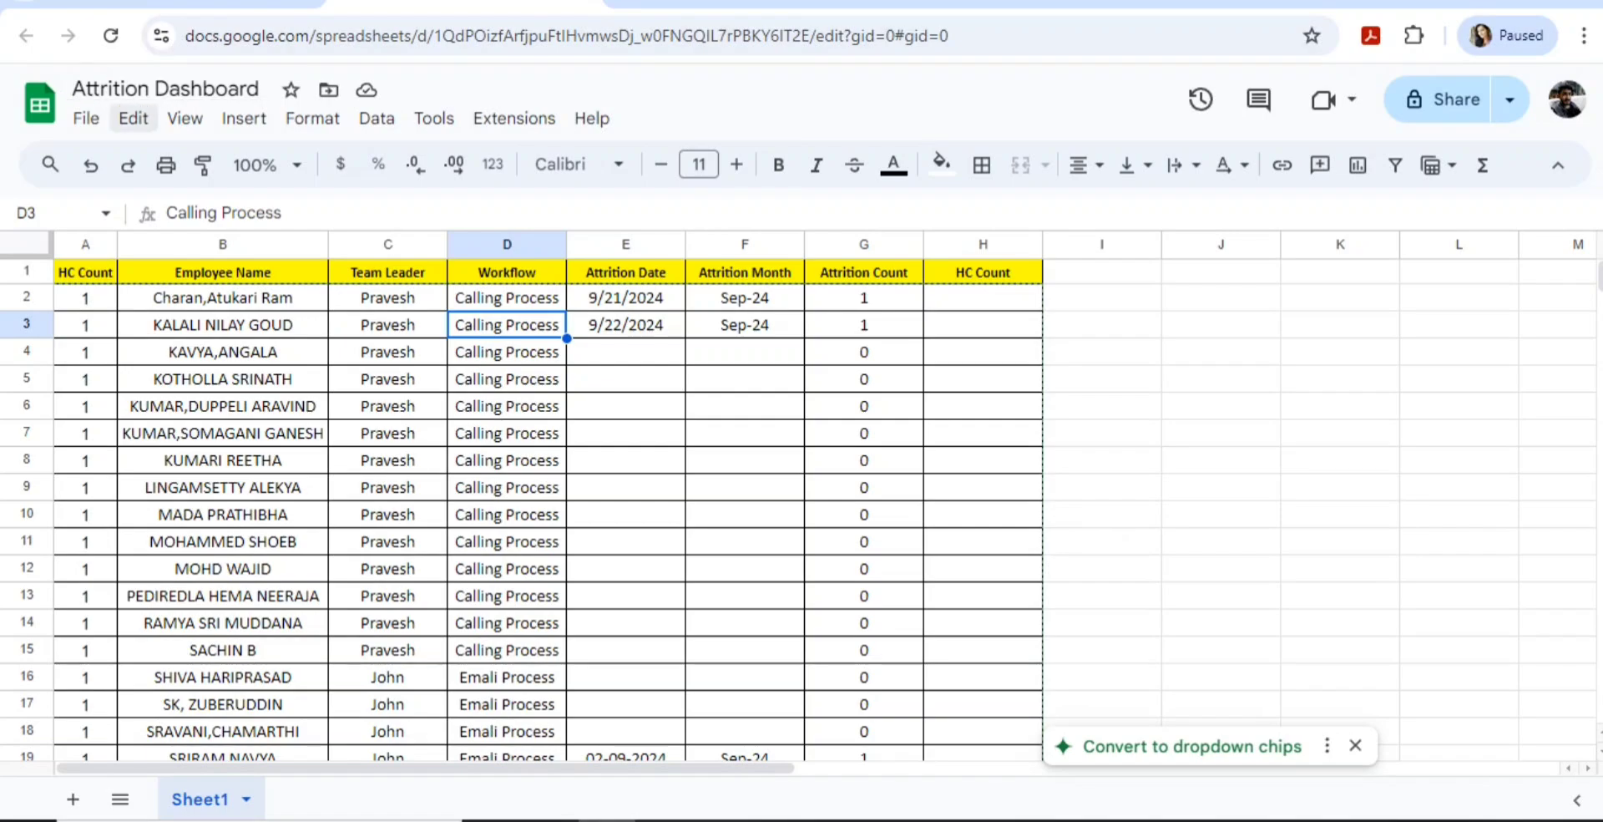
# Look over the employee attrition data in Sheet1 and switch to the Looker Studio home page.
pyautogui.click(223, 352)
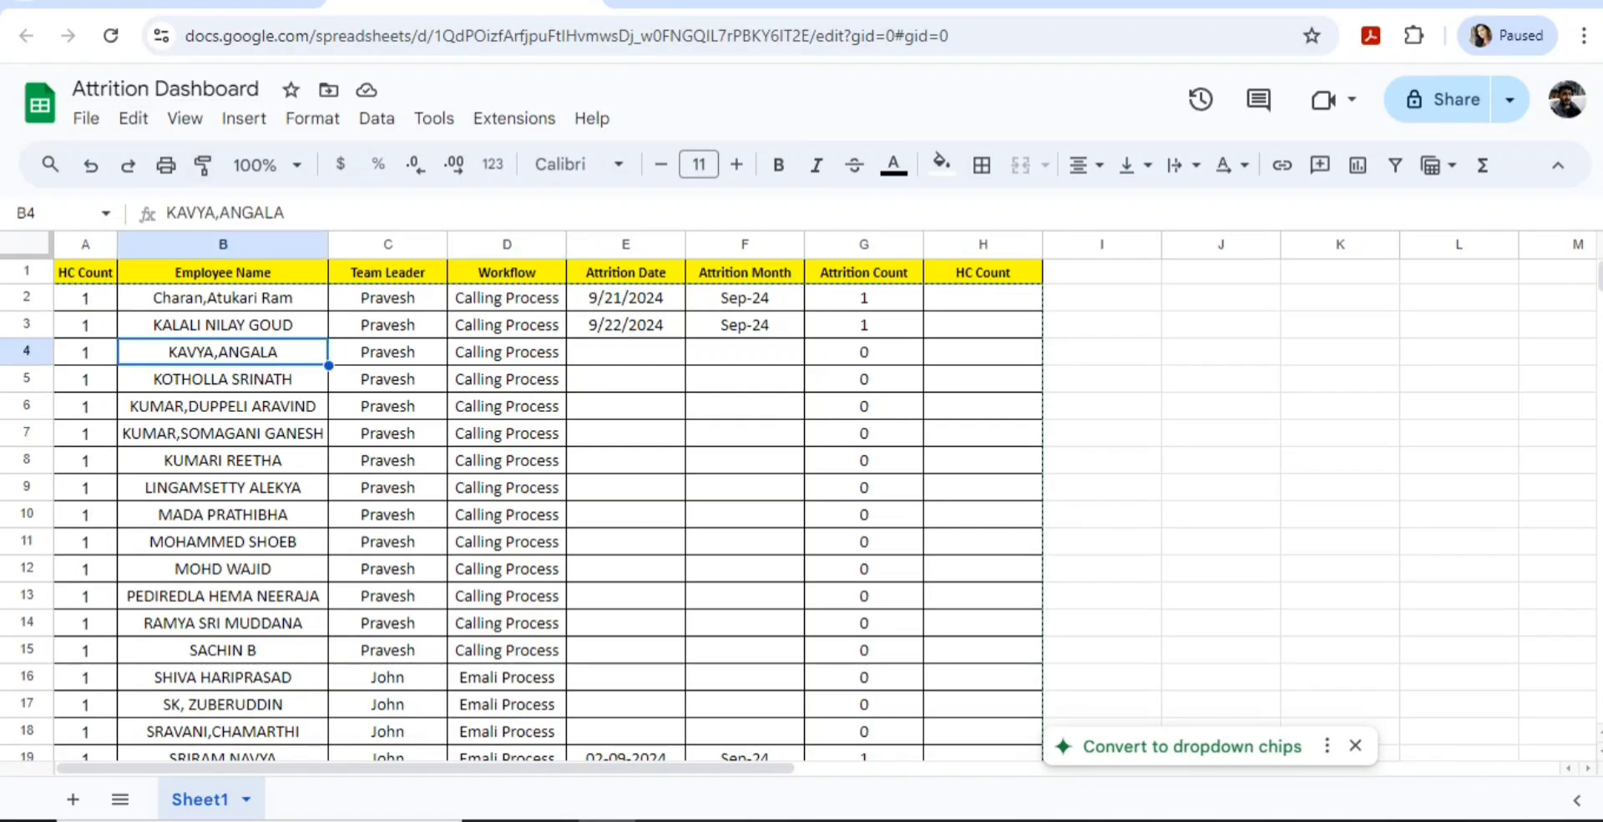
pyautogui.scroll(-3, 797, 510)
pyautogui.scroll(3, 798, 510)
pyautogui.click(743, 1)
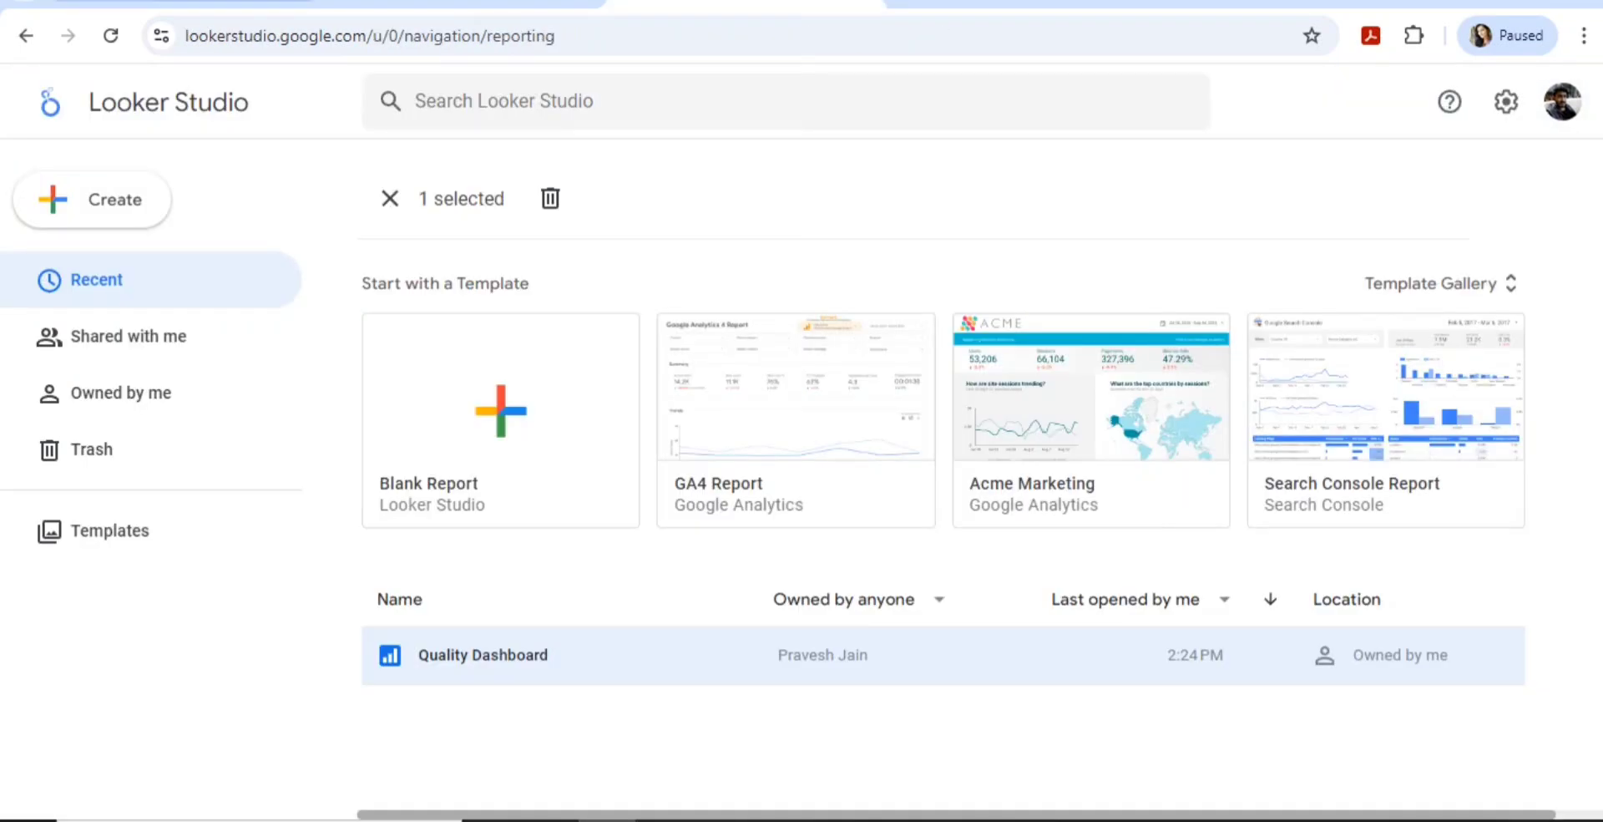
# Switch to YouTube, open the Google Looker Studio (Google Data Studio) playlist and look through its videos.
pyautogui.click(182, 2)
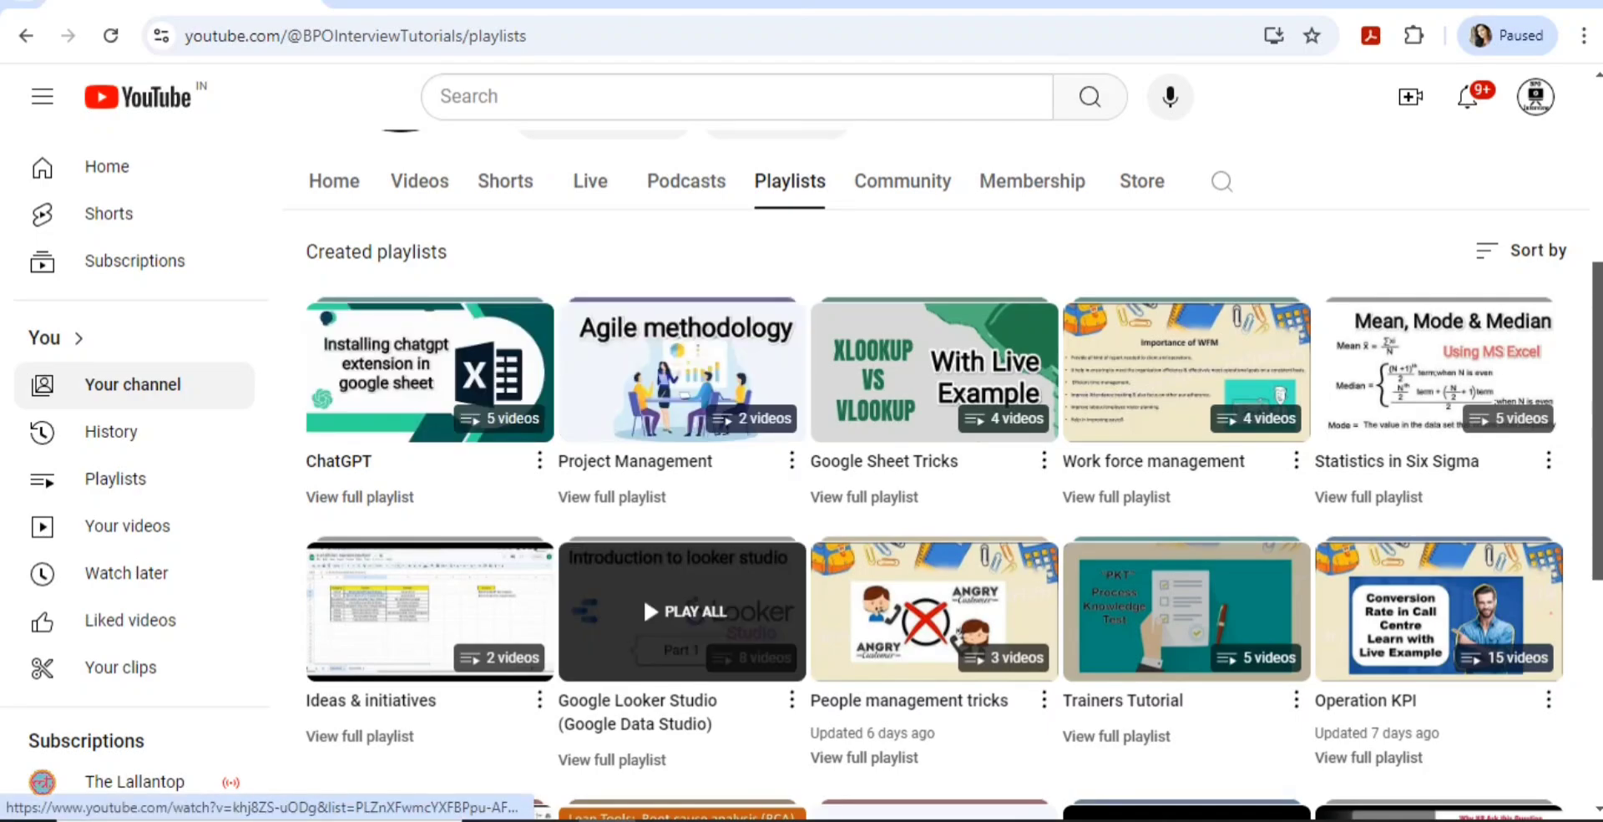
pyautogui.click(682, 611)
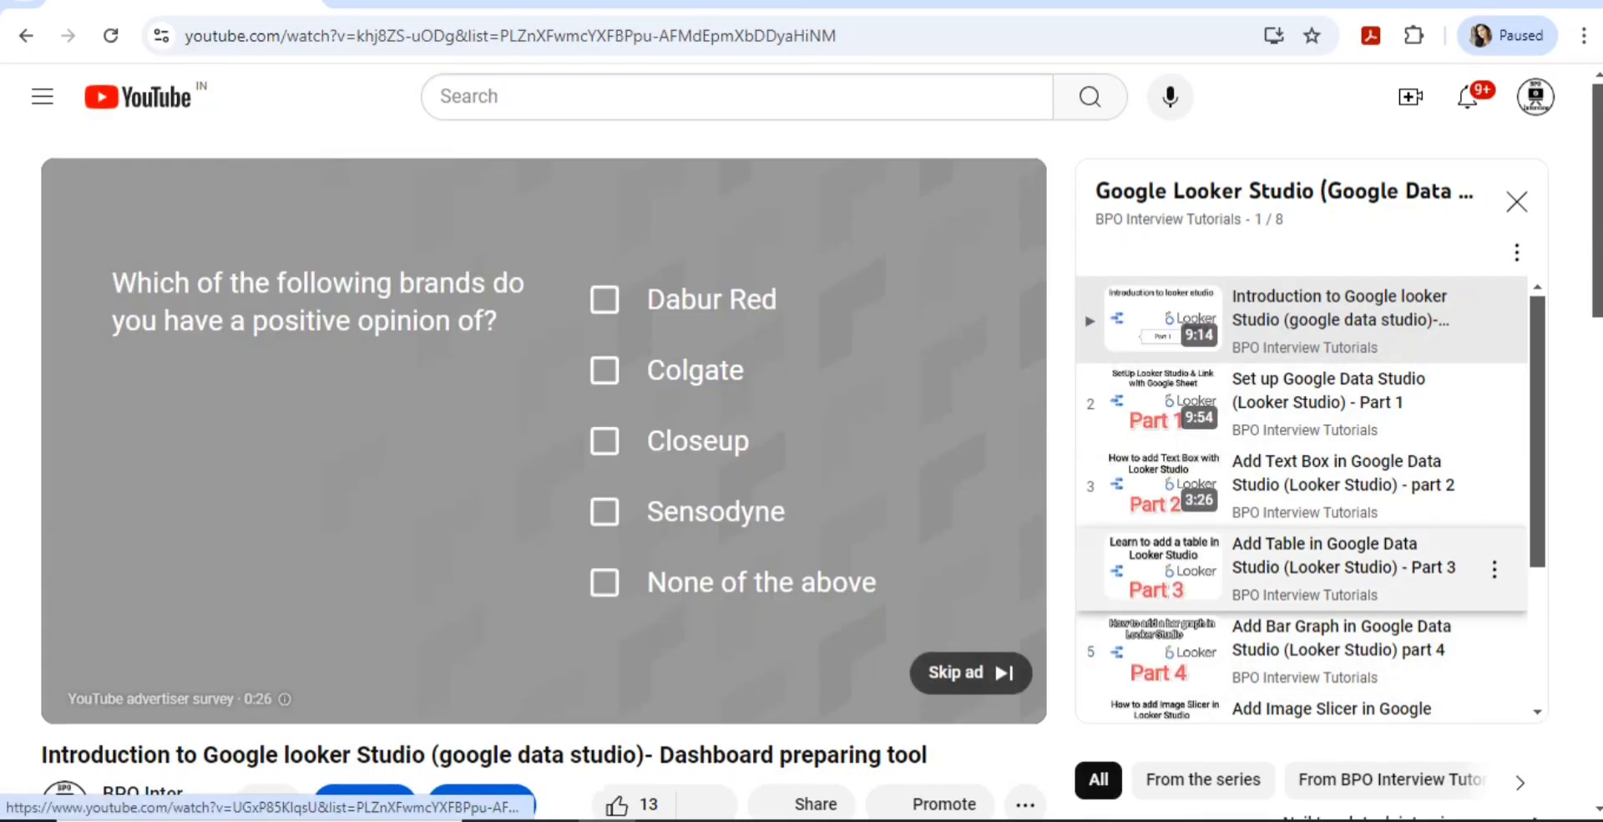
pyautogui.scroll(-3, 1303, 501)
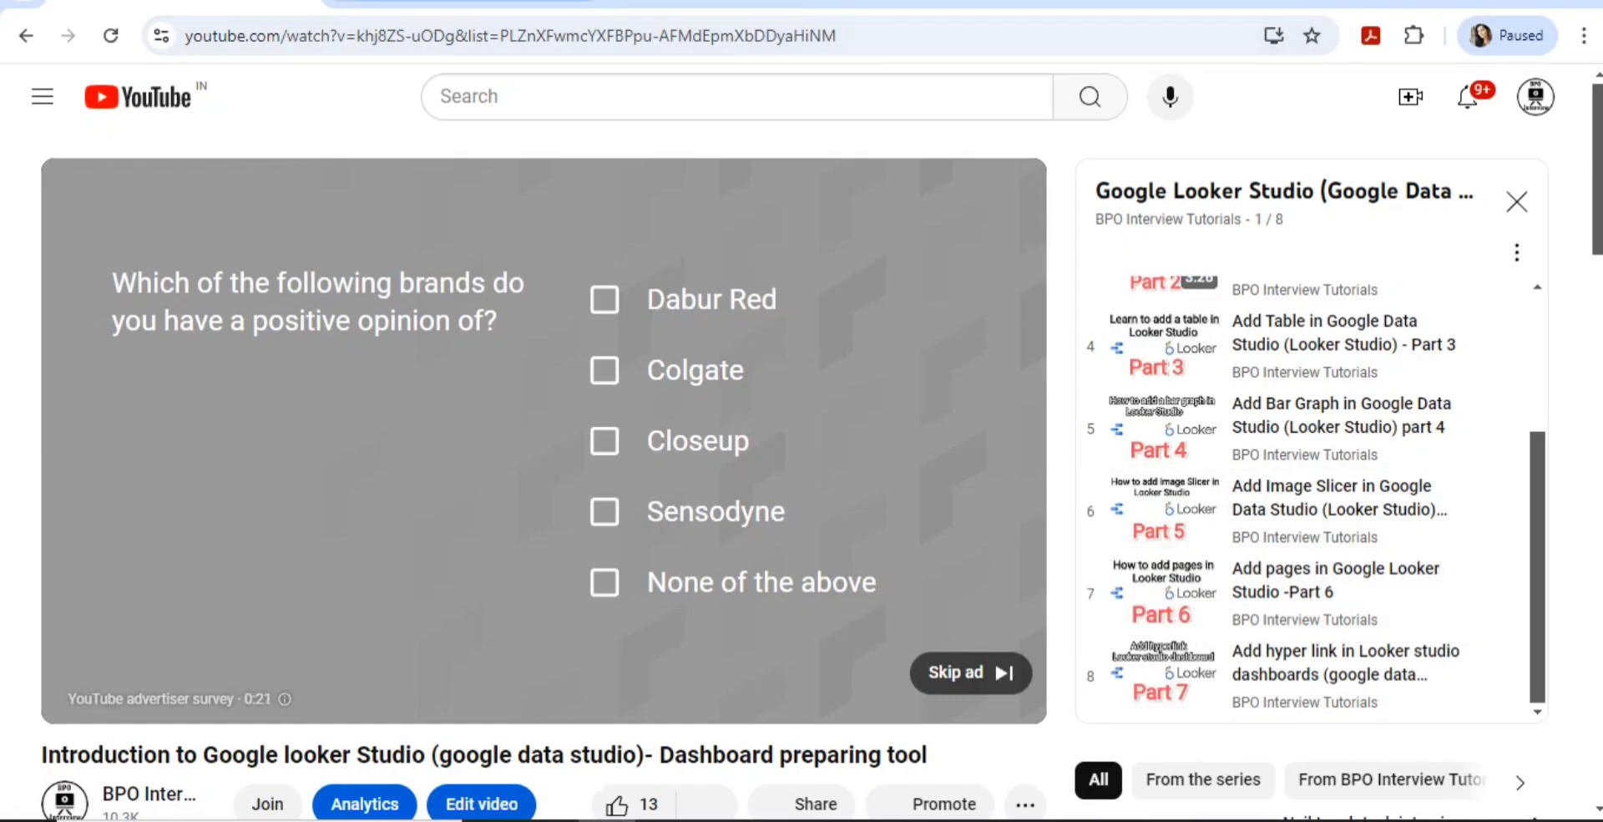
# Return to the Attrition Dashboard spreadsheet and review its column headings from HC Count to Workflow.
pyautogui.click(464, 4)
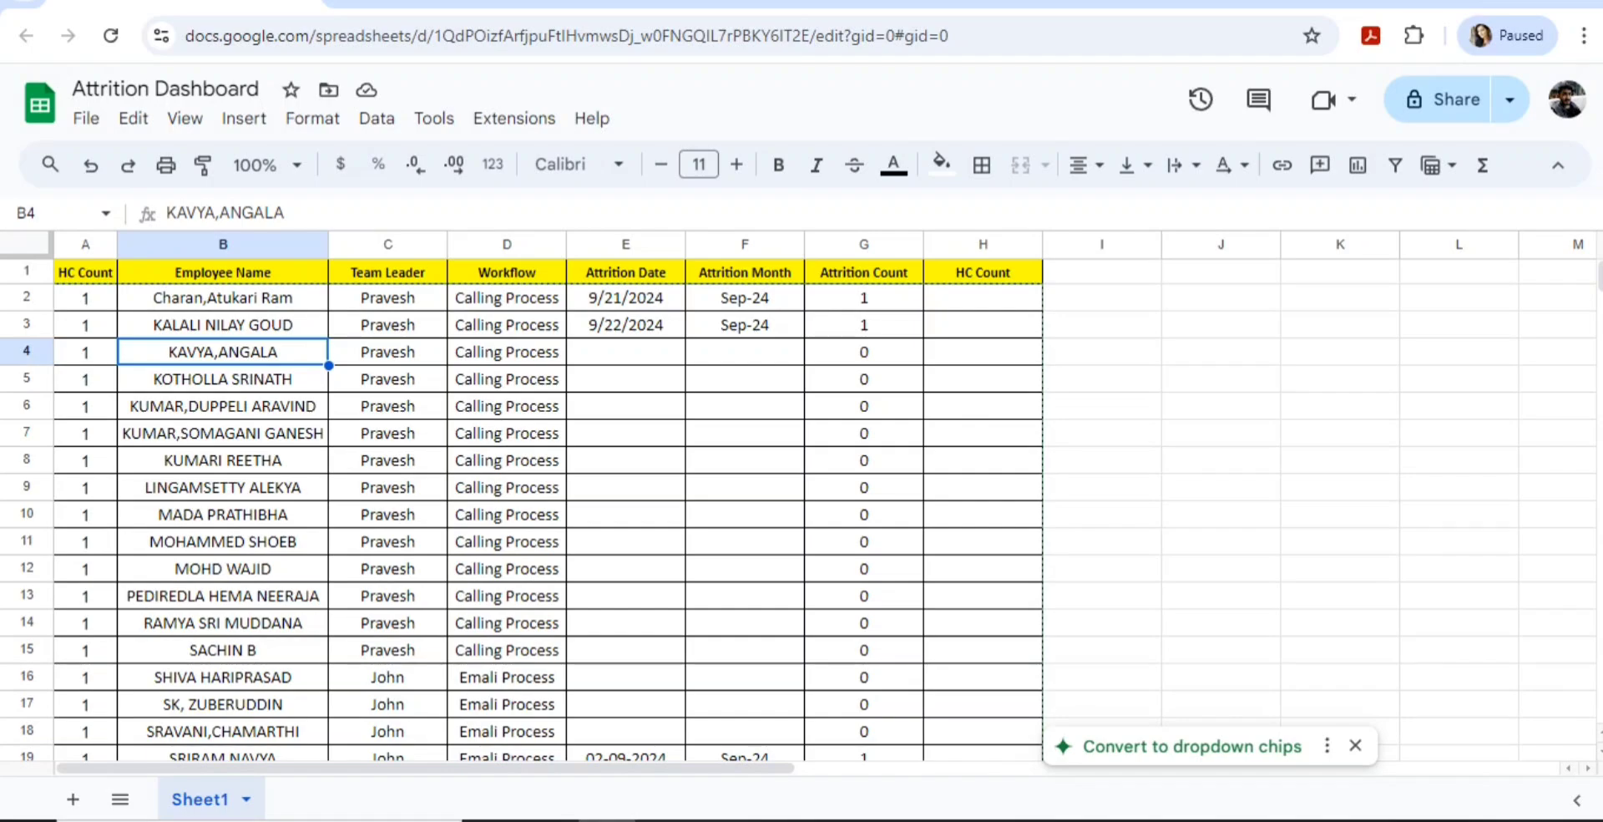
pyautogui.click(388, 407)
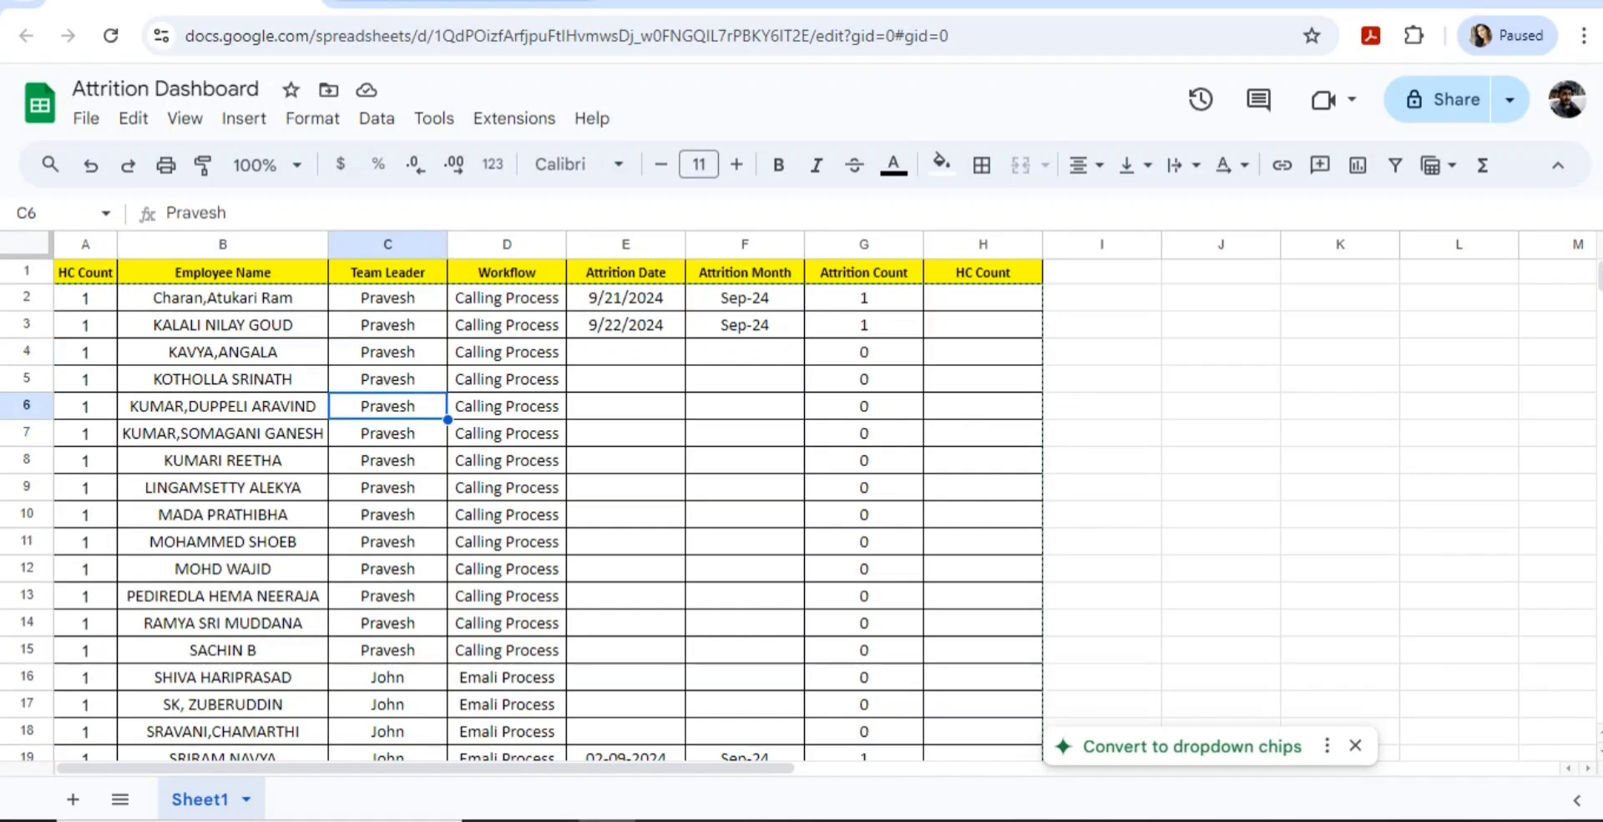
pyautogui.click(465, 3)
pyautogui.click(185, 2)
pyautogui.click(387, 379)
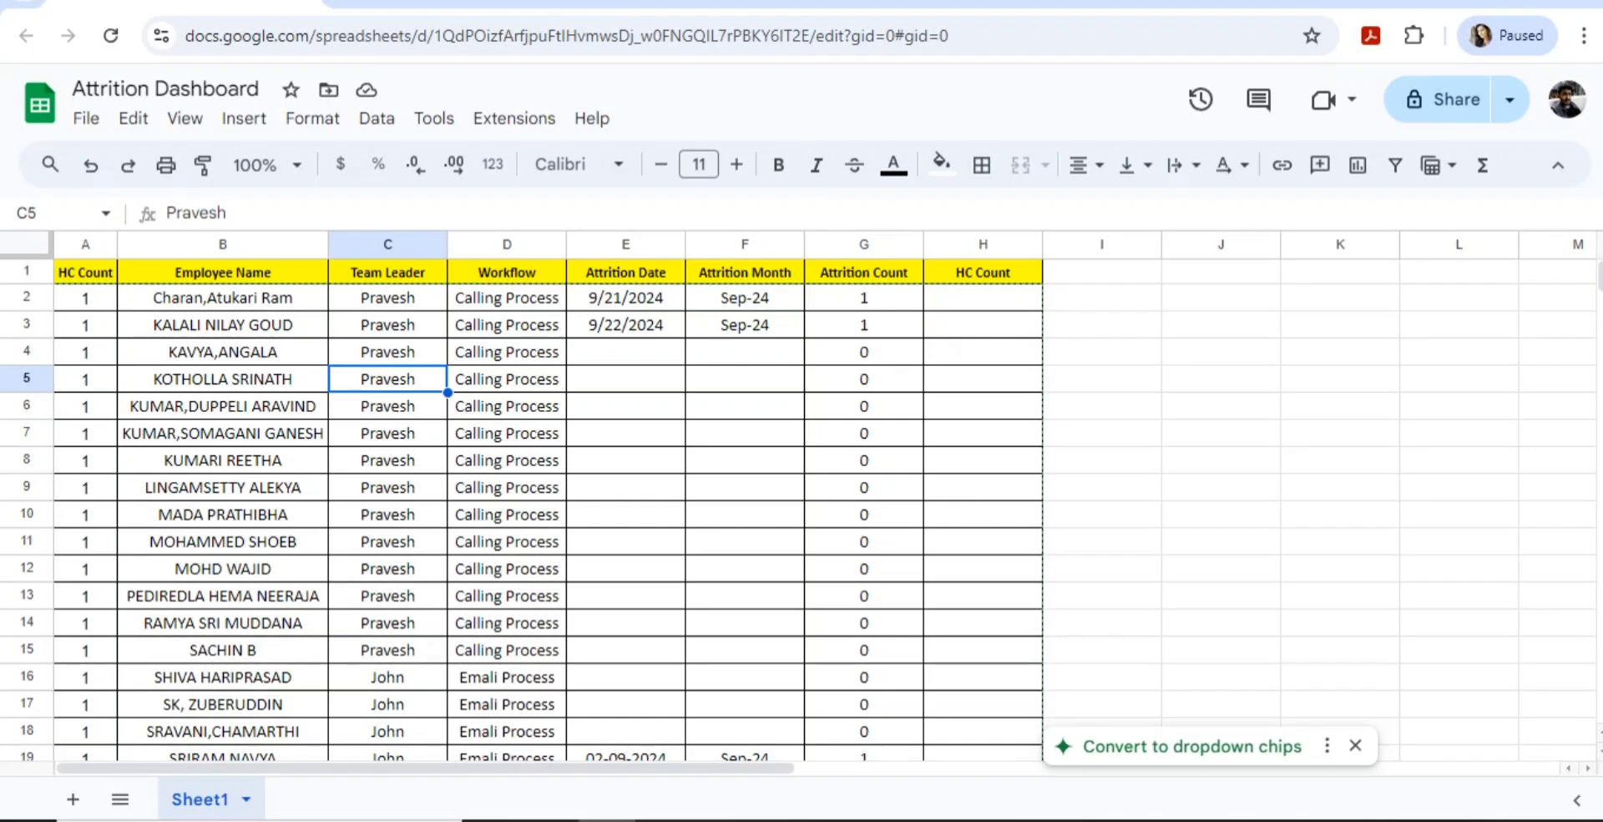
pyautogui.press('Up')
pyautogui.press('Up')
pyautogui.press('Left')
pyautogui.press('Left')
pyautogui.press('Up')
pyautogui.press('Up')
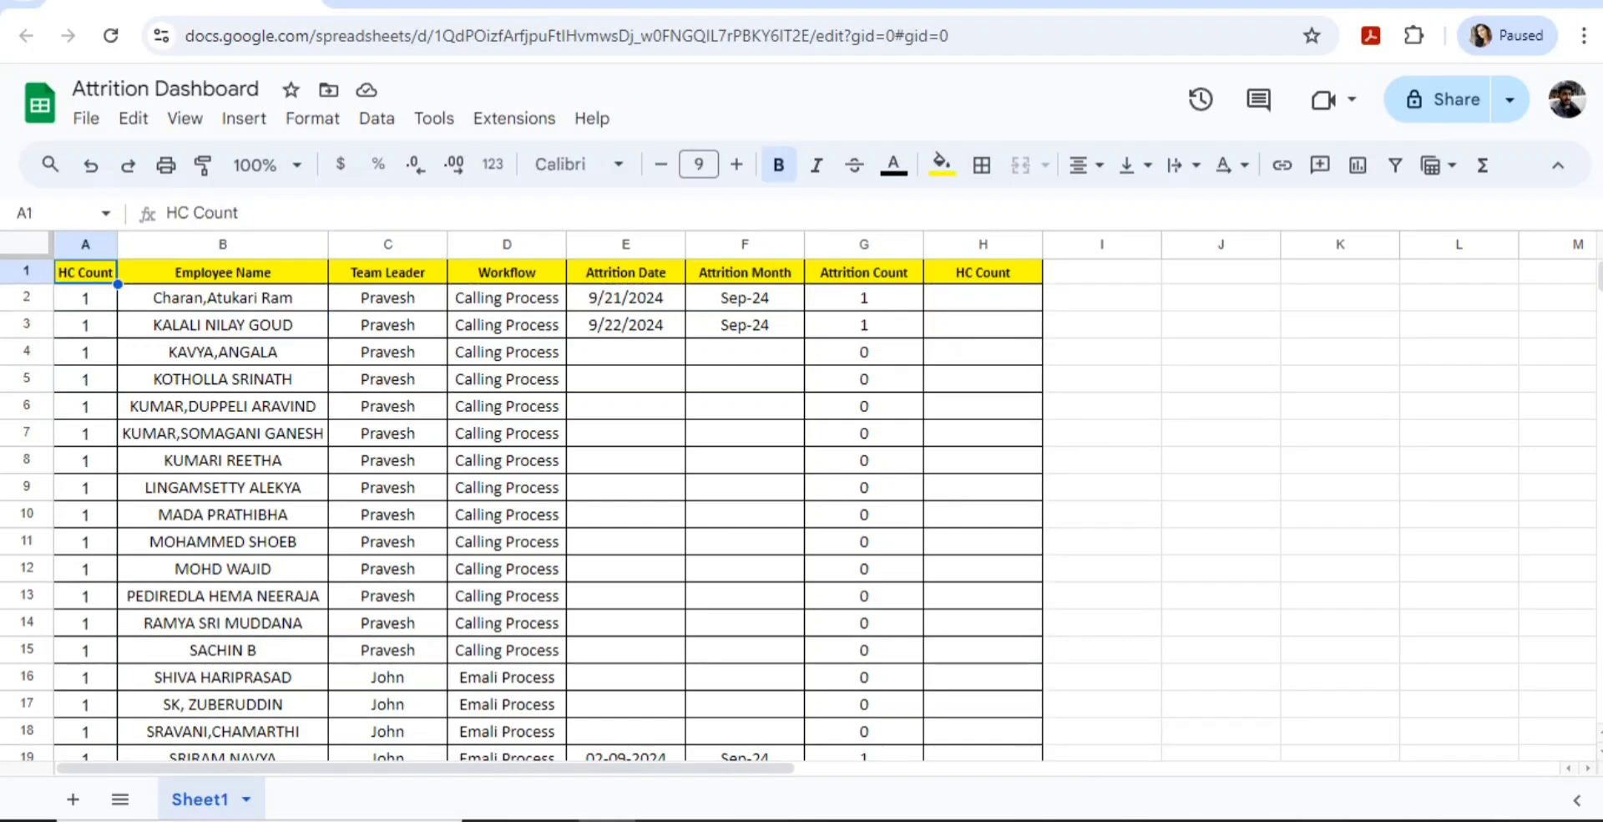
pyautogui.press('Right')
pyautogui.press('Right')
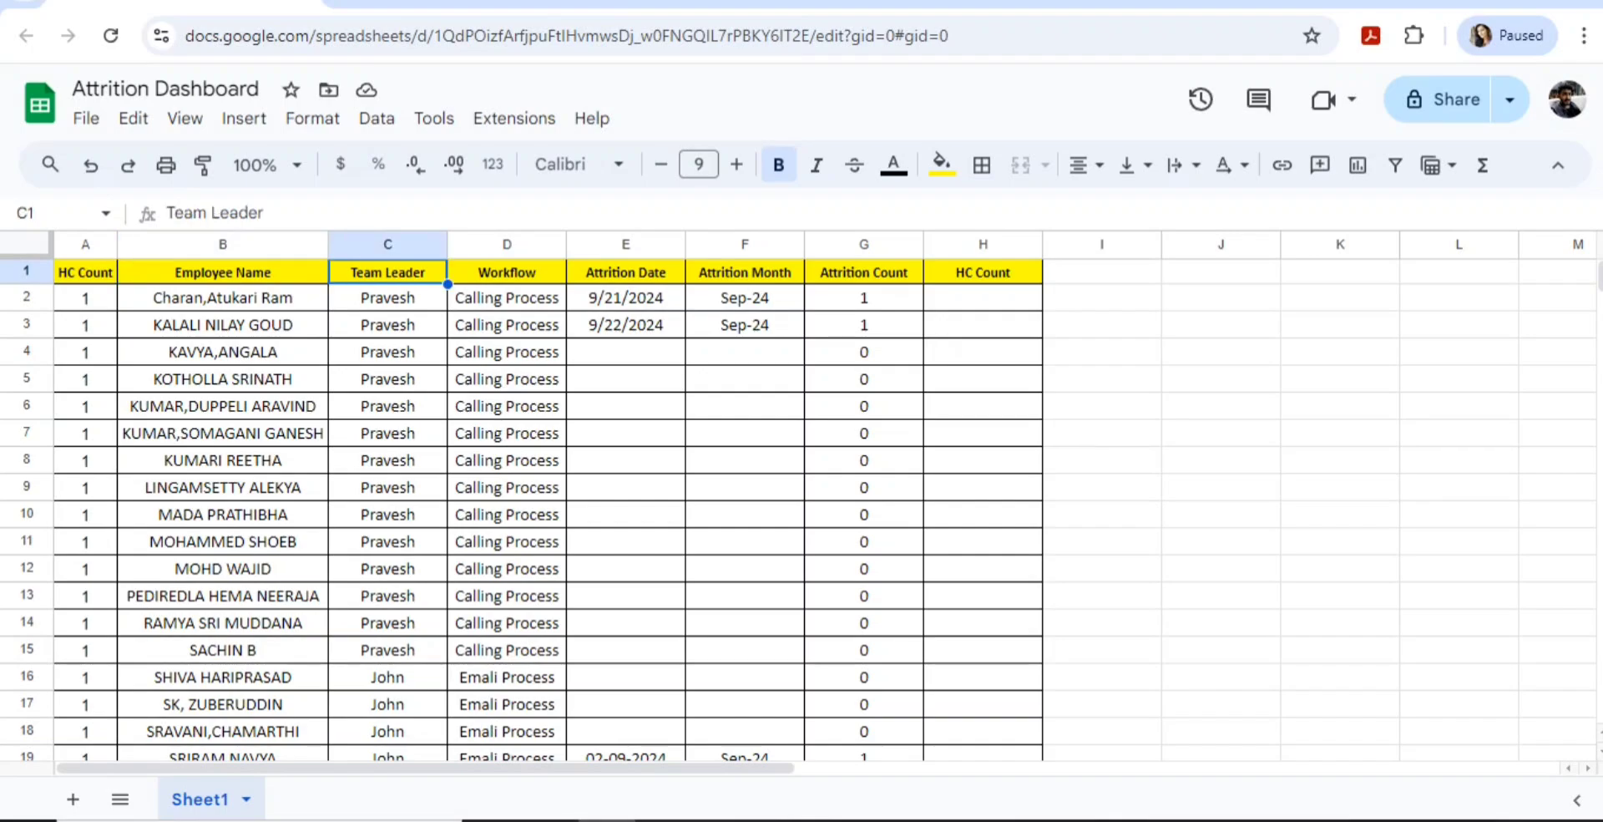
pyautogui.press('Right')
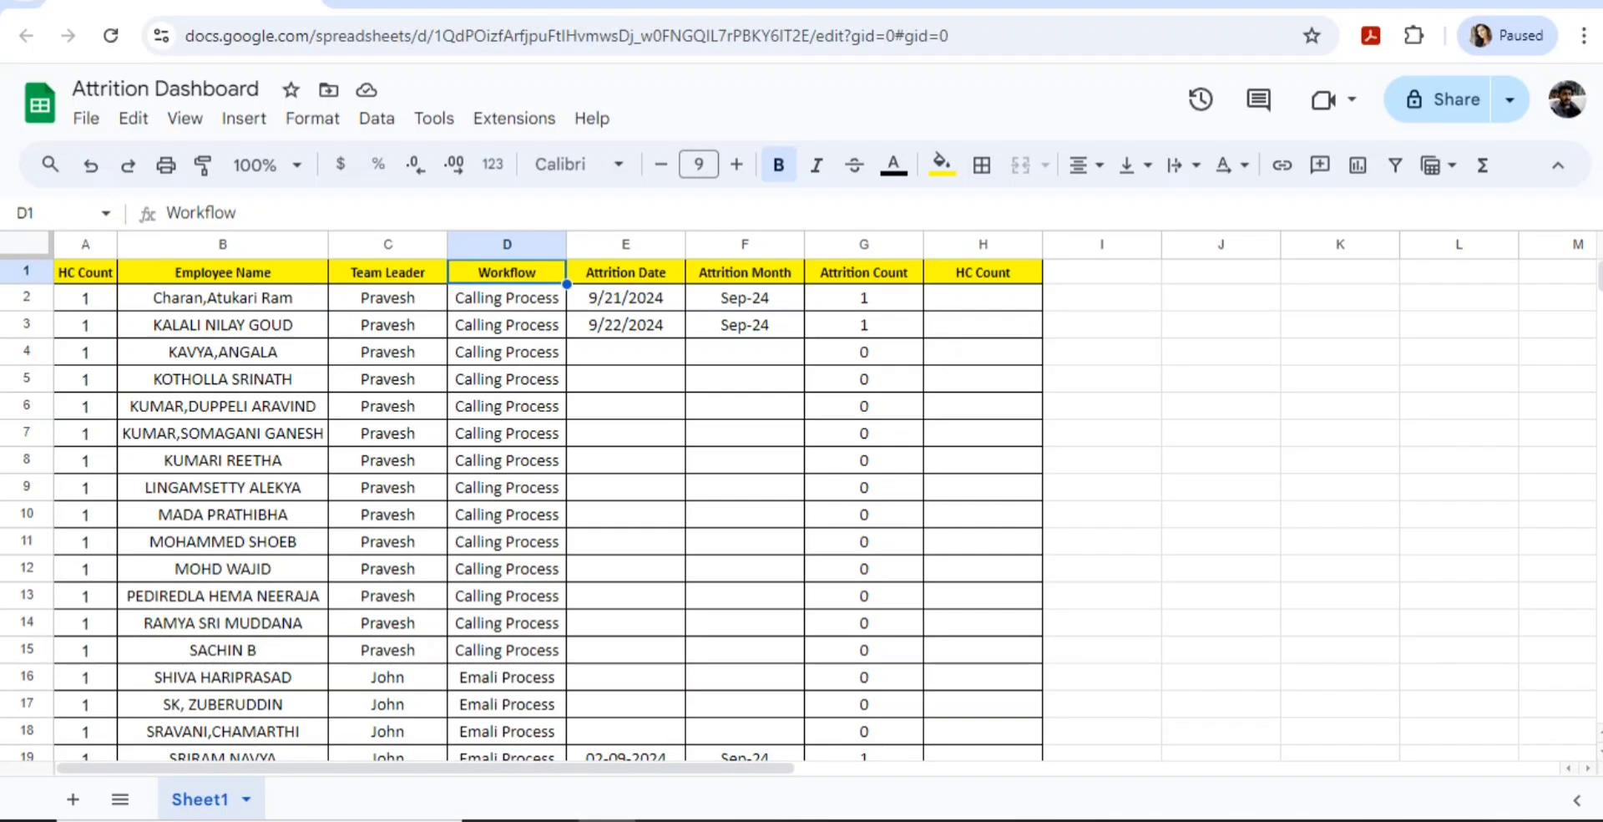
# Enlarge the page and examine row 2 of the attrition data, through to the HC Count column H.
pyautogui.hotkey('ctrl', '+')
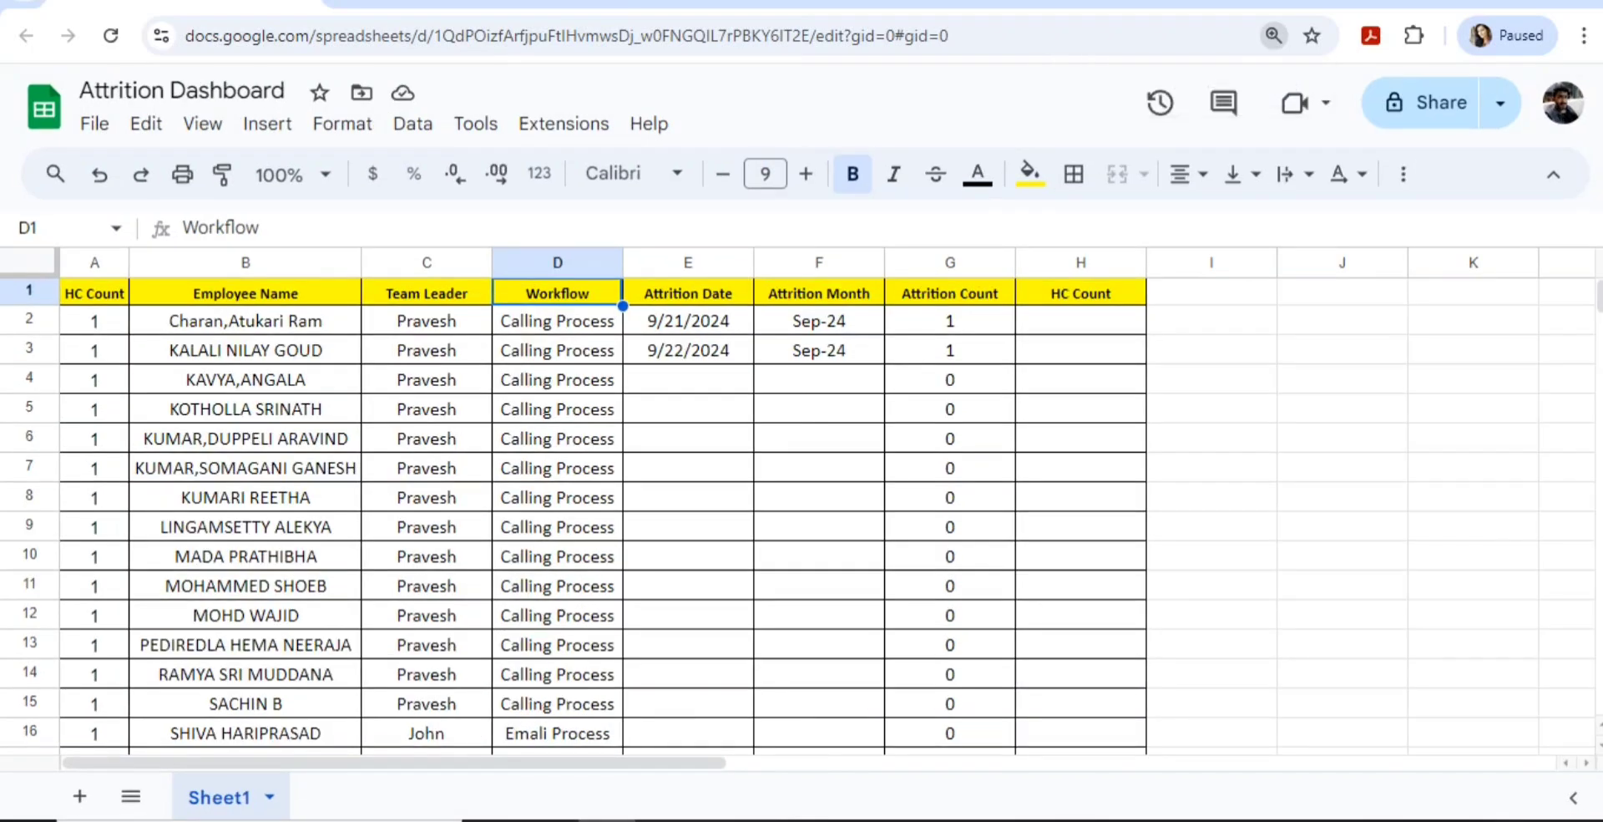
pyautogui.click(557, 321)
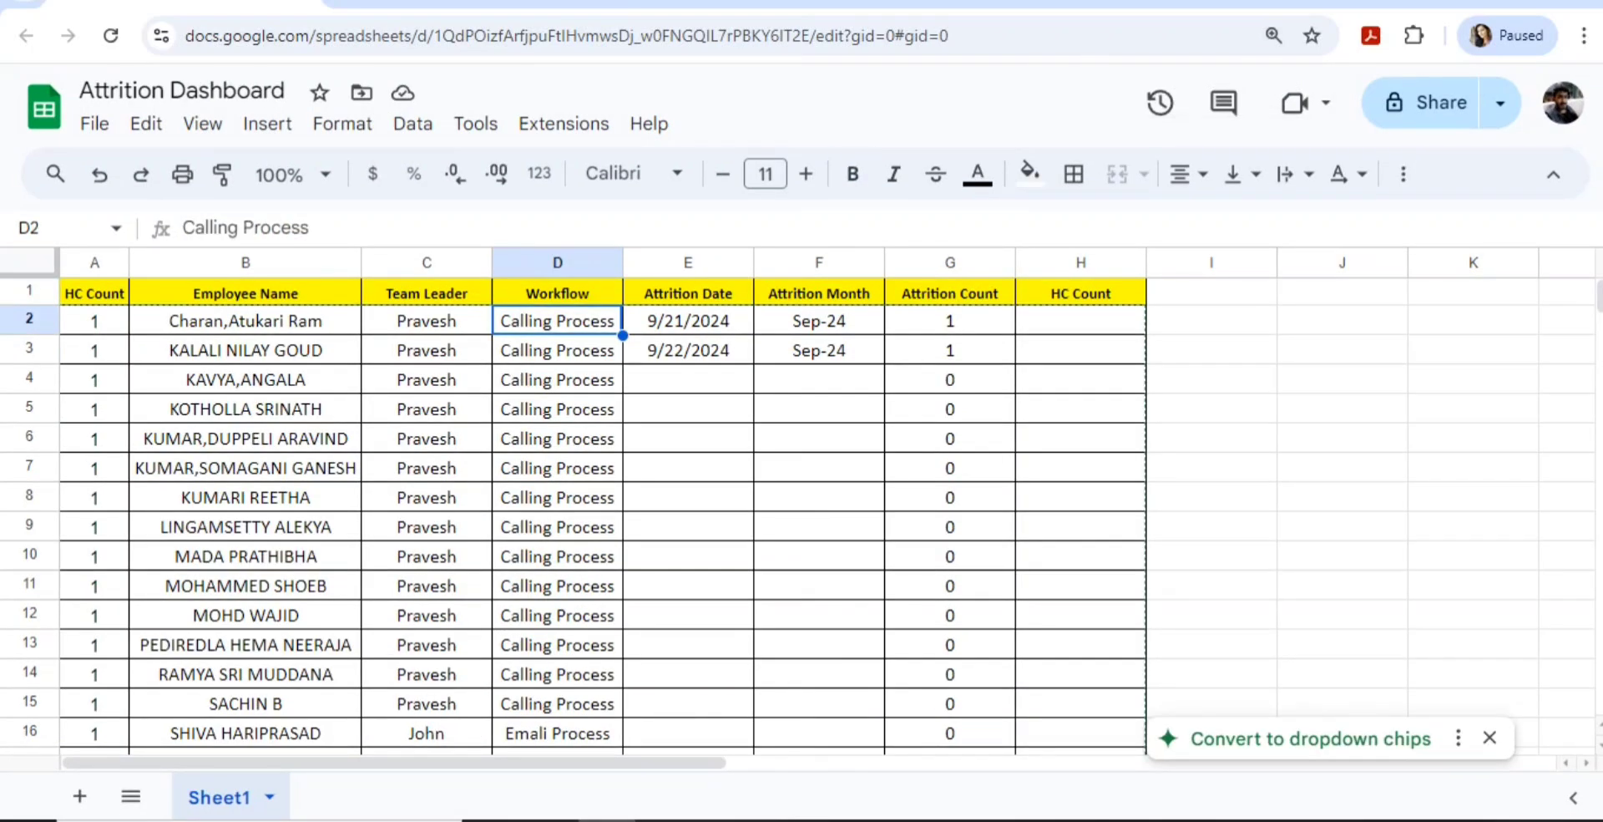
pyautogui.click(688, 293)
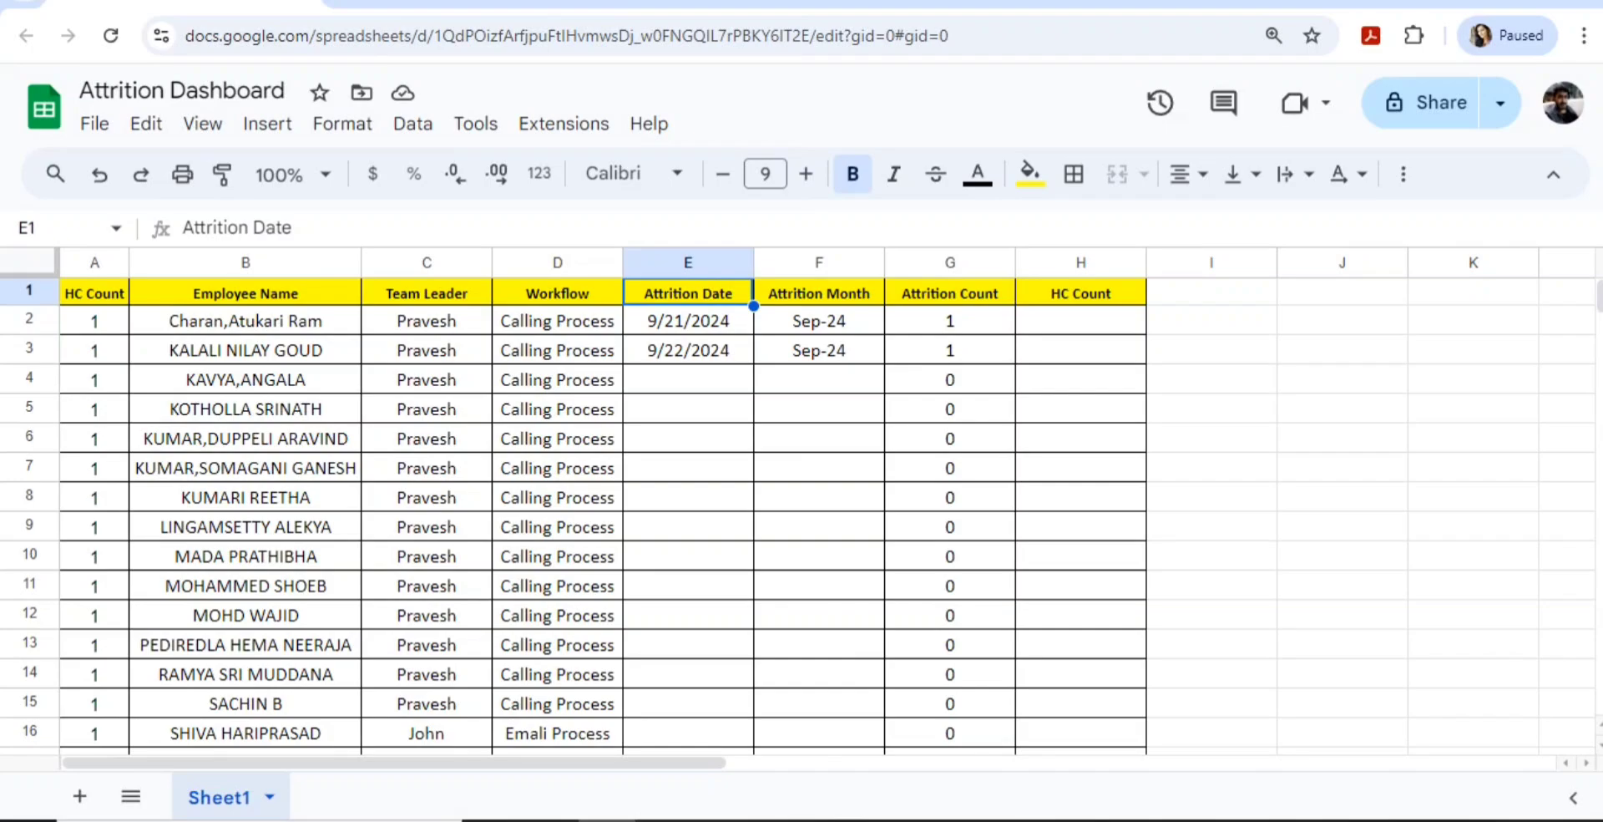
pyautogui.press('Down')
pyautogui.press('Left')
pyautogui.press('Left')
pyautogui.press('Left')
pyautogui.press('Left')
pyautogui.press('Right')
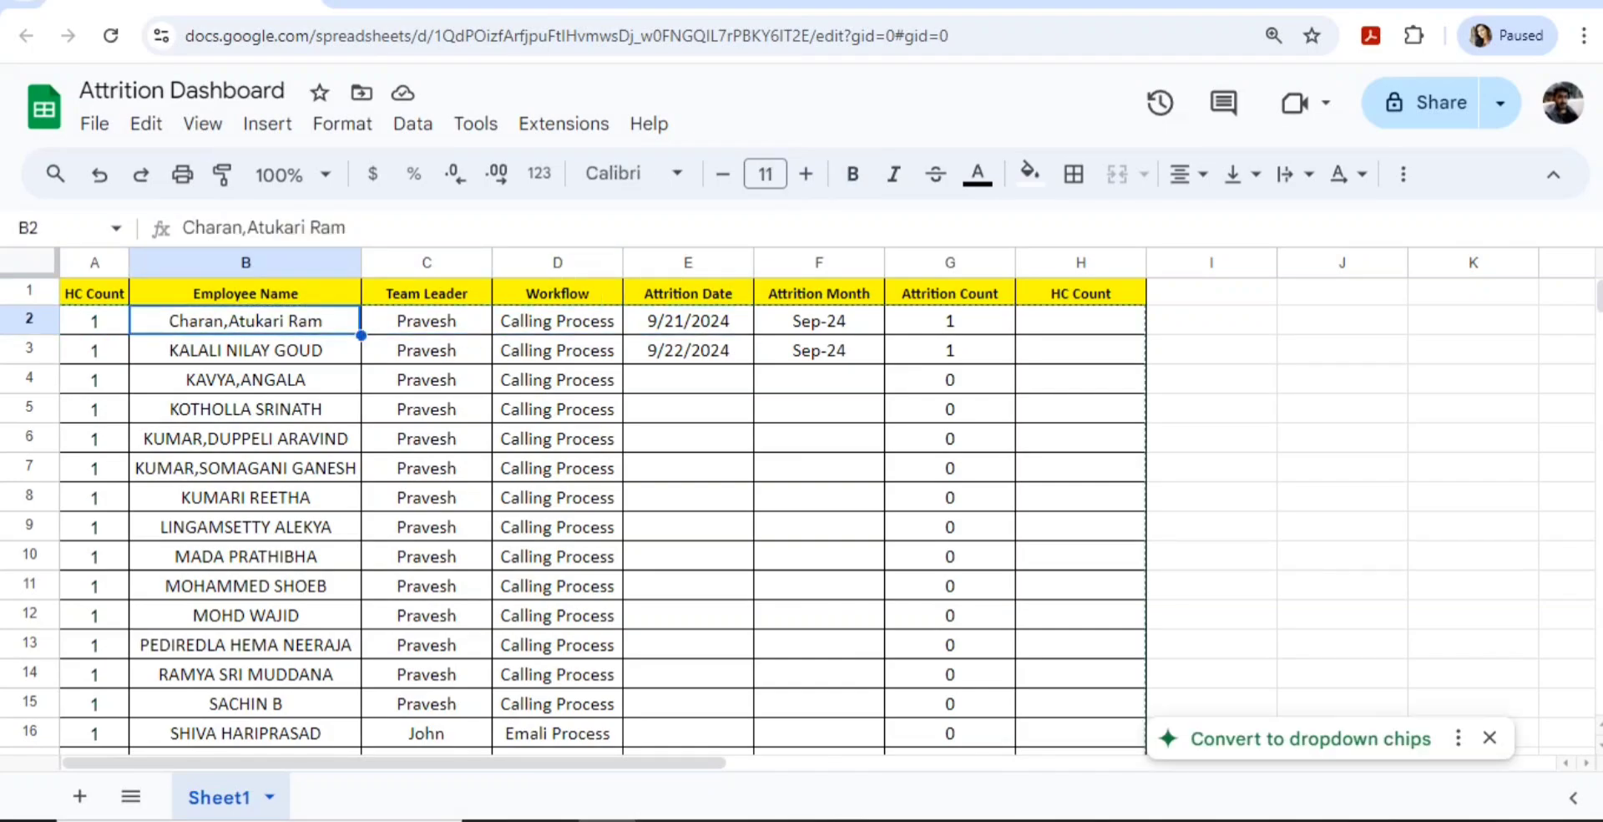
pyautogui.hotkey('shift', 'Right')
pyautogui.hotkey('shift', 'Right')
pyautogui.press('Right')
pyautogui.press('Right')
pyautogui.press('Right')
pyautogui.press('Right')
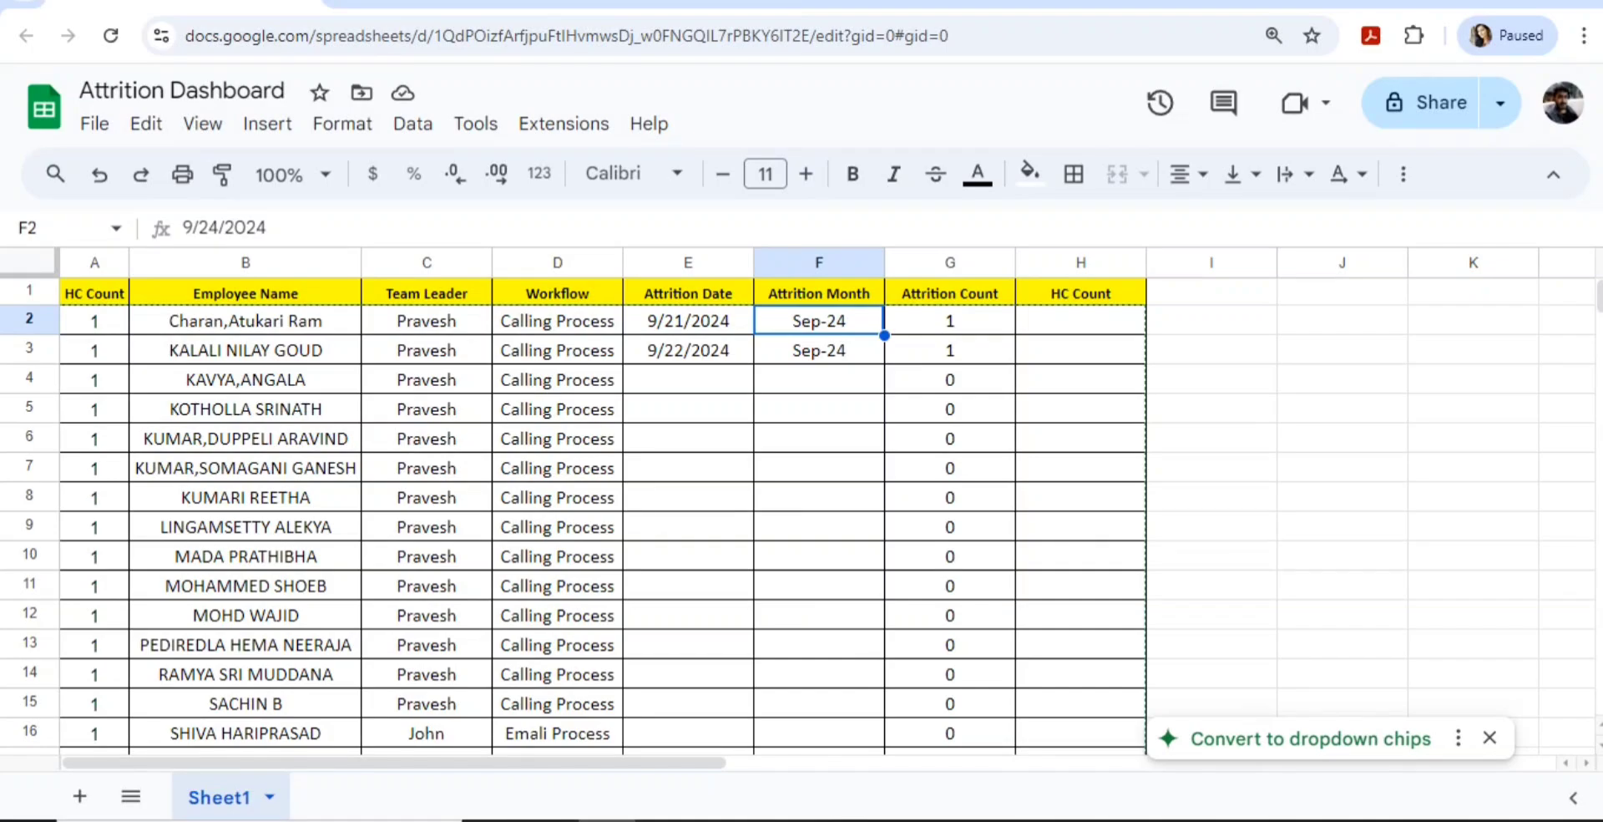
pyautogui.press('Right')
pyautogui.press('Right')
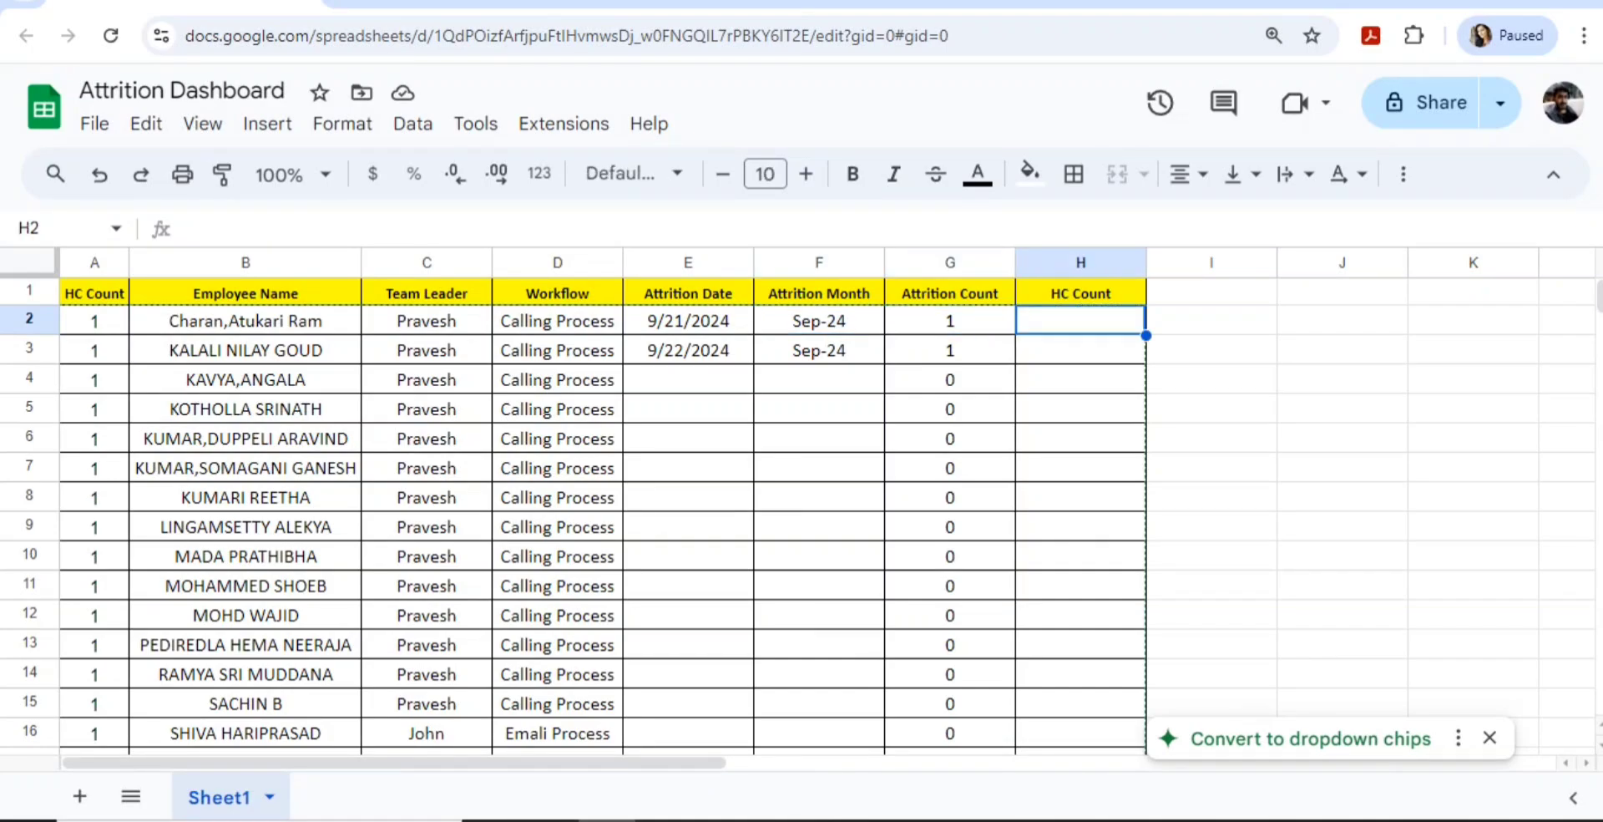
pyautogui.press('Up')
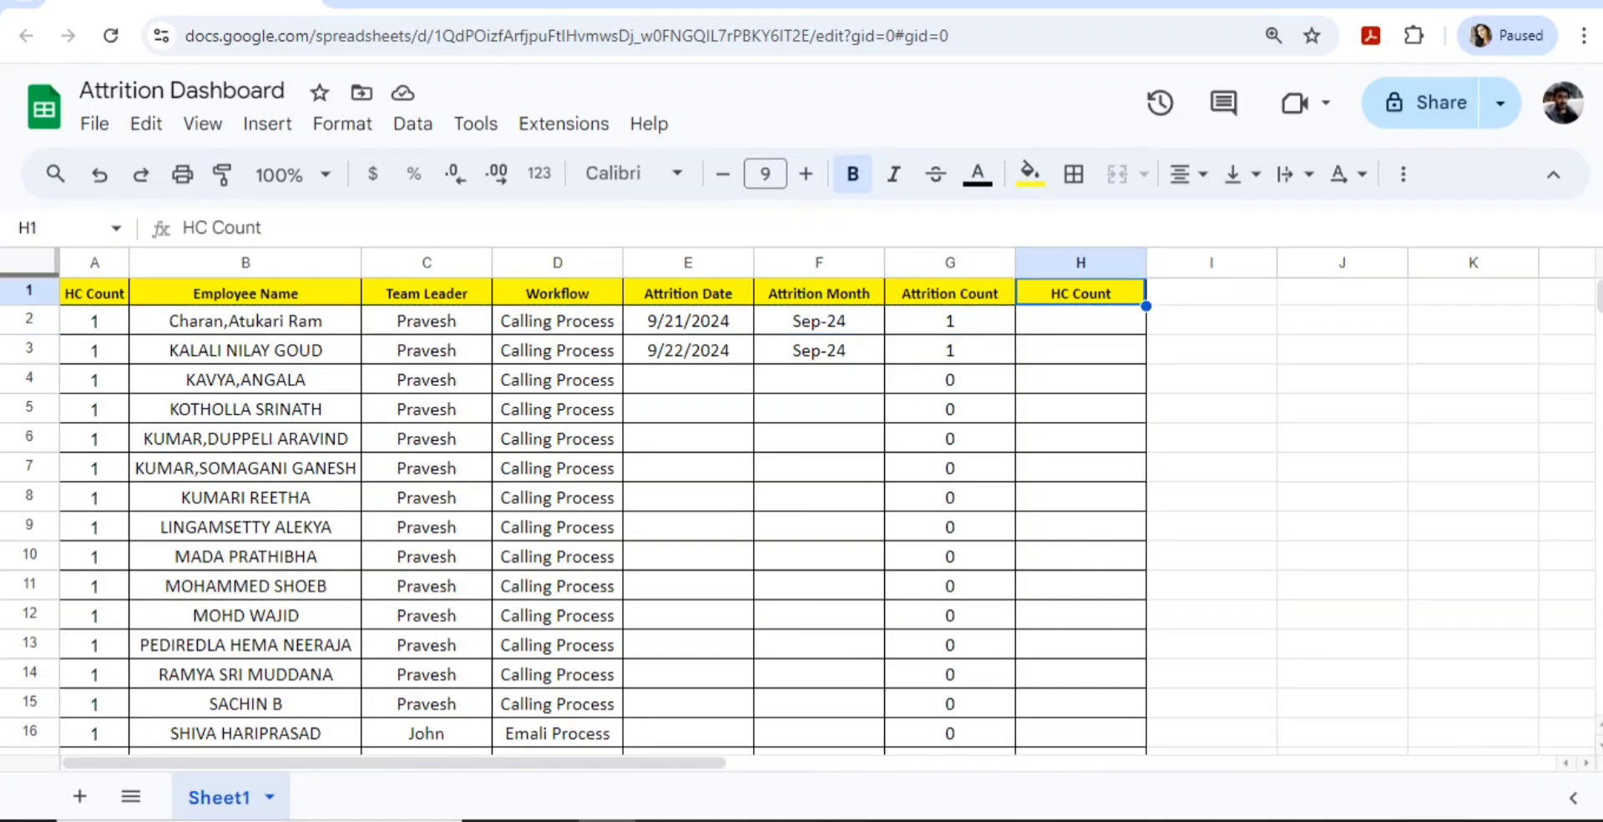
# Delete the empty HC Count column H from the attrition sheet.
pyautogui.click(1081, 263)
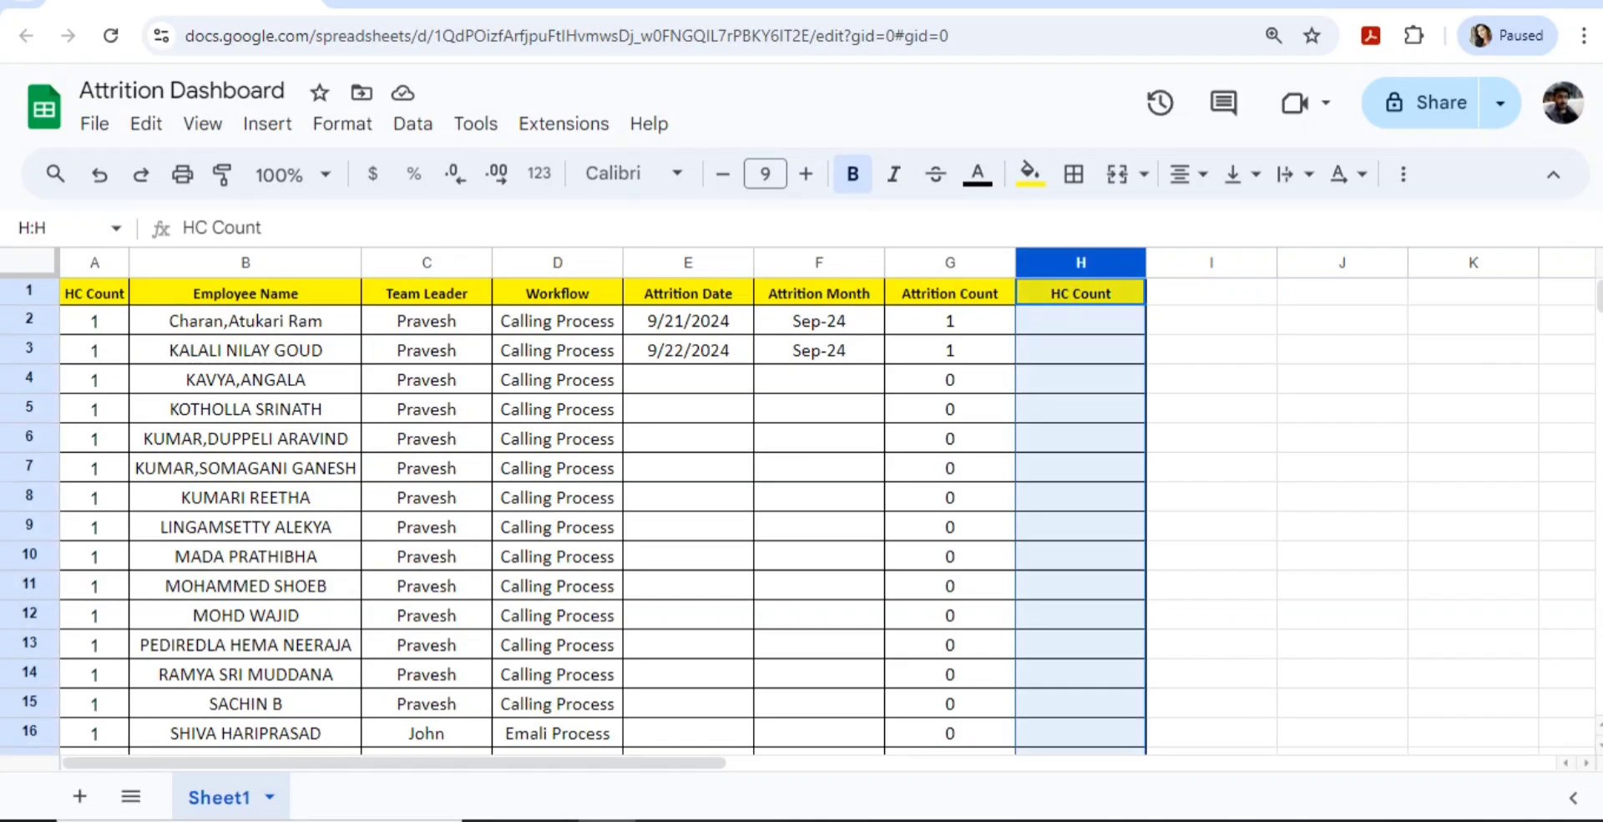
pyautogui.rightClick(1088, 263)
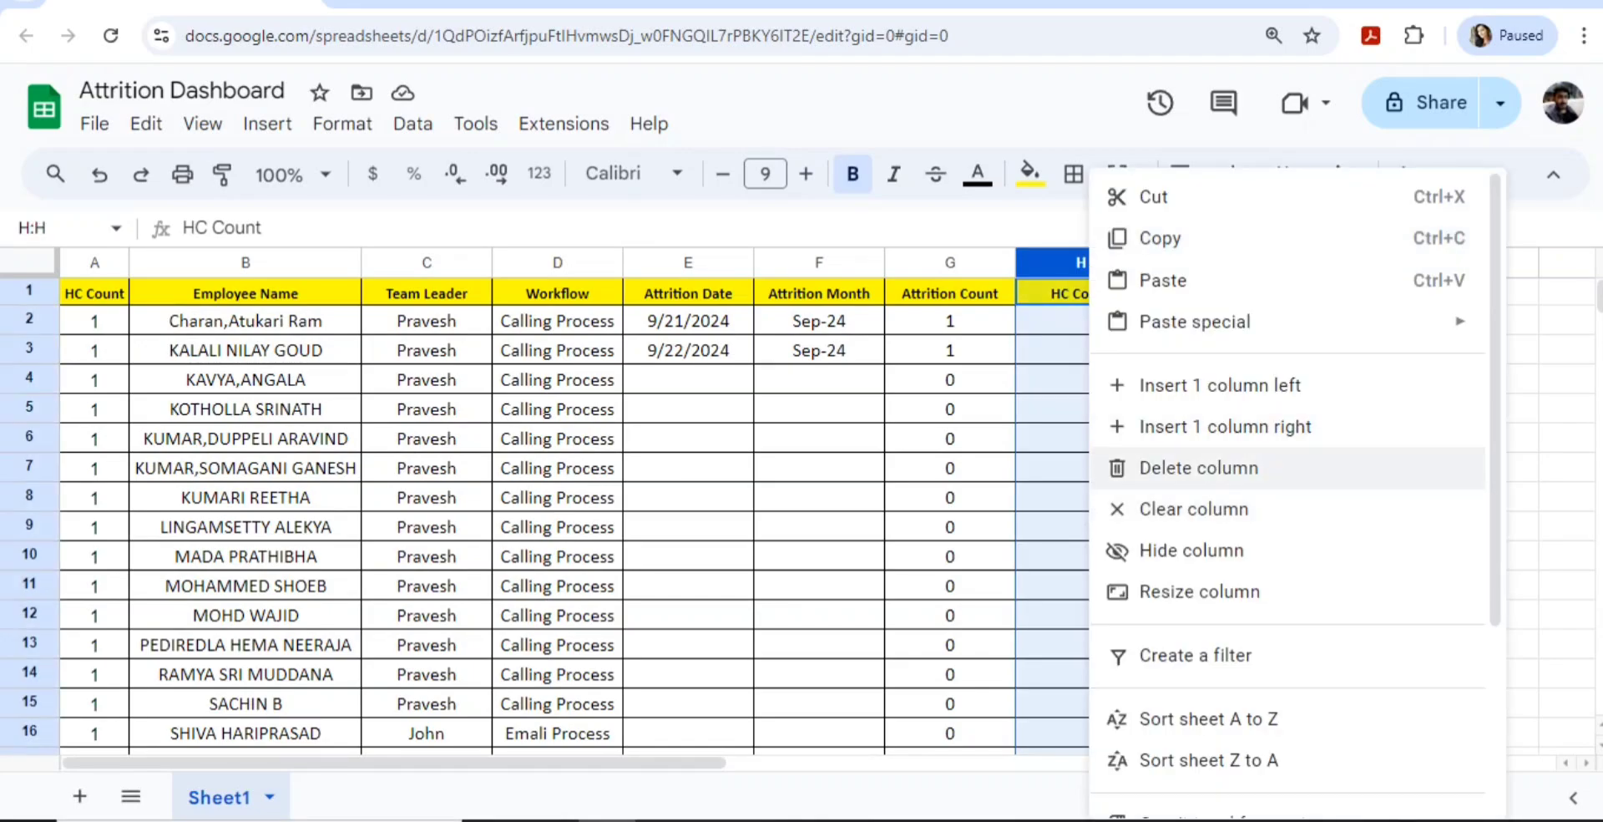
pyautogui.click(1200, 469)
pyautogui.click(688, 321)
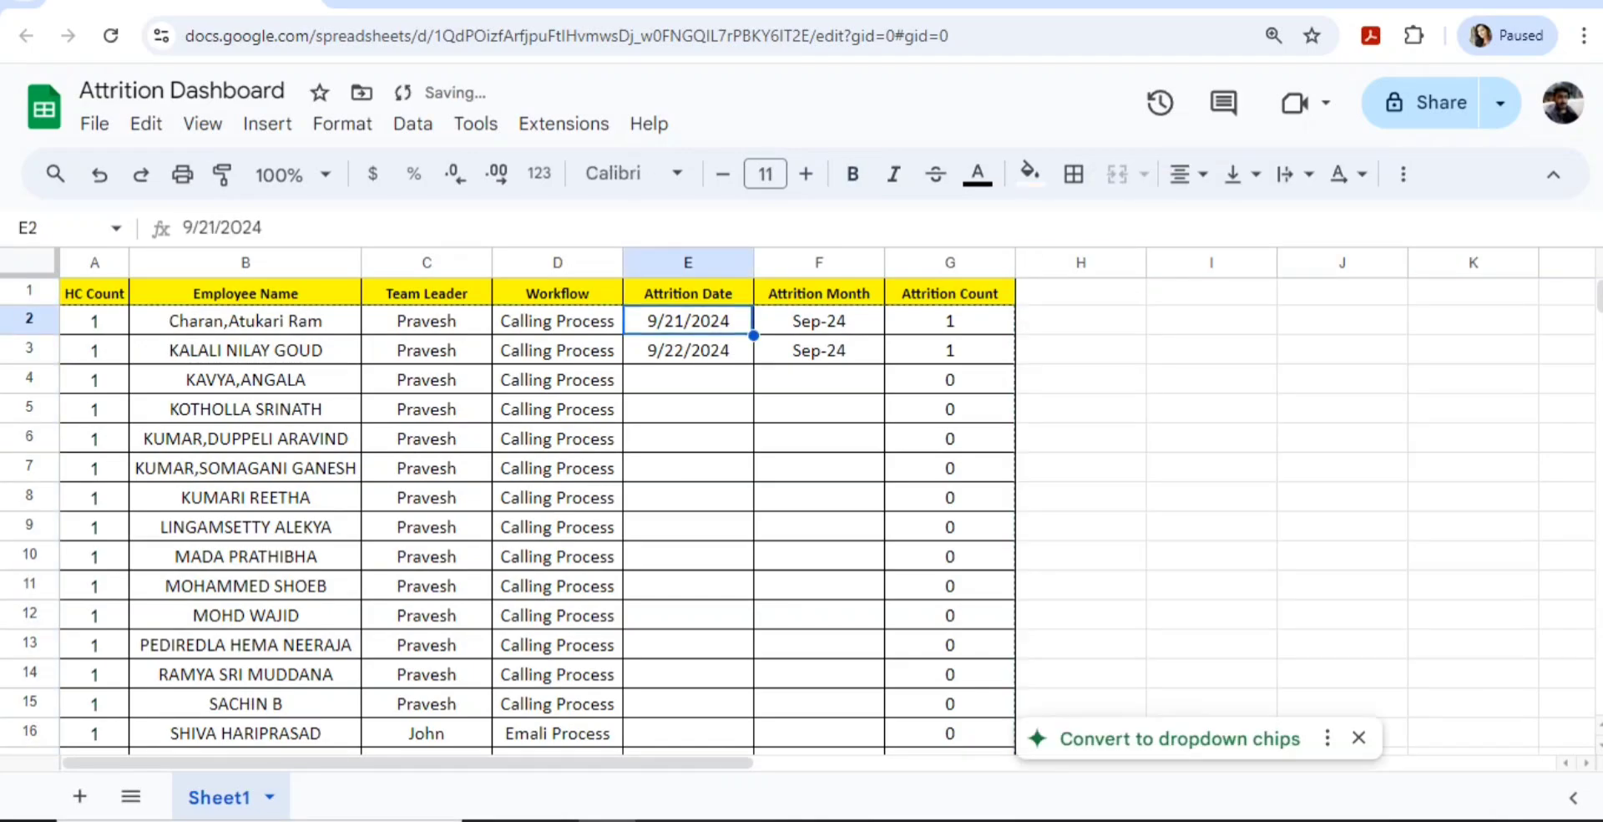
# Enter the formula =if(istext(B2),1,0) in cell A2 of the HC Count column.
pyautogui.click(94, 320)
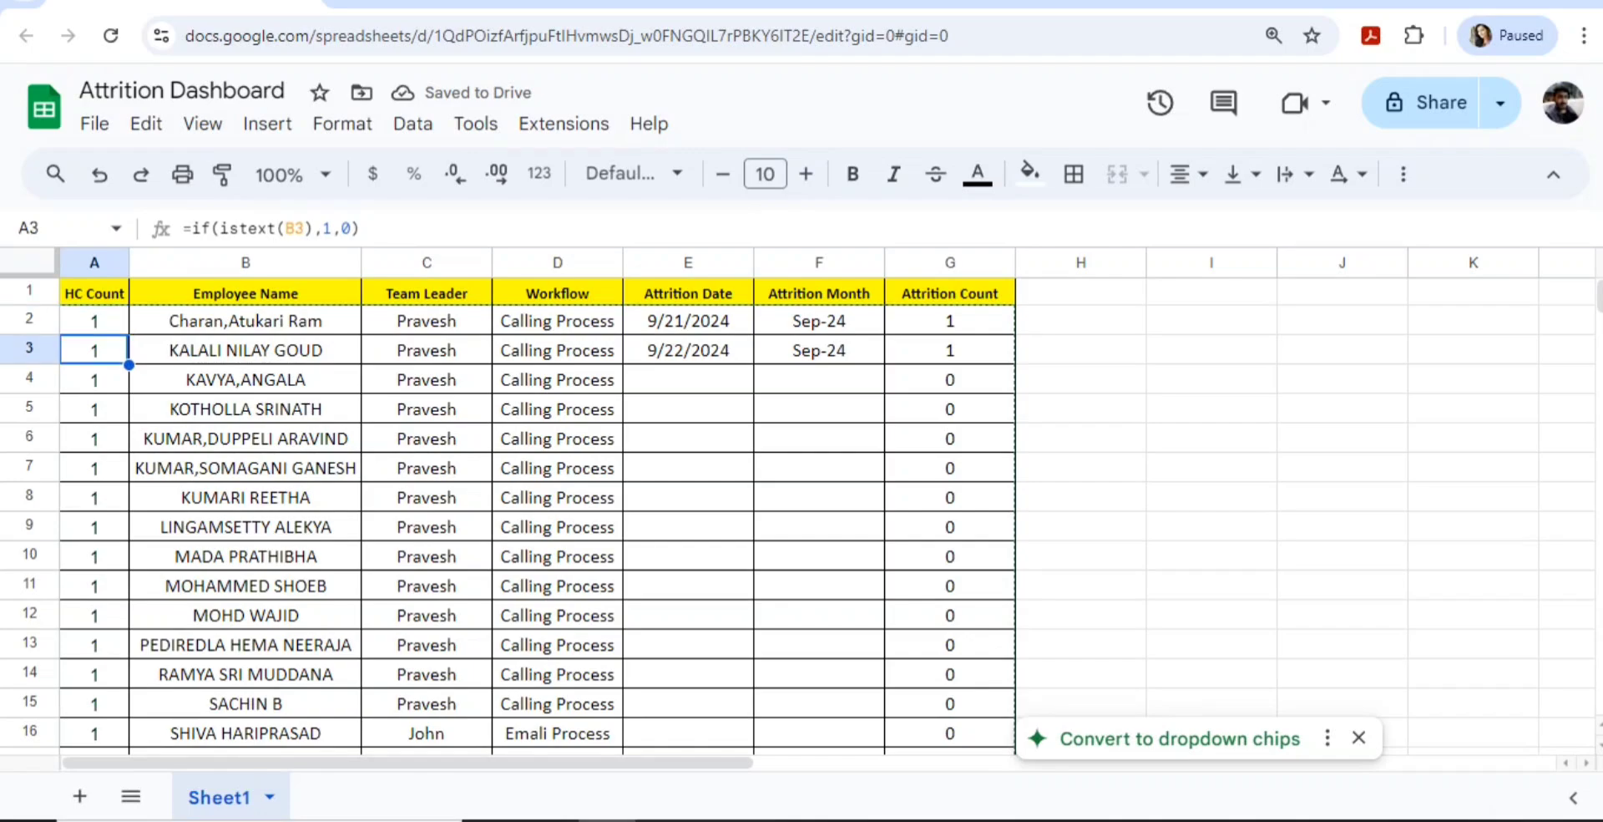
pyautogui.hotkey('shift', 'Down')
pyautogui.hotkey('shift', 'Down')
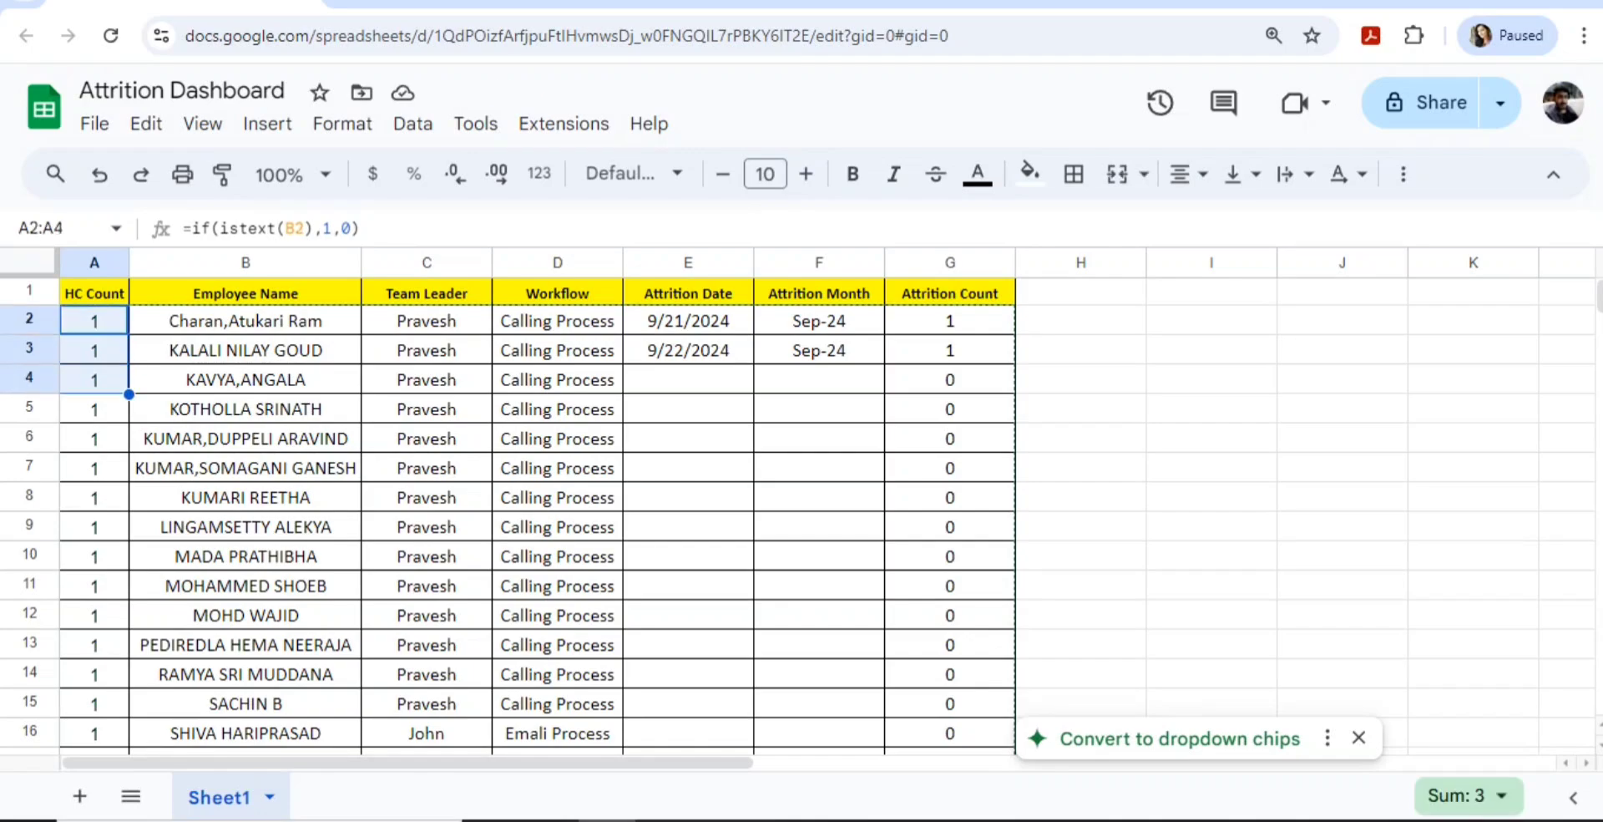
pyautogui.click(94, 320)
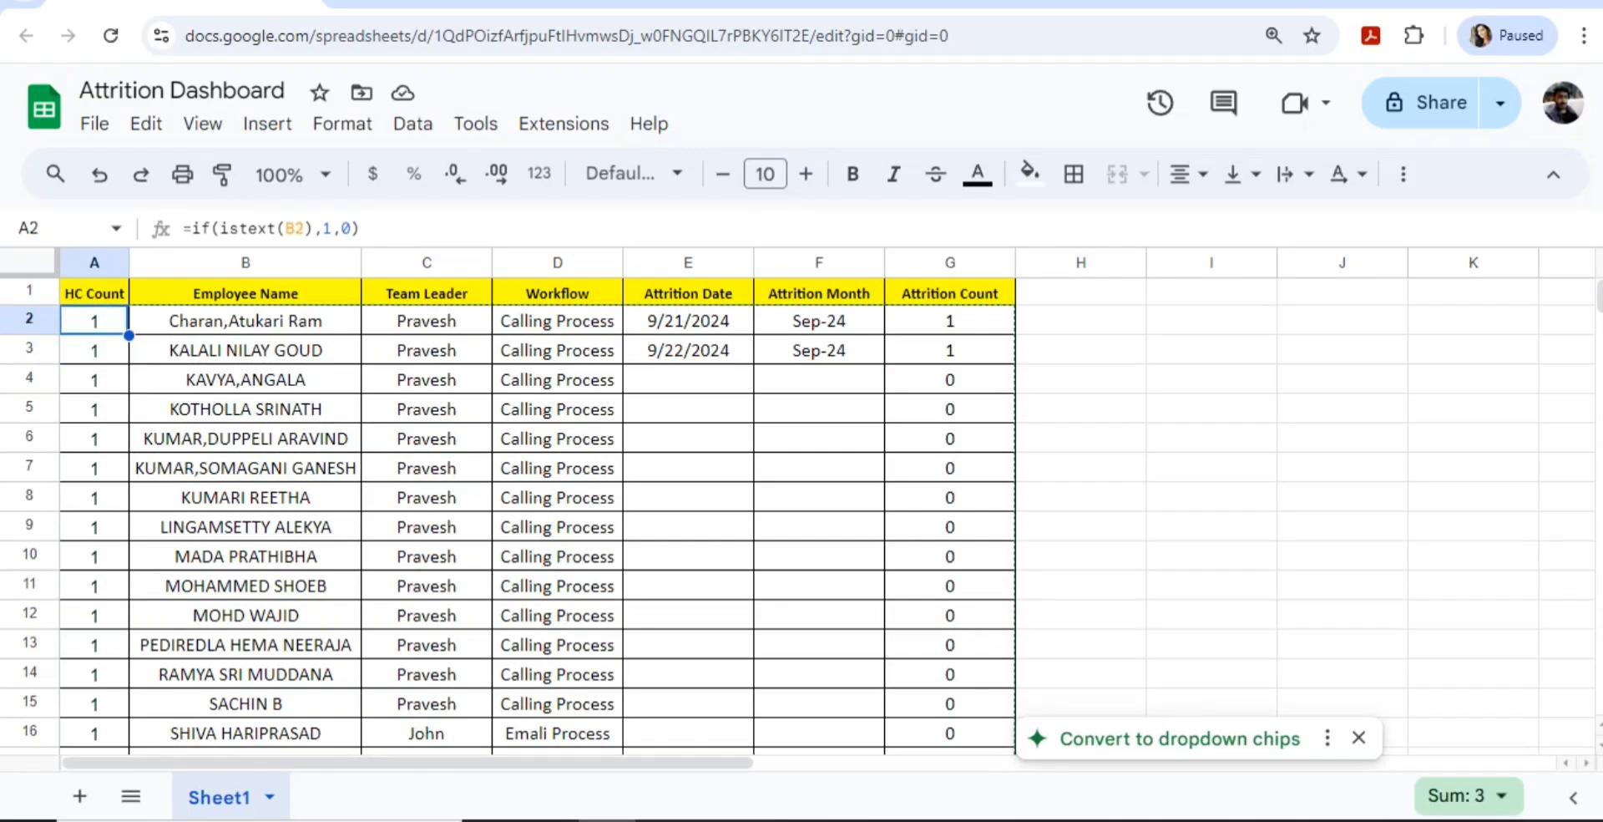
pyautogui.write('=')
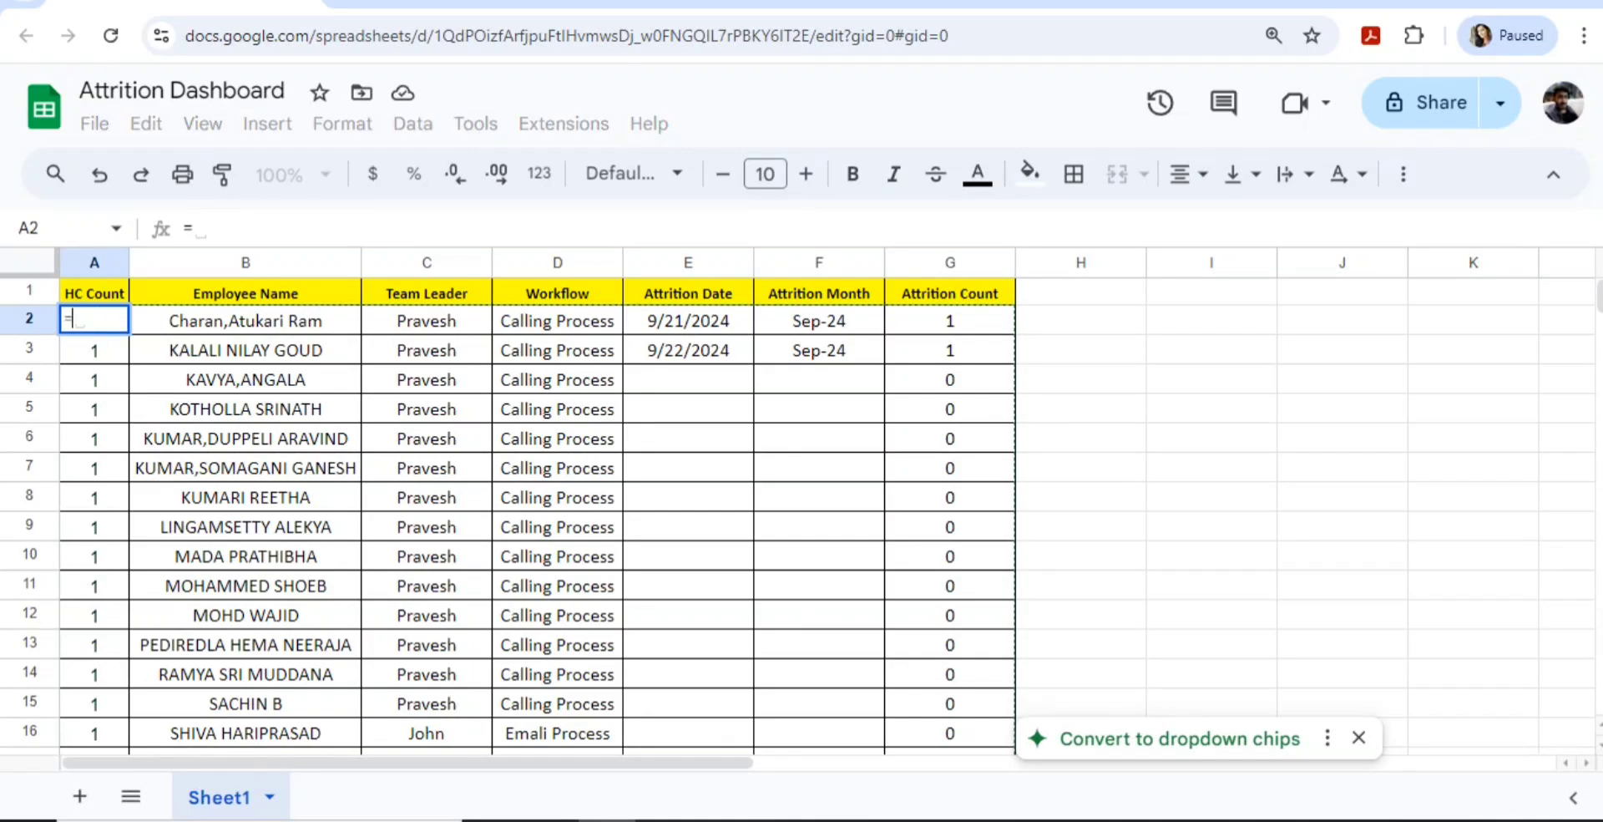
pyautogui.write('if')
pyautogui.press('Tab')
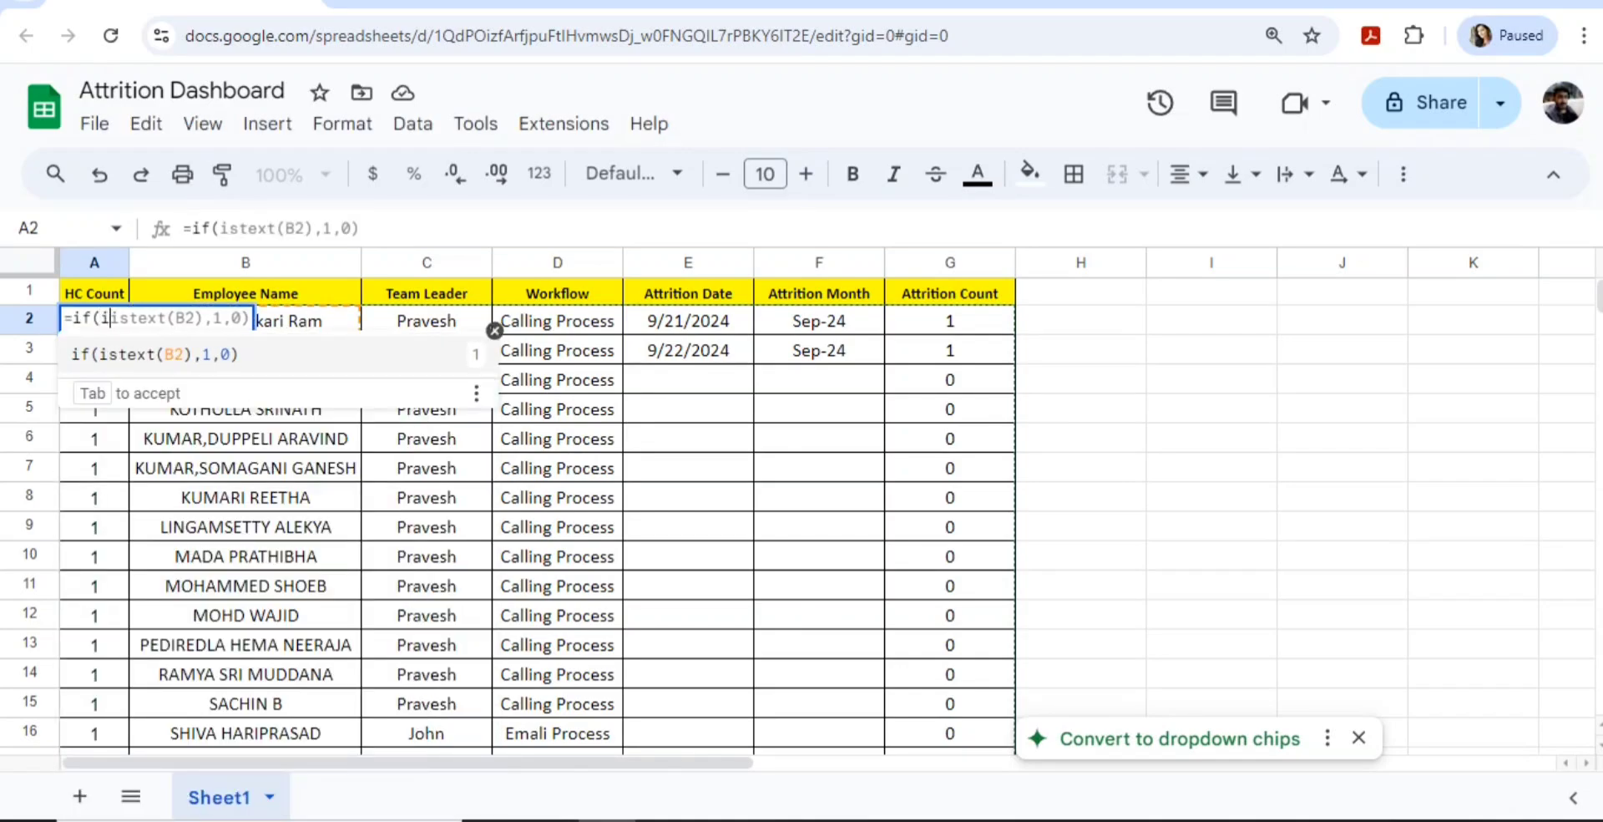
pyautogui.write('istext')
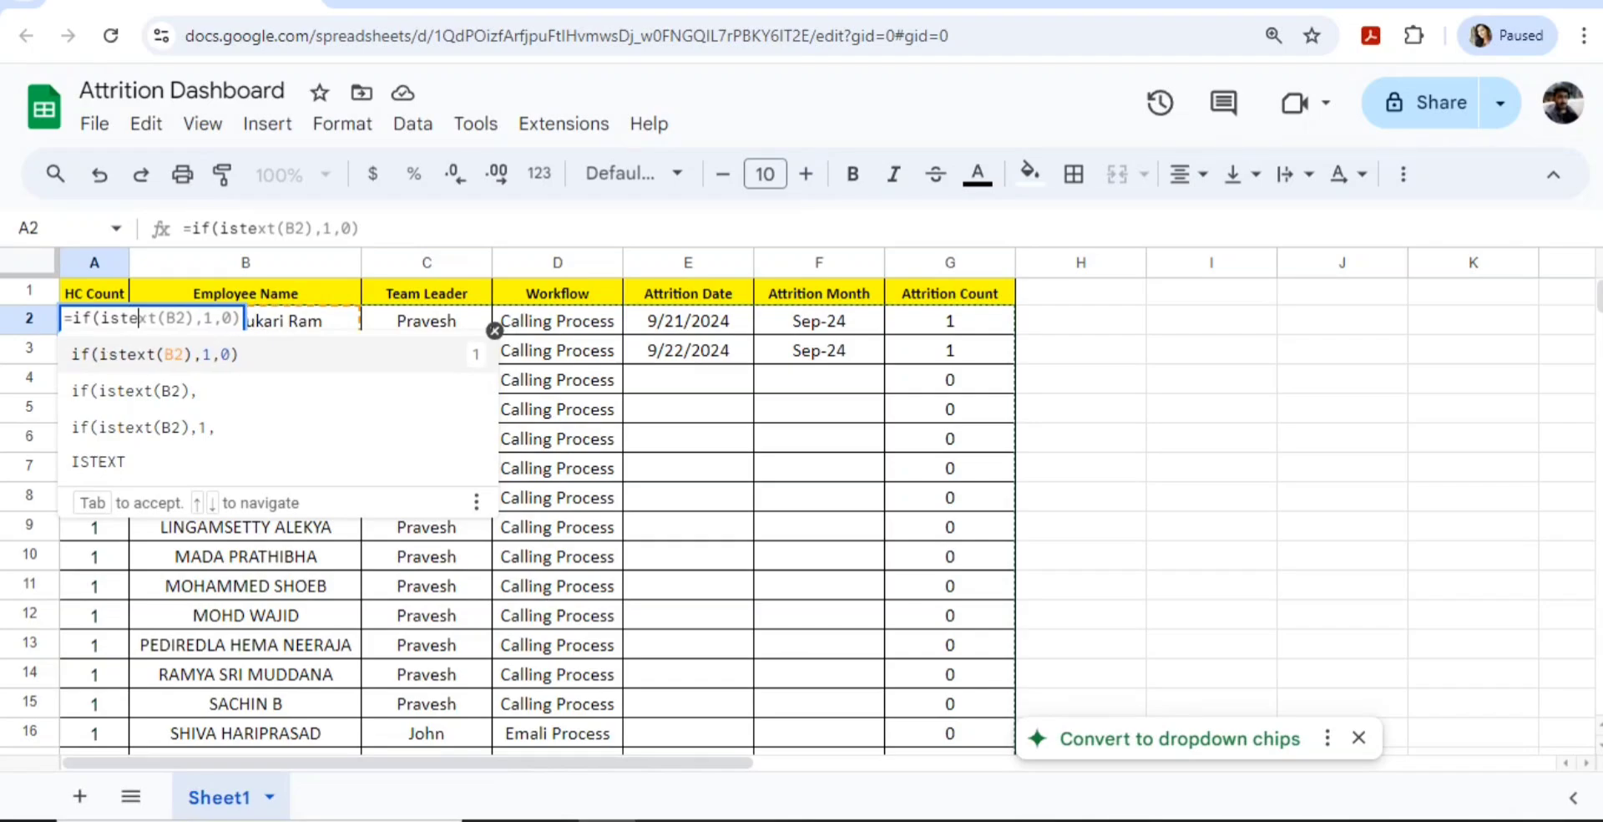
pyautogui.write('(')
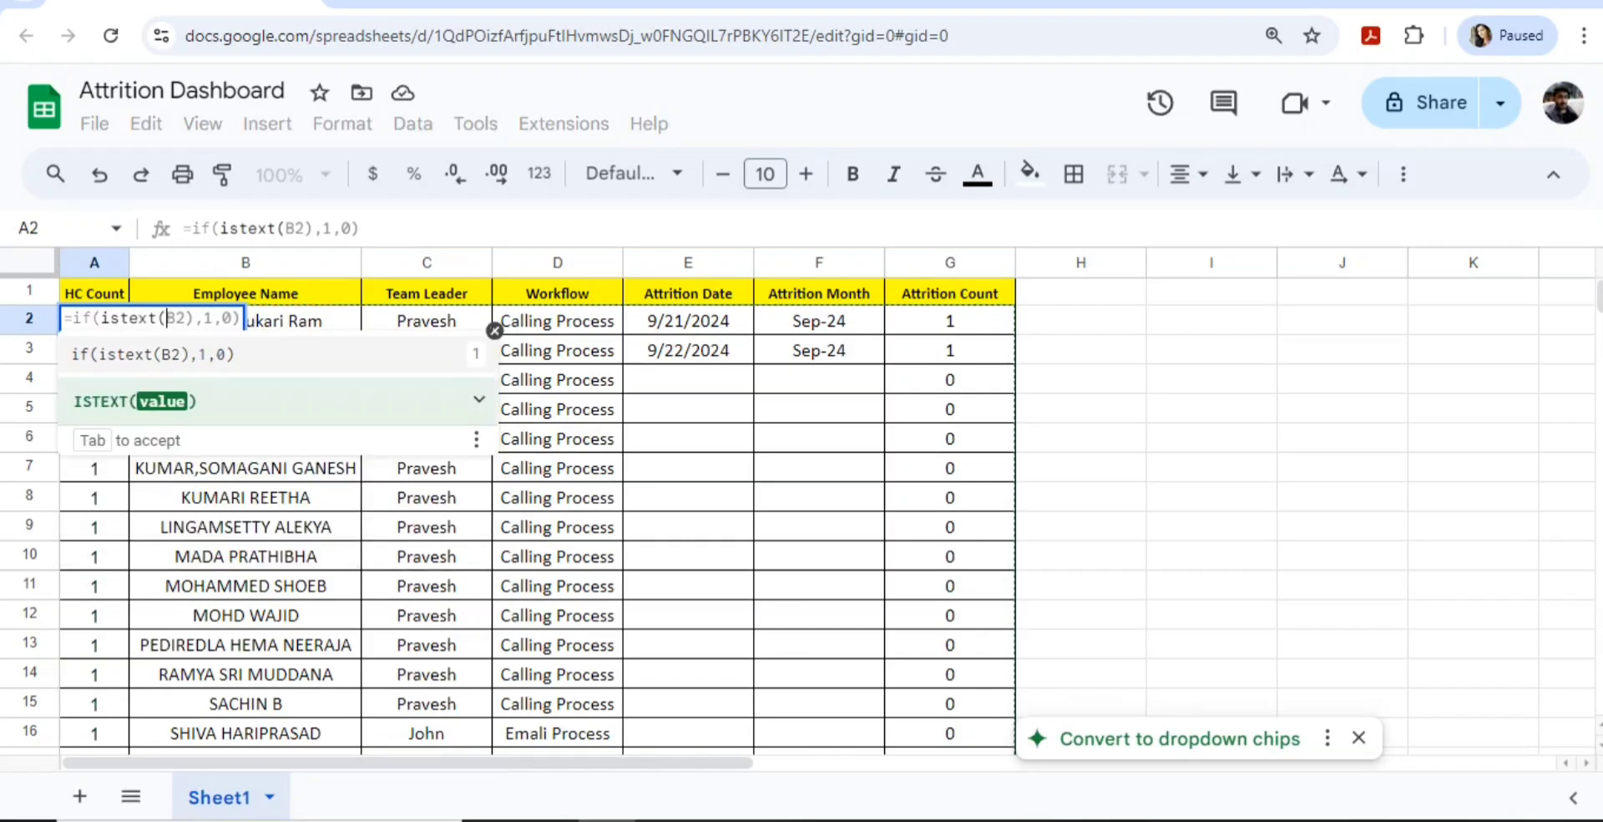
pyautogui.write('B2')
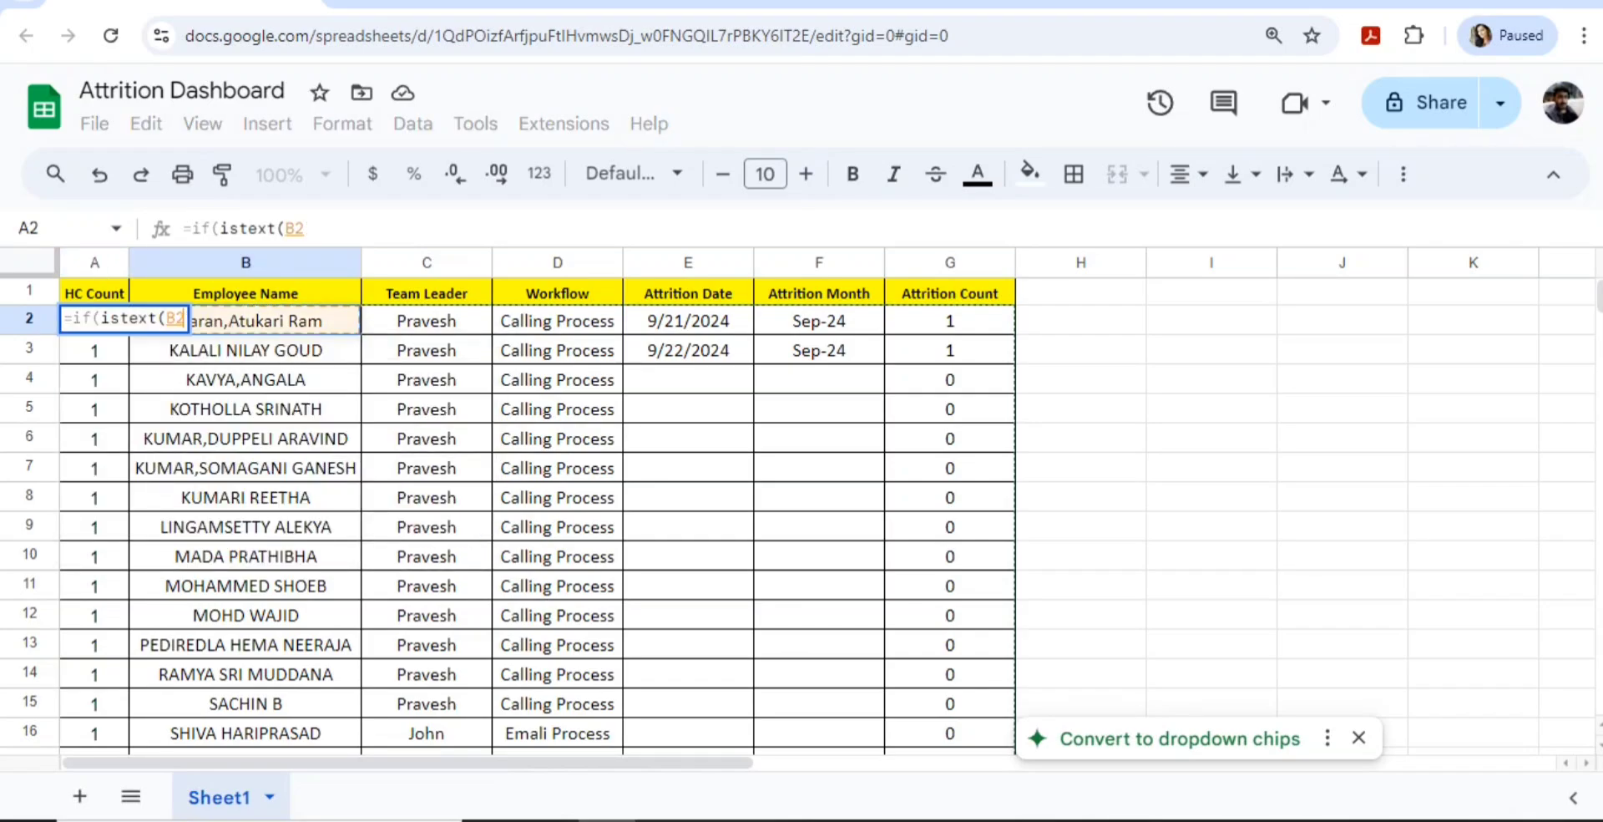
pyautogui.write('),1')
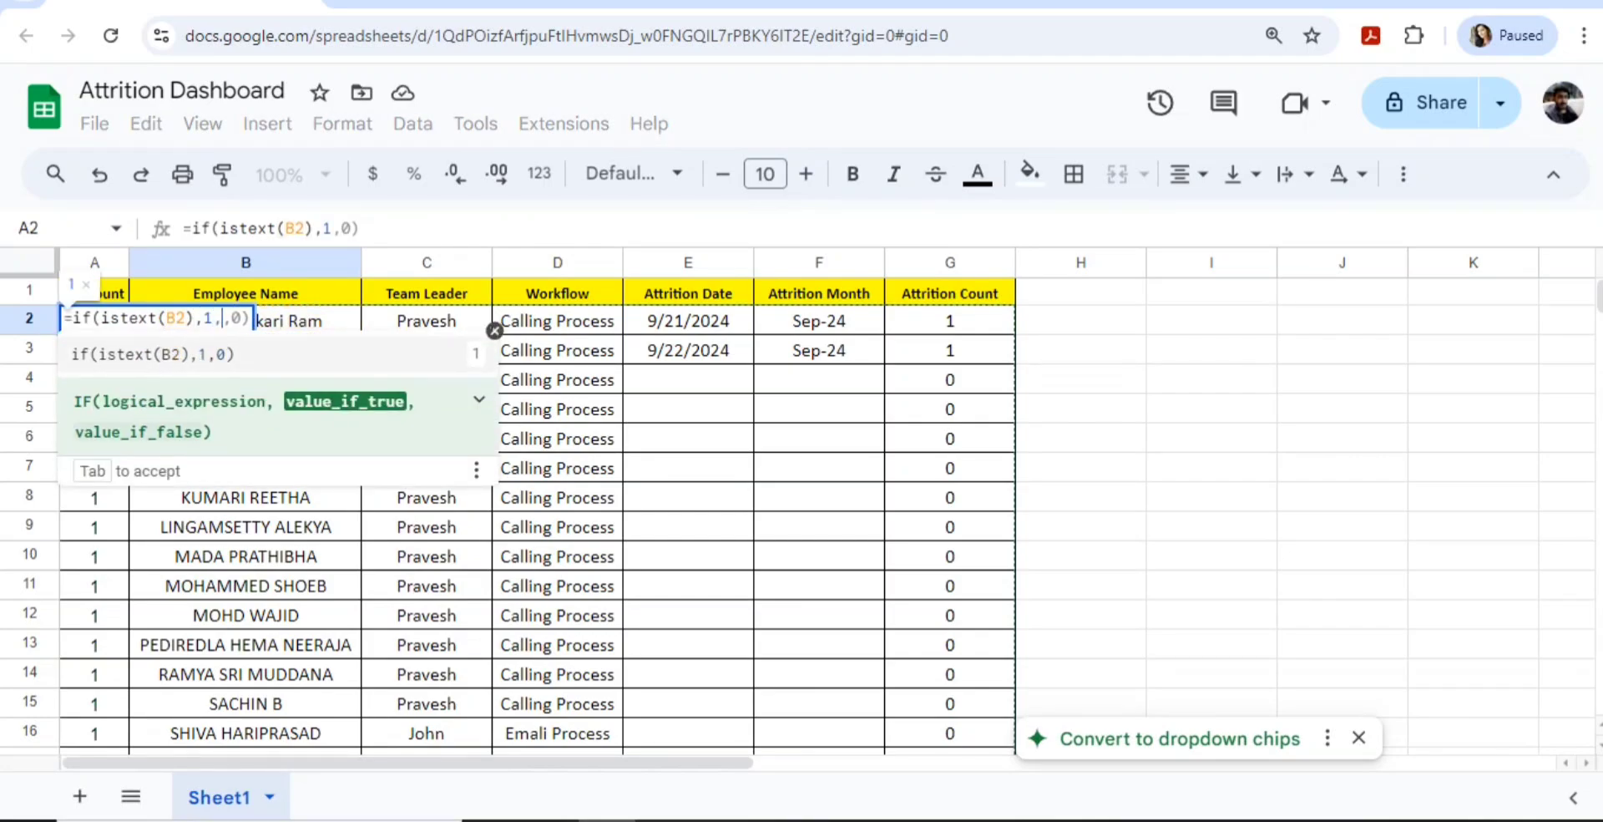
pyautogui.write(',0)')
pyautogui.press('Return')
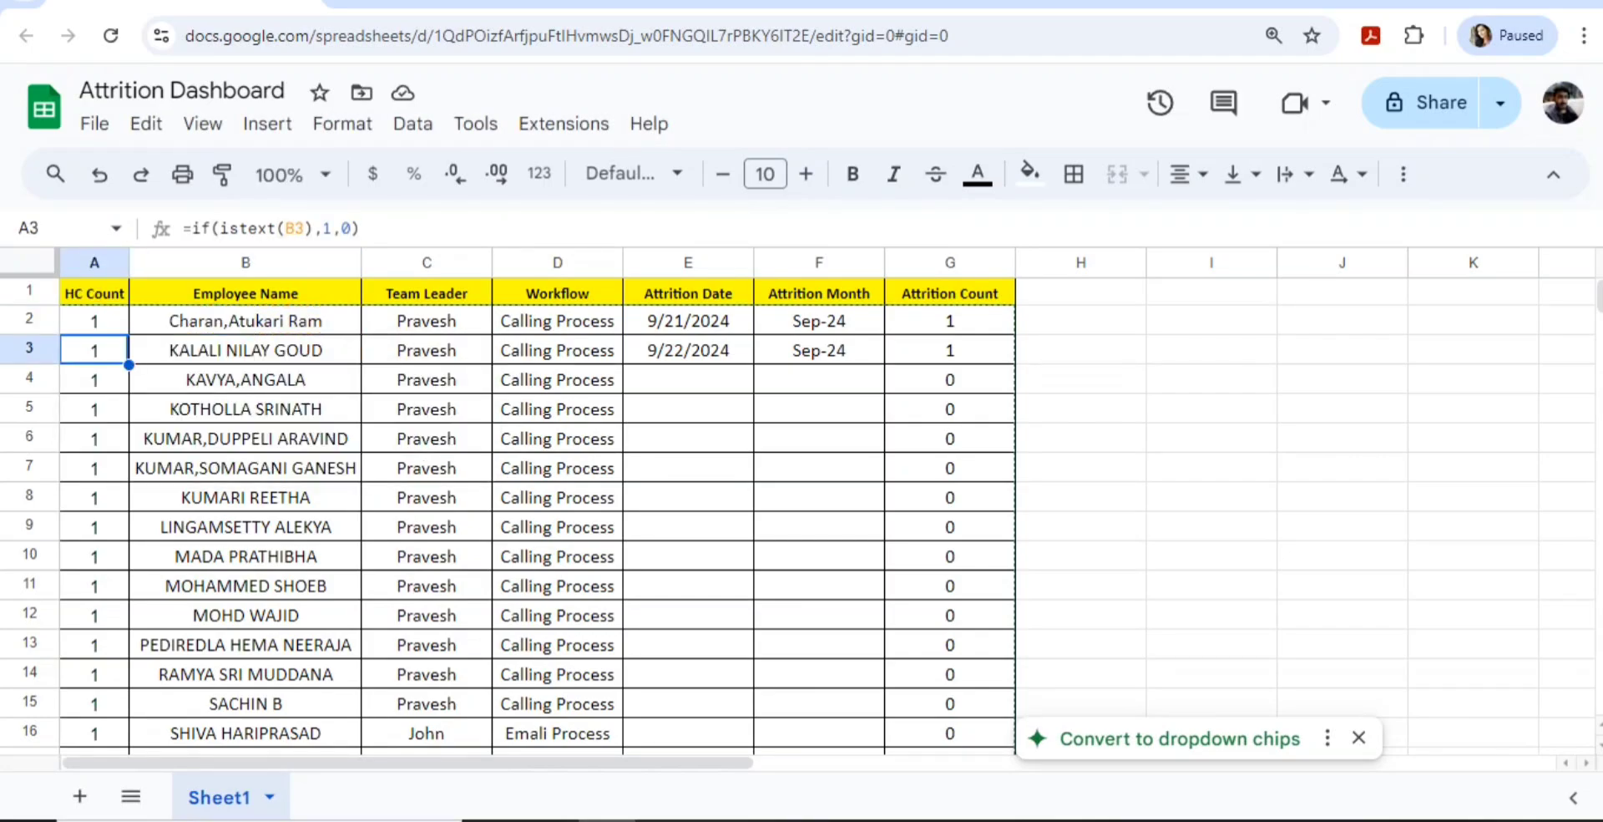
# Test the HC Count formula by clearing the employee name in B2, and undo the deletion.
pyautogui.press('Up')
pyautogui.press('Right')
pyautogui.press('Delete')
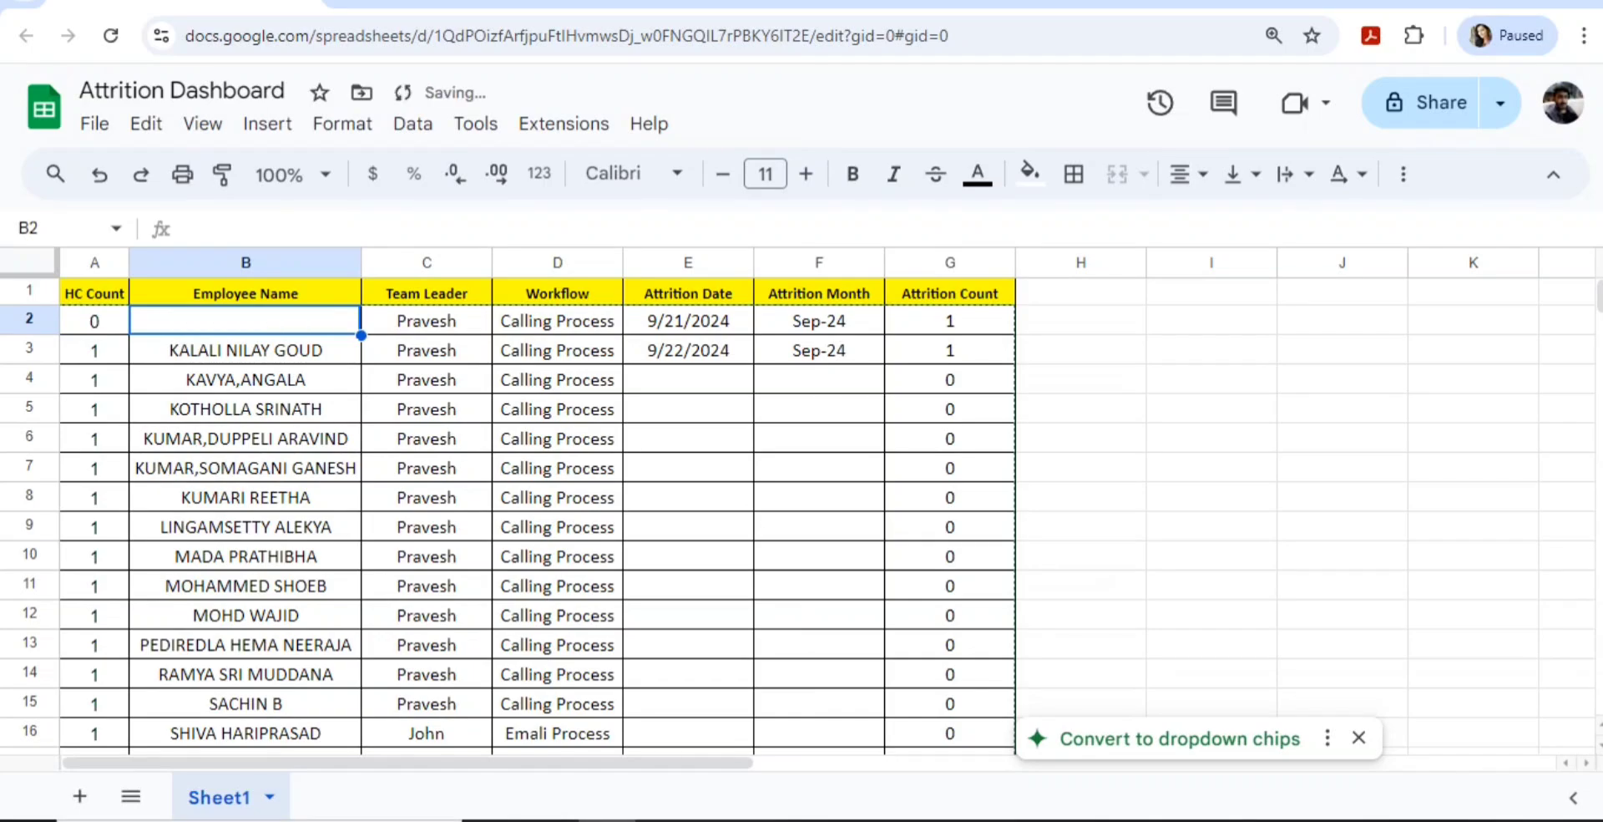
pyautogui.press('Left')
pyautogui.press('Right')
pyautogui.hotkey('ctrl', 'z')
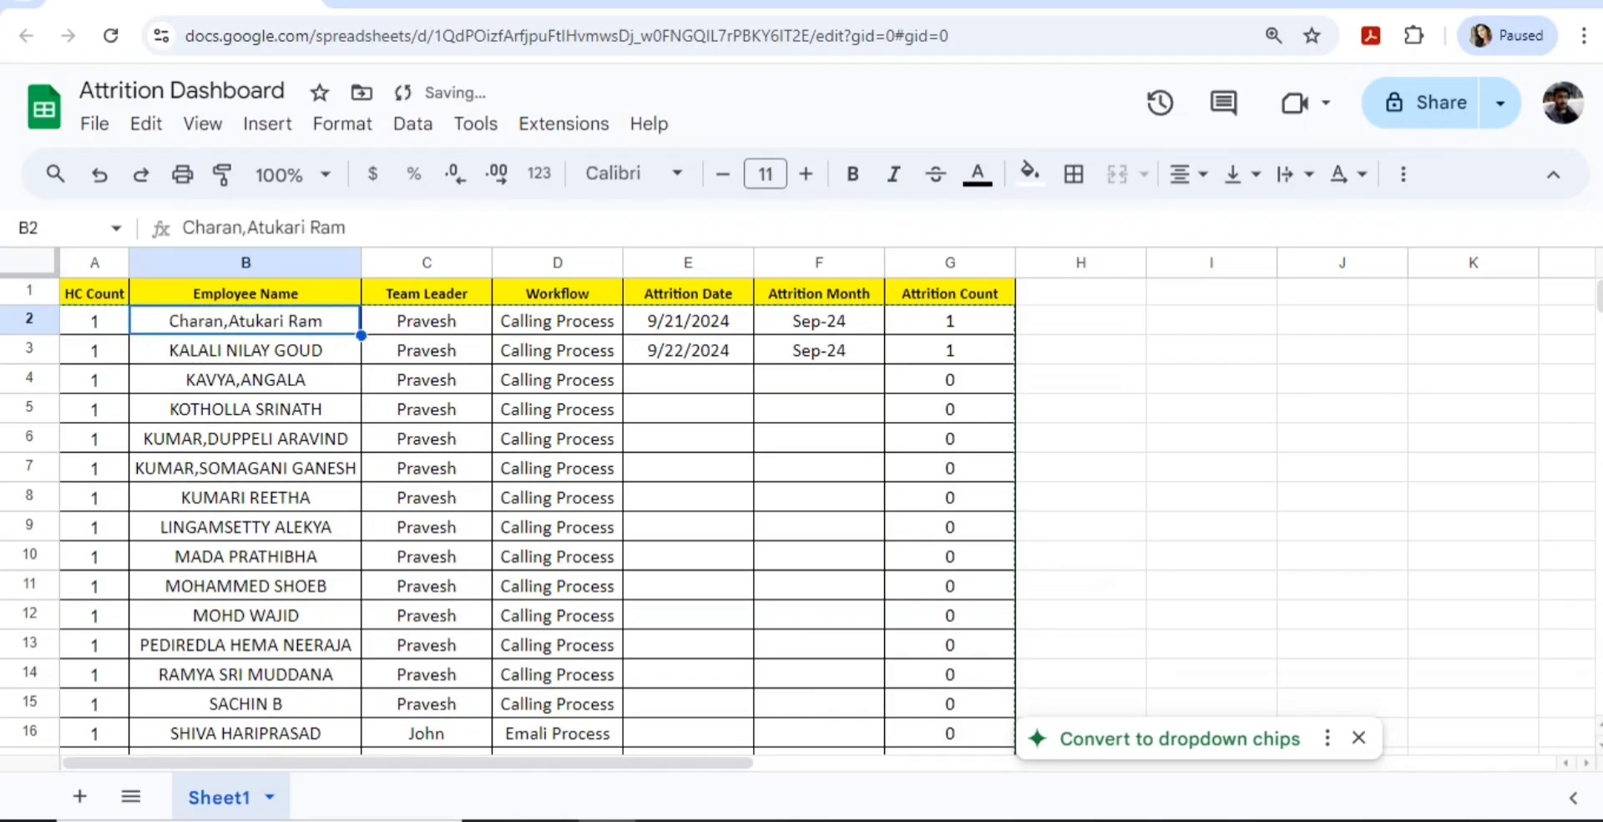
# Check the HC Count total by selecting the column's cells downward from A2, and return to A2.
pyautogui.press('Left')
pyautogui.hotkey('shift', 'Down')
pyautogui.hotkey('shift', 'Down')
pyautogui.hotkey('shift', 'Down')
pyautogui.hotkey('shift', 'Down')
pyautogui.hotkey('shift', 'Down')
pyautogui.hotkey('shift', 'Down')
pyautogui.hotkey('shift', 'Down')
pyautogui.hotkey('shift', 'Down')
pyautogui.hotkey('shift', 'Down')
pyautogui.hotkey('shift', 'Down')
pyautogui.hotkey('shift', 'Down')
pyautogui.hotkey('shift', 'Down')
pyautogui.hotkey('shift', 'Down')
pyautogui.hotkey('shift', 'Down')
pyautogui.hotkey('shift', 'Down')
pyautogui.hotkey('shift', 'Down')
pyautogui.hotkey('shift', 'Down')
pyautogui.hotkey('shift', 'Down')
pyautogui.hotkey('shift', 'Down')
pyautogui.hotkey('shift', 'Down')
pyautogui.hotkey('shift', 'Down')
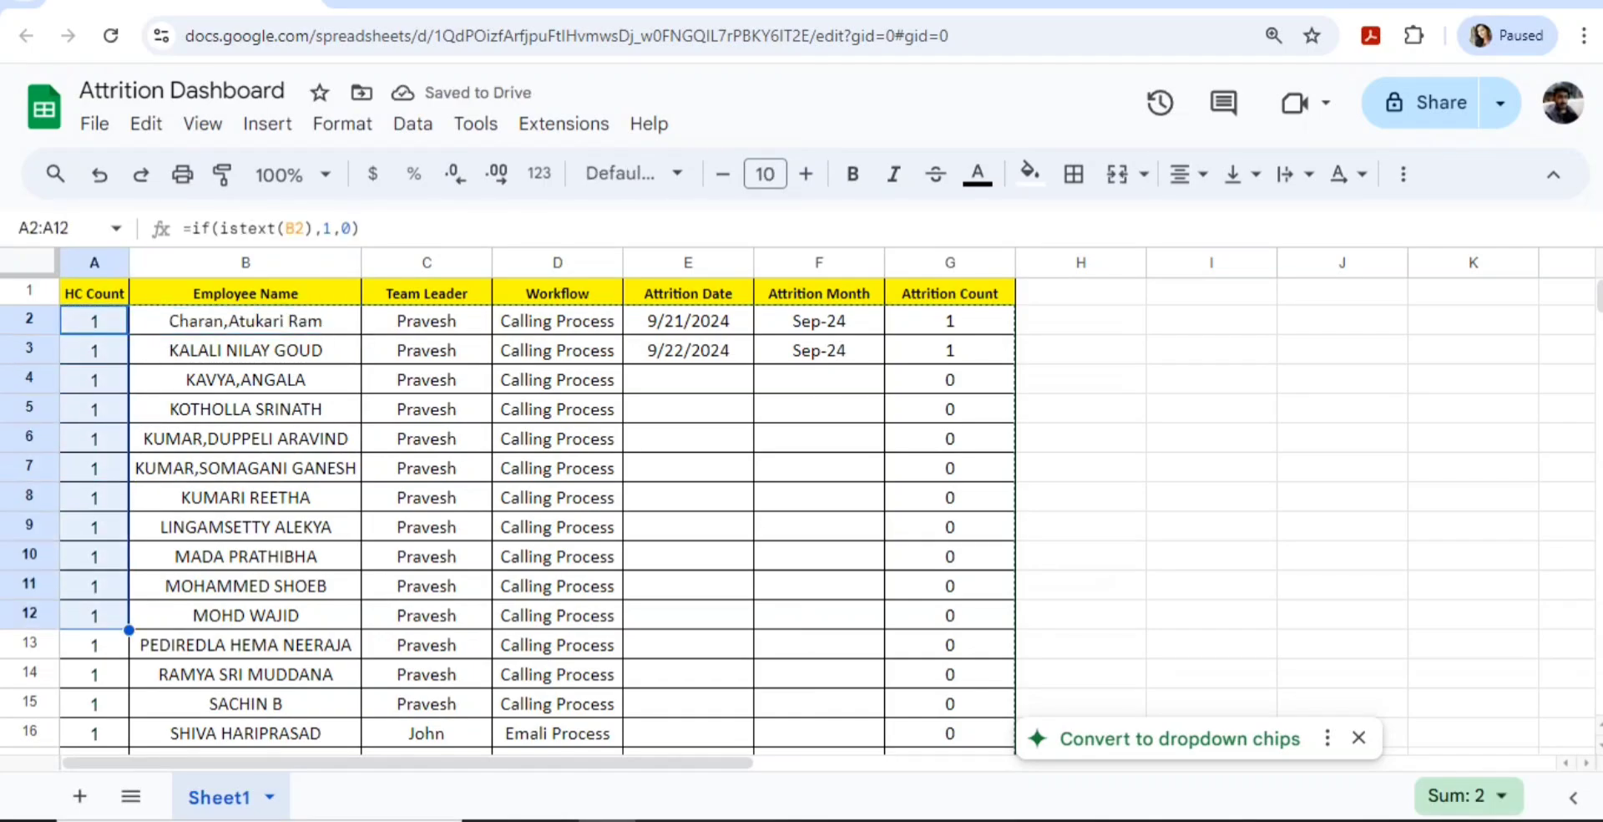
pyautogui.press('Up')
pyautogui.press('Down')
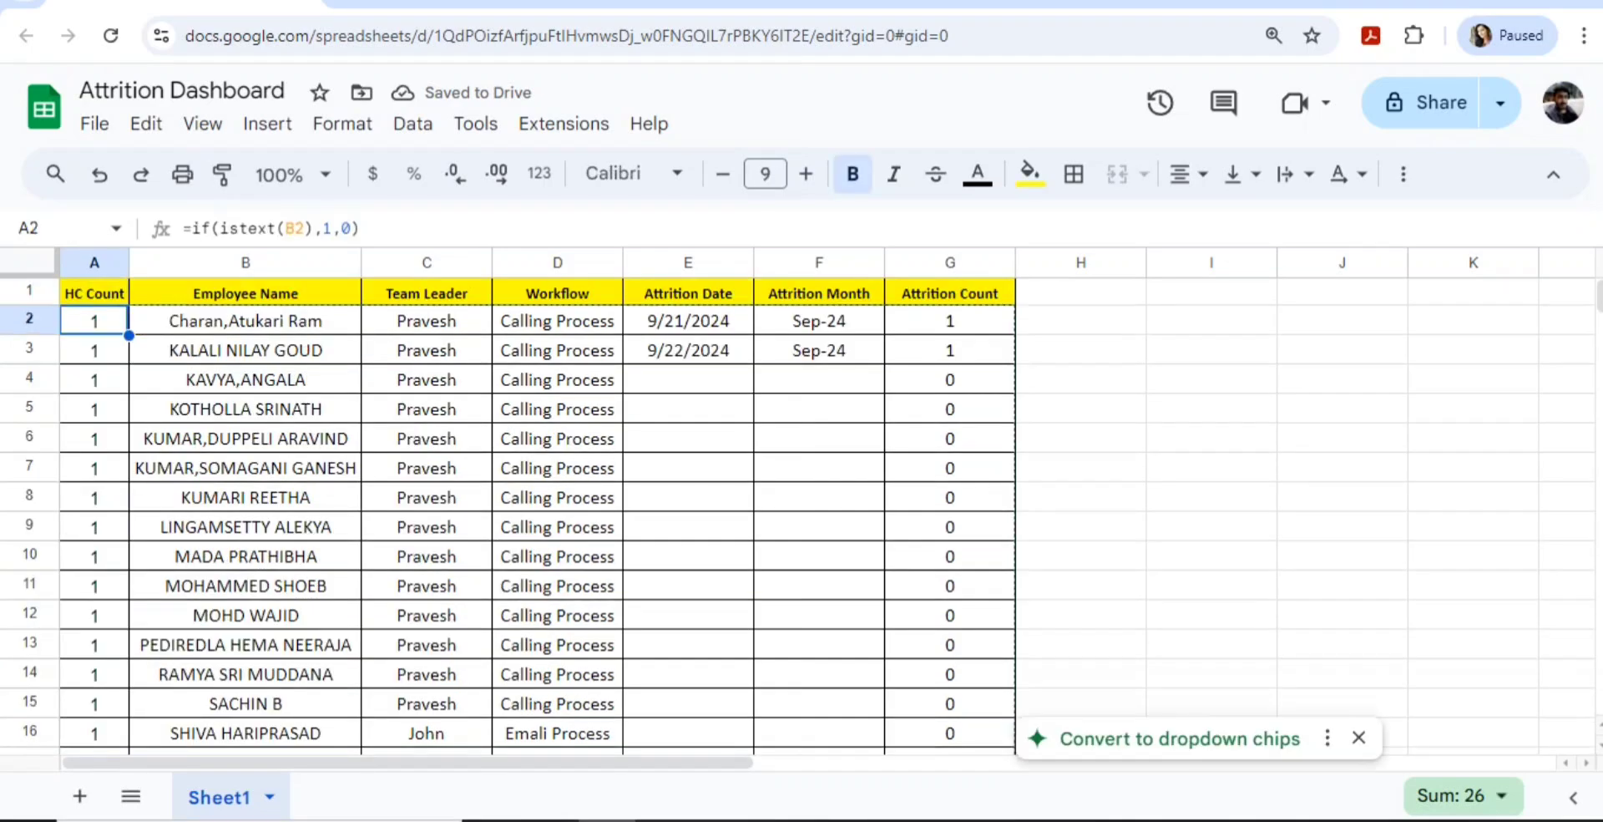
# Inspect the Attrition Count formulas in column G and the Attrition Date cell E2 that the first one refers to.
pyautogui.press('Down')
pyautogui.press('Right')
pyautogui.press('Right')
pyautogui.press('Right')
pyautogui.press('Right')
pyautogui.press('Right')
pyautogui.press('Right')
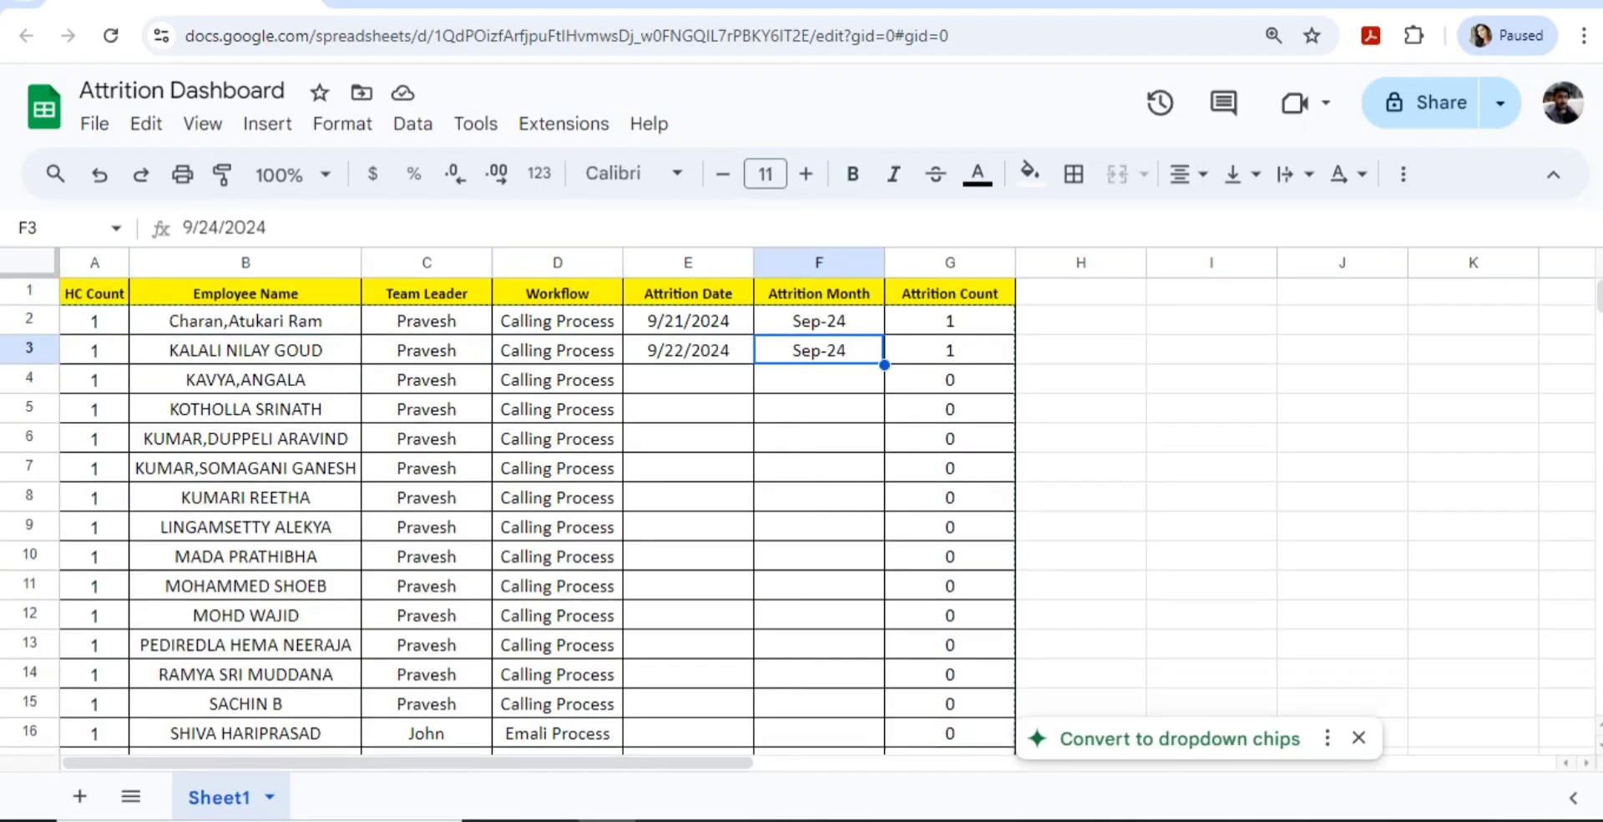
pyautogui.press('Up')
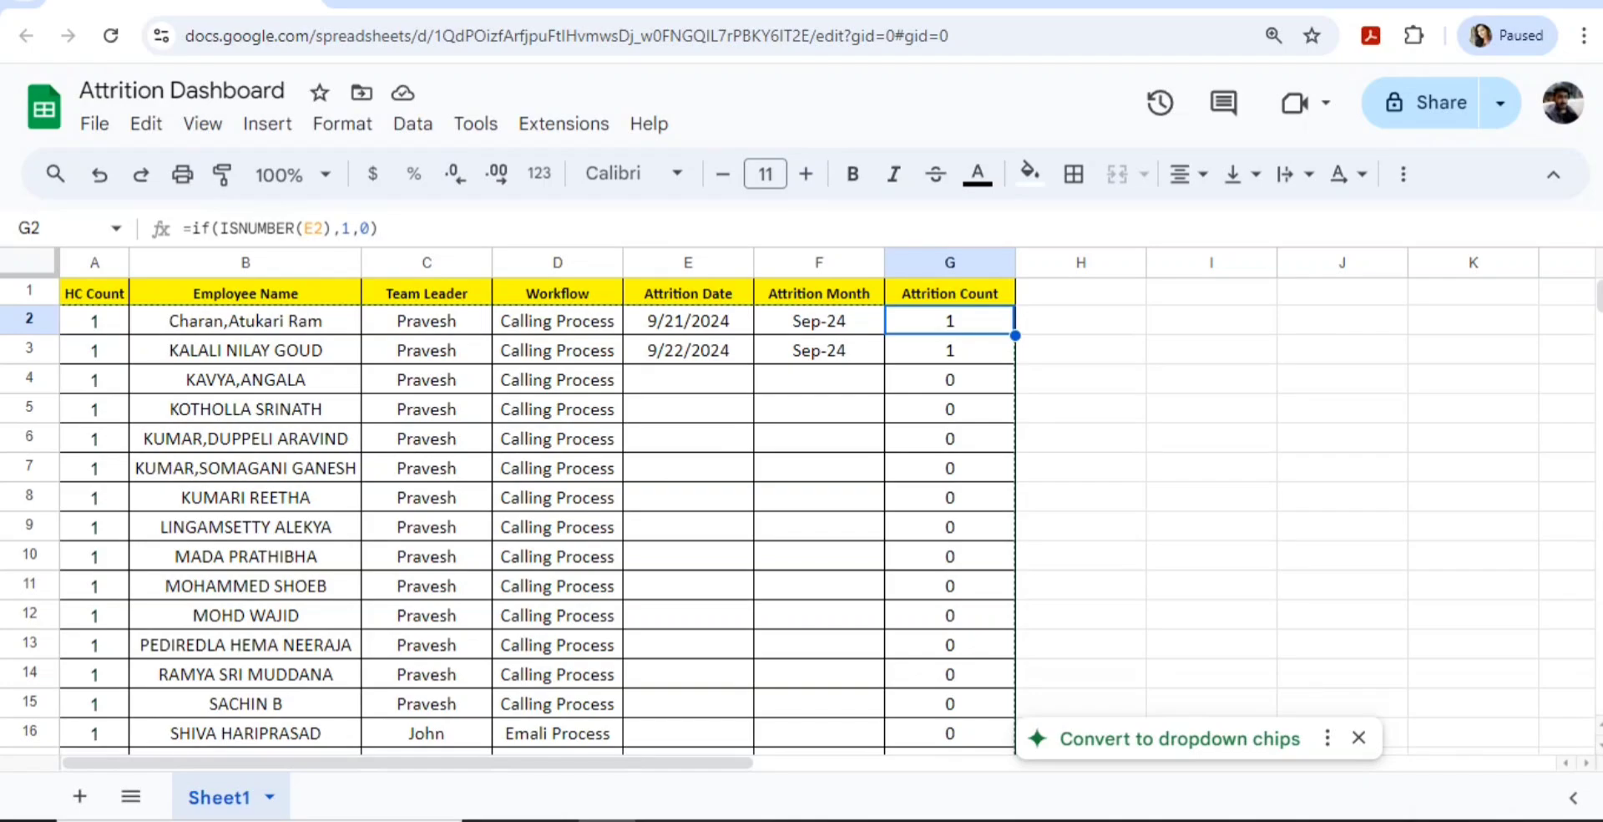
pyautogui.press('Left')
pyautogui.press('Left')
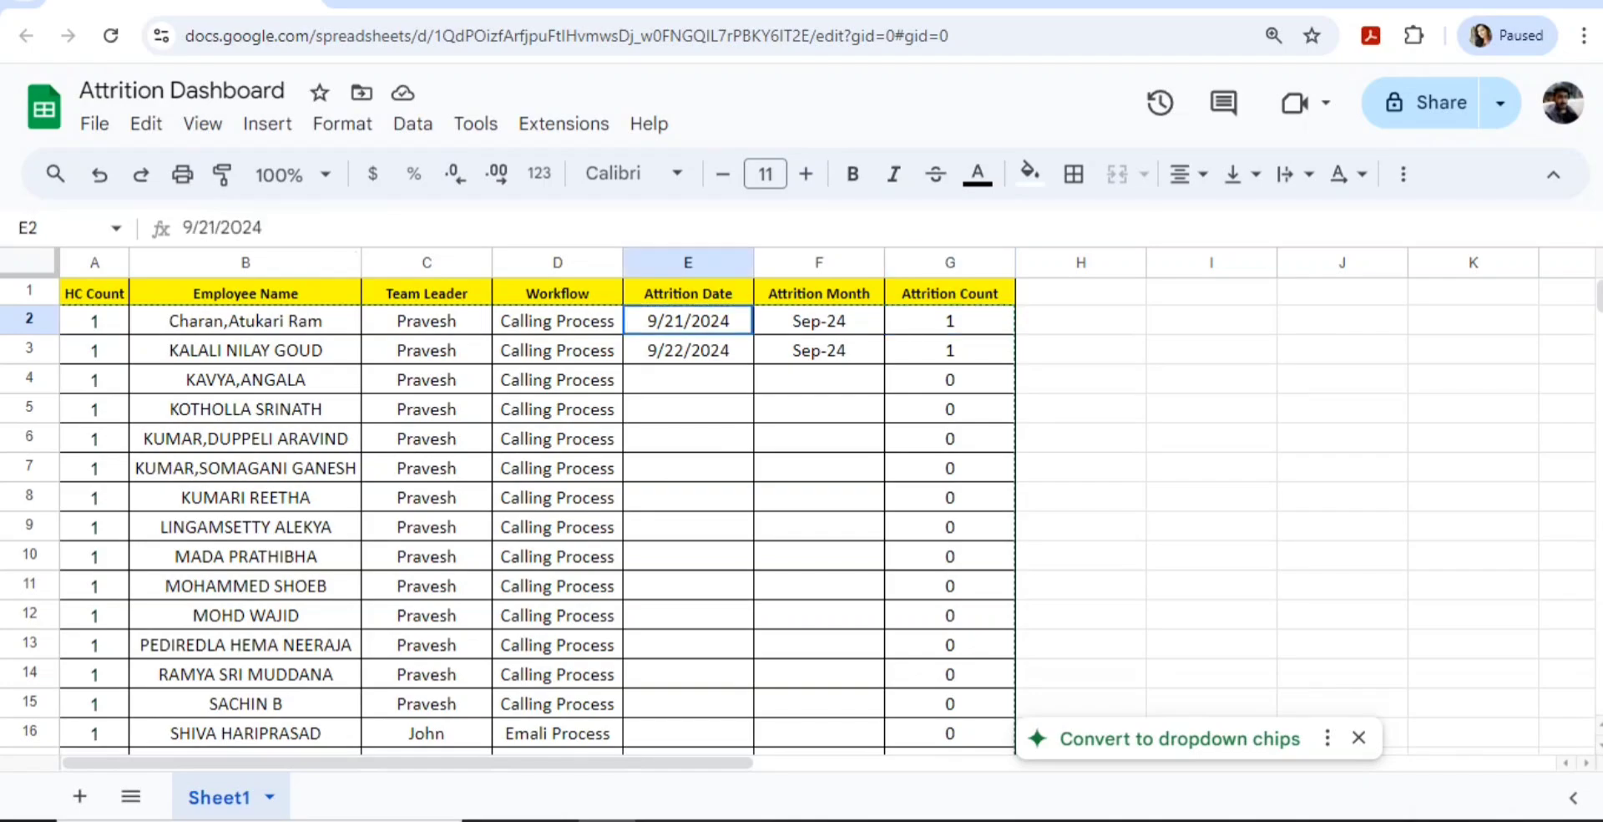
pyautogui.press('Right')
pyautogui.press('Right')
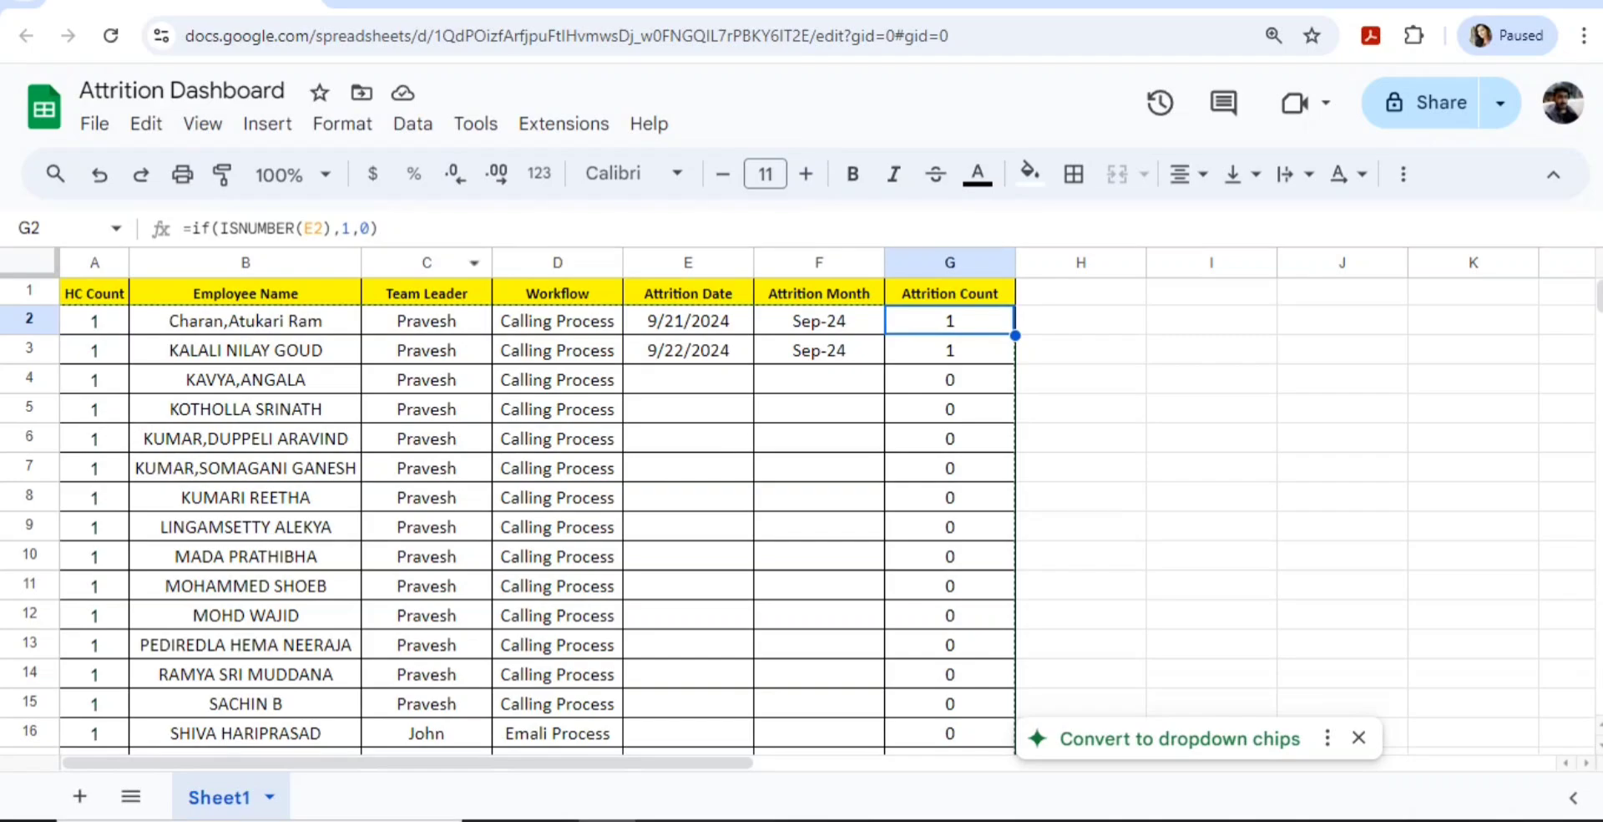
pyautogui.press('Down')
pyautogui.press('Down')
pyautogui.press('Down')
pyautogui.press('Down')
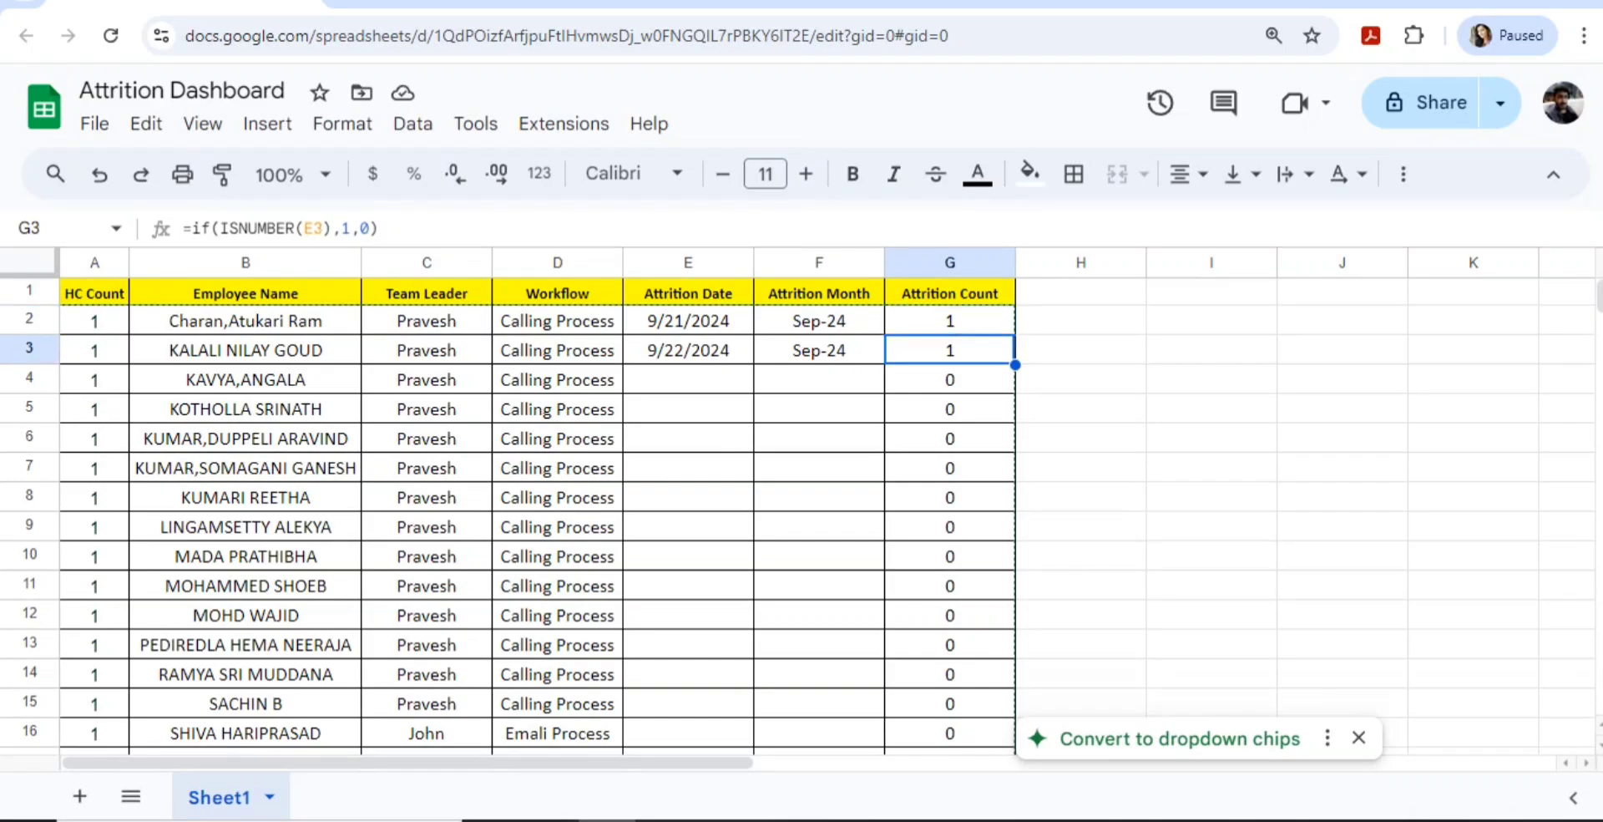
# Select the first employee record across A2:G2 to review its fields, and clear the selection by moving to H1.
pyautogui.press('Up')
pyautogui.press('Up')
pyautogui.press('Up')
pyautogui.press('Up')
pyautogui.press('Left')
pyautogui.press('Right')
pyautogui.hotkey('shift', 'Left')
pyautogui.hotkey('shift', 'Left')
pyautogui.hotkey('shift', 'Left')
pyautogui.hotkey('shift', 'Left')
pyautogui.hotkey('shift', 'Left')
pyautogui.hotkey('shift', 'Left')
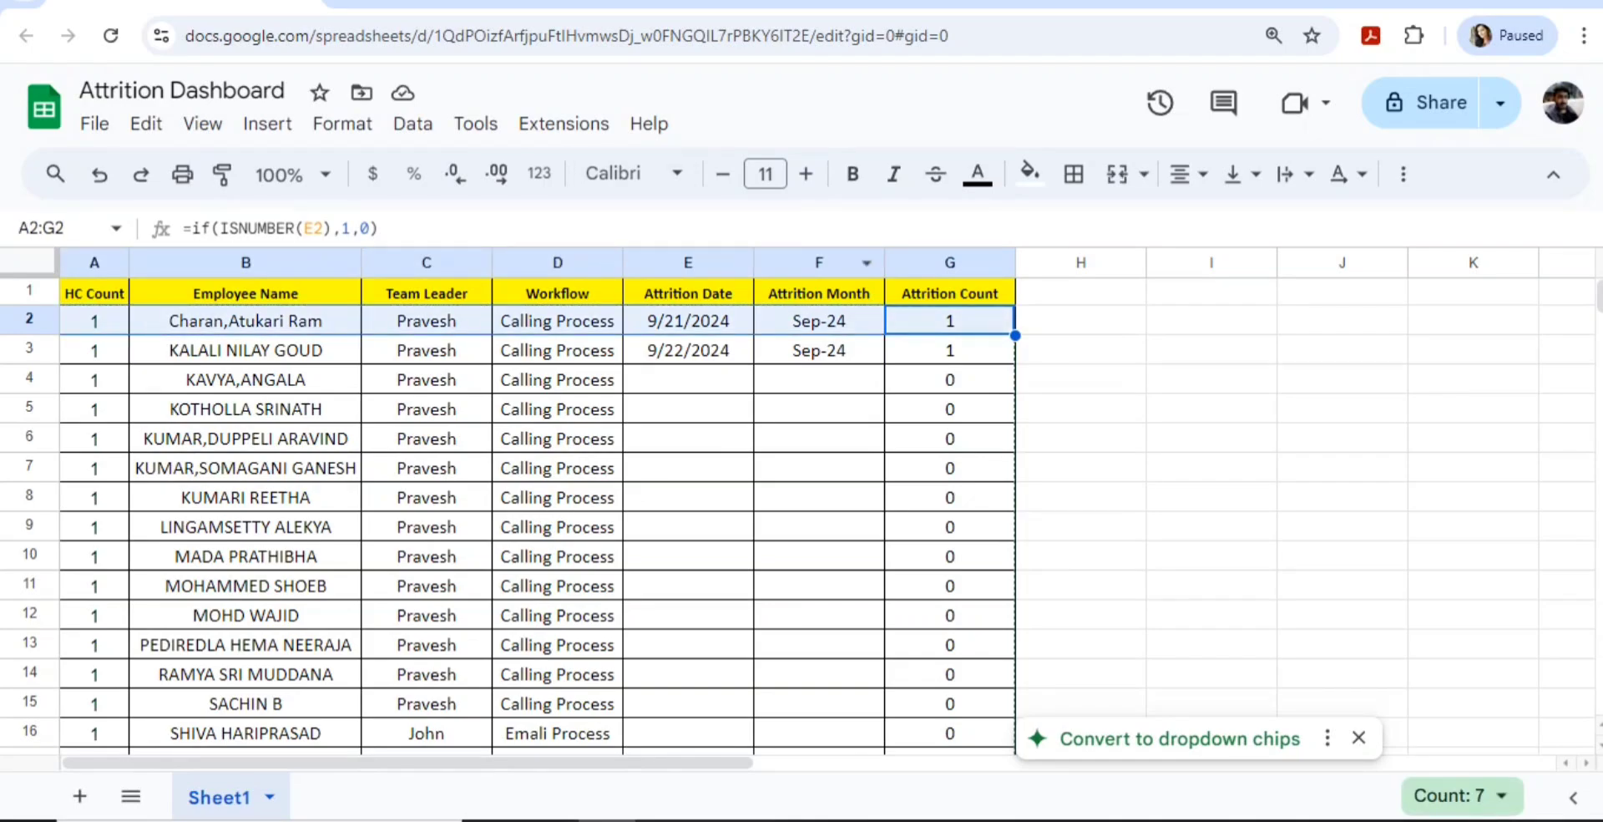
pyautogui.click(1080, 292)
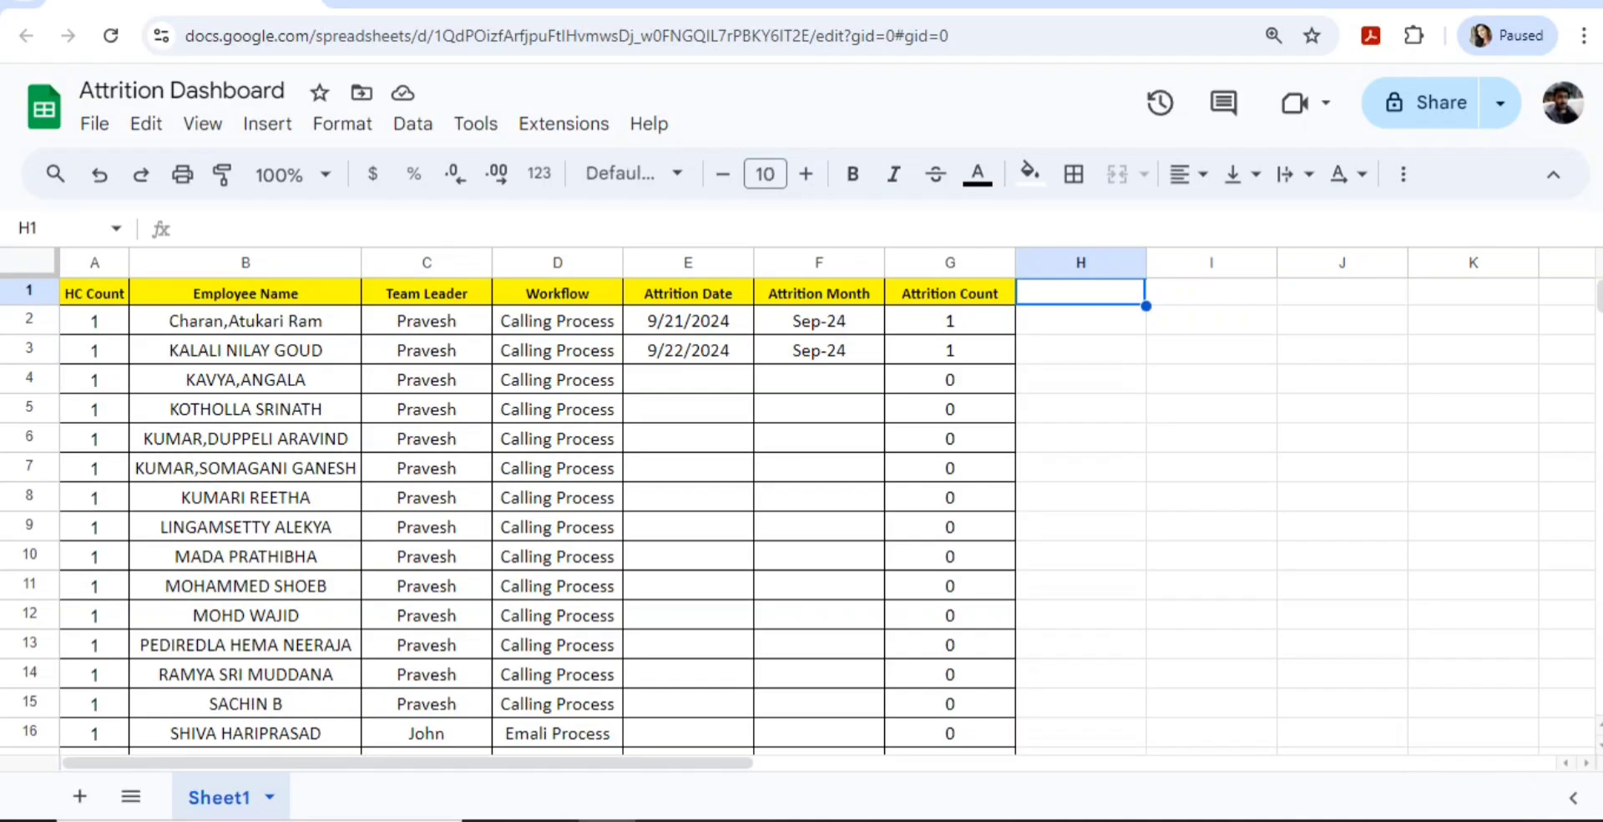
# Review the Team Leader column and the records down to the first empty row, A41, and return to the sheet's beginning.
pyautogui.click(426, 409)
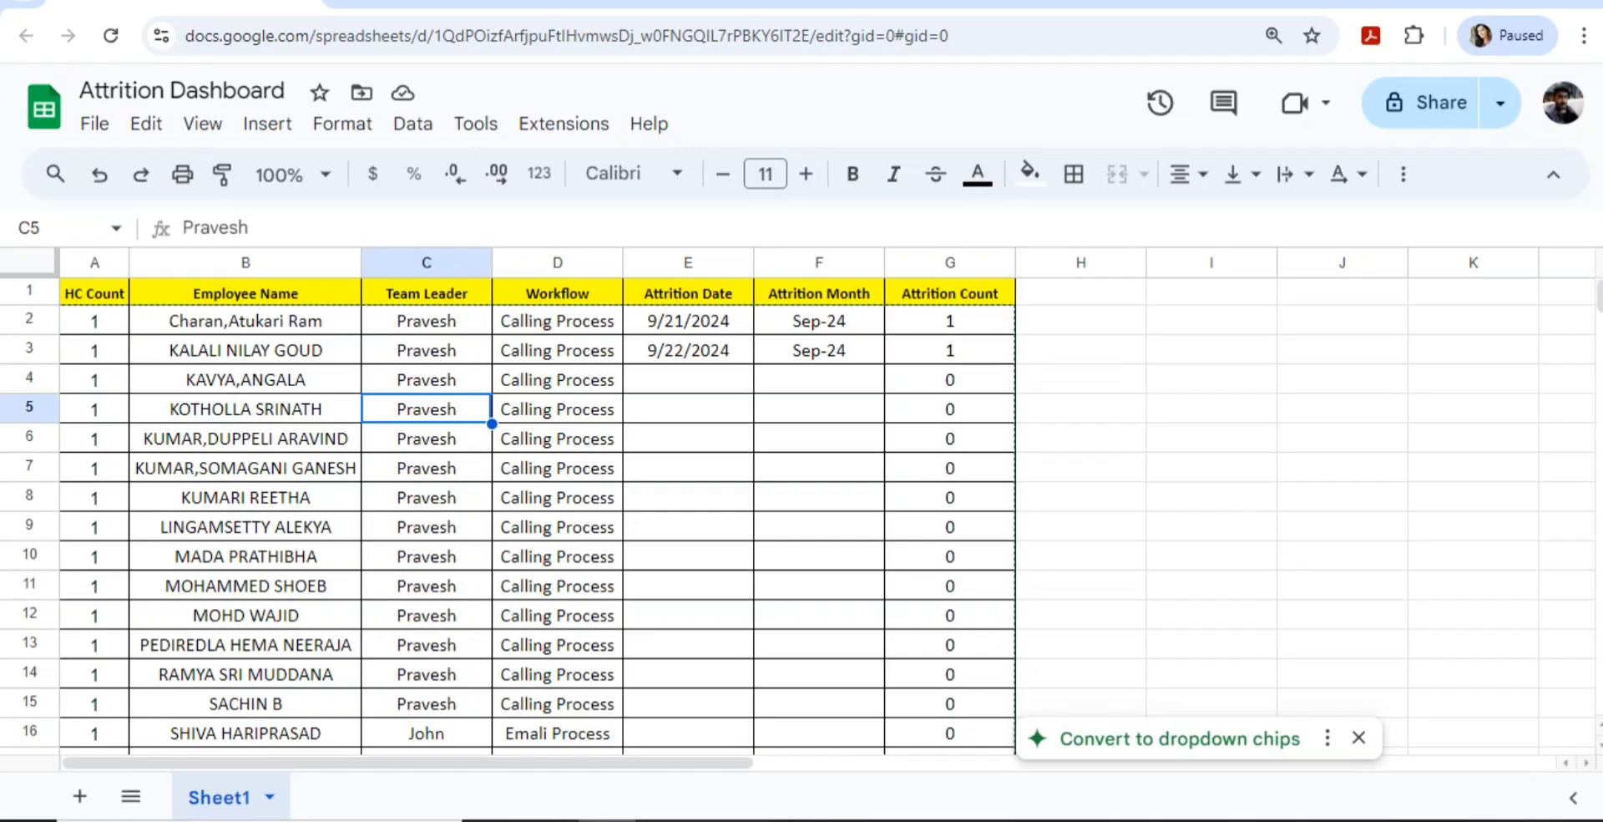
pyautogui.click(426, 320)
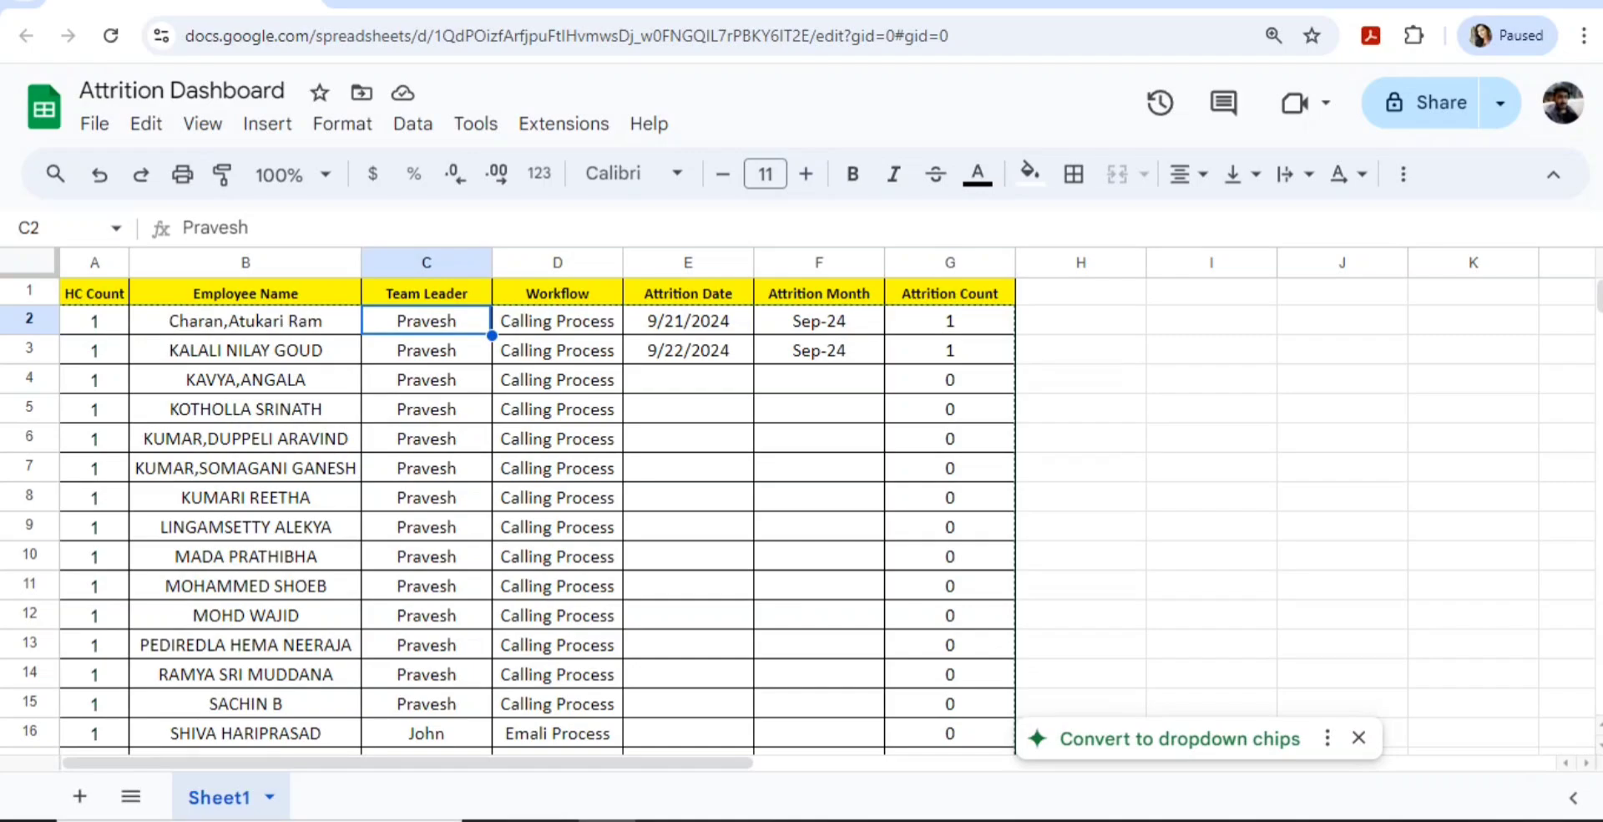
pyautogui.scroll(-3, 797, 516)
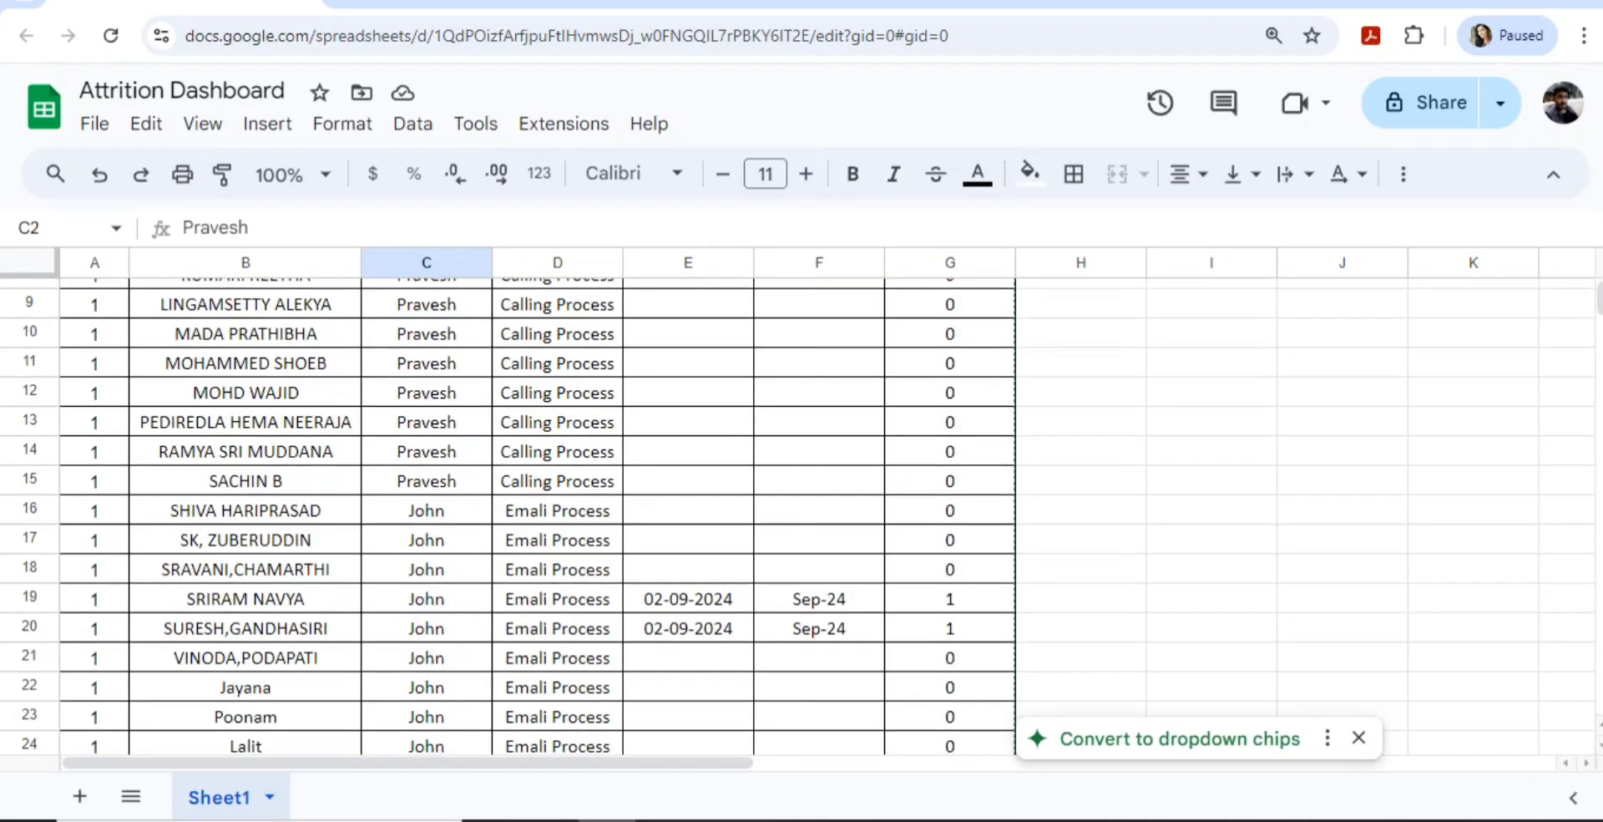
pyautogui.scroll(-9, 797, 516)
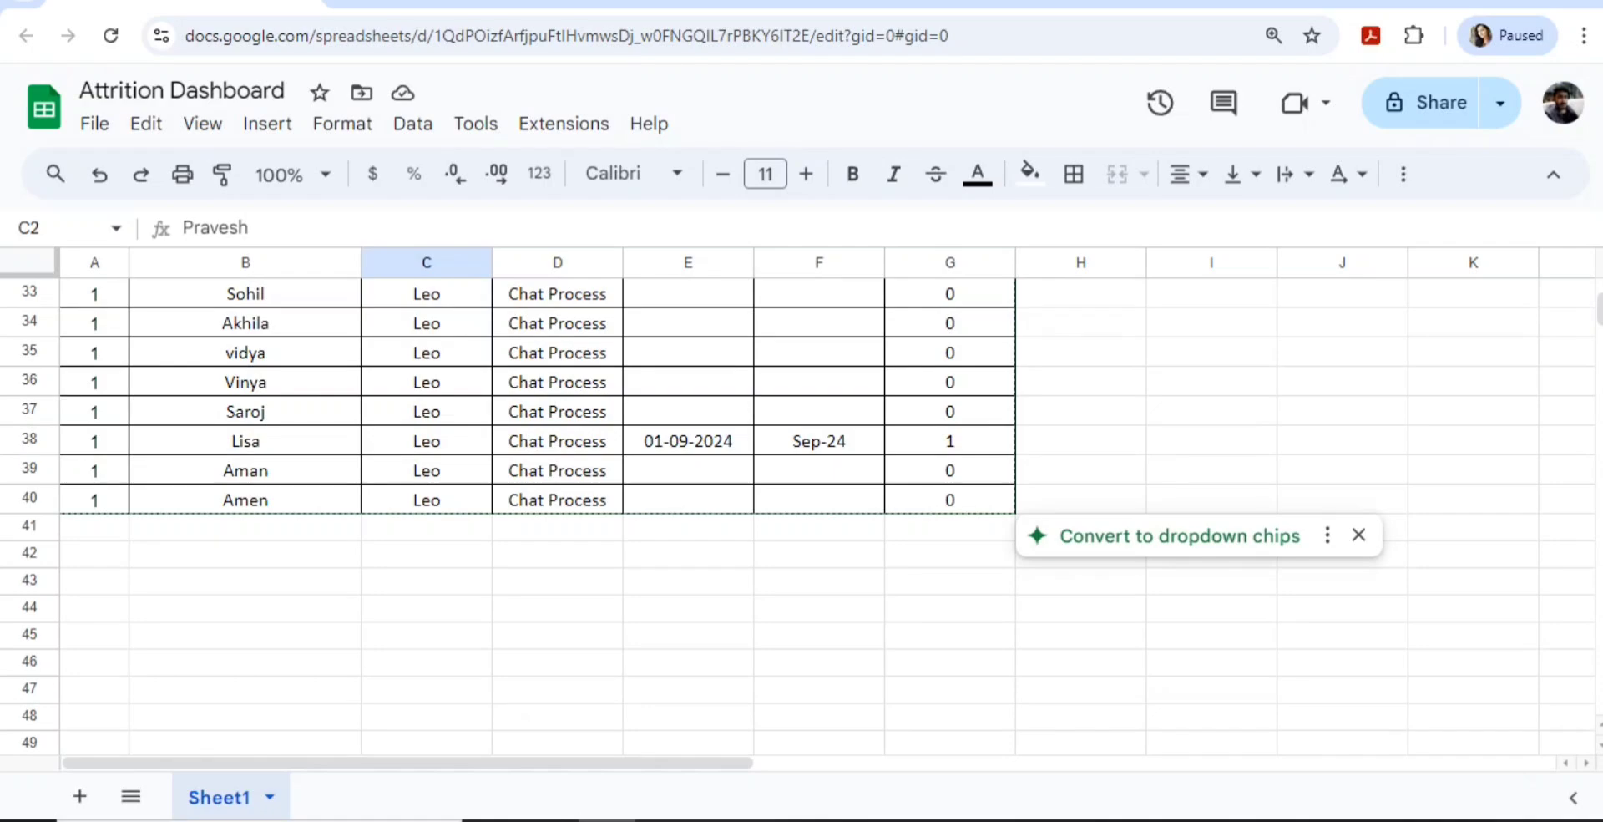
pyautogui.scroll(12, 797, 516)
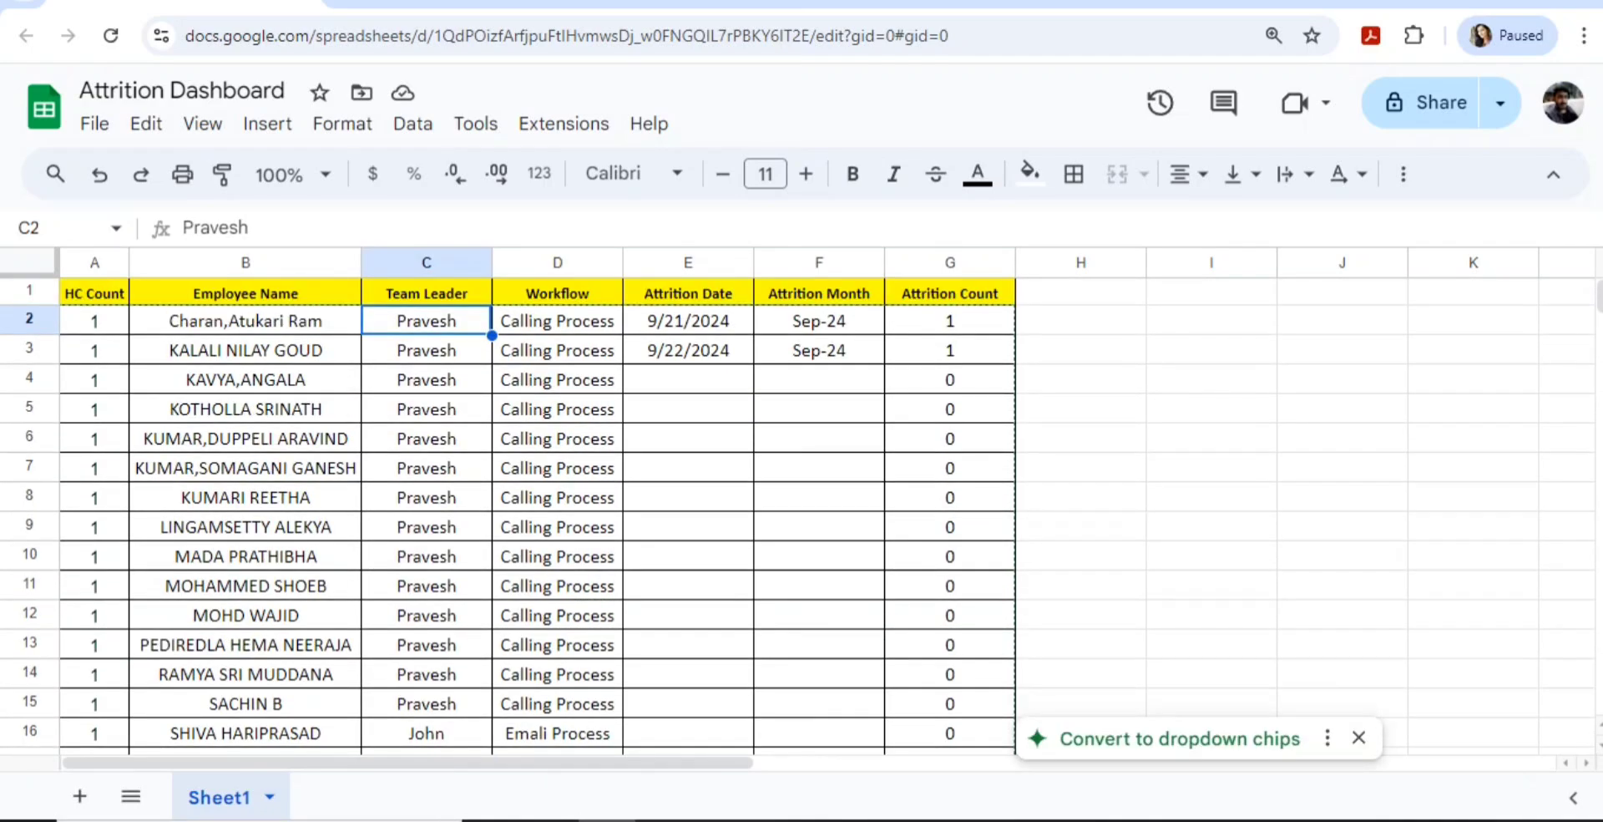
pyautogui.scroll(-15, 797, 516)
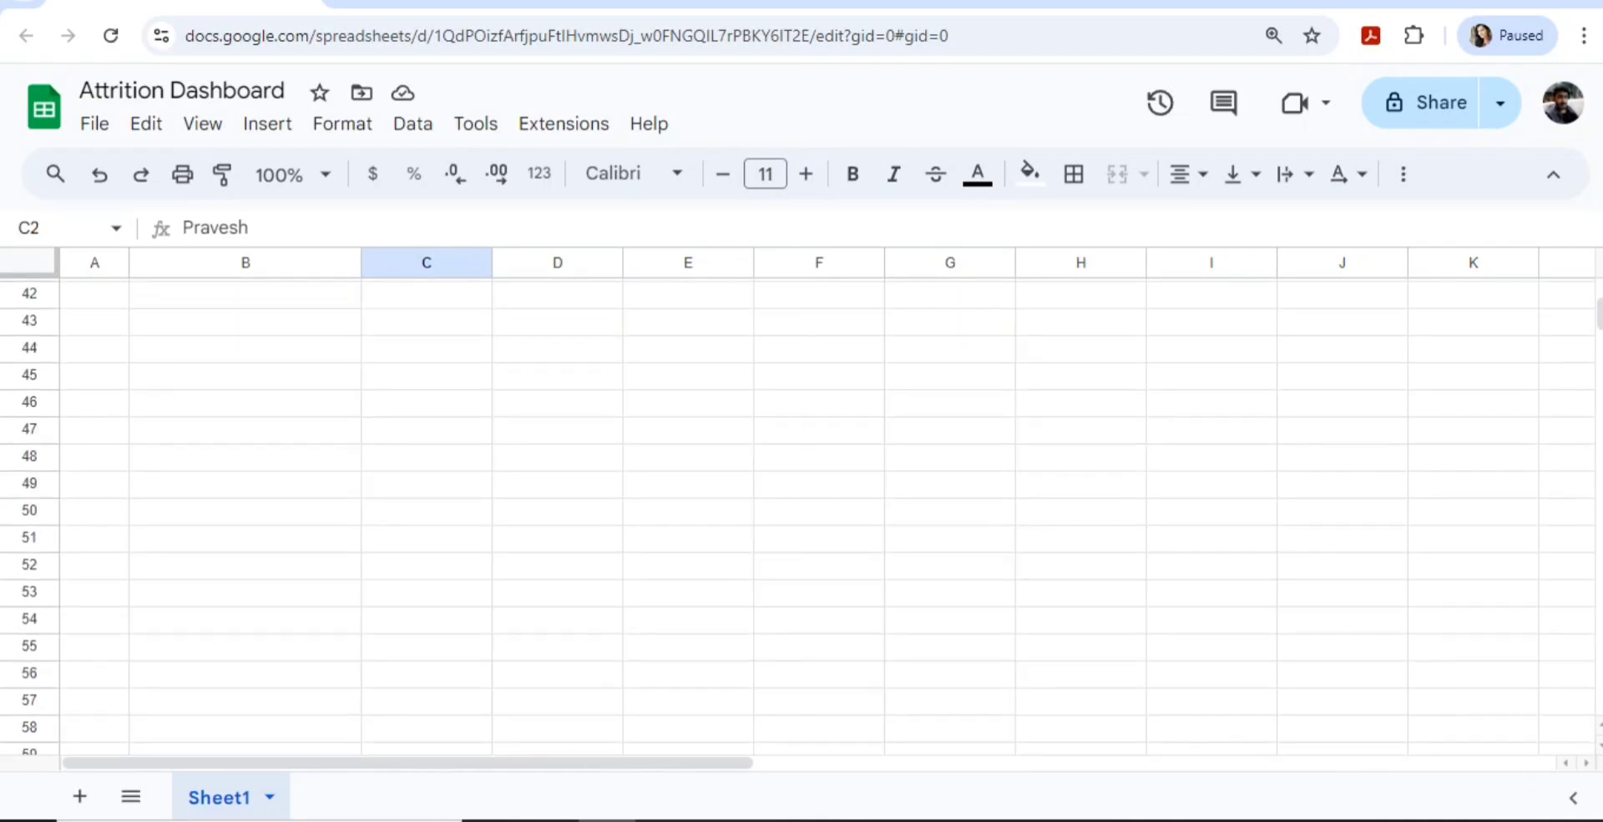
pyautogui.scroll(2, 797, 516)
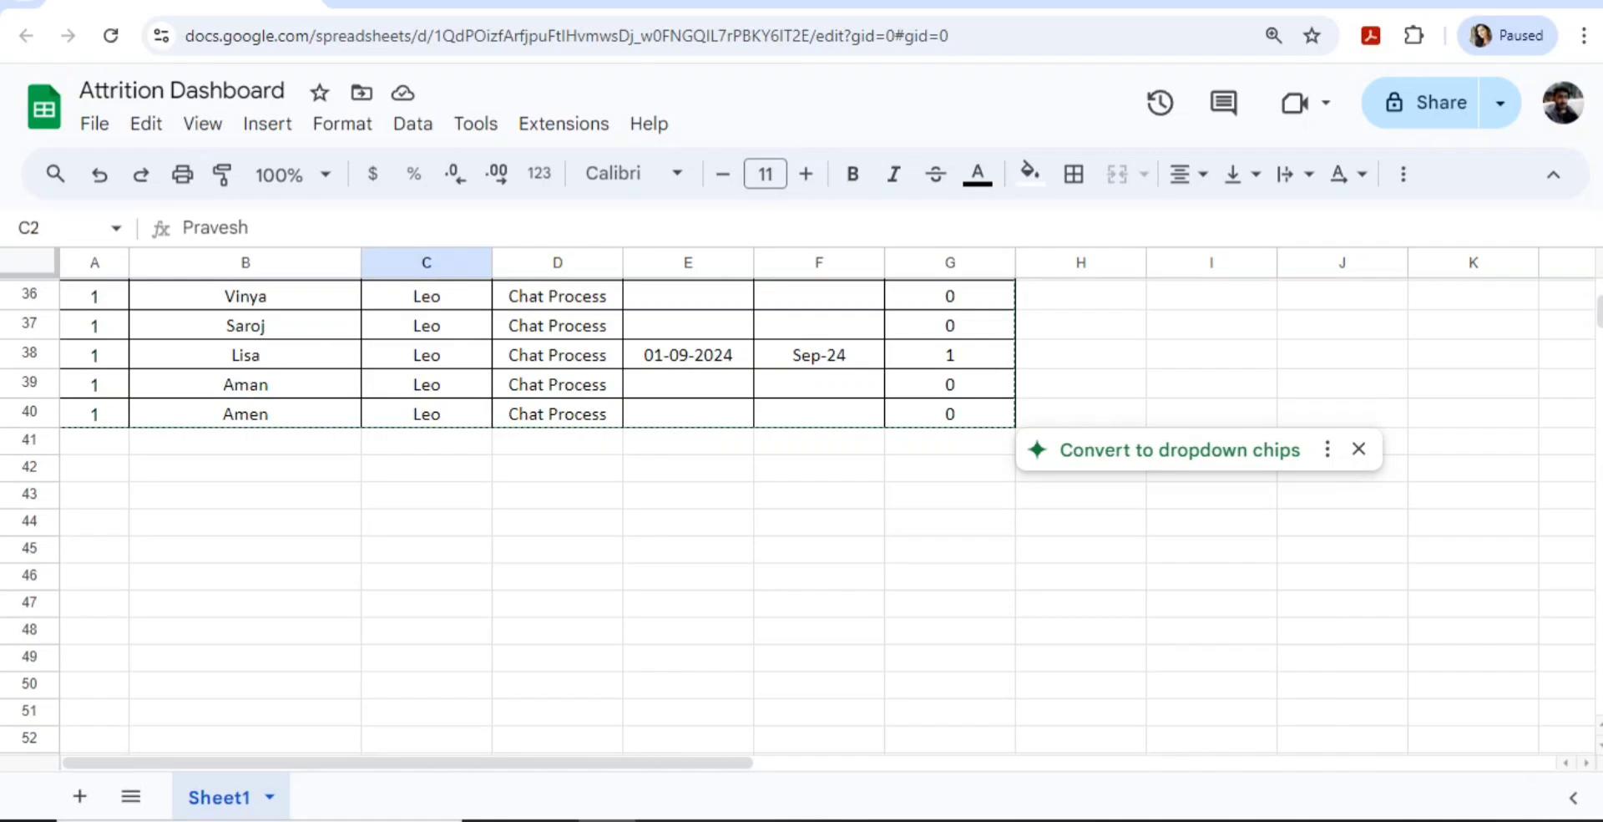
pyautogui.click(94, 441)
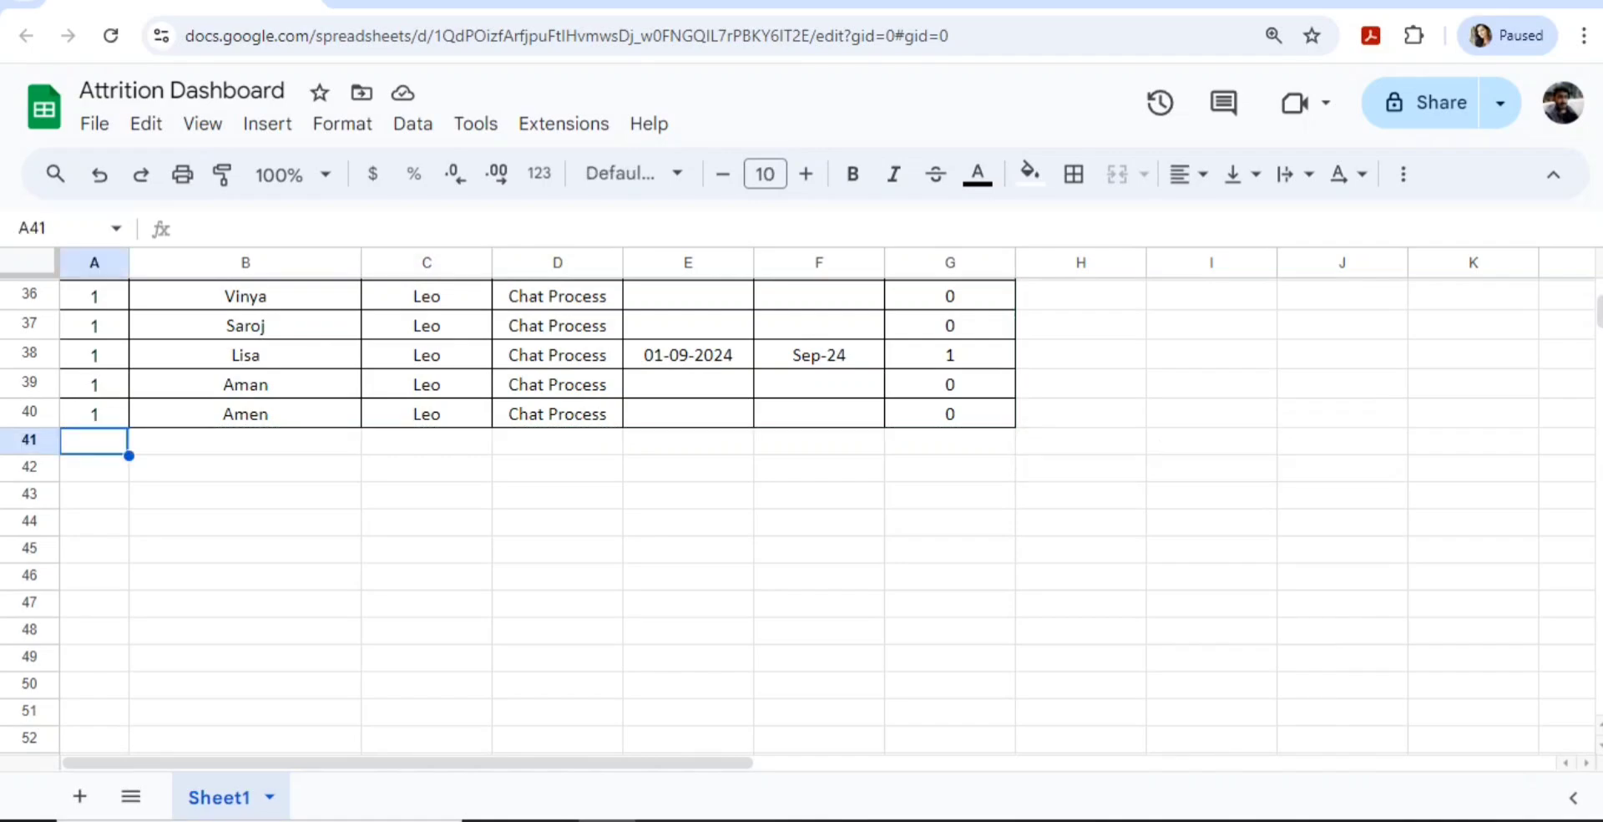
pyautogui.scroll(-13, 798, 516)
pyautogui.scroll(20, 798, 516)
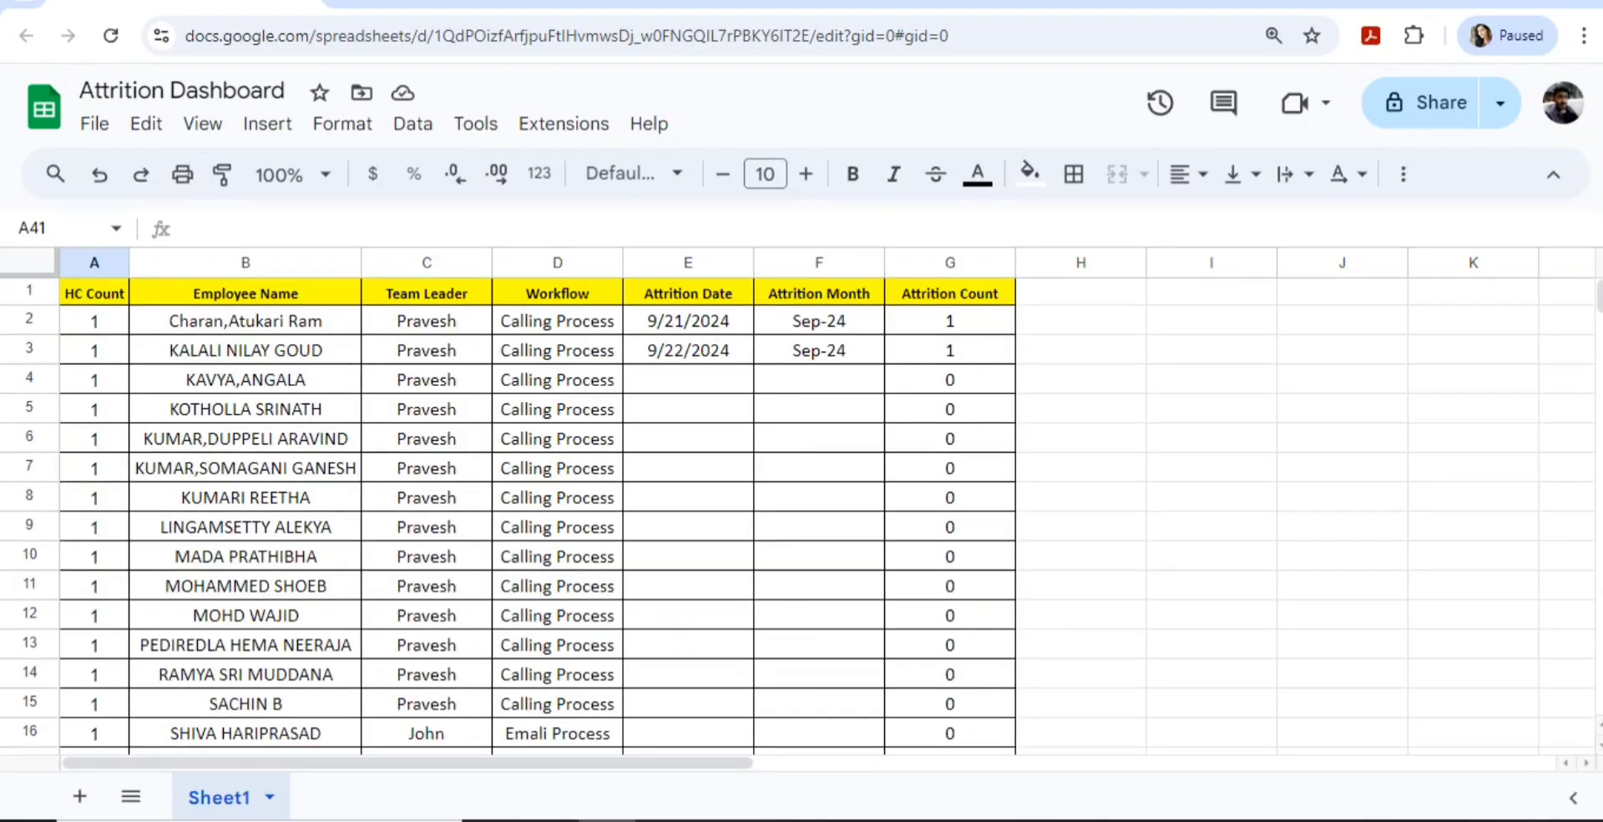
# Select the first record's attrition date, month and count in E2:G2 and look over the rows below.
pyautogui.click(688, 321)
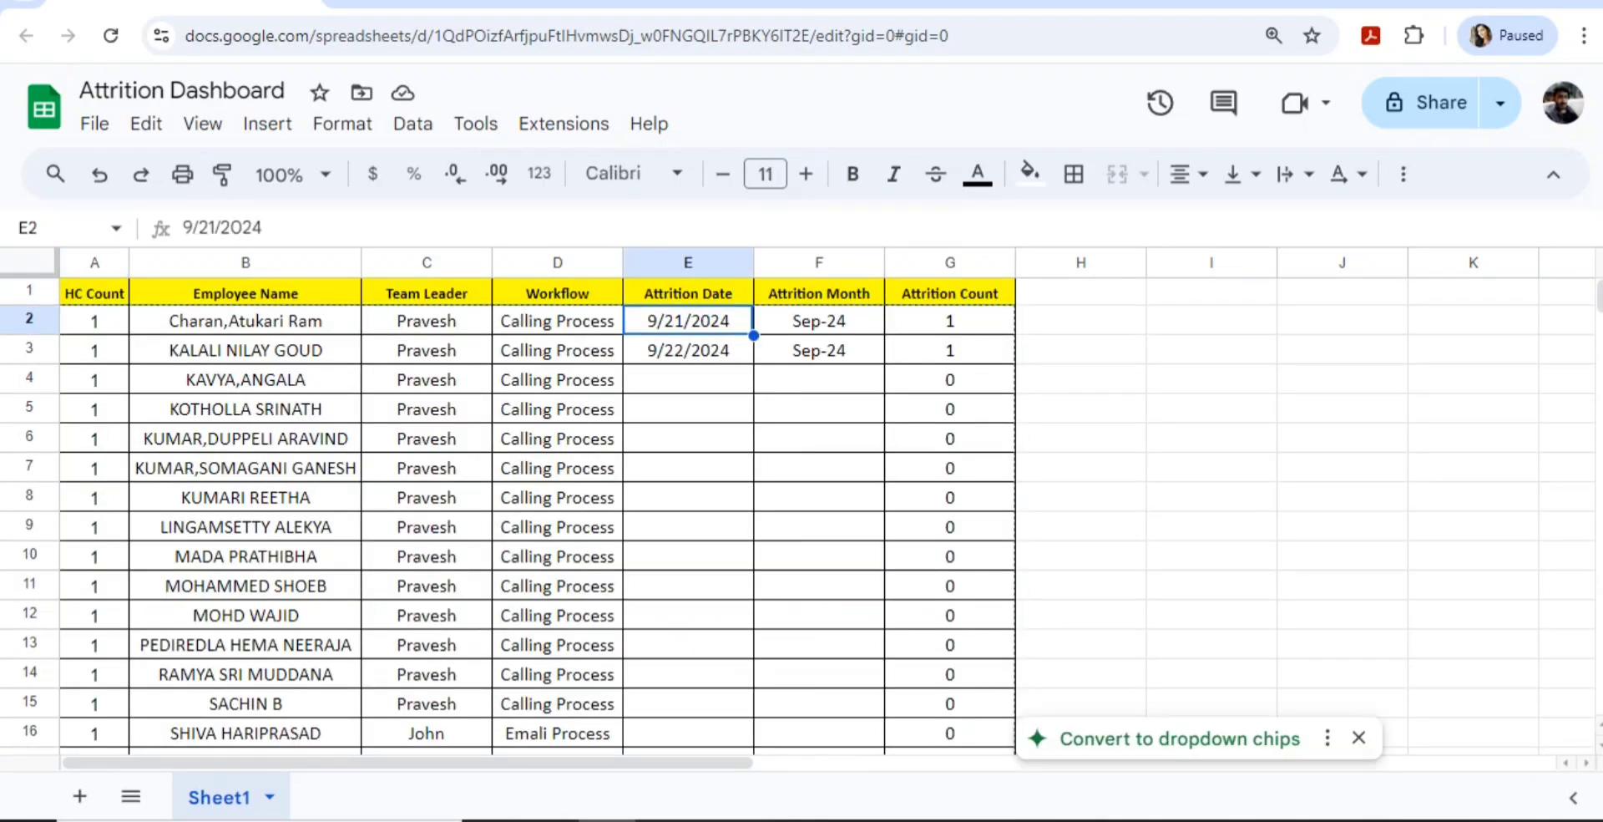
pyautogui.hotkey('shift', 'Right')
pyautogui.hotkey('shift', 'Right')
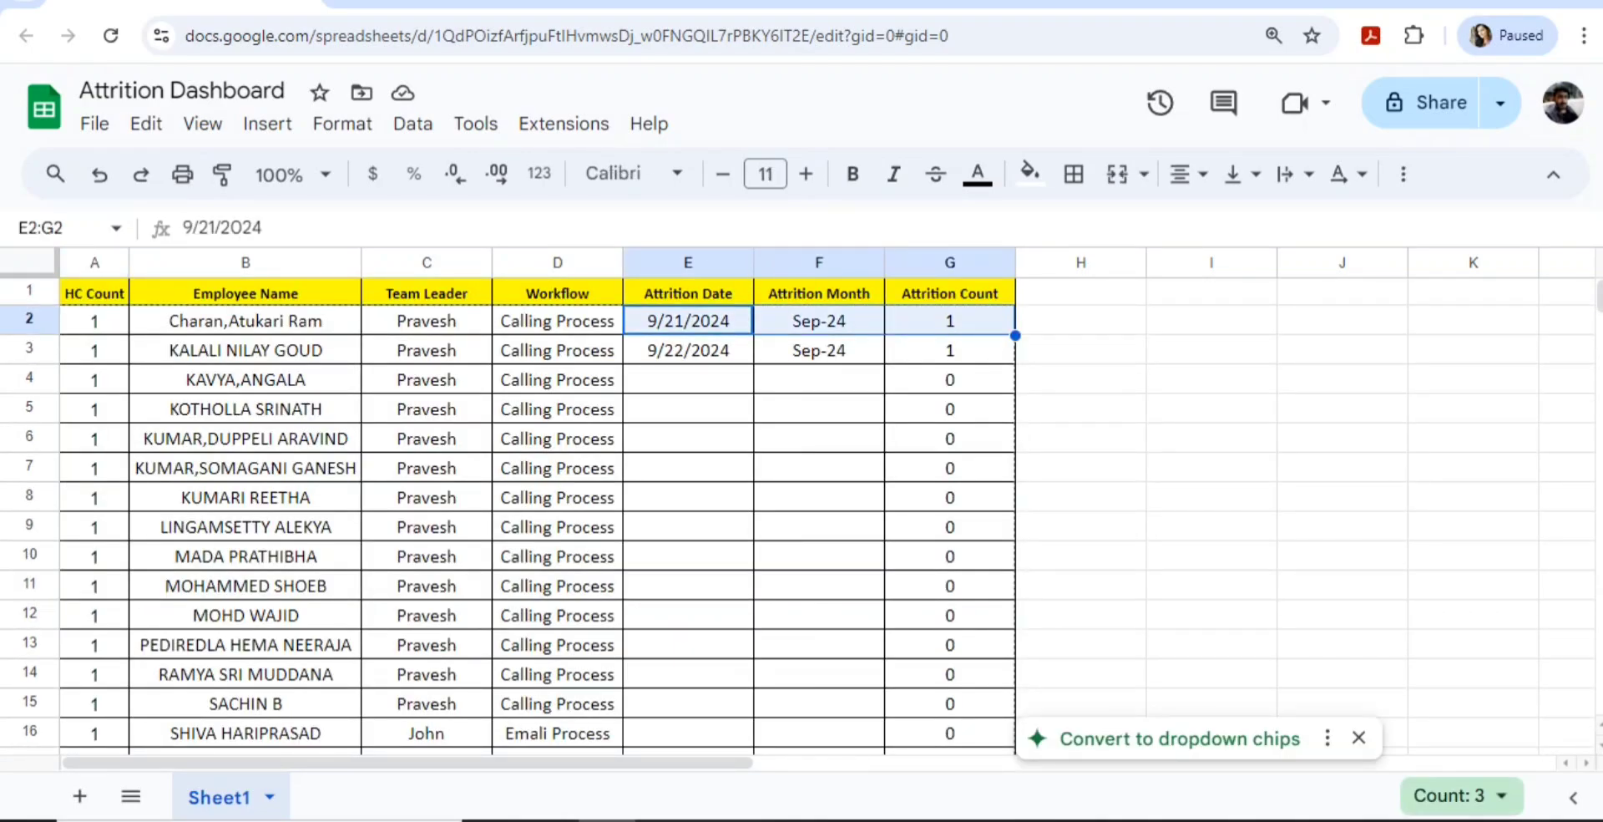
pyautogui.scroll(-14, 798, 516)
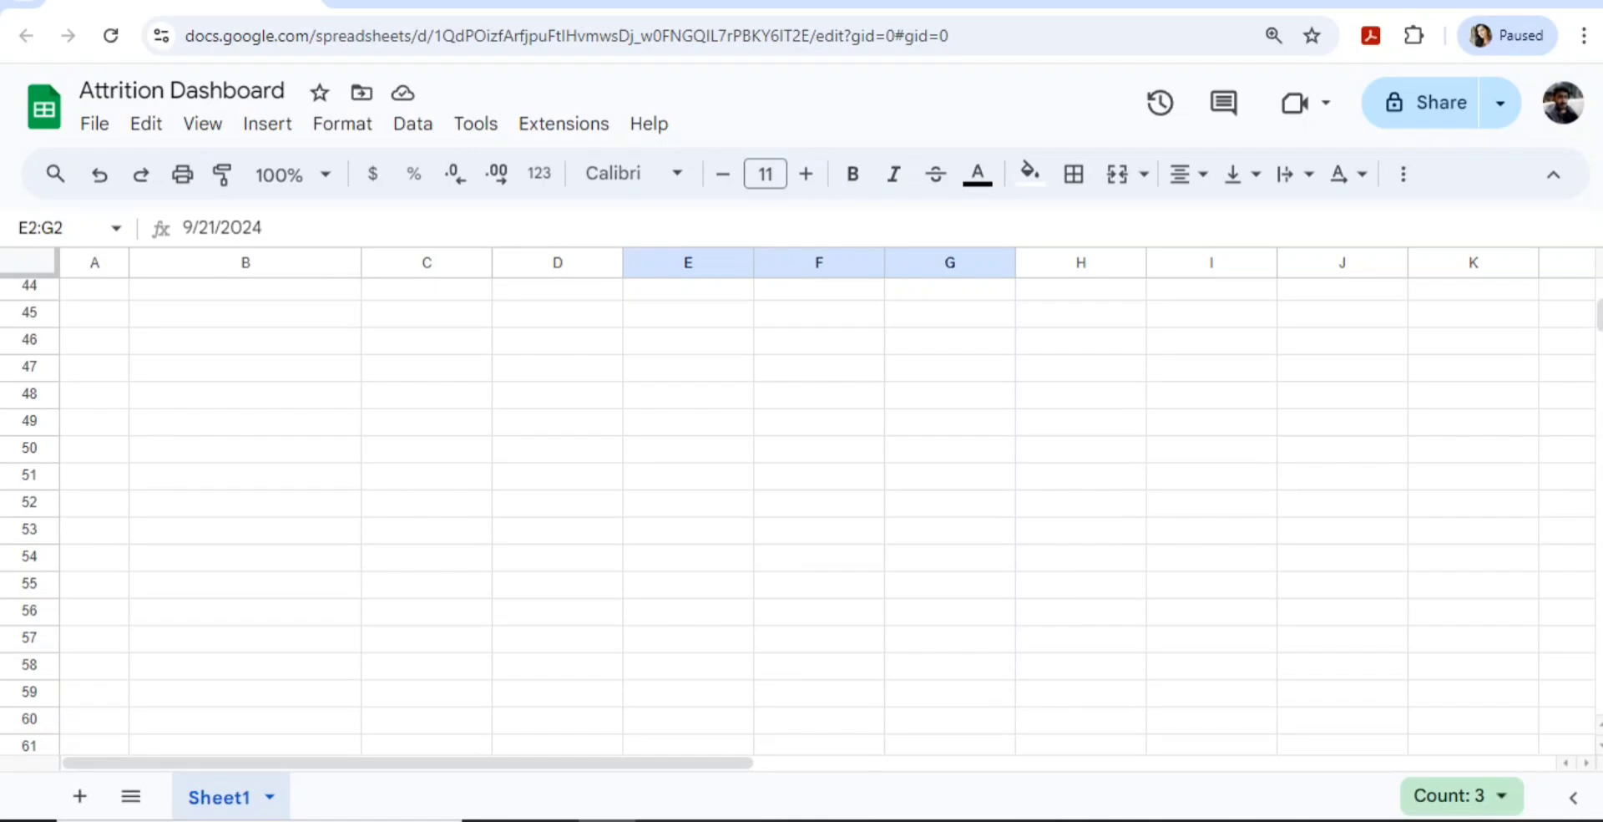
pyautogui.scroll(4, 797, 516)
pyautogui.scroll(-15, 797, 516)
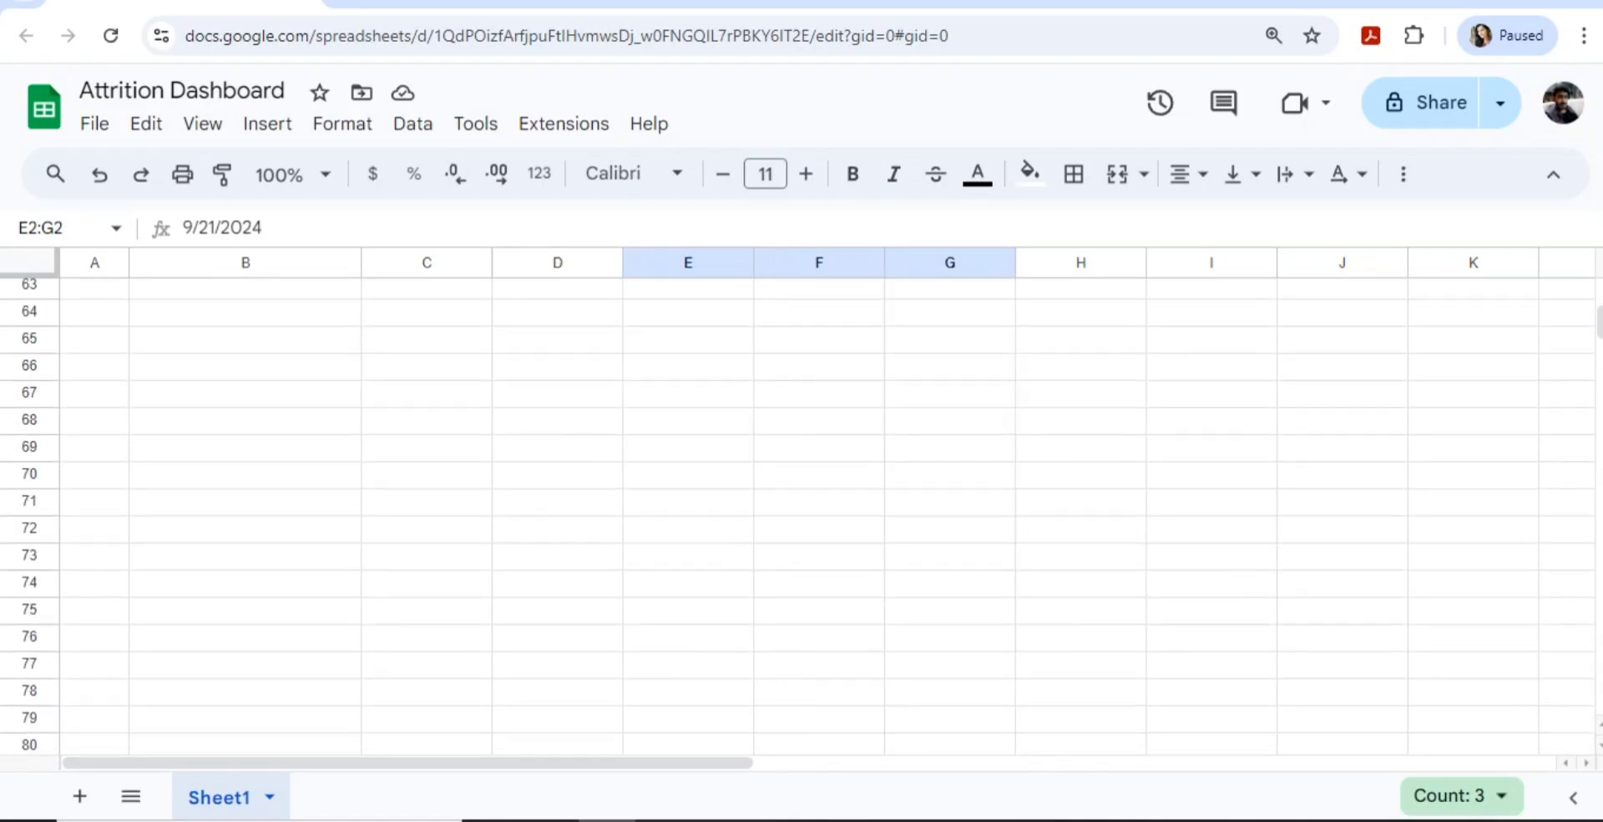
pyautogui.scroll(20, 797, 516)
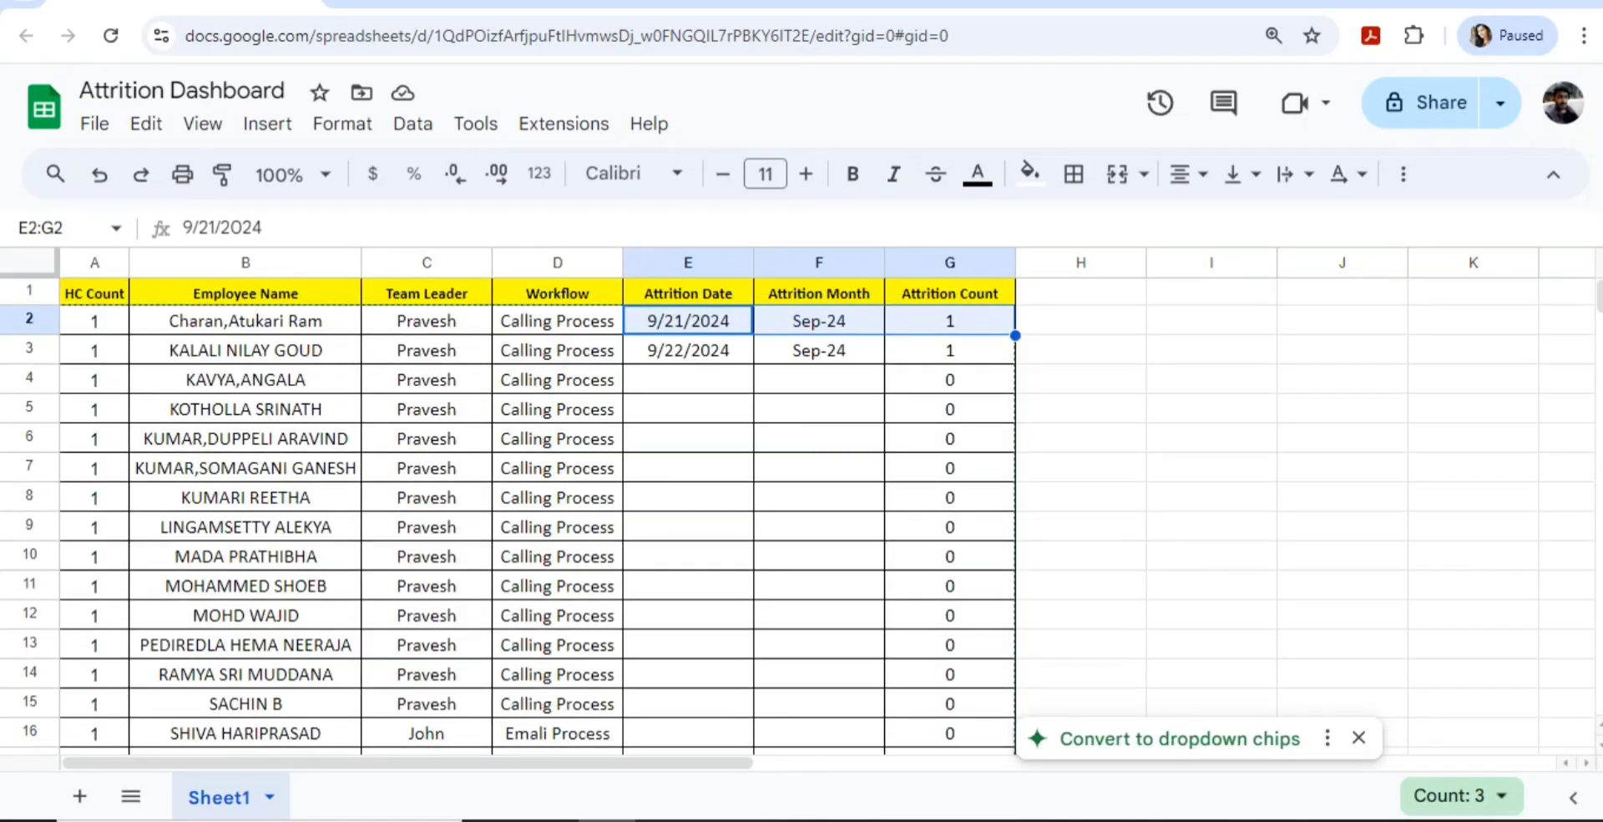
# Select the Team Leader entries downward from C2 and review how team leaders and workflows are assigned through row 40.
pyautogui.click(557, 320)
pyautogui.click(426, 320)
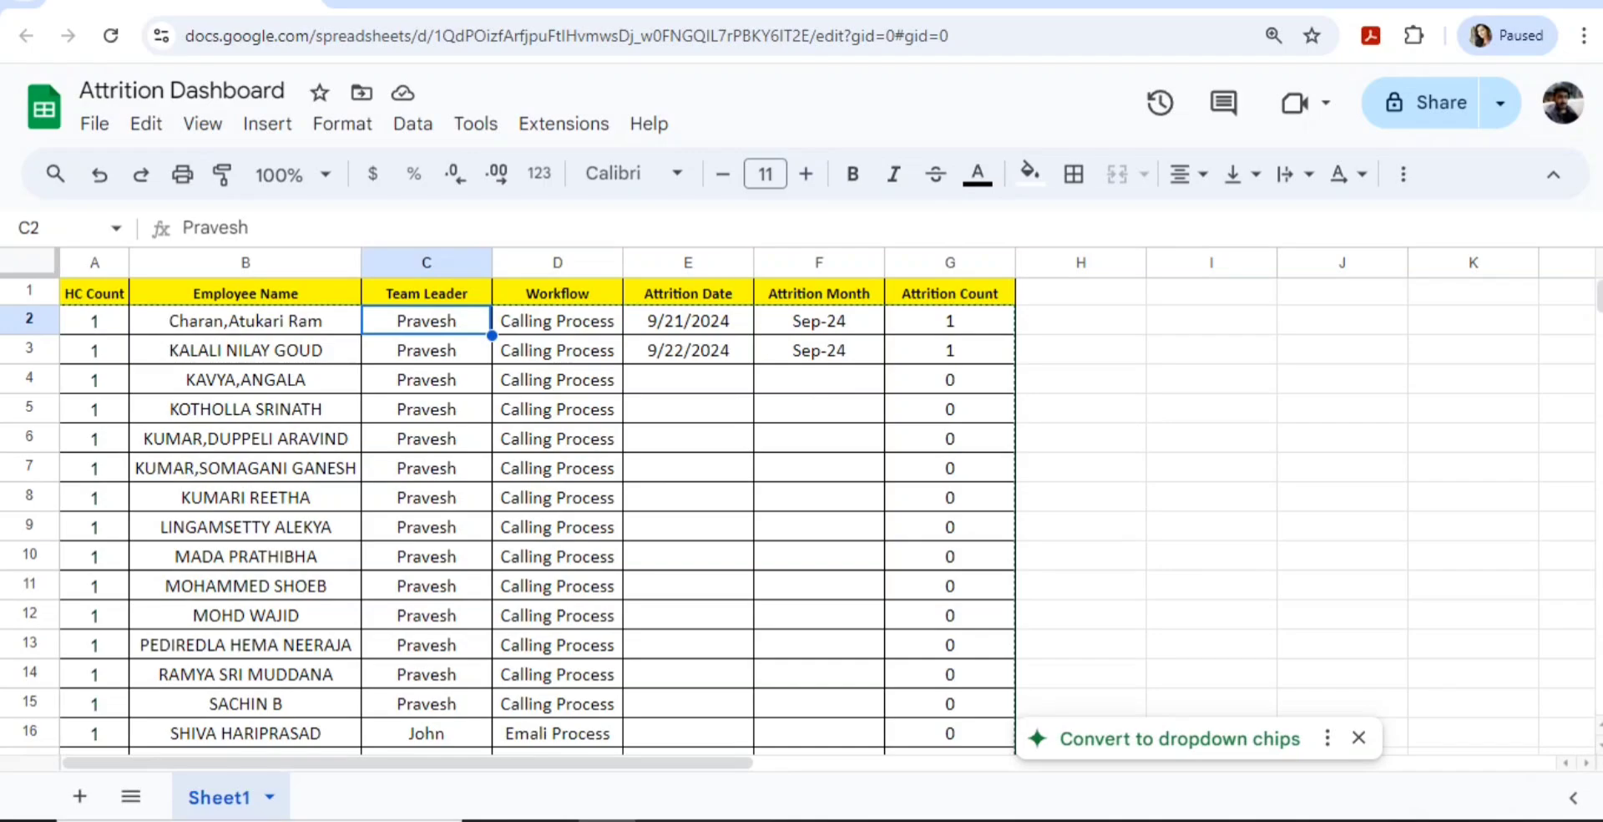
pyautogui.hotkey('shift', 'Down')
pyautogui.hotkey('shift', 'Down')
pyautogui.hotkey('shift', 'Down')
pyautogui.hotkey('shift', 'Down')
pyautogui.hotkey('shift', 'Down')
pyautogui.hotkey('shift', 'Down')
pyautogui.hotkey('shift', 'Down')
pyautogui.hotkey('shift', 'Down')
pyautogui.hotkey('shift', 'Down')
pyautogui.hotkey('shift', 'Down')
pyautogui.hotkey('shift', 'Down')
pyautogui.hotkey('shift', 'Down')
pyautogui.hotkey('shift', 'Down')
pyautogui.hotkey('shift', 'Down')
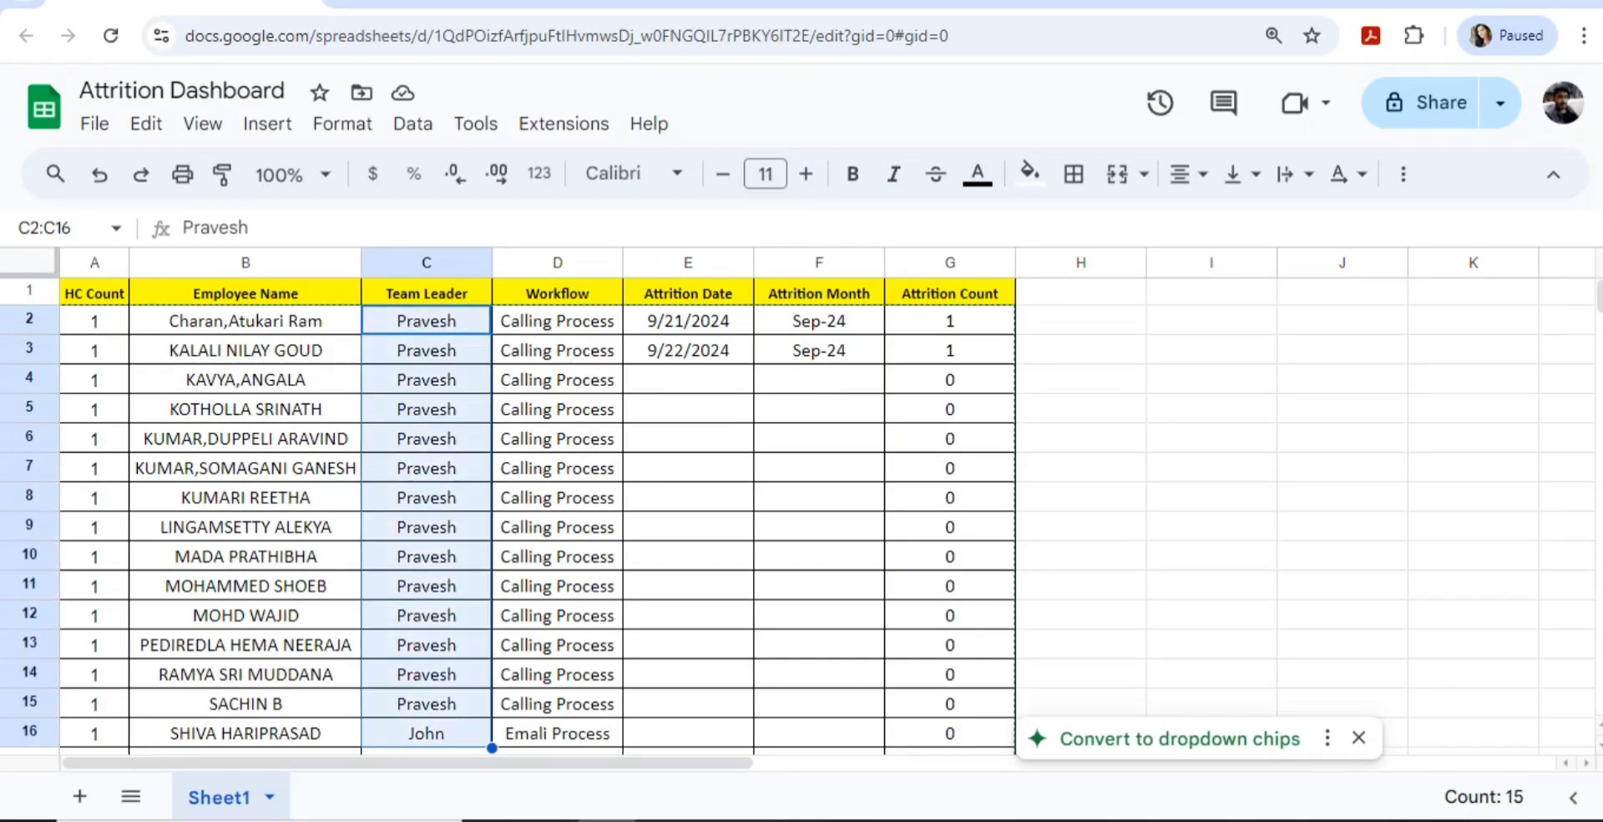
pyautogui.hotkey('shift', 'Up')
pyautogui.hotkey('shift', 'Up')
pyautogui.hotkey('shift', 'Up')
pyautogui.hotkey('shift', 'Up')
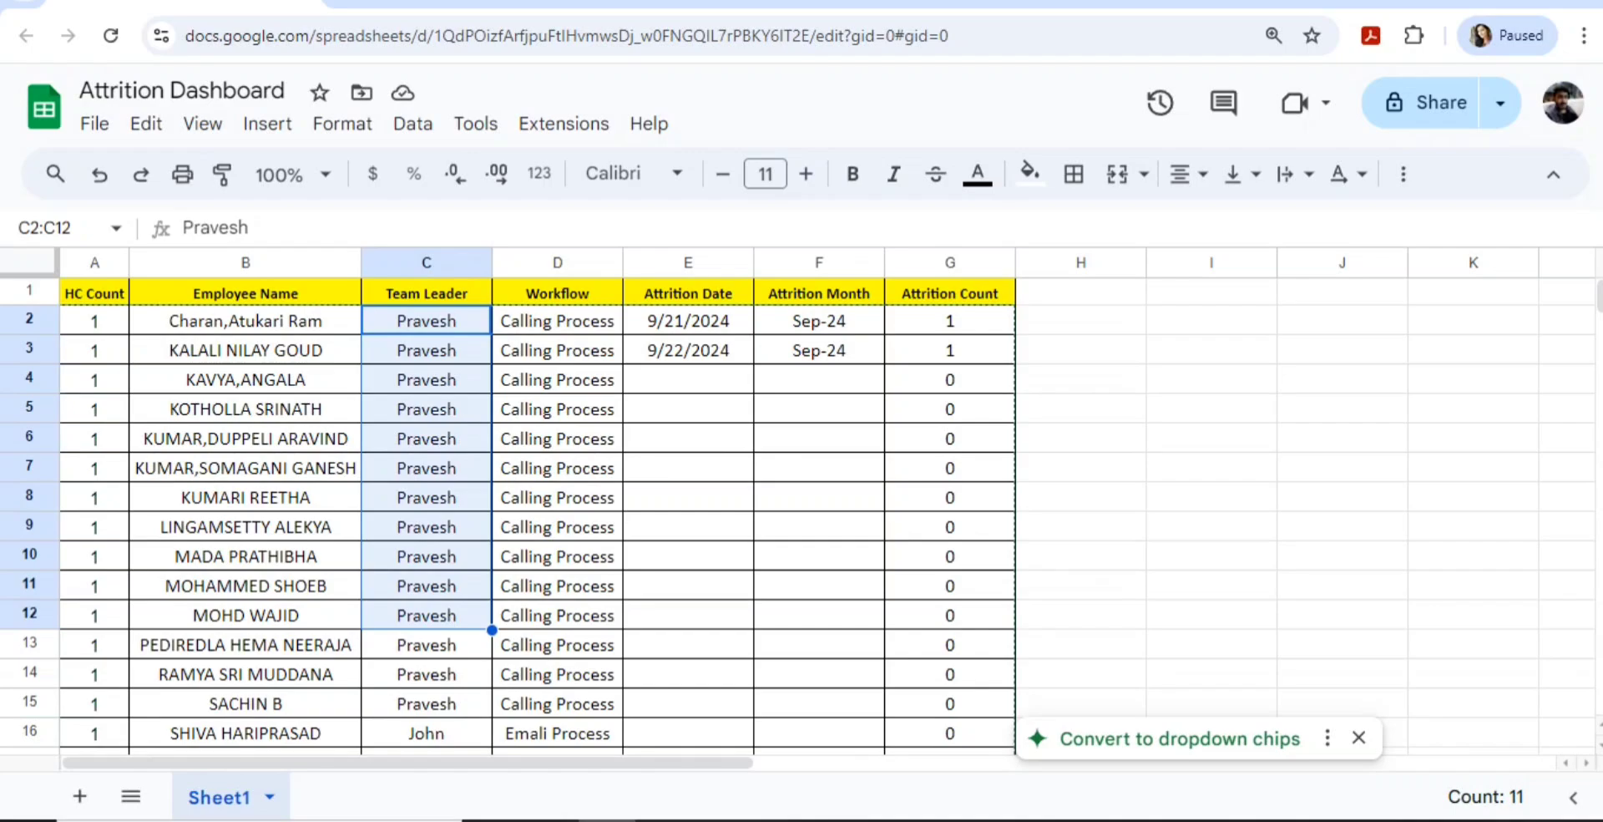
pyautogui.scroll(-9, 534, 501)
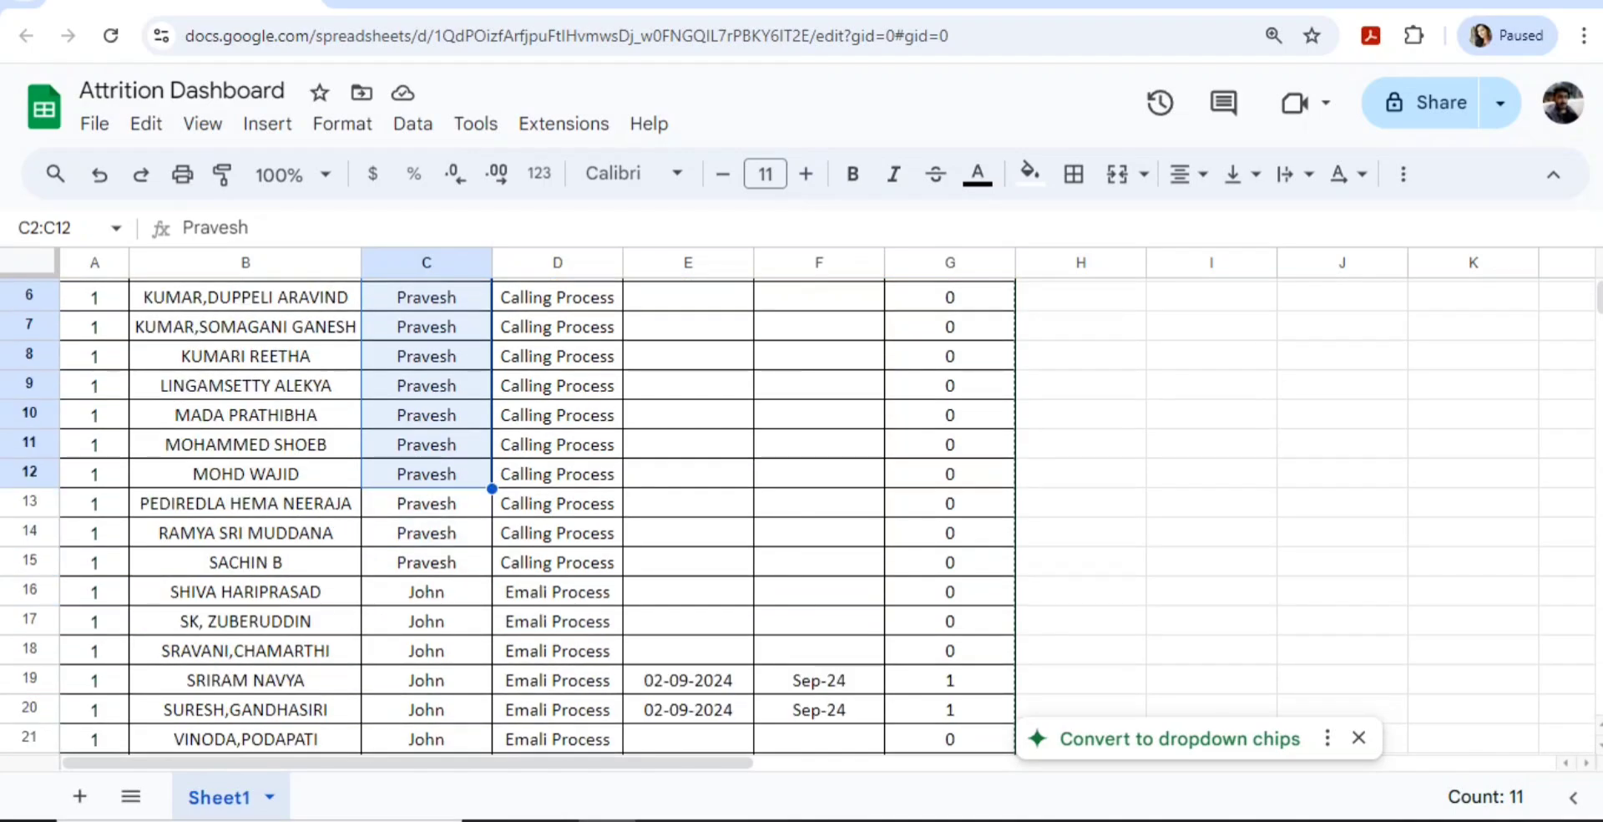
pyautogui.scroll(-3, 534, 501)
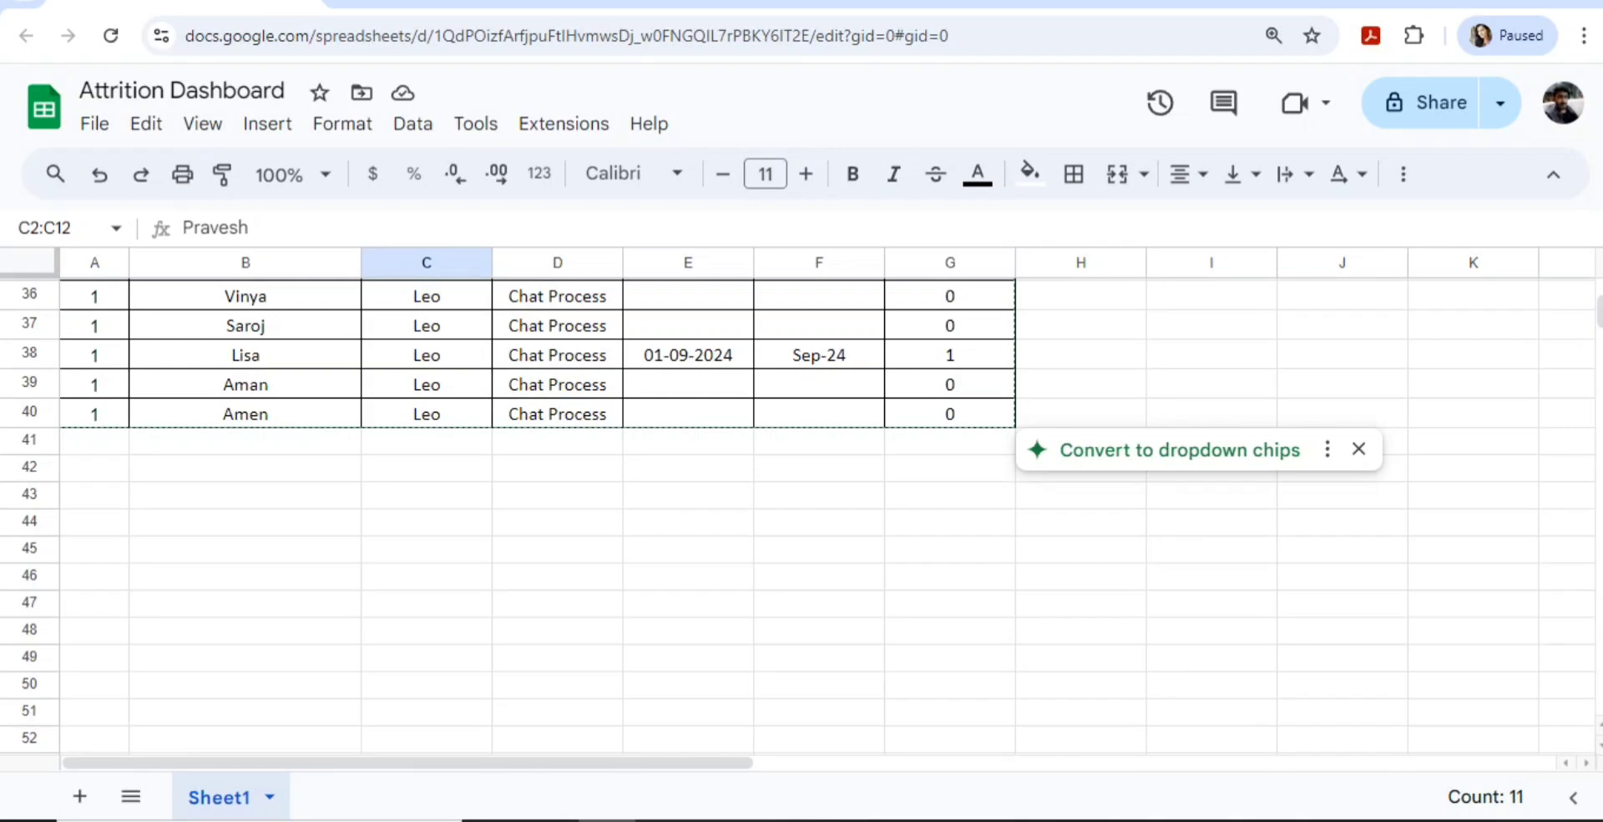
pyautogui.scroll(12, 798, 516)
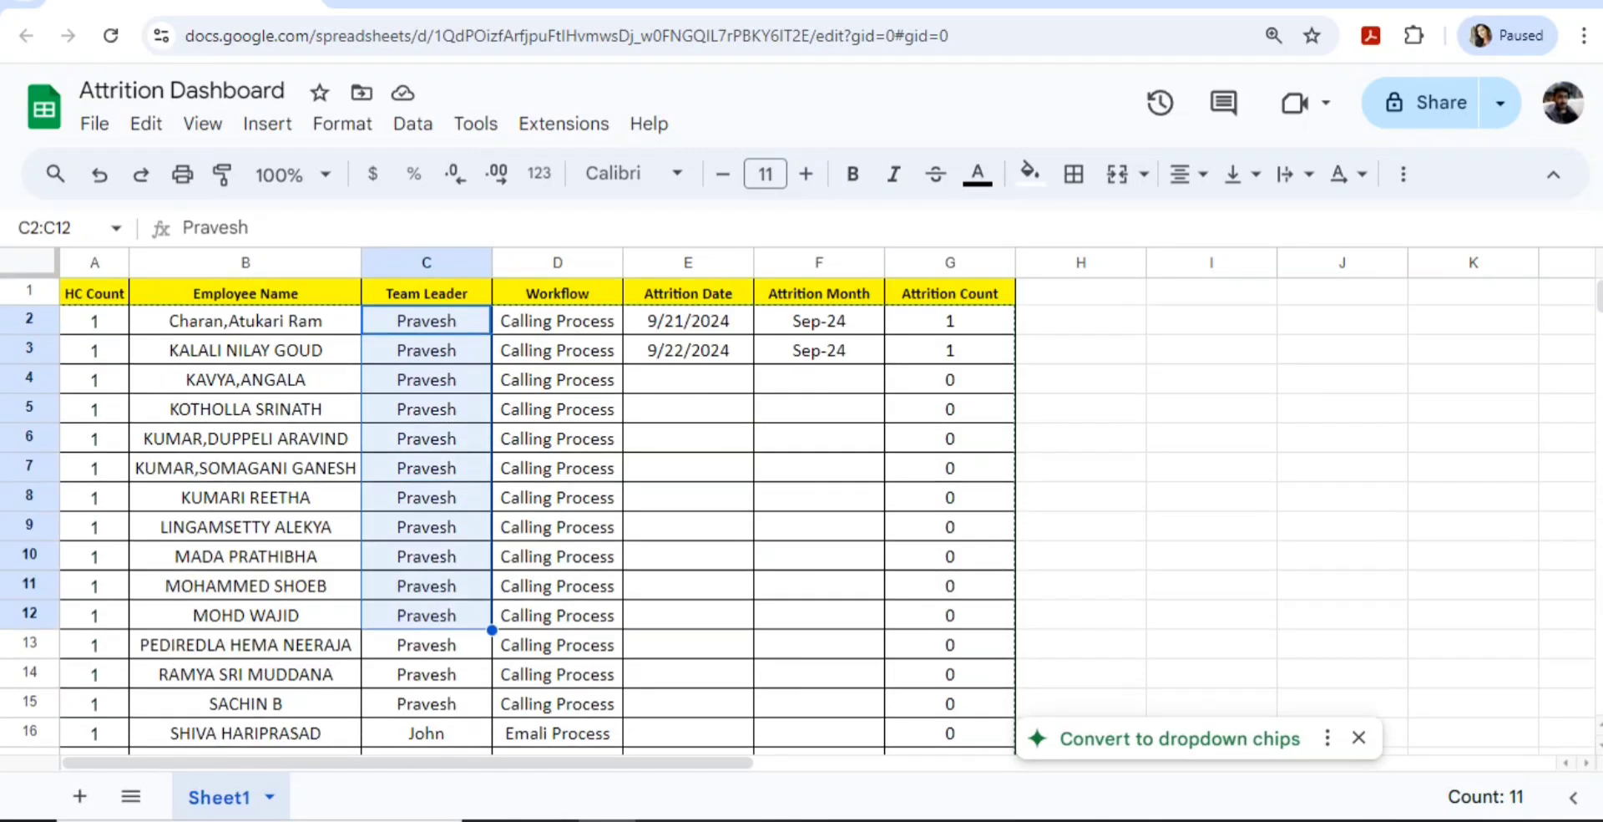
pyautogui.click(688, 410)
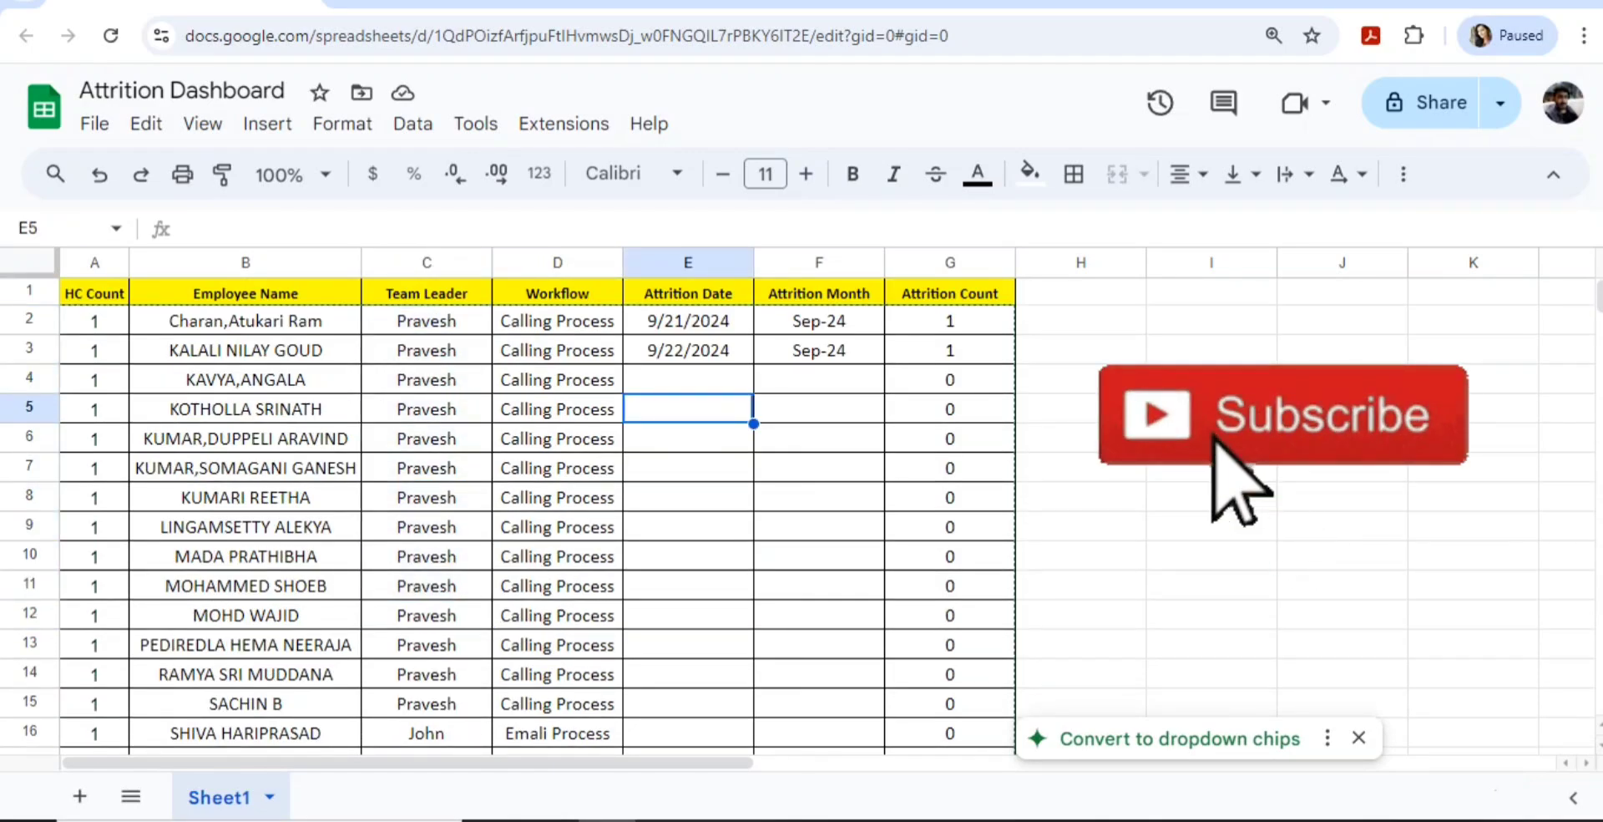
pyautogui.click(558, 350)
pyautogui.click(427, 350)
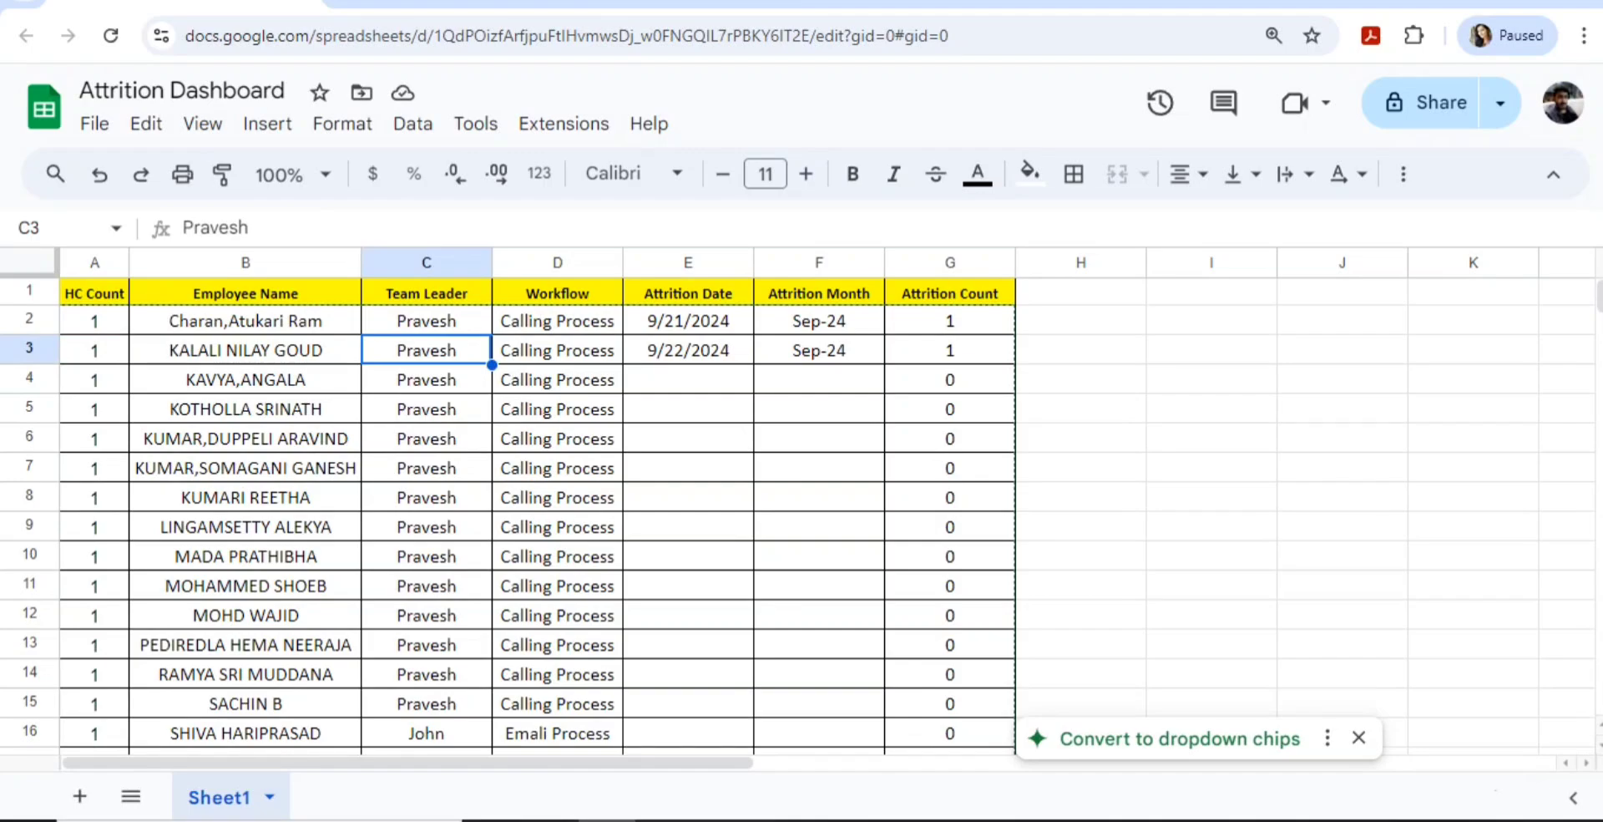
# Switch to Looker Studio, create a blank report and choose Google Sheets as its data connector.
pyautogui.click(464, 3)
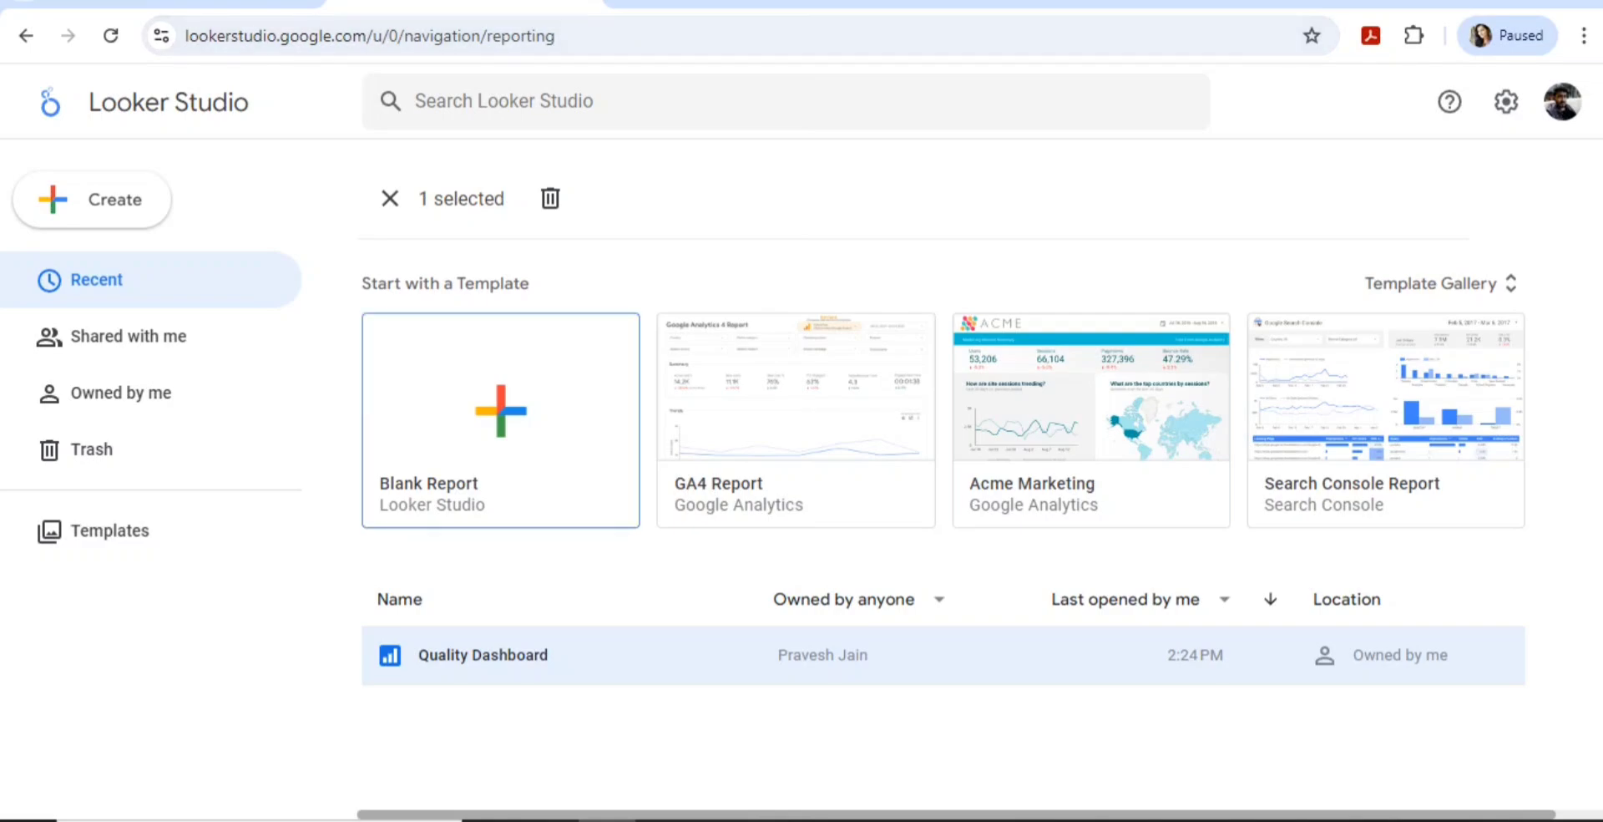
pyautogui.click(501, 420)
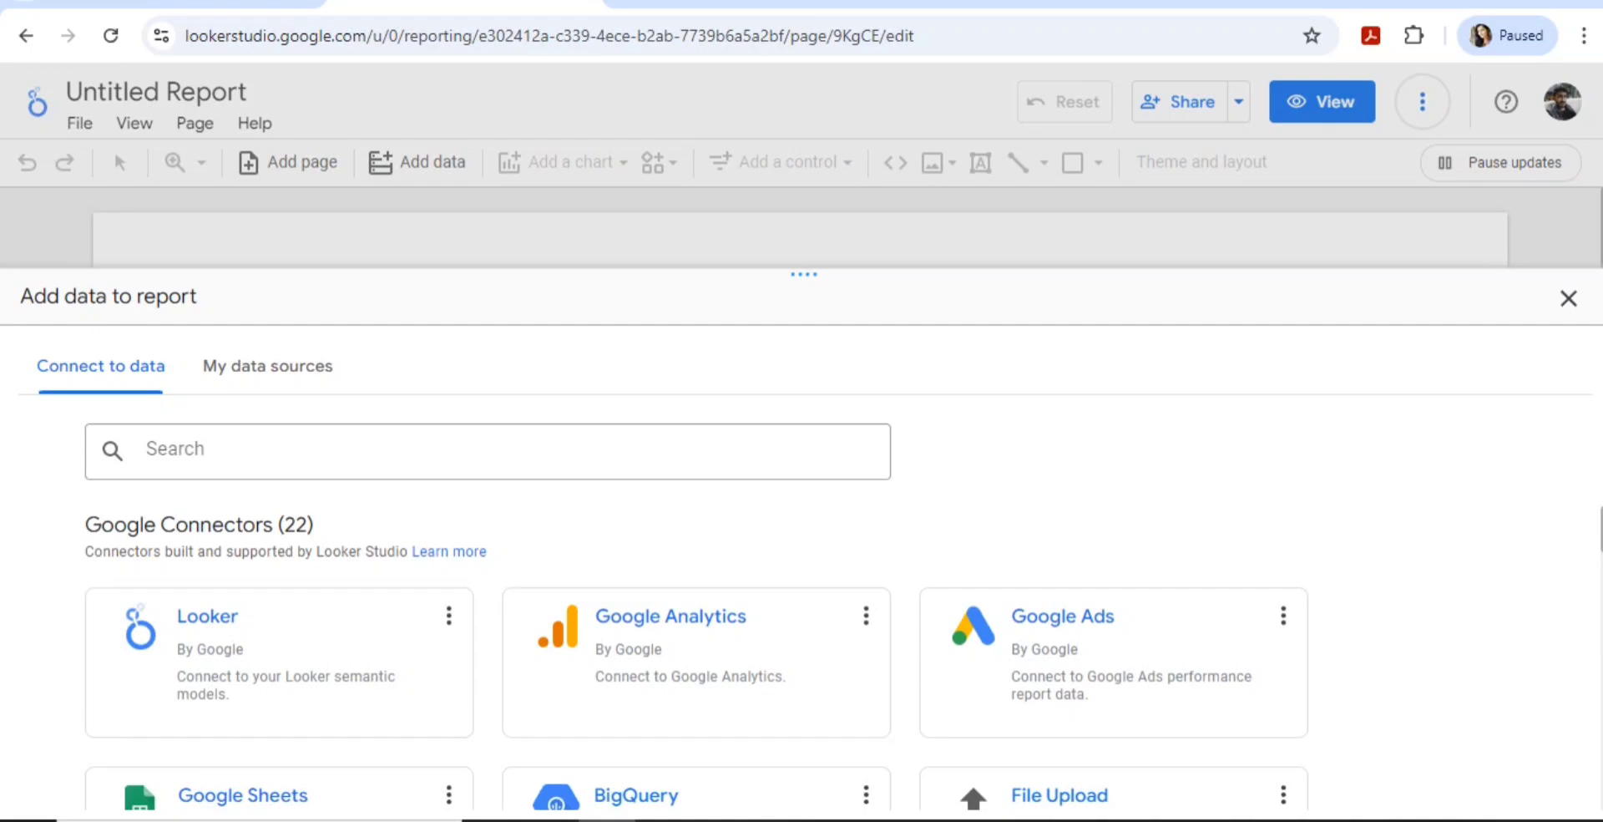
pyautogui.scroll(-2, 697, 585)
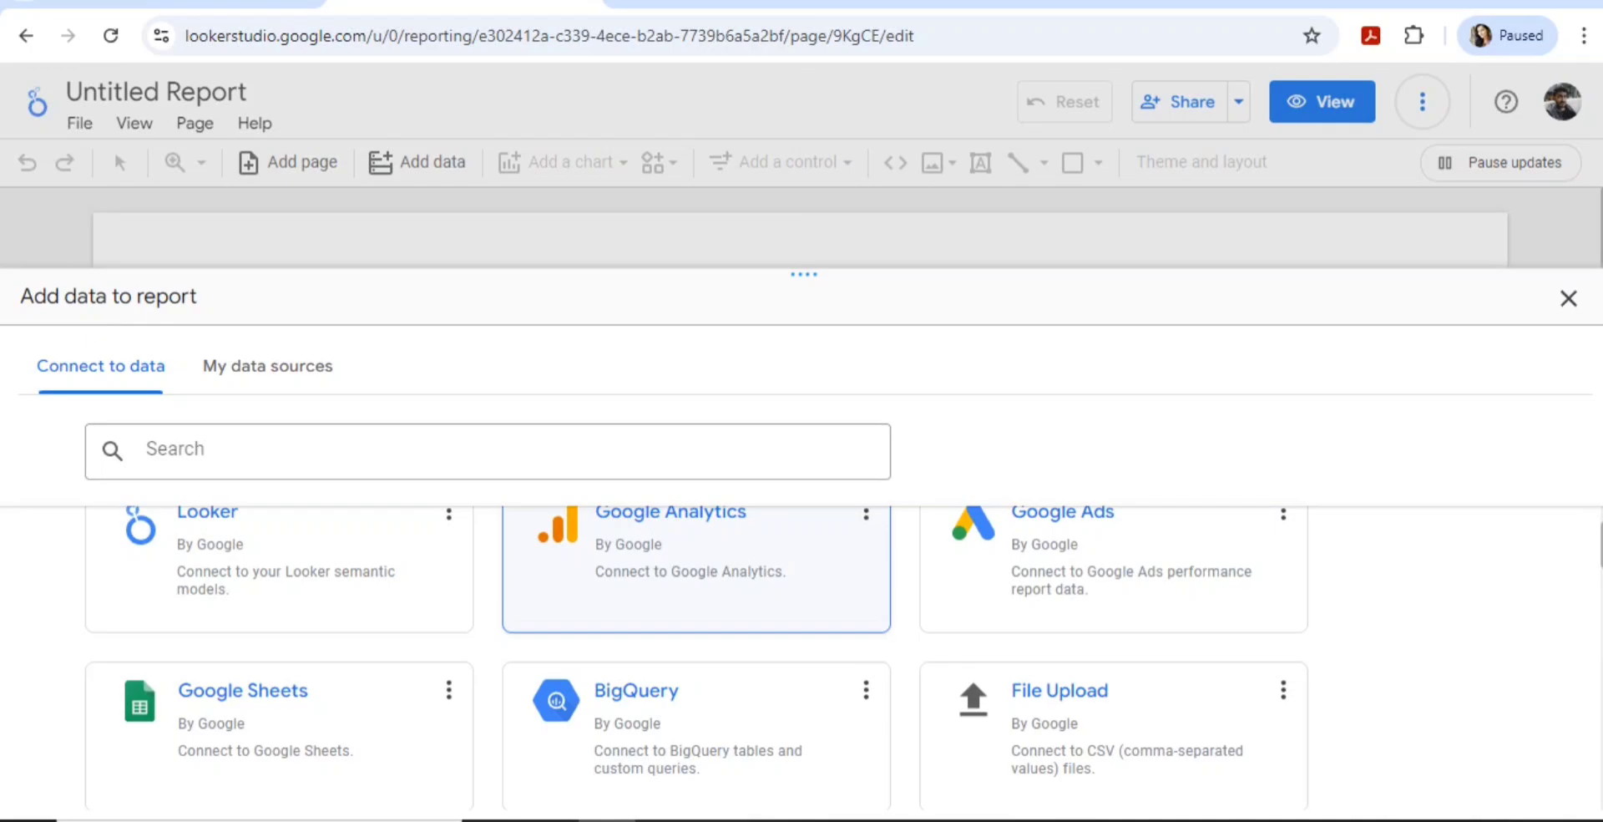
pyautogui.click(241, 691)
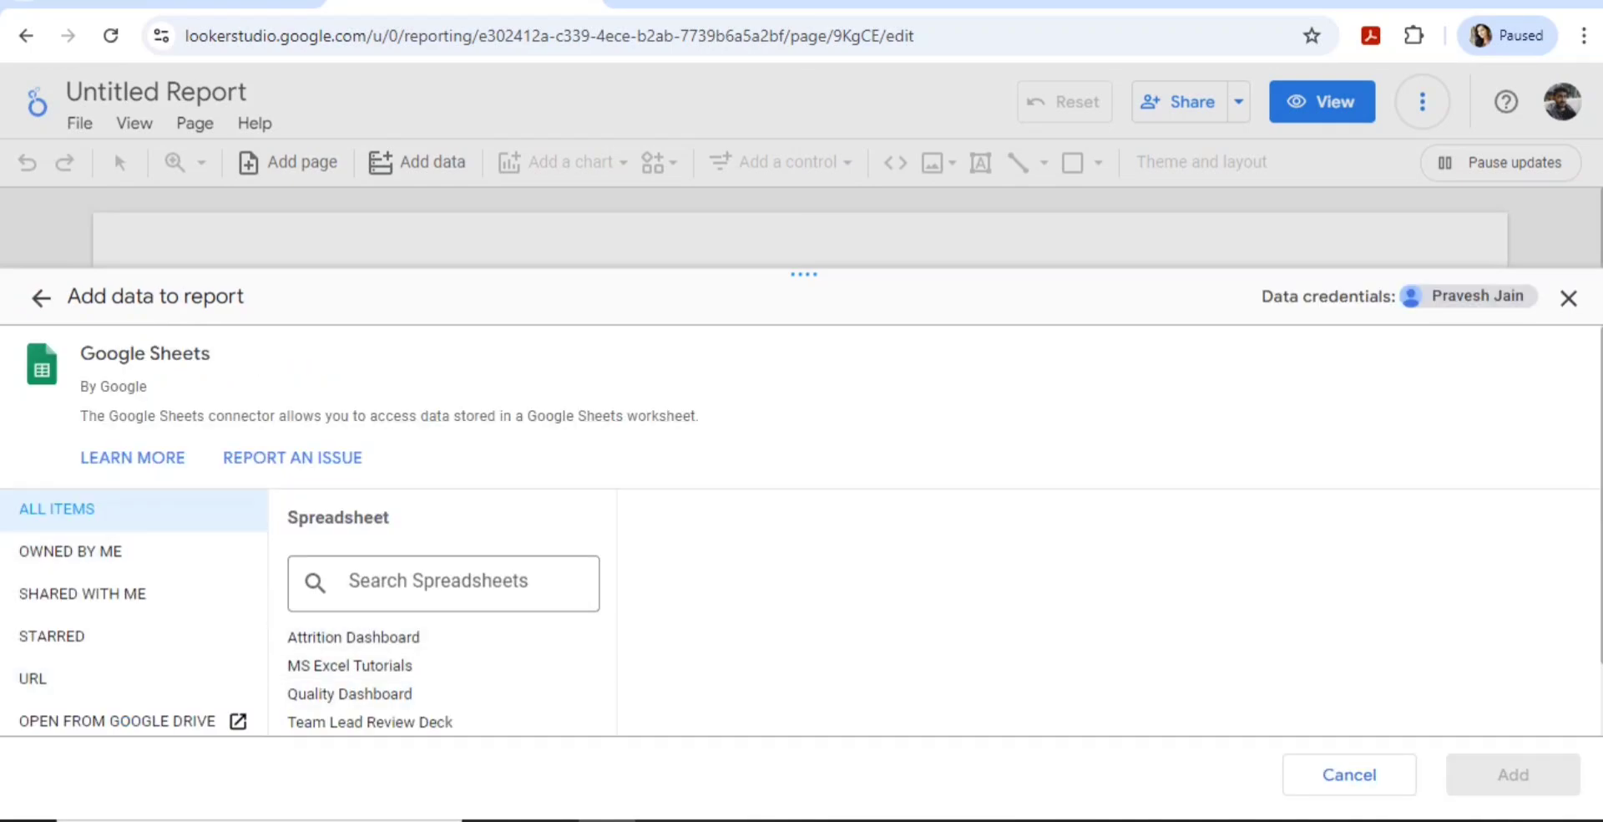
# Add Sheet1 of the owned Attrition Dashboard spreadsheet to the report as its data source, with the first row as headers.
pyautogui.click(70, 551)
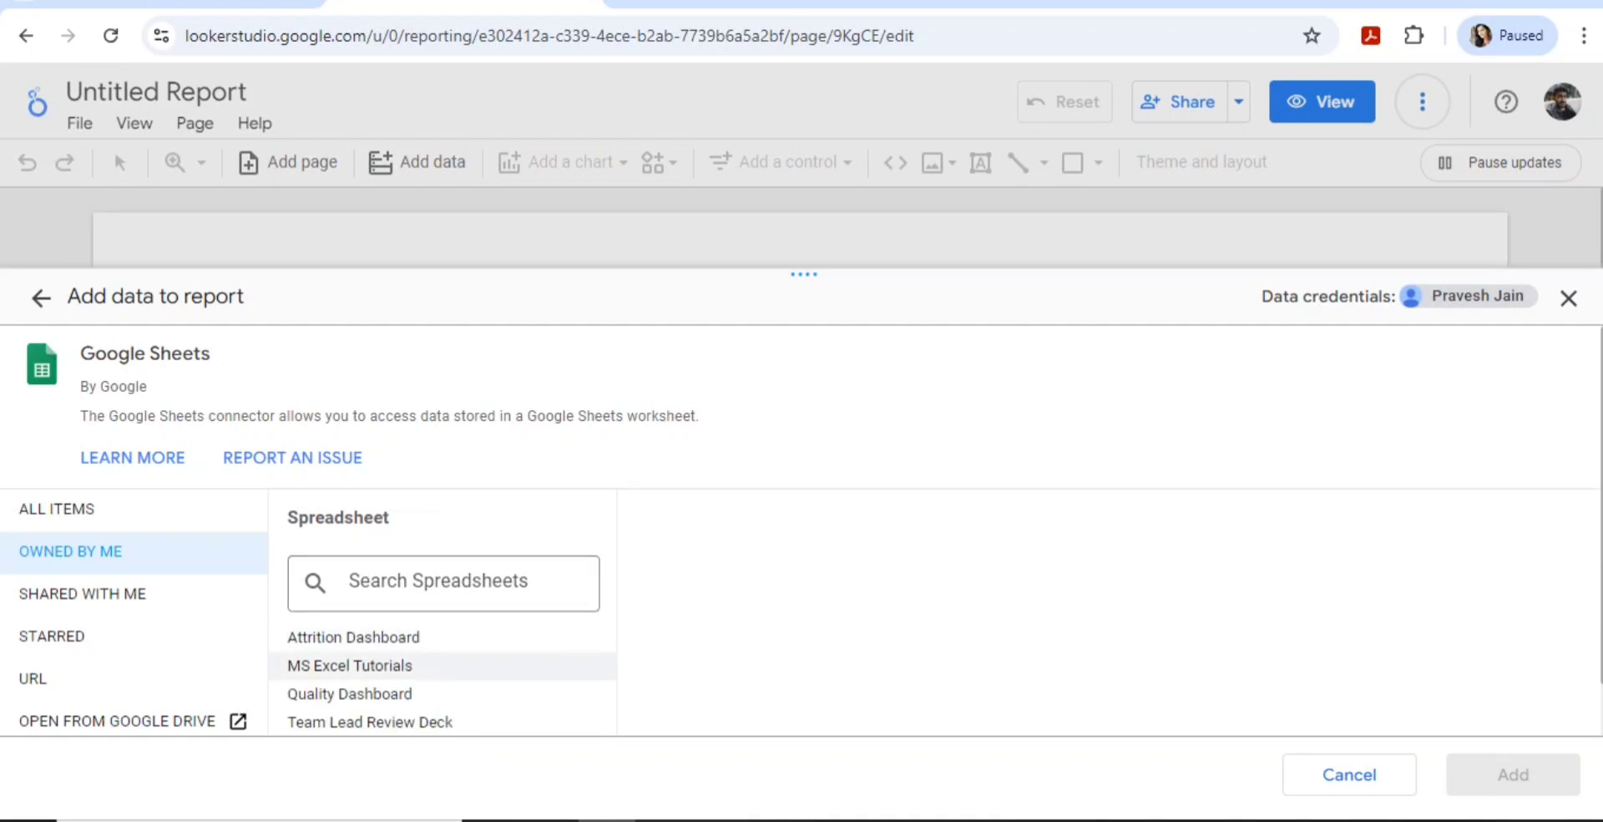
pyautogui.click(375, 638)
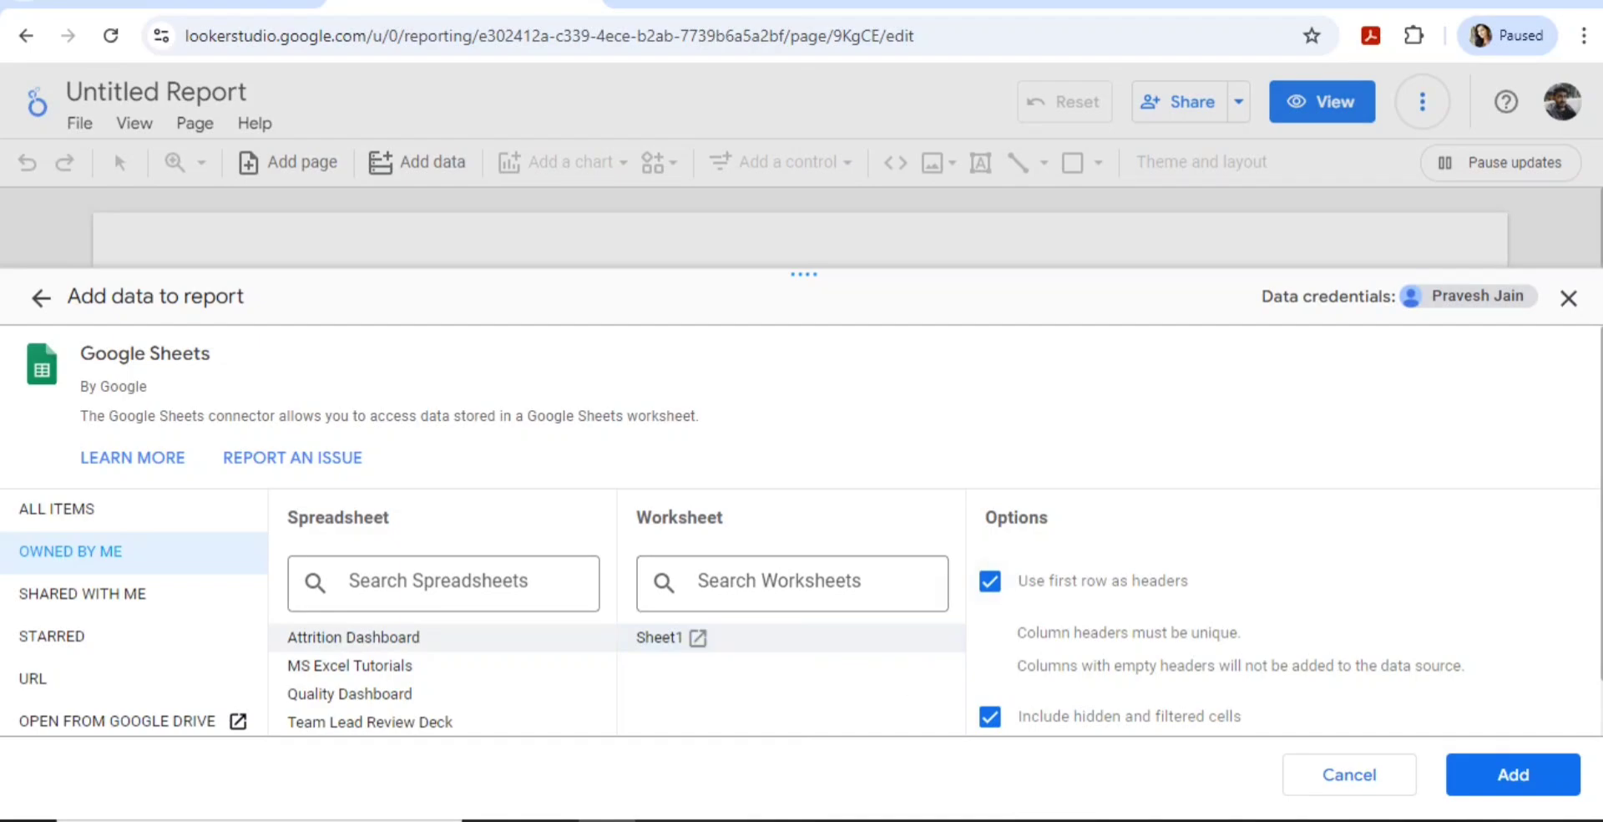
pyautogui.click(699, 638)
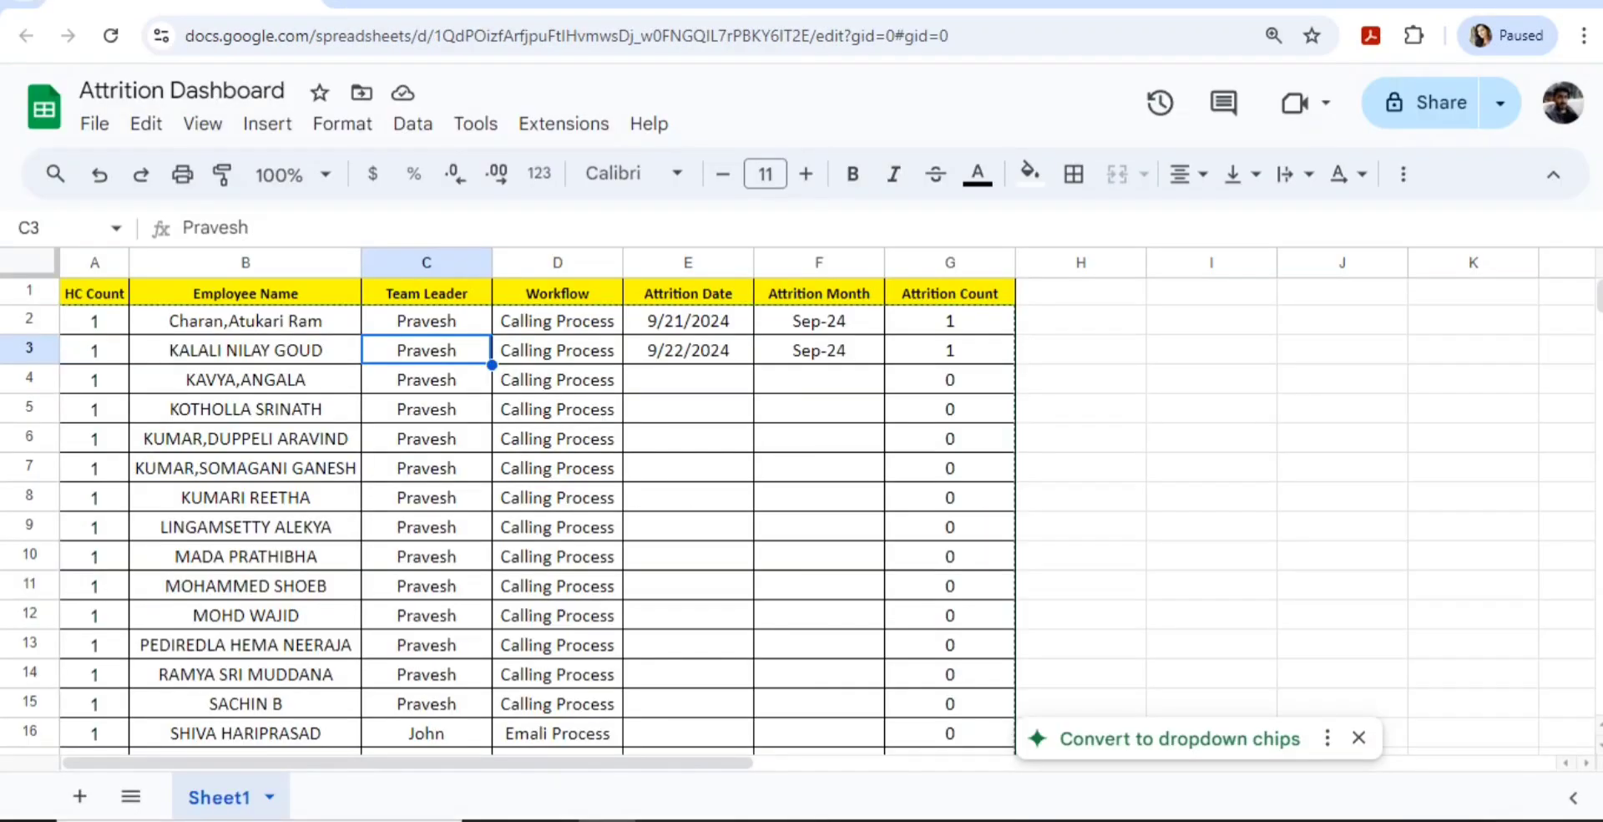
pyautogui.click(464, 1)
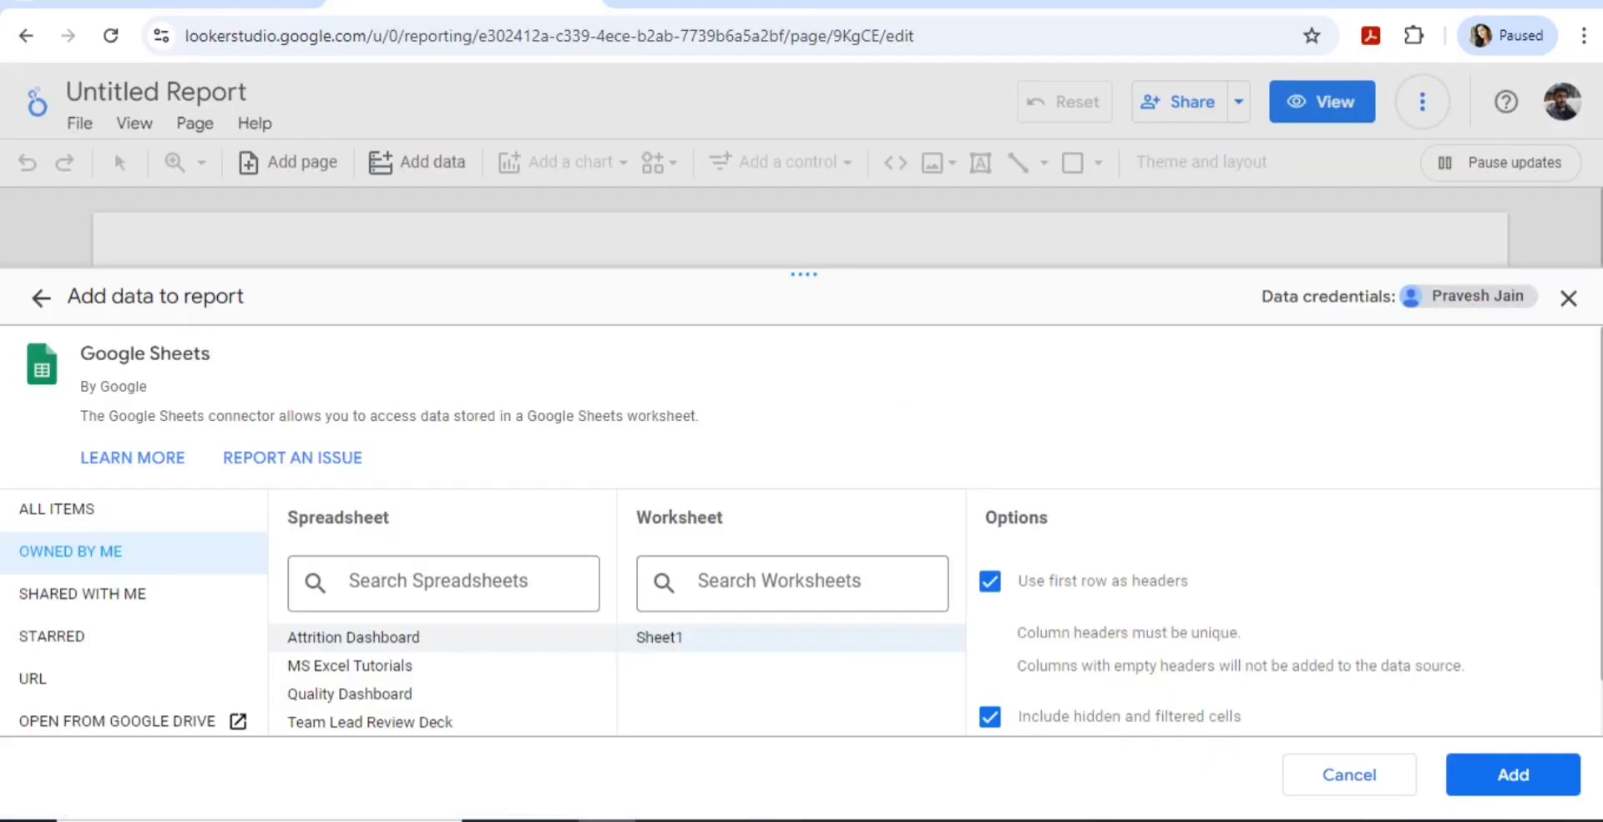
pyautogui.click(1513, 774)
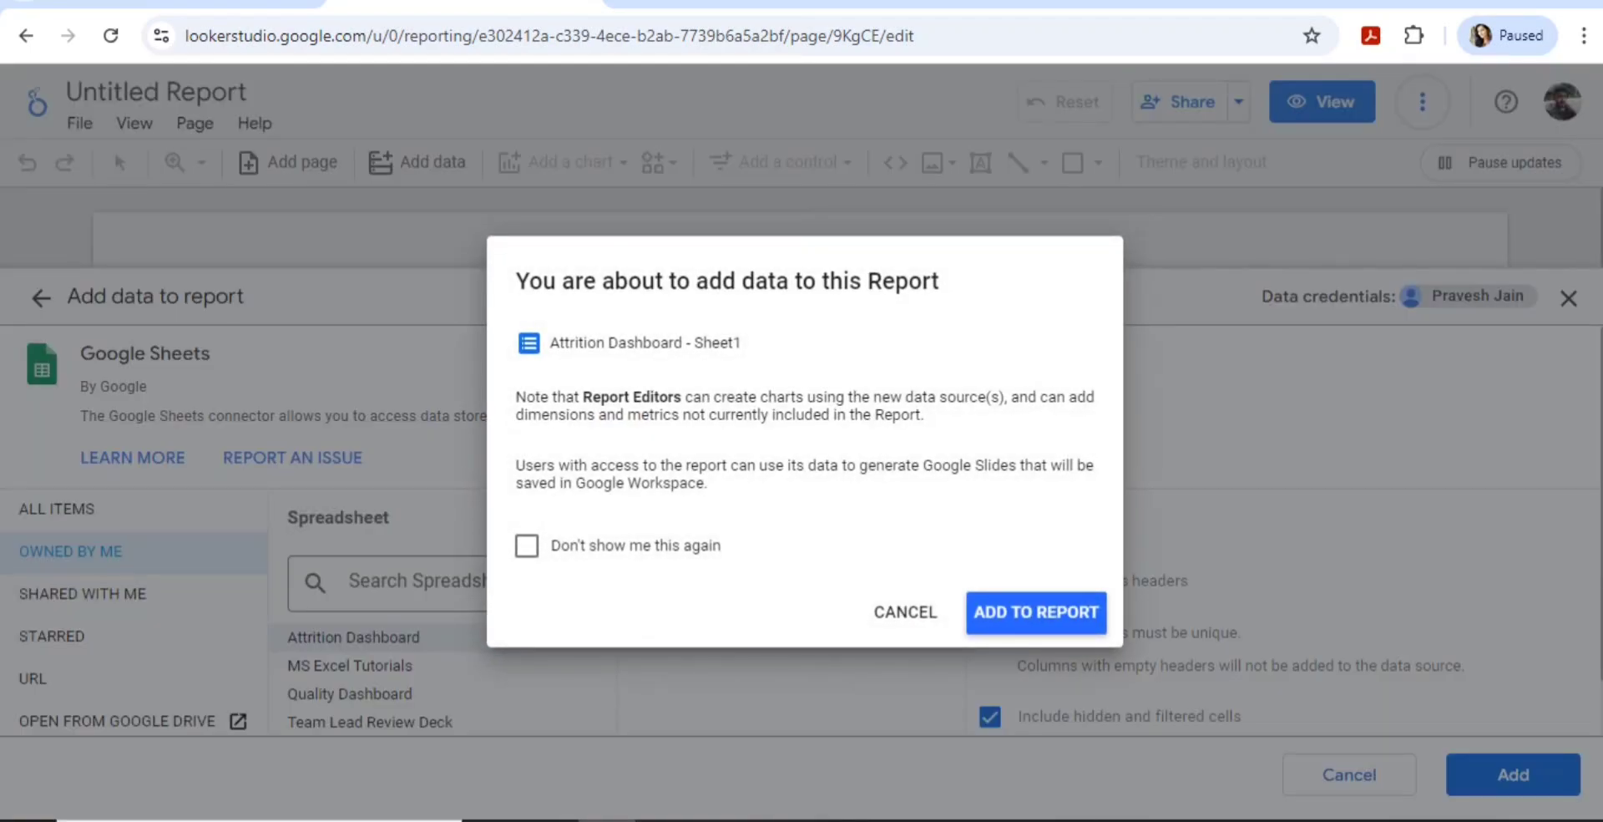
pyautogui.click(1037, 612)
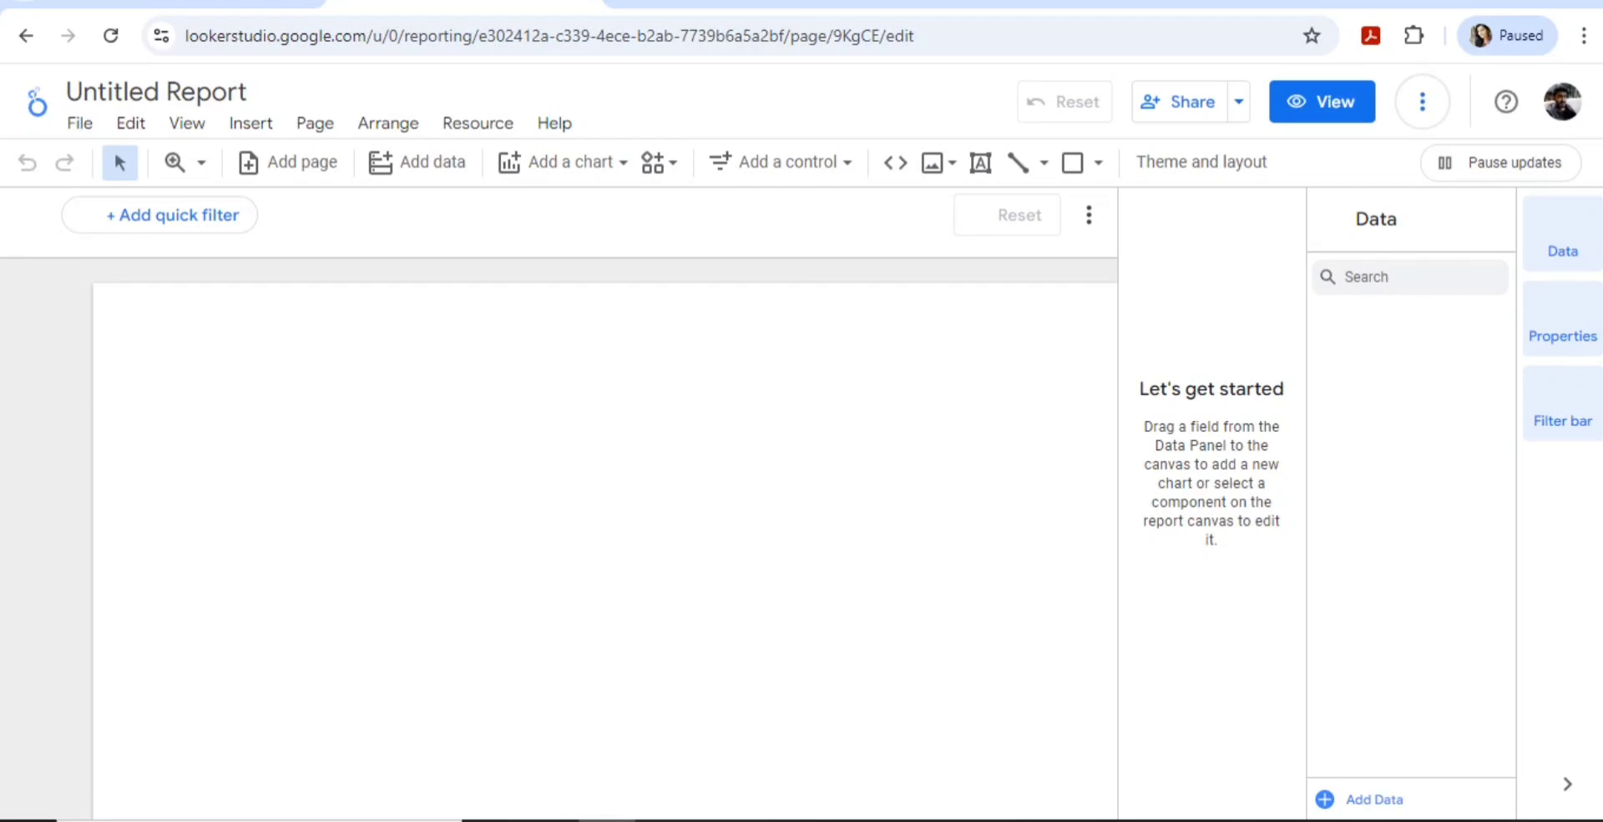
# Rename the untitled report as Attrition Dashboard.
pyautogui.tripleClick(162, 93)
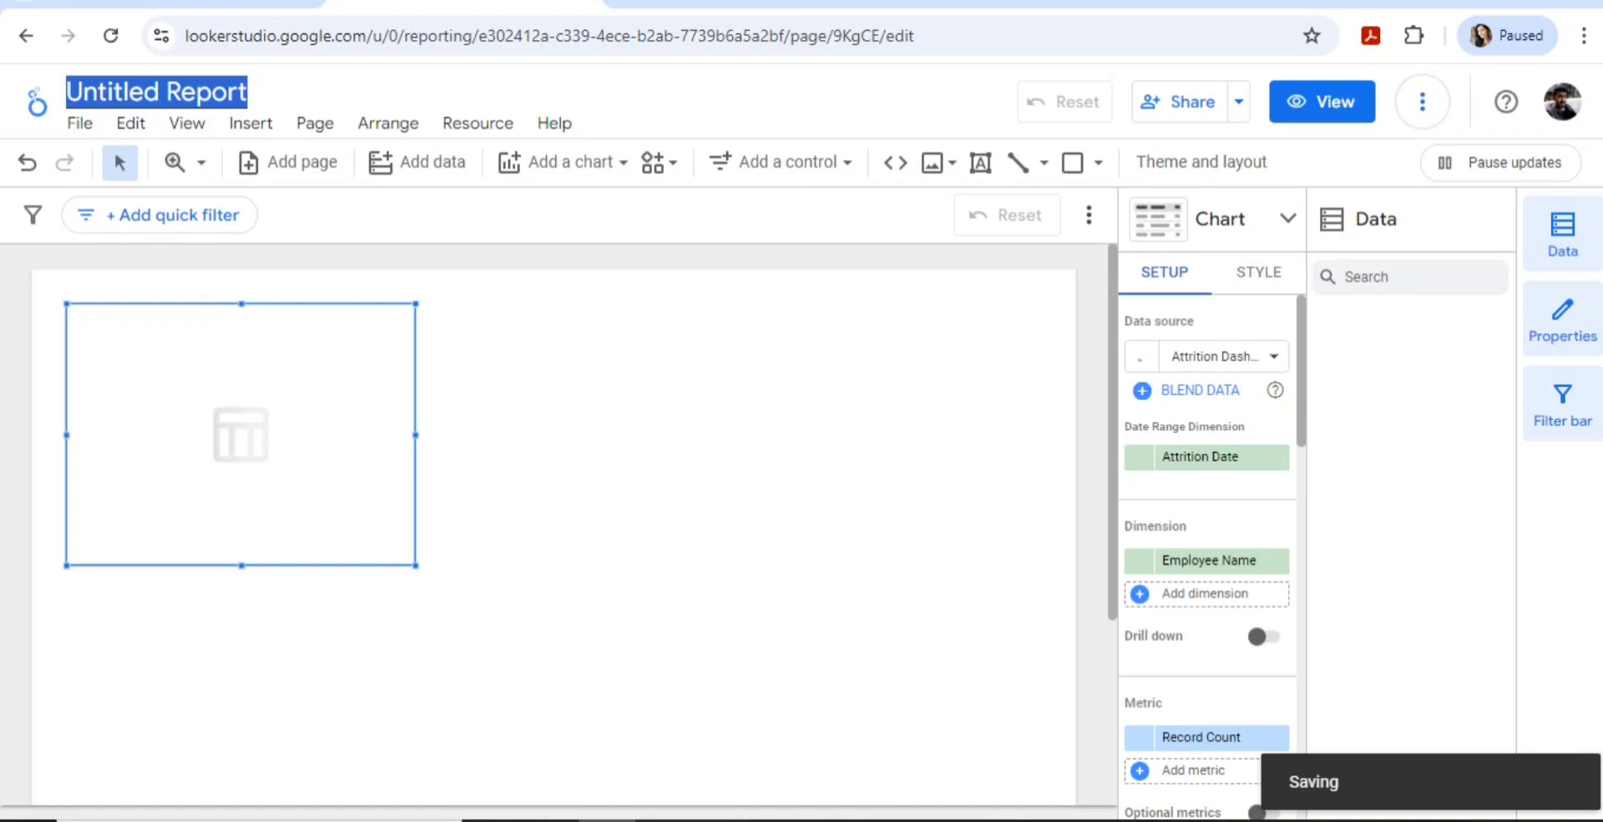
pyautogui.write('Attri')
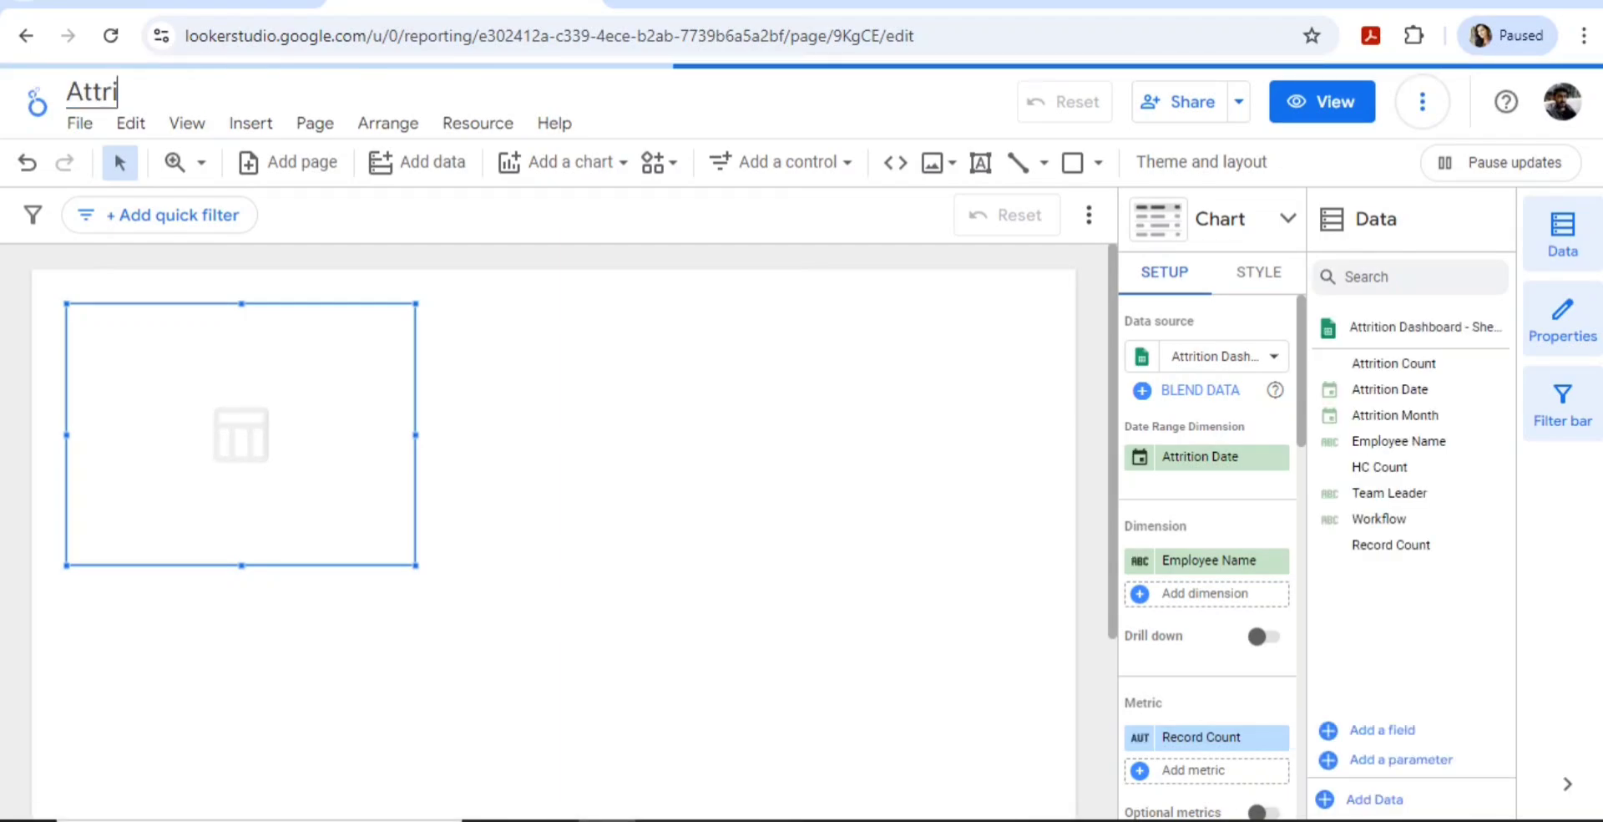
pyautogui.write('tion D')
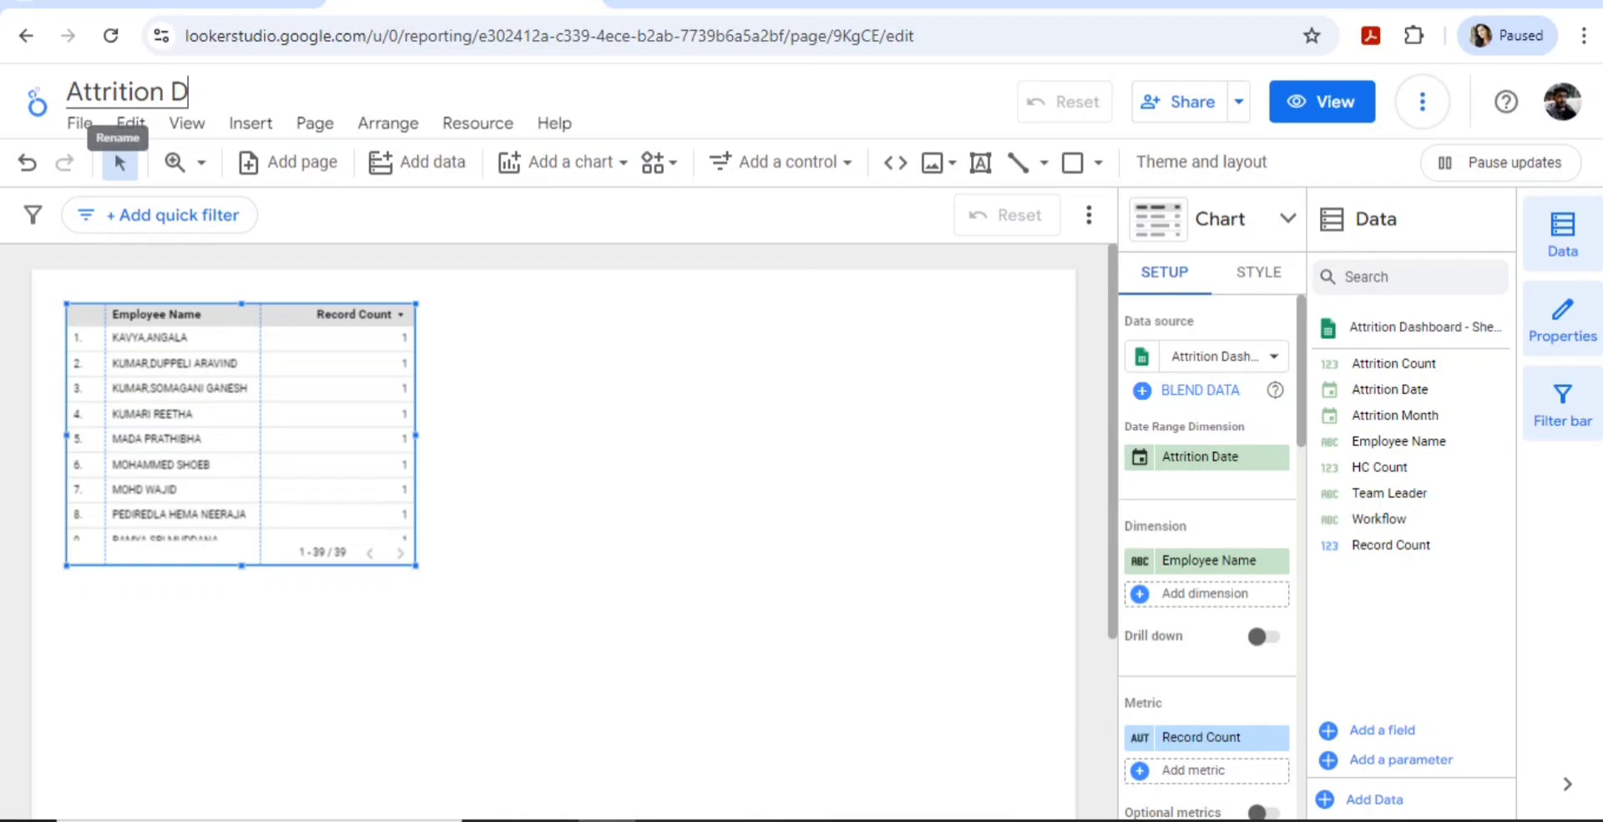
pyautogui.write('ashboard')
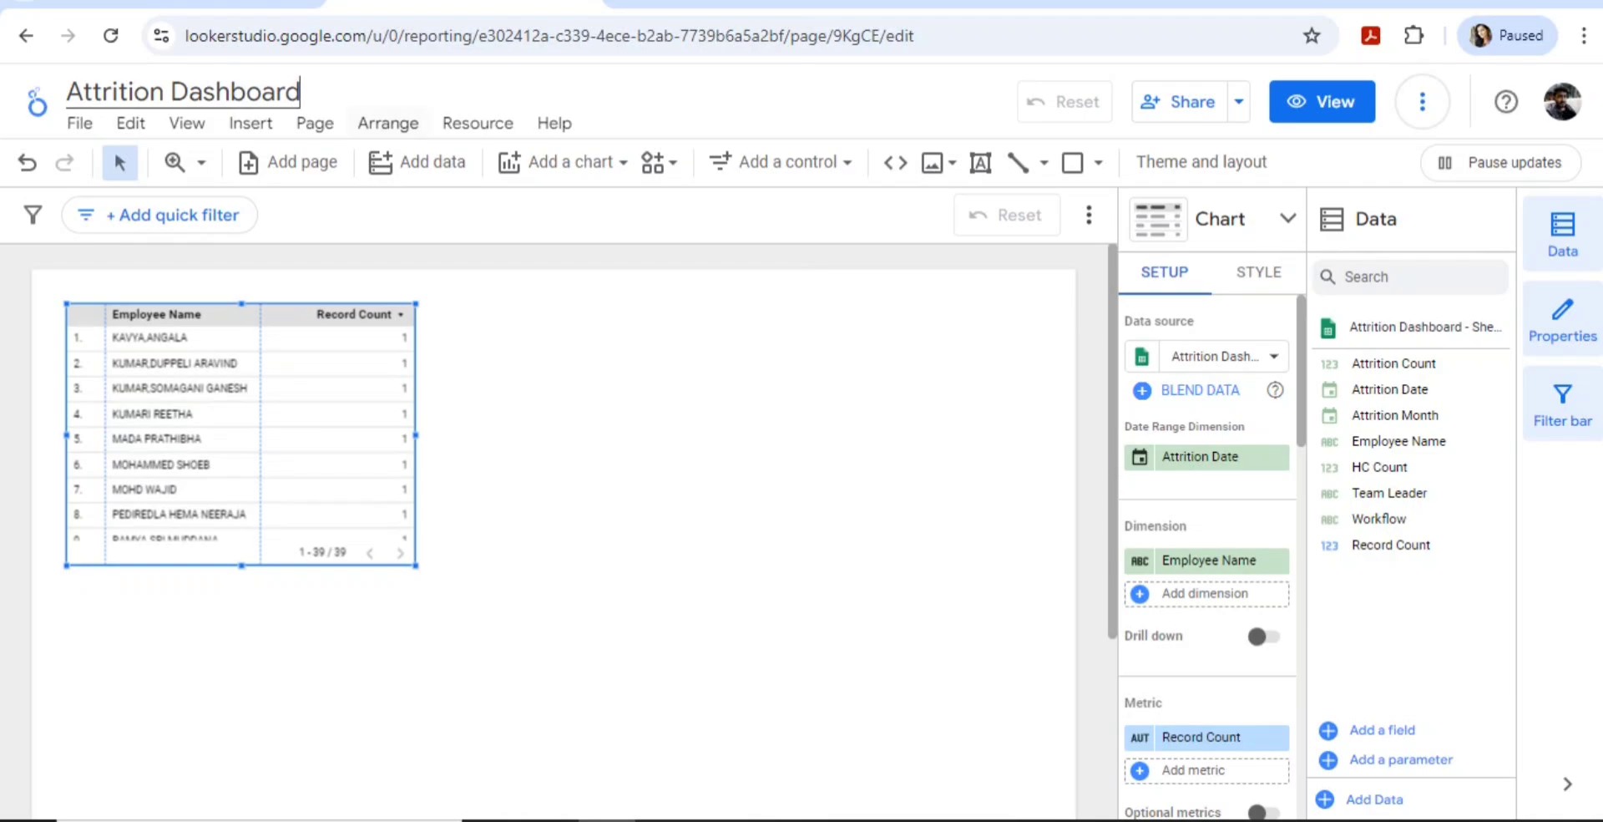
# Delete the default Employee Name and Record Count table from the report page.
pyautogui.click(527, 316)
pyautogui.click(288, 384)
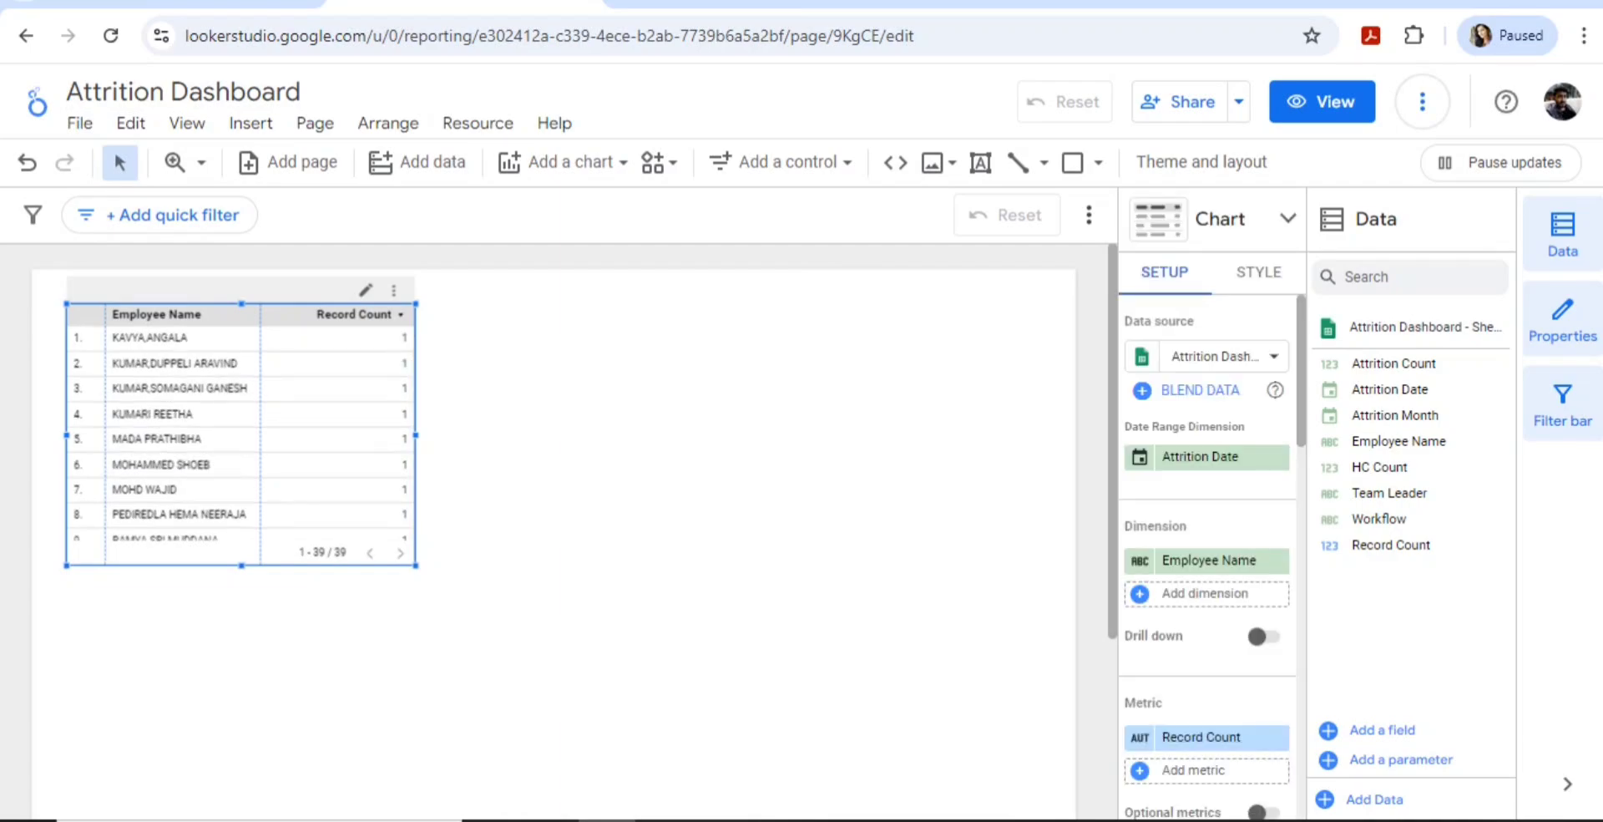
pyautogui.press('Delete')
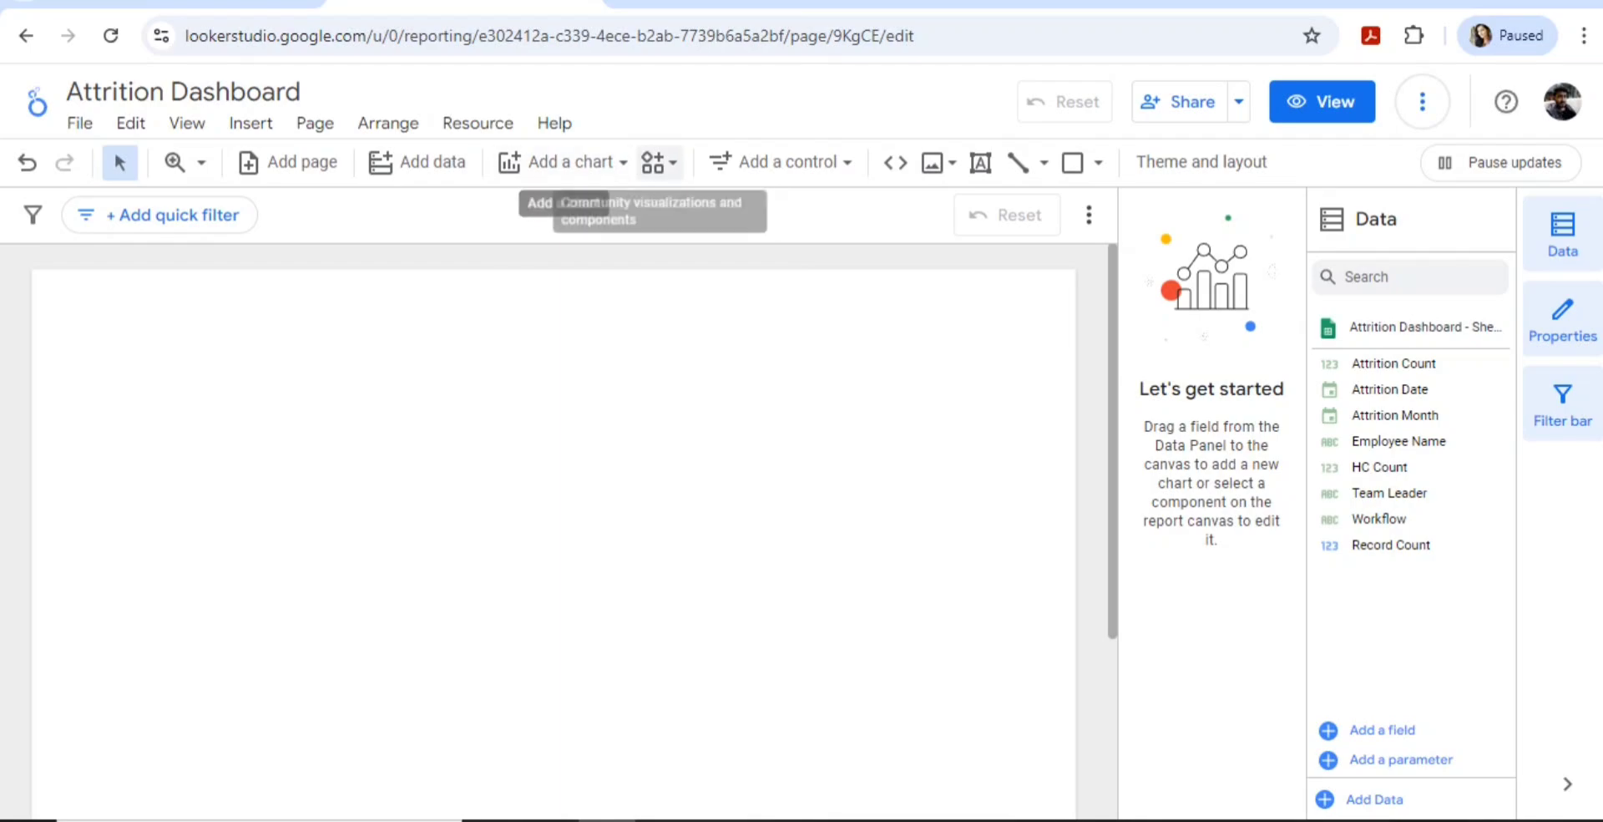
pyautogui.click(659, 162)
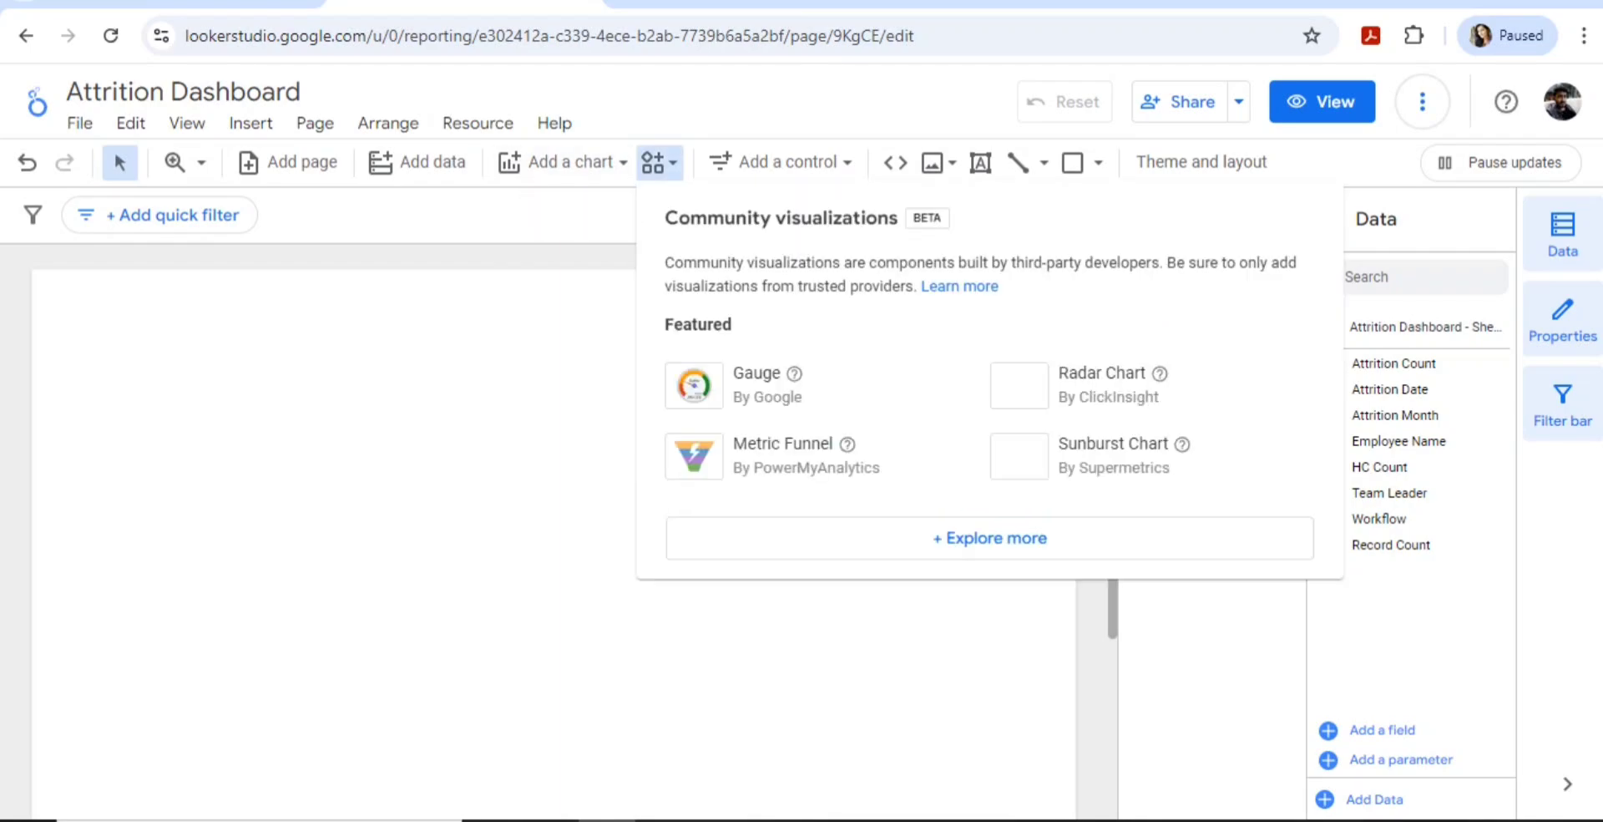
pyautogui.click(564, 162)
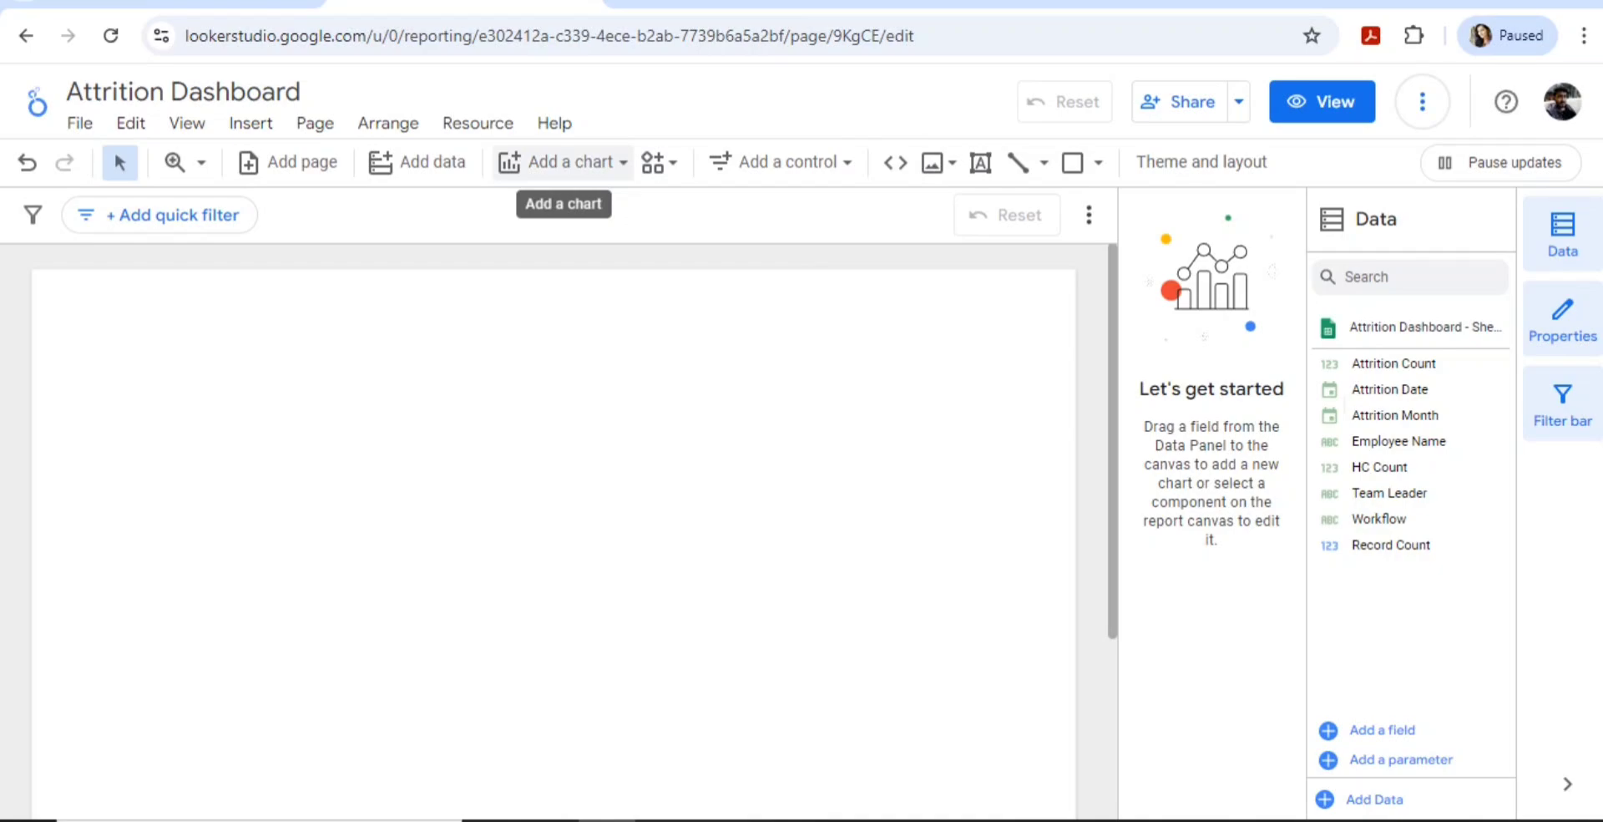
pyautogui.click(564, 163)
# Draw a wide header rectangle along the page's upper edge and narrow it to end just inside the page's right edge.
pyautogui.click(1099, 163)
pyautogui.click(1099, 163)
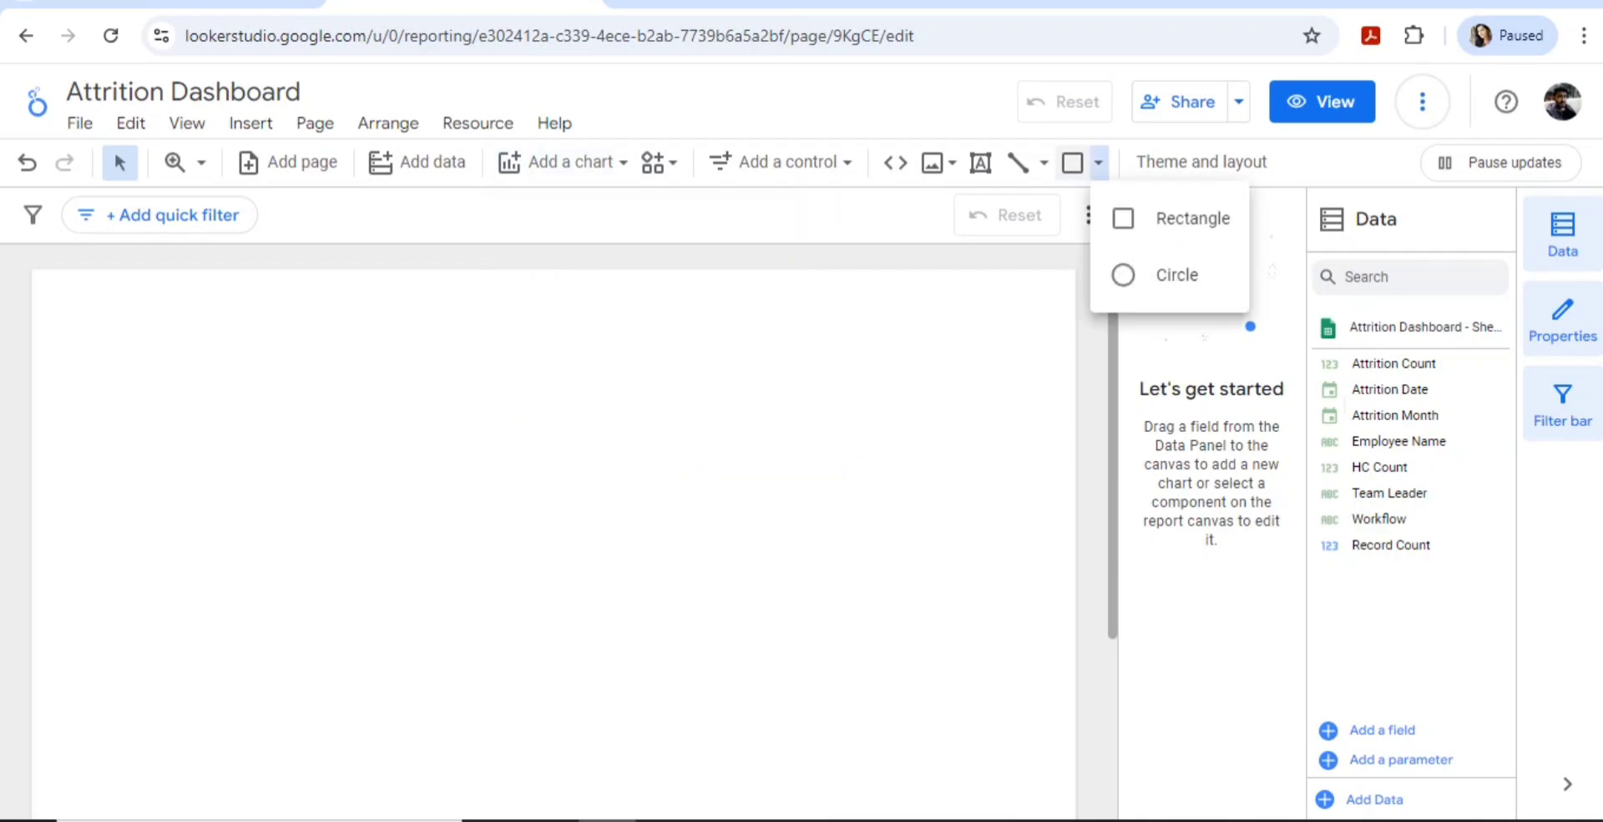
pyautogui.click(1153, 218)
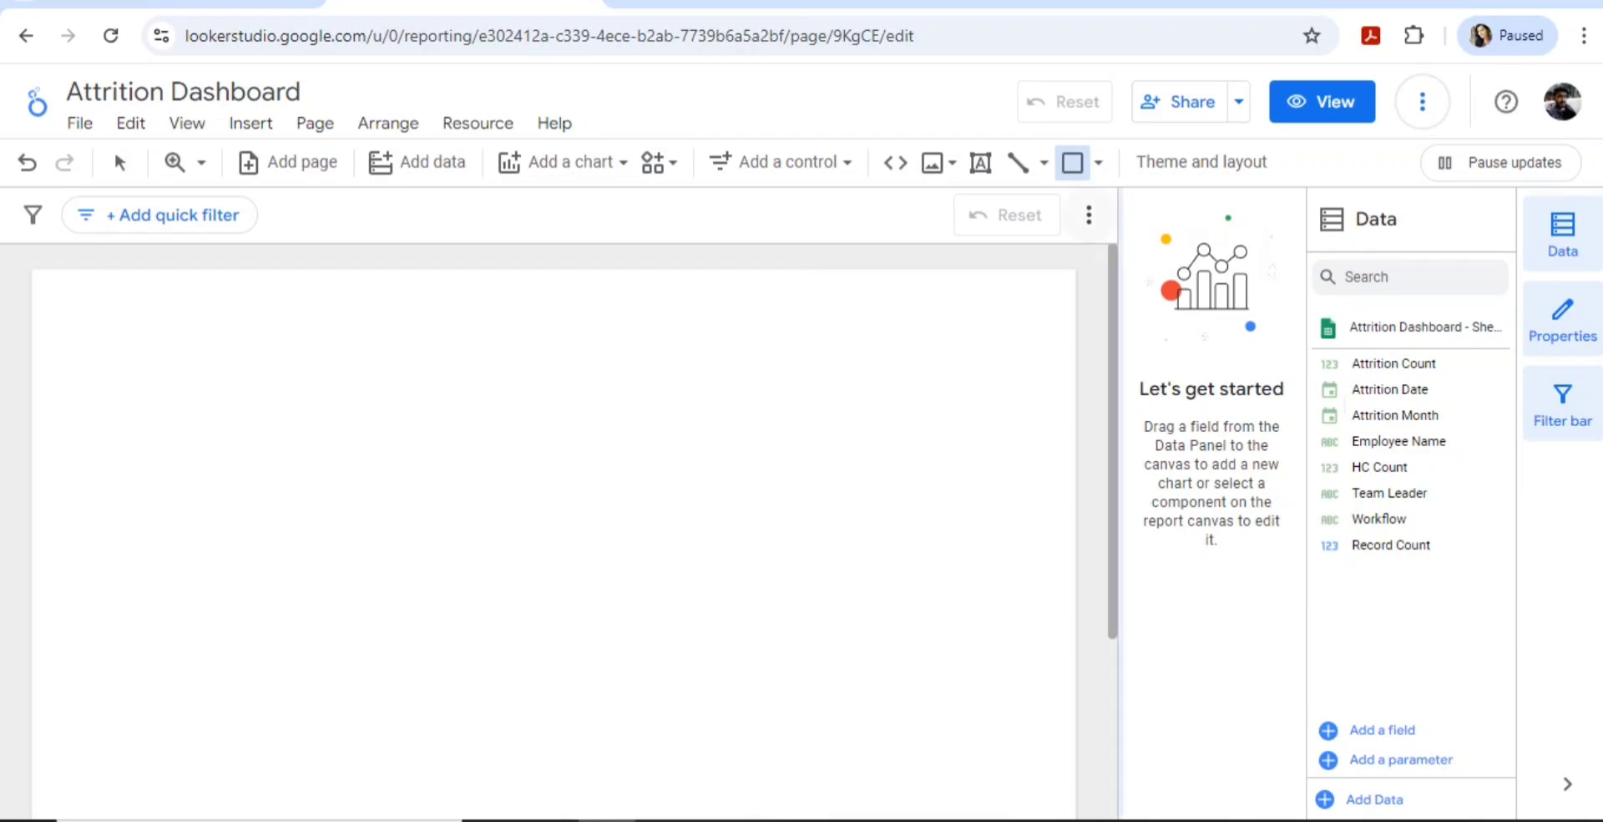
pyautogui.moveTo(41, 277); pyautogui.dragTo(1086, 365)
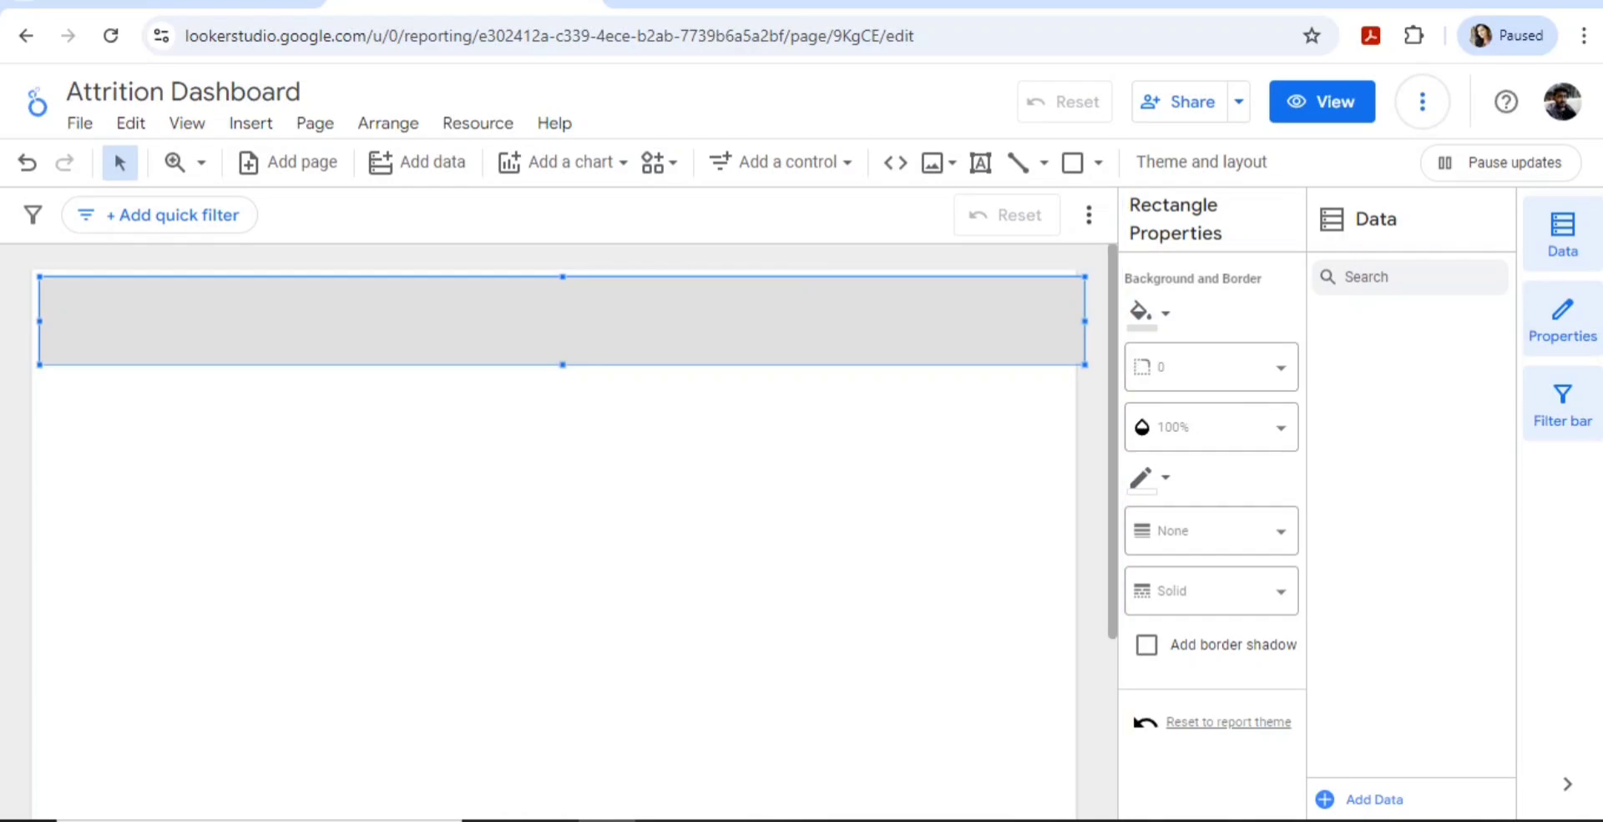
pyautogui.moveTo(1085, 321)
pyautogui.mouseDown()
pyautogui.moveTo(1041, 320)
pyautogui.moveTo(1063, 321)
pyautogui.mouseUp()
pyautogui.click(708, 437)
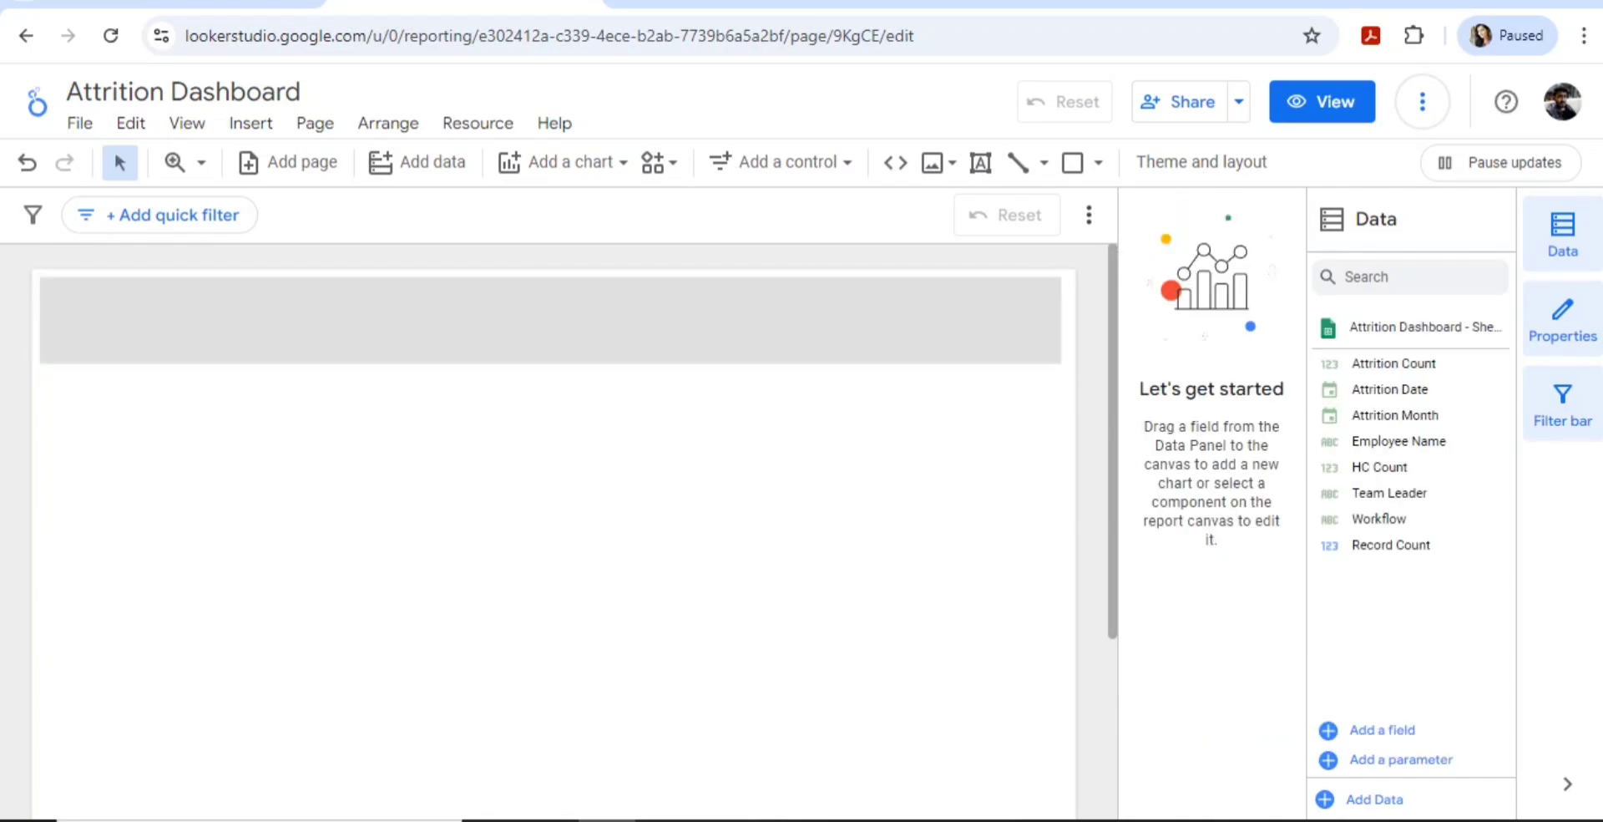
# Hide the Properties and Data panels to enlarge the canvas, and deselect the header rectangle.
pyautogui.click(698, 329)
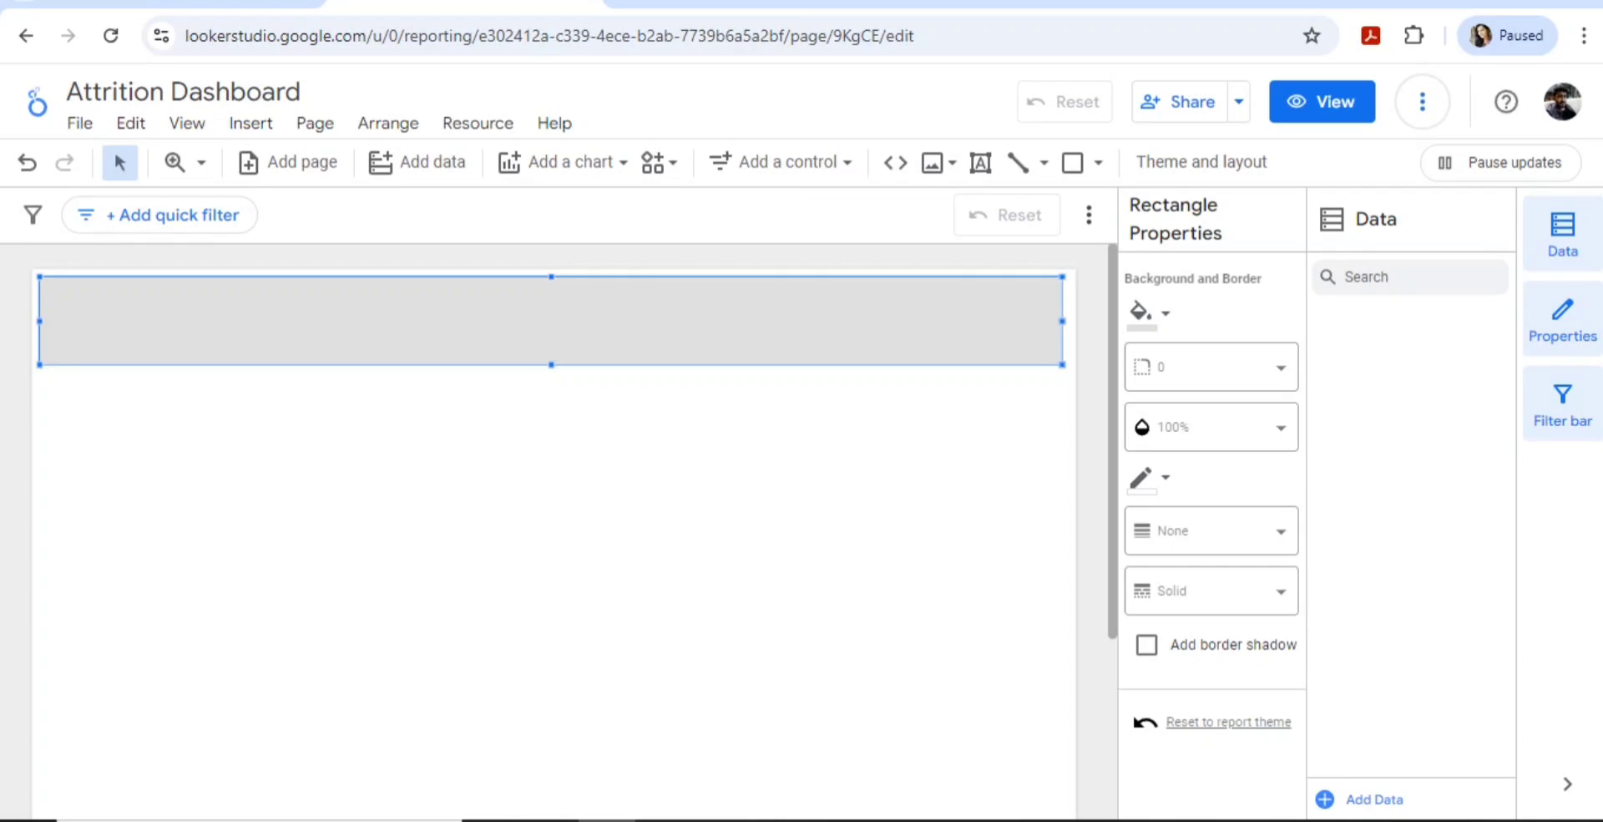
pyautogui.click(563, 401)
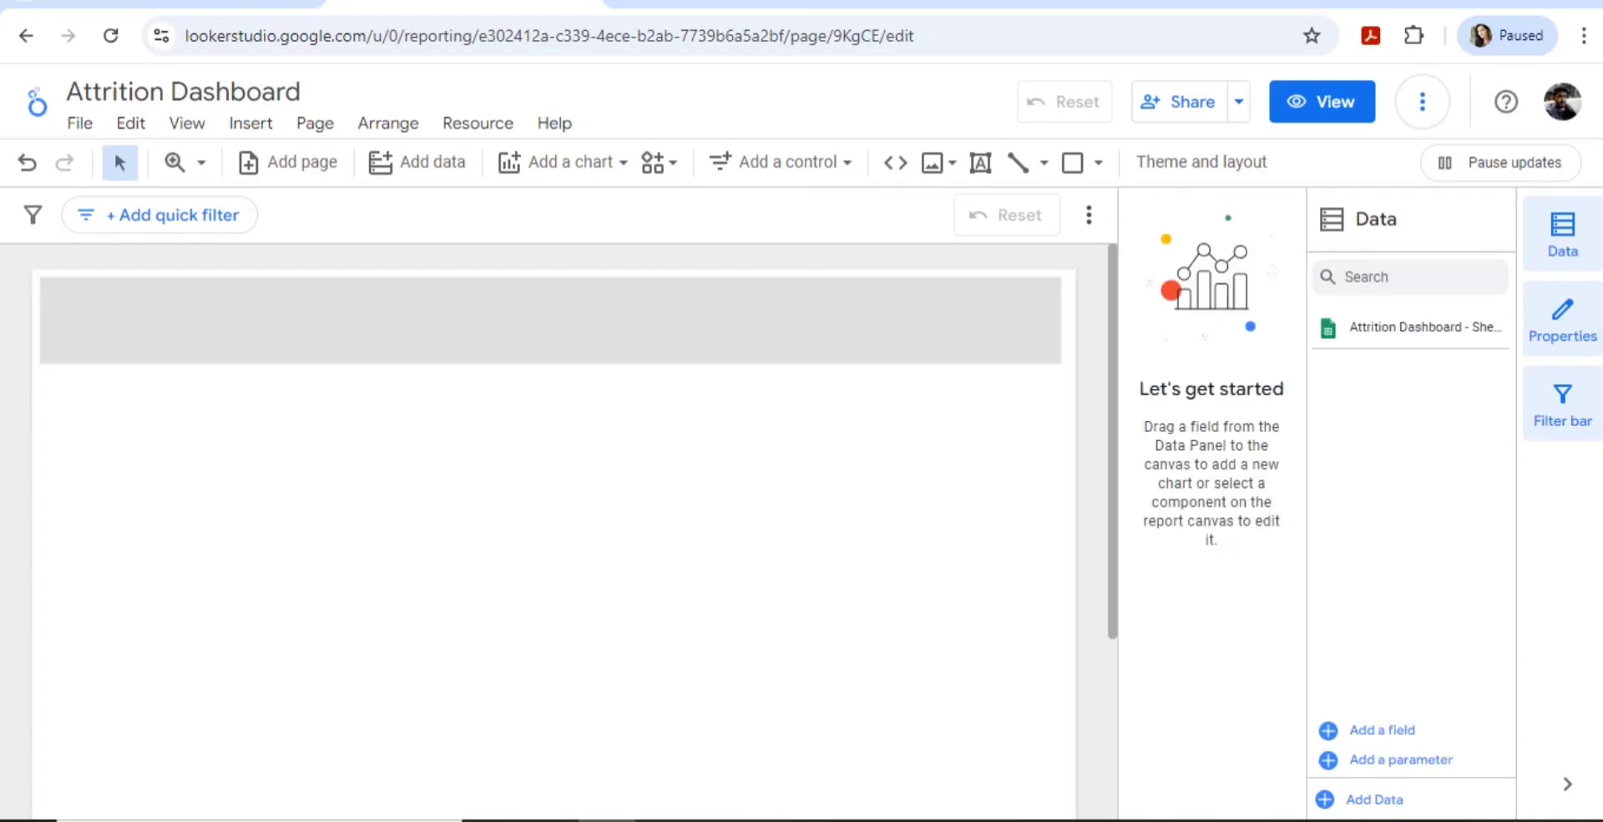
pyautogui.click(561, 327)
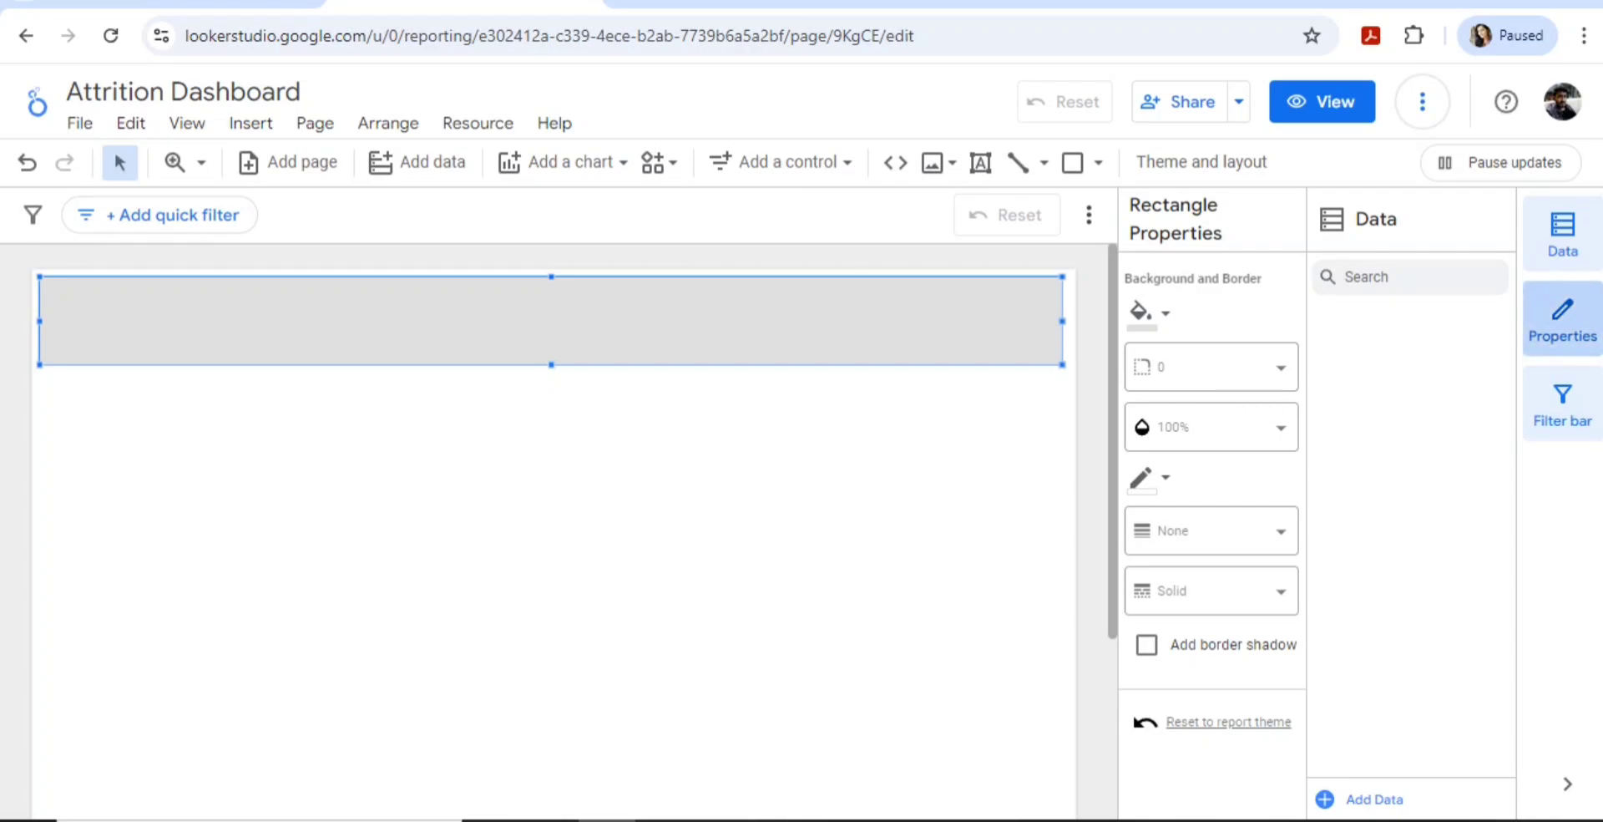
pyautogui.click(1562, 317)
pyautogui.click(1562, 234)
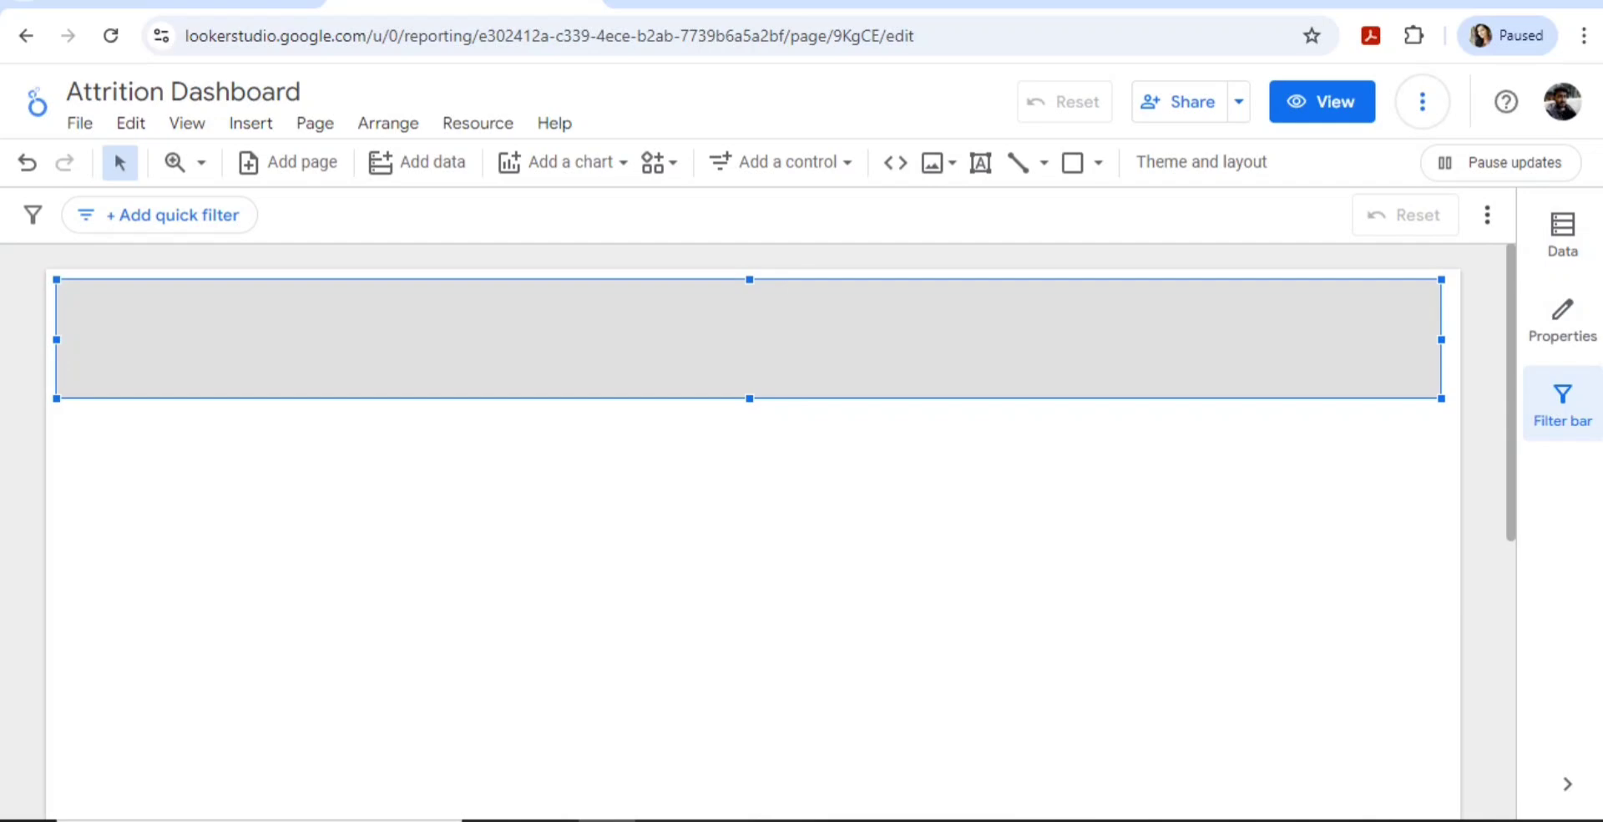
pyautogui.press('Escape')
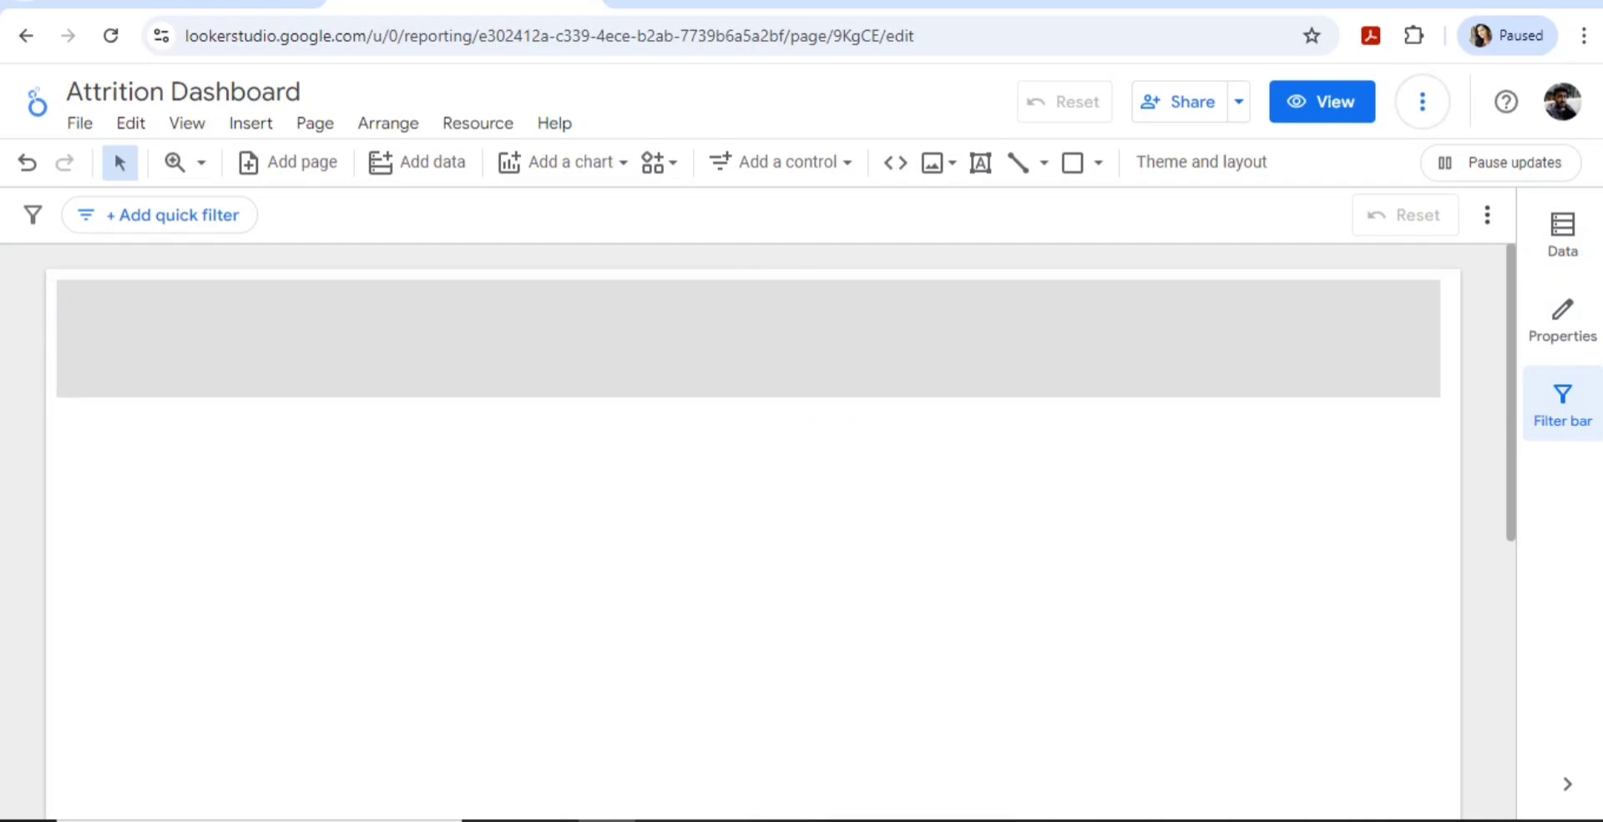
# Add a text box in the middle of the header rectangle with the title "Attrtition Dashboard".
pyautogui.click(980, 162)
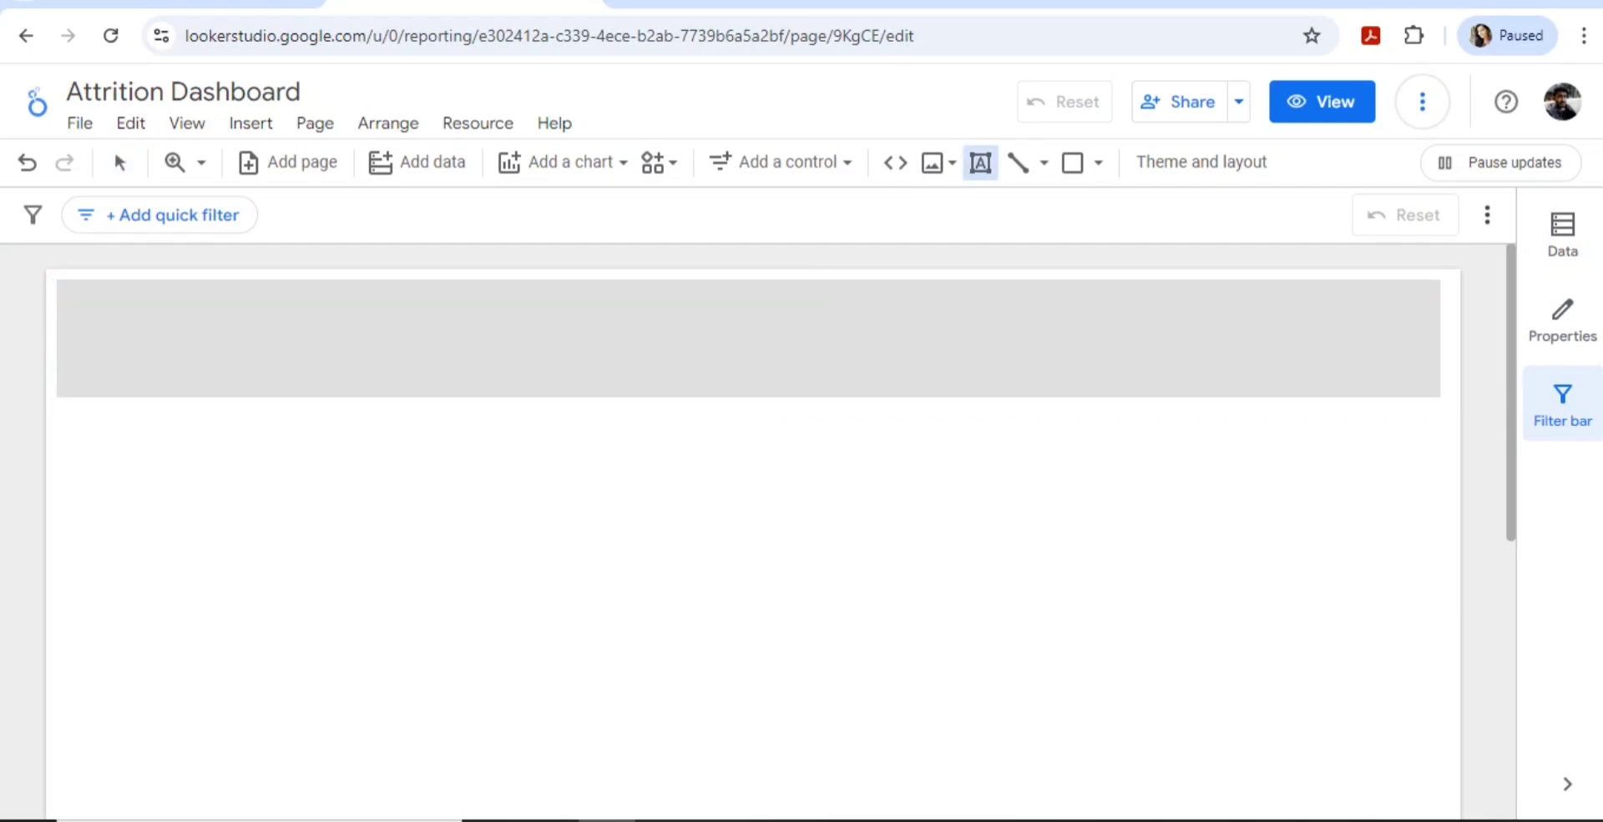
pyautogui.click(635, 338)
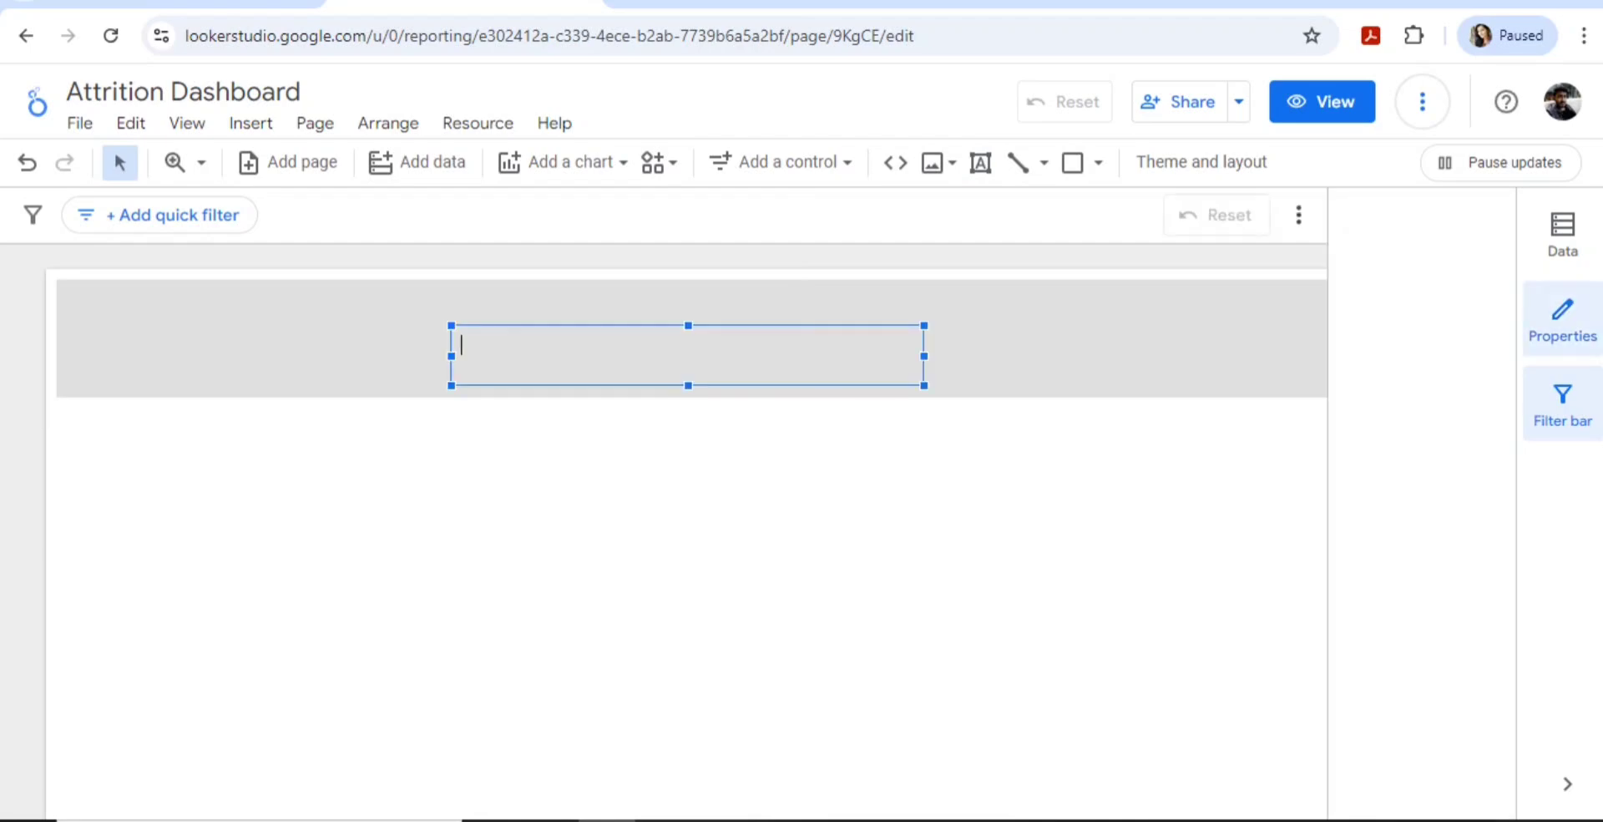
pyautogui.write('Attr')
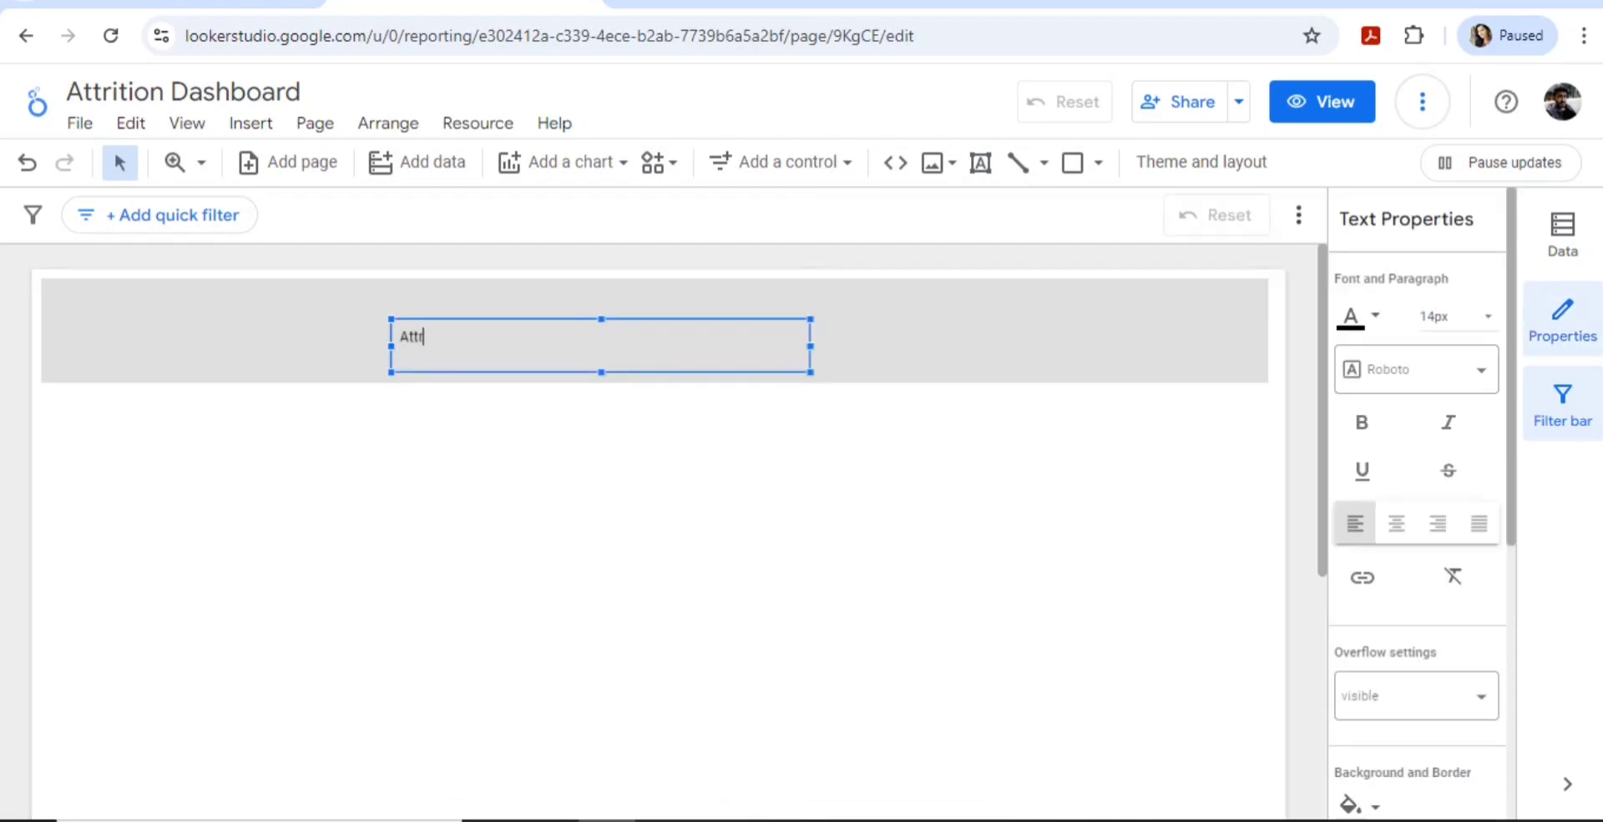
pyautogui.write('tition D')
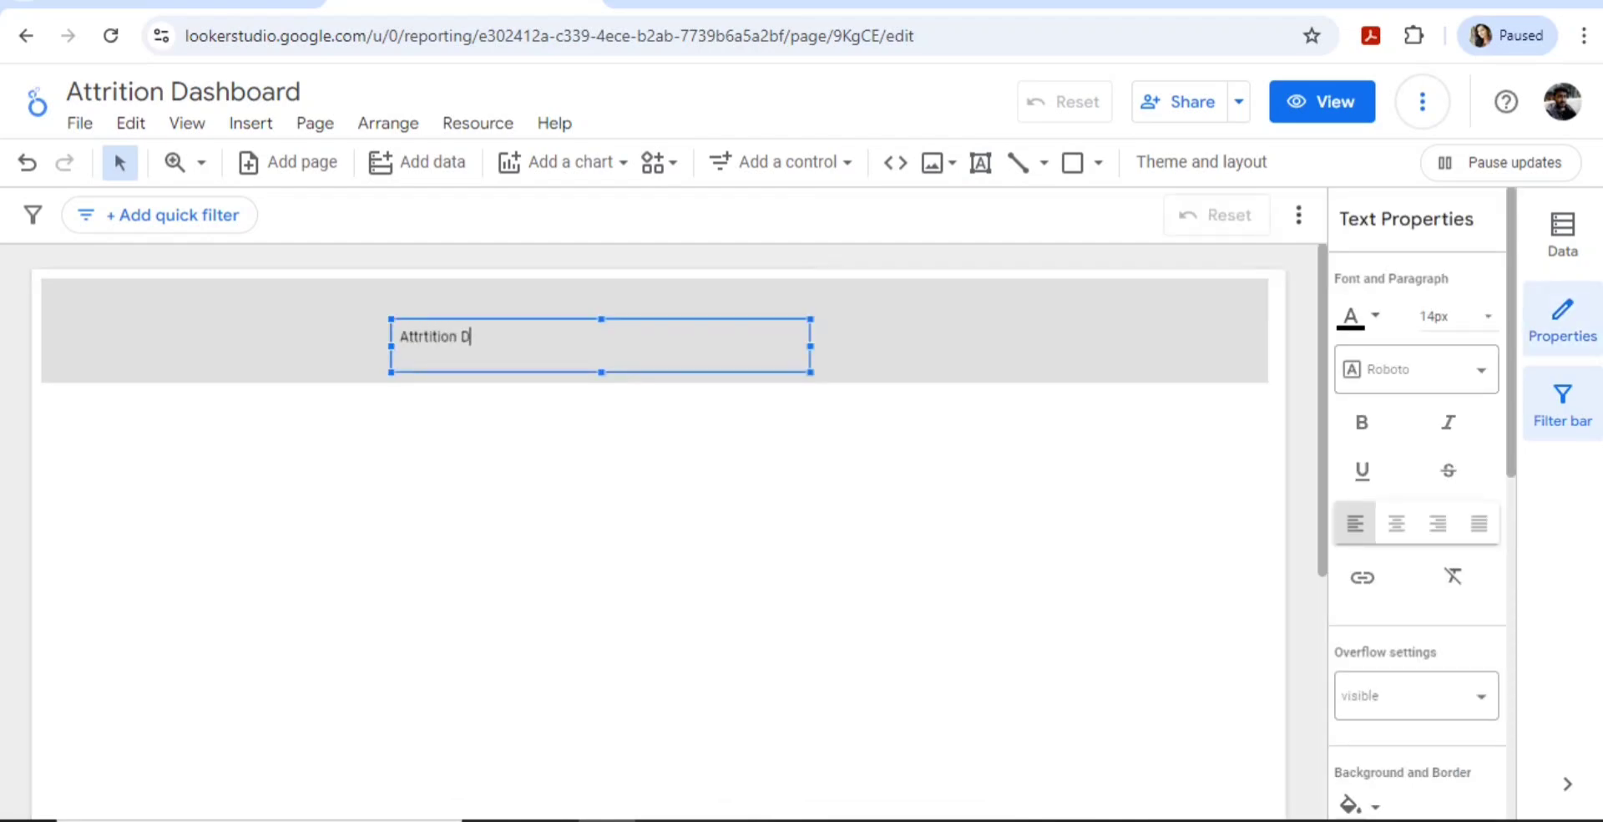
pyautogui.write('ashboard')
# Set the font size of the whole "Attrtition Dashboard" title text to 60px.
pyautogui.hotkey('ctrl', 'a')
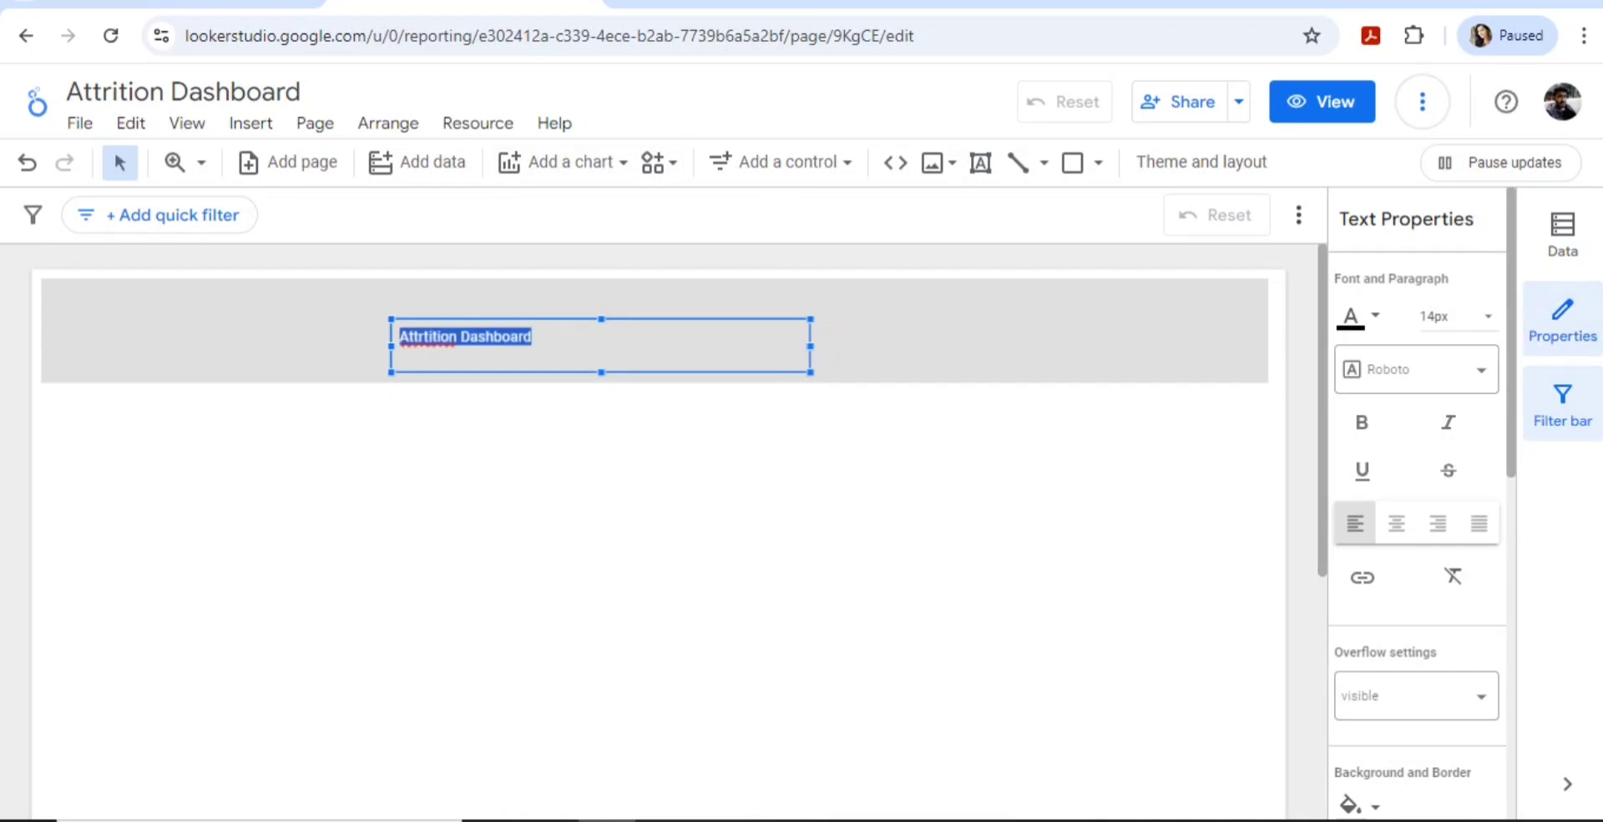
pyautogui.click(1453, 316)
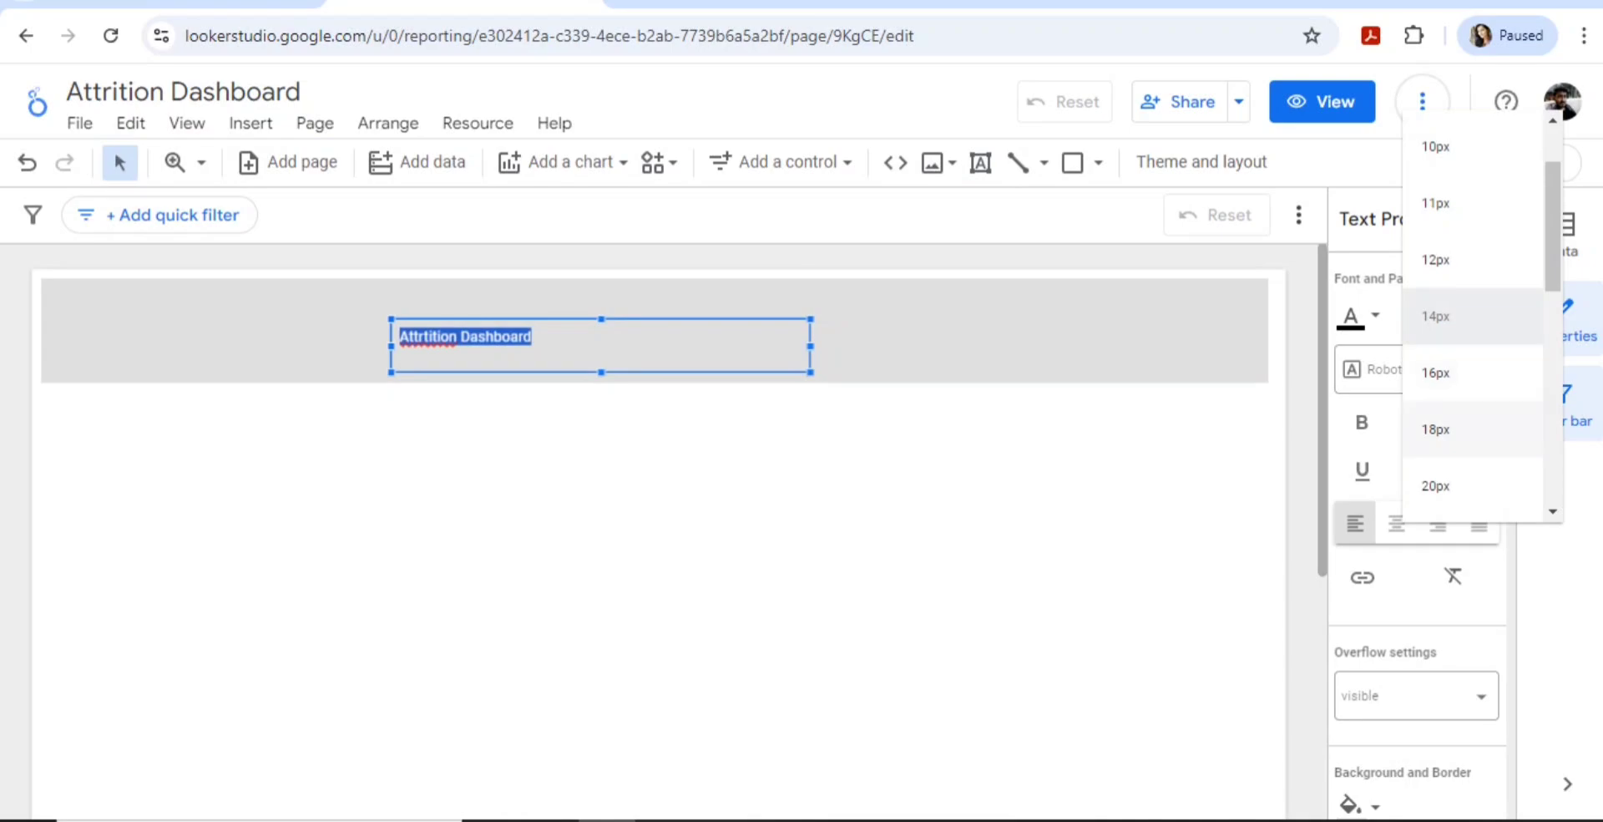
pyautogui.click(1436, 485)
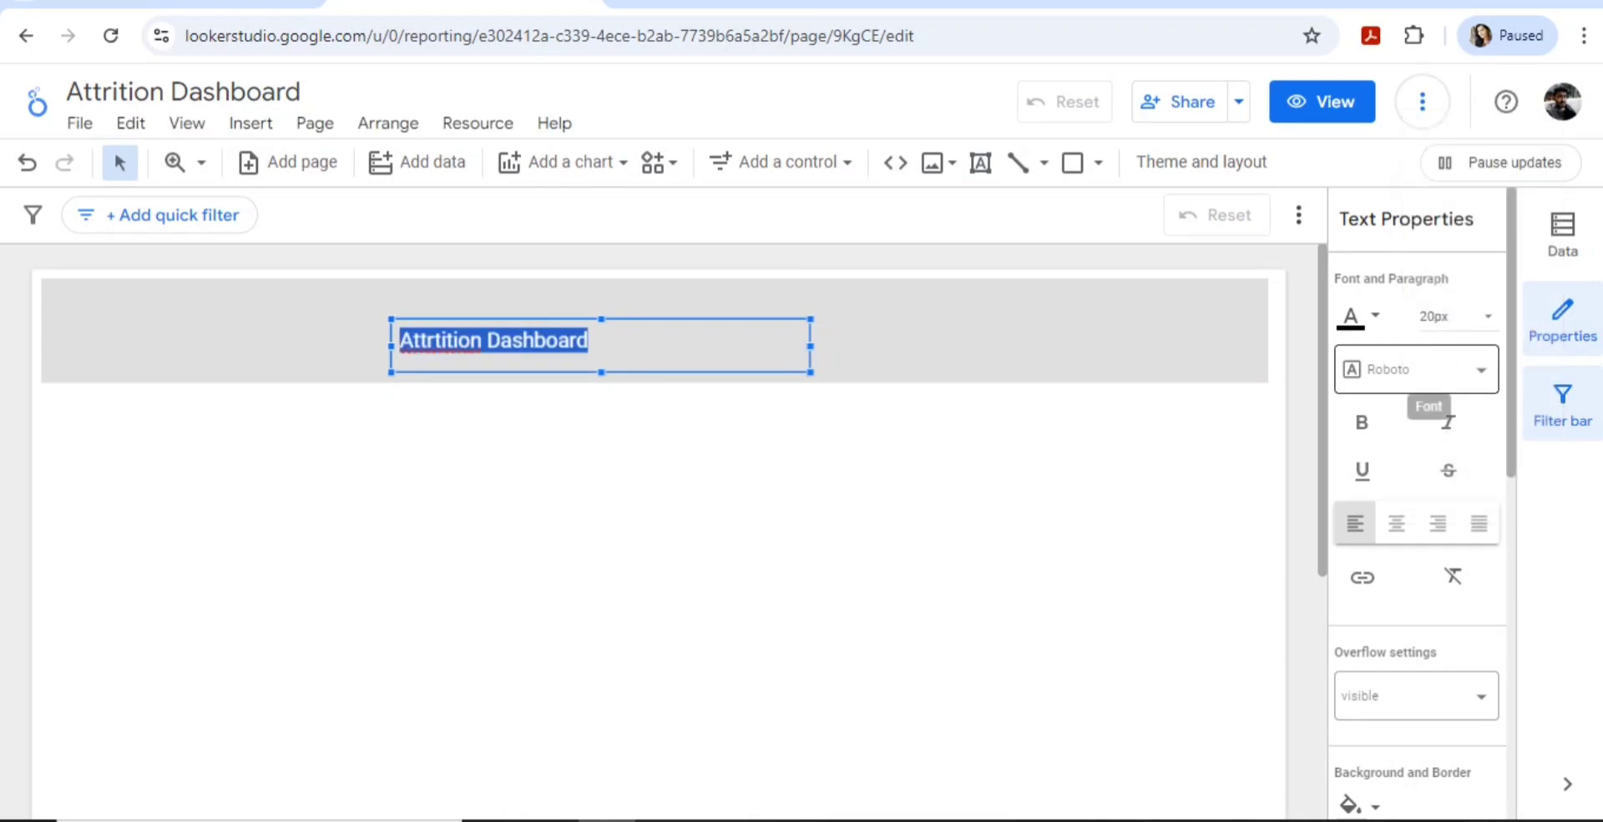
pyautogui.click(1453, 315)
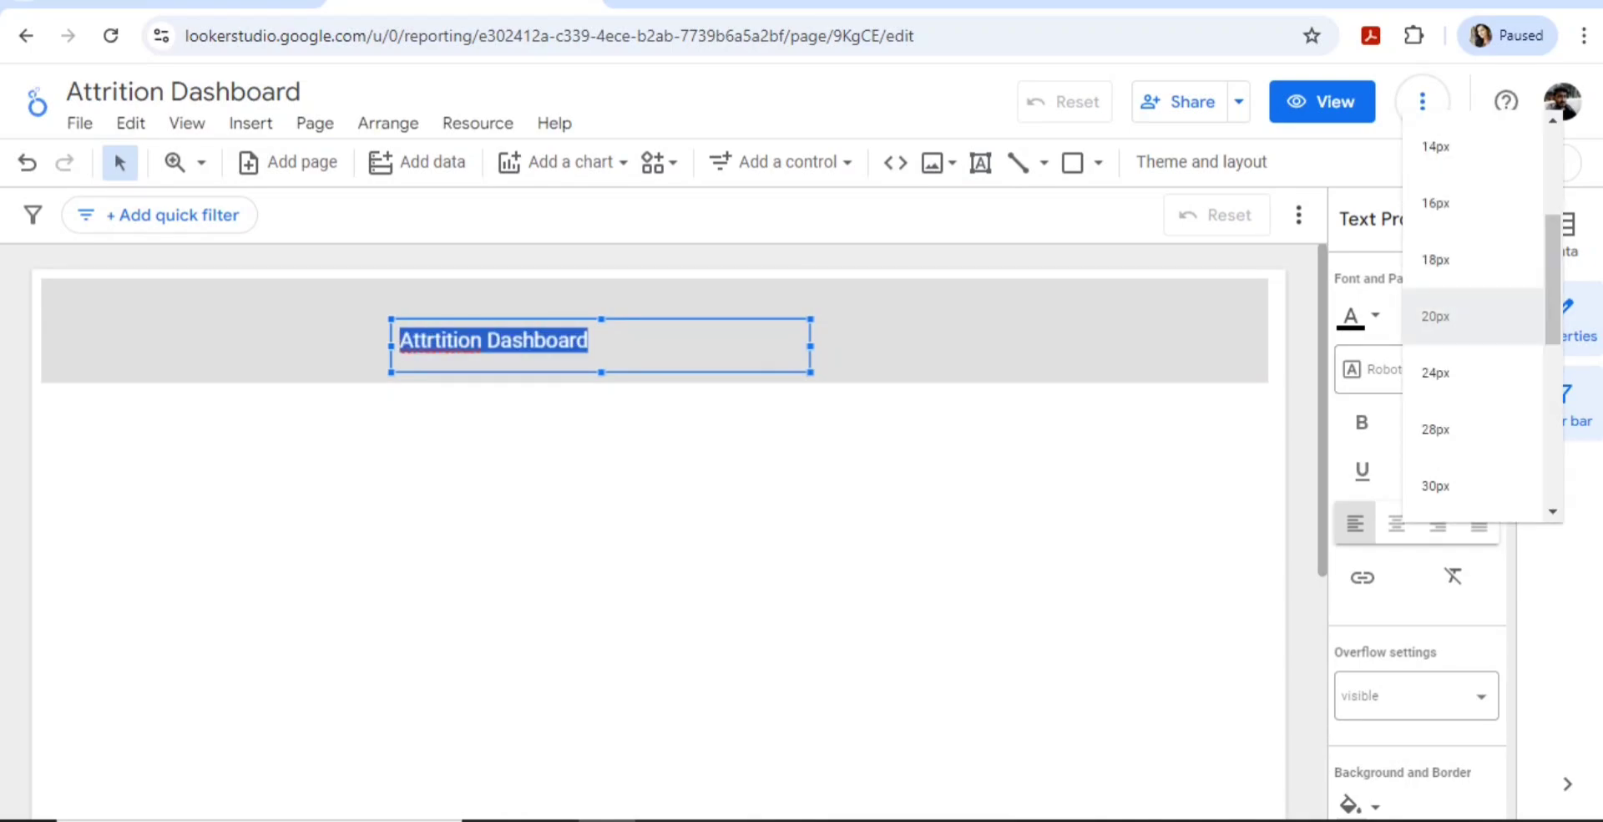
pyautogui.hotkey('ctrl', '+')
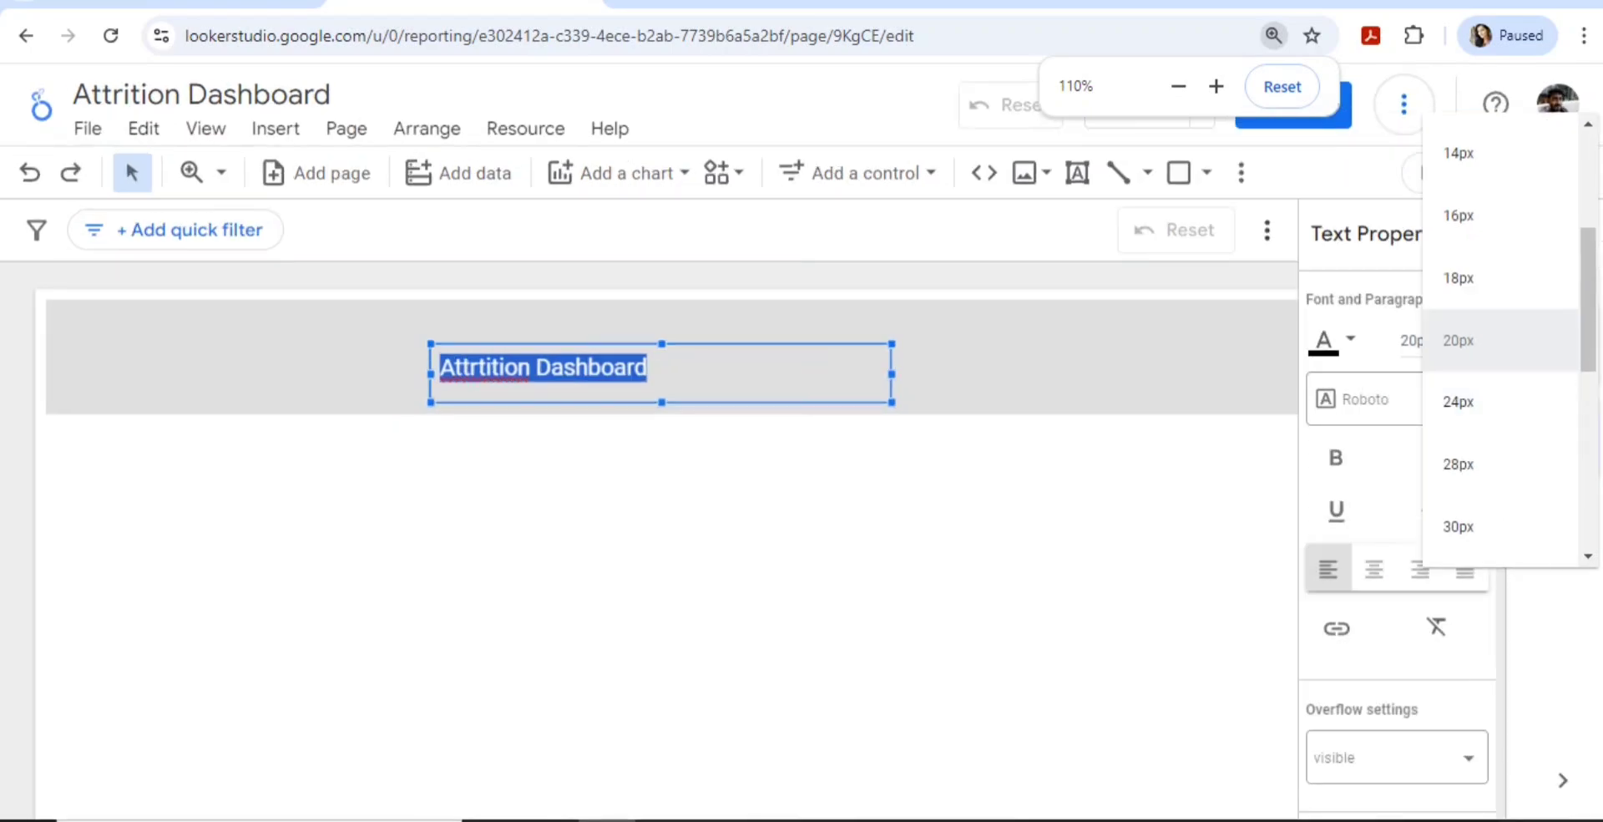
pyautogui.click(1458, 526)
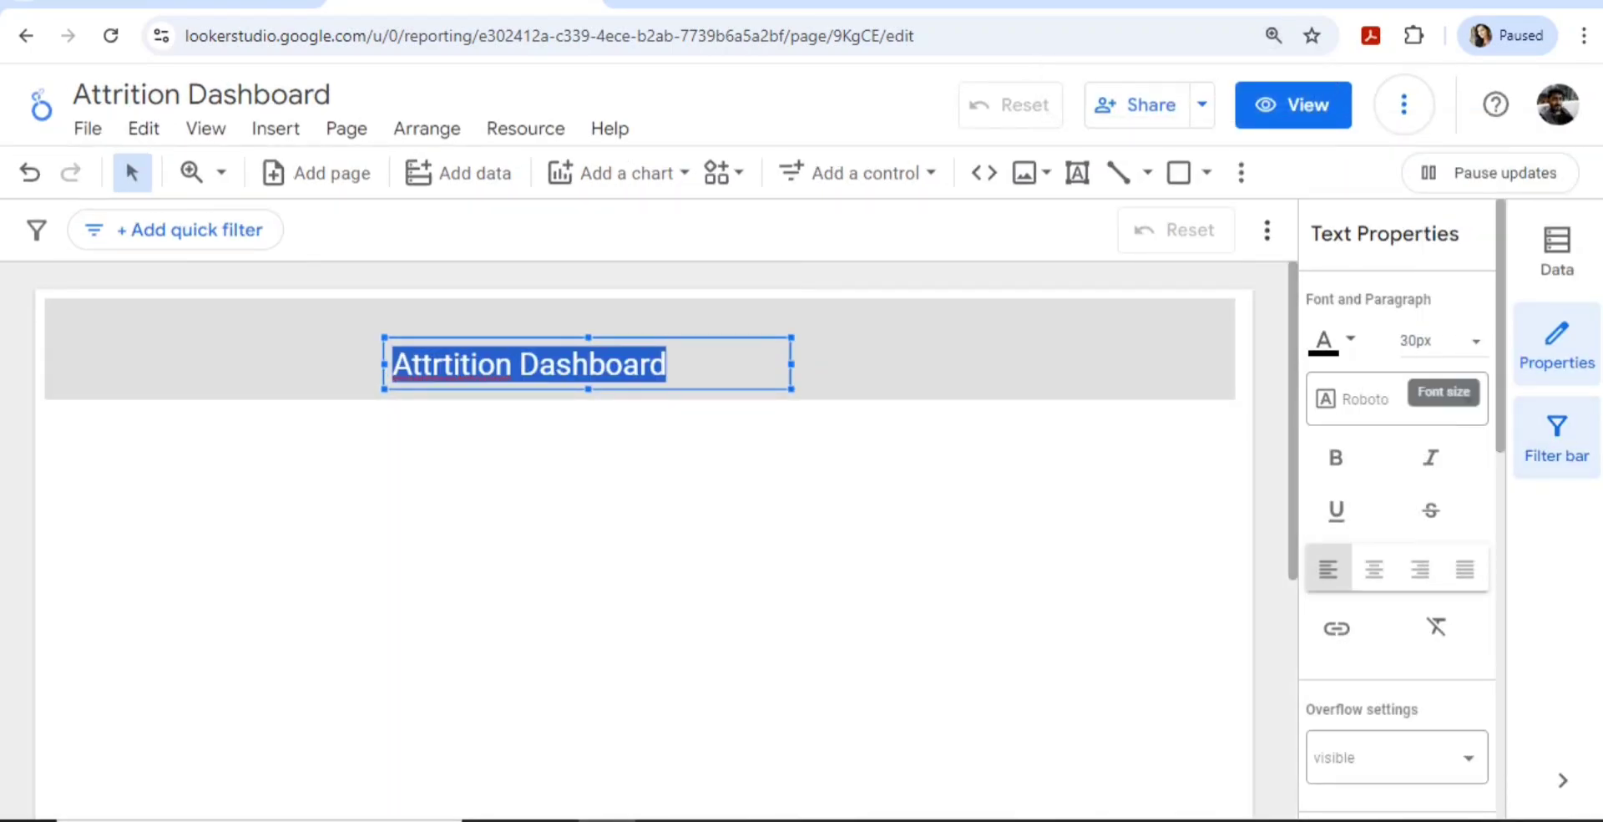
pyautogui.click(1476, 341)
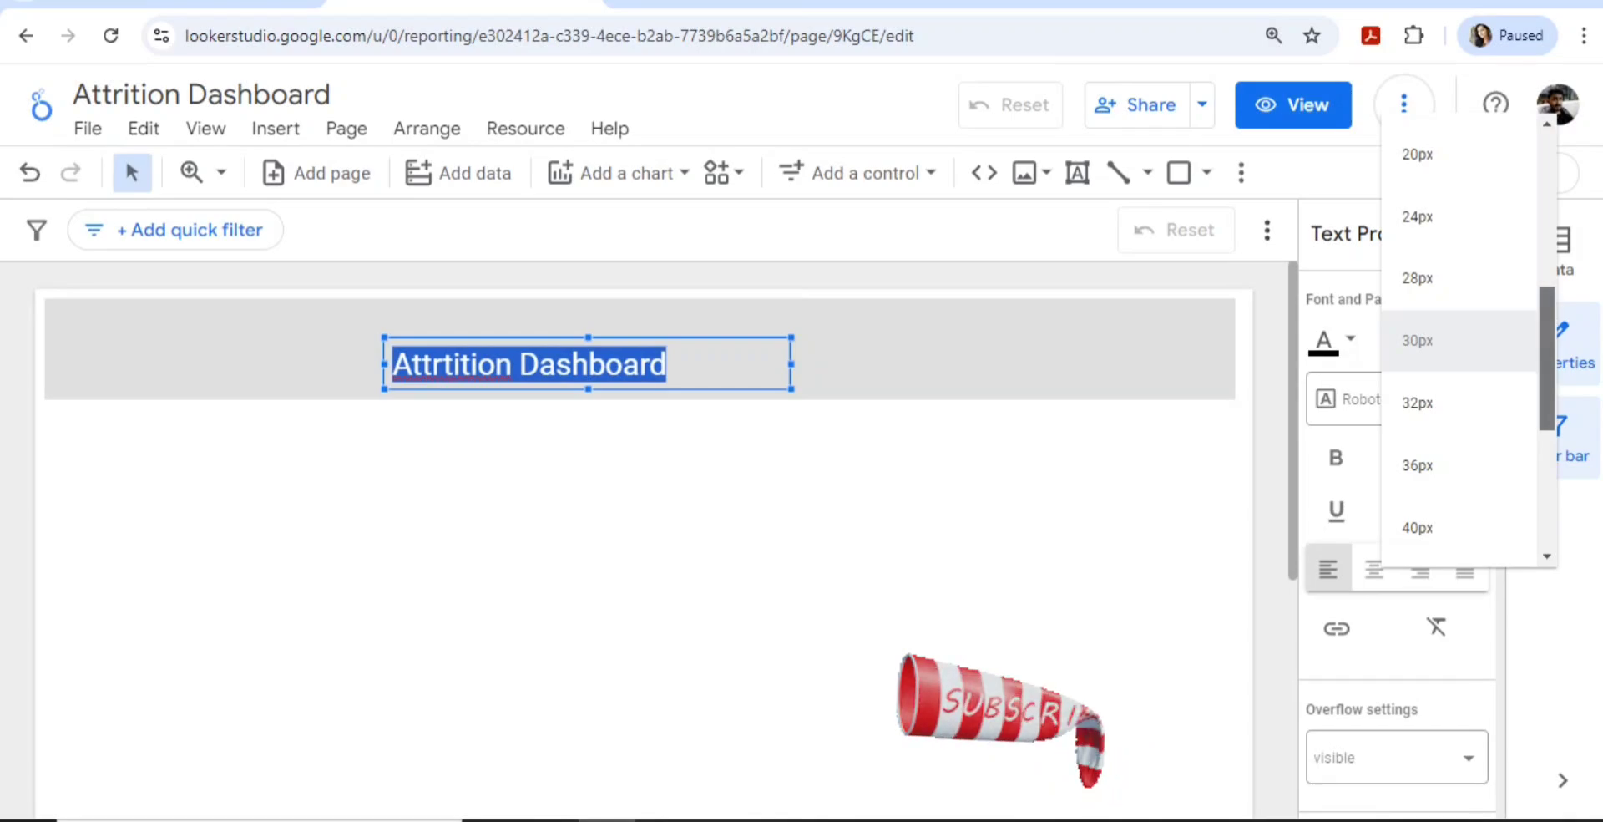
pyautogui.moveTo(1547, 359); pyautogui.dragTo(1547, 474)
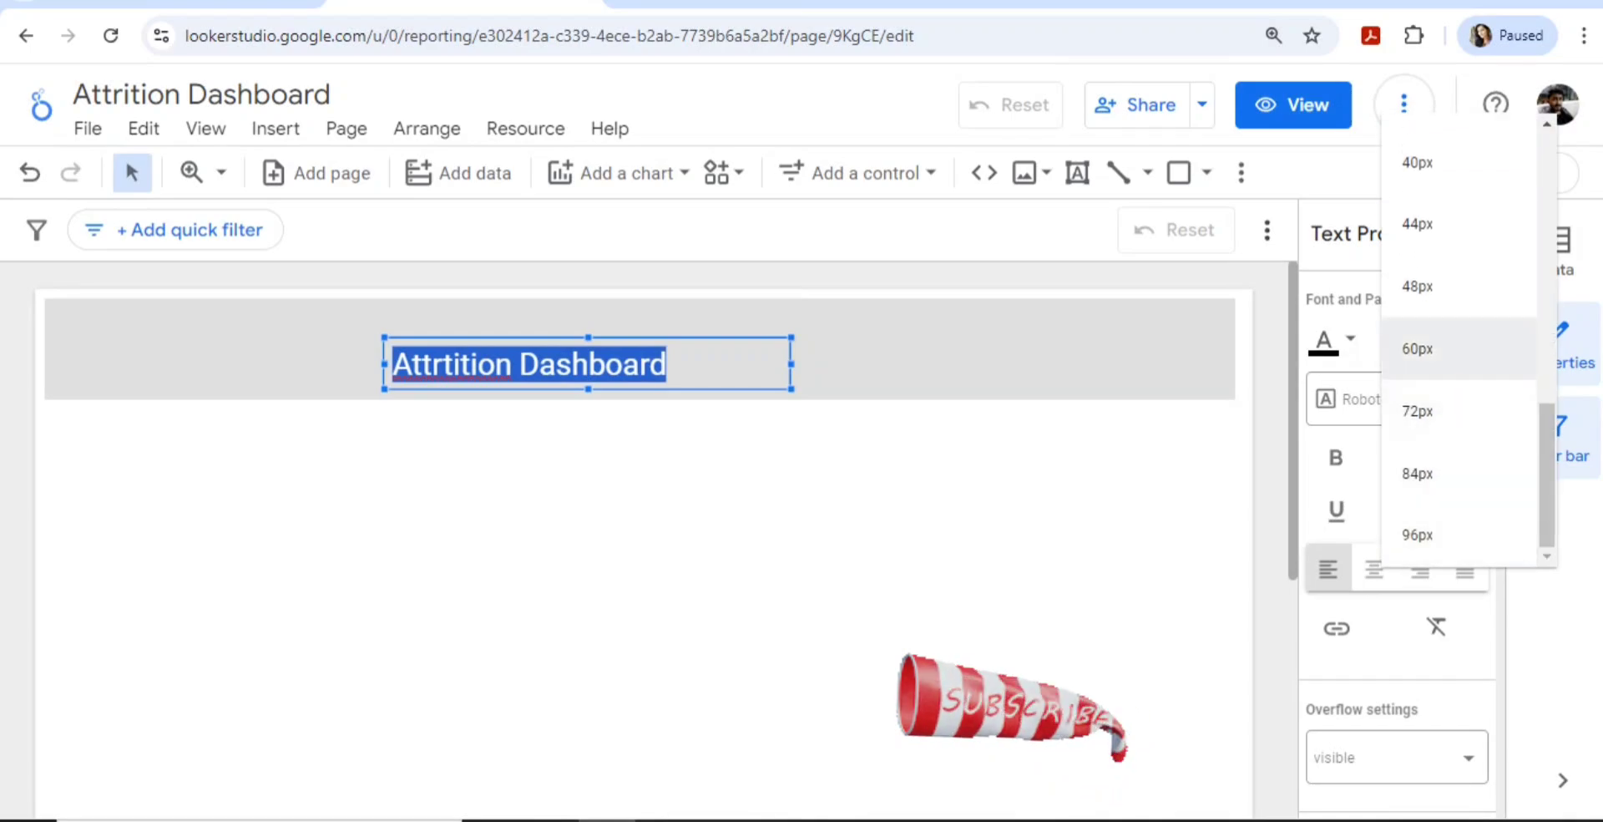
pyautogui.click(1445, 355)
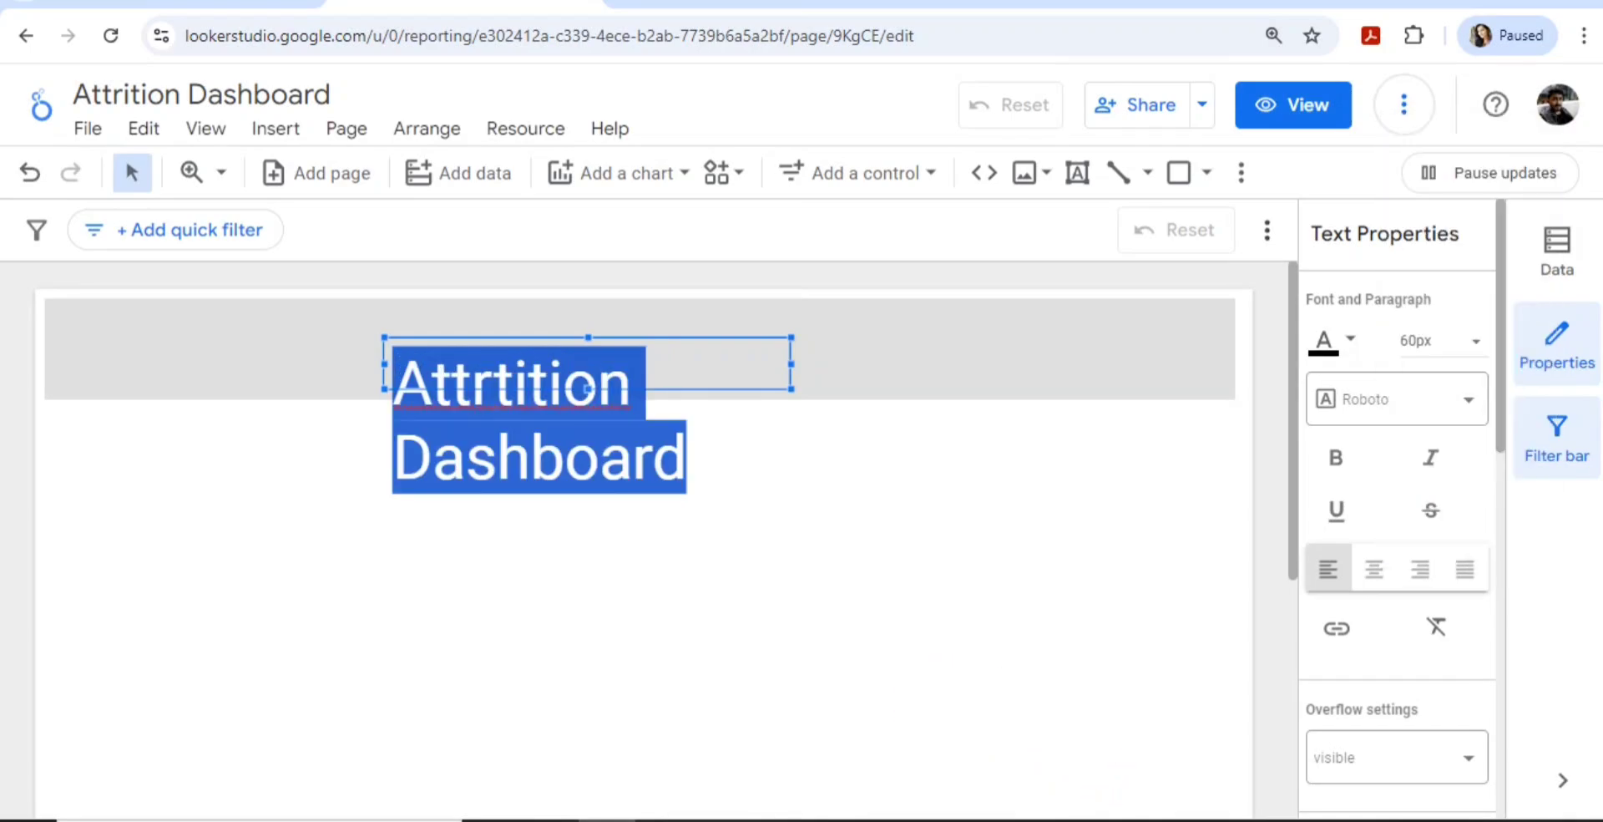
# Widen the left-aligned title text box so its text fits on one line, and move it up inside the header rectangle.
pyautogui.moveTo(791, 363); pyautogui.dragTo(1138, 363)
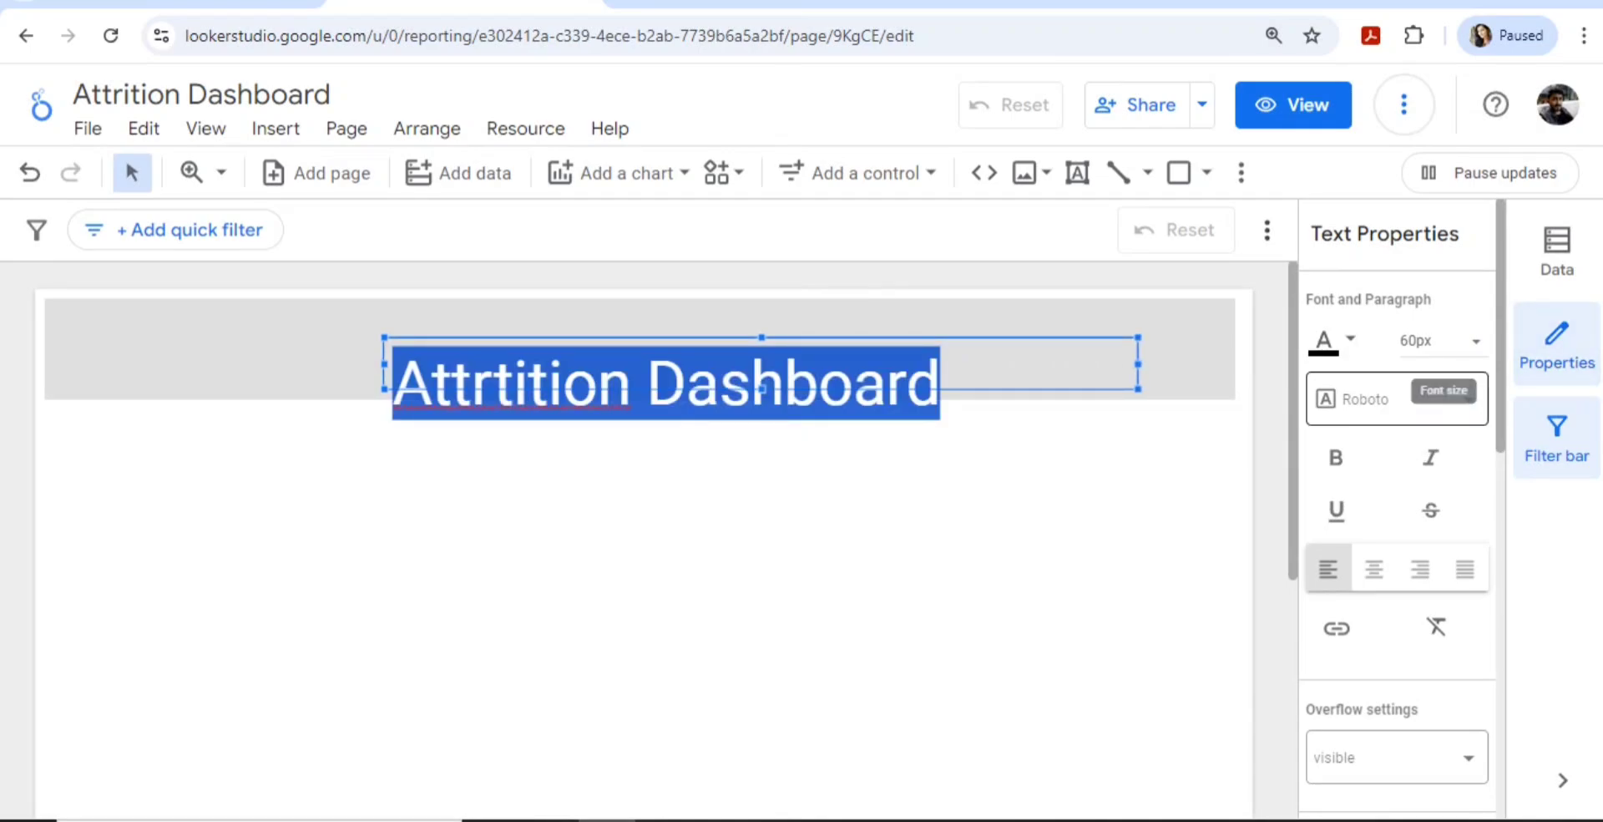
pyautogui.click(1373, 571)
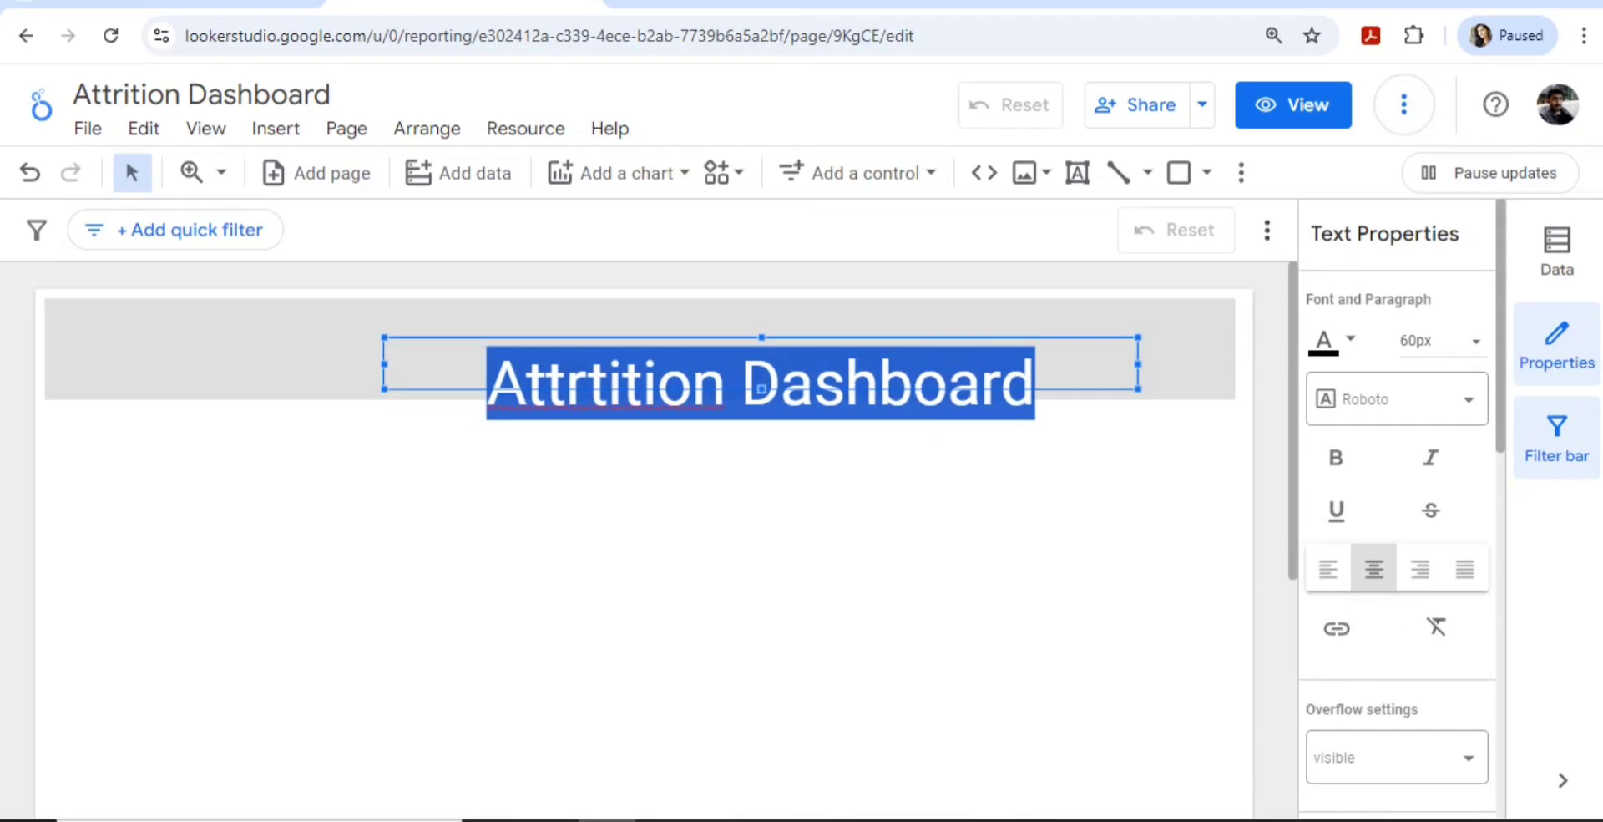
pyautogui.click(1328, 568)
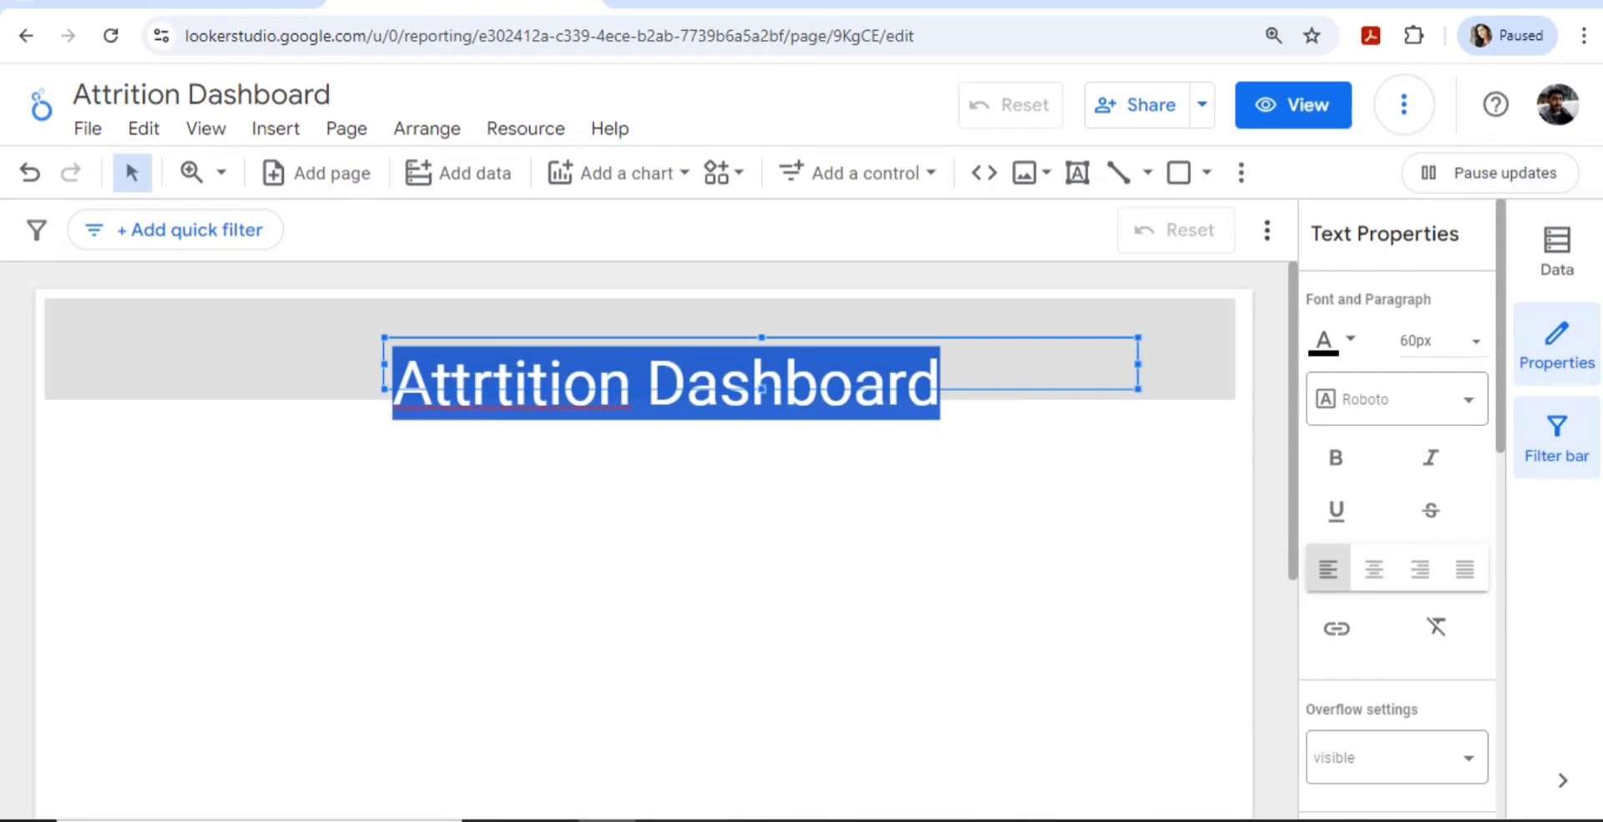
pyautogui.moveTo(960, 337)
pyautogui.mouseDown()
pyautogui.moveTo(965, 282)
pyautogui.moveTo(963, 322)
pyautogui.moveTo(961, 309)
pyautogui.mouseUp()
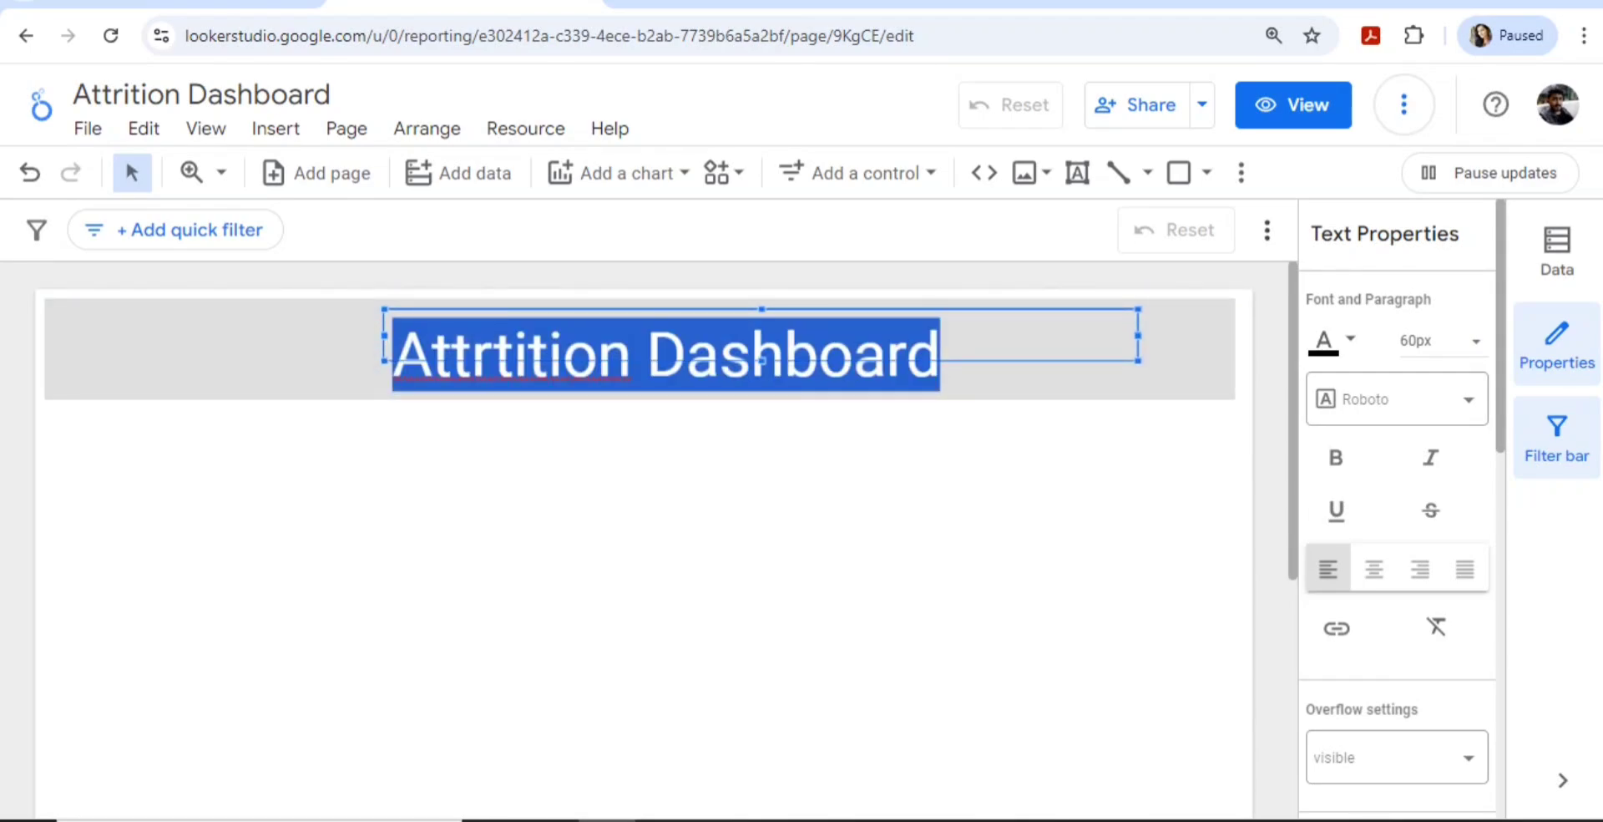
# Correct the misspelled header title to "Attrition Dashboard" and deselect the text box.
pyautogui.click(512, 355)
pyautogui.rightClick(517, 355)
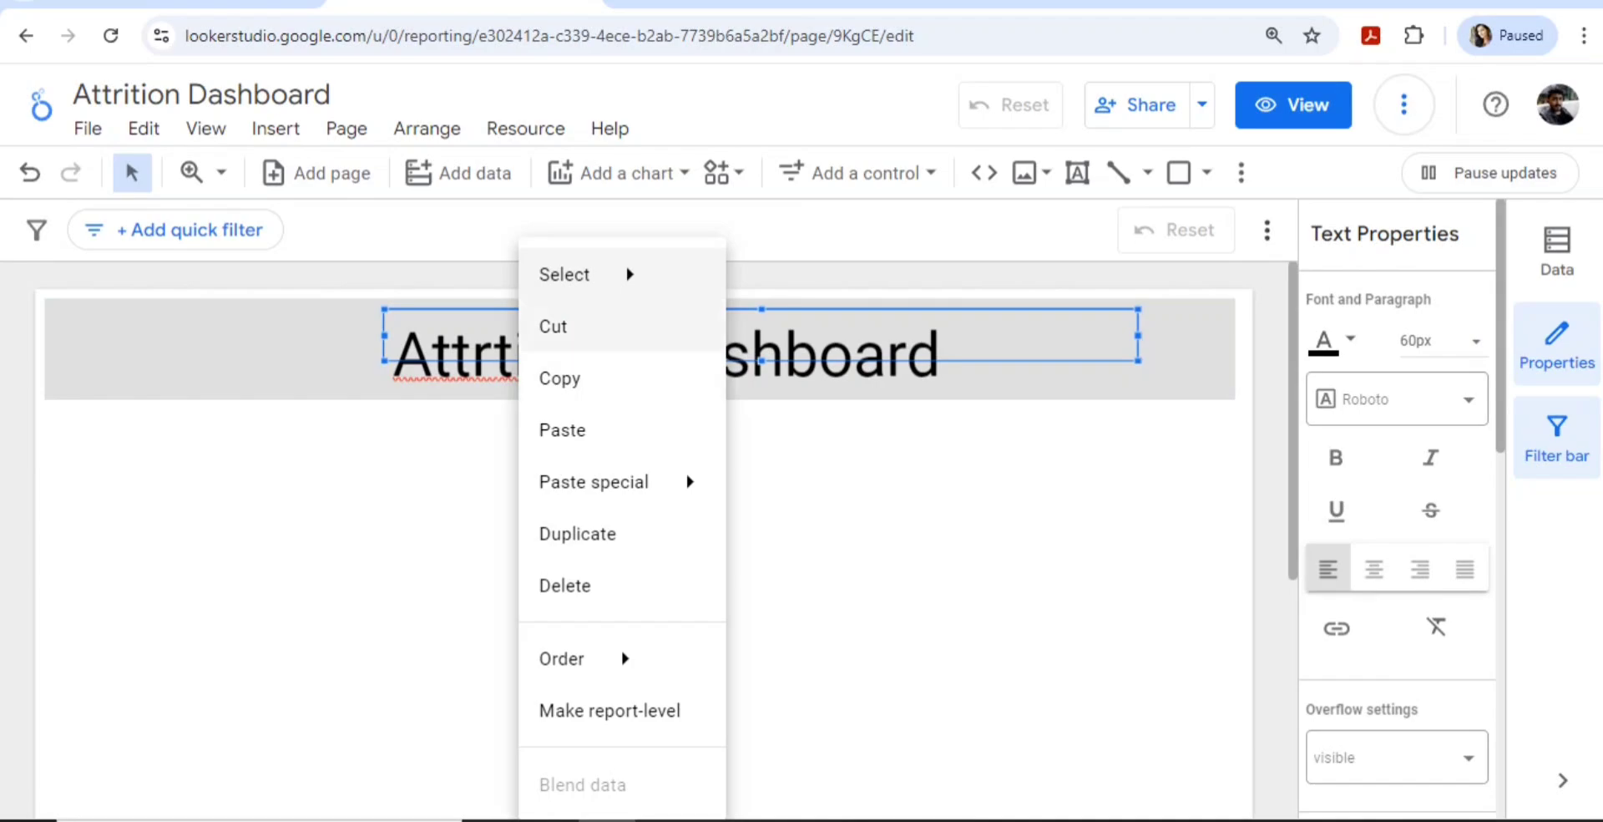
pyautogui.click(497, 355)
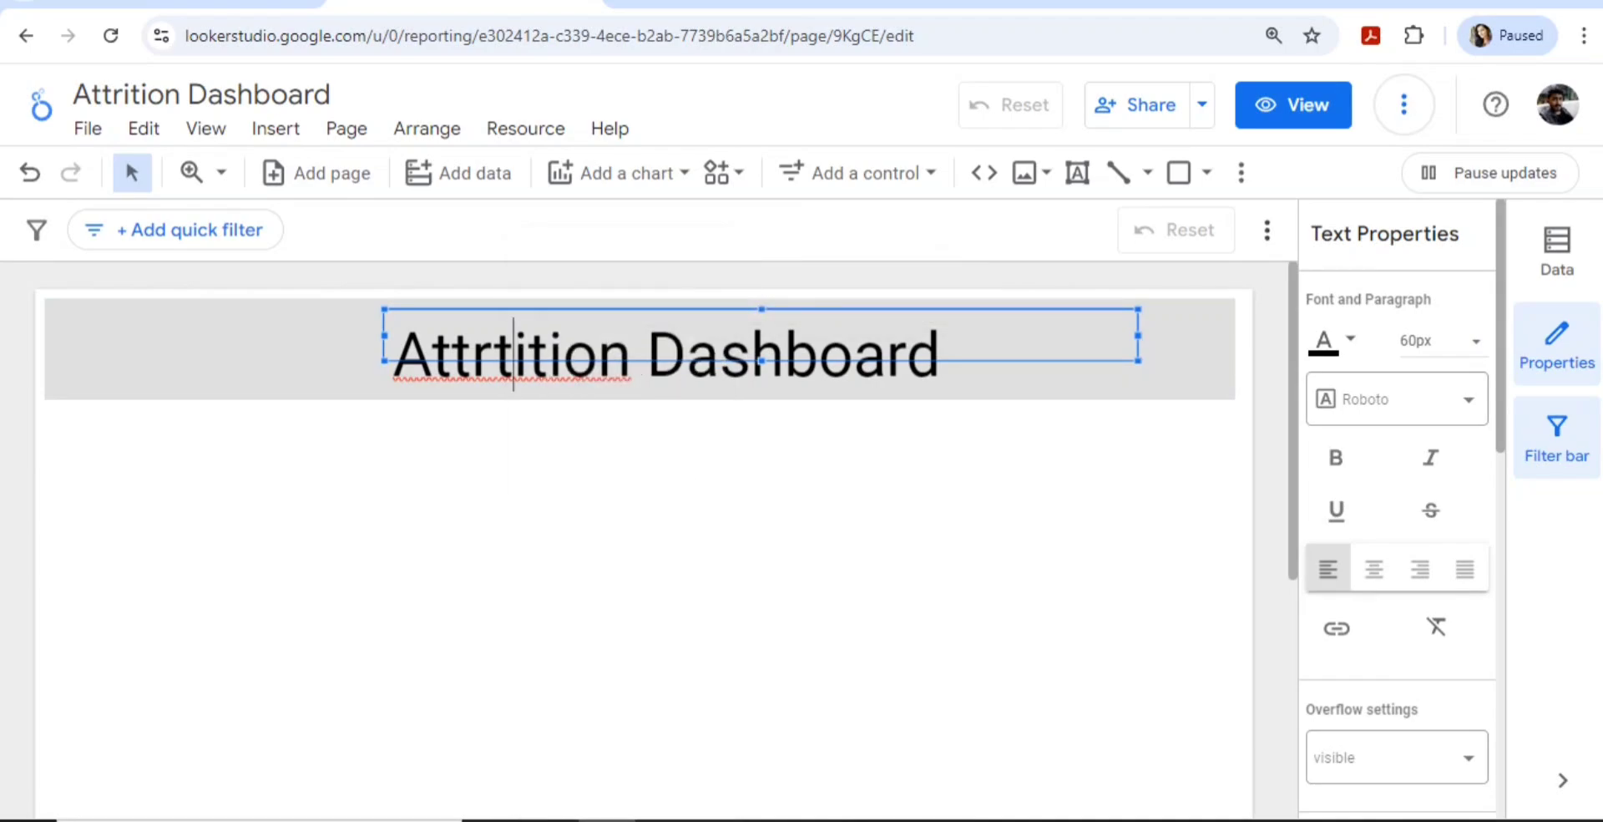
pyautogui.press('BackSpace')
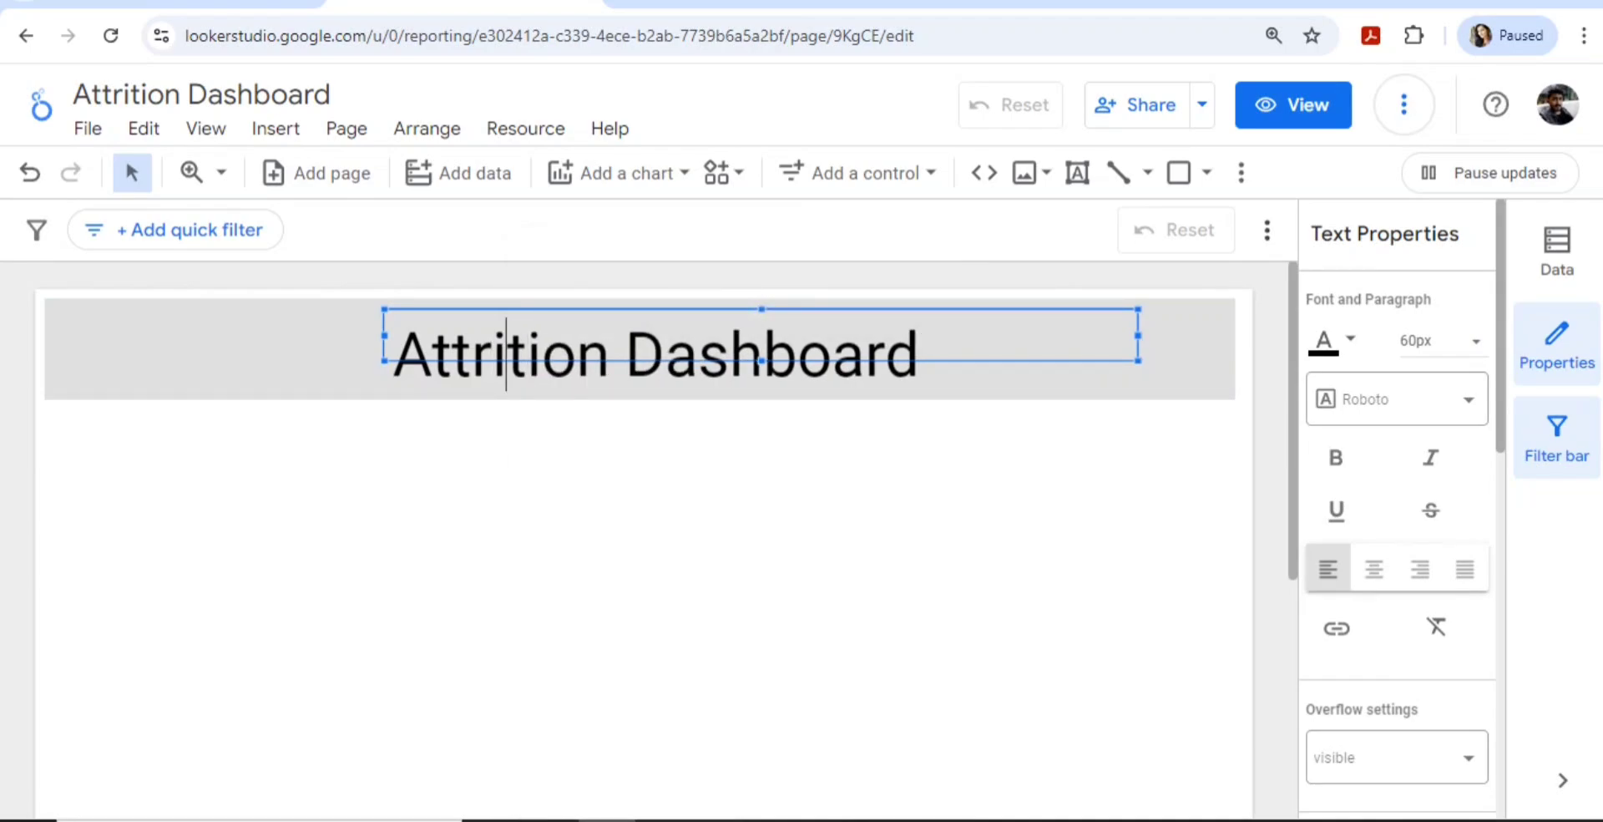
pyautogui.click(643, 534)
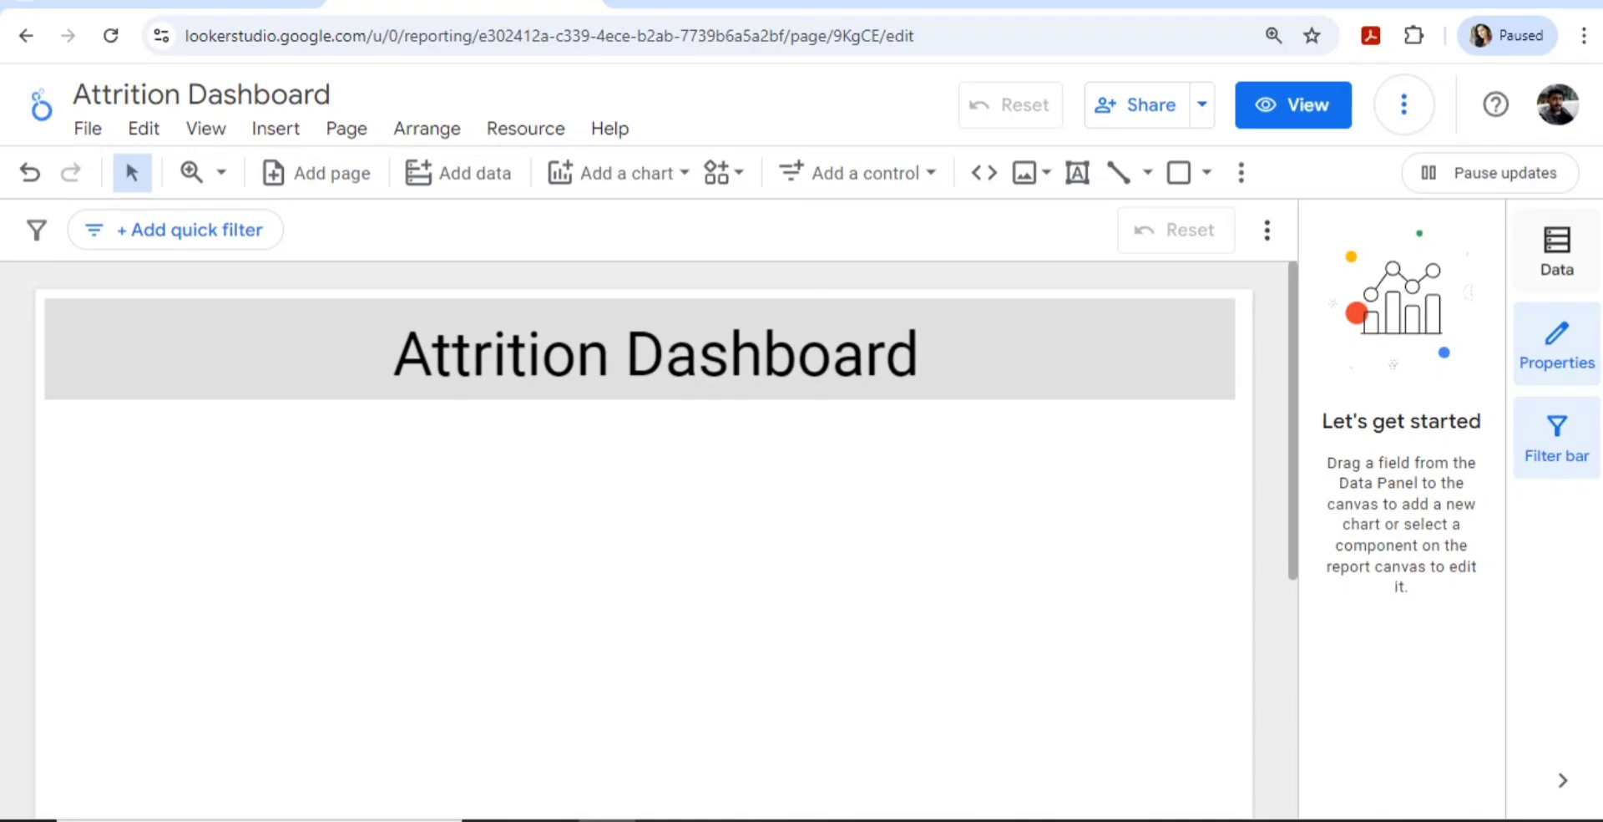
# Show the data source's field list and place a scorecard chart just below the left end of the header rectangle.
pyautogui.click(1557, 251)
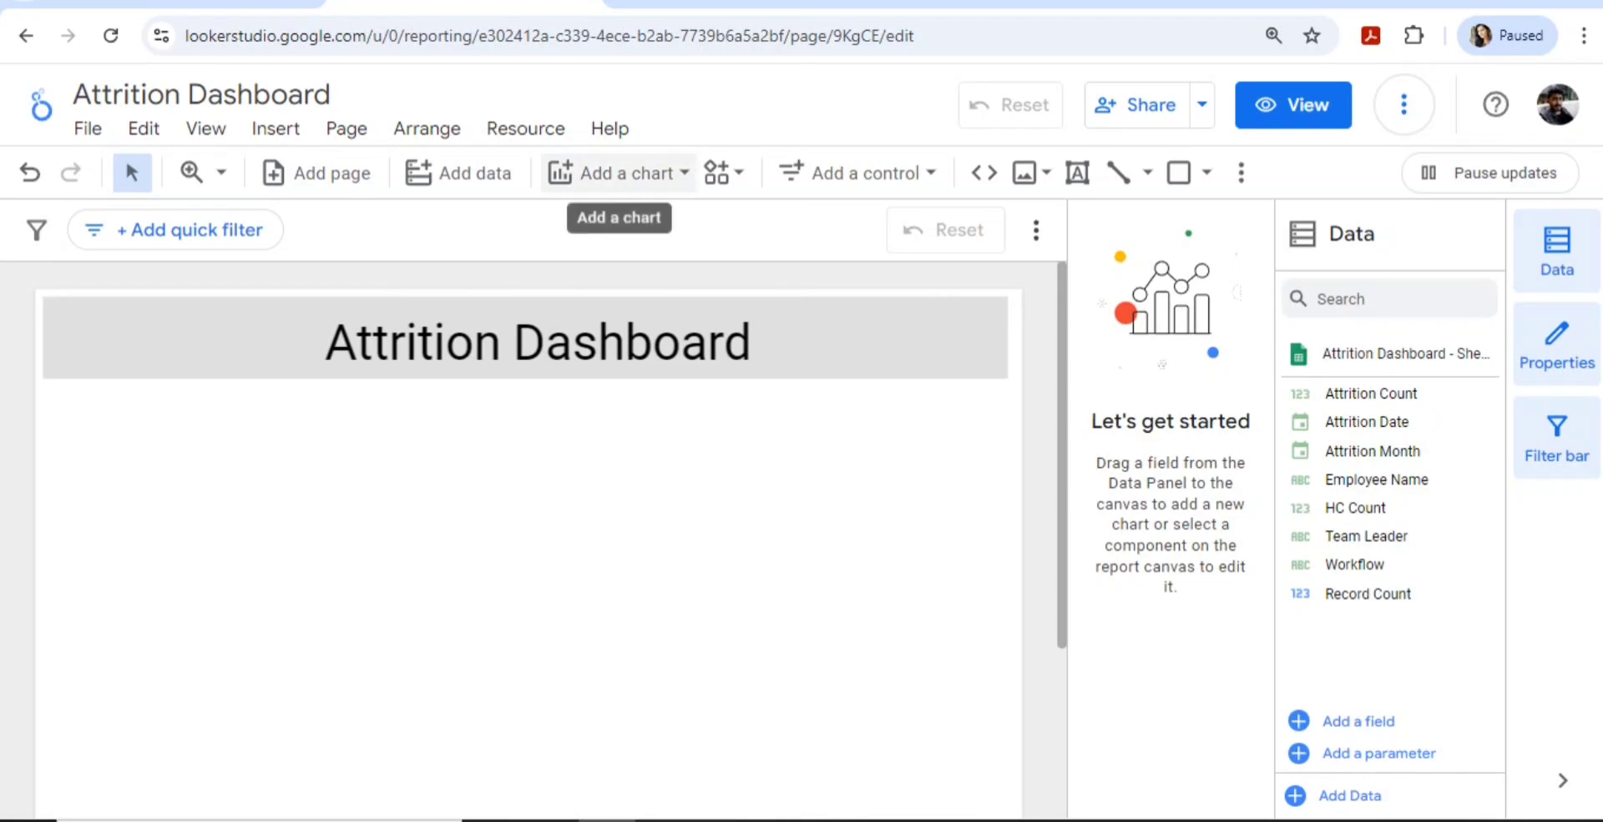
pyautogui.click(618, 173)
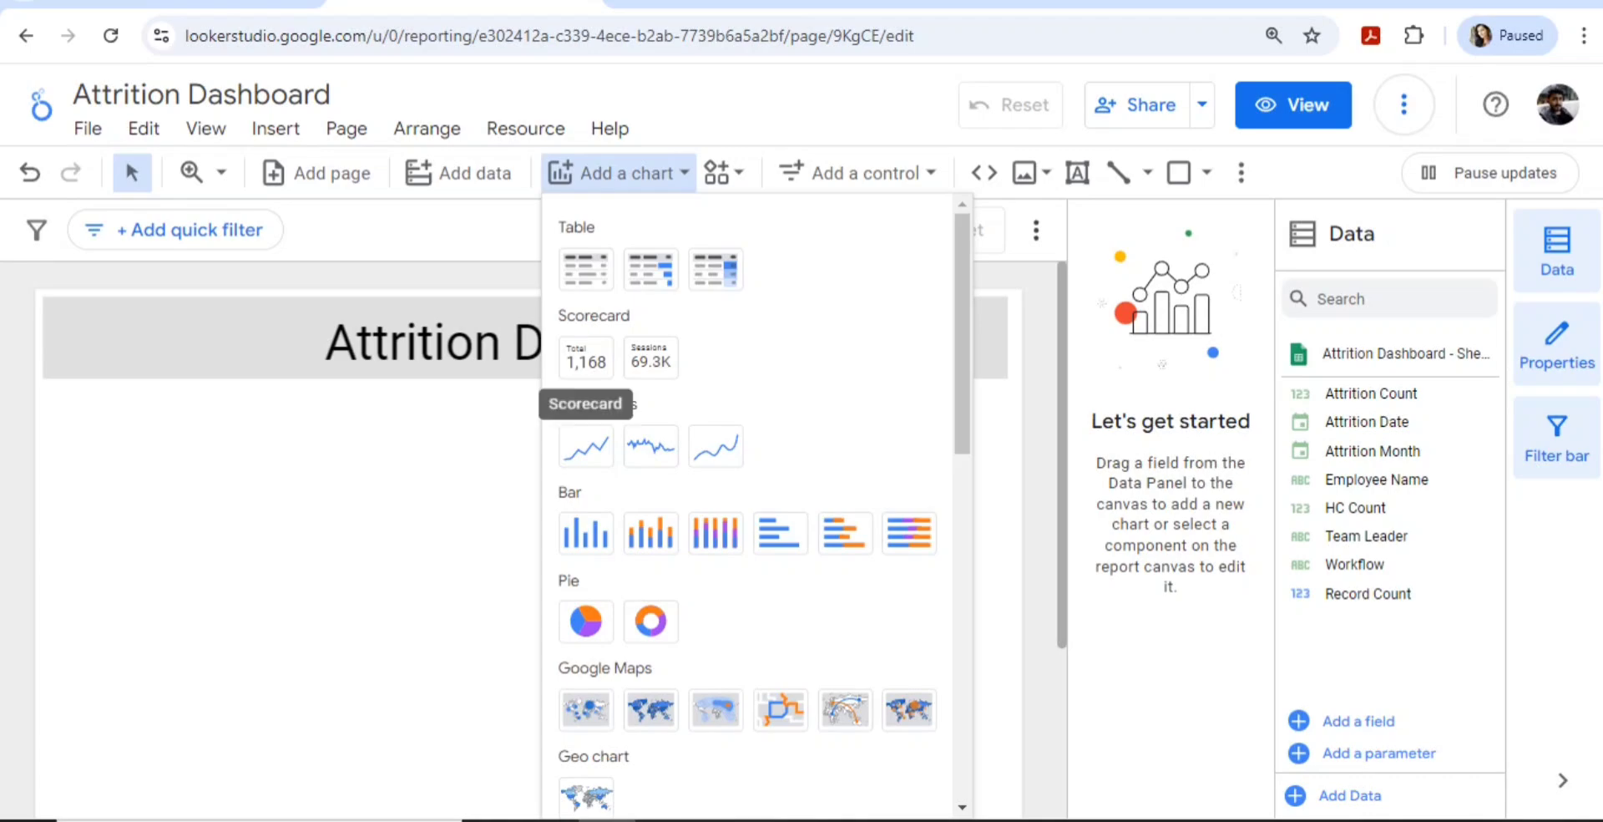
pyautogui.click(586, 357)
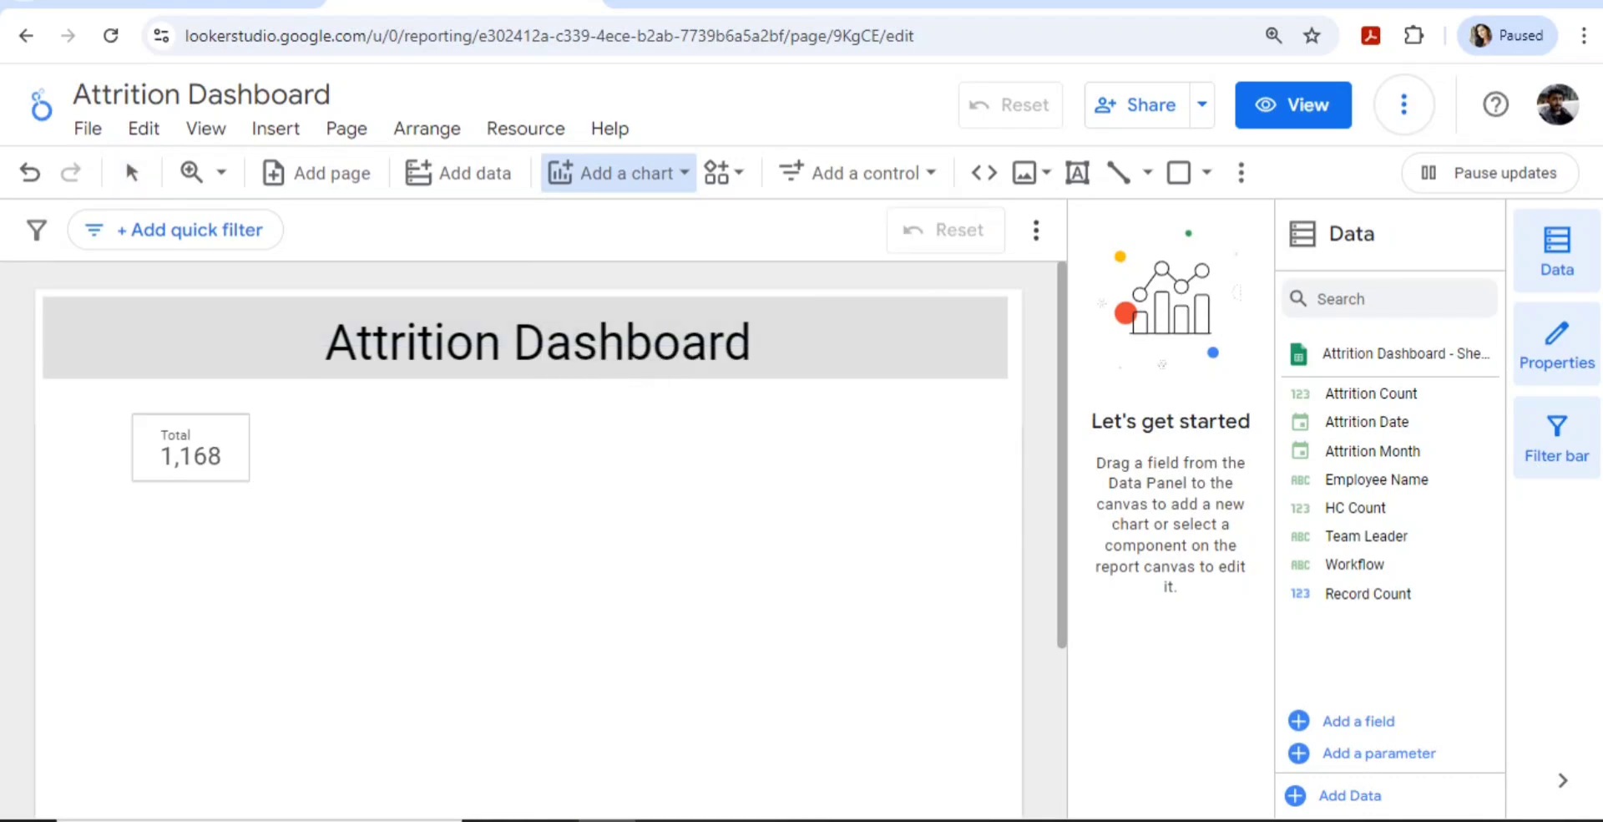
pyautogui.click(118, 429)
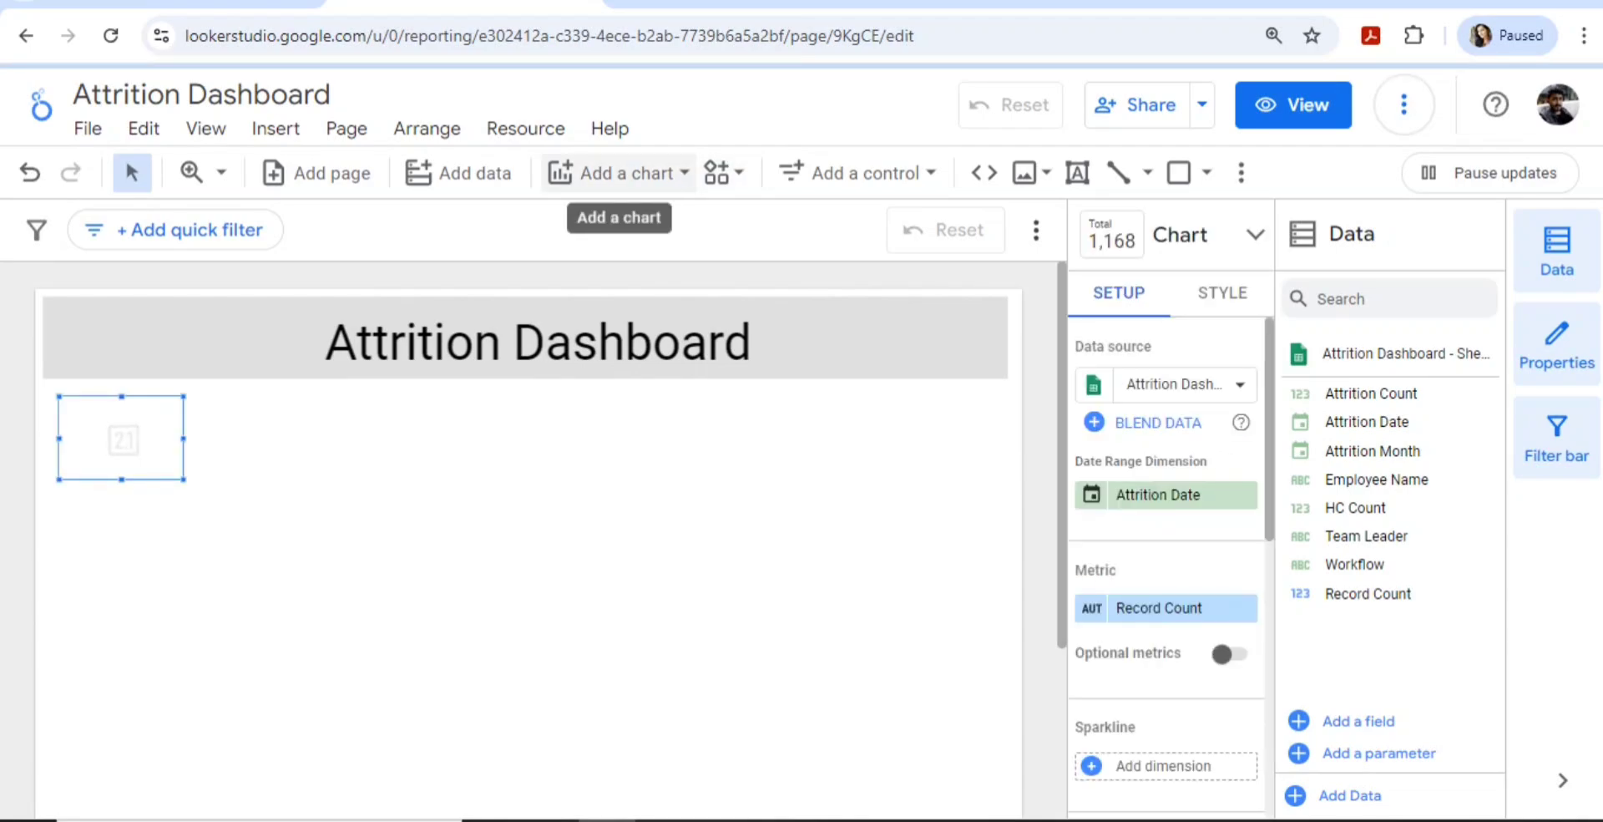
pyautogui.click(618, 173)
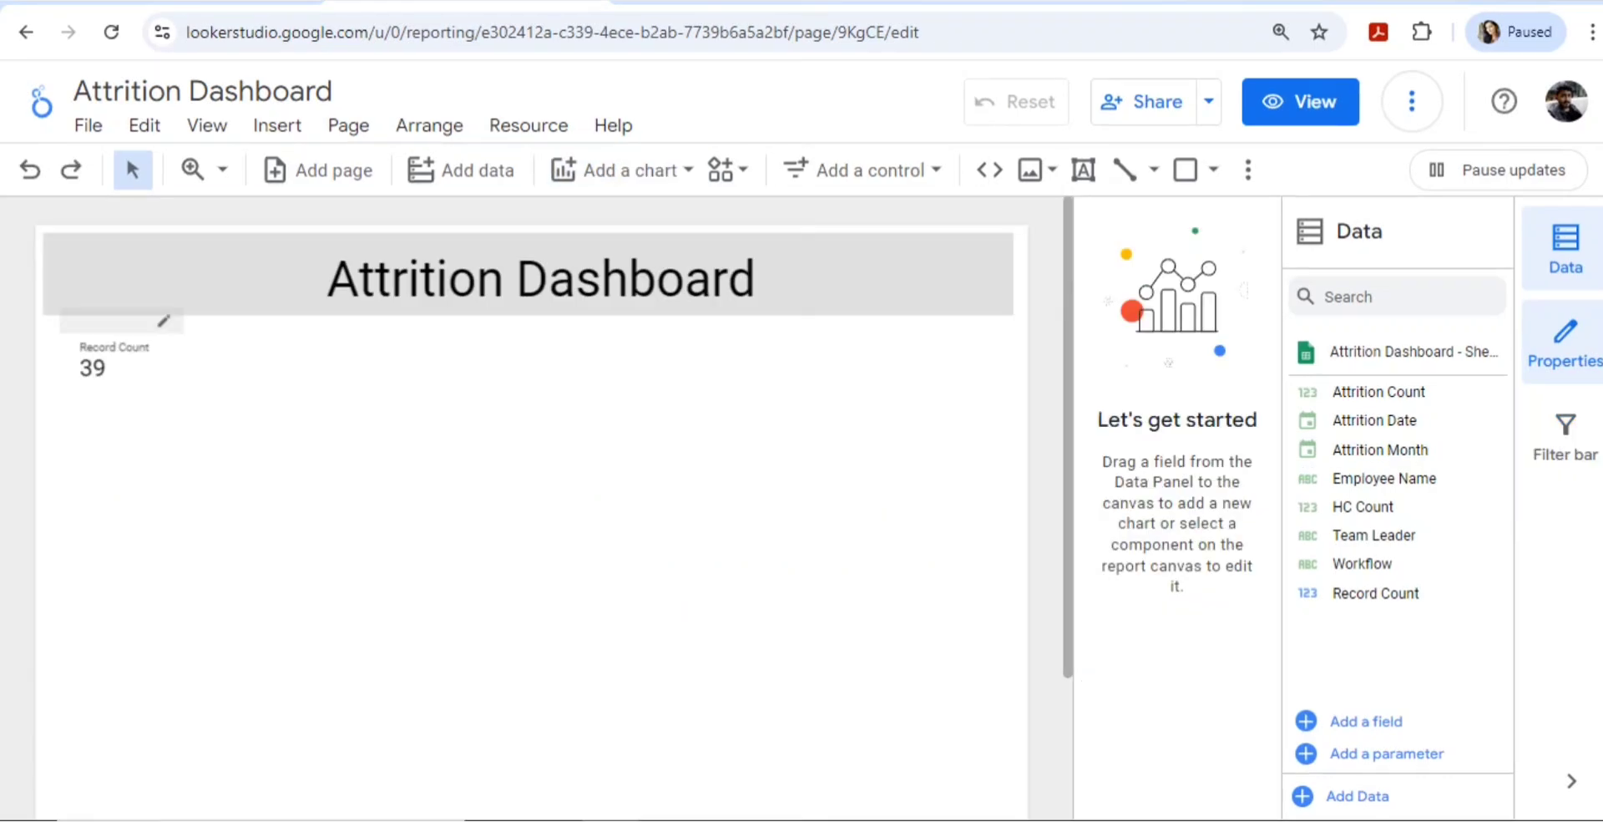
# Change the scorecard's metric from Record Count to Attrition Count, keeping the sum aggregation.
pyautogui.click(122, 375)
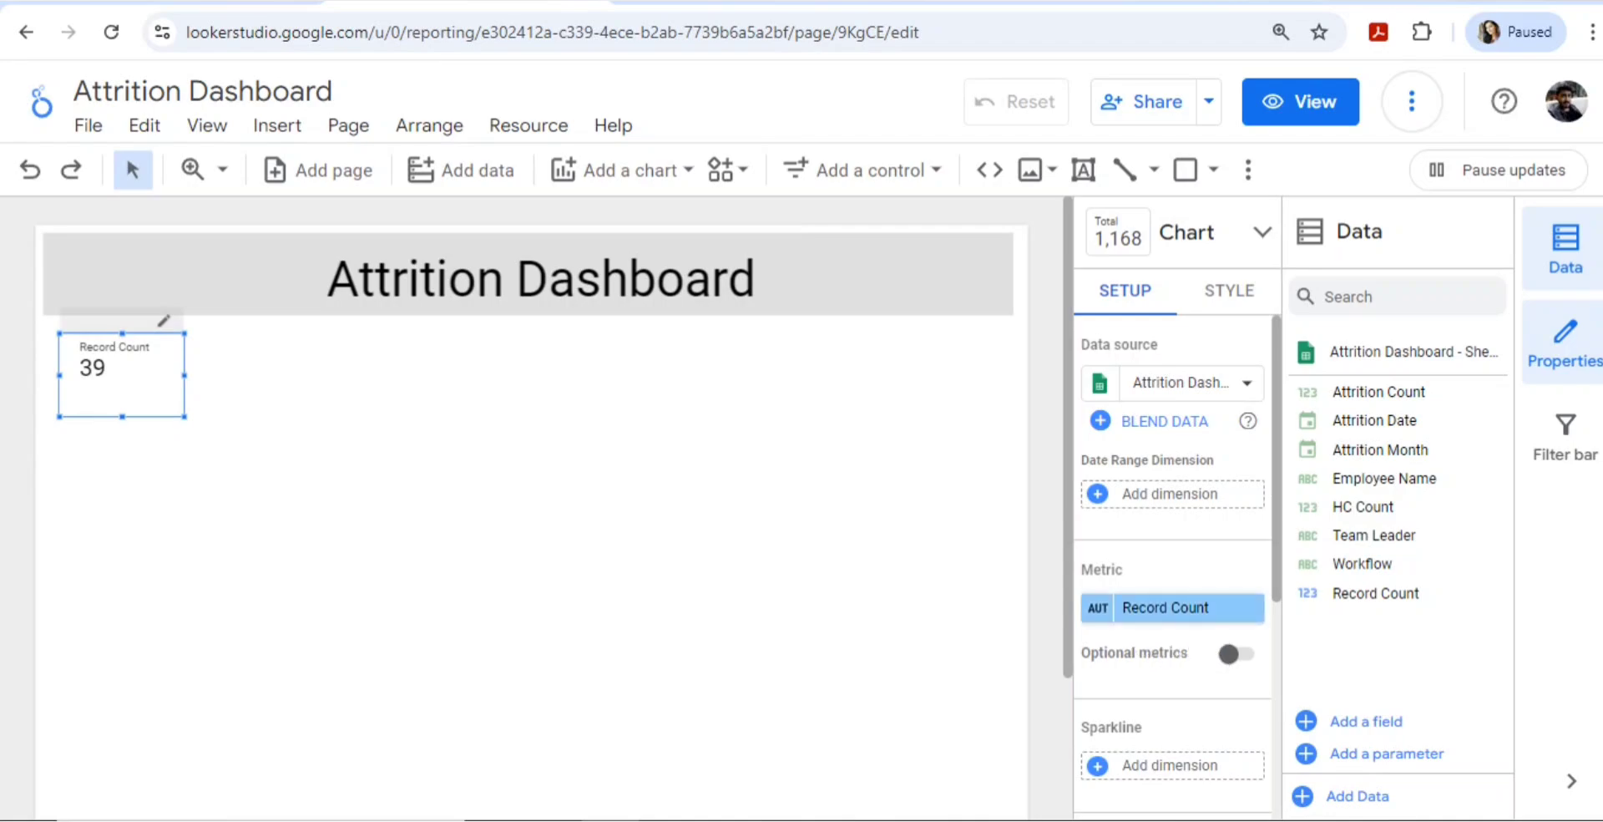
pyautogui.click(1169, 607)
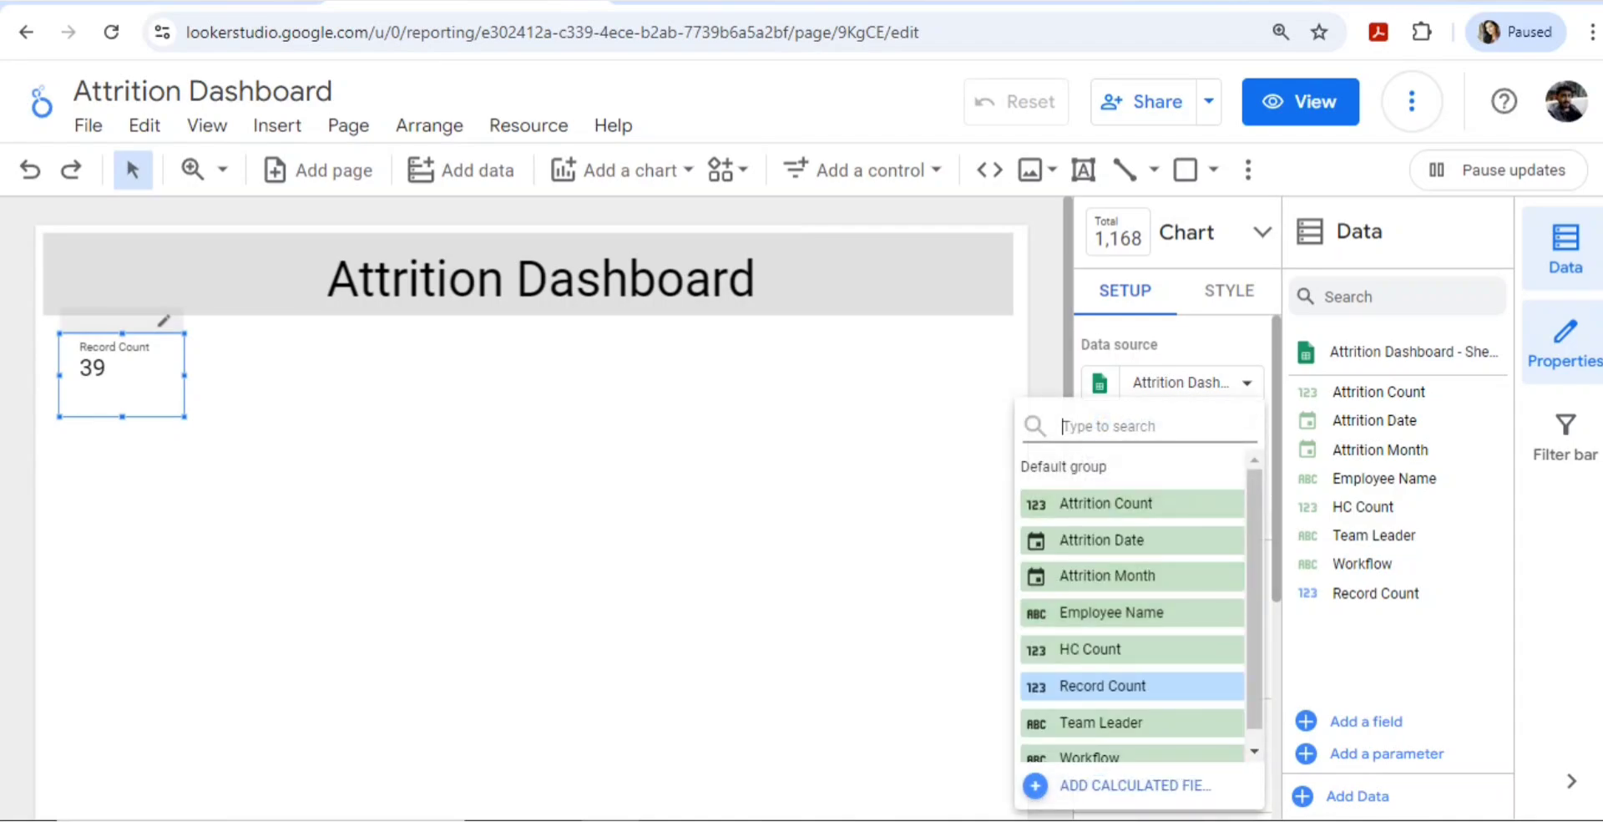
pyautogui.click(1106, 502)
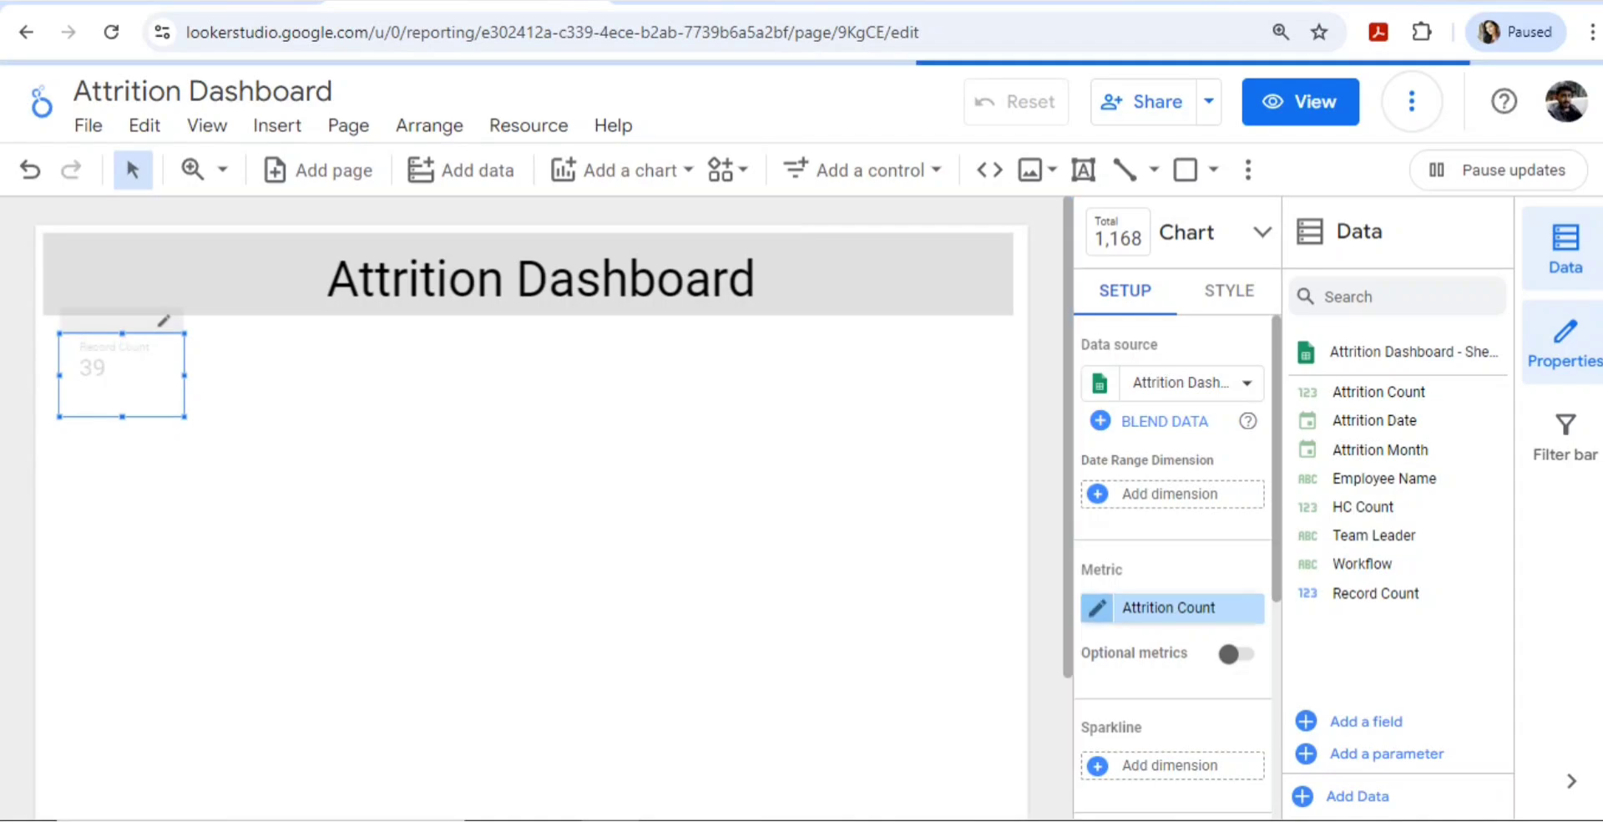
pyautogui.click(1098, 608)
pyautogui.press('Escape')
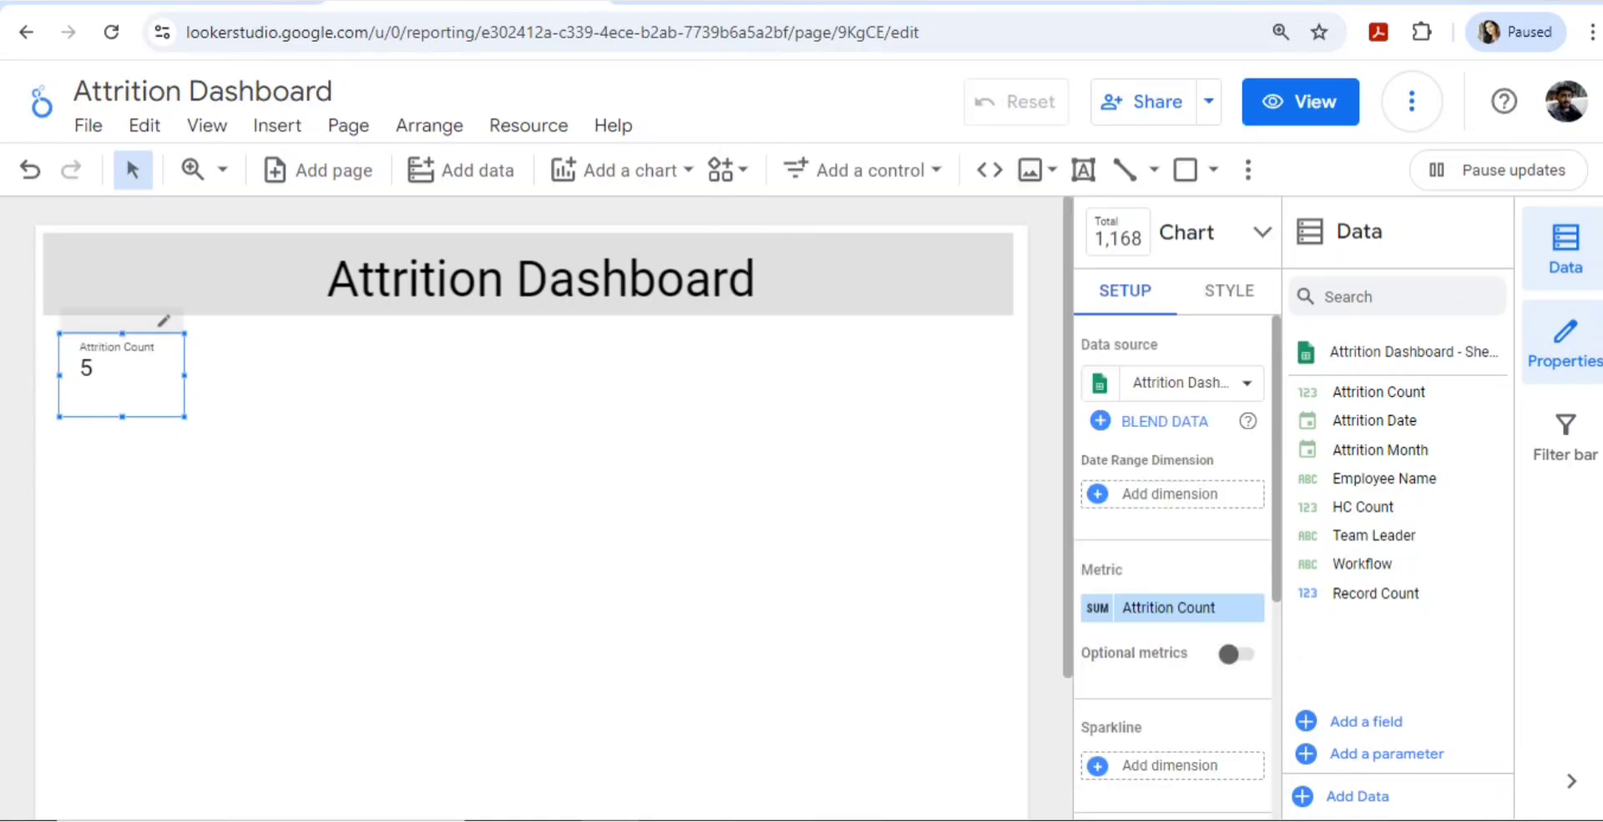
# Switch to the Attrition Dashboard Google Sheet to check the employee attrition rows, and return to the Looker Studio report.
pyautogui.hotkey('ctrl', 'shift', 'Tab')
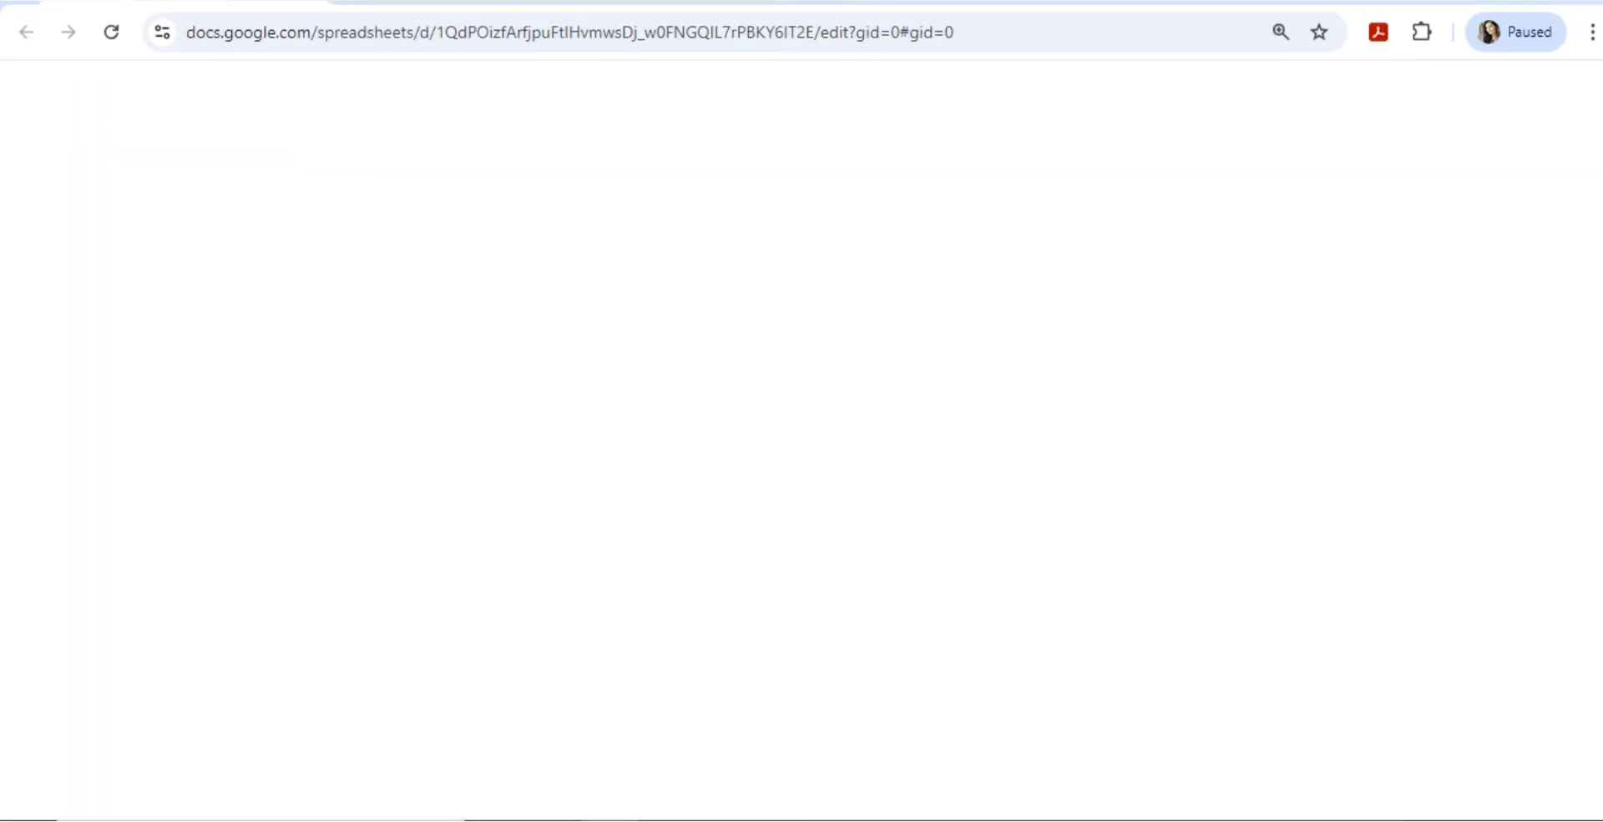
pyautogui.scroll(-8, 802, 516)
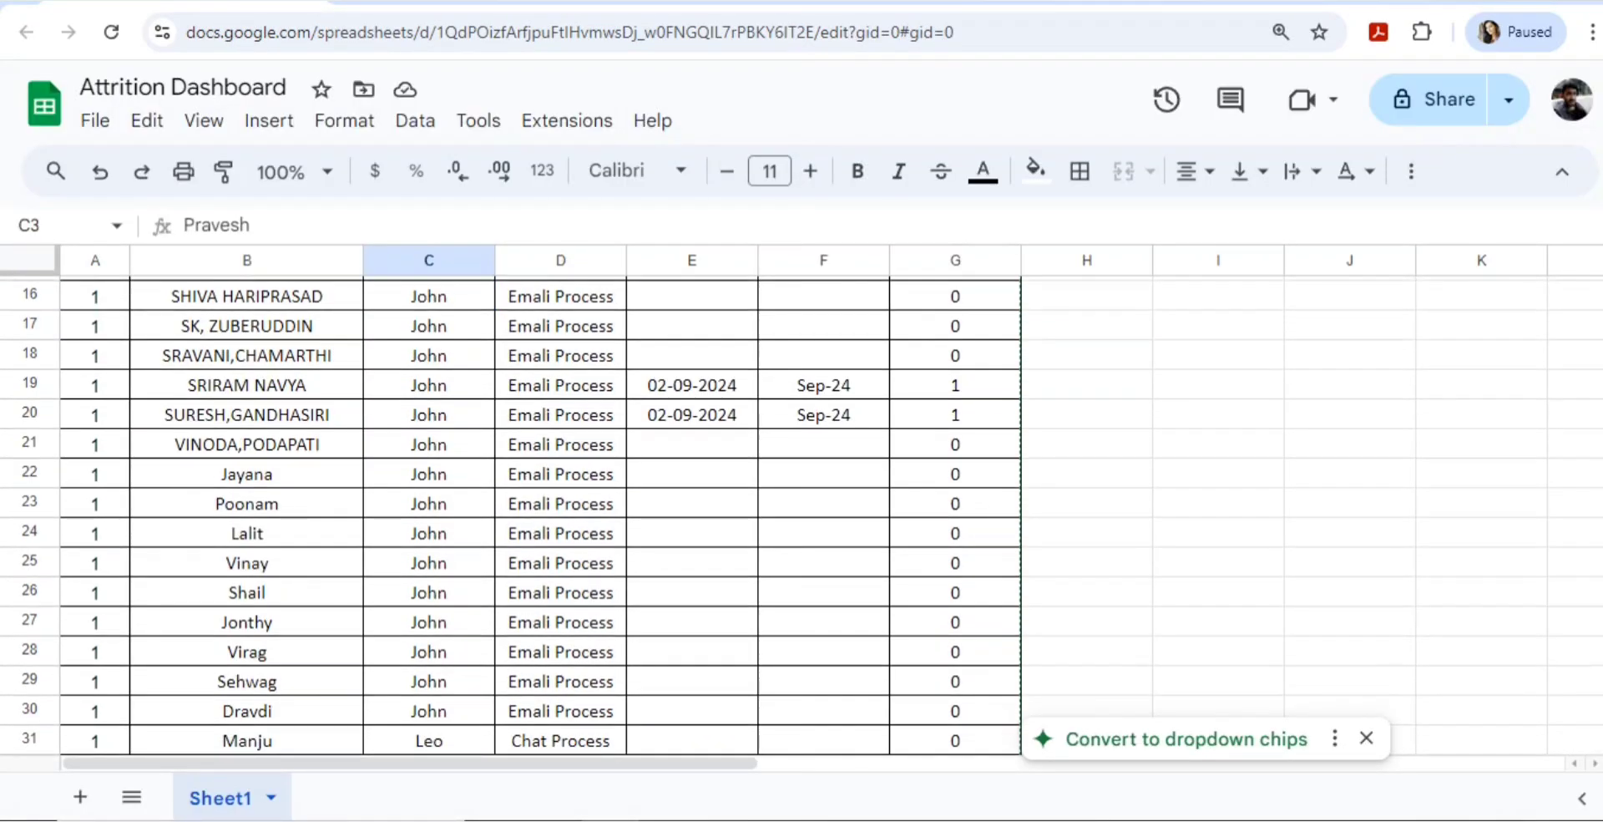
pyautogui.scroll(8, 802, 516)
pyautogui.hotkey('ctrl', 'Tab')
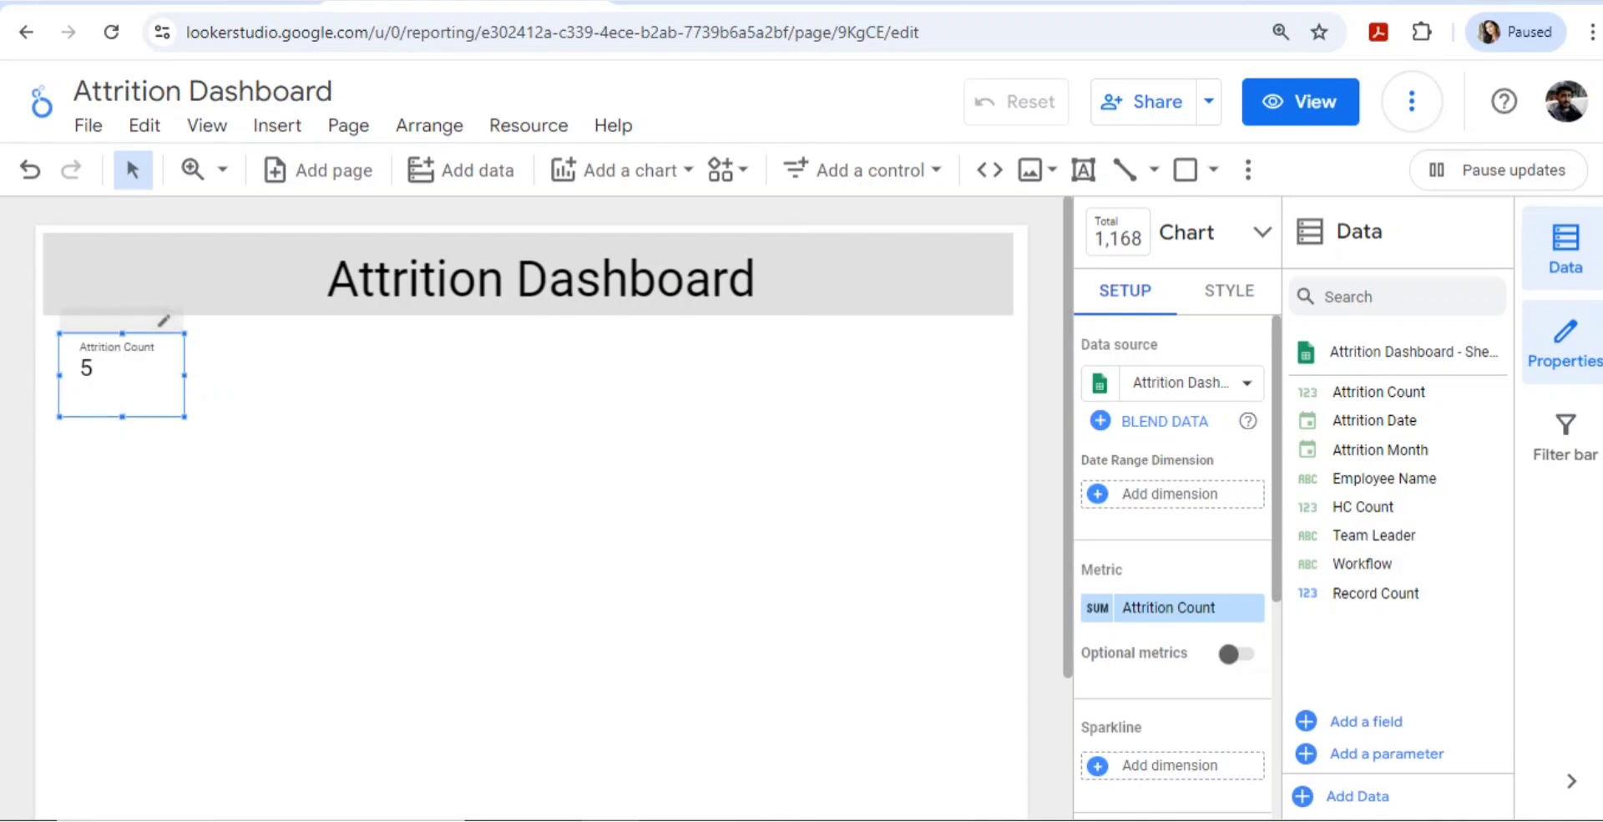
# Enable the Attrition Count scorecard's chart title, set its font color to amber, and reopen the scorecard's style settings.
pyautogui.click(1229, 291)
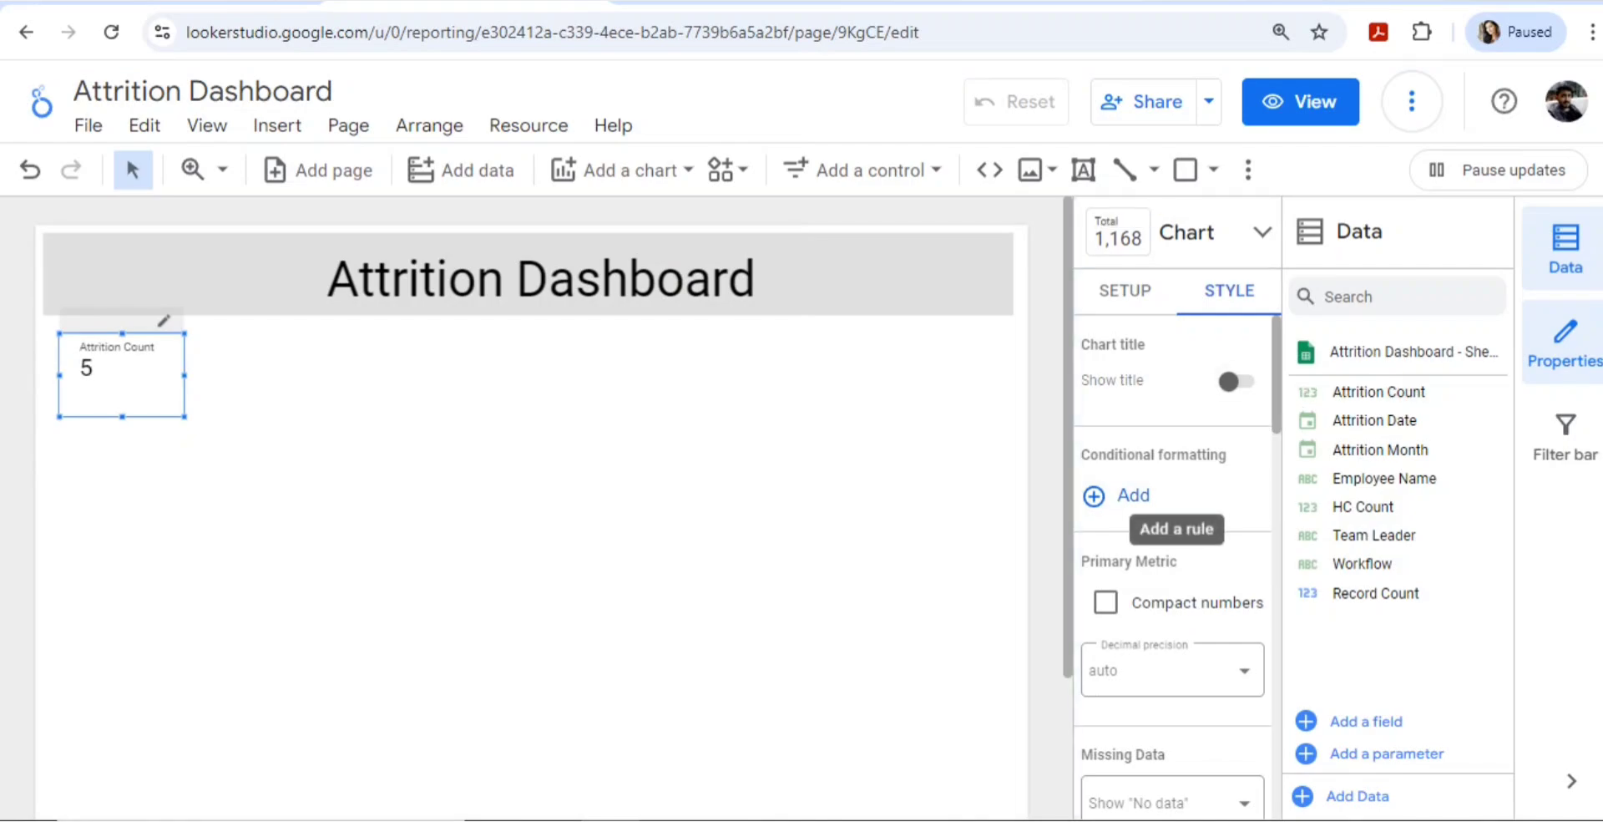
pyautogui.click(1234, 382)
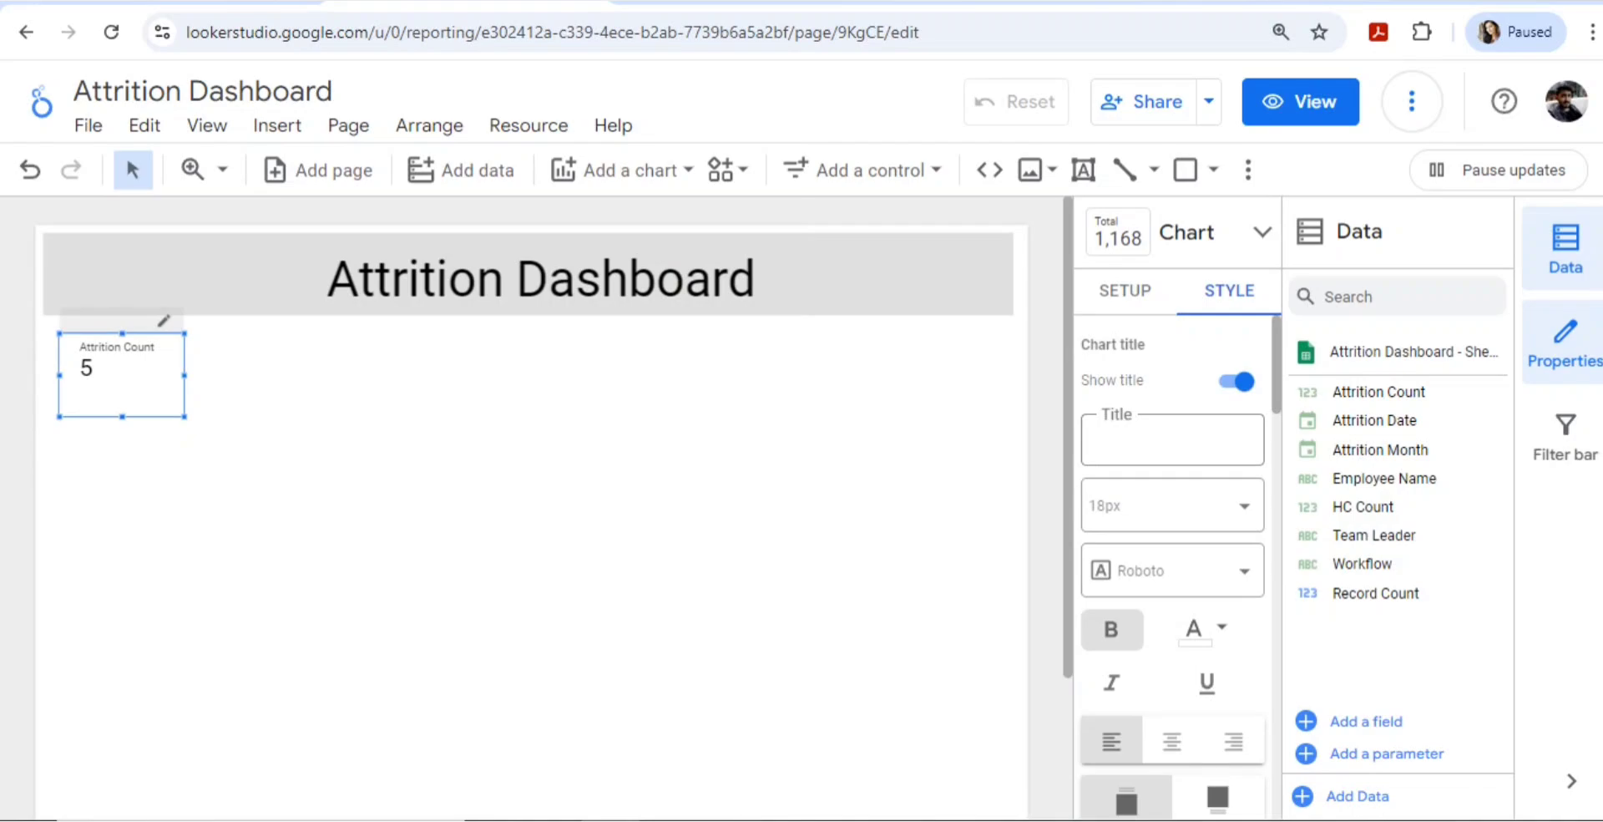
pyautogui.click(1196, 628)
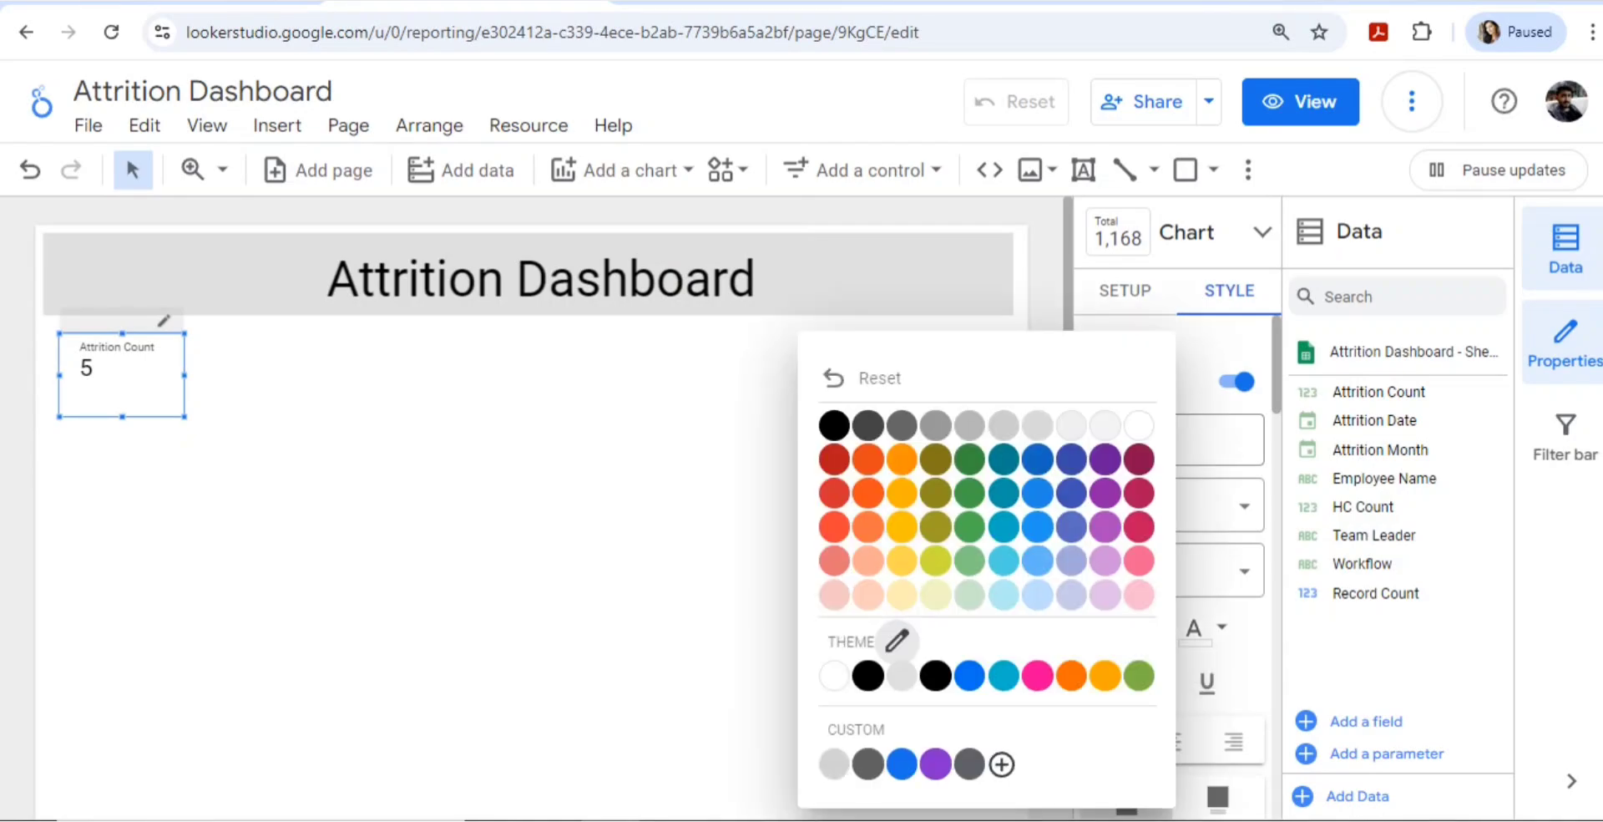
pyautogui.click(902, 527)
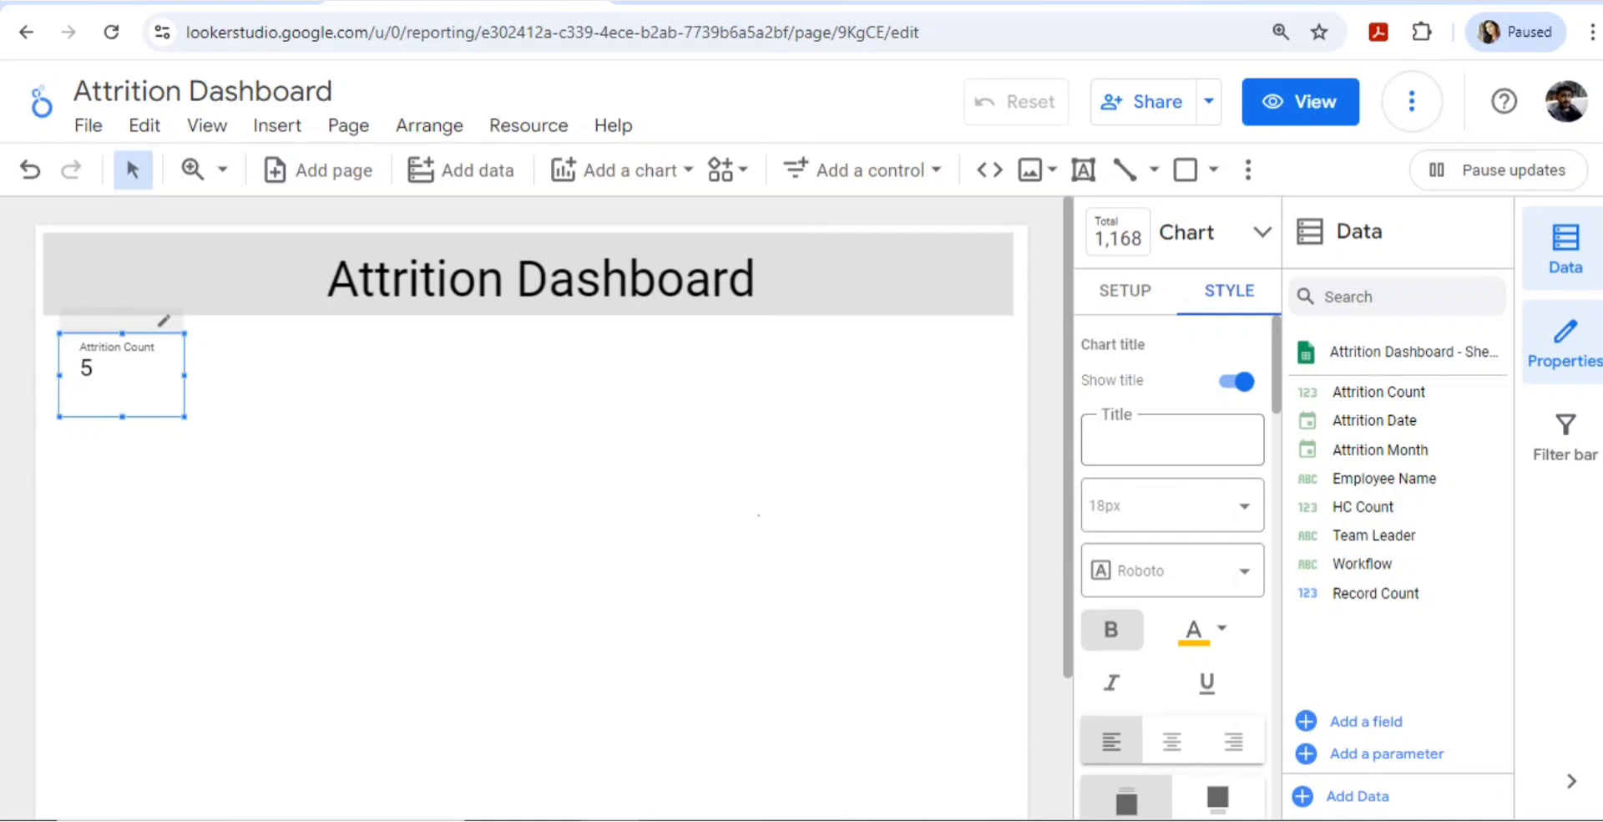
pyautogui.click(758, 515)
pyautogui.click(122, 376)
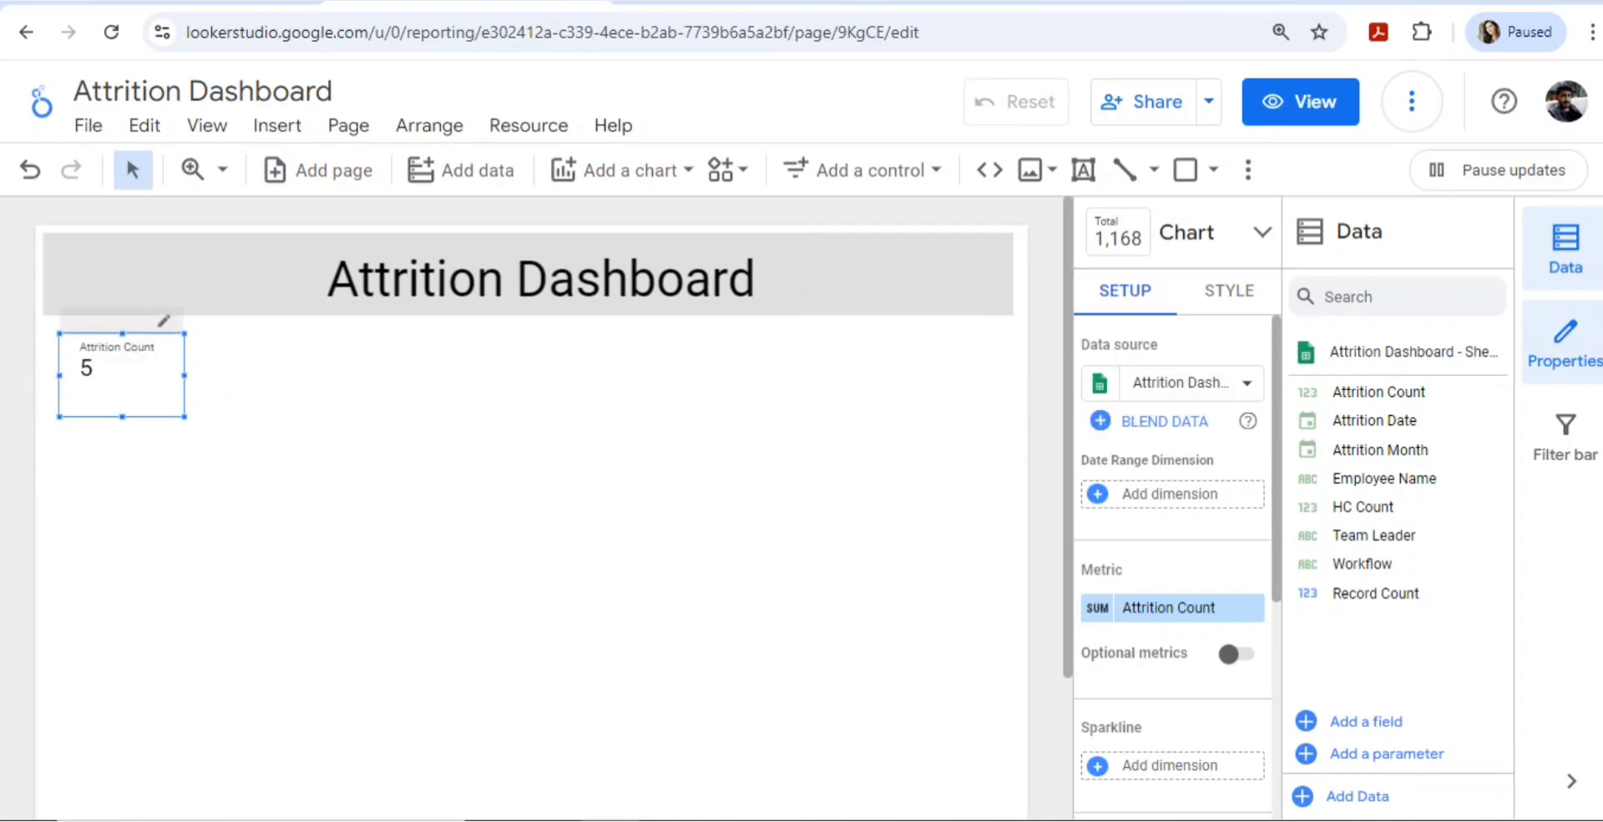
pyautogui.click(1229, 291)
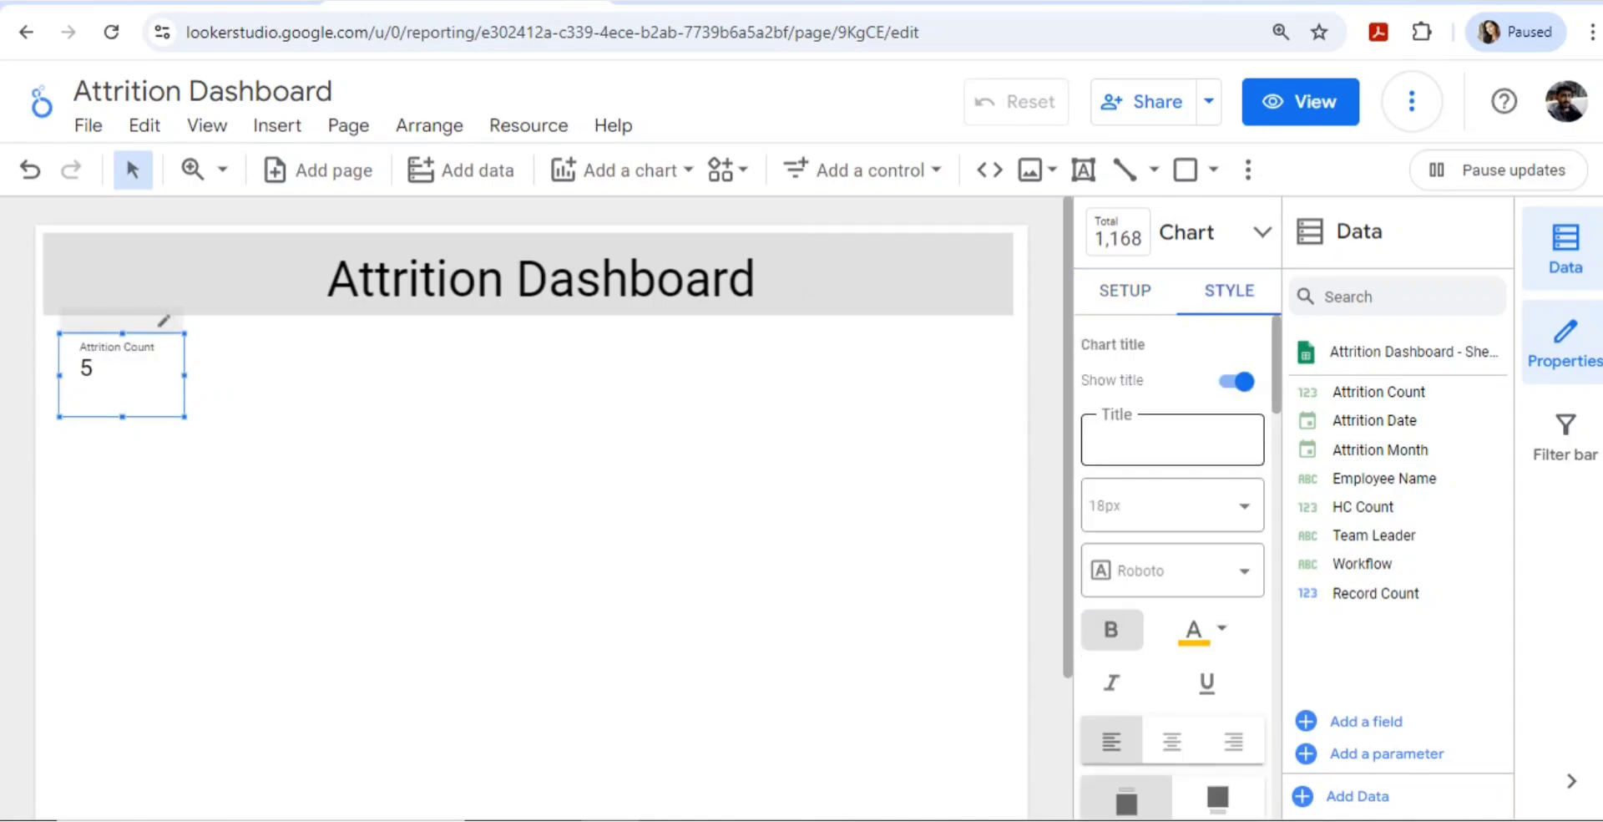
# Hide the Attrition Count scorecard's chart title and set its background color to light peach.
pyautogui.click(1235, 382)
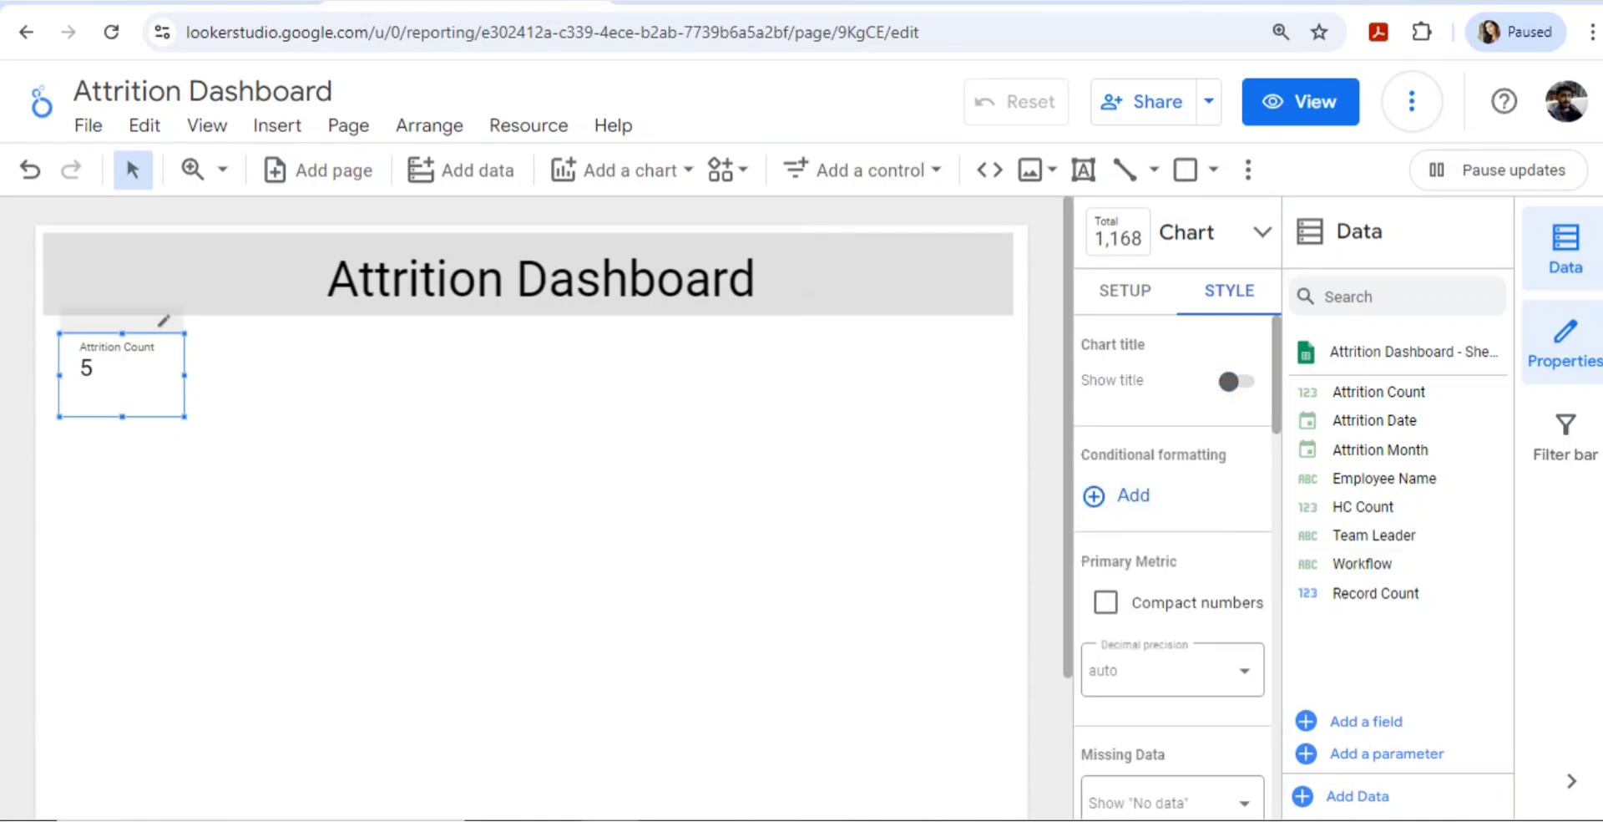
pyautogui.scroll(-5, 1174, 501)
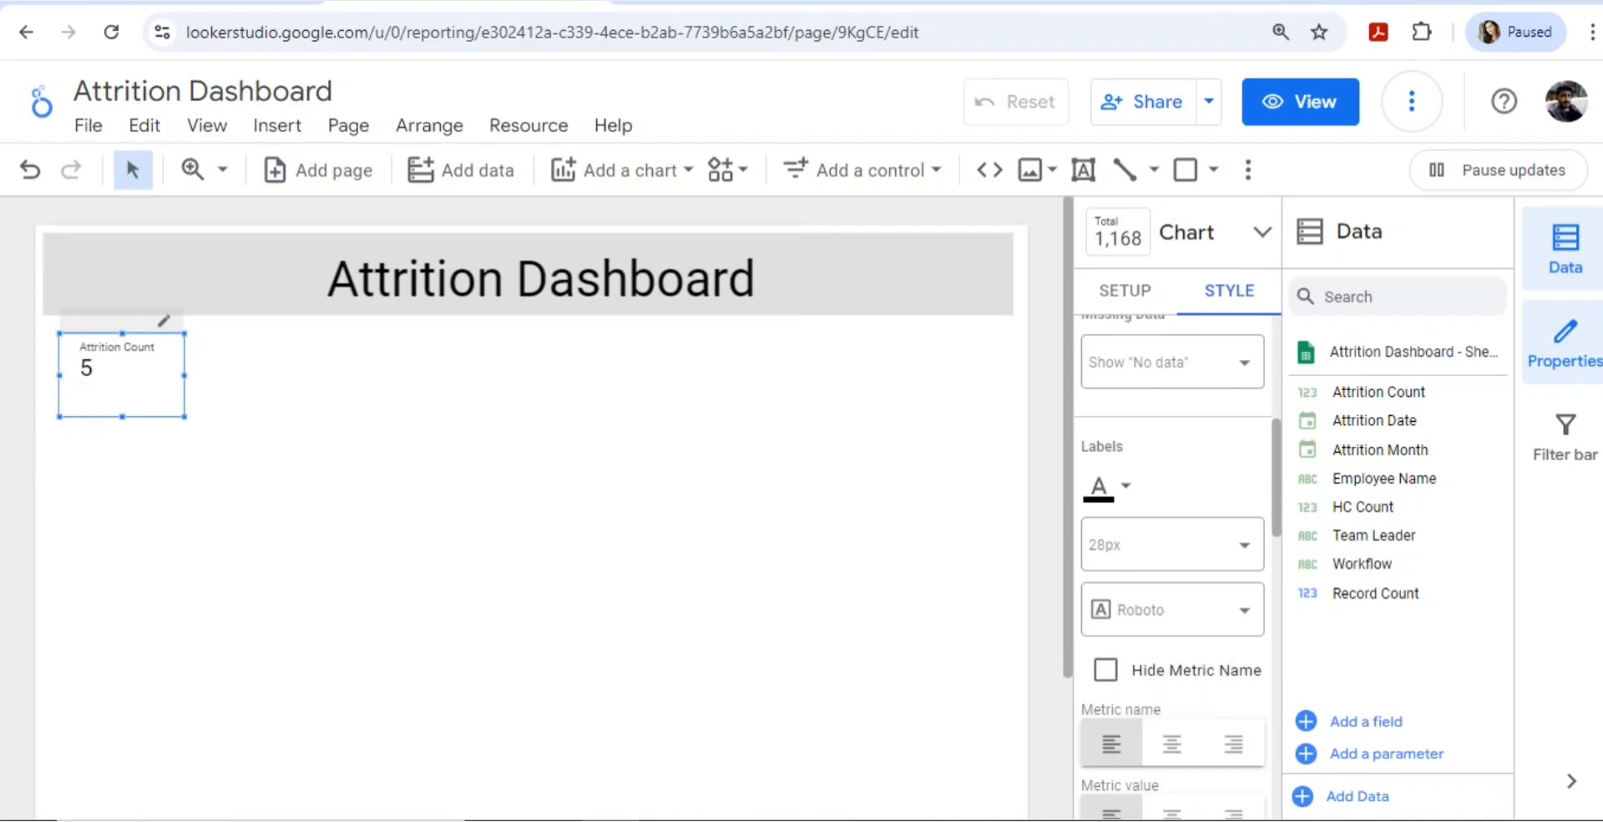
pyautogui.scroll(-5, 1173, 543)
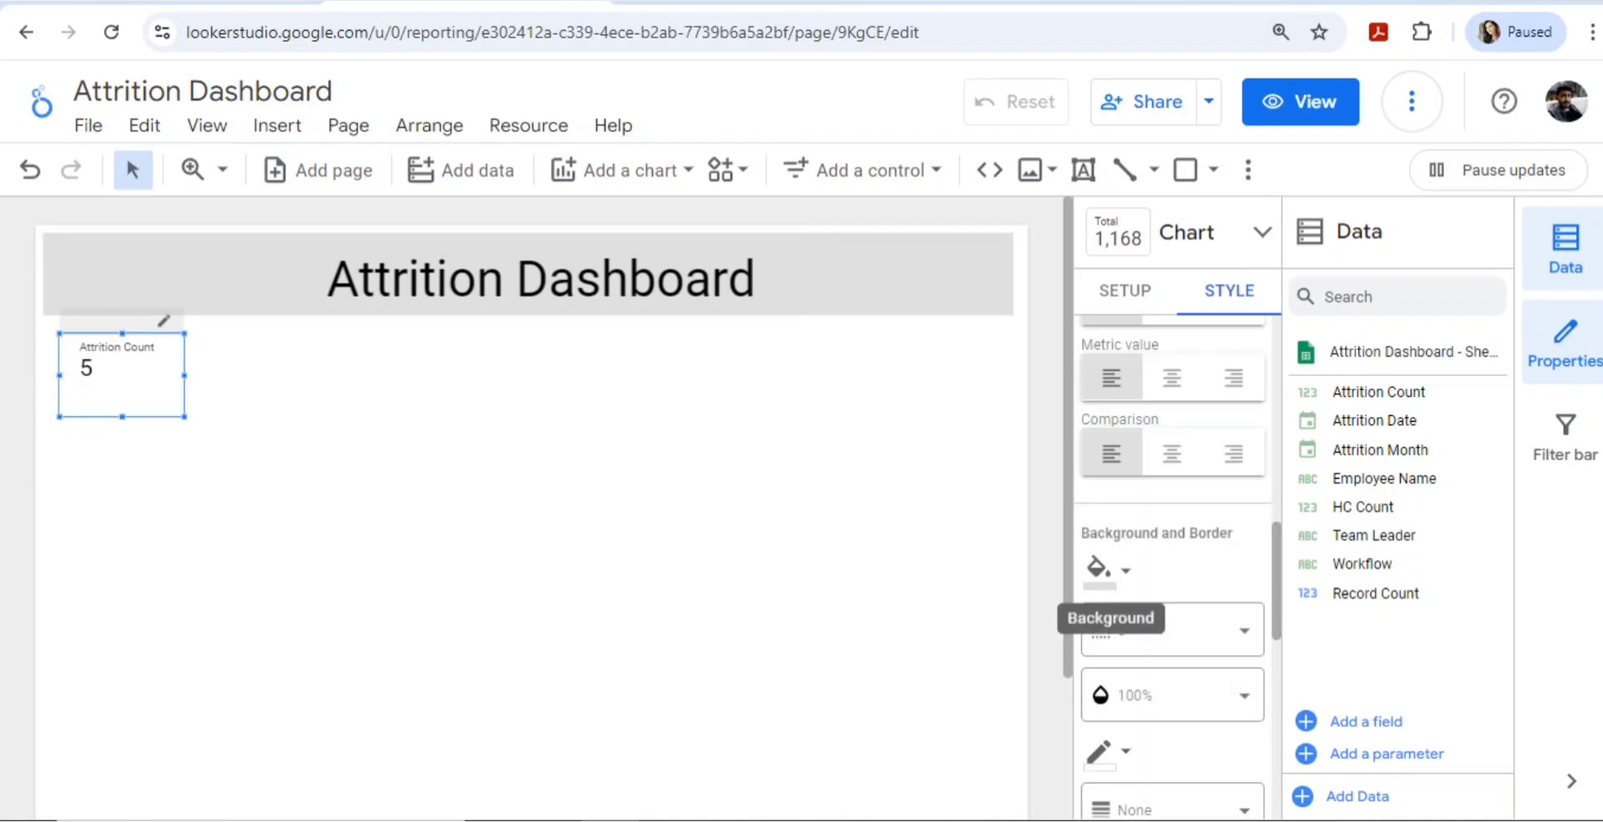
pyautogui.click(1099, 567)
pyautogui.click(1217, 541)
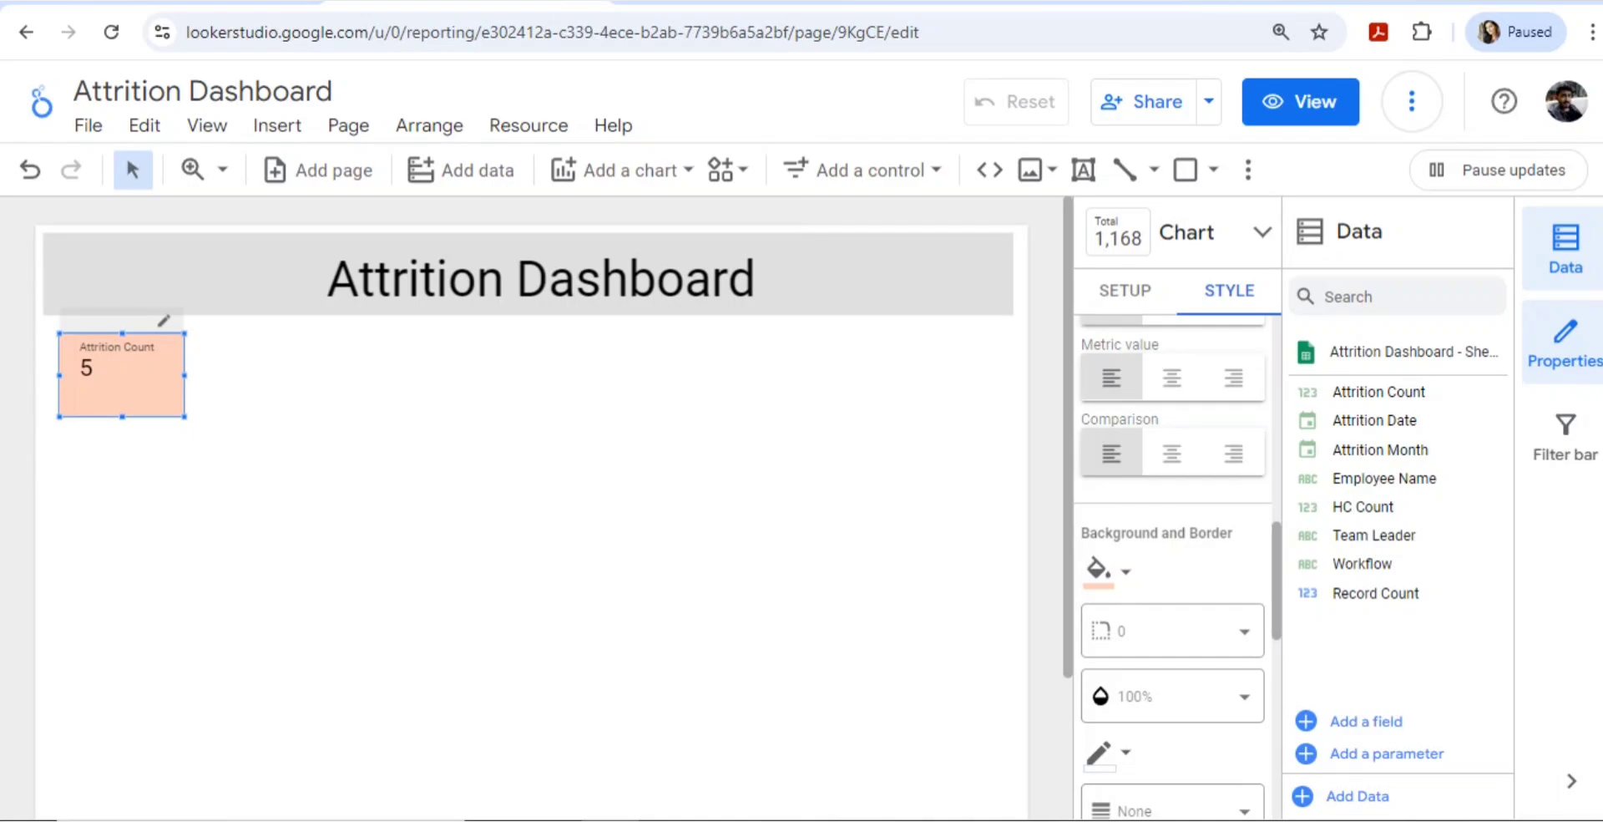
# Center-align the scorecard's comparison, metric value and metric name.
pyautogui.click(1172, 453)
pyautogui.click(1172, 378)
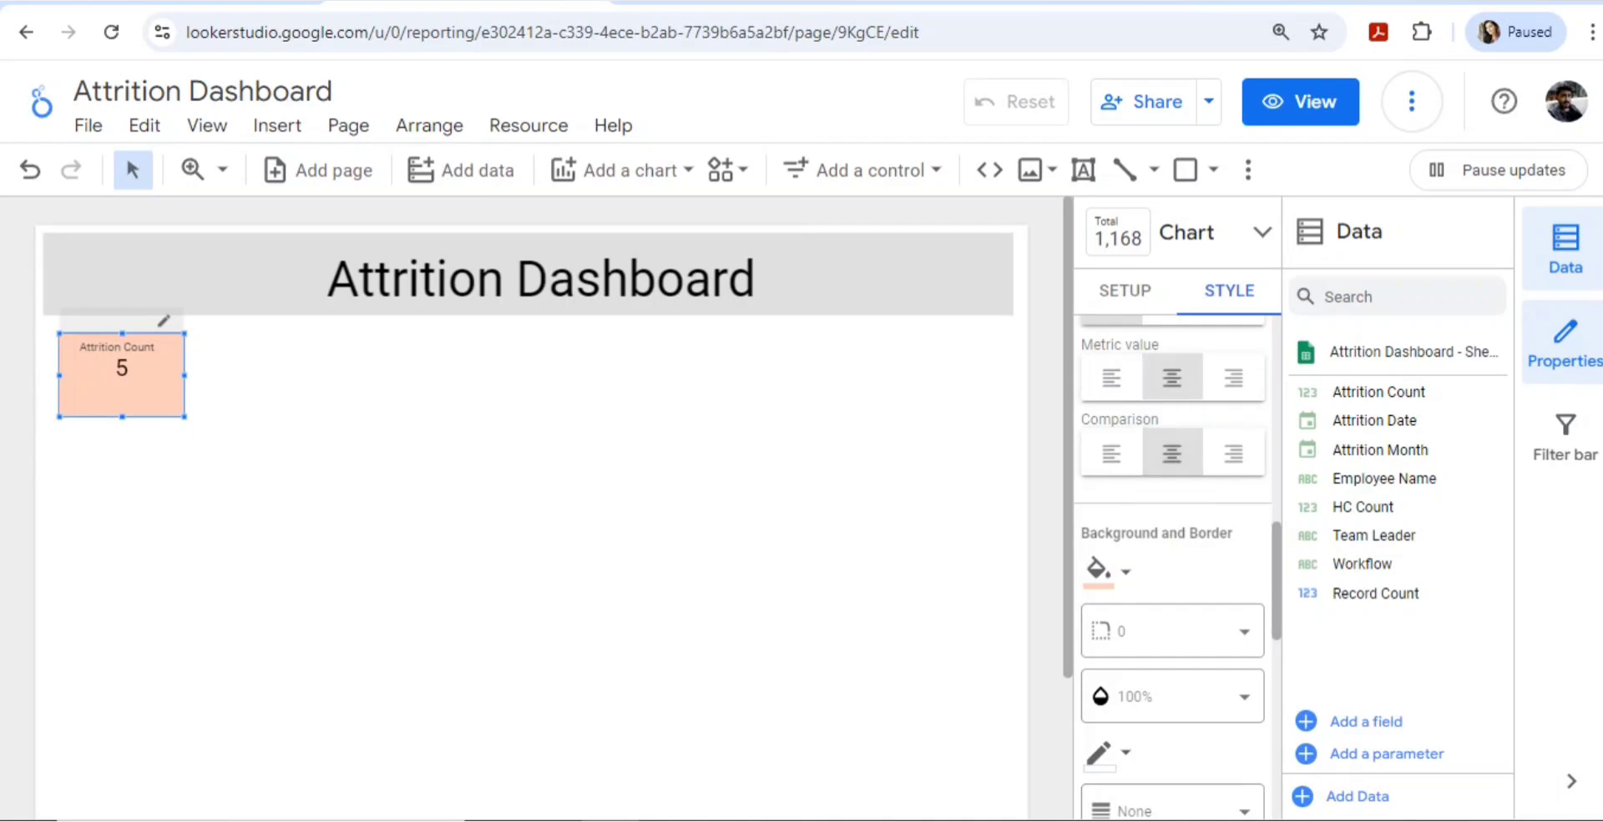
pyautogui.scroll(2, 1176, 461)
pyautogui.click(1175, 464)
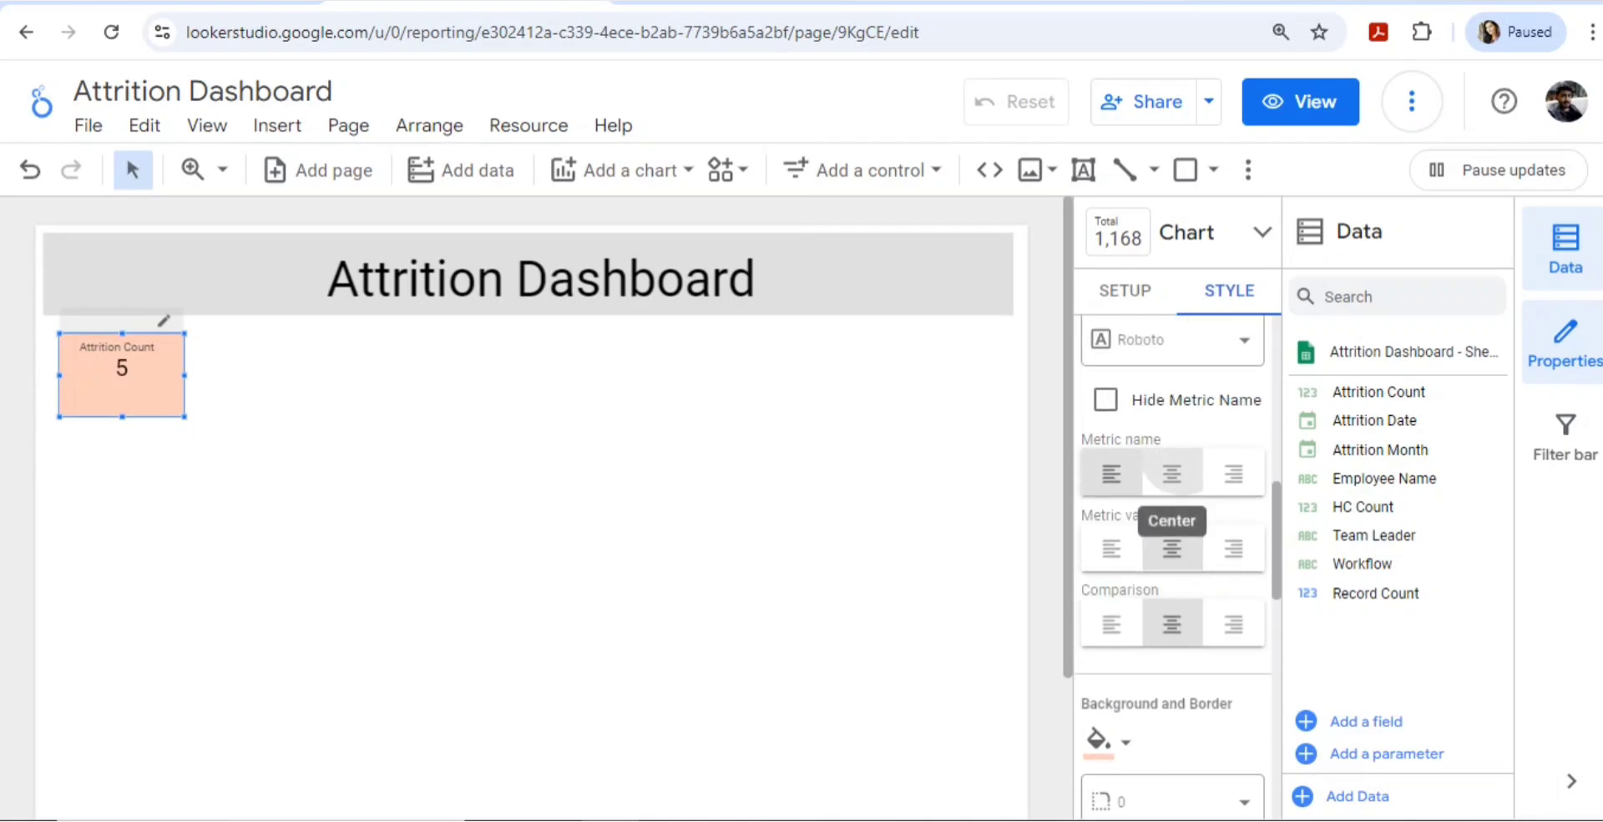
# Set the font size of the scorecard's labels to 36px.
pyautogui.scroll(4, 1173, 568)
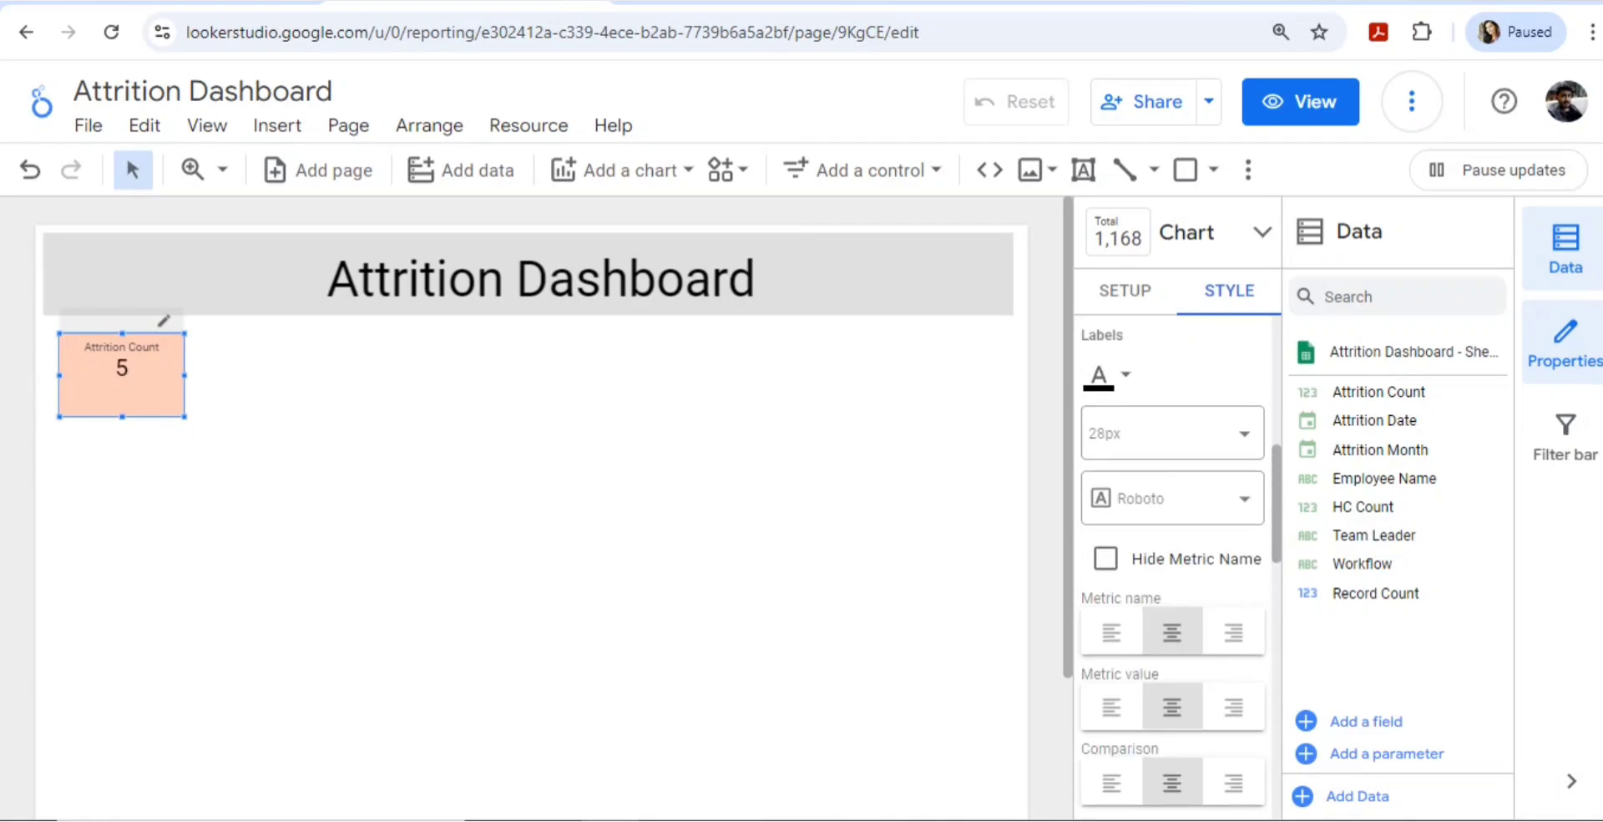
pyautogui.scroll(5, 1174, 568)
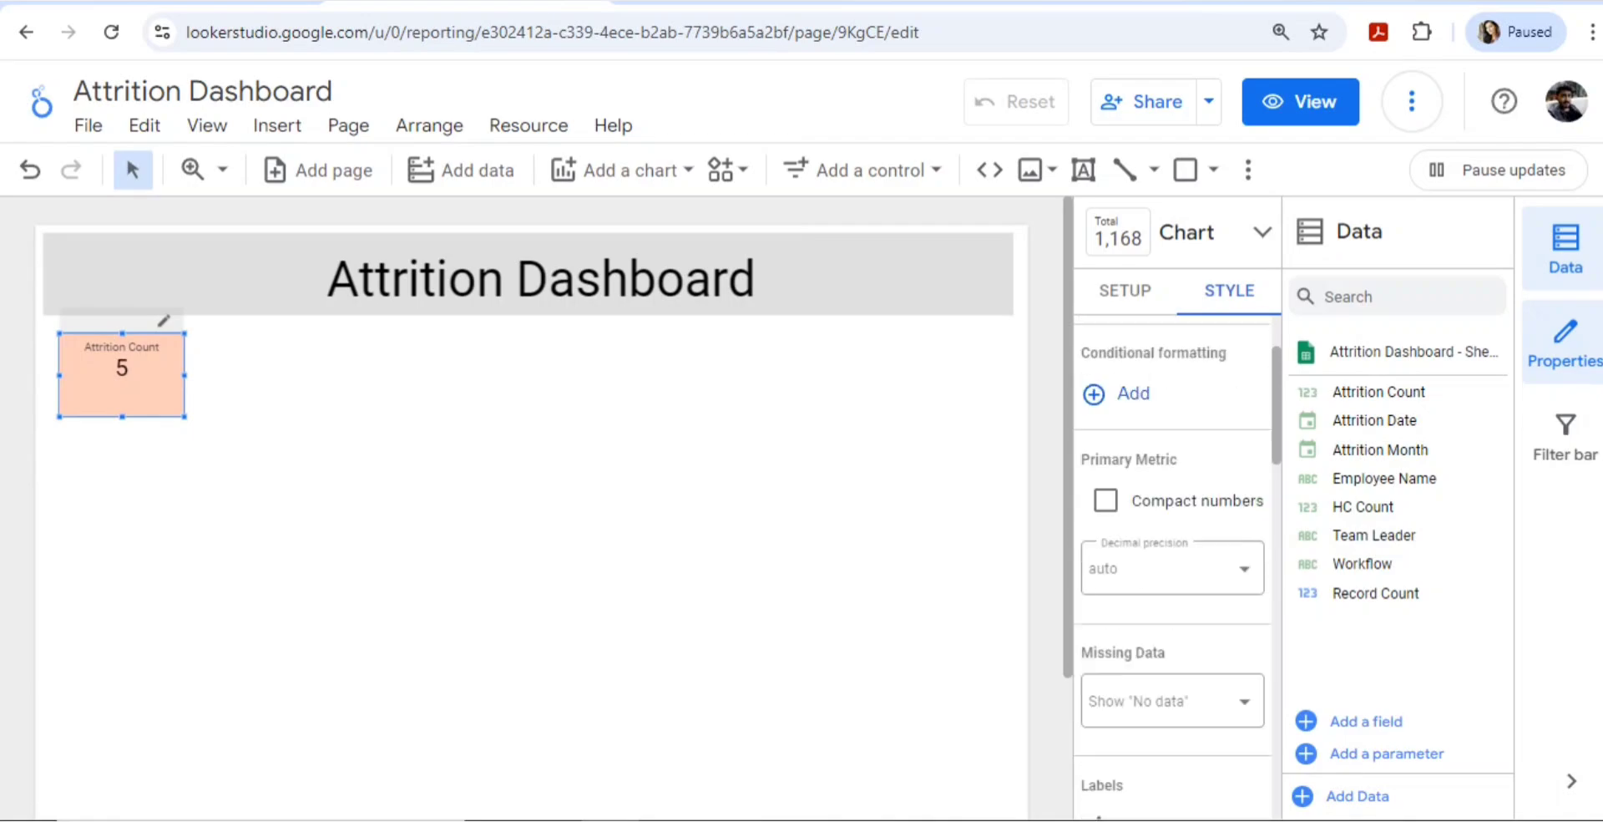
pyautogui.scroll(-7, 1173, 368)
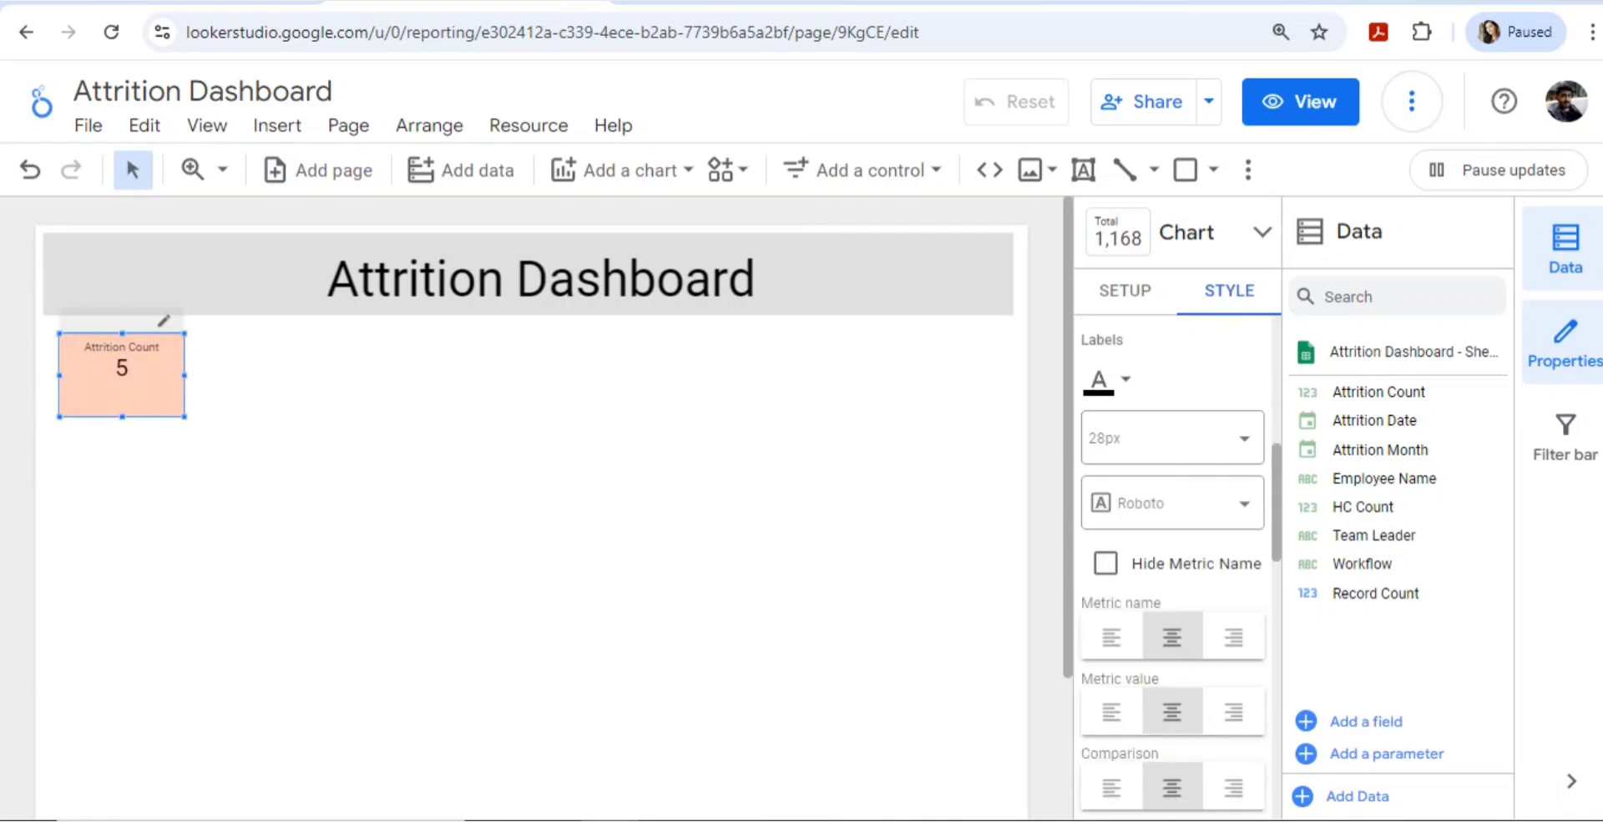
pyautogui.click(1173, 361)
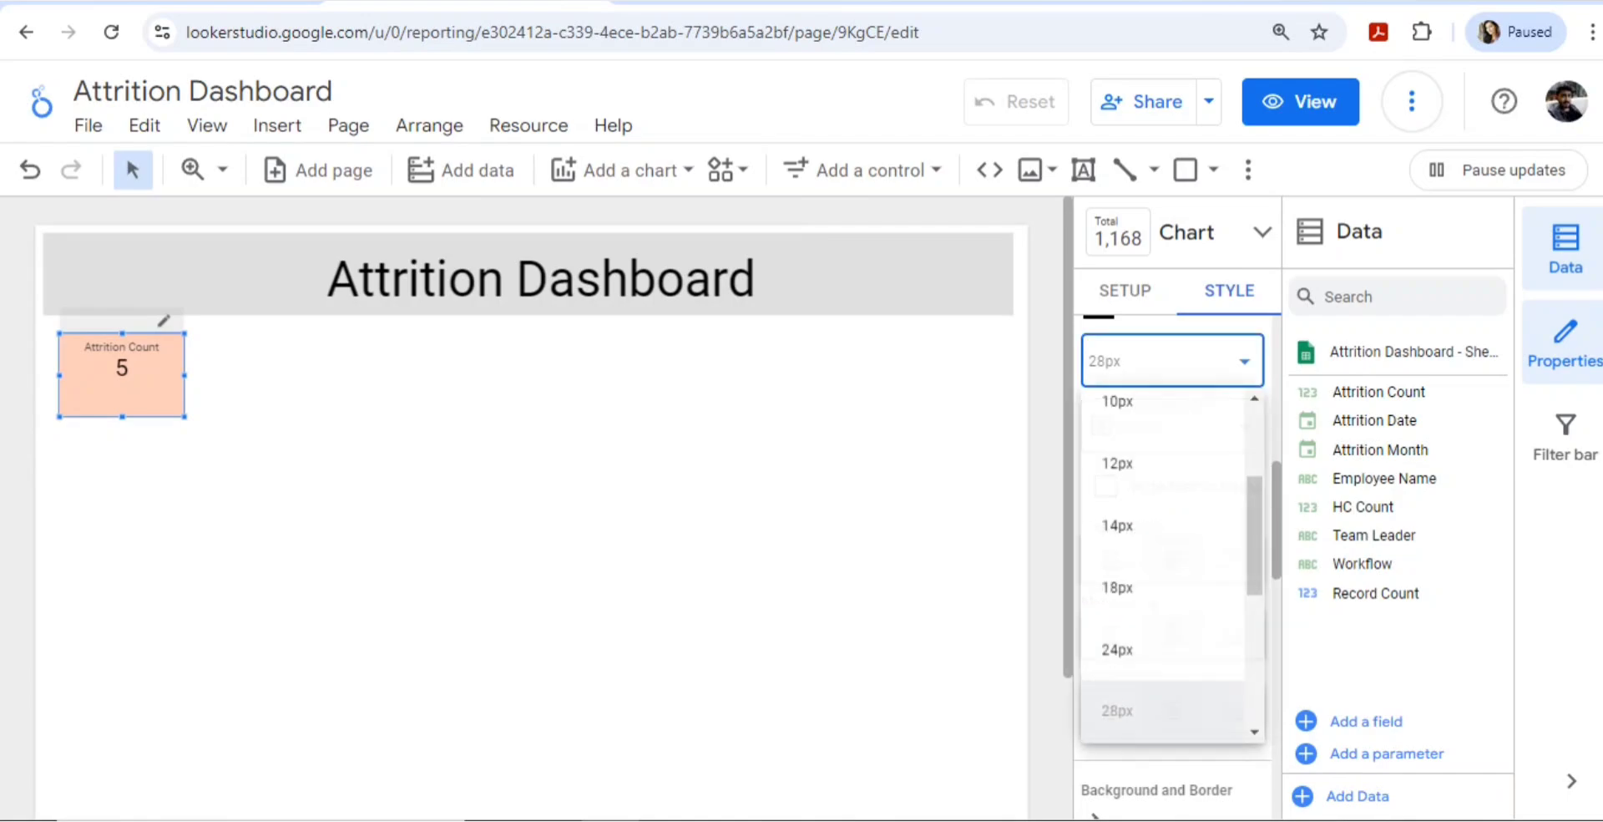
pyautogui.scroll(-3, 1164, 518)
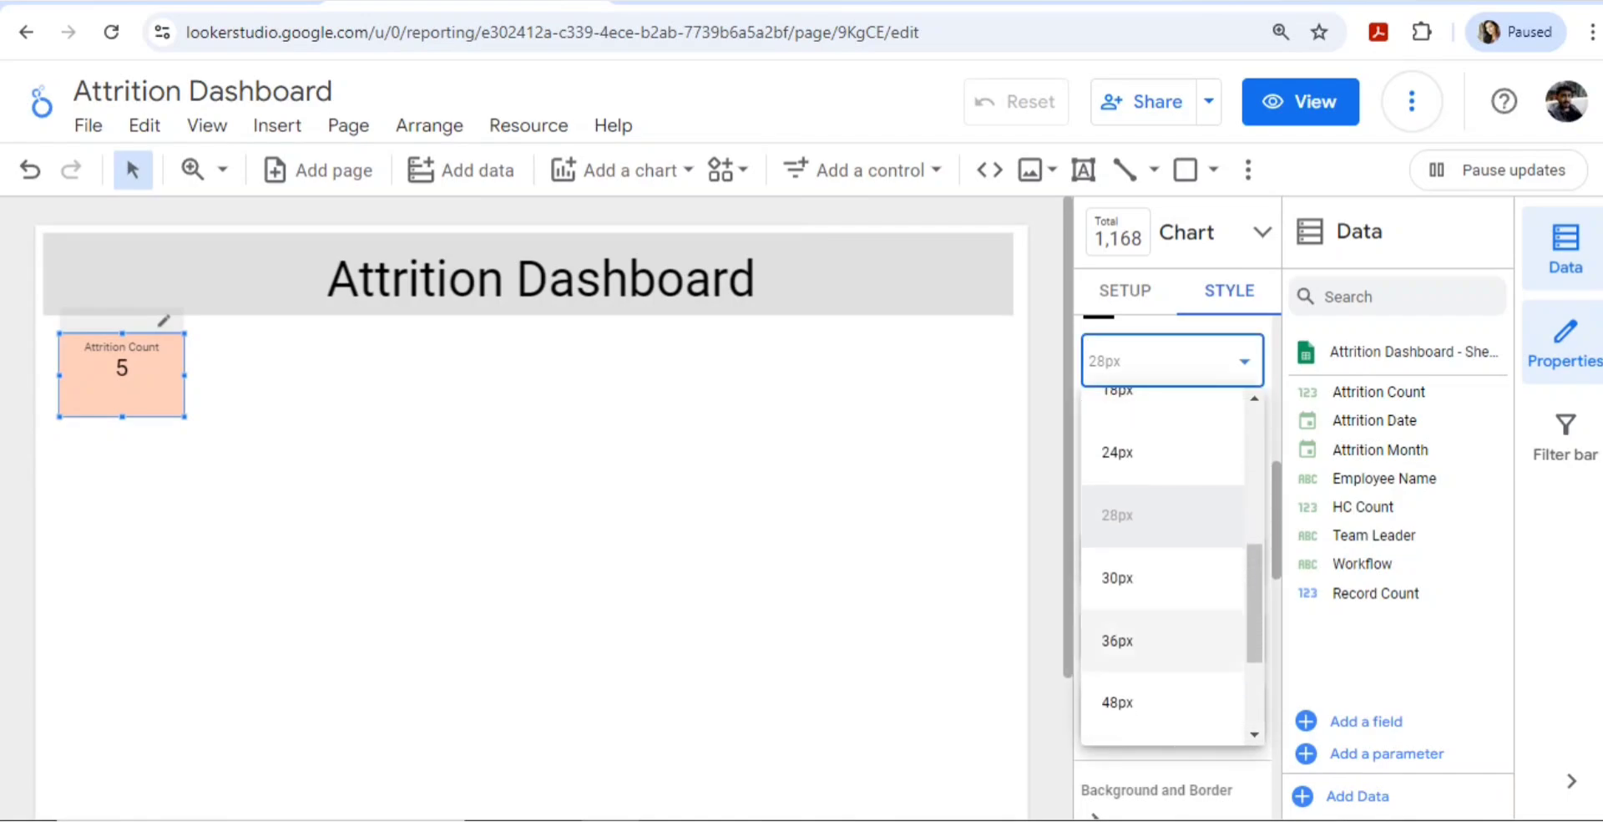
pyautogui.click(1161, 647)
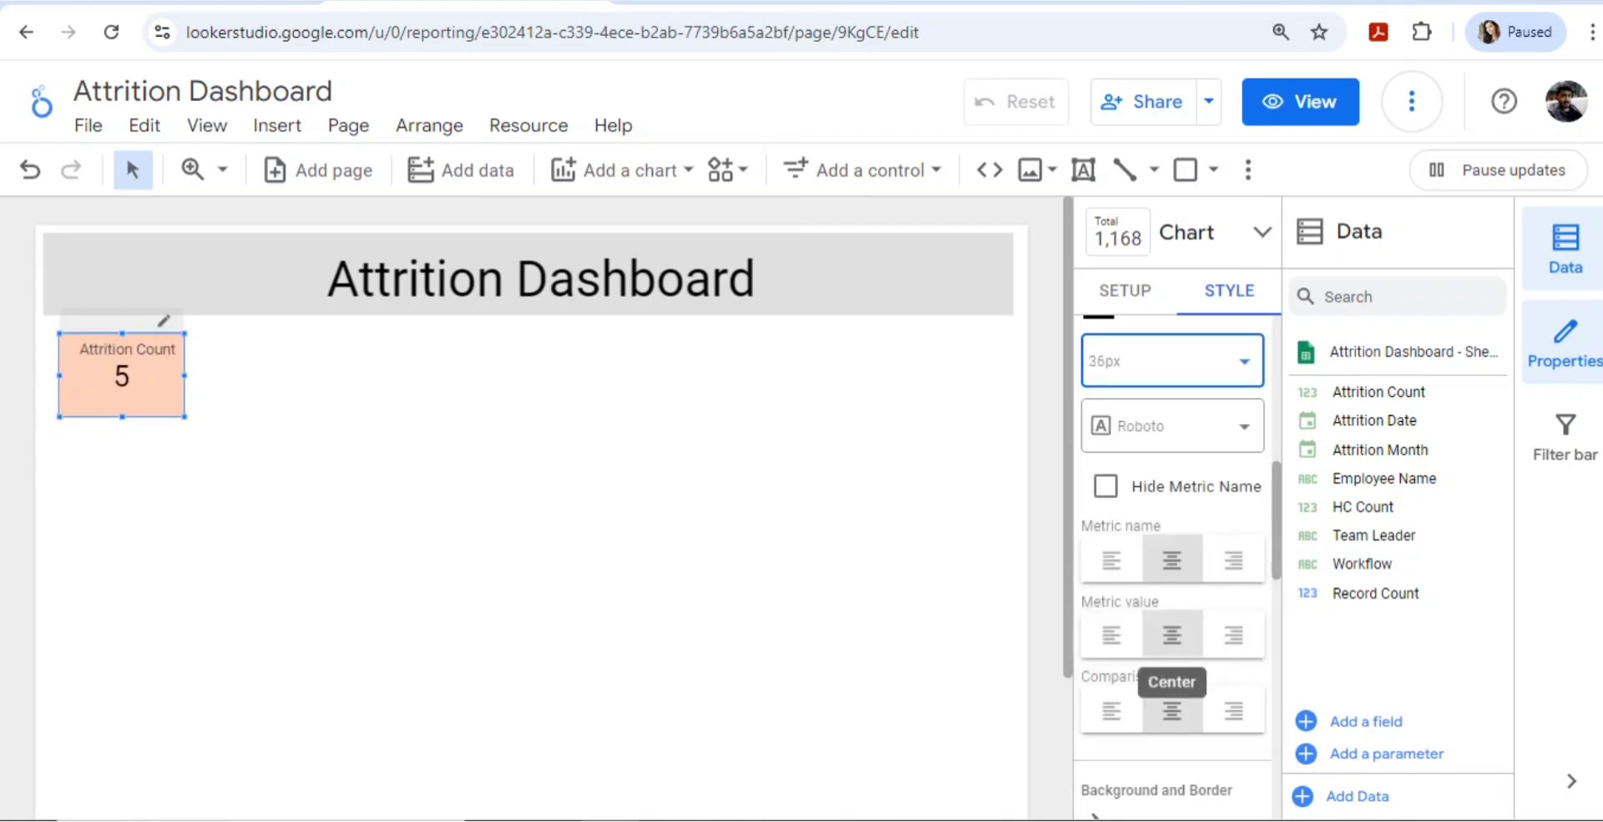
# Give the scorecard a border radius of 4 and a background opacity of 90%, and deselect it.
pyautogui.scroll(-3, 1171, 635)
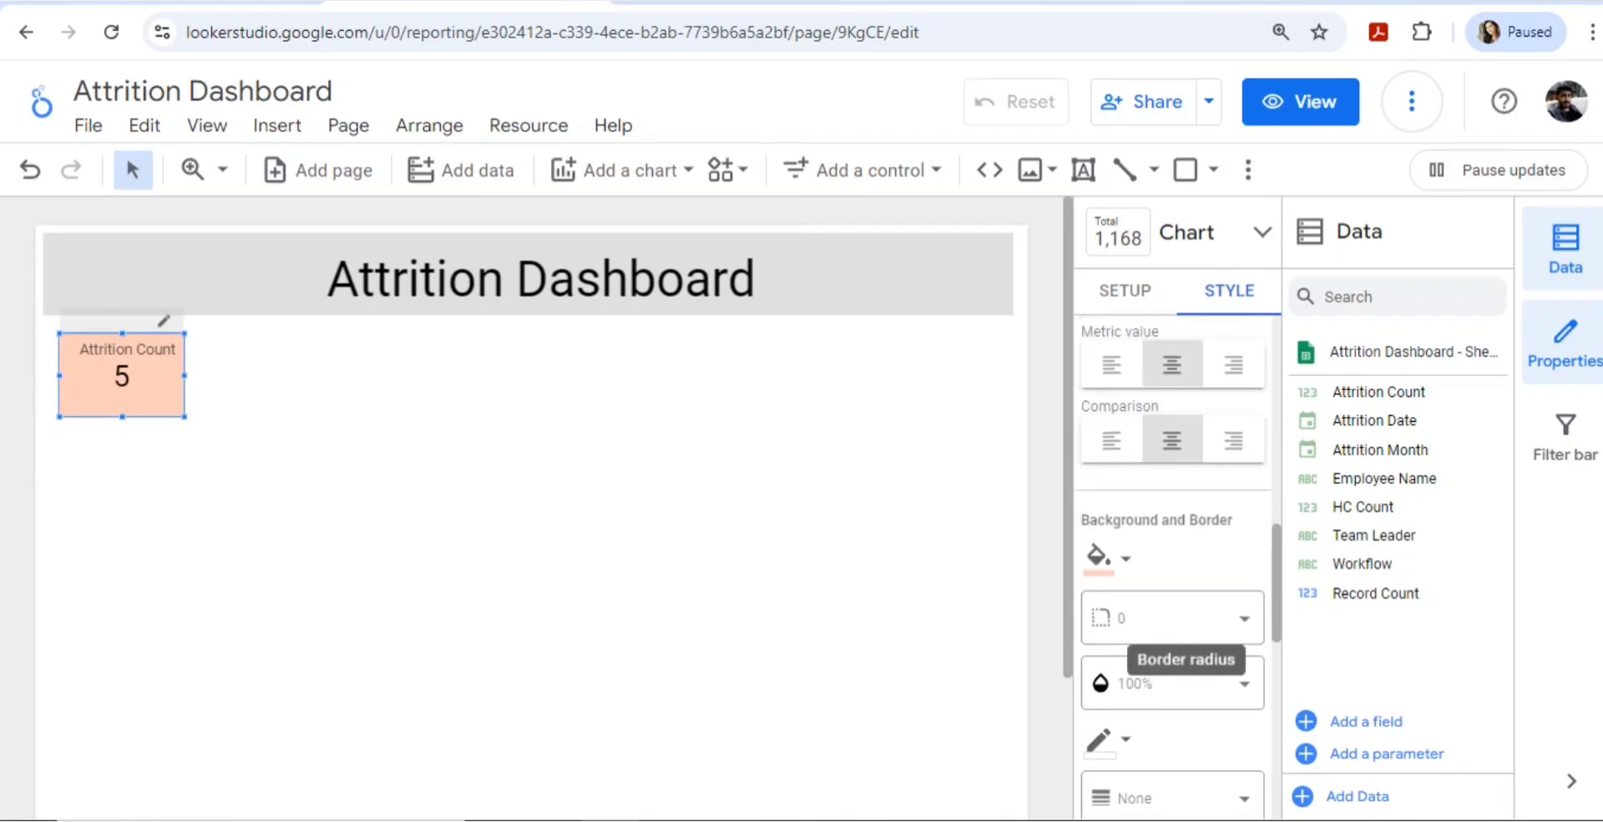
pyautogui.click(1186, 622)
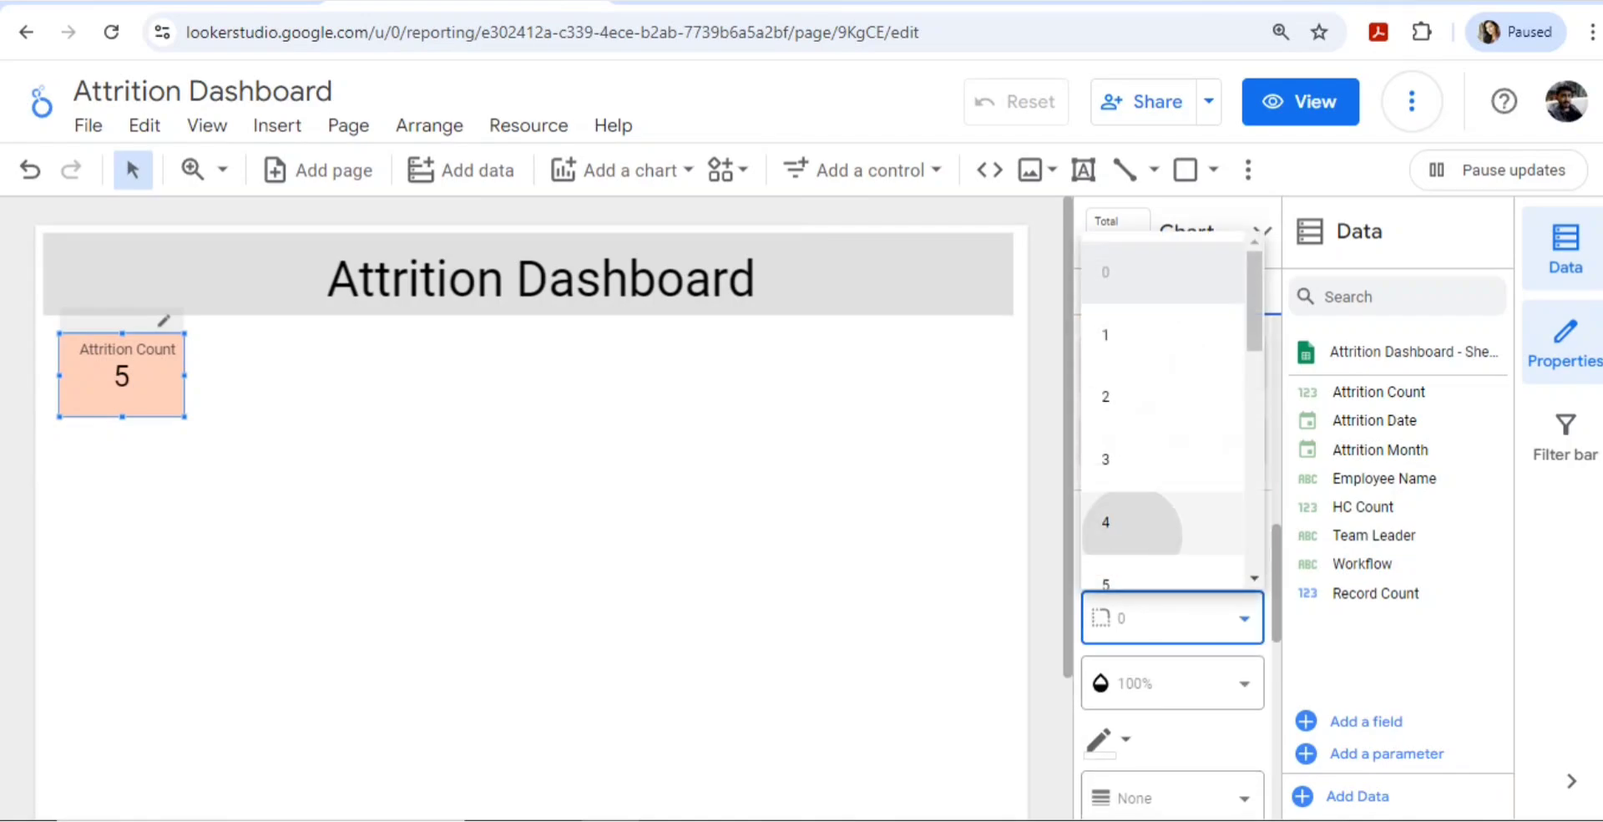
pyautogui.click(1161, 523)
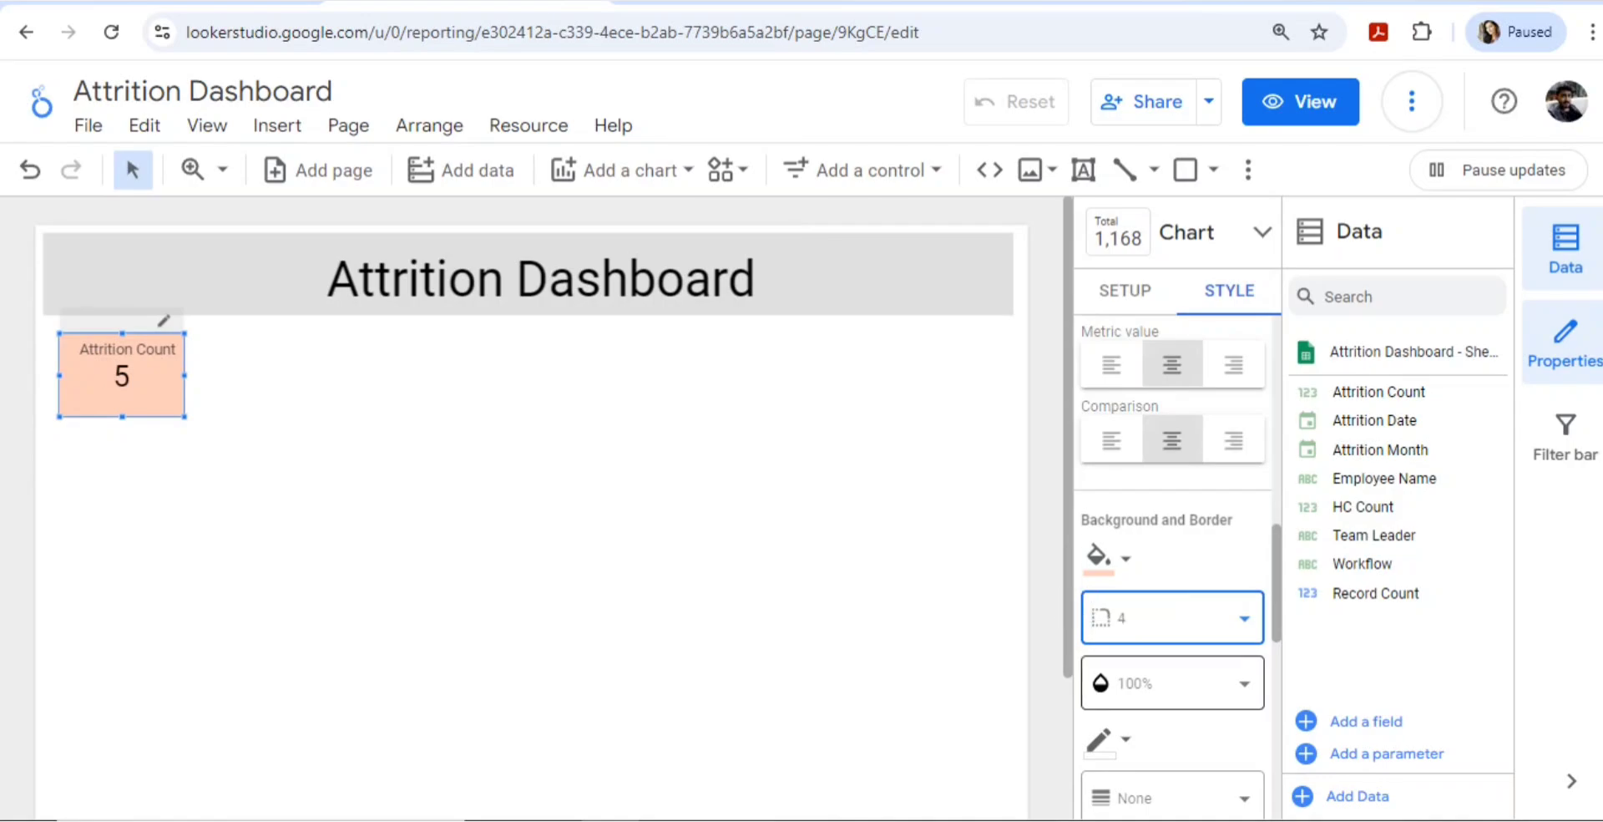
pyautogui.click(1185, 683)
pyautogui.click(1116, 562)
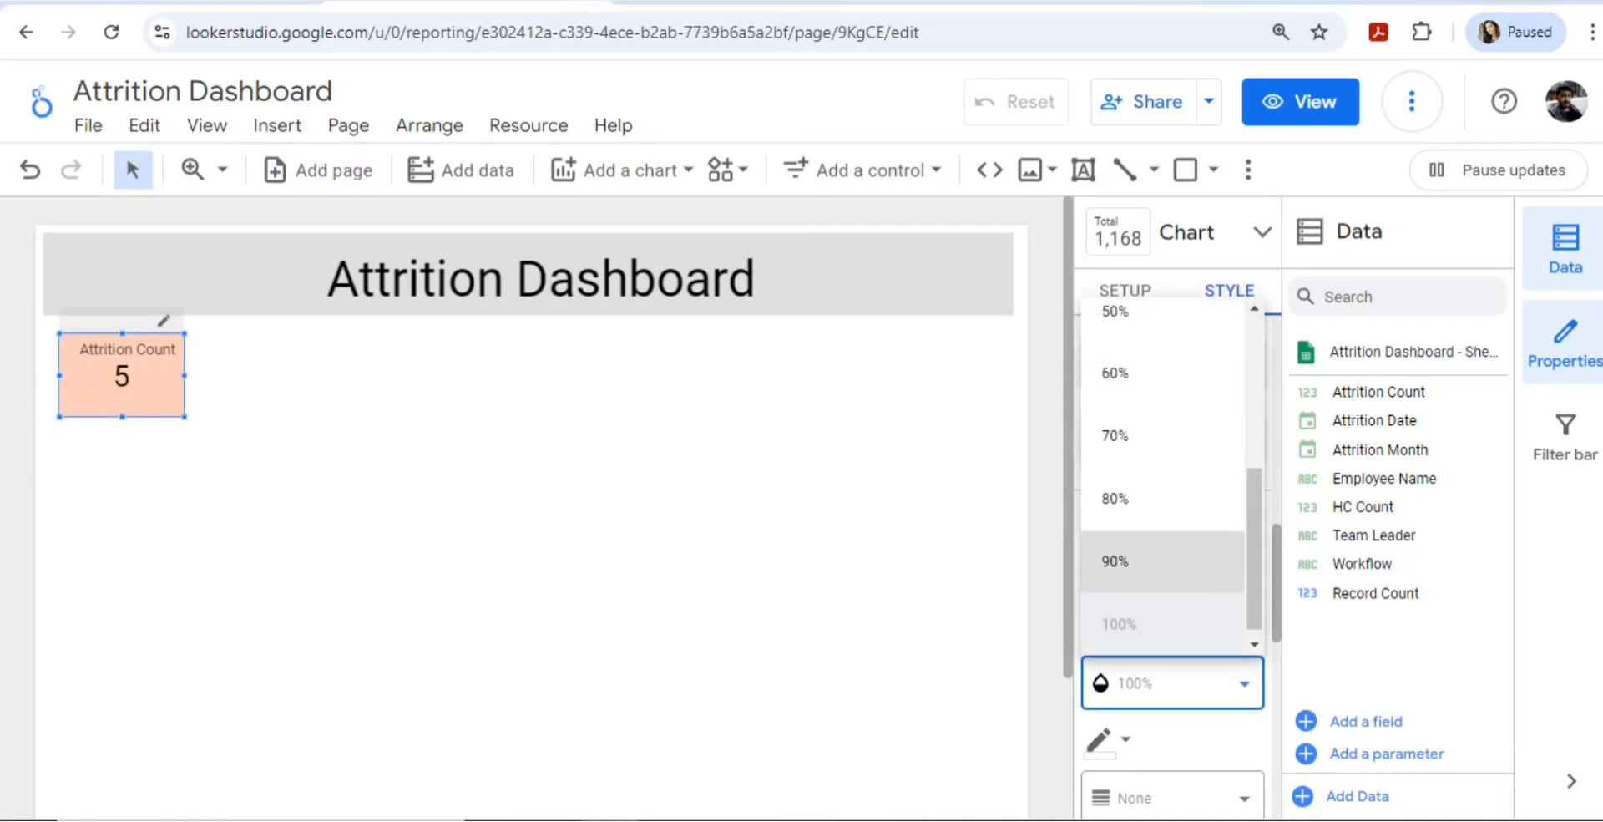
pyautogui.click(422, 506)
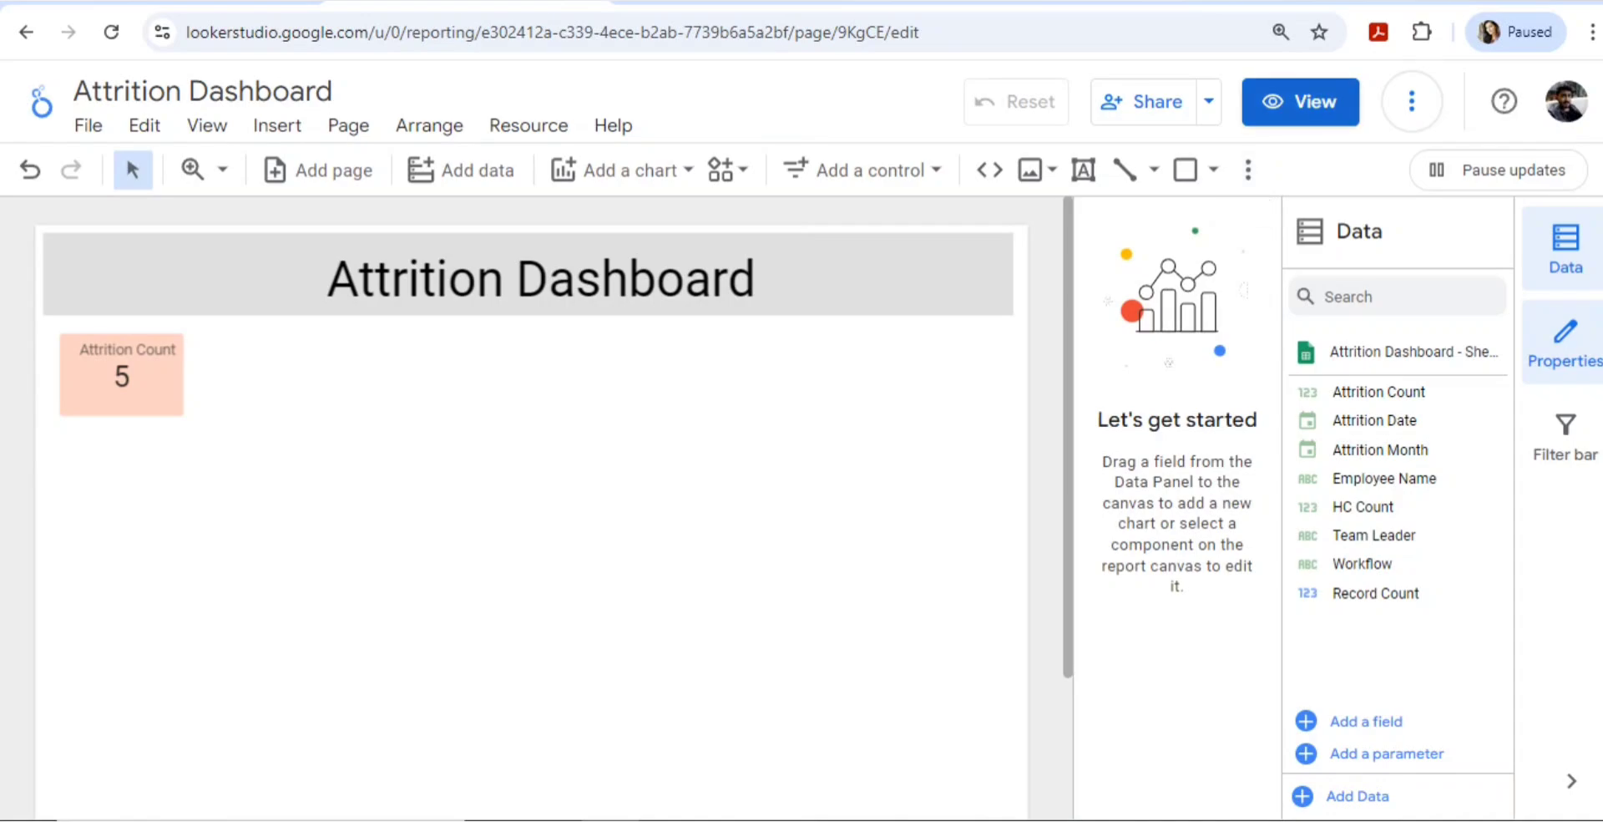
# Preview the report in view mode to check the header and scorecard, and return to editing.
pyautogui.click(1303, 102)
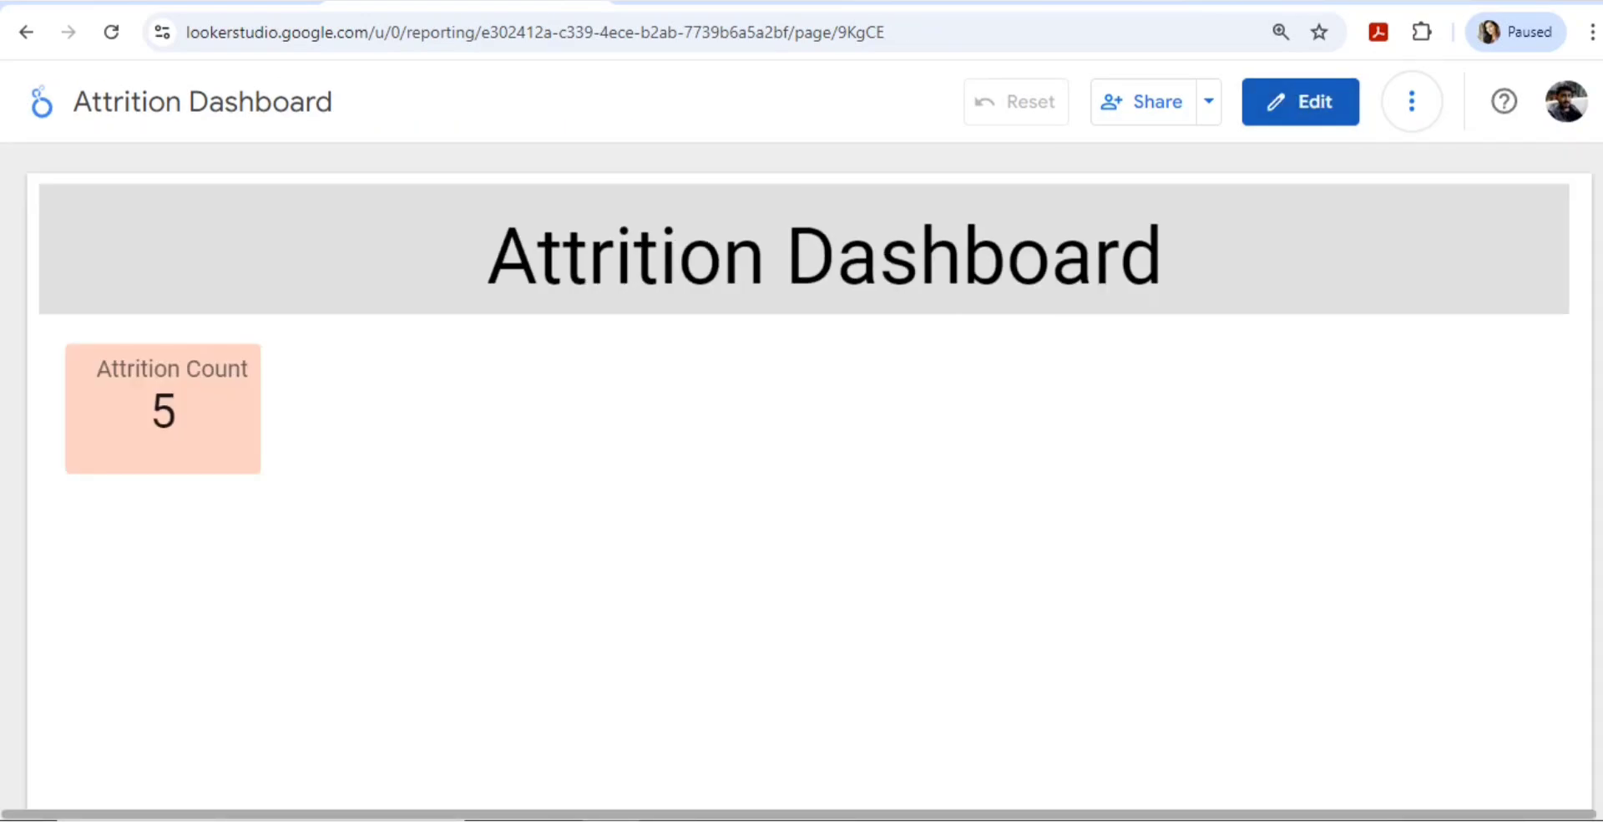
pyautogui.scroll(-3, 808, 484)
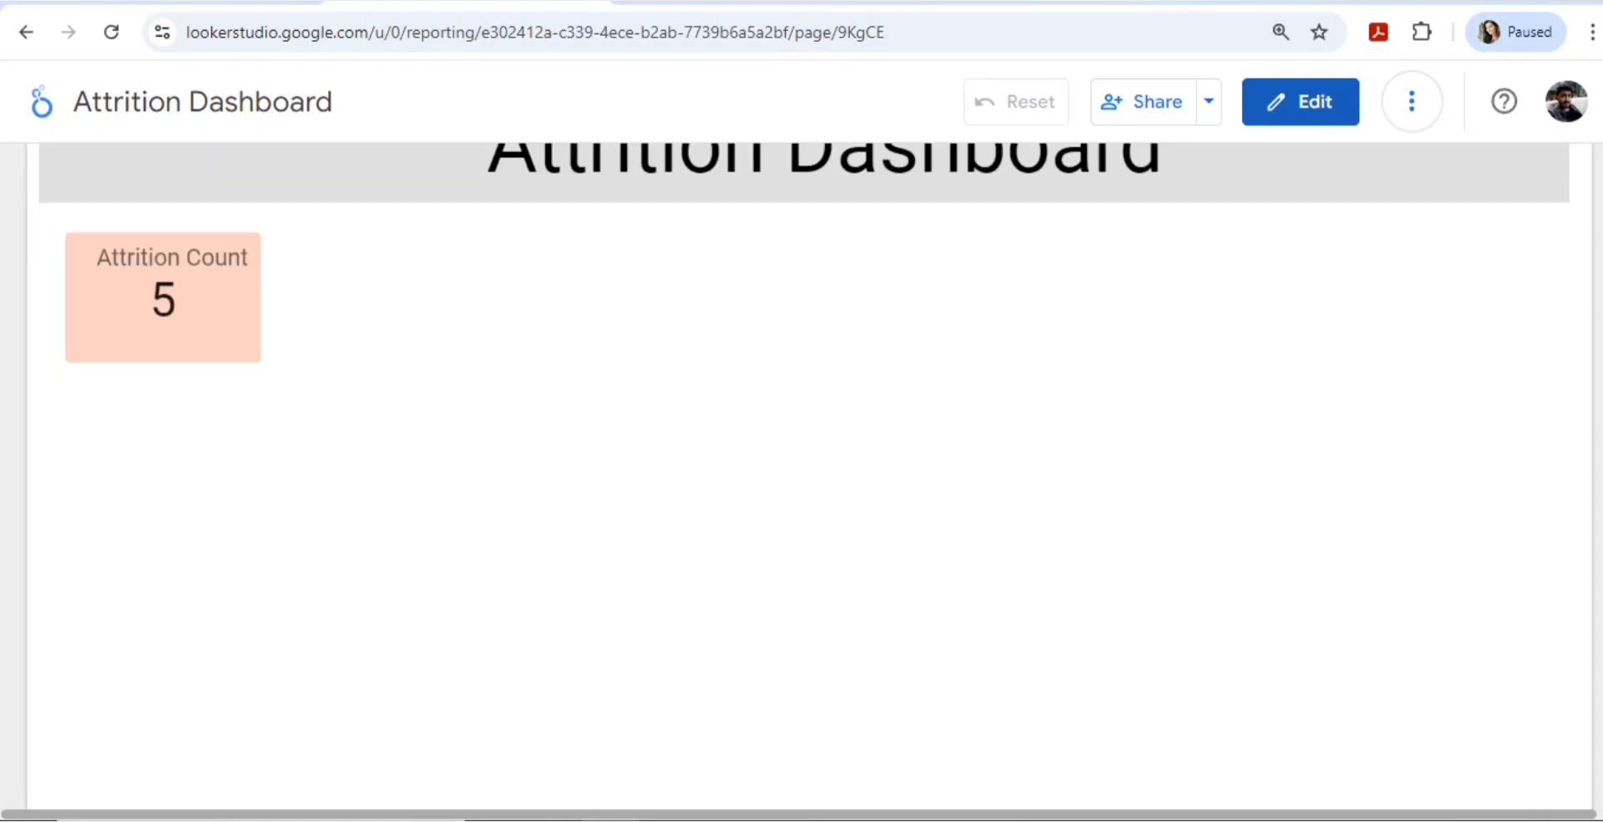
pyautogui.scroll(3, 808, 485)
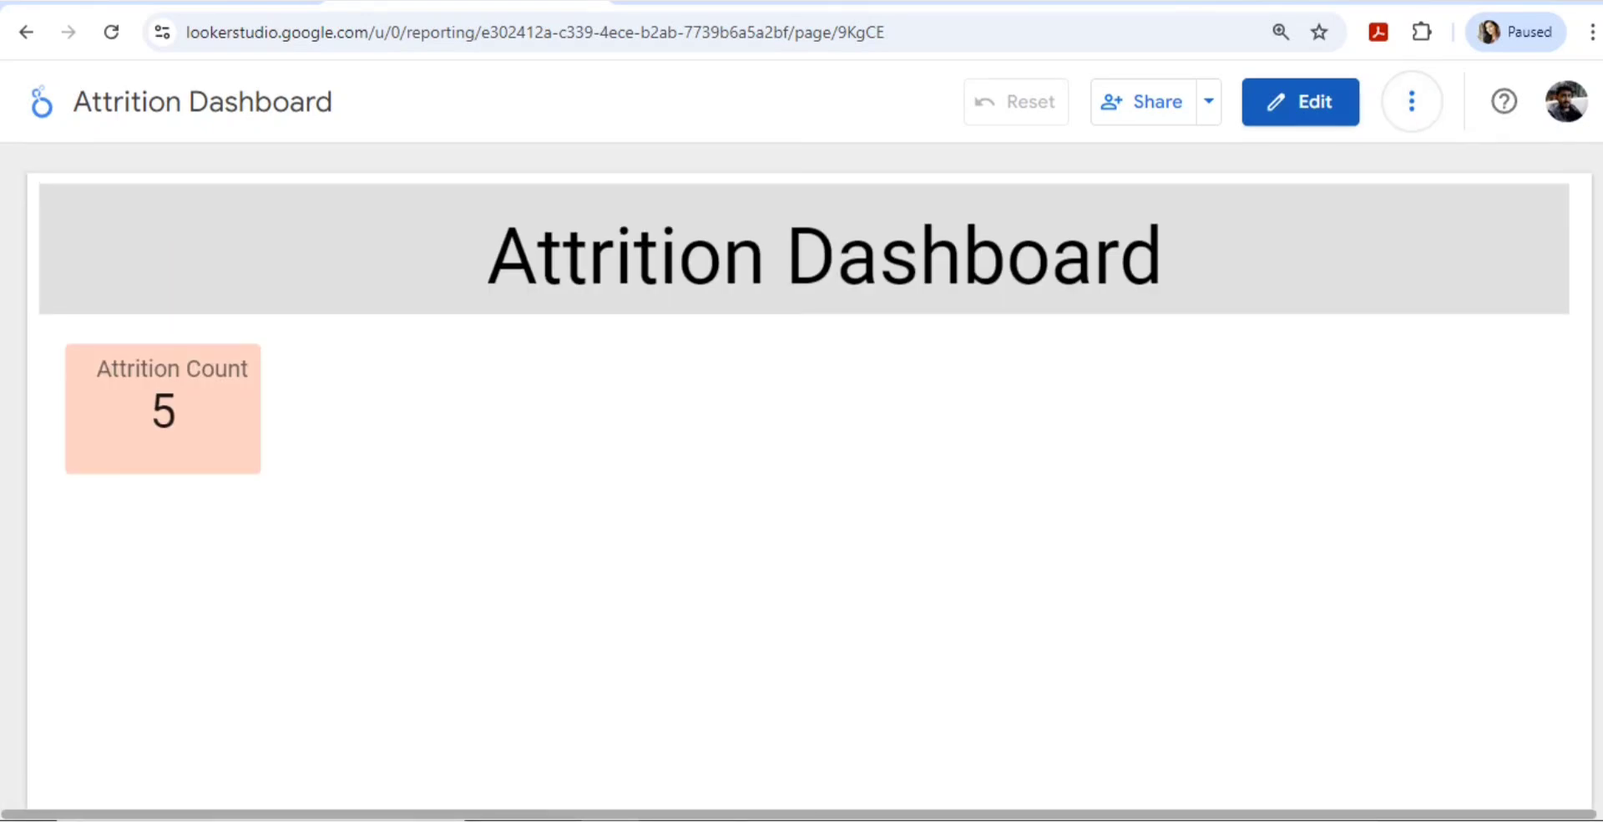
pyautogui.click(1301, 102)
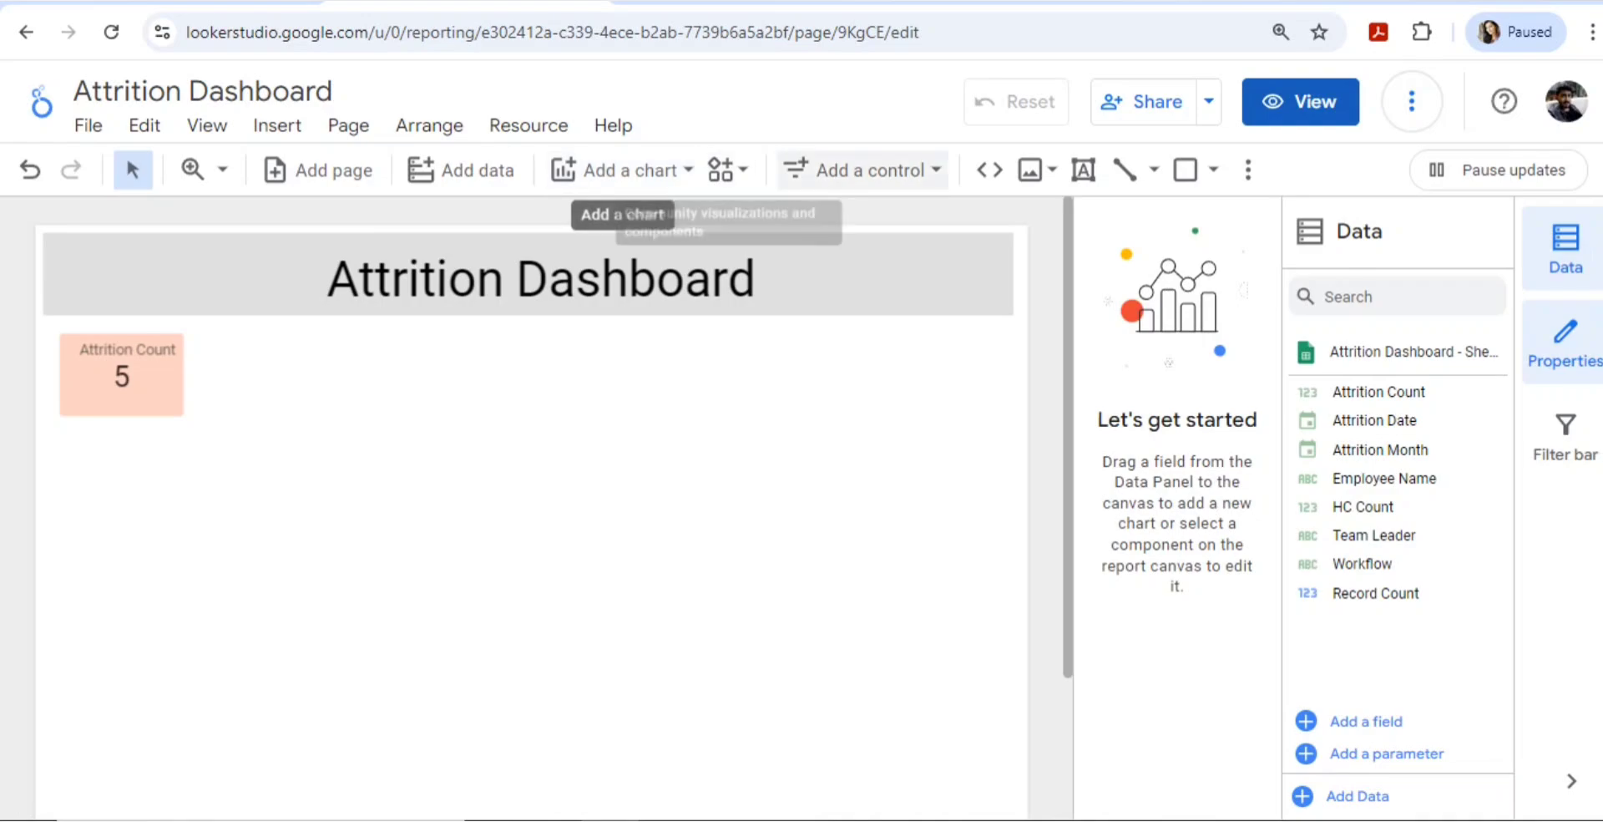
pyautogui.click(869, 169)
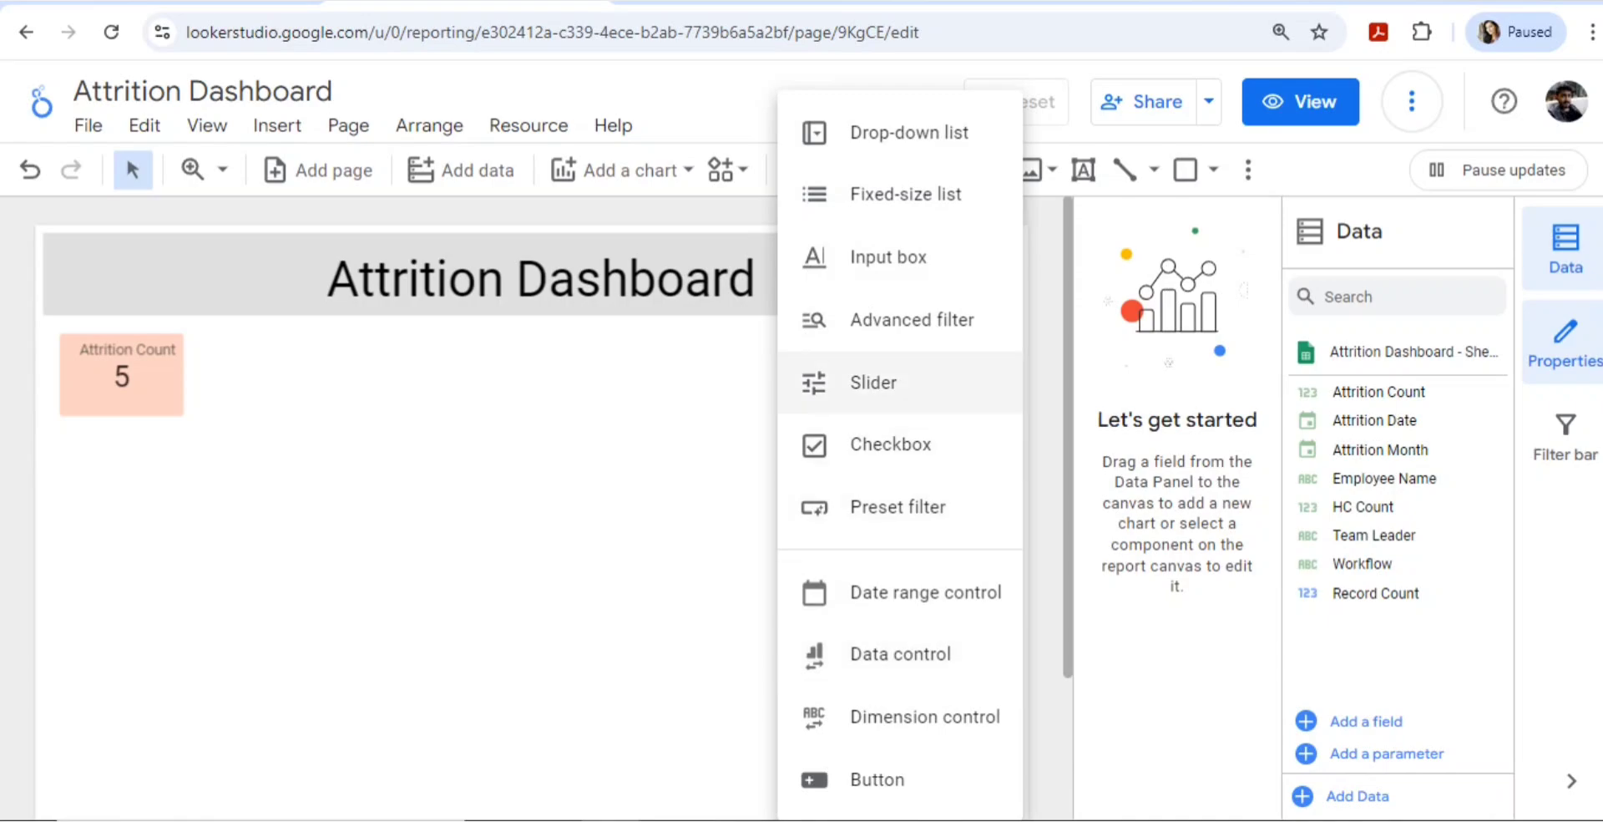
pyautogui.click(873, 381)
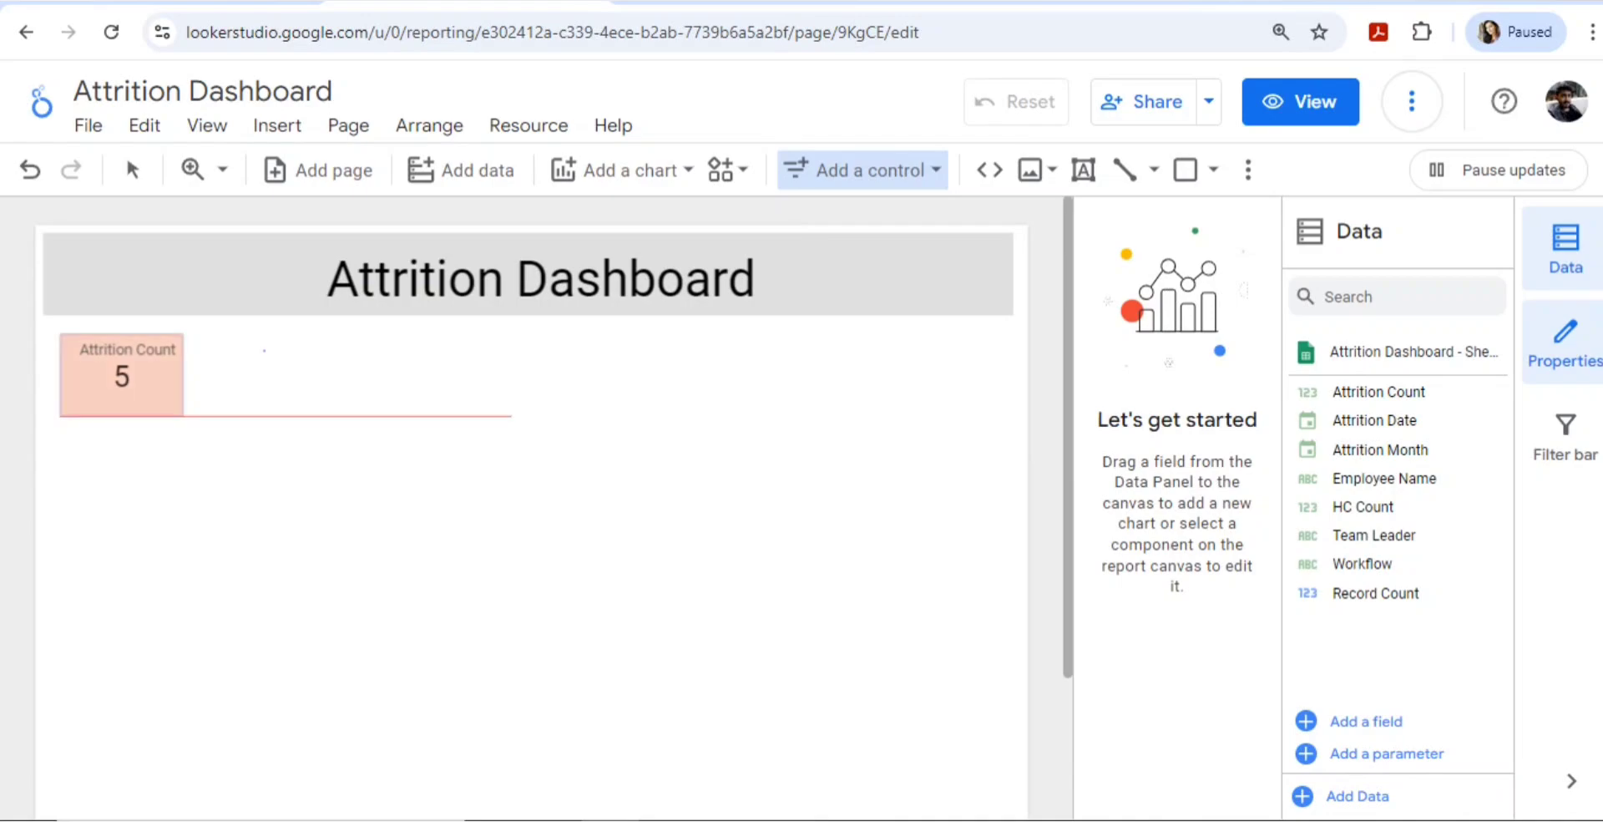
pyautogui.press('Escape')
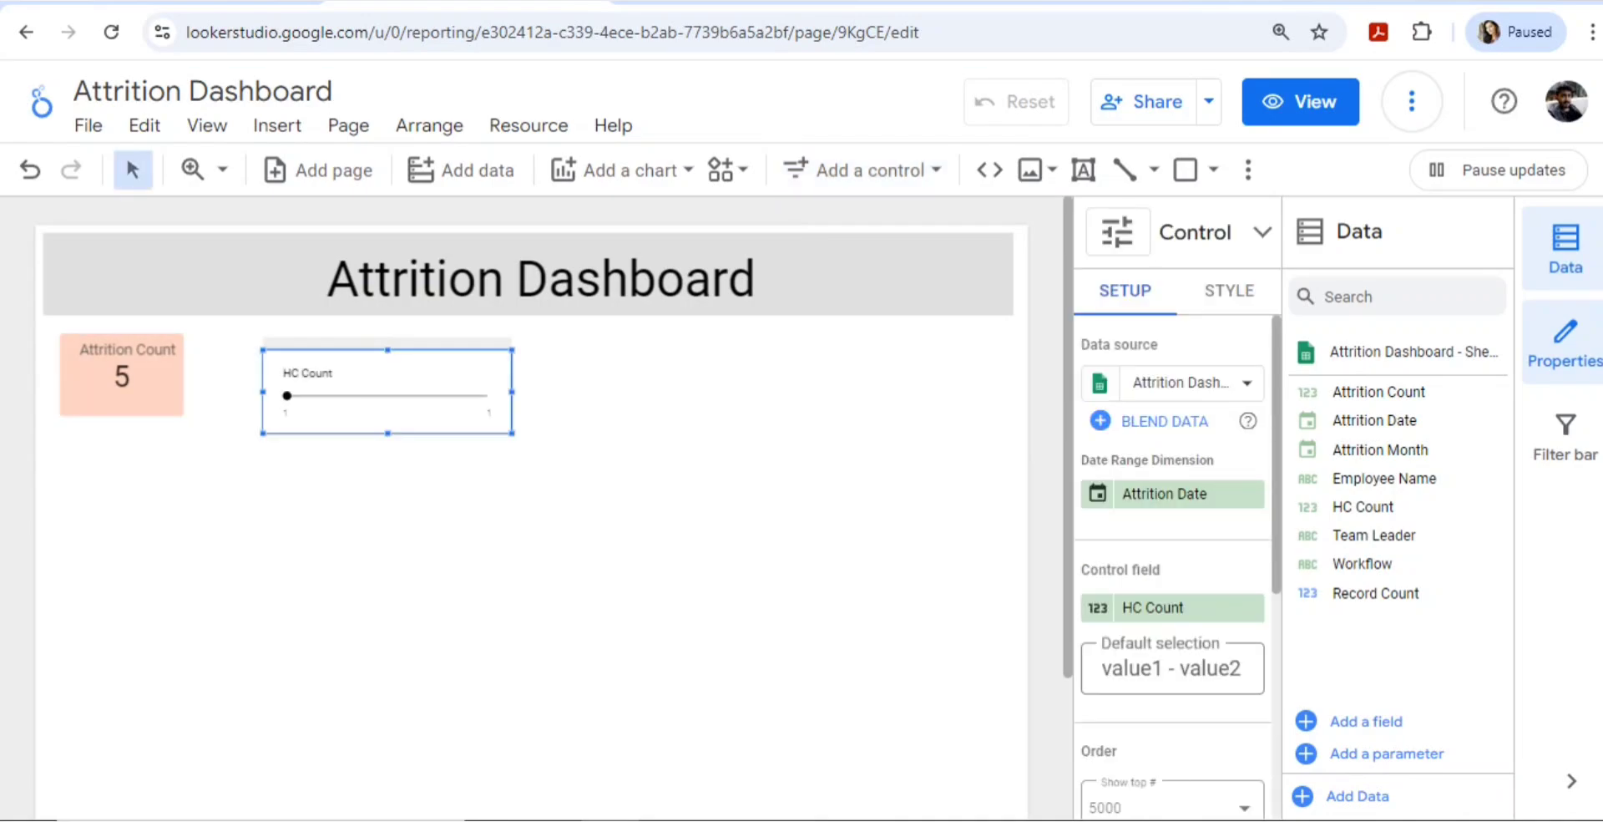
pyautogui.press('Delete')
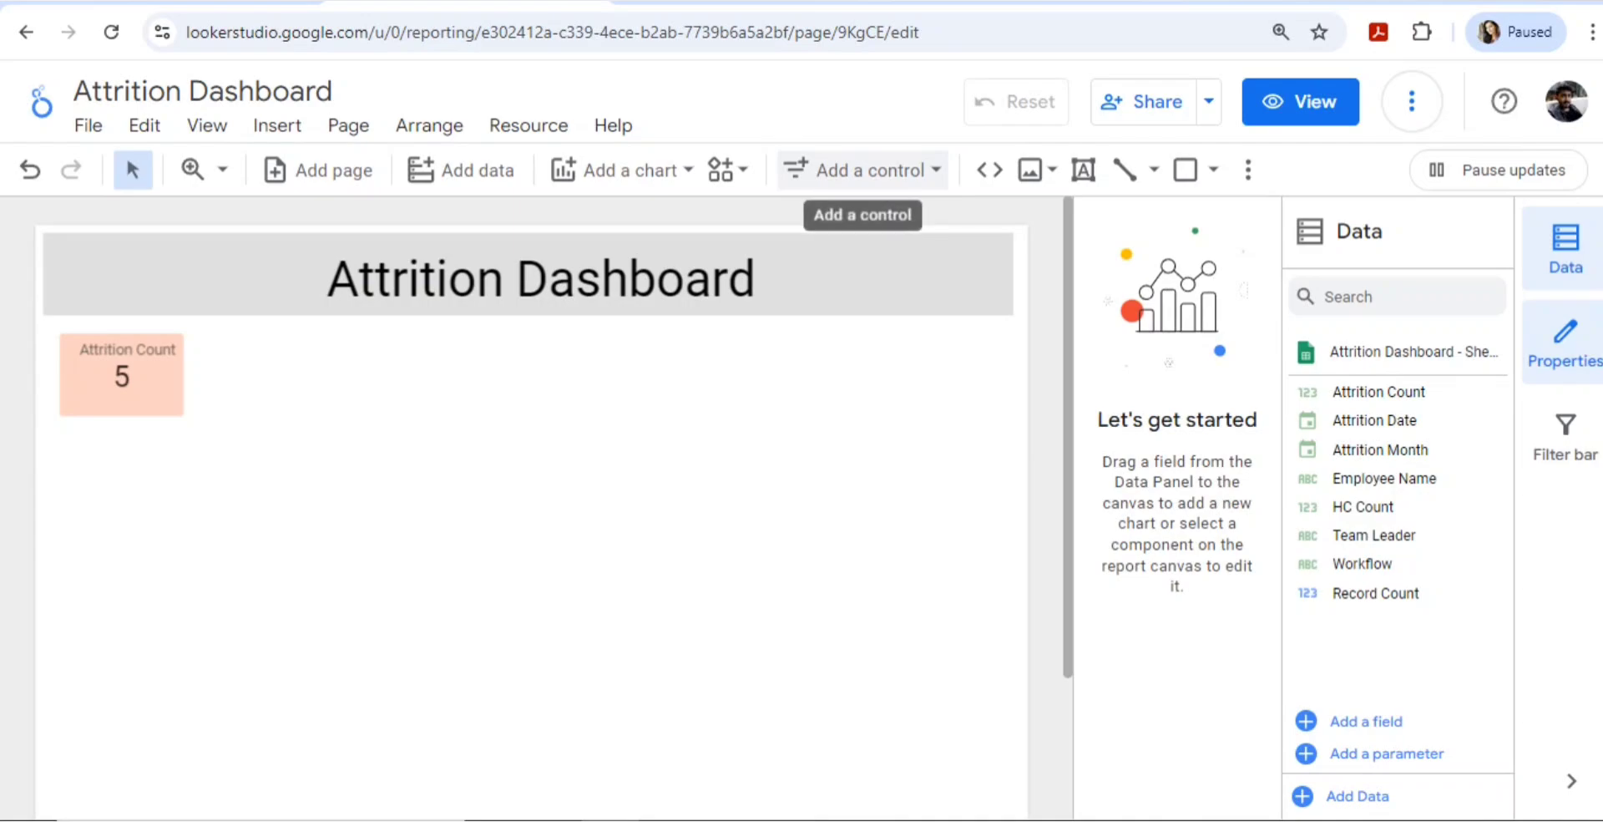
# Add a drop-down list control beside the Attrition Count scorecard, below the header.
pyautogui.click(868, 170)
pyautogui.click(909, 132)
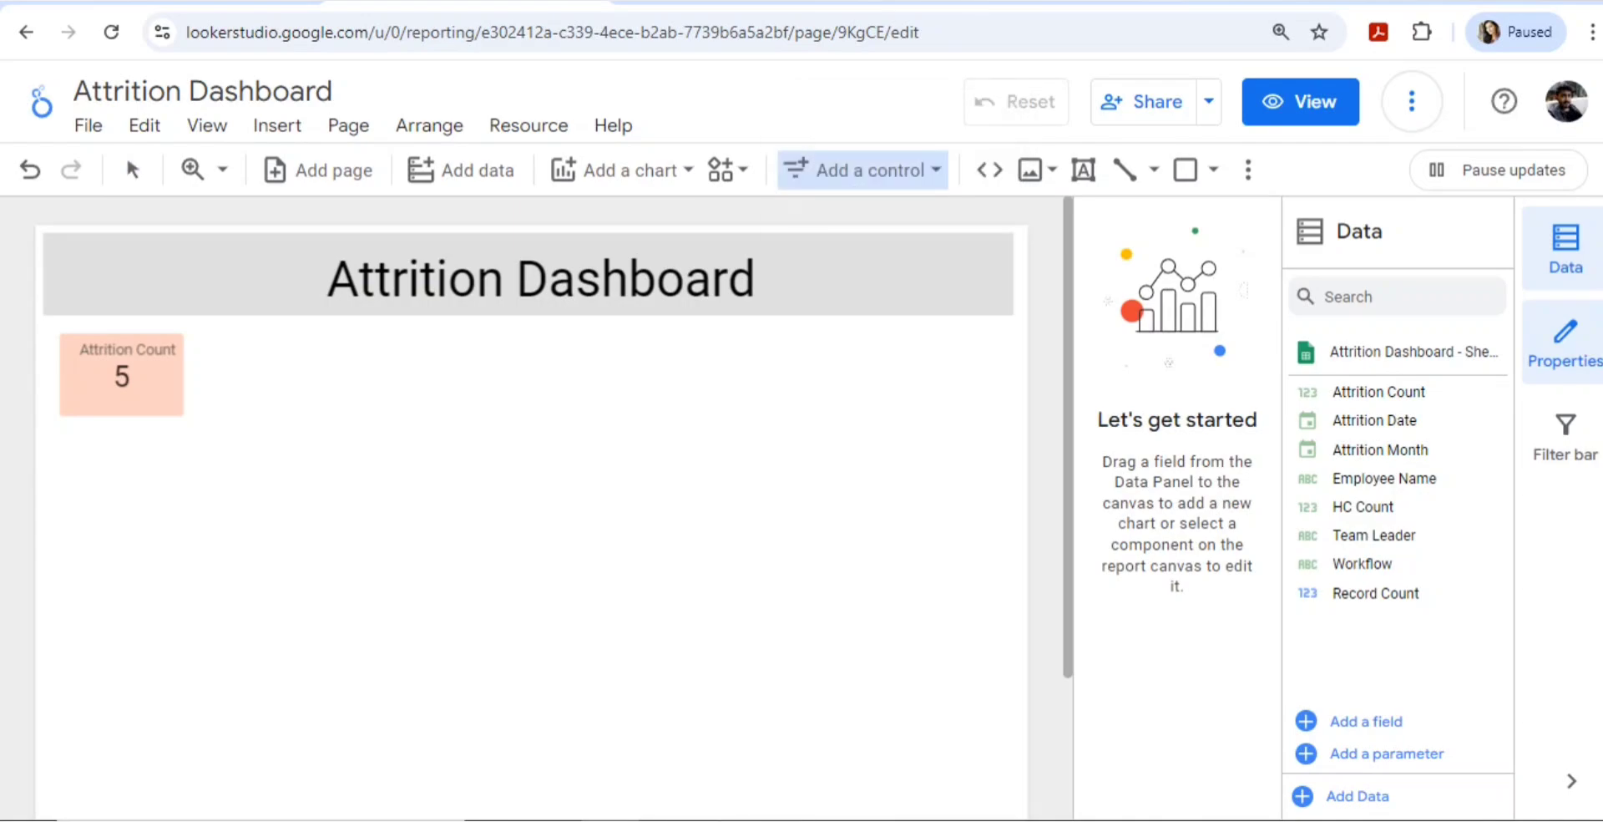
pyautogui.click(343, 375)
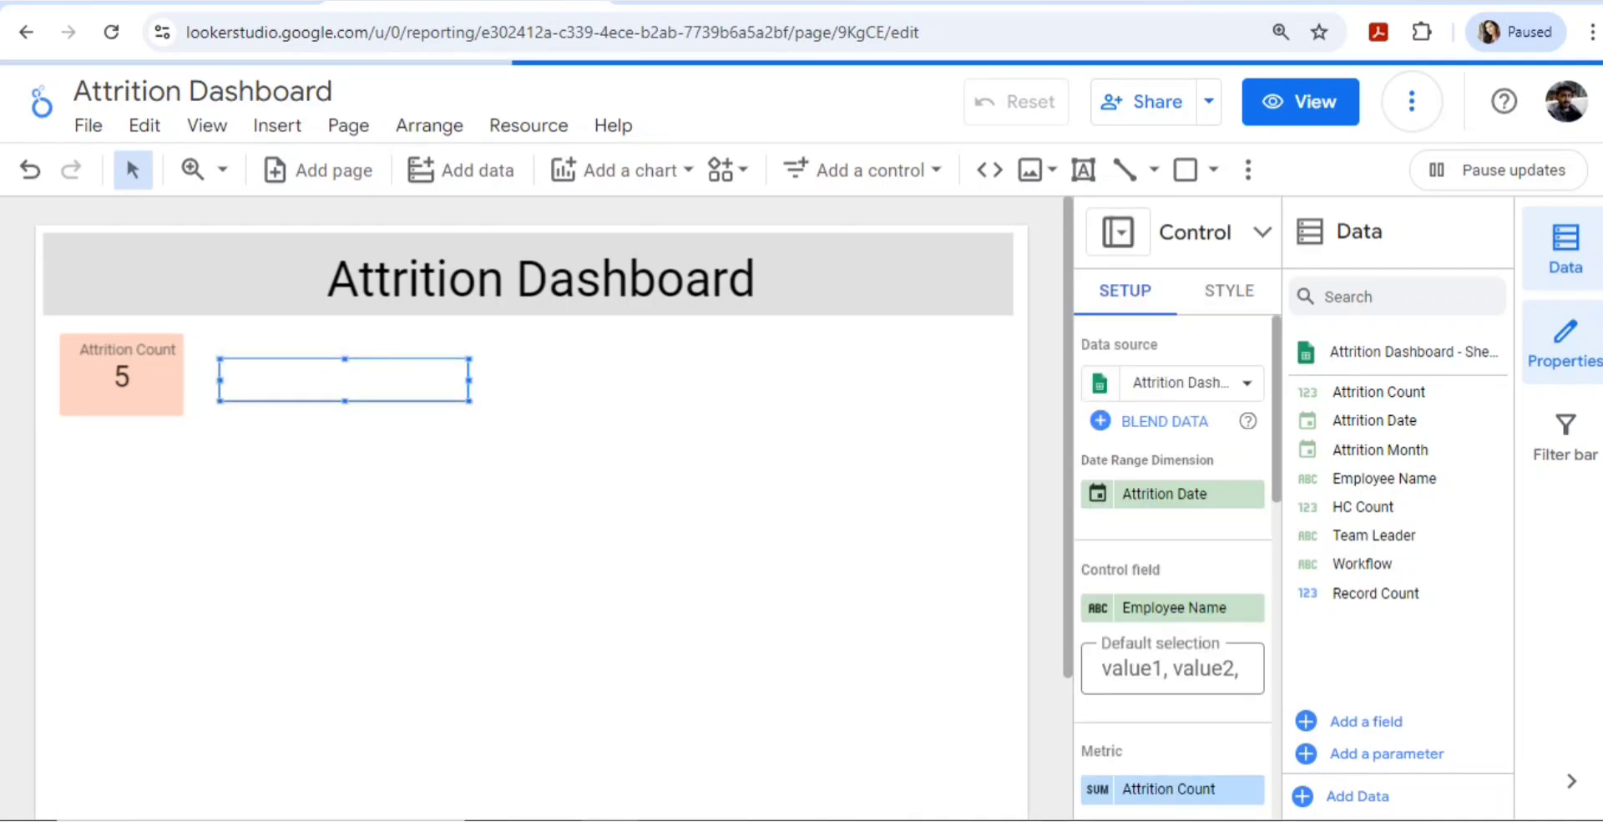
# Set both the date range dimension and the control field of the drop-down list to Attrition Month.
pyautogui.click(1250, 492)
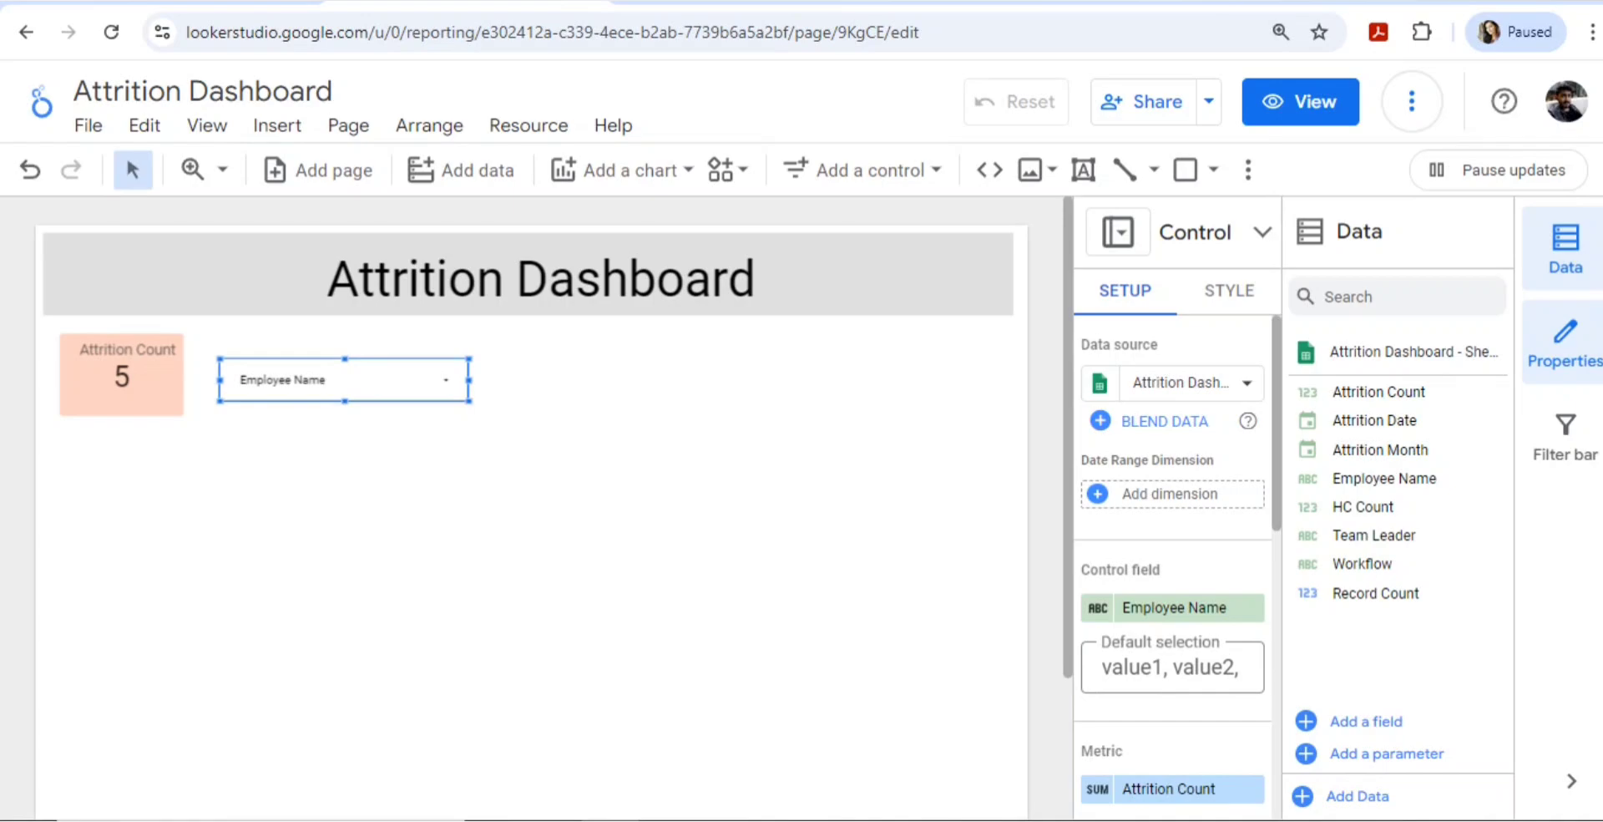
pyautogui.click(1169, 494)
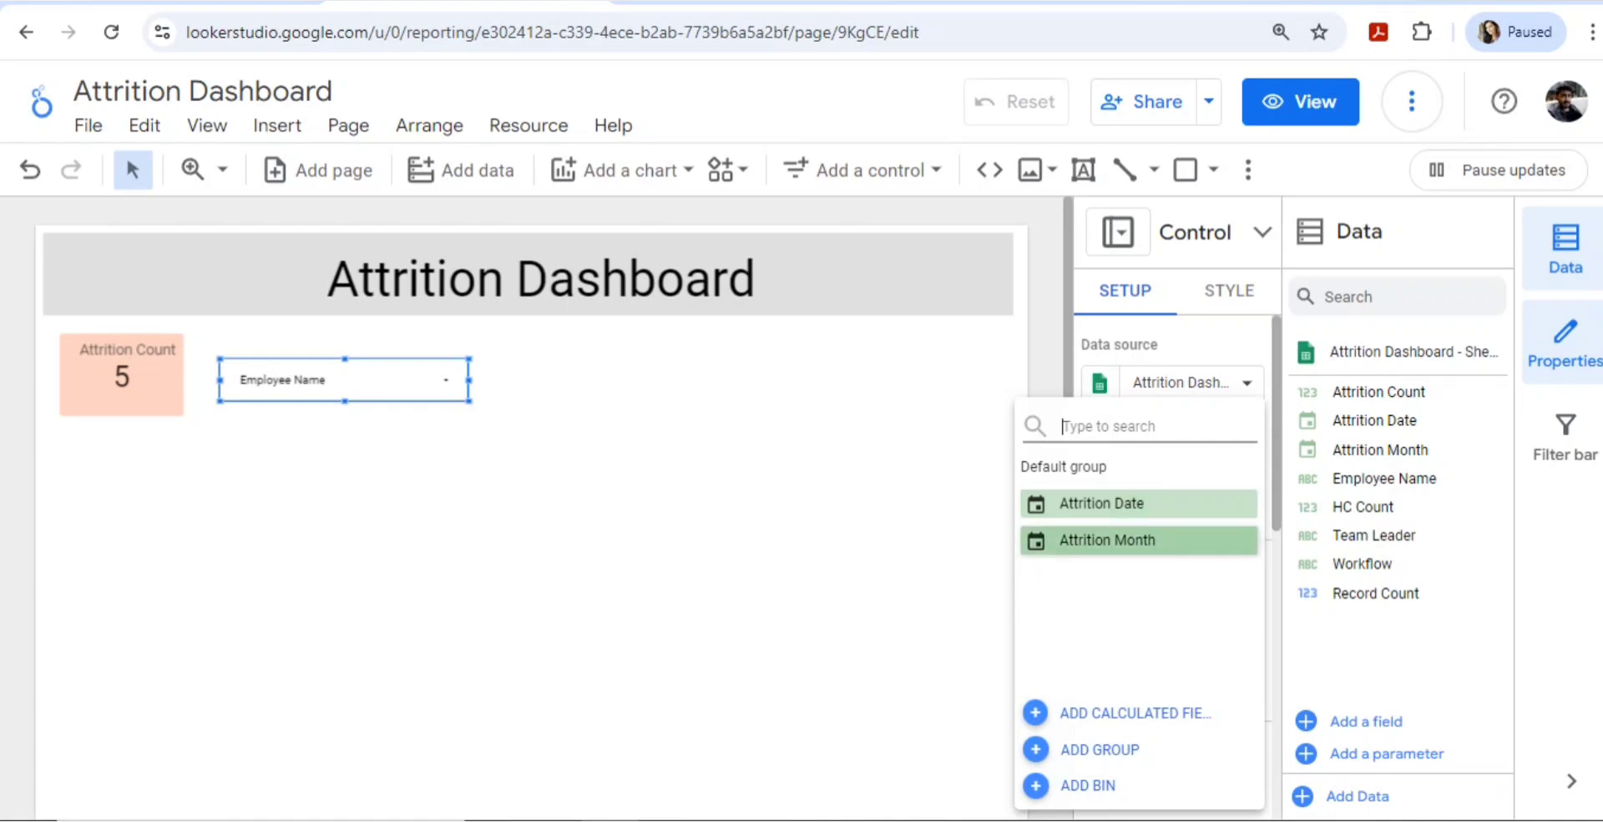
pyautogui.click(1111, 539)
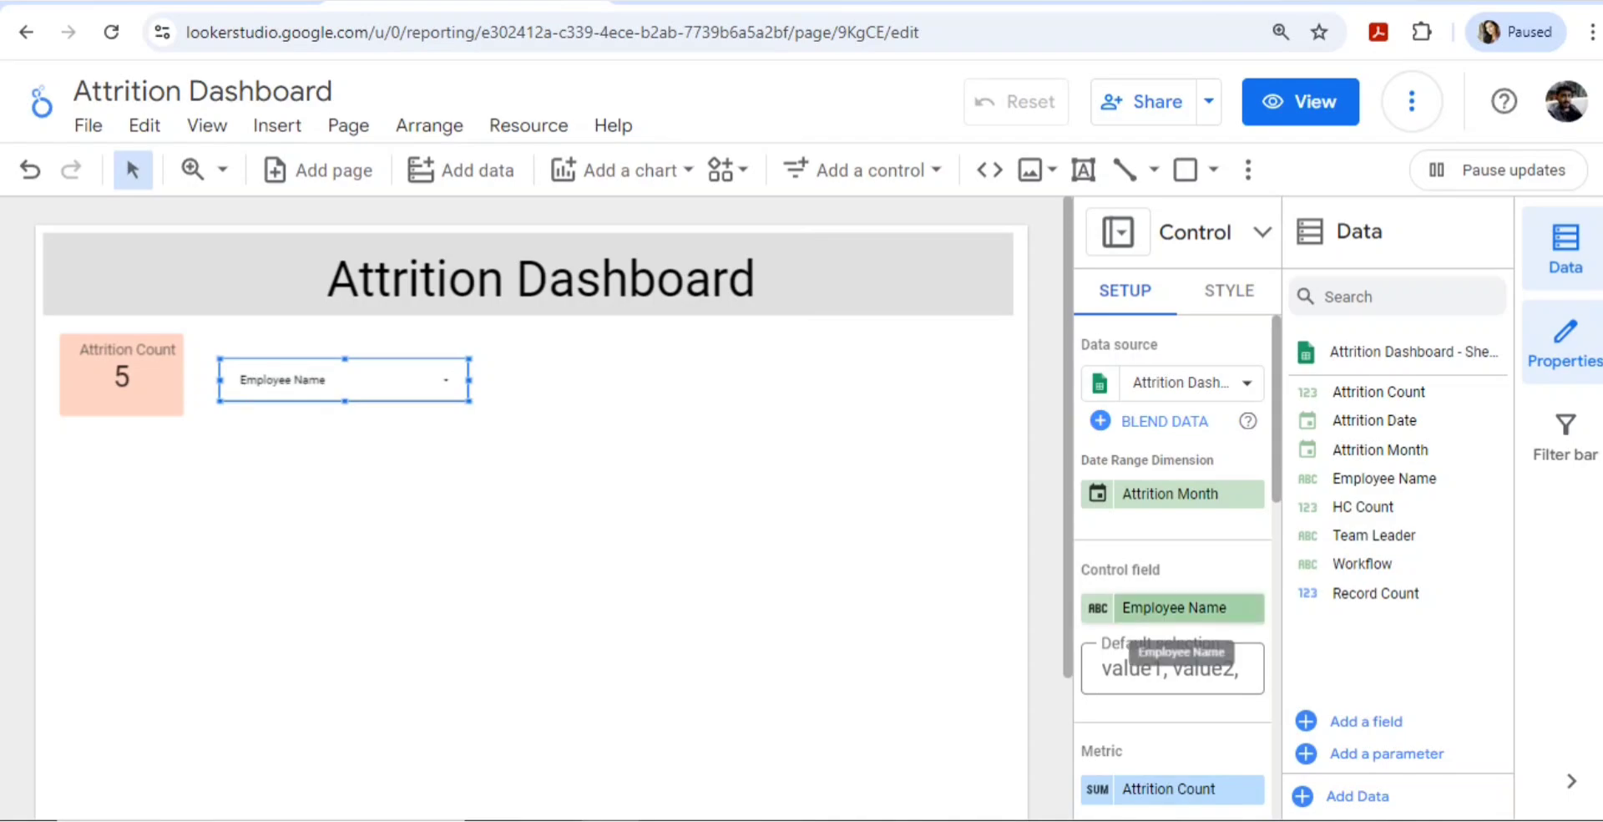
pyautogui.click(1169, 608)
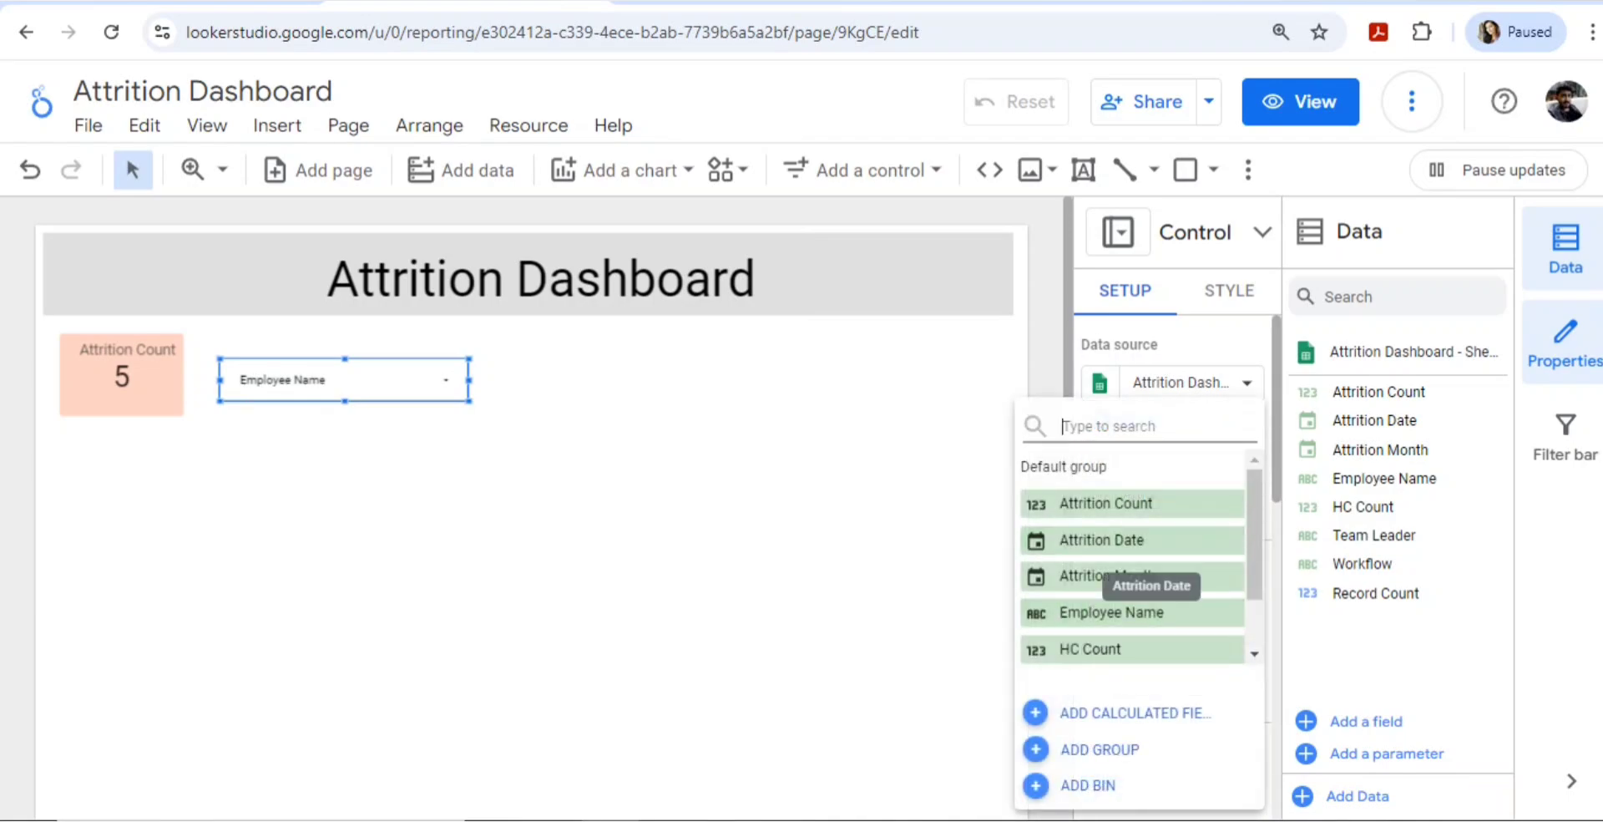
pyautogui.click(1144, 575)
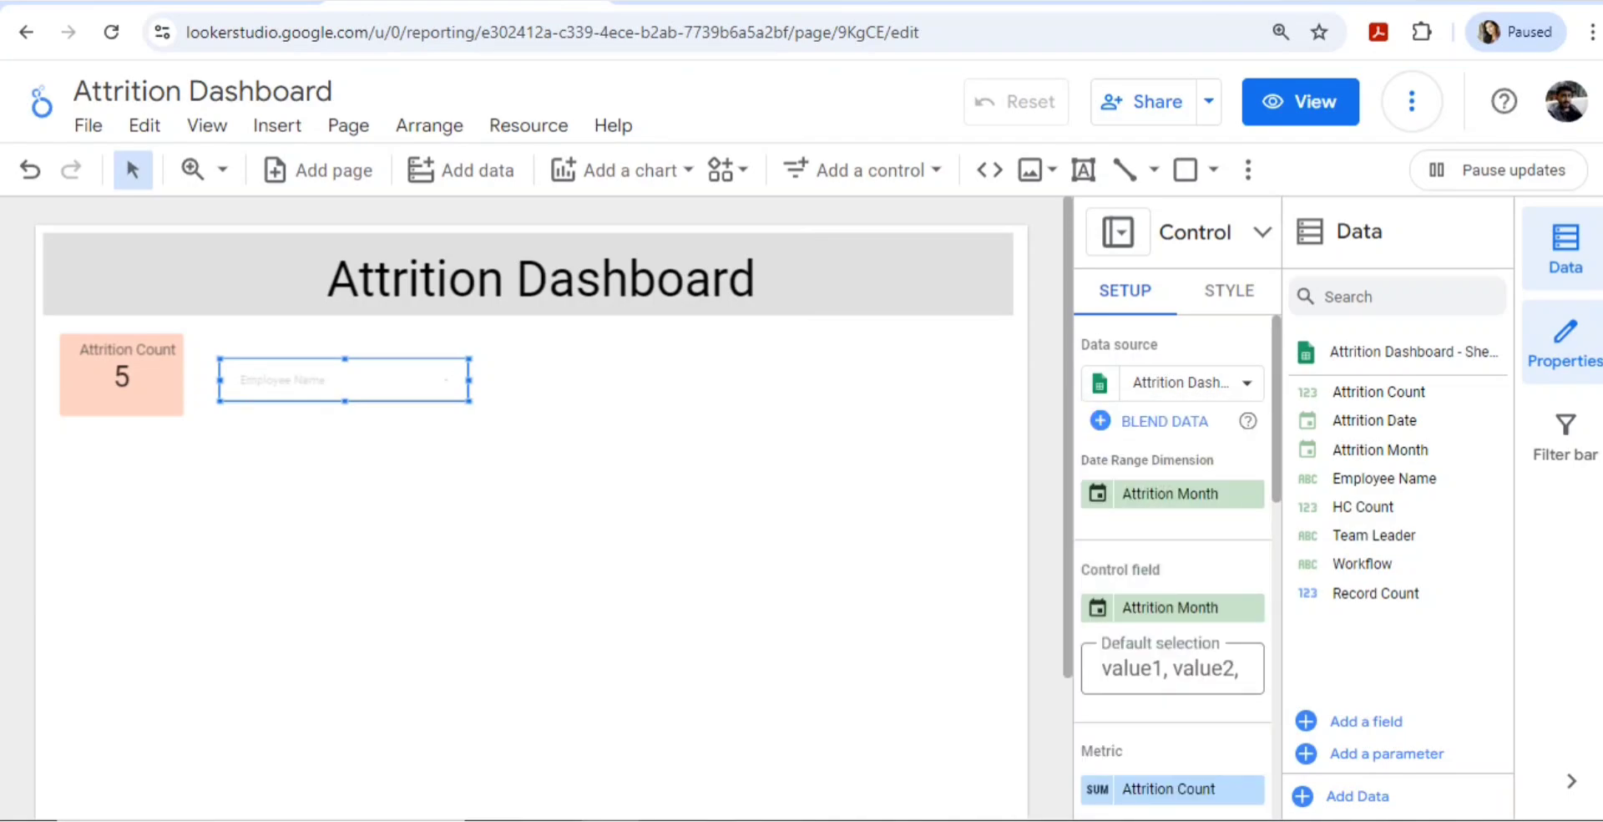
# Expand the Attrition Month drop-down on the canvas to examine the values it offers.
pyautogui.click(334, 380)
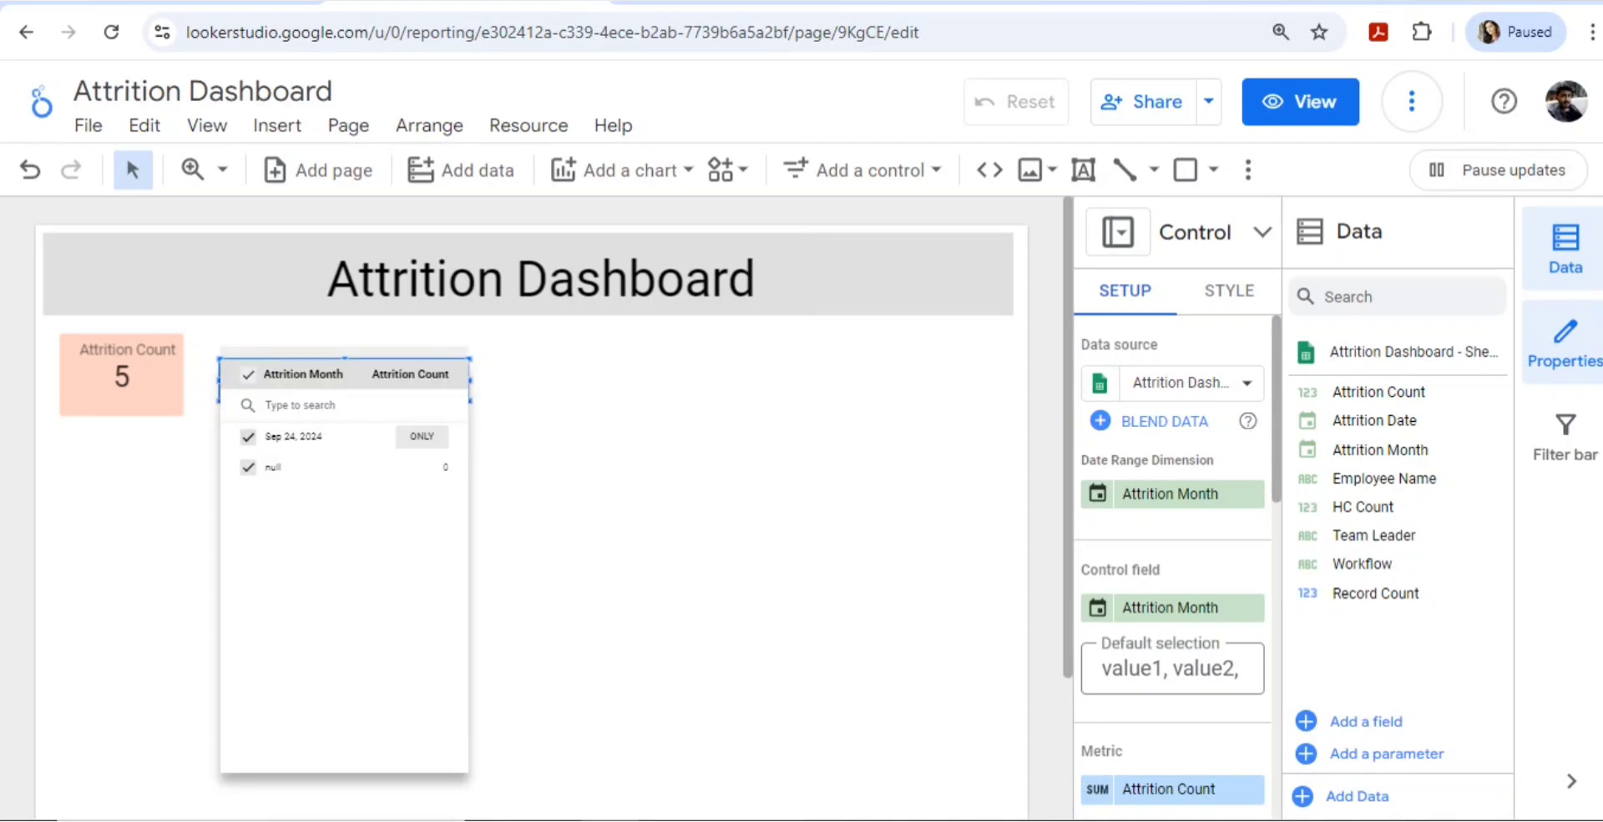
pyautogui.click(584, 409)
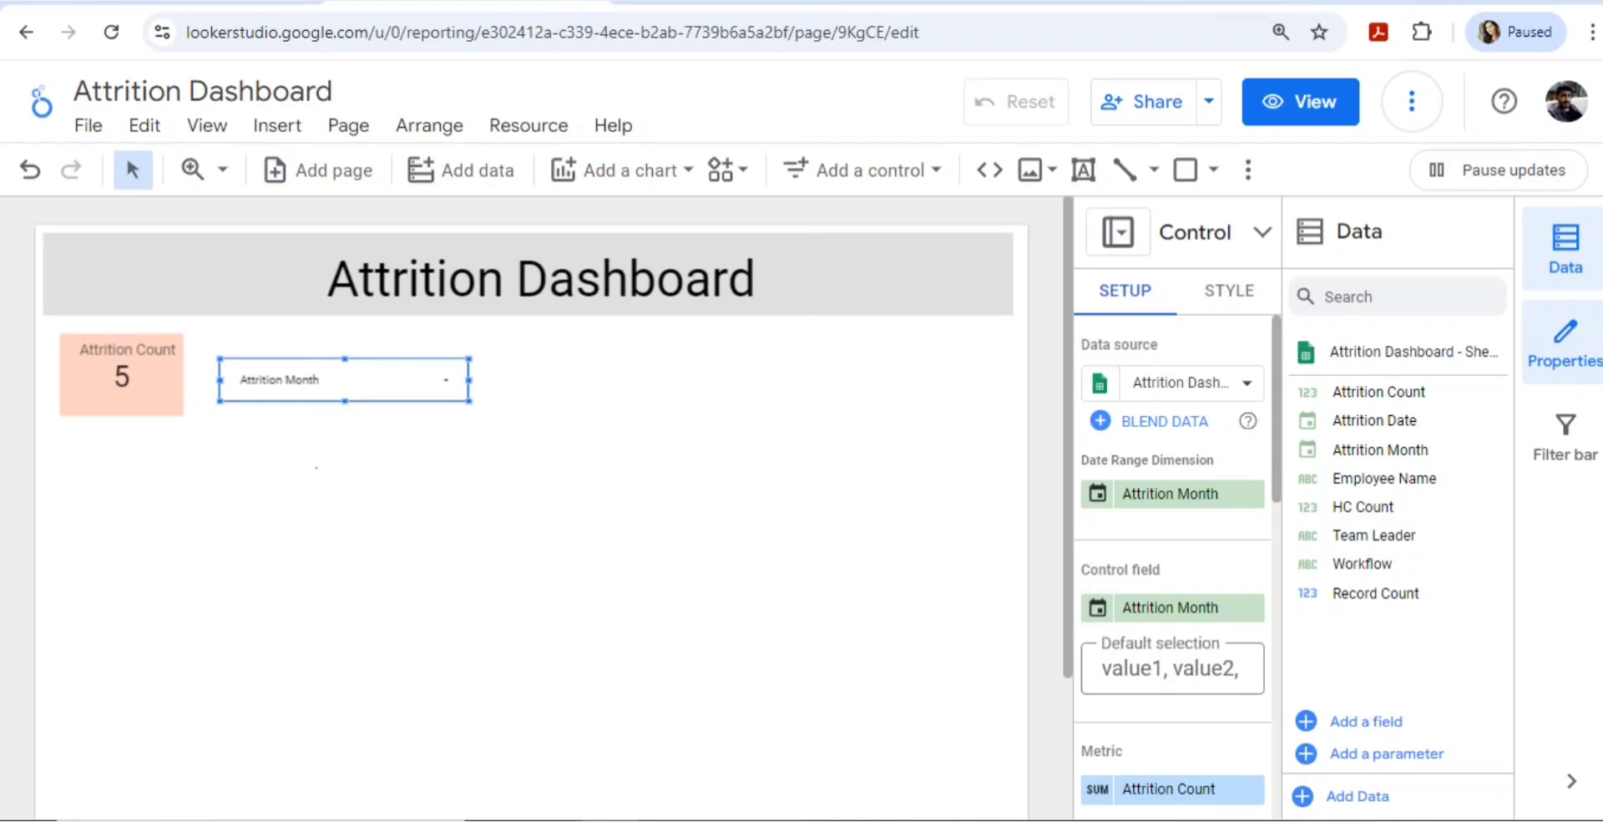
pyautogui.click(317, 468)
pyautogui.click(290, 380)
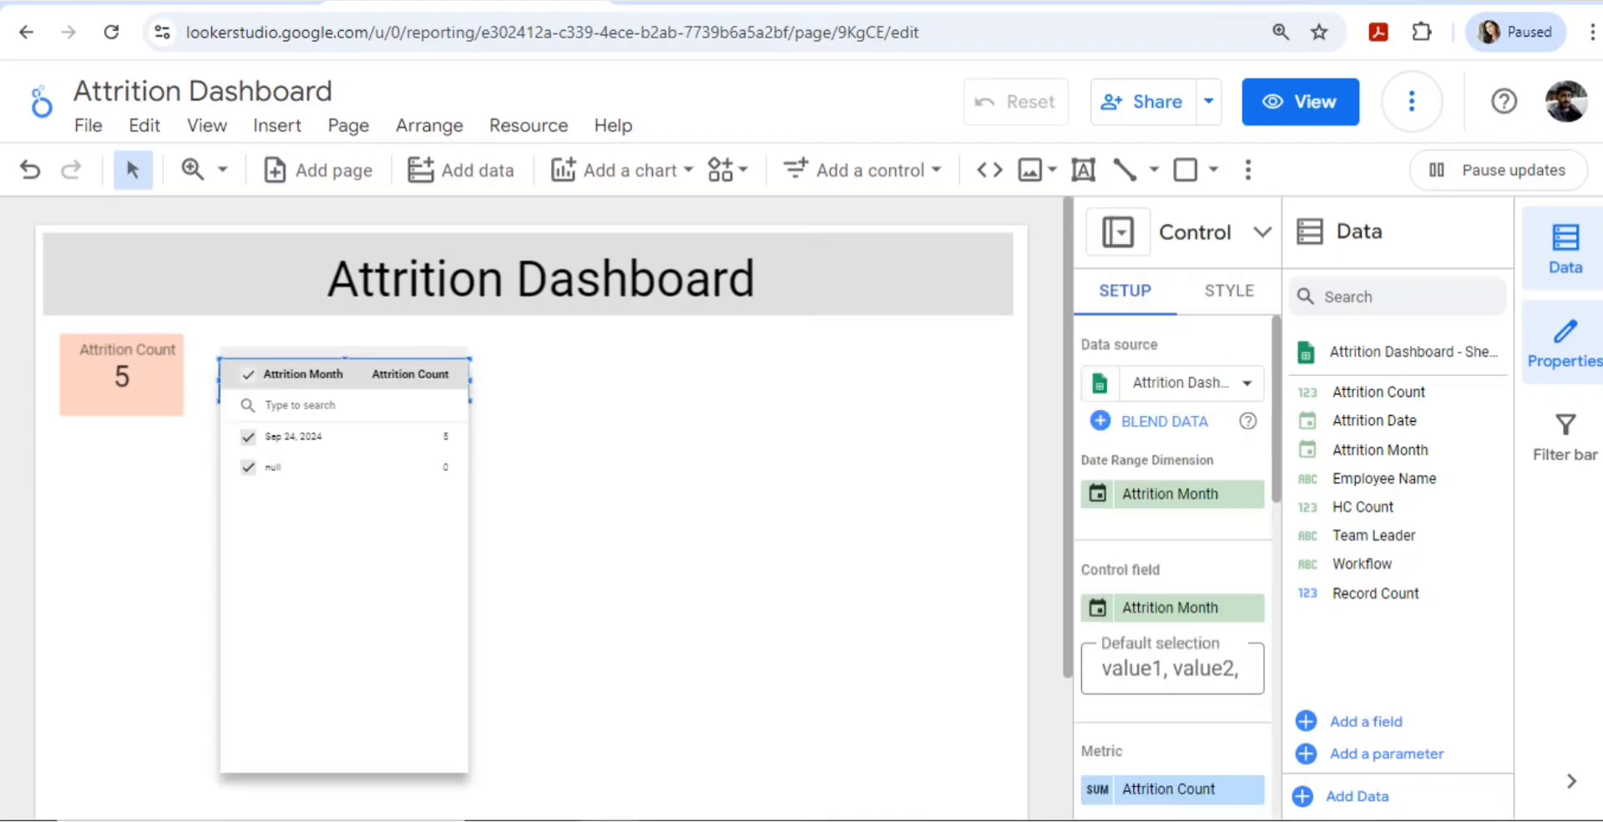
# Test the Attrition Month filter against the scorecard by excluding Sep 24, 2024, and include that date again.
pyautogui.click(248, 437)
pyautogui.click(150, 410)
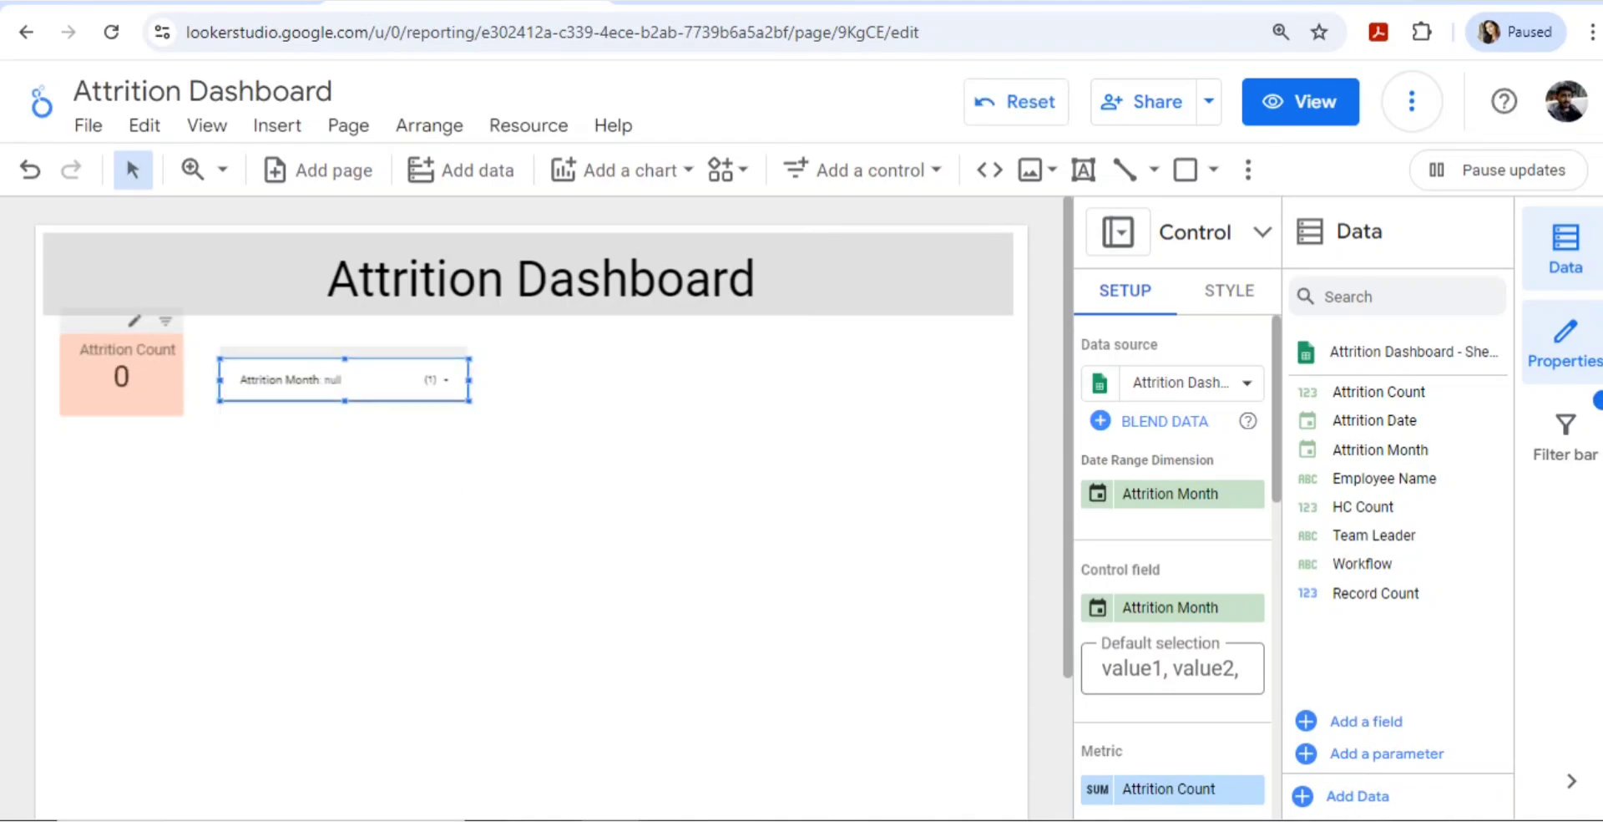
pyautogui.click(288, 383)
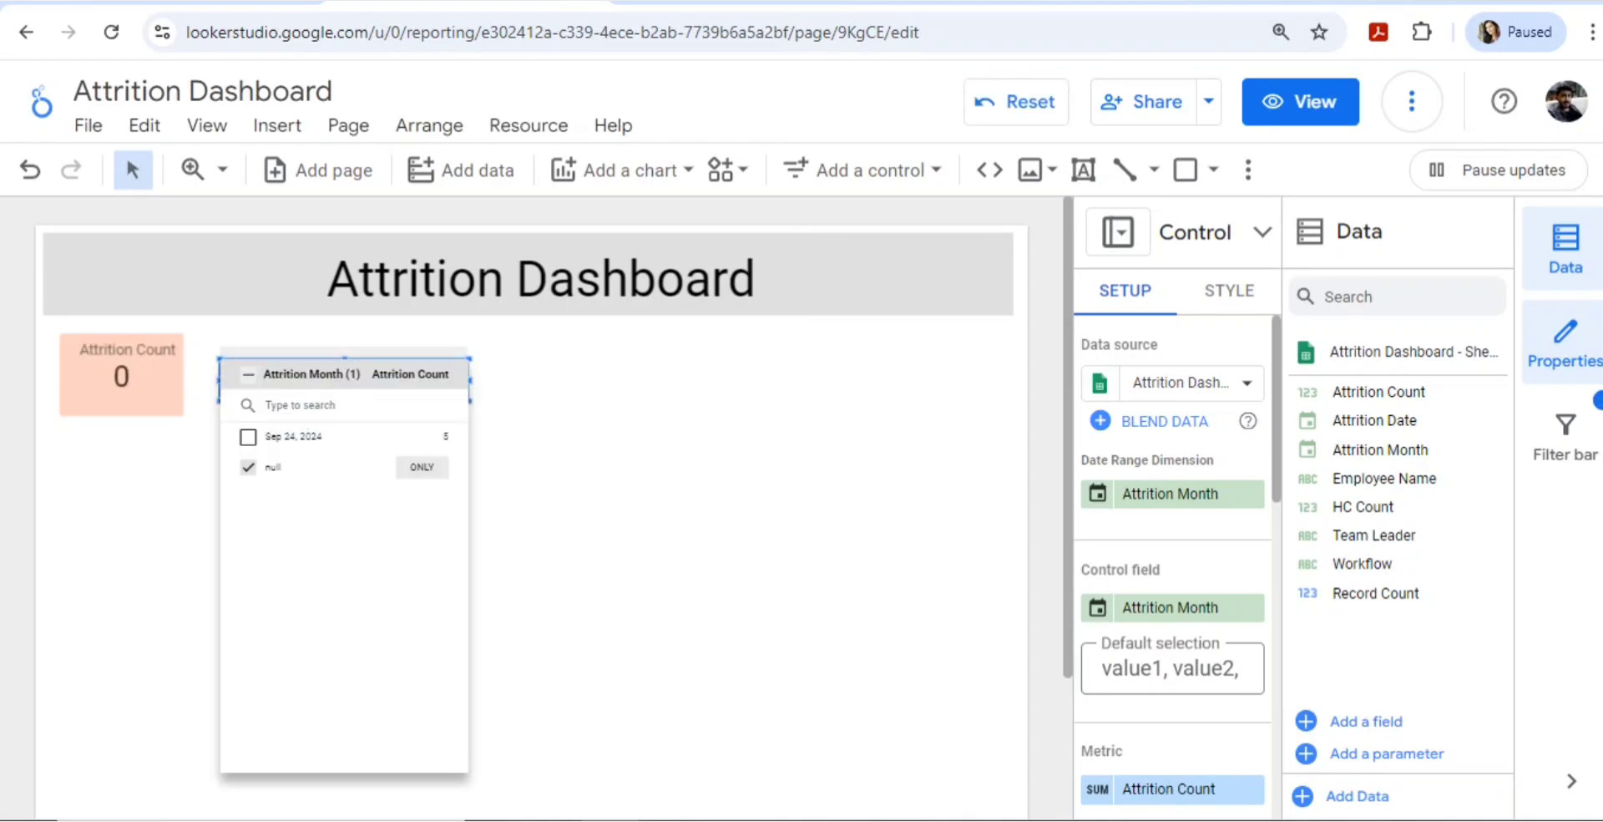
pyautogui.click(248, 437)
pyautogui.click(158, 443)
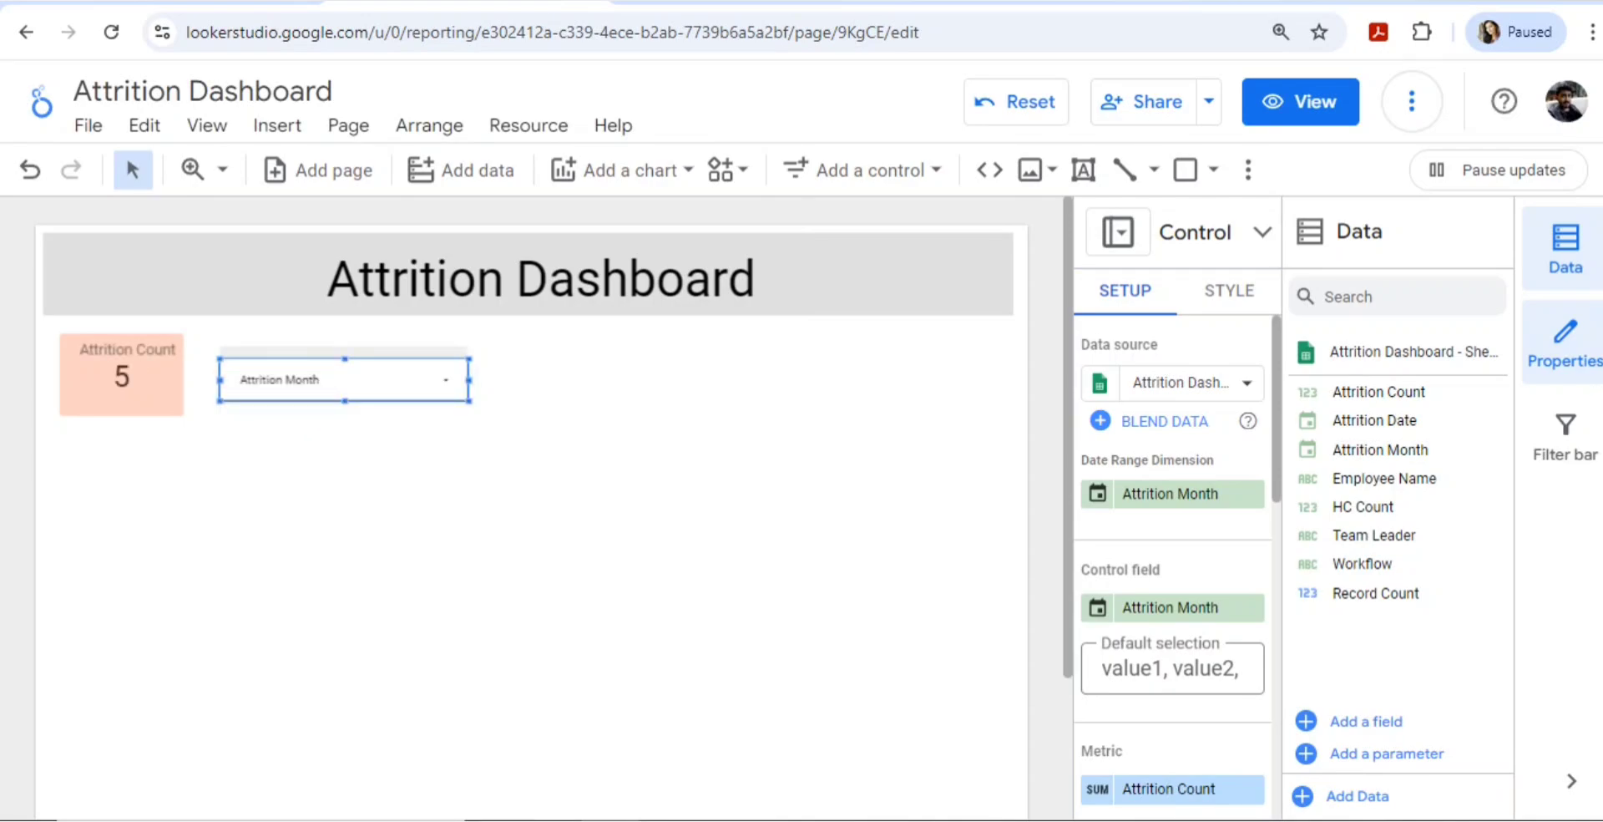
# Try the fixed-size layout for the Attrition Month control, and return it to the drop-down layout.
pyautogui.click(1229, 291)
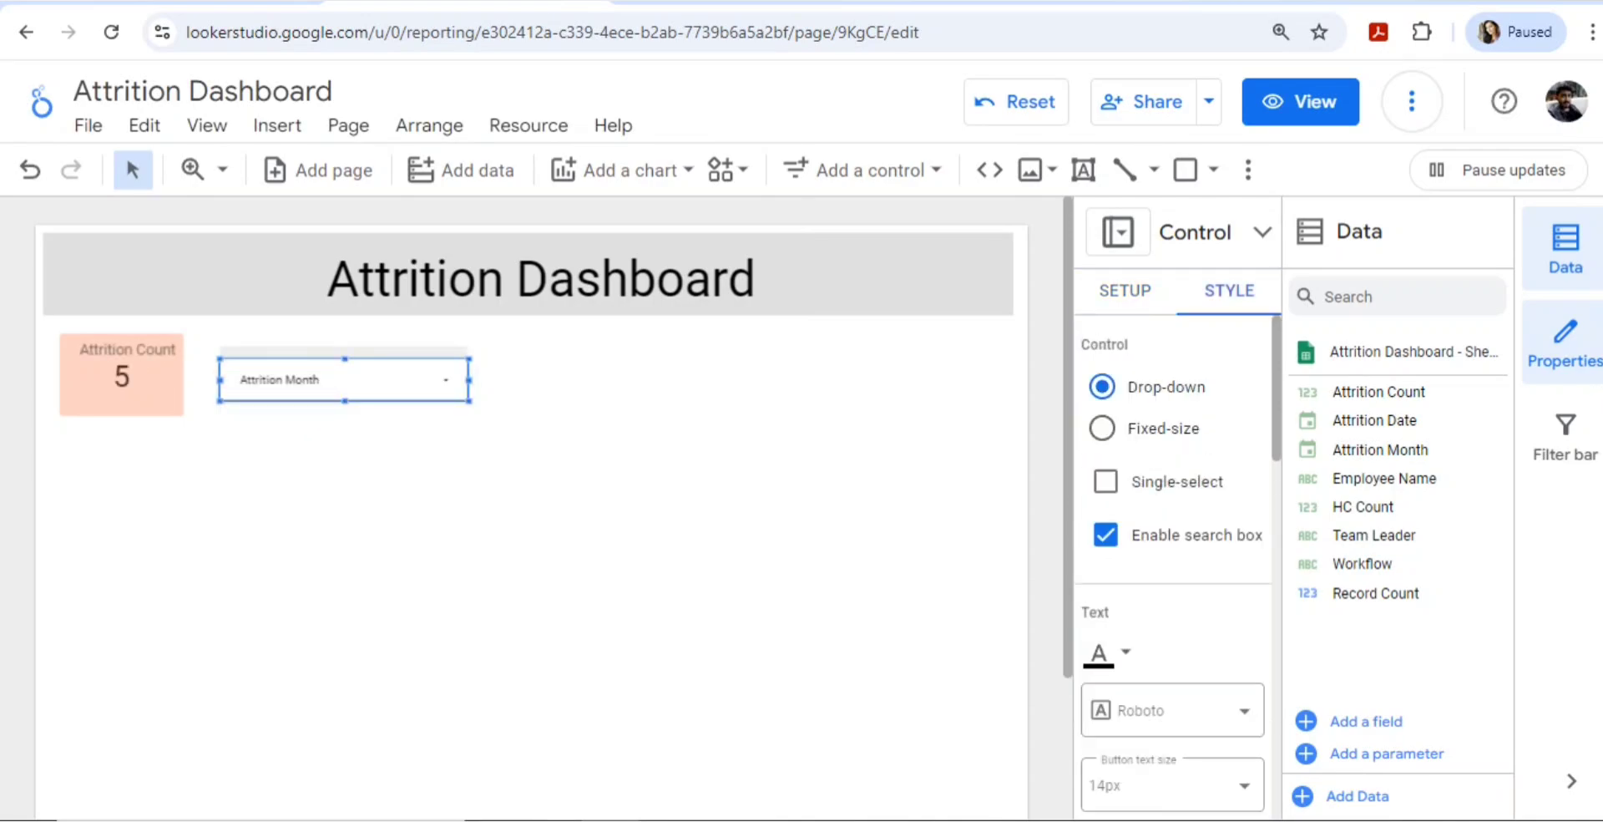
pyautogui.click(1103, 428)
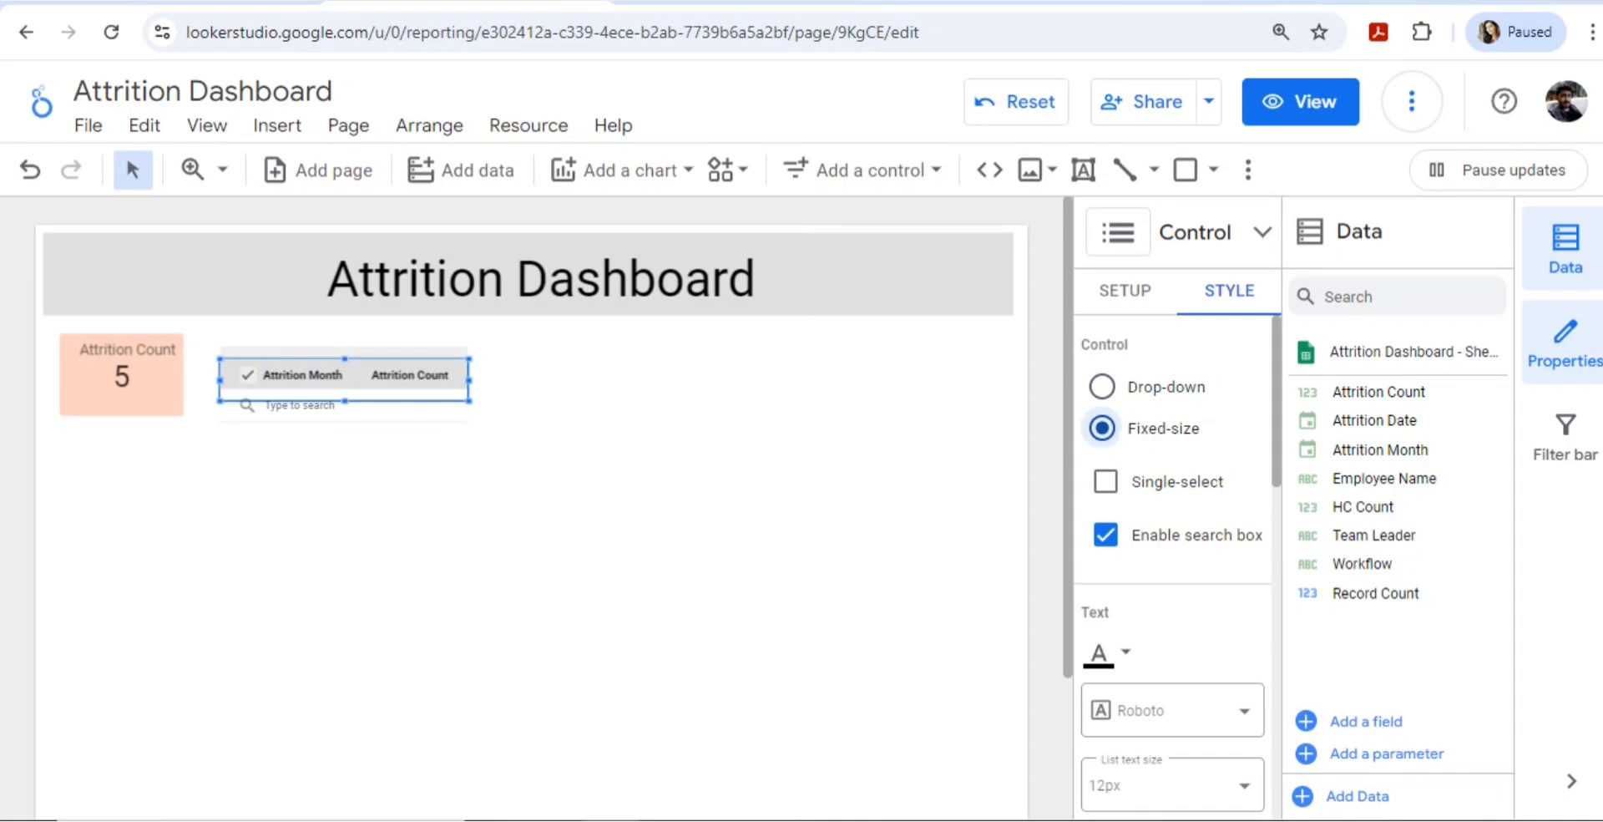
pyautogui.click(1102, 386)
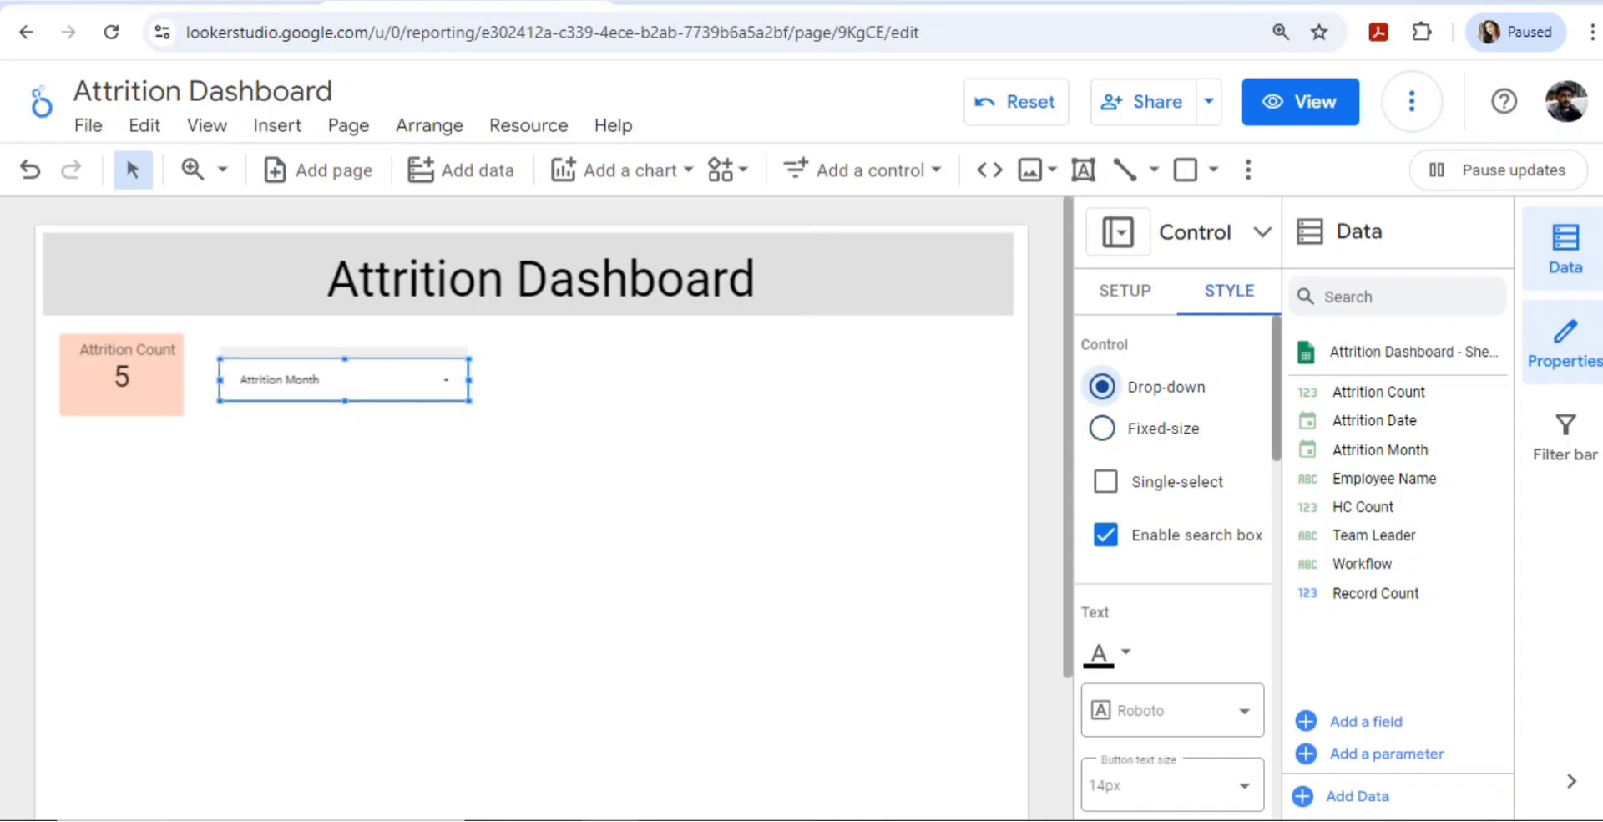
# Set the Attrition Month control's header fill to light blue and its checkbox fill to light cyan.
pyautogui.scroll(-4, 1173, 568)
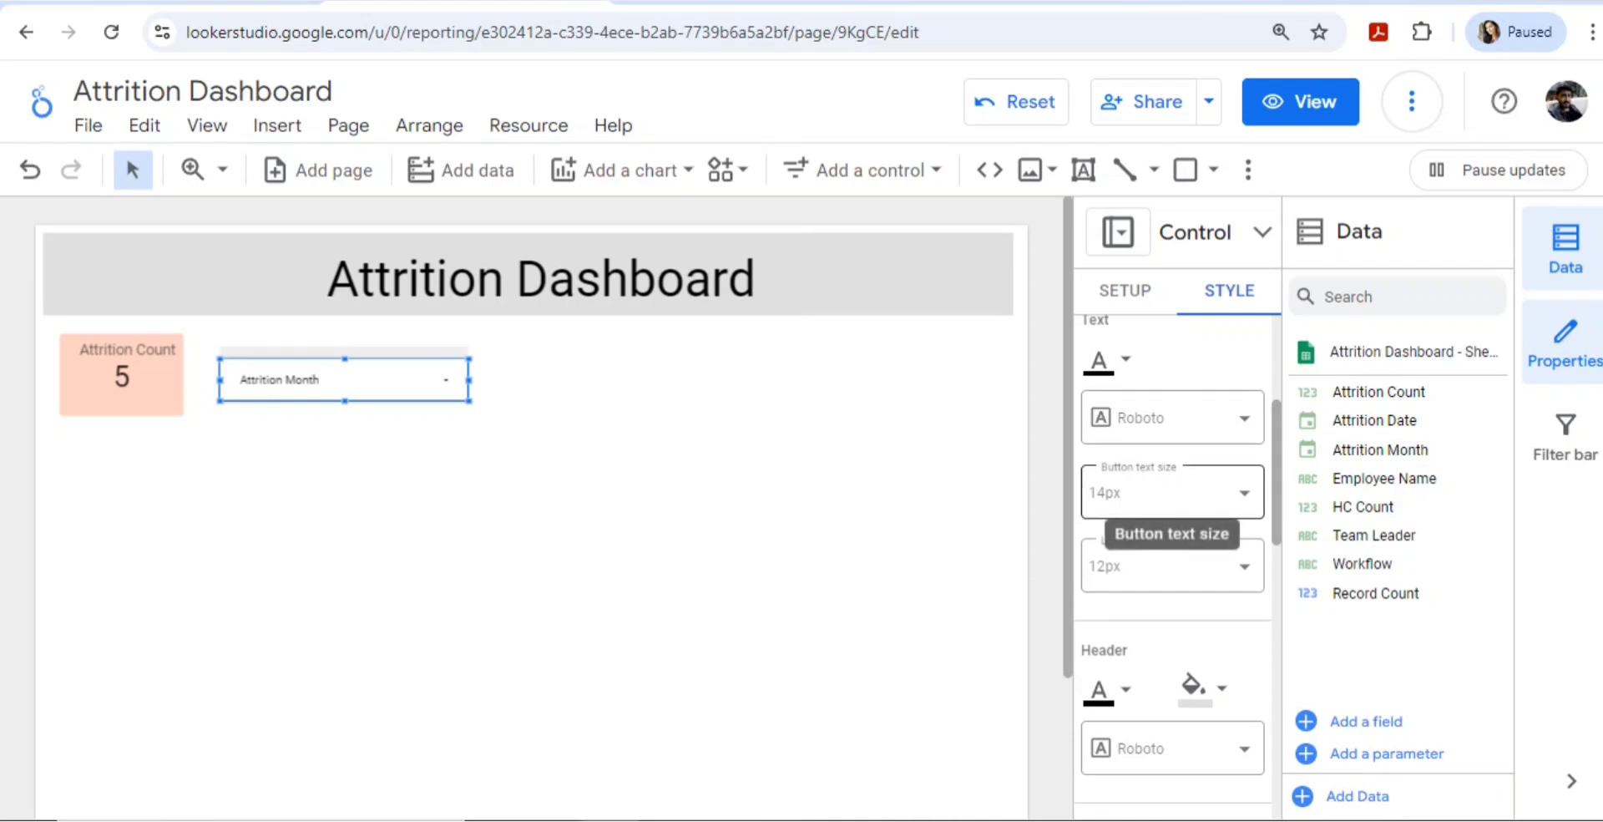
pyautogui.scroll(-4, 1173, 568)
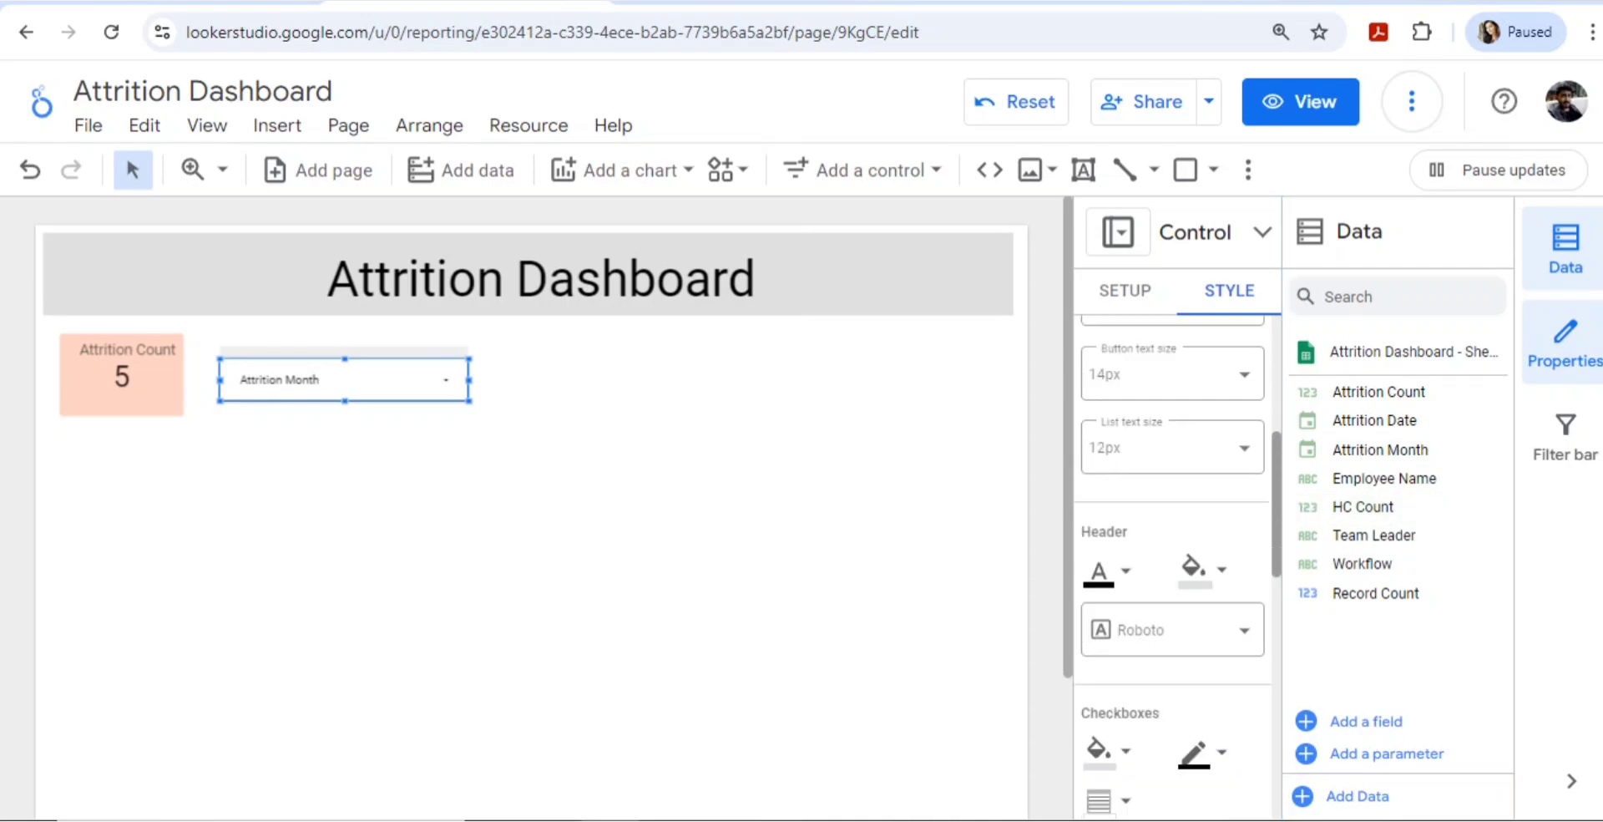
pyautogui.click(1194, 382)
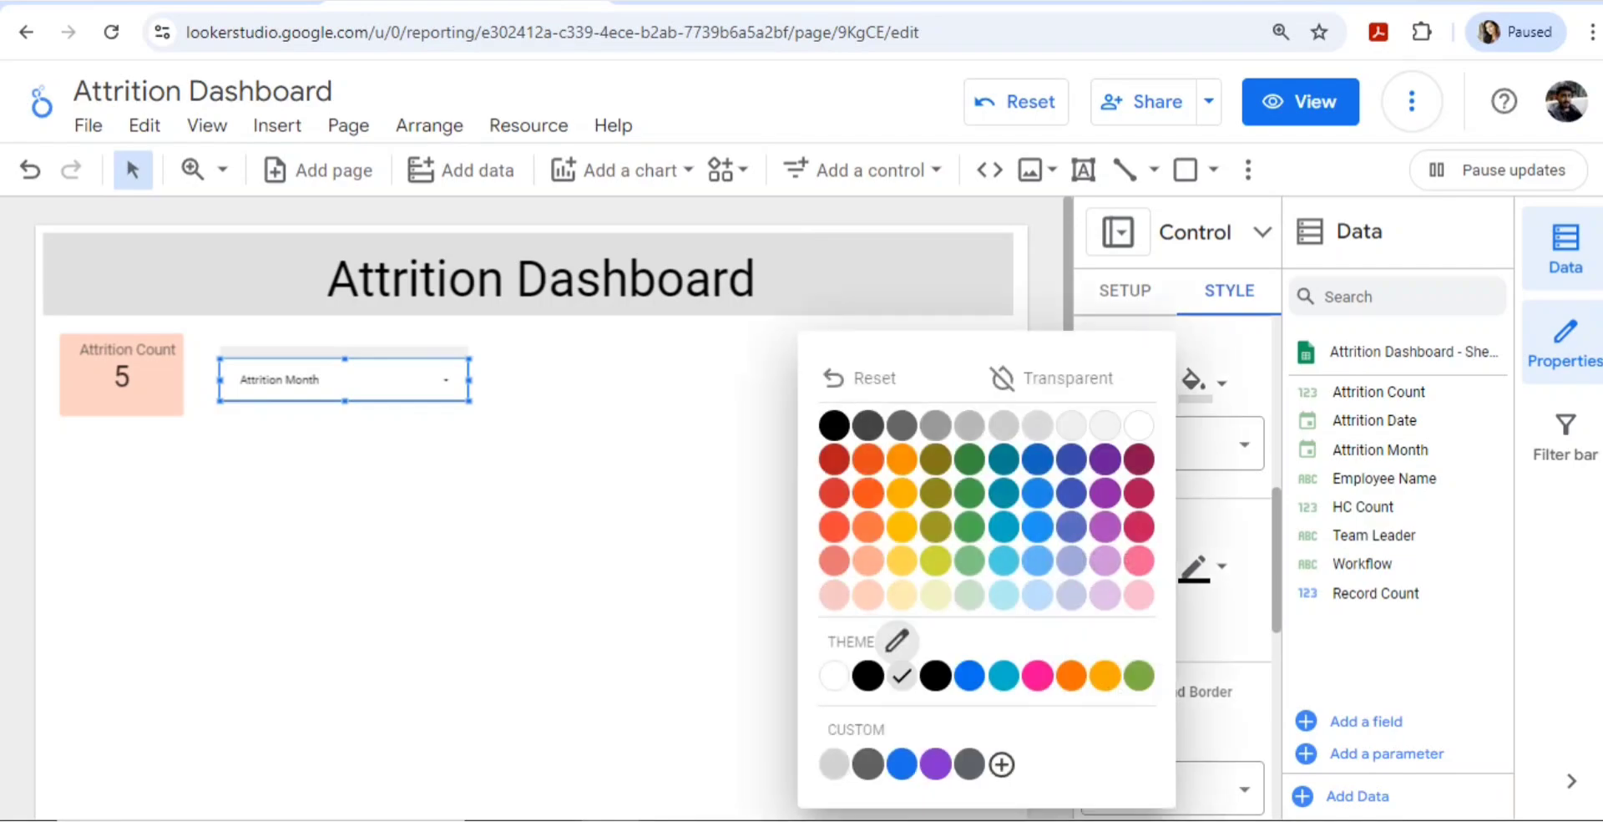
pyautogui.click(902, 764)
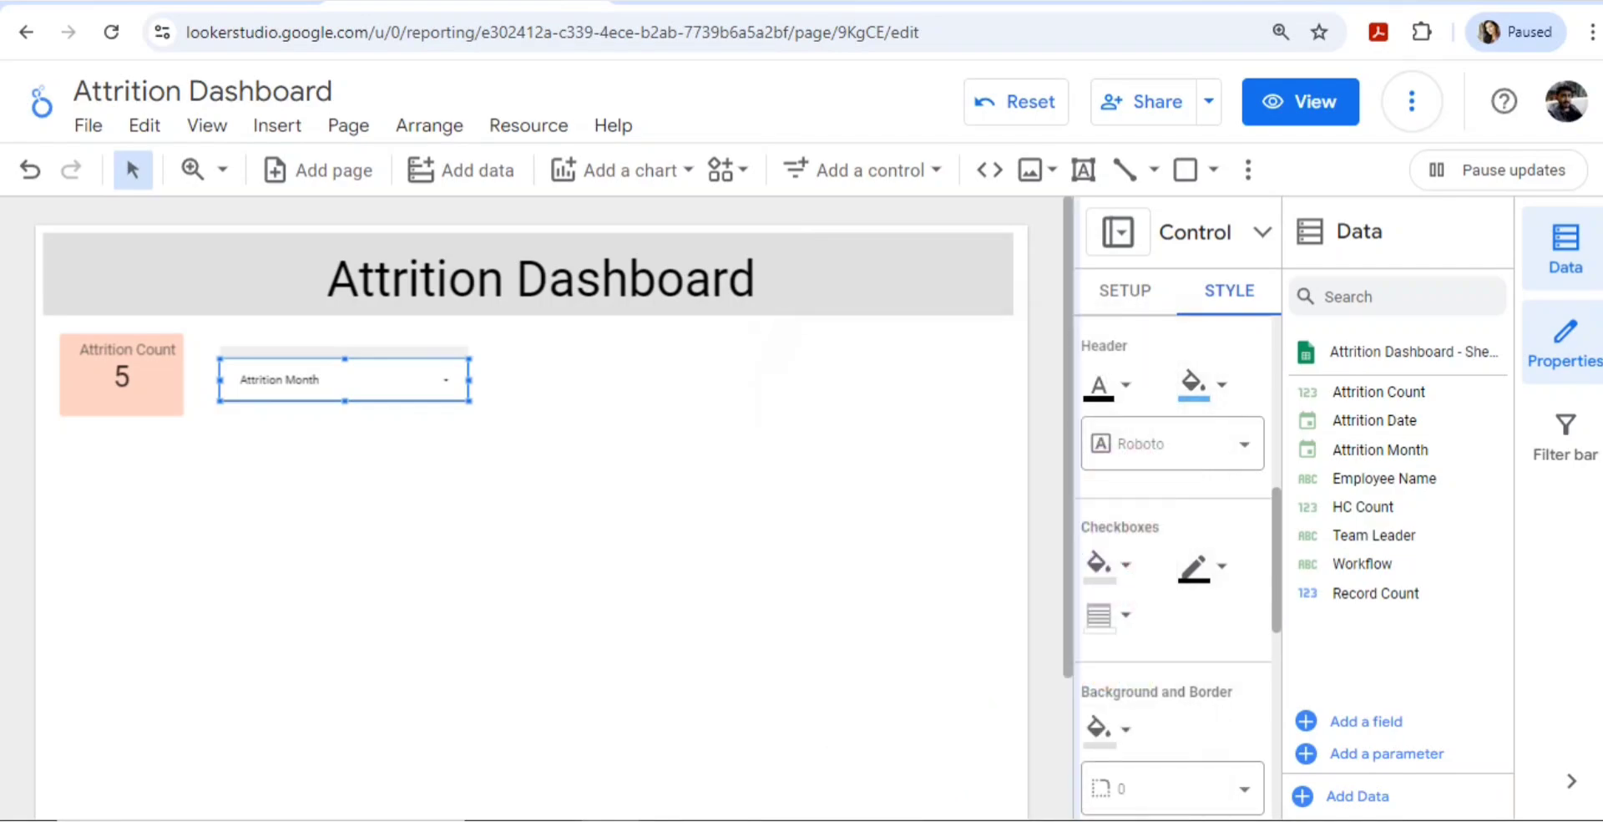
pyautogui.click(1101, 564)
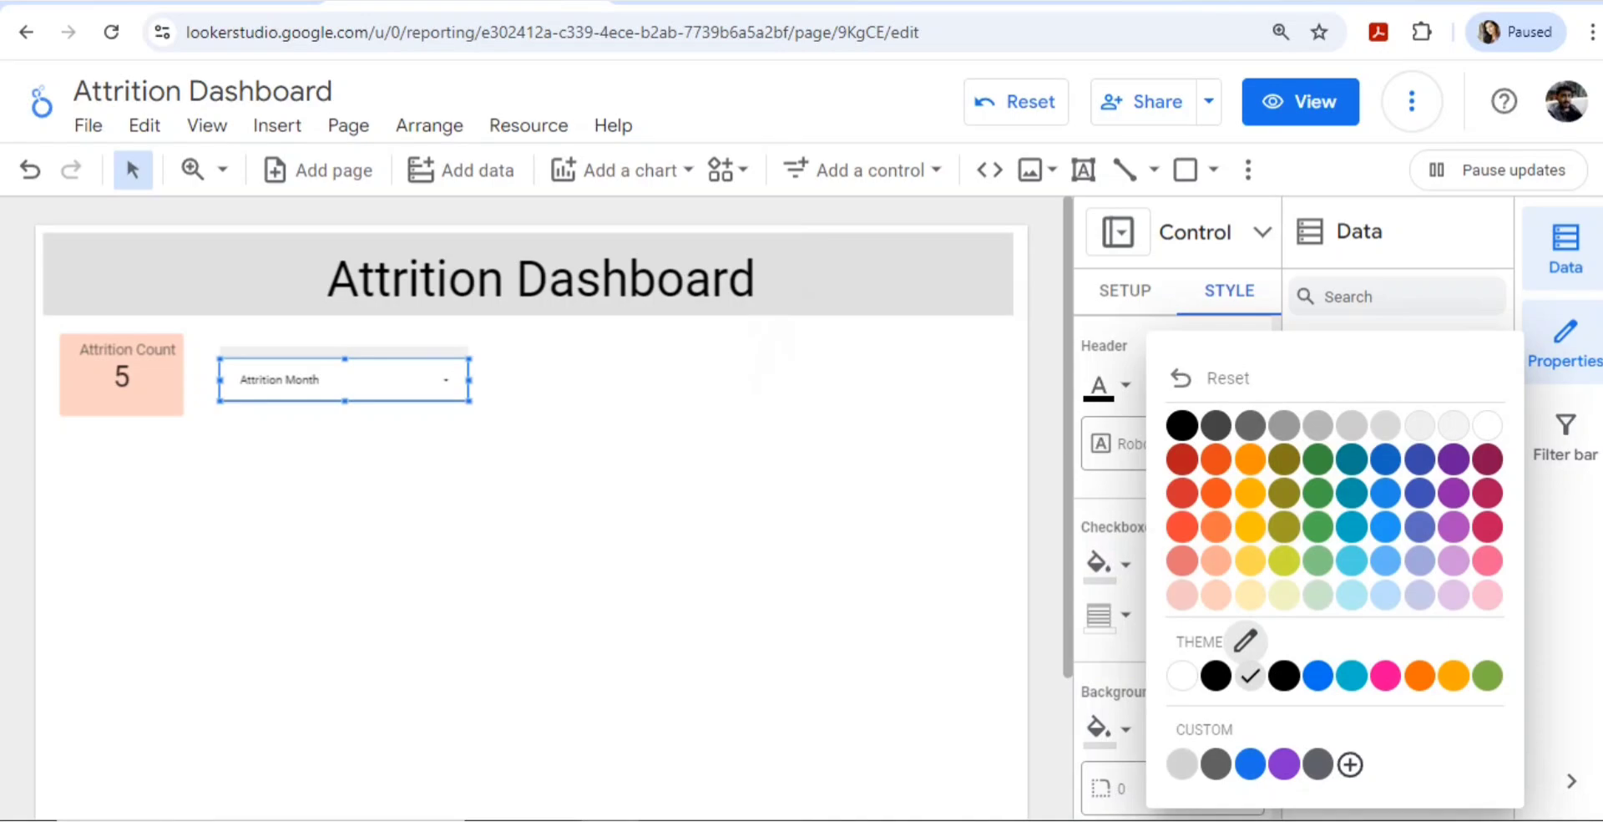
pyautogui.click(1352, 561)
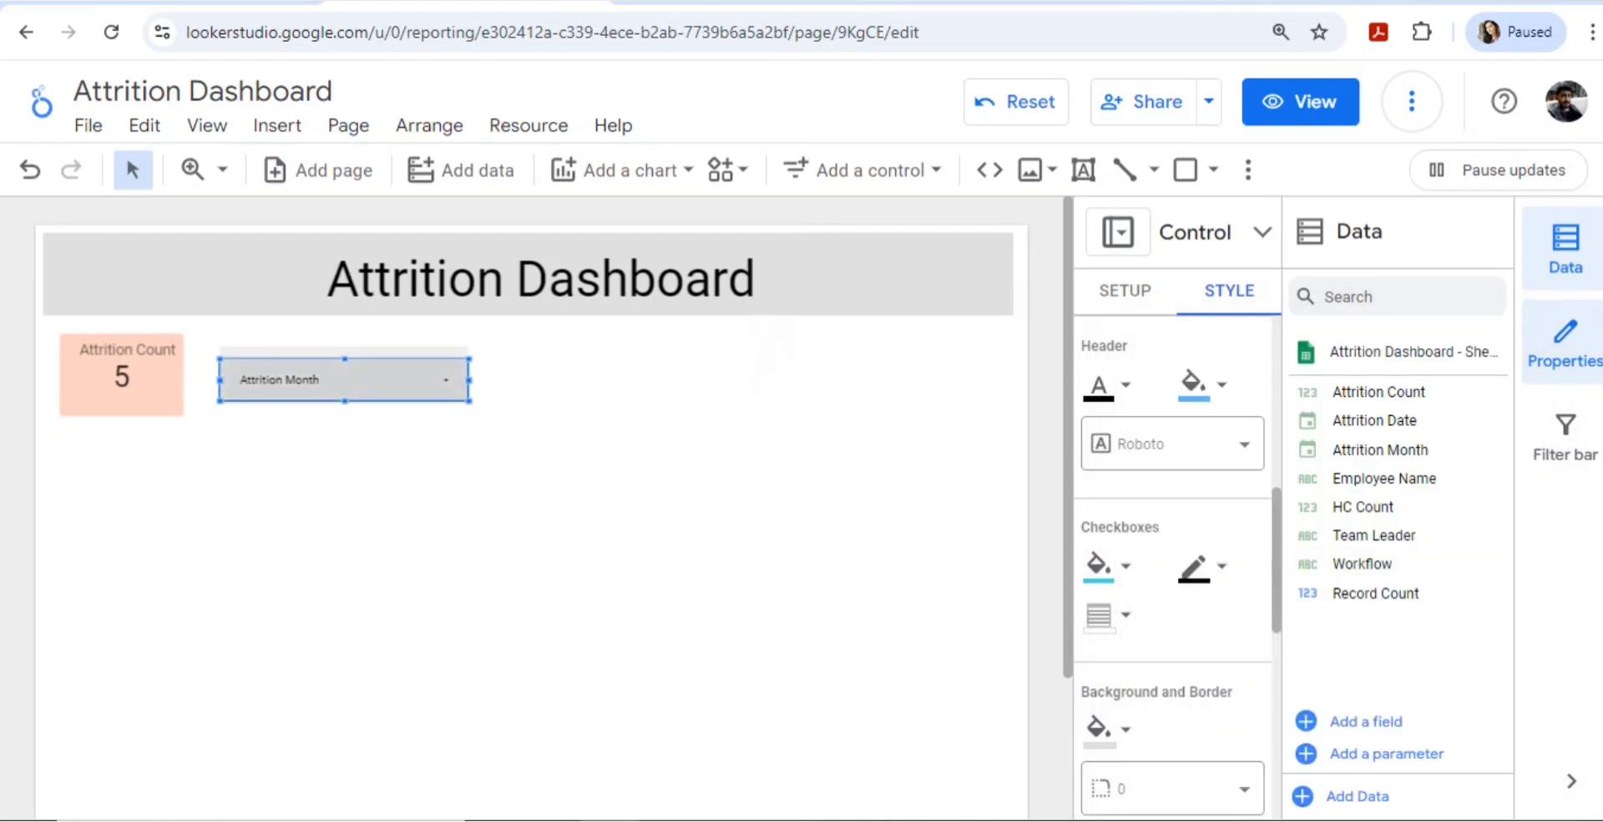
# Expand the Attrition Month drop-down on the canvas and in view mode to check its colours, and return to editing.
pyautogui.click(398, 384)
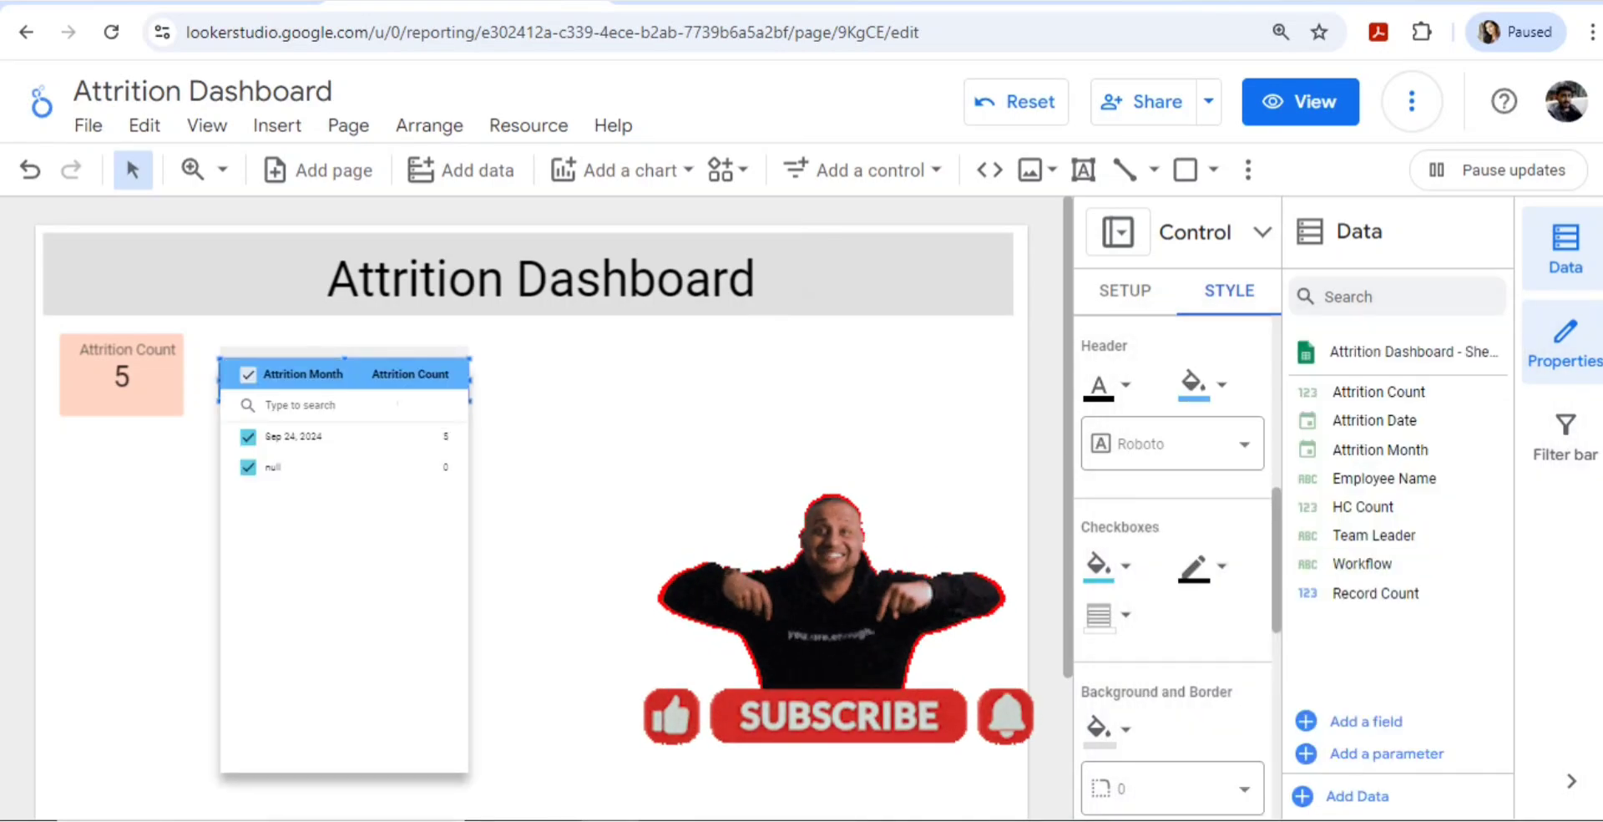
pyautogui.click(551, 404)
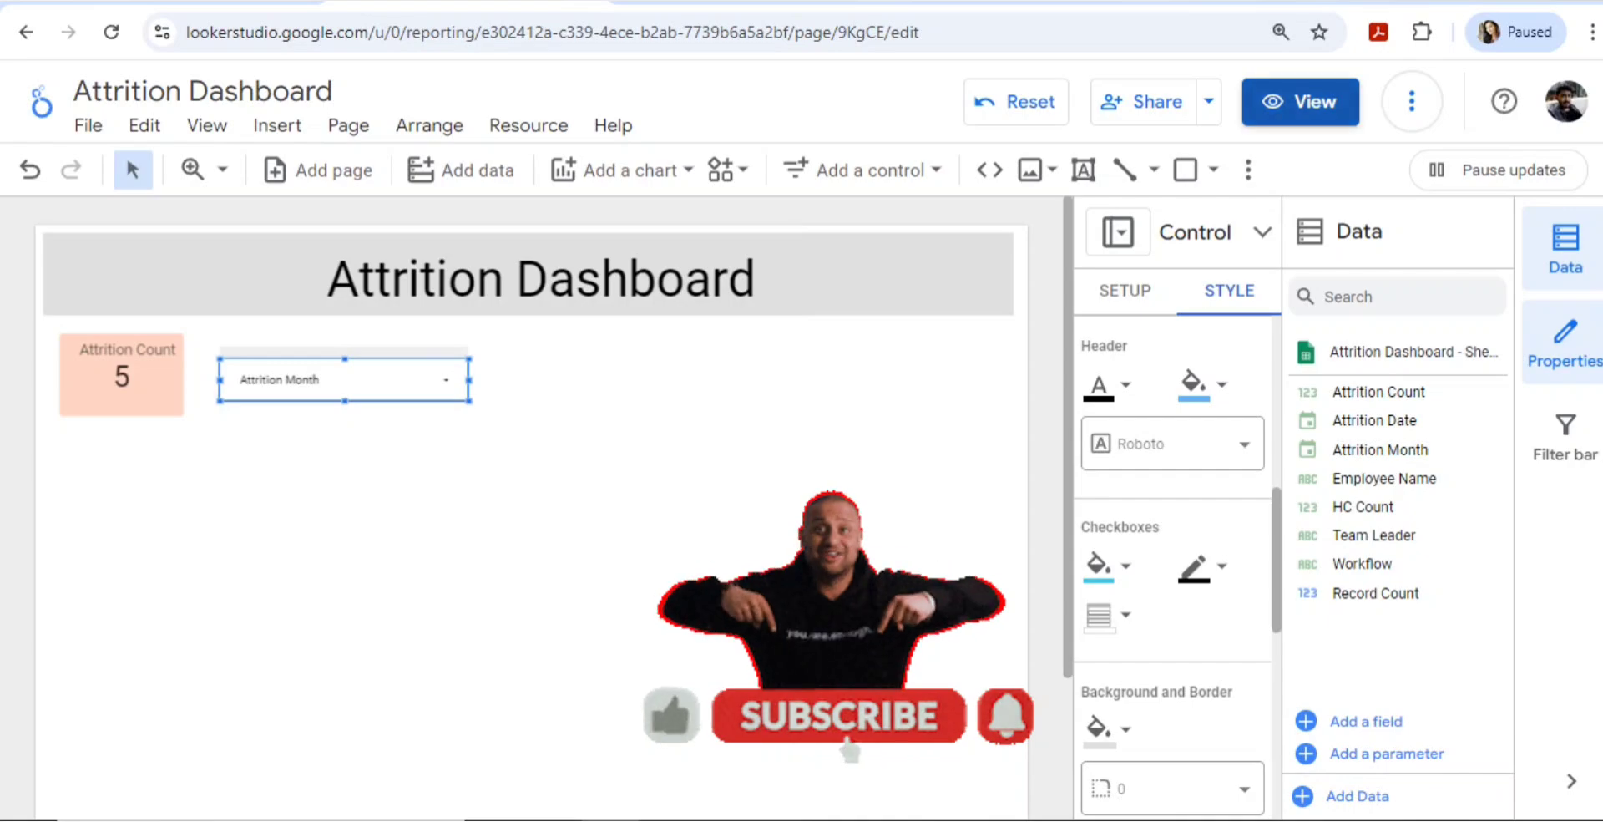
pyautogui.click(1301, 101)
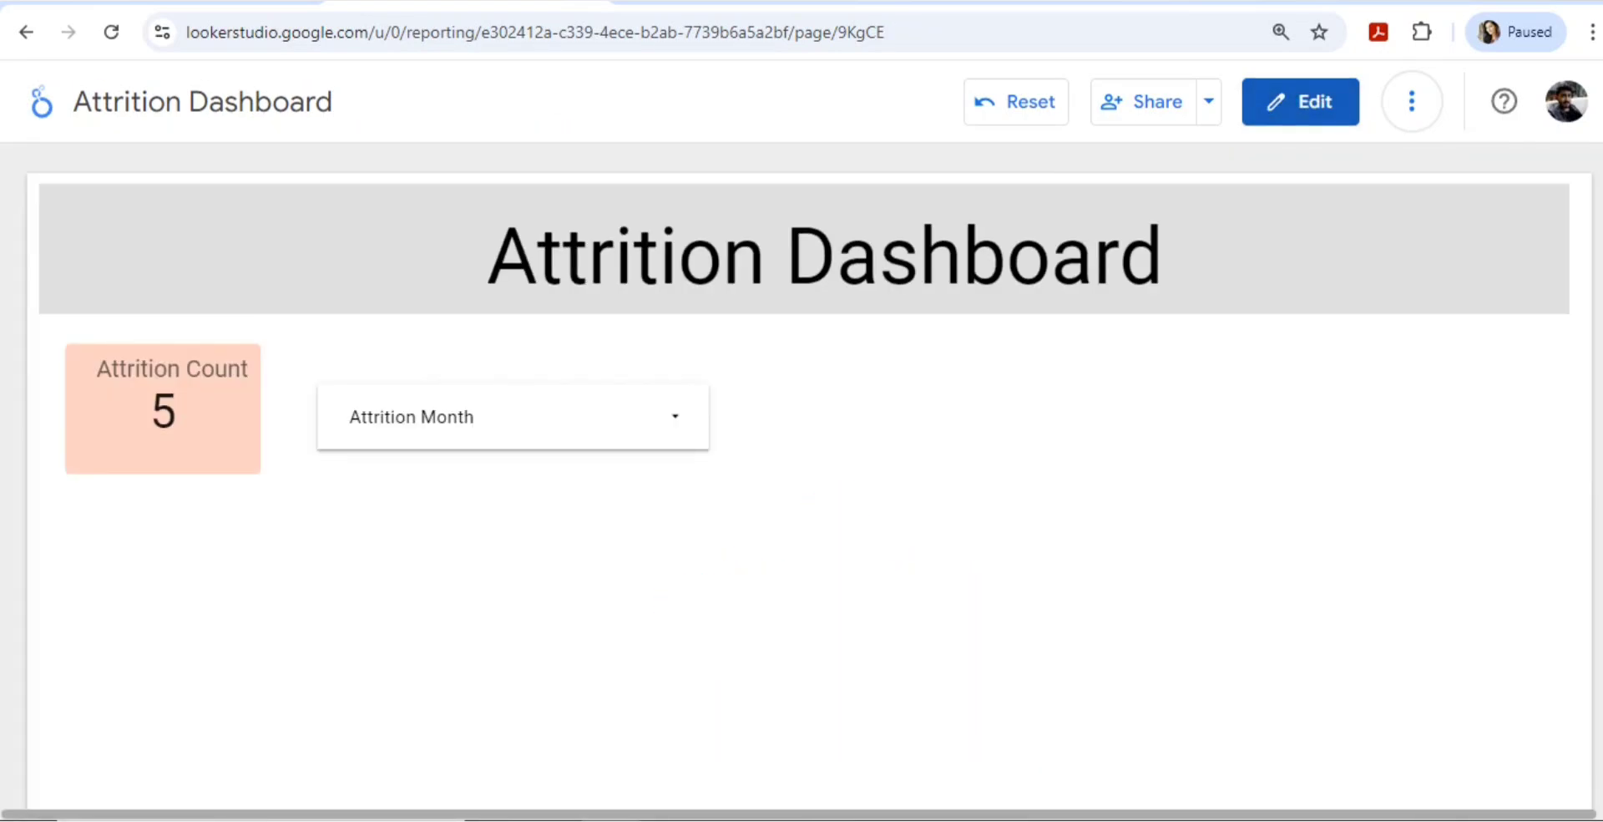
pyautogui.click(564, 415)
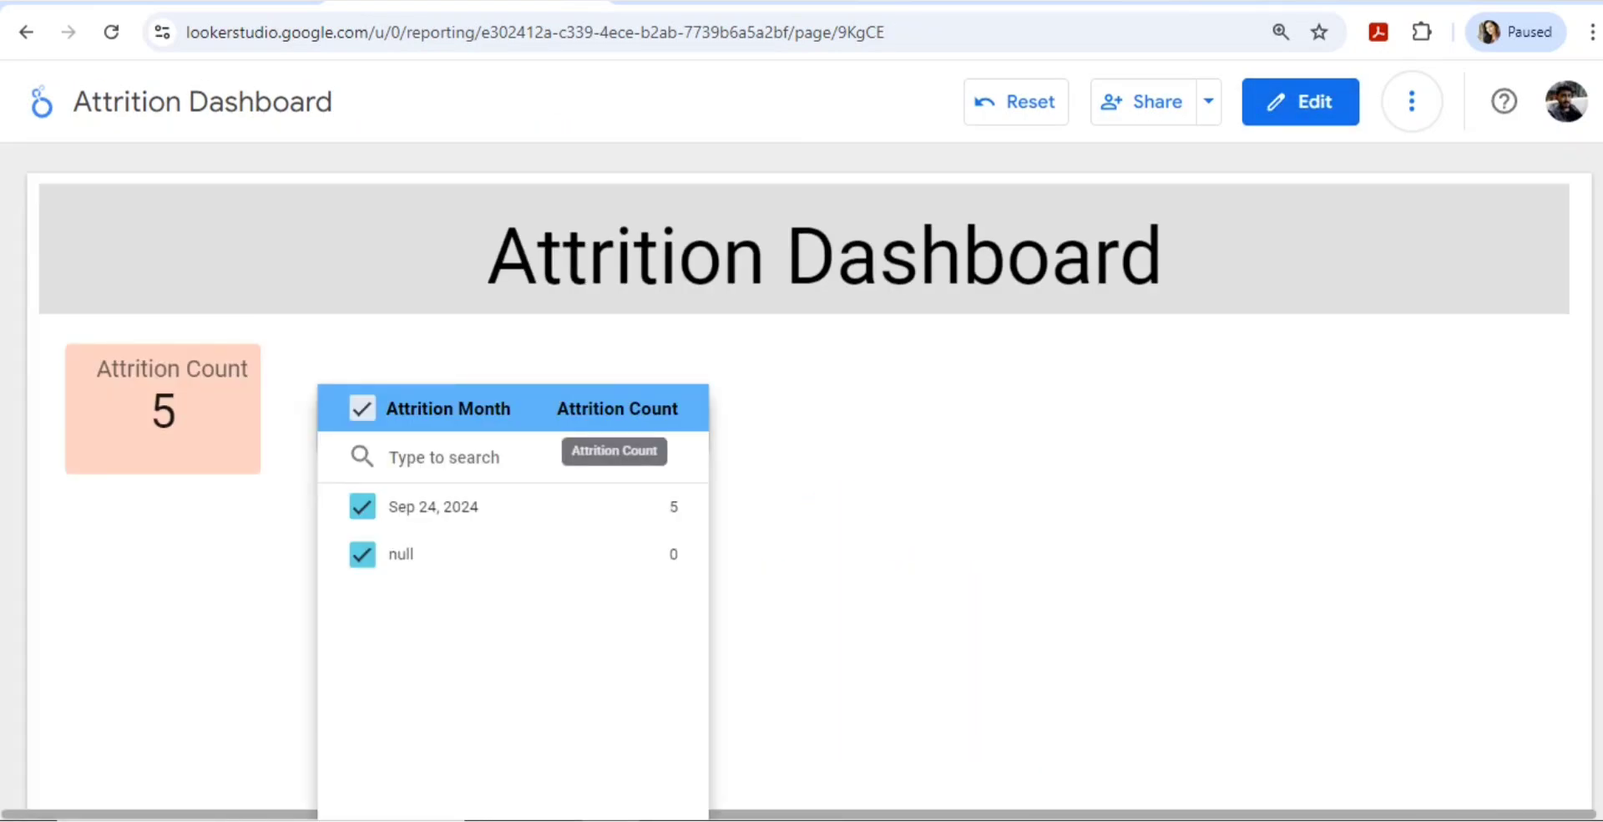
pyautogui.press('Escape')
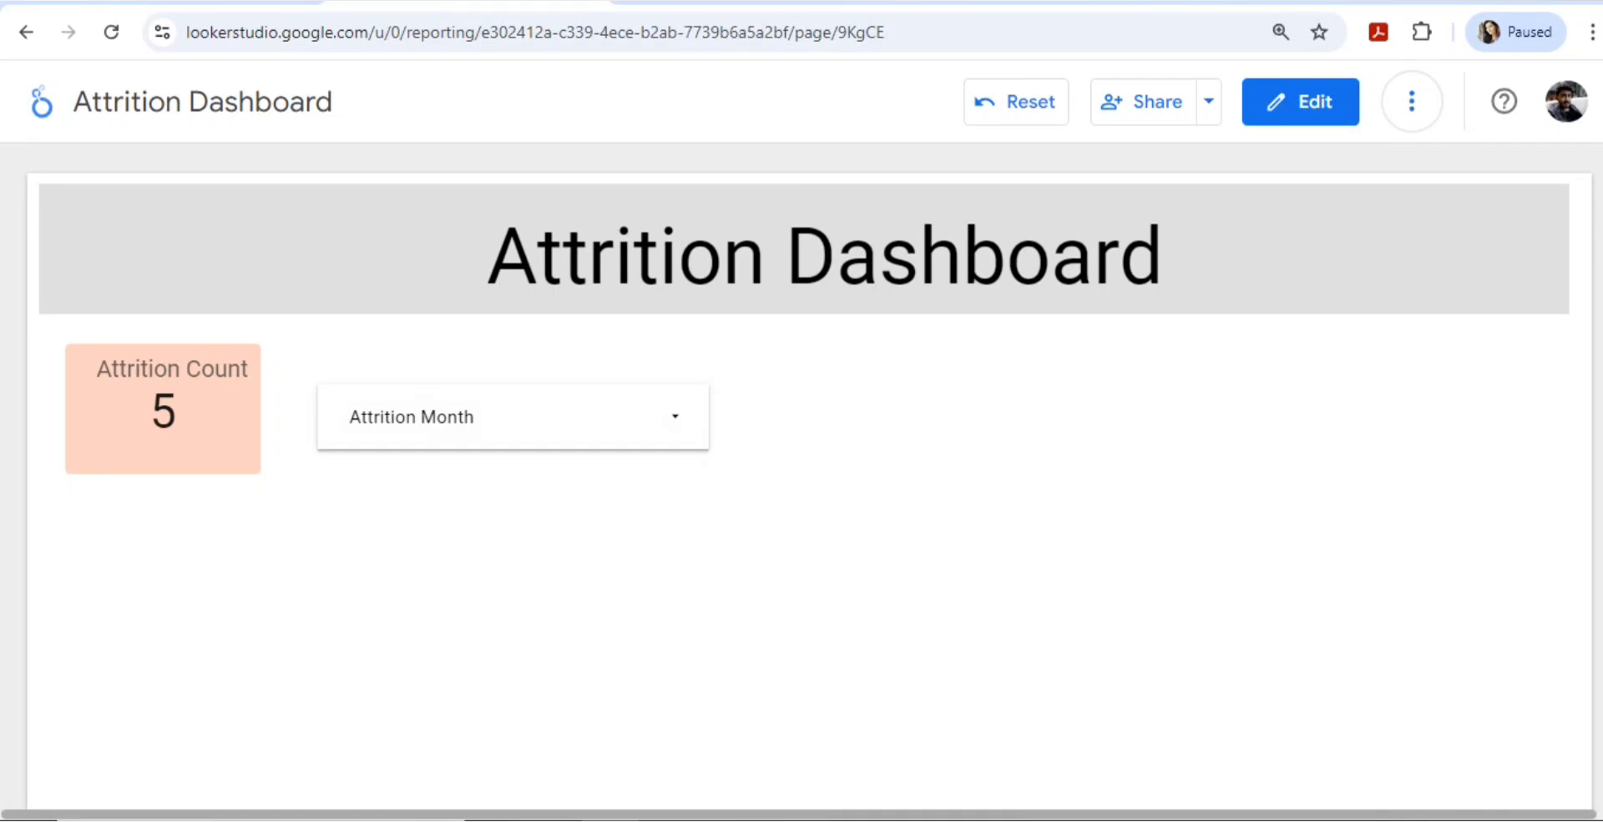
pyautogui.click(1300, 102)
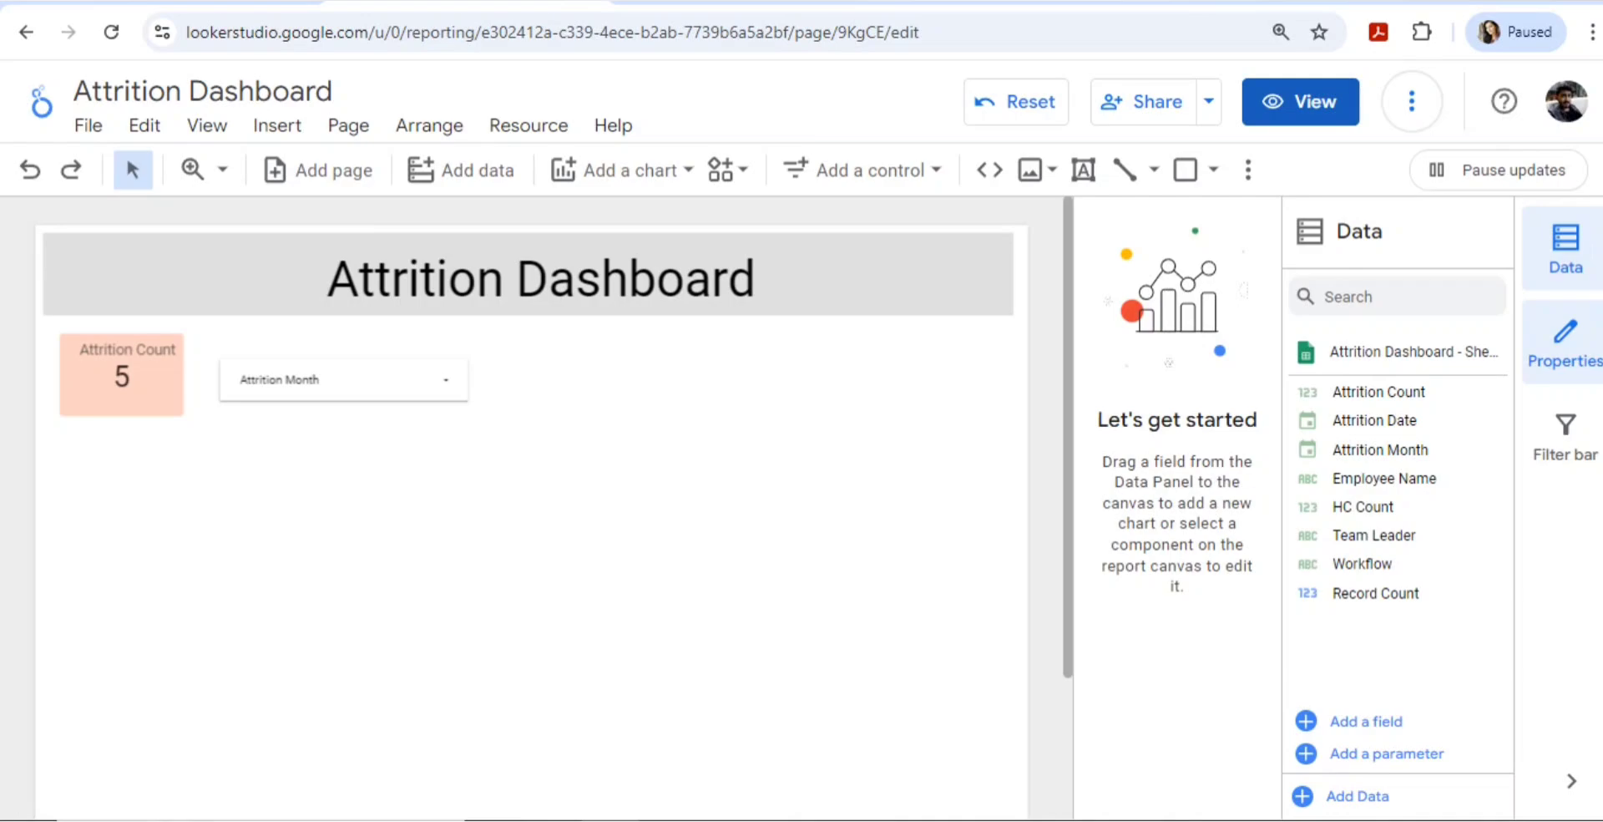
# Duplicate the Attrition Month drop-down control and place the copy beside the original in the same row.
pyautogui.hotkey('ctrl', 'y')
pyautogui.click(307, 382)
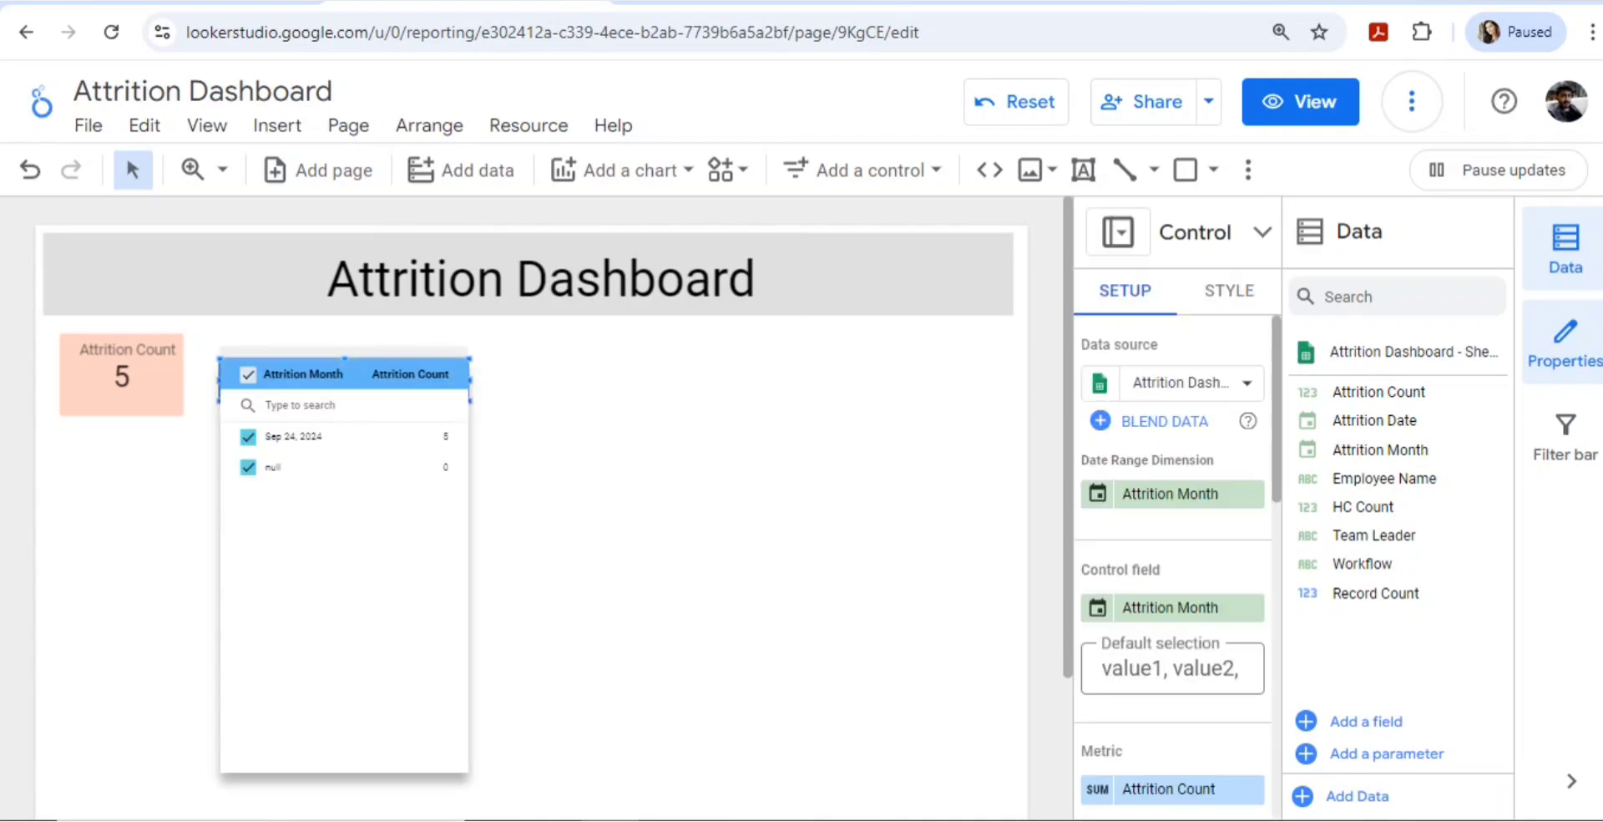
pyautogui.press('Escape')
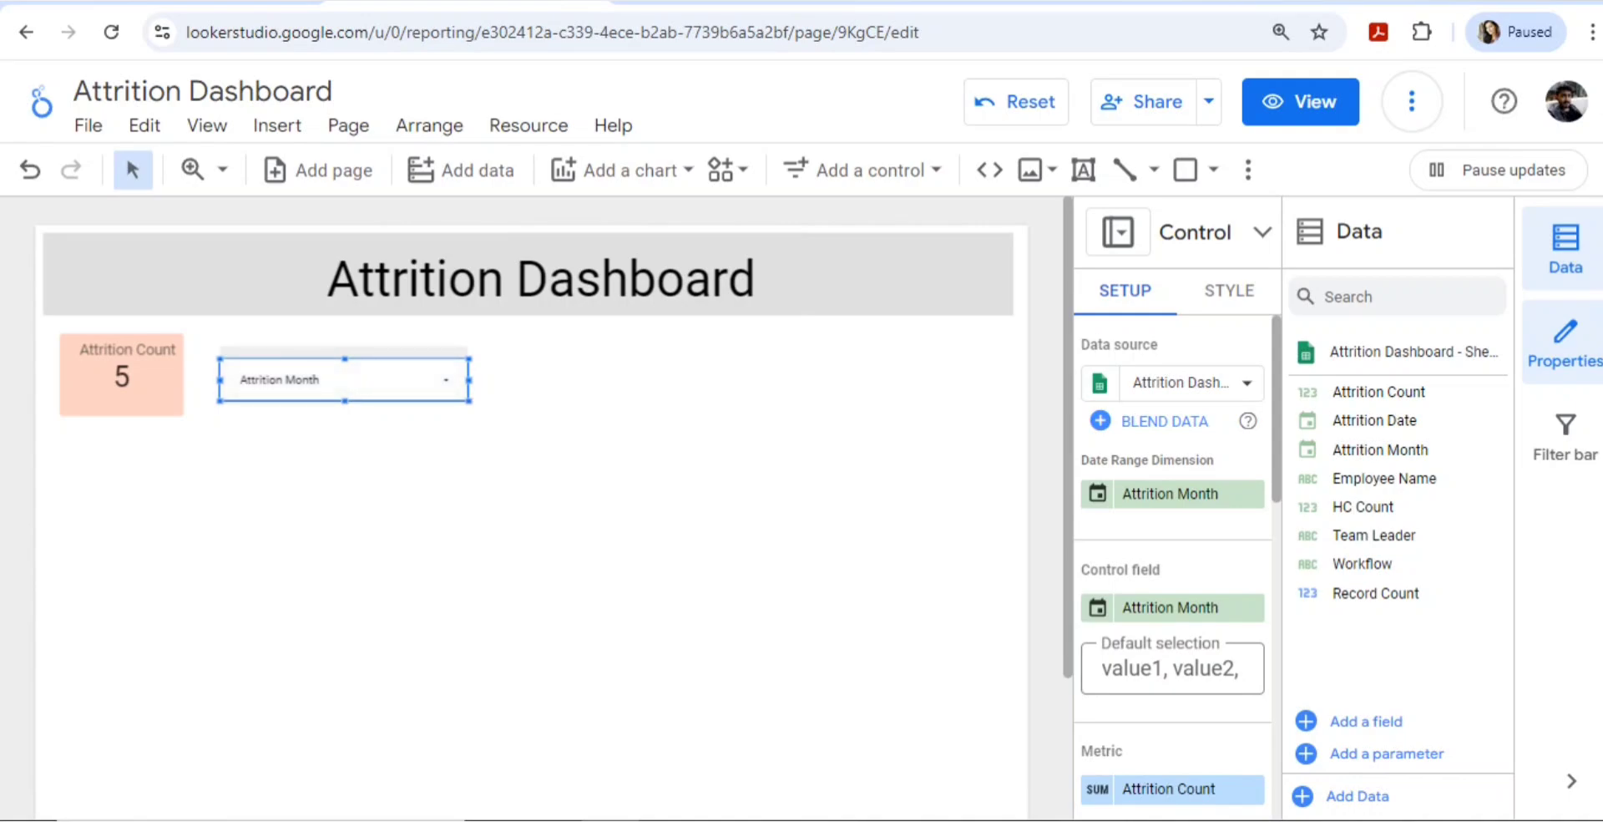
pyautogui.moveTo(344, 379); pyautogui.dragTo(638, 379)
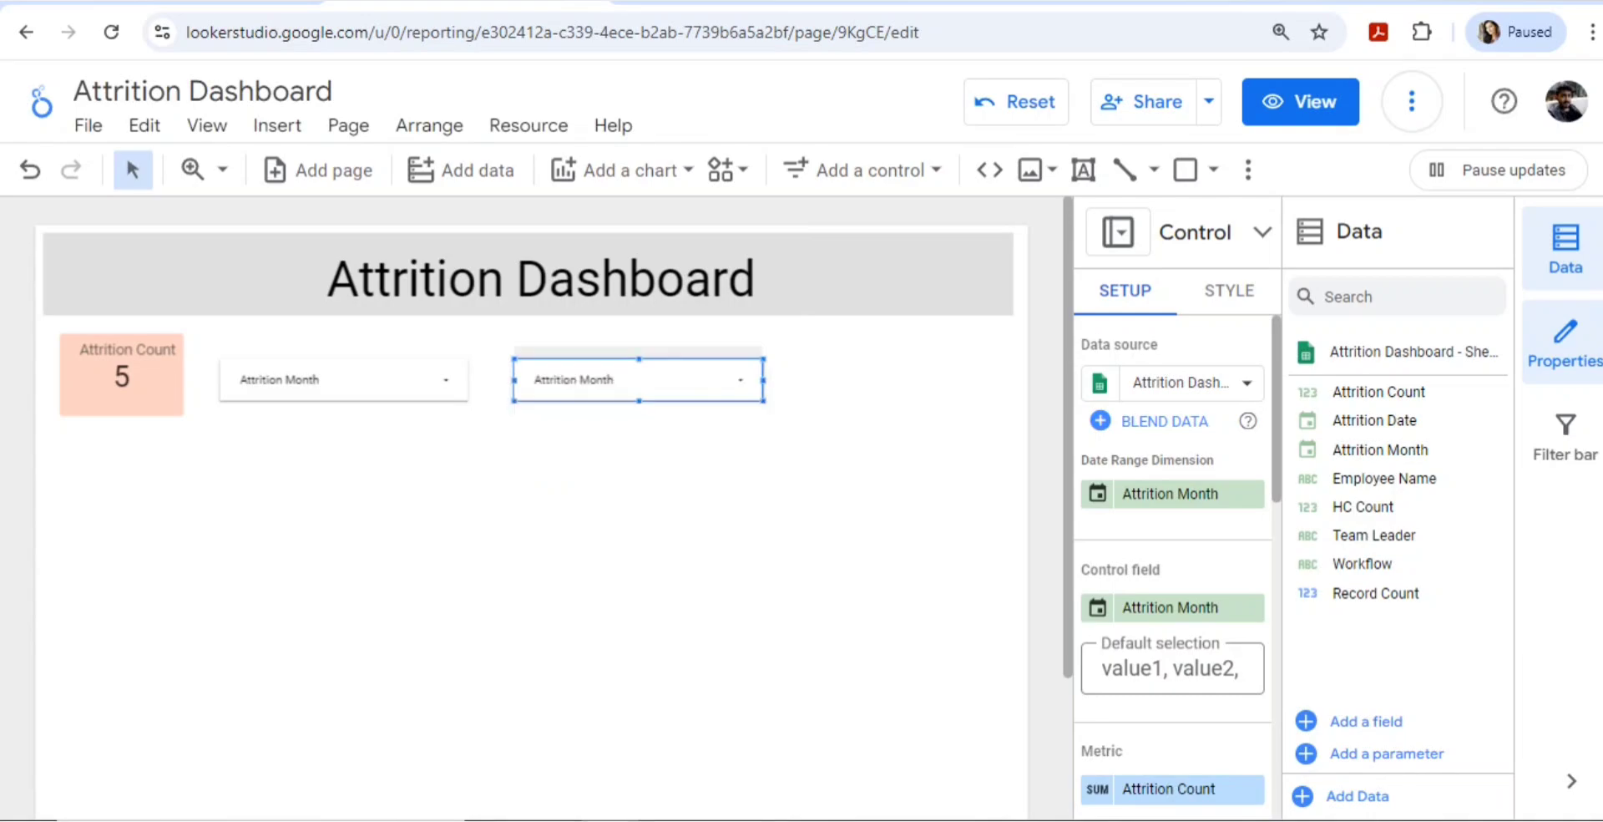
# Set the control field of the duplicated drop-down to Team Leader.
pyautogui.click(1169, 607)
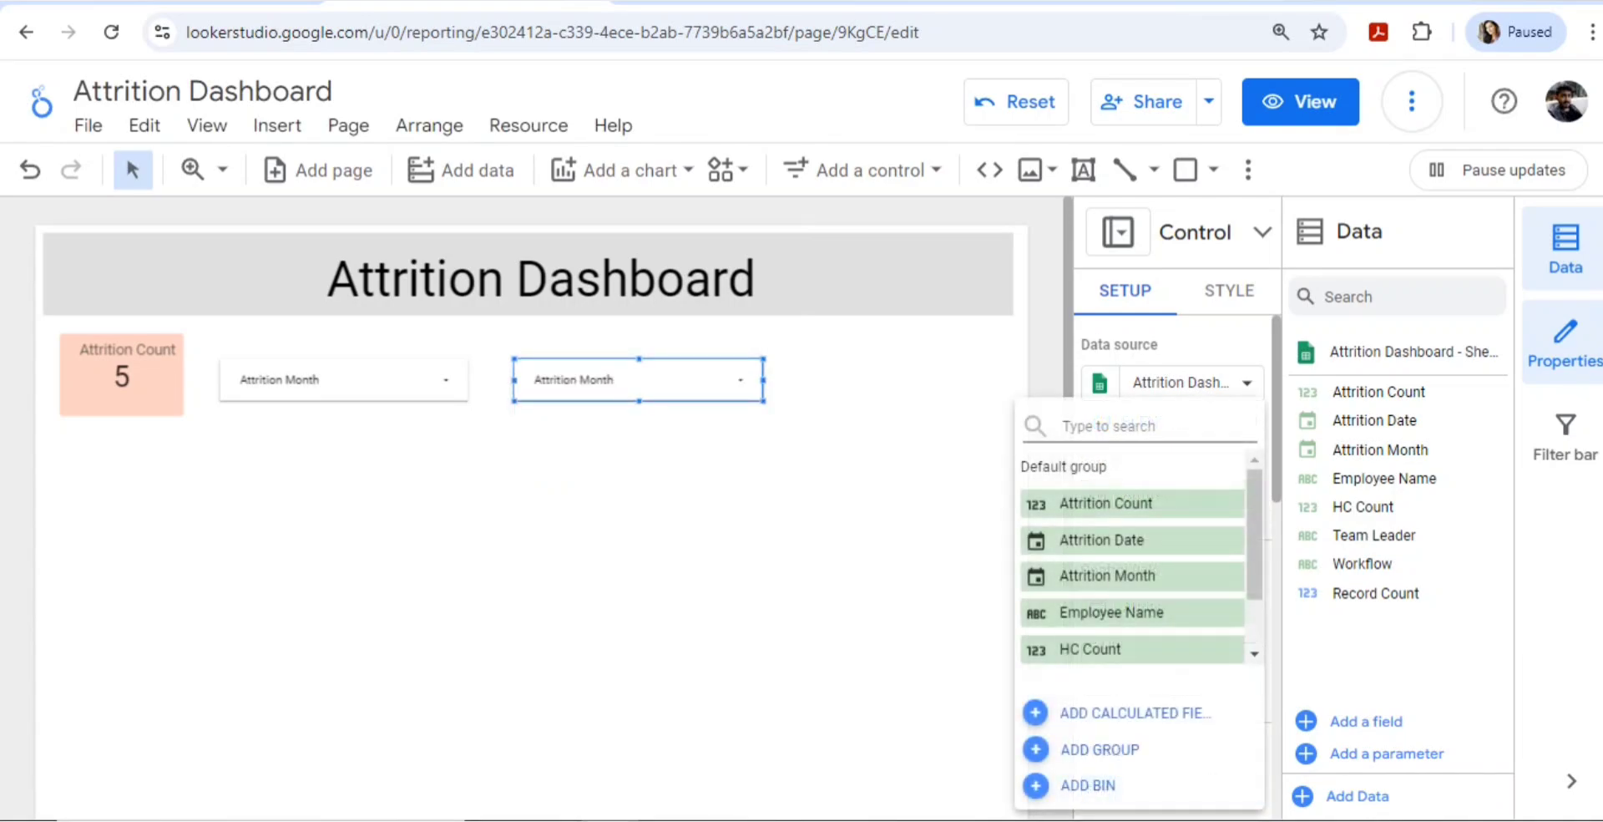
pyautogui.scroll(-1, 1132, 584)
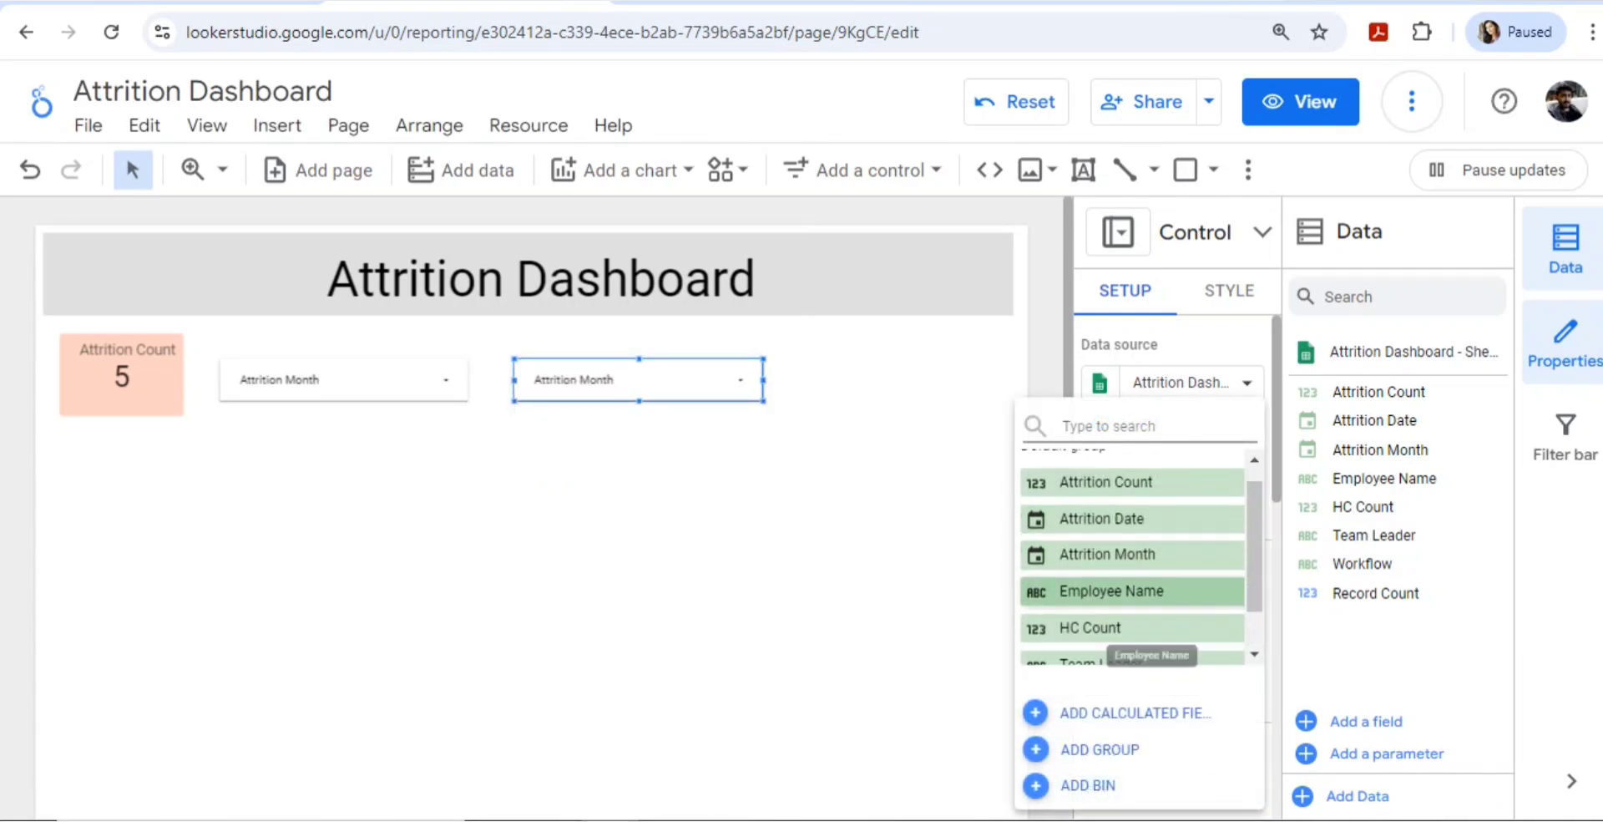
pyautogui.click(1110, 610)
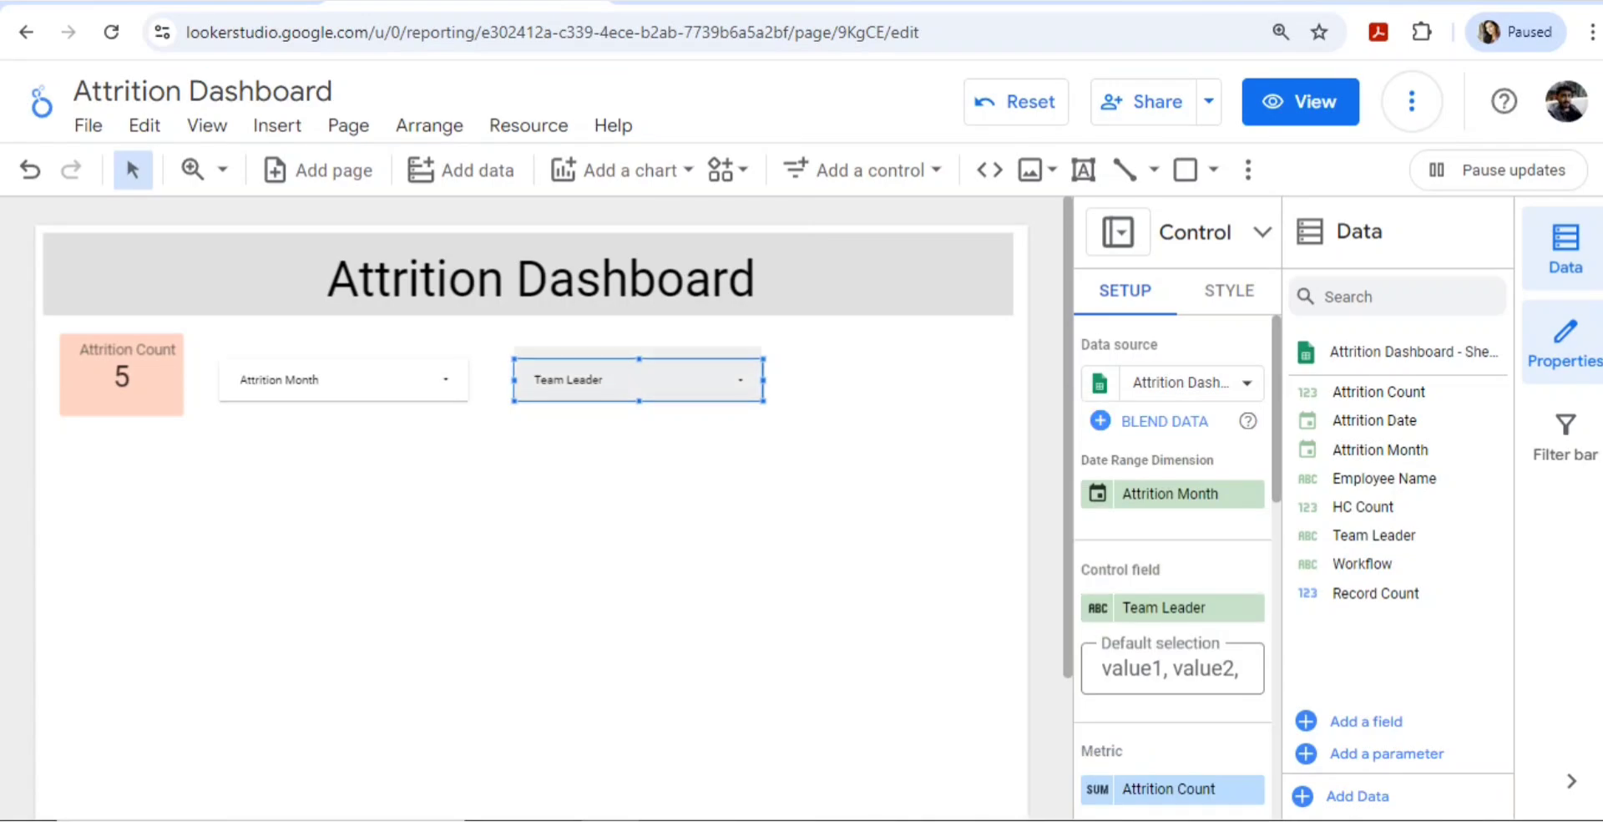
# Test the Team Leader filter in view mode by selecting each leader alone, and restore the selection of all leaders.
pyautogui.click(1300, 101)
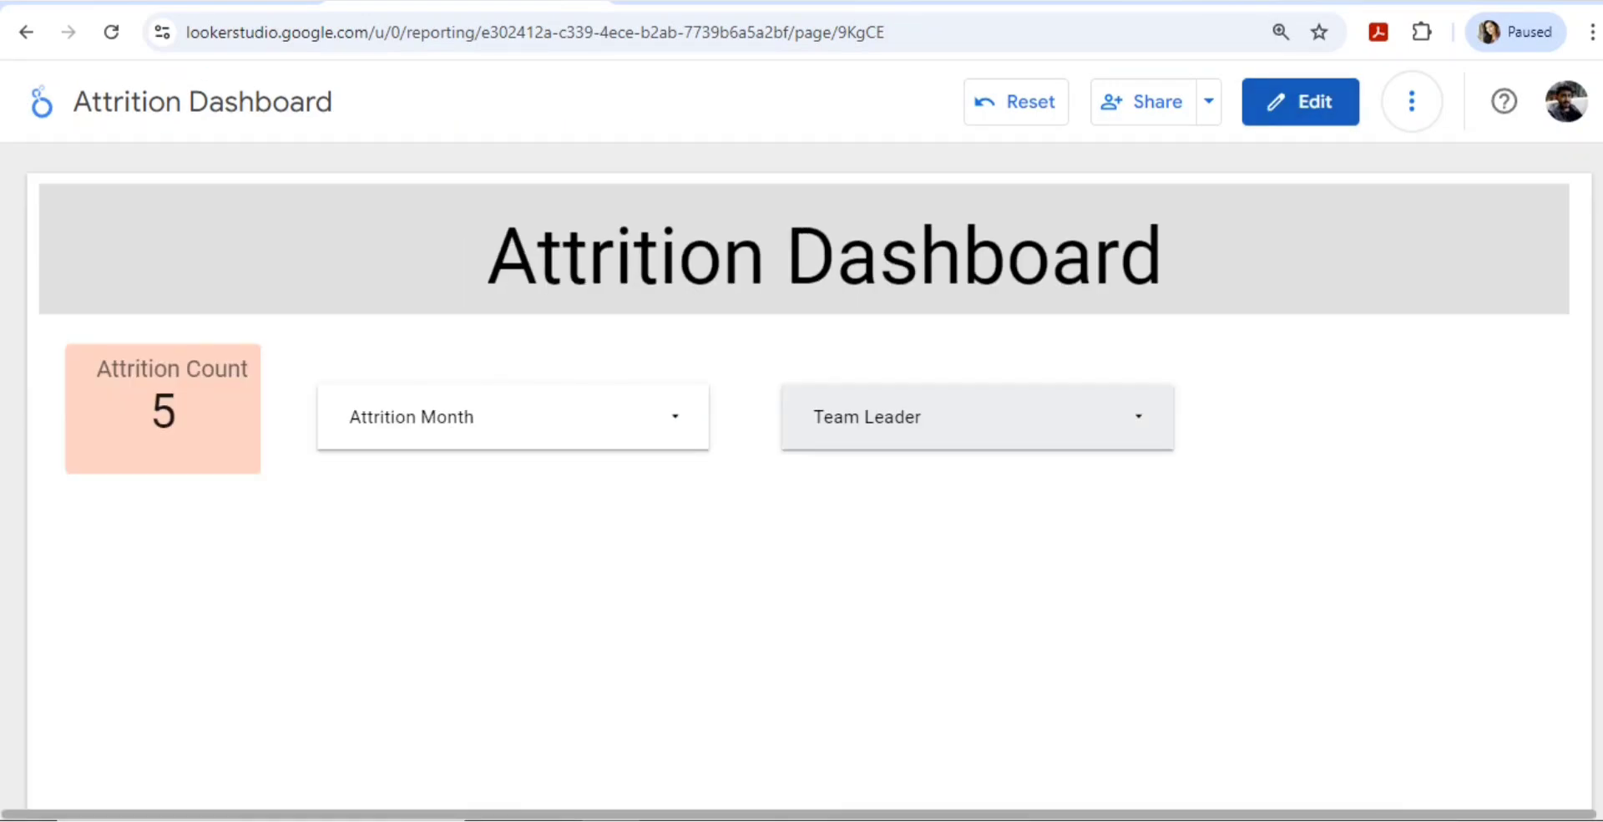
pyautogui.click(899, 417)
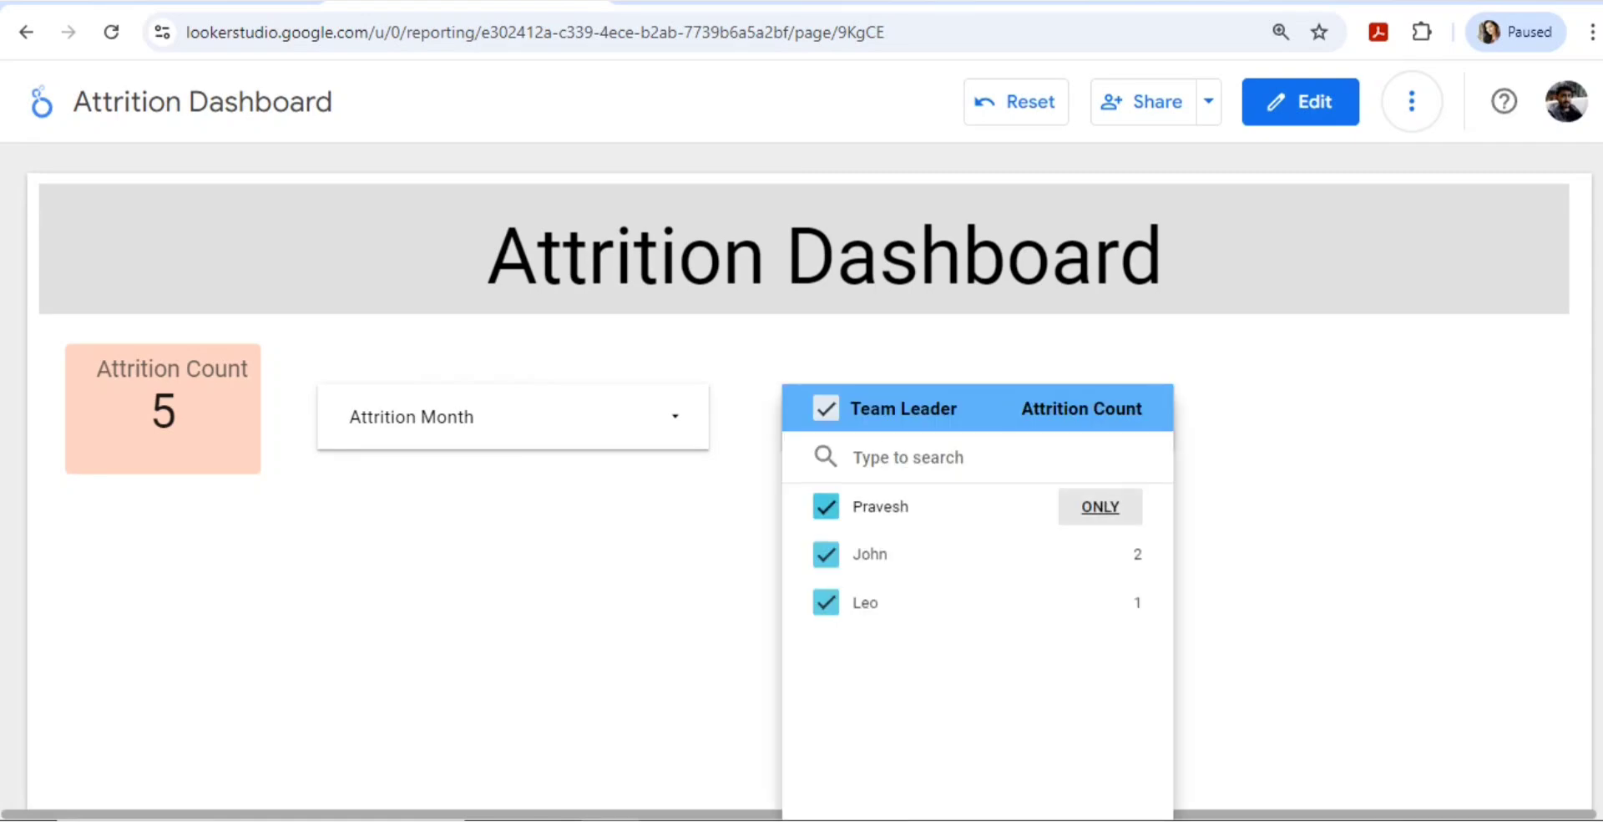
pyautogui.click(1099, 506)
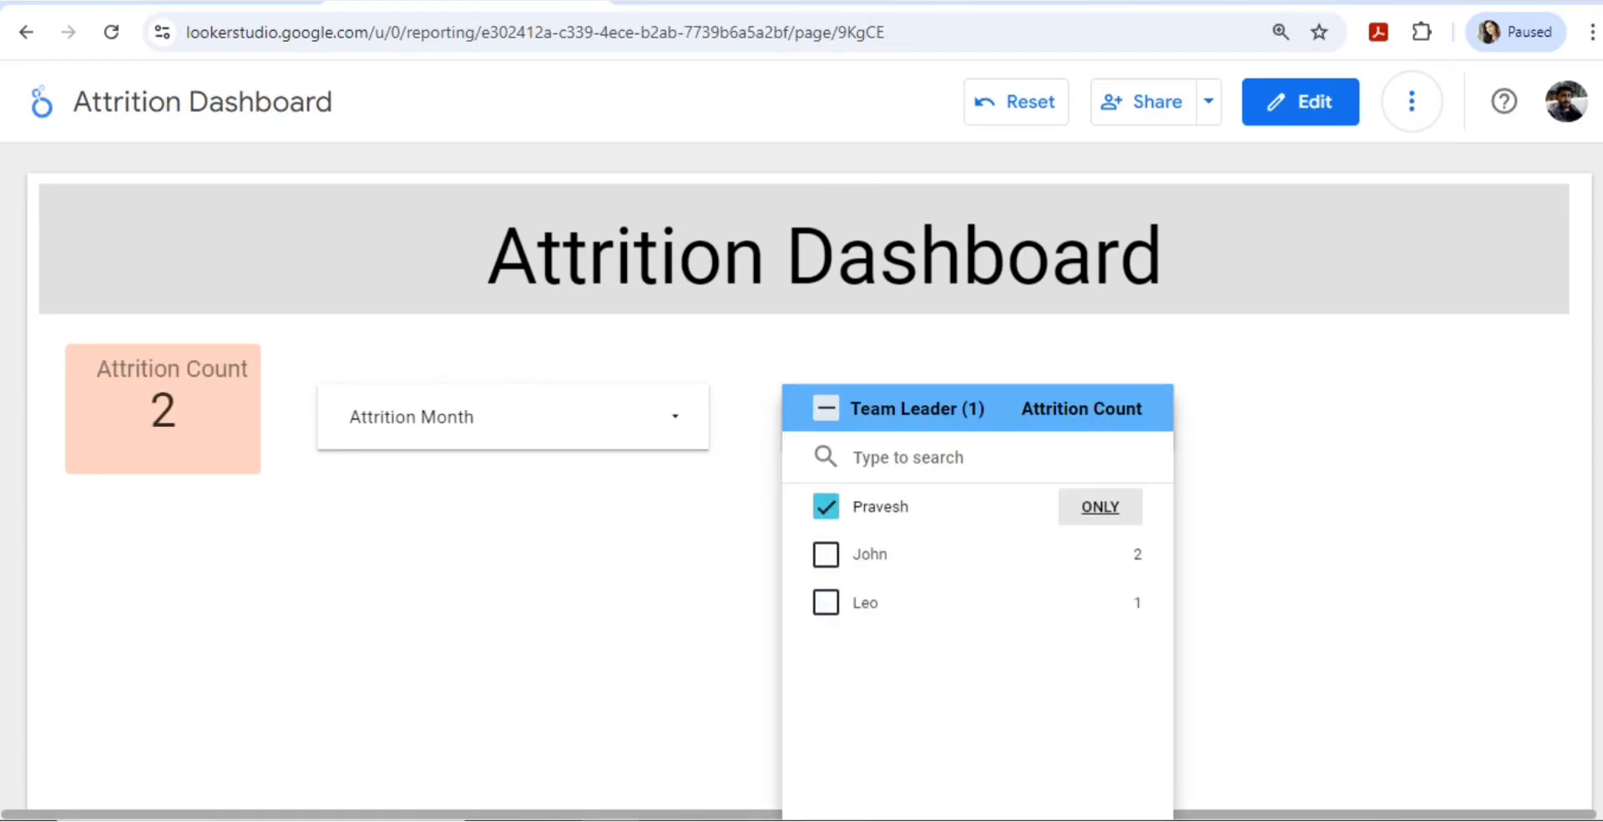
pyautogui.click(1100, 554)
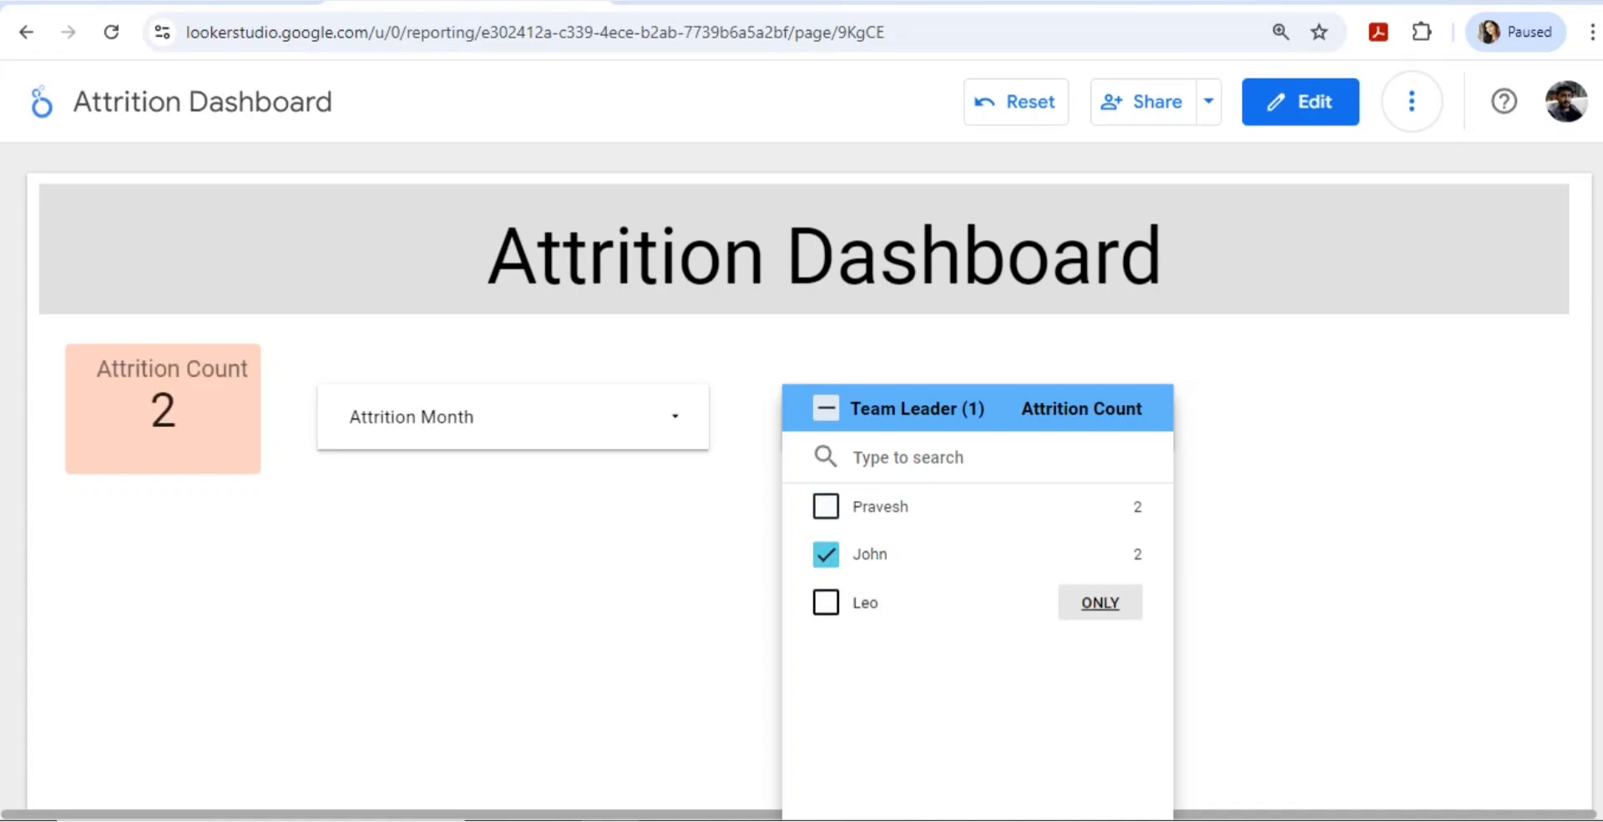
pyautogui.click(1100, 602)
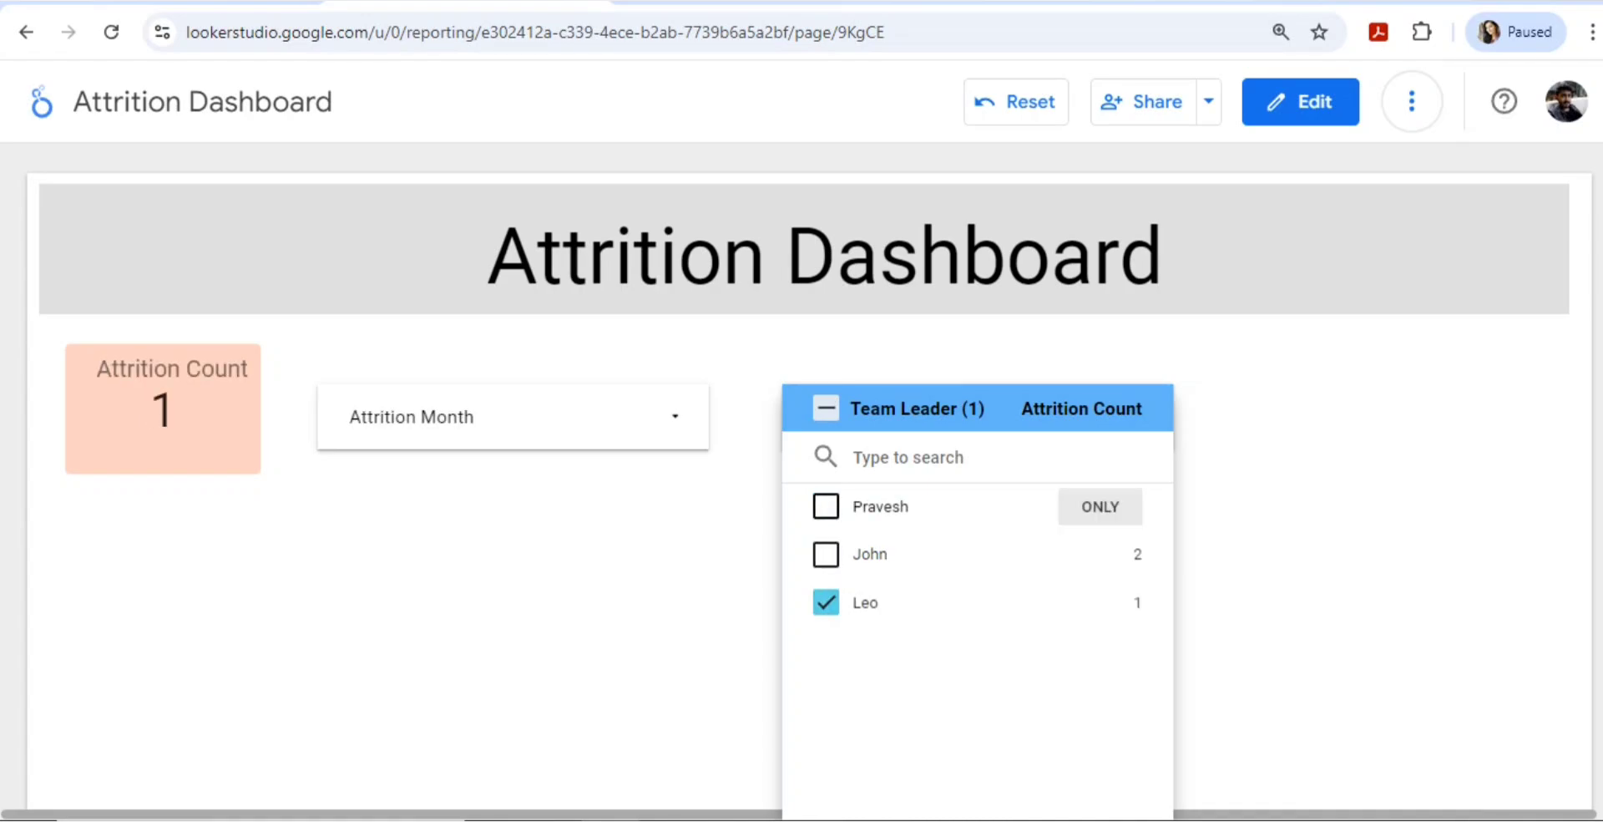
pyautogui.click(826, 506)
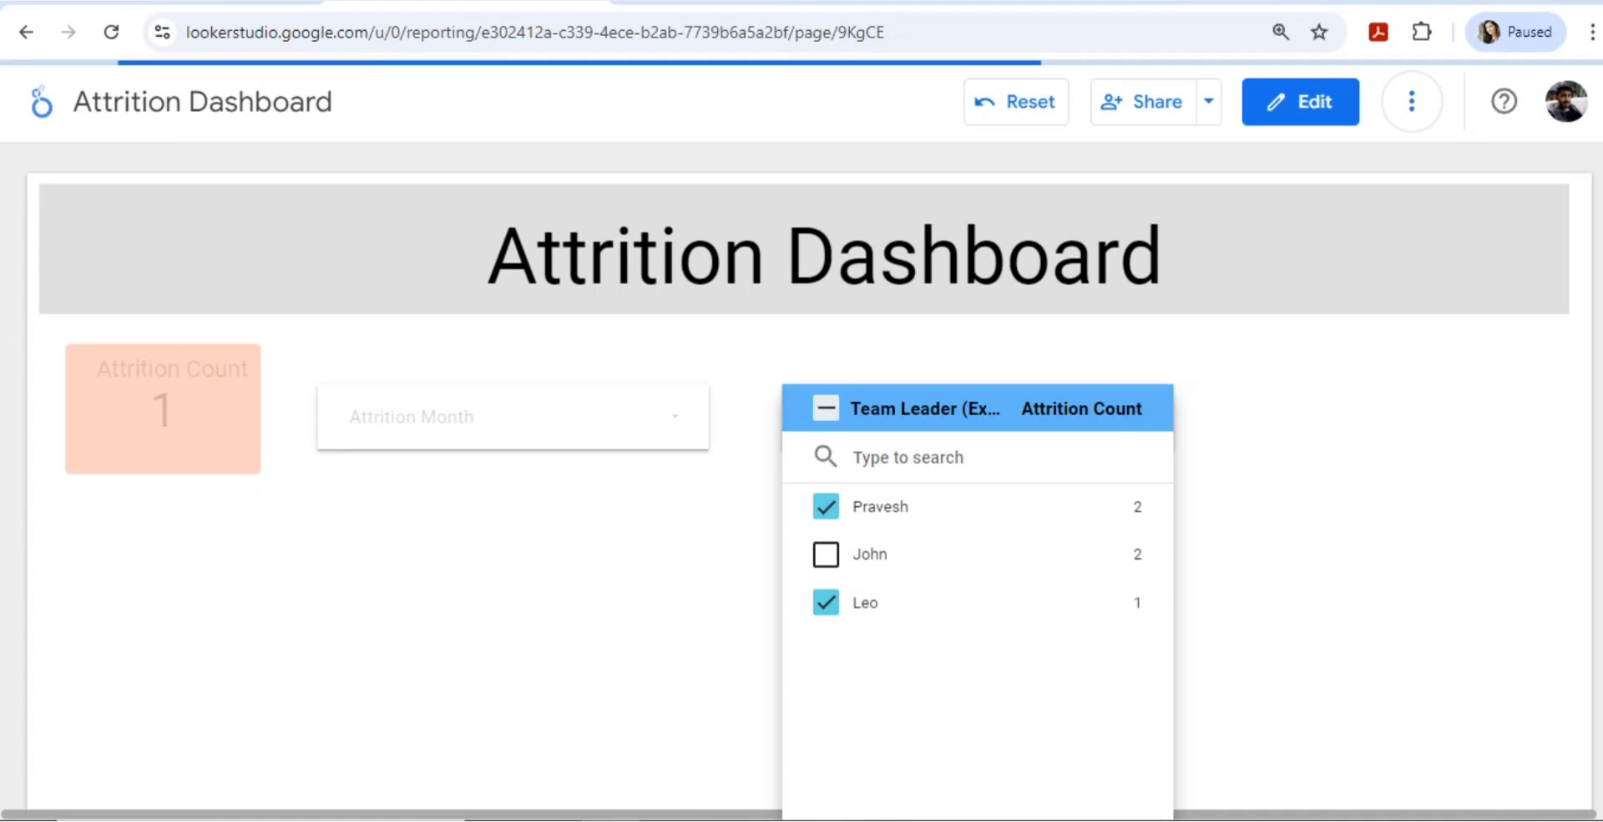
pyautogui.click(826, 408)
pyautogui.press('Escape')
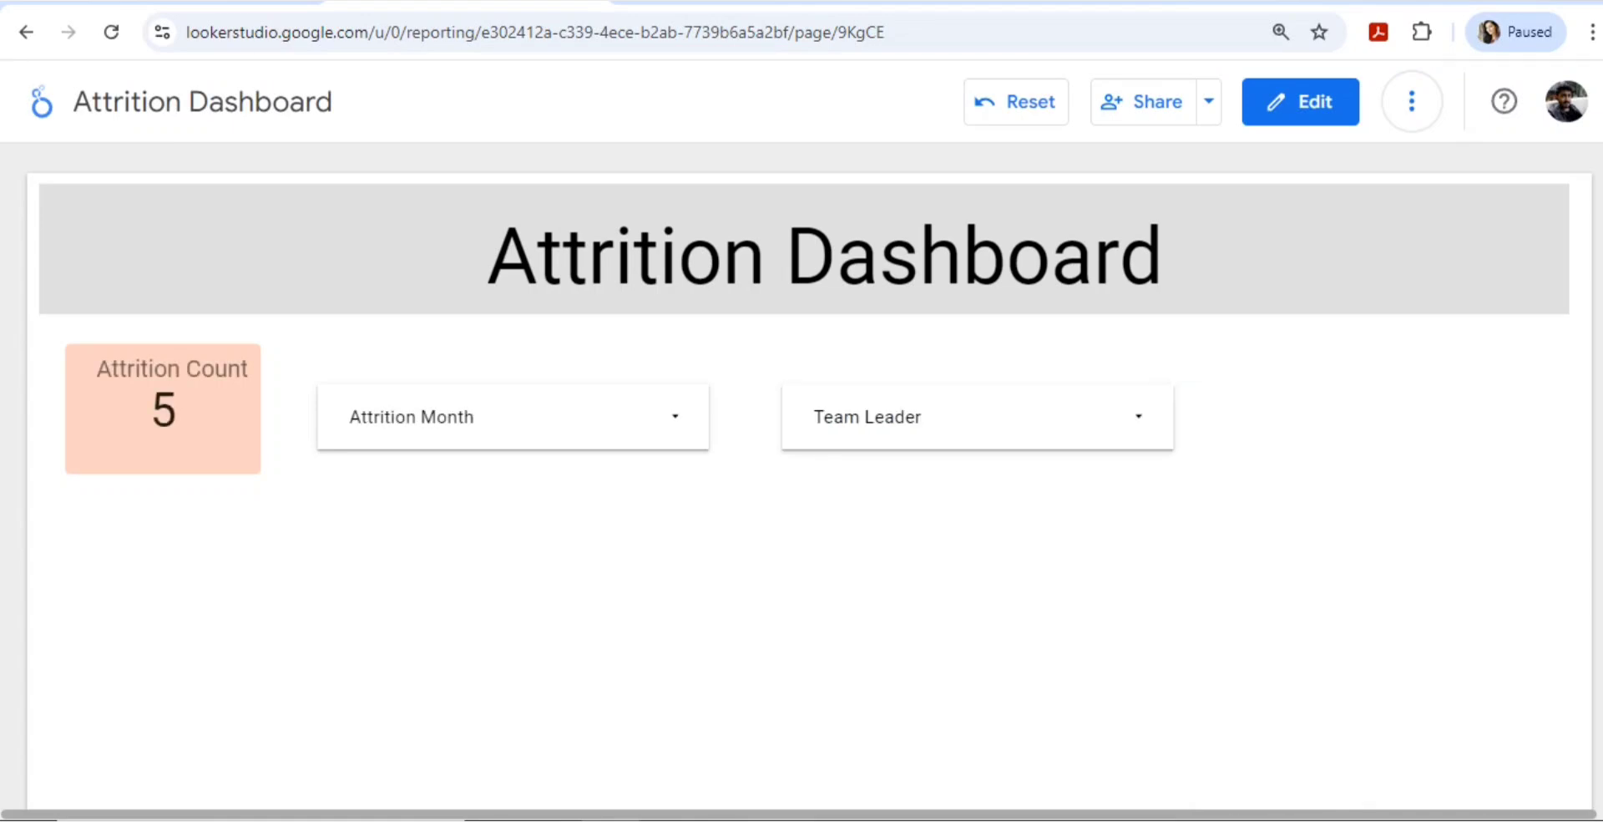
# Reset the browser zoom to its default level and return the report to editing.
pyautogui.hotkey('ctrl', '+')
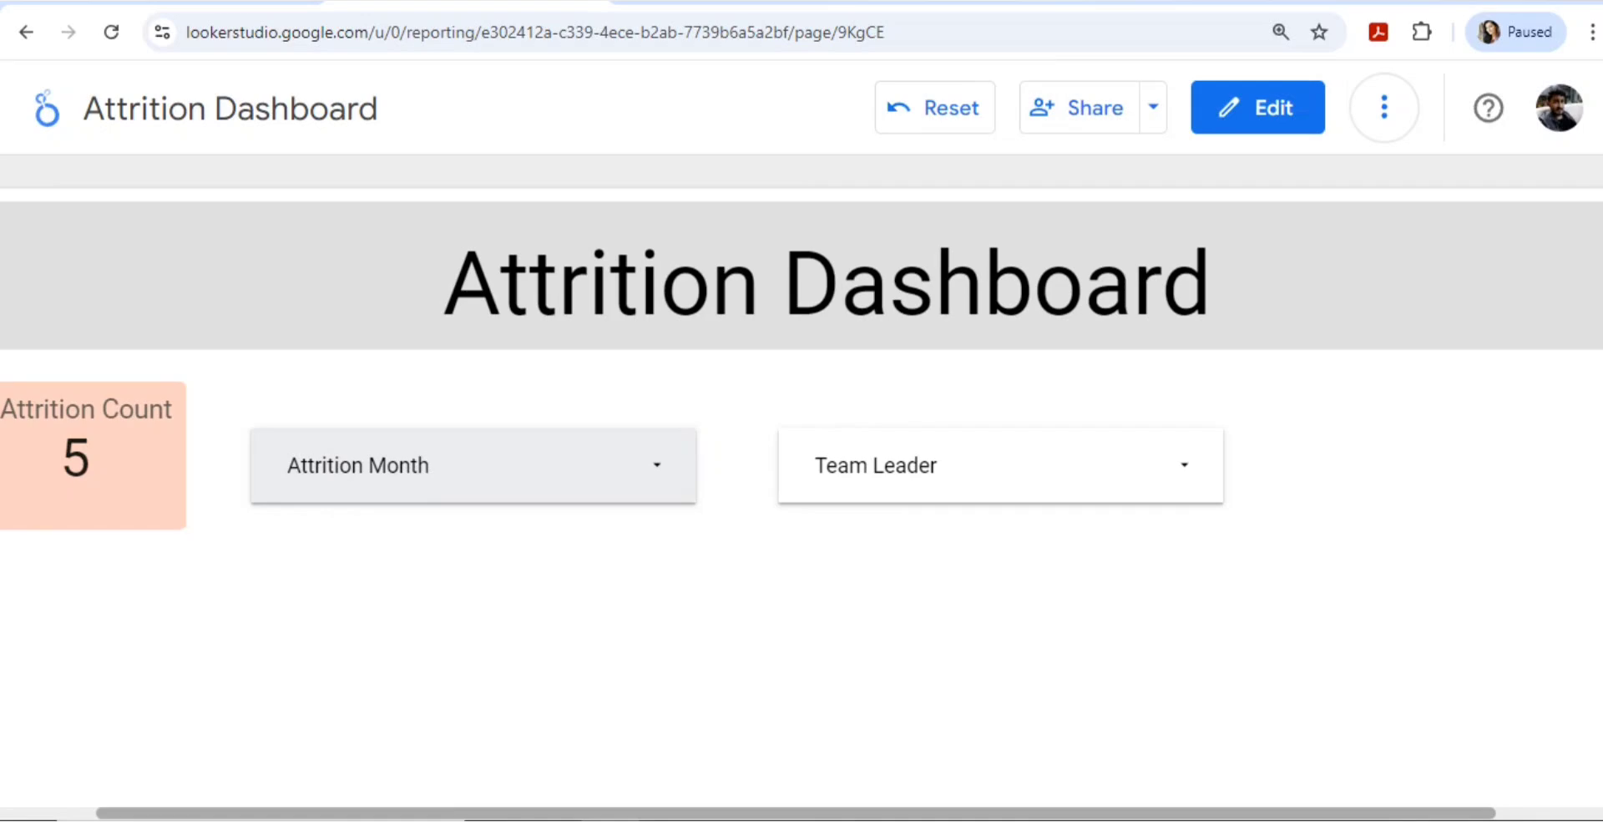
pyautogui.hotkey('ctrl', '0')
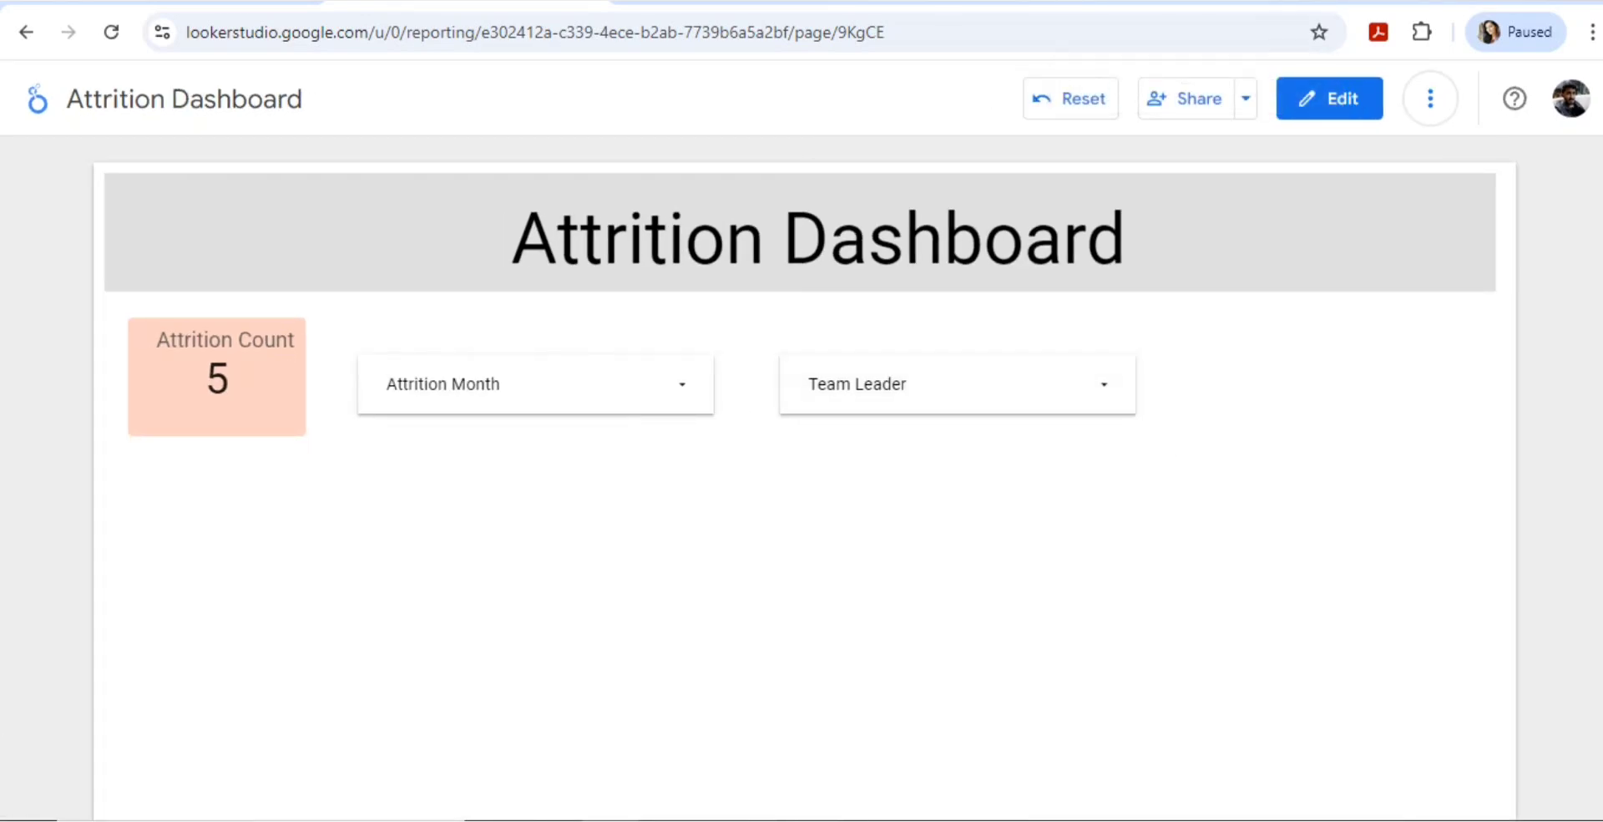
pyautogui.click(1330, 99)
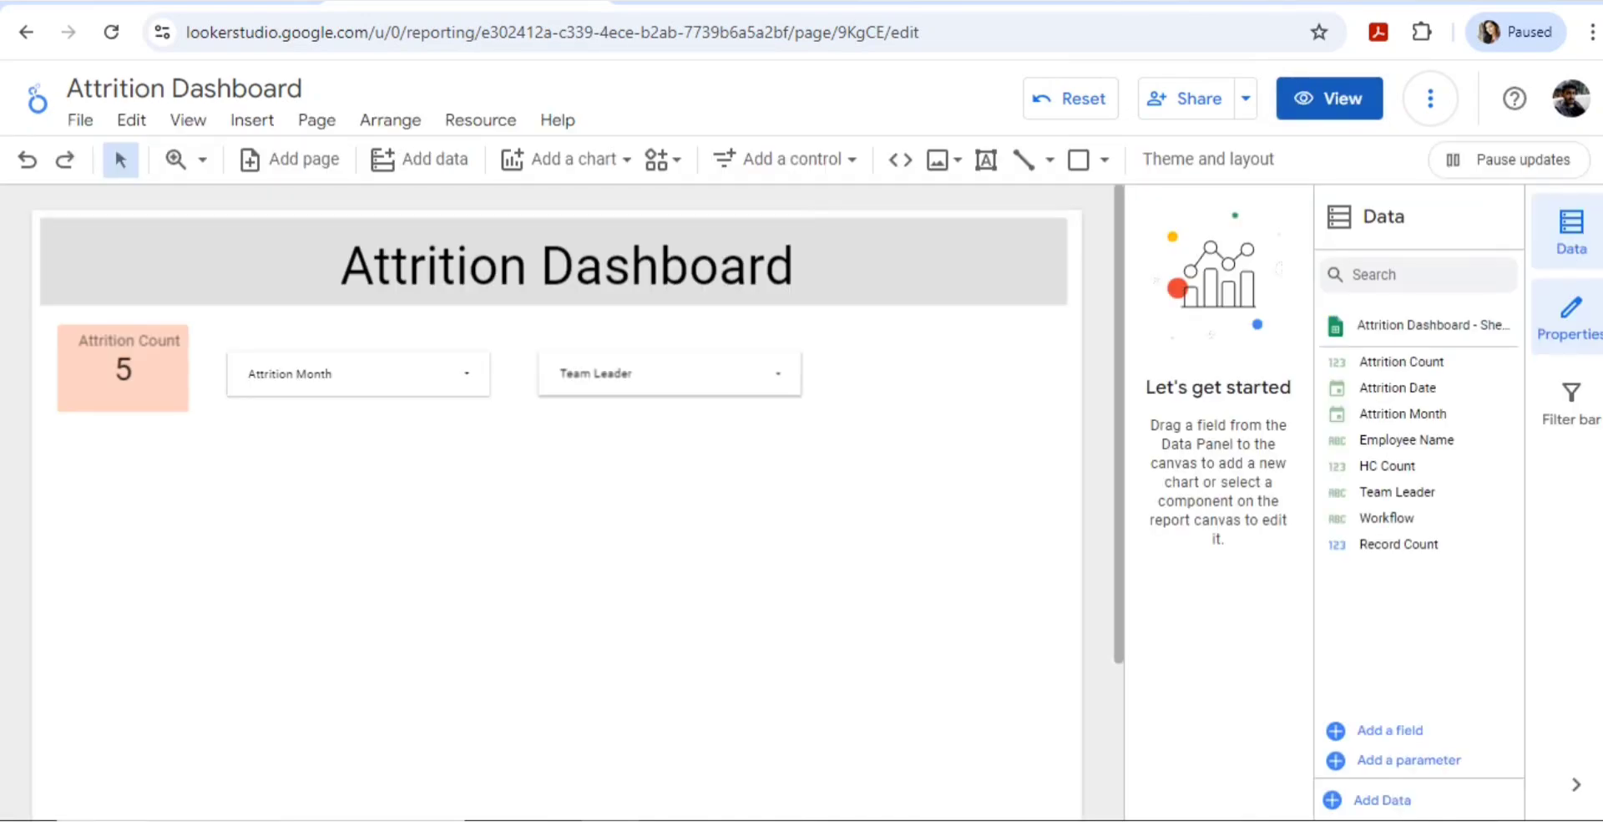
# Duplicate the Attrition Count scorecard, place the copy beside the Team Leader drop-down, and select it.
pyautogui.click(133, 372)
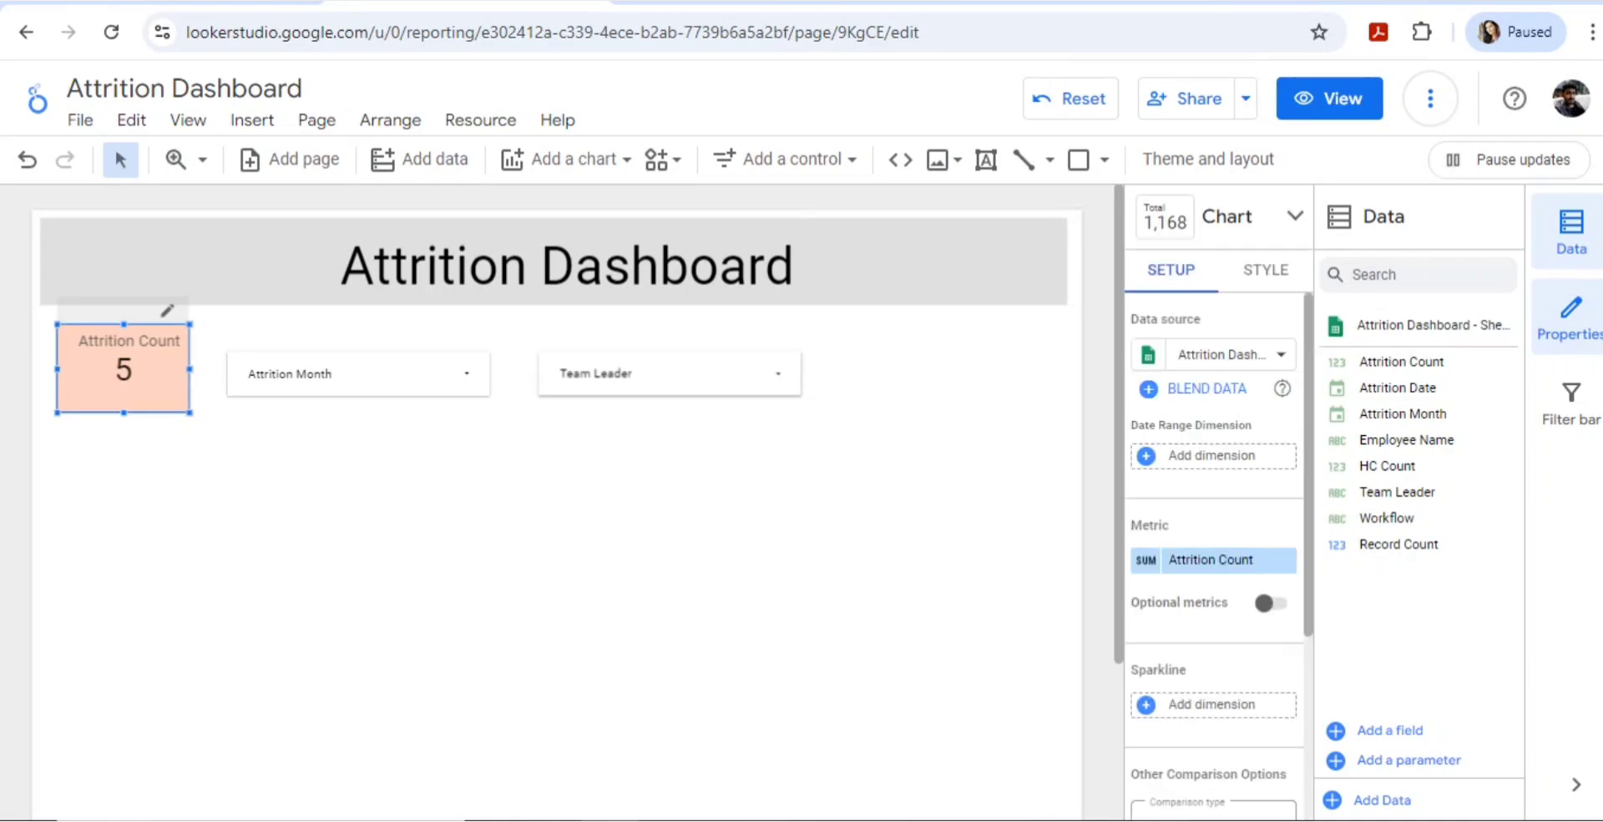
pyautogui.moveTo(133, 373); pyautogui.dragTo(928, 364)
pyautogui.click(790, 494)
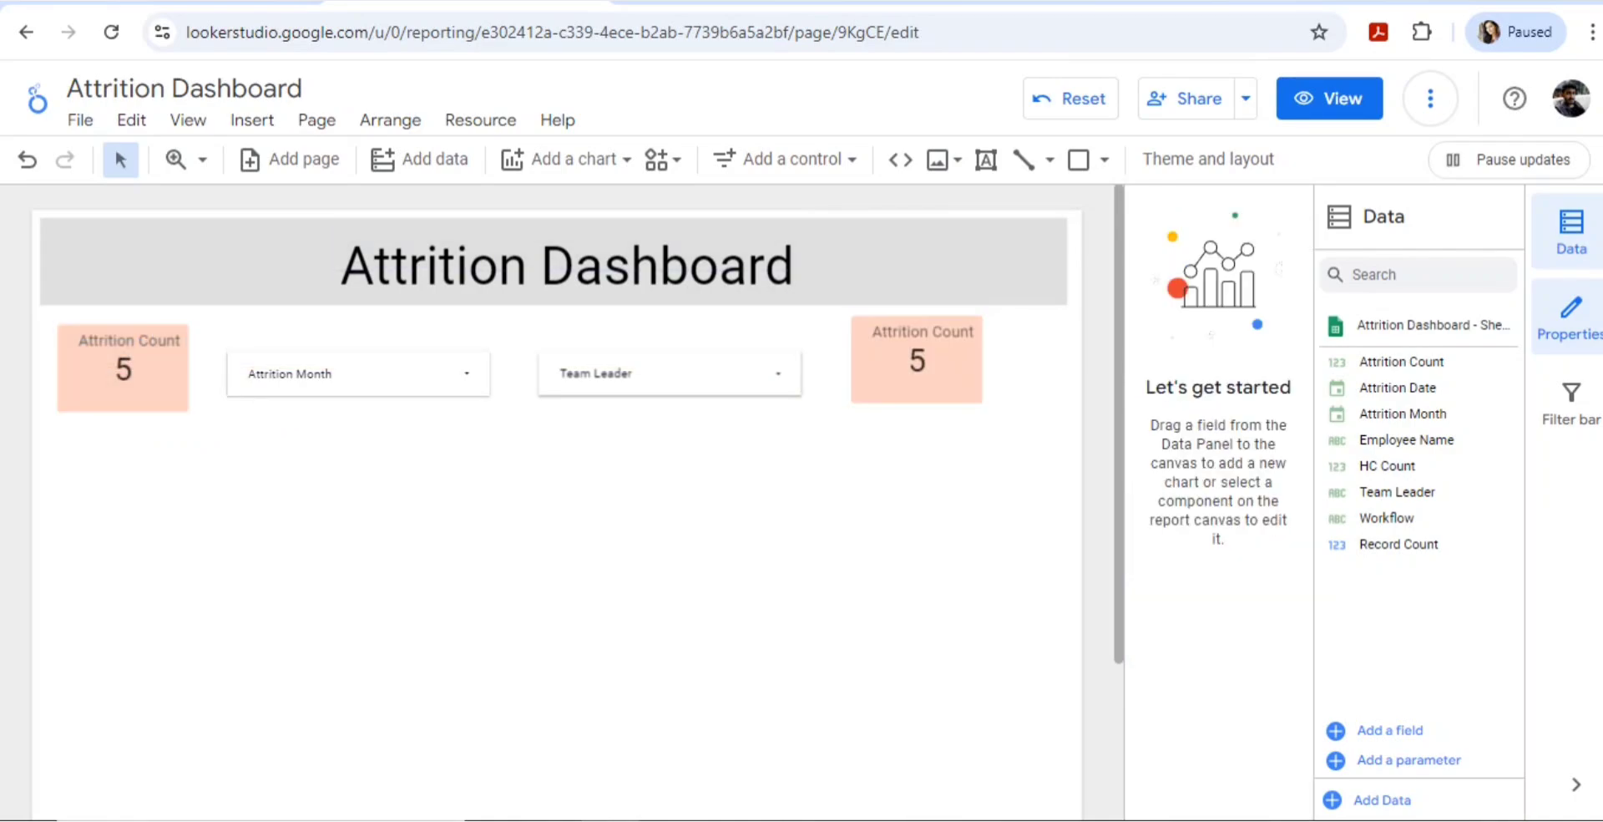
pyautogui.click(920, 357)
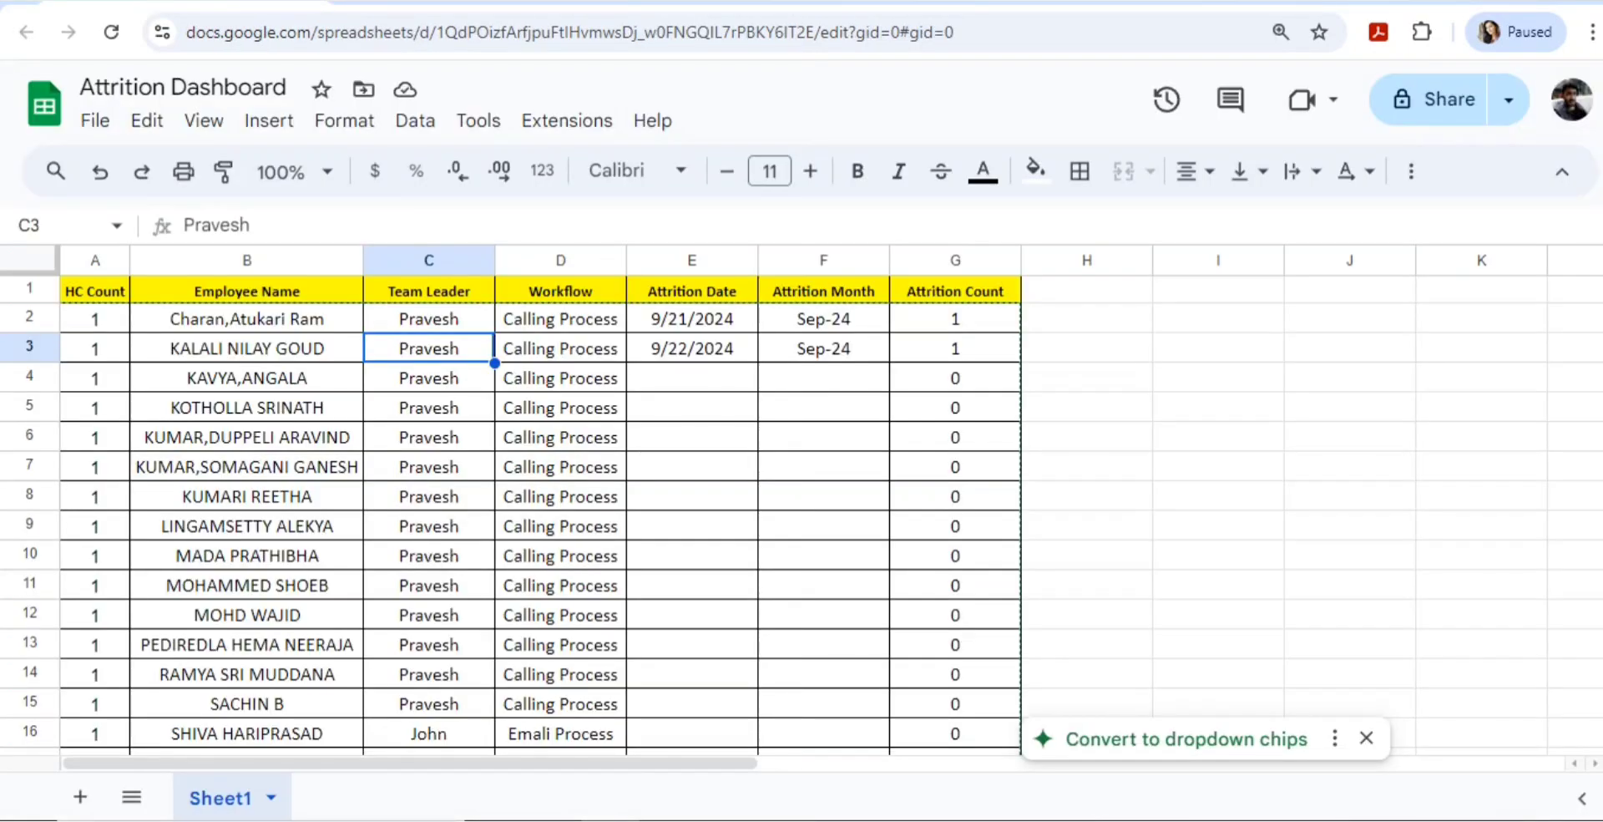
# In the Attrition Dashboard Google Sheet, add an "average" header in H1 with the same formatting as the Attrition Count header.
pyautogui.click(955, 291)
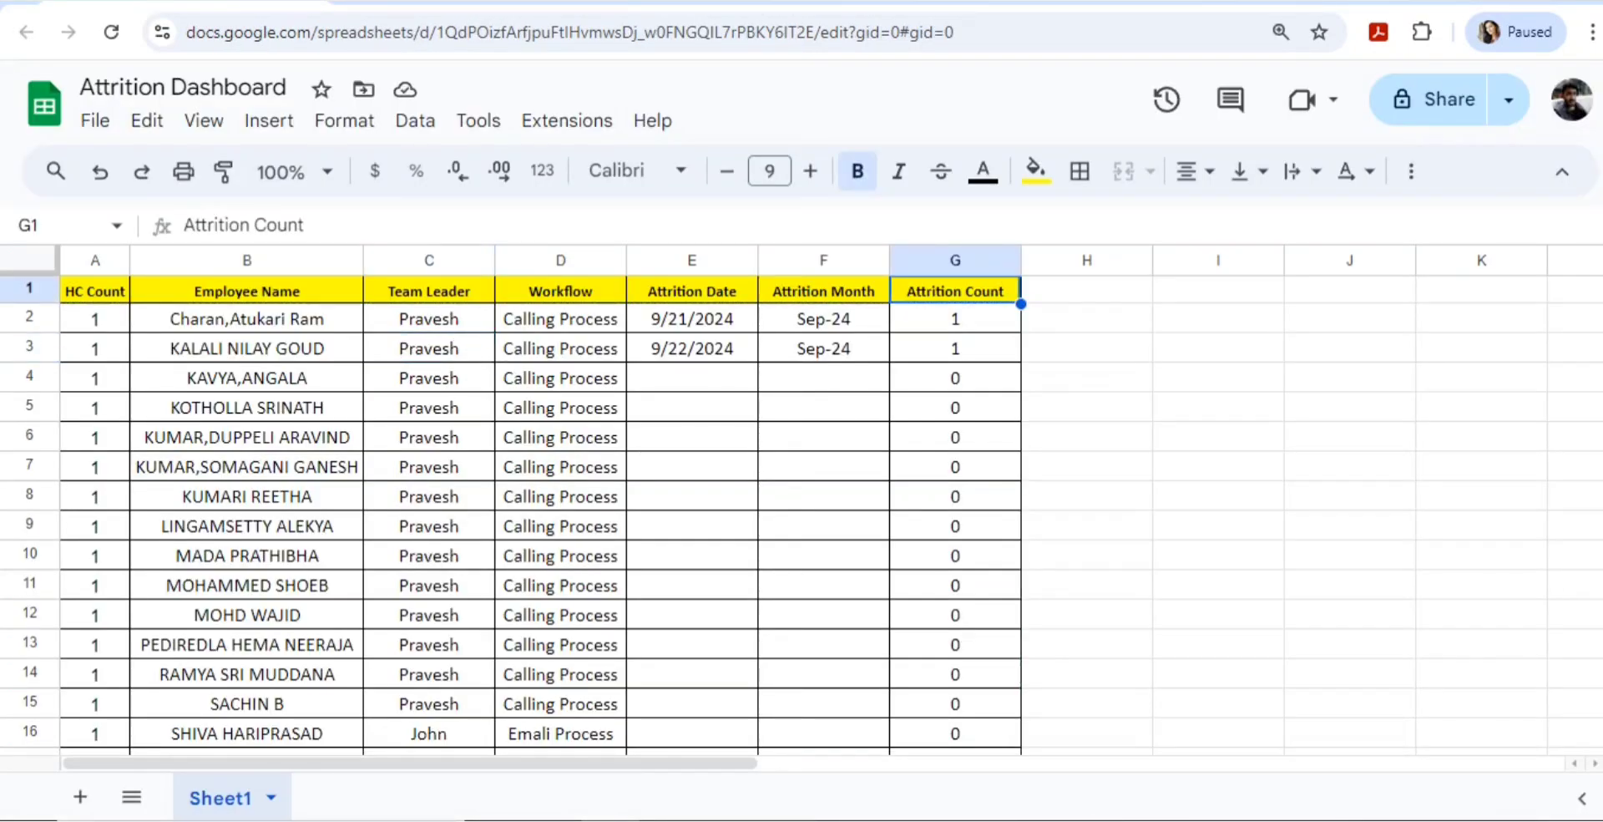
pyautogui.click(1087, 291)
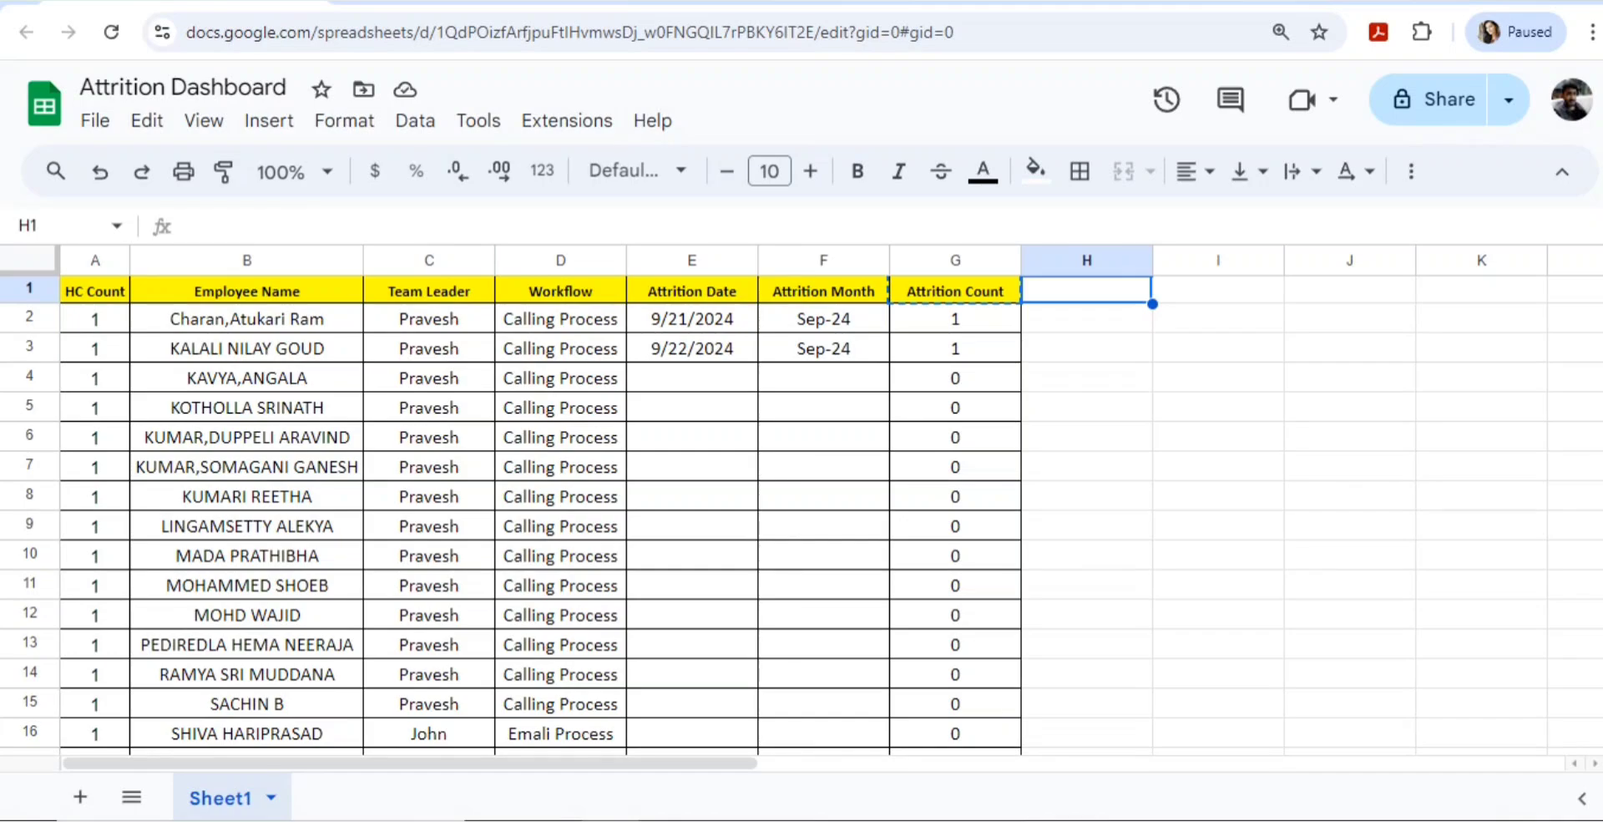
pyautogui.write('Attrition Count')
pyautogui.click(1087, 318)
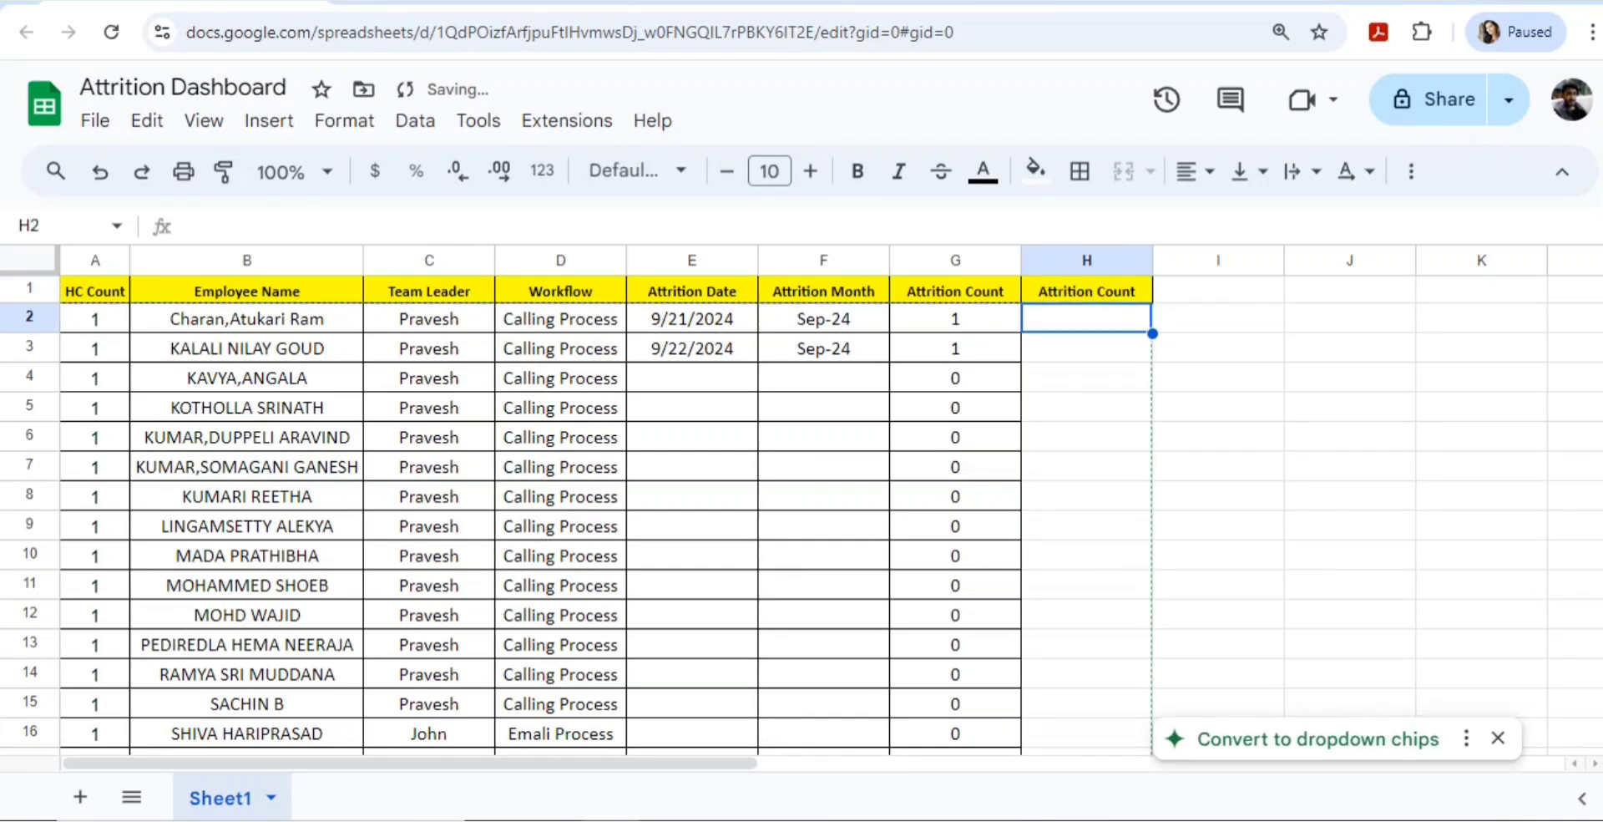
pyautogui.click(1088, 291)
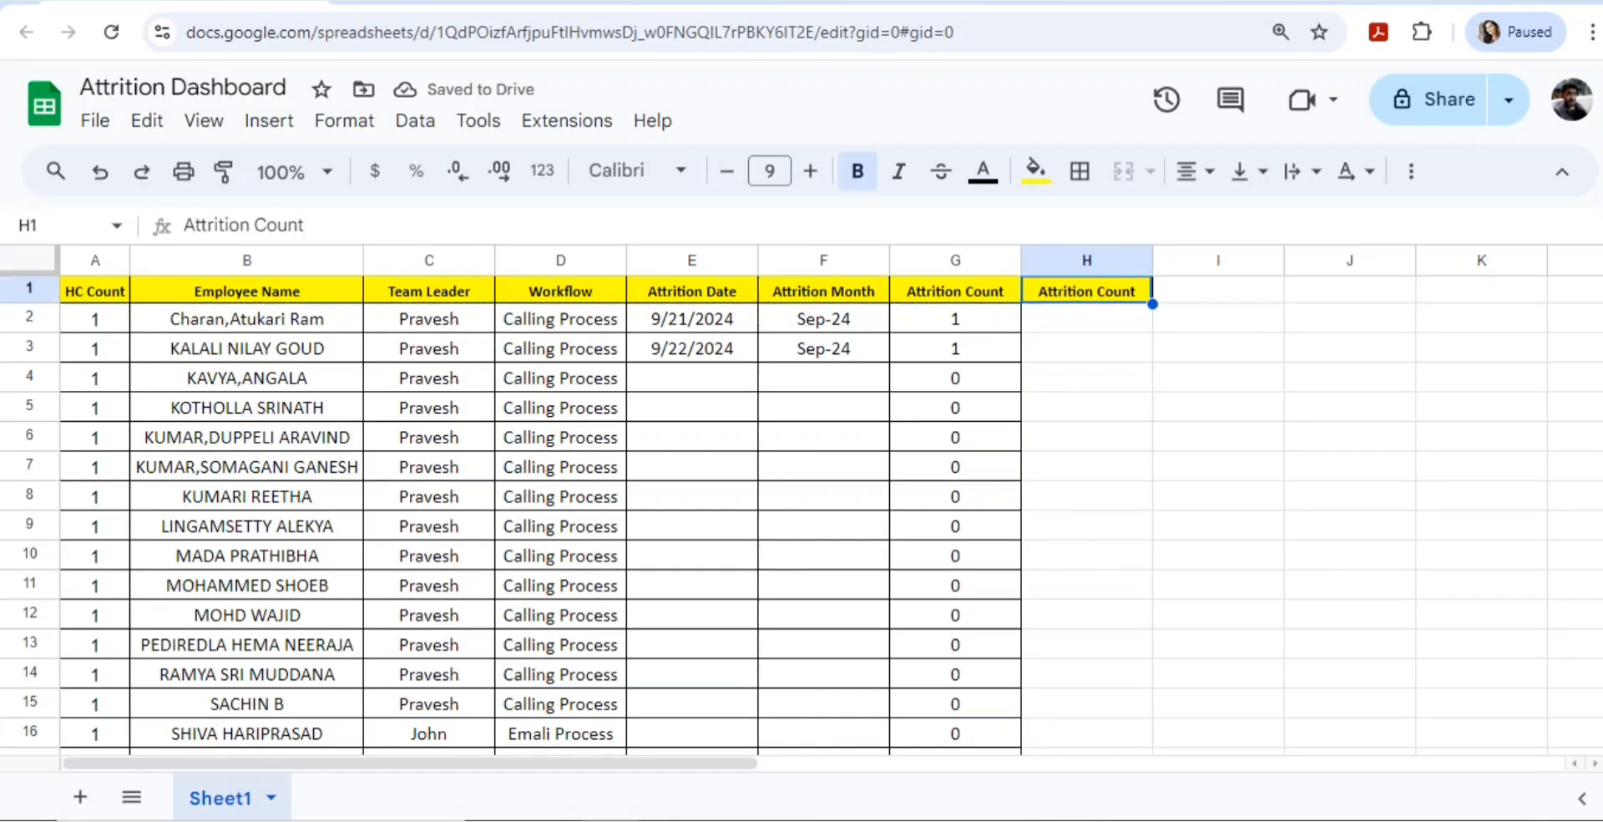
pyautogui.write('average')
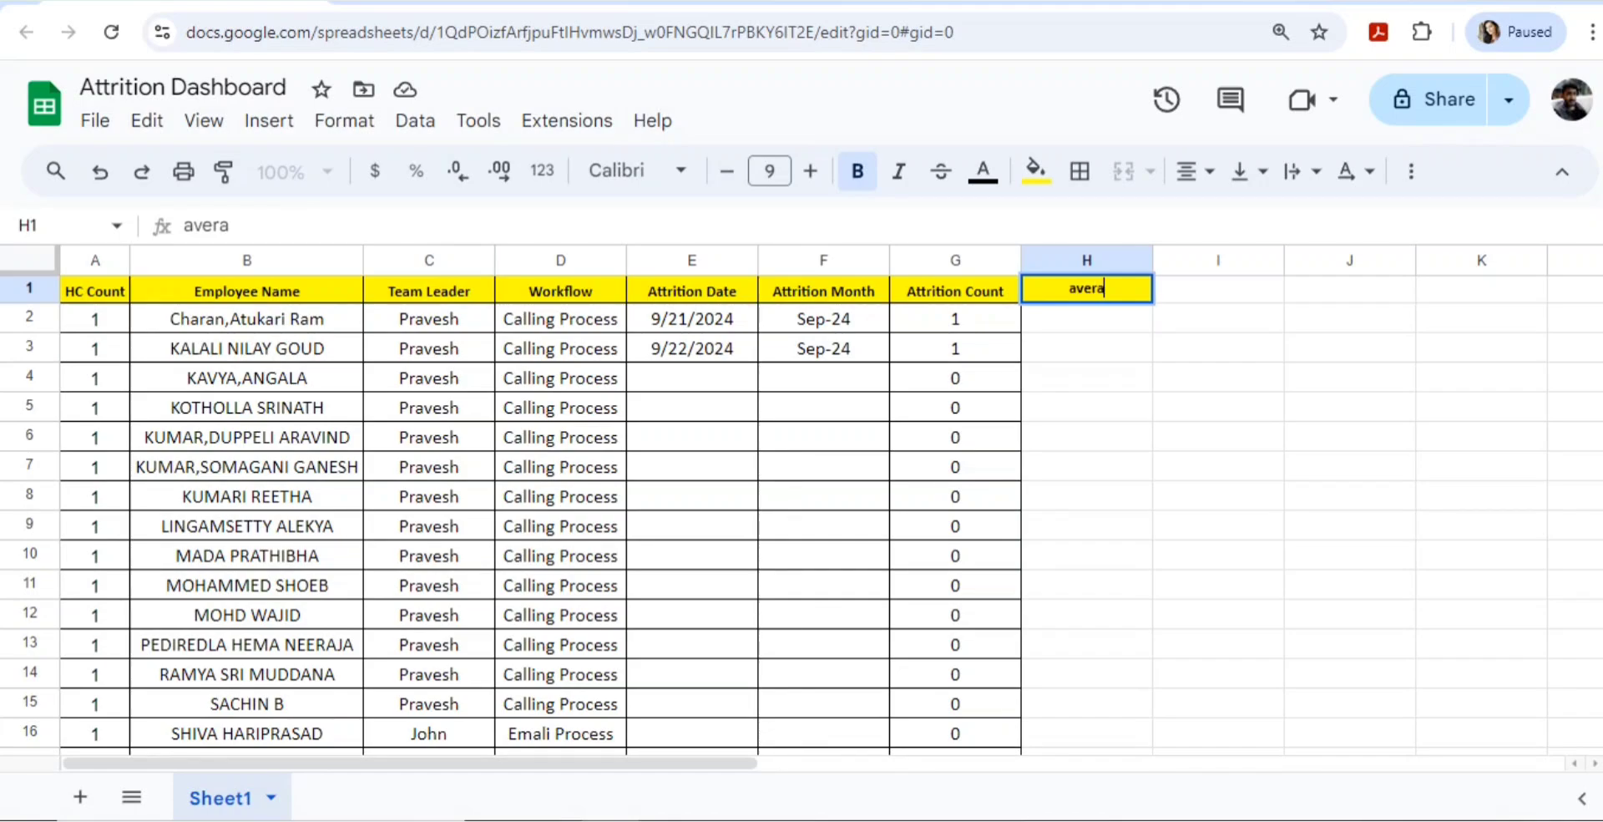
pyautogui.press('Return')
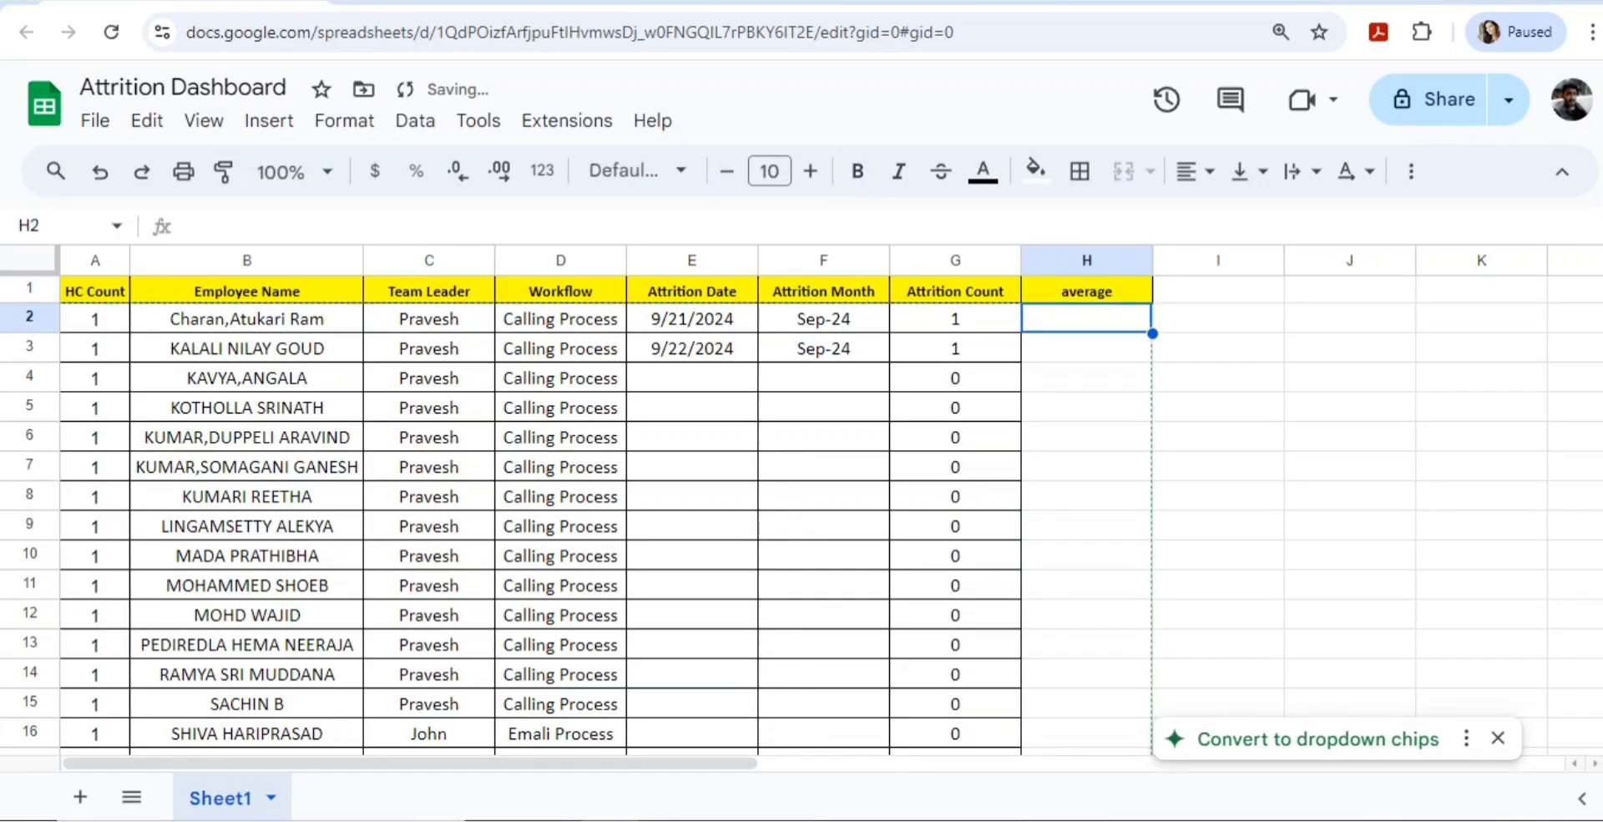
# Enter the formula =G2/A2 in H2 and format the cell as a percentage.
pyautogui.write('=G2/G2')
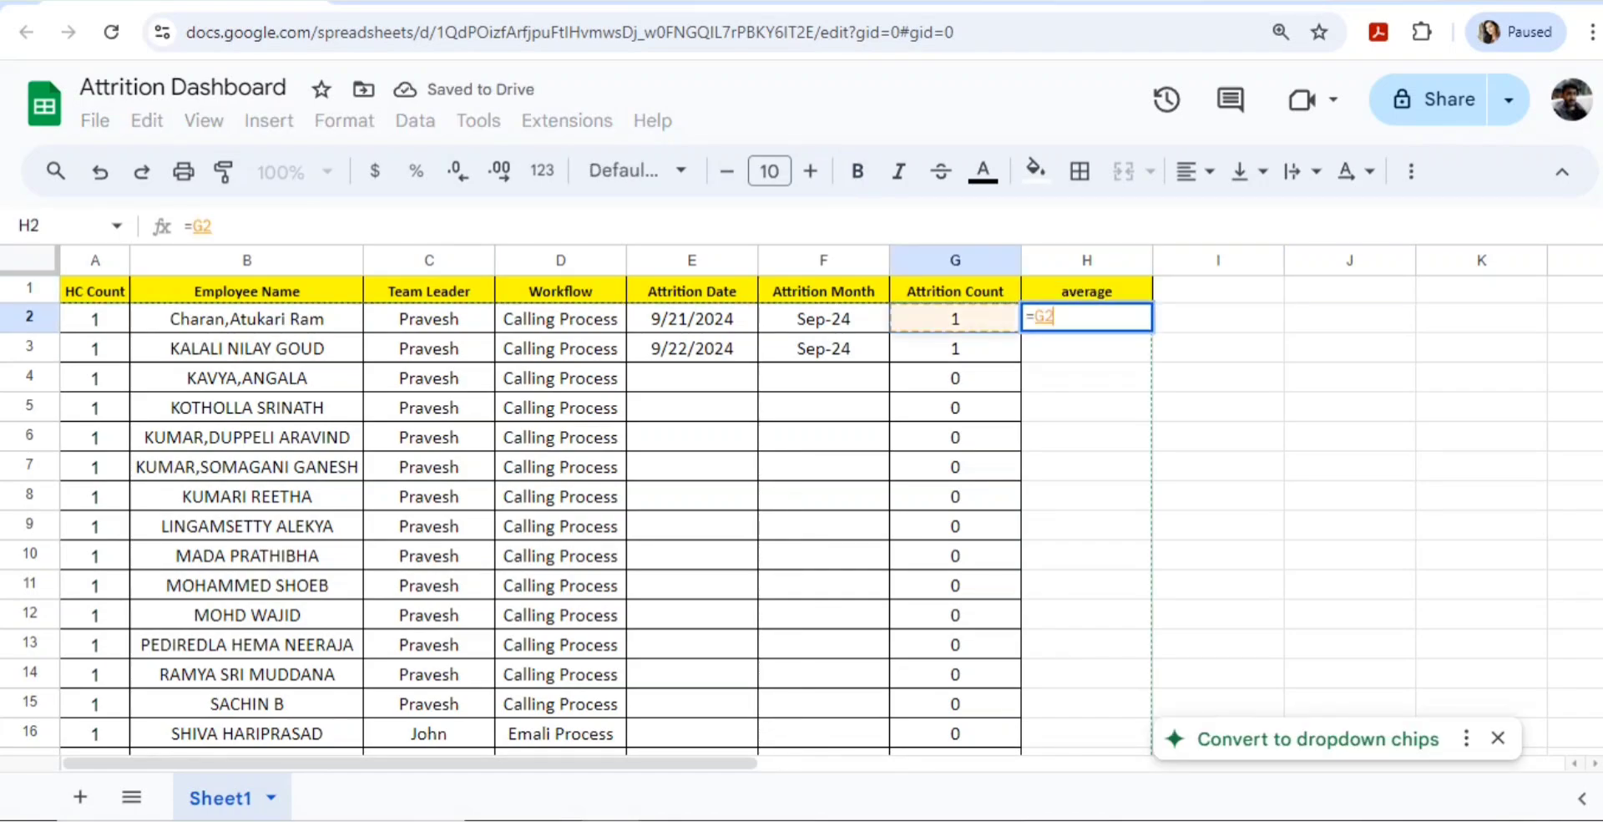
pyautogui.press('Left')
pyautogui.press('Left')
pyautogui.press('Left')
pyautogui.press('Left')
pyautogui.press('Left')
pyautogui.press('Left')
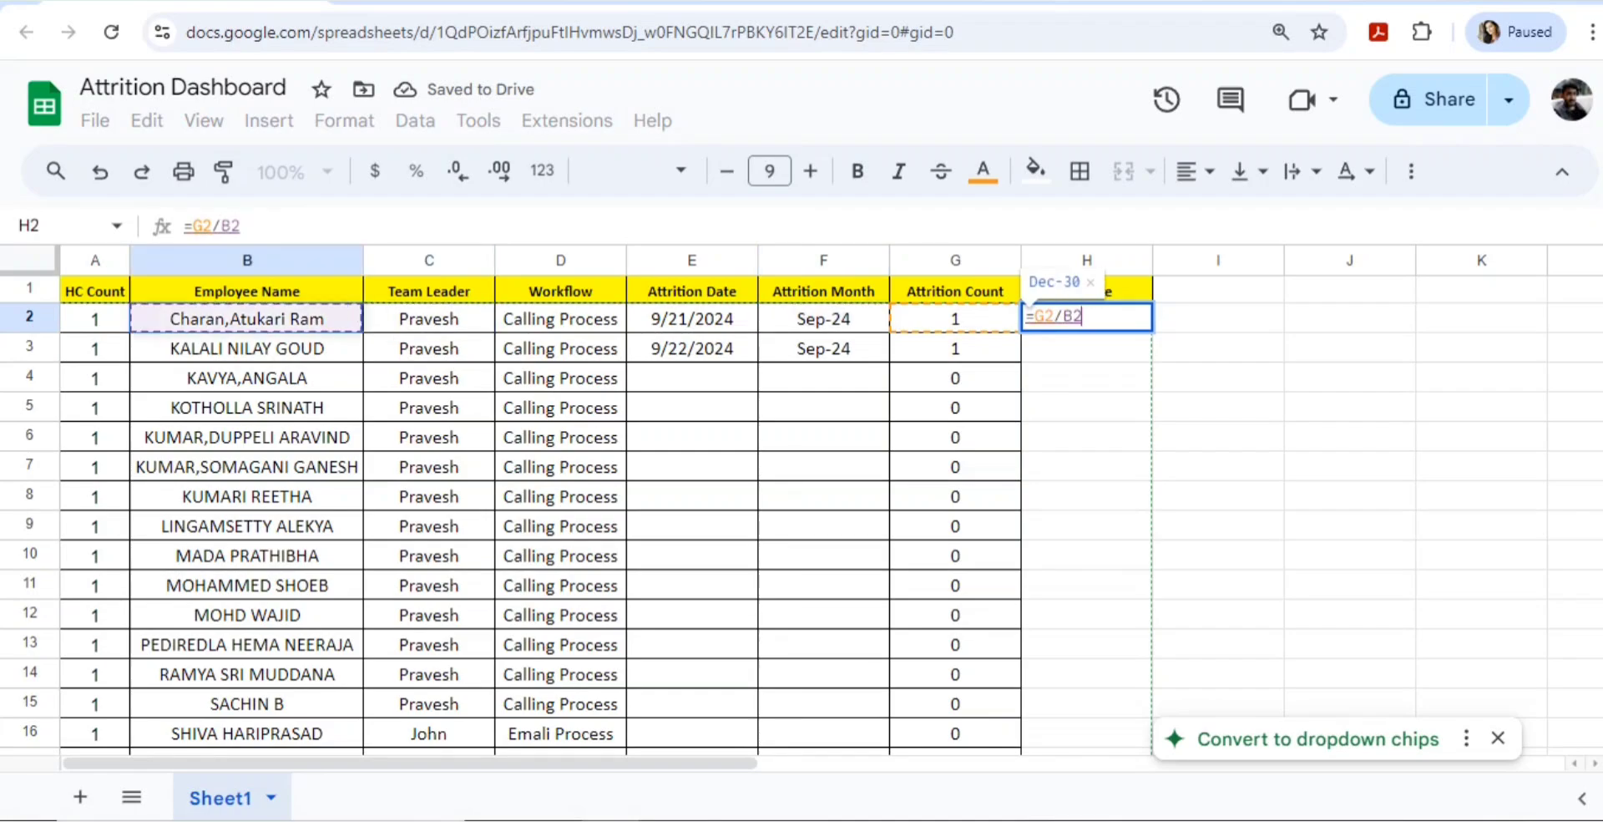
pyautogui.press('Return')
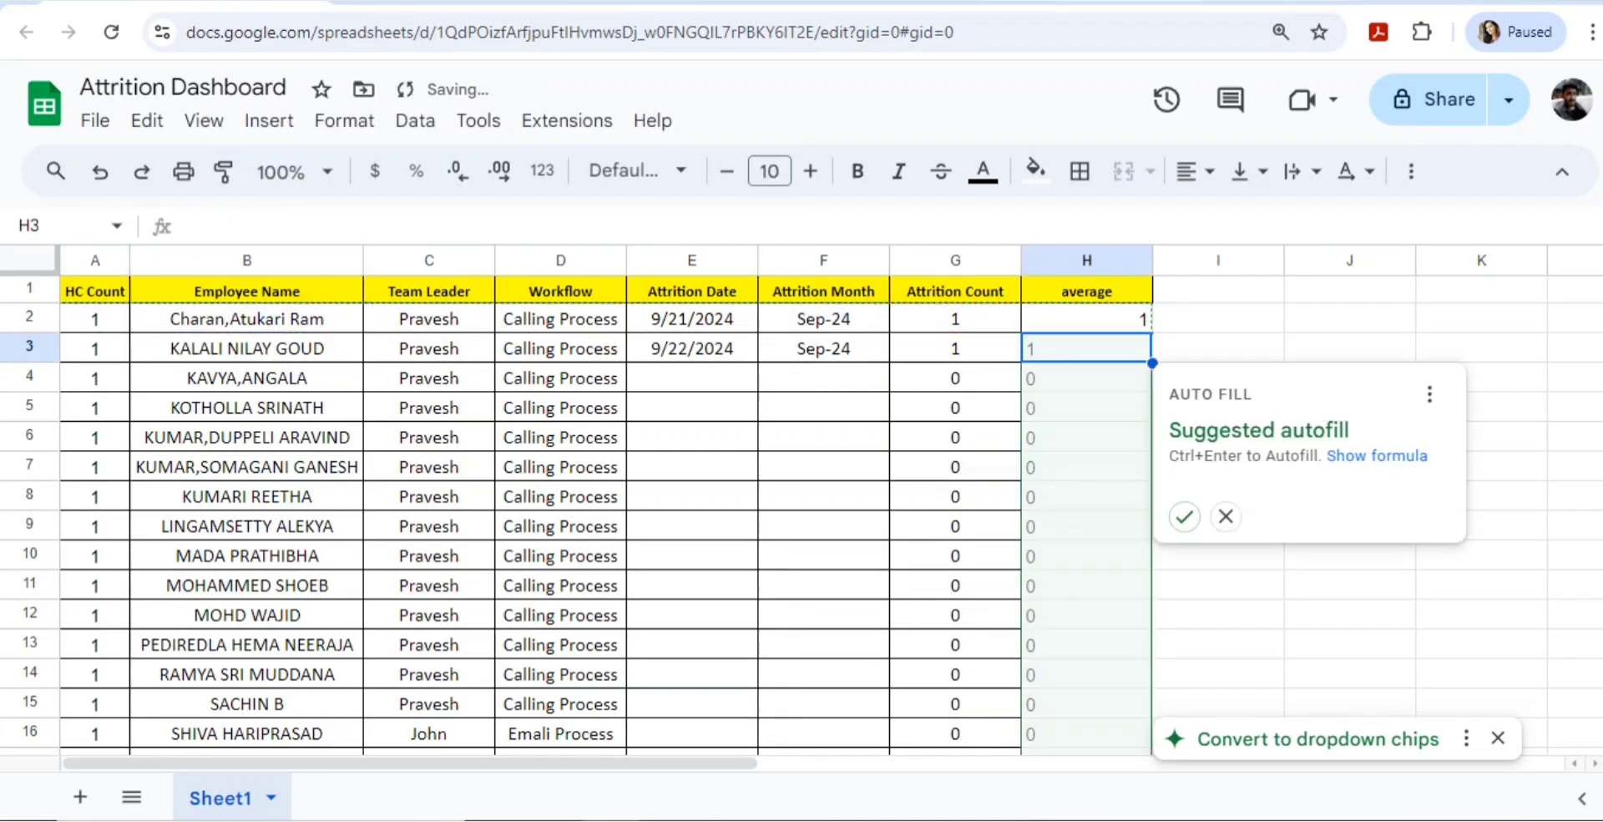
pyautogui.press('Up')
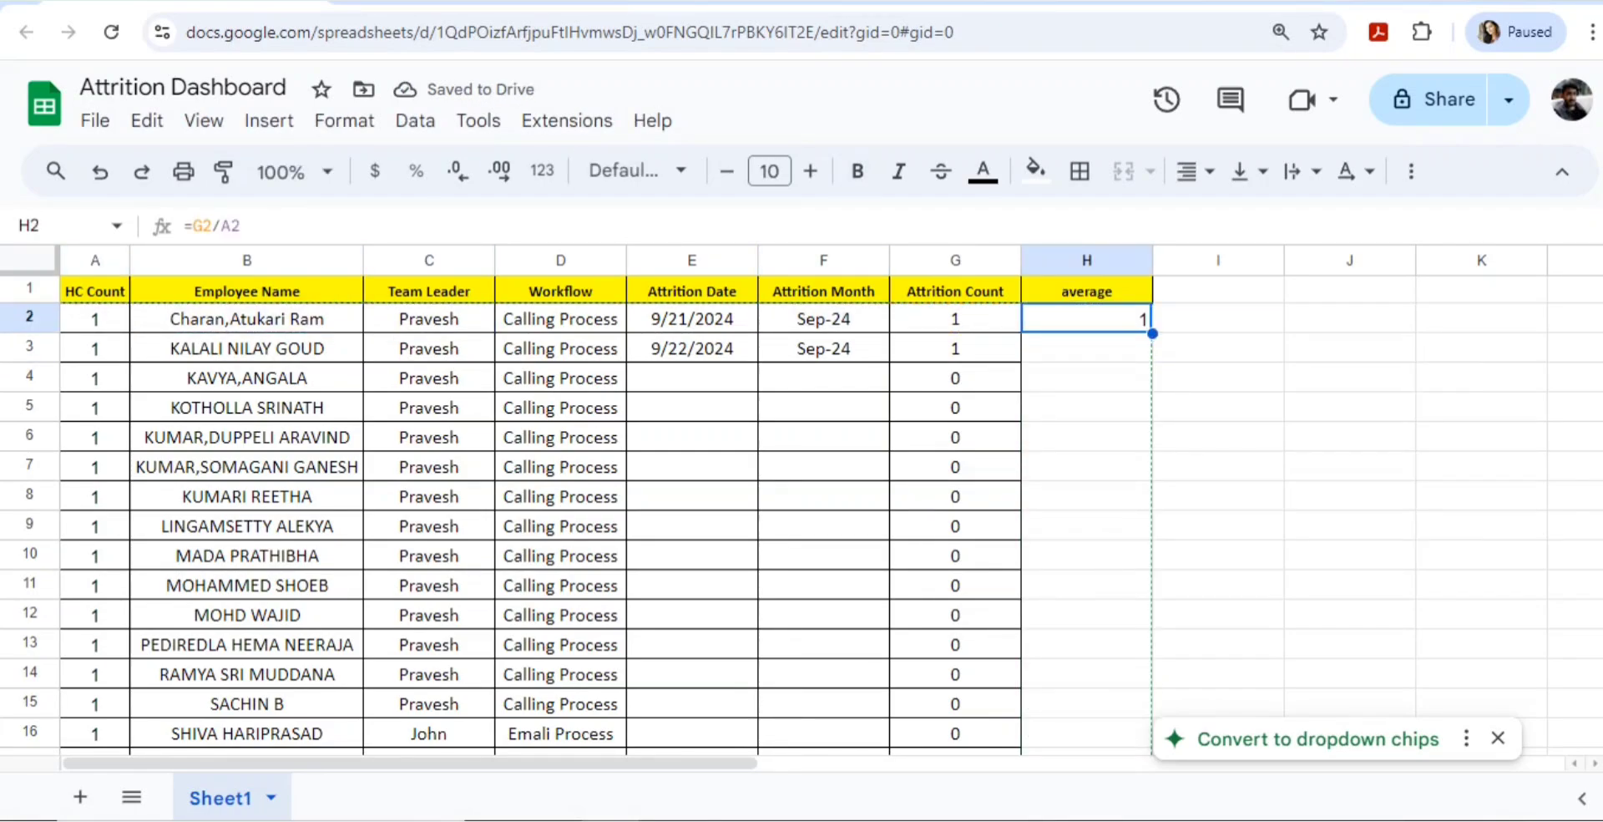
pyautogui.click(416, 172)
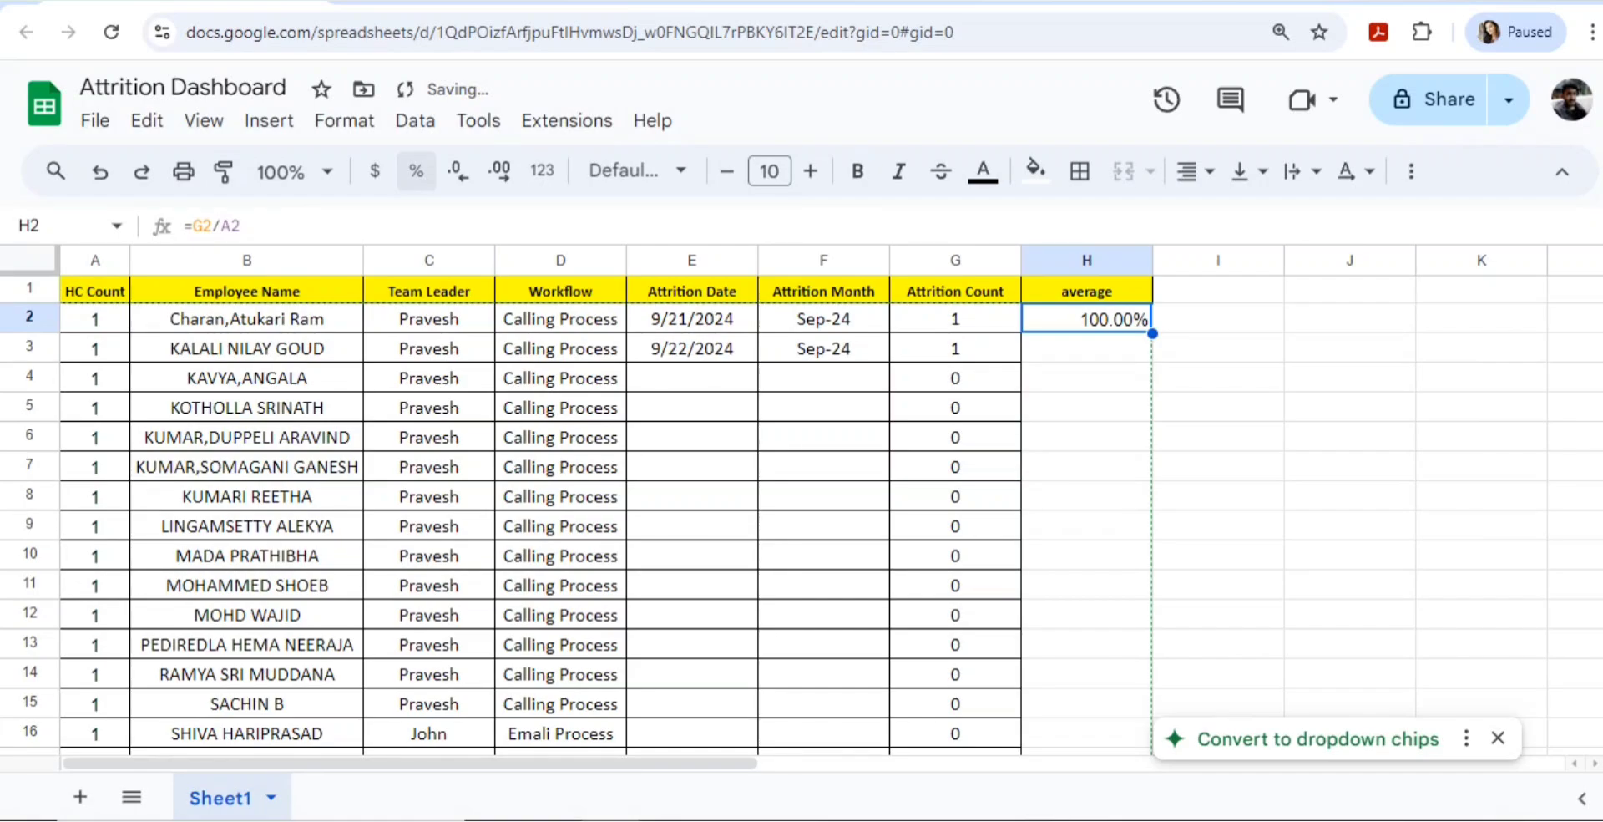
# Copy the H2 formula down the average column through H40 and return to H2.
pyautogui.hotkey('ctrl', 'c')
pyautogui.press('Left')
pyautogui.hotkey('ctrl', 'Down')
pyautogui.press('Right')
pyautogui.hotkey('ctrl', 'shift', 'Up')
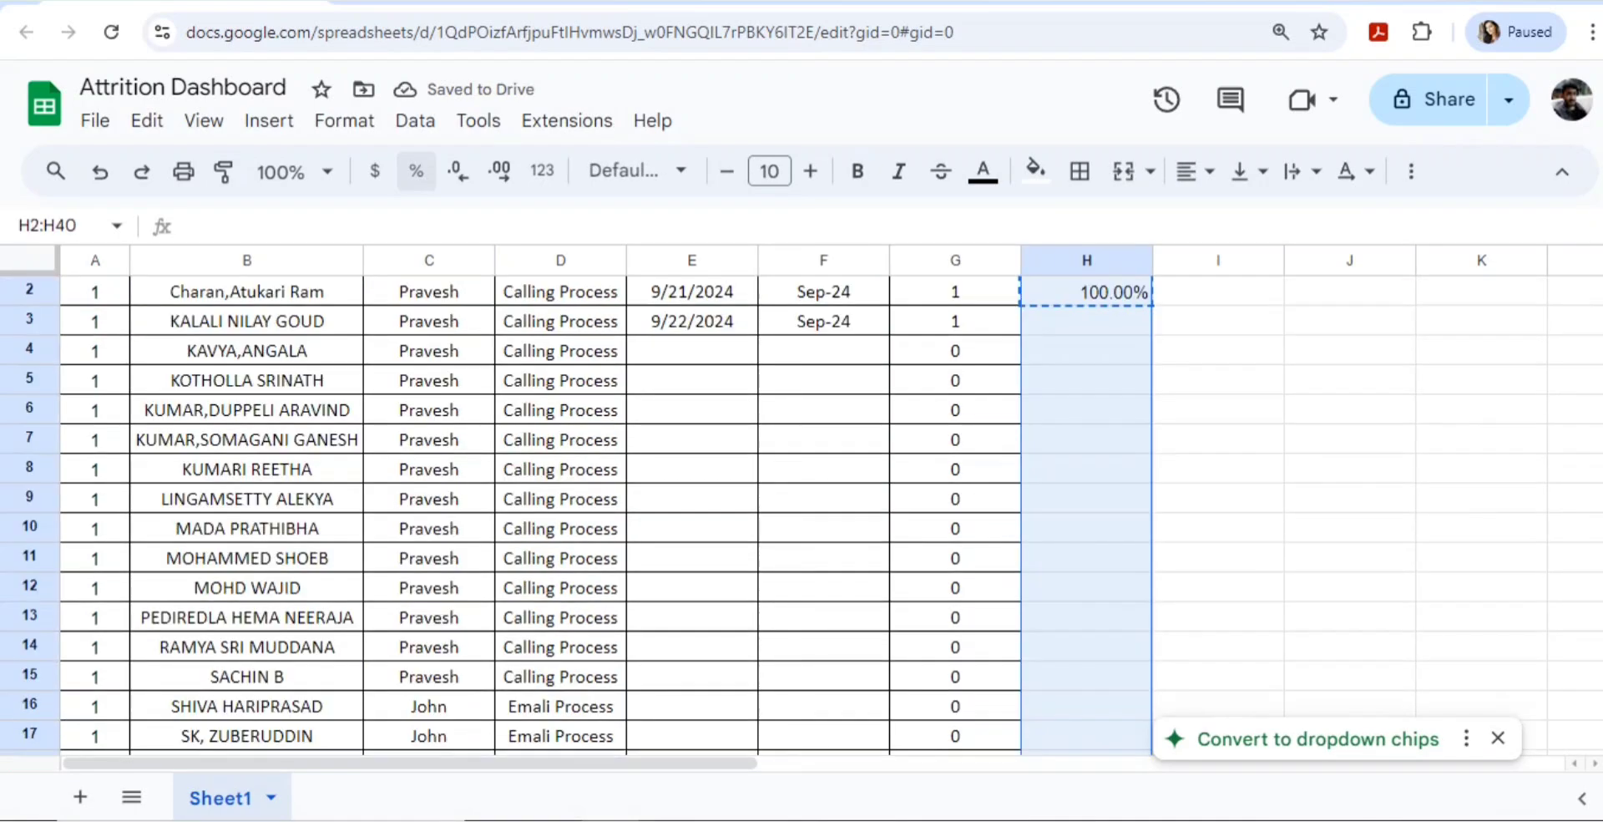
pyautogui.hotkey('ctrl', 'v')
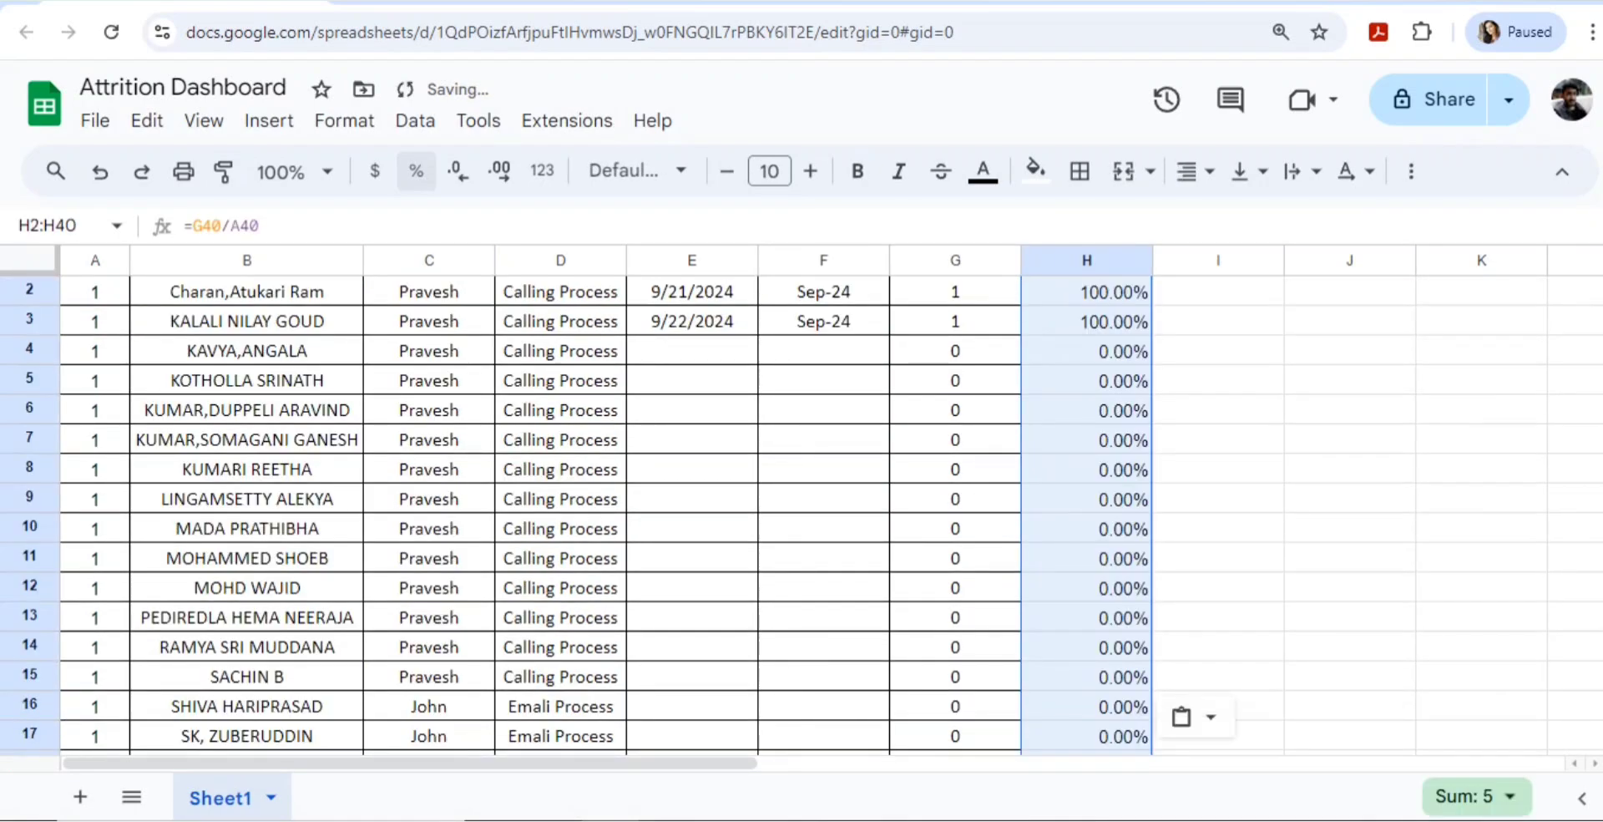
pyautogui.hotkey('ctrl', 'Up')
pyautogui.press('Down')
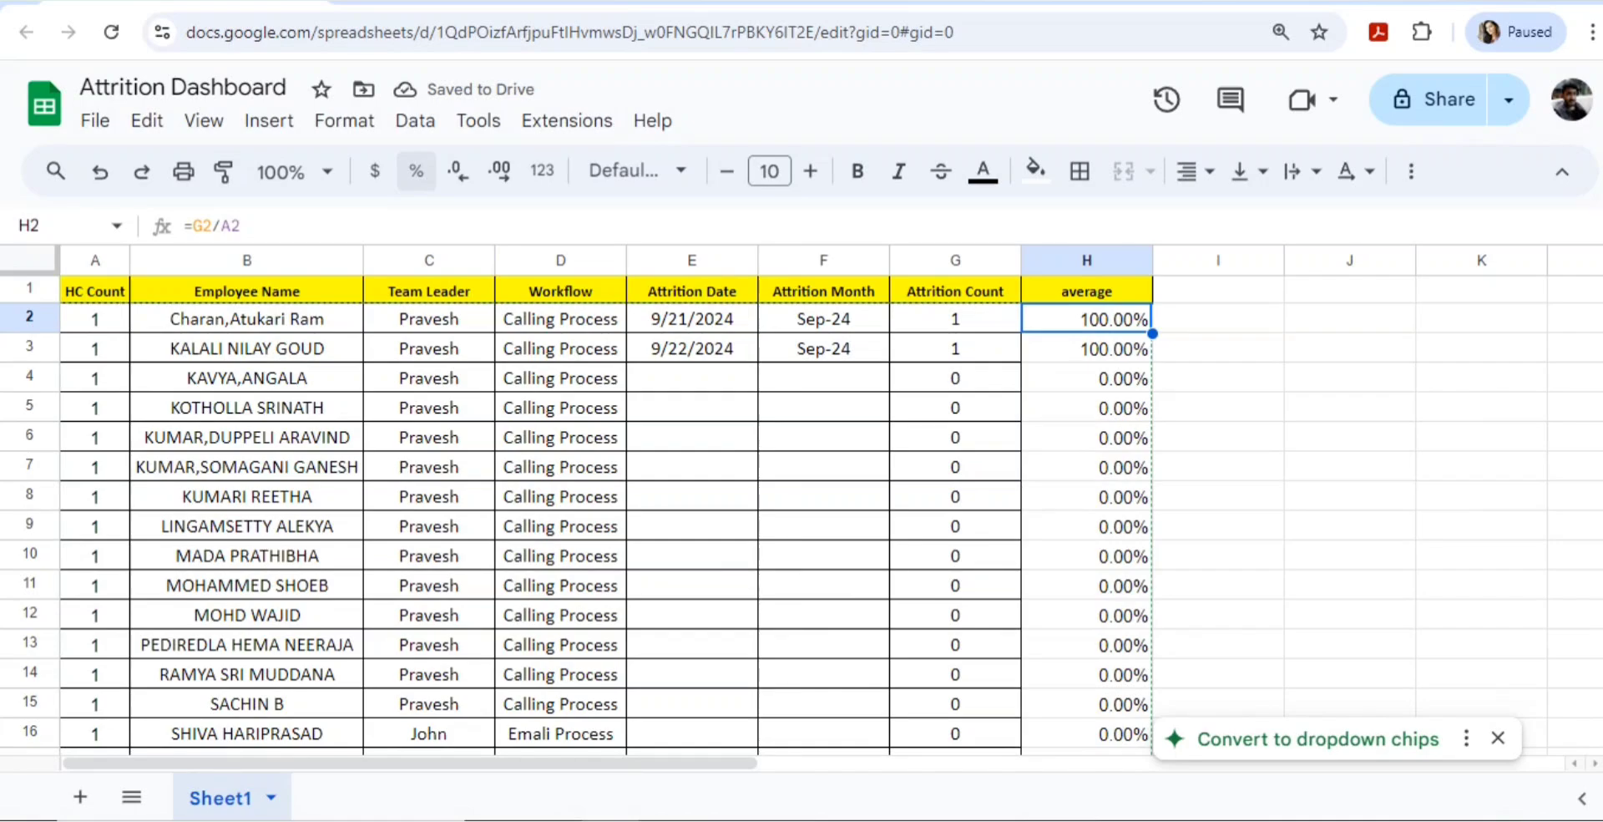
pyautogui.press('Left')
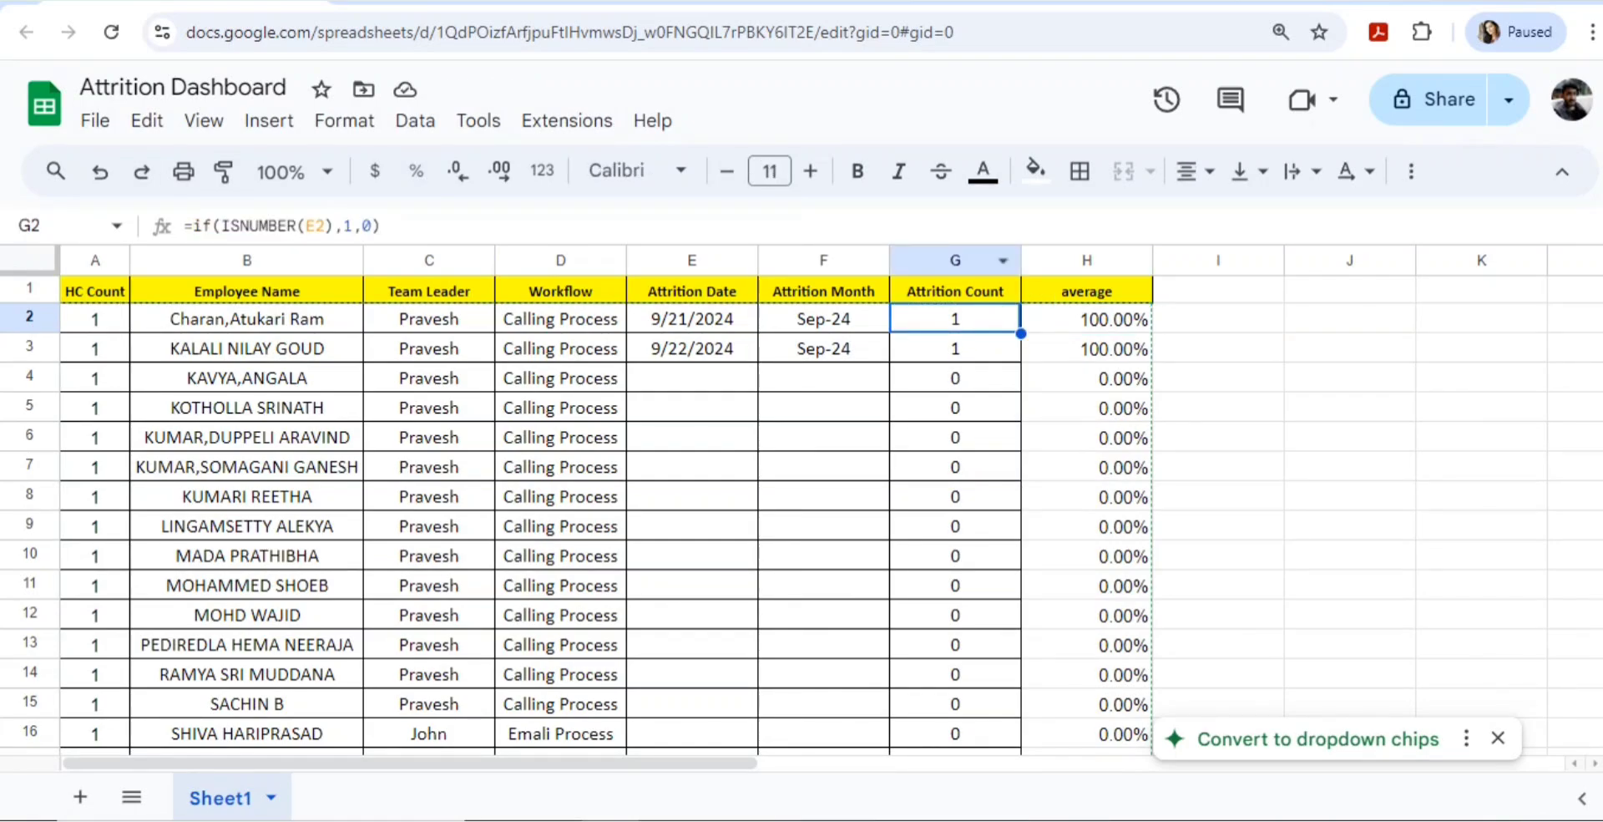
pyautogui.press('Right')
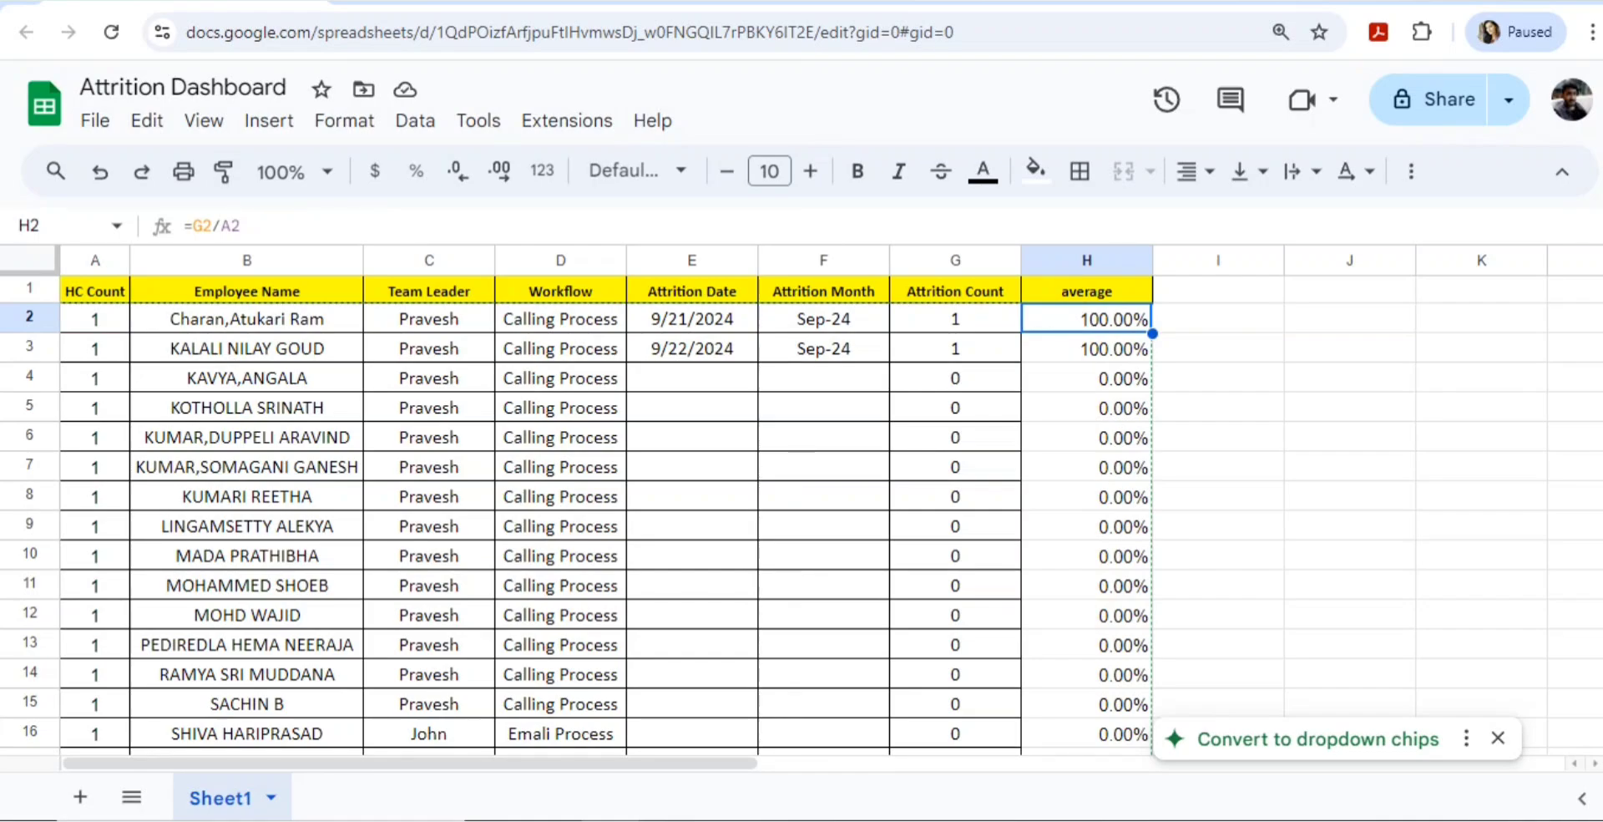
# Back in Looker Studio, refresh the data source fields and apply the connection changes to add the new average field.
pyautogui.hotkey('ctrl', 'Tab')
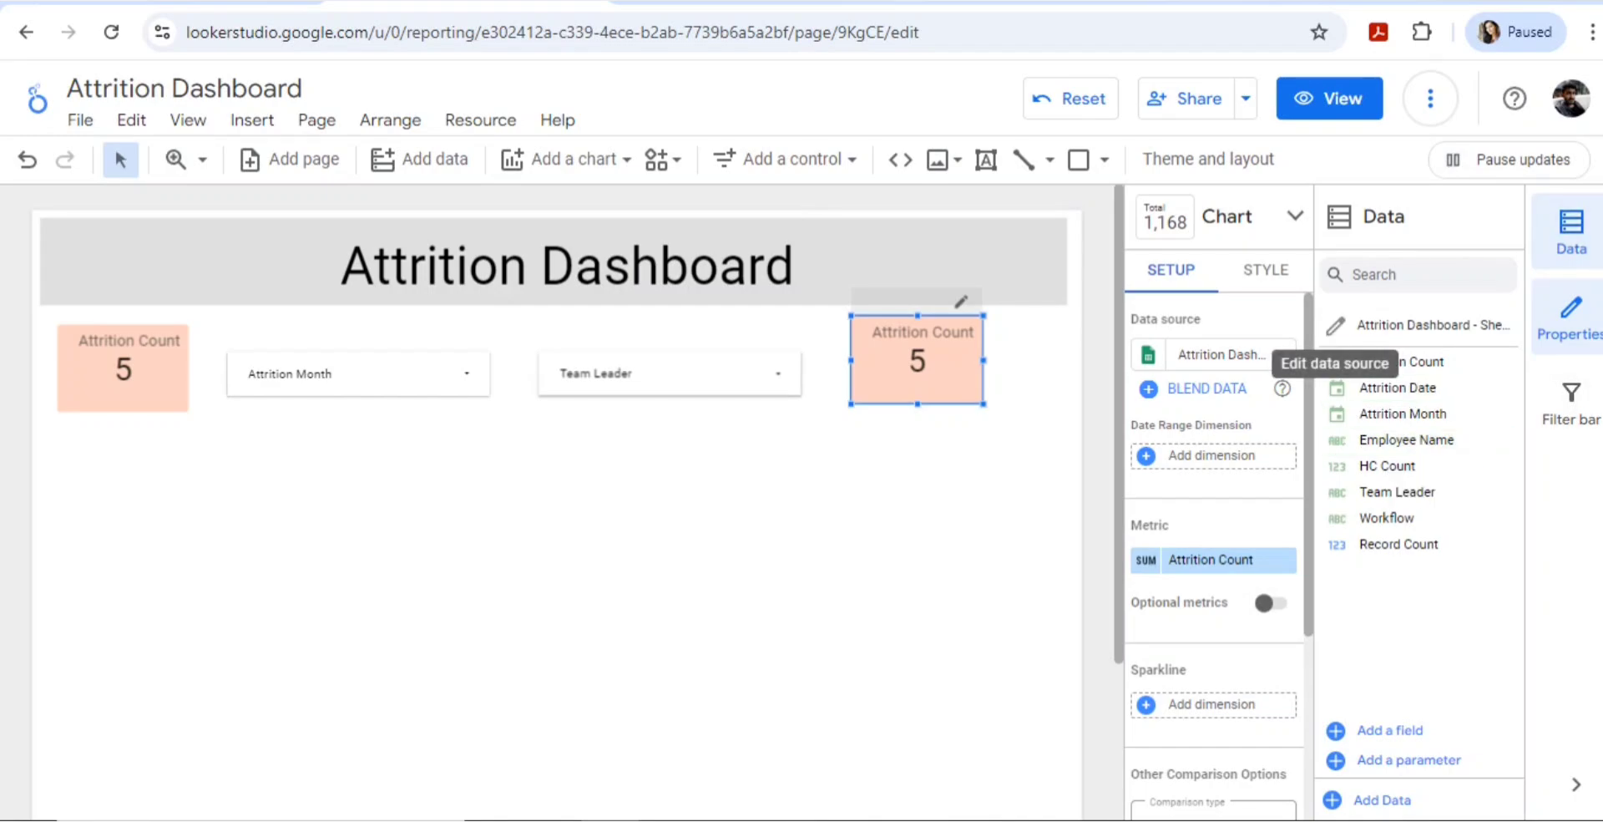
pyautogui.click(1336, 325)
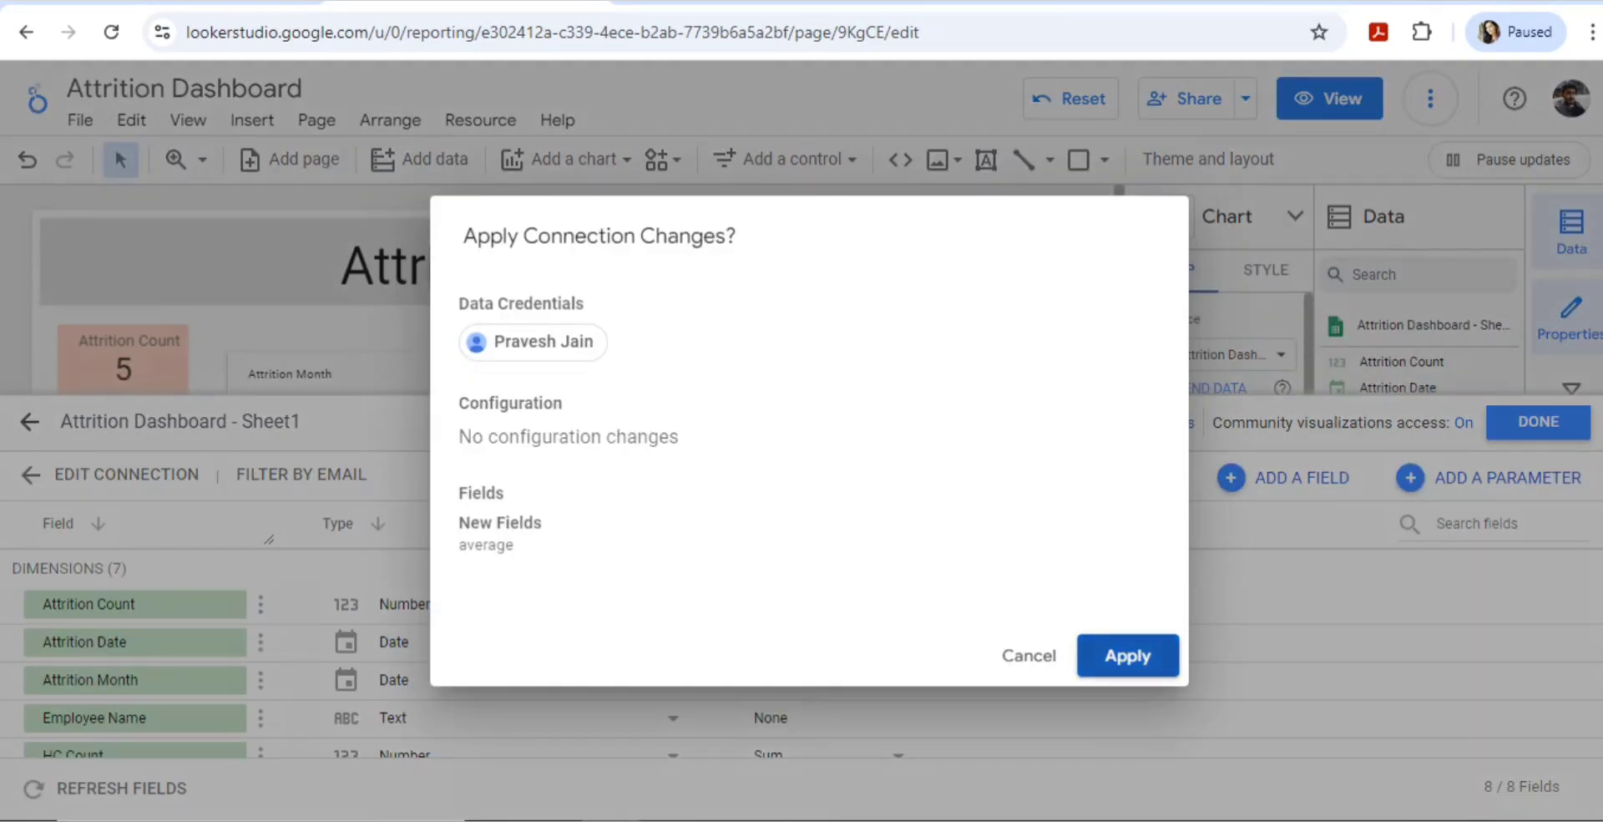
pyautogui.click(1127, 656)
pyautogui.click(184, 3)
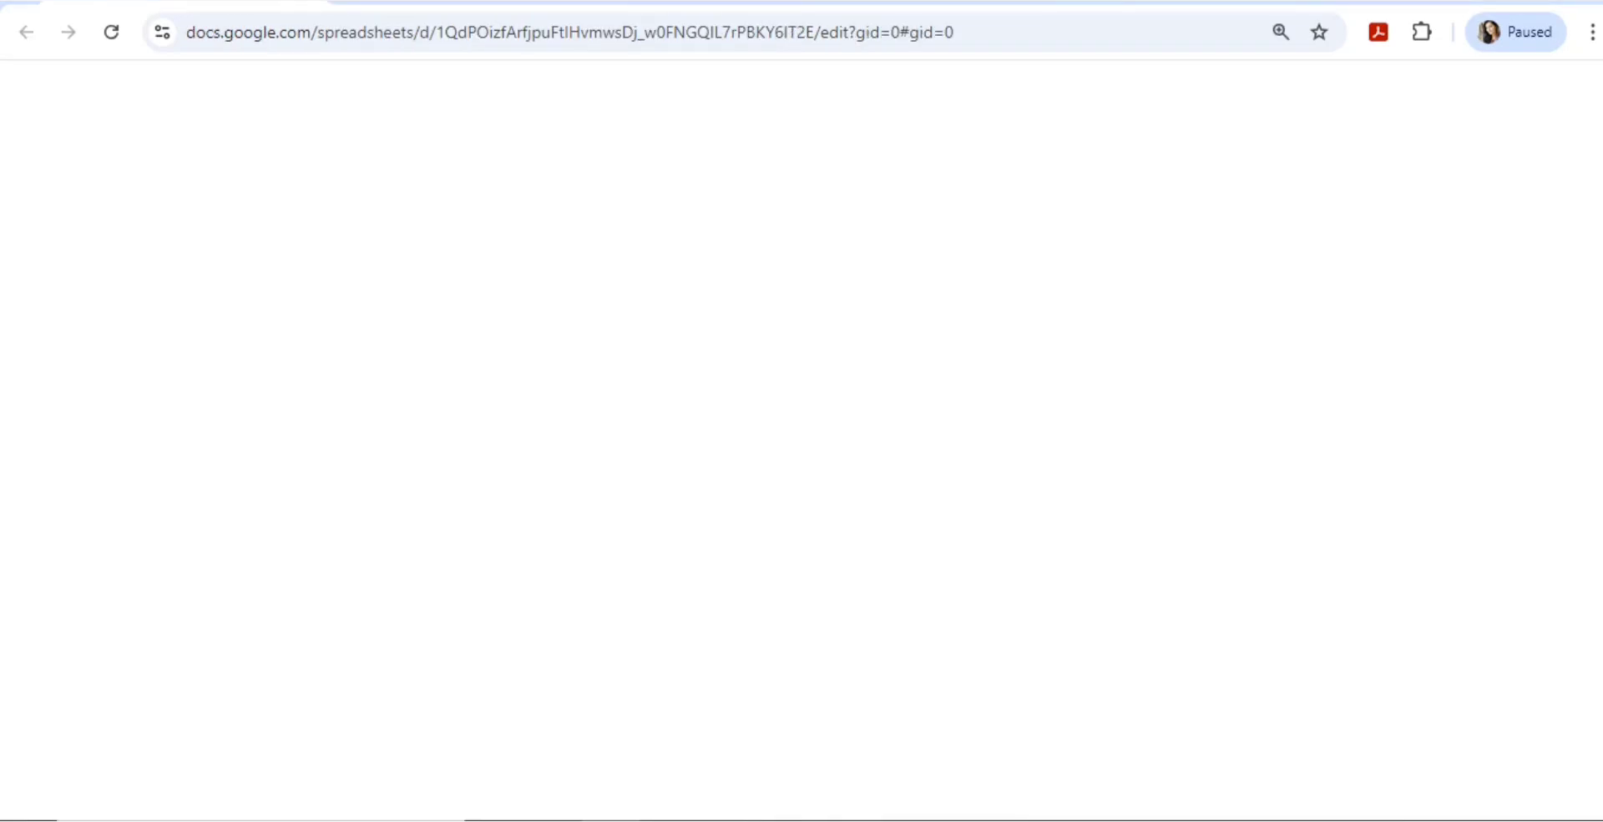
pyautogui.scroll(-10, 585, 501)
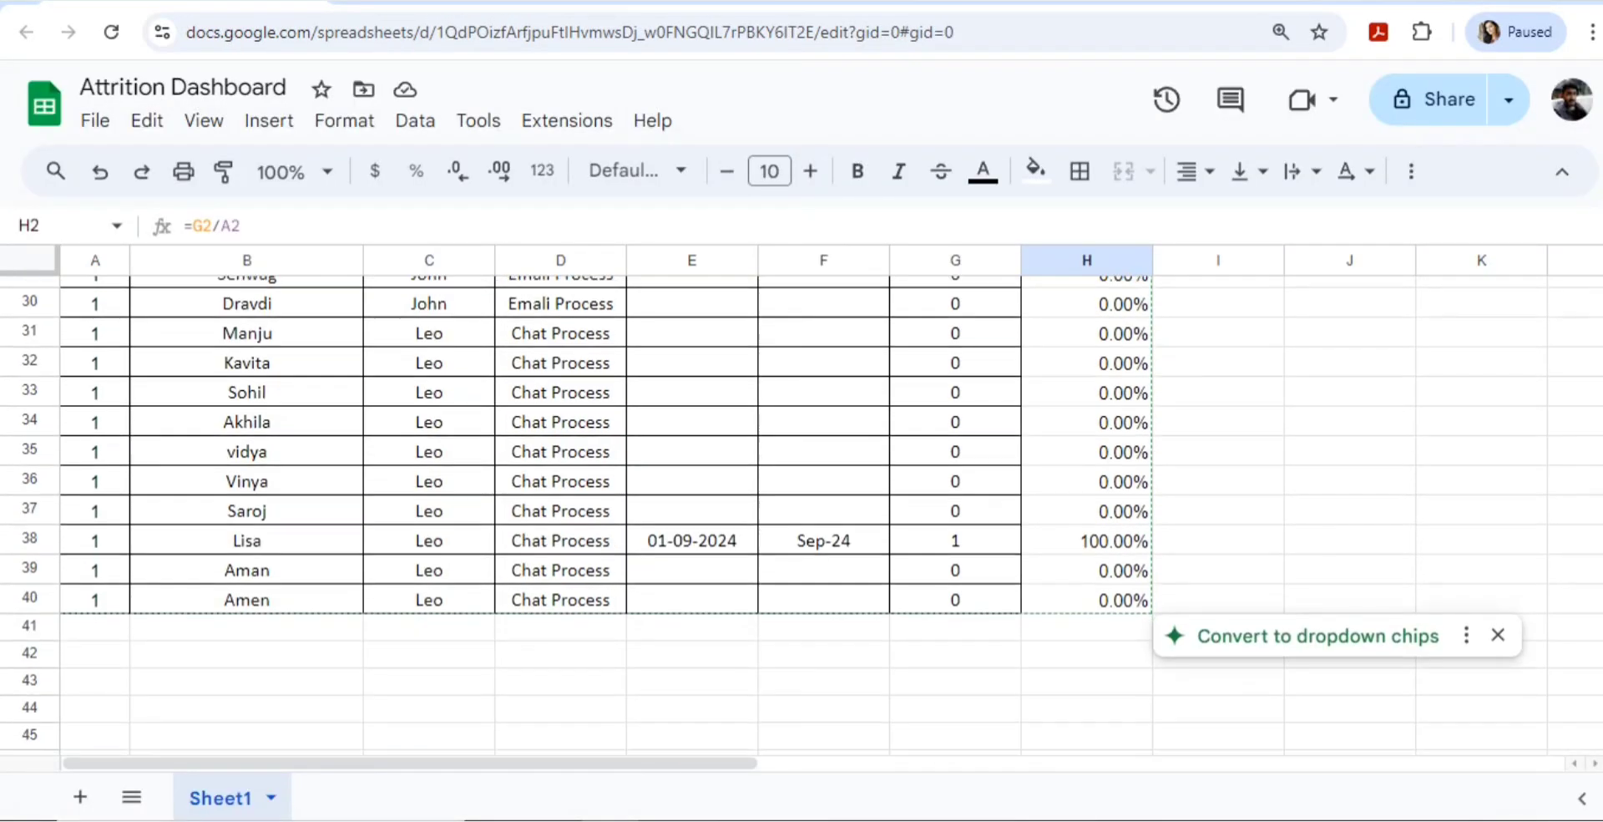
pyautogui.click(468, 3)
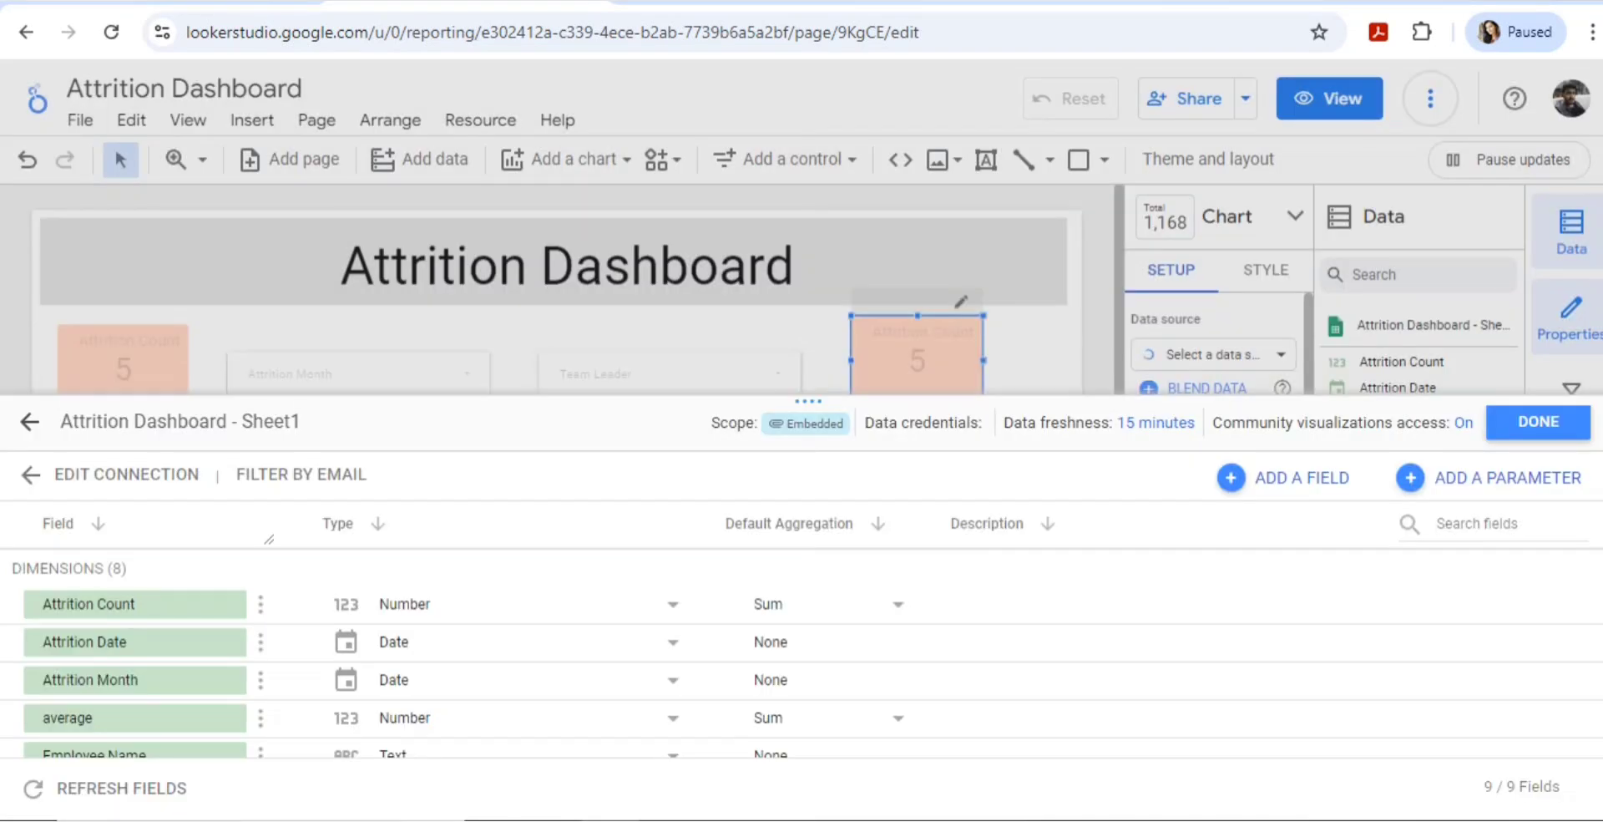
pyautogui.click(1538, 421)
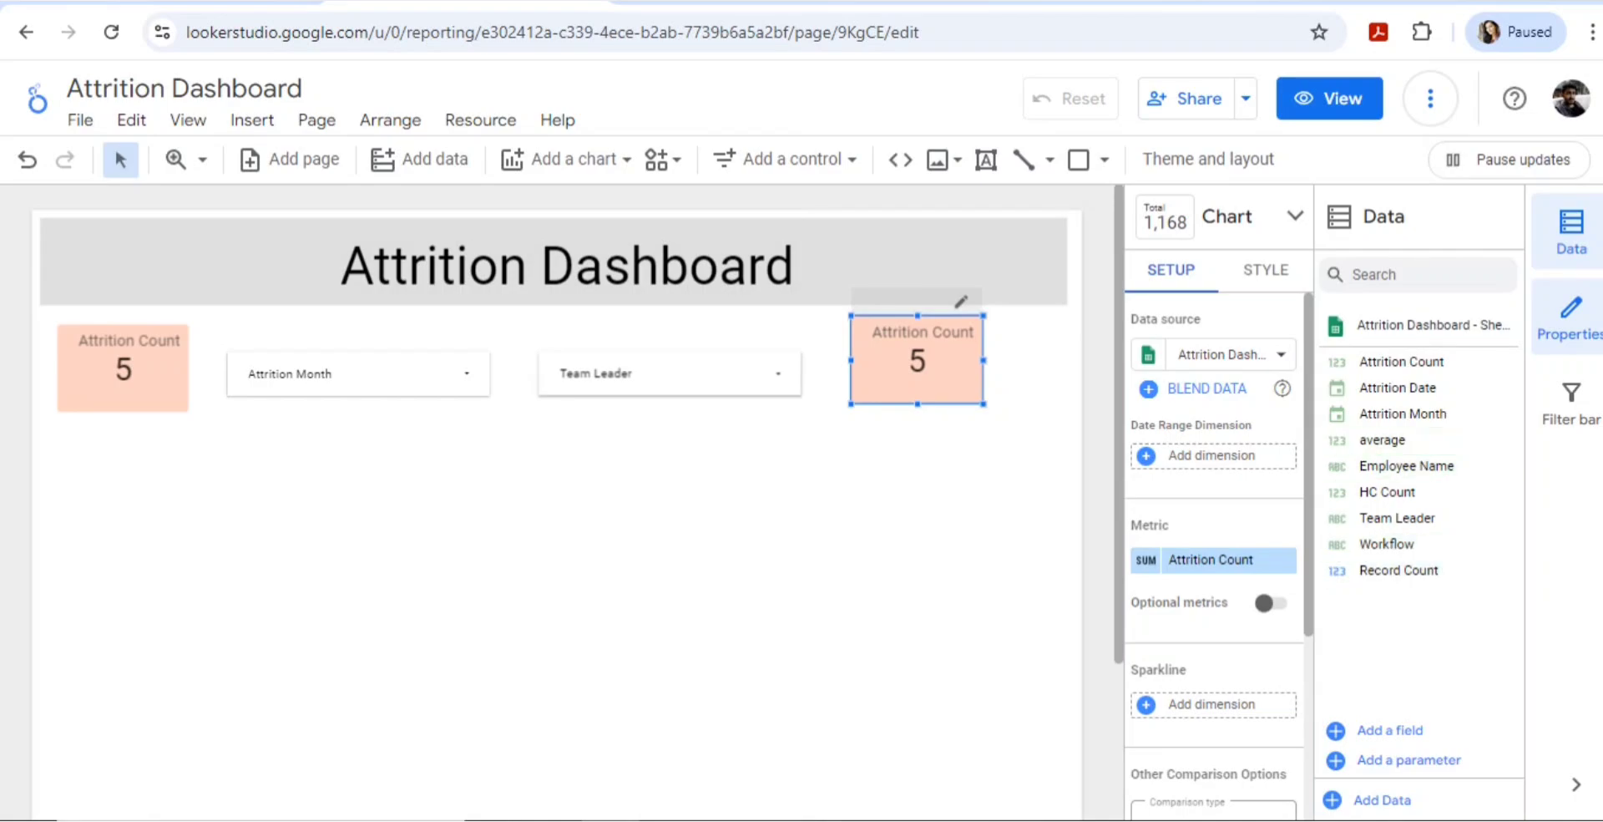
# Set the duplicated scorecard's metric to average and its aggregation to Average.
pyautogui.click(1210, 559)
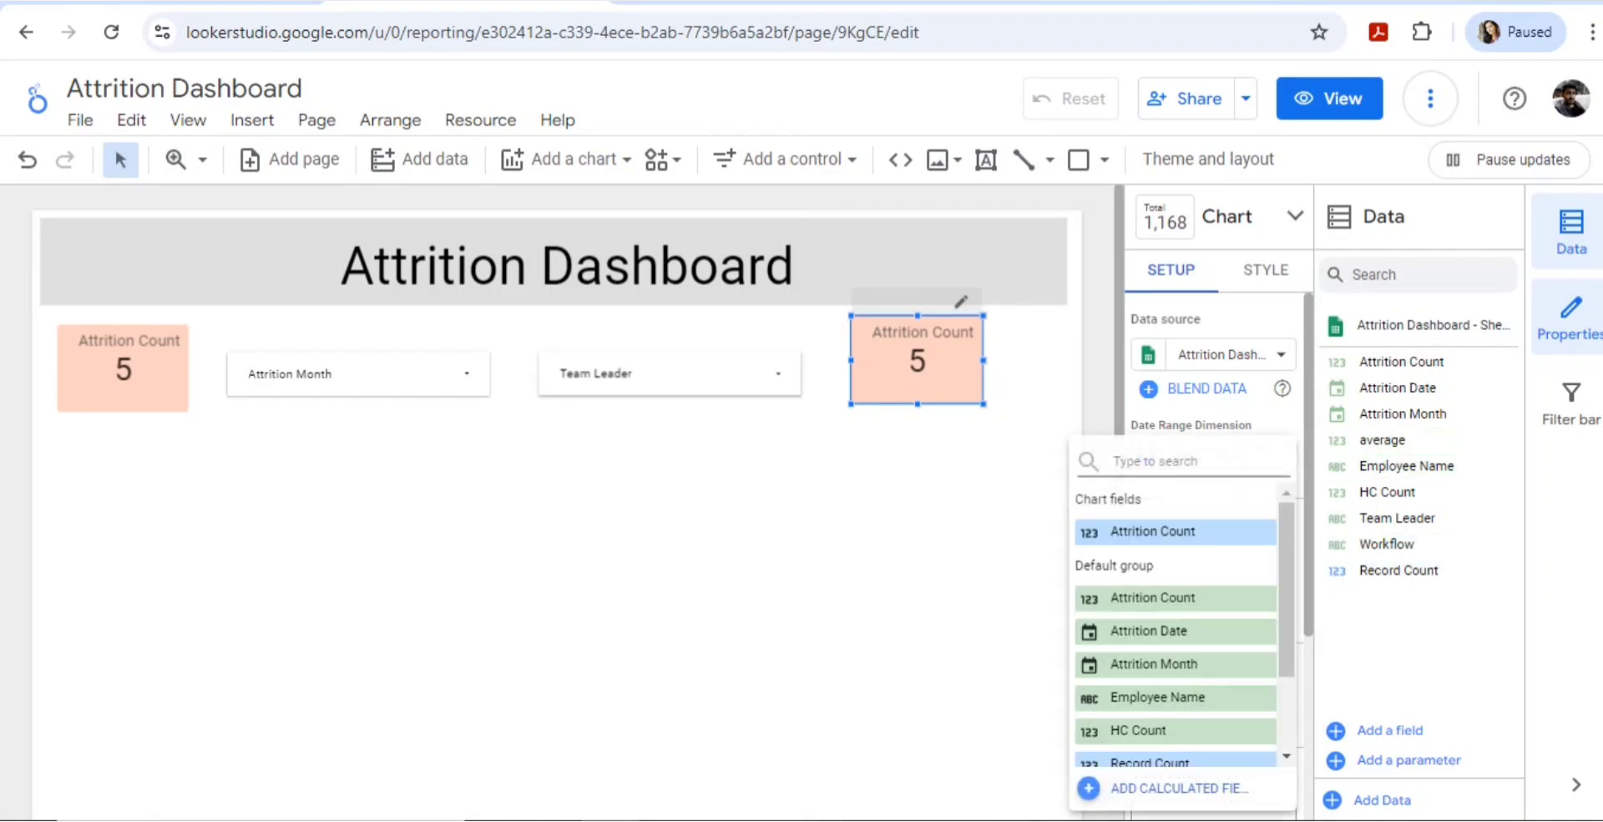
pyautogui.scroll(-2, 1177, 710)
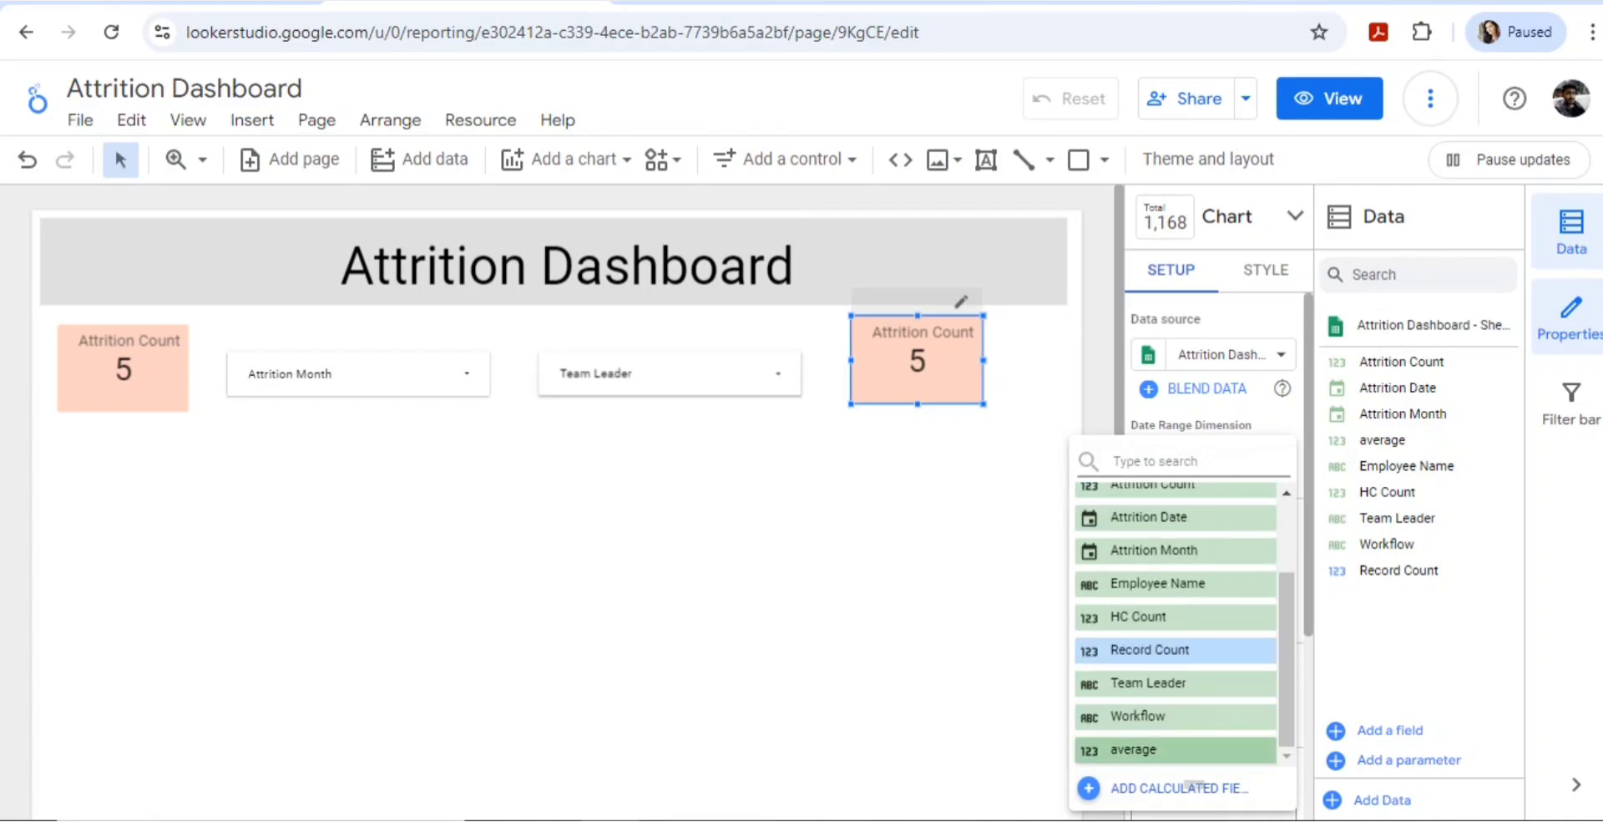
pyautogui.click(1169, 749)
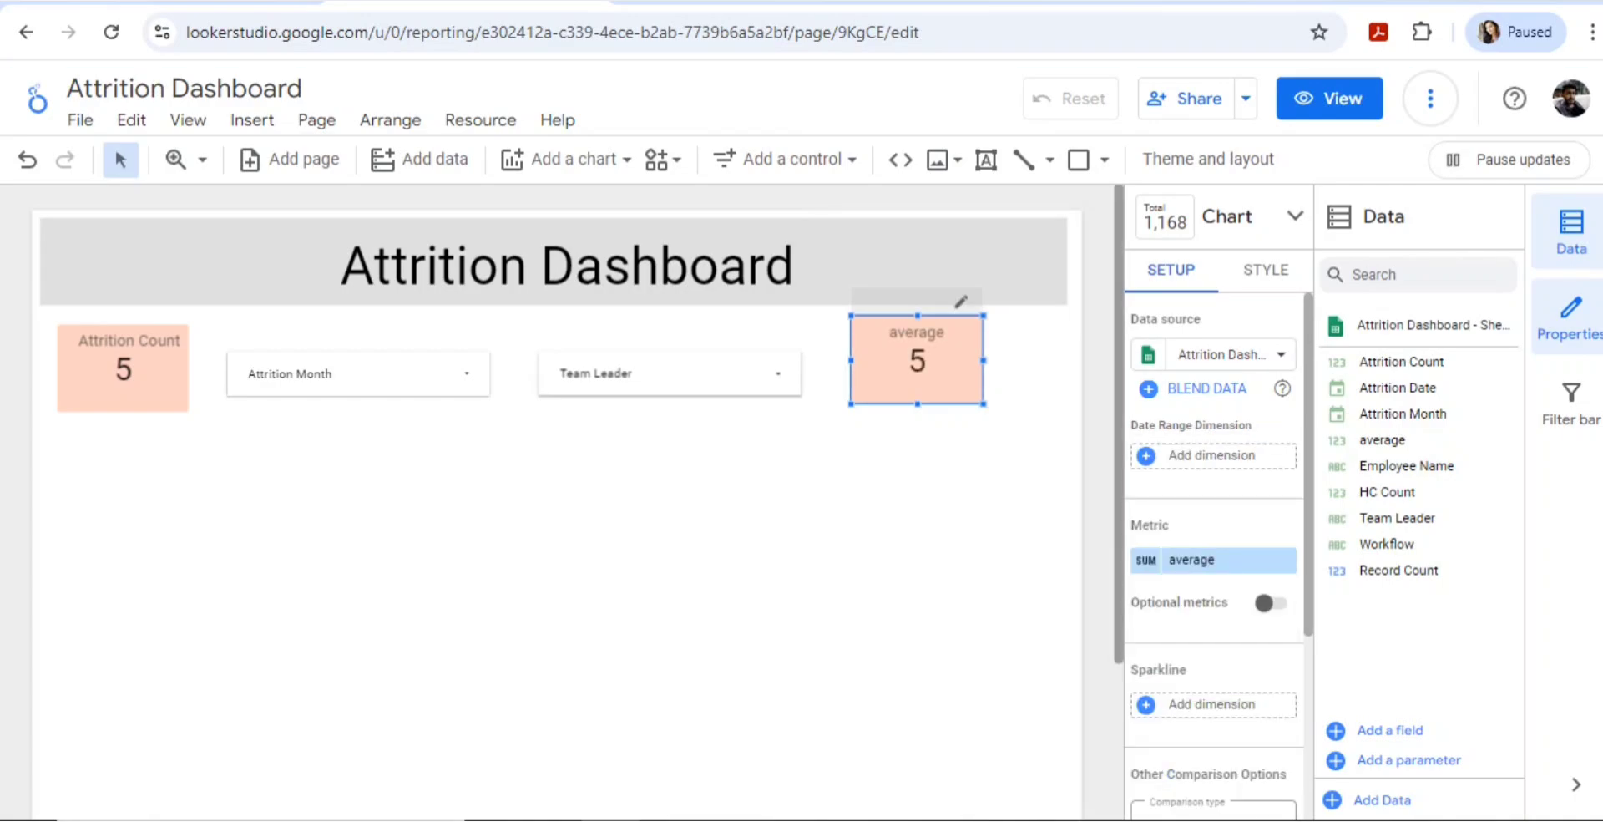
pyautogui.click(1192, 560)
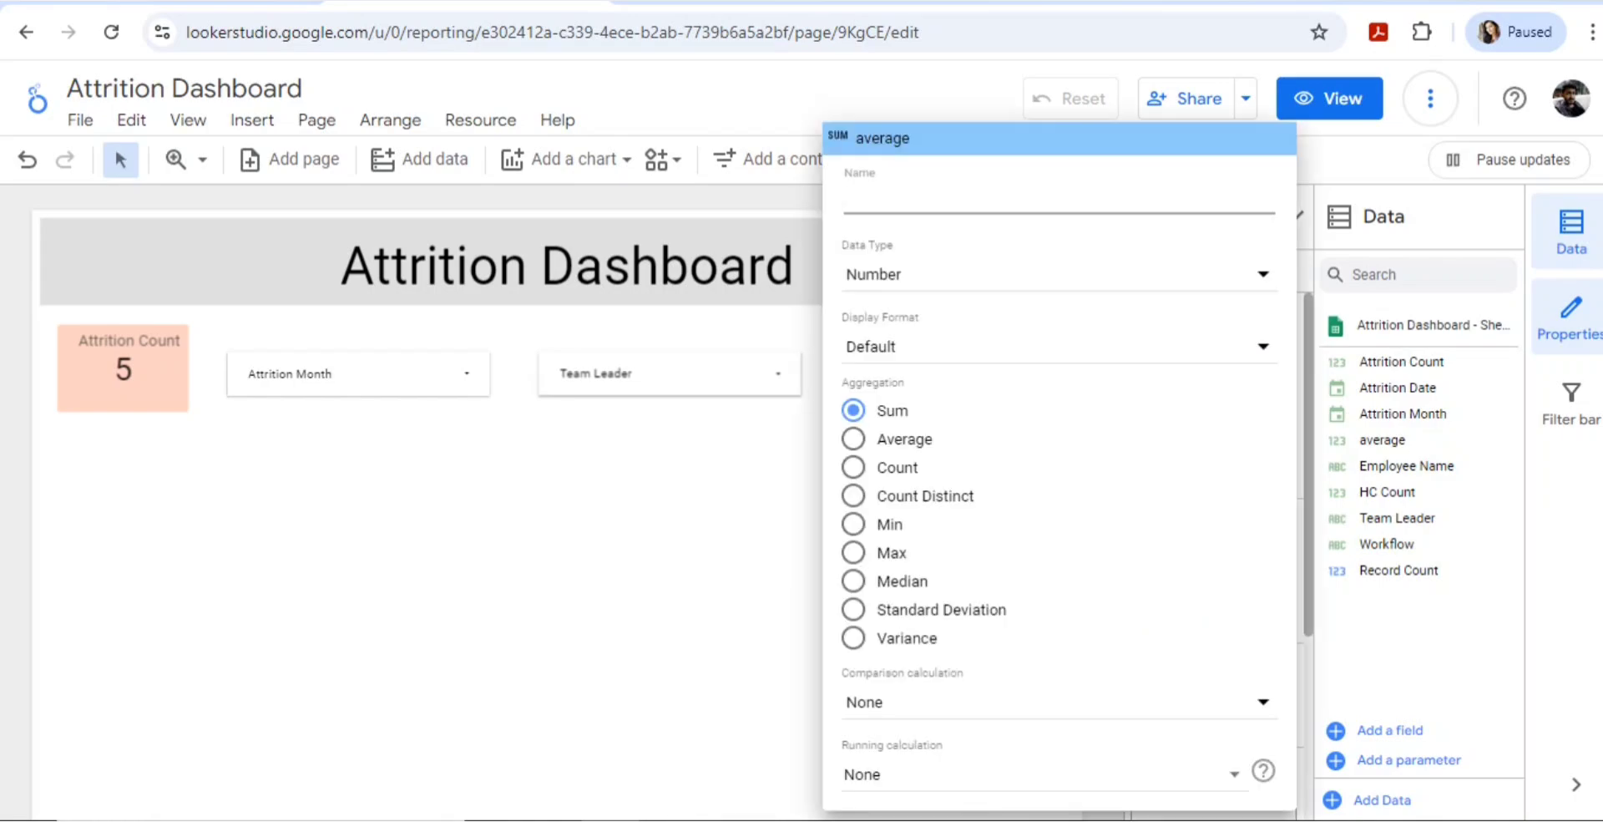
pyautogui.click(854, 439)
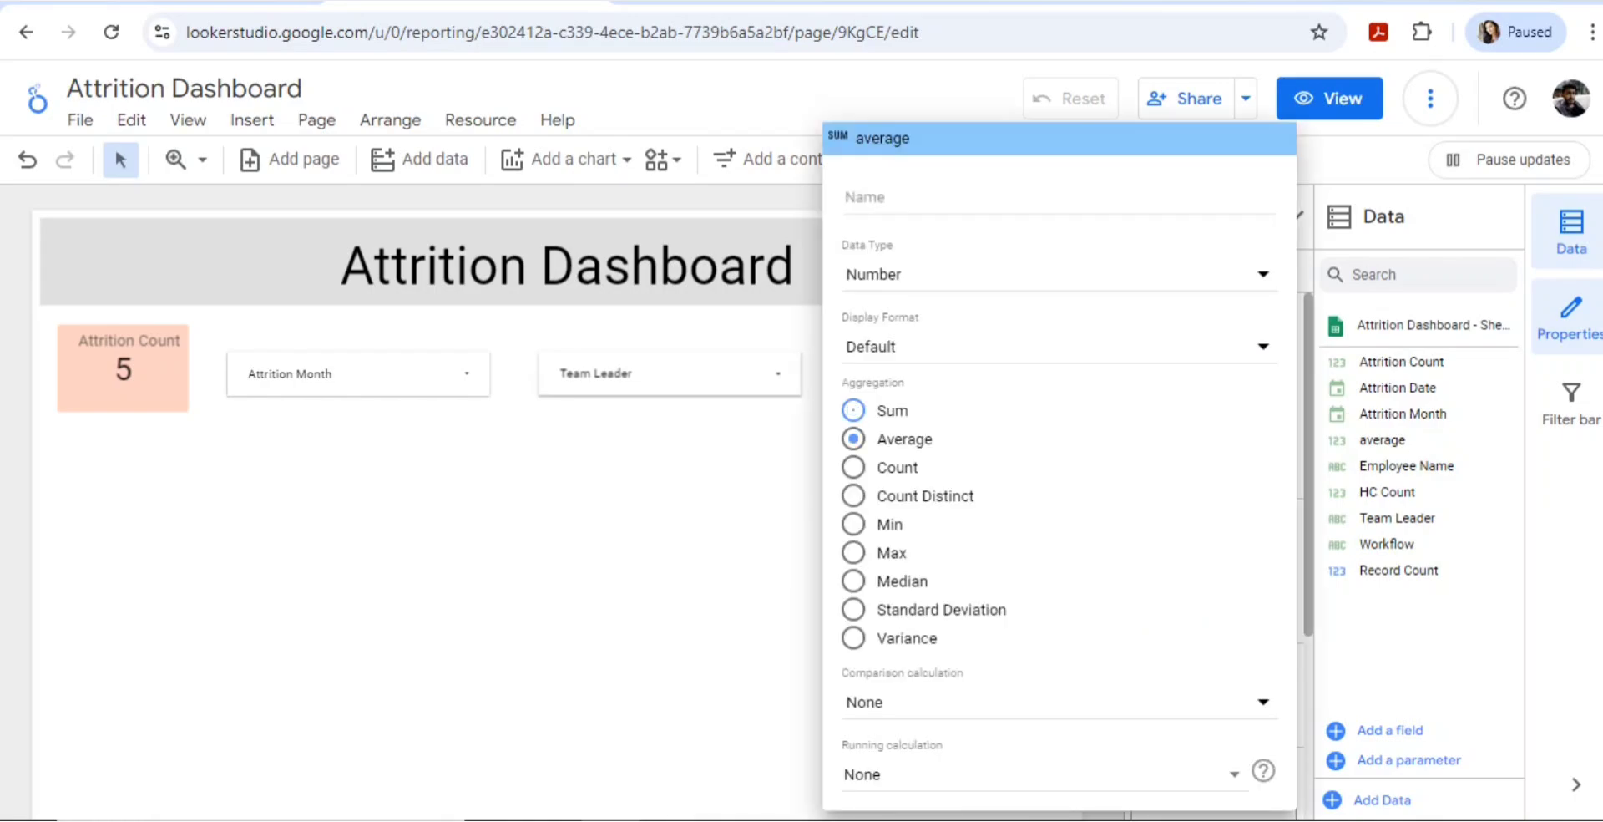
pyautogui.press('Escape')
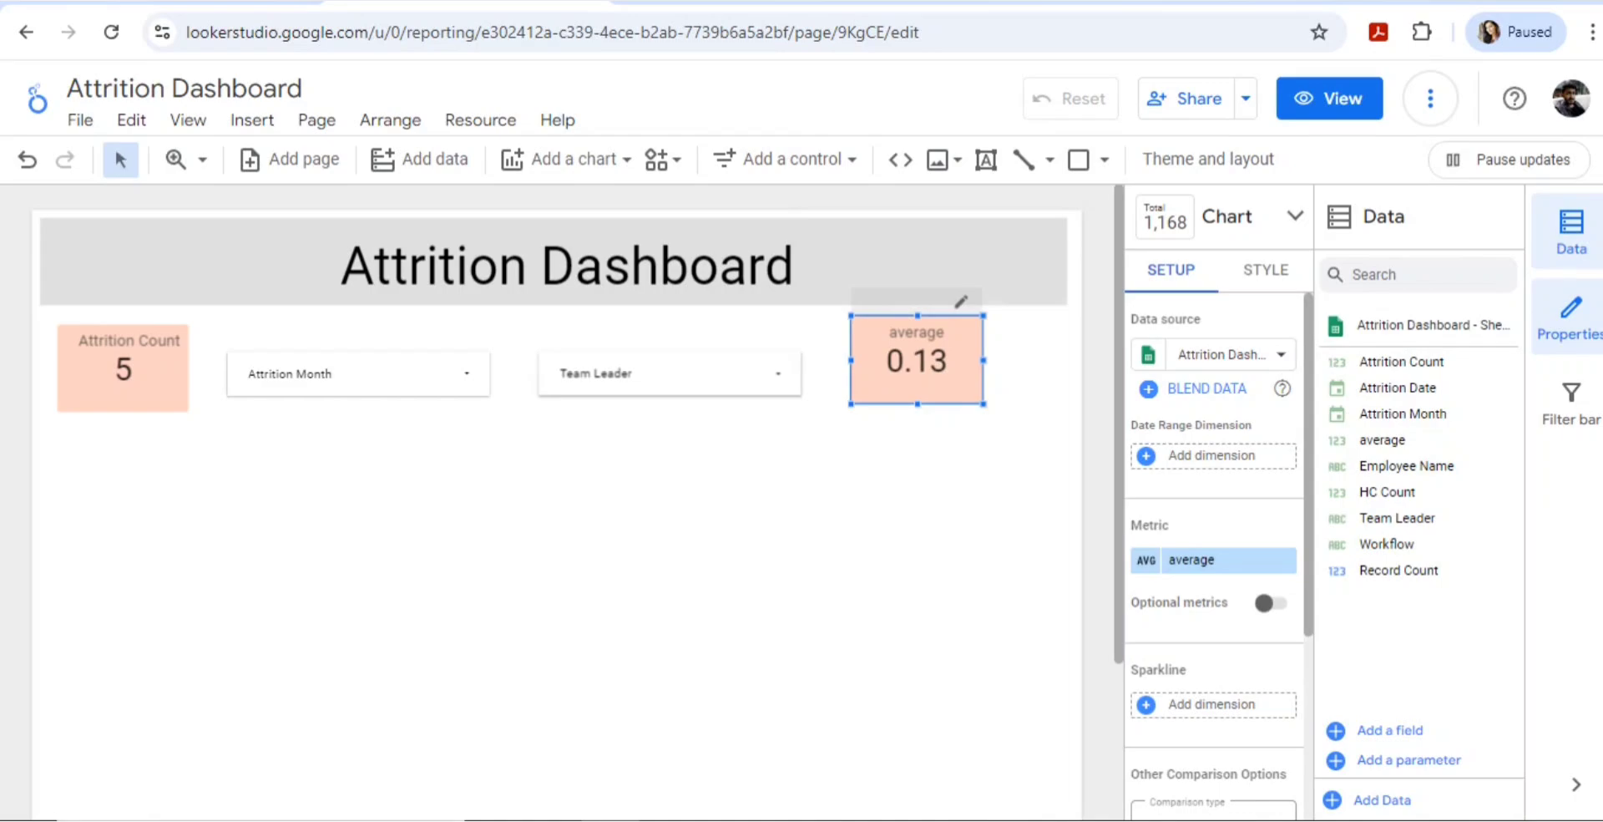
# Set the data type of the average scorecard's metric to Percent.
pyautogui.click(1191, 560)
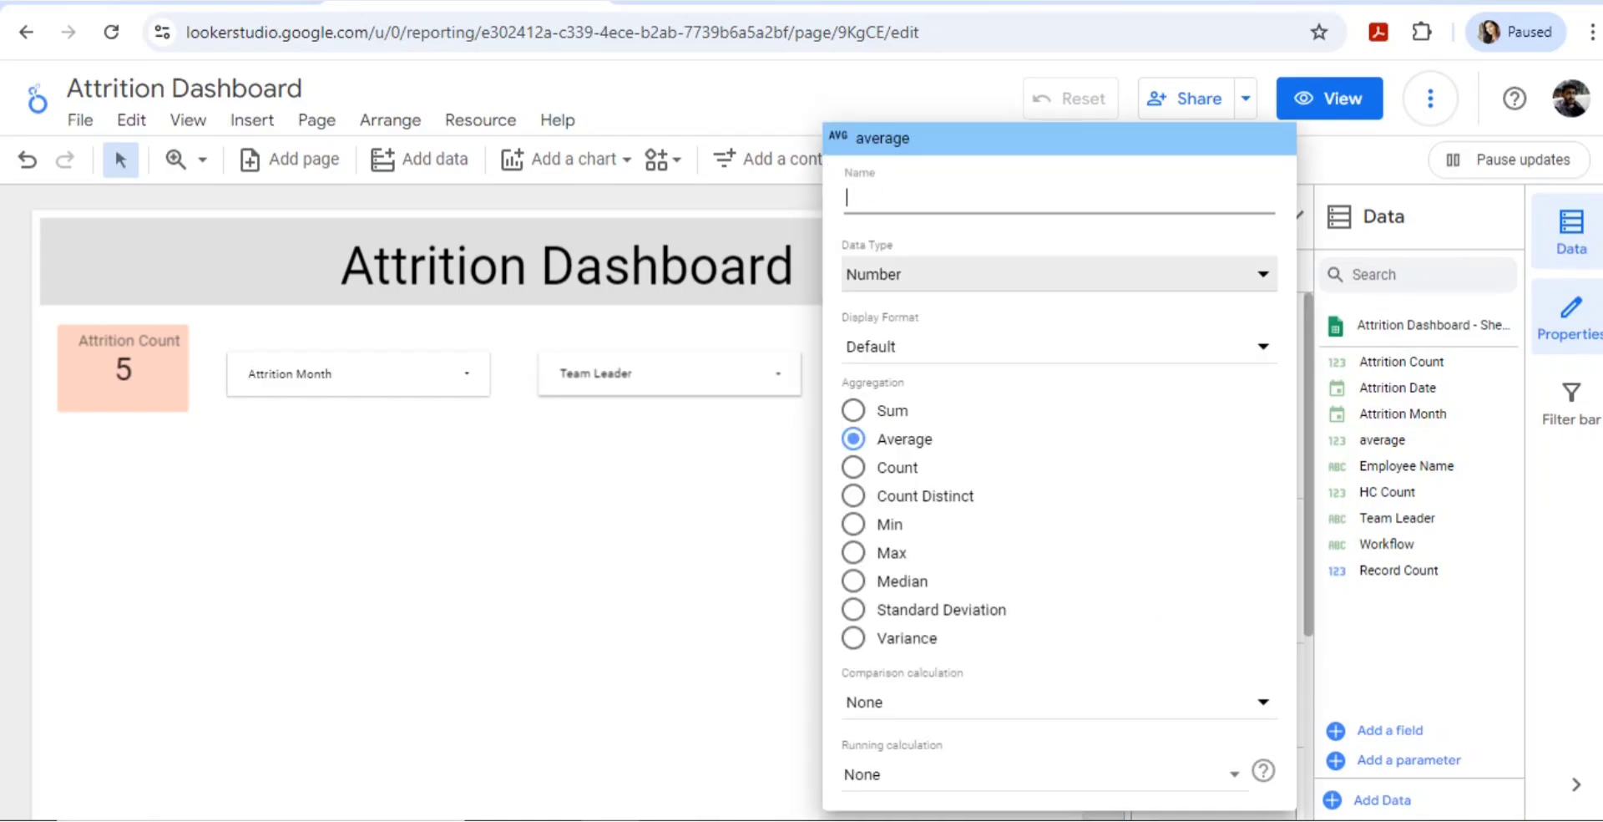
pyautogui.click(1059, 274)
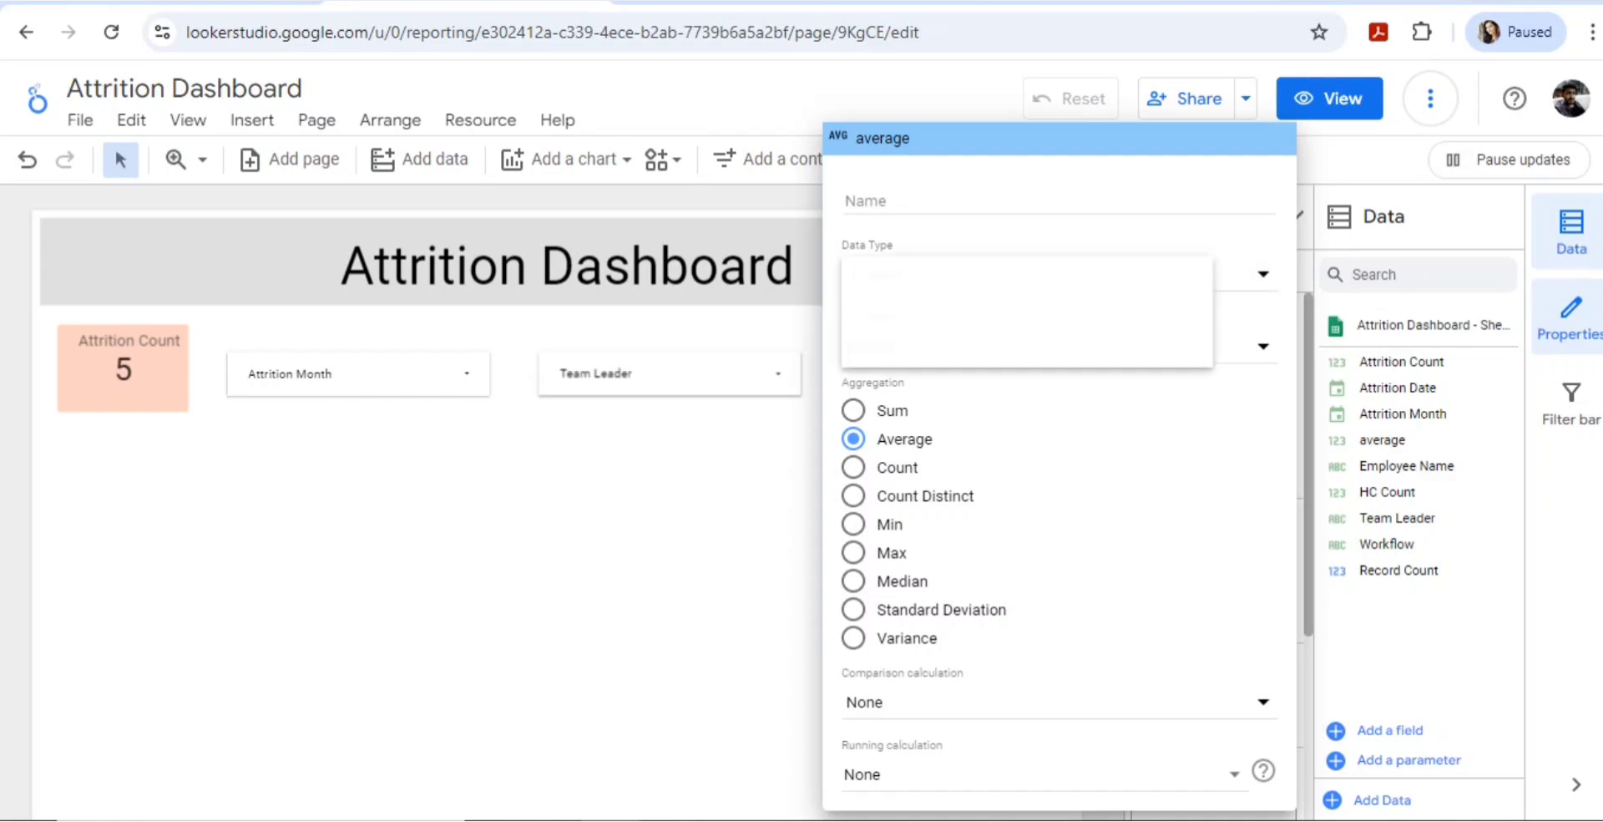
pyautogui.moveTo(1059, 294)
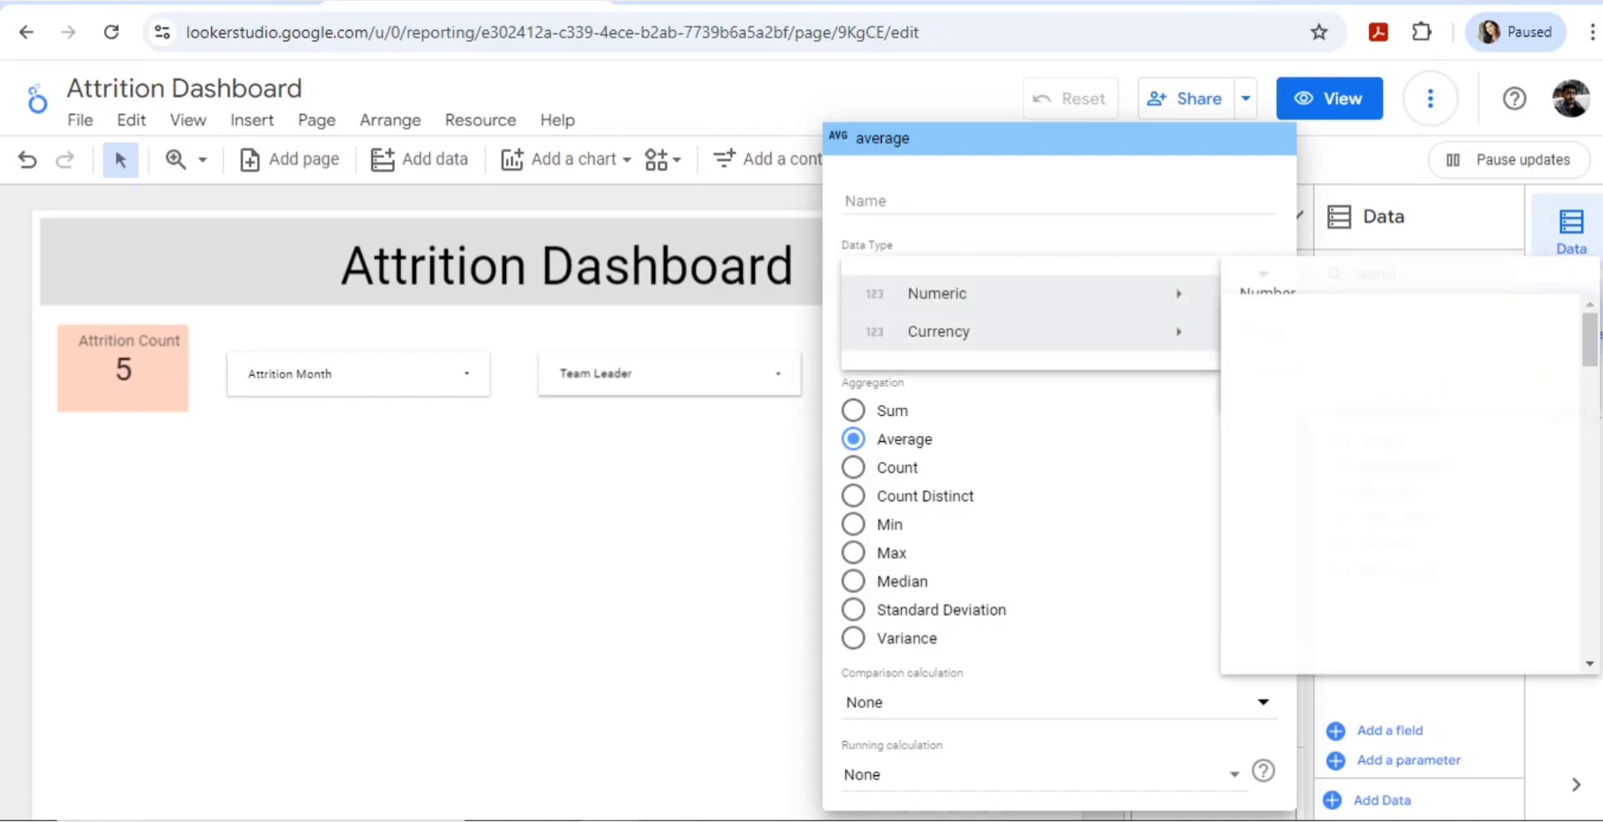
pyautogui.click(1044, 336)
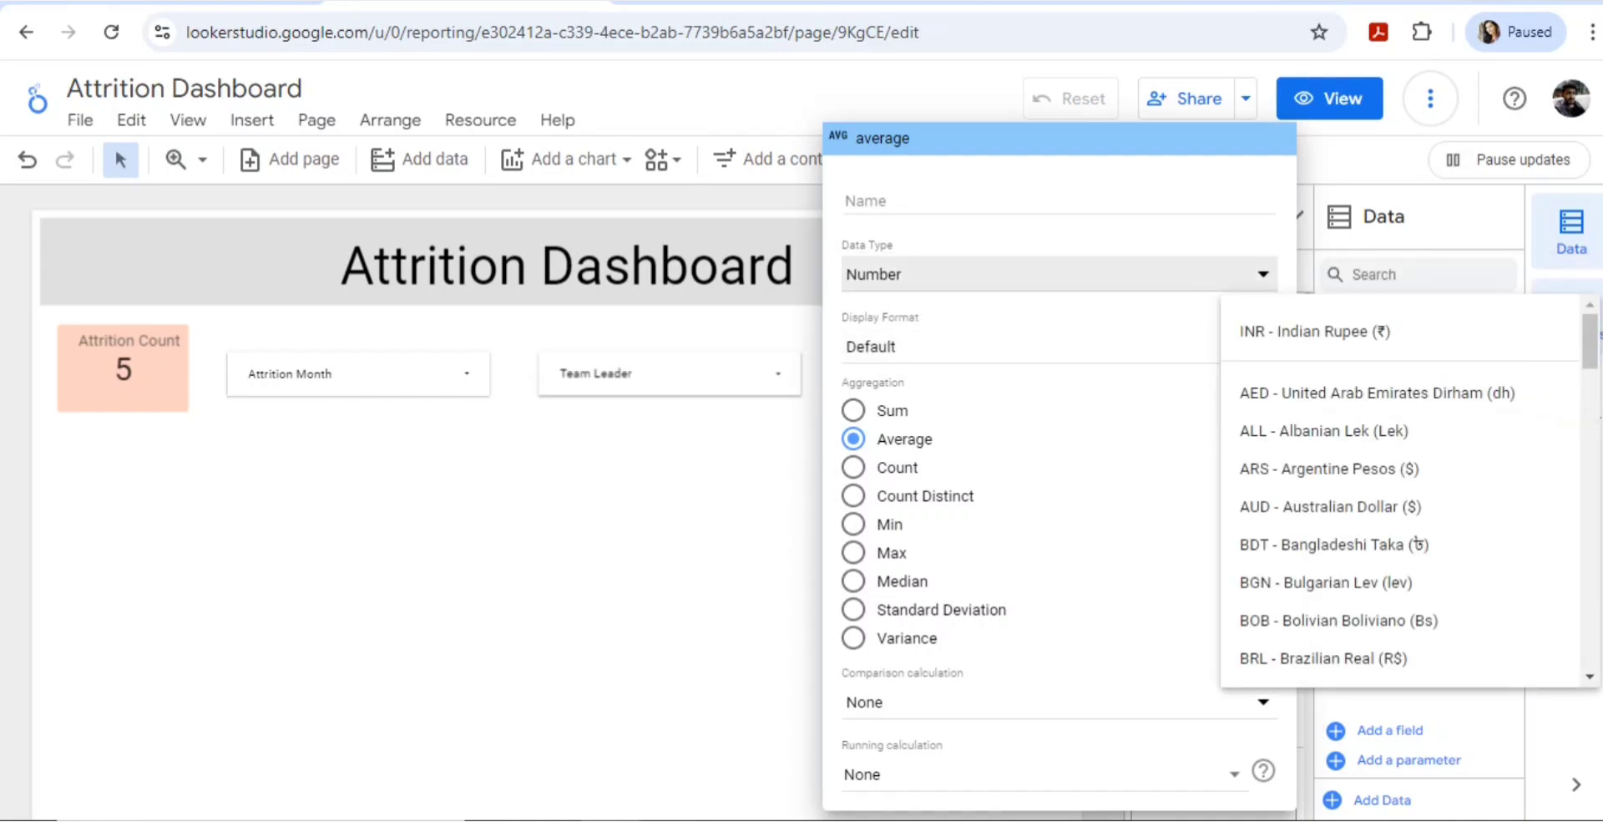
pyautogui.click(1046, 277)
pyautogui.click(1046, 287)
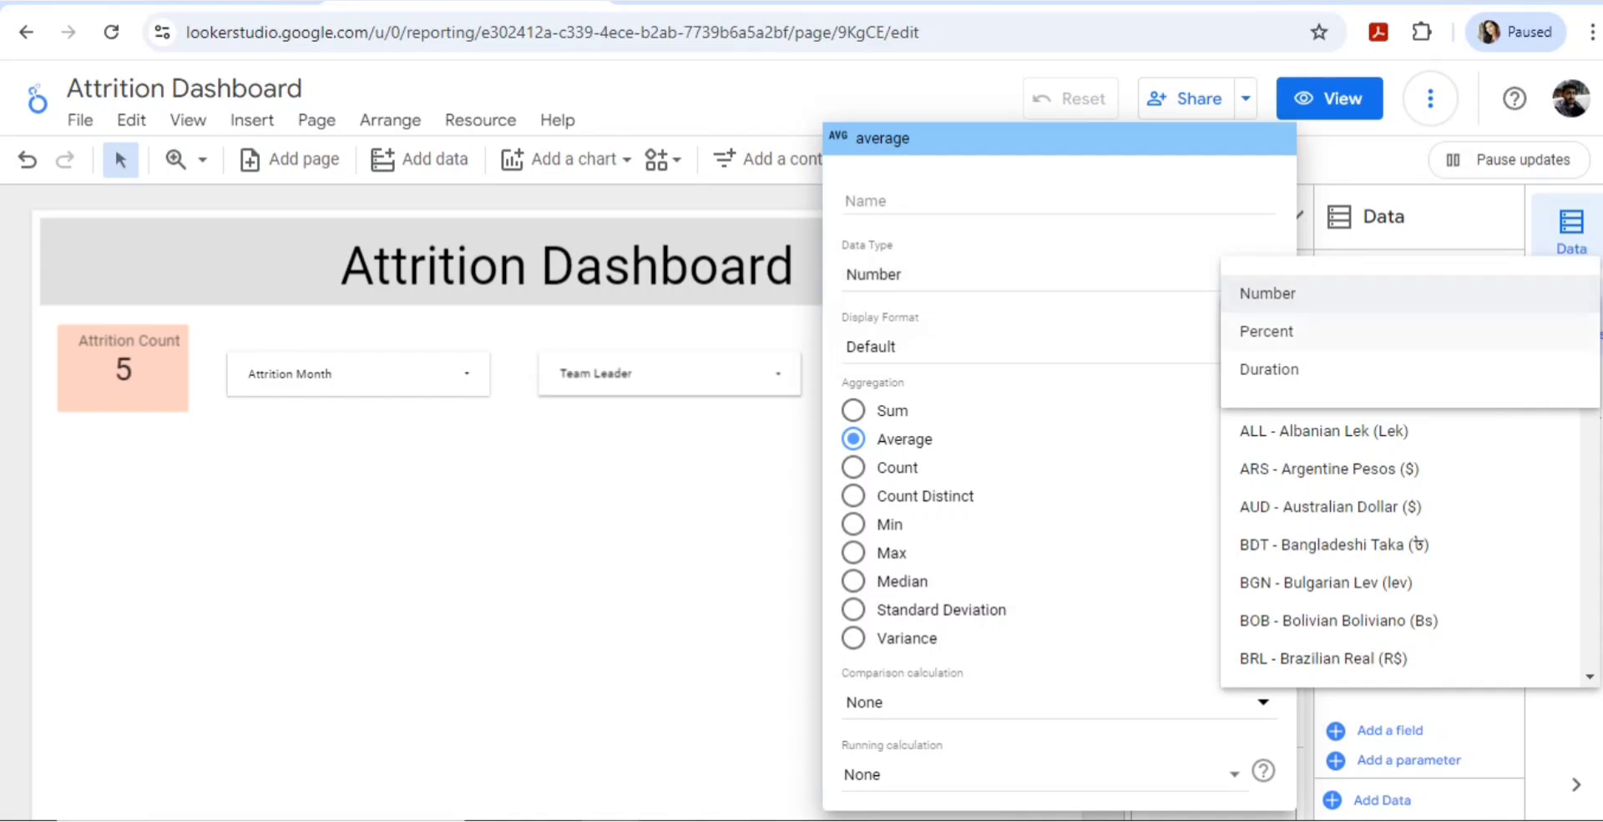
pyautogui.click(1267, 331)
pyautogui.click(710, 518)
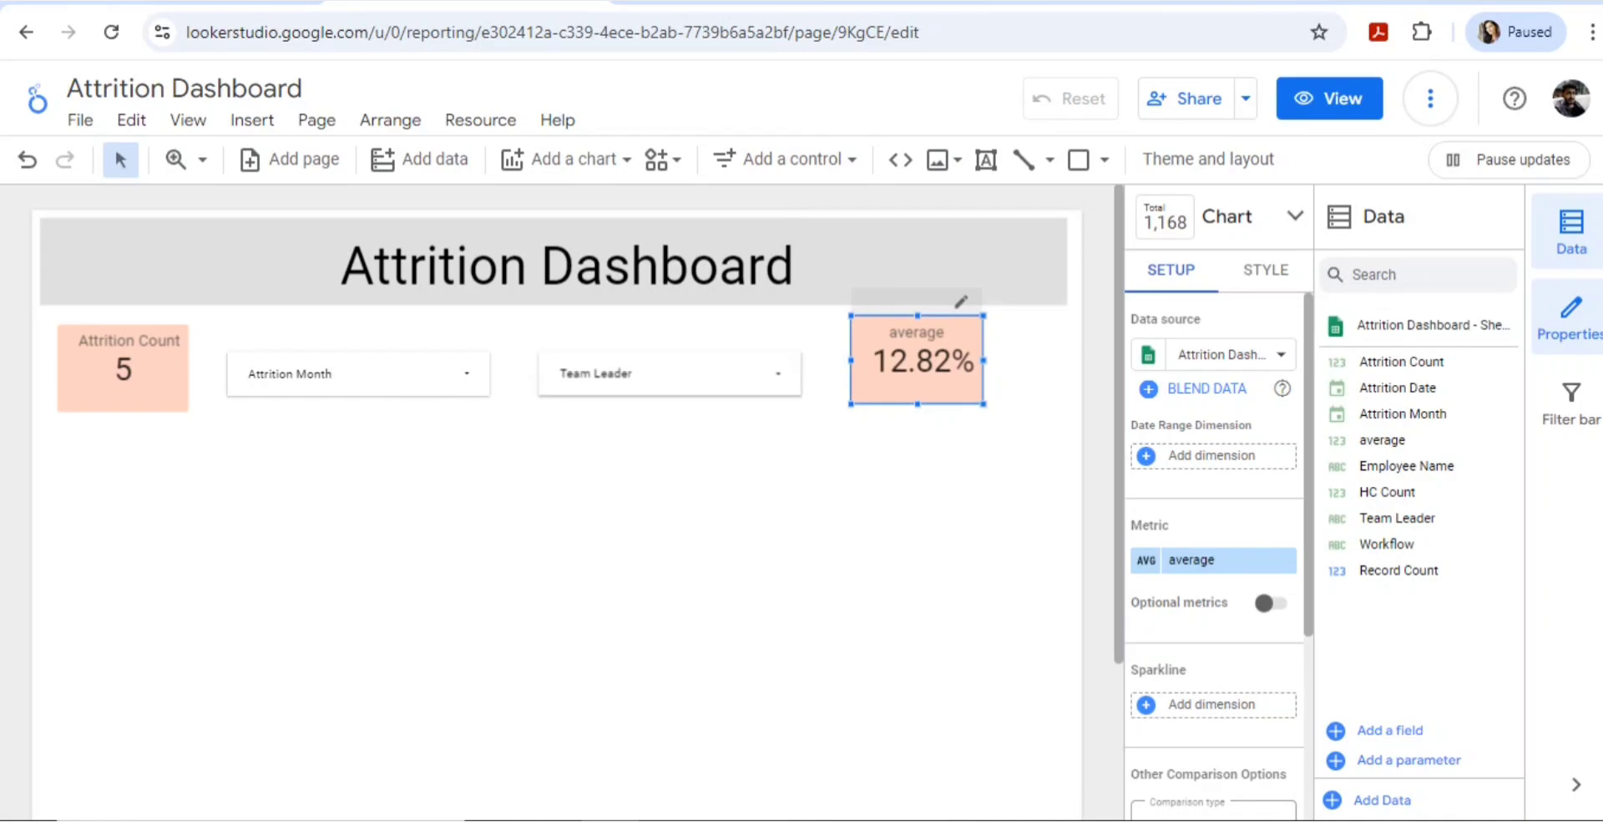
pyautogui.click(763, 482)
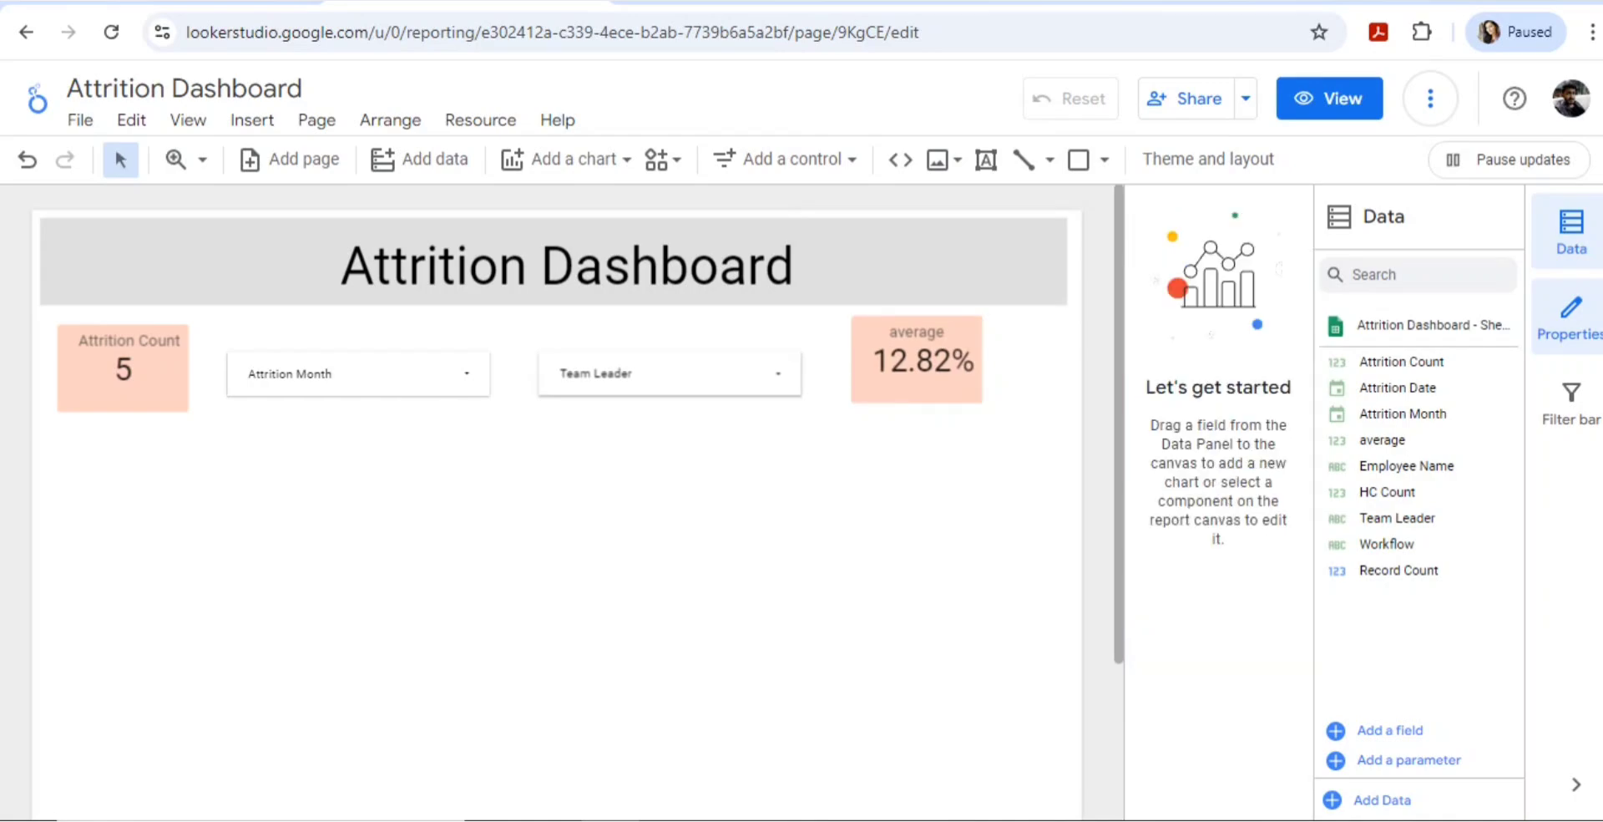
# Calculate 5/39 with a web search in a new browser tab to verify the average.
pyautogui.hotkey('ctrl', 't')
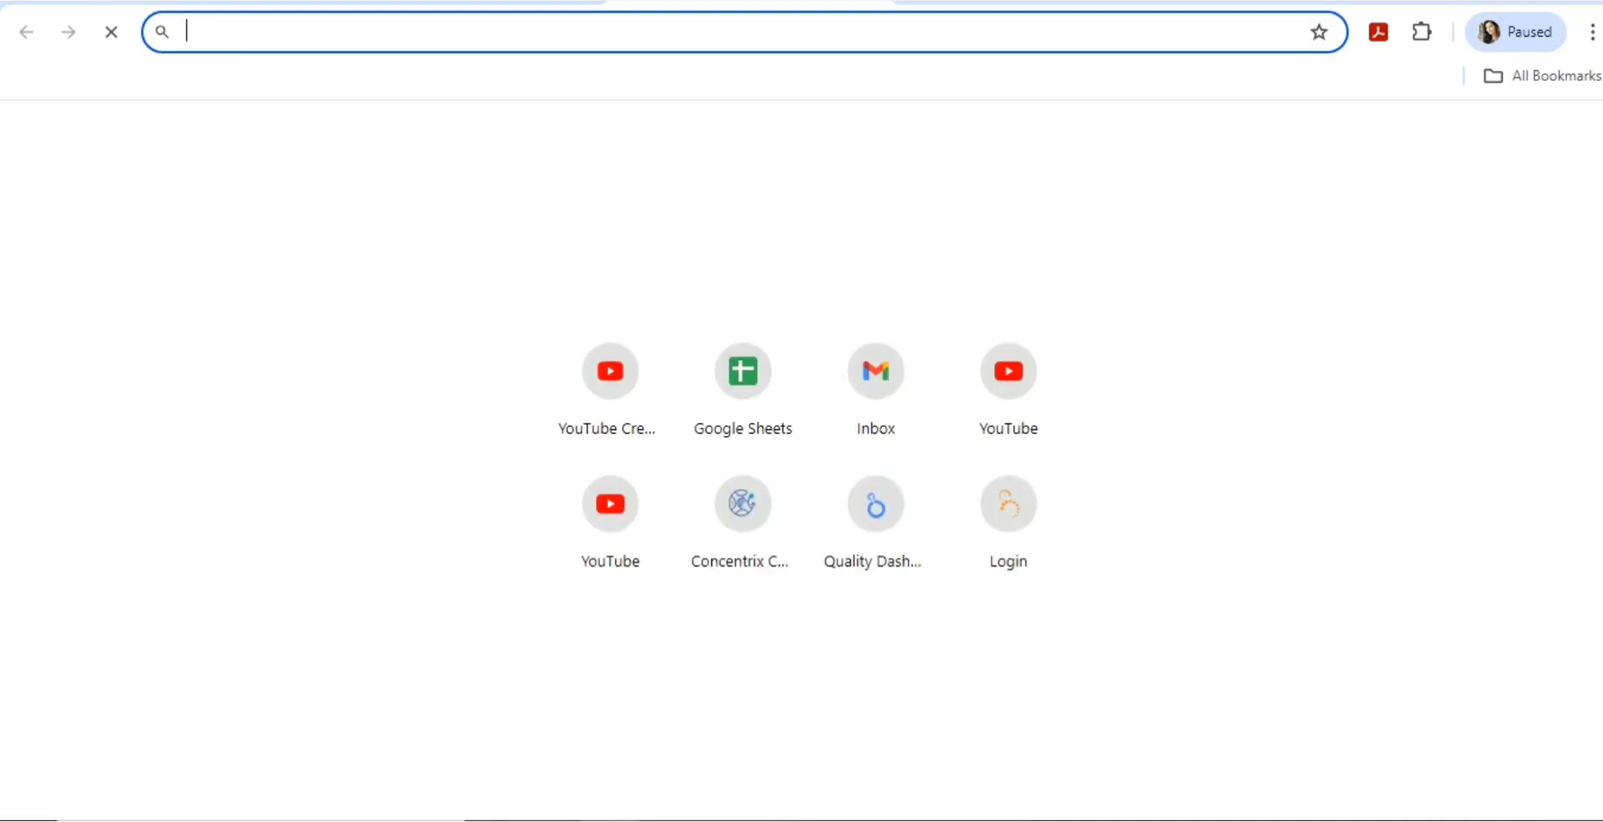
pyautogui.write('5/39')
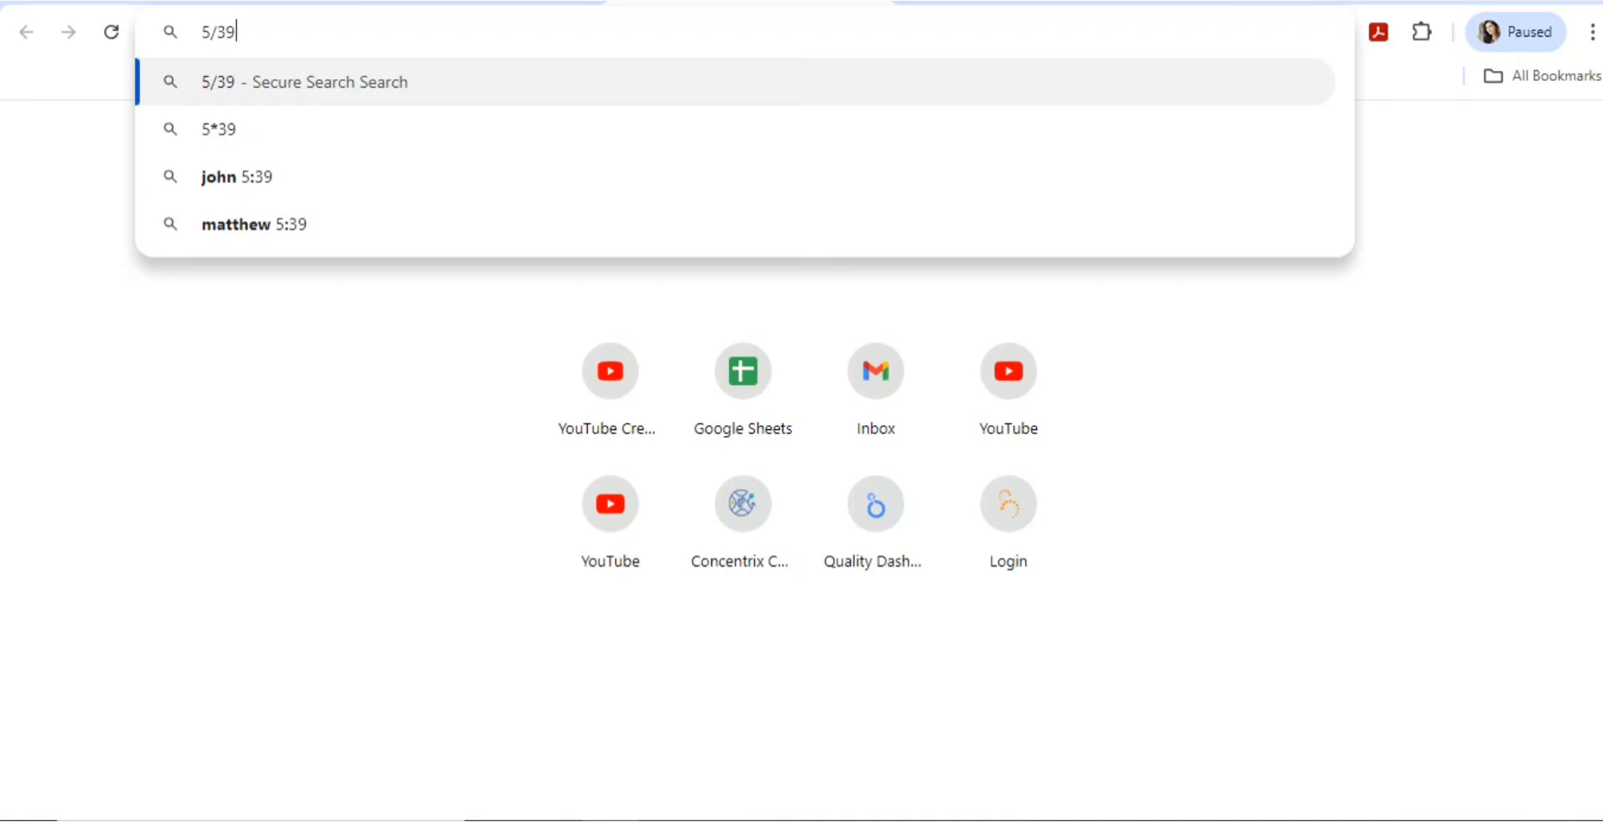
pyautogui.press('Return')
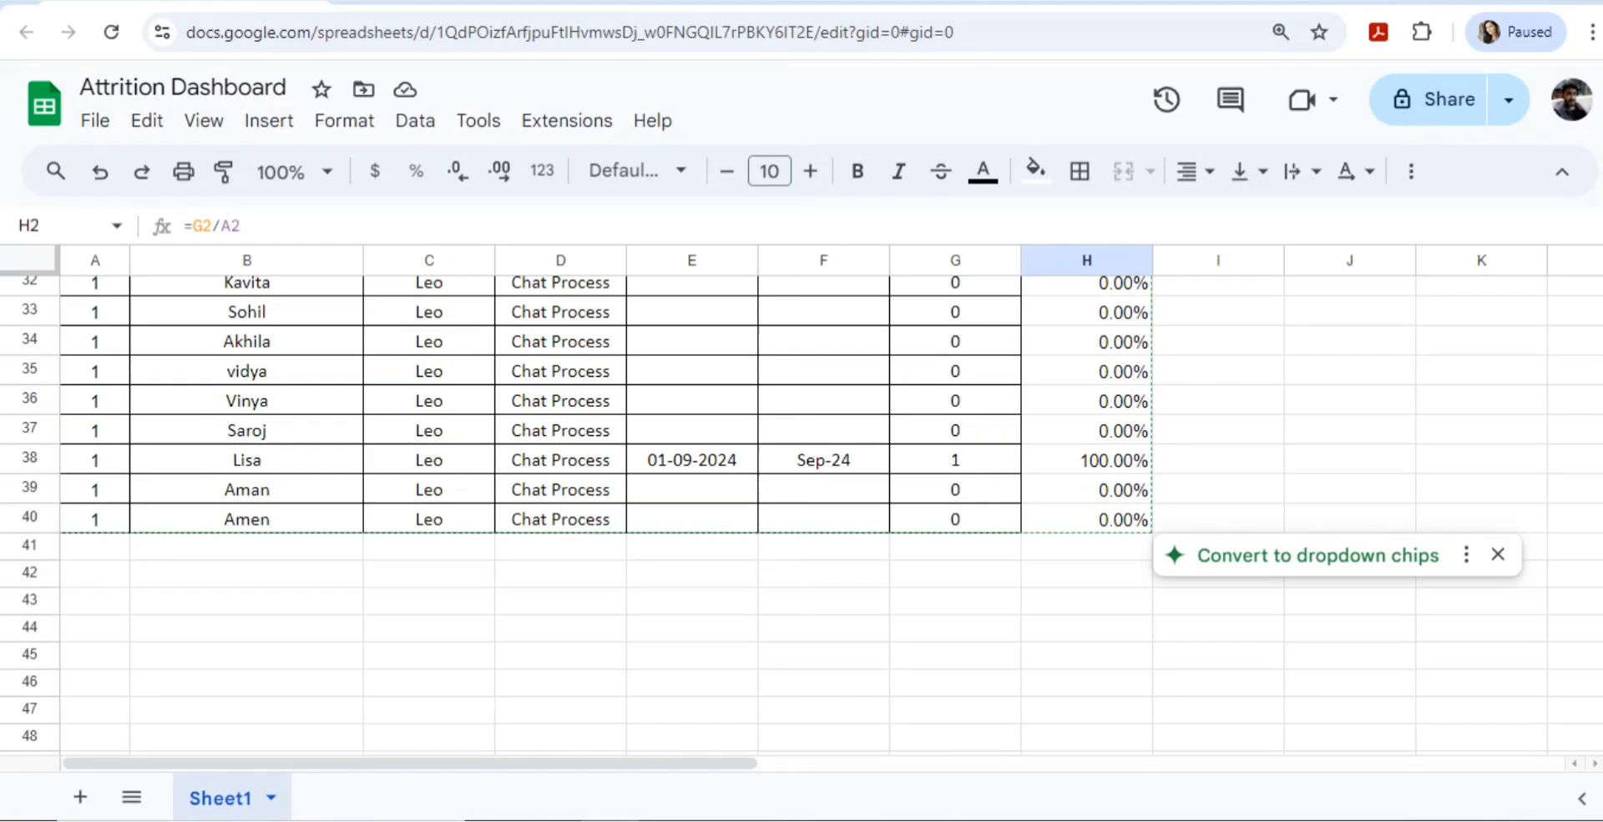
# In the Google Sheet, review the average column's formulas from the header down to H4.
pyautogui.click(1086, 430)
pyautogui.hotkey('ctrl', 'Up')
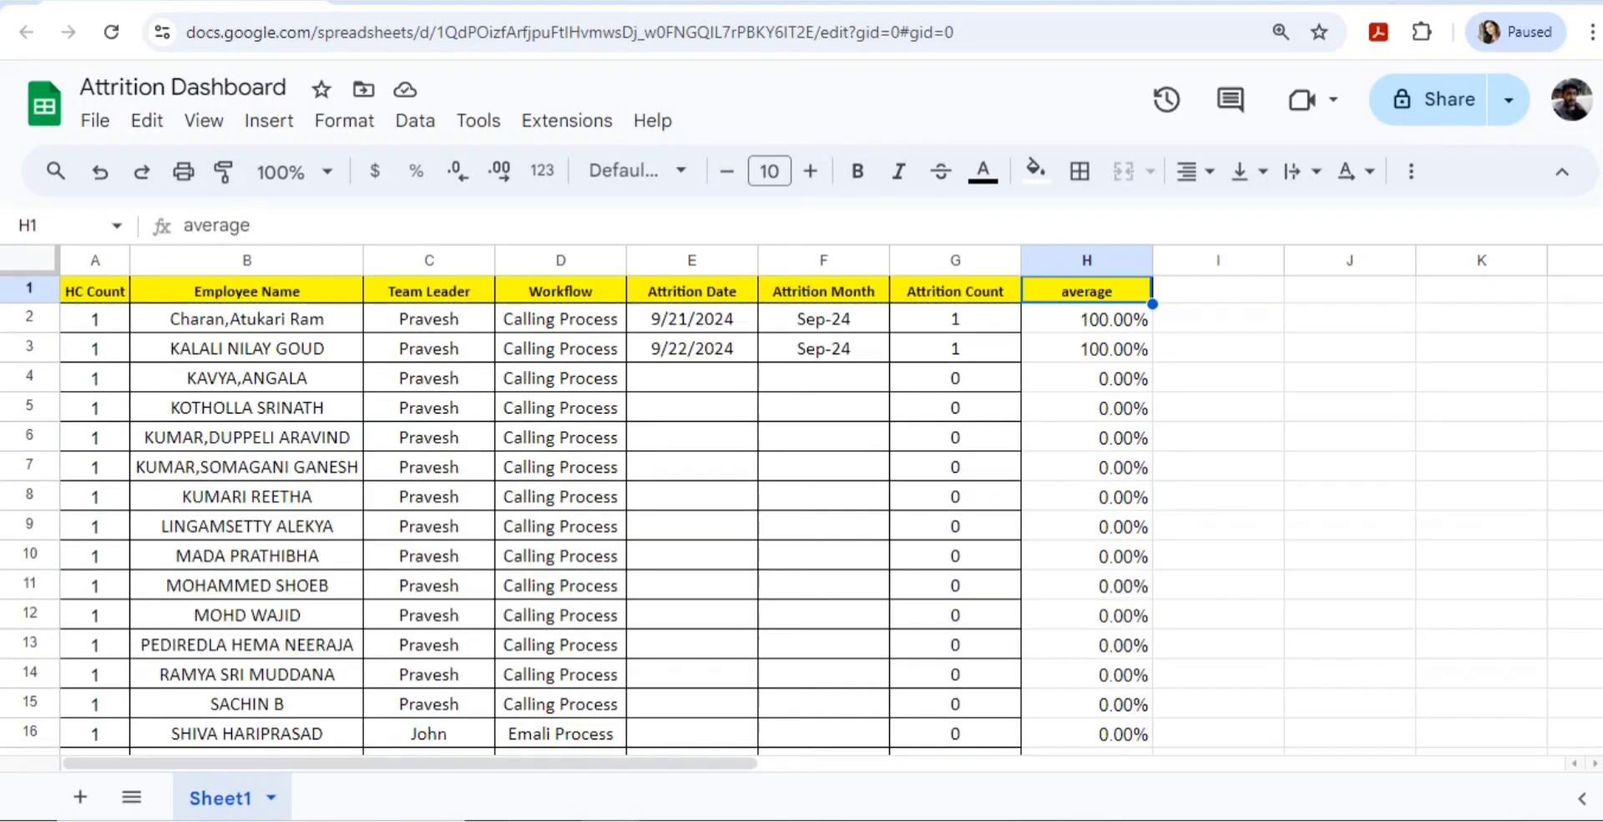
pyautogui.press('Down')
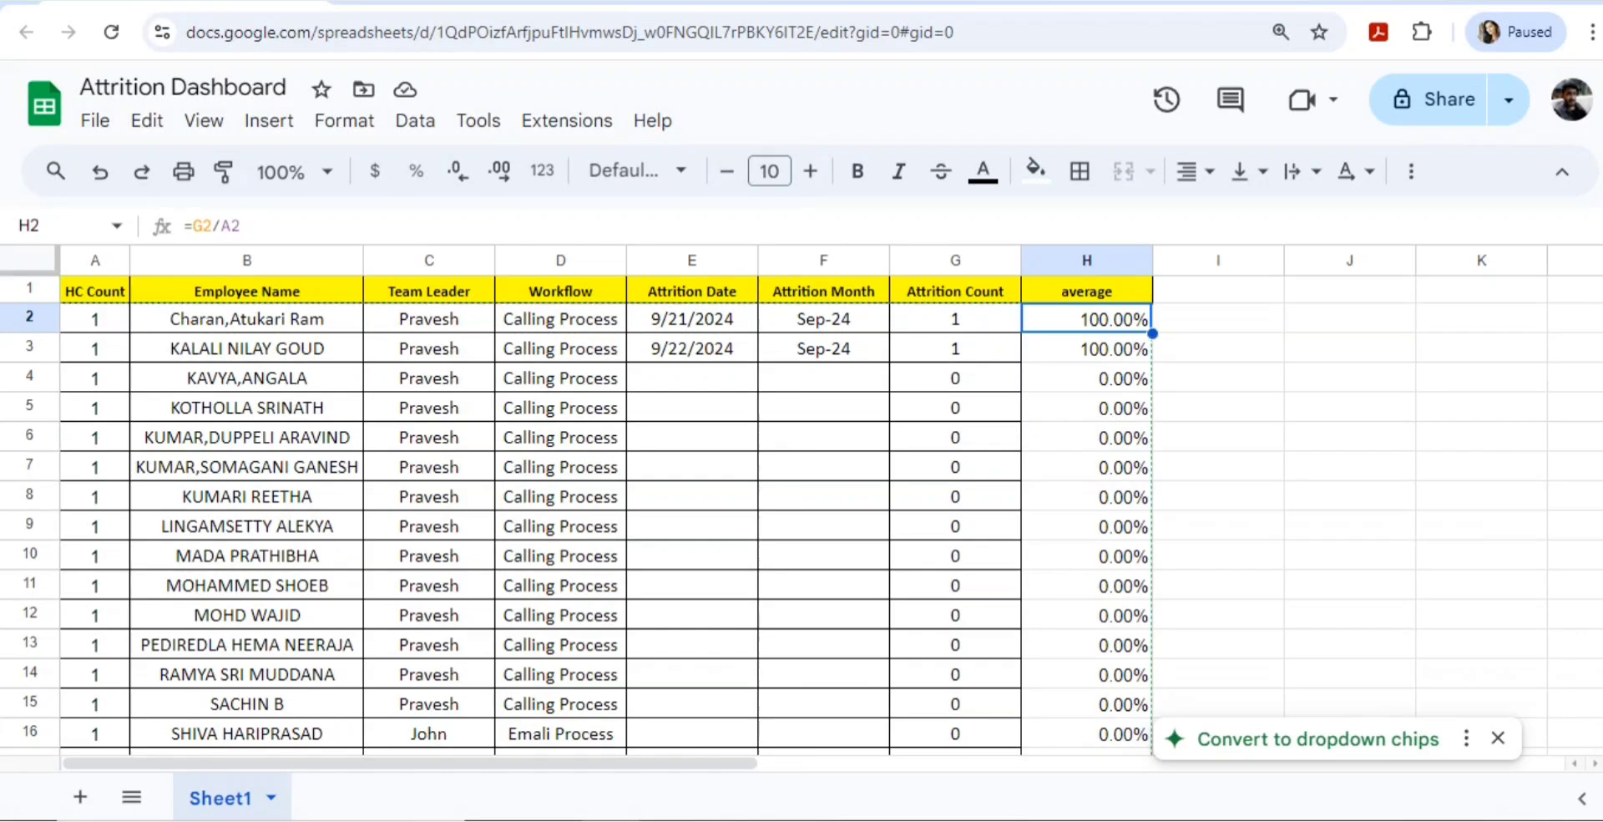
pyautogui.press('Down')
pyautogui.press('Down')
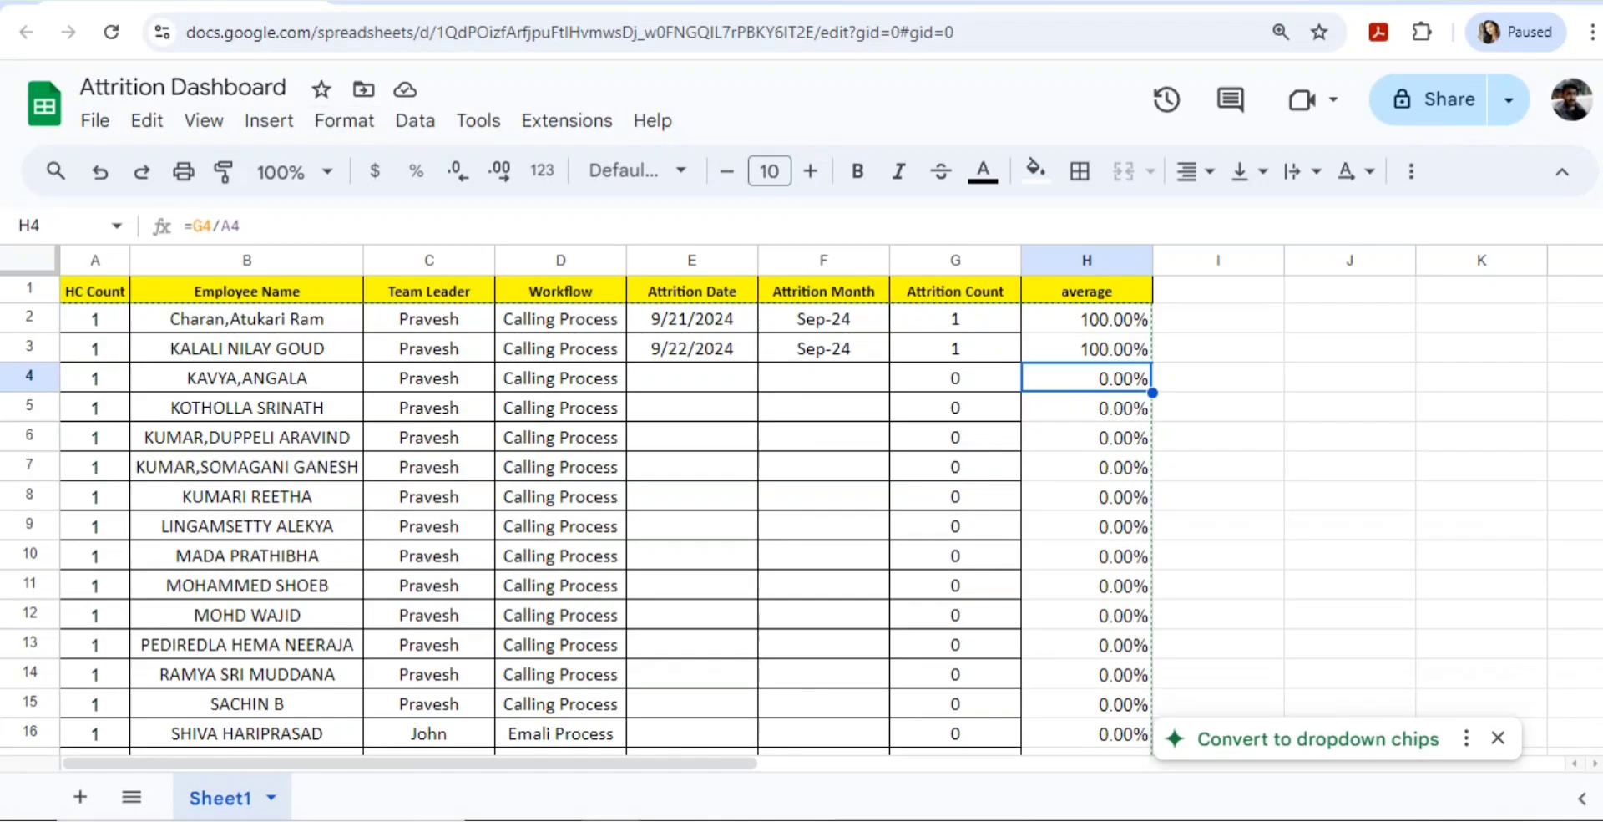
# Back in Looker Studio, review the field types of the Attrition Dashboard - Sheet1 data source and close it.
pyautogui.hotkey('ctrl', 'Tab')
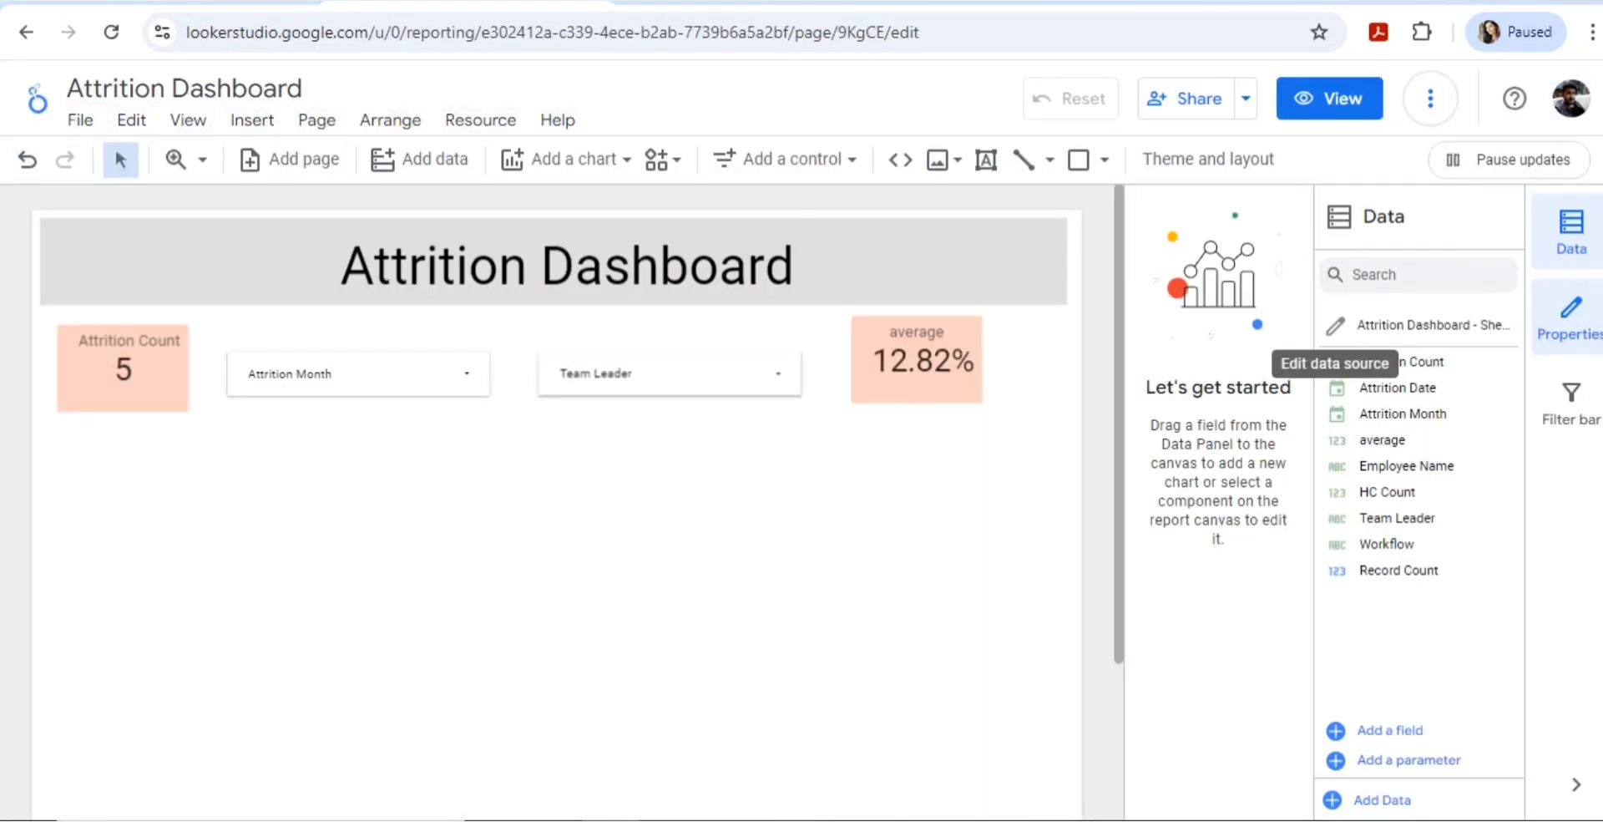
pyautogui.click(1336, 325)
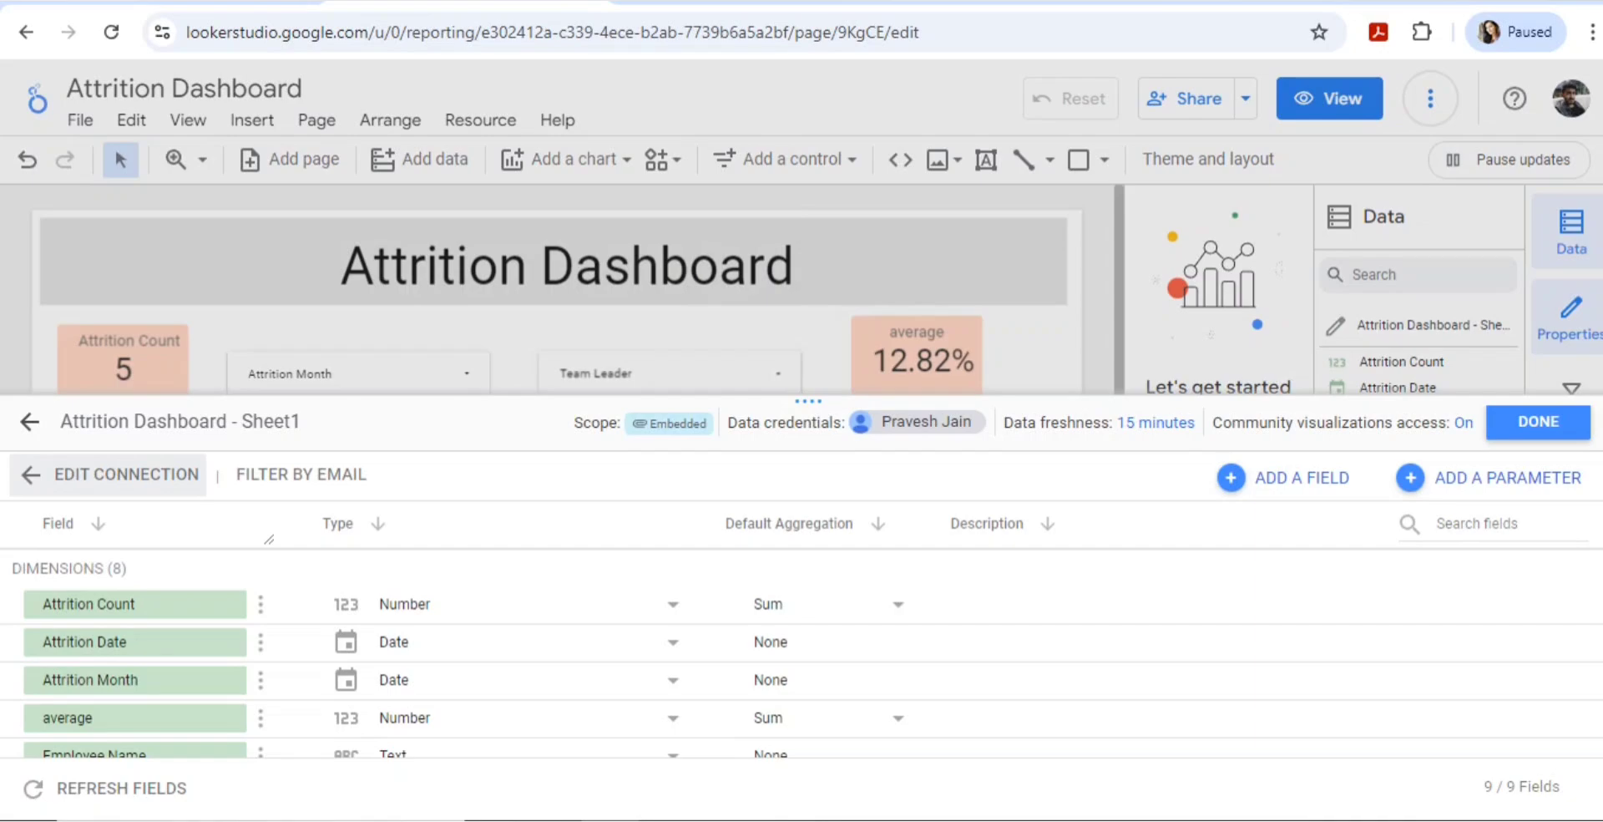
pyautogui.click(1538, 422)
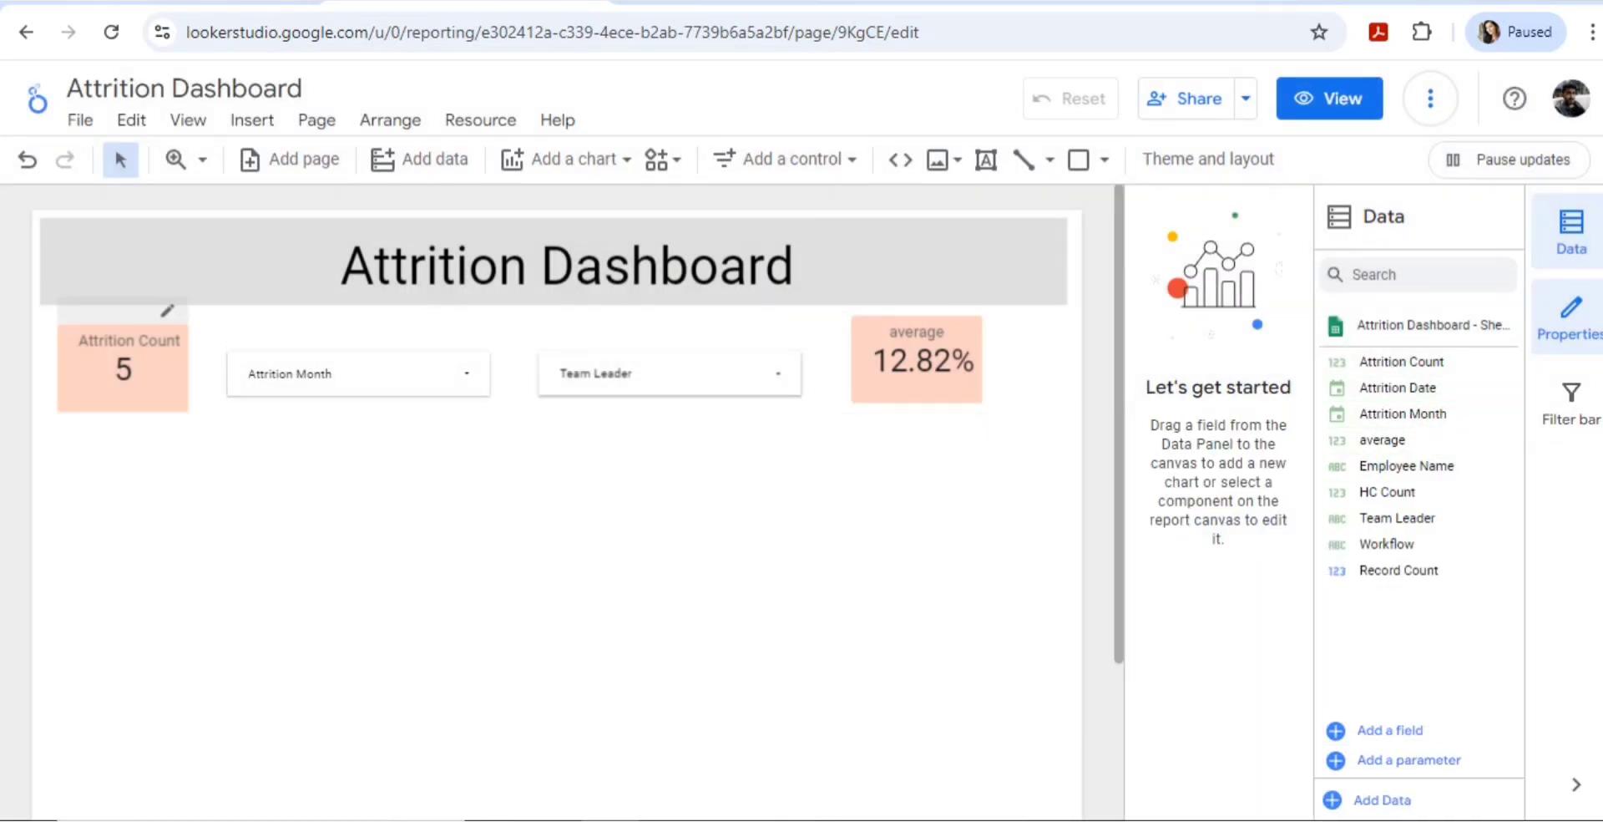
# Check the average scorecard's metric settings and reselect Percent as its data type.
pyautogui.click(961, 301)
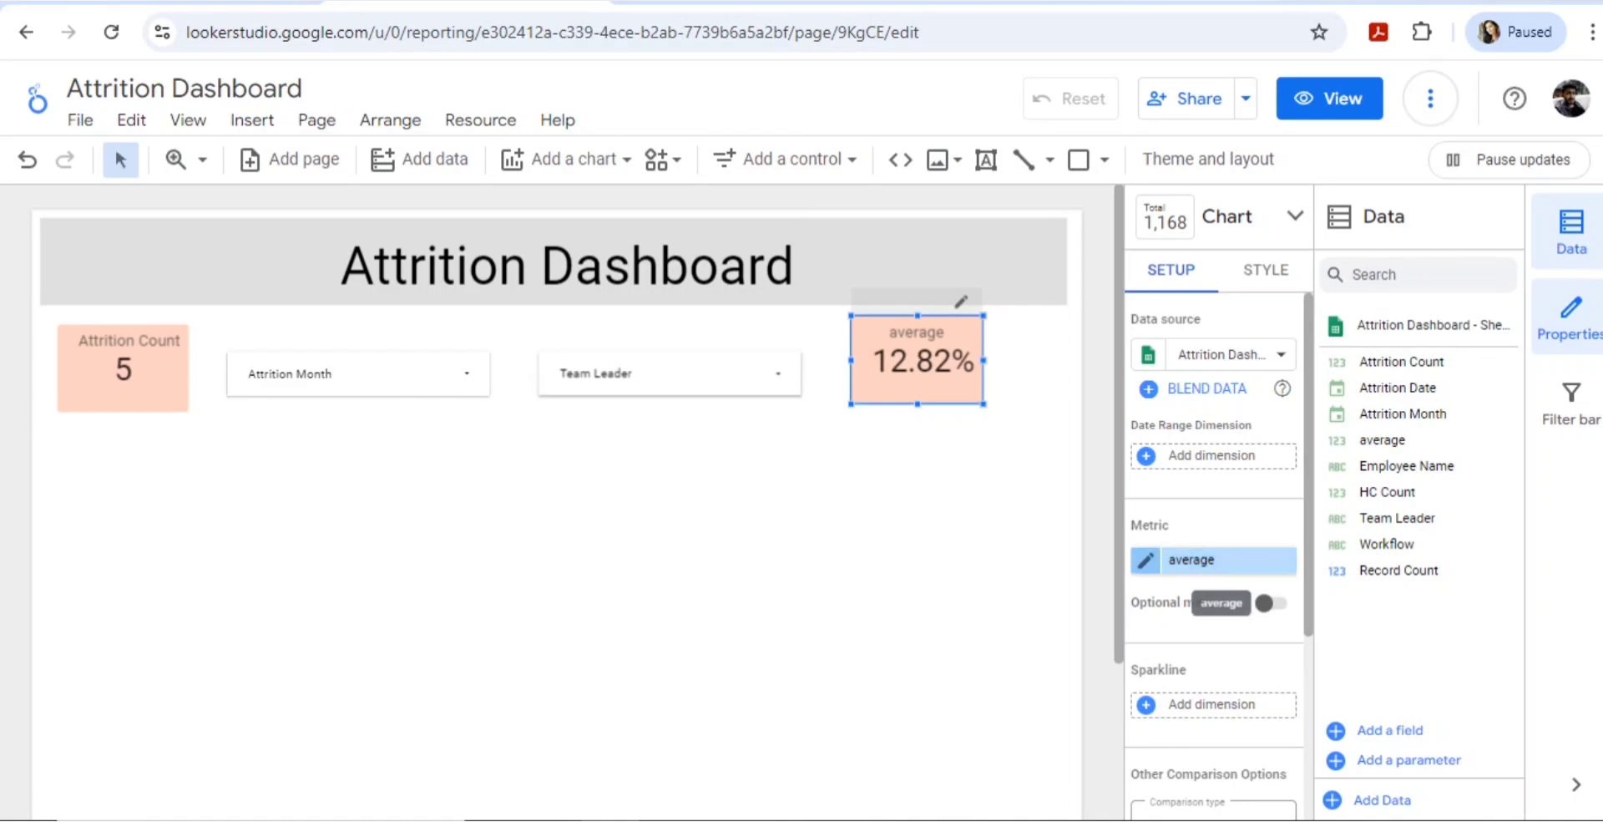
pyautogui.click(1145, 559)
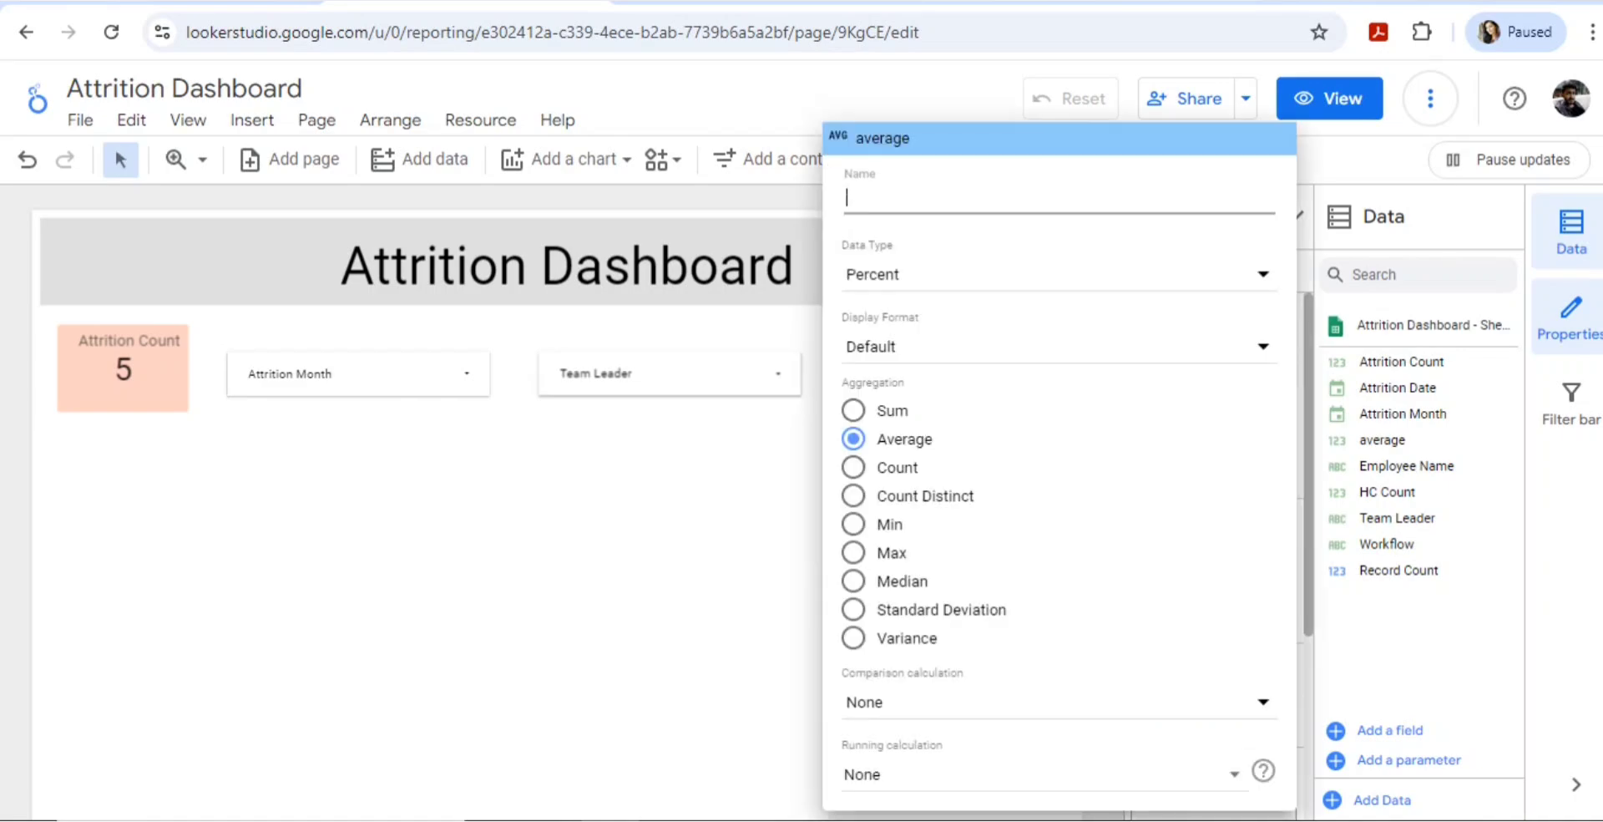
pyautogui.click(1059, 275)
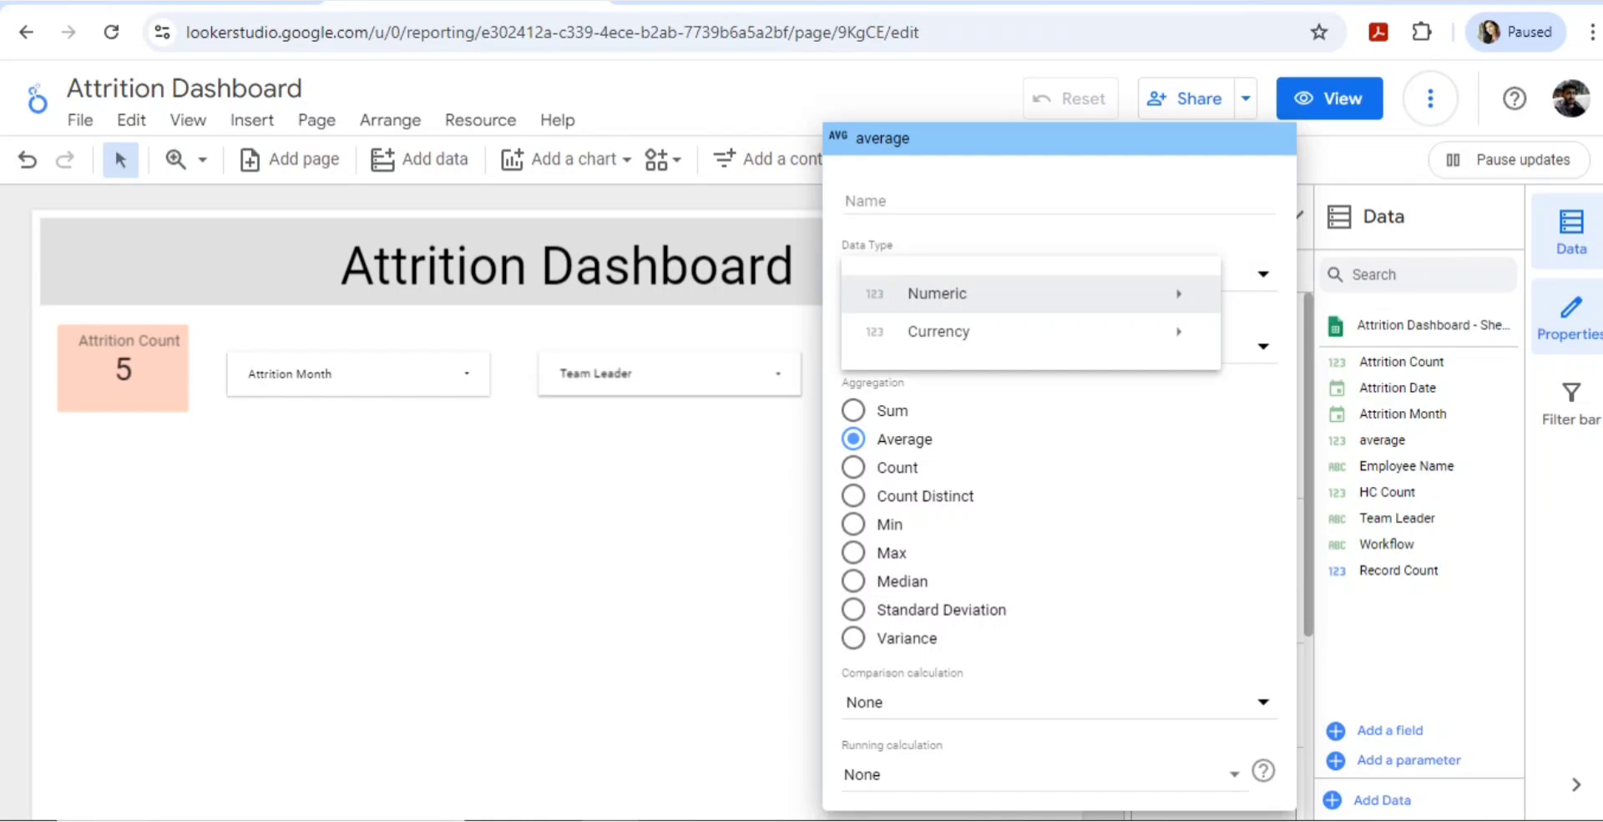
pyautogui.moveTo(936, 293)
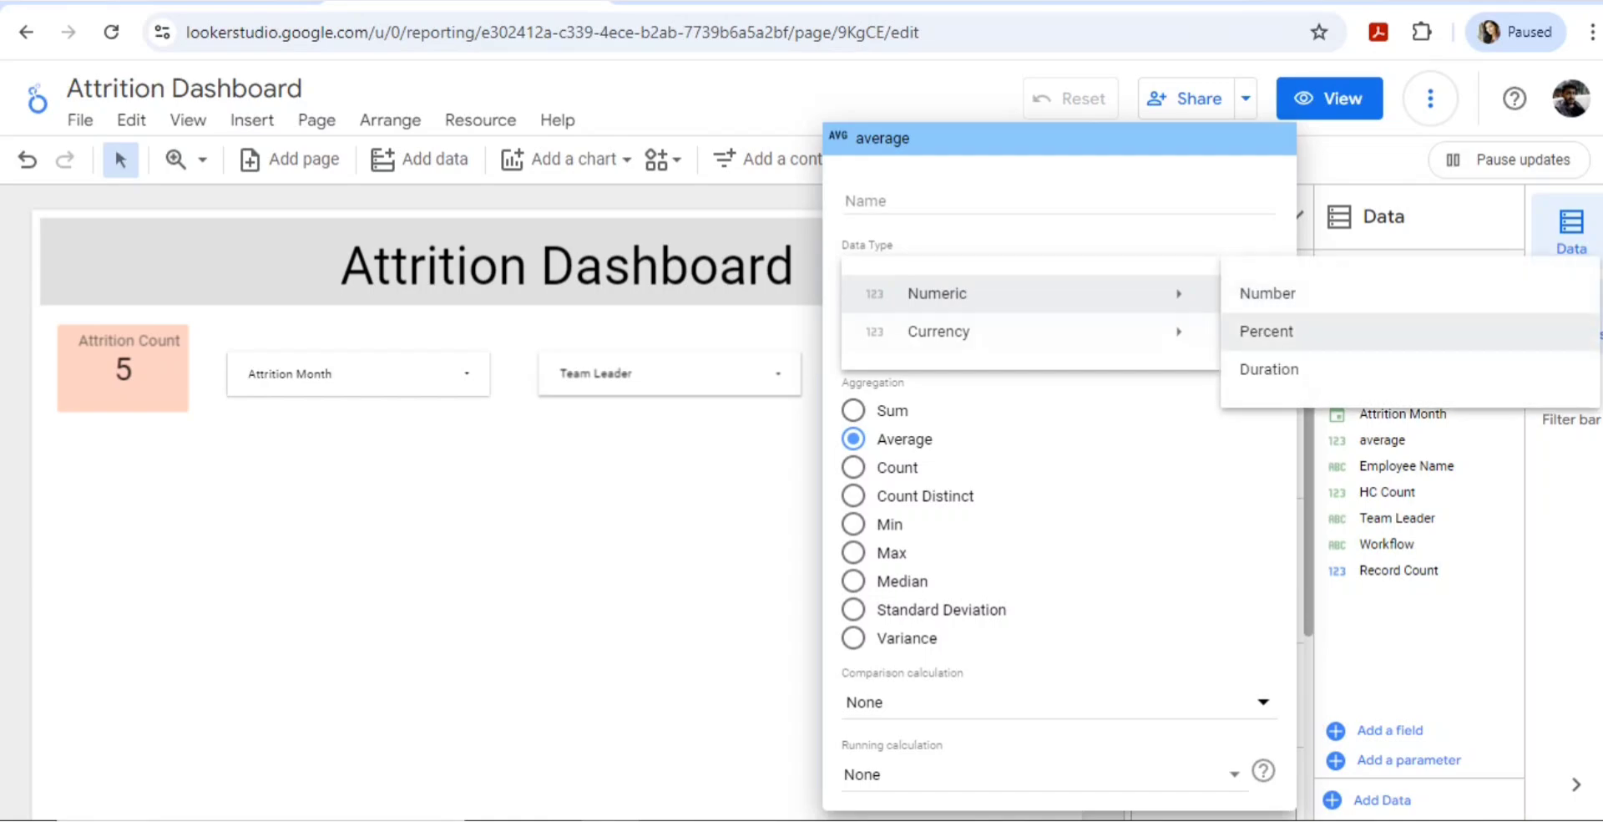
pyautogui.click(1266, 330)
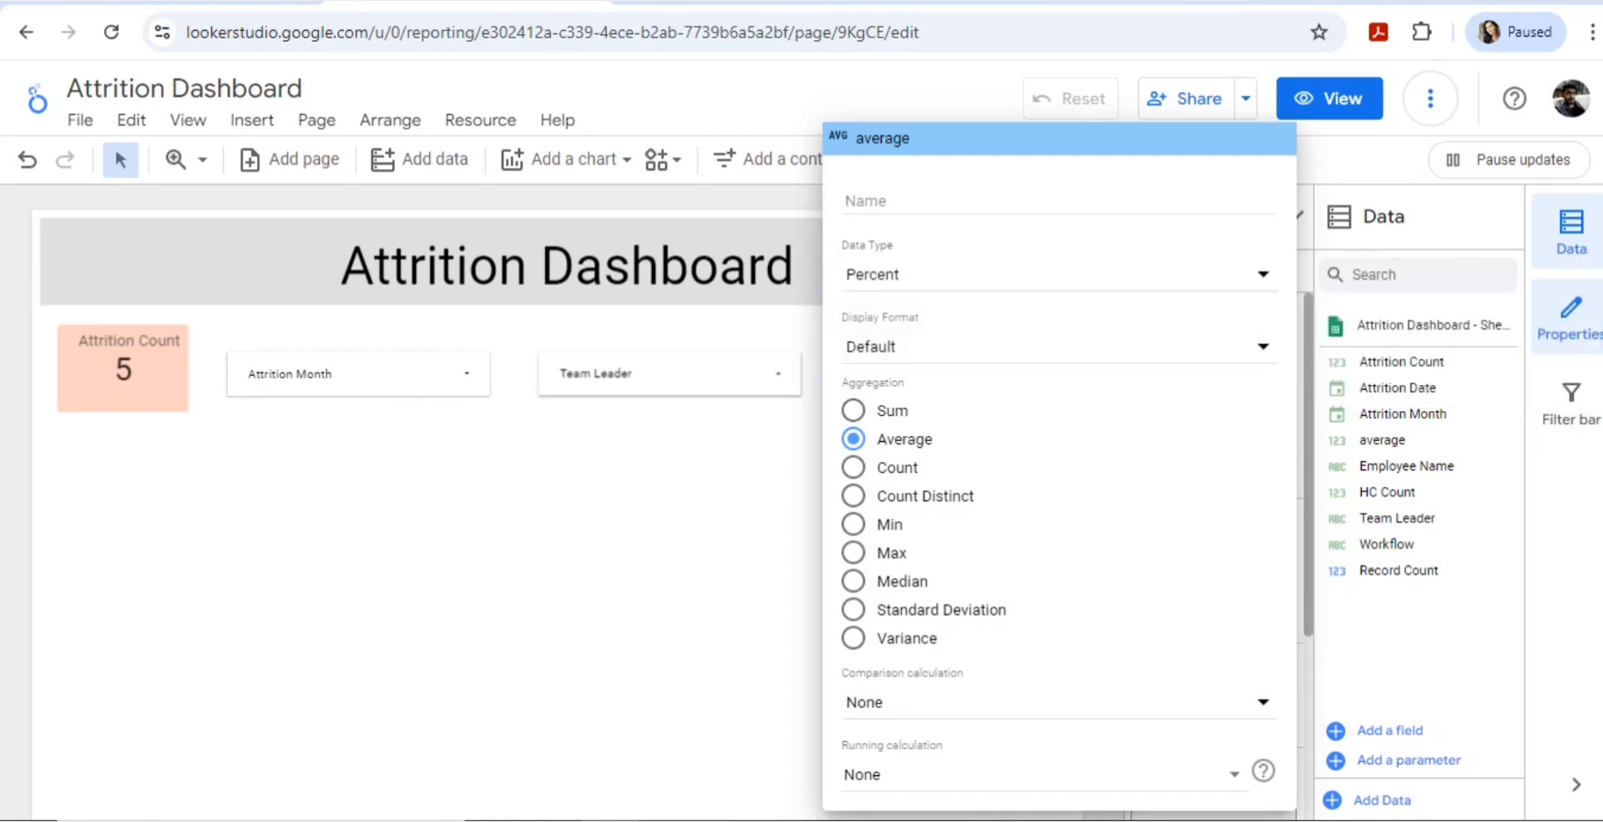
pyautogui.press('Escape')
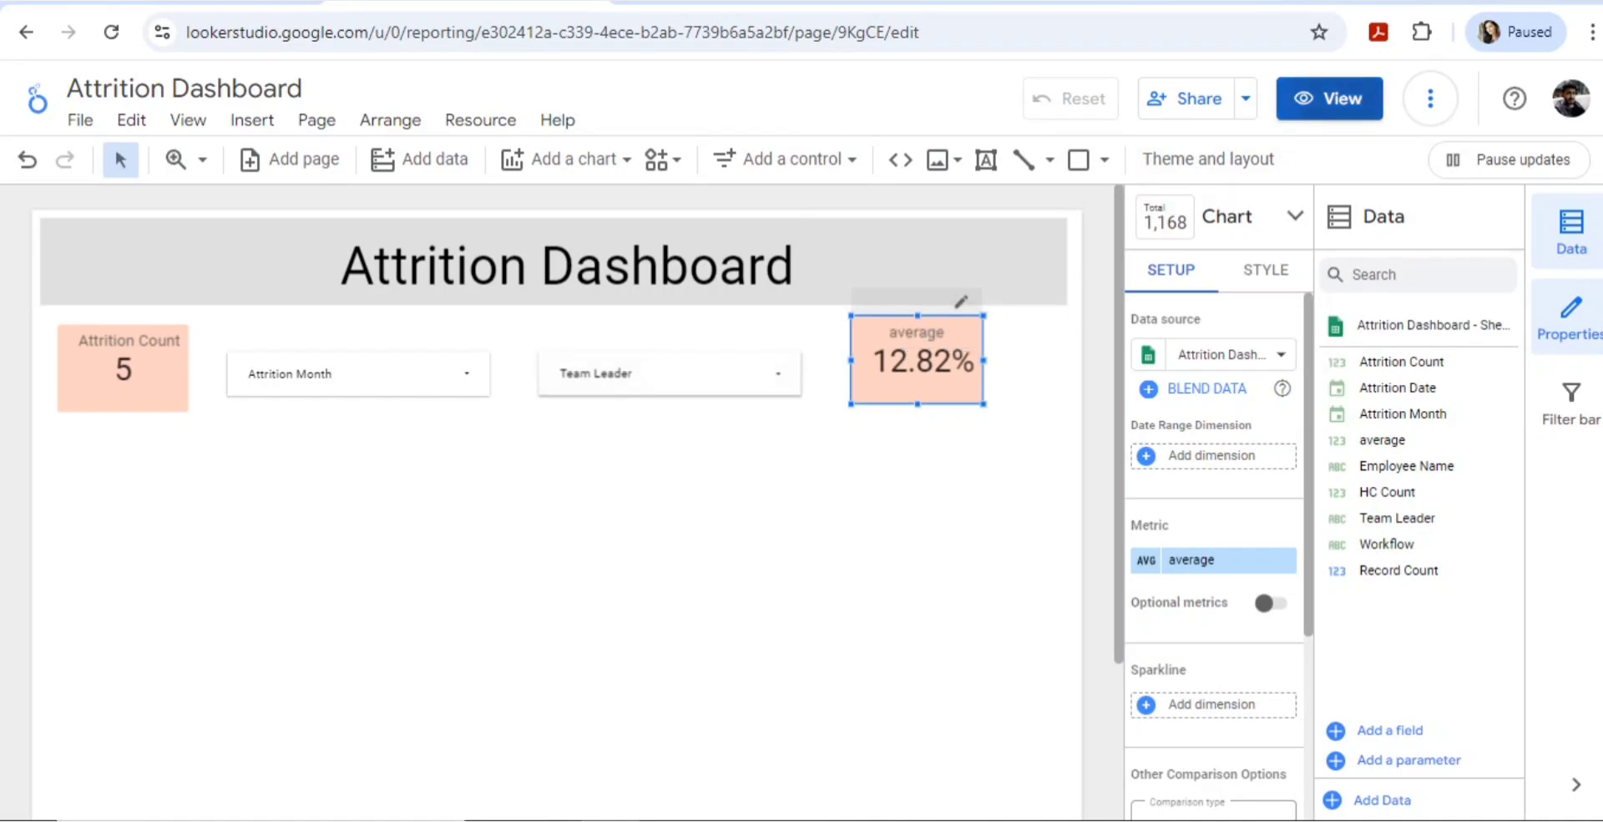
# Open the report in view mode and filter Team Leader to only the first leader listed.
pyautogui.click(1329, 99)
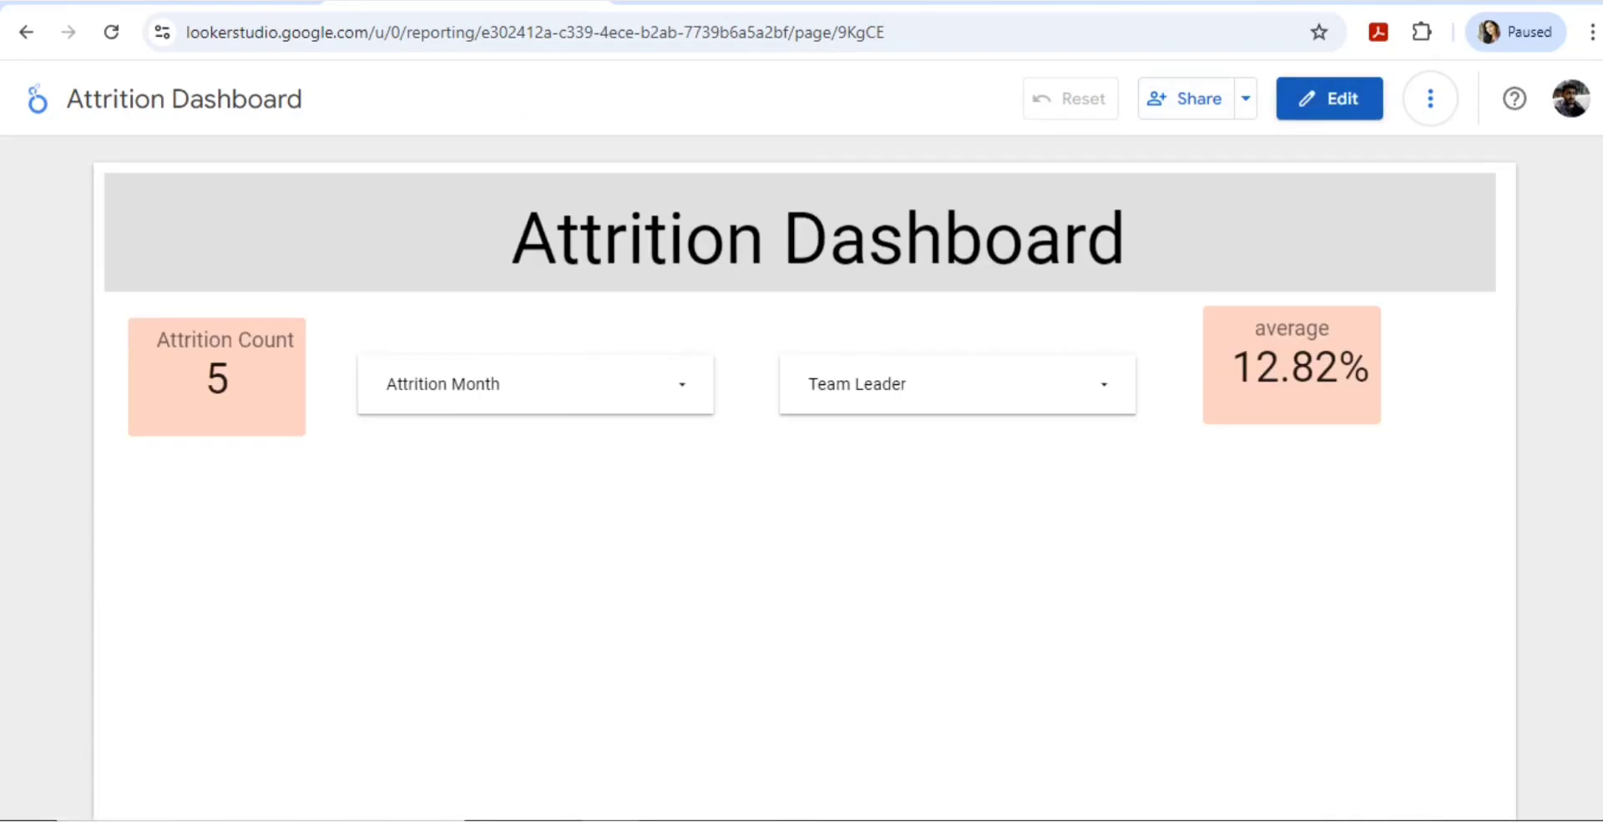
pyautogui.click(906, 384)
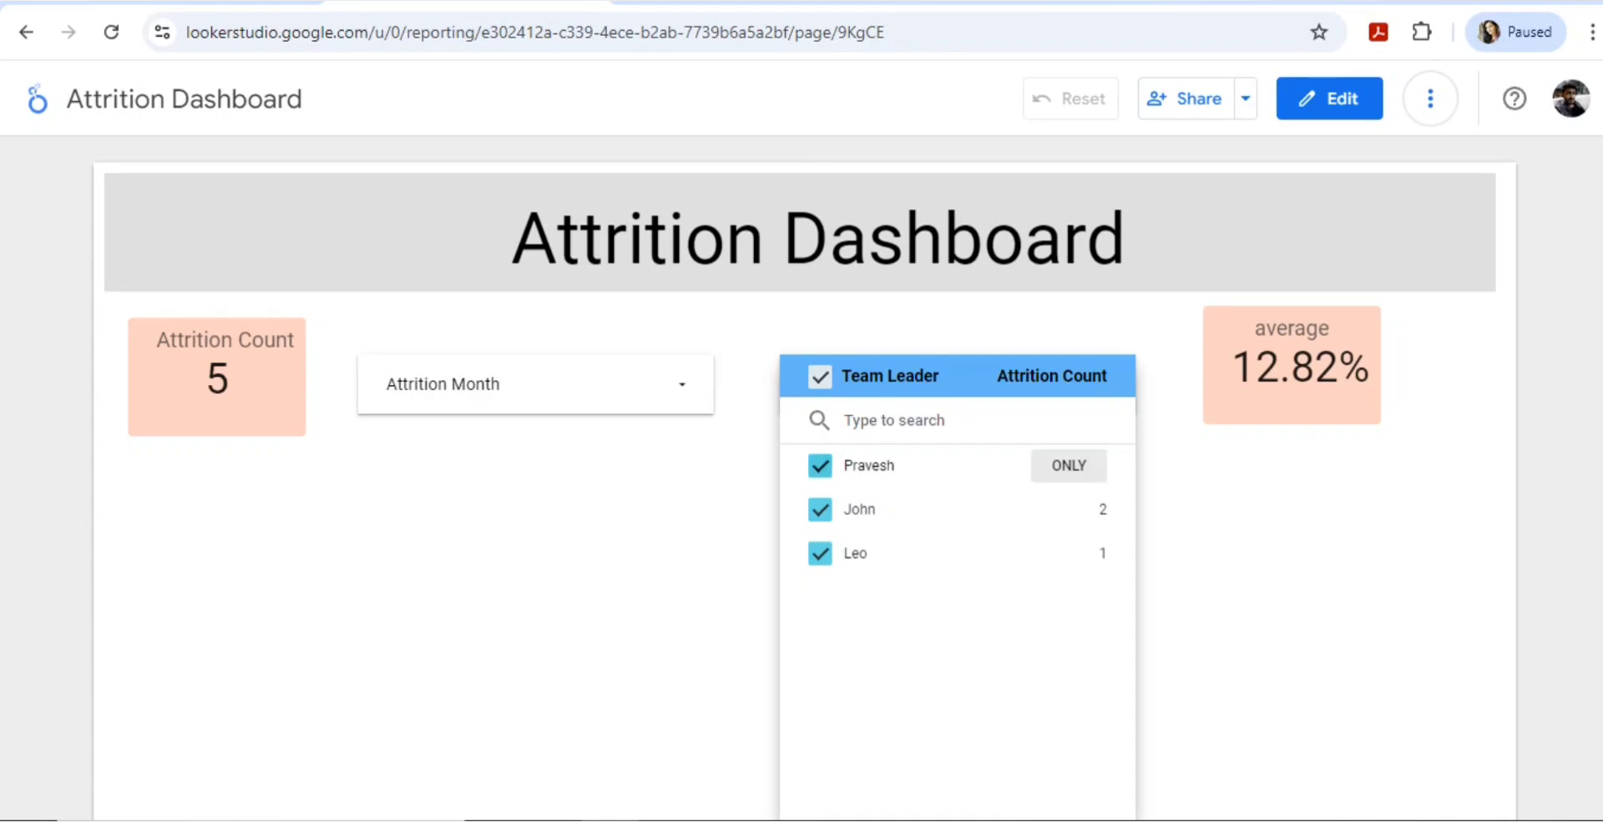
pyautogui.click(1069, 465)
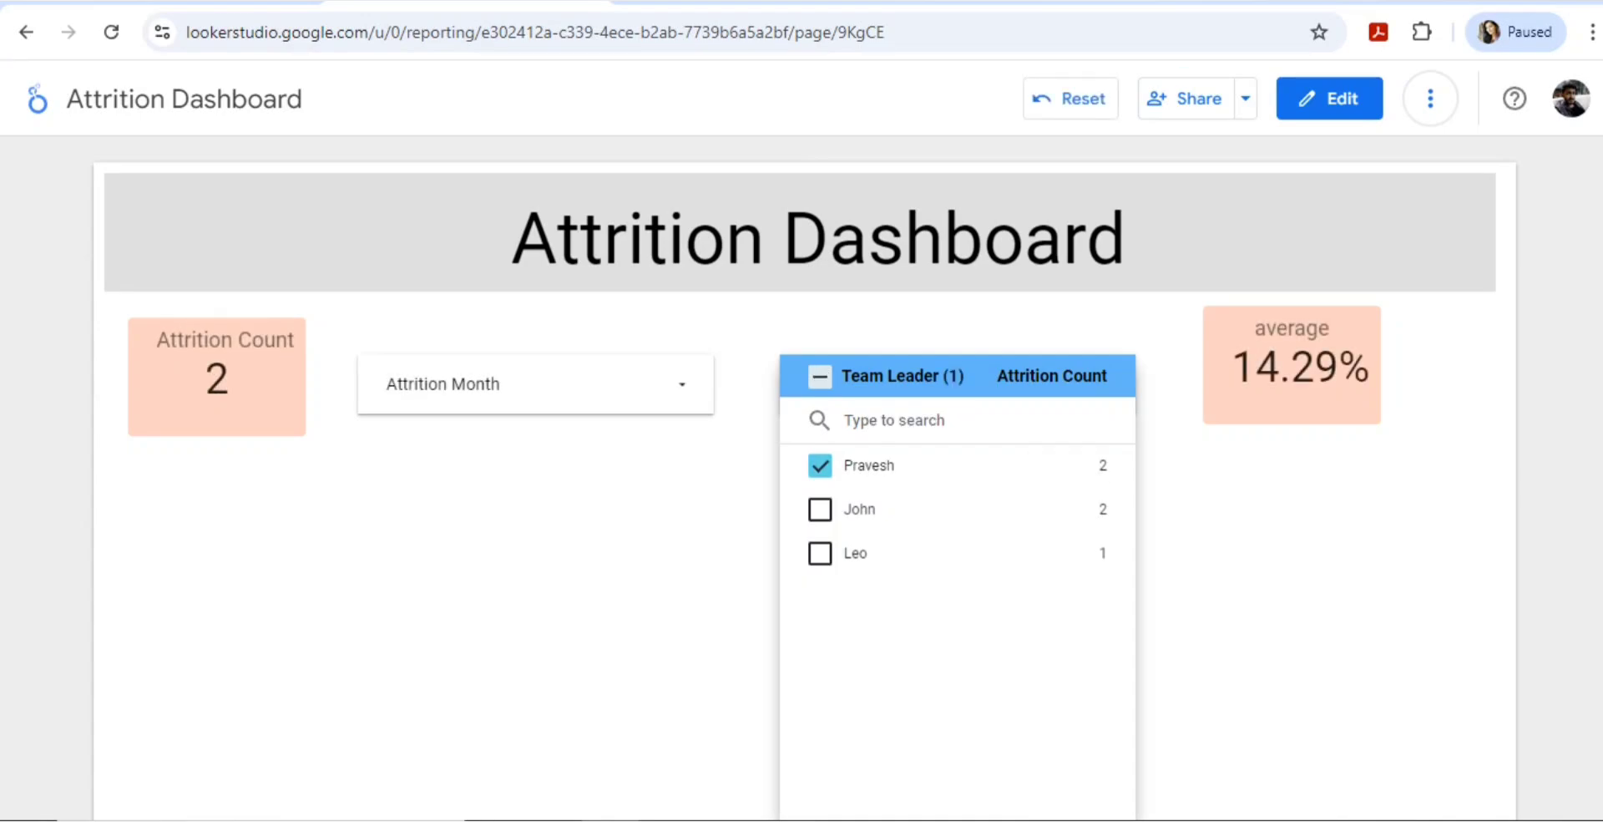
pyautogui.press('Escape')
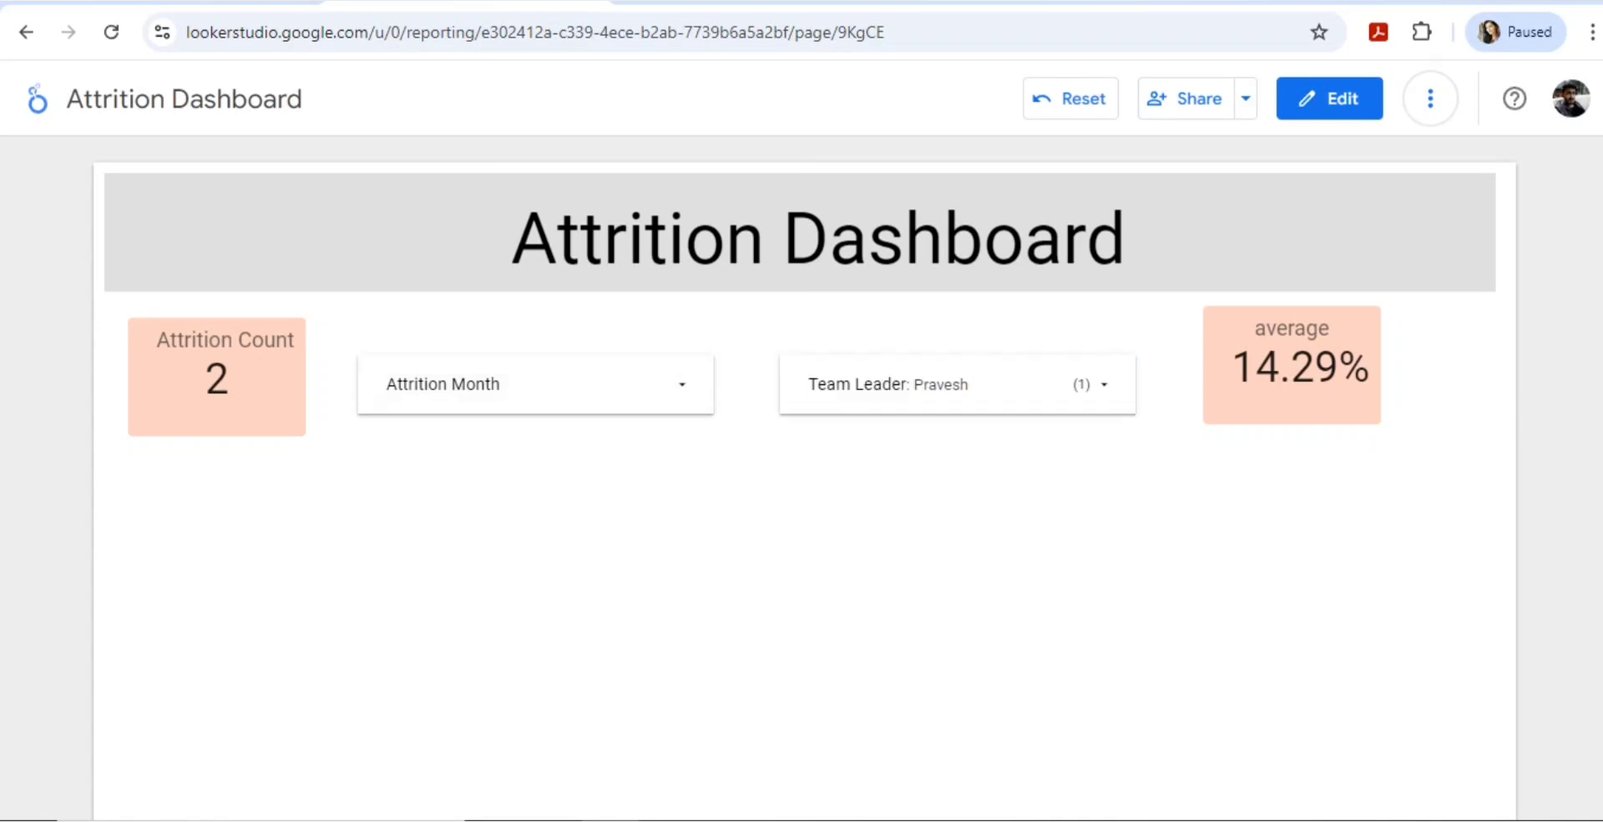
# Calculate 2/15 in the web search tab to check the filtered average.
pyautogui.hotkey('ctrl', 'Tab')
pyautogui.moveTo(226, 112); pyautogui.dragTo(178, 112)
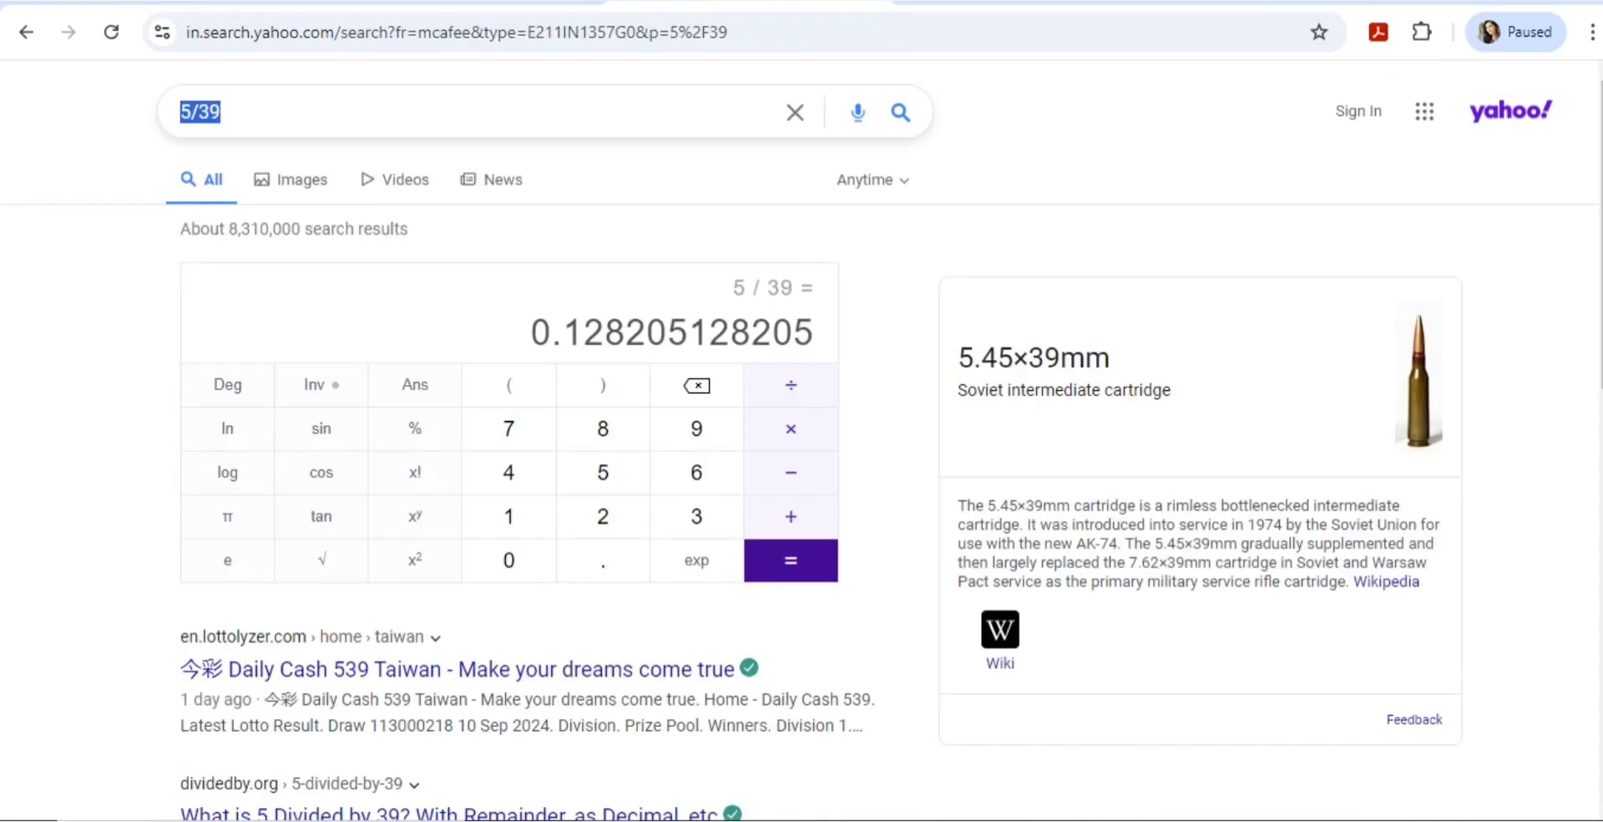
pyautogui.write('2/15')
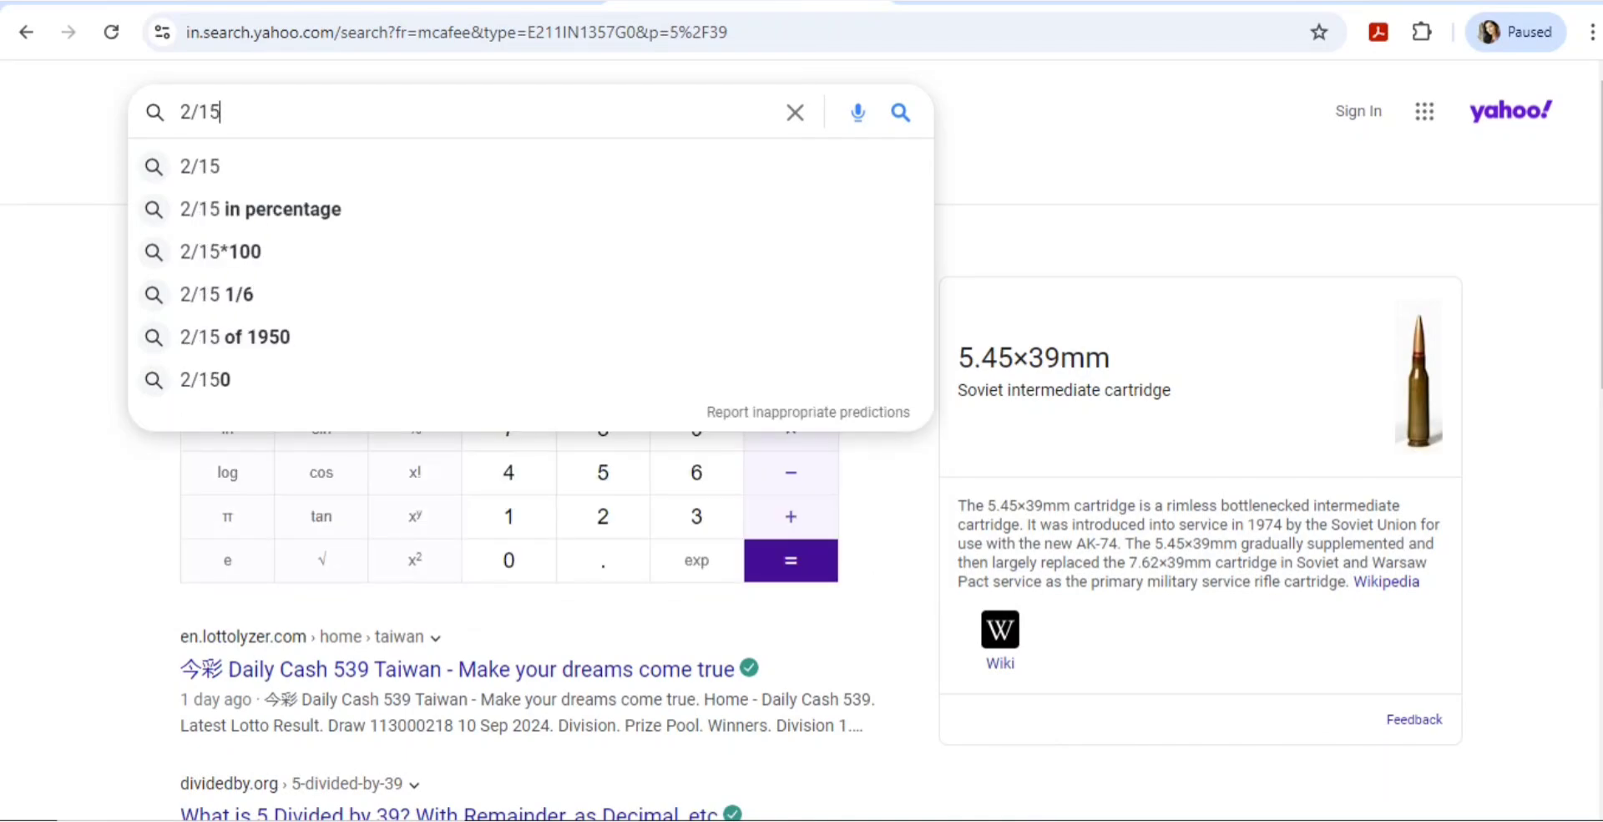
pyautogui.press('Return')
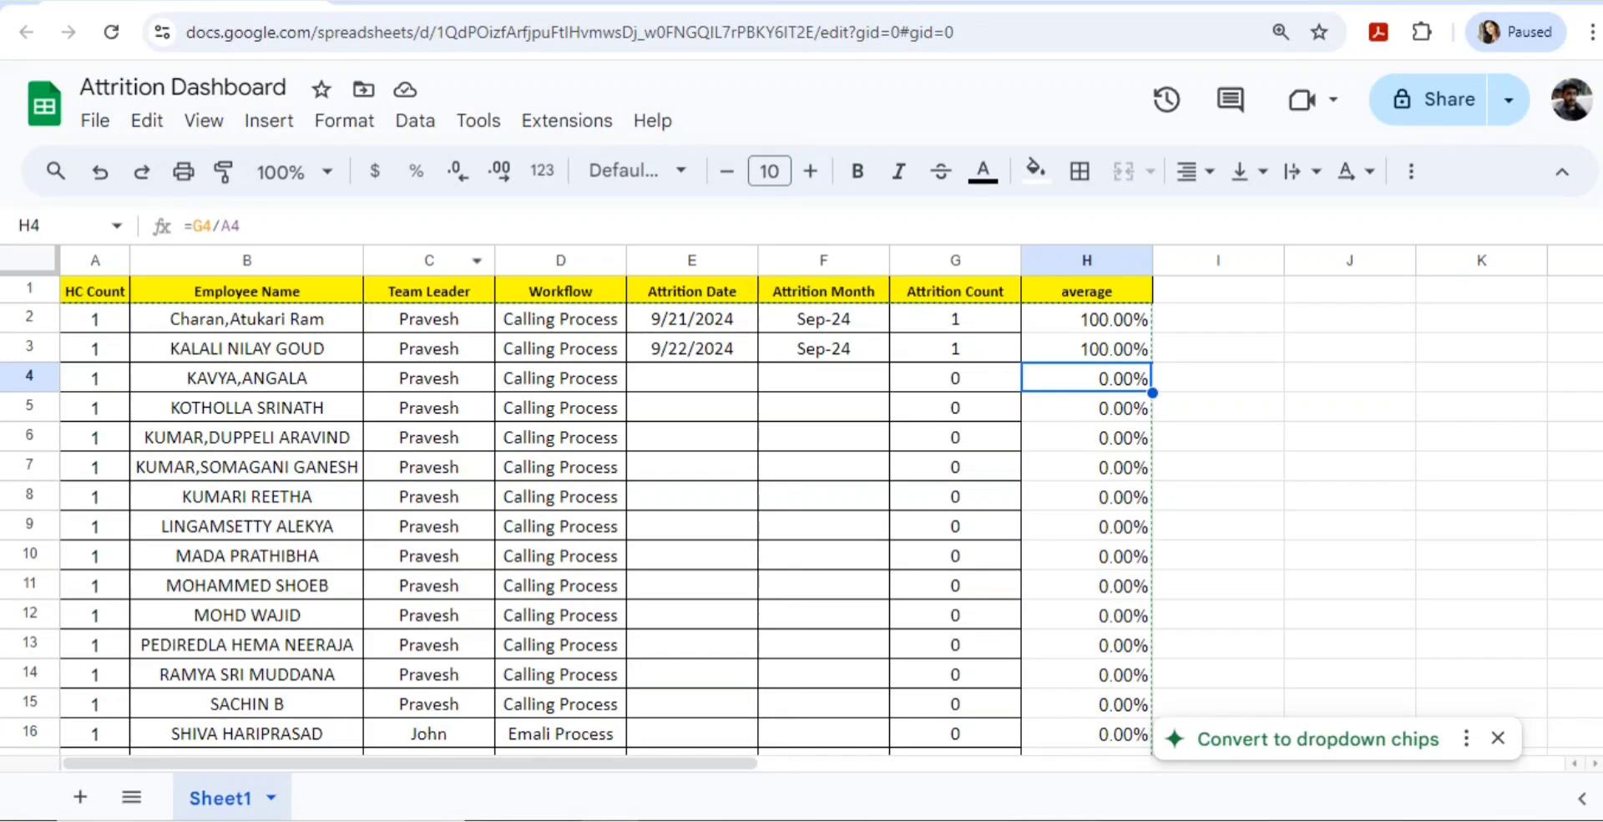
# Count the first team leader's rows by selecting C2:C15 in the Google Sheet, and recalculate the ratio as 2/14 in the search tab.
pyautogui.click(429, 319)
pyautogui.moveTo(428, 319); pyautogui.dragTo(428, 704)
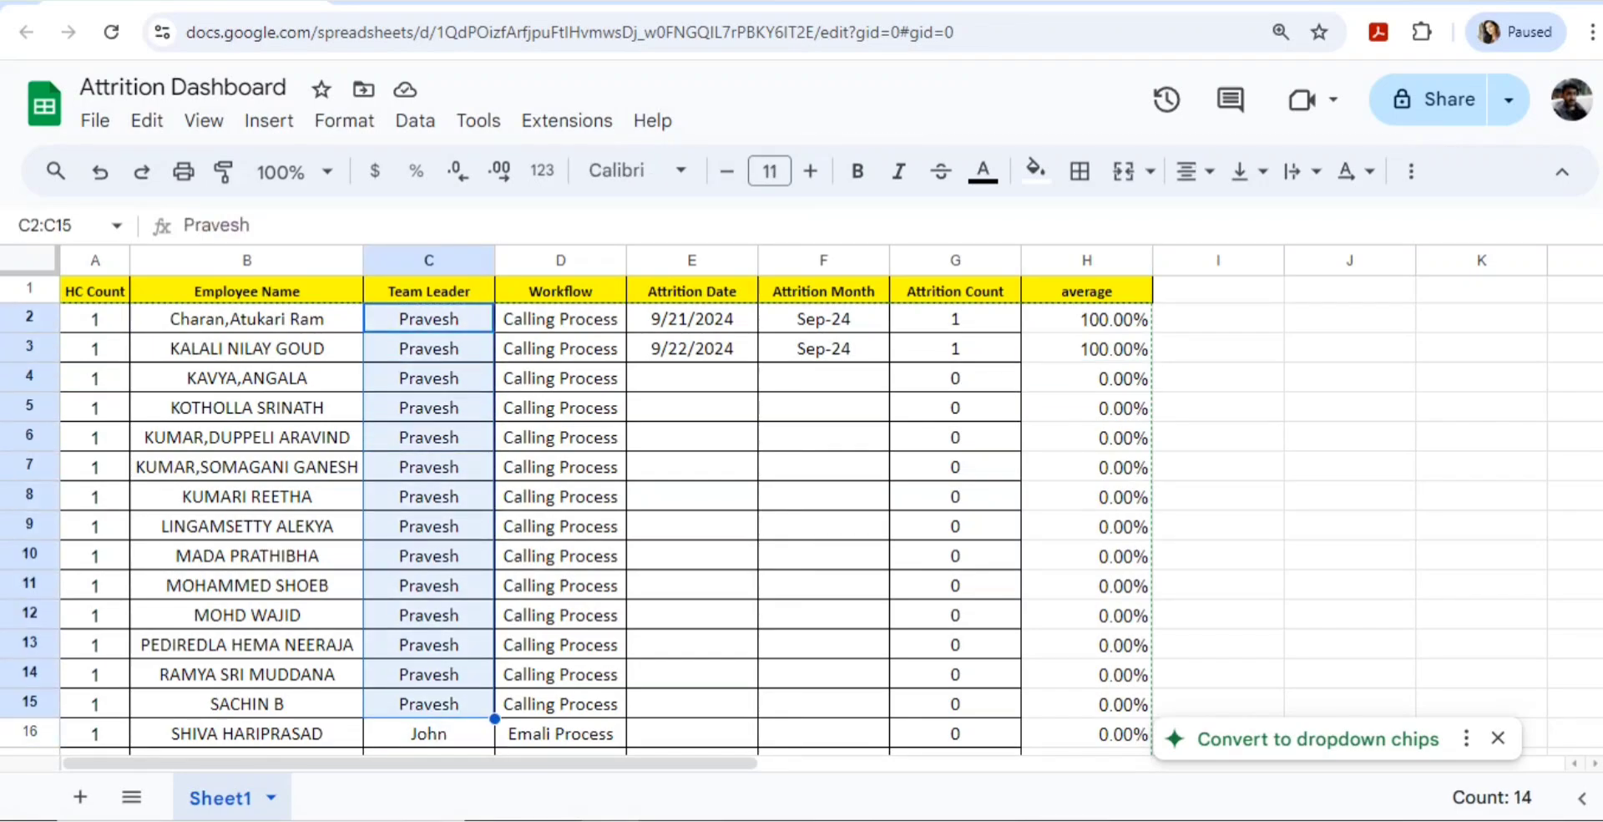
pyautogui.hotkey('ctrl', 'Tab')
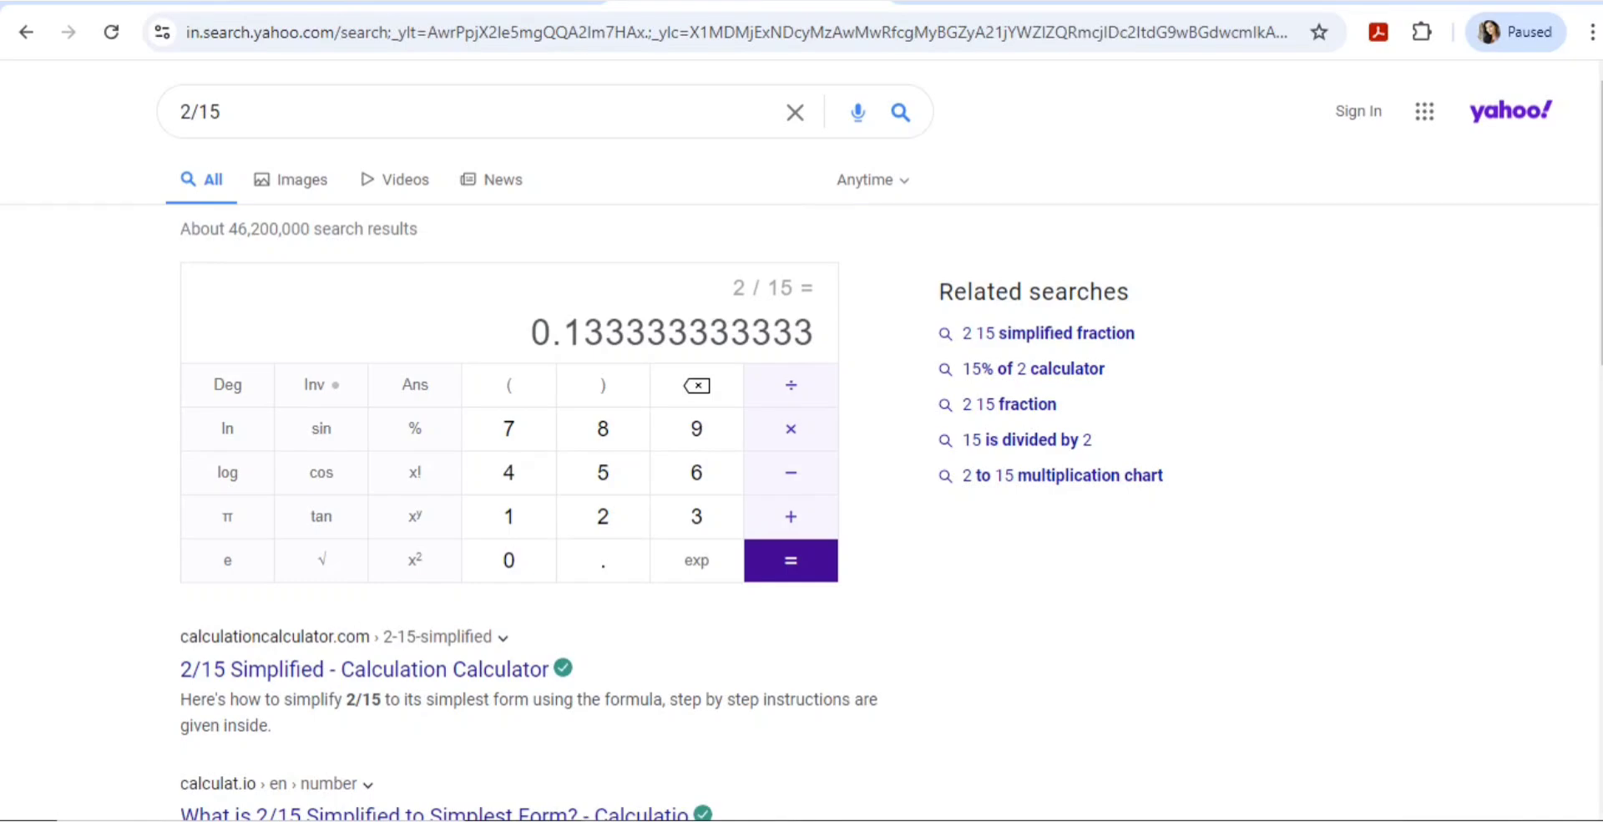
pyautogui.press('BackSpace')
pyautogui.write('4')
pyautogui.press('Return')
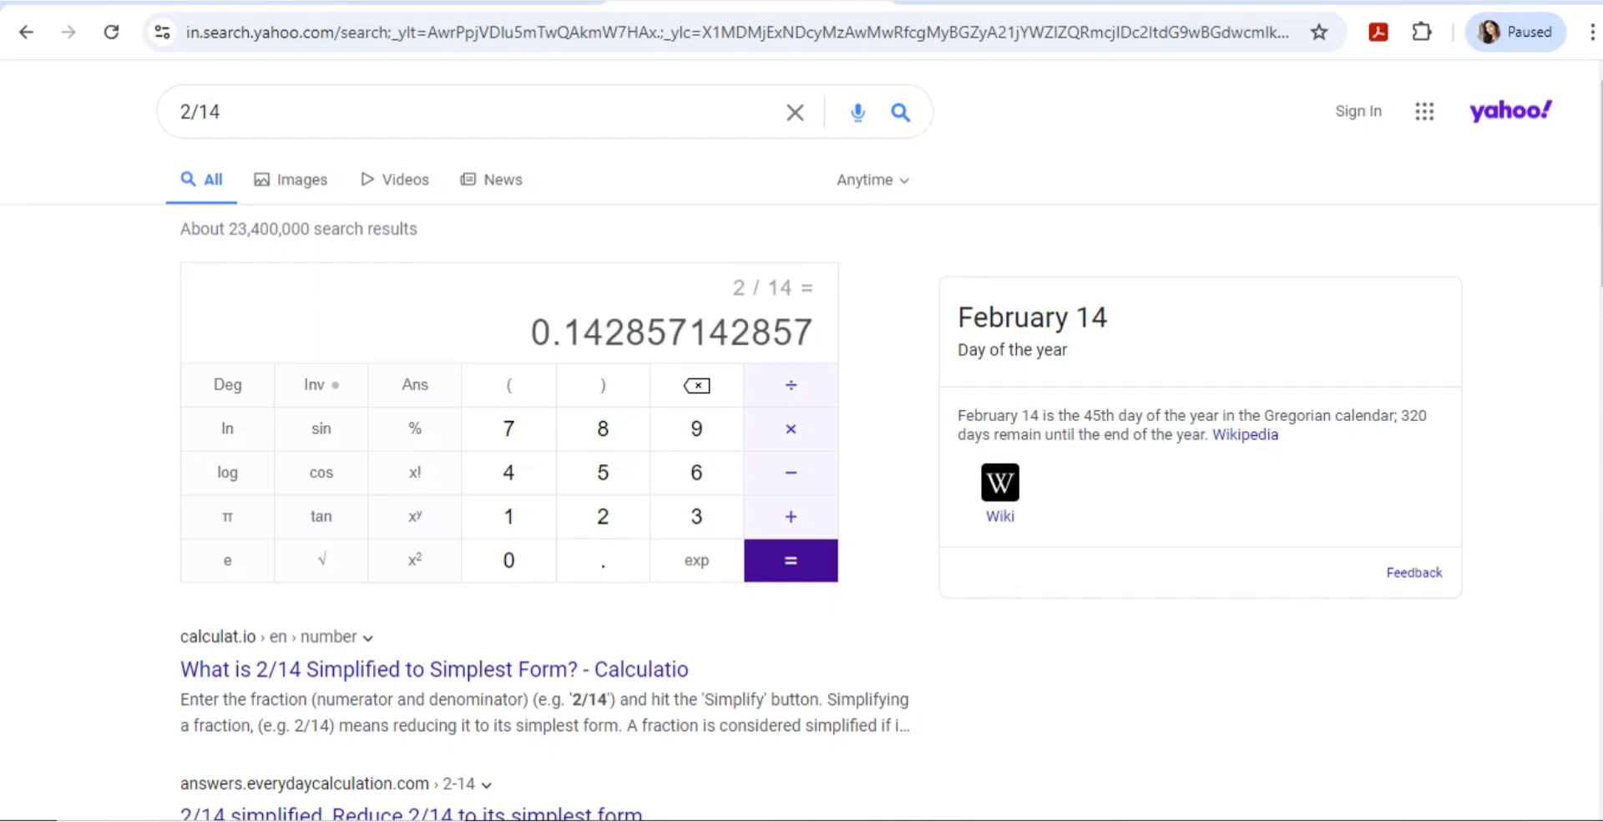
# Return to the Looker Studio report and switch it back to edit mode.
pyautogui.hotkey('ctrl', 'shift', 'Tab')
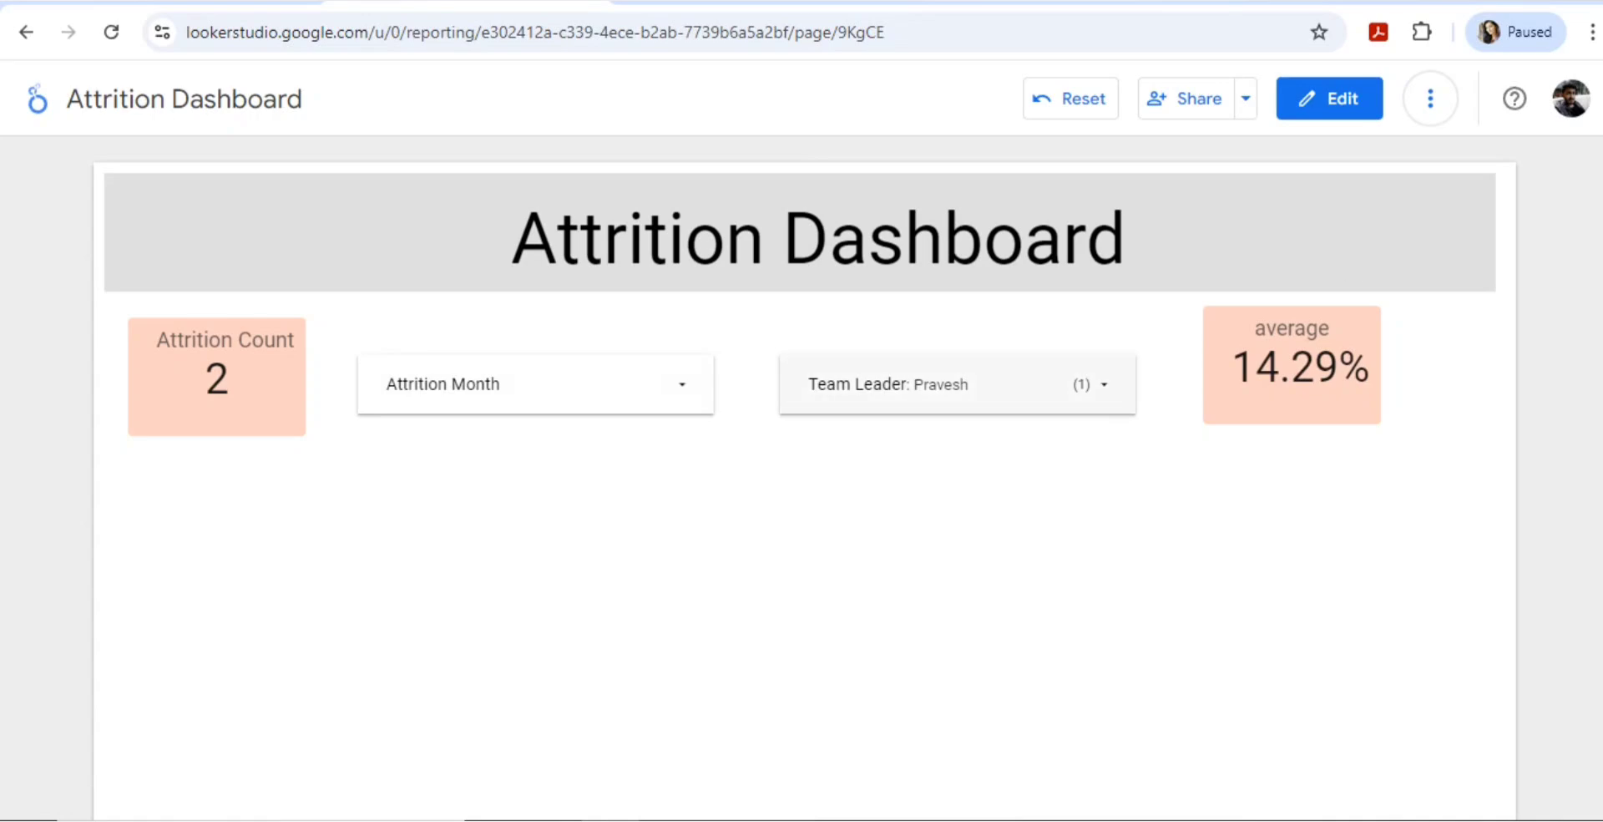
pyautogui.scroll(-2, 807, 476)
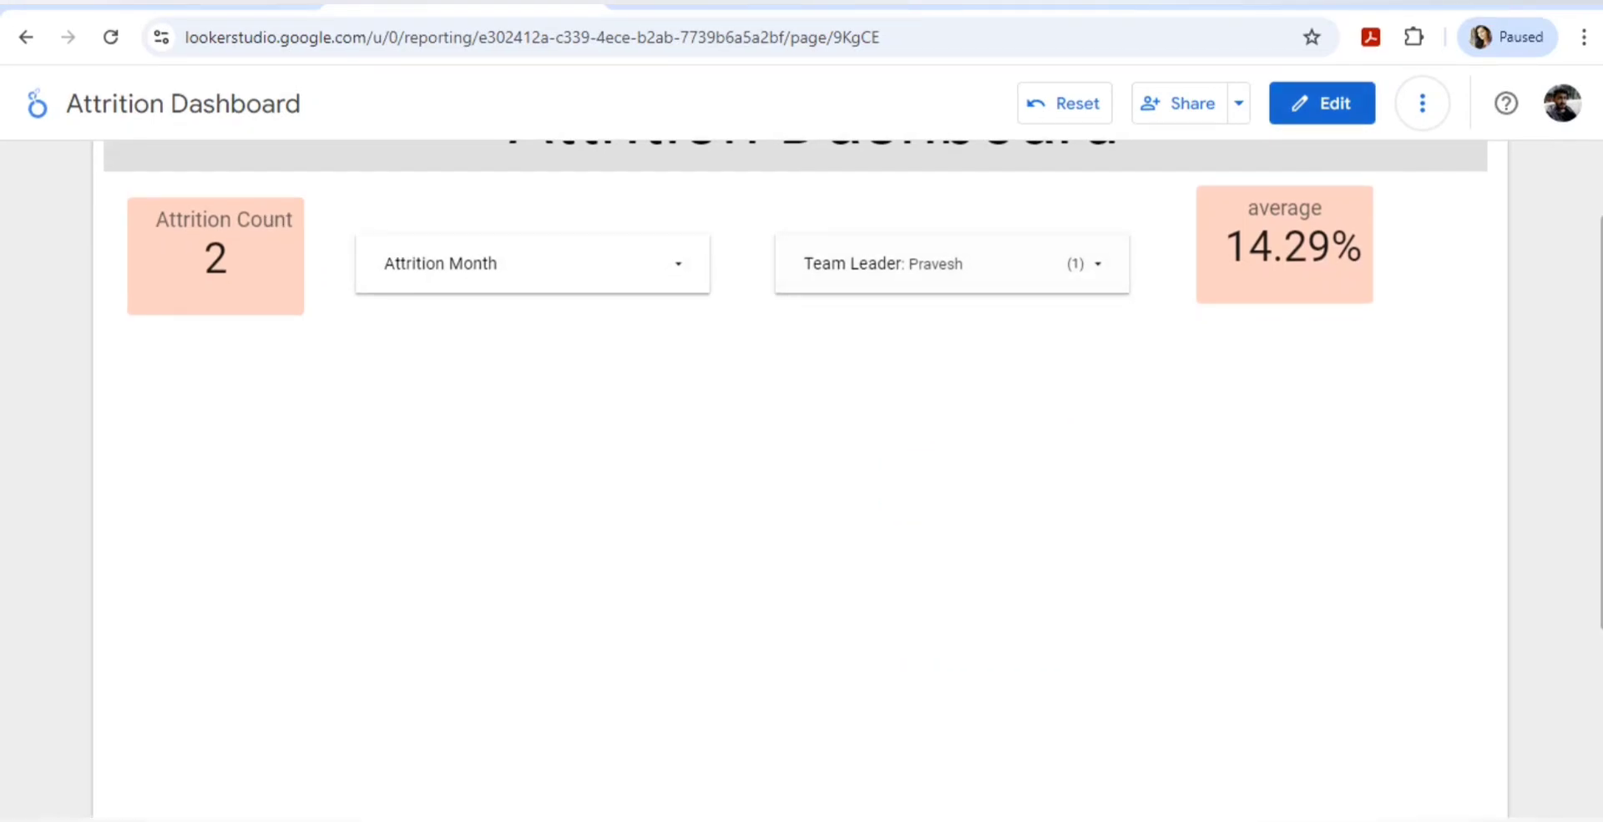
pyautogui.click(1327, 103)
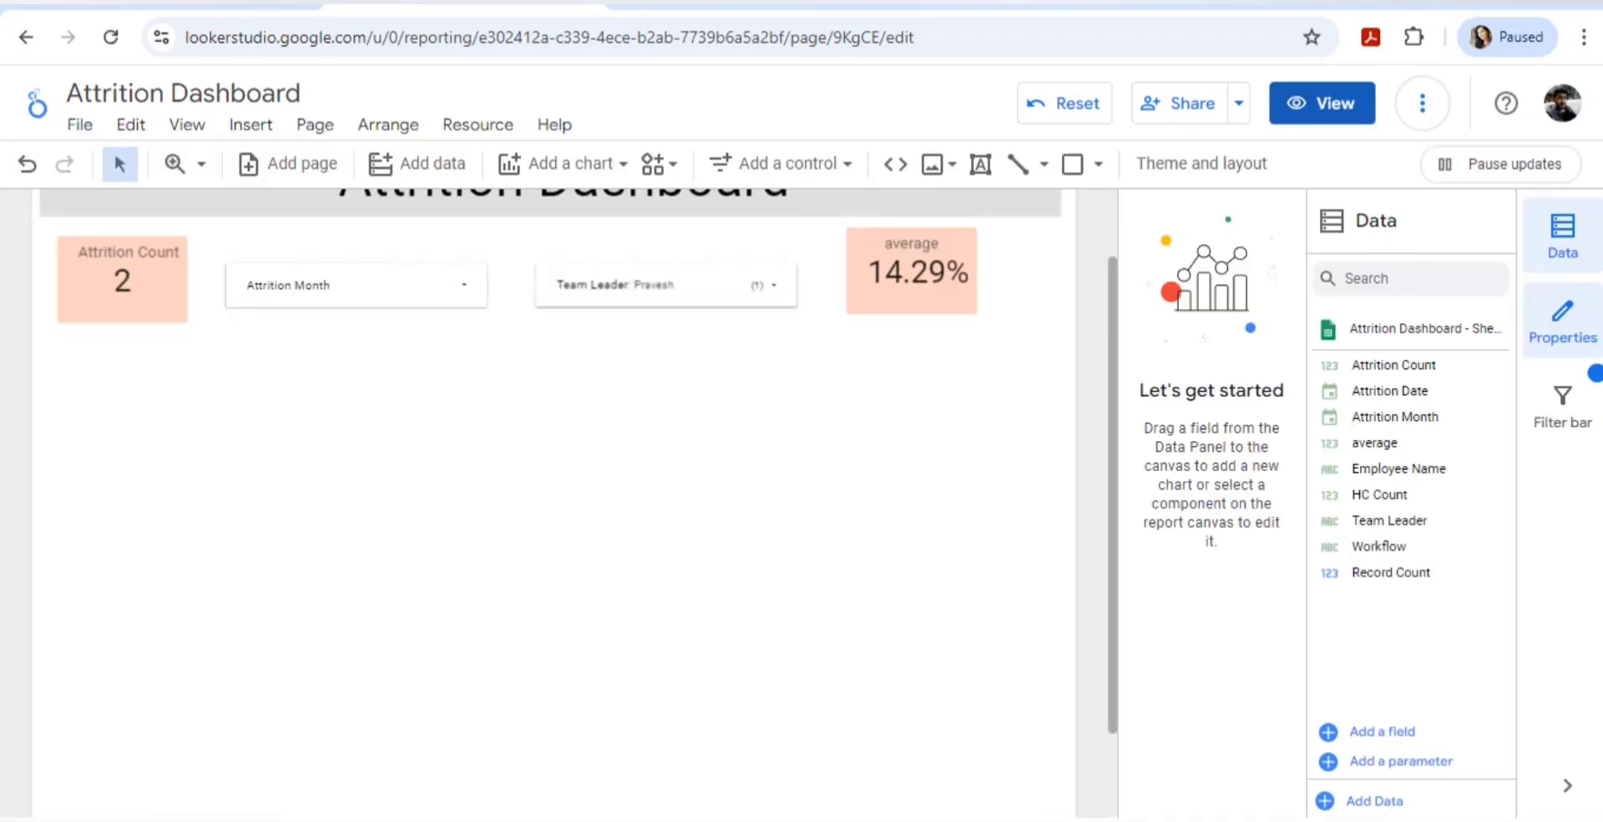
# Insert a table chart in the empty area of the report below the Attrition Count scorecard.
pyautogui.scroll(-2, 554, 503)
pyautogui.scroll(3, 555, 503)
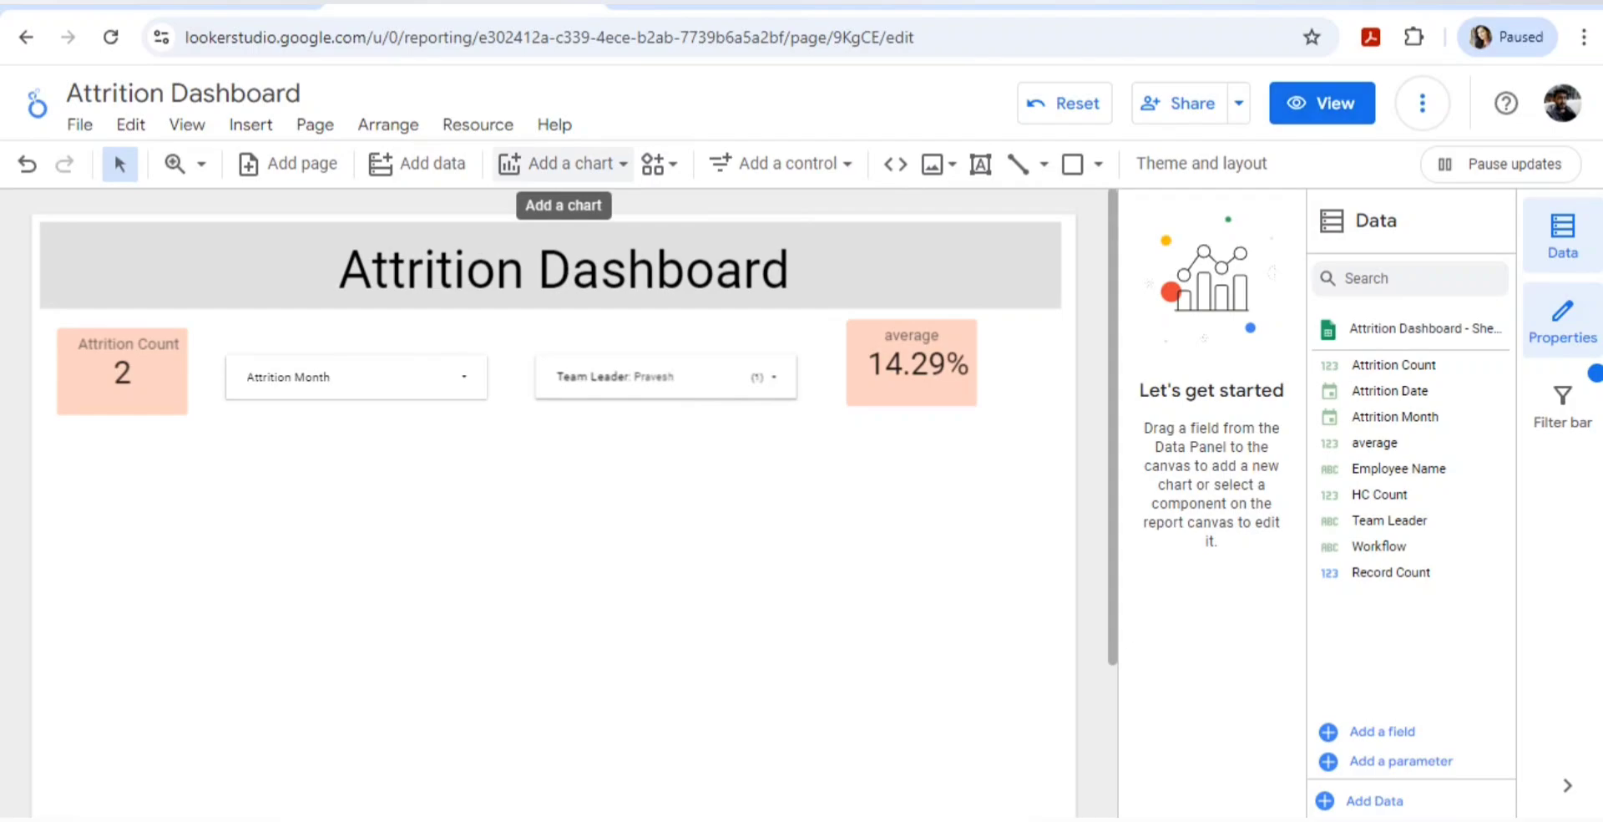
pyautogui.click(561, 163)
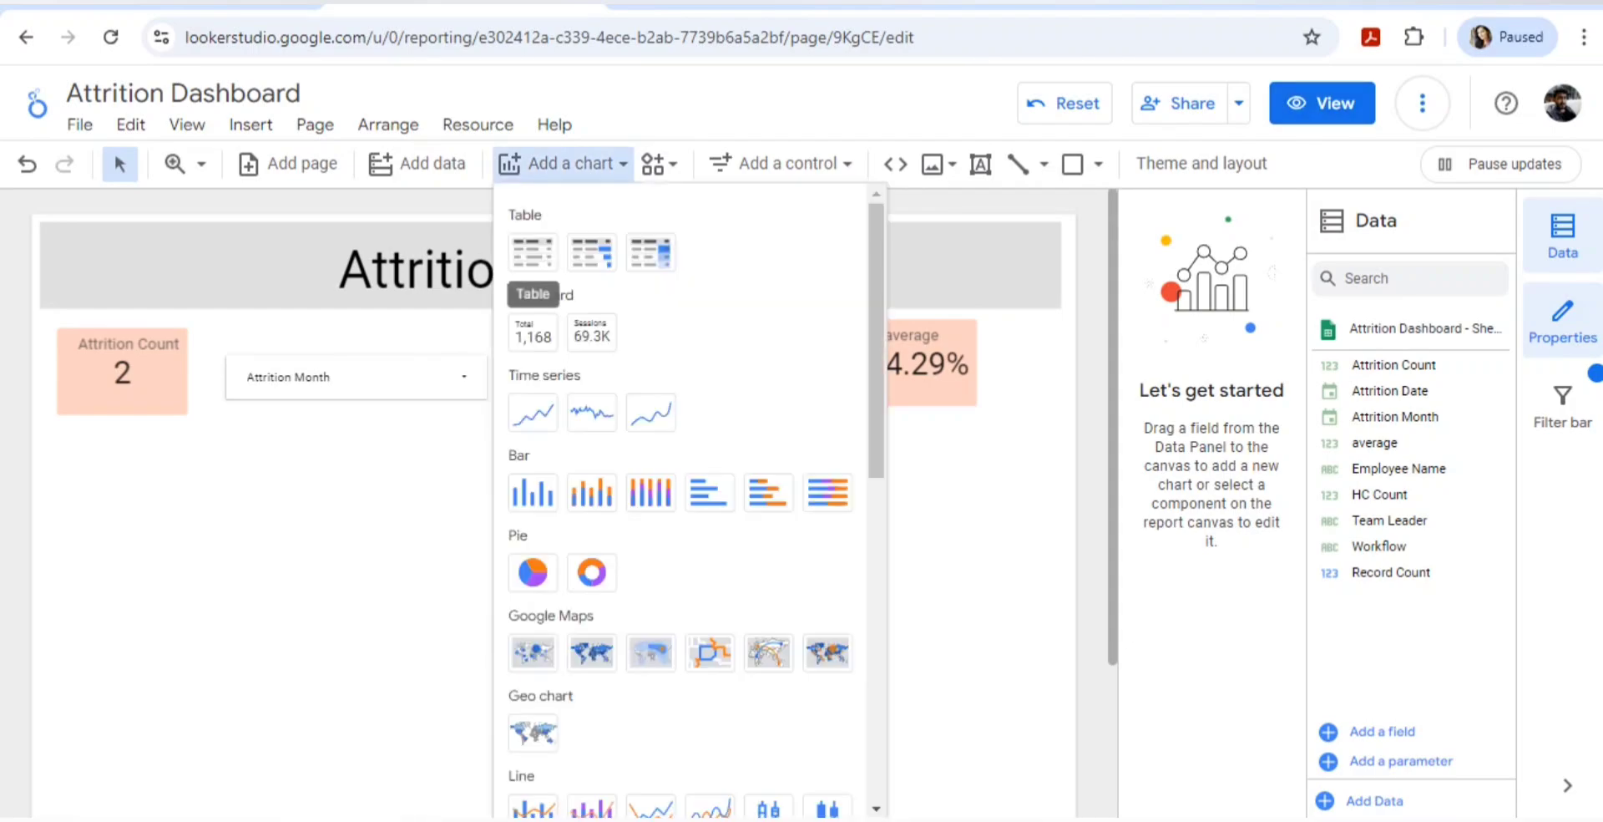
pyautogui.click(533, 252)
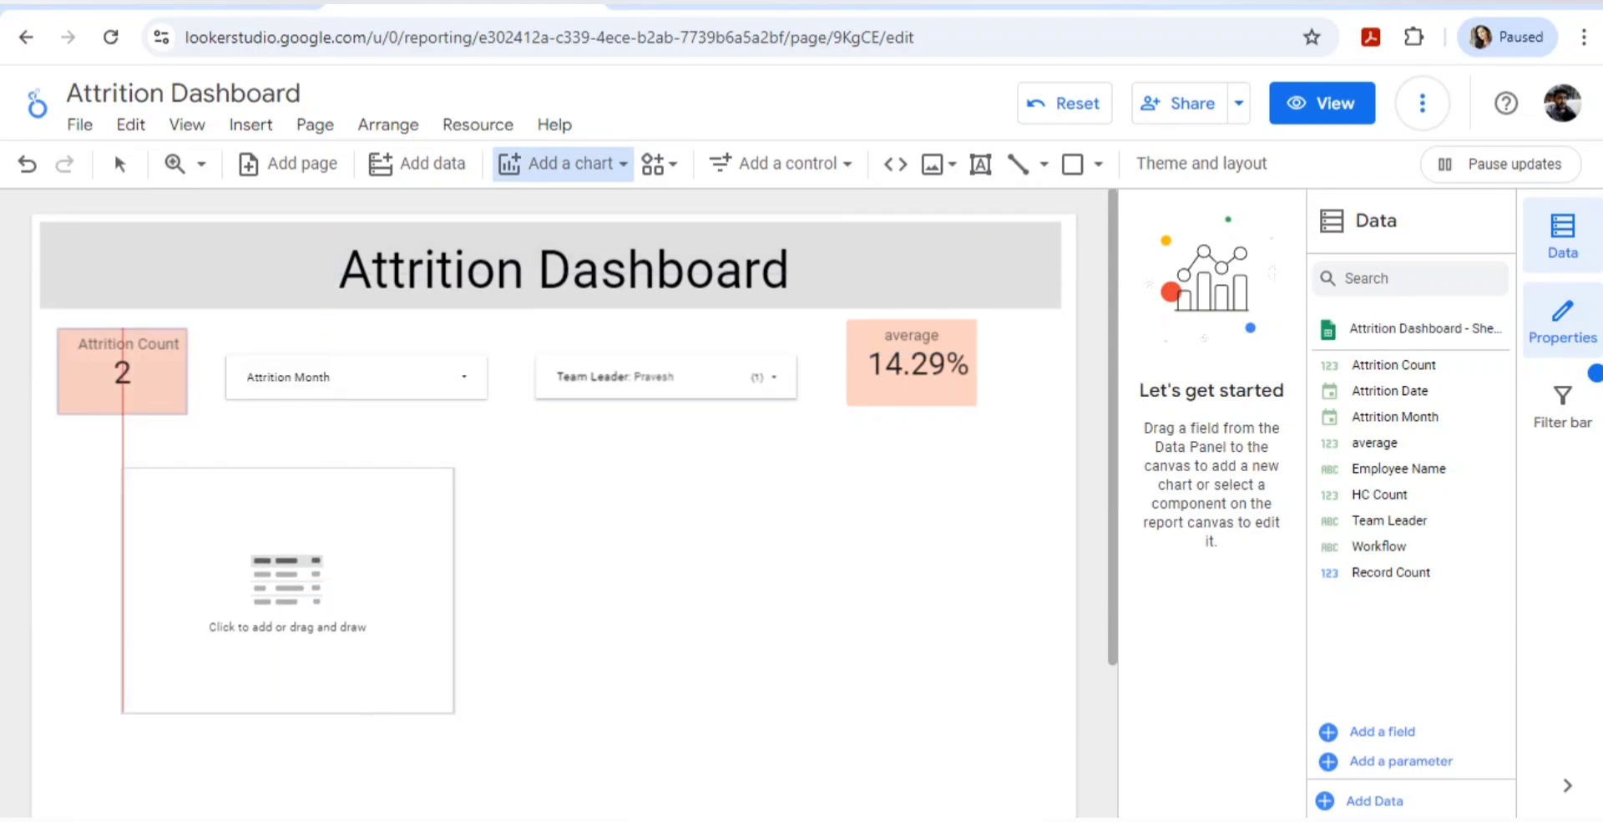
pyautogui.click(83, 487)
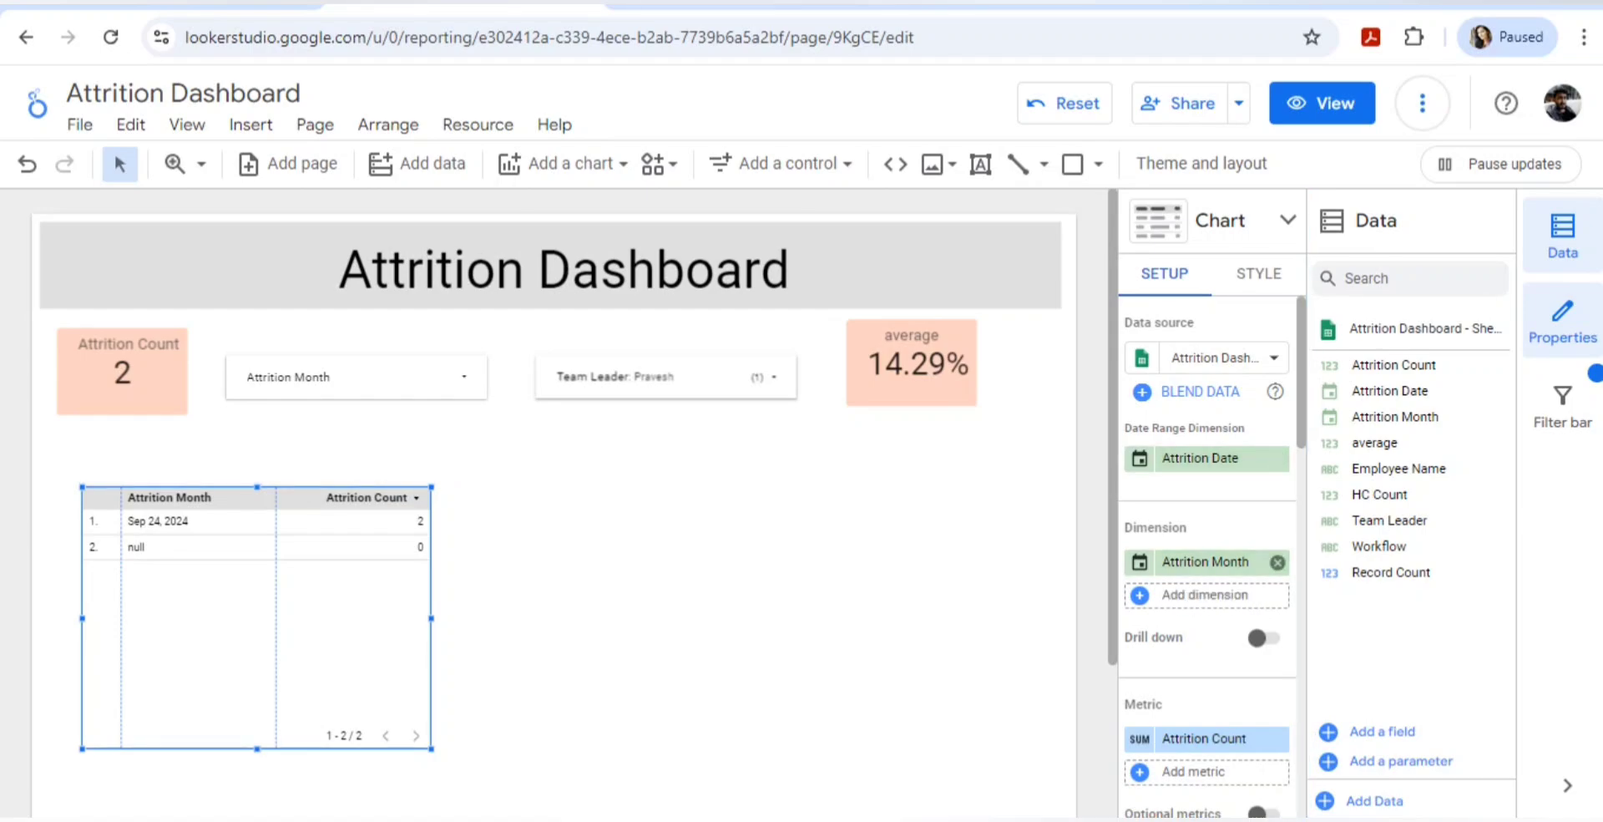
# Add Employee Name and Team Leader as dimensions of the new table.
pyautogui.click(1205, 595)
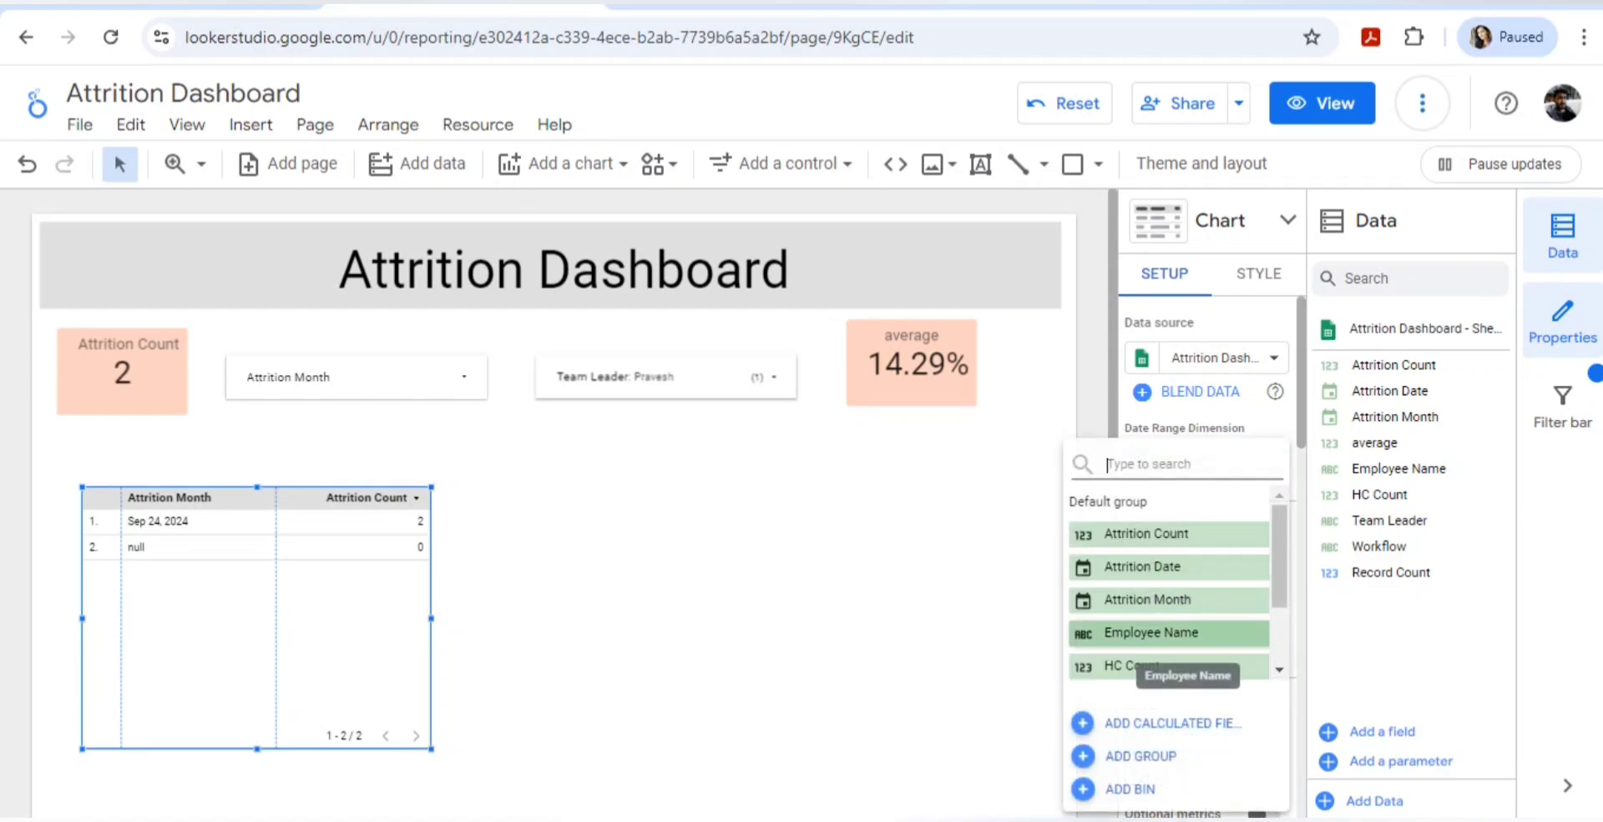
pyautogui.click(1169, 632)
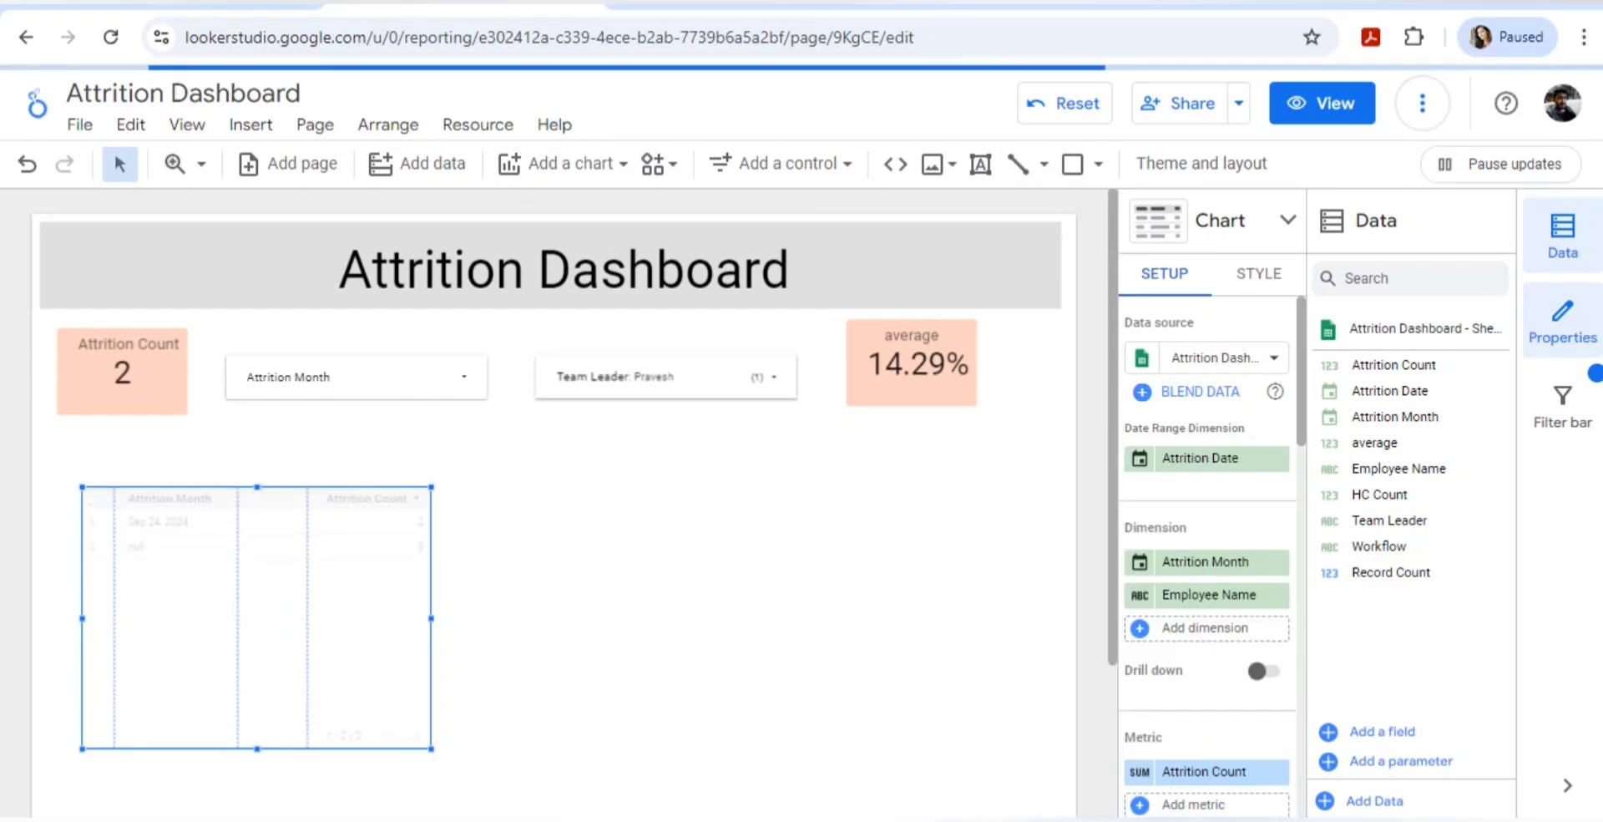
pyautogui.click(1204, 628)
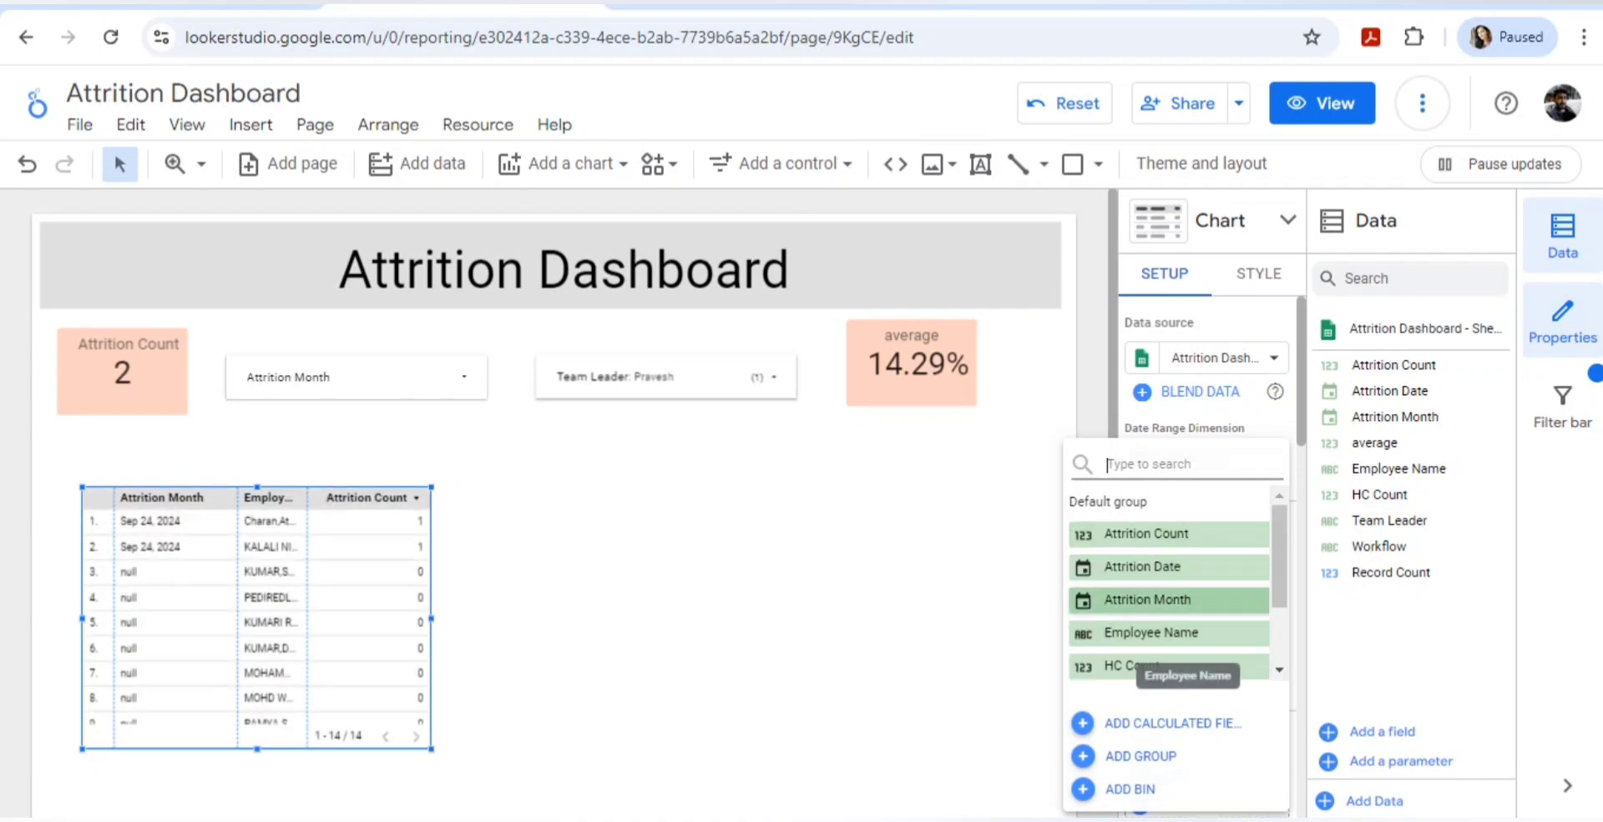
pyautogui.scroll(-2, 1177, 606)
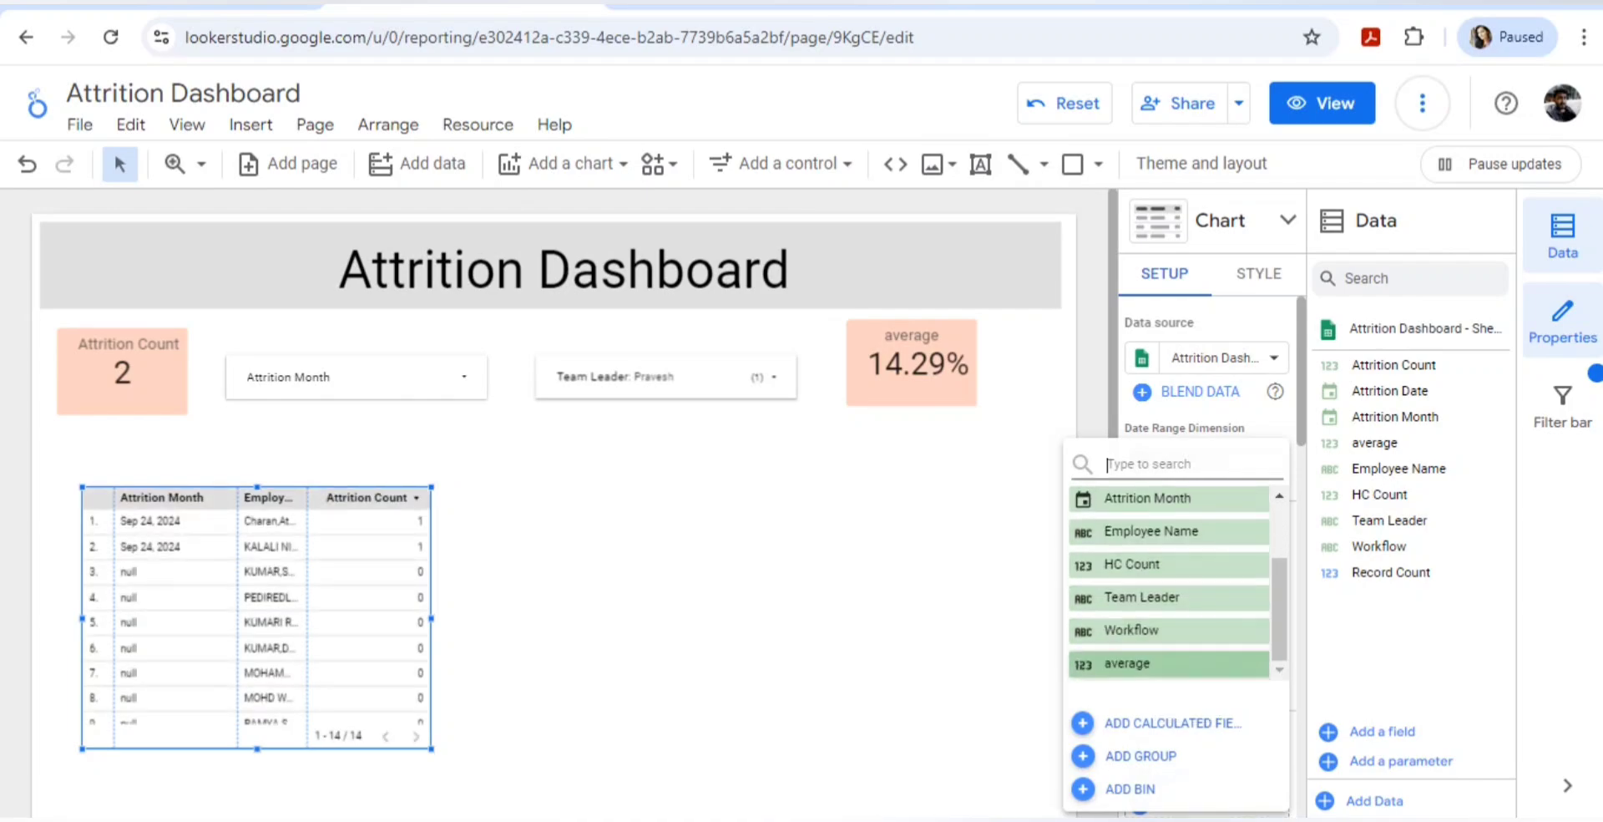
pyautogui.click(1169, 596)
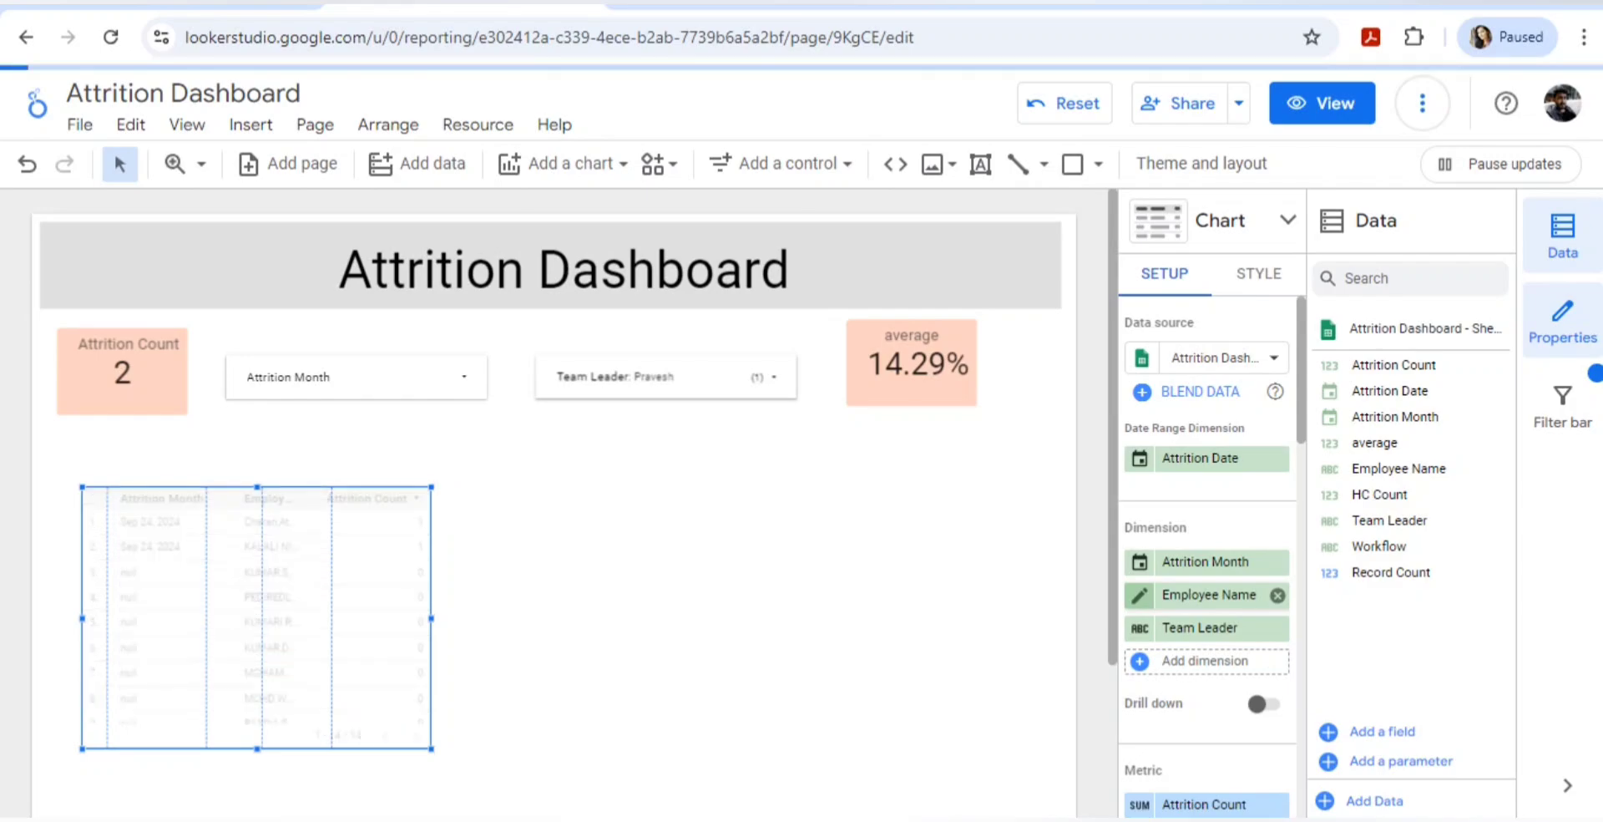
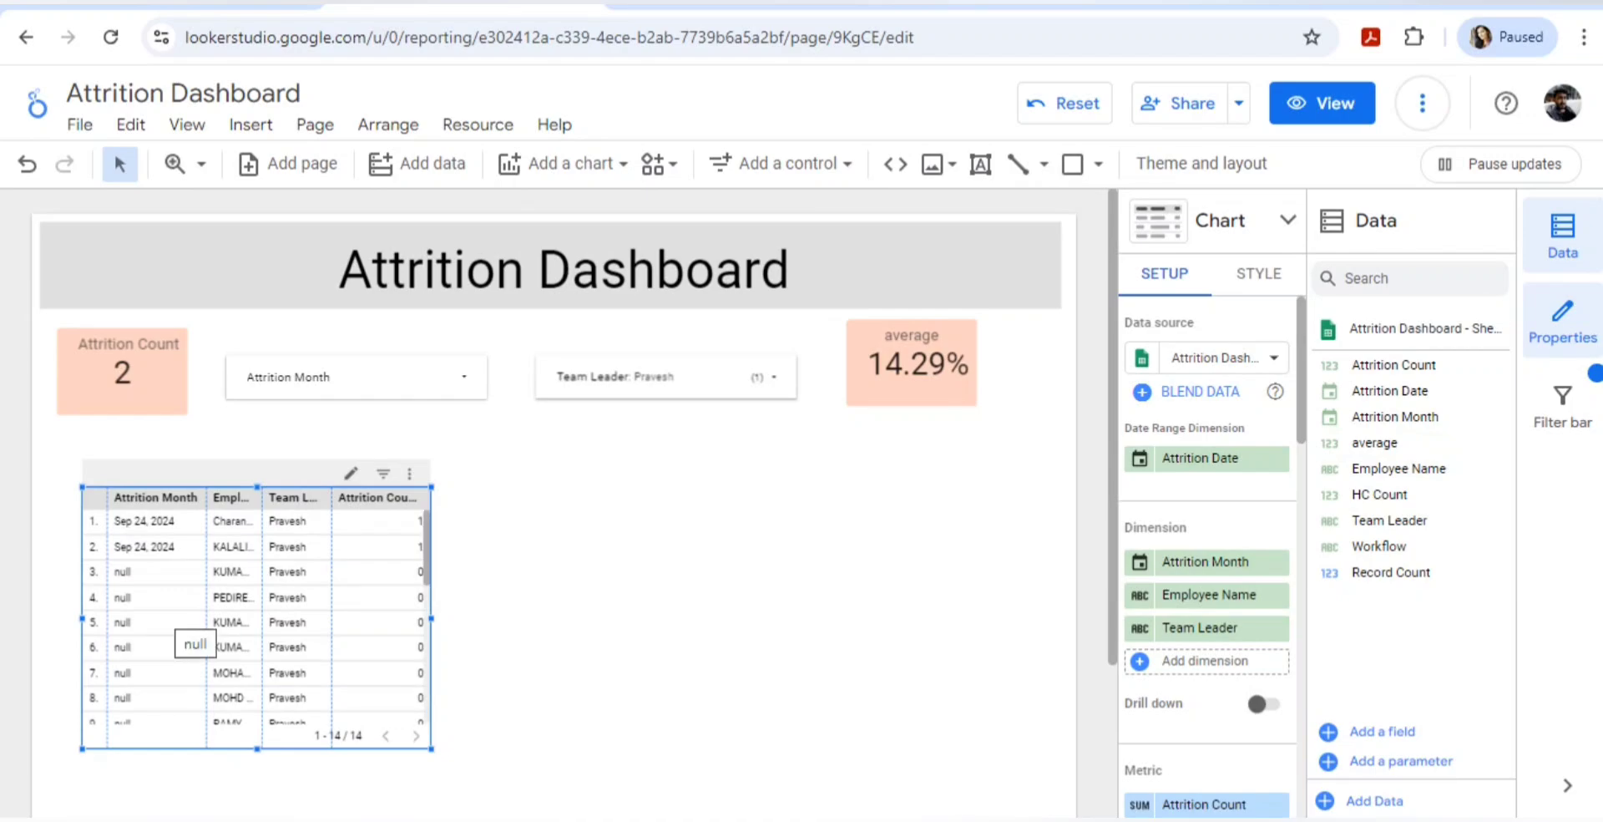
pyautogui.rightClick(167, 641)
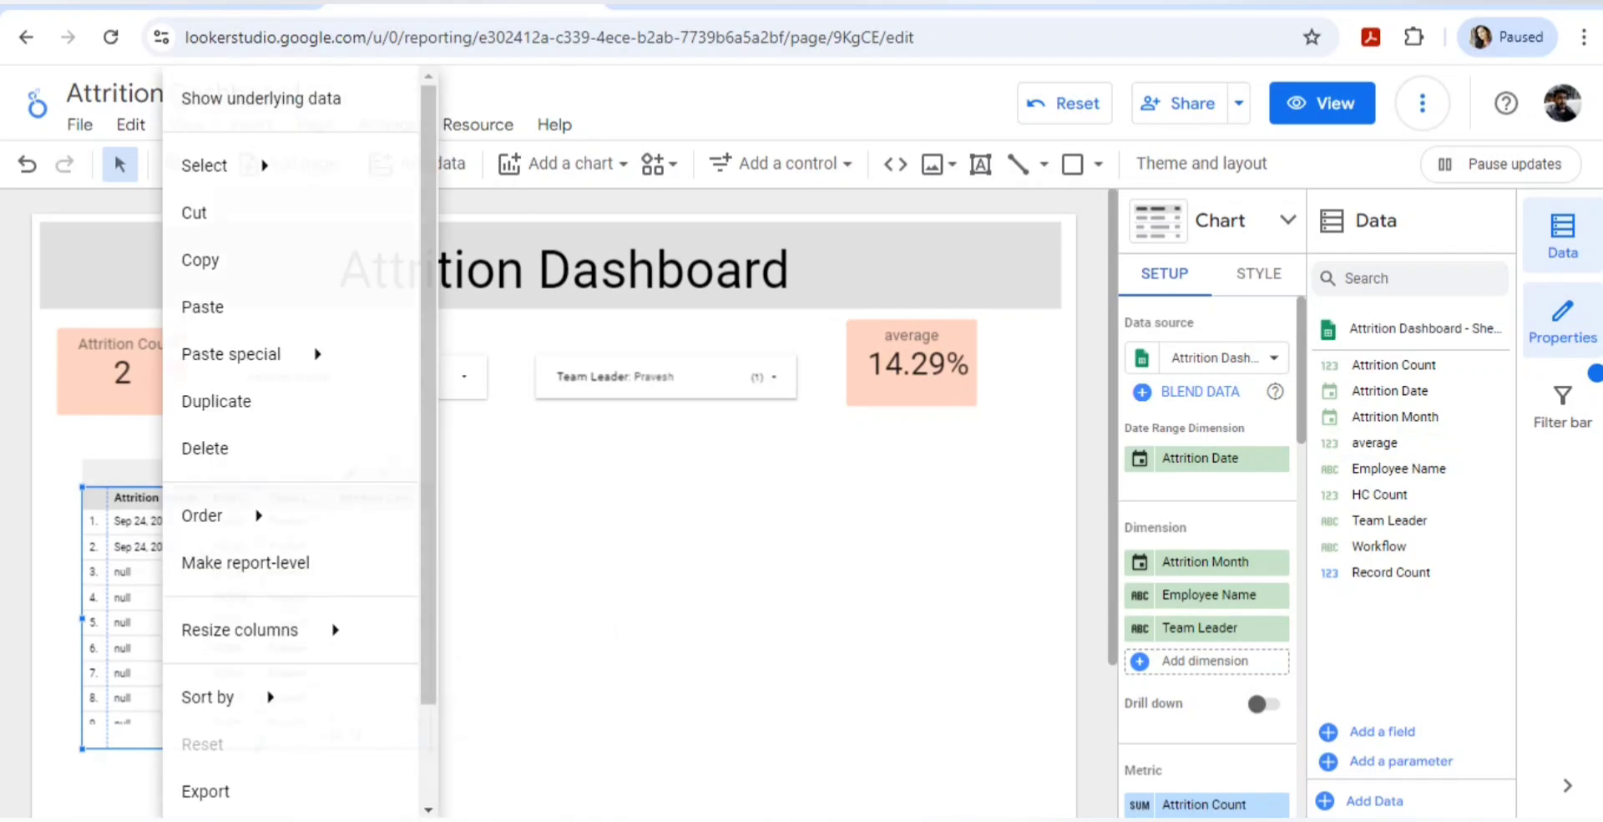
pyautogui.press('Escape')
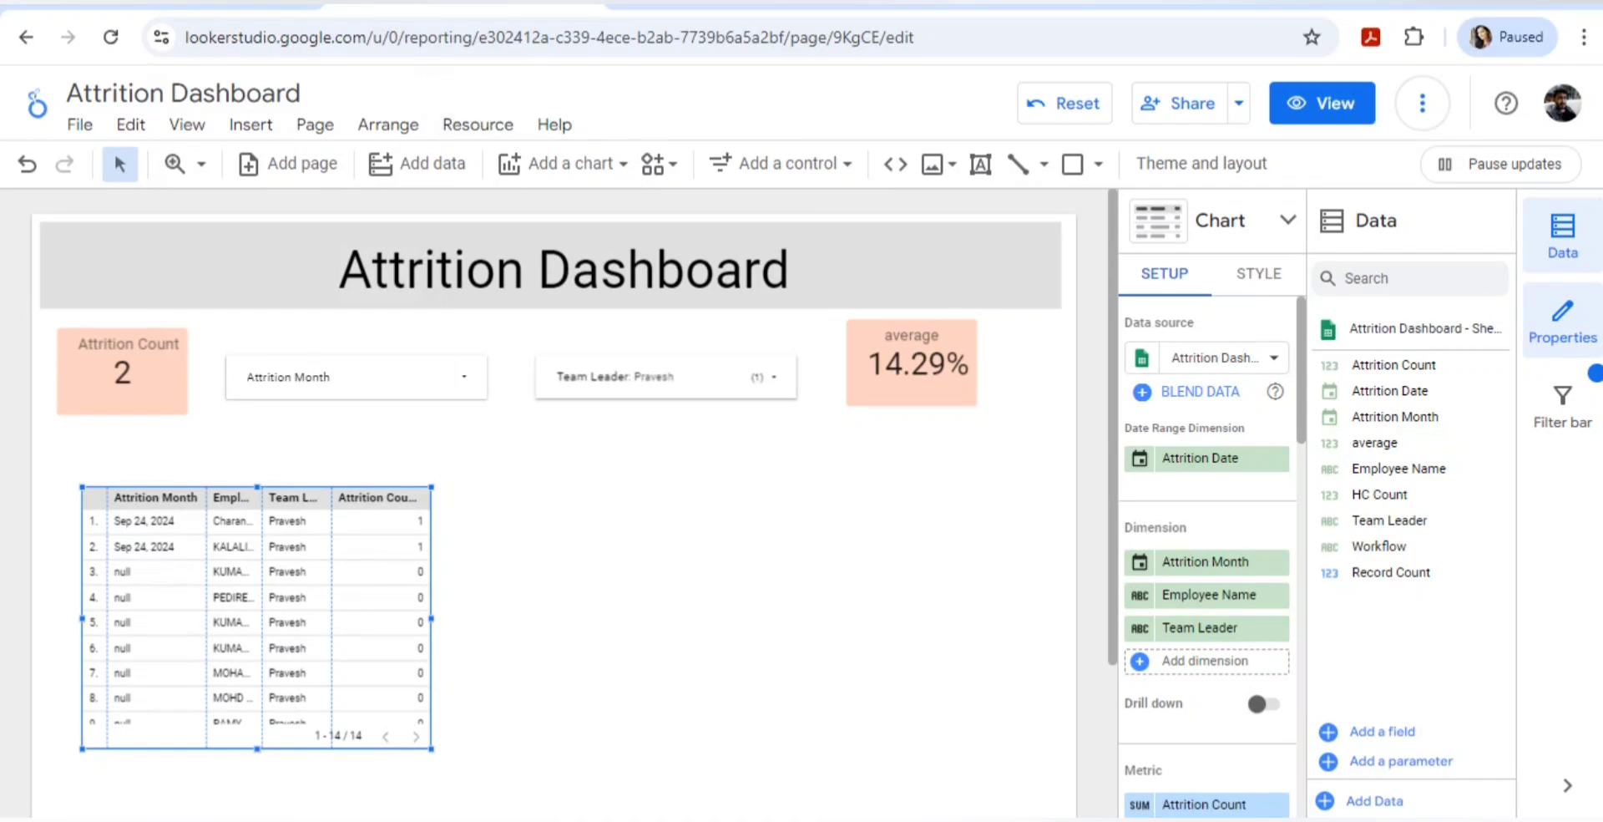
# Switch to the Google Sheet and examine the Attrition Date and Attrition Month cells around rows 3 and 4.
pyautogui.hotkey('ctrl', 'shift', 'Tab')
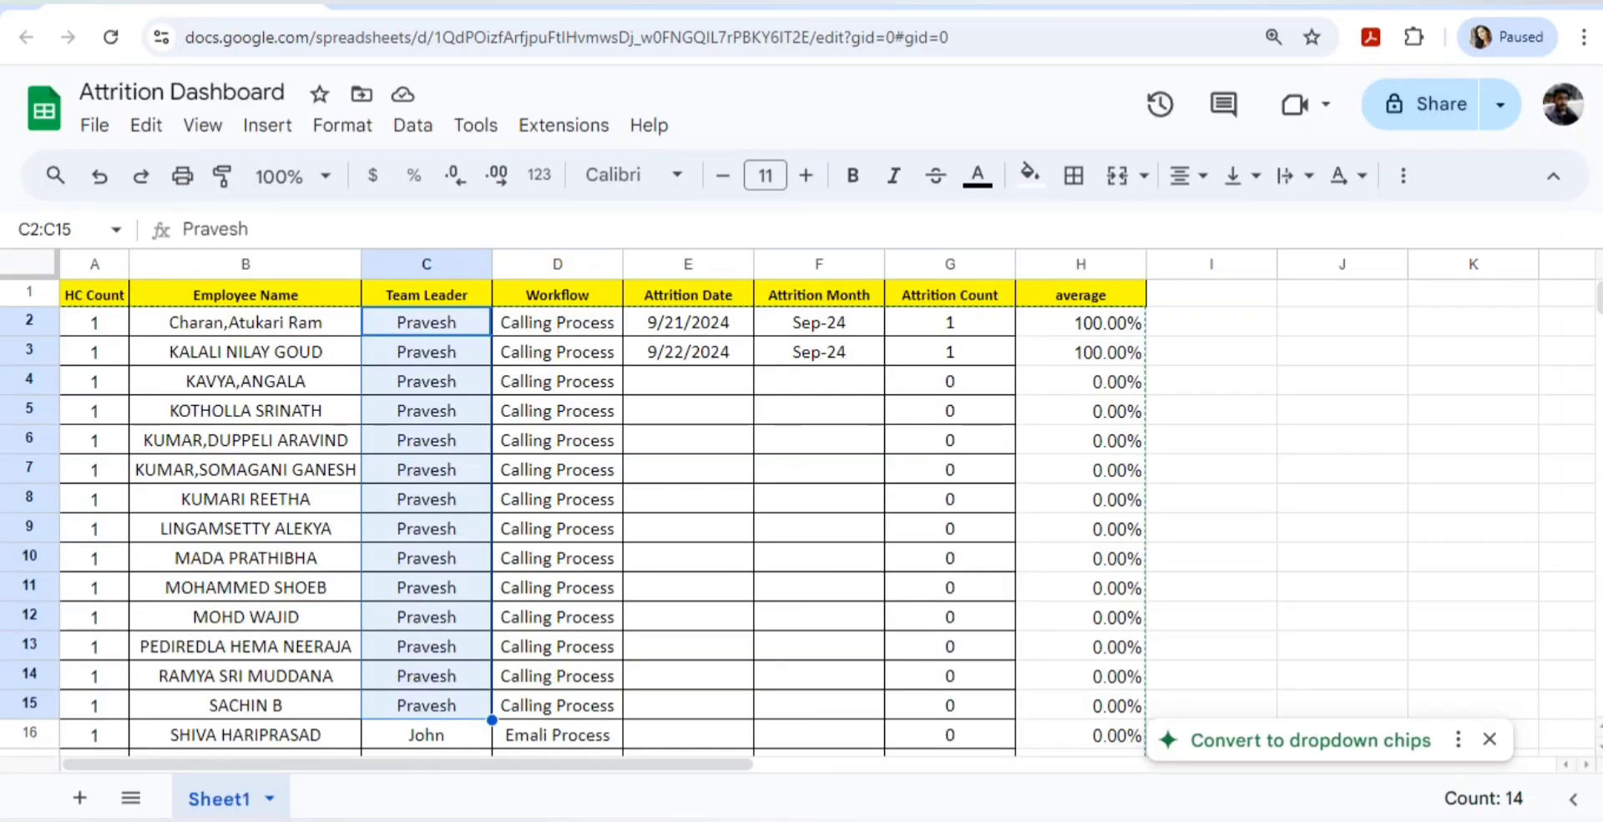
pyautogui.click(688, 380)
pyautogui.press('Right')
pyautogui.press('Up')
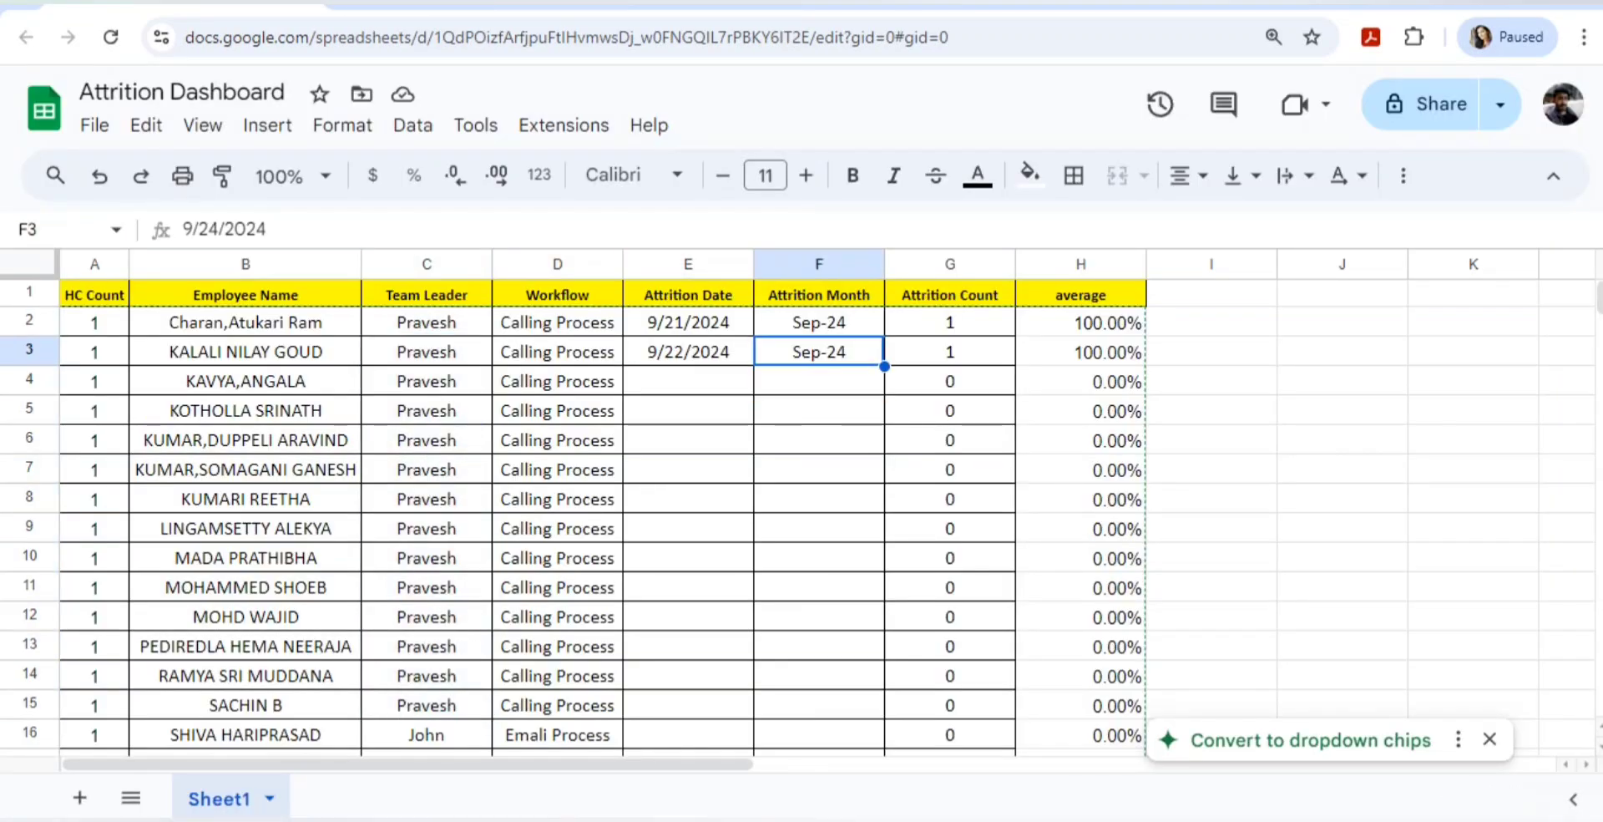
pyautogui.press('Down')
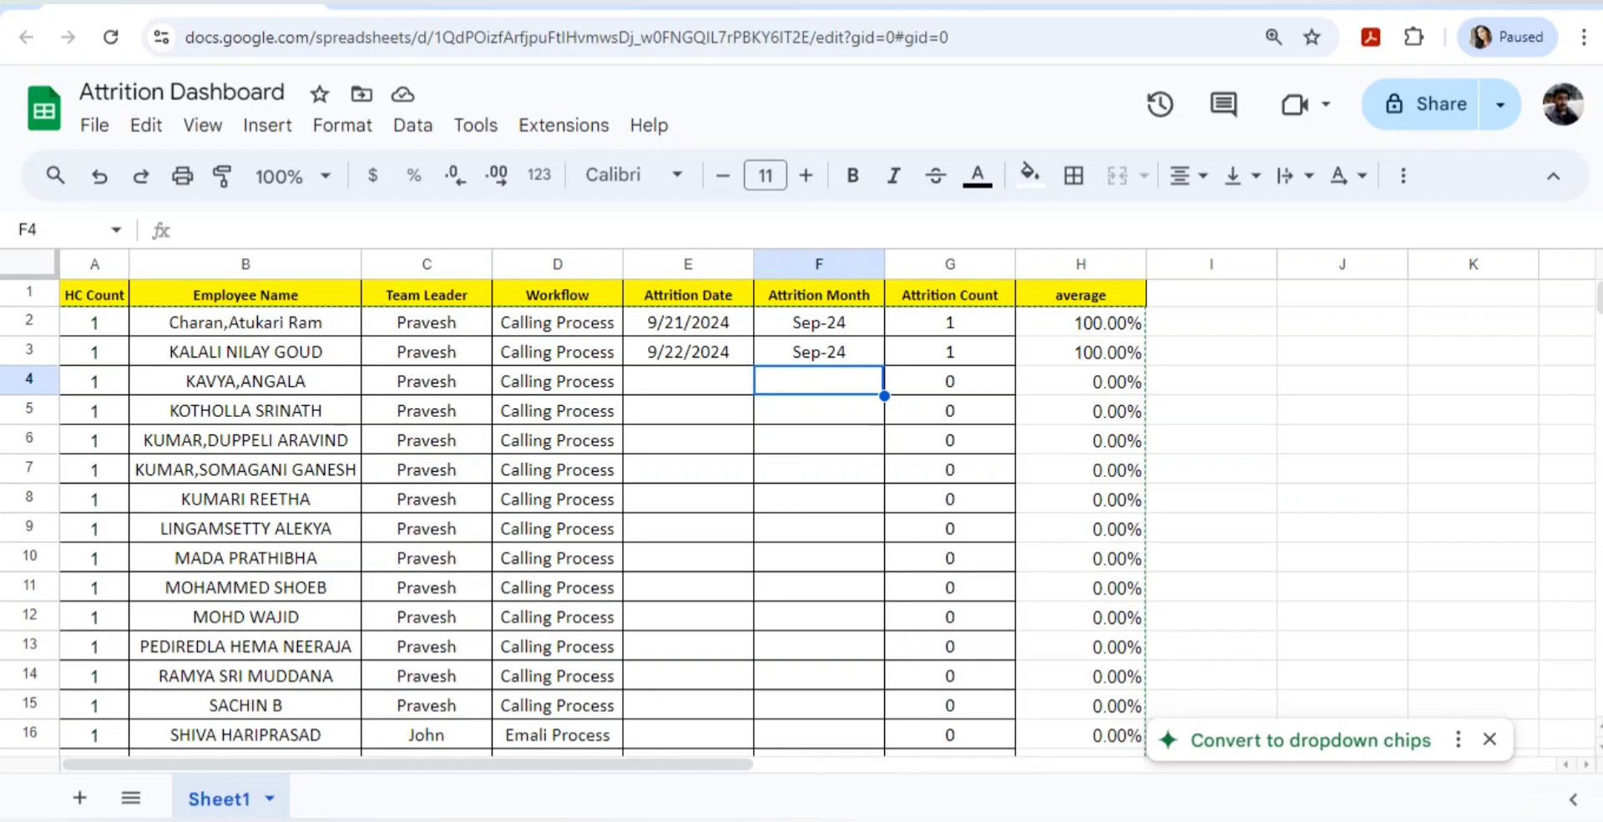
pyautogui.press('Left')
pyautogui.press('Up')
pyautogui.press('Down')
pyautogui.press('Right')
pyautogui.press('Left')
pyautogui.press('Right')
pyautogui.press('Left')
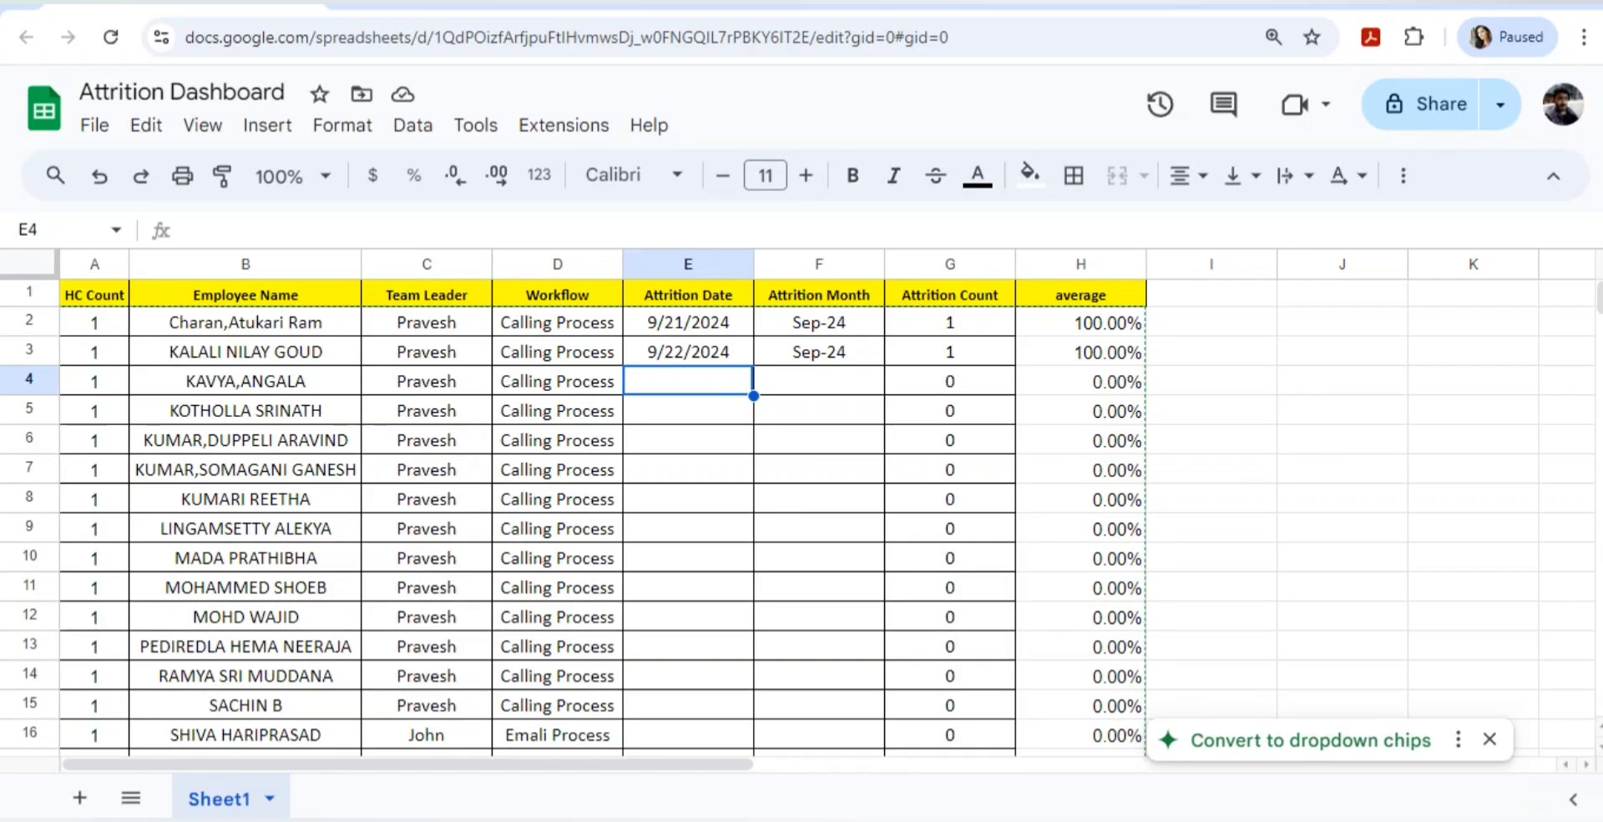
# Enter "Activr" as the Attrition Date in E4 and copy it into the Attrition Month cell F4.
pyautogui.write('Activr')
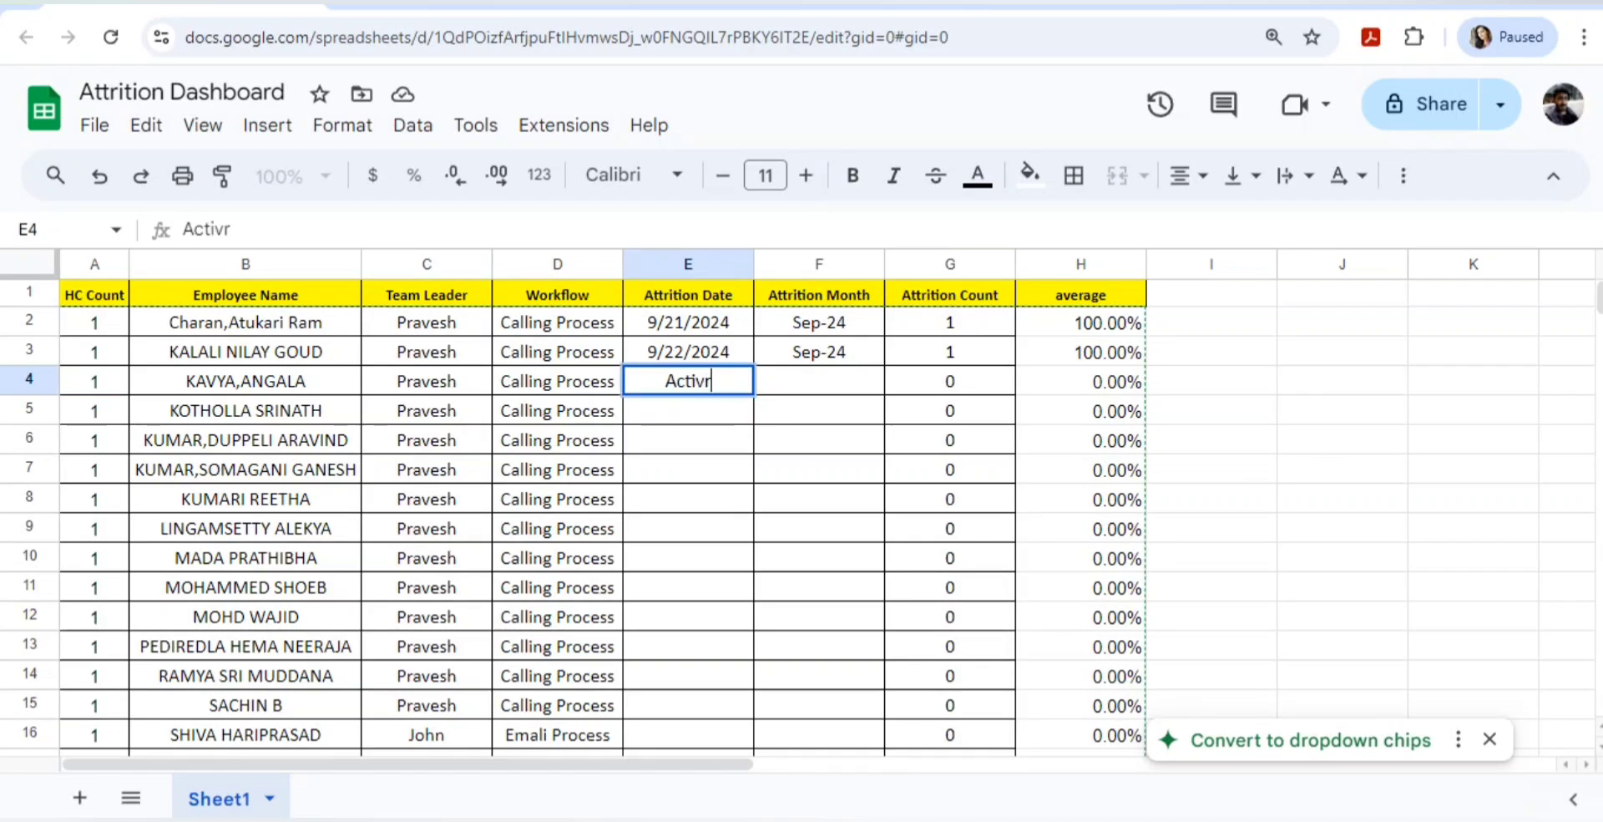
pyautogui.press('Right')
pyautogui.press('Left')
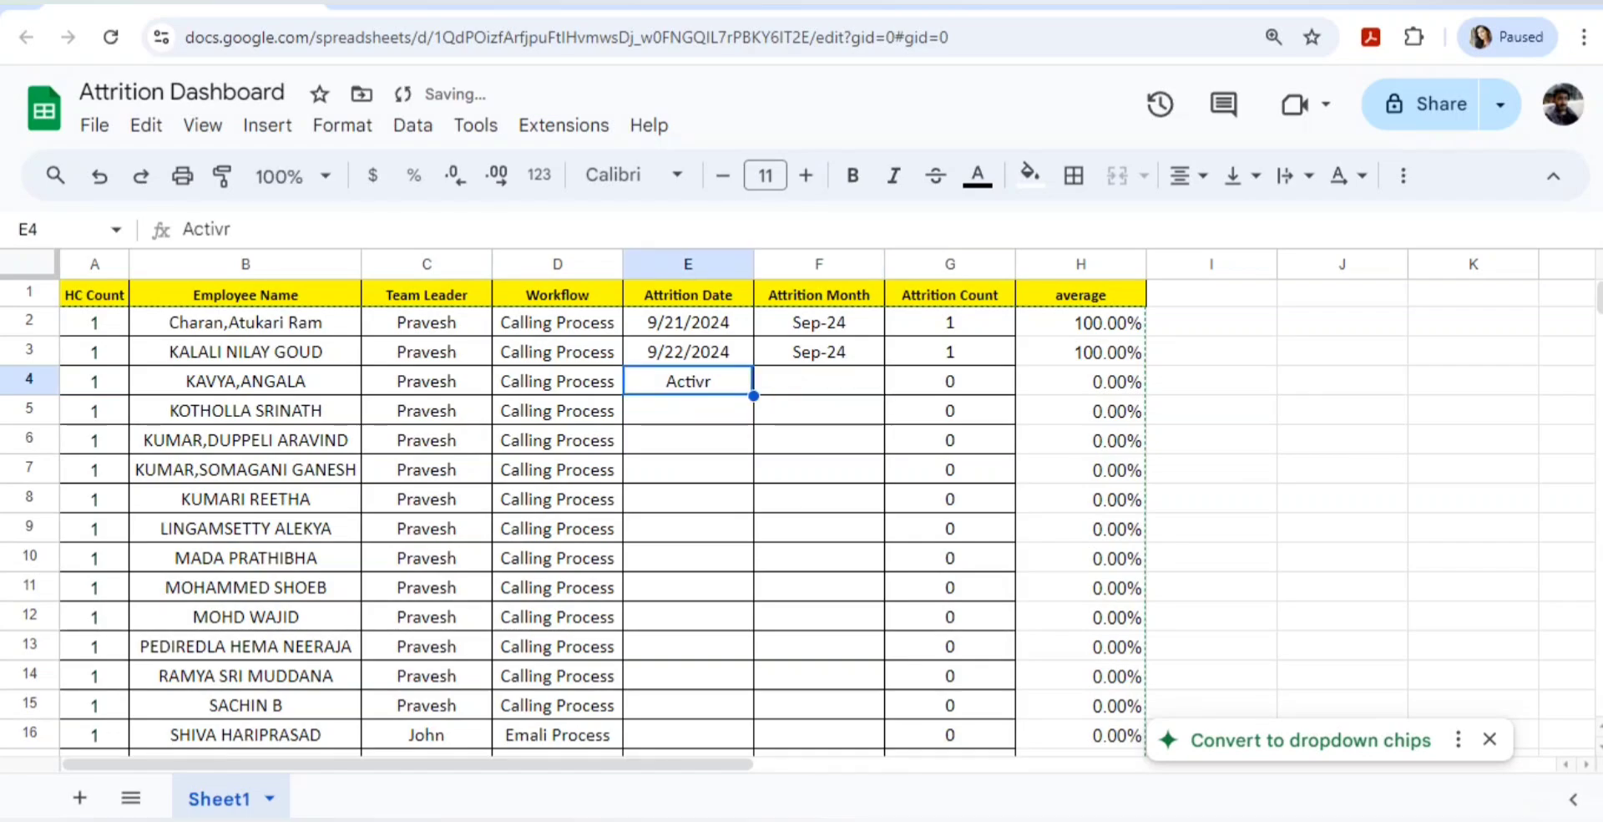
pyautogui.hotkey('ctrl', 'c')
pyautogui.press('Right')
pyautogui.hotkey('ctrl', 'v')
pyautogui.press('Left')
pyautogui.press('Right')
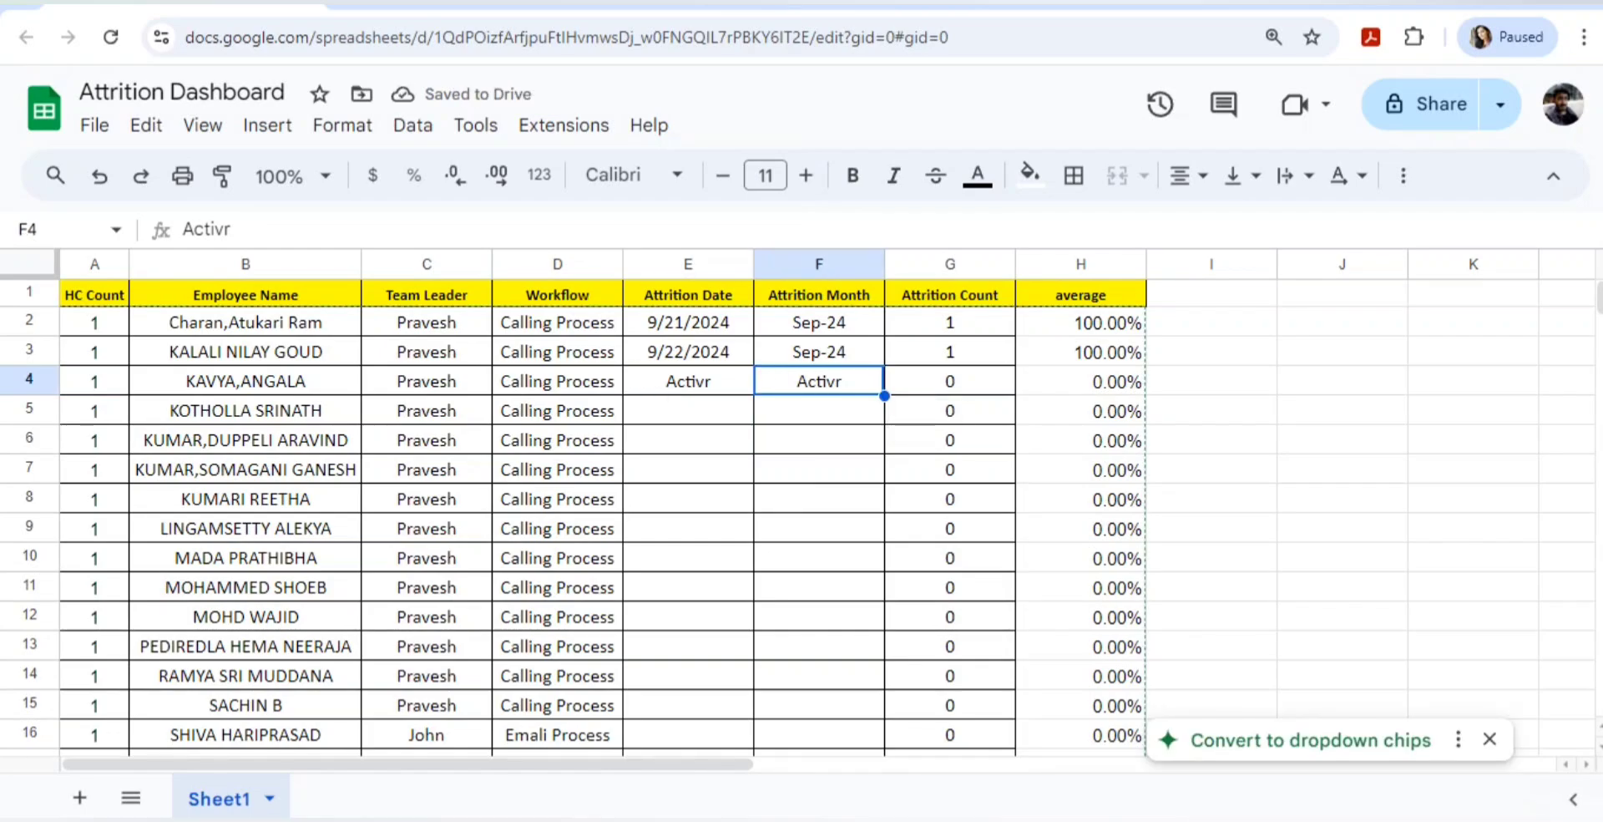
# Clear the placeholder text from cells E4:F4.
pyautogui.press('Left')
pyautogui.hotkey('shift', 'Right')
pyautogui.press('Delete')
pyautogui.press('Left')
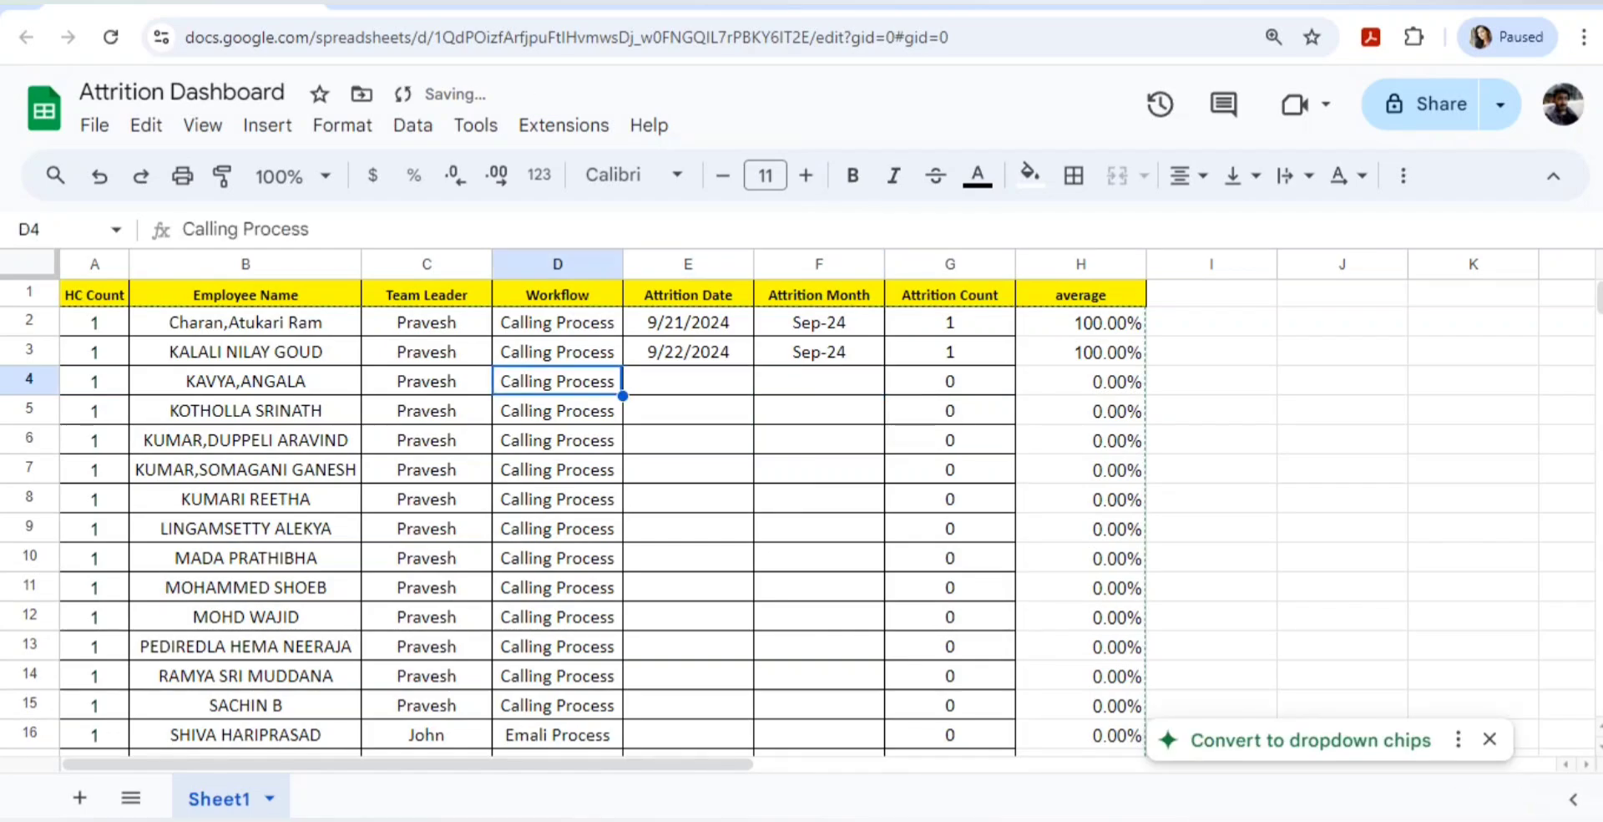
# Return to the Looker Studio report and stack the Team Leader filter directly below the Attrition Month filter beside the Attrition Count scorecard.
pyautogui.hotkey('ctrl', 'Tab')
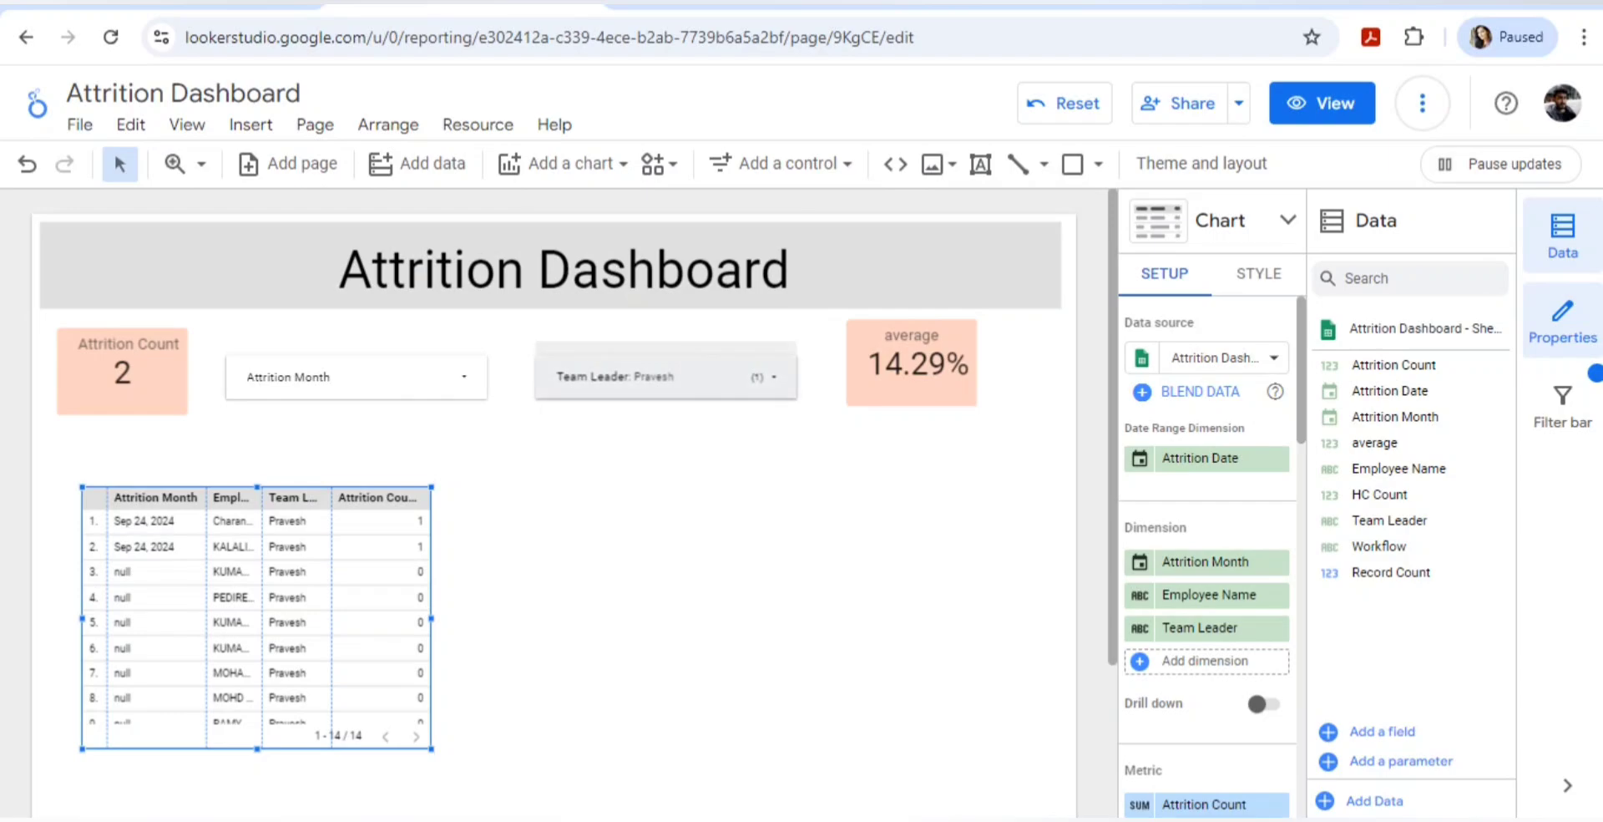
pyautogui.moveTo(356, 376)
pyautogui.mouseDown()
pyautogui.moveTo(313, 370)
pyautogui.moveTo(337, 329)
pyautogui.moveTo(339, 354)
pyautogui.mouseUp()
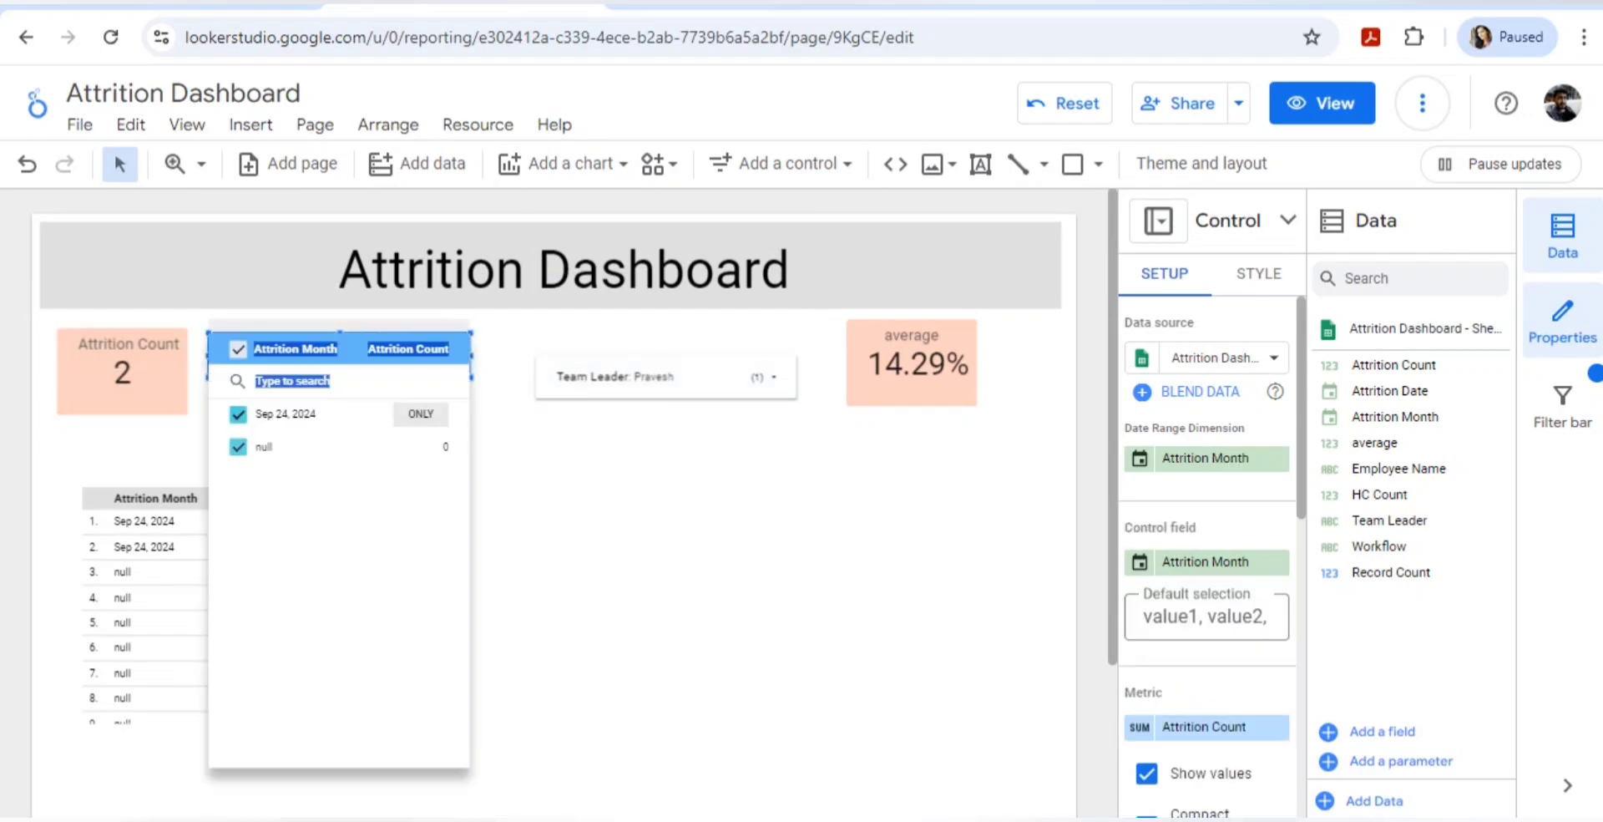
pyautogui.click(567, 517)
pyautogui.click(568, 517)
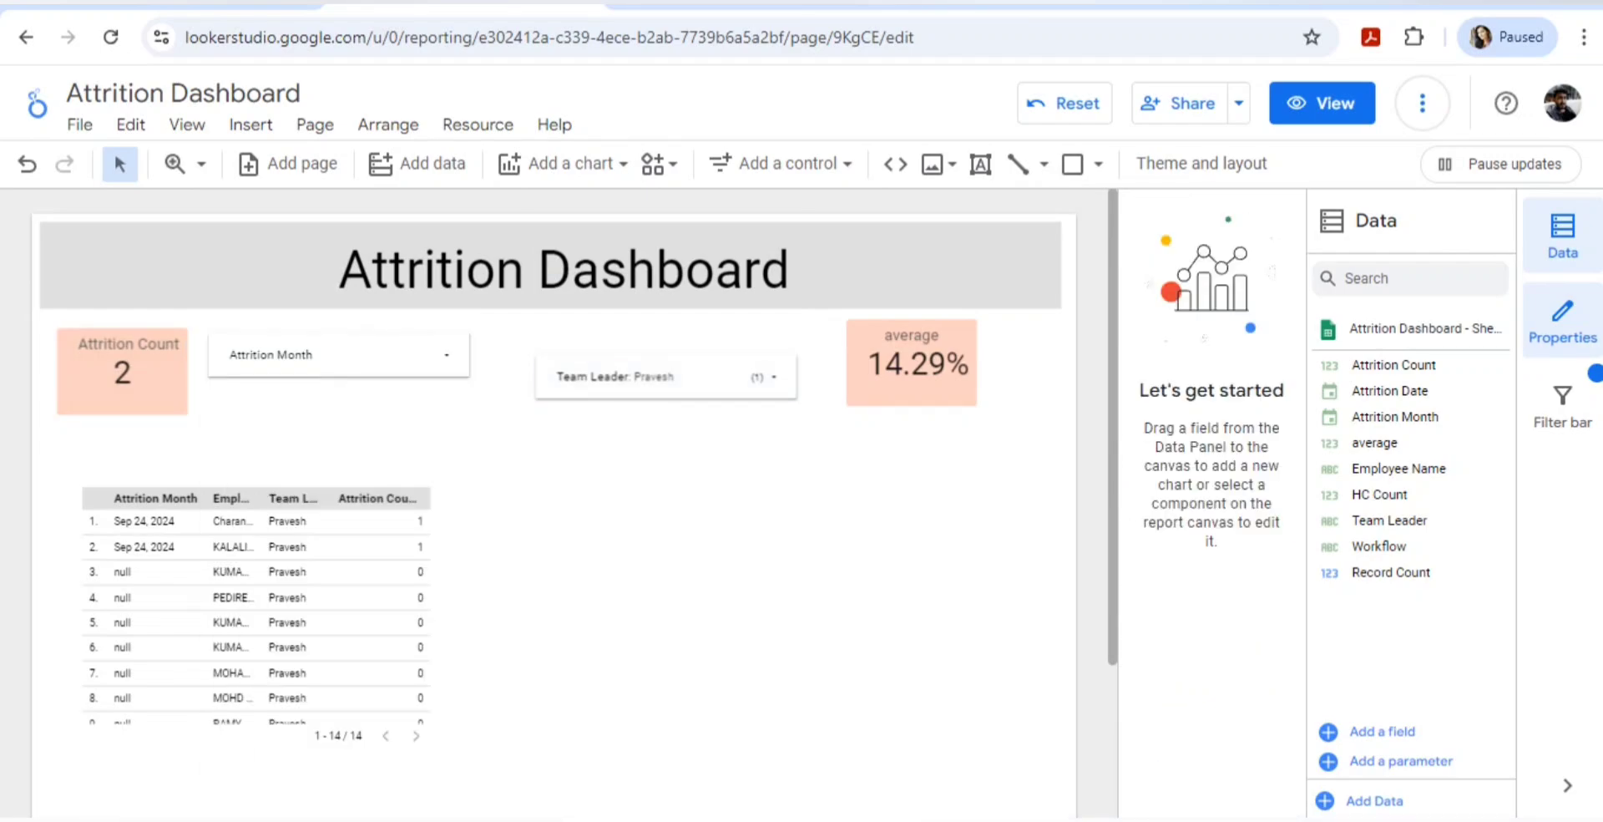
pyautogui.moveTo(668, 377); pyautogui.dragTo(266, 423)
pyautogui.click(568, 501)
pyautogui.click(266, 407)
# Move the Attrition Count and average scorecards slightly down to line up with the stacked filters.
pyautogui.click(143, 385)
pyautogui.moveTo(144, 385); pyautogui.dragTo(141, 404)
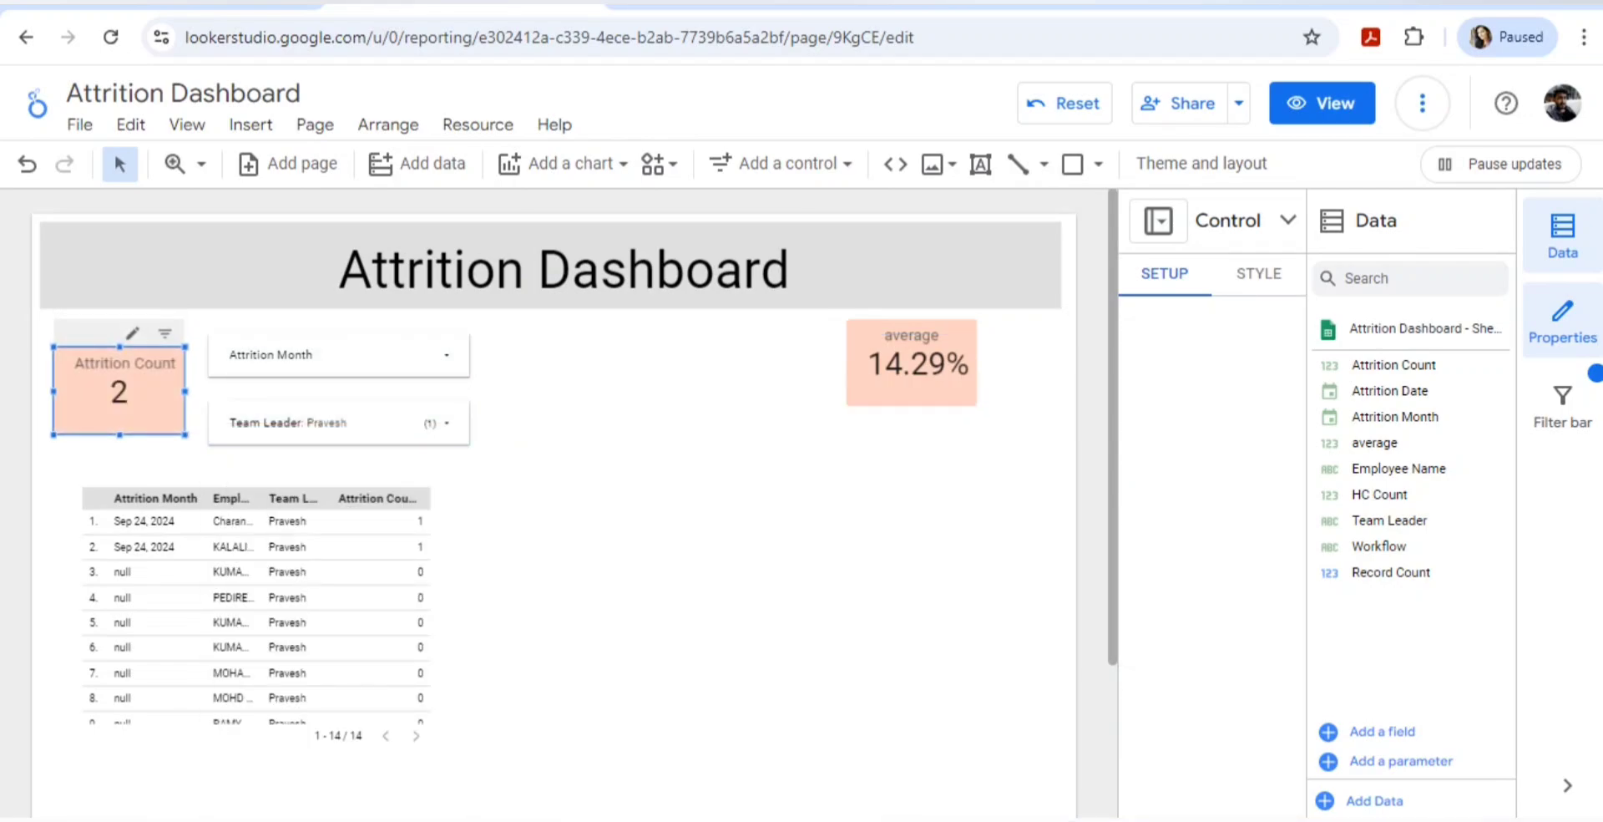
pyautogui.moveTo(912, 364); pyautogui.dragTo(921, 380)
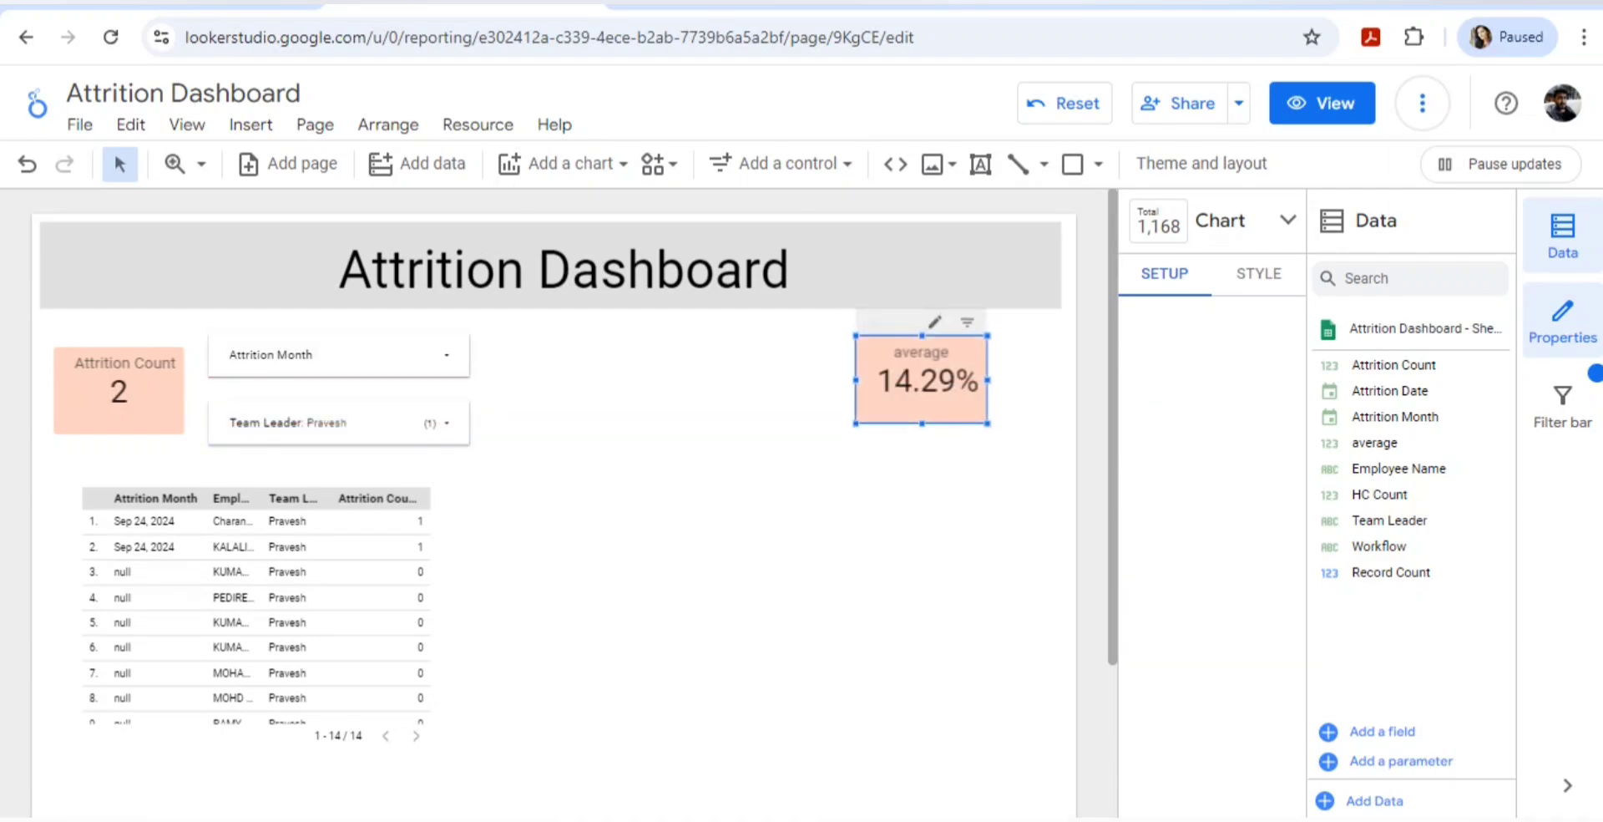
pyautogui.click(710, 417)
# Duplicate the Attrition Month filter beside the original and set the copy's control field to Attrition Count.
pyautogui.click(367, 355)
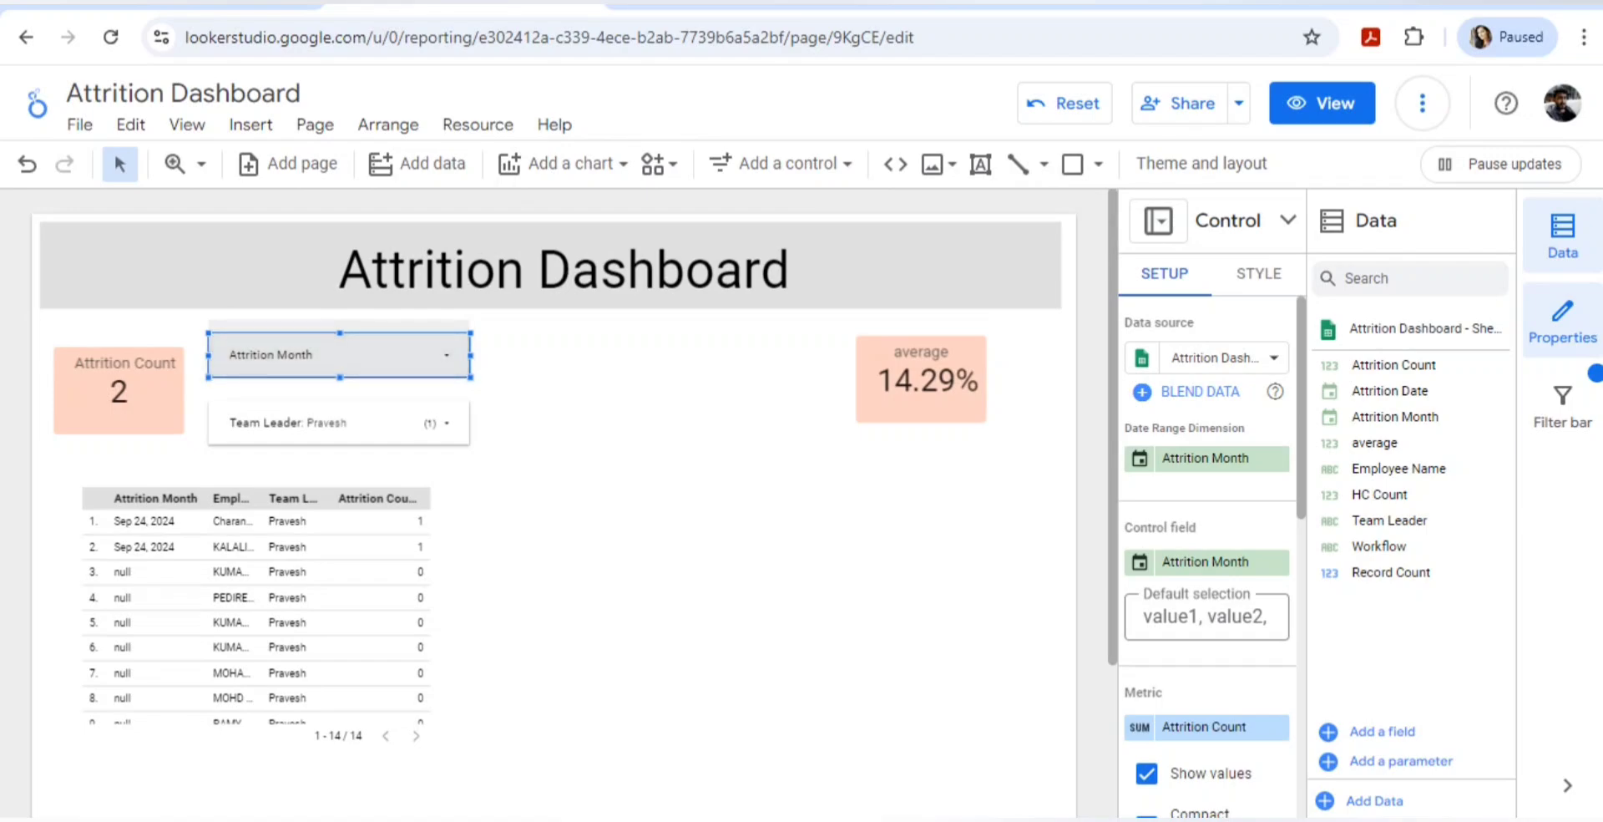
pyautogui.moveTo(368, 354); pyautogui.dragTo(653, 355)
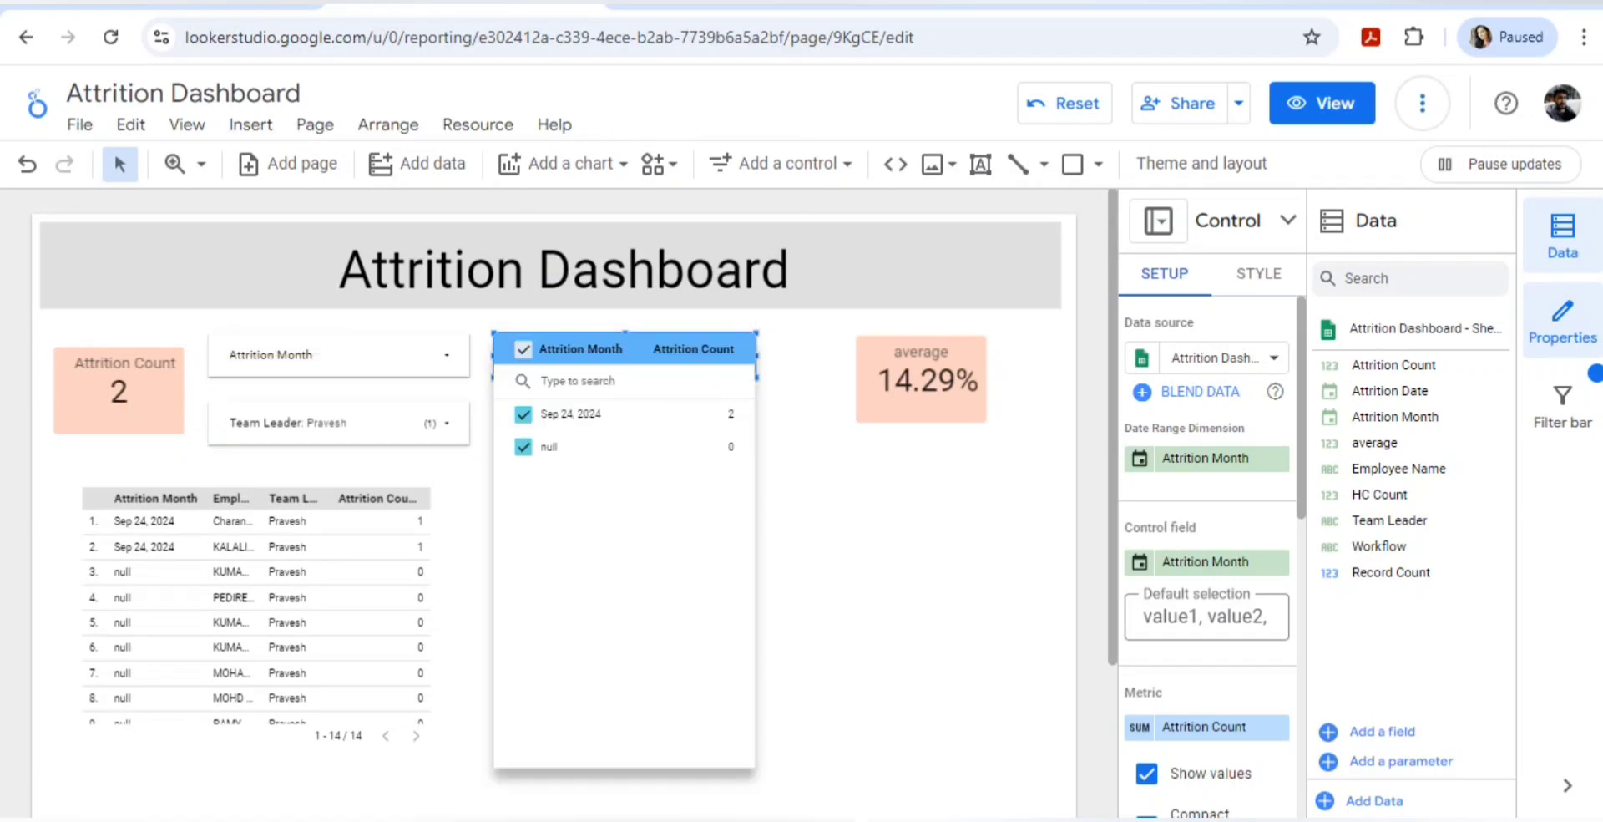
pyautogui.click(1207, 562)
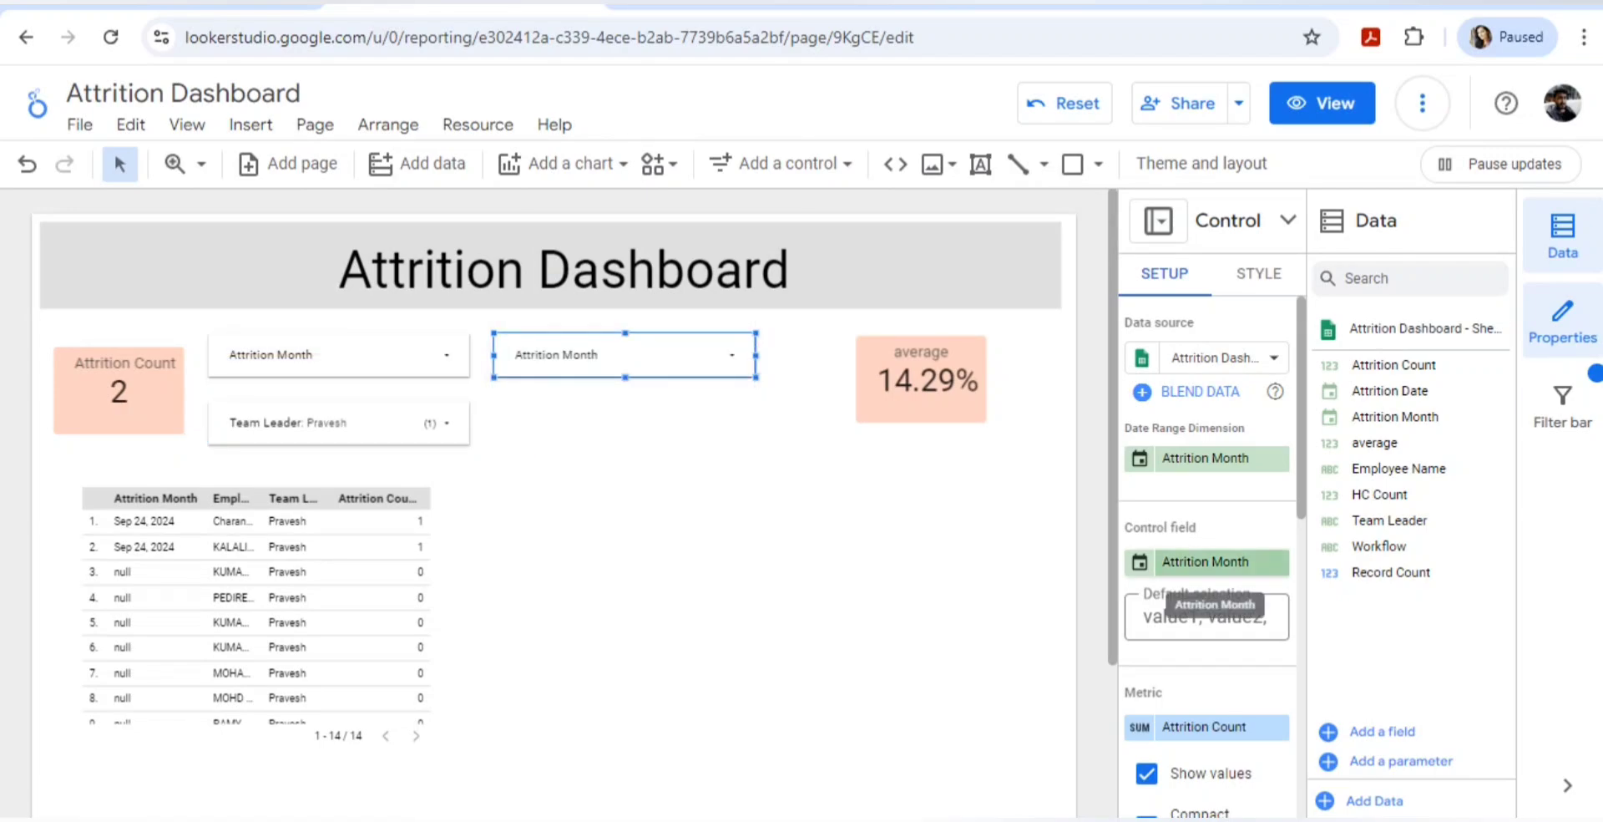
pyautogui.click(1206, 568)
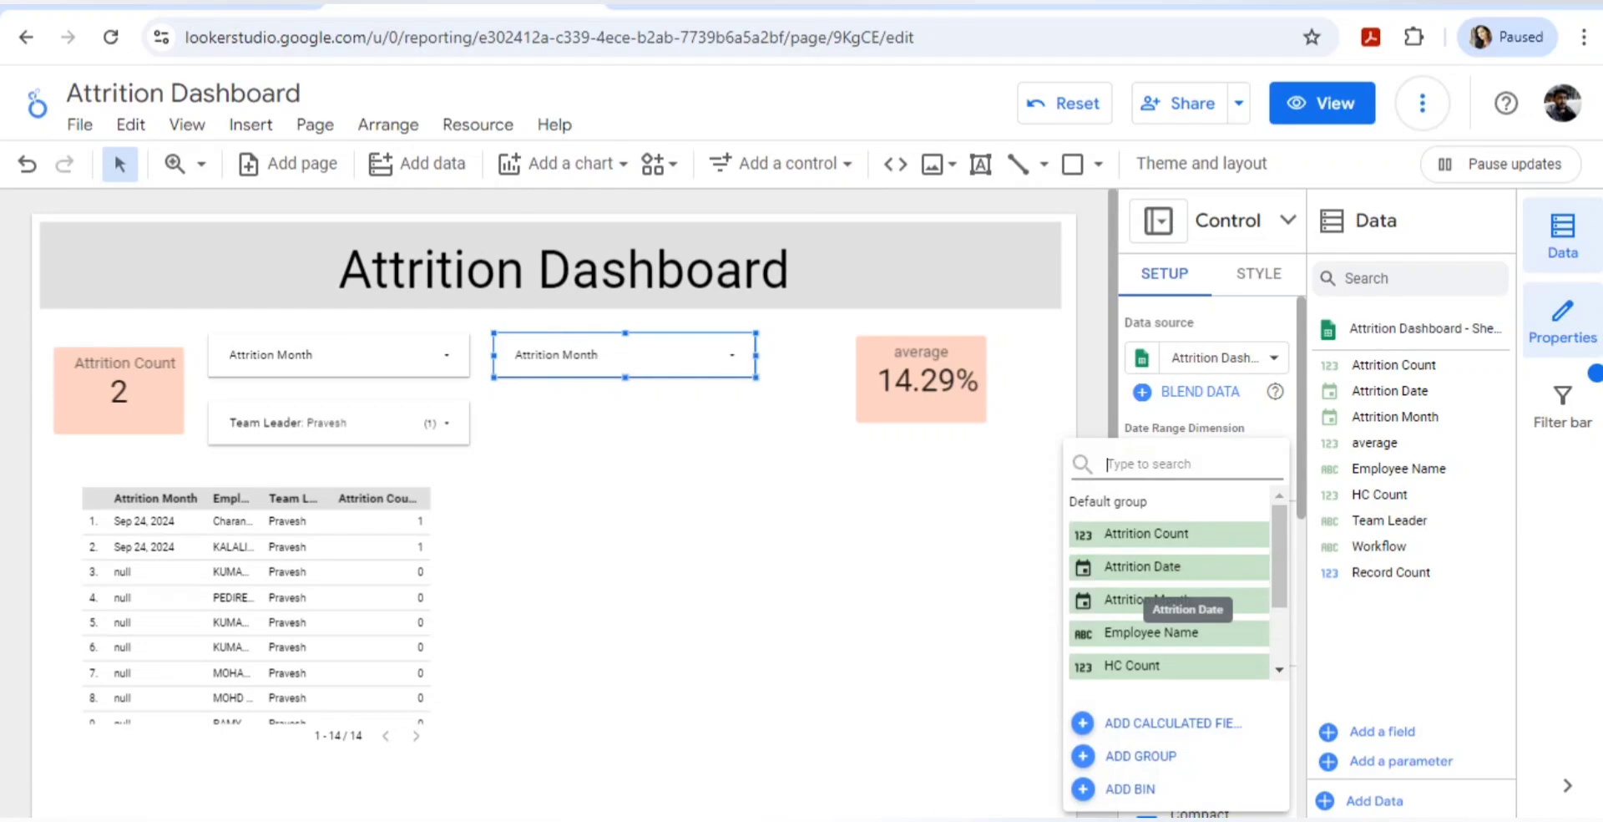
pyautogui.click(1169, 534)
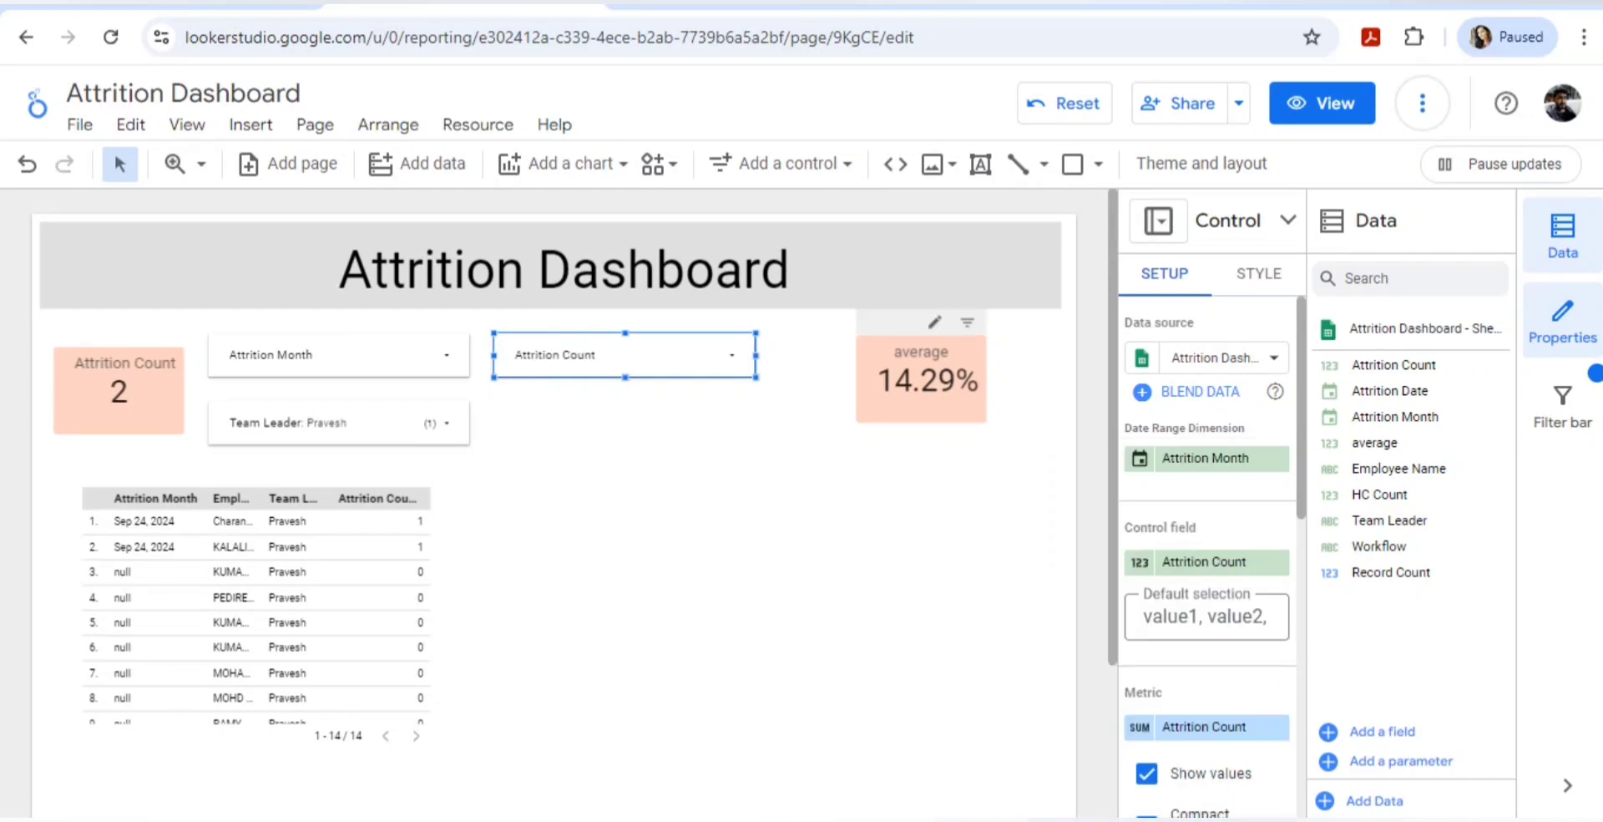
# Check the report in view mode, return to edit mode and remove Attrition Date from the table's date range dimension.
pyautogui.click(1317, 103)
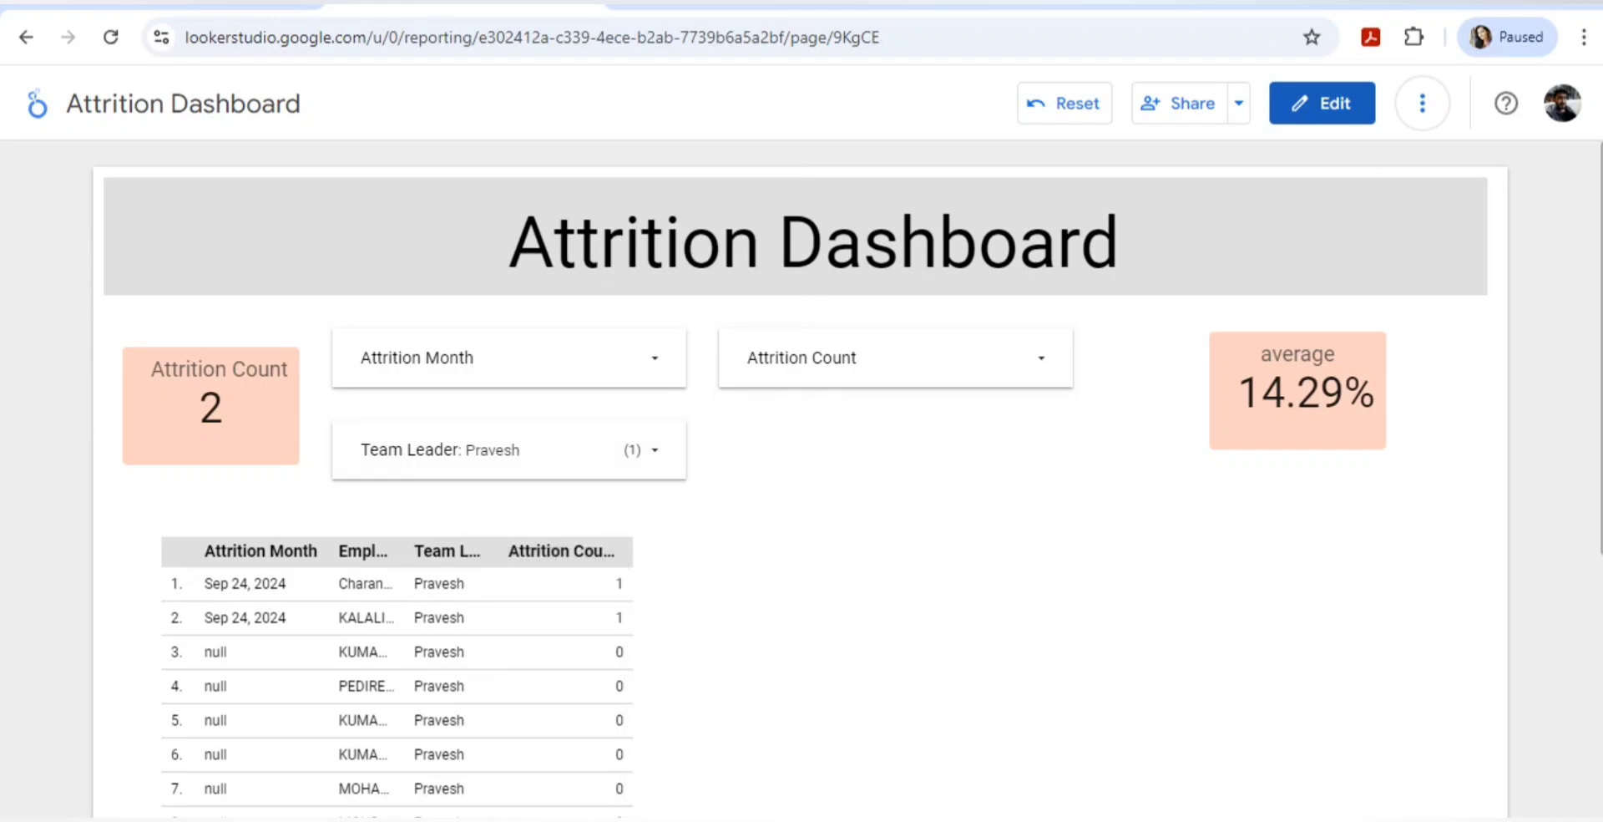
pyautogui.click(1322, 104)
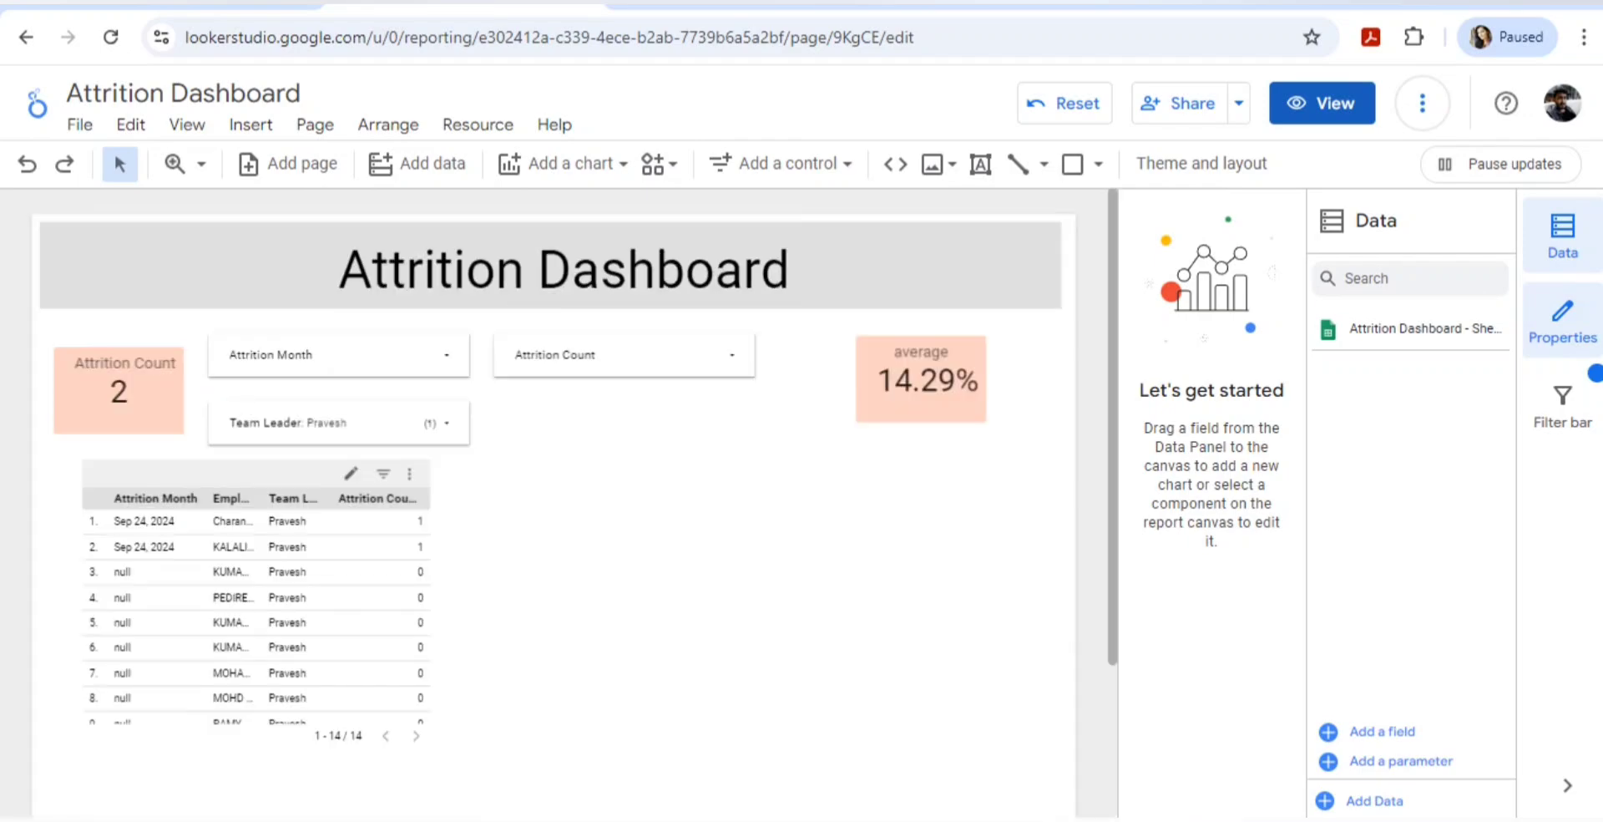
pyautogui.click(351, 473)
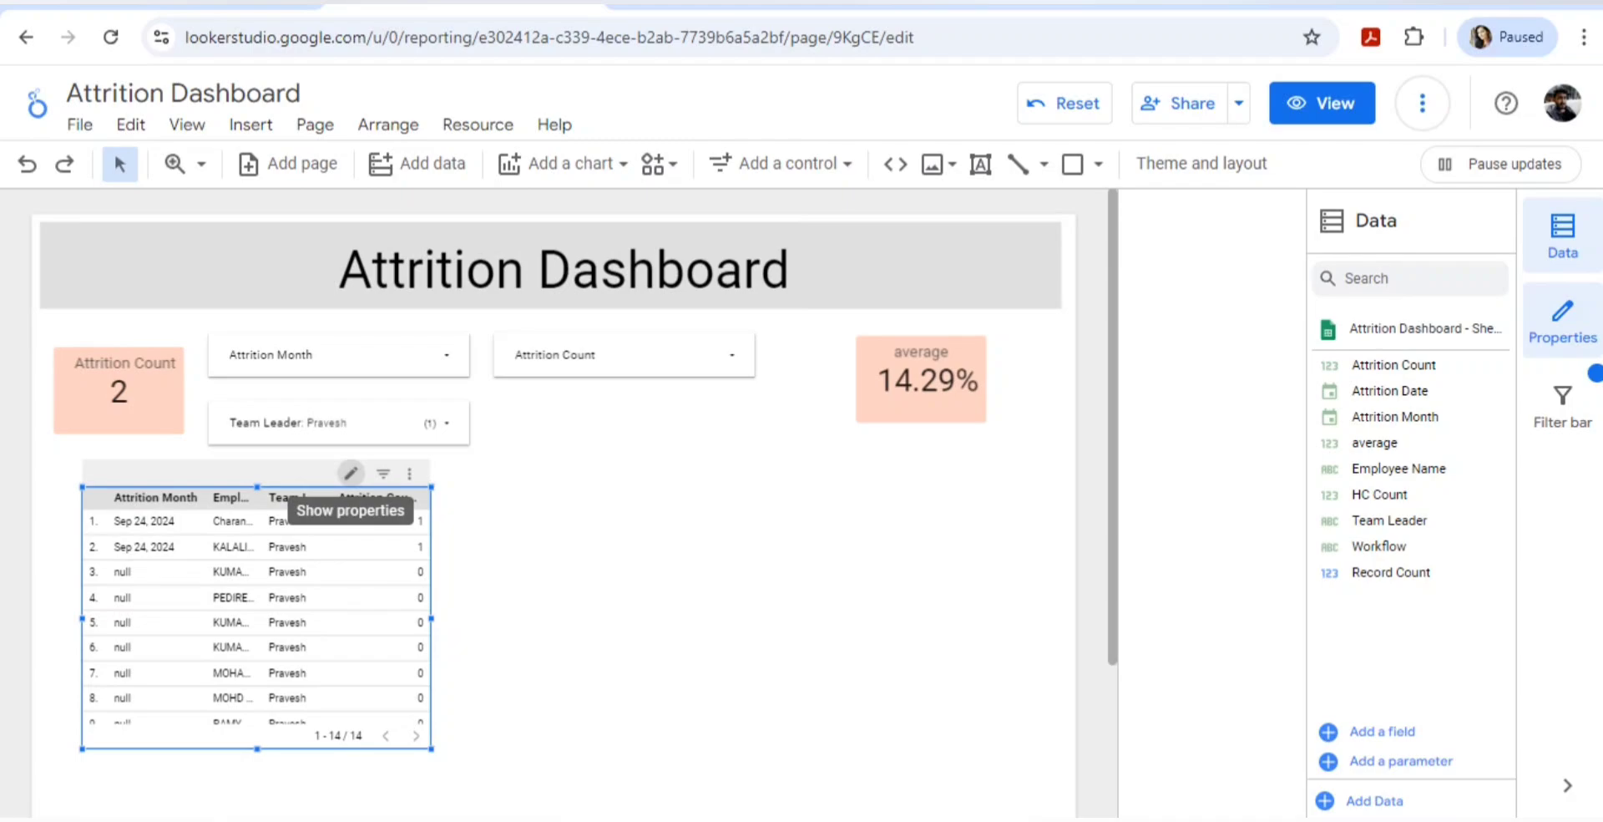
pyautogui.click(350, 474)
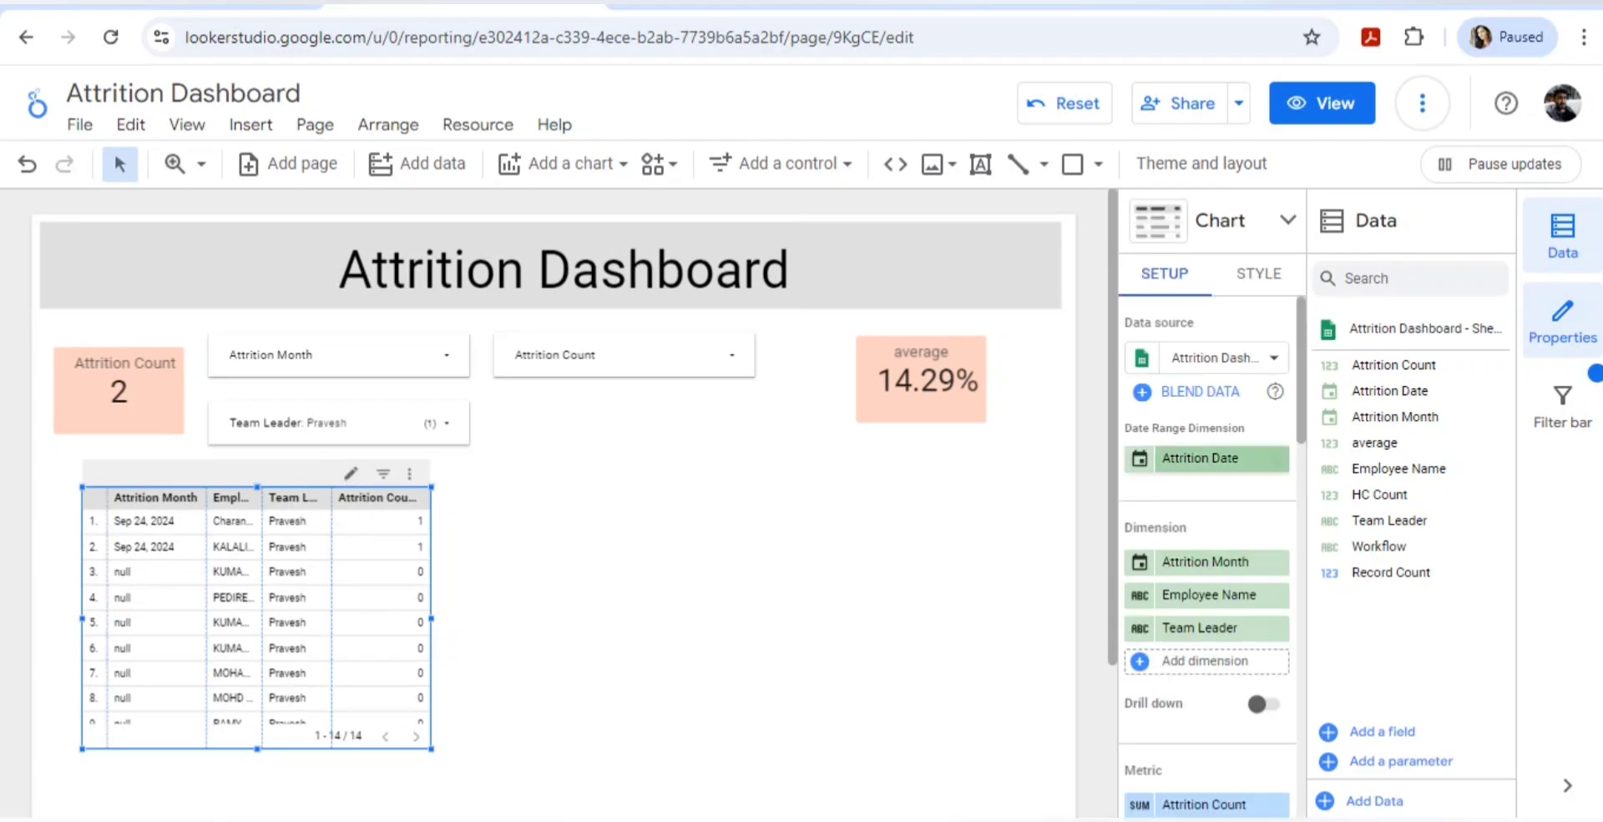
pyautogui.click(1277, 458)
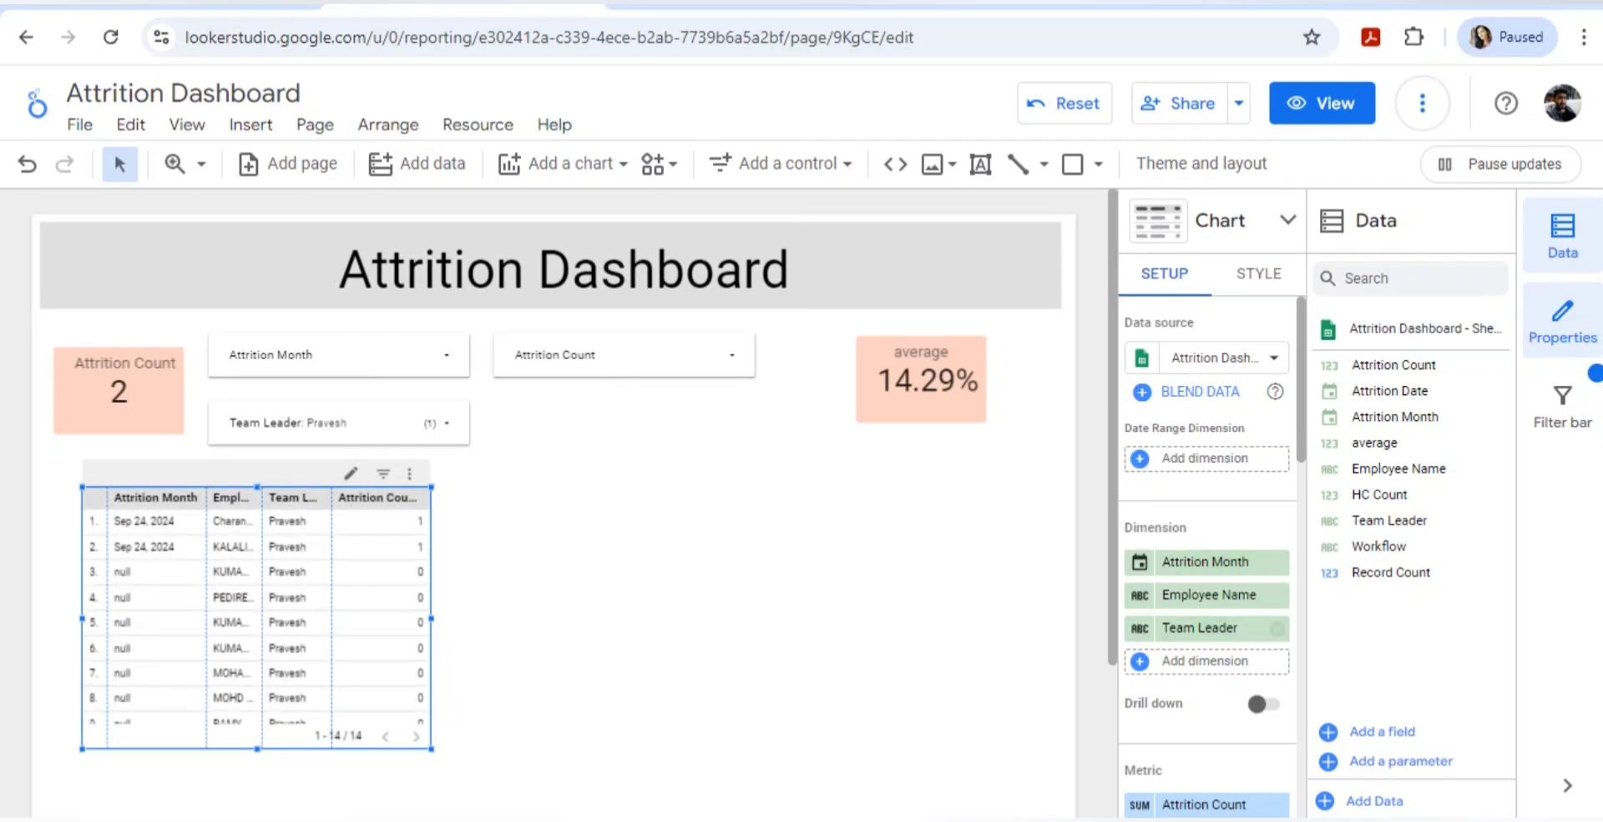
# Remove the Attrition Count metric from the table and add Attrition Date as its first dimension.
pyautogui.scroll(-4, 1207, 584)
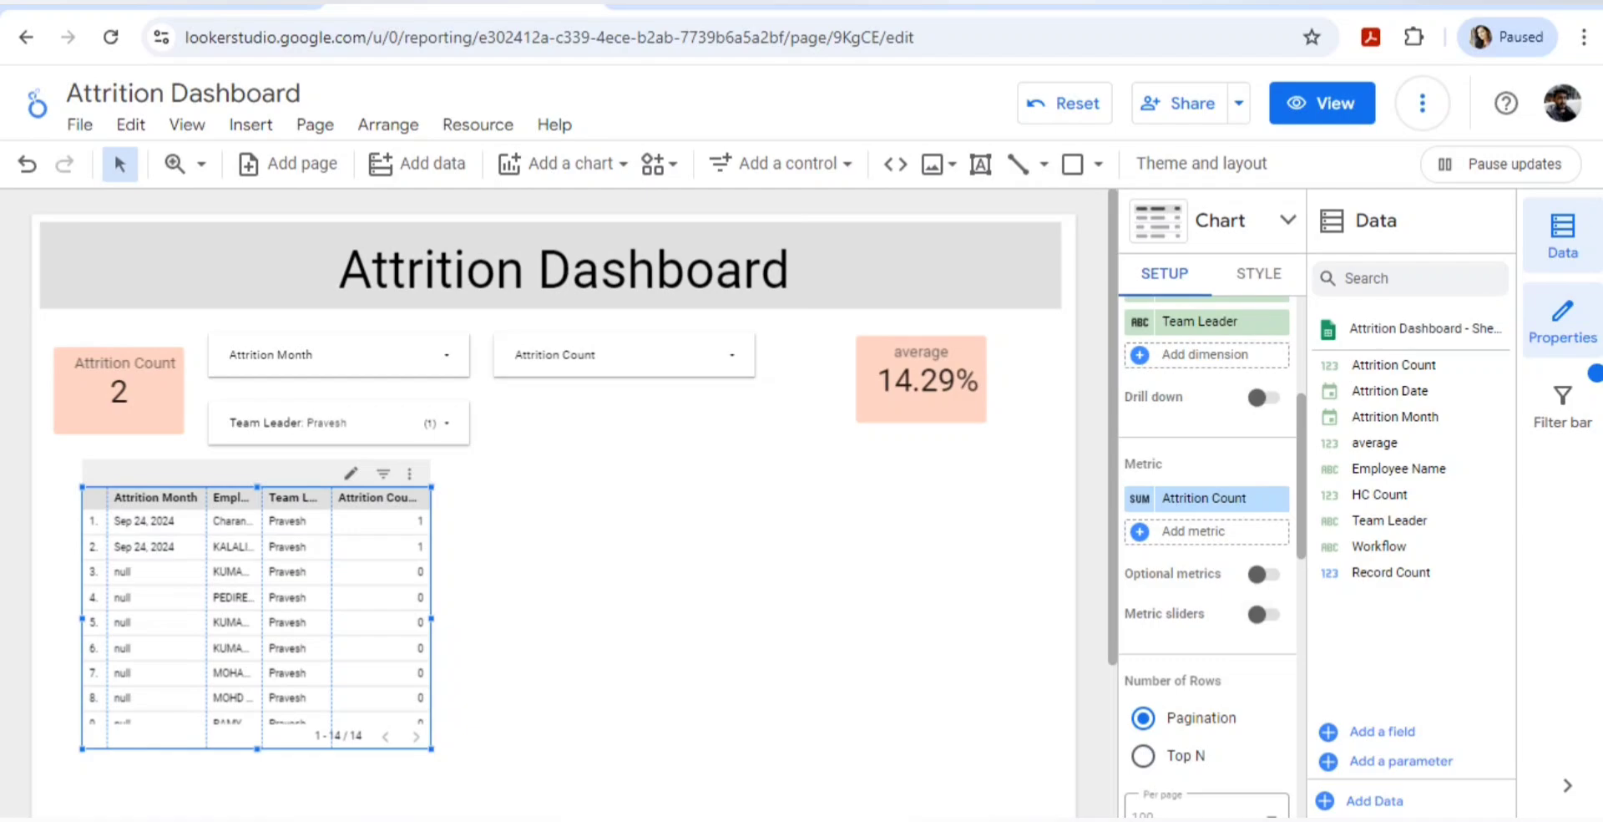
pyautogui.click(1280, 499)
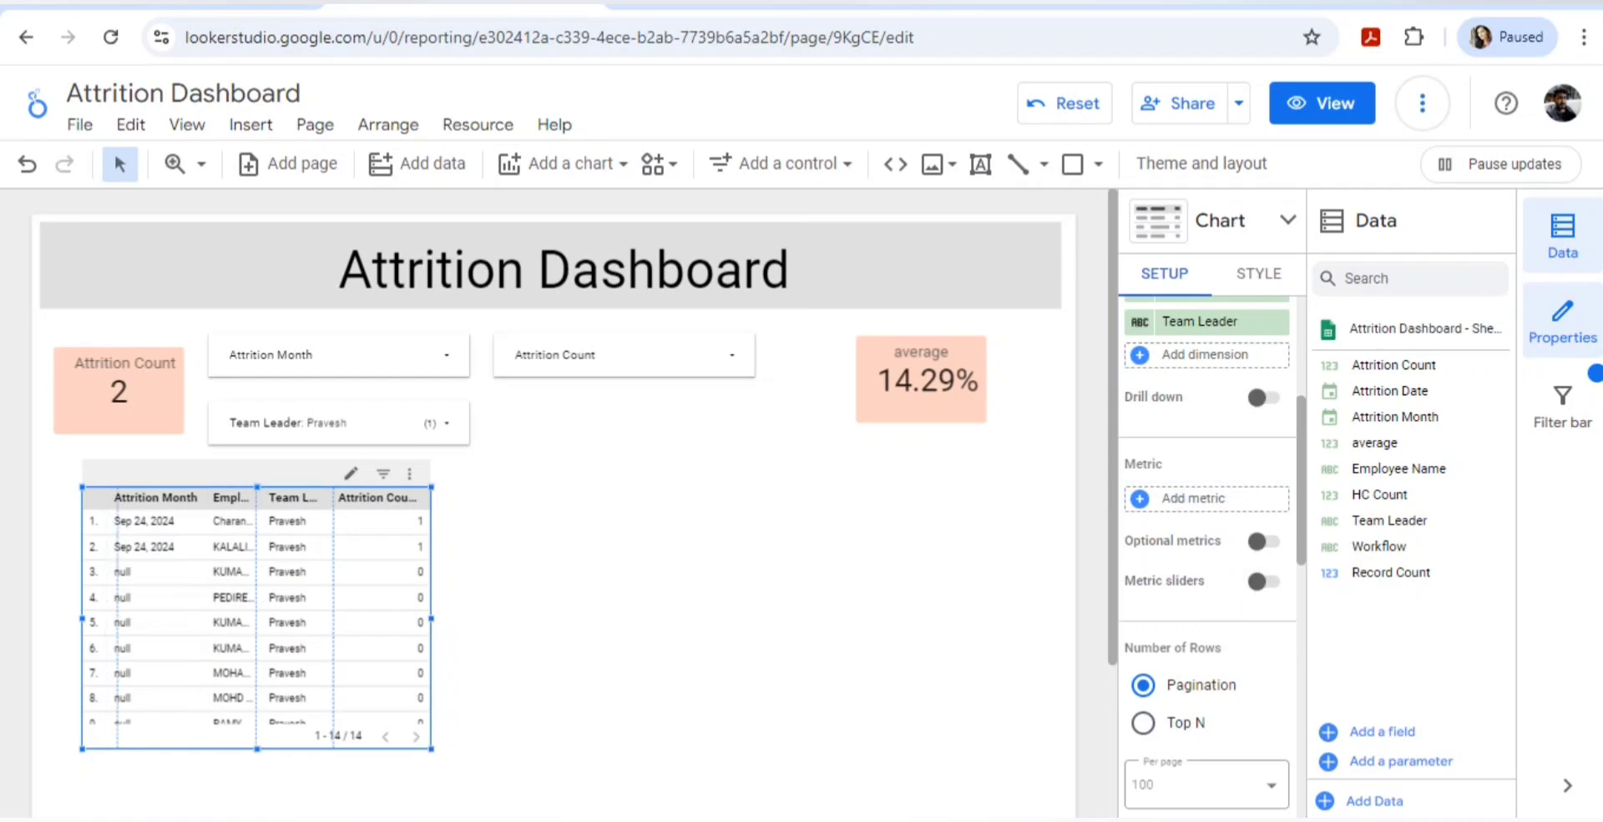
pyautogui.scroll(3, 1253, 526)
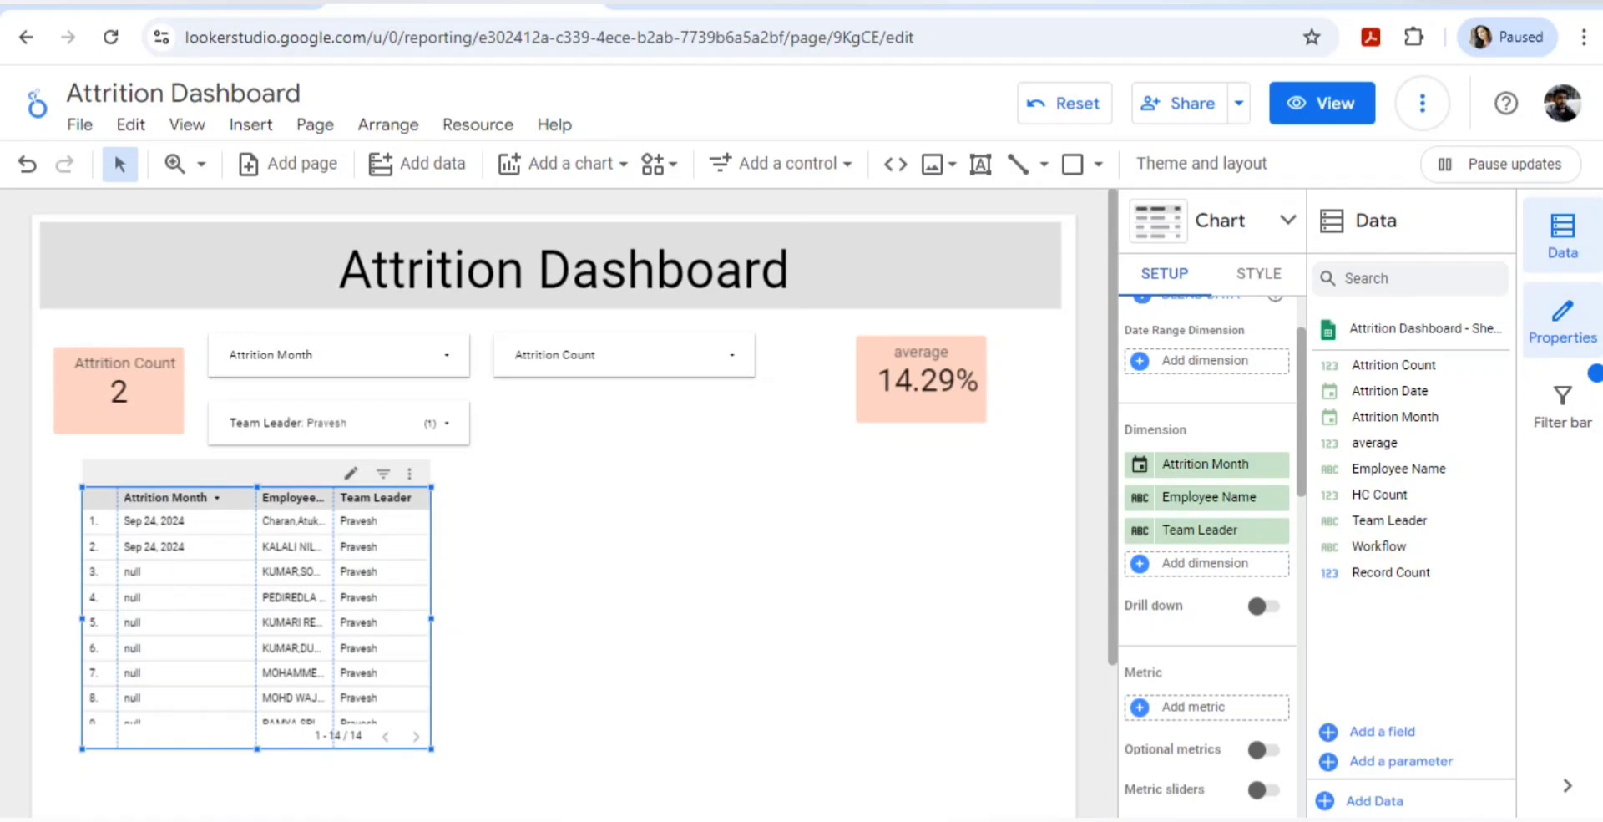
pyautogui.click(1205, 562)
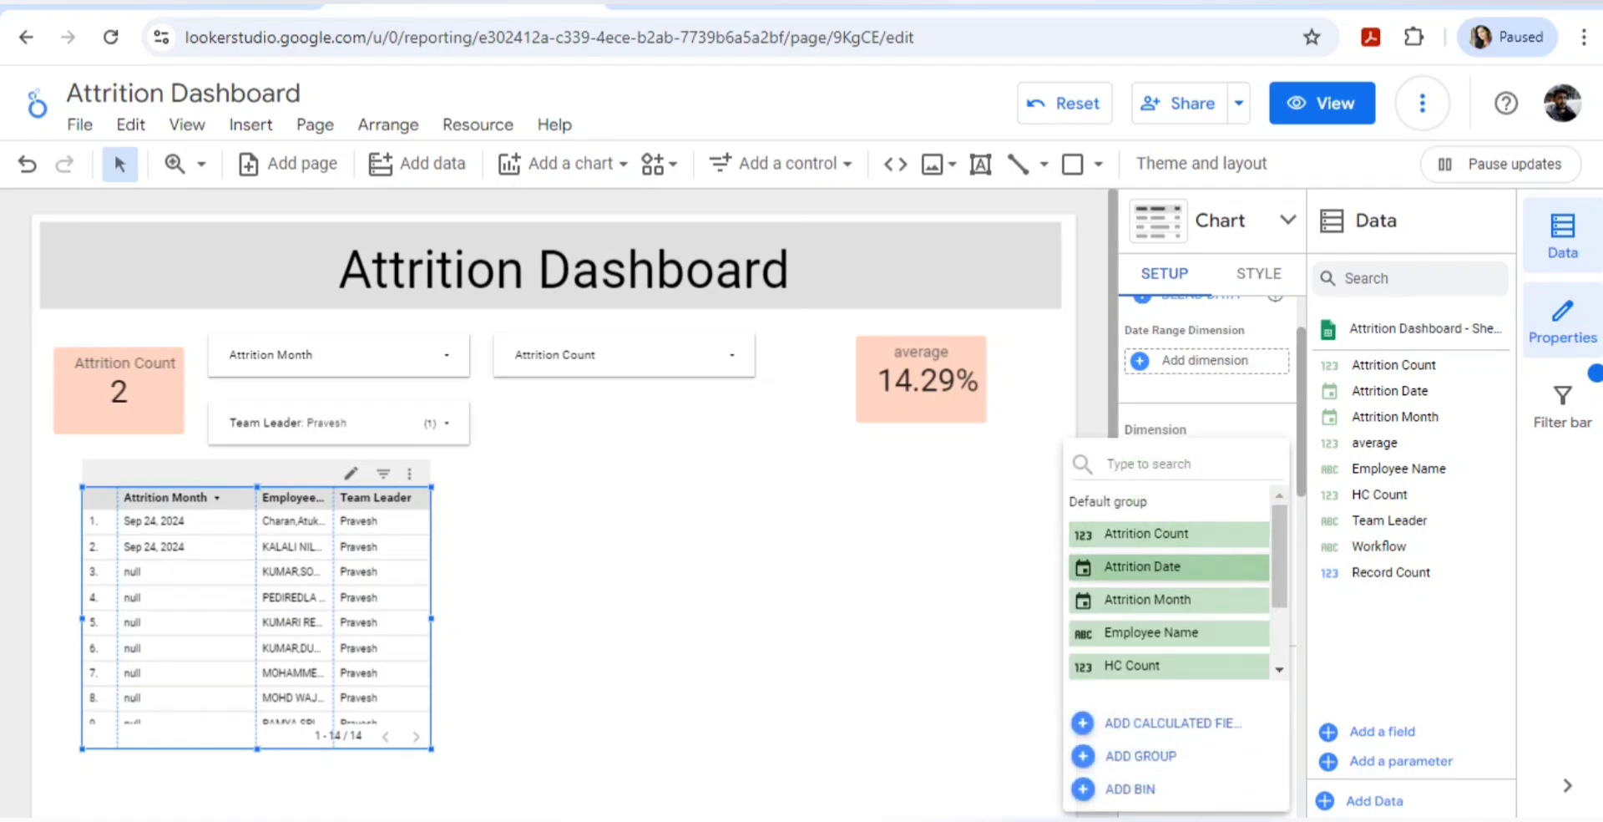
pyautogui.click(1169, 567)
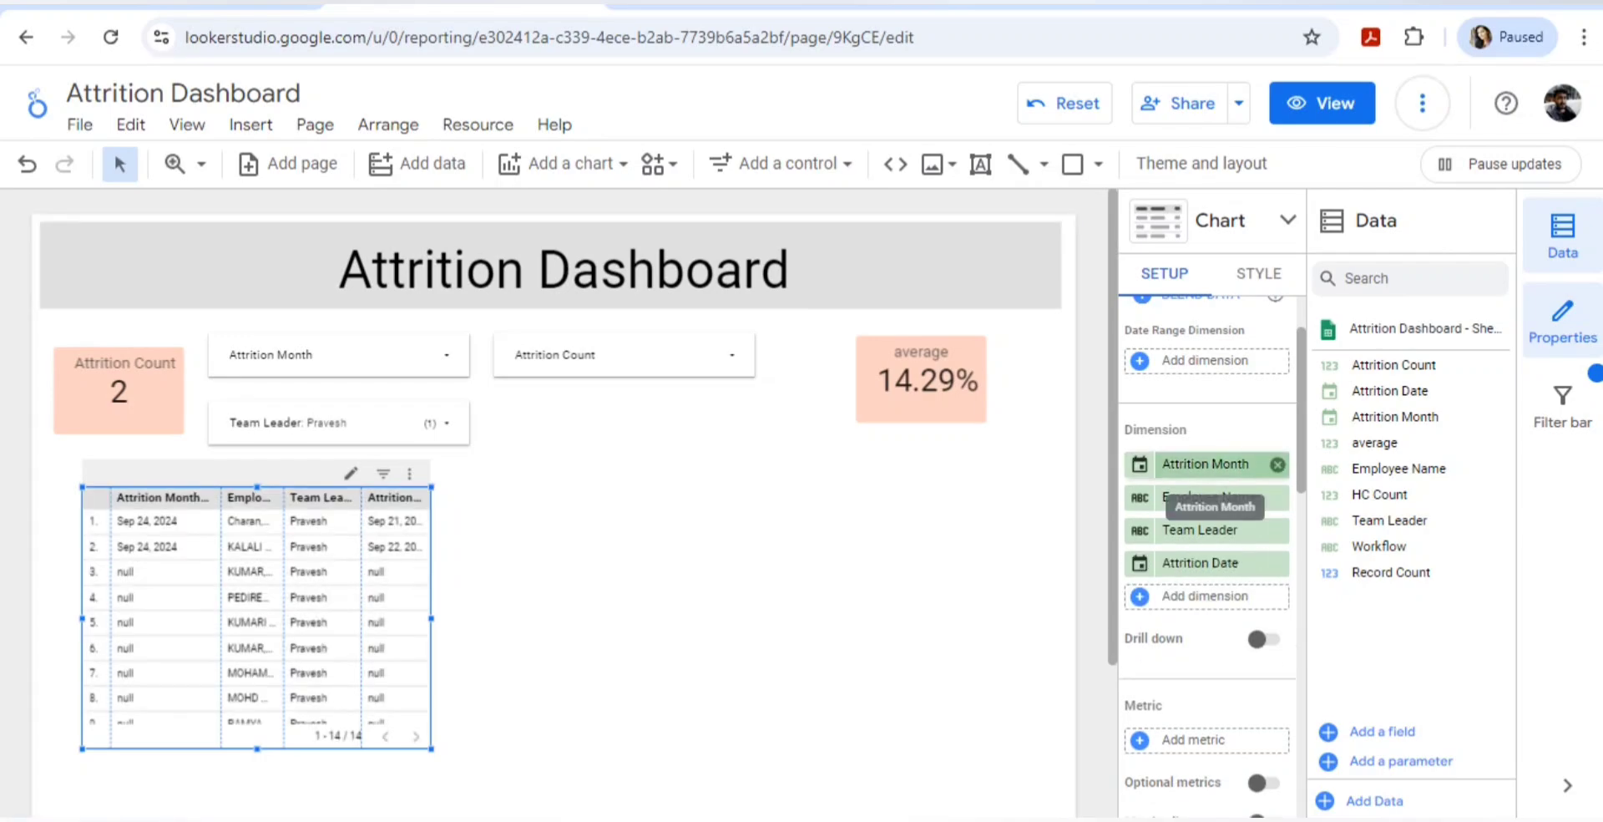
pyautogui.moveTo(1203, 563); pyautogui.dragTo(1202, 465)
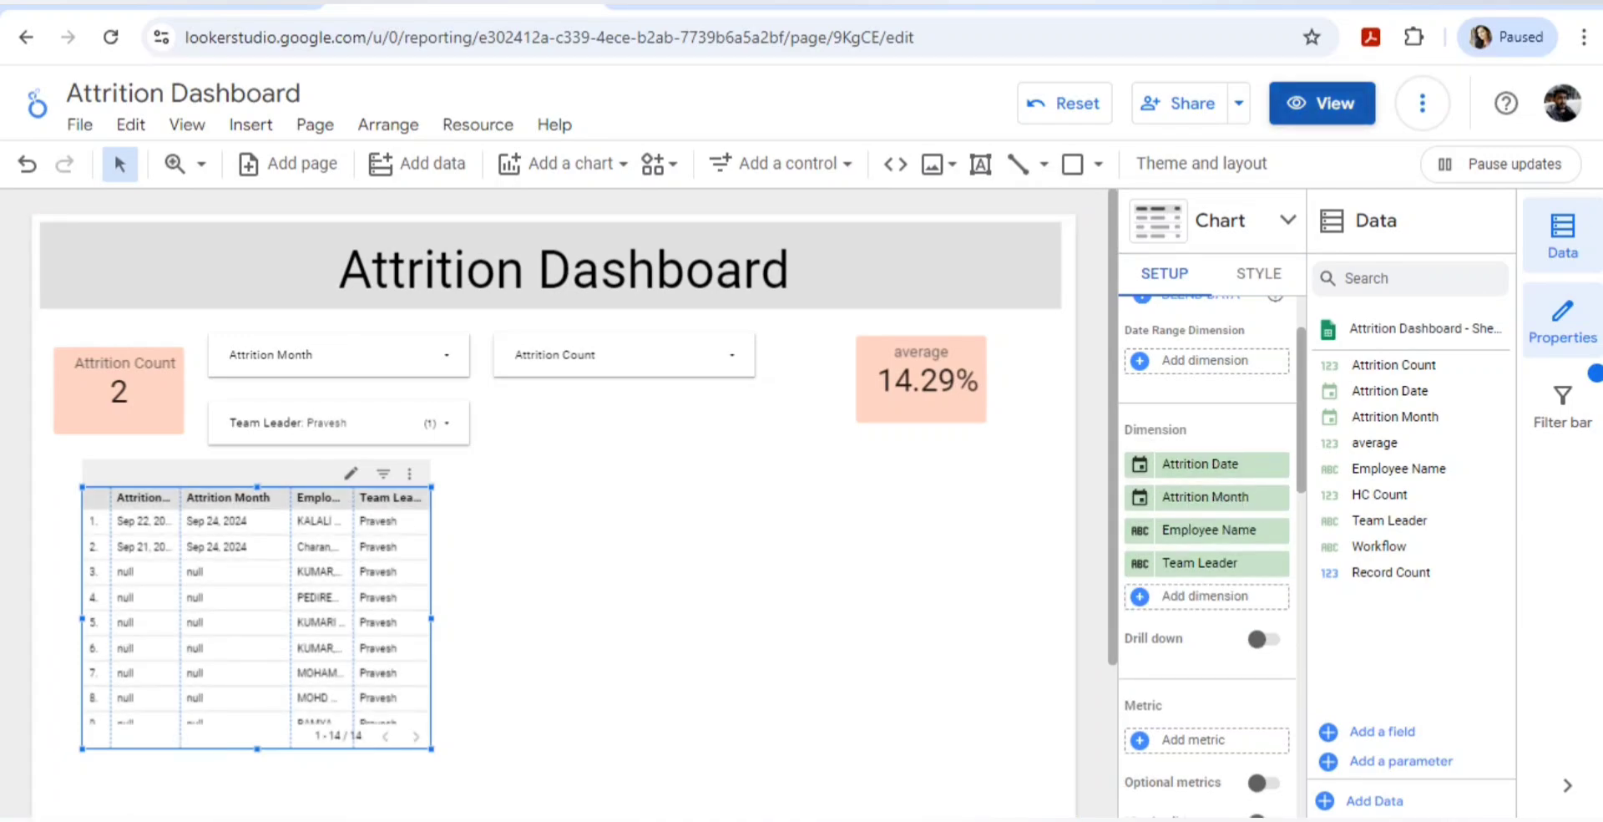
# In view mode, restrict the Attrition Count filter to 1 and select all team leaders in the Team Leader filter.
pyautogui.click(1322, 104)
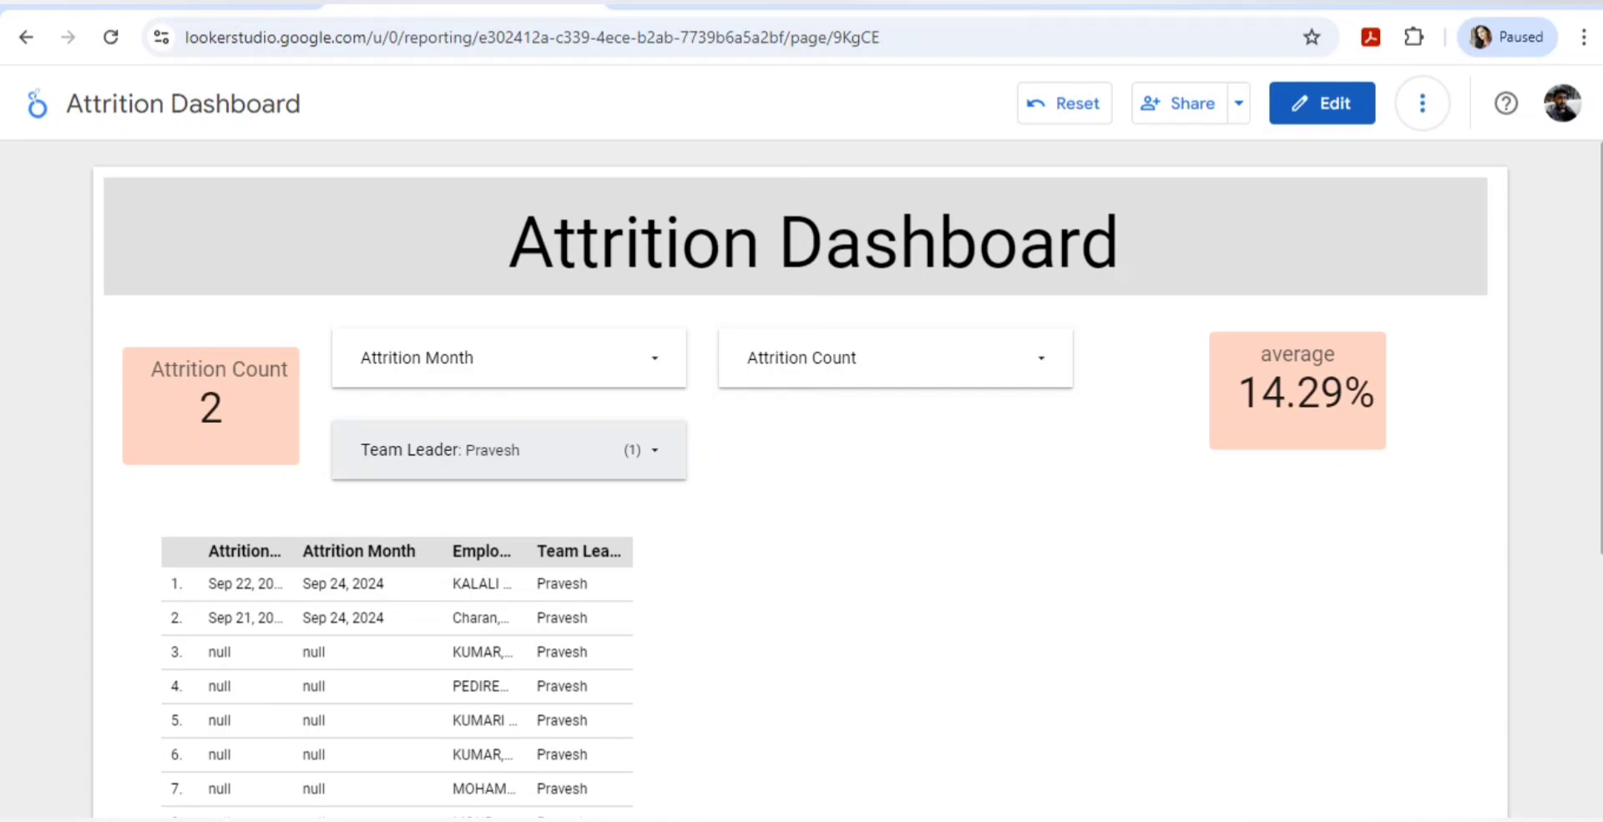
pyautogui.click(928, 361)
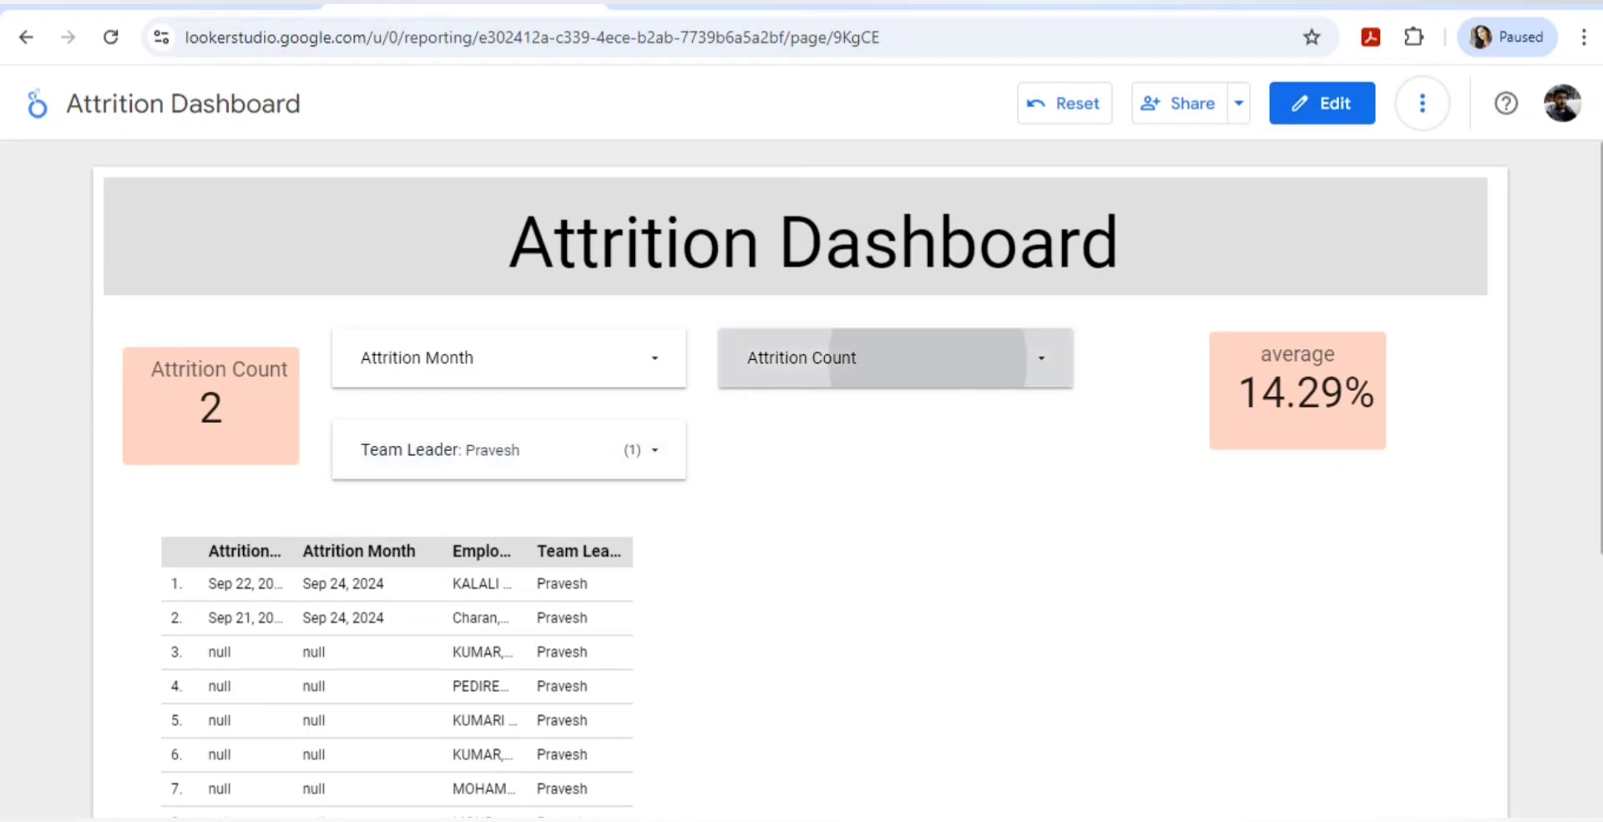
pyautogui.click(758, 482)
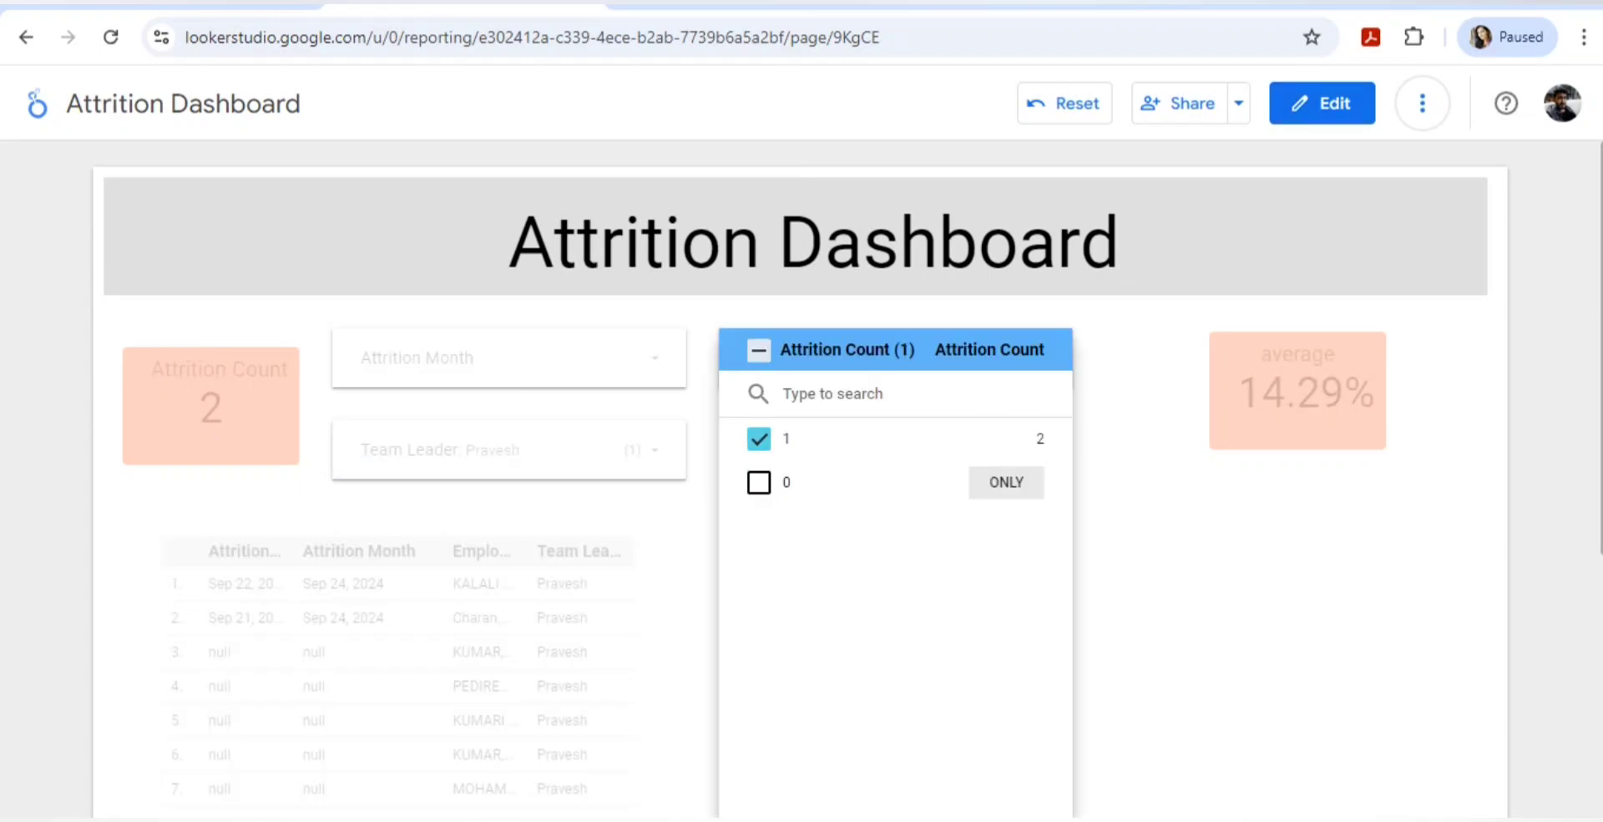
pyautogui.click(594, 456)
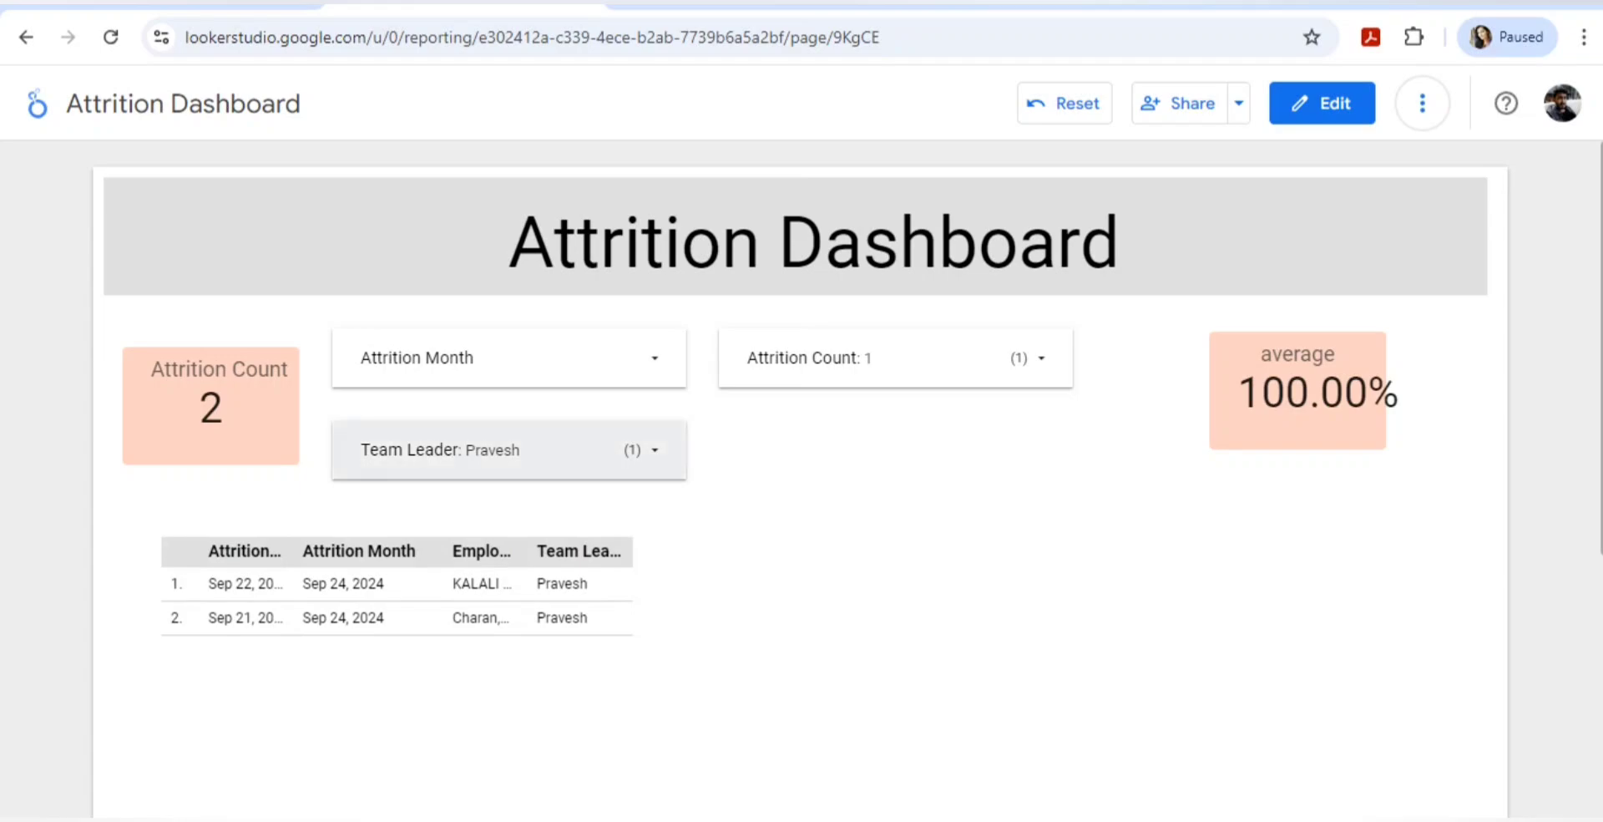
pyautogui.click(595, 456)
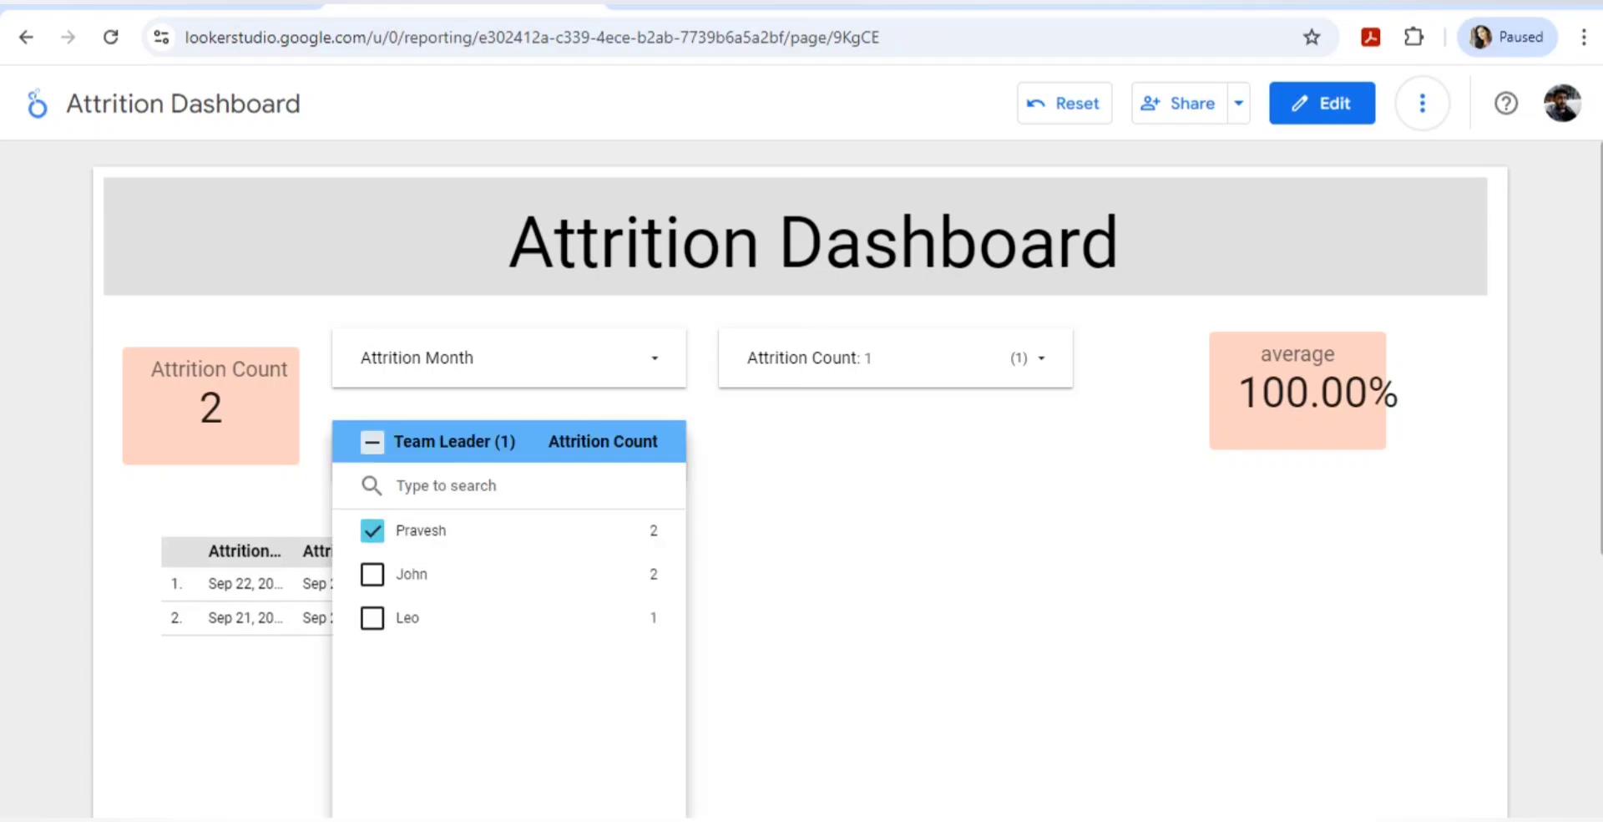
pyautogui.click(372, 442)
pyautogui.click(894, 534)
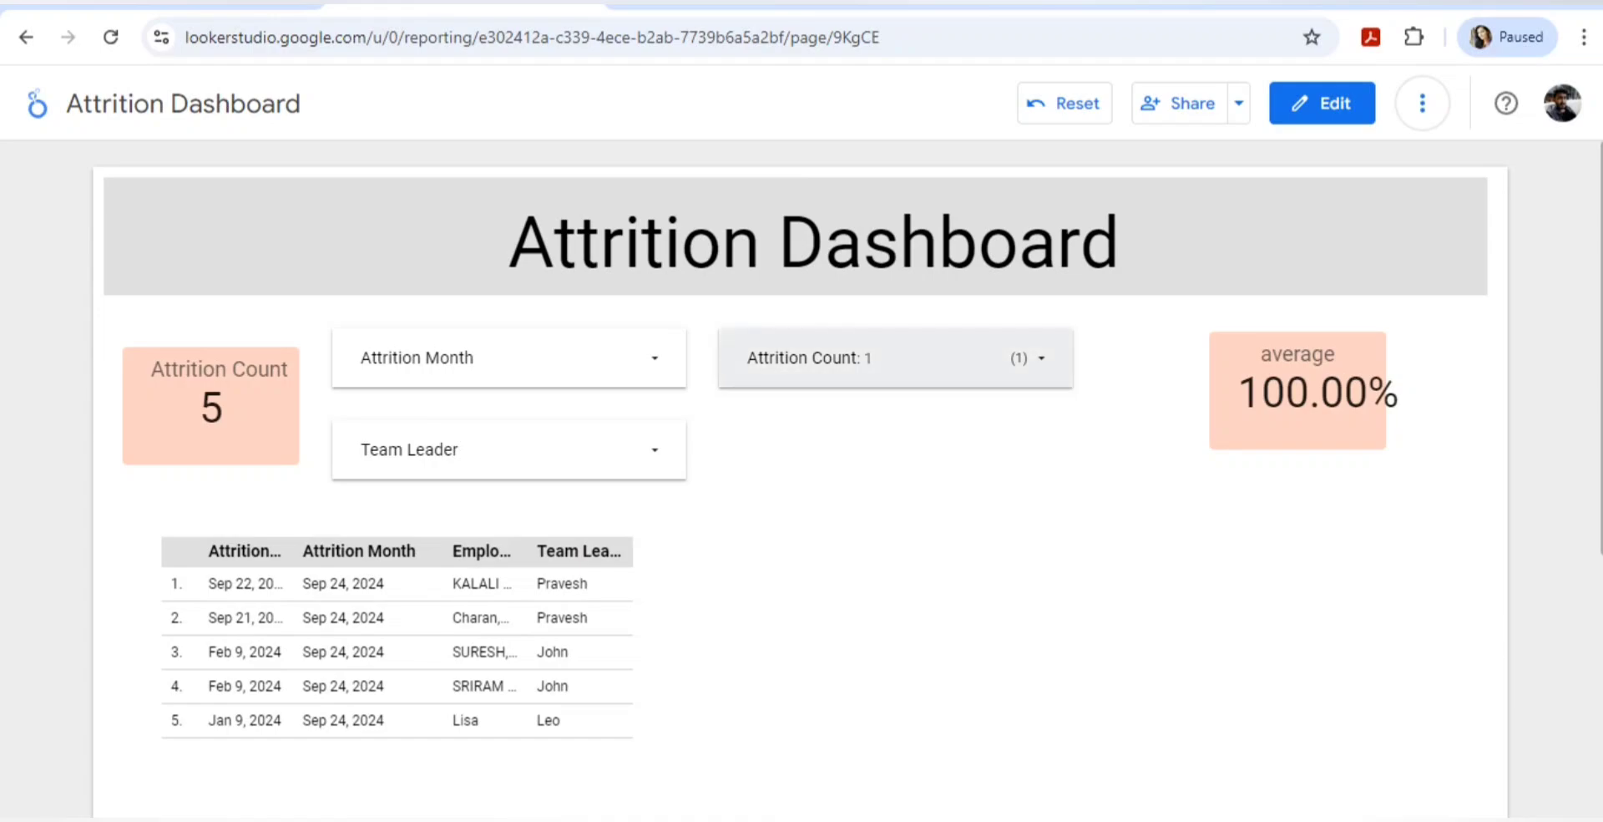
# Include the value 0 in the Attrition Count filter, check the dashboard and exclude 0 again.
pyautogui.click(802, 358)
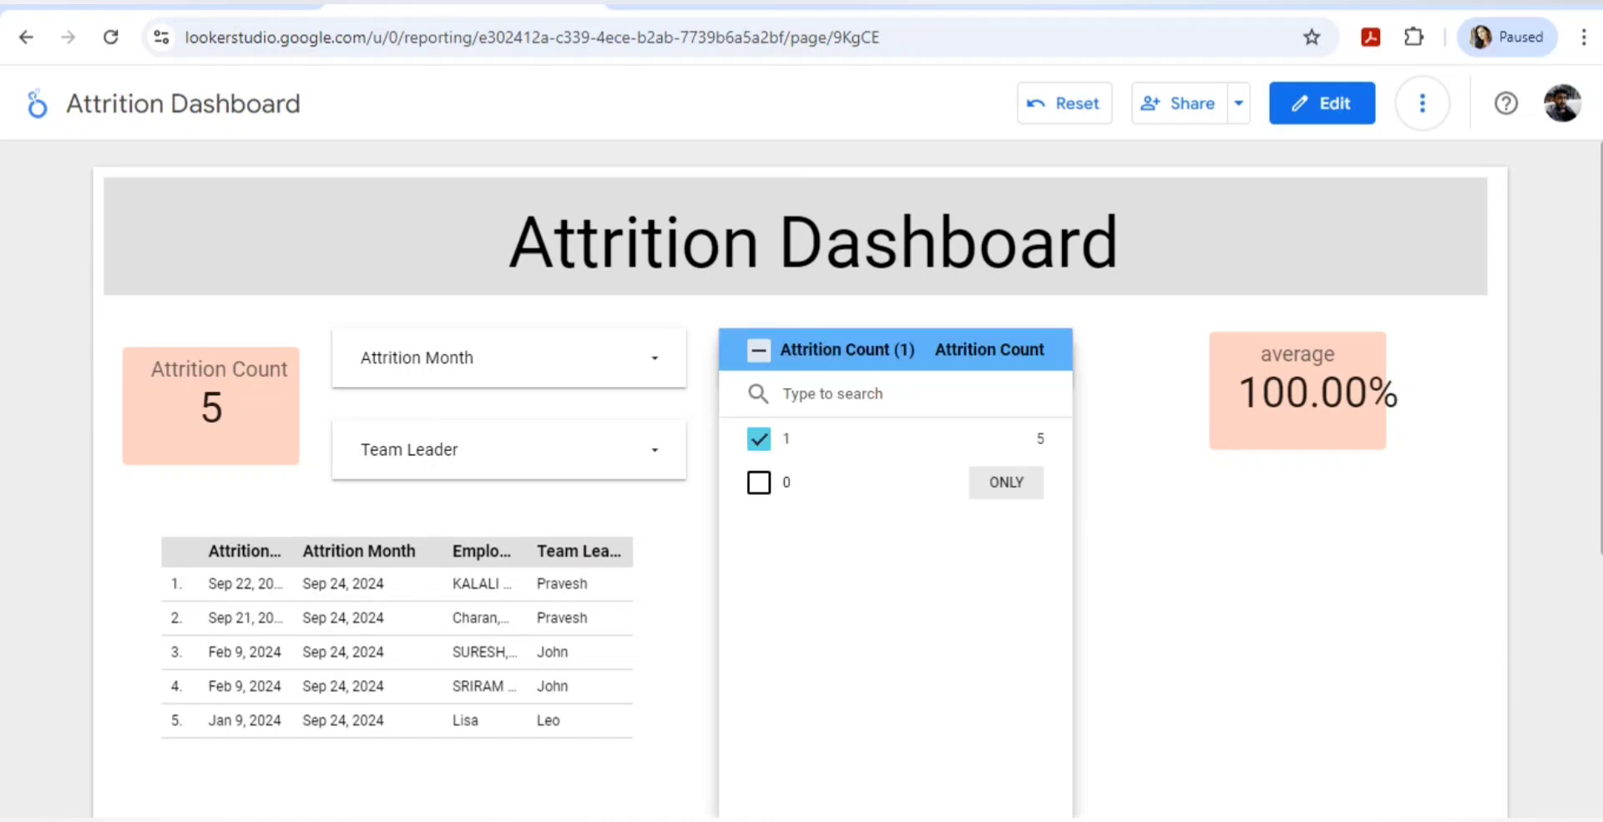
pyautogui.click(759, 482)
pyautogui.click(1169, 543)
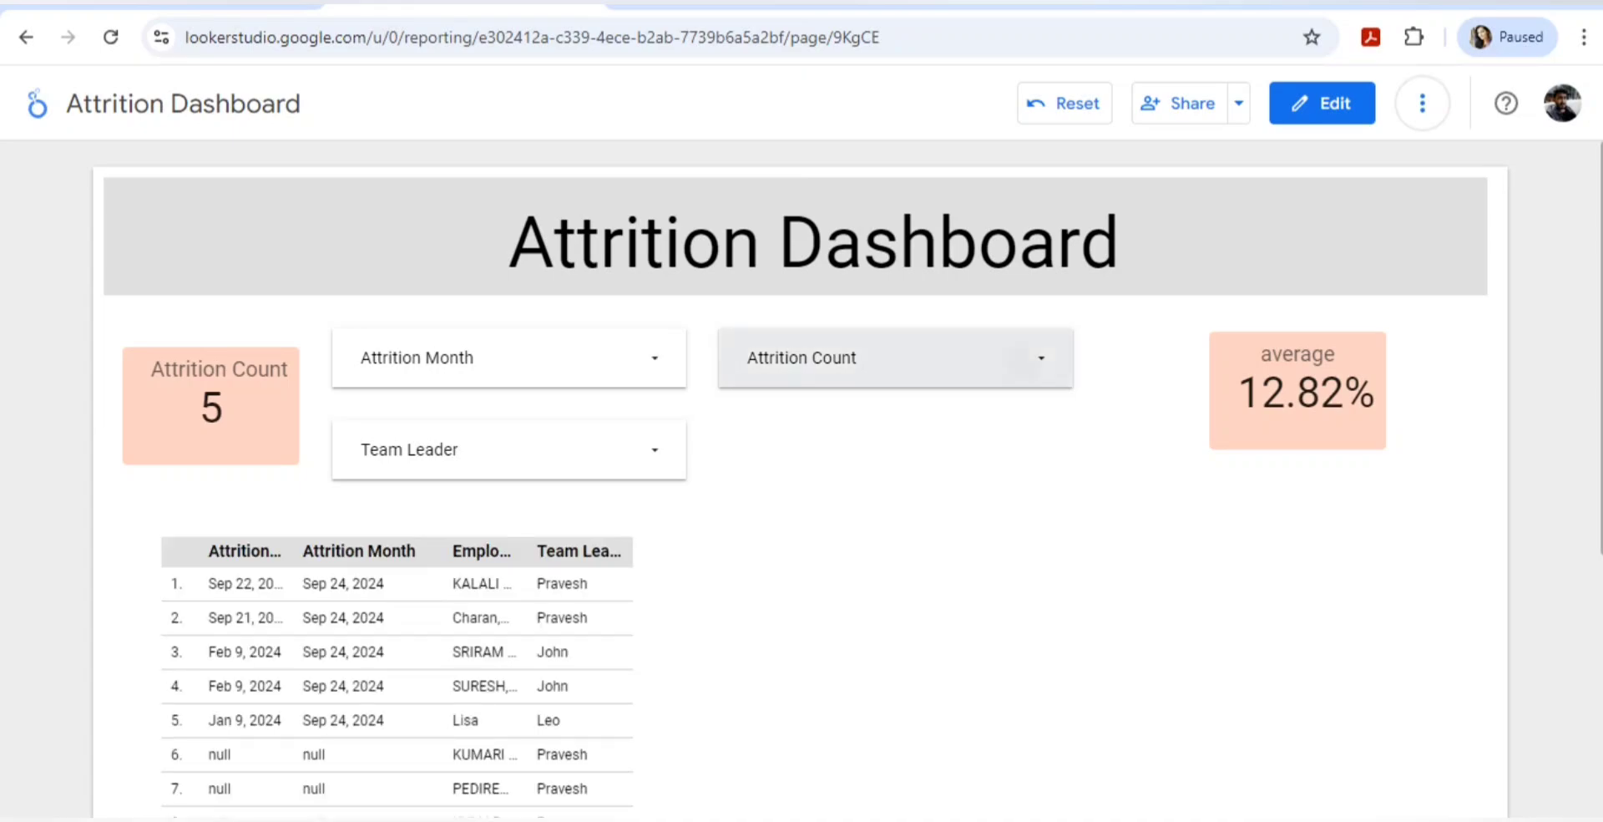
pyautogui.click(832, 358)
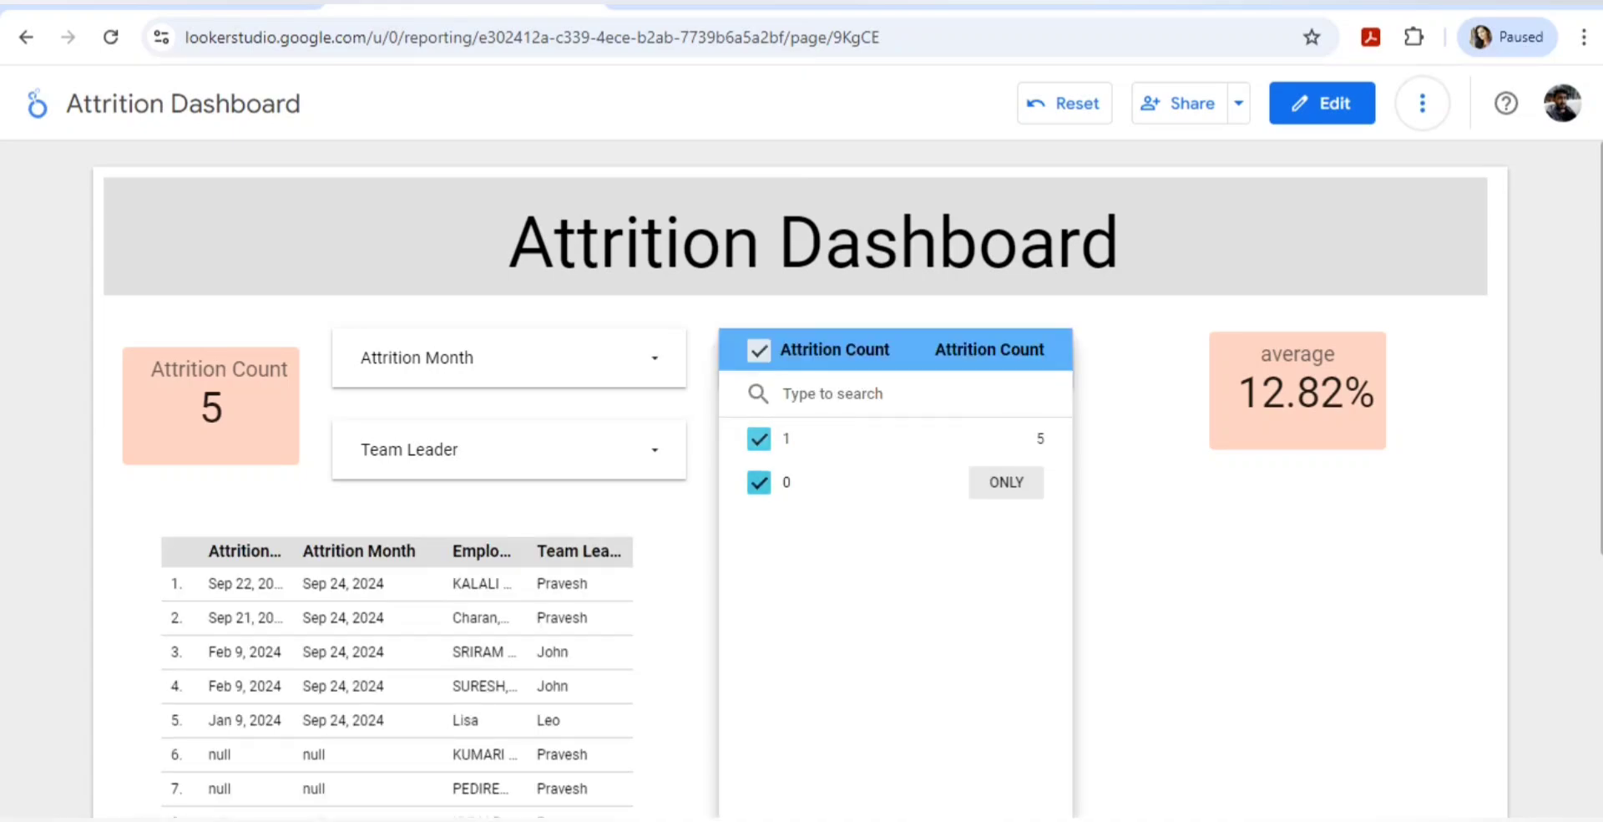
pyautogui.click(759, 483)
pyautogui.click(1169, 568)
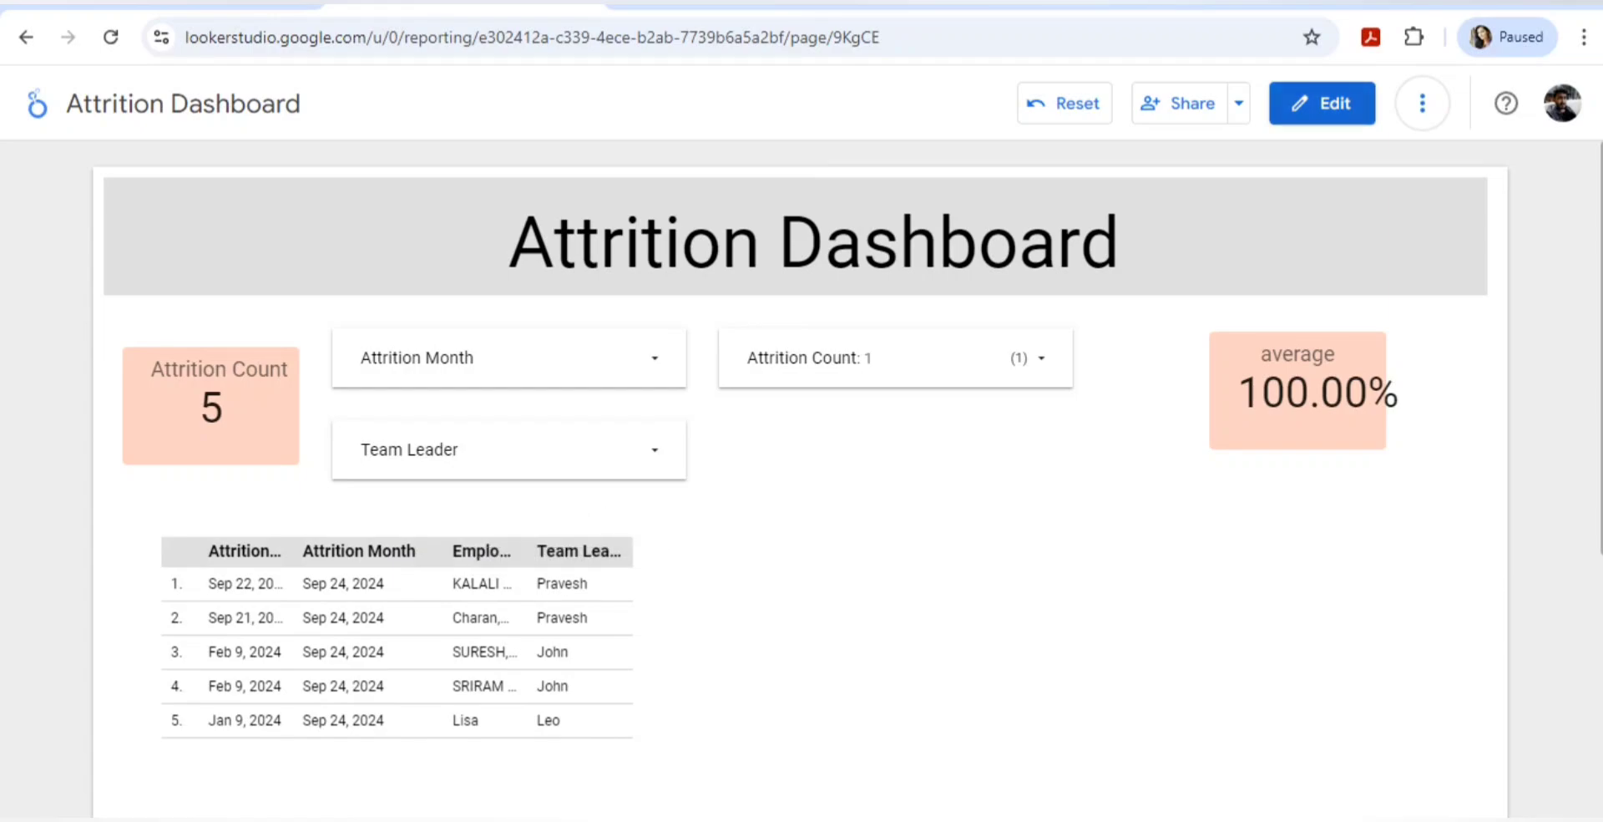
# Return to edit mode and remove the Attrition Month dimension from the employee table.
pyautogui.click(1322, 103)
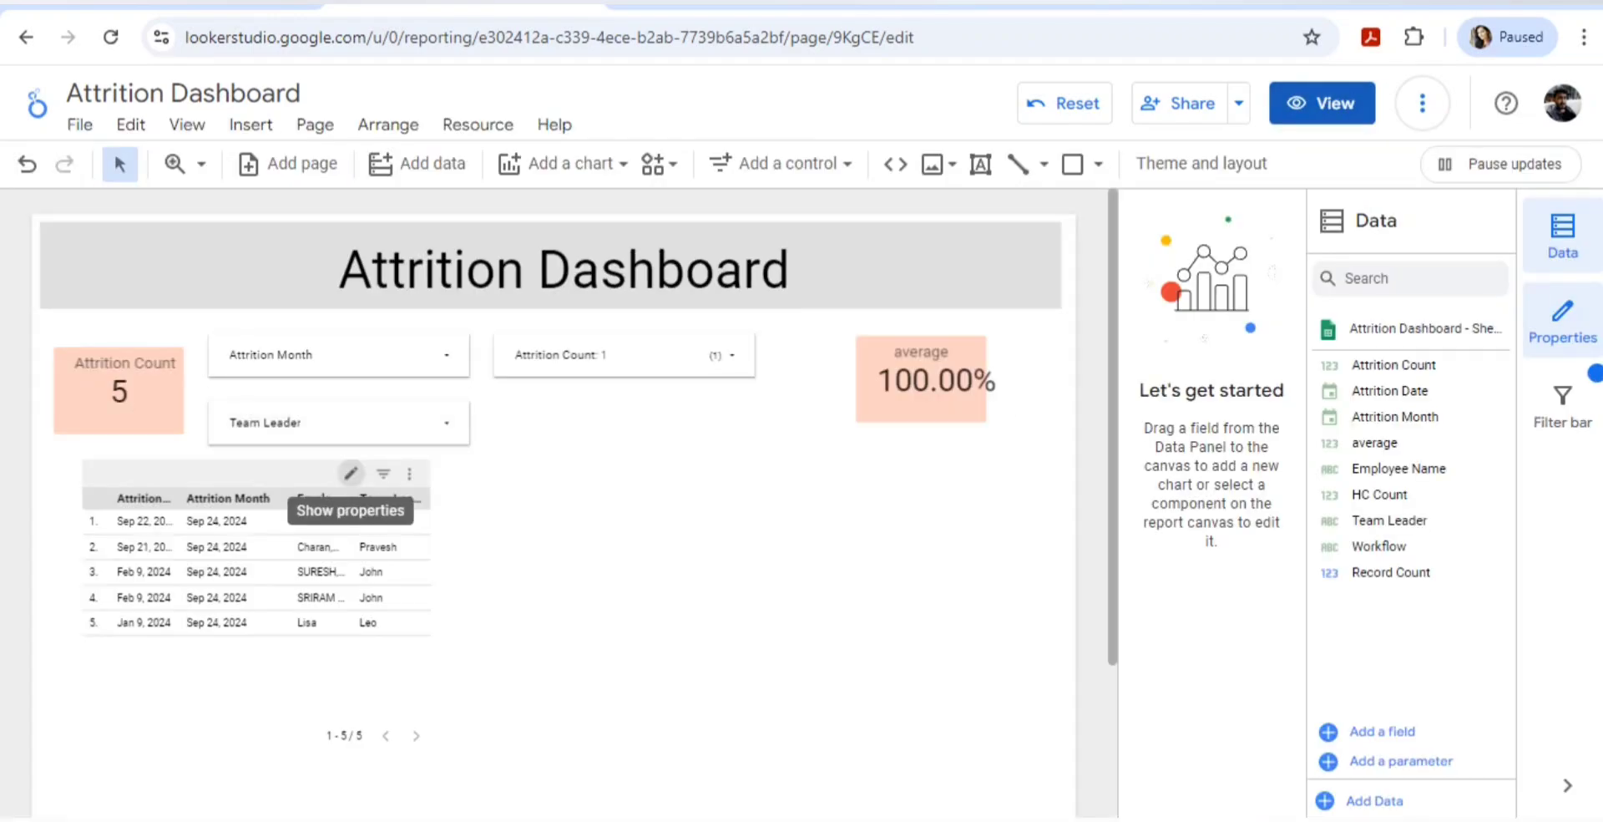
pyautogui.click(351, 473)
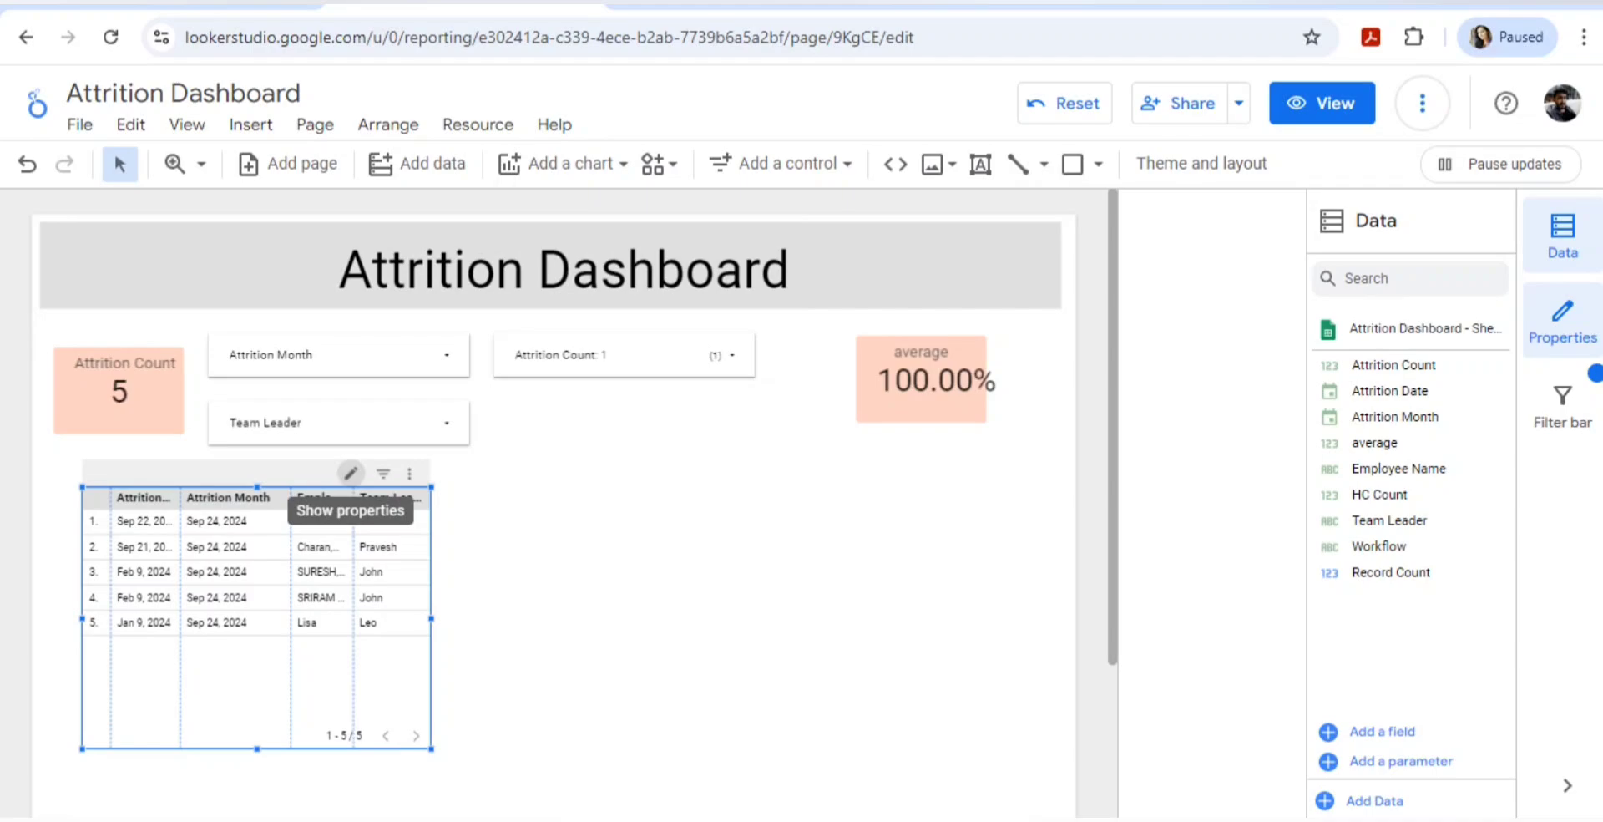
pyautogui.click(351, 473)
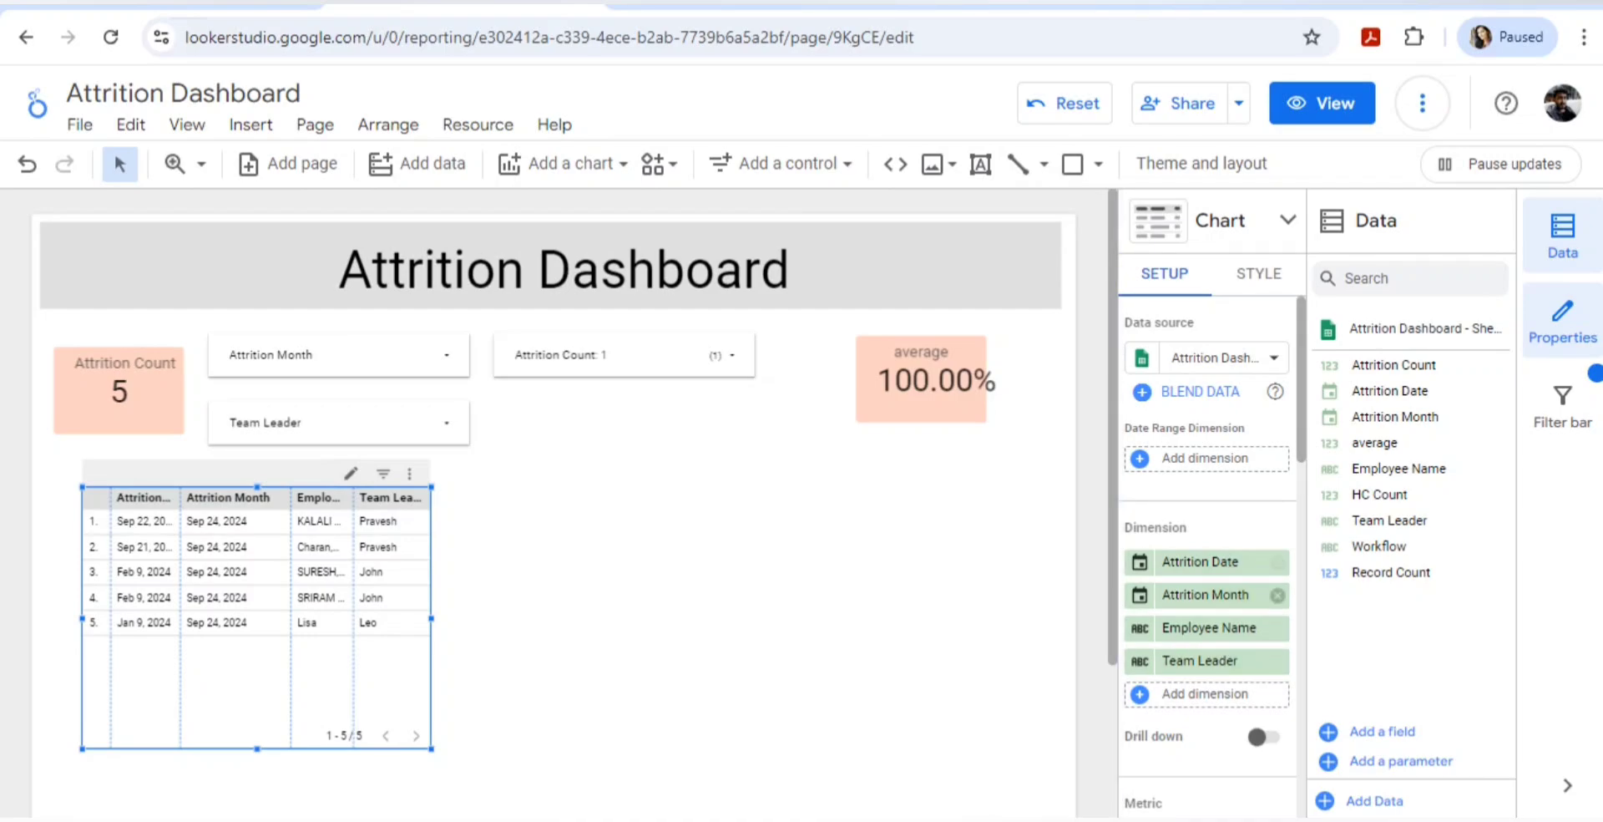
pyautogui.click(1277, 594)
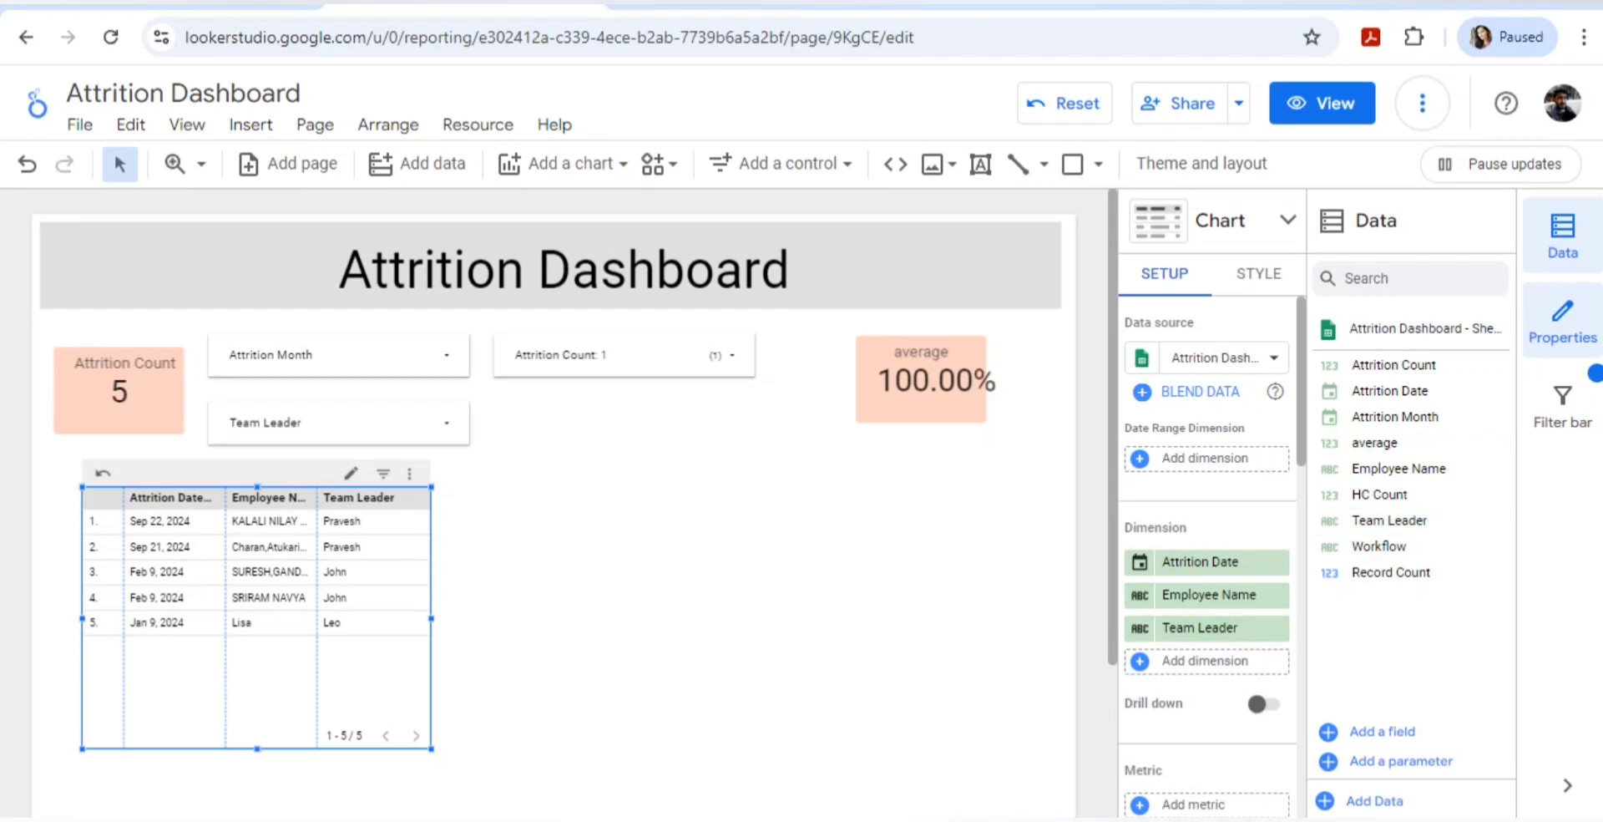
# Turn on text wrapping for the table header and turn off the row numbers in the table body.
pyautogui.click(1259, 274)
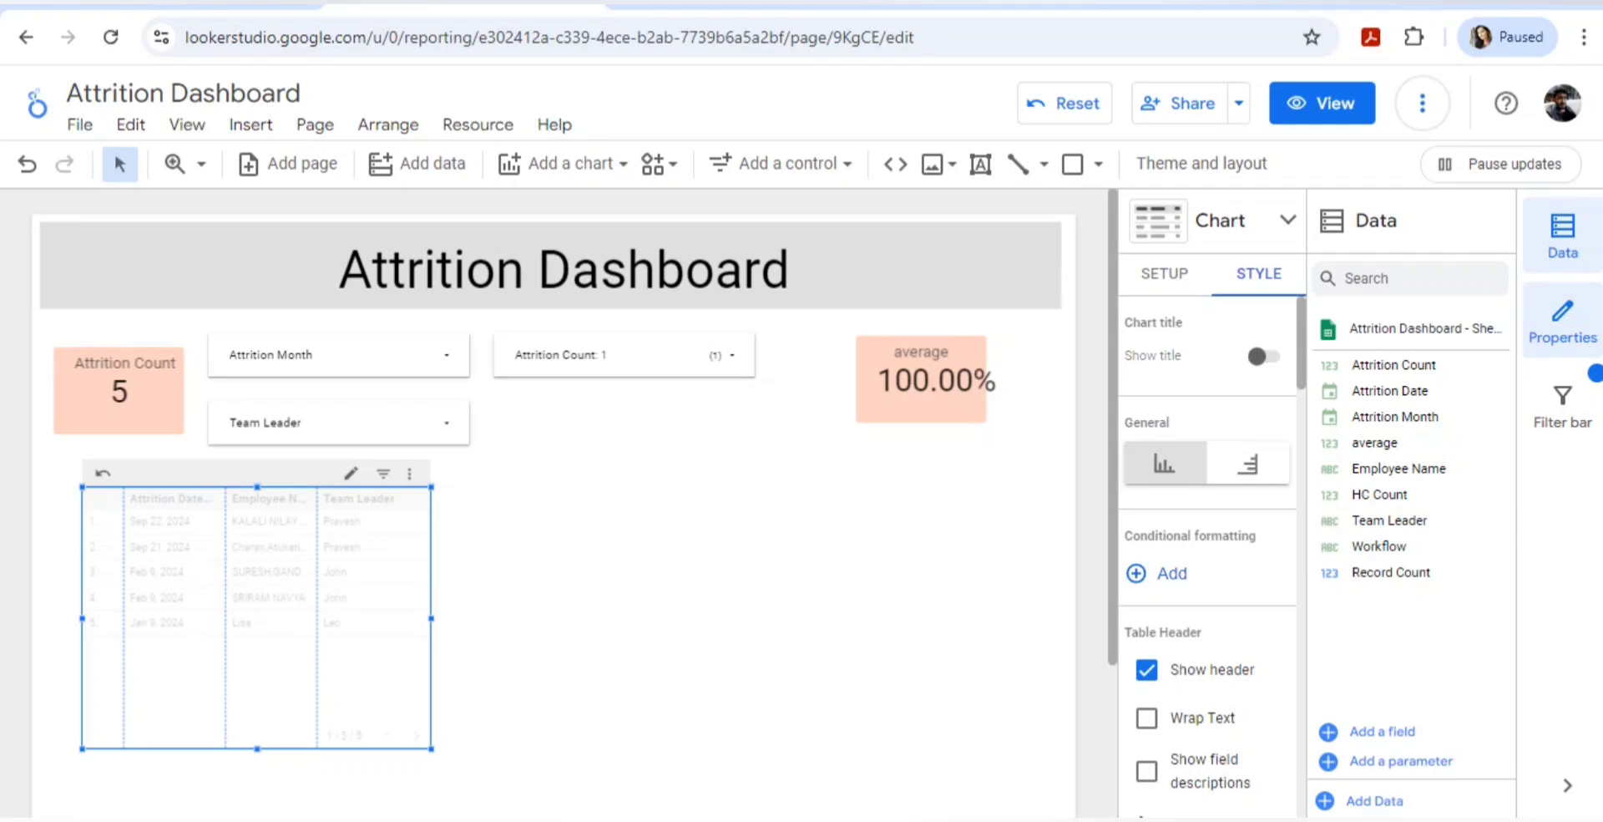
pyautogui.scroll(-2, 1185, 577)
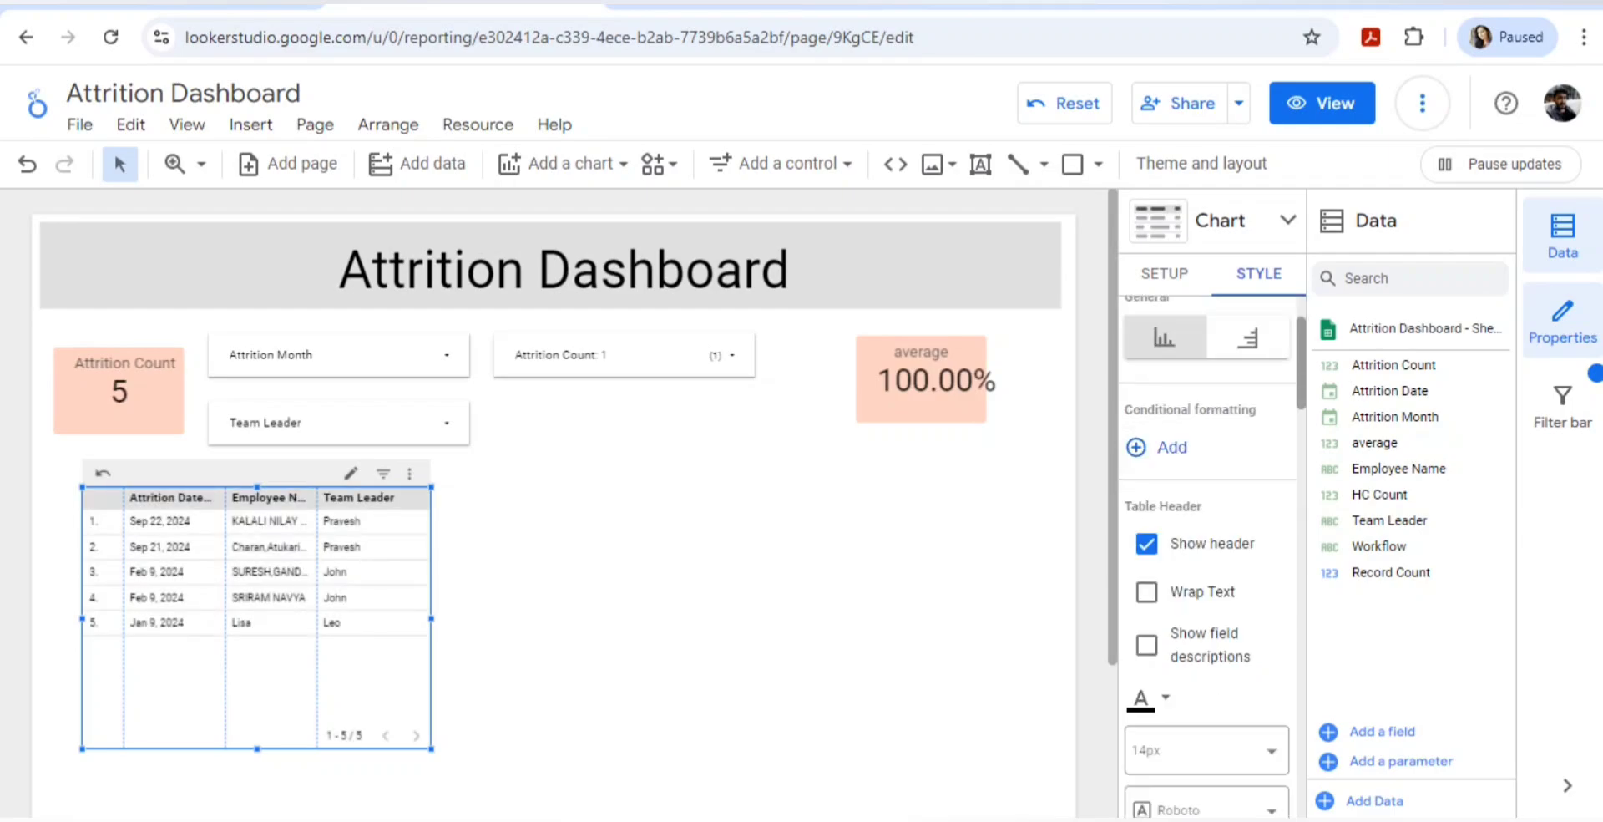
pyautogui.scroll(-1, 1185, 576)
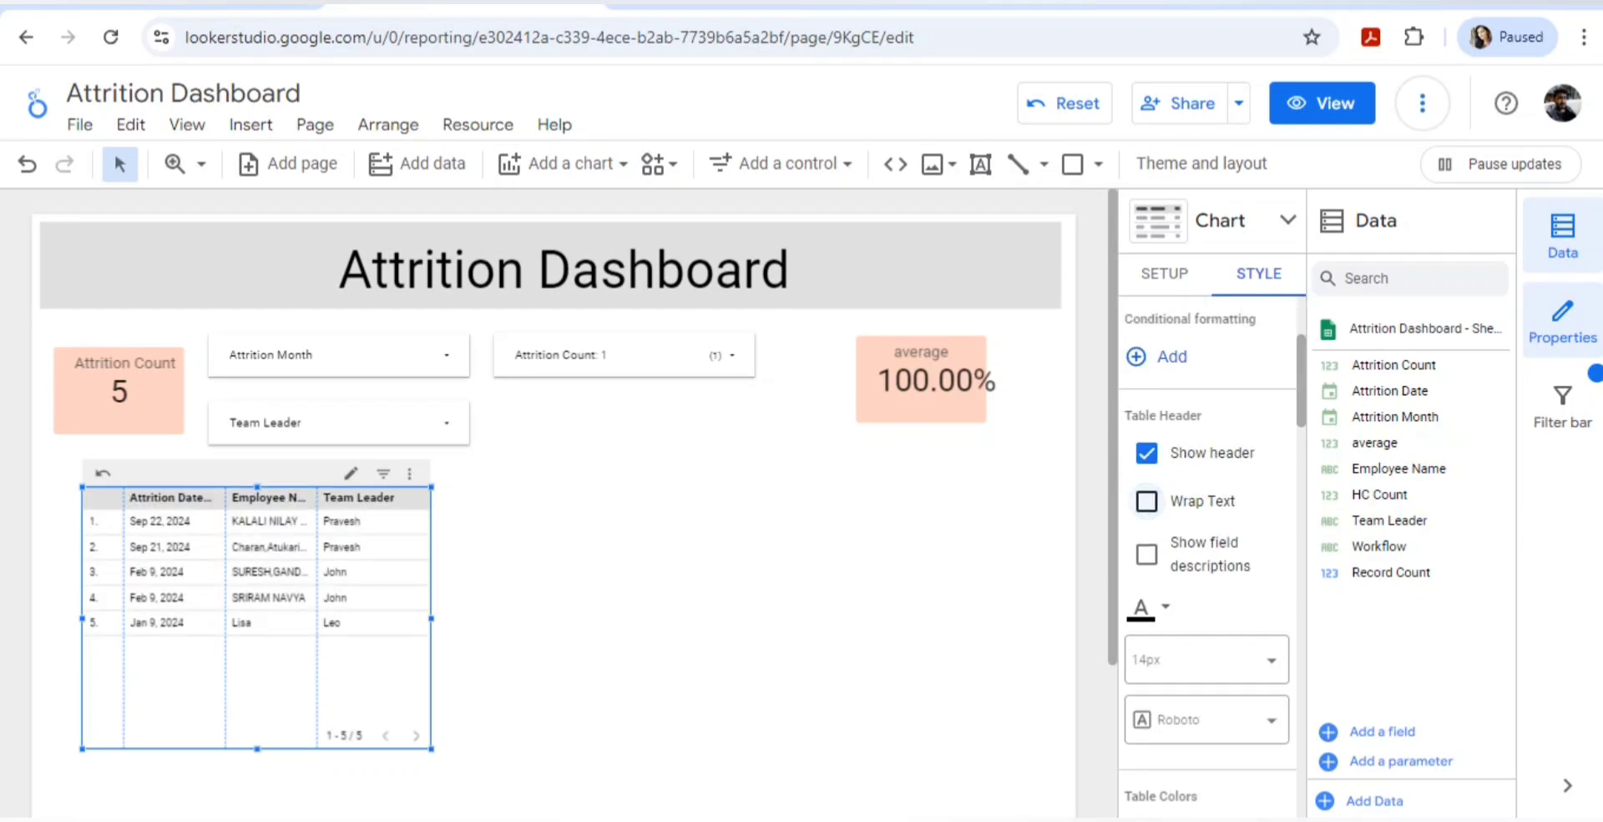
pyautogui.click(1147, 501)
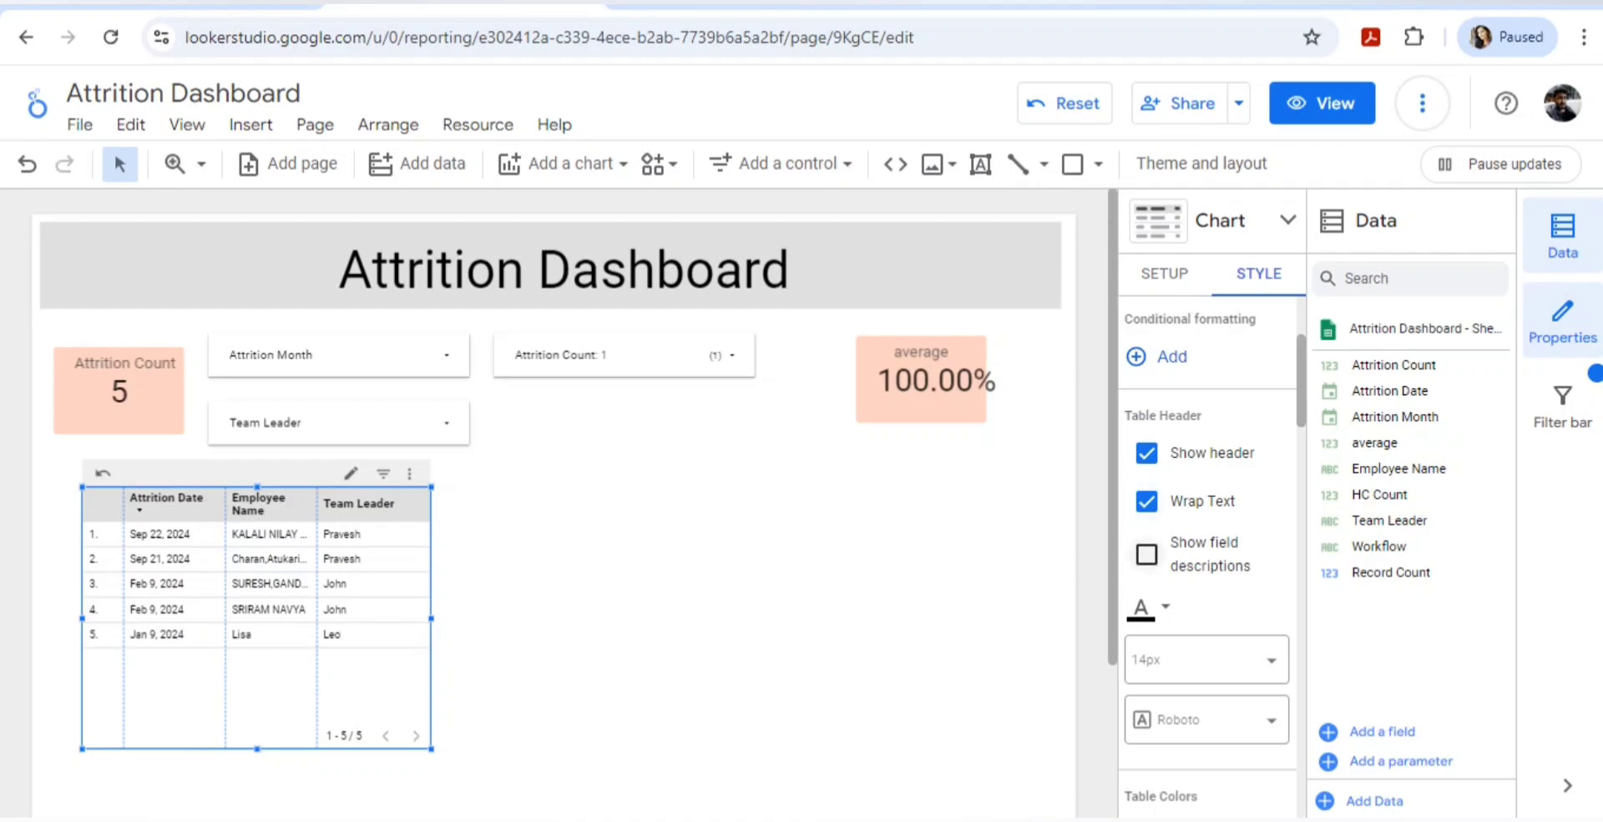
pyautogui.scroll(-1, 1207, 551)
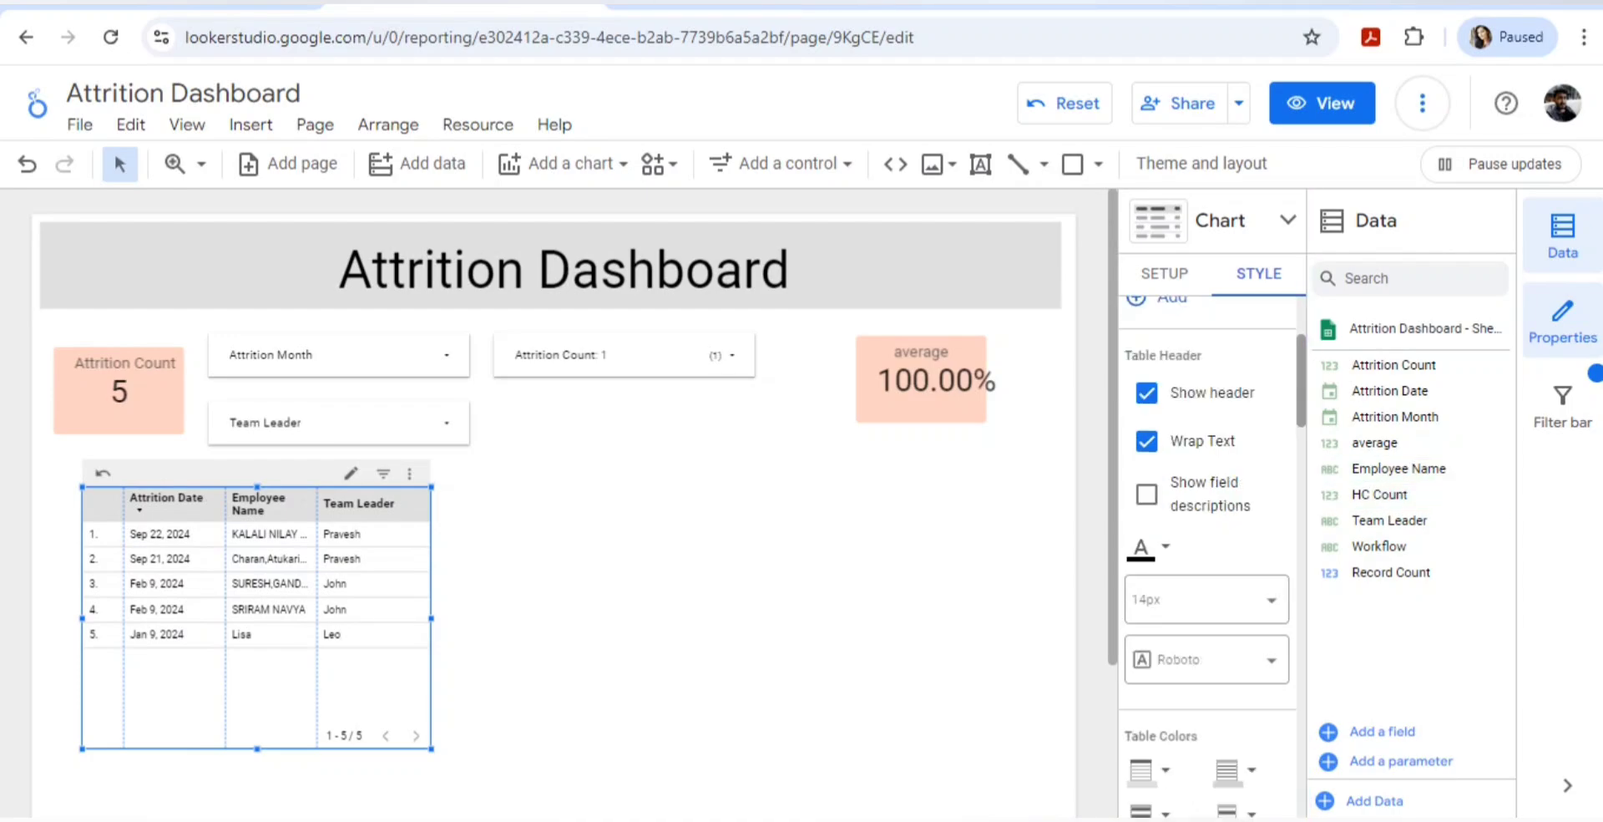
pyautogui.scroll(-5, 1206, 551)
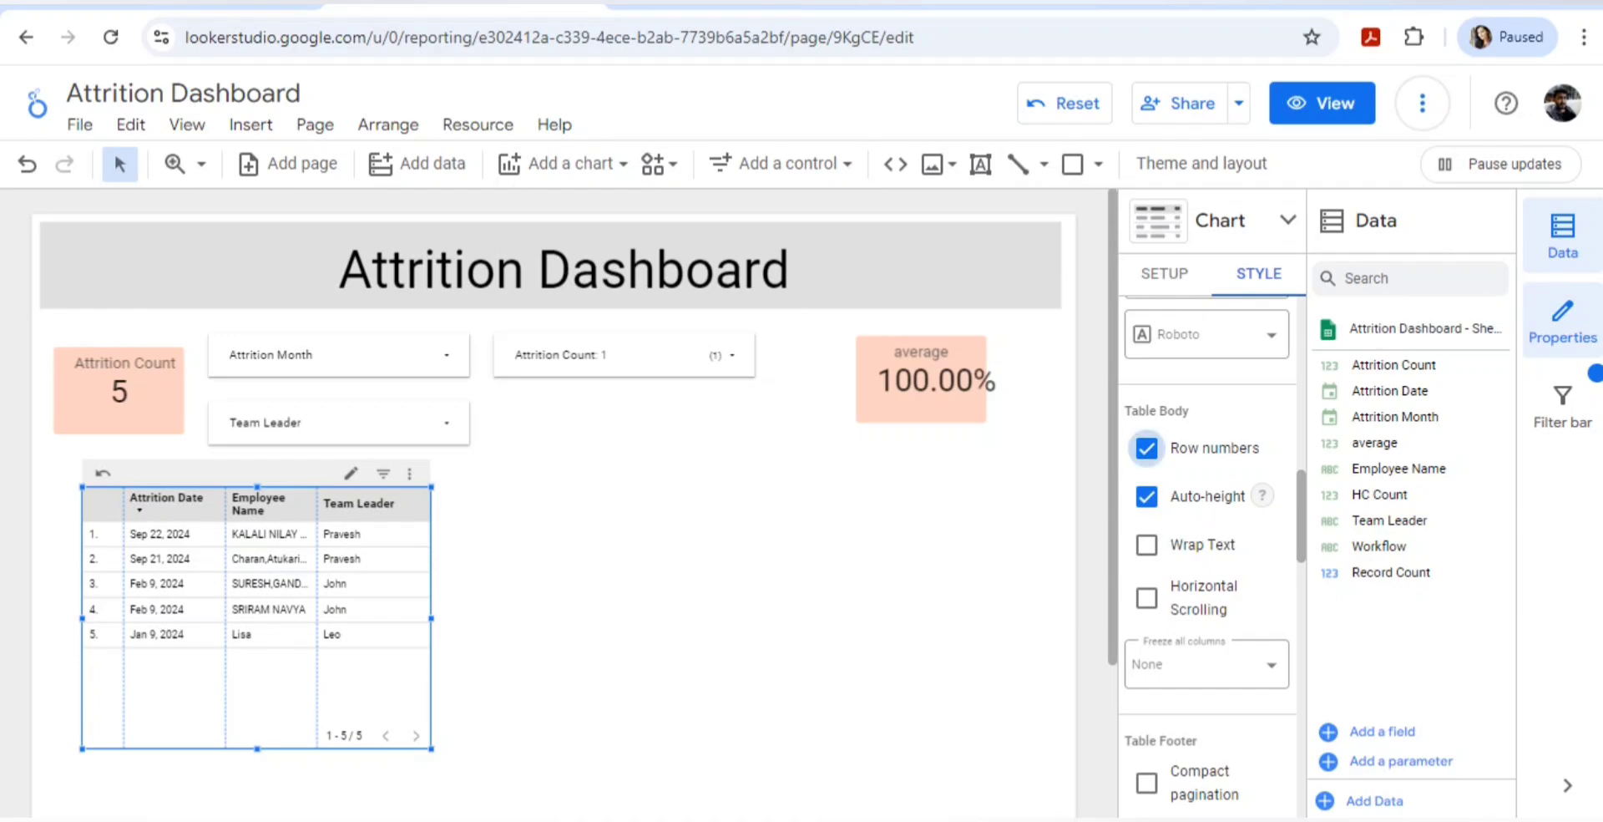
pyautogui.click(1147, 448)
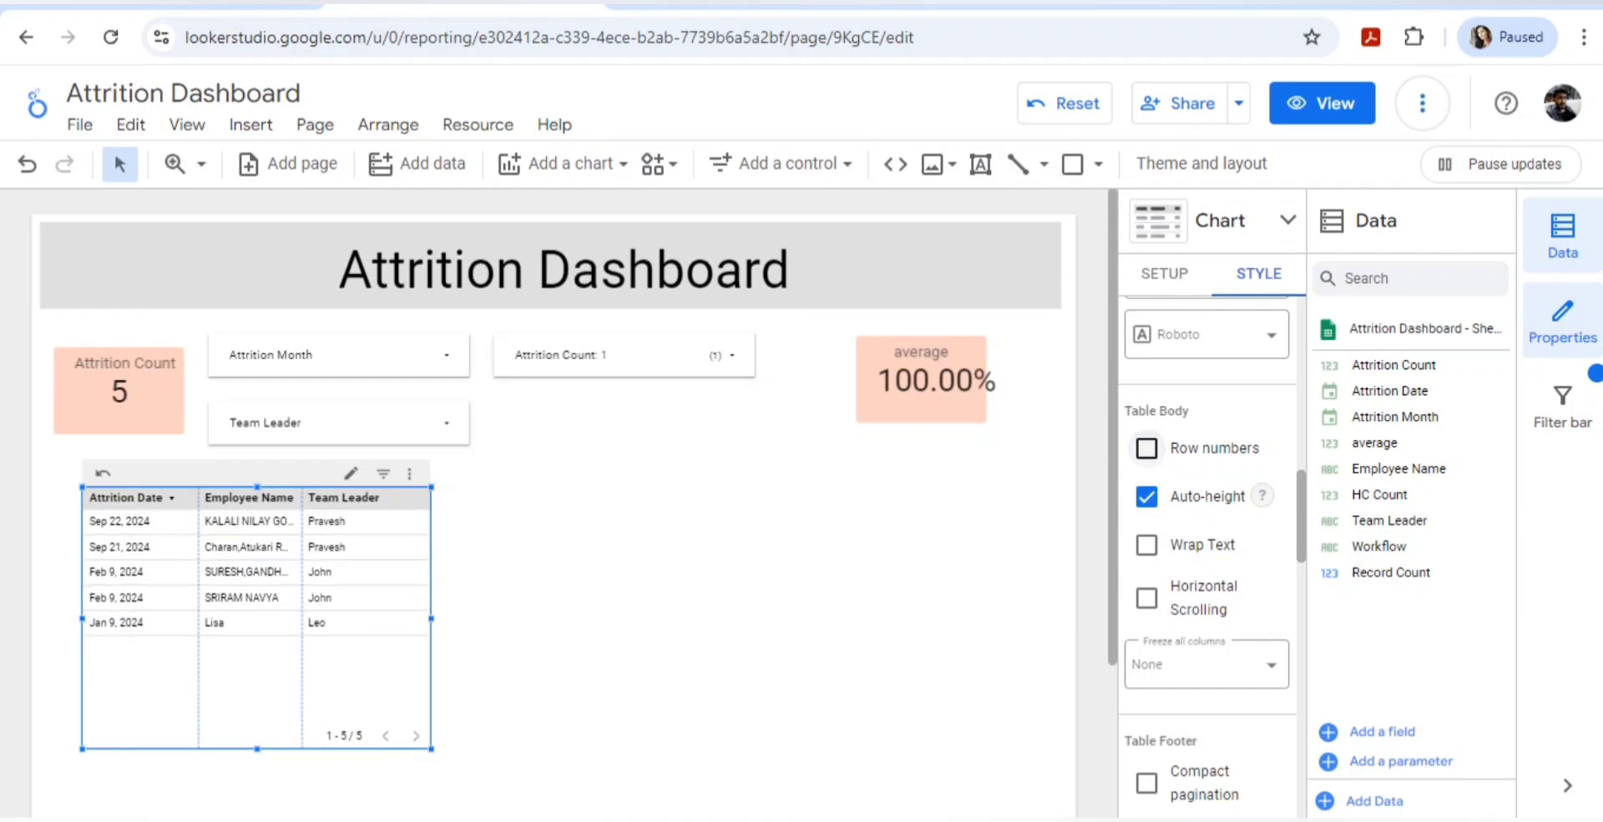
# Try the table body's Horizontal Scrolling and Auto-height options, leaving scrolling off and auto-height on.
pyautogui.scroll(-10, 1207, 551)
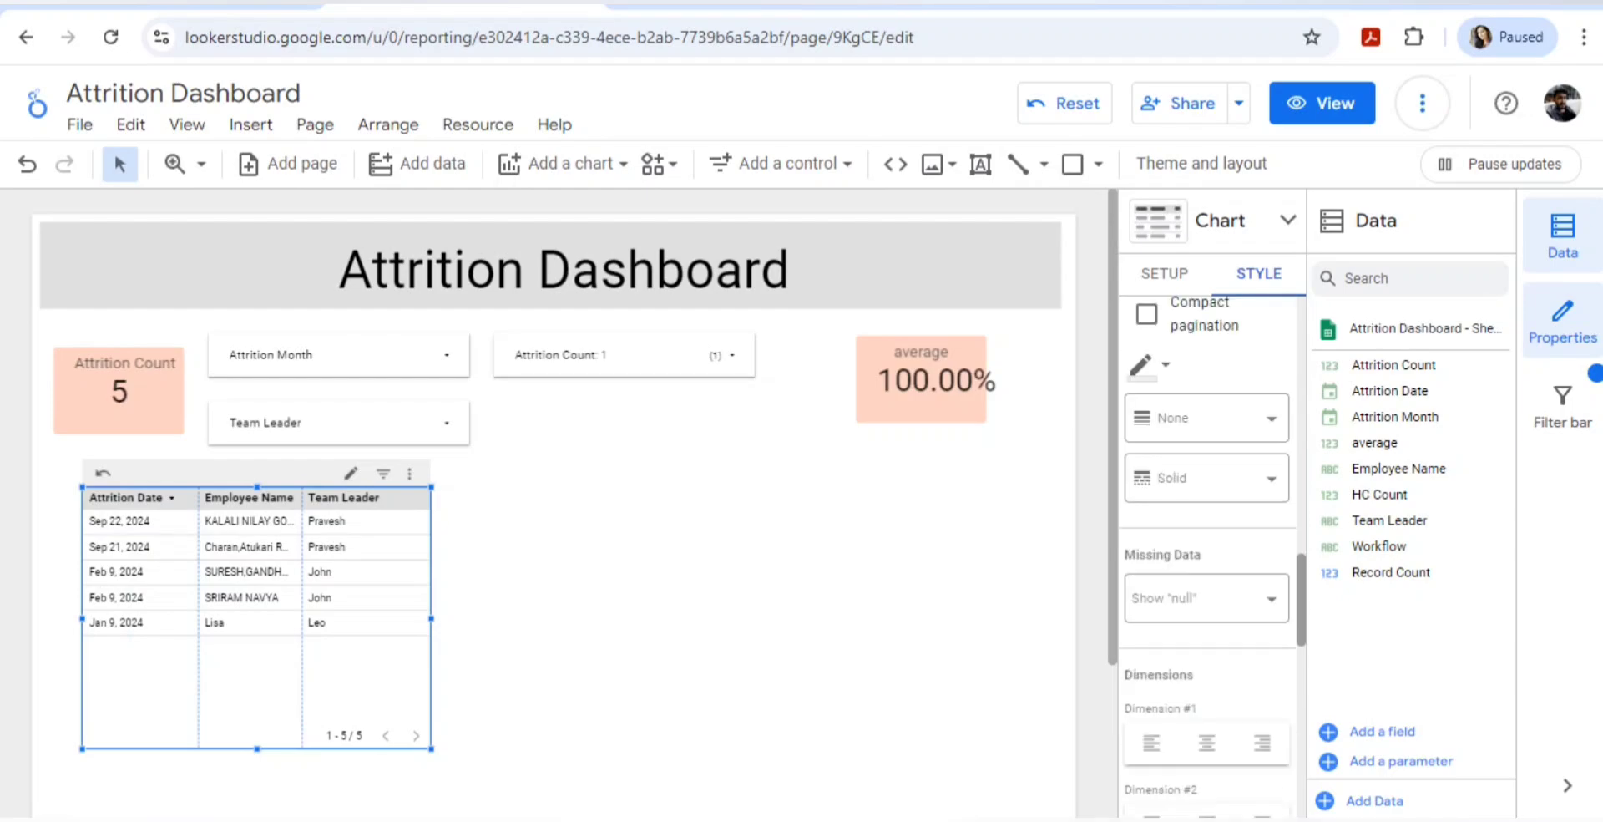
pyautogui.scroll(-2, 1206, 551)
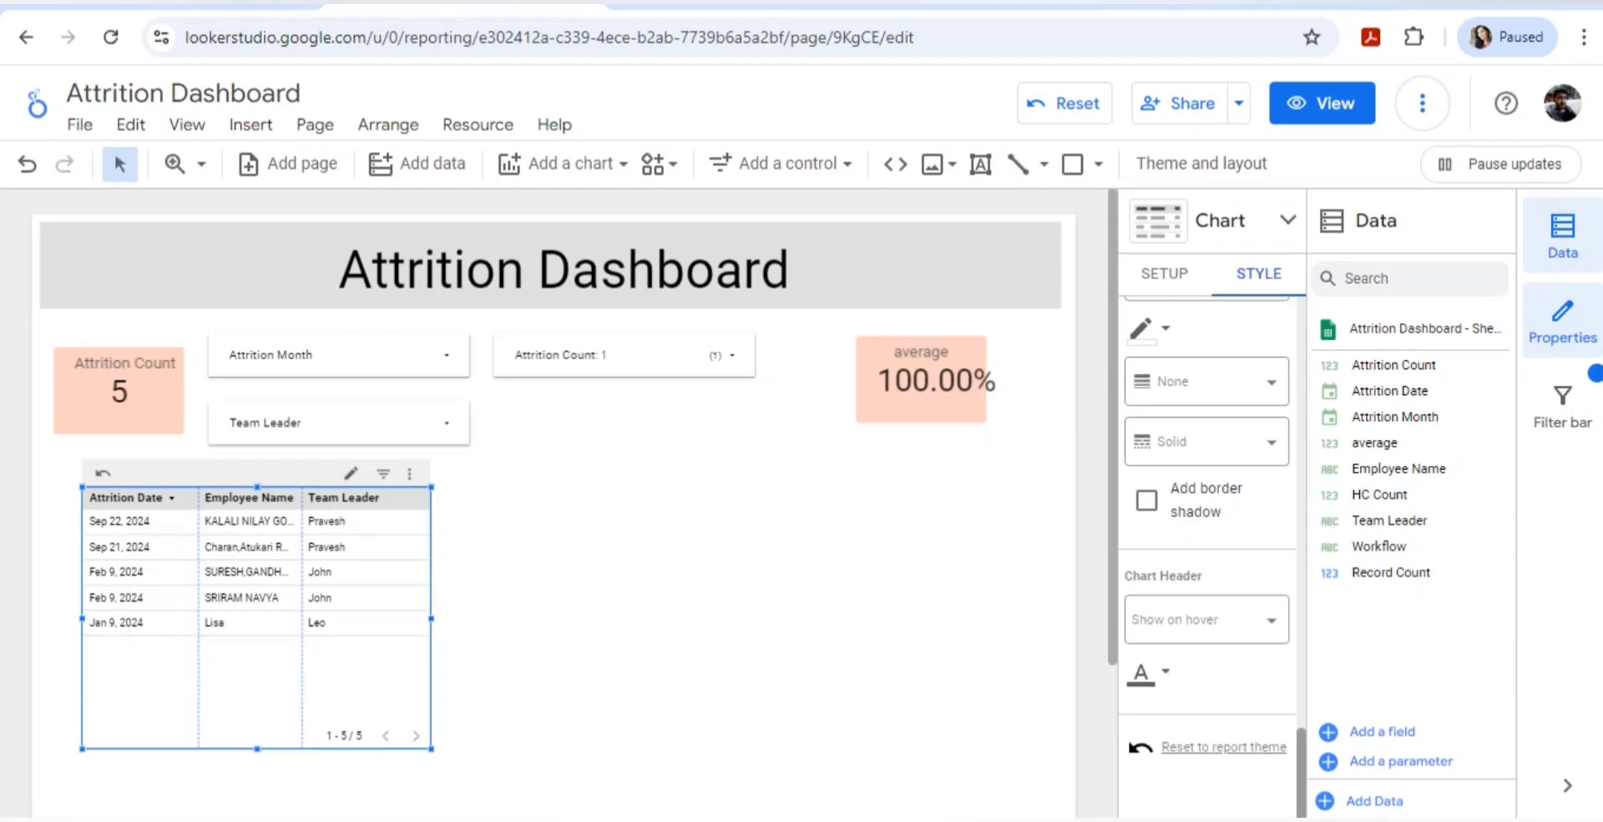
pyautogui.scroll(6, 1207, 551)
pyautogui.scroll(4, 1207, 551)
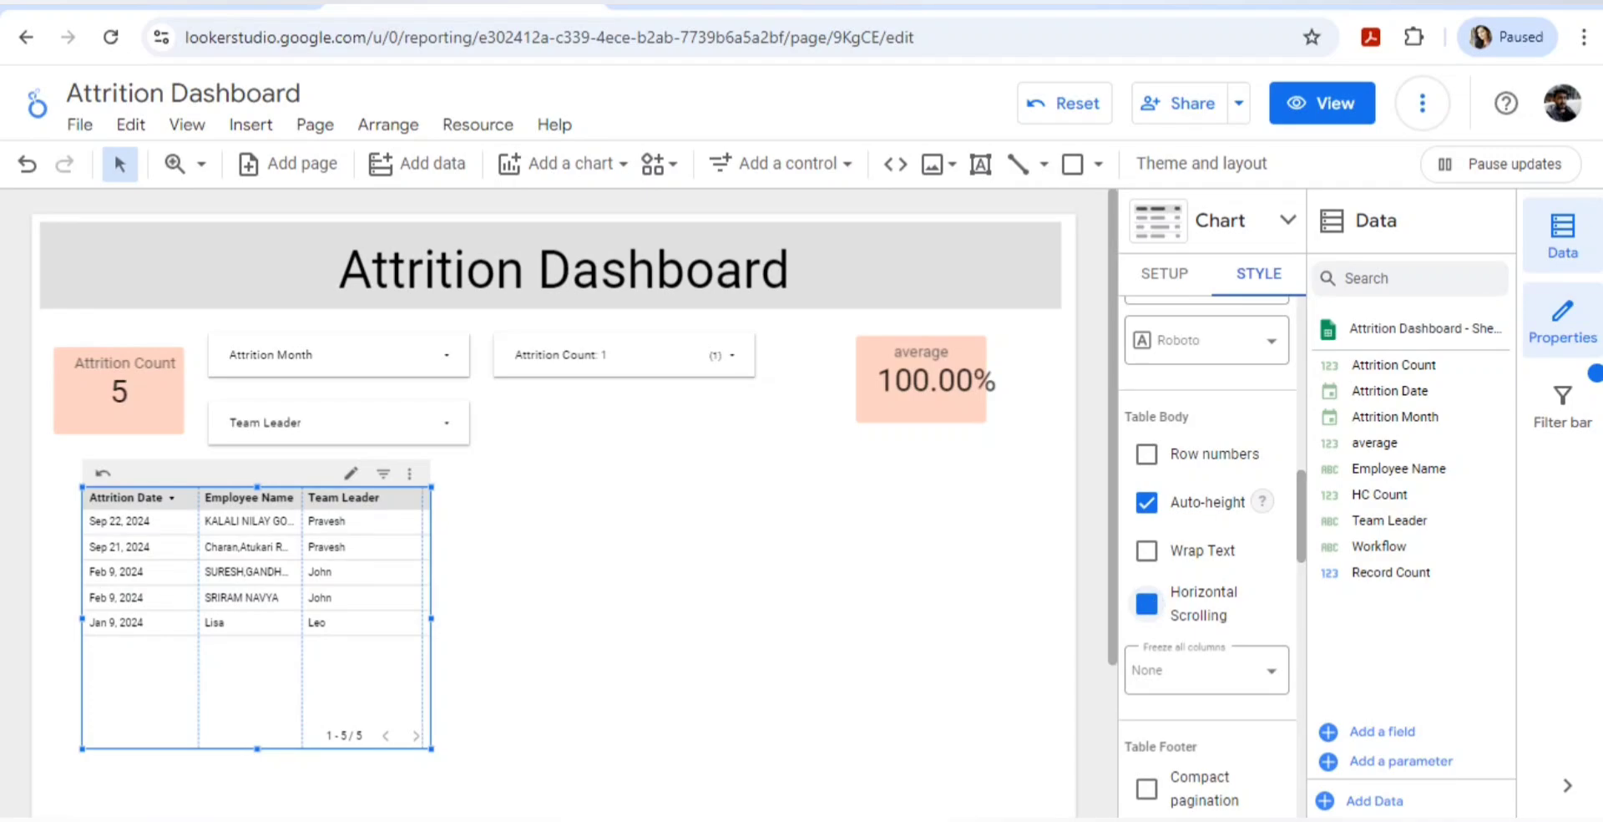
pyautogui.click(1147, 603)
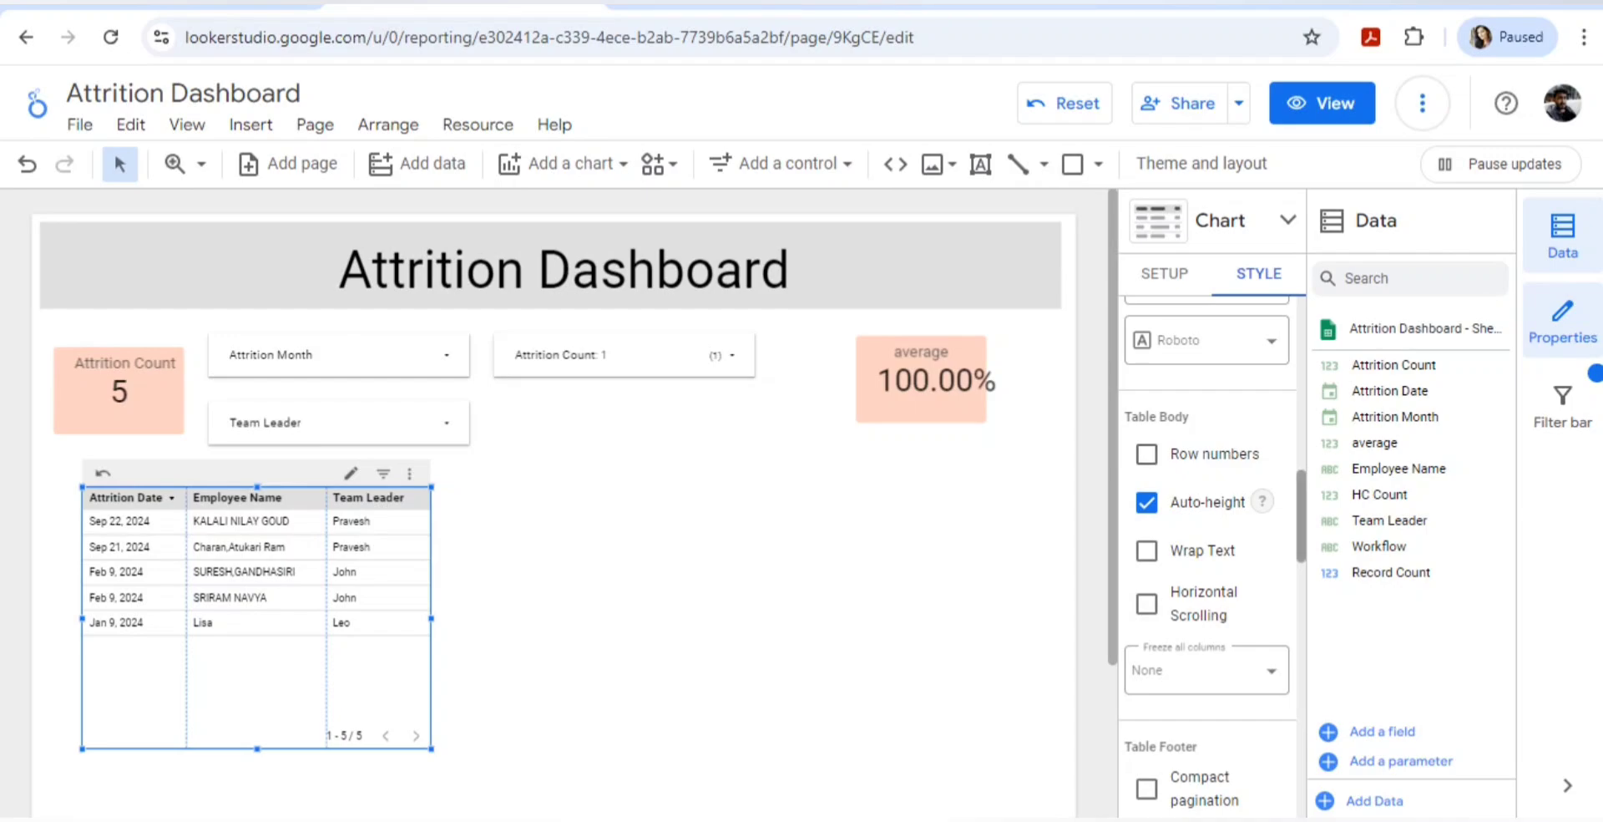
pyautogui.click(1147, 502)
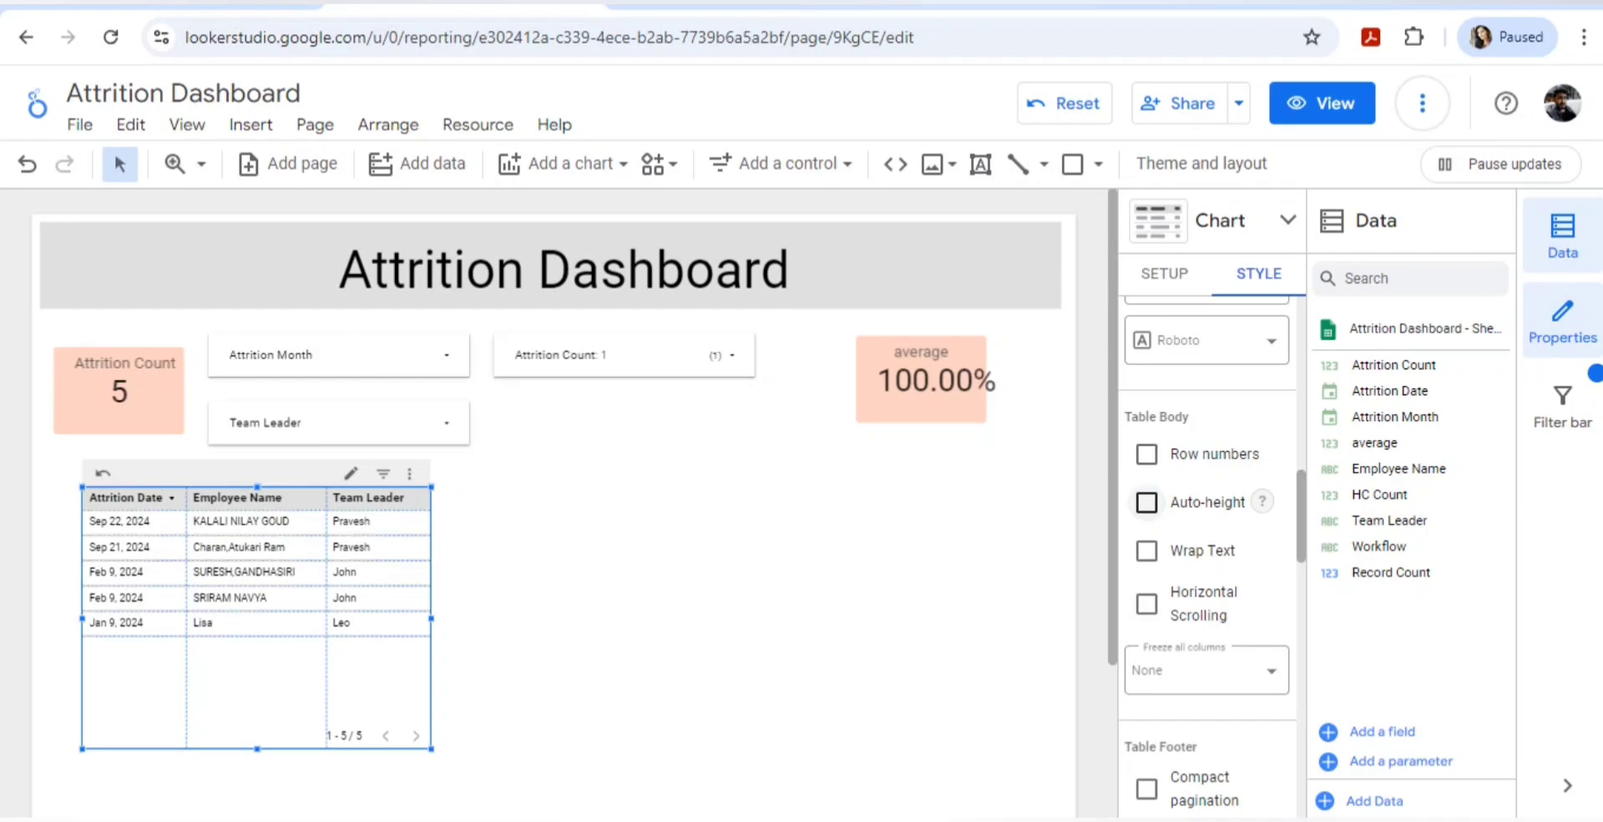
pyautogui.click(1146, 502)
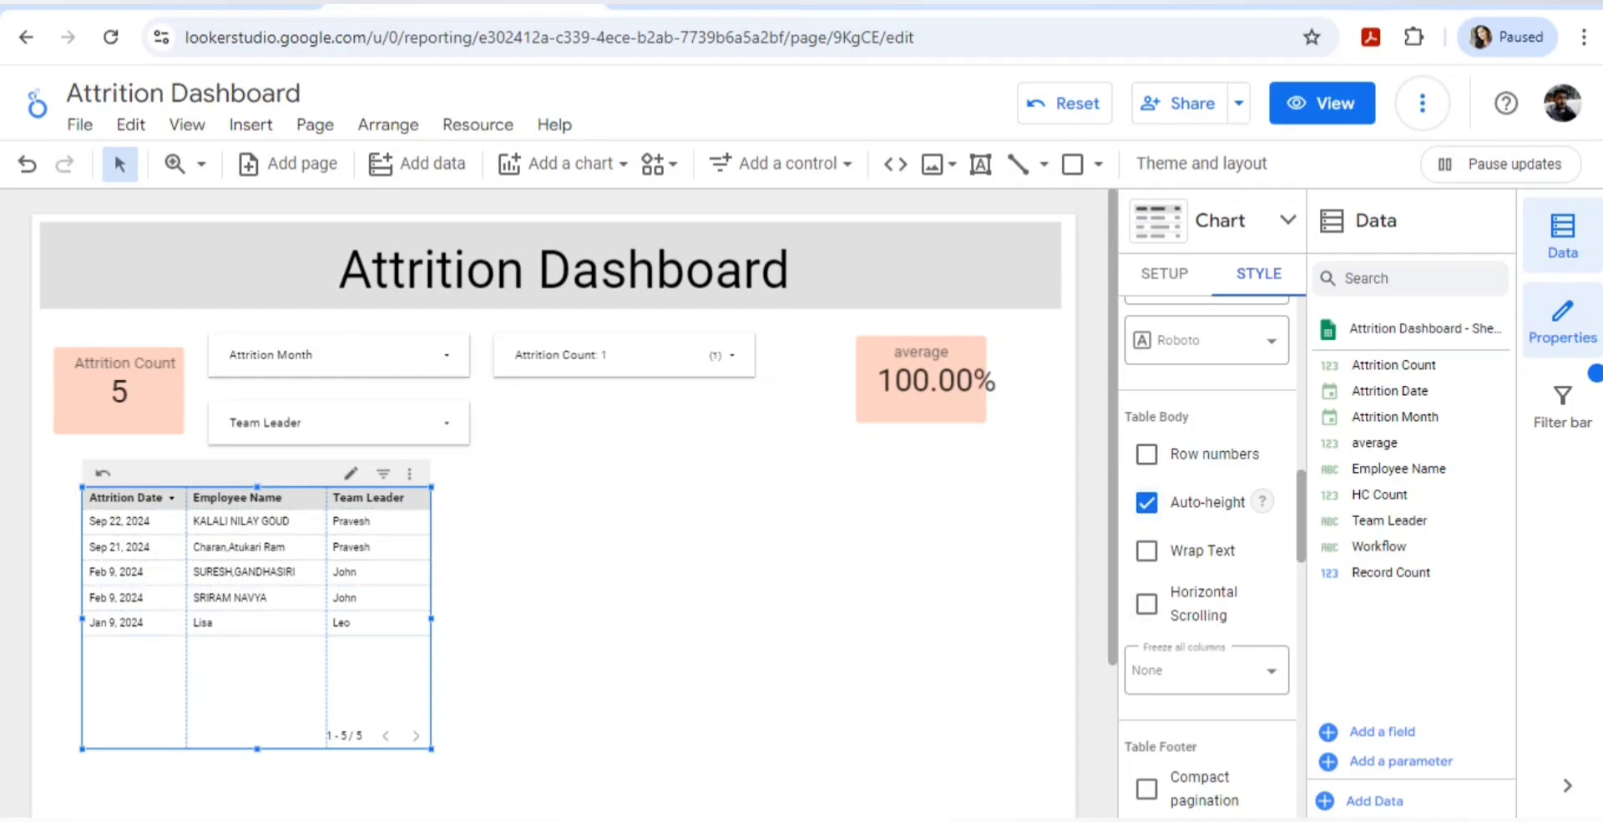
pyautogui.scroll(5, 1207, 501)
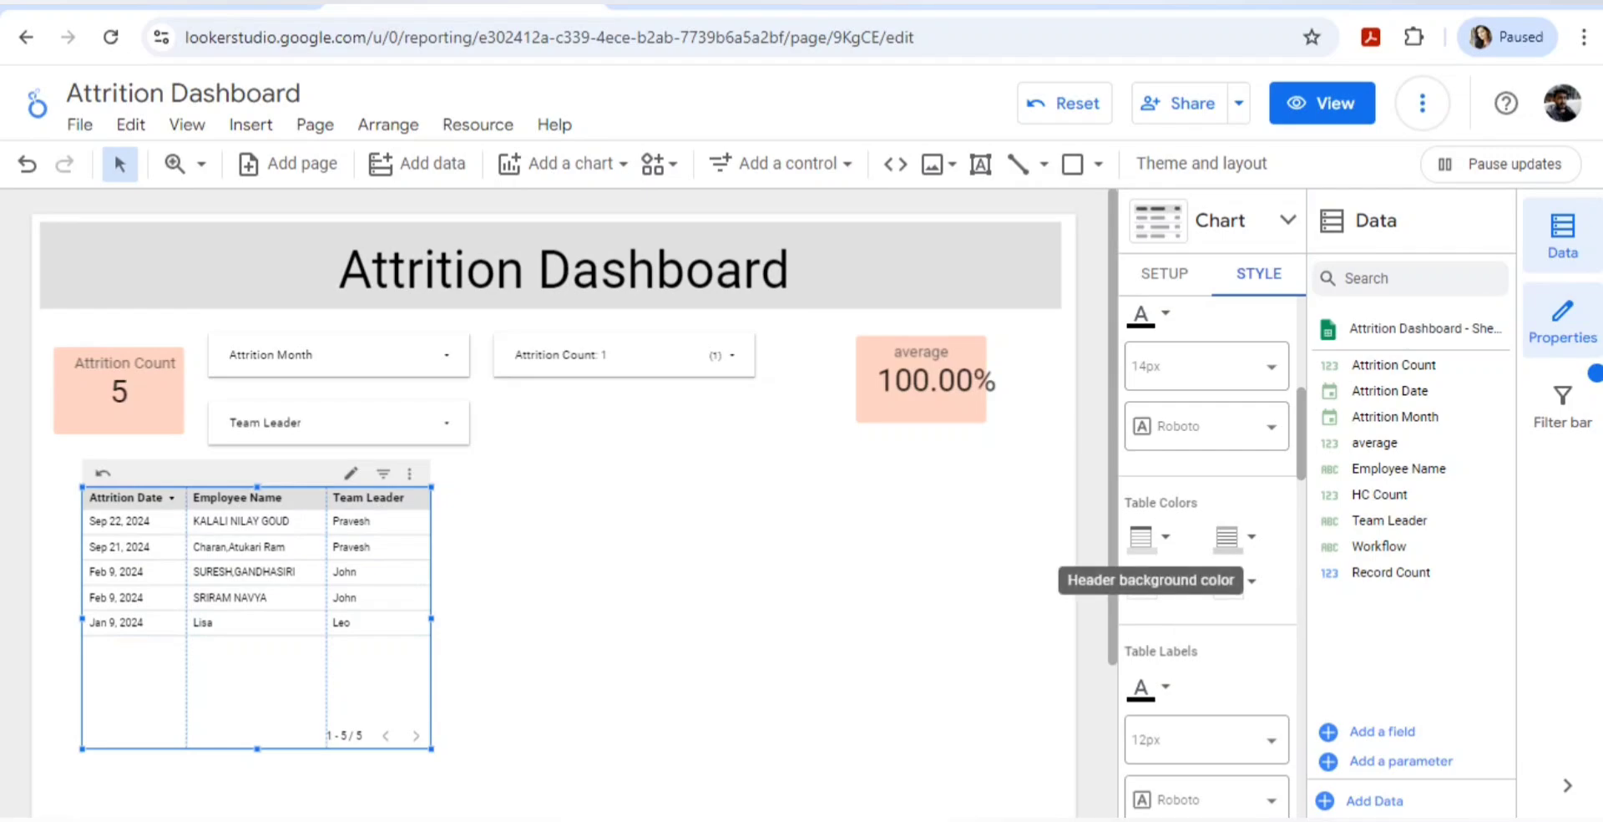
pyautogui.click(1150, 537)
pyautogui.press('Escape')
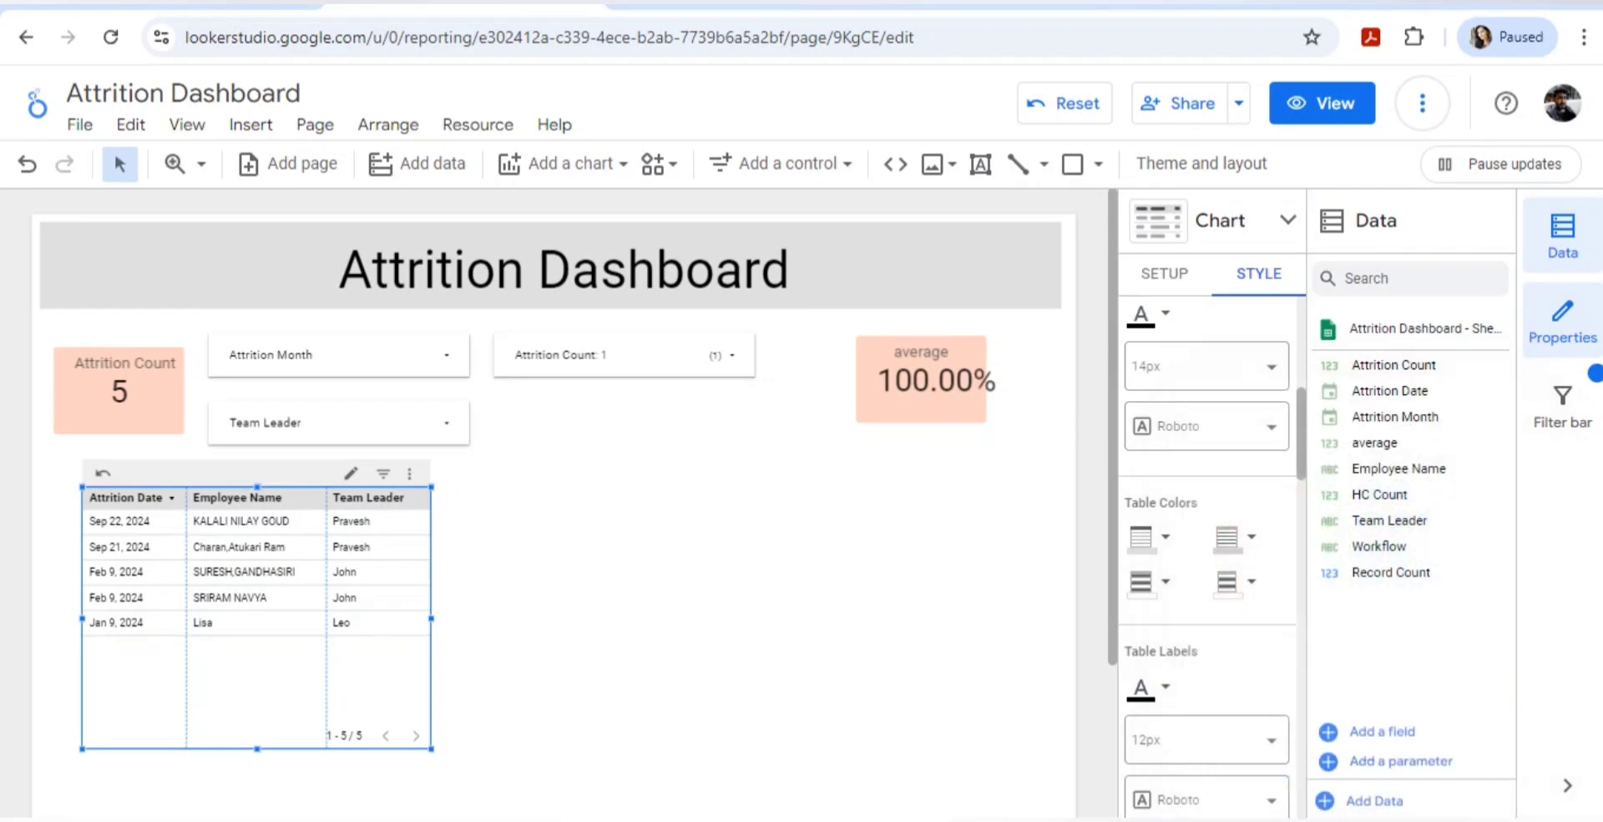
# Set the employee table's missing data to show as " " (blank).
pyautogui.scroll(-4, 1206, 551)
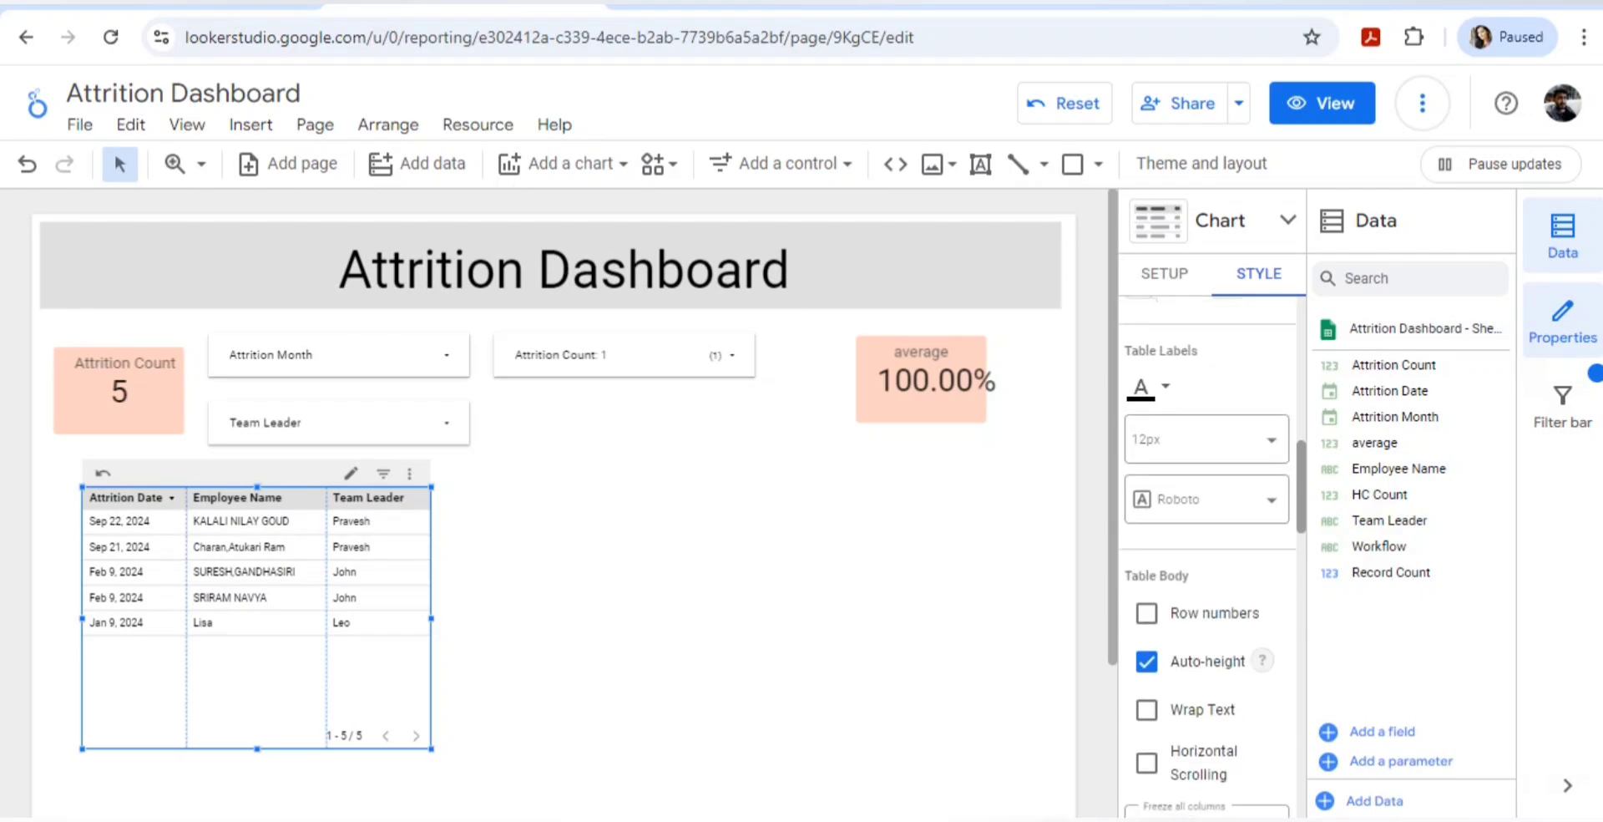
pyautogui.scroll(3, 1207, 551)
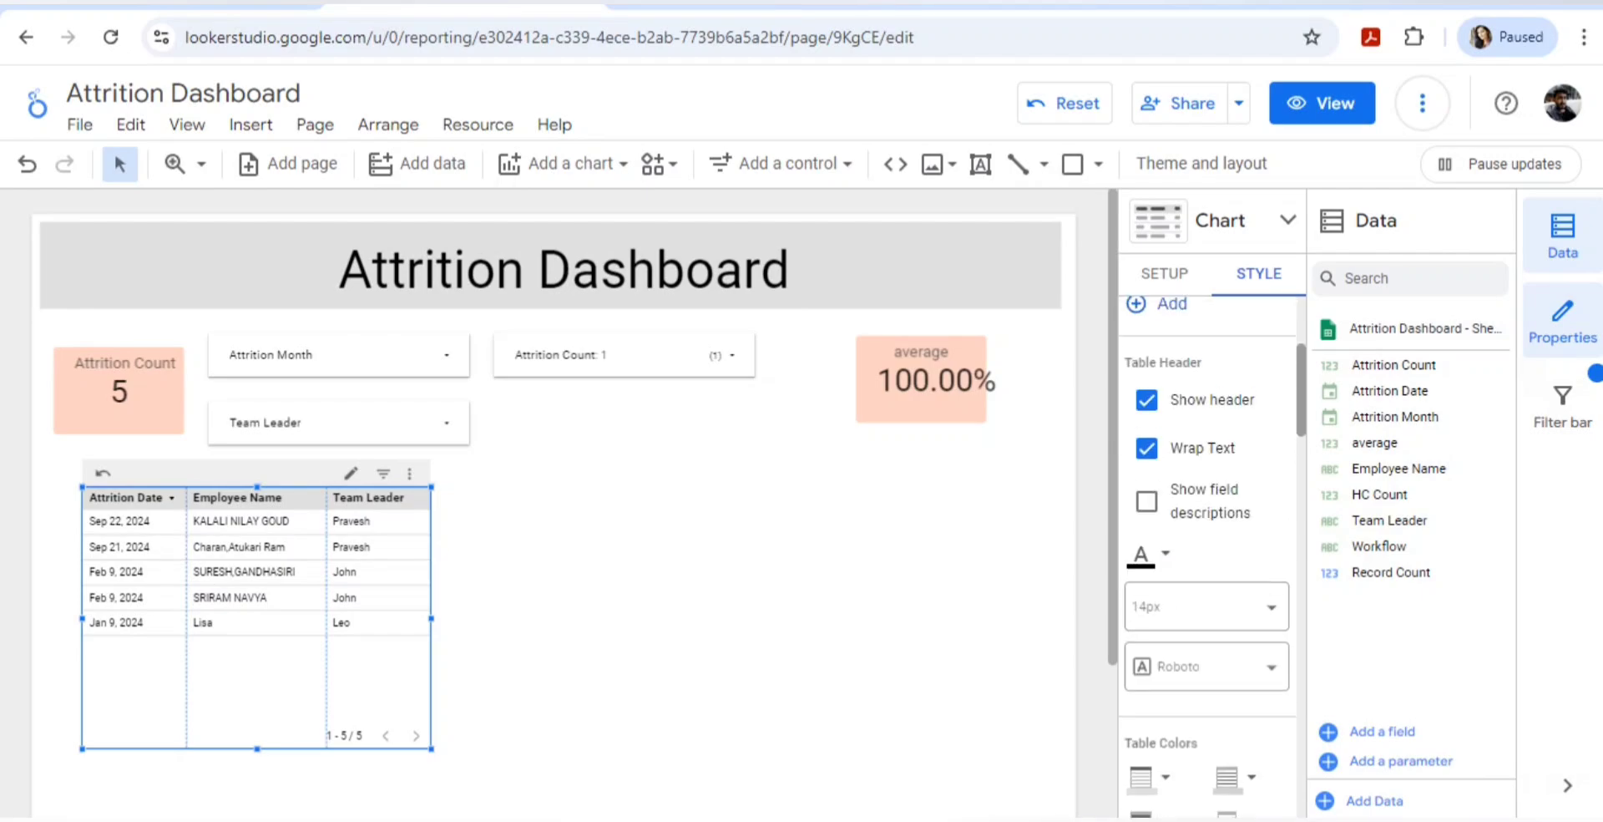
pyautogui.scroll(2, 1206, 551)
pyautogui.scroll(-8, 1206, 551)
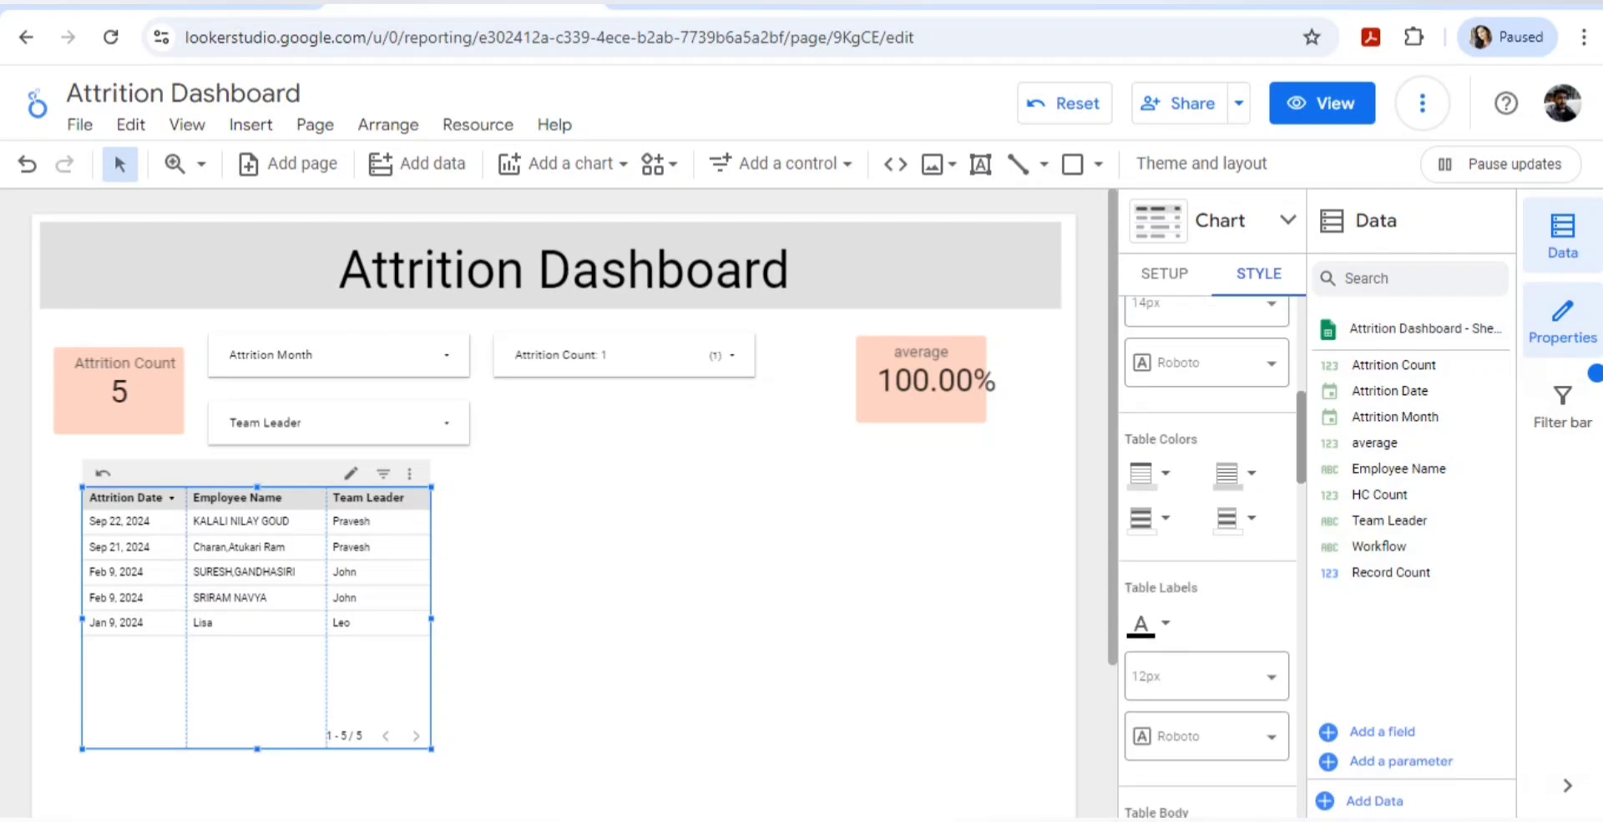
pyautogui.scroll(-4, 1207, 526)
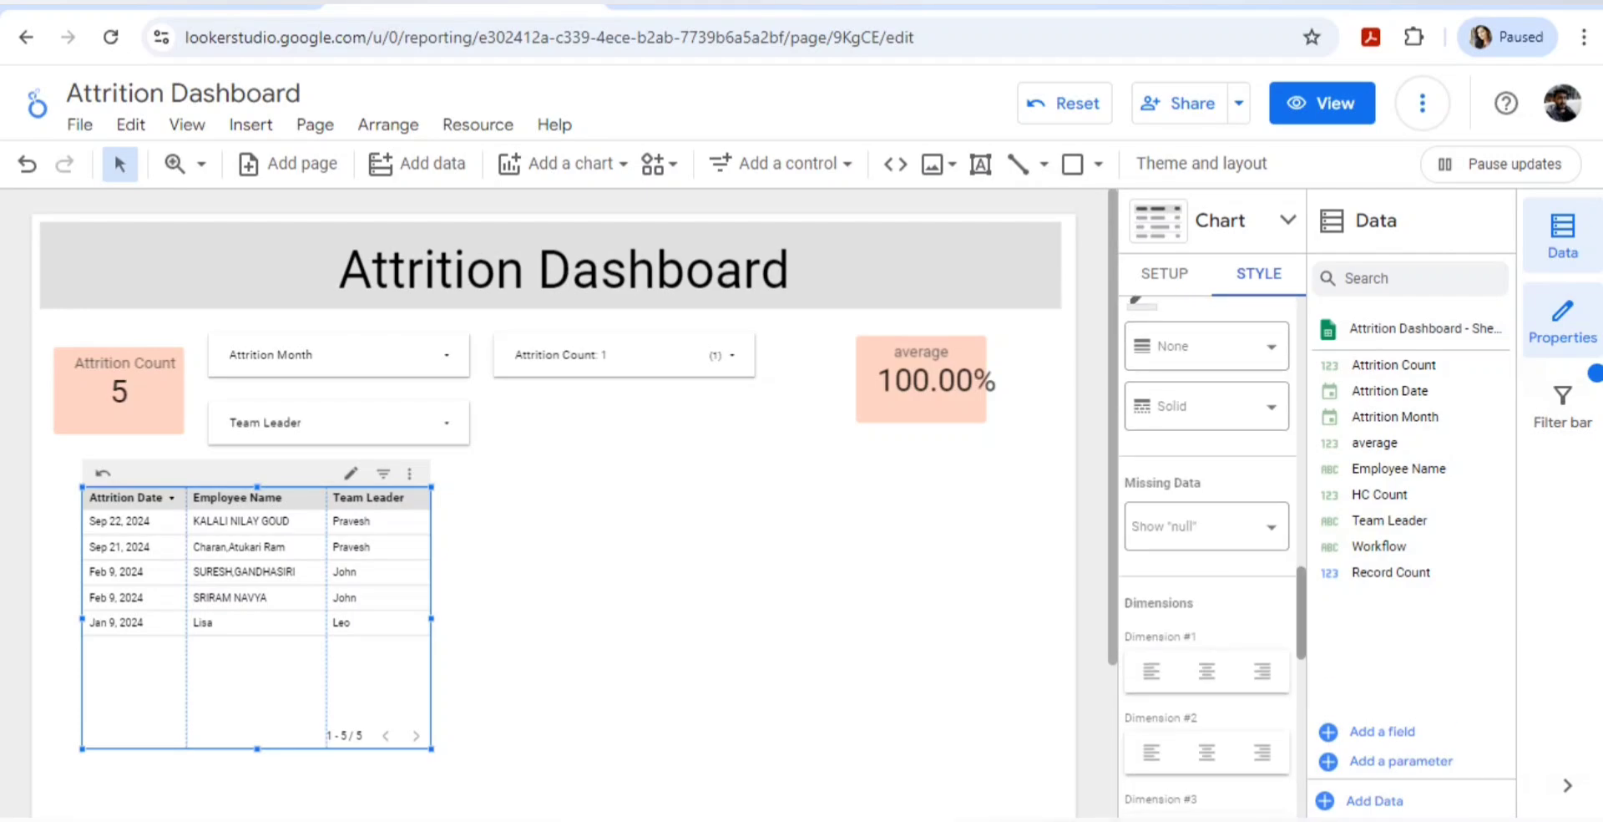
pyautogui.click(1207, 526)
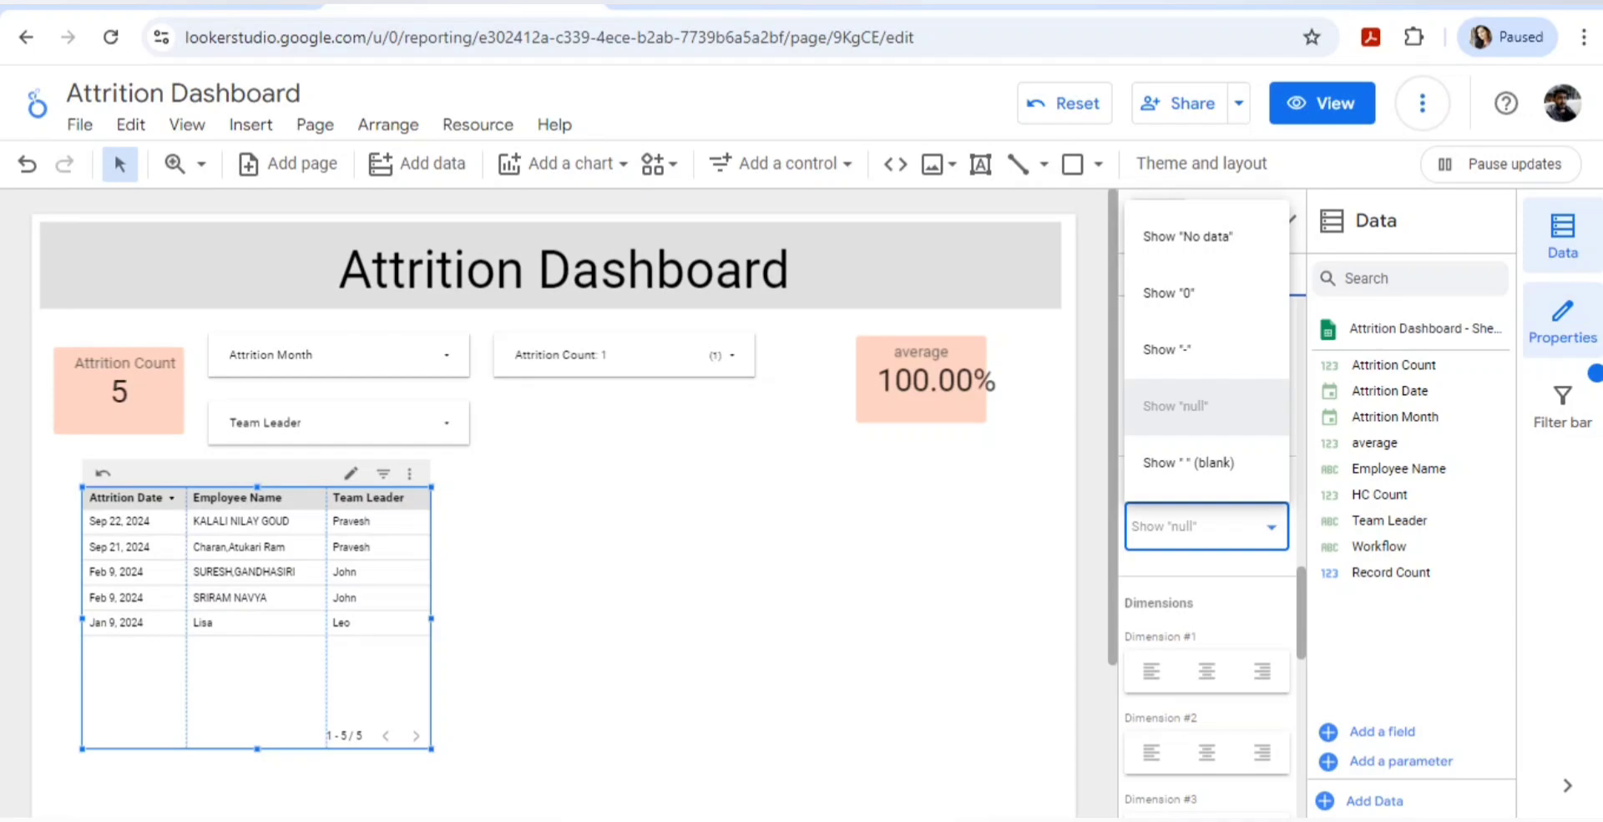
pyautogui.click(1188, 462)
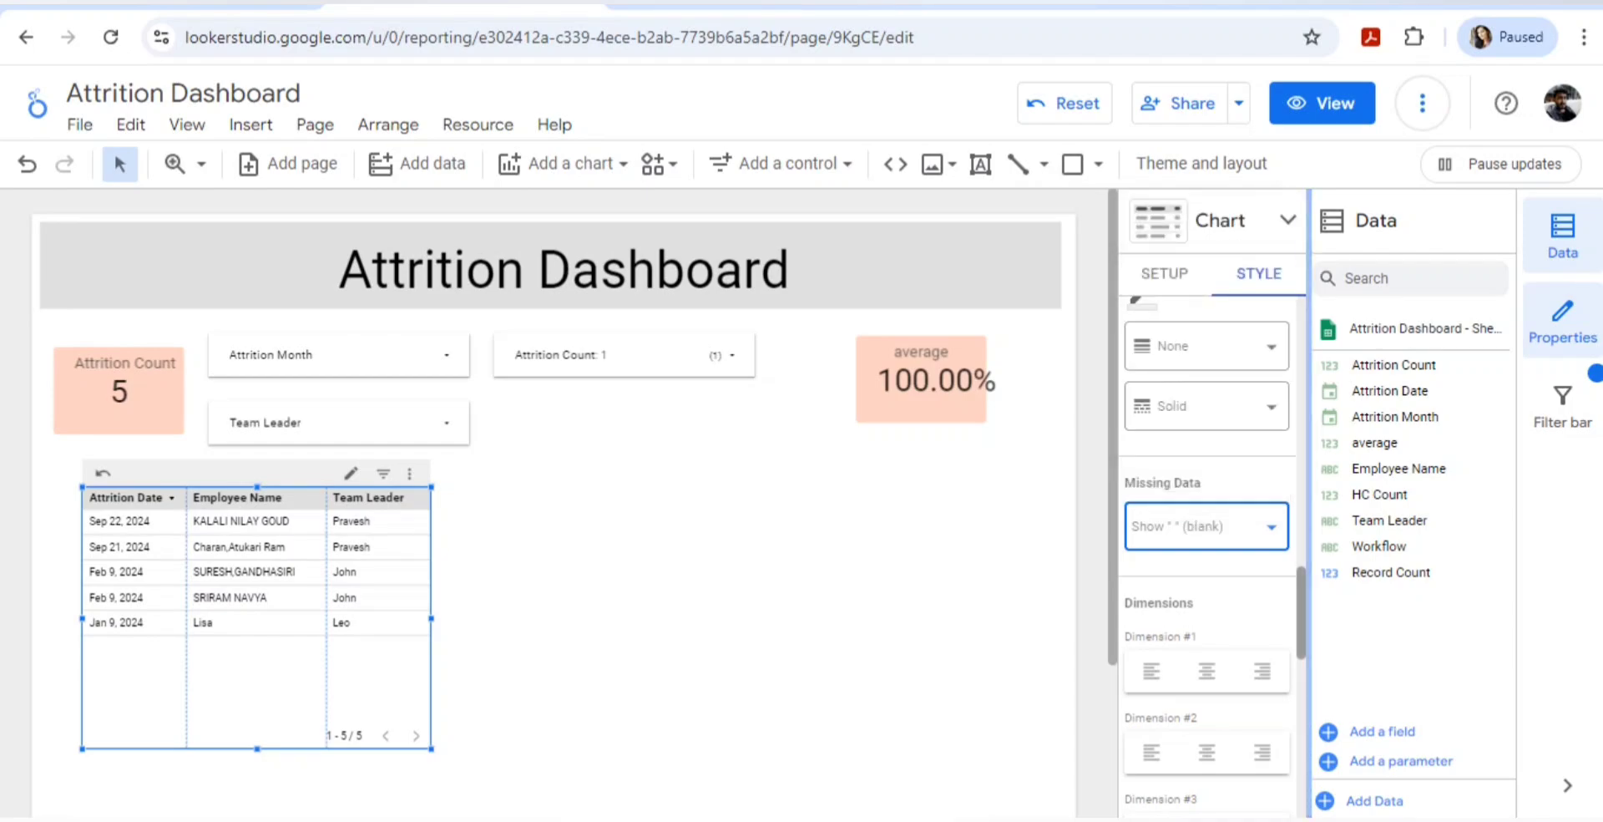
# Center-align the values of Dimension #1 and Dimension #2 in the attrition table.
pyautogui.click(1245, 601)
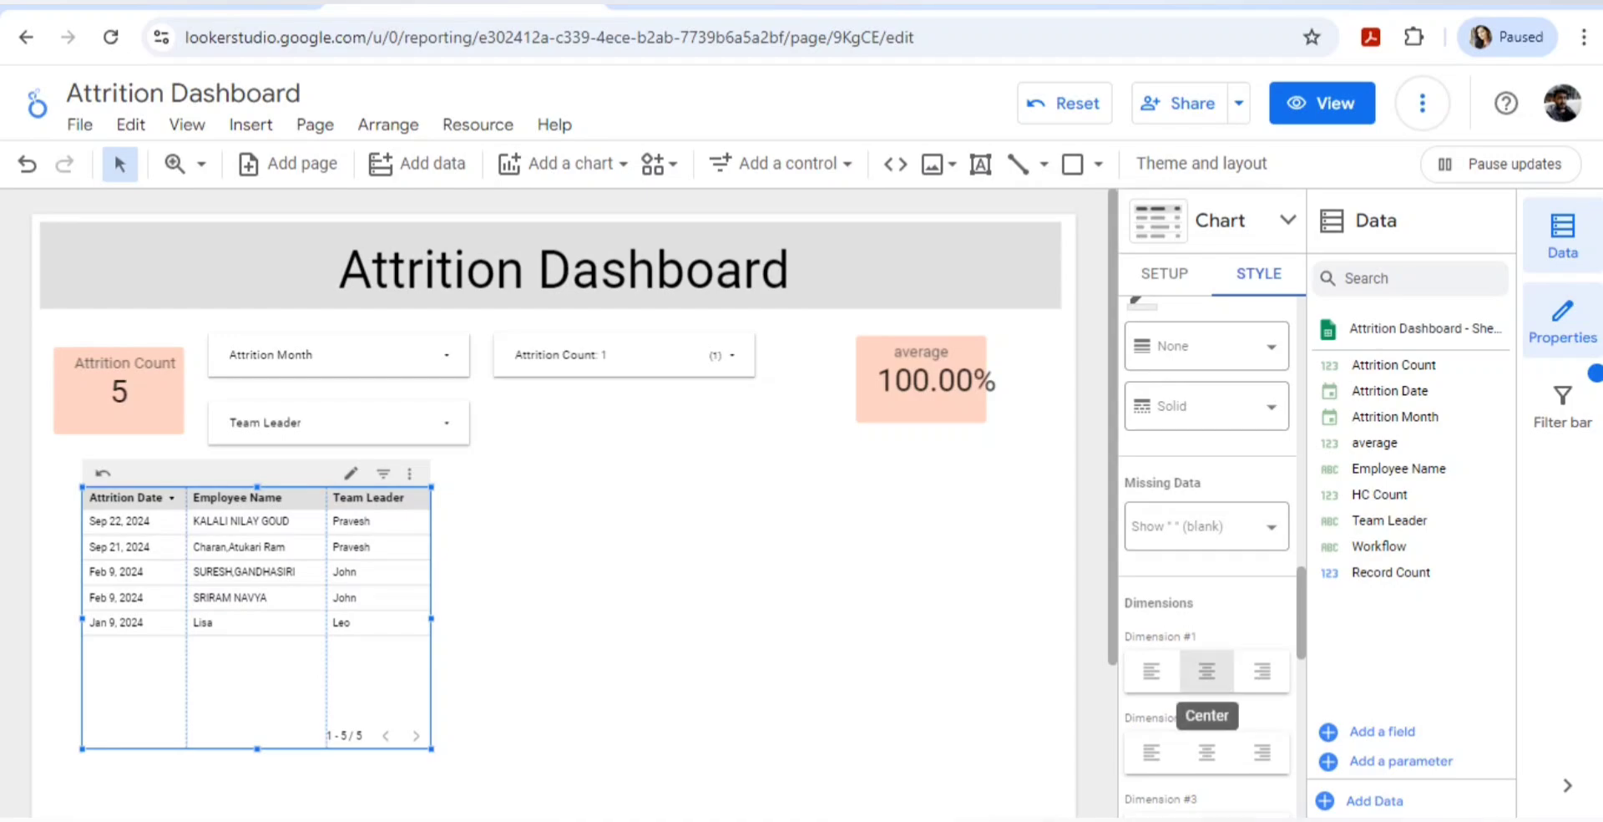
pyautogui.click(1207, 671)
pyautogui.click(1207, 751)
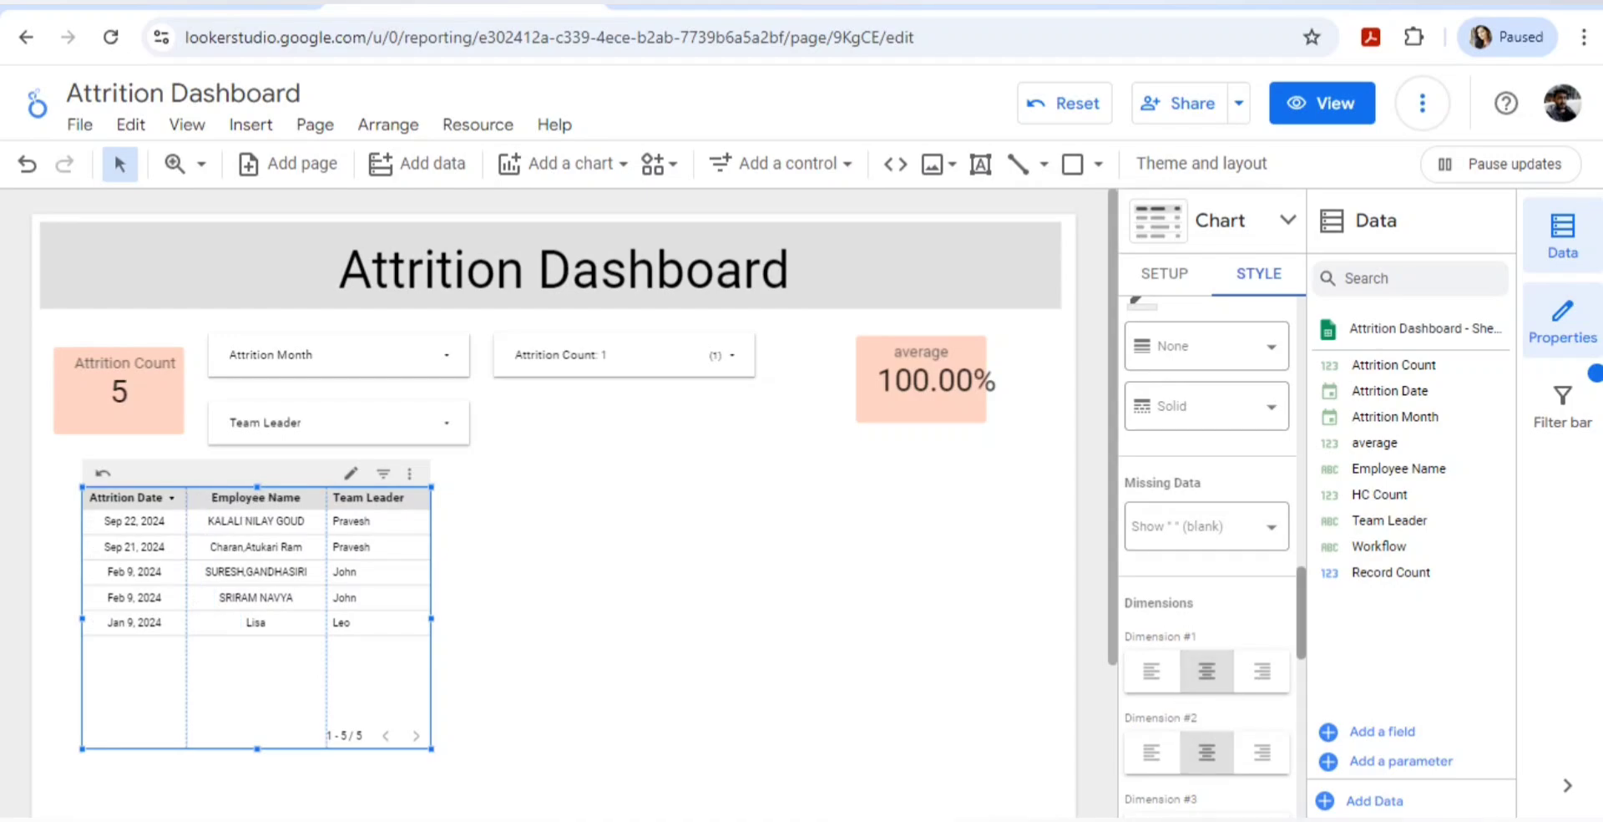
# Set the attrition table's tooltip position to Bottom right.
pyautogui.scroll(-4, 1208, 557)
pyautogui.scroll(-2, 1206, 534)
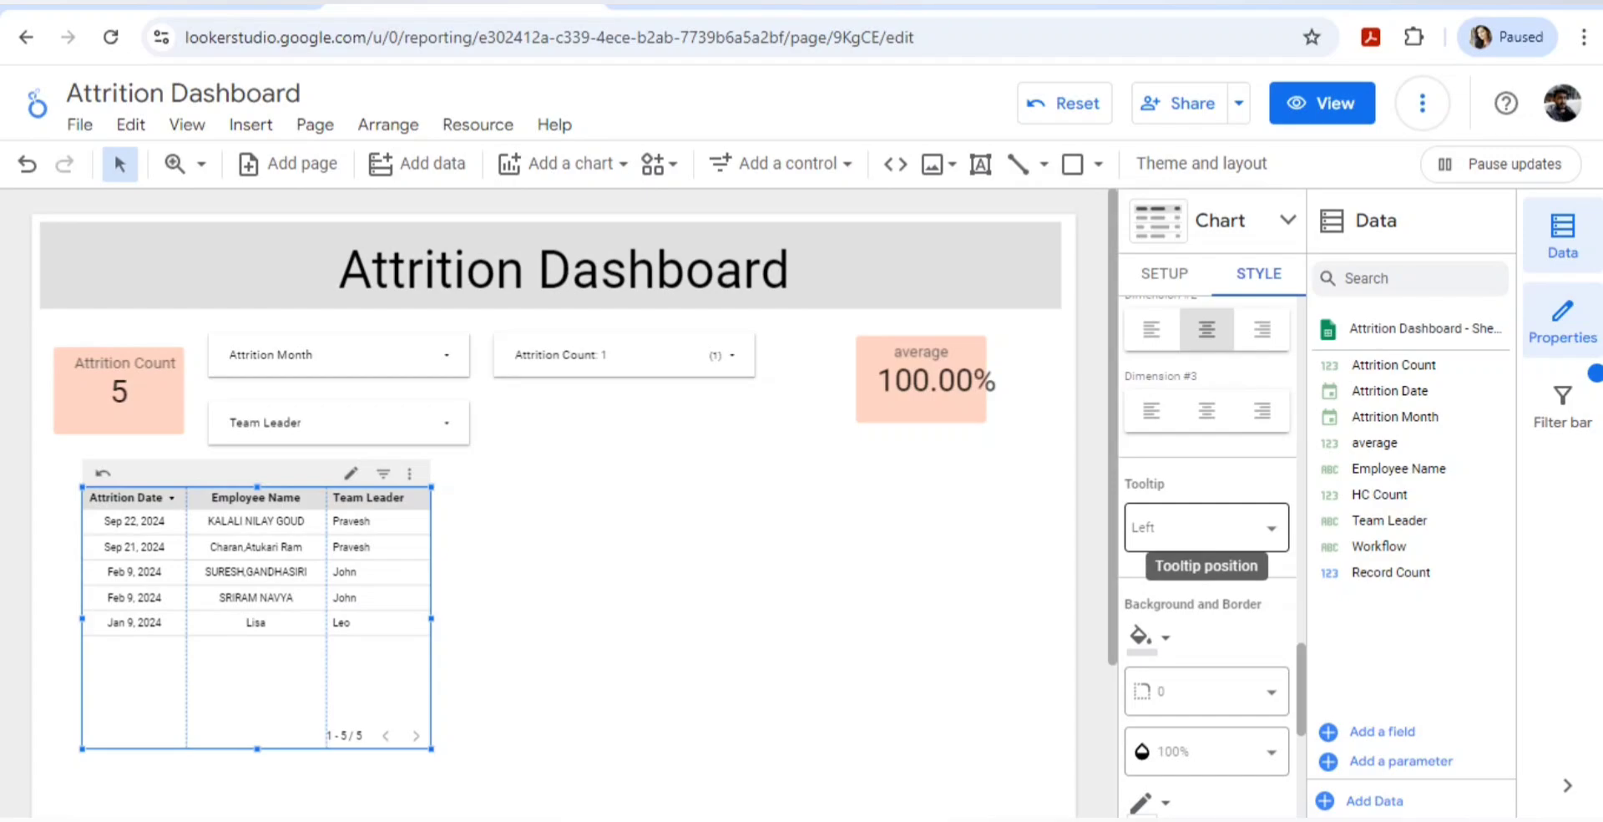
pyautogui.click(1207, 527)
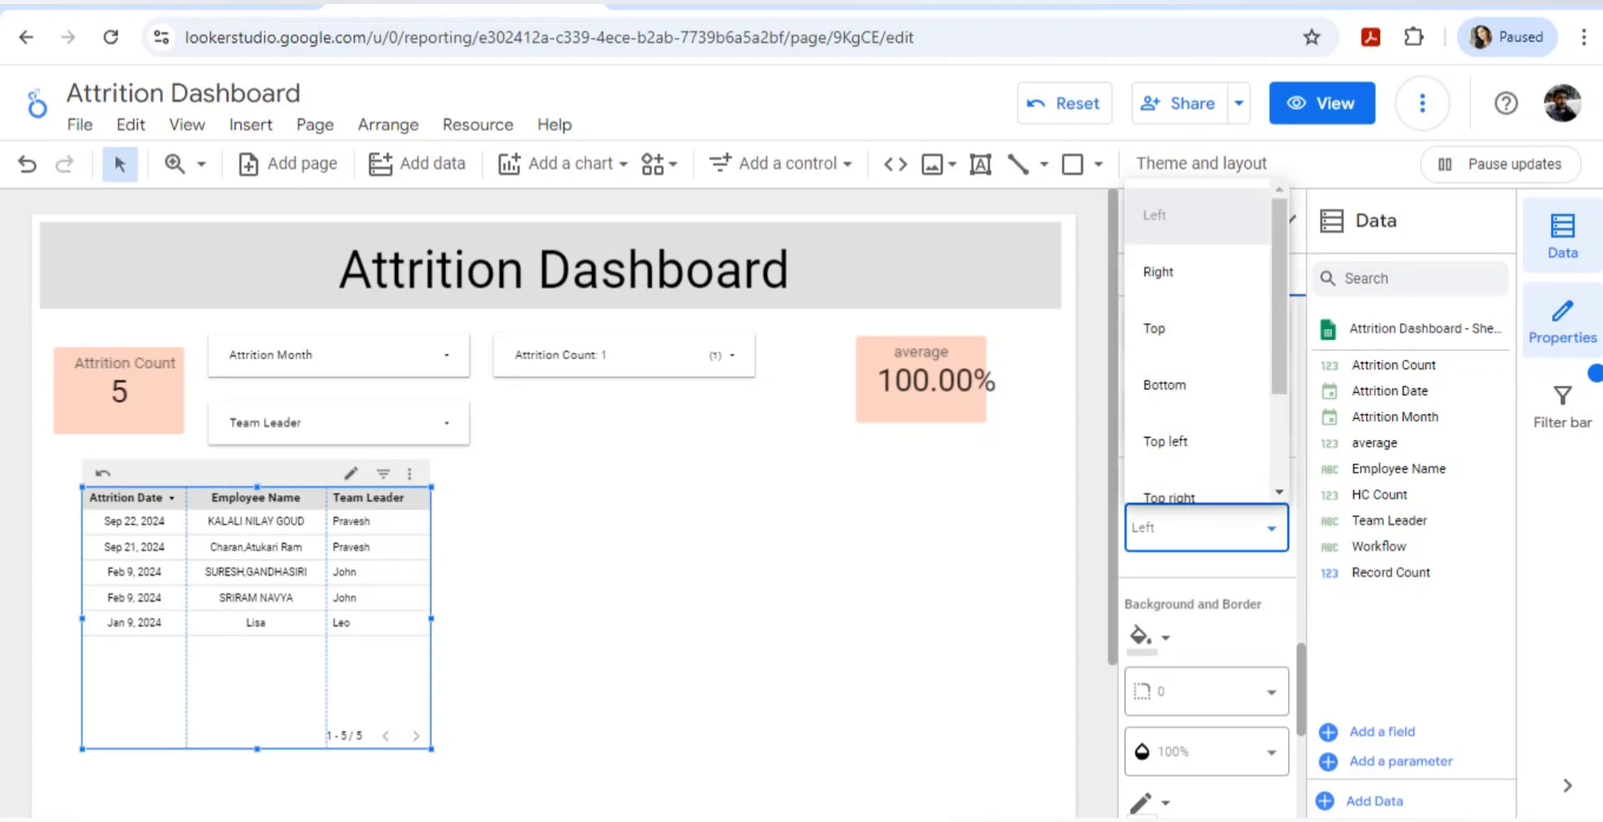
pyautogui.scroll(-3, 1198, 351)
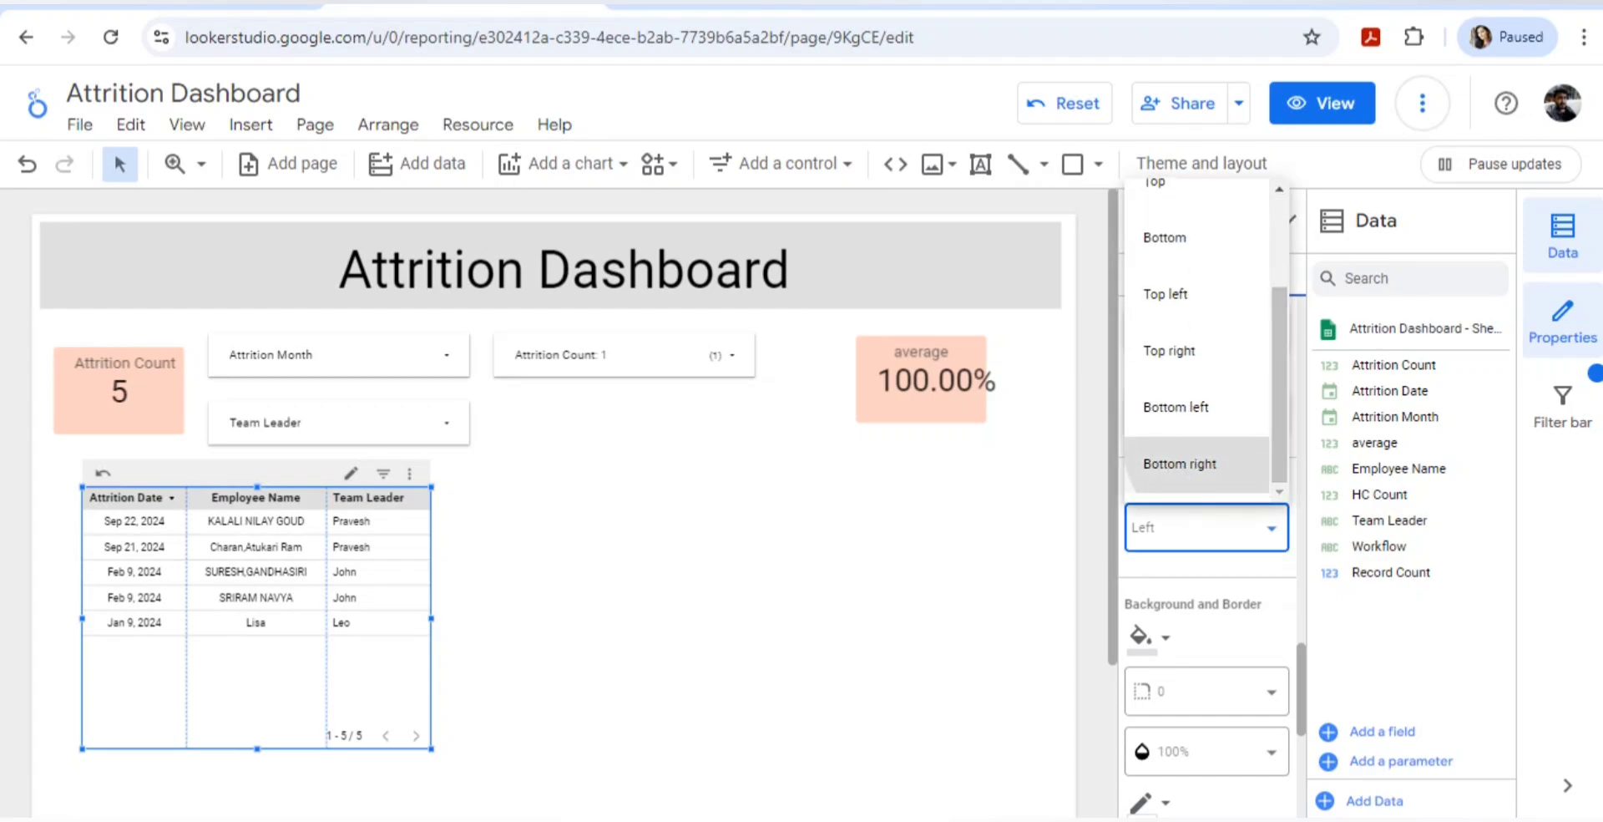
pyautogui.click(1169, 464)
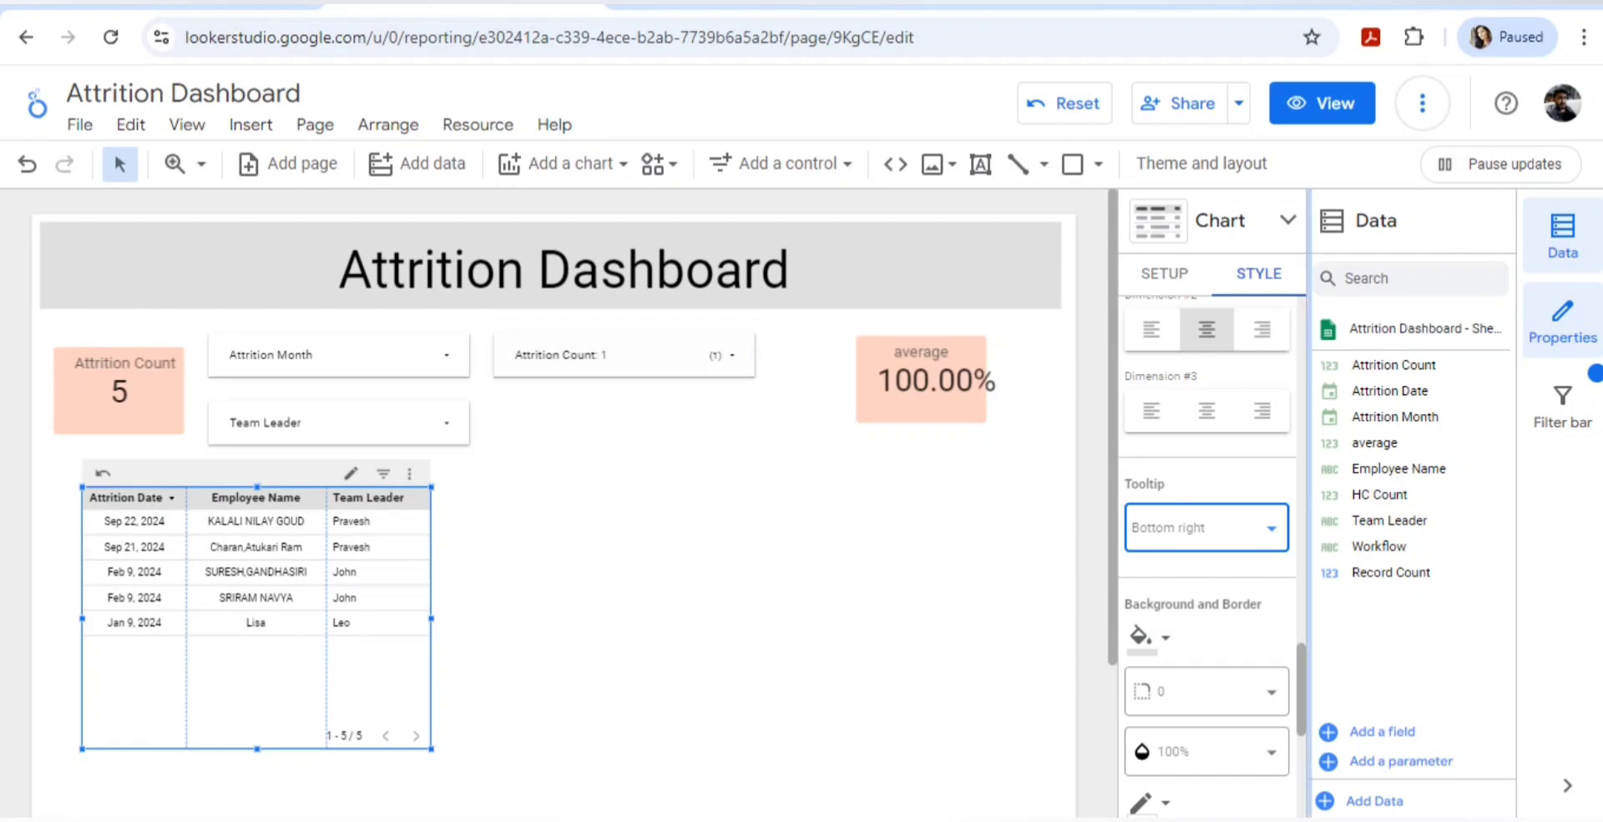
# Add a border shadow to the attrition table and enable its chart title.
pyautogui.scroll(-4, 1208, 557)
pyautogui.scroll(-1, 1207, 557)
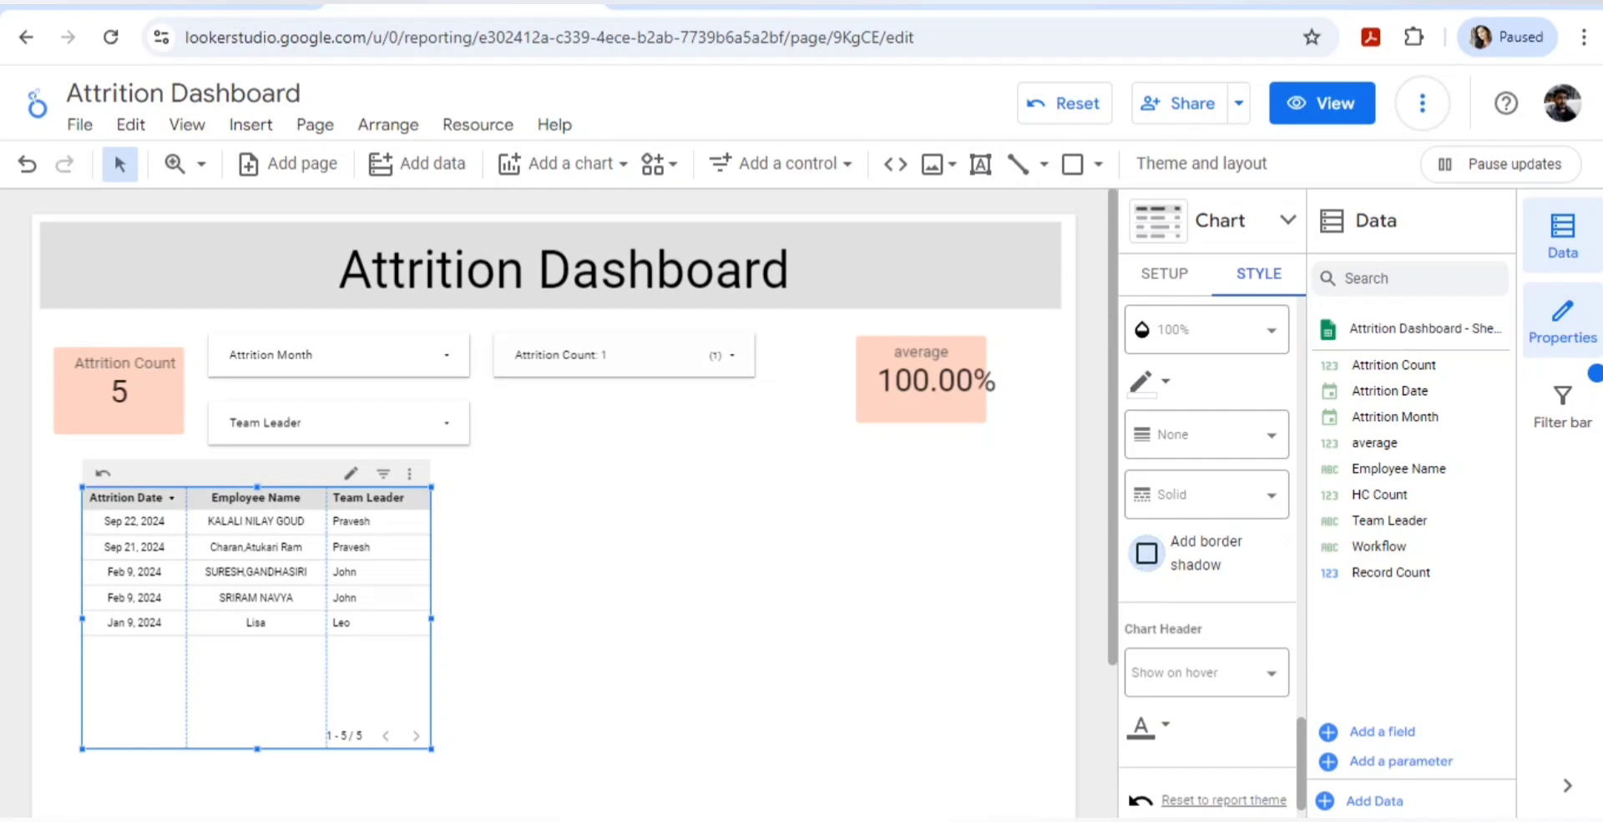
pyautogui.click(1147, 553)
pyautogui.scroll(-1, 1208, 553)
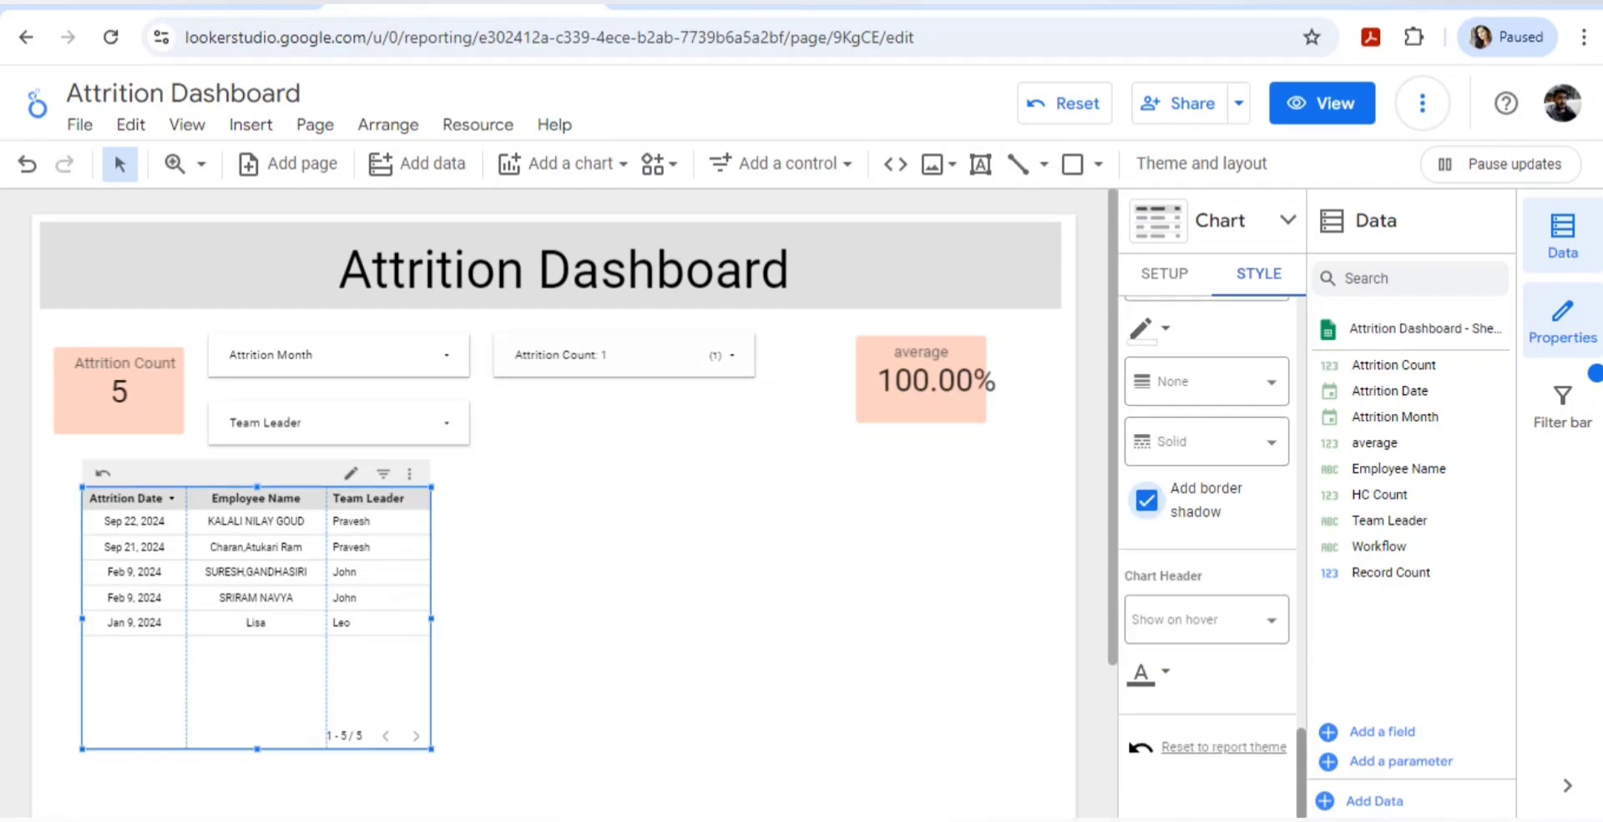
pyautogui.scroll(10, 1208, 551)
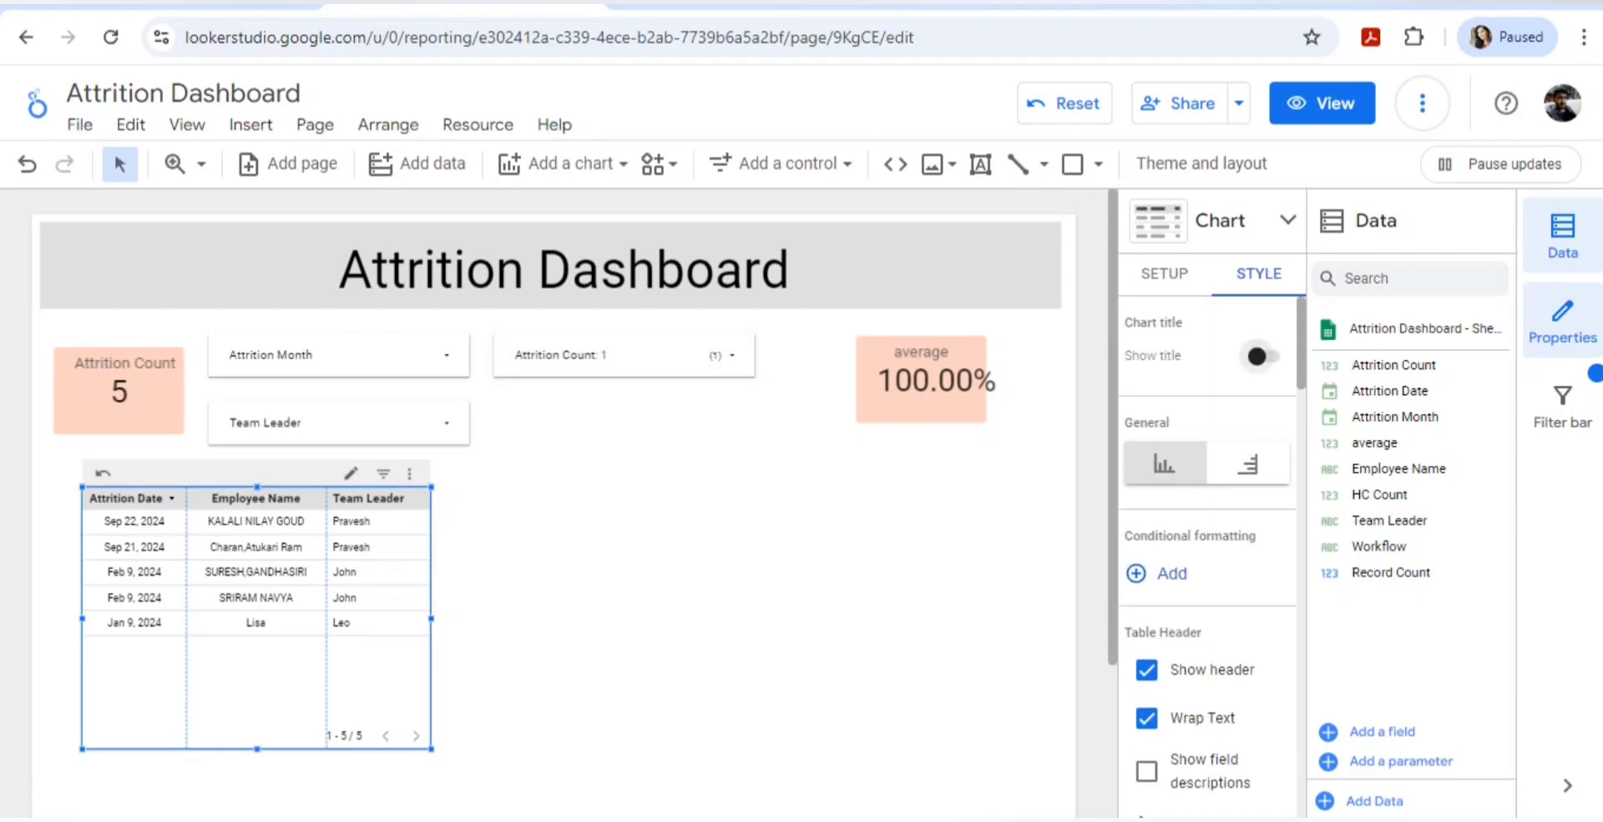
pyautogui.click(1259, 356)
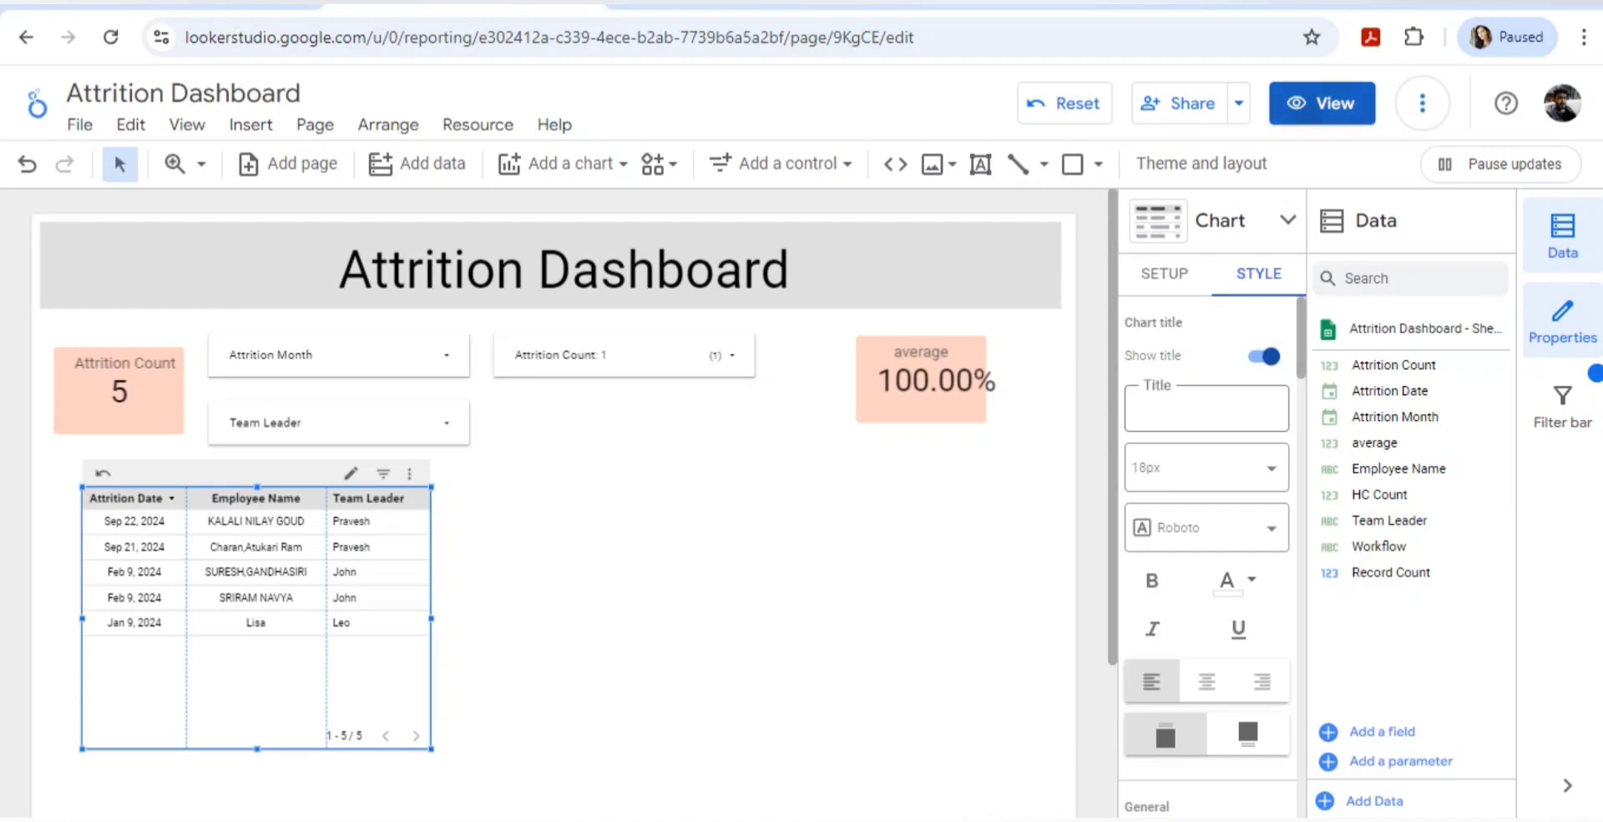
# Preview the report in view mode, include value 0 in the Attrition Count filter, and look through the employee table.
pyautogui.click(1322, 102)
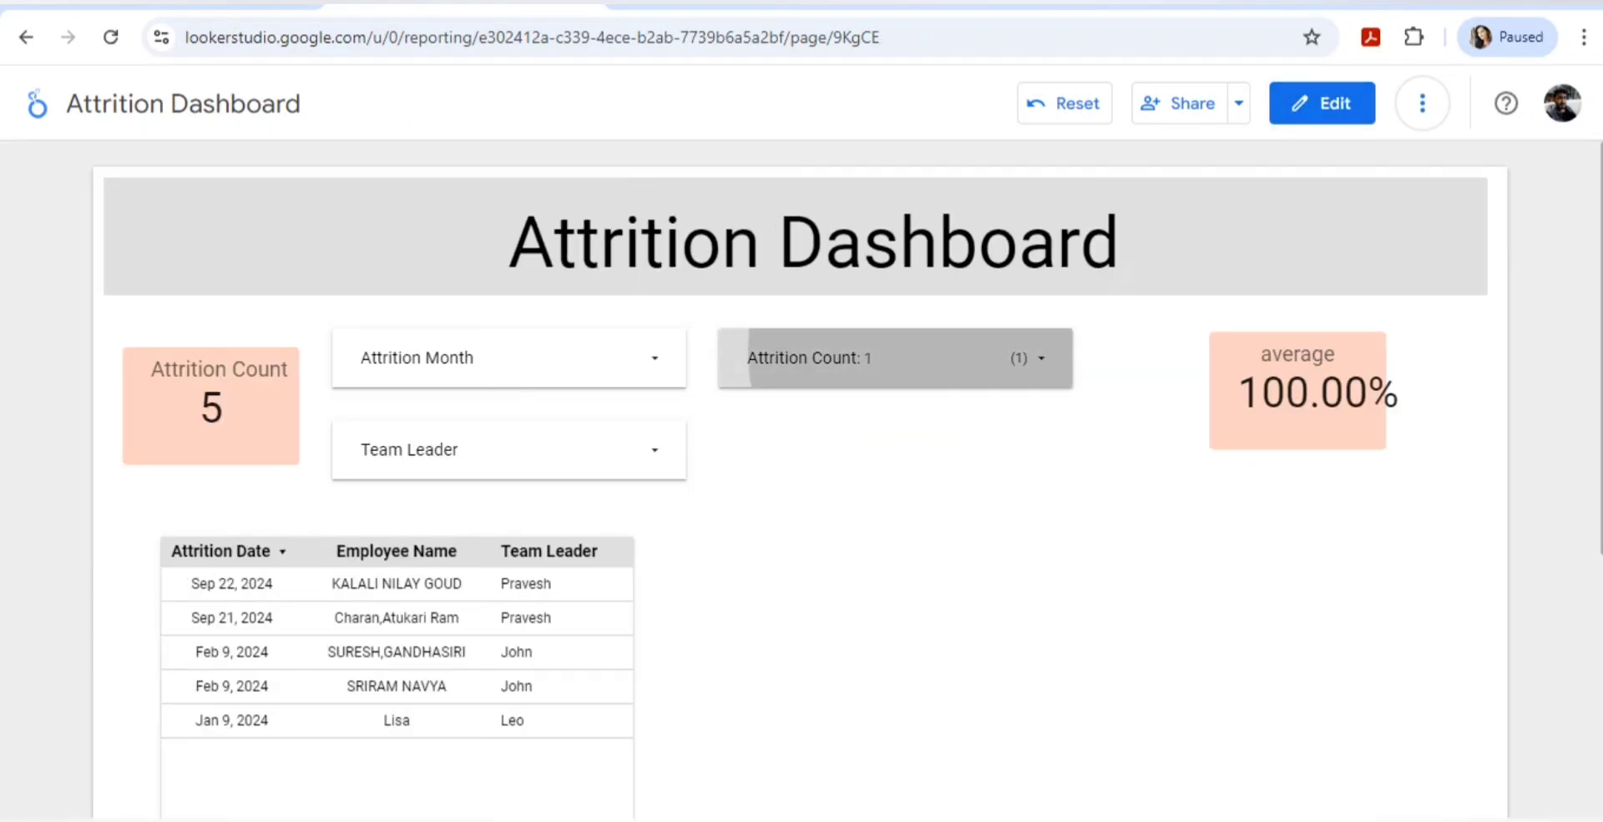
pyautogui.click(960, 358)
pyautogui.click(759, 482)
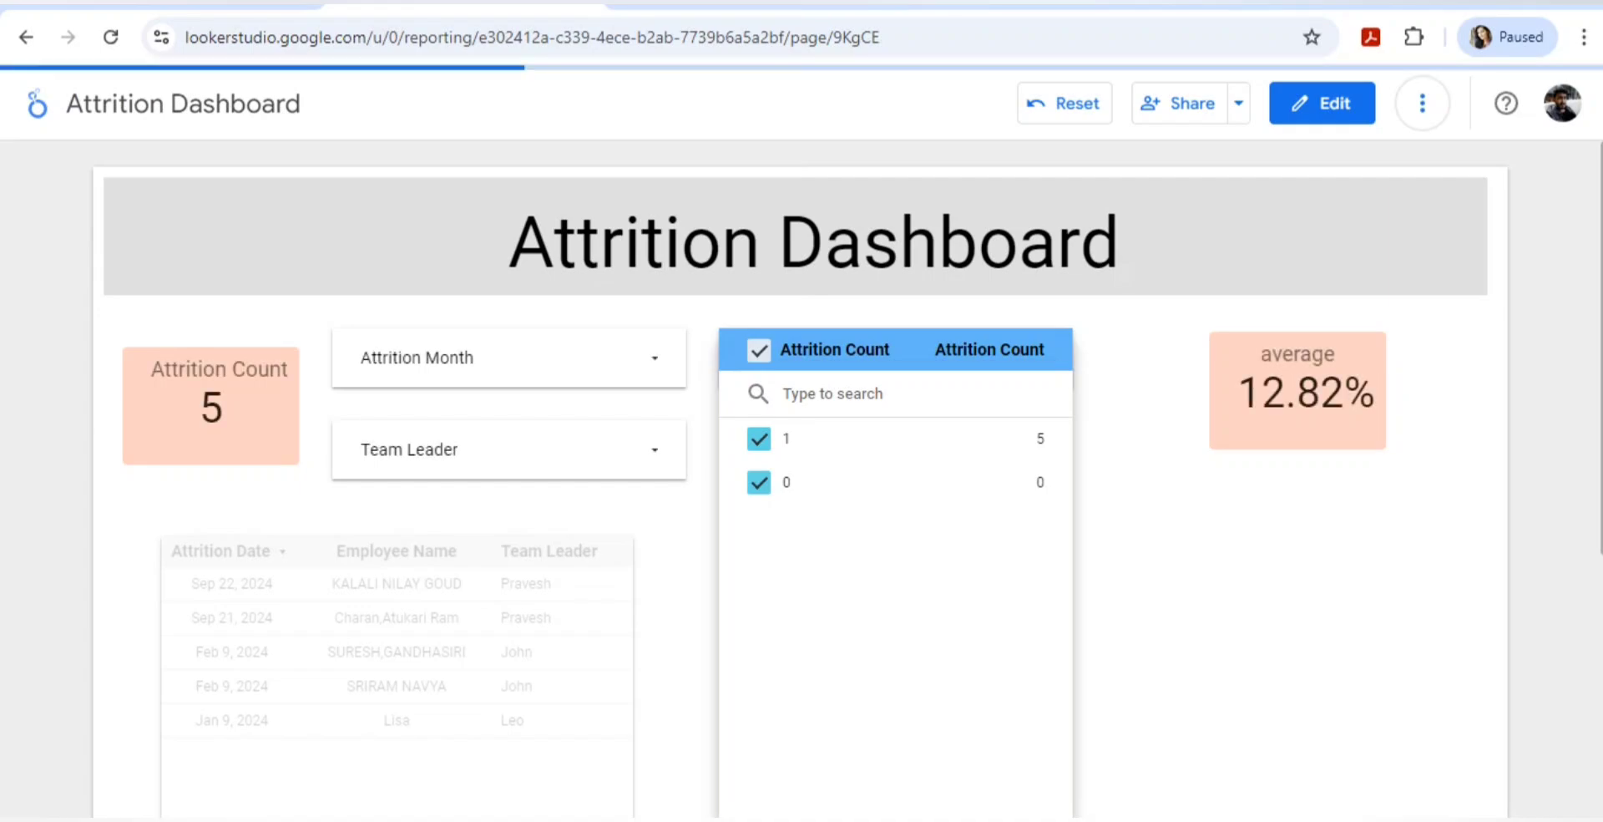
pyautogui.click(551, 618)
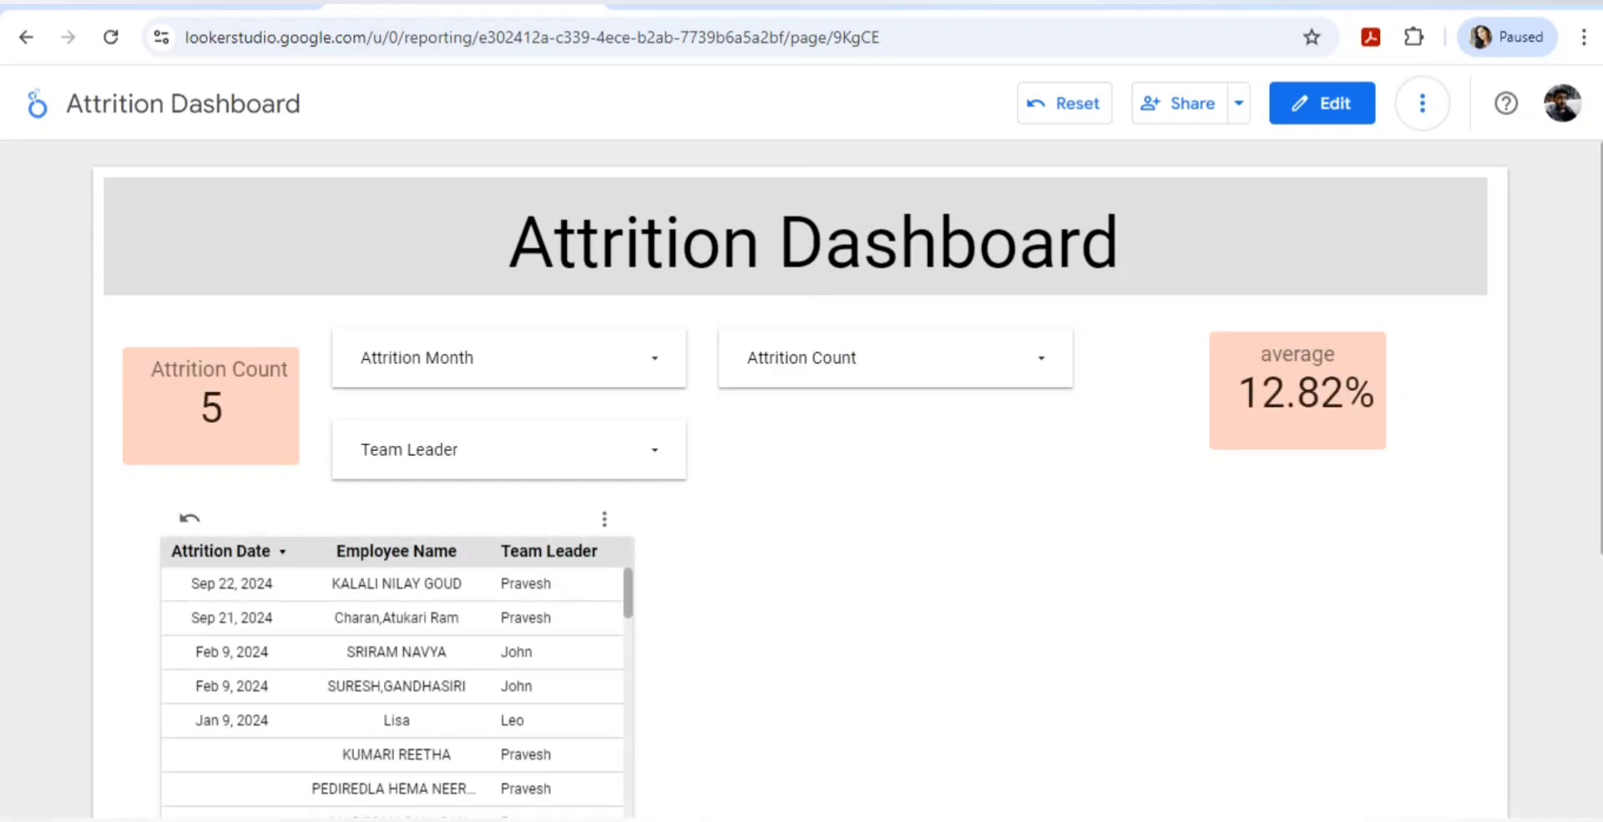
pyautogui.scroll(-3, 397, 693)
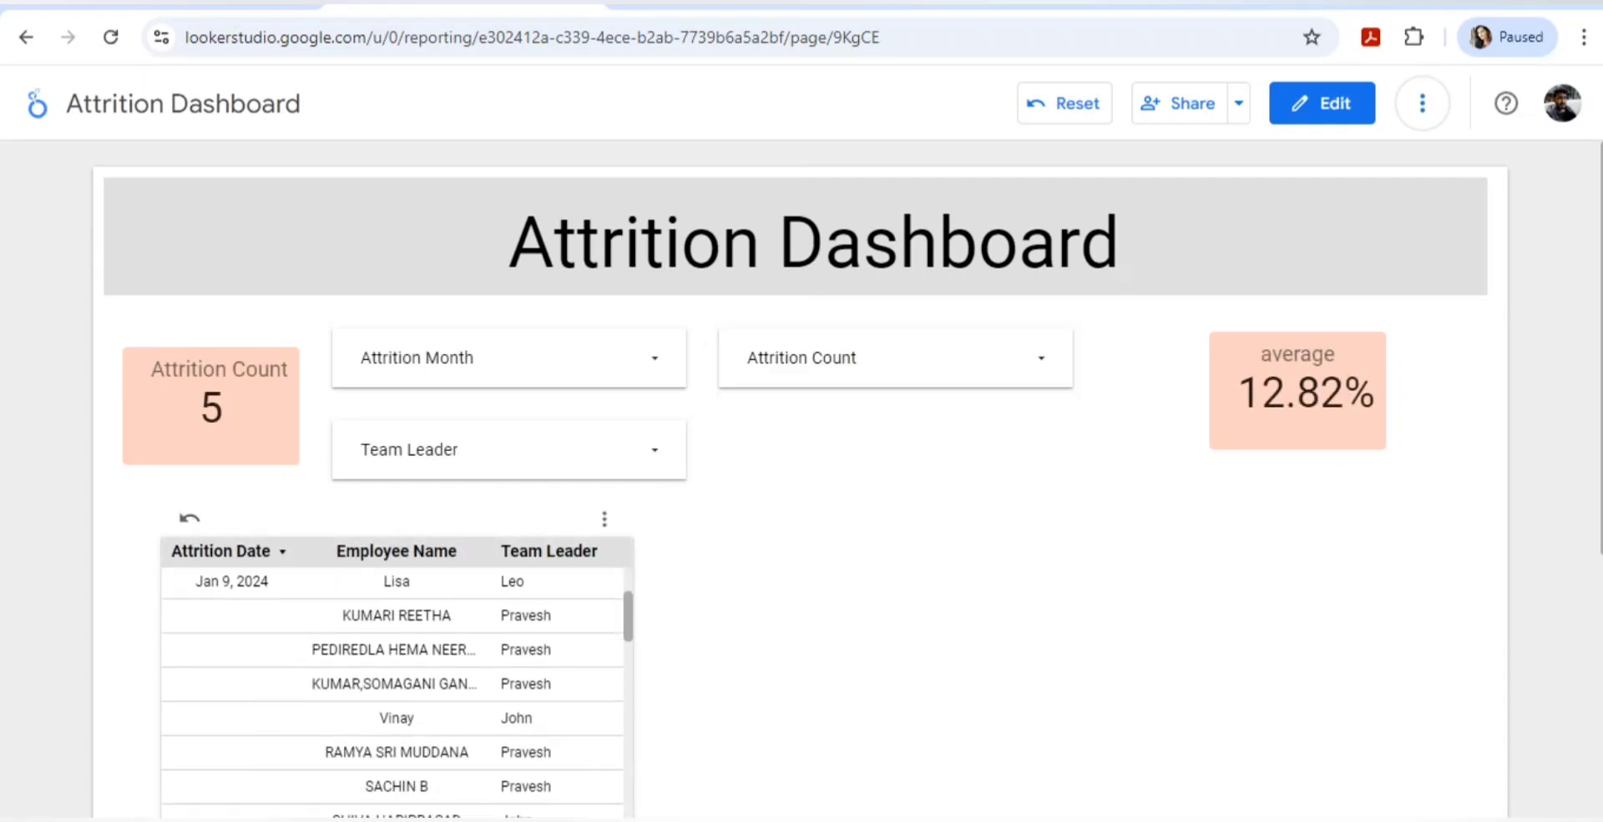
pyautogui.scroll(-5, 396, 693)
pyautogui.scroll(-1, 397, 693)
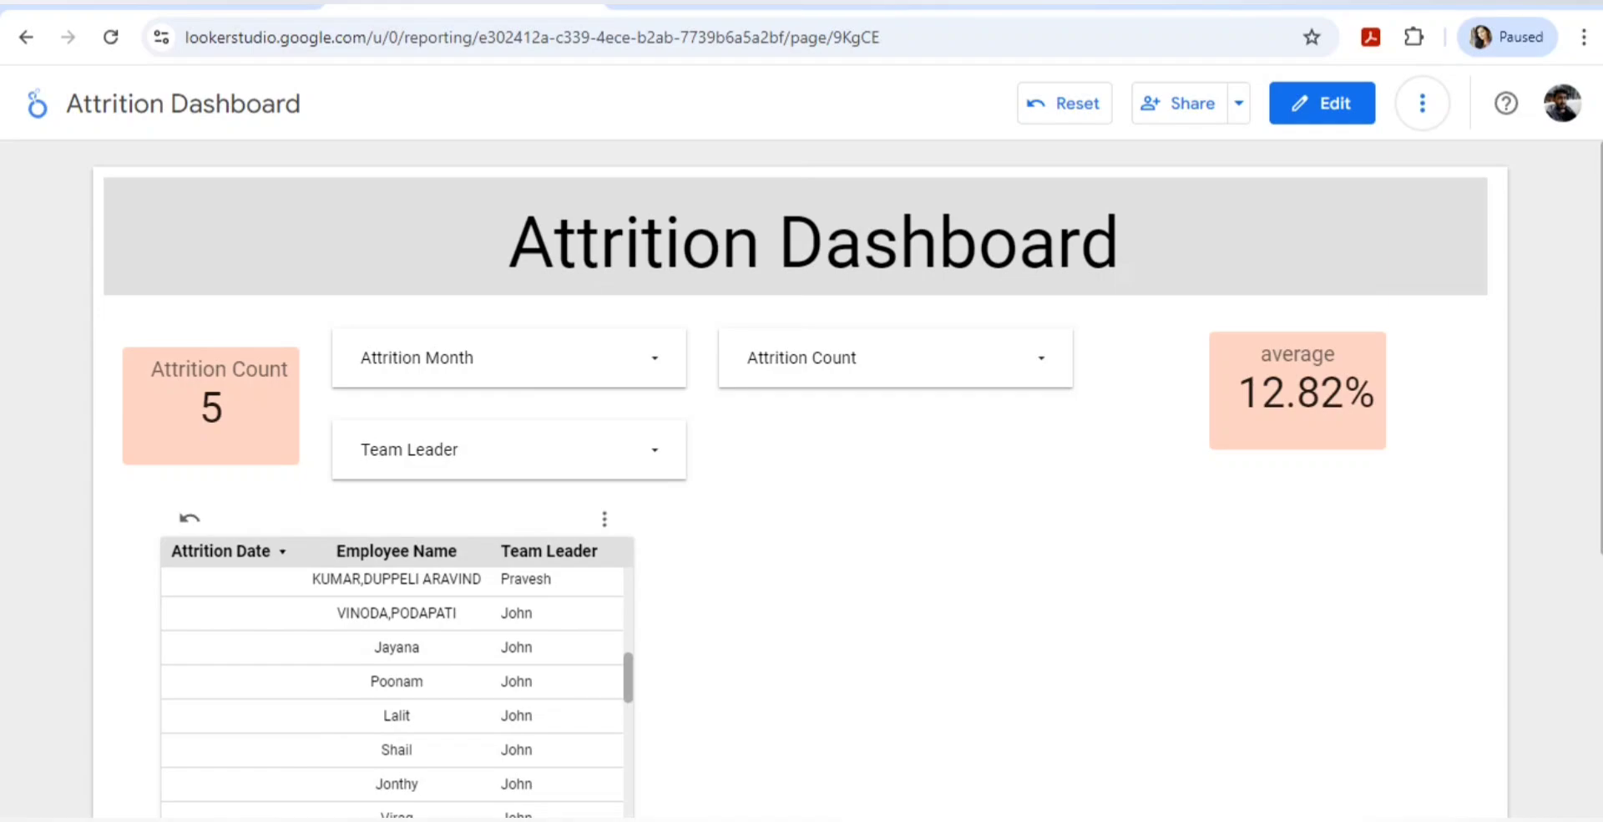
pyautogui.scroll(8, 397, 693)
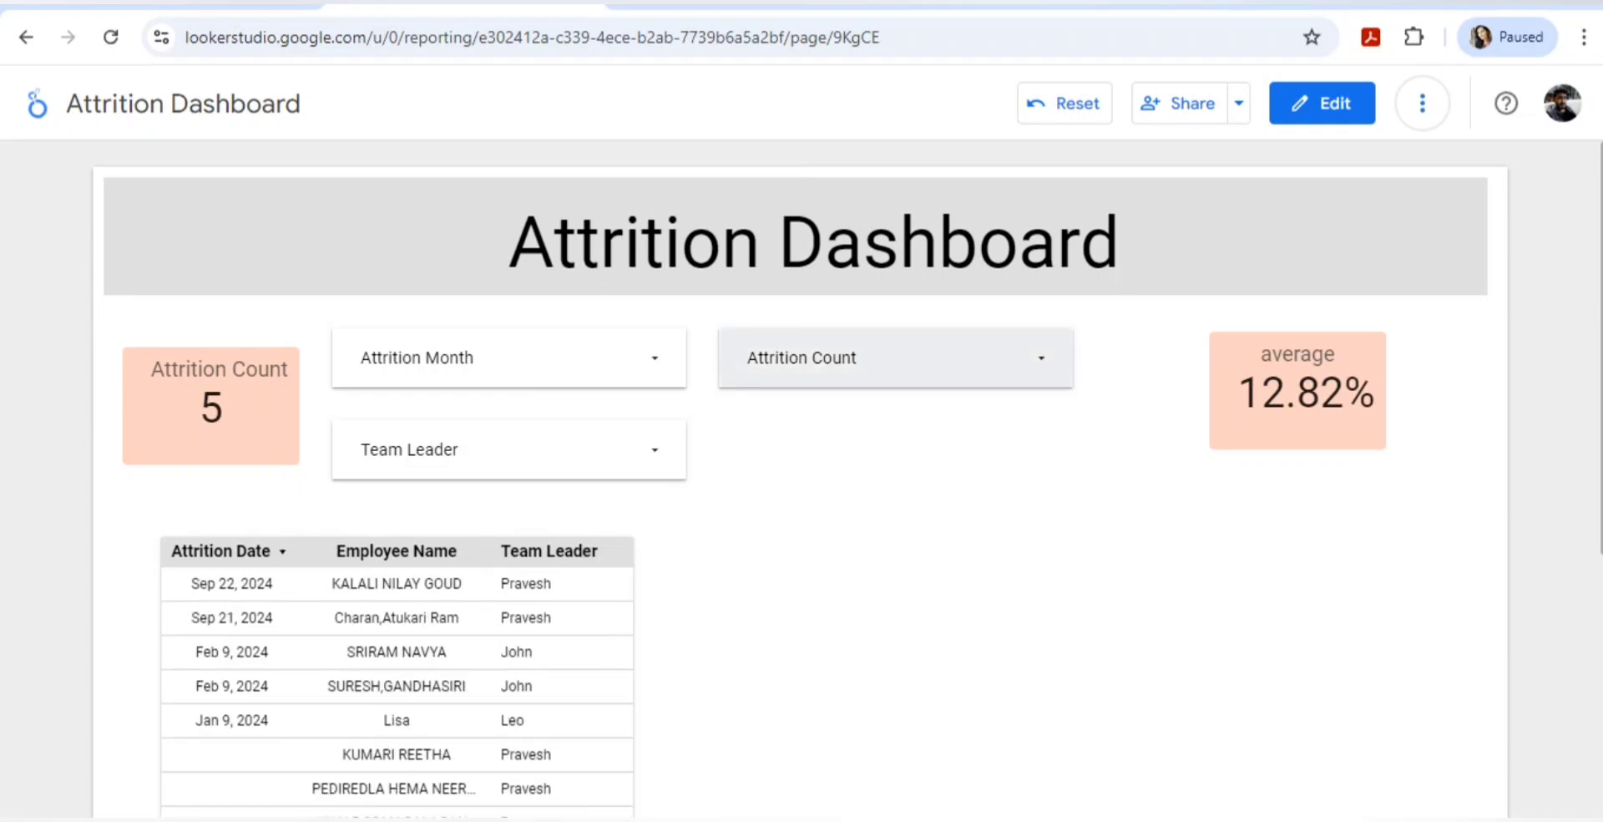
# Exclude value 0 from the Attrition Count filter so only value 1 is selected.
pyautogui.click(893, 357)
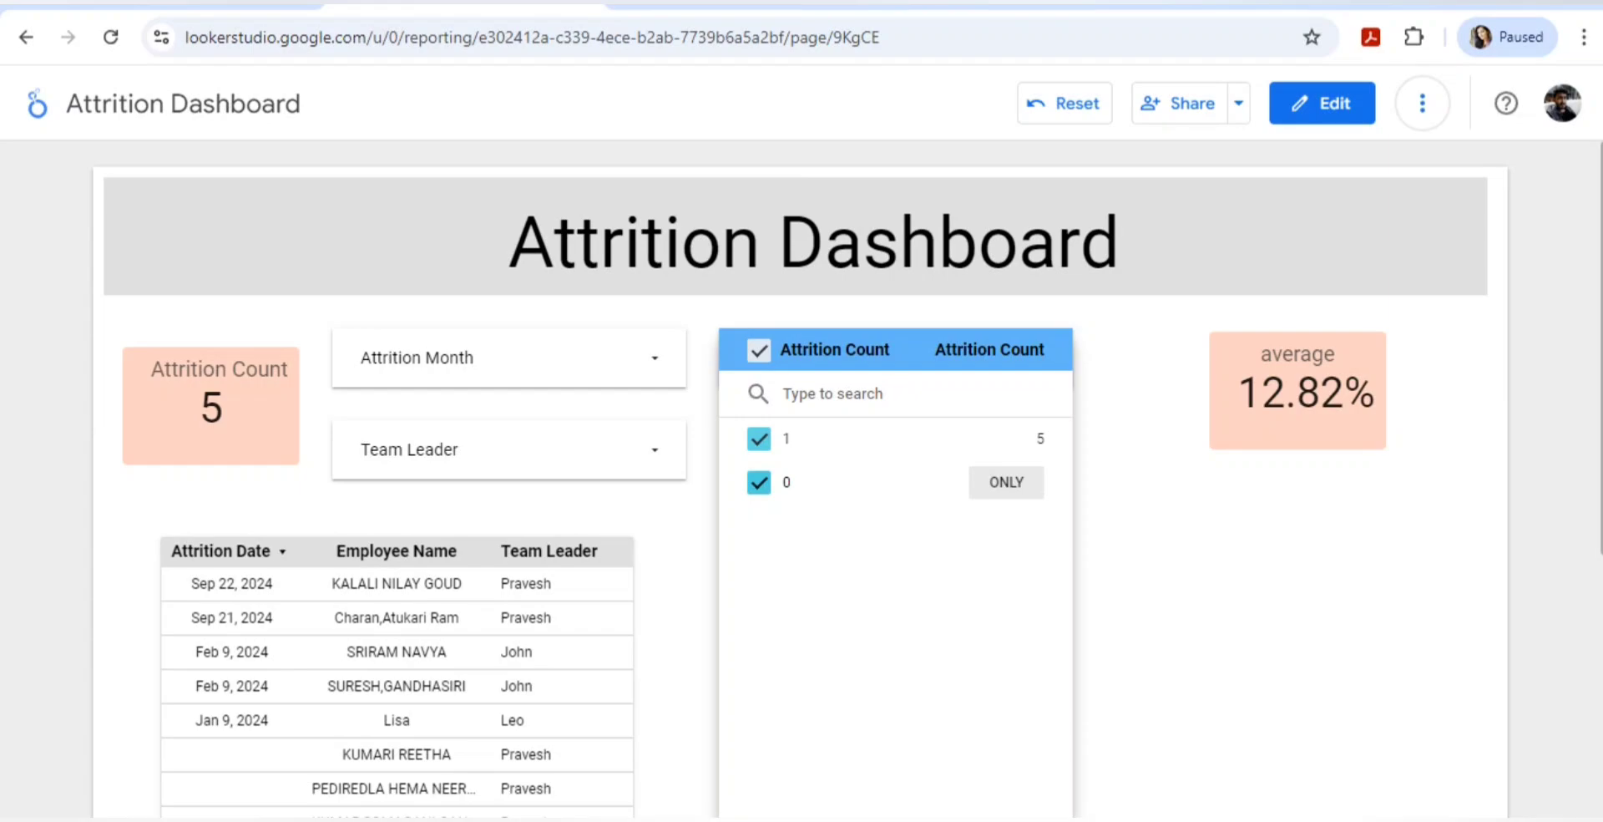
pyautogui.click(759, 483)
pyautogui.click(681, 551)
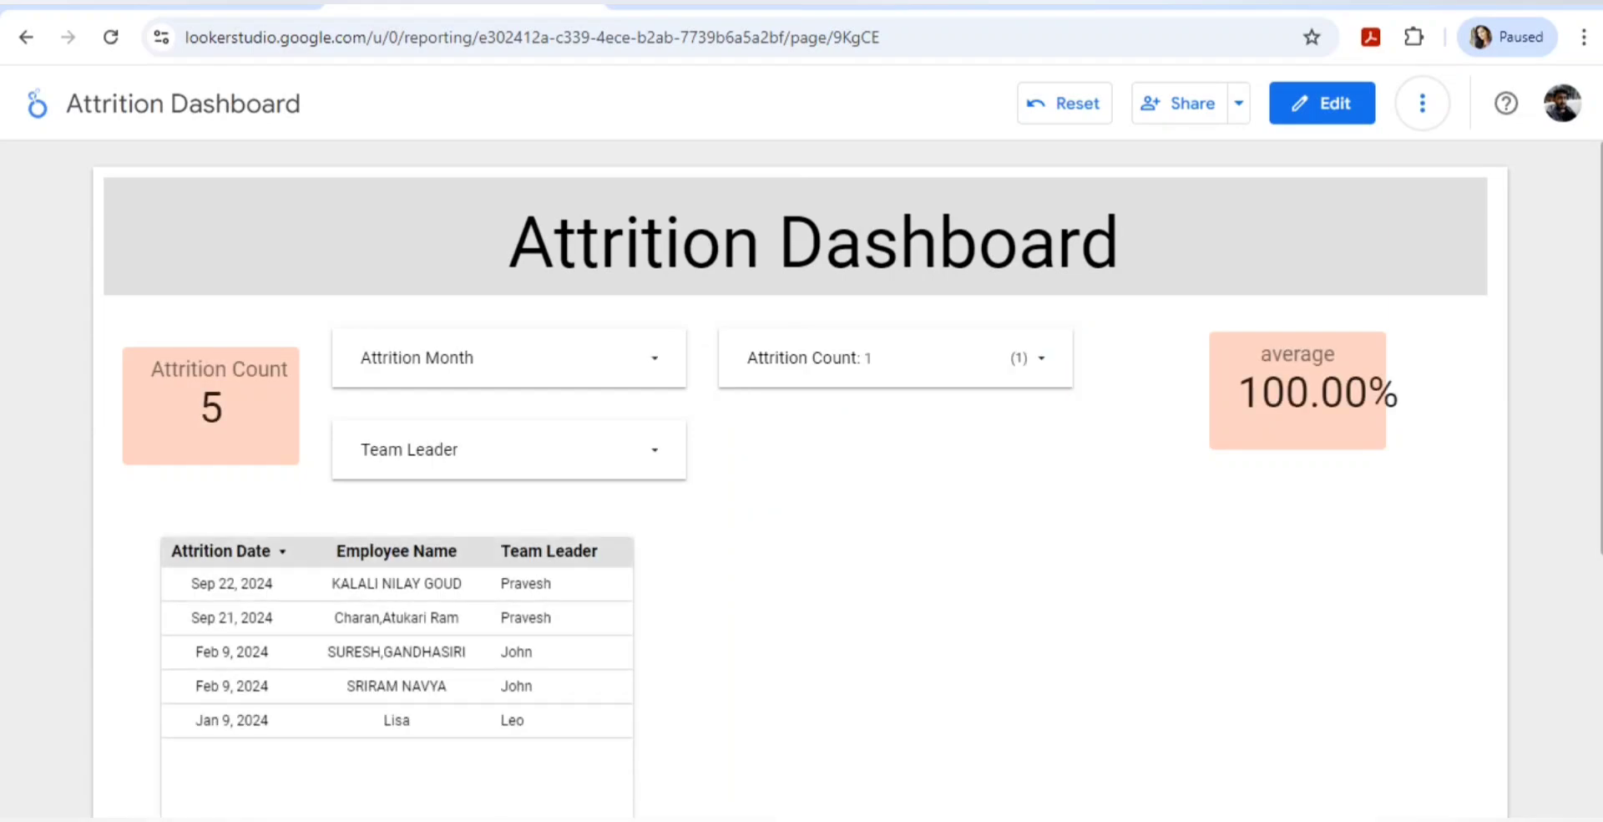
pyautogui.moveTo(233, 551); pyautogui.dragTo(288, 584)
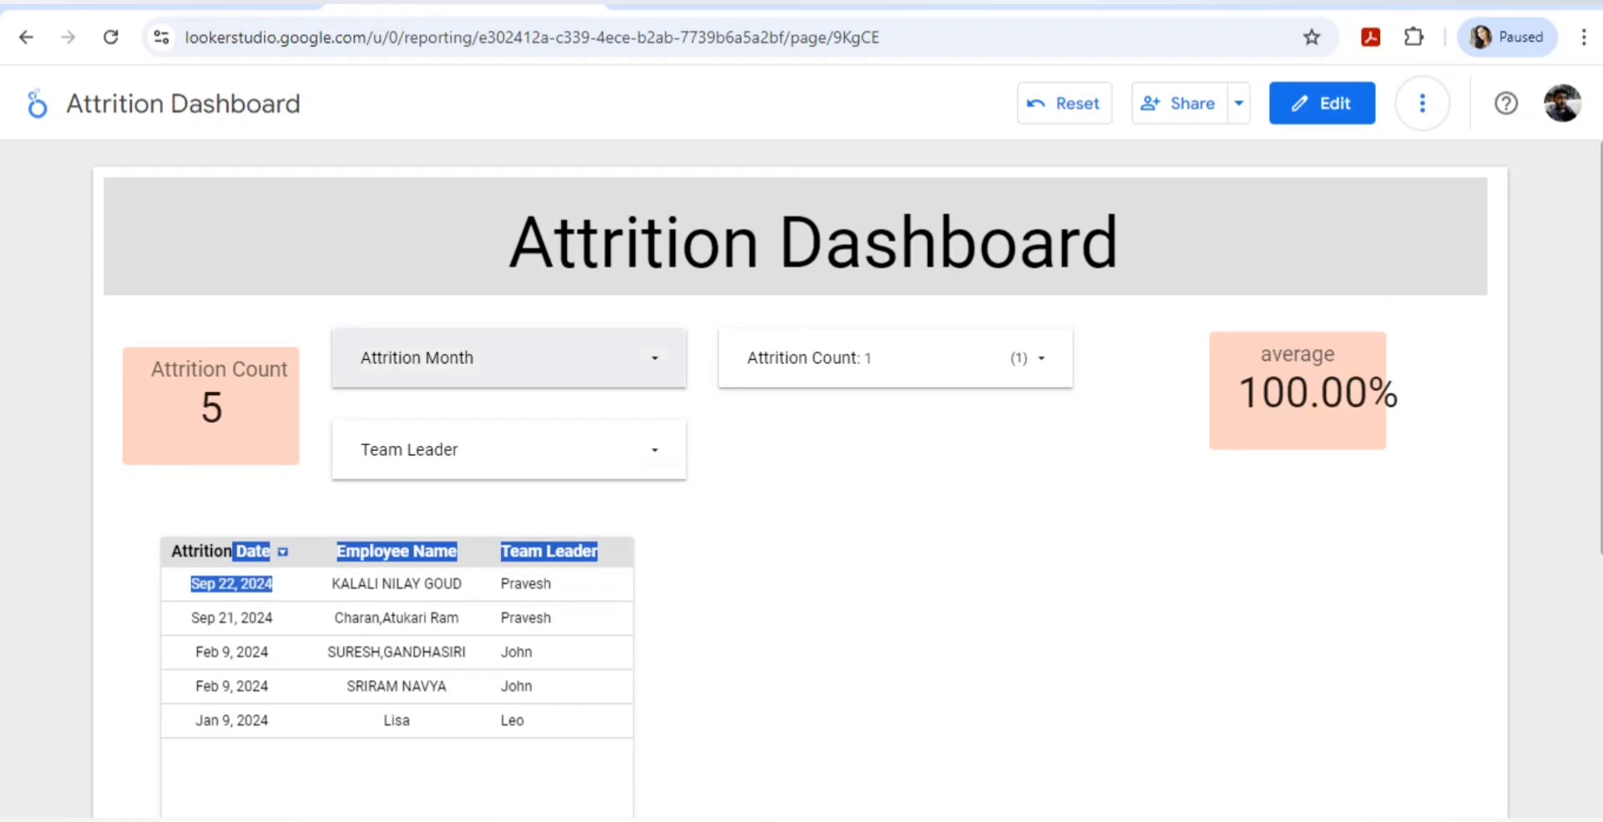
# Test the Team Leader filter with only the second team leader, reselect all leaders, and return to edit mode.
pyautogui.click(511, 449)
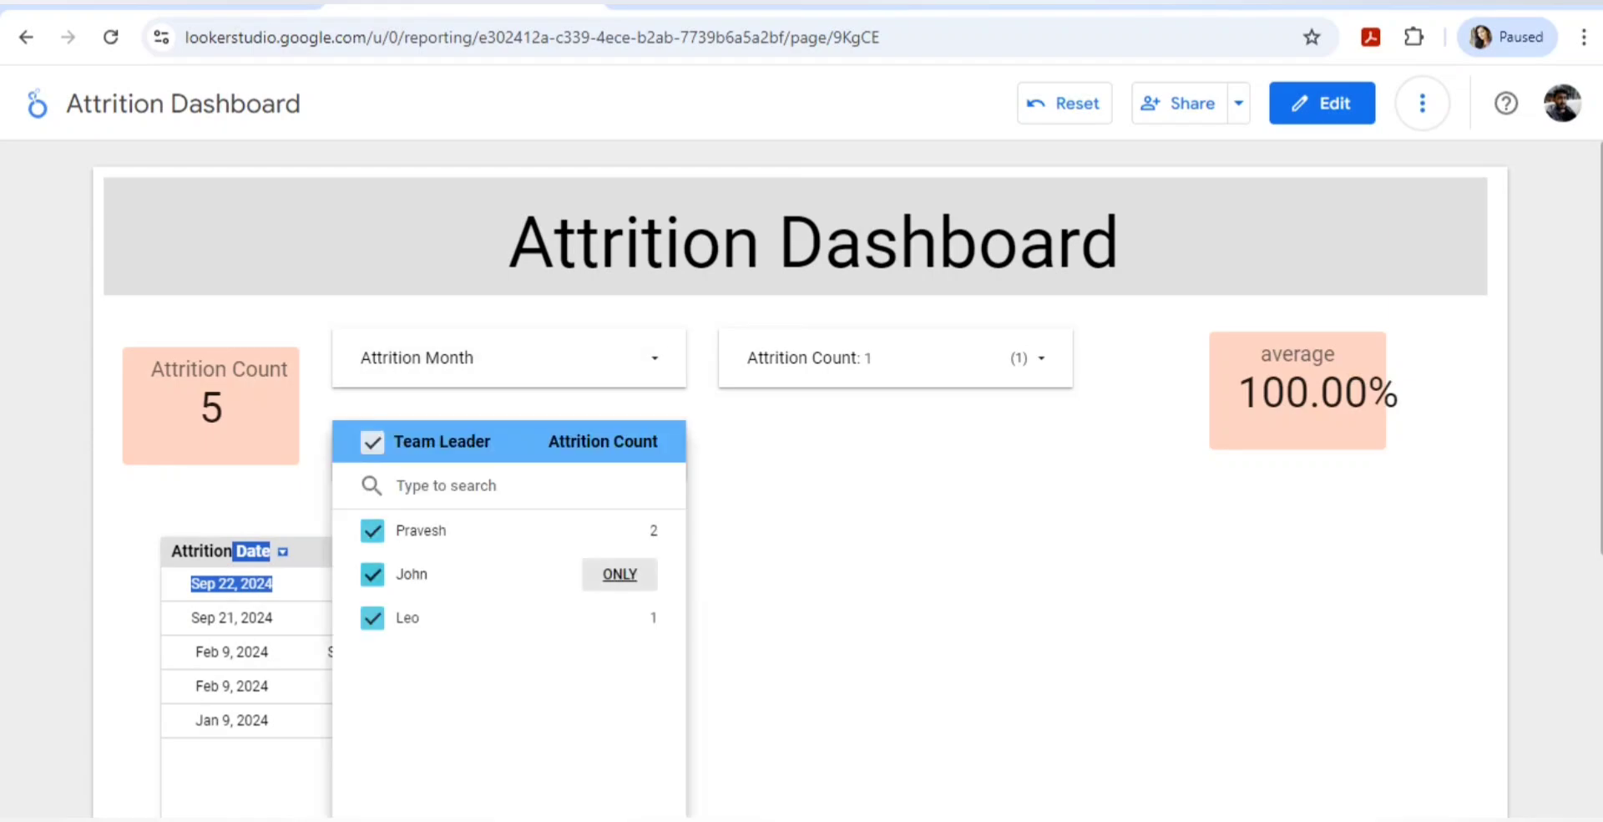
pyautogui.click(620, 574)
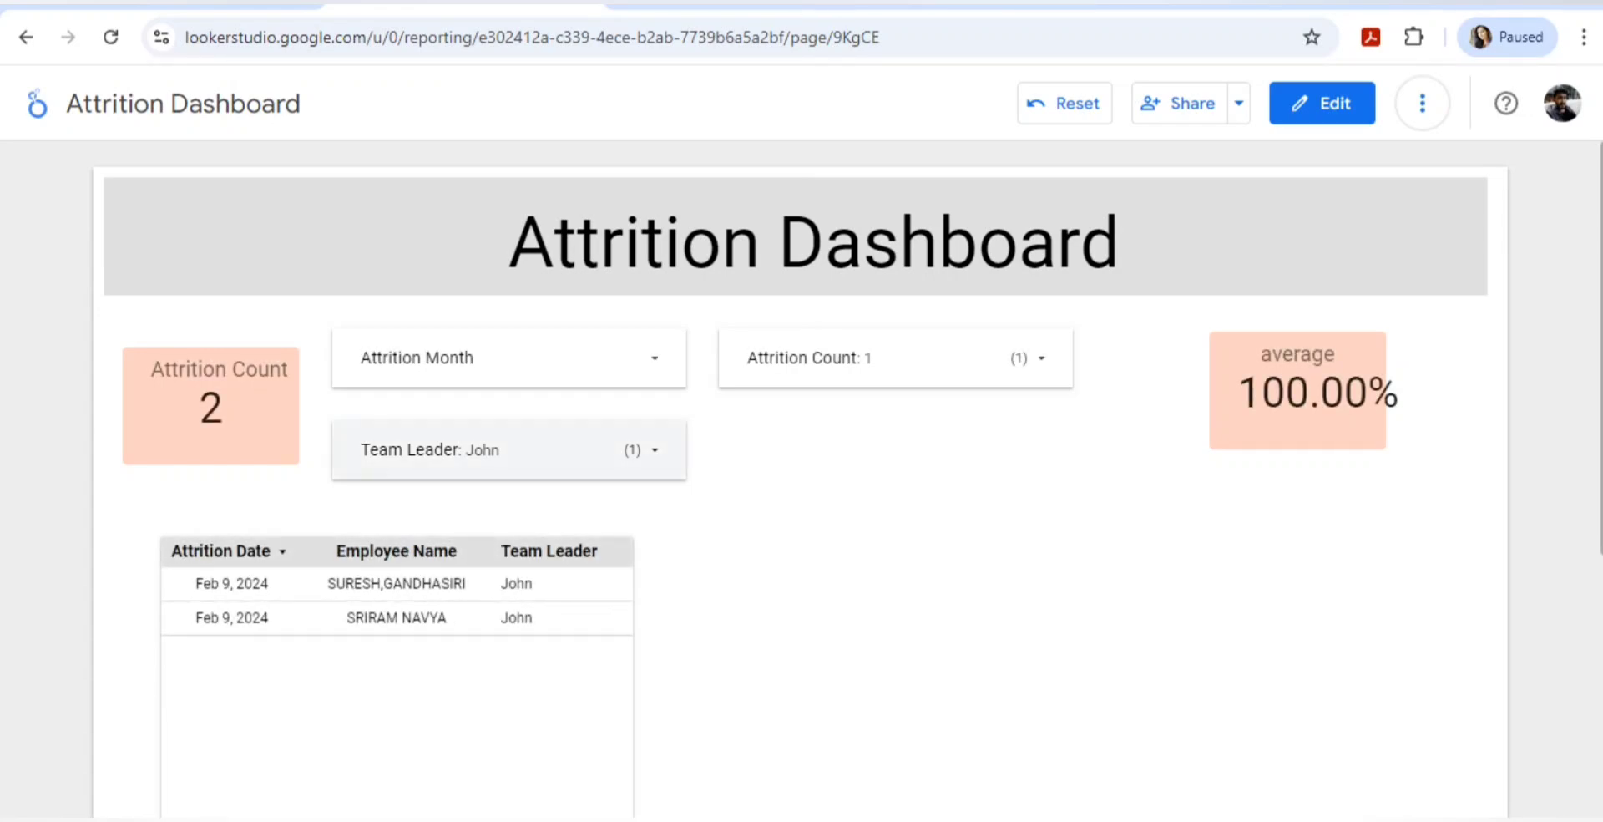
pyautogui.click(608, 451)
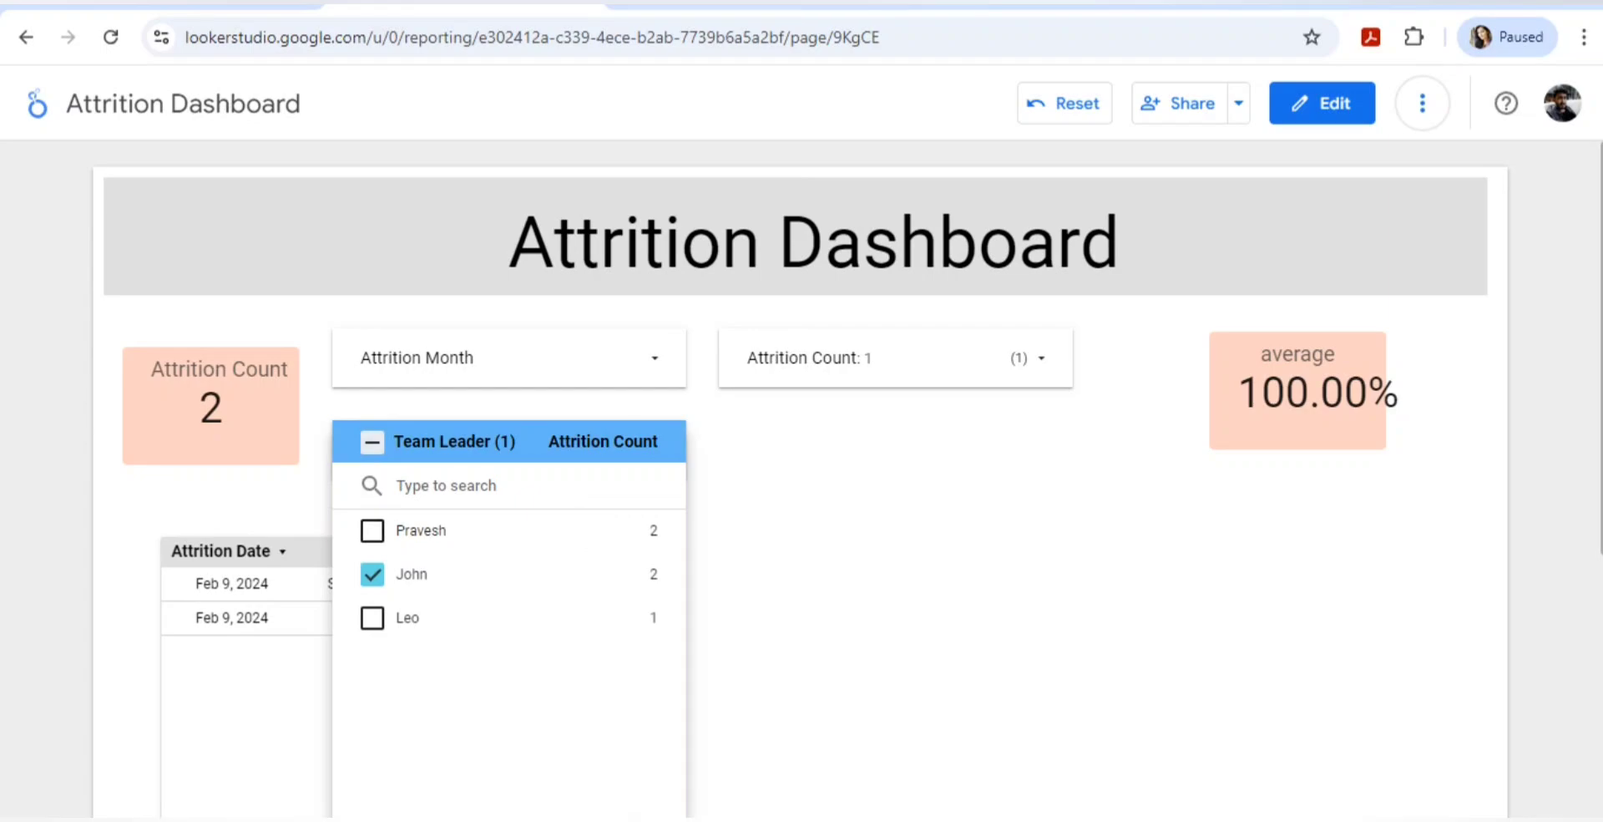
pyautogui.click(372, 442)
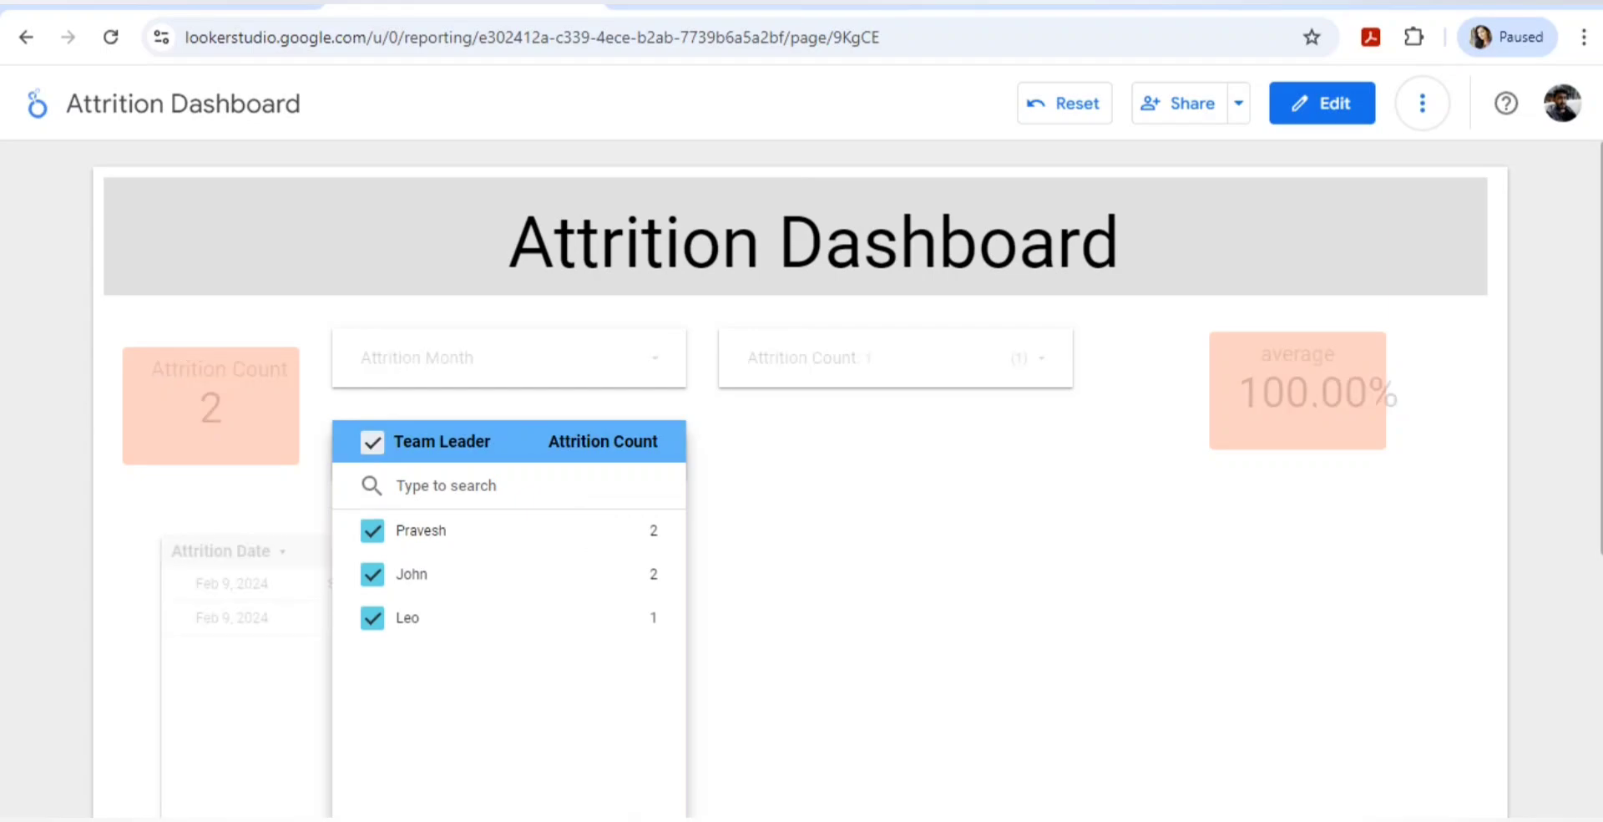
pyautogui.click(852, 485)
pyautogui.click(1322, 103)
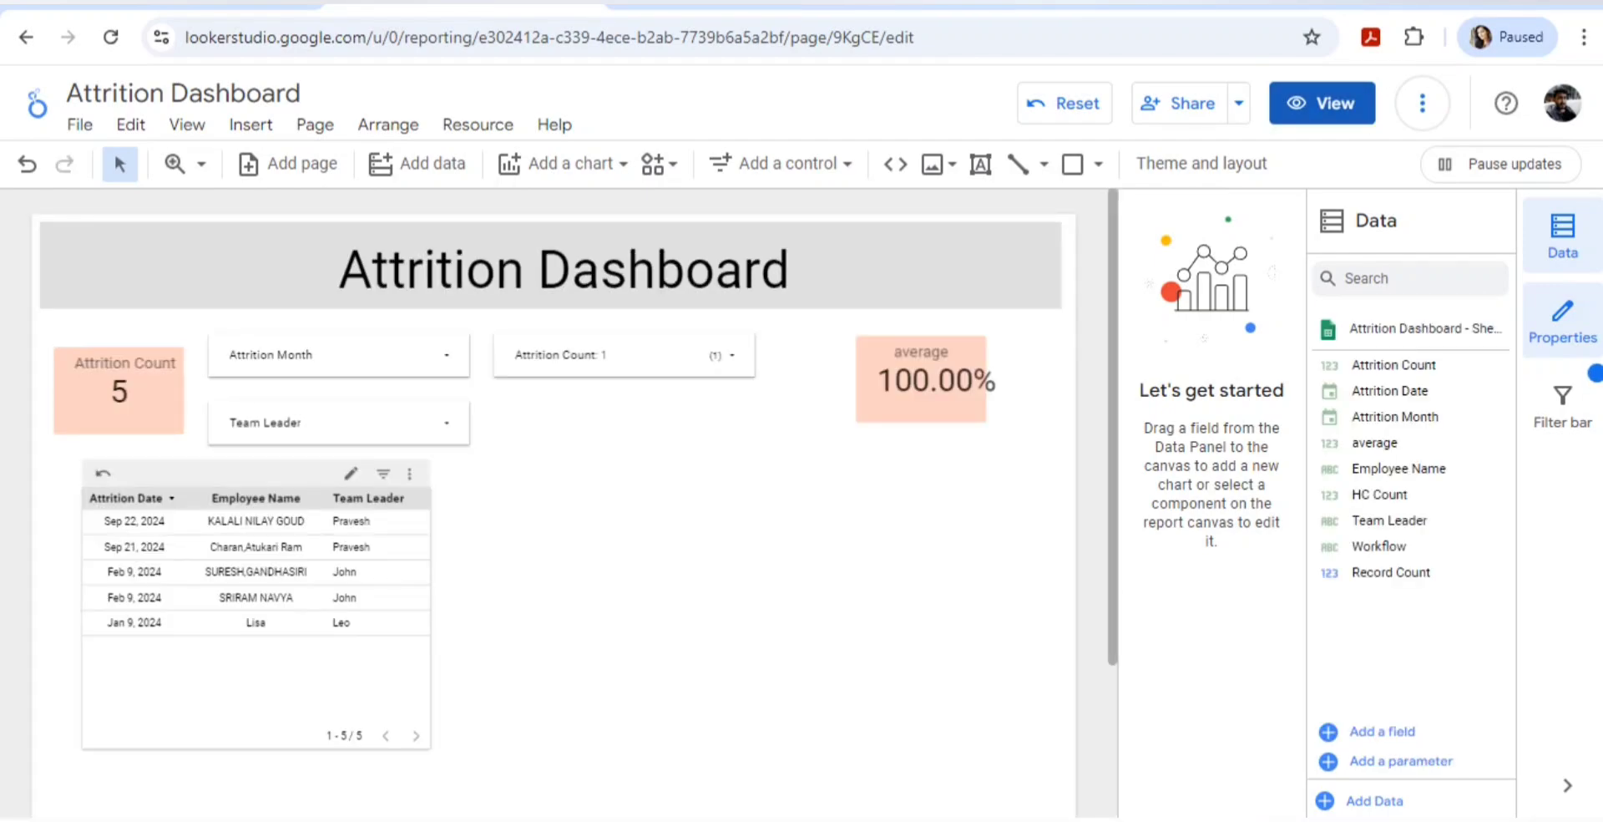
# Resize the attrition table's columns with the Fit to data option.
pyautogui.click(409, 473)
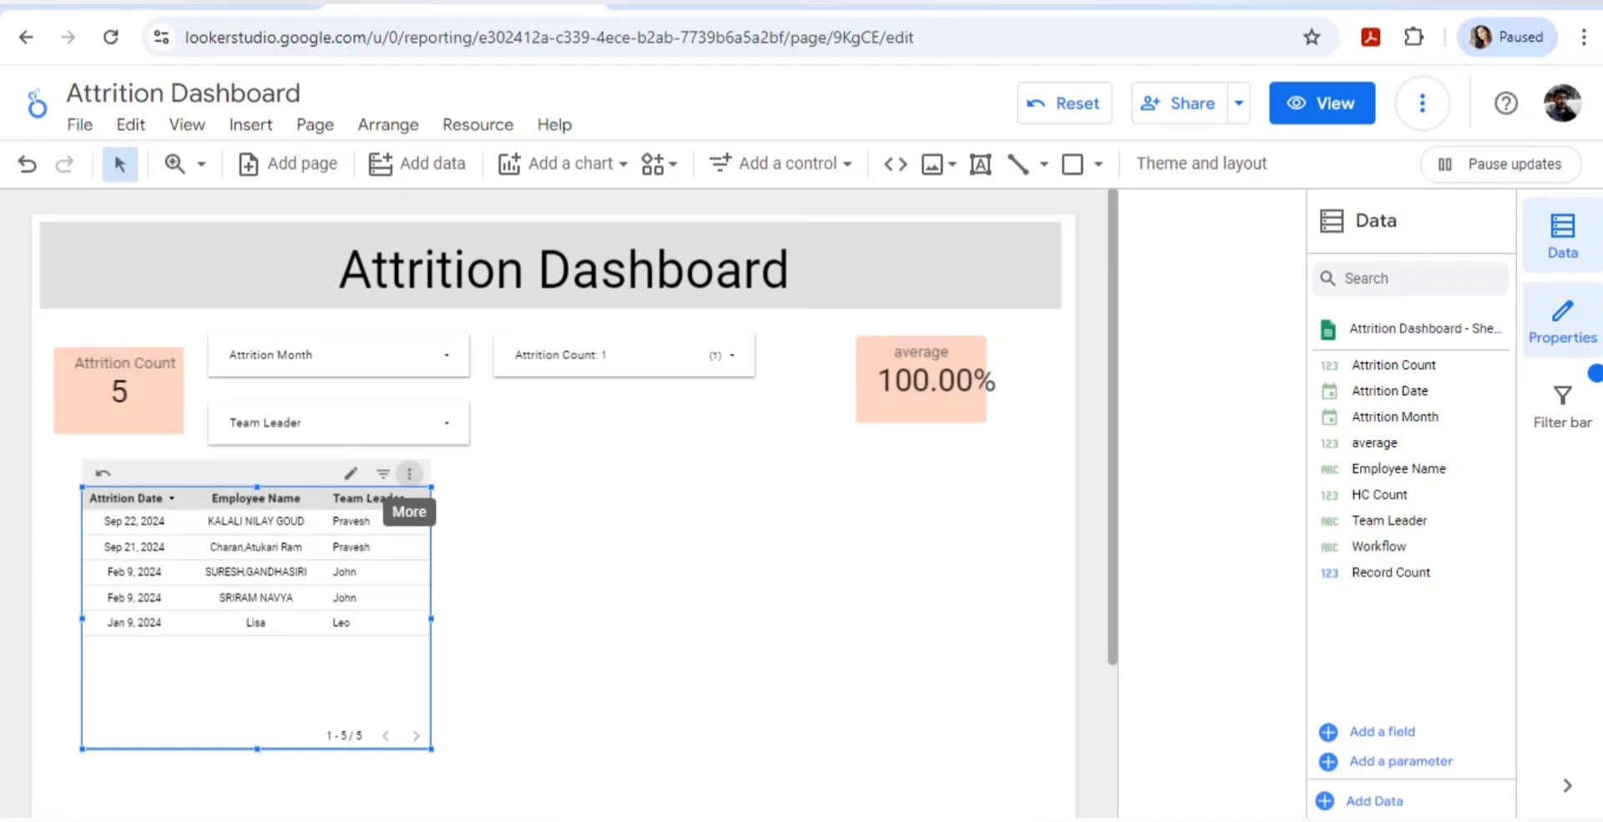
pyautogui.click(409, 473)
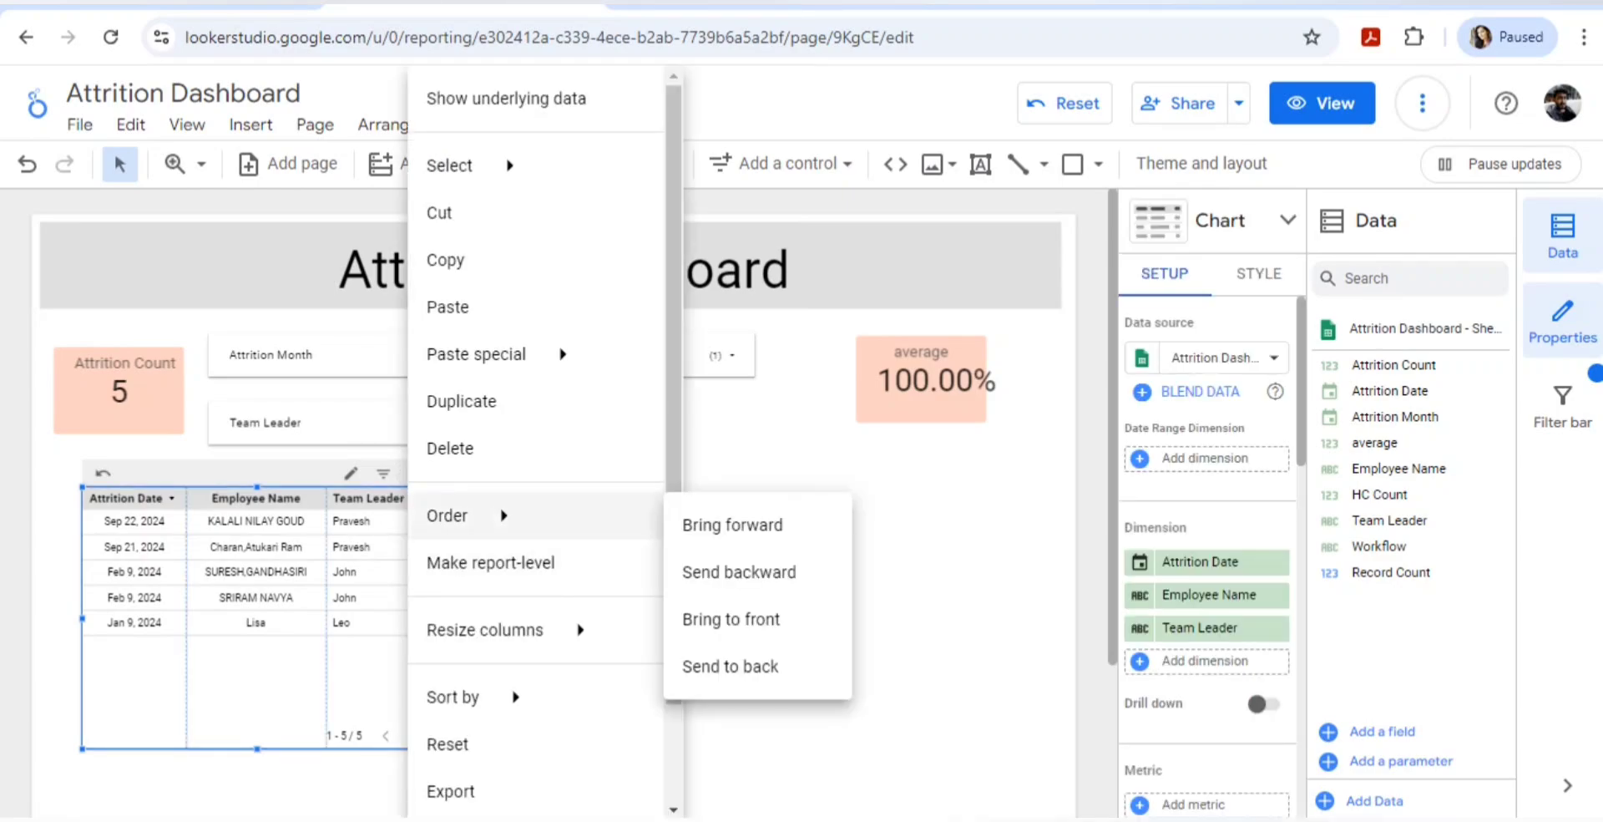
pyautogui.moveTo(459, 164)
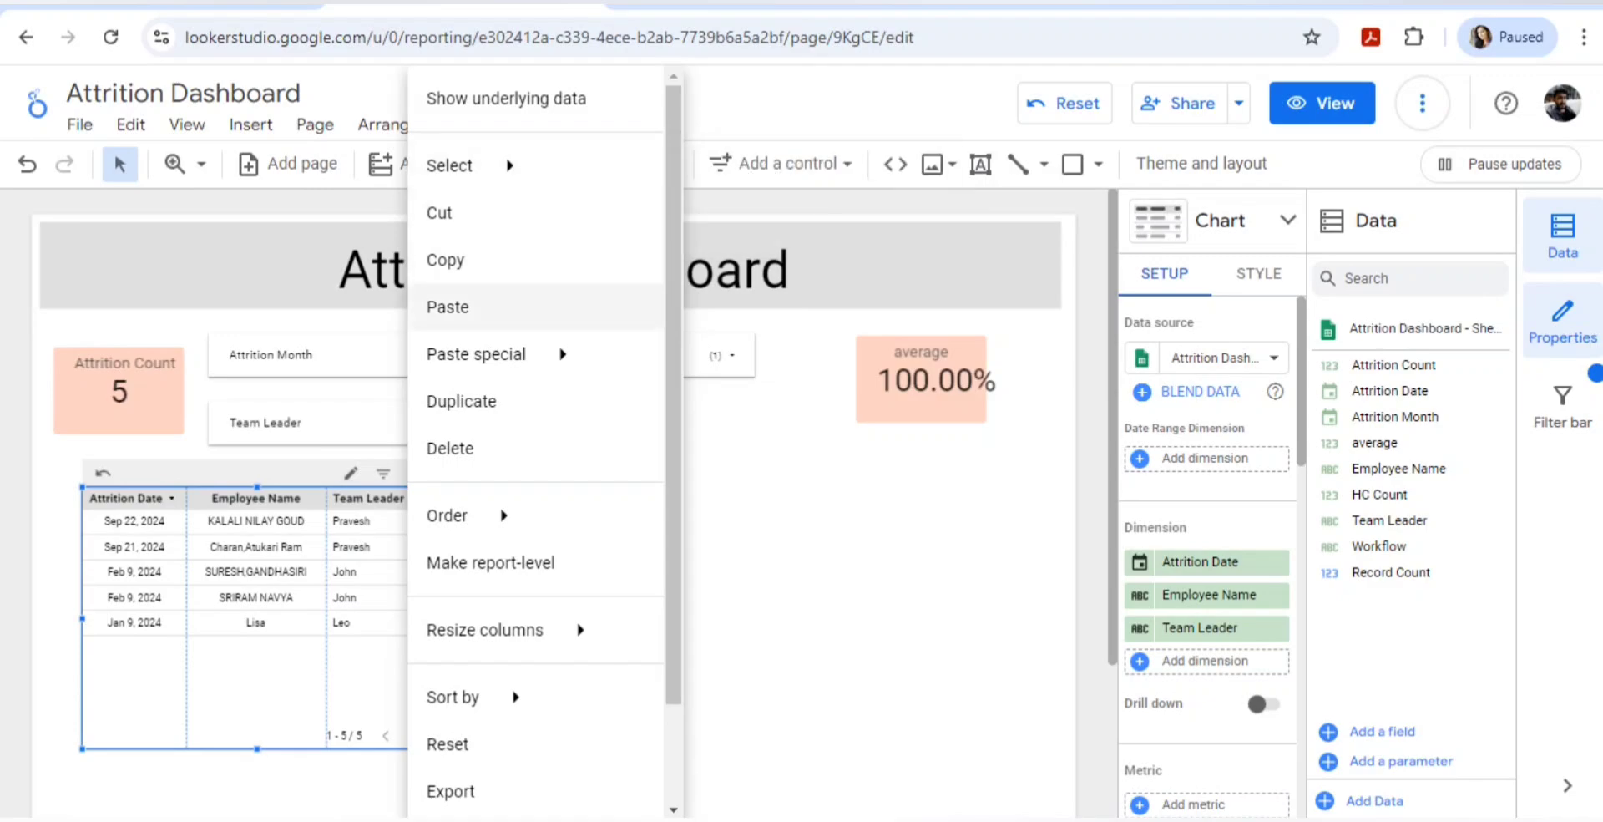
pyautogui.moveTo(484, 630)
pyautogui.scroll(-2, 484, 630)
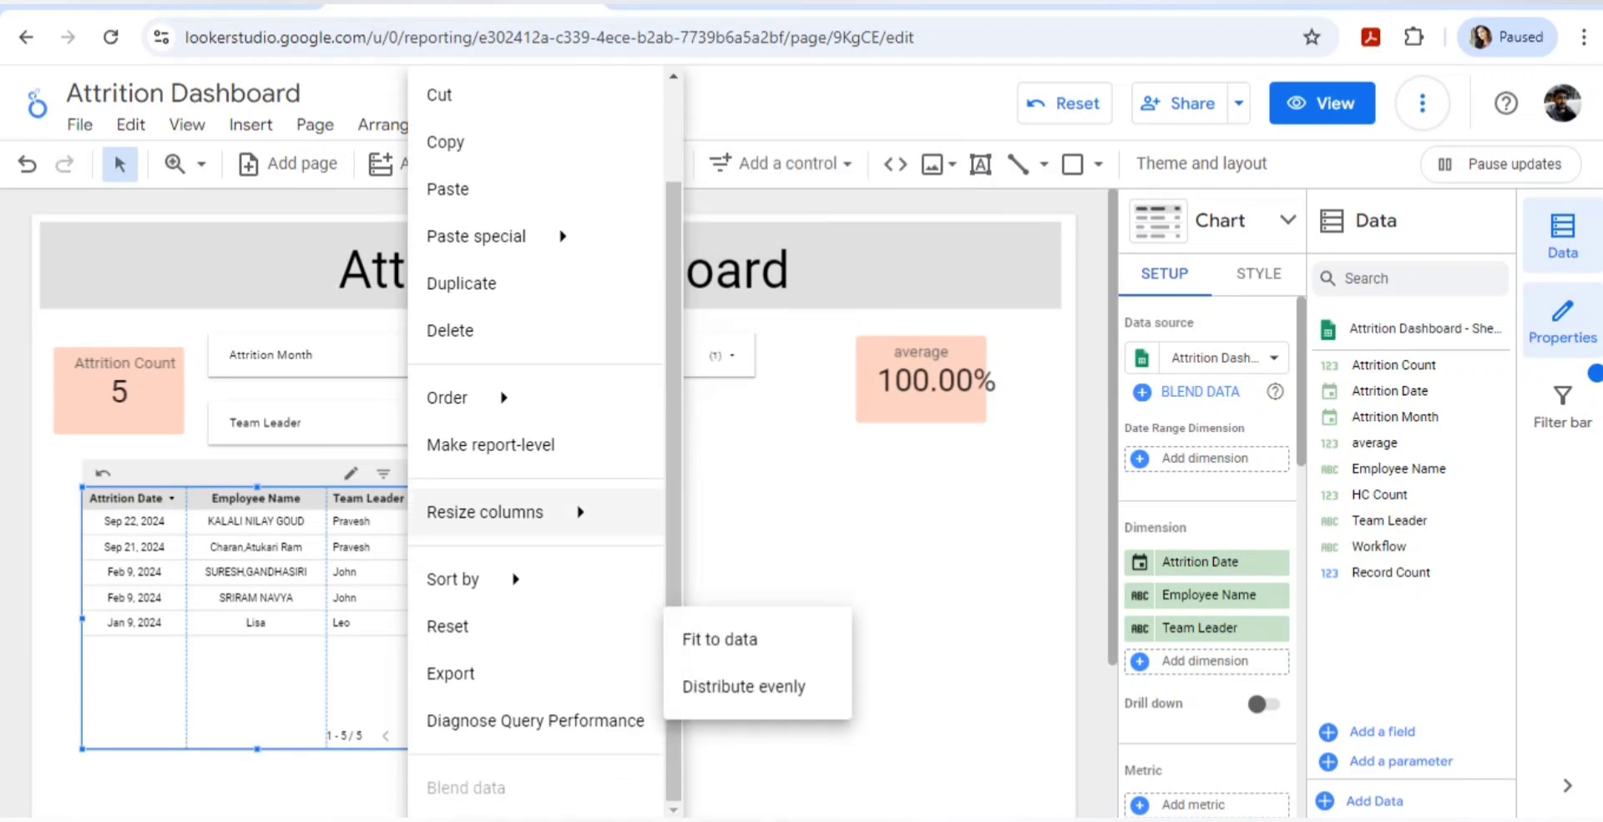
pyautogui.scroll(2, 484, 629)
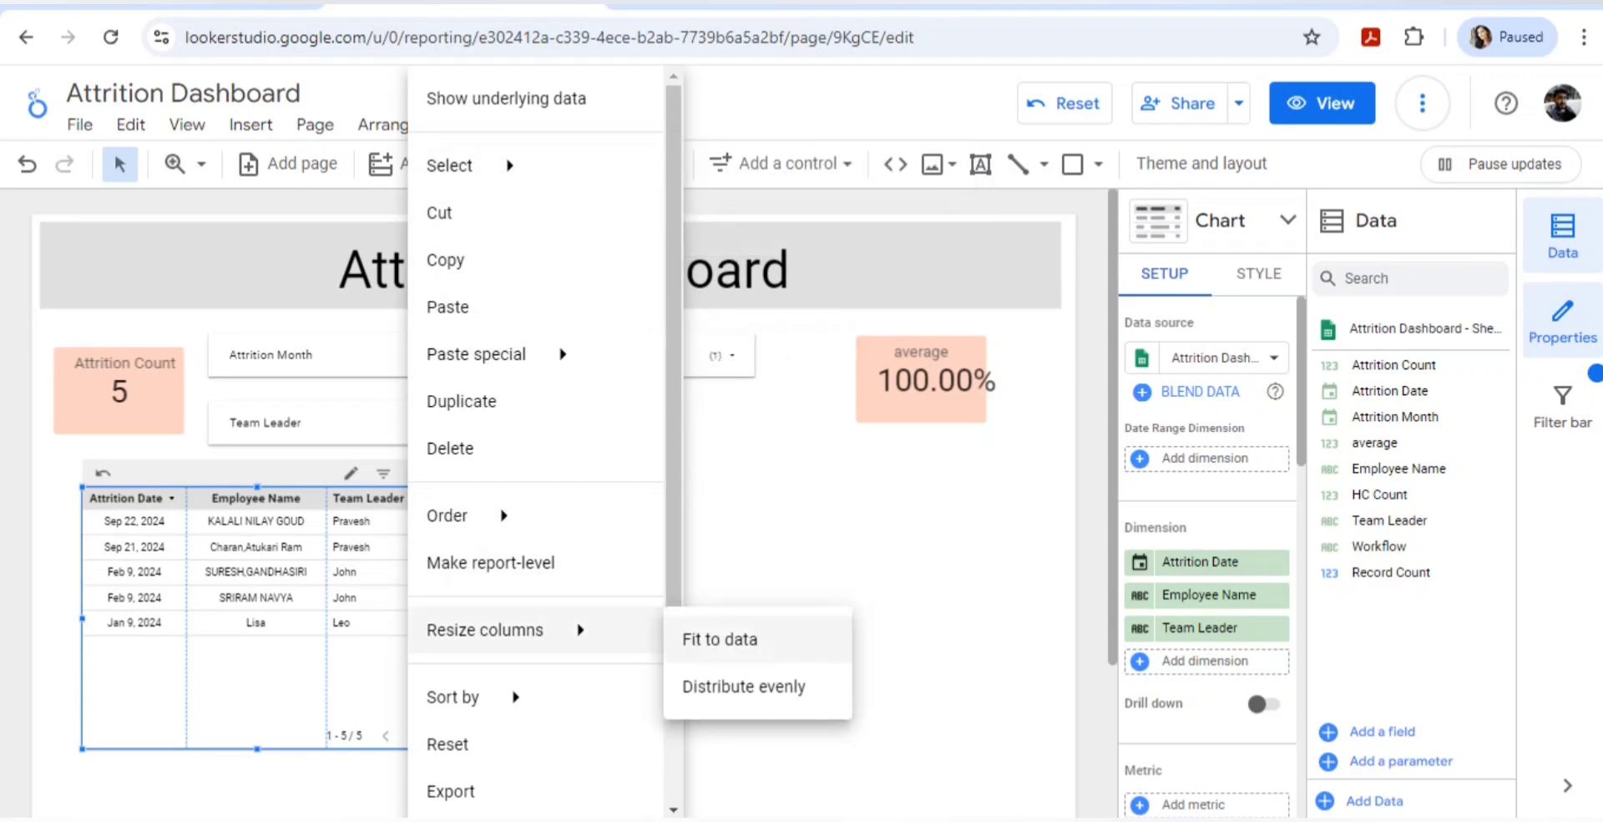
pyautogui.click(718, 640)
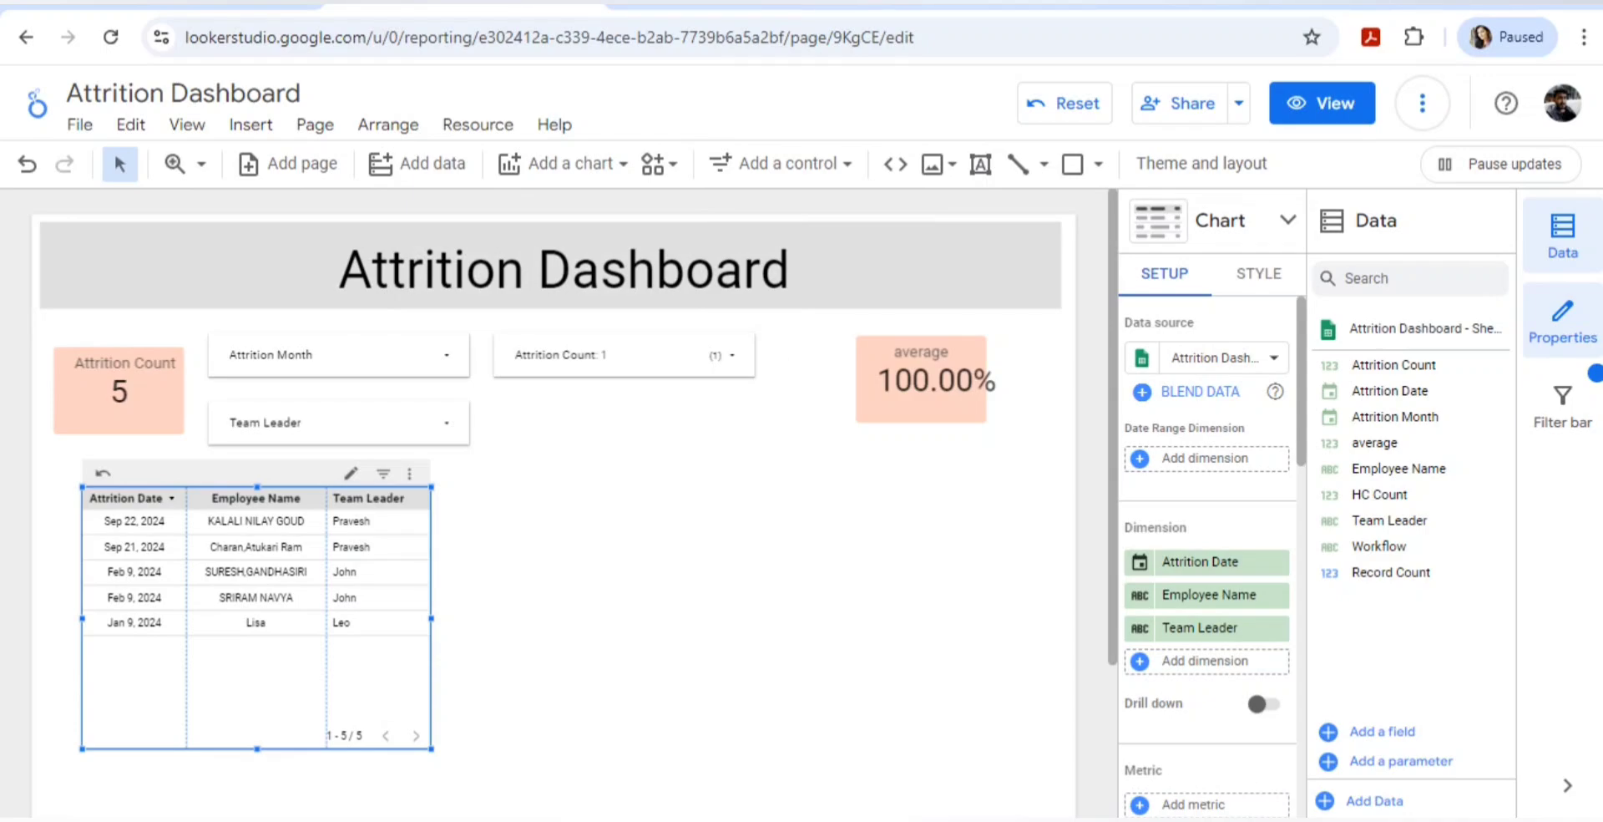
# Shorten the attrition table so its lower edge sits just below the last employee row.
pyautogui.moveTo(257, 749); pyautogui.dragTo(257, 683)
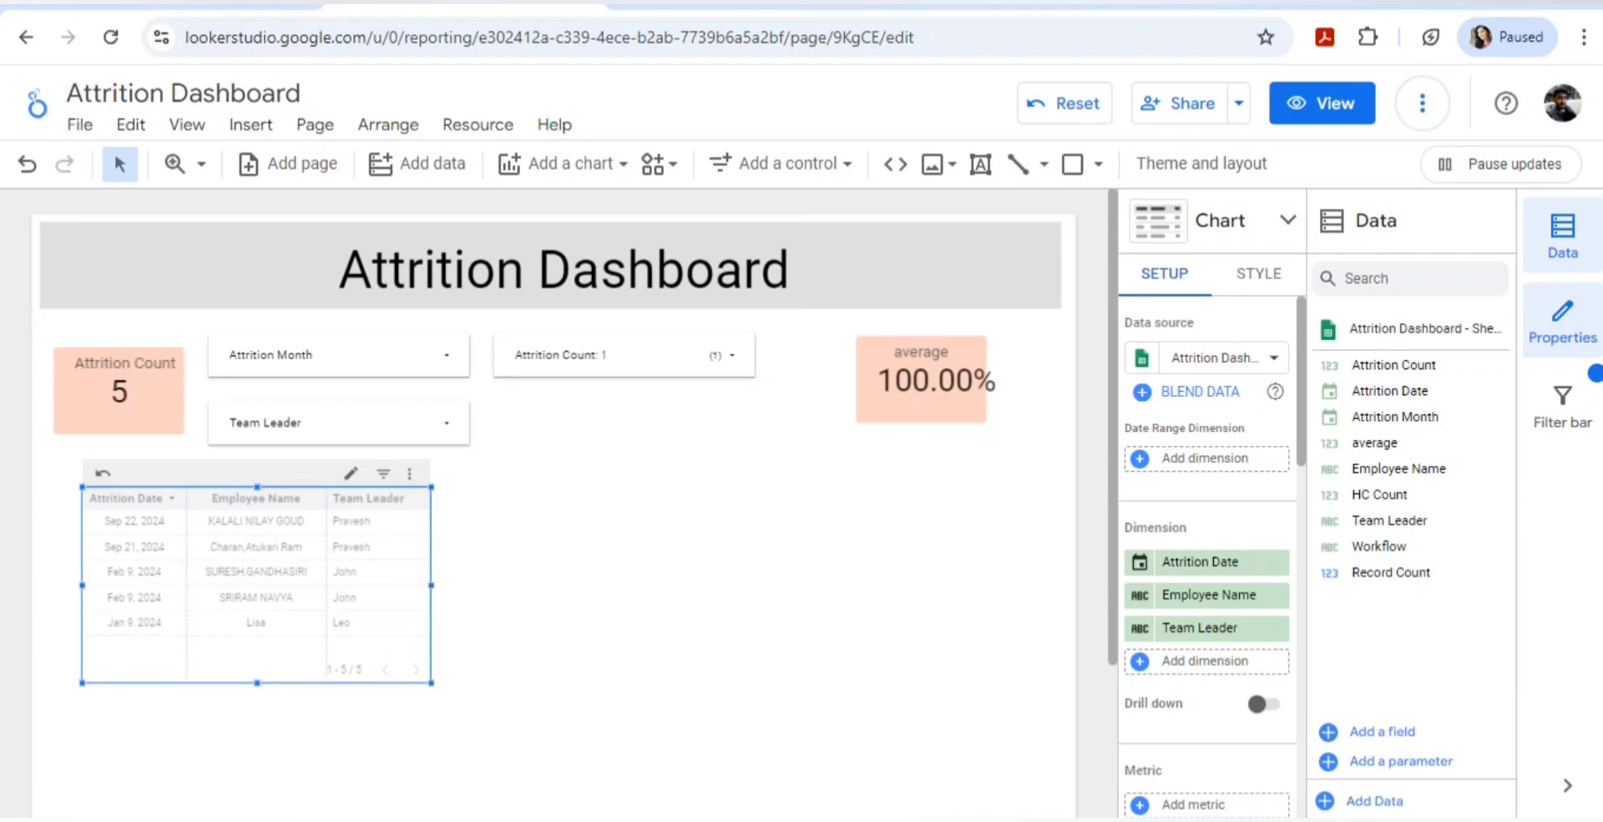
pyautogui.click(487, 645)
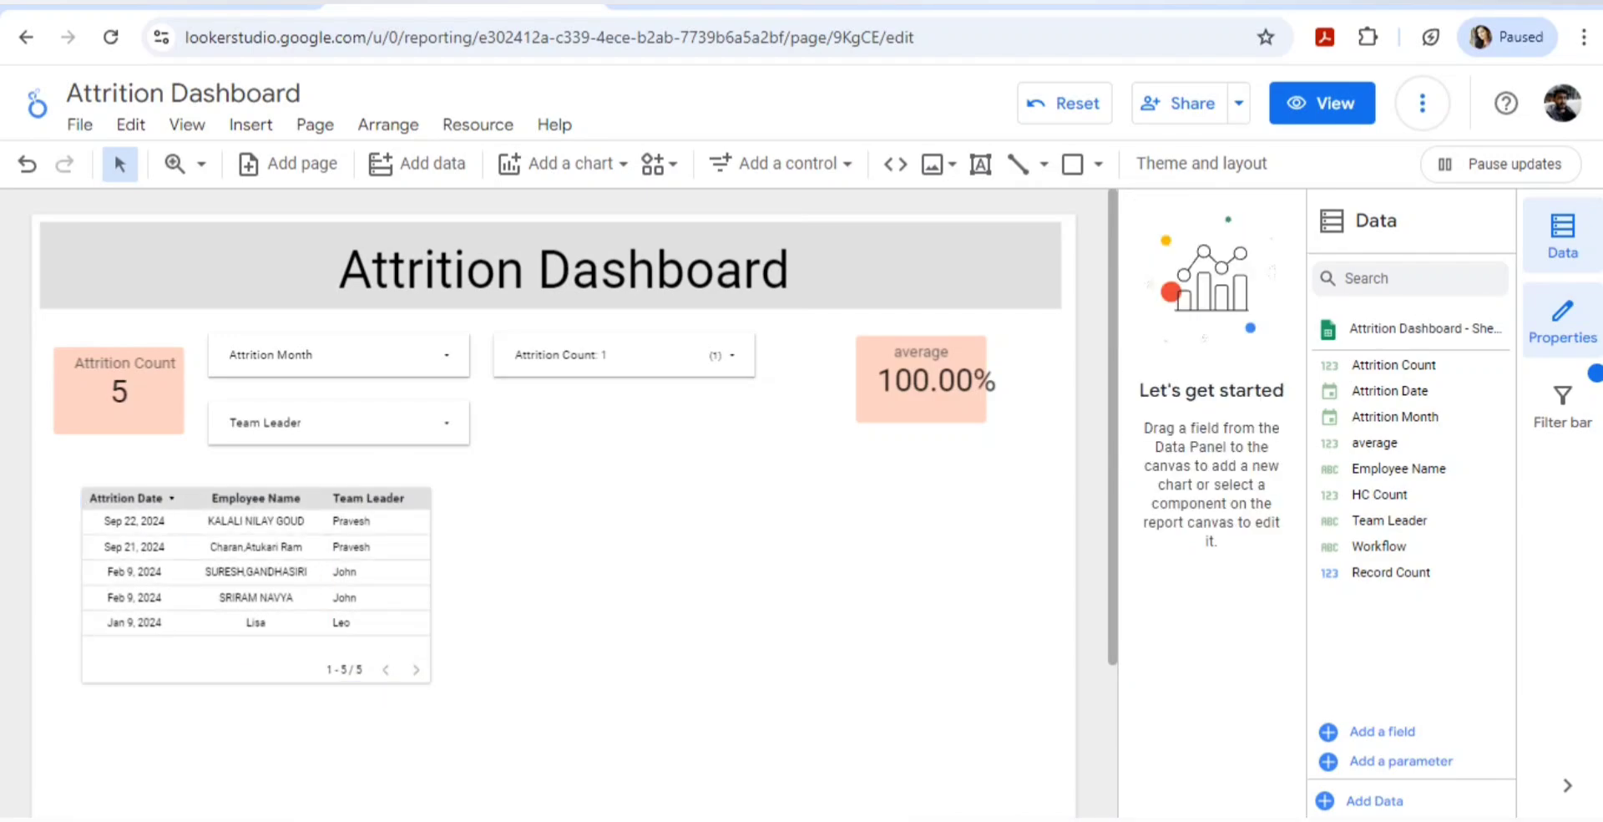
pyautogui.click(351, 622)
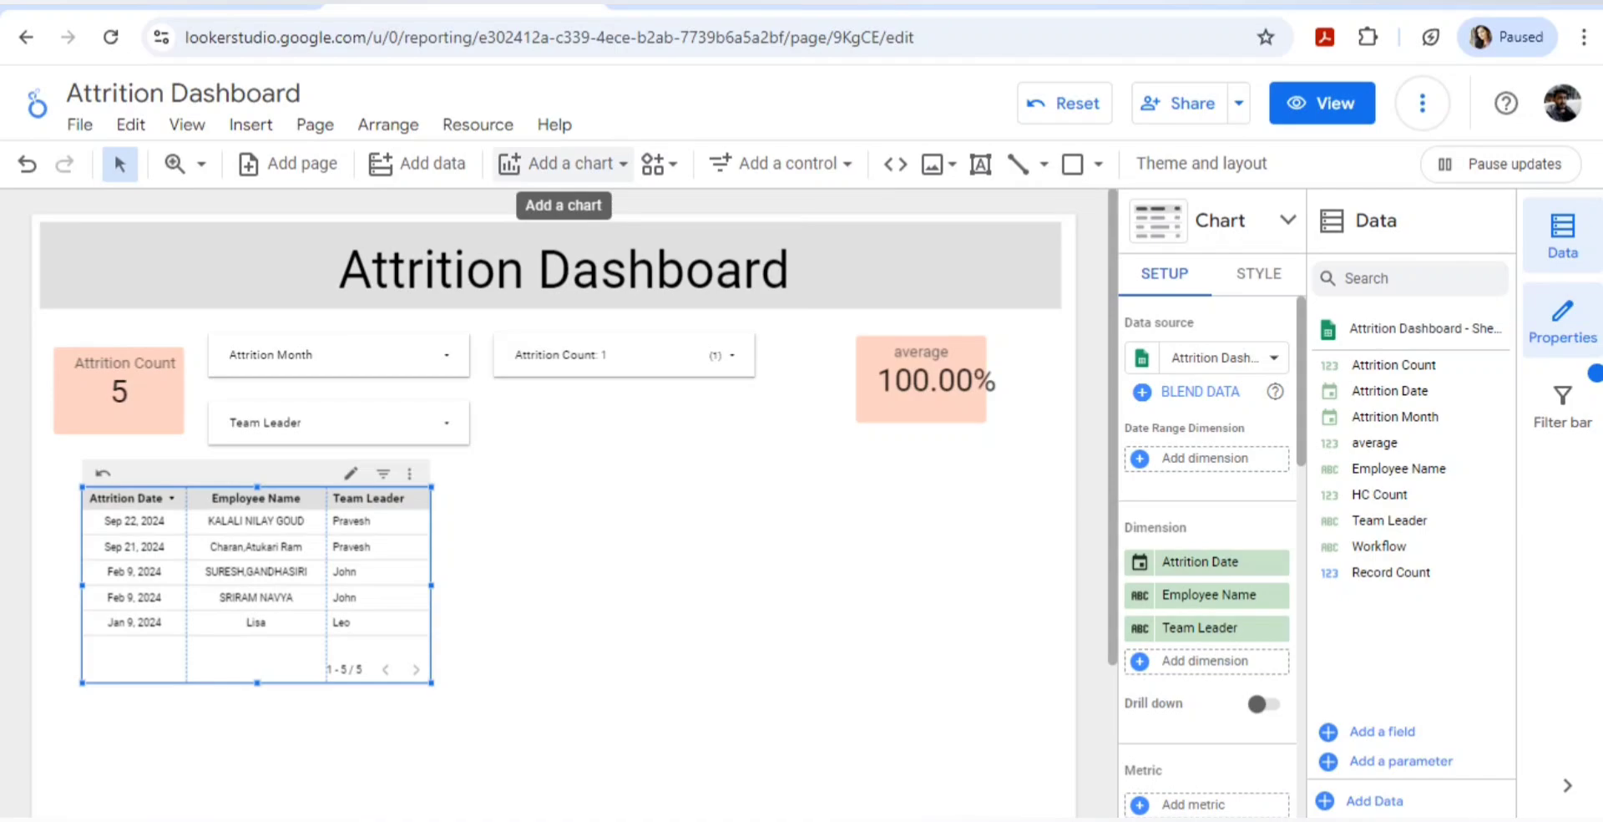
# Insert a pie chart on the empty canvas area beside the attrition table.
pyautogui.click(562, 163)
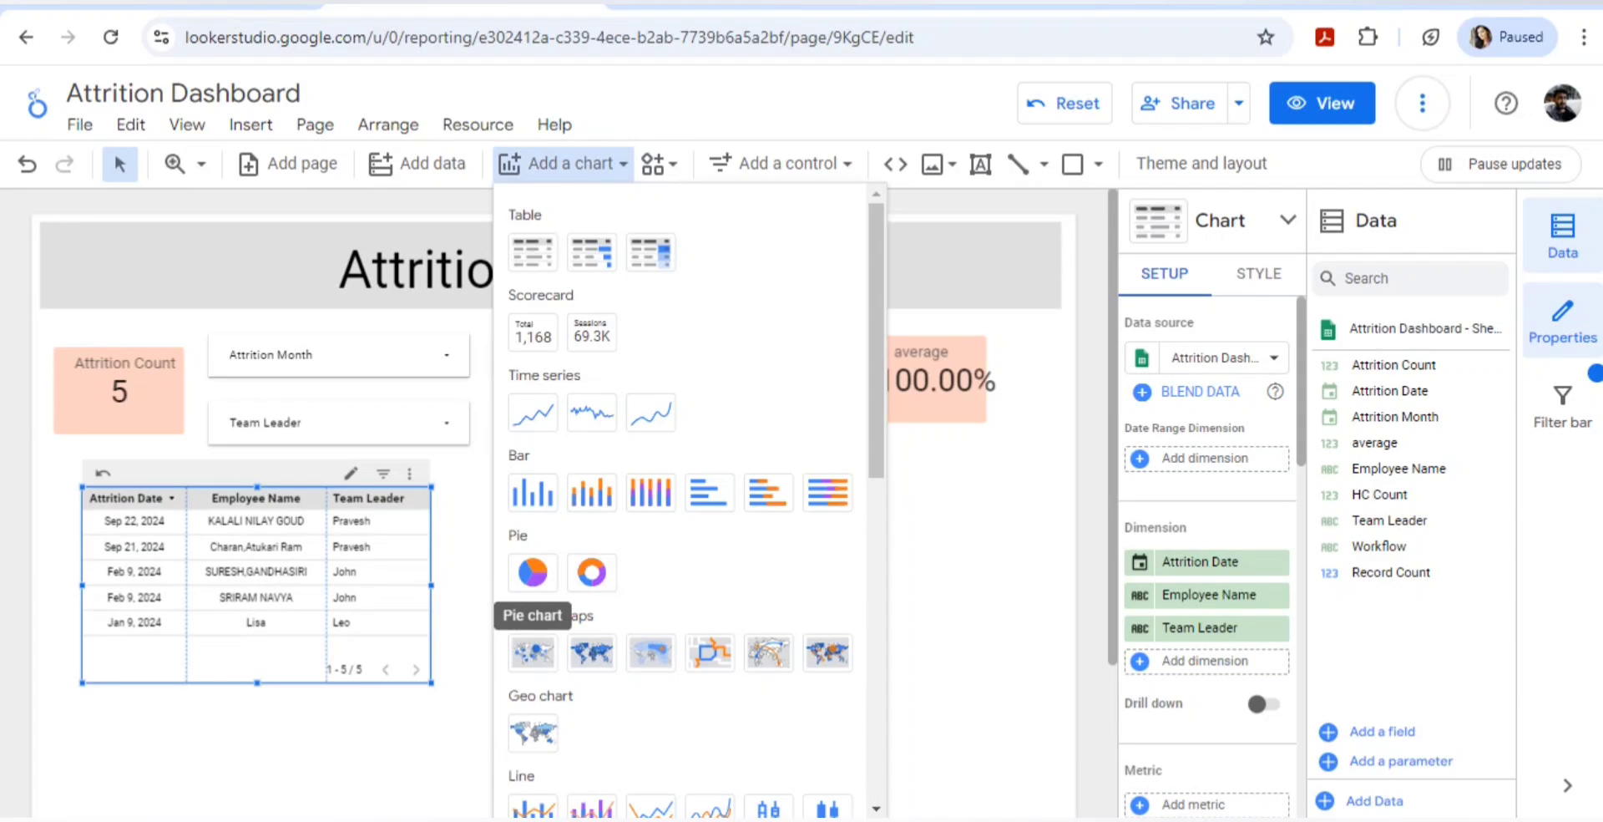
pyautogui.click(533, 572)
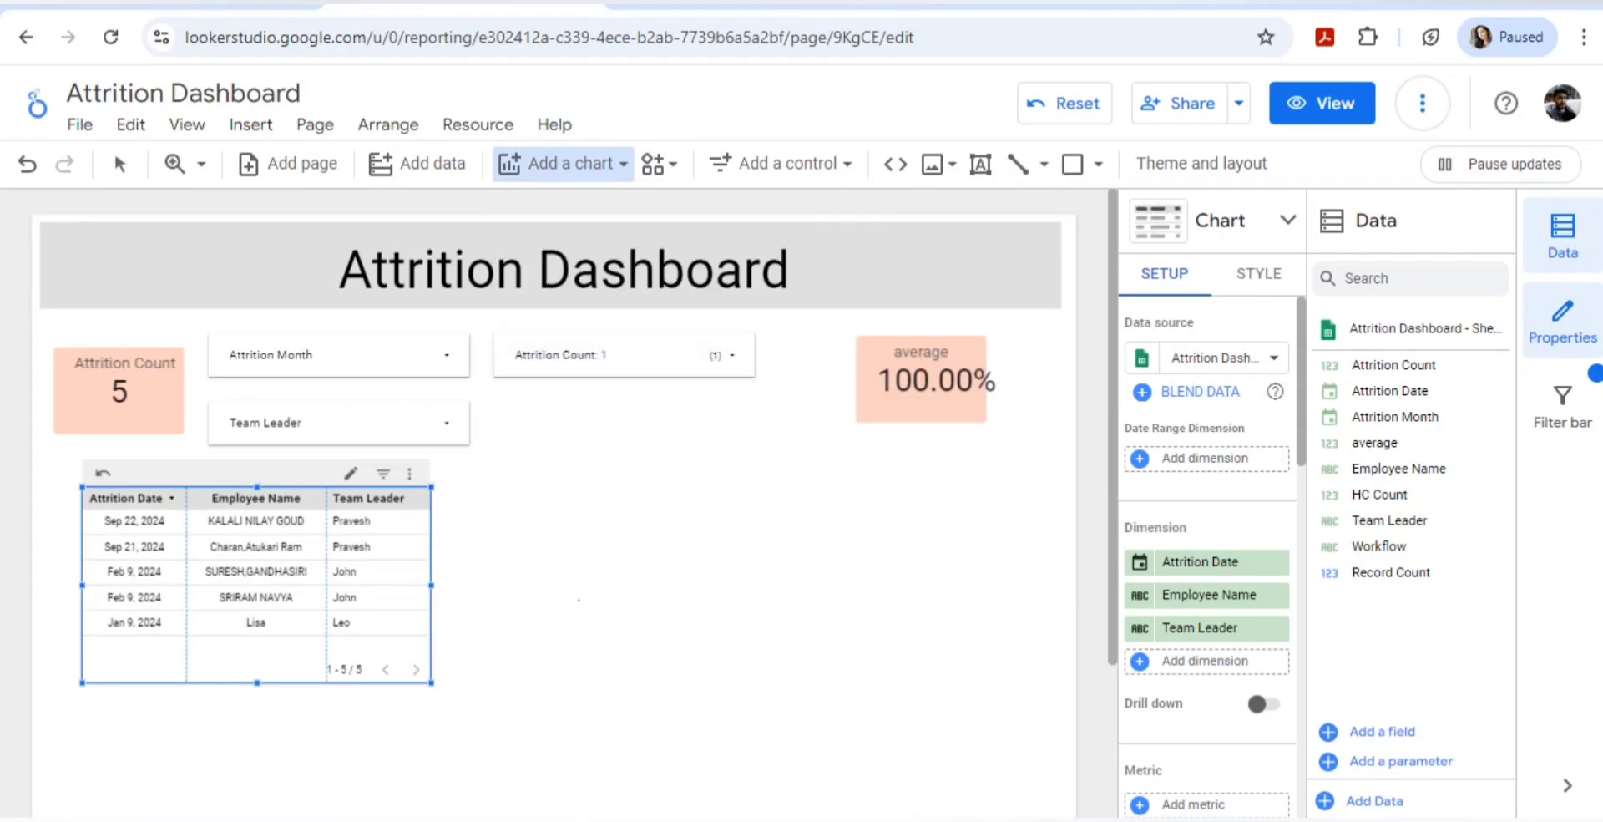
pyautogui.press('Escape')
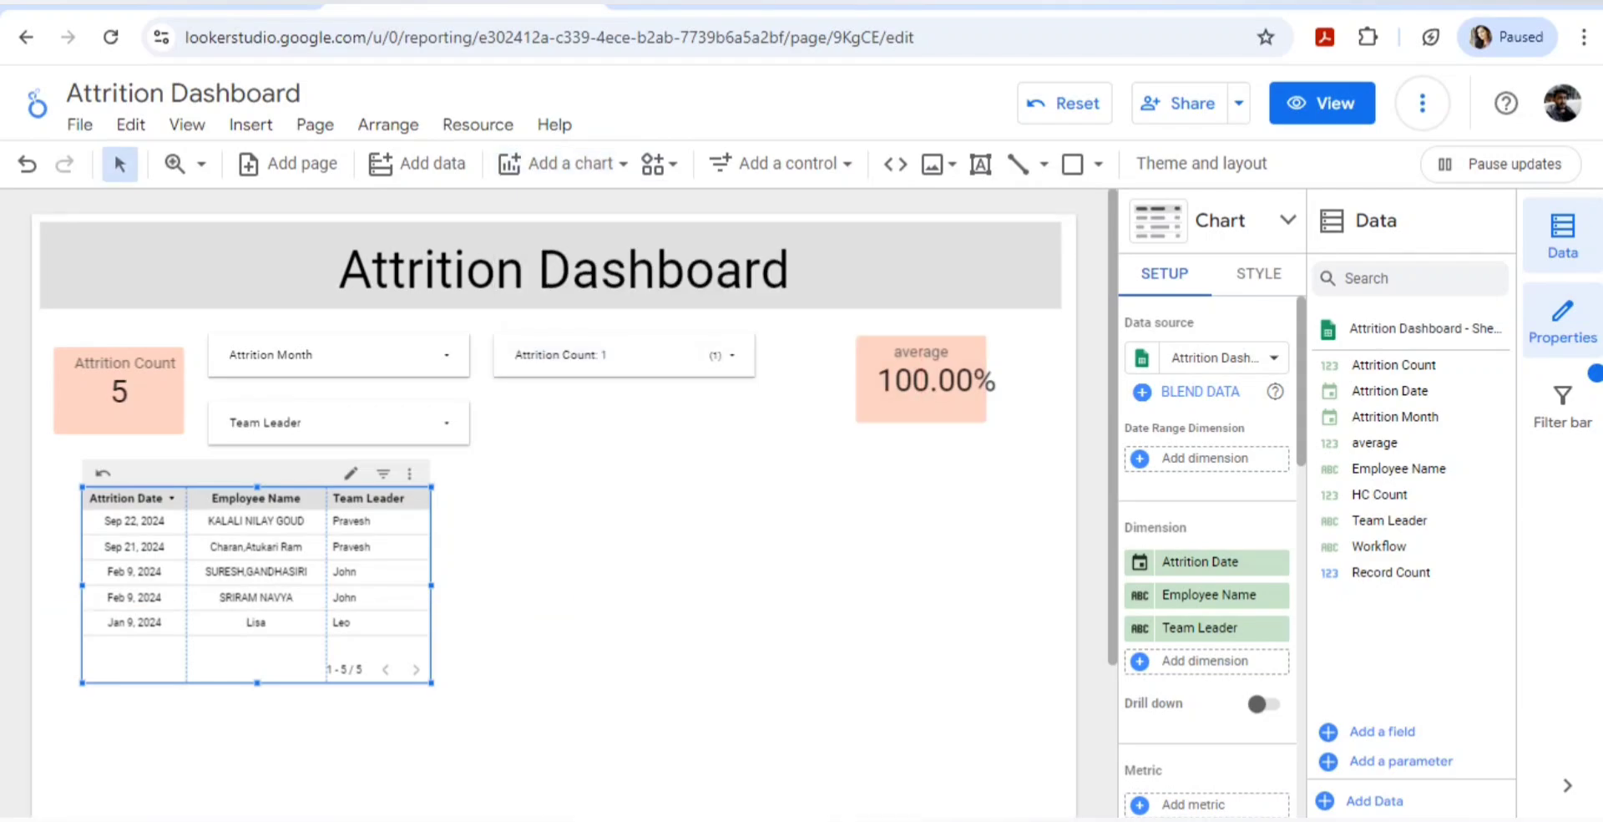
pyautogui.press('Escape')
pyautogui.scroll(-3, 554, 502)
pyautogui.scroll(3, 553, 503)
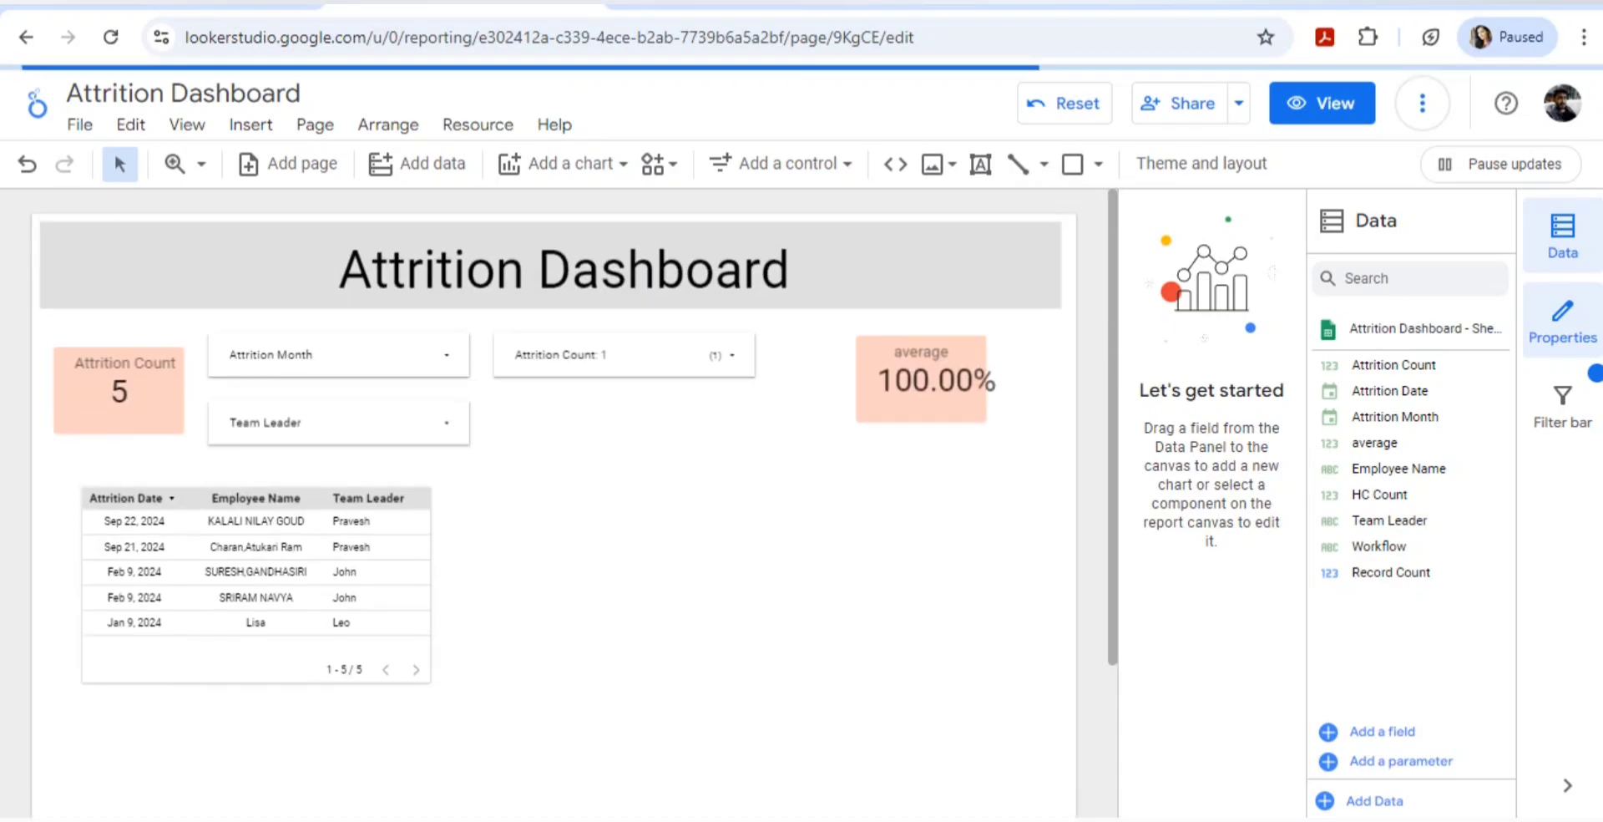
pyautogui.click(599, 589)
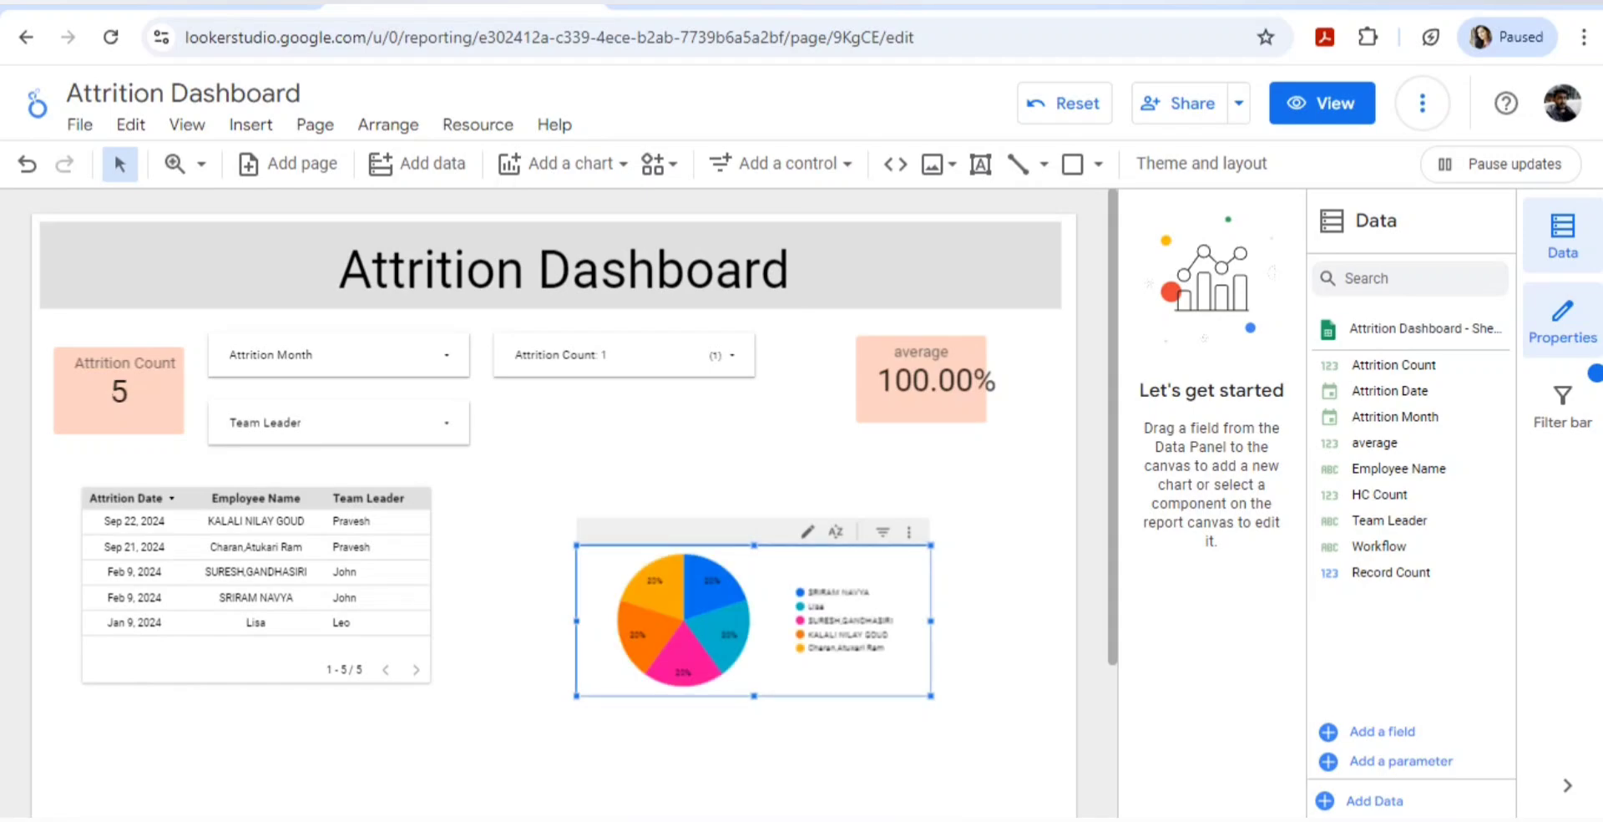
# Move the pie chart up next to the attrition table and set its dimension to Attrition Month.
pyautogui.moveTo(761, 623); pyautogui.dragTo(662, 573)
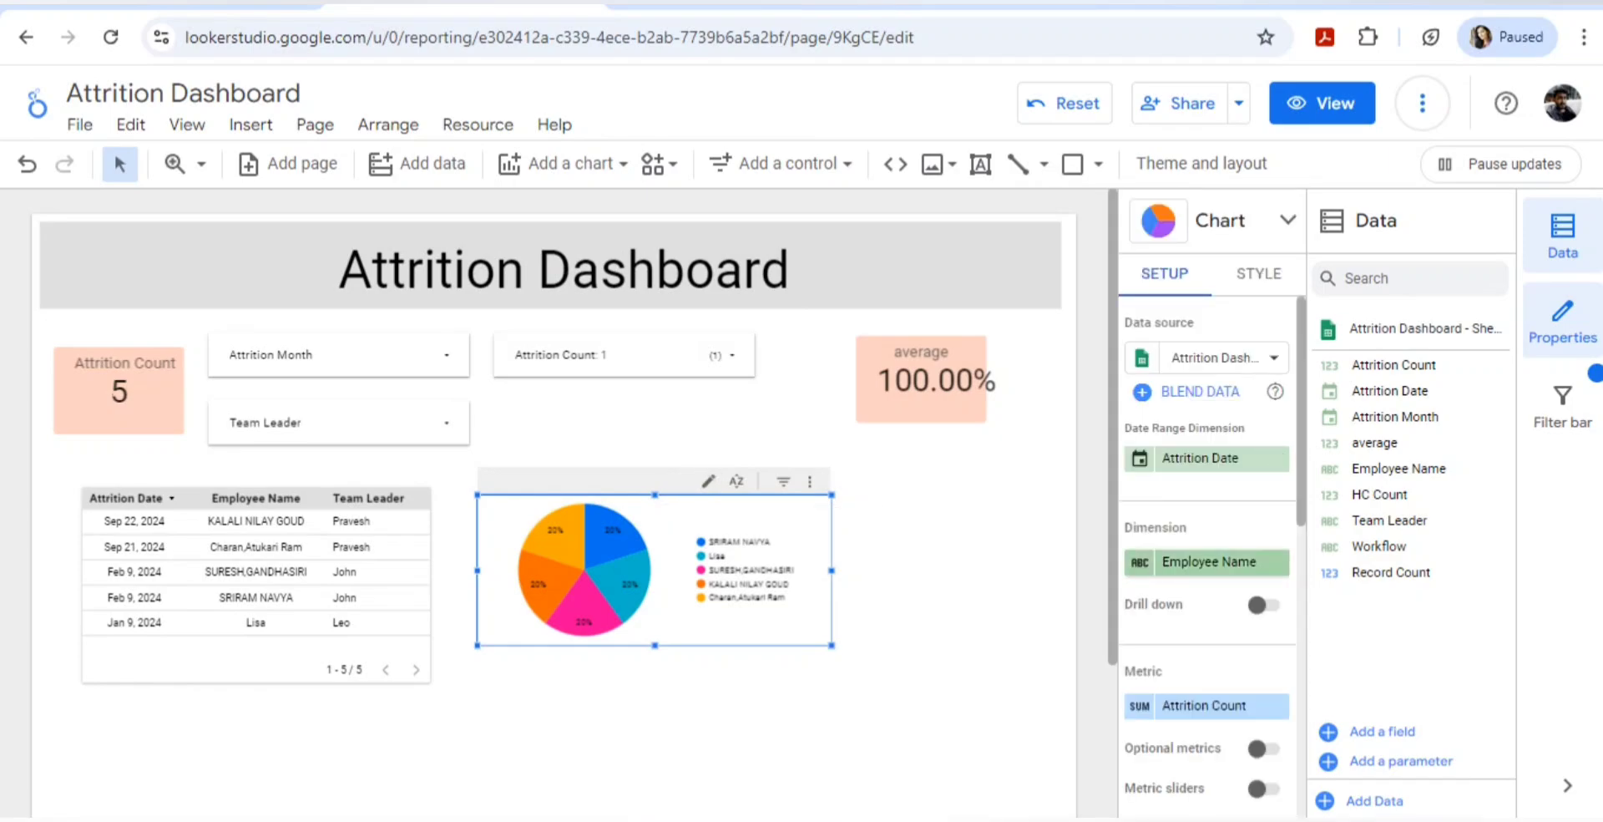
pyautogui.click(1208, 561)
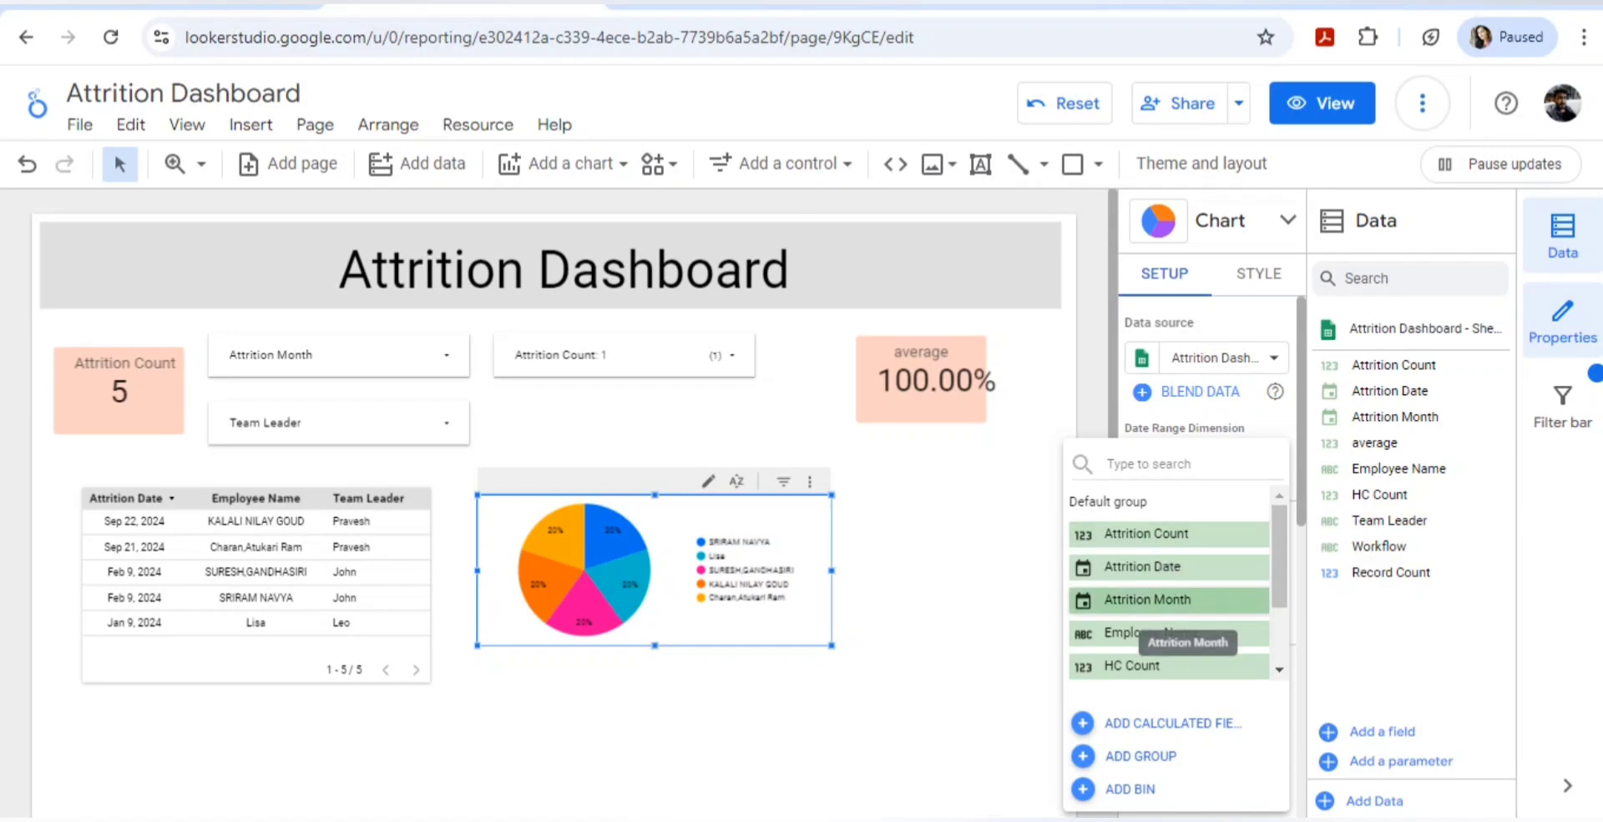
pyautogui.click(1169, 599)
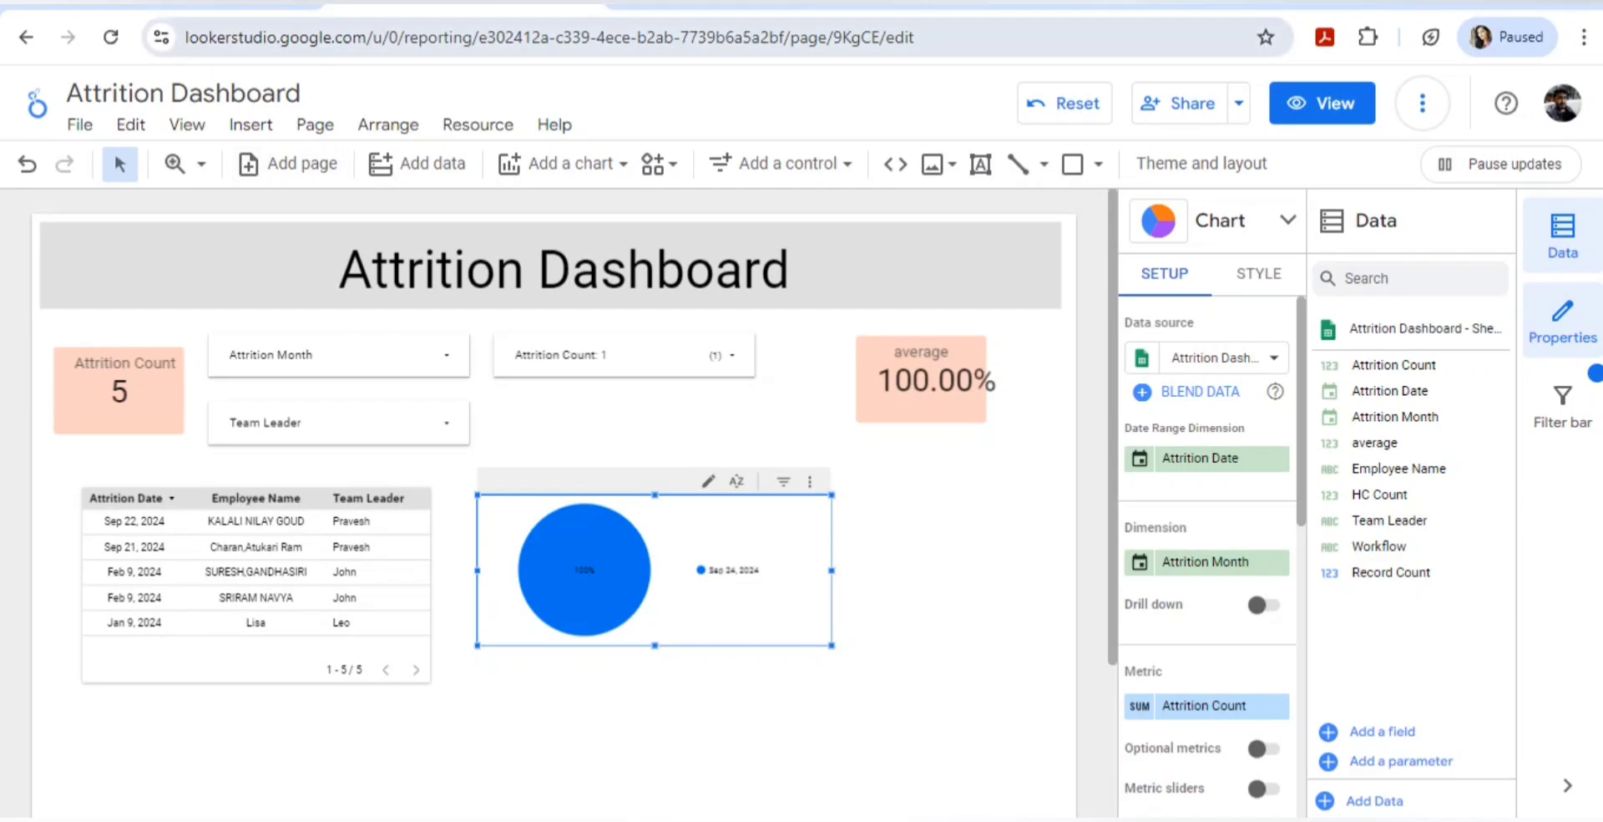
# Switch to the Attrition Dashboard spreadsheet in Google Sheets and change the attrition date in E3 to 8/22/2024.
pyautogui.hotkey('ctrl', 'shift', 'Tab')
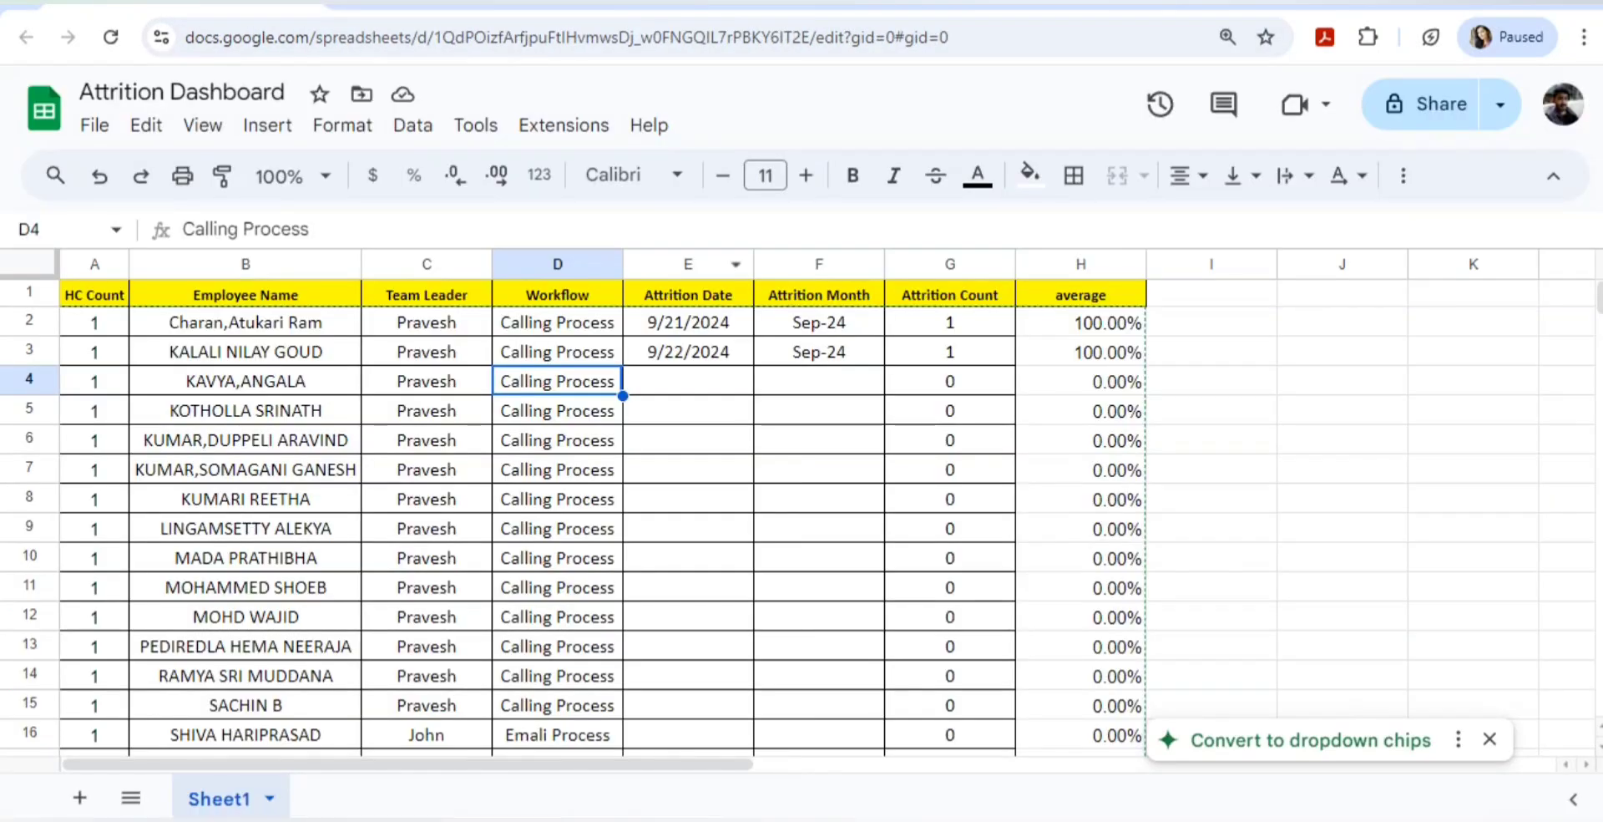
pyautogui.click(819, 352)
pyautogui.click(688, 351)
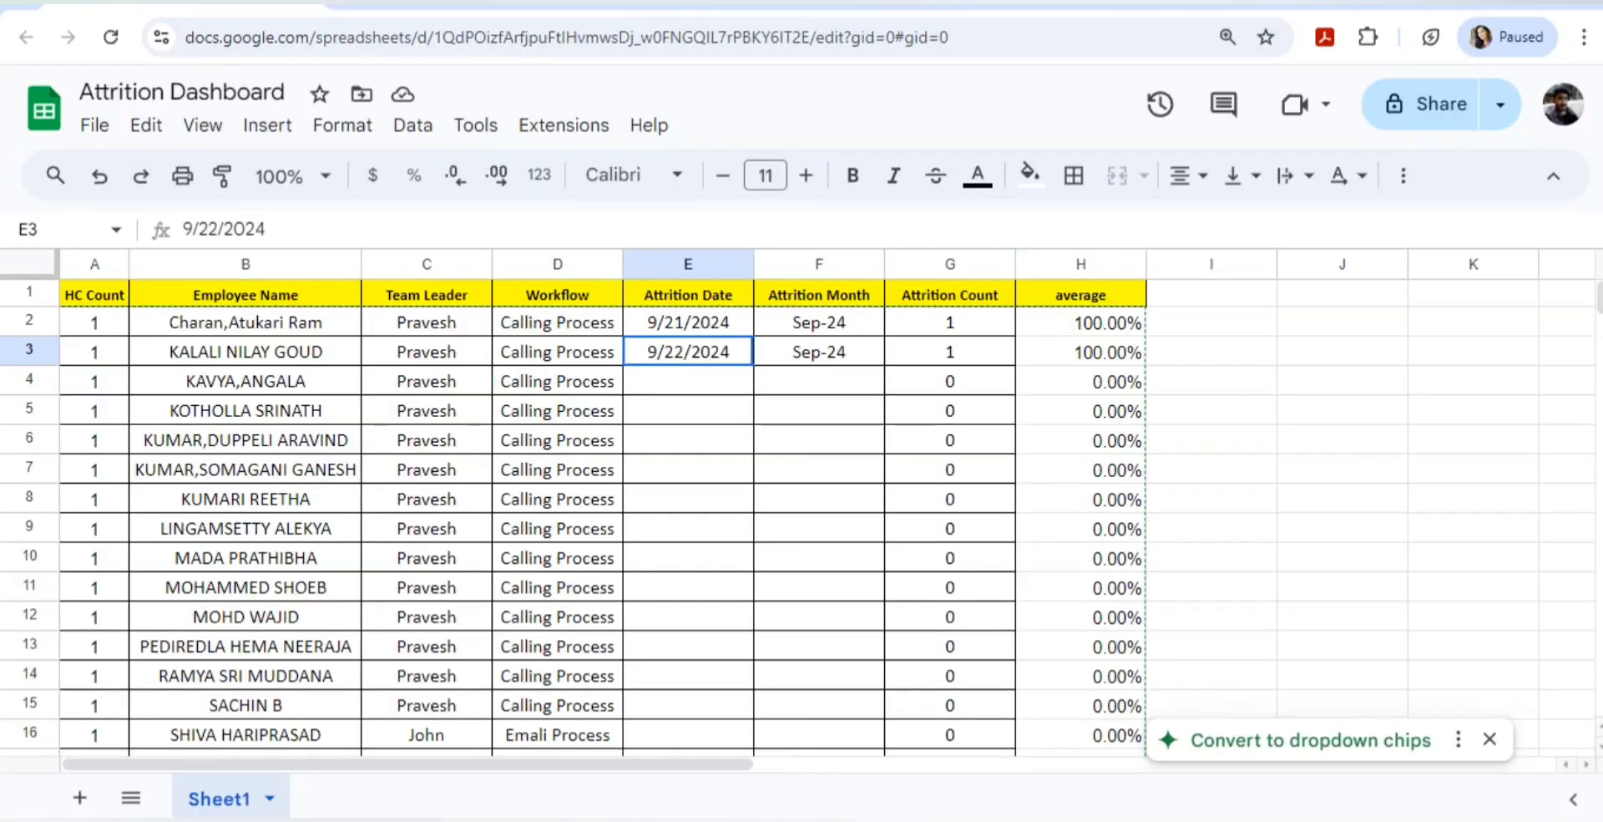
pyautogui.click(207, 228)
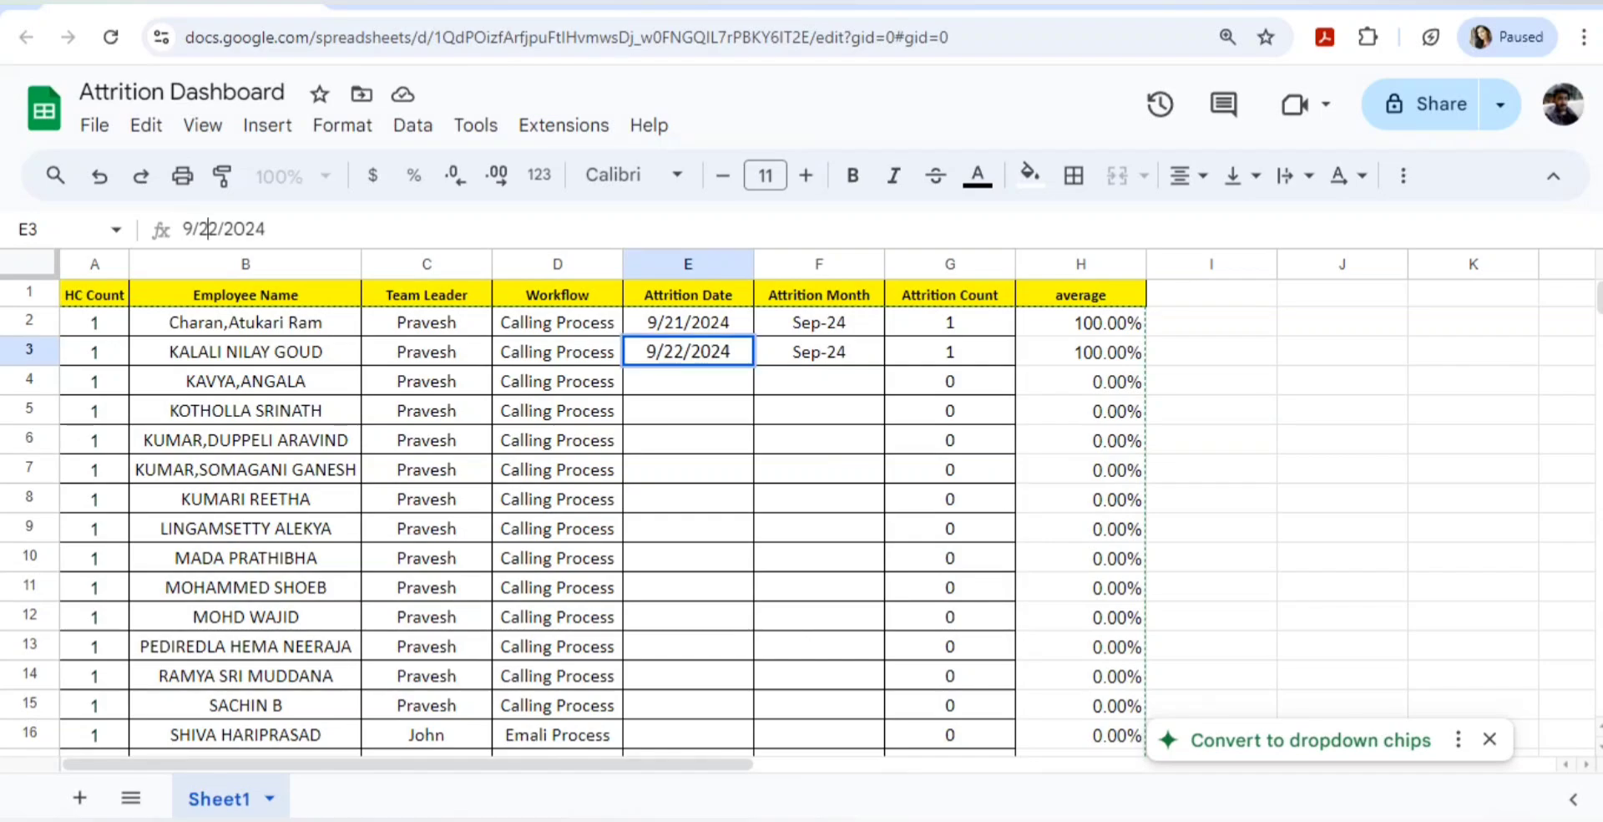
pyautogui.click(198, 229)
pyautogui.hotkey('shift', 'Right')
pyautogui.write('8')
pyautogui.press('Return')
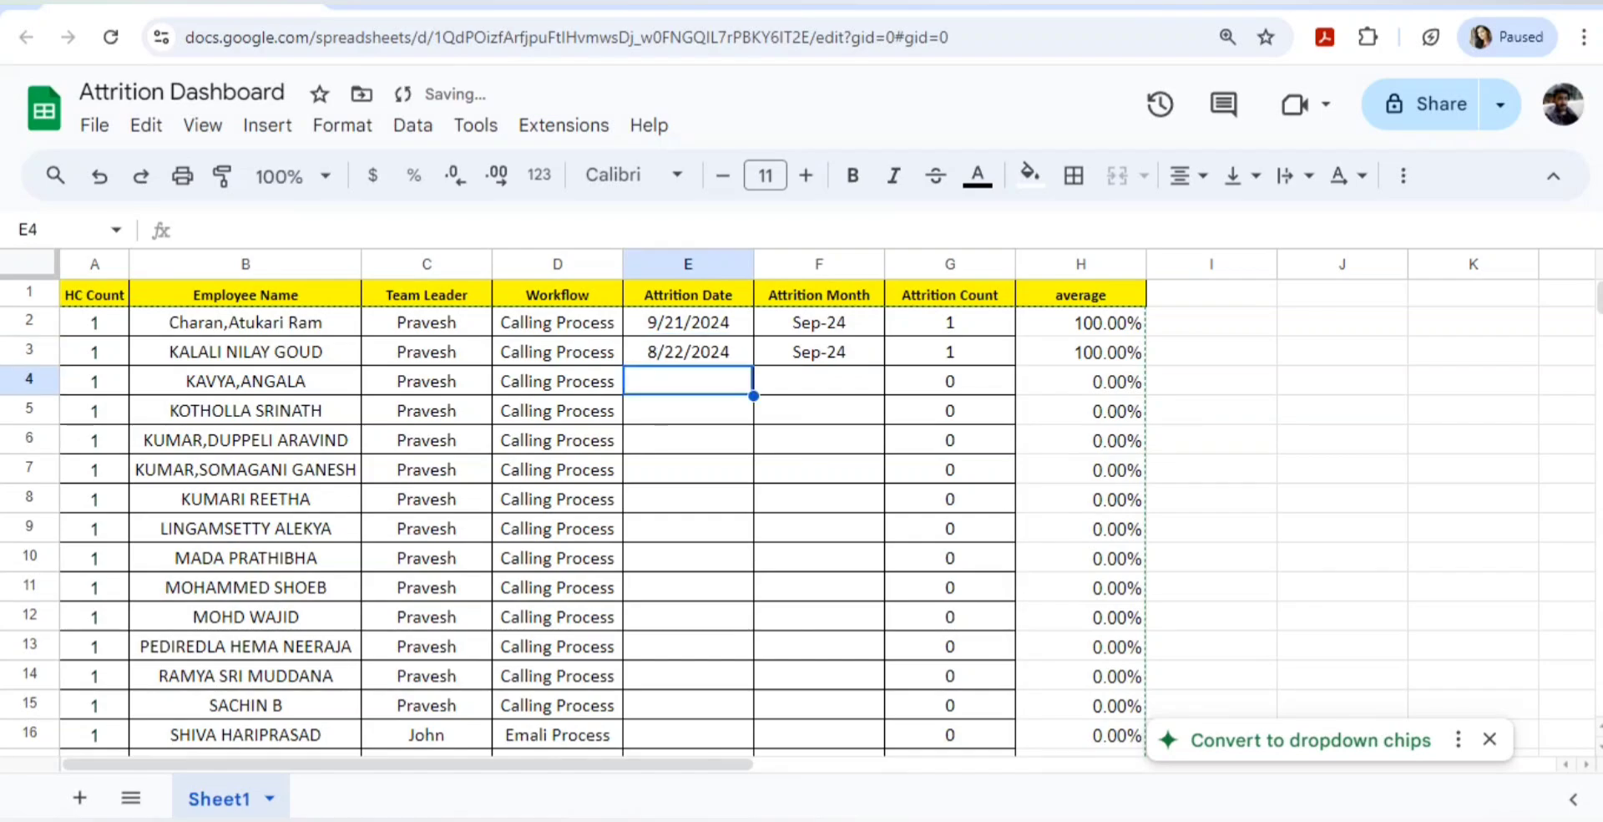
# Change the attrition date in cell E2 to 8/21/2024.
pyautogui.press('Up')
pyautogui.press('Up')
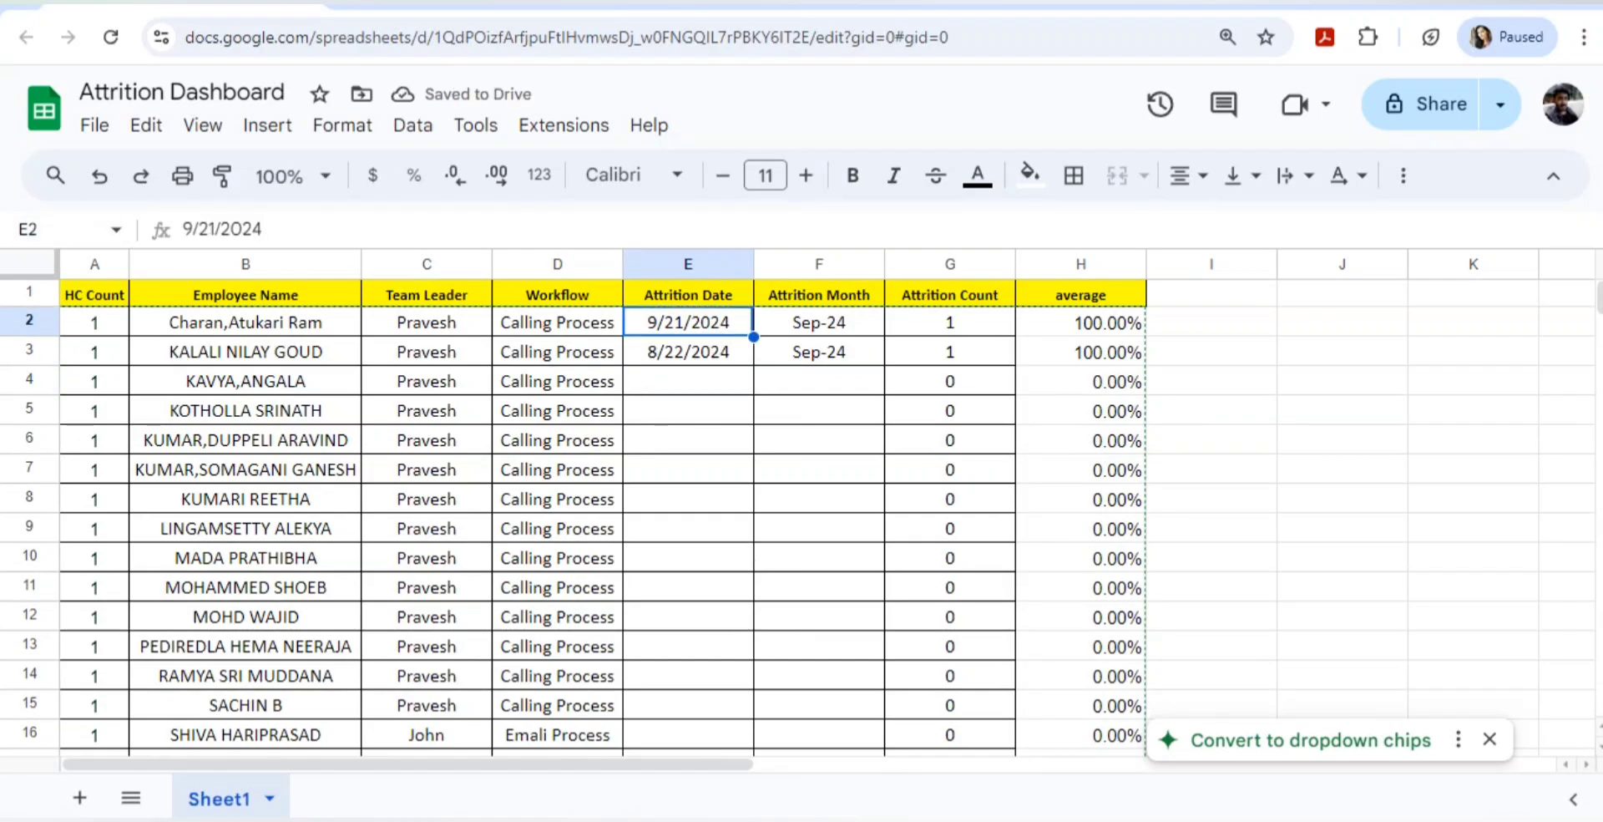
pyautogui.click(193, 229)
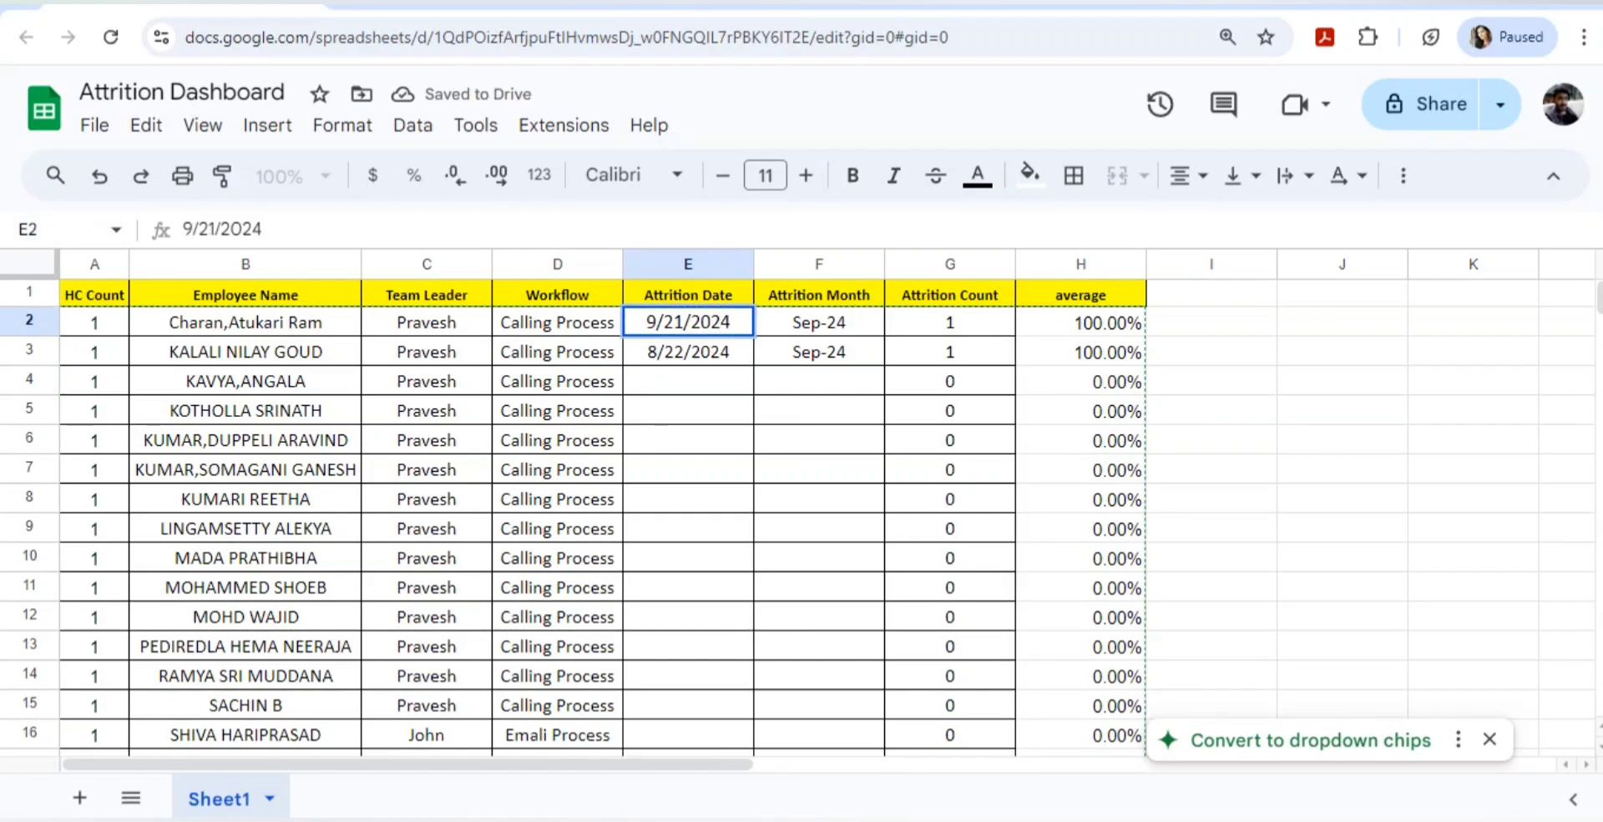
pyautogui.hotkey('shift', 'Left')
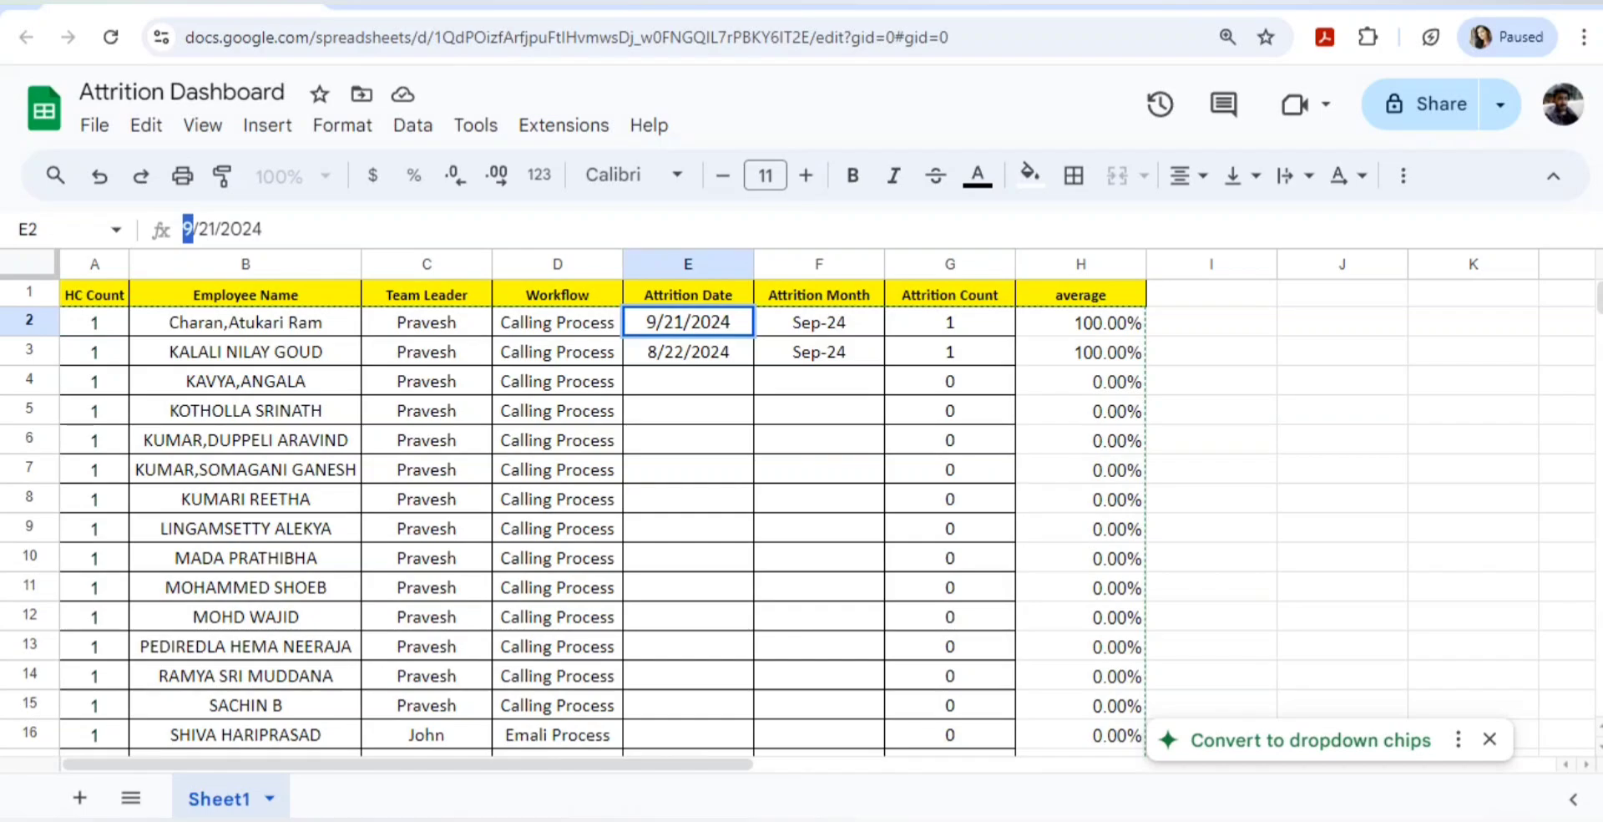
pyautogui.write('8')
pyautogui.click(819, 470)
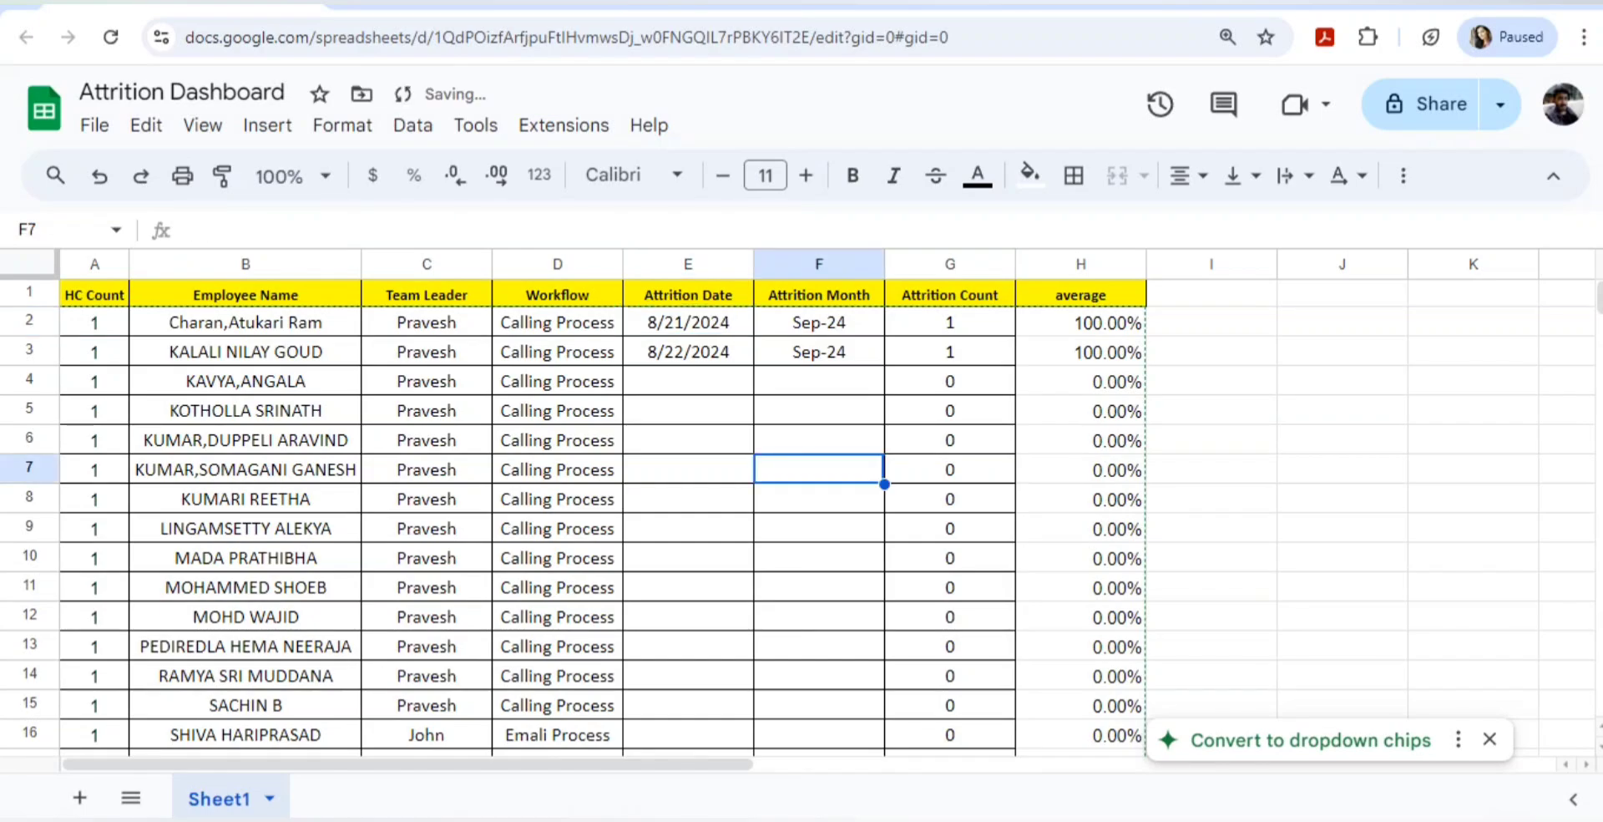
# Replace the Attrition Month value in cell F2 with the formula =TEXT(E2,MMM-YY).
pyautogui.click(819, 323)
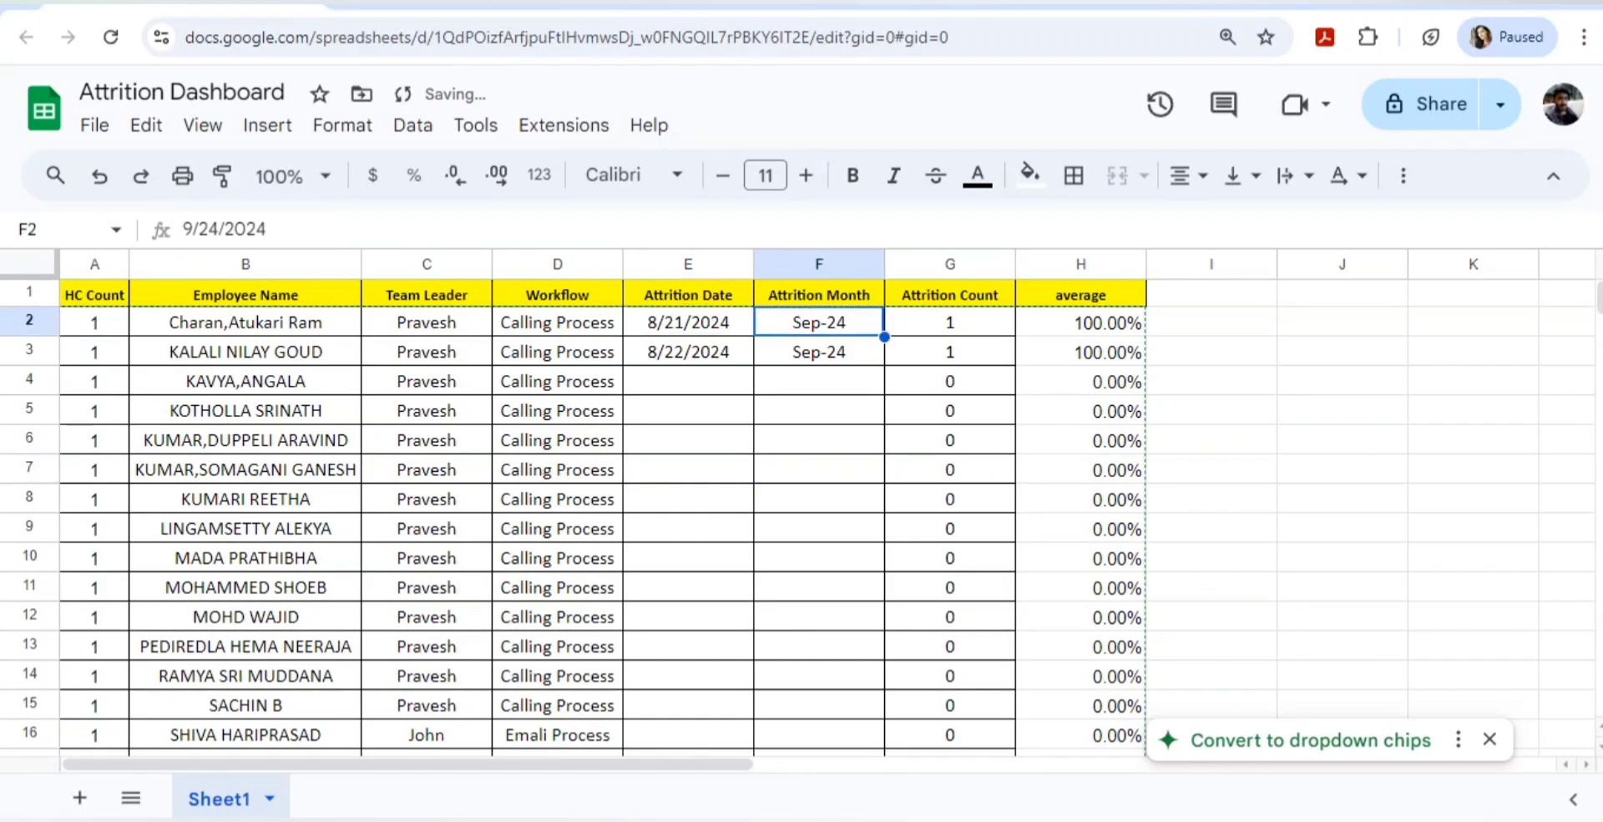
pyautogui.write('=')
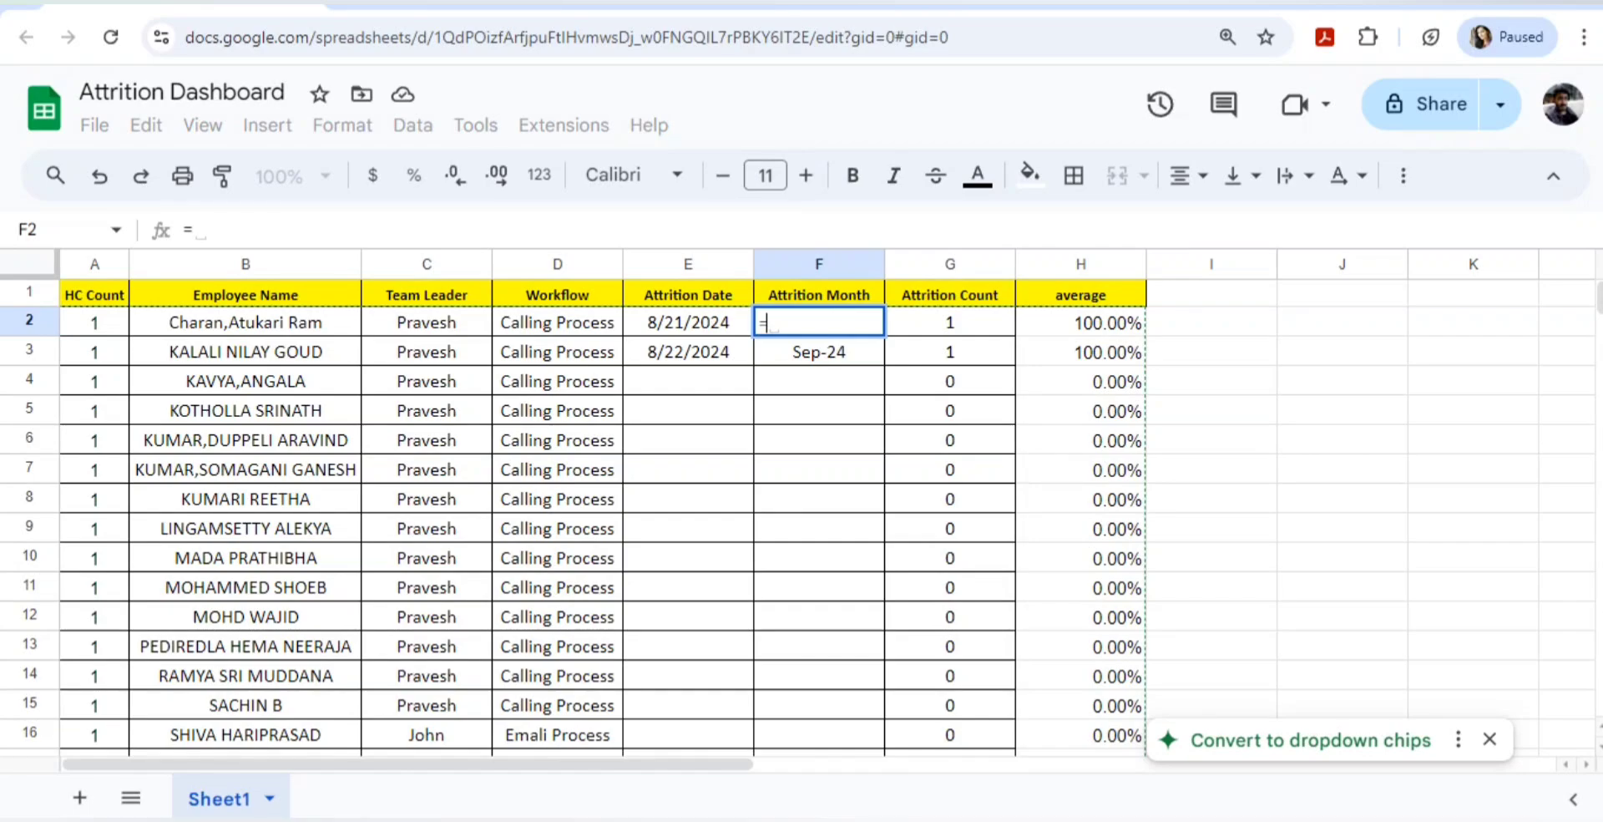
pyautogui.write('T')
pyautogui.press('BackSpace')
pyautogui.write('text')
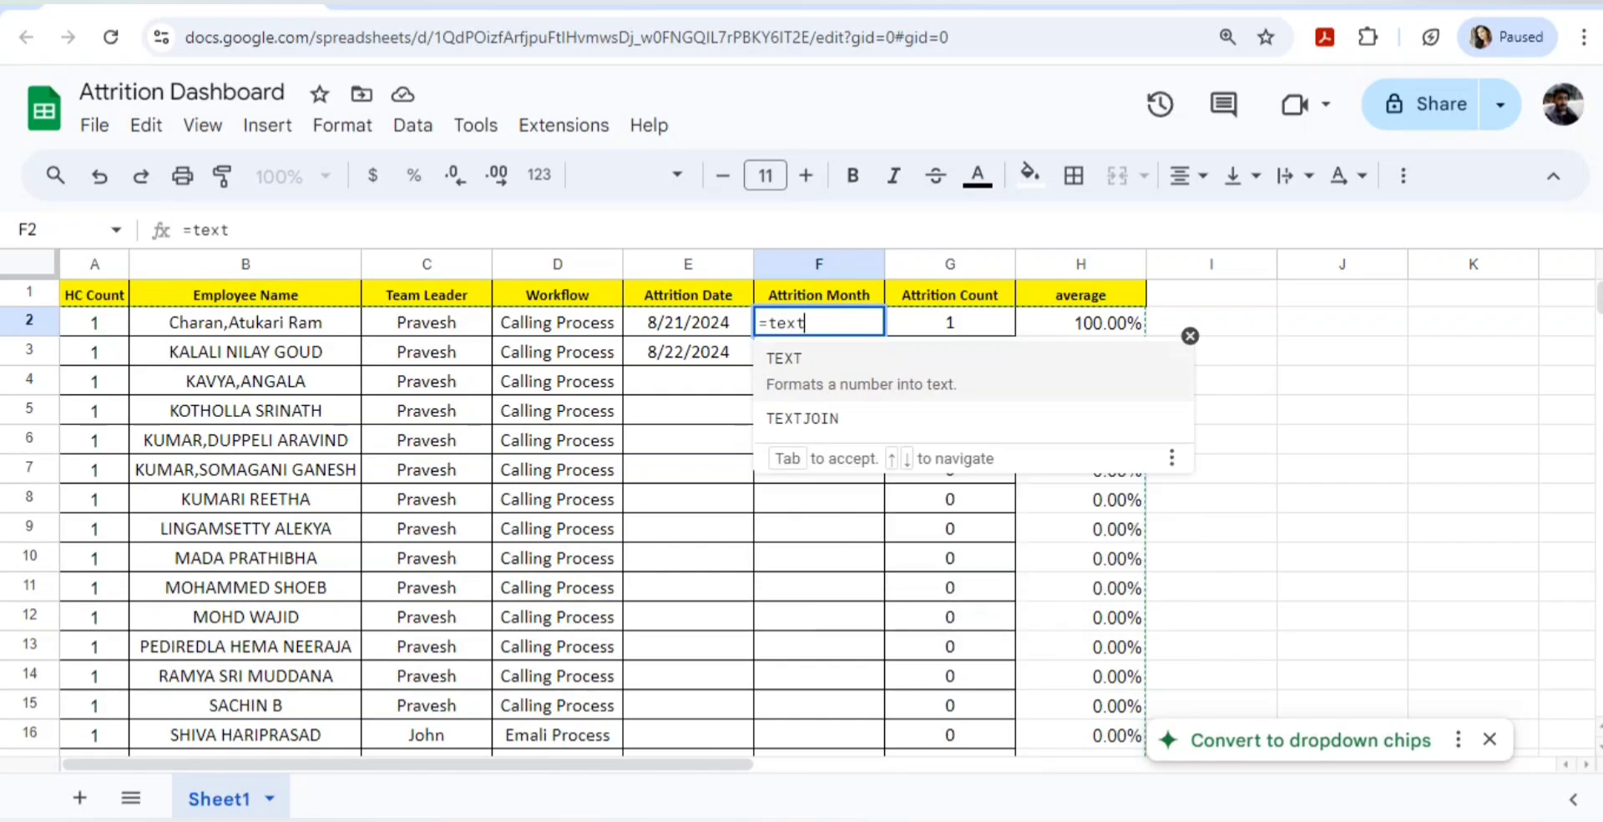
pyautogui.press('Tab')
pyautogui.write('E2')
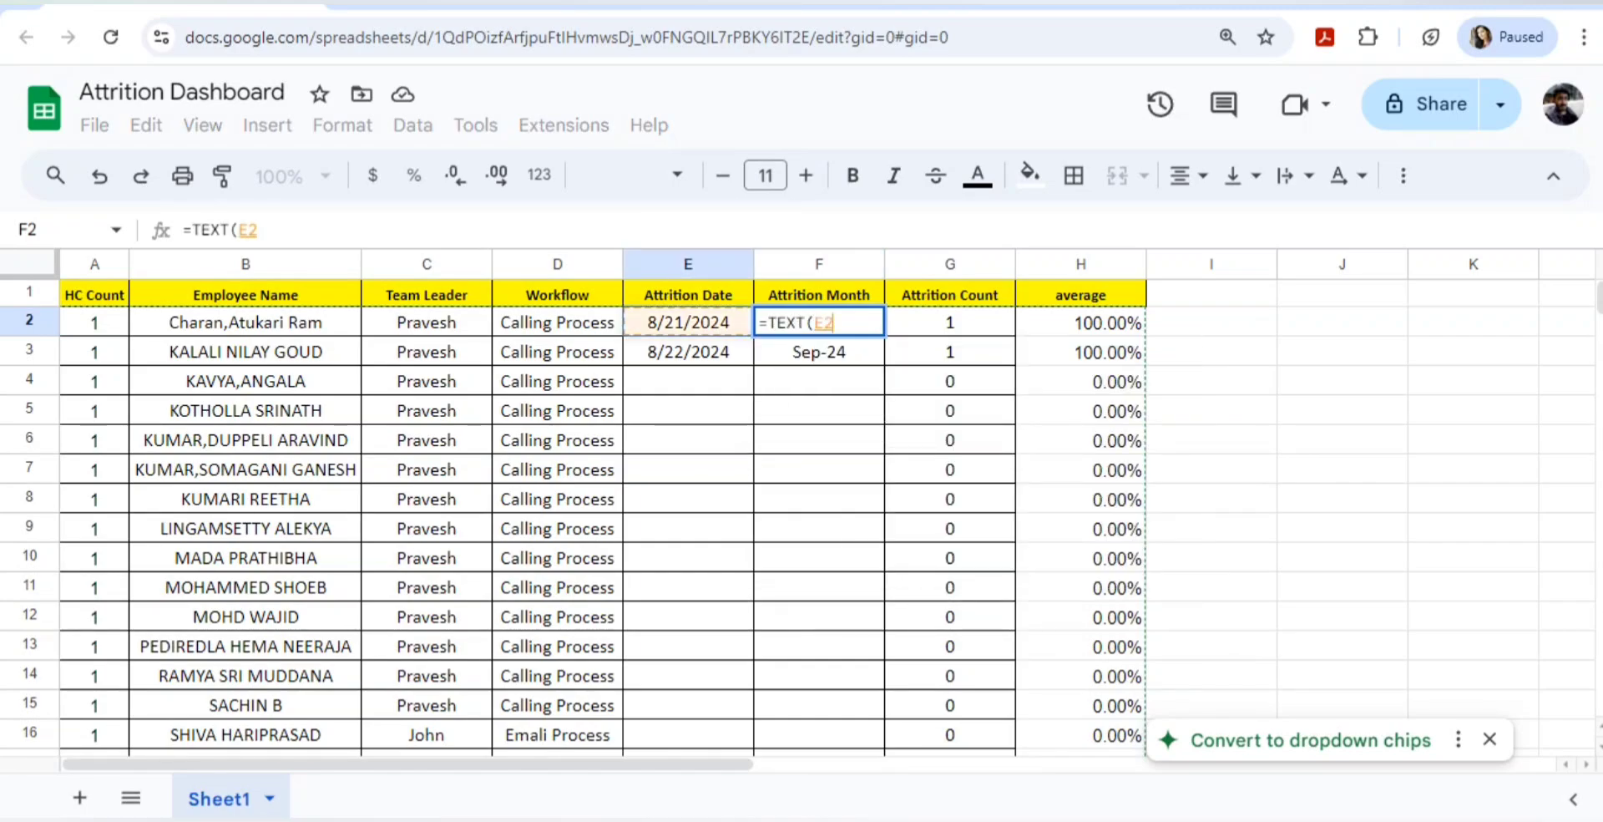
pyautogui.write(',')
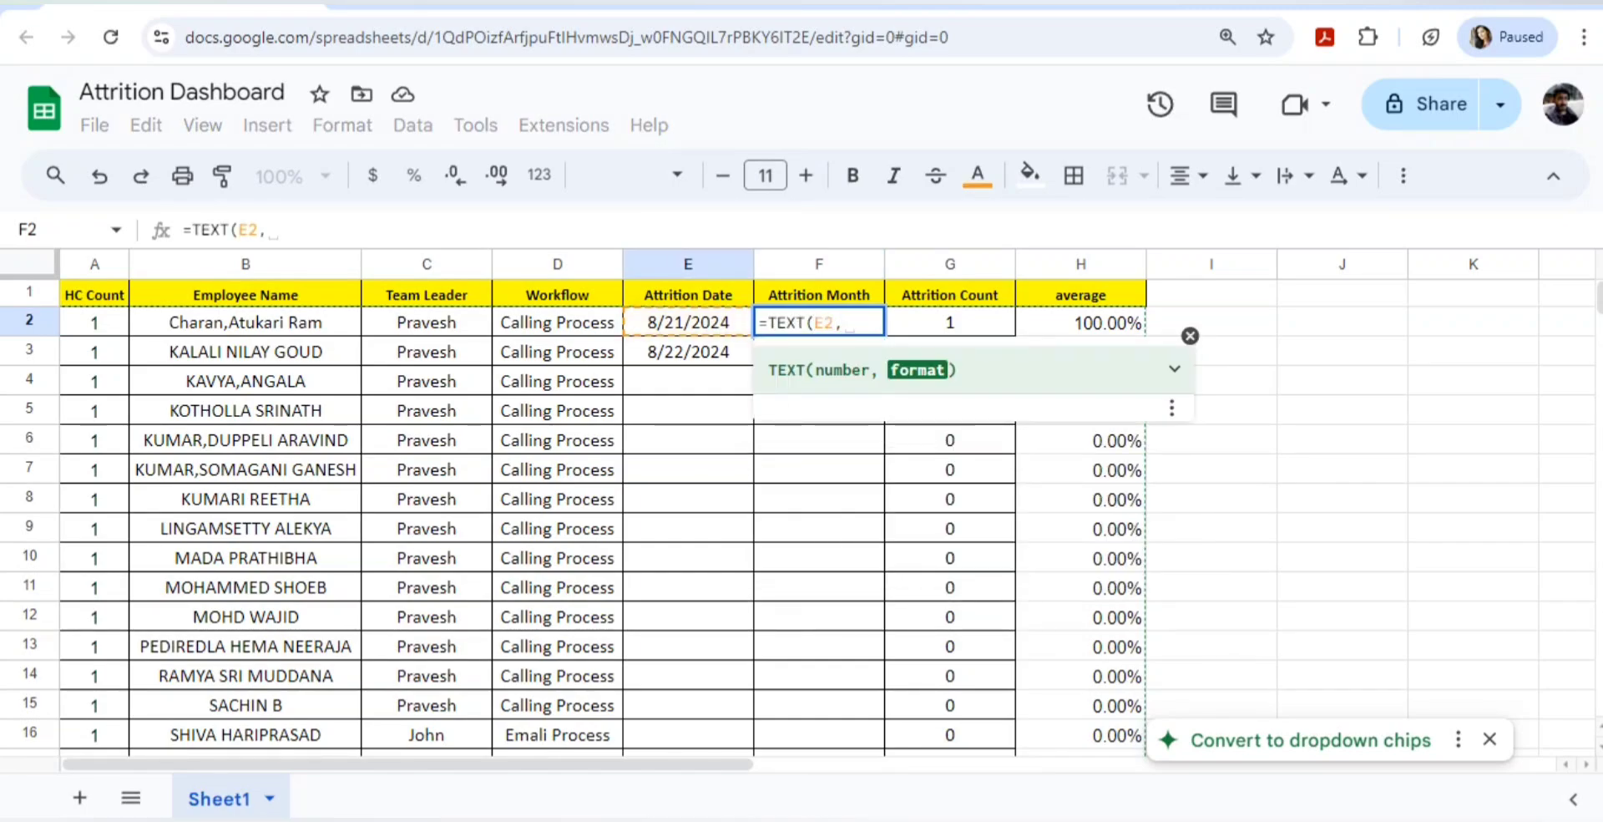
pyautogui.write('MMM')
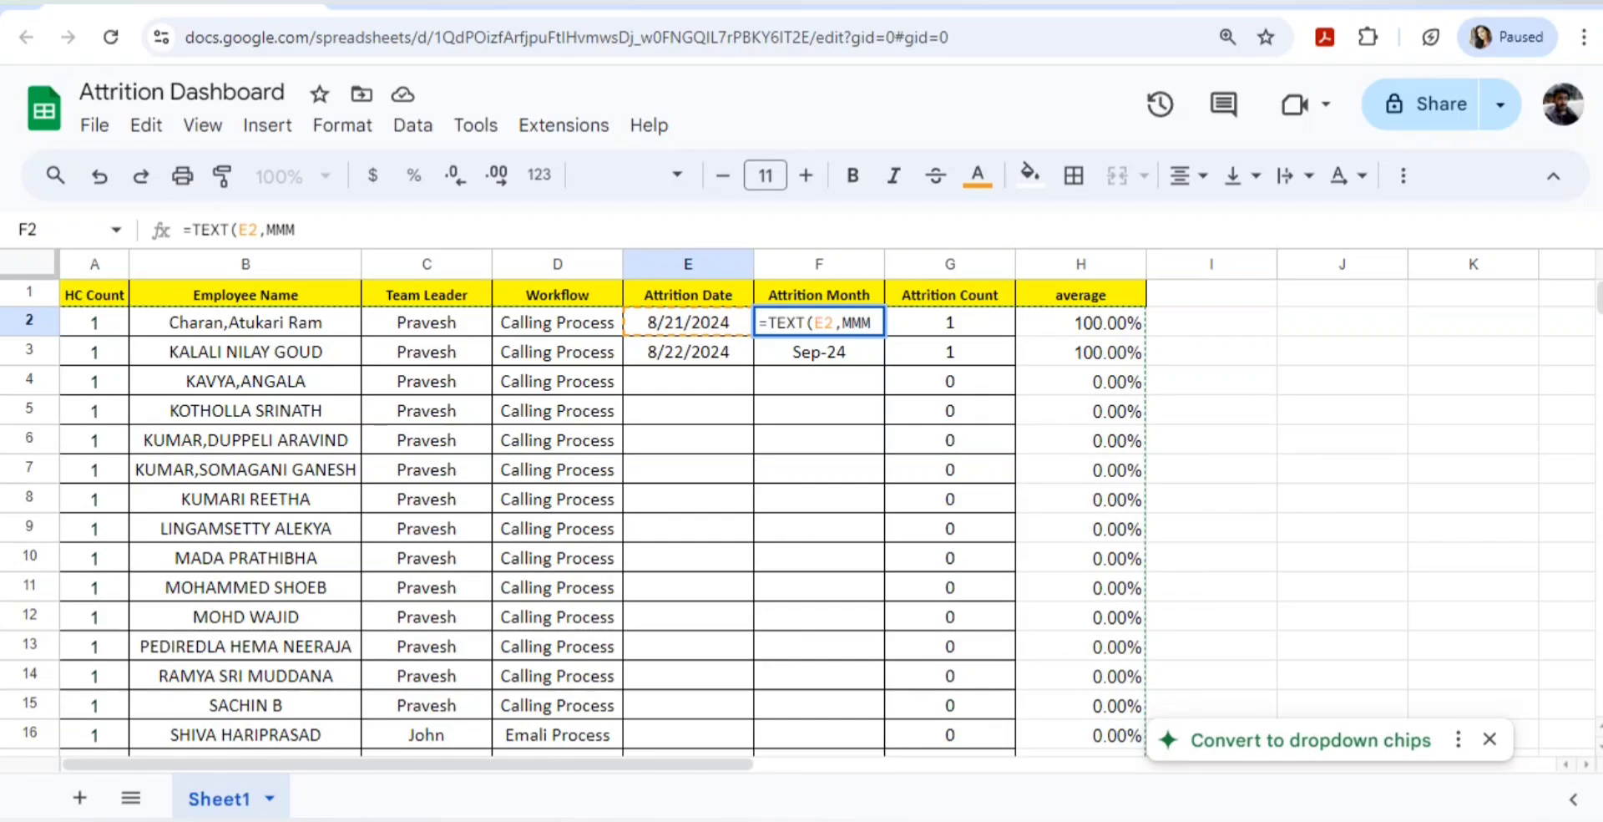
pyautogui.write('-YY)')
pyautogui.press('Return')
# Enclose the format in F2's formula in quotation marks so it reads =TEXT(E2,"MMM-YY").
pyautogui.click(819, 322)
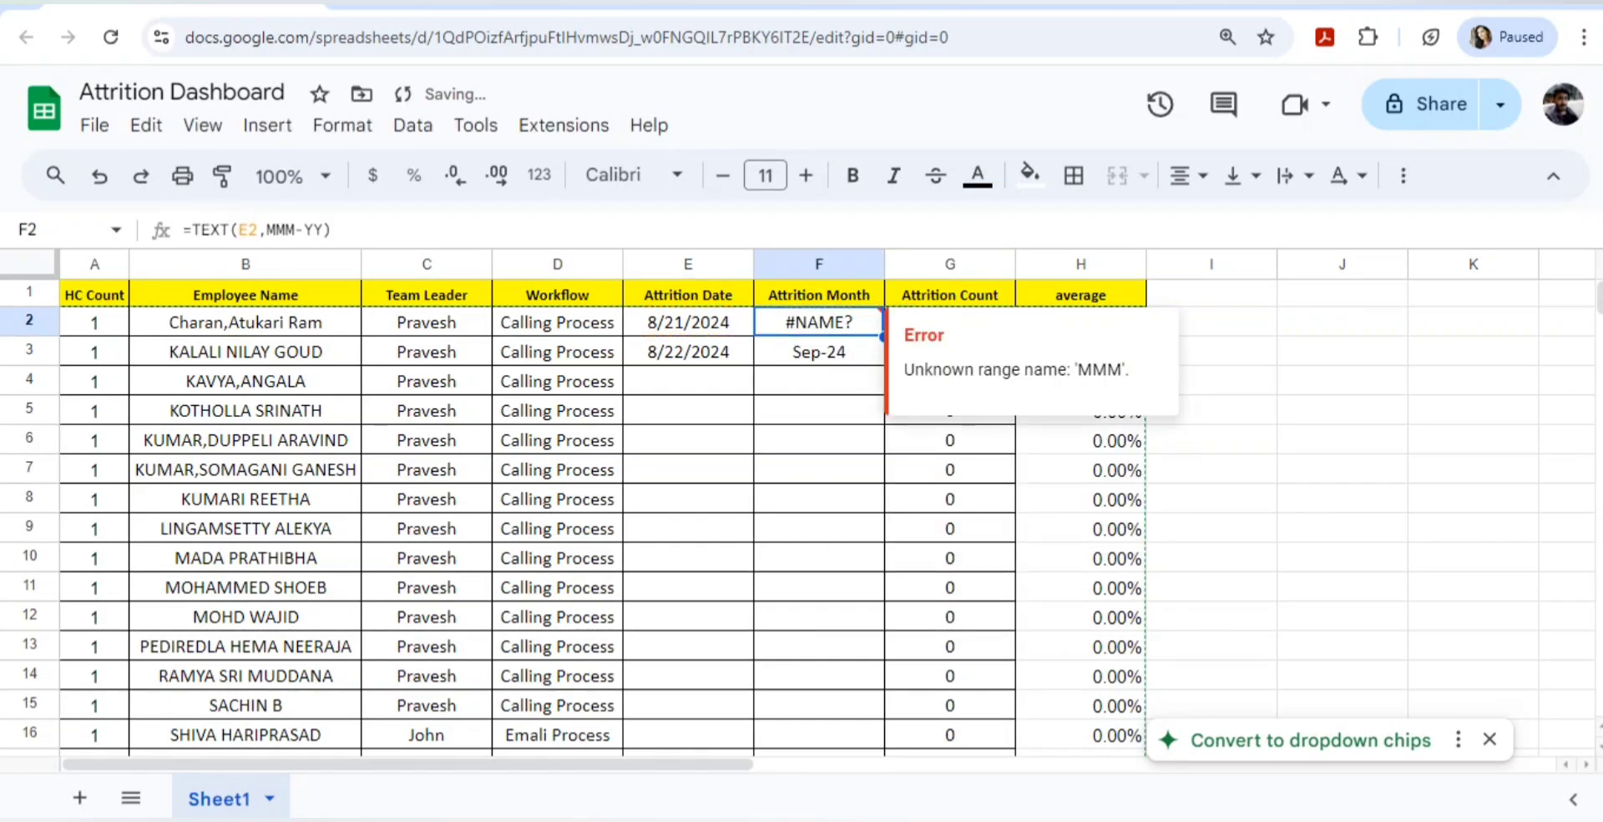
pyautogui.click(265, 229)
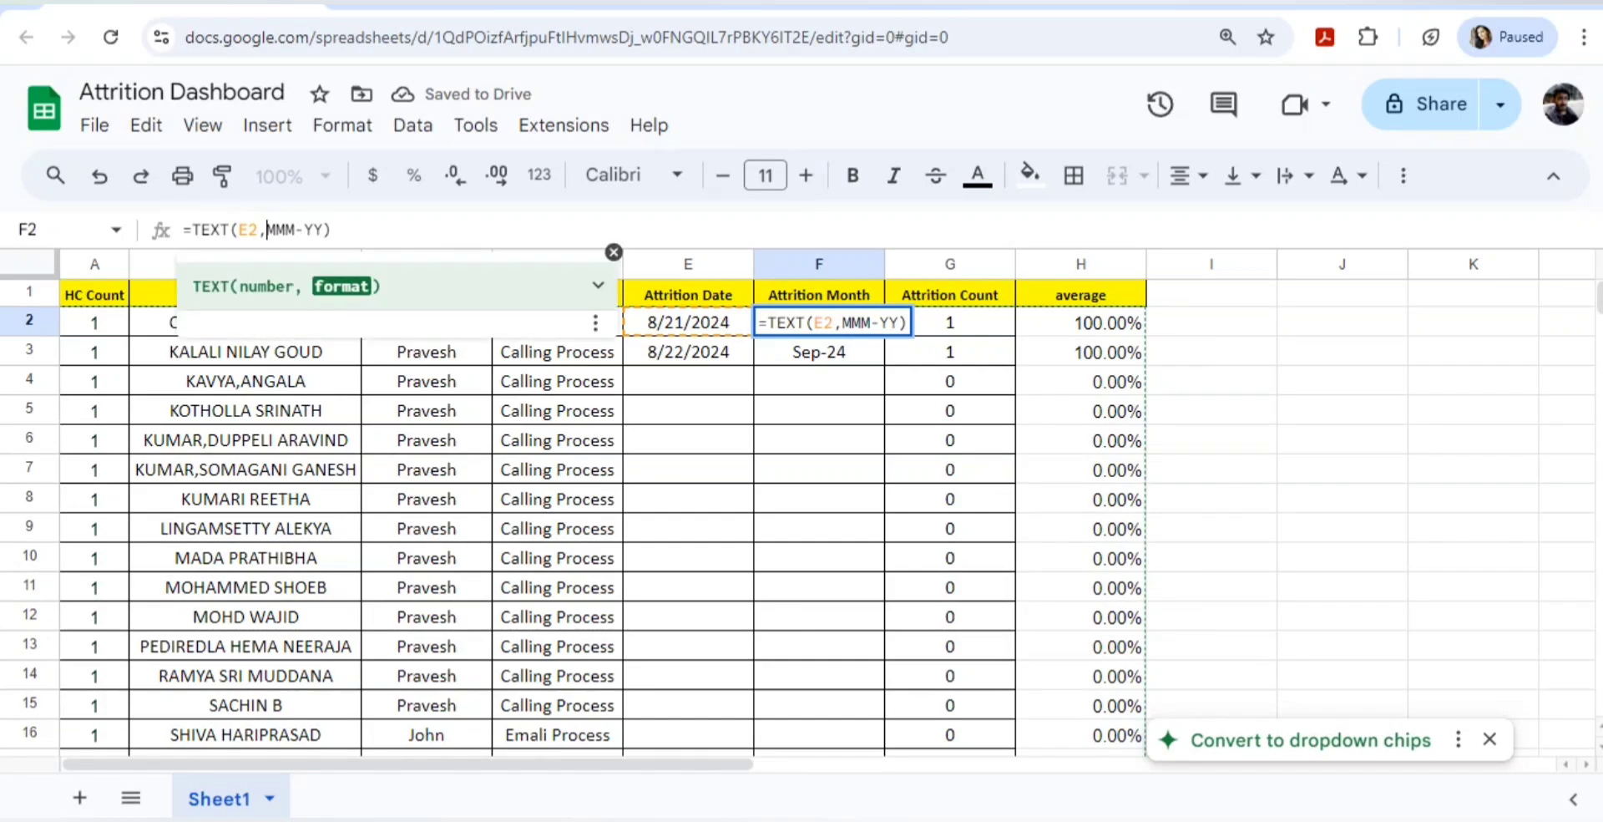
pyautogui.write('"')
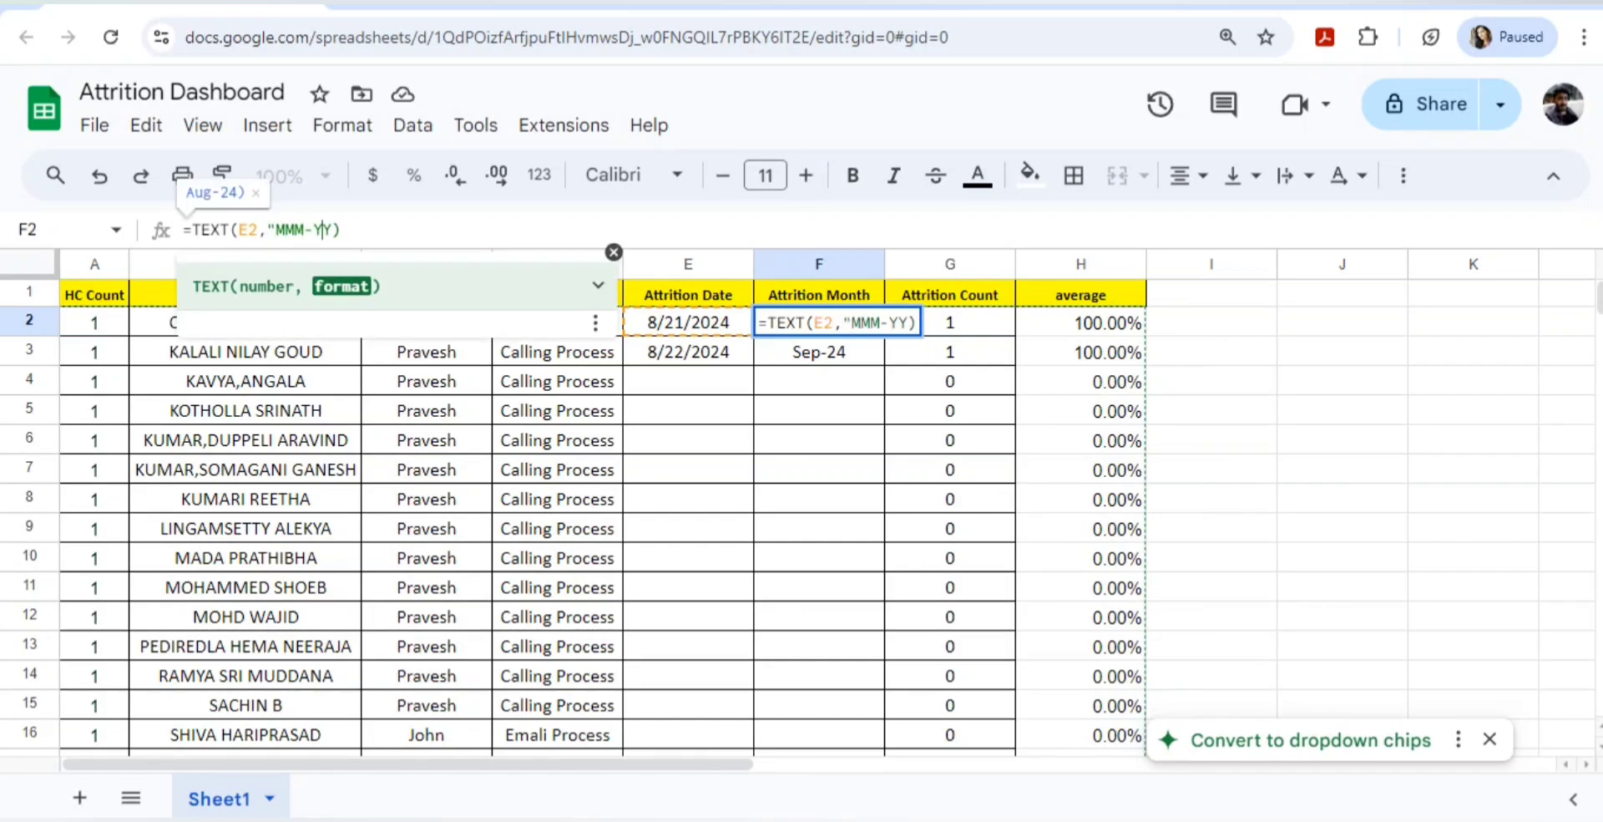
pyautogui.write('"')
pyautogui.press('Return')
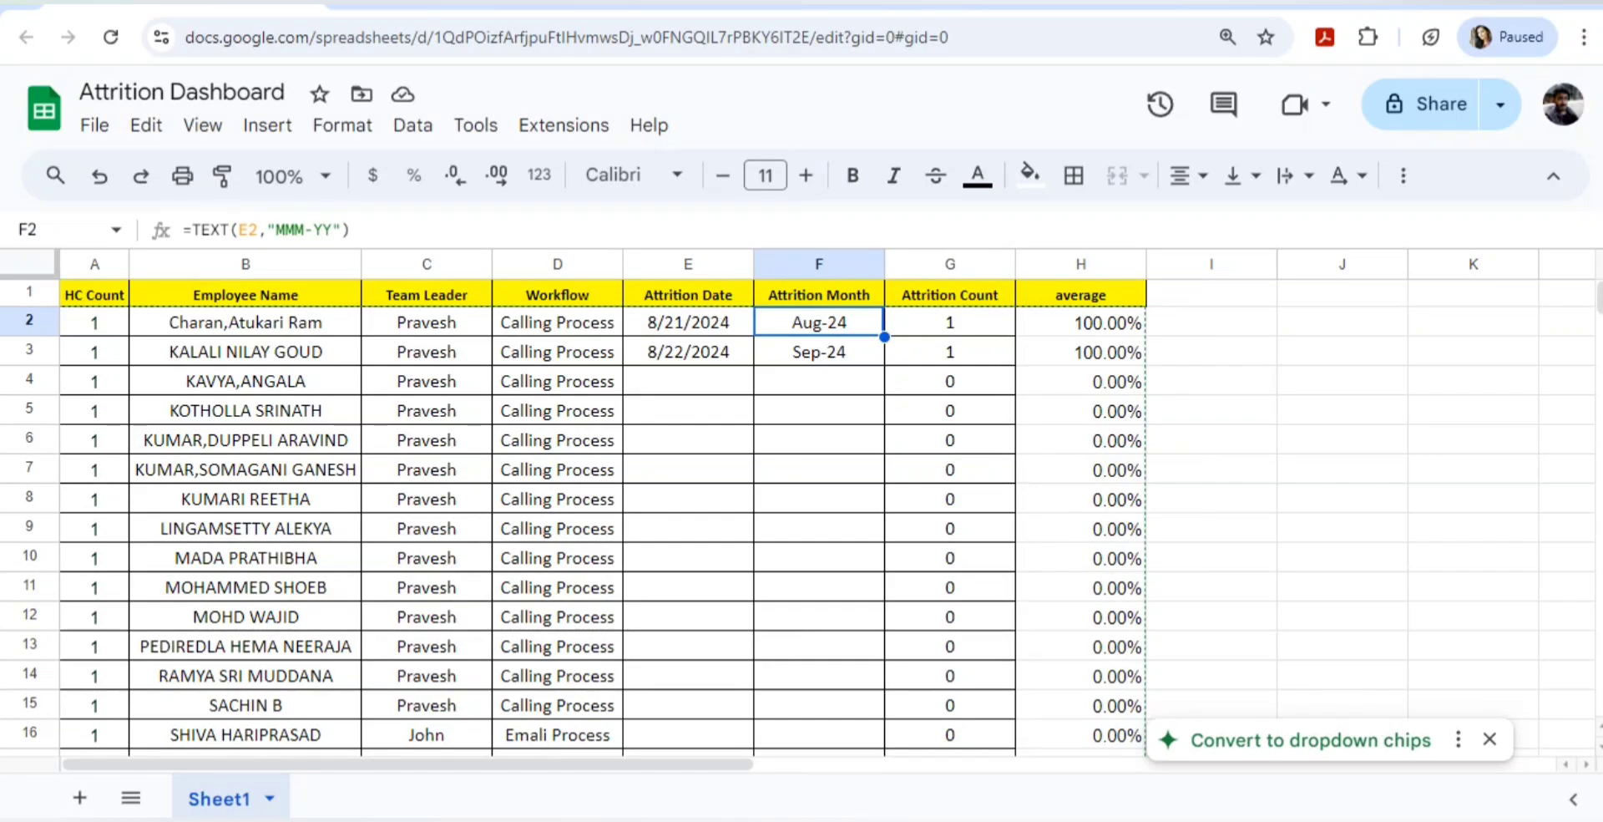
# Copy the TEXT month formula from F2 into cell F3 so it refers to E3.
pyautogui.press('Down')
pyautogui.press('Left')
pyautogui.press('Up')
pyautogui.press('Right')
pyautogui.press('Down')
pyautogui.write('Aug-24')
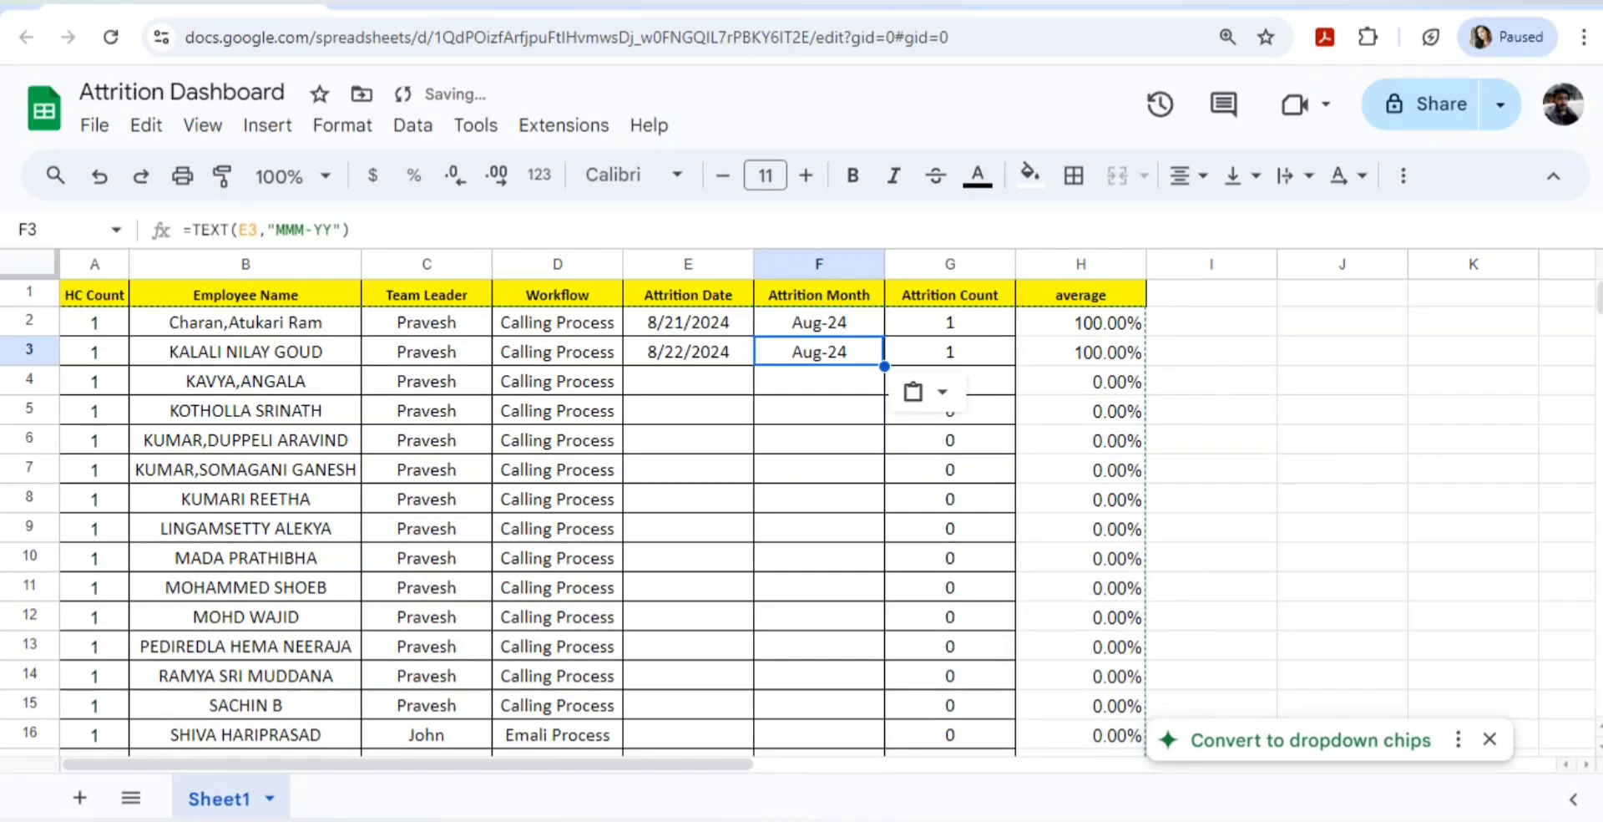
# Try 10/22/2024 as the attrition date in cell E3 and undo the change.
pyautogui.press('Left')
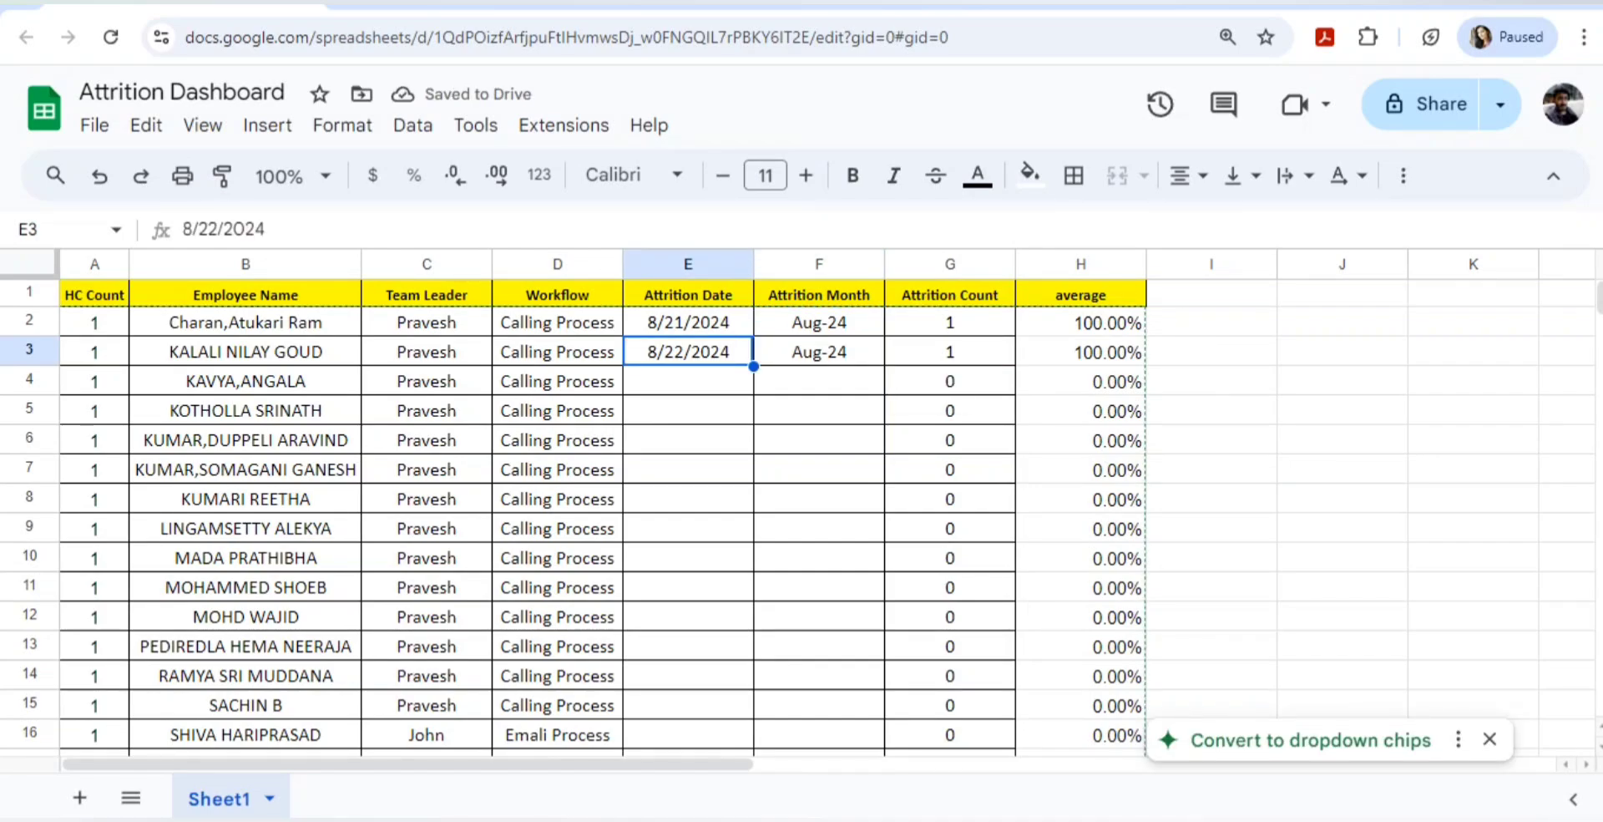
pyautogui.click(192, 229)
pyautogui.press('BackSpace')
pyautogui.write('10')
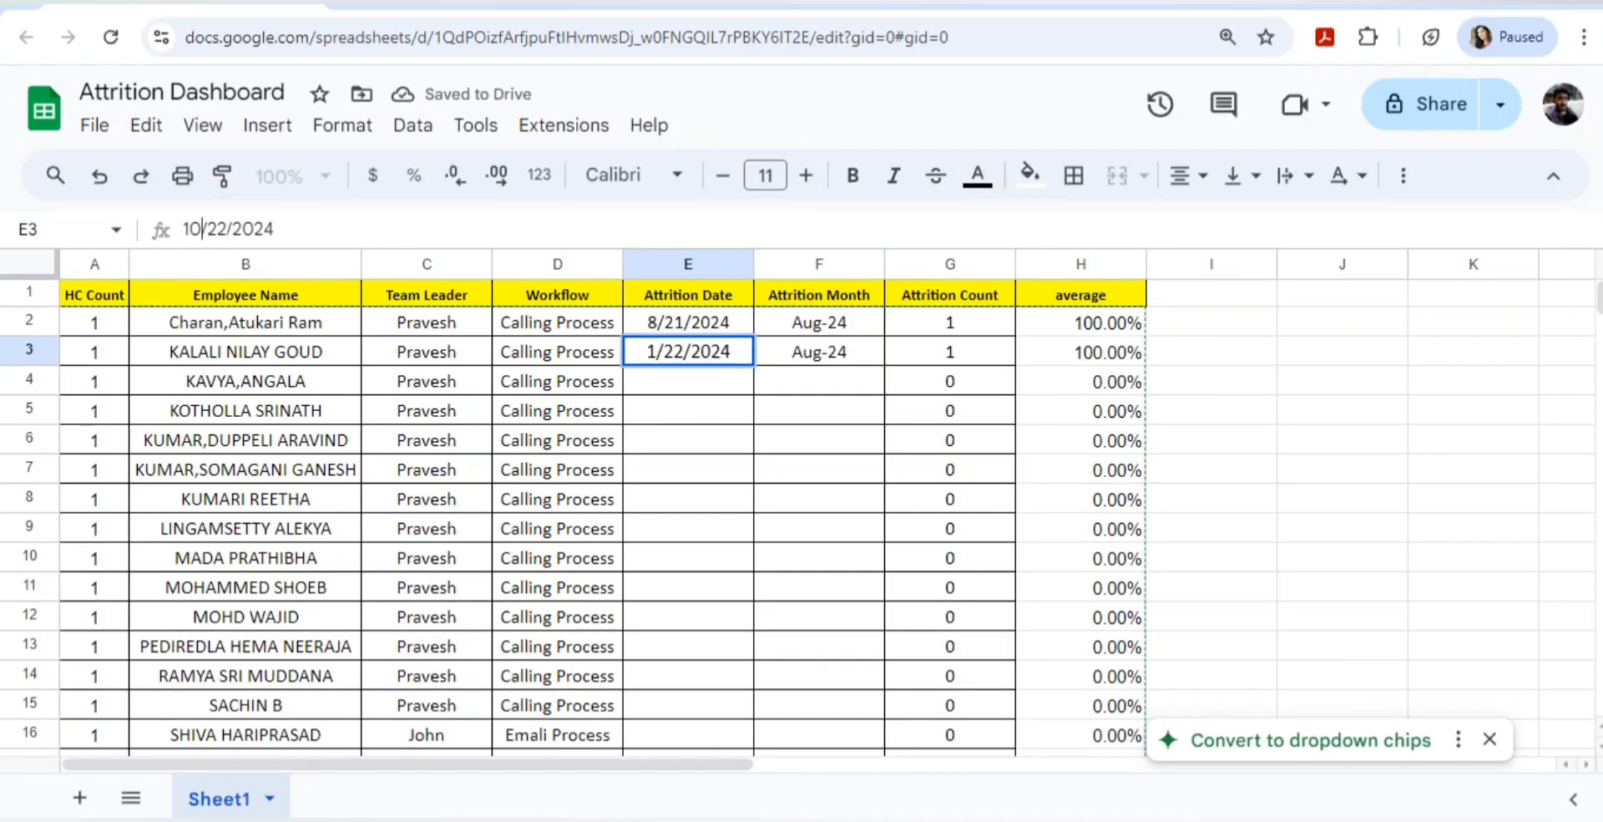
pyautogui.press('Return')
pyautogui.hotkey('ctrl', 'z')
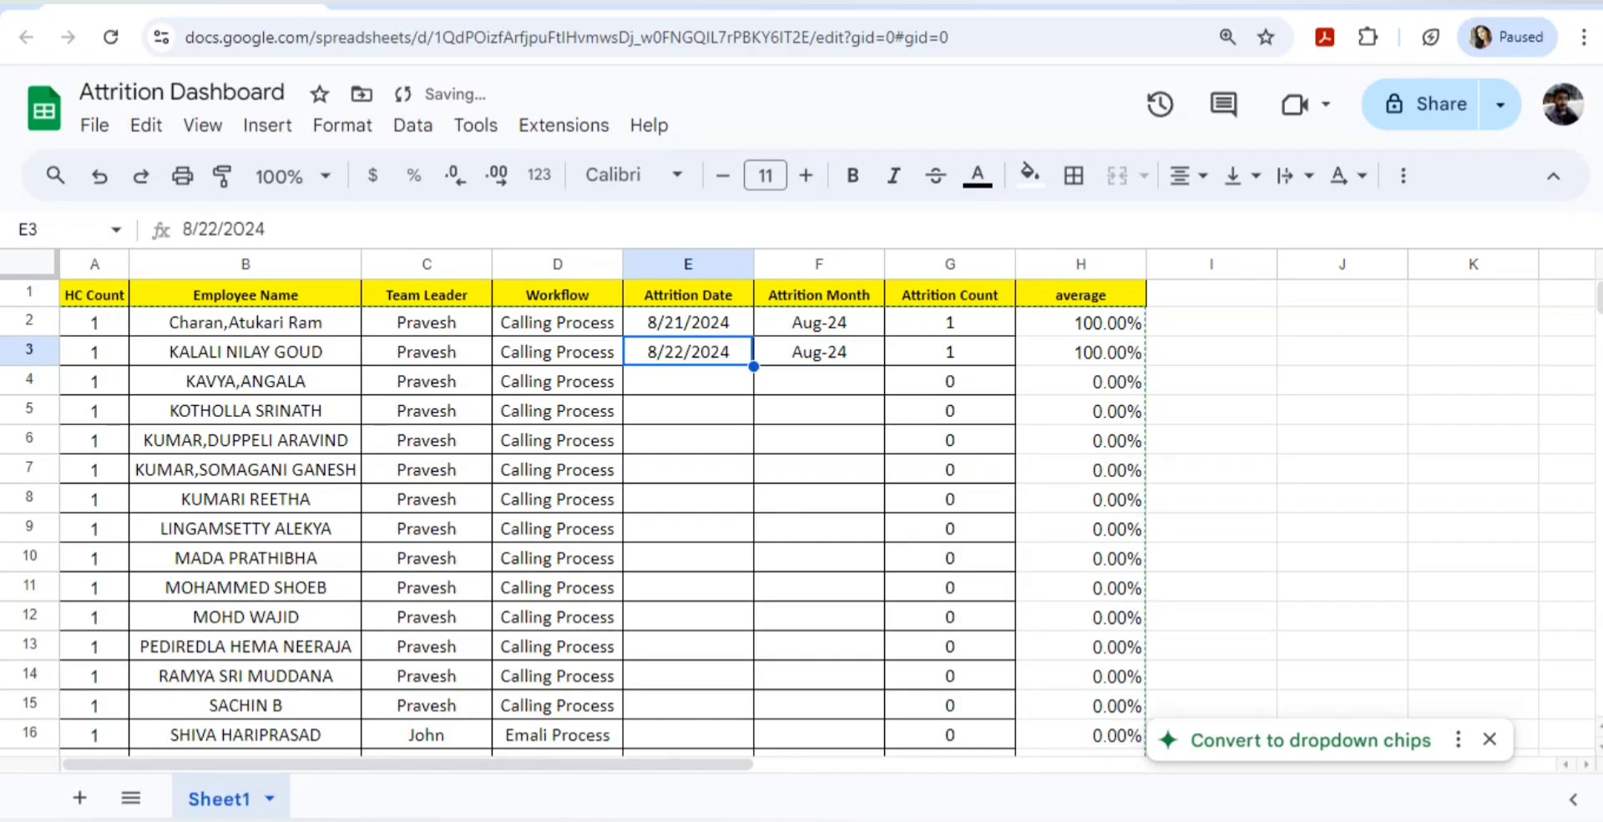
# Switch back to the Looker Studio report, refresh the data source's fields and apply the change to Attrition Month.
pyautogui.hotkey('ctrl', 'Tab')
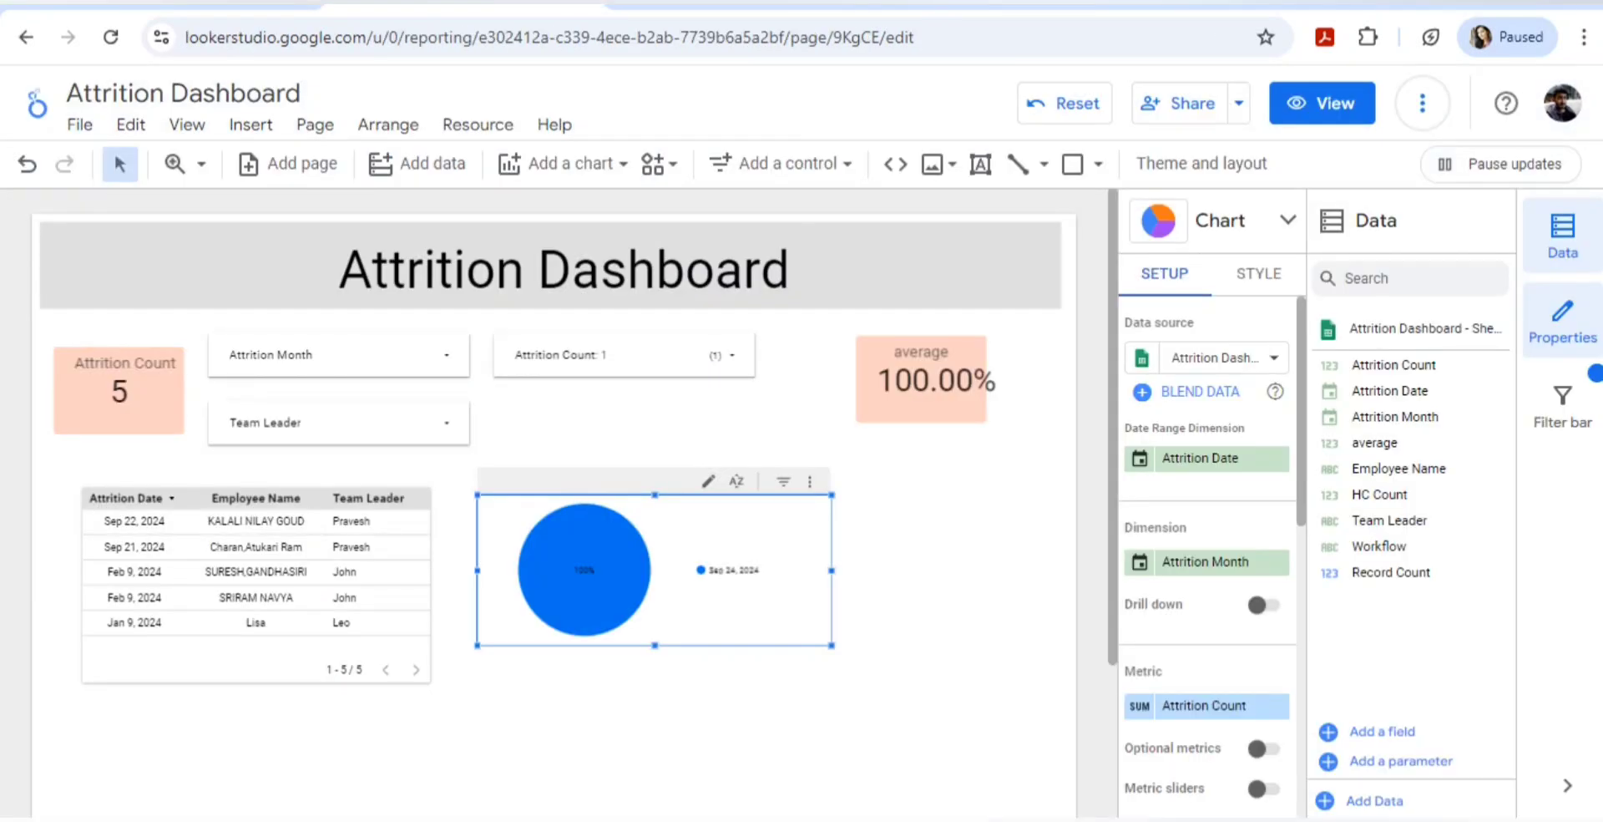
pyautogui.click(1327, 328)
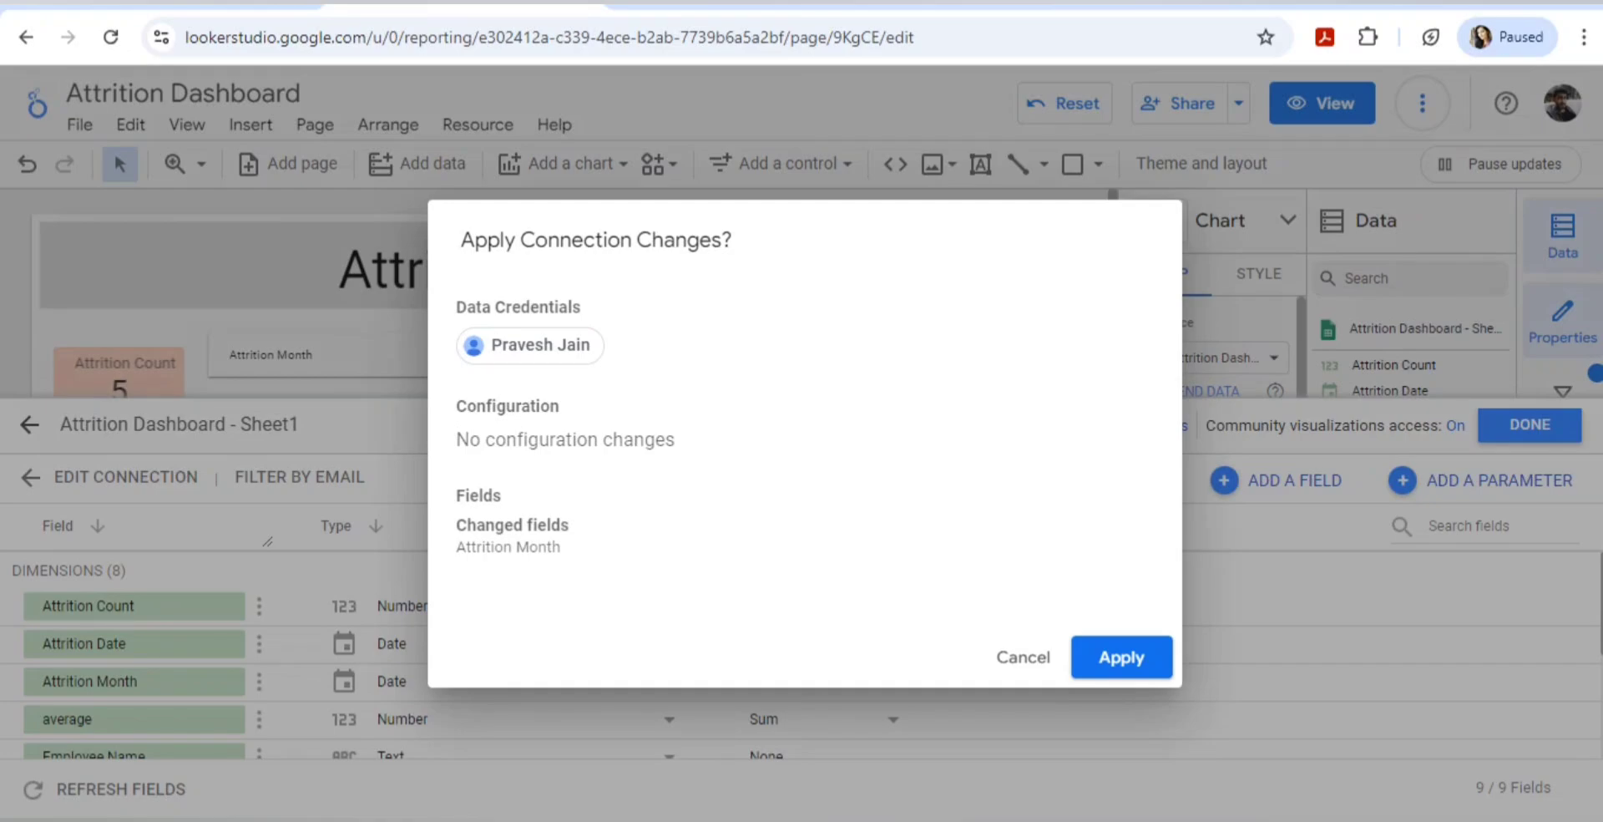
pyautogui.click(1121, 657)
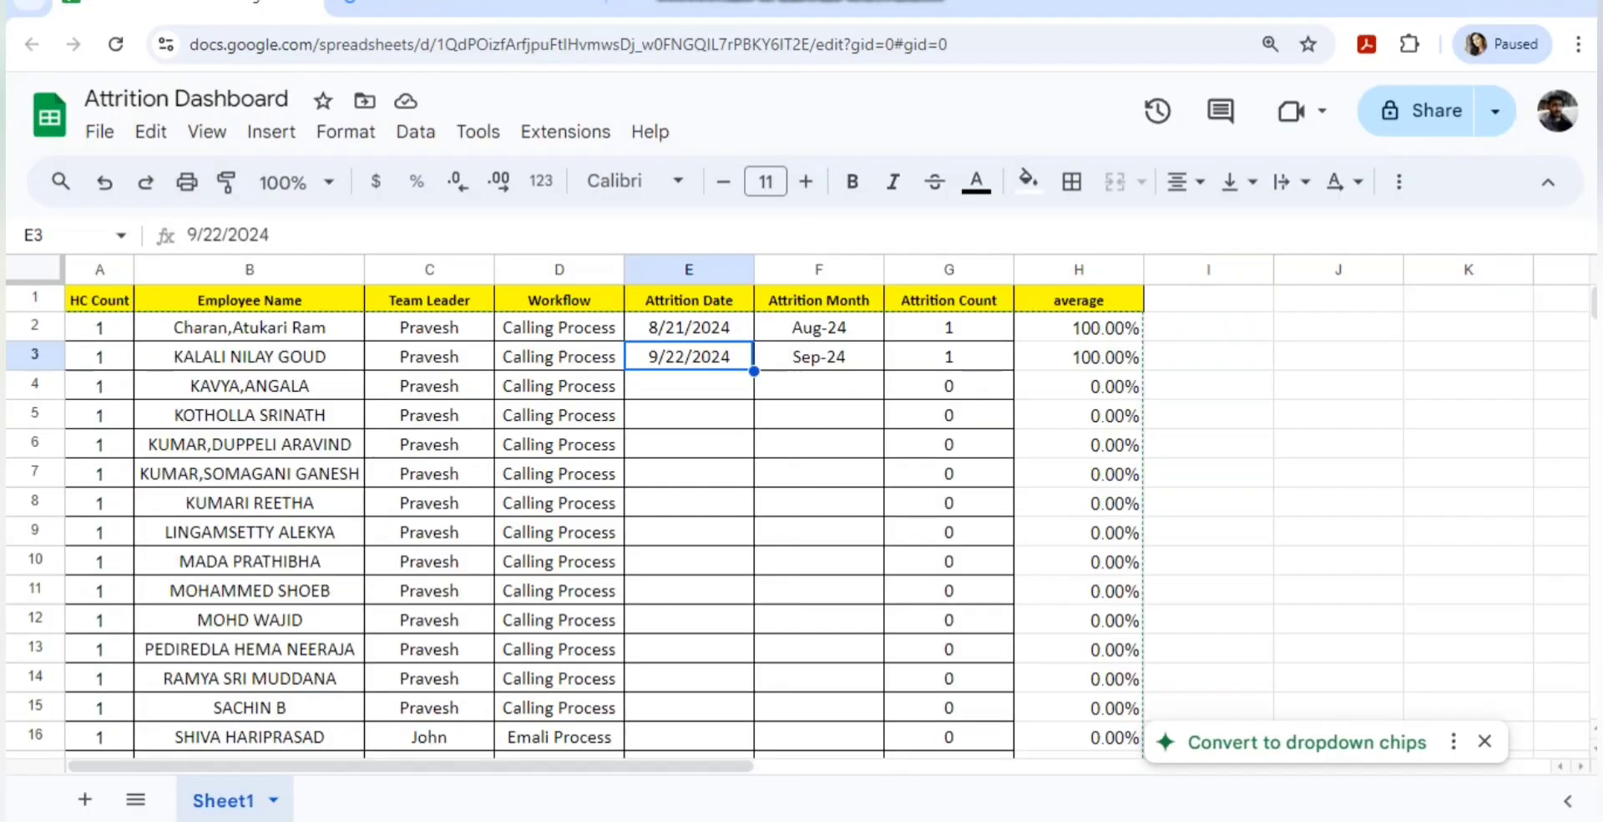
# Examine the attrition dates in column E and the Attrition Month formulas in F2:F5 of the source sheet.
pyautogui.click(689, 414)
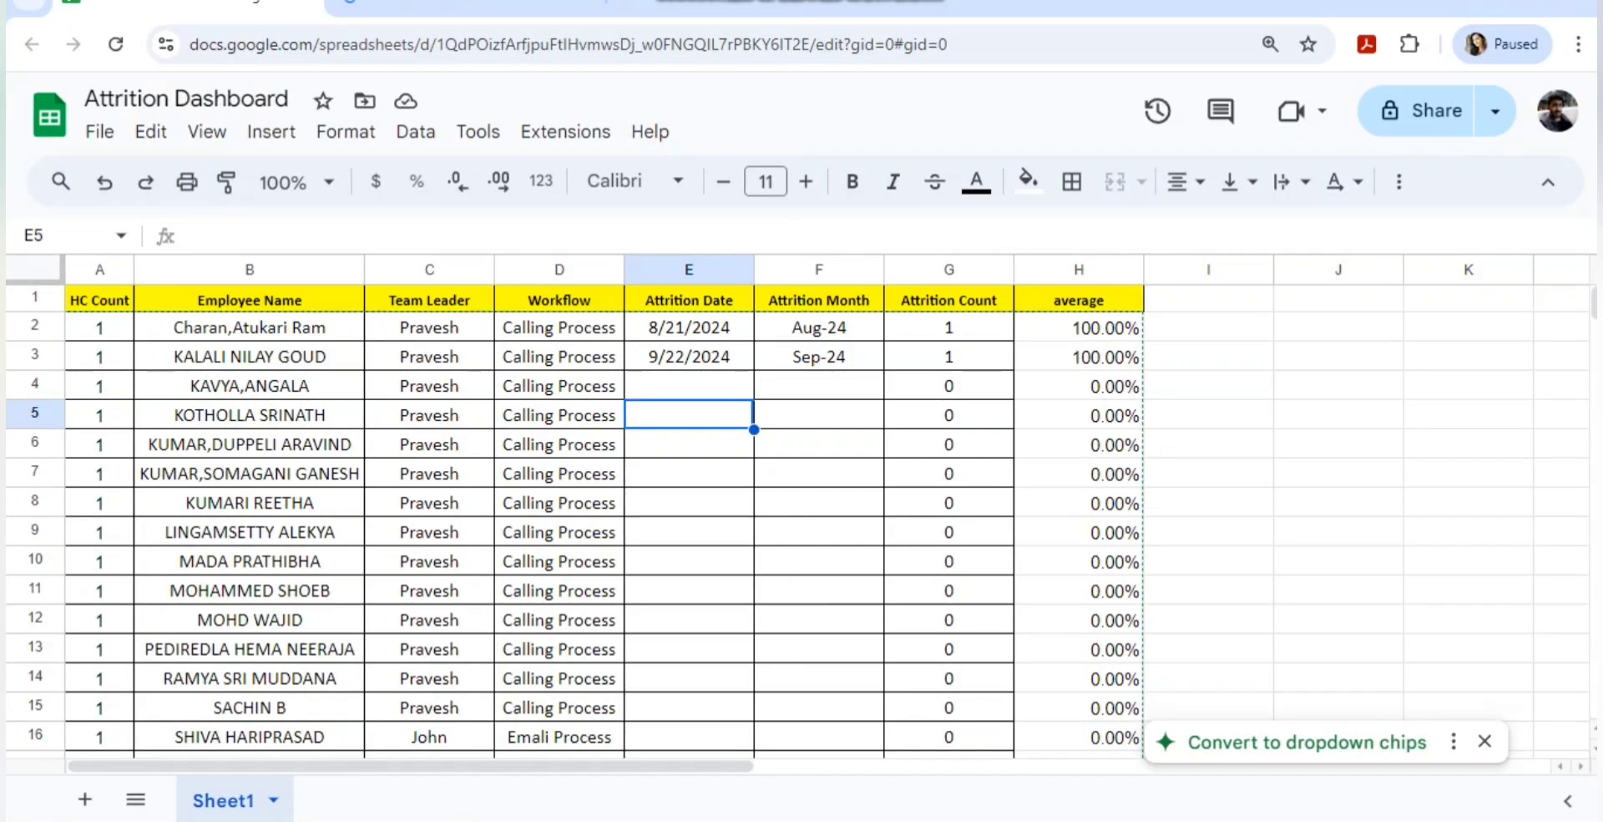
pyautogui.press('Up')
pyautogui.press('Up')
pyautogui.press('Up')
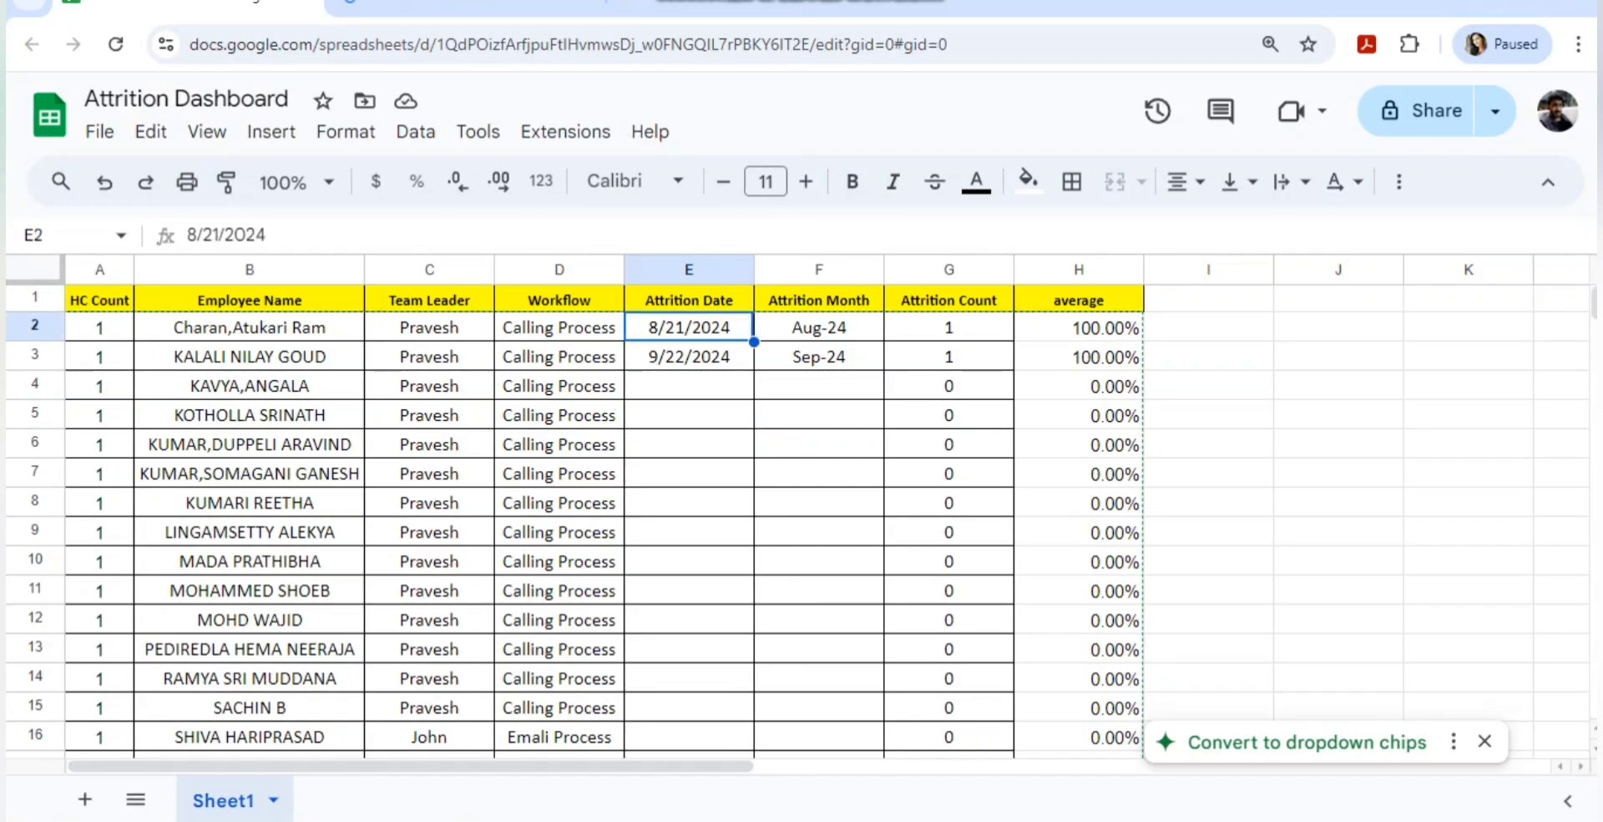
pyautogui.press('Left')
pyautogui.press('Right')
pyautogui.hotkey('shift', 'Right')
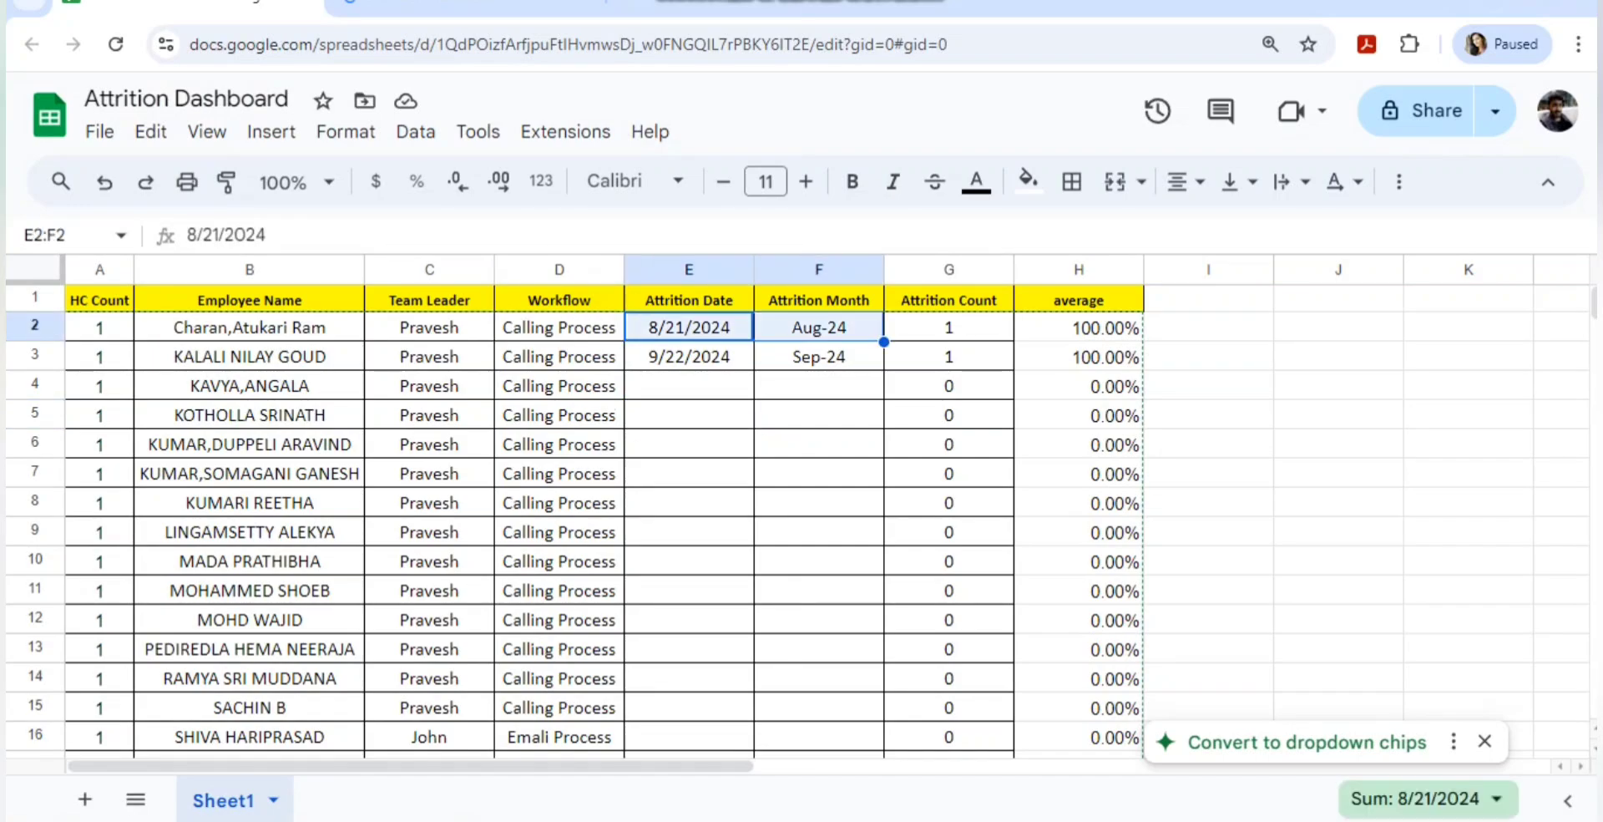
pyautogui.press('Left')
pyautogui.press('Right')
pyautogui.press('Right')
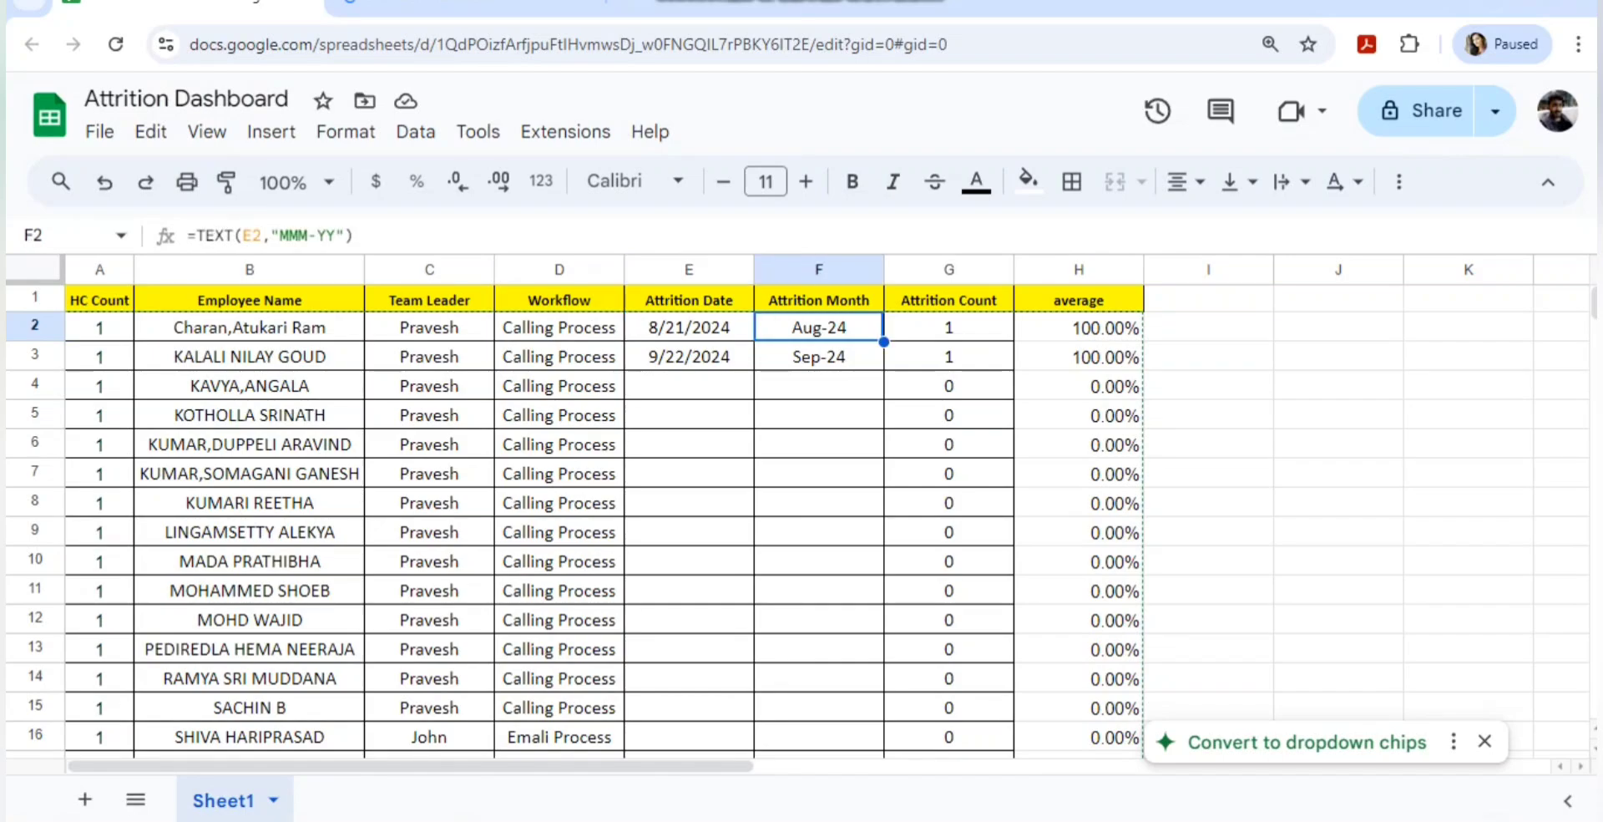
pyautogui.hotkey('shift', 'Down')
pyautogui.hotkey('shift', 'Down')
pyautogui.hotkey('shift', 'Down')
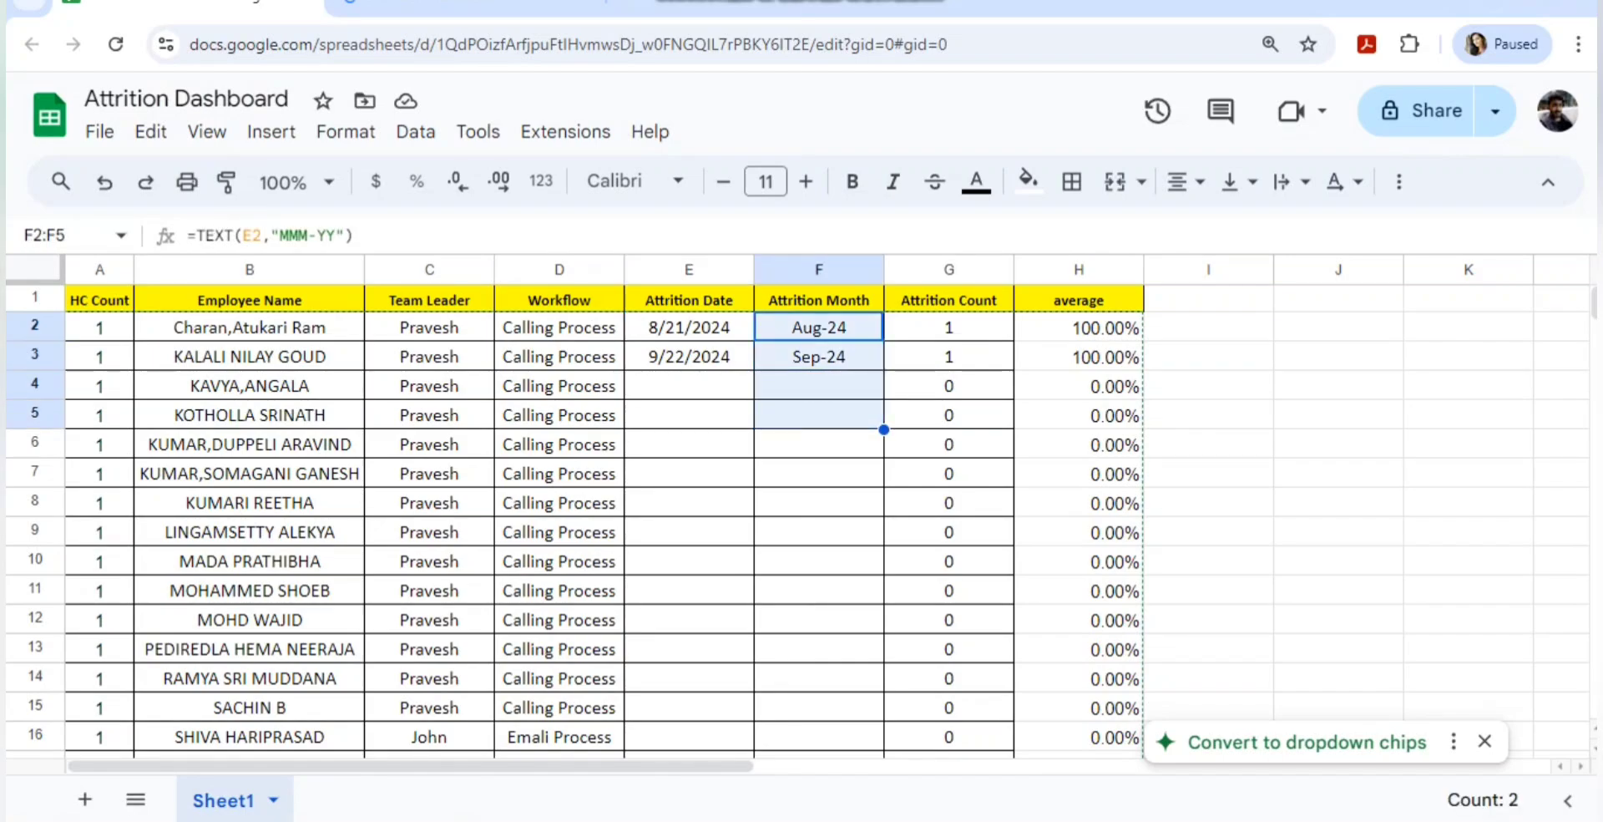
pyautogui.hotkey('shift', 'Up')
pyautogui.hotkey('shift', 'Up')
pyautogui.hotkey('shift', 'Up')
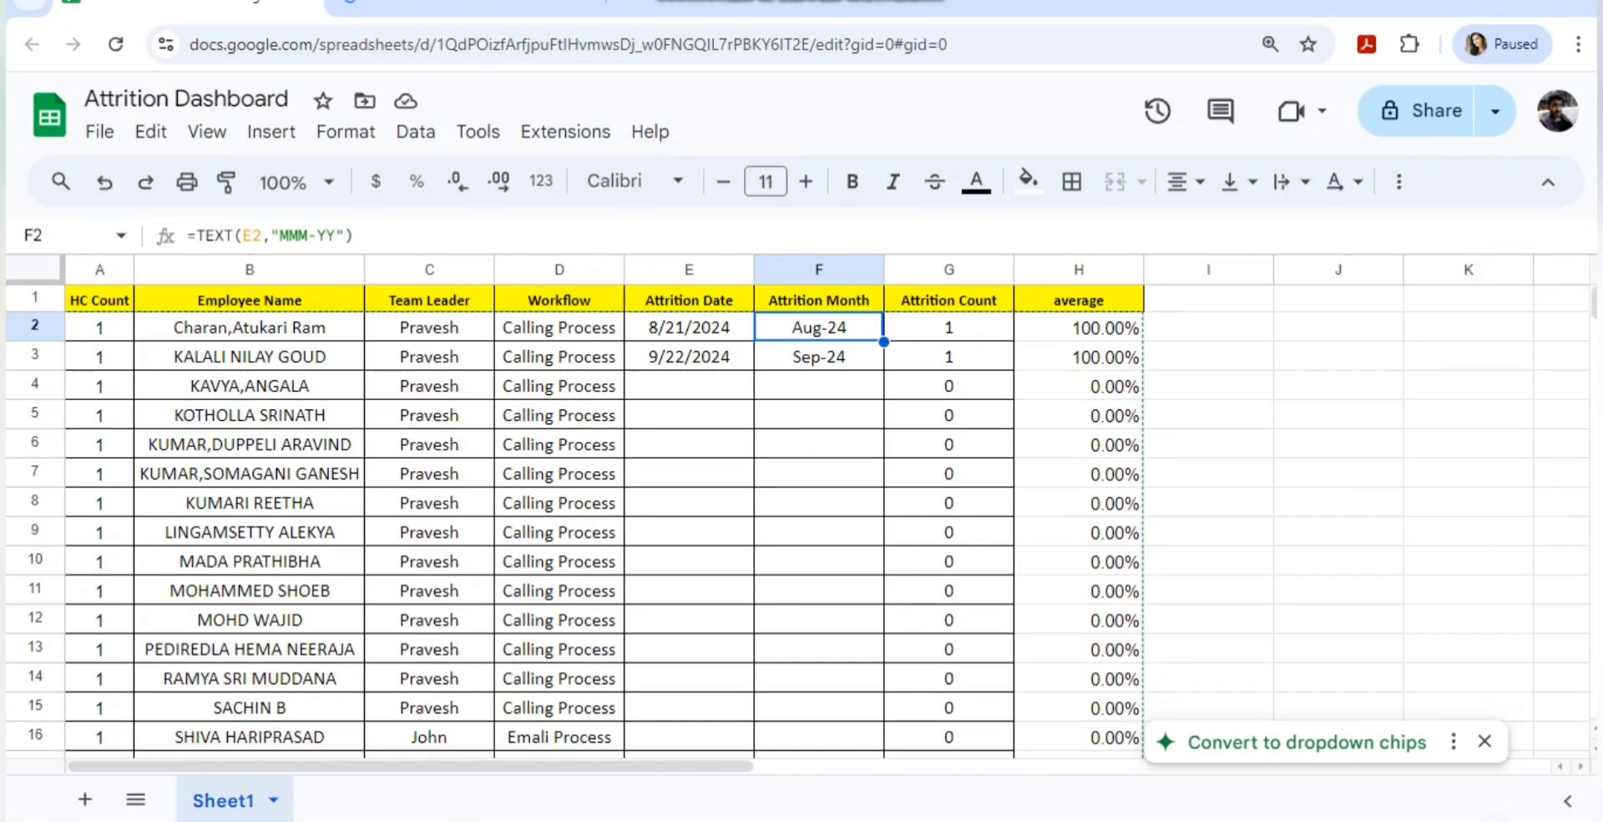
pyautogui.click(559, 327)
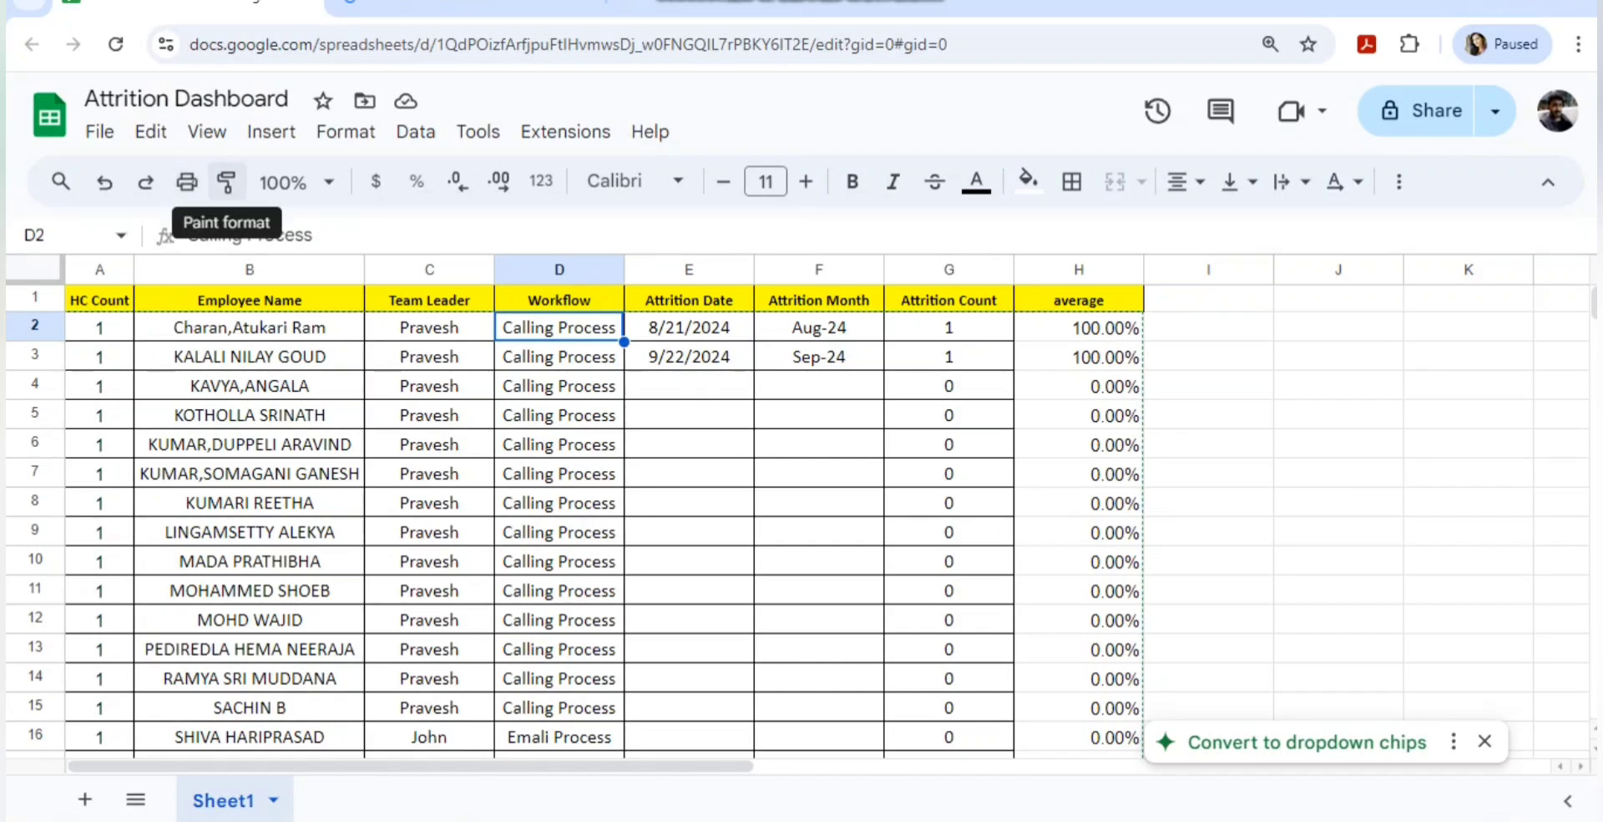
# Switch back to the Looker Studio report, refresh its data and open the report in view mode.
pyautogui.scroll(-5, 584, 518)
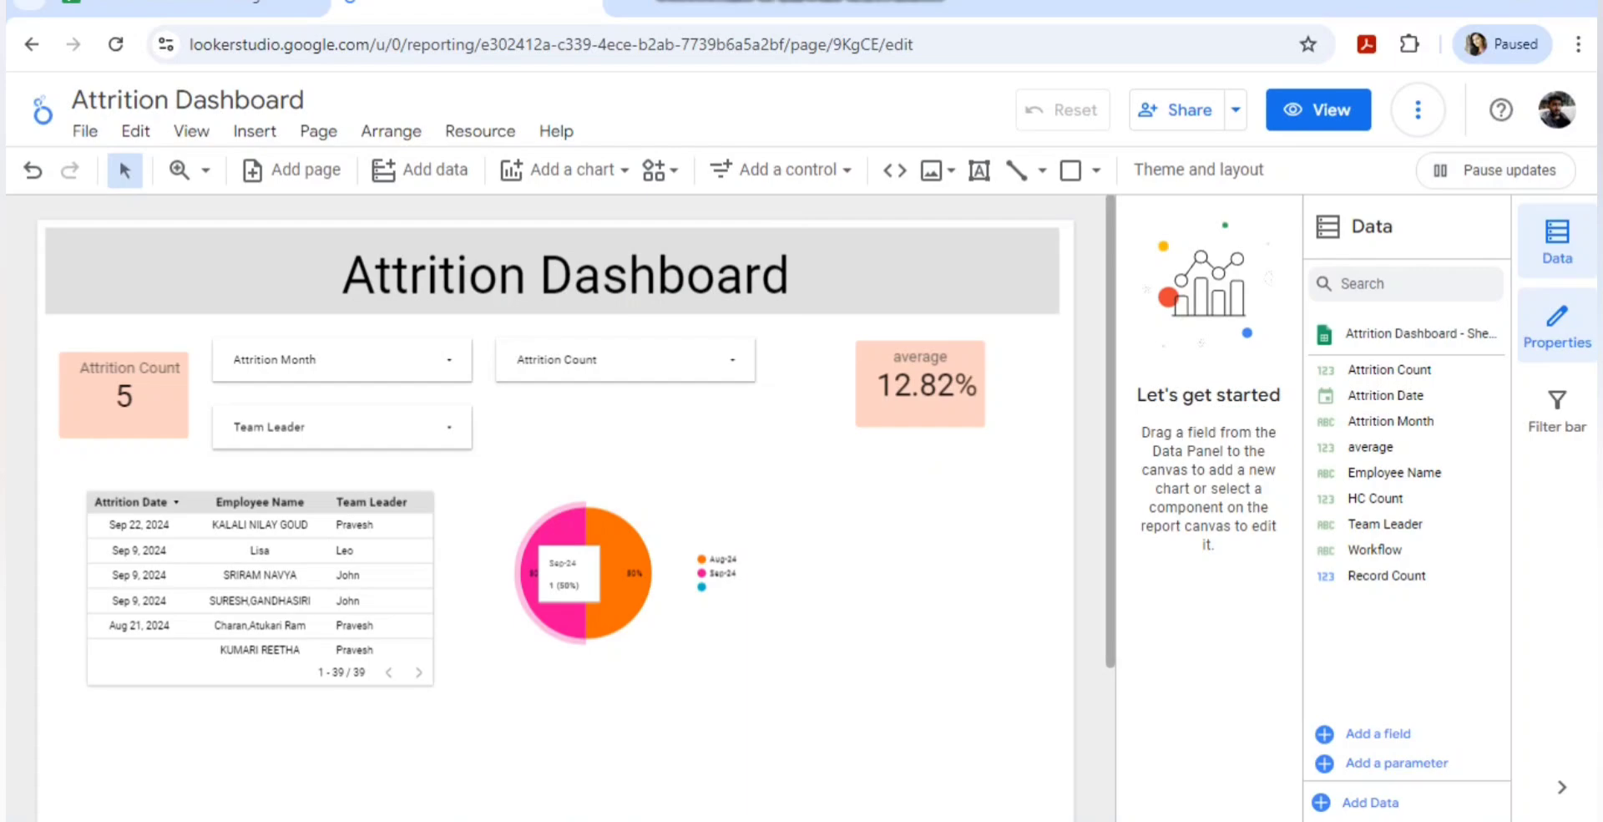
pyautogui.click(1418, 111)
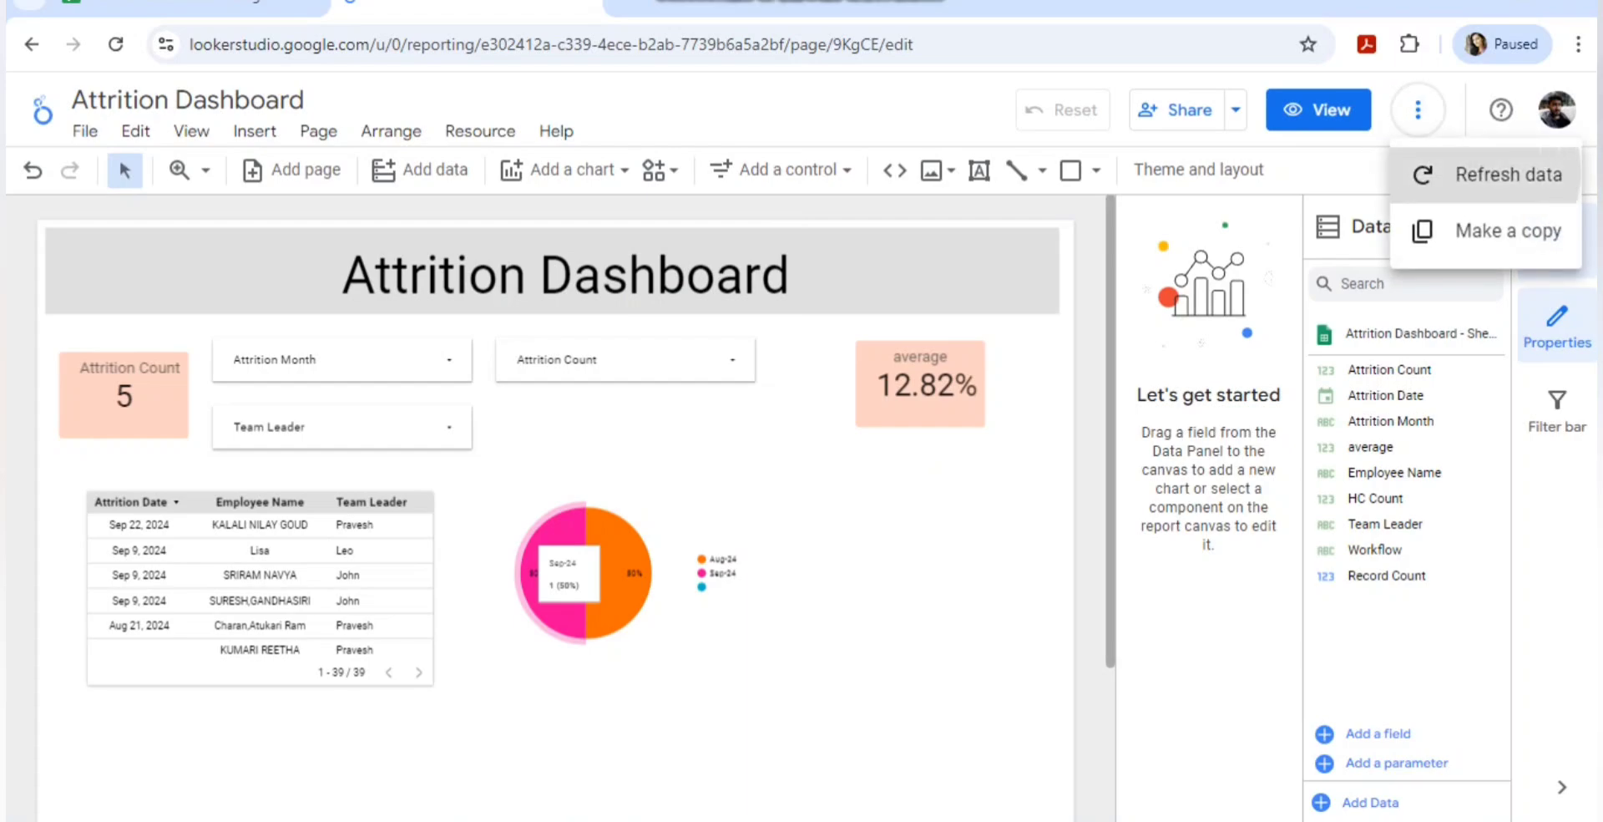
pyautogui.click(1513, 173)
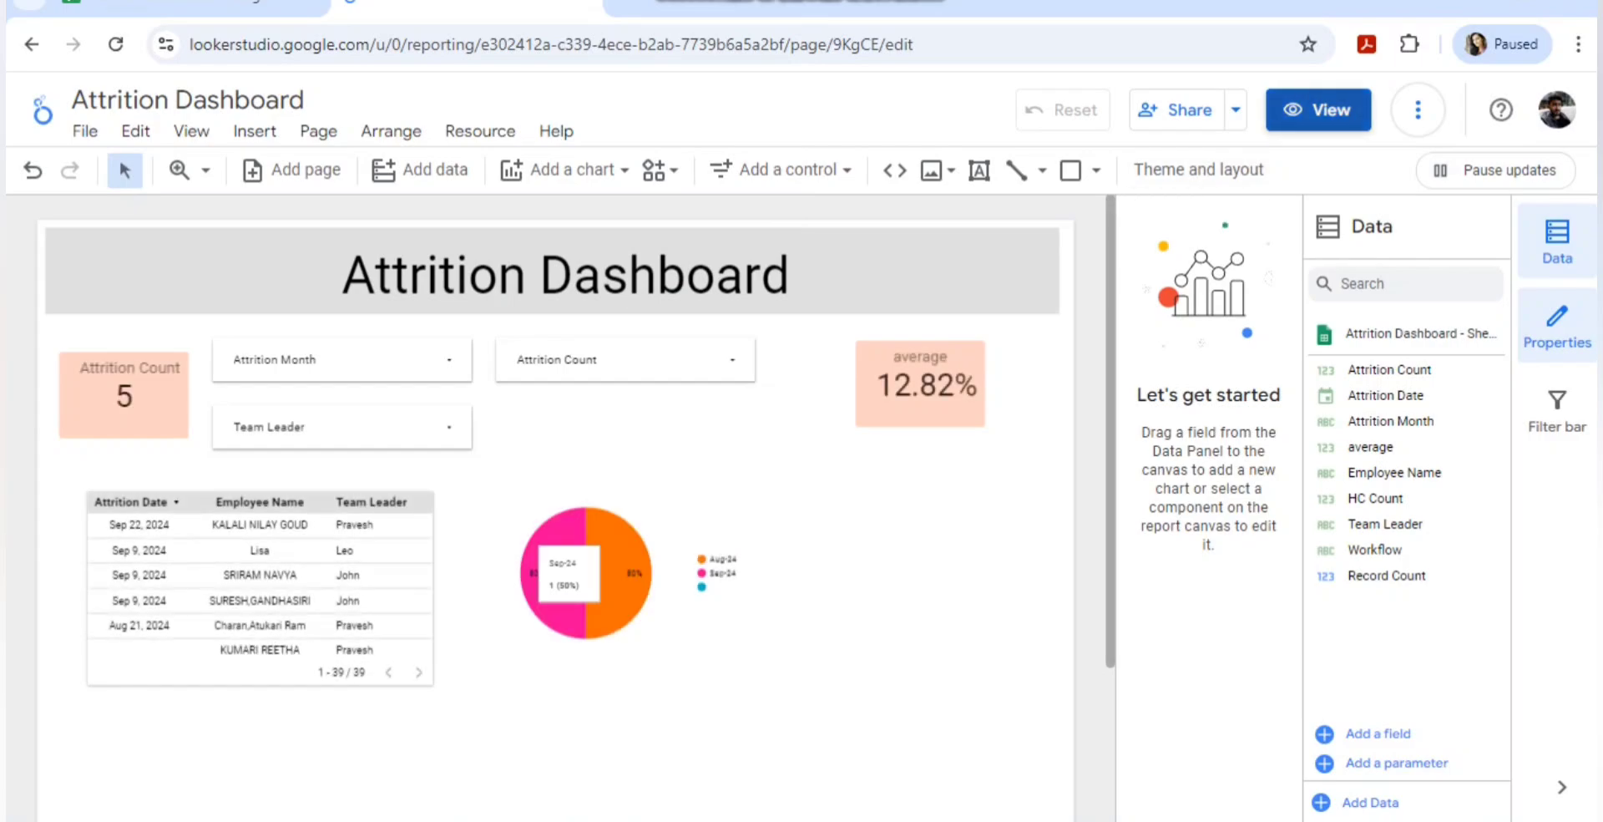
pyautogui.click(1318, 109)
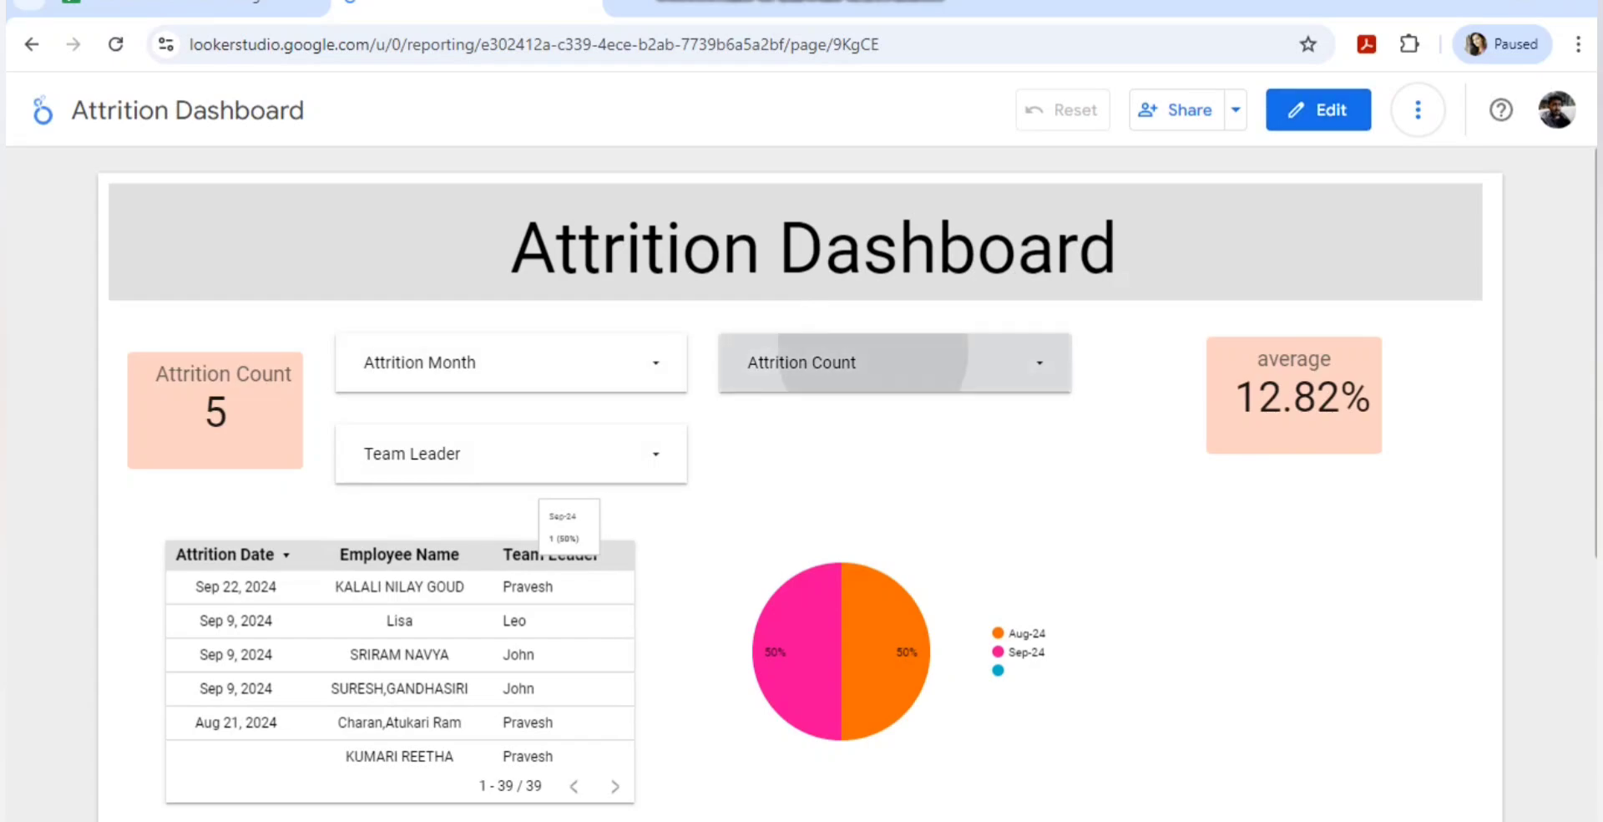
# Check the dashboard with only Attrition Count value 1 included, and restore value 0 in the filter.
pyautogui.click(835, 363)
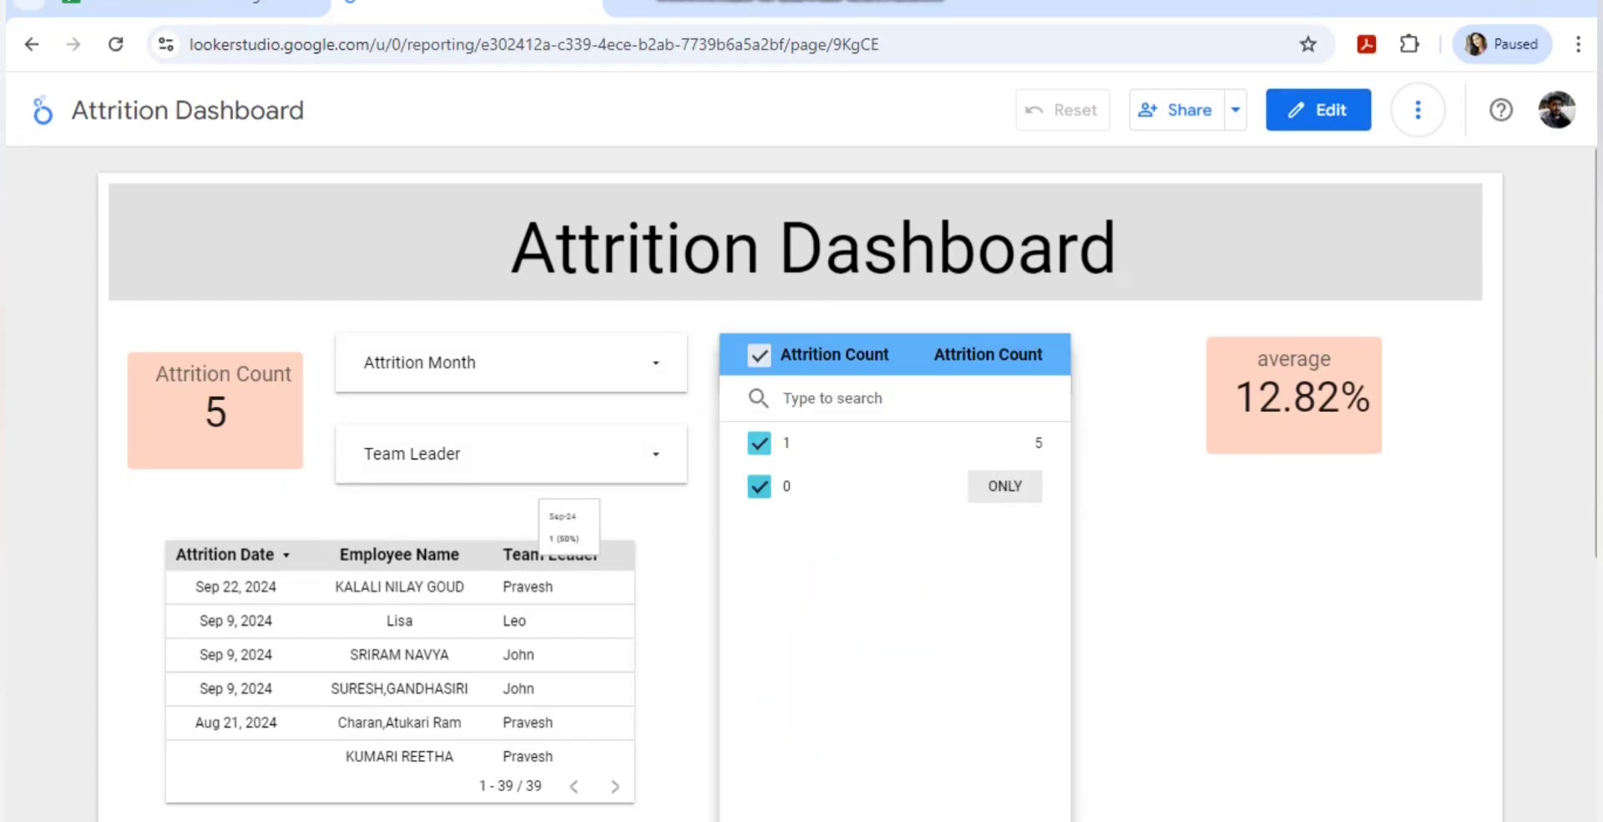
pyautogui.click(759, 486)
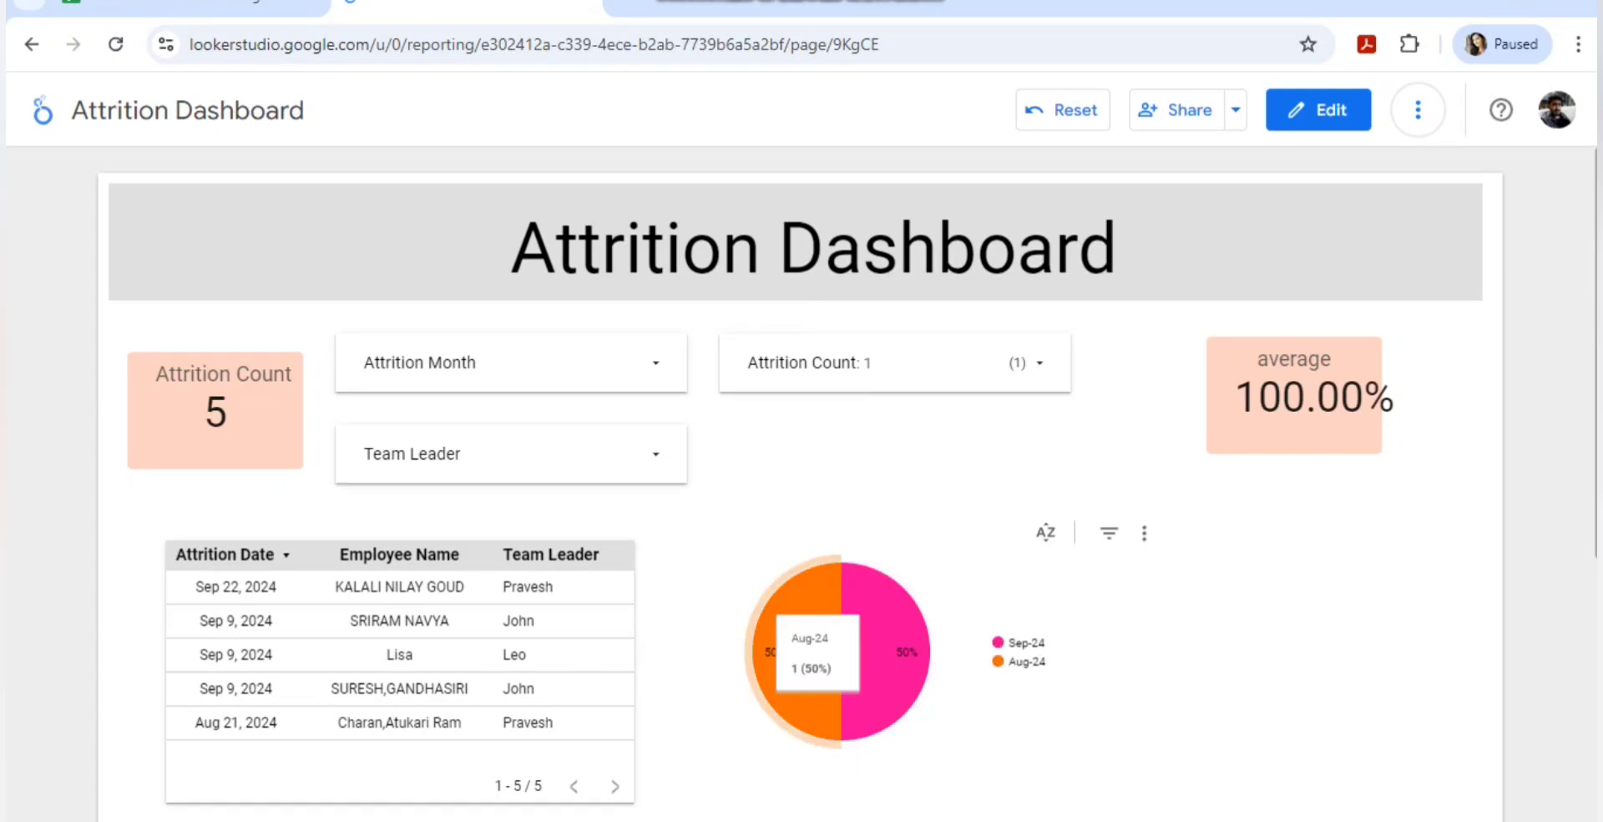
pyautogui.click(985, 363)
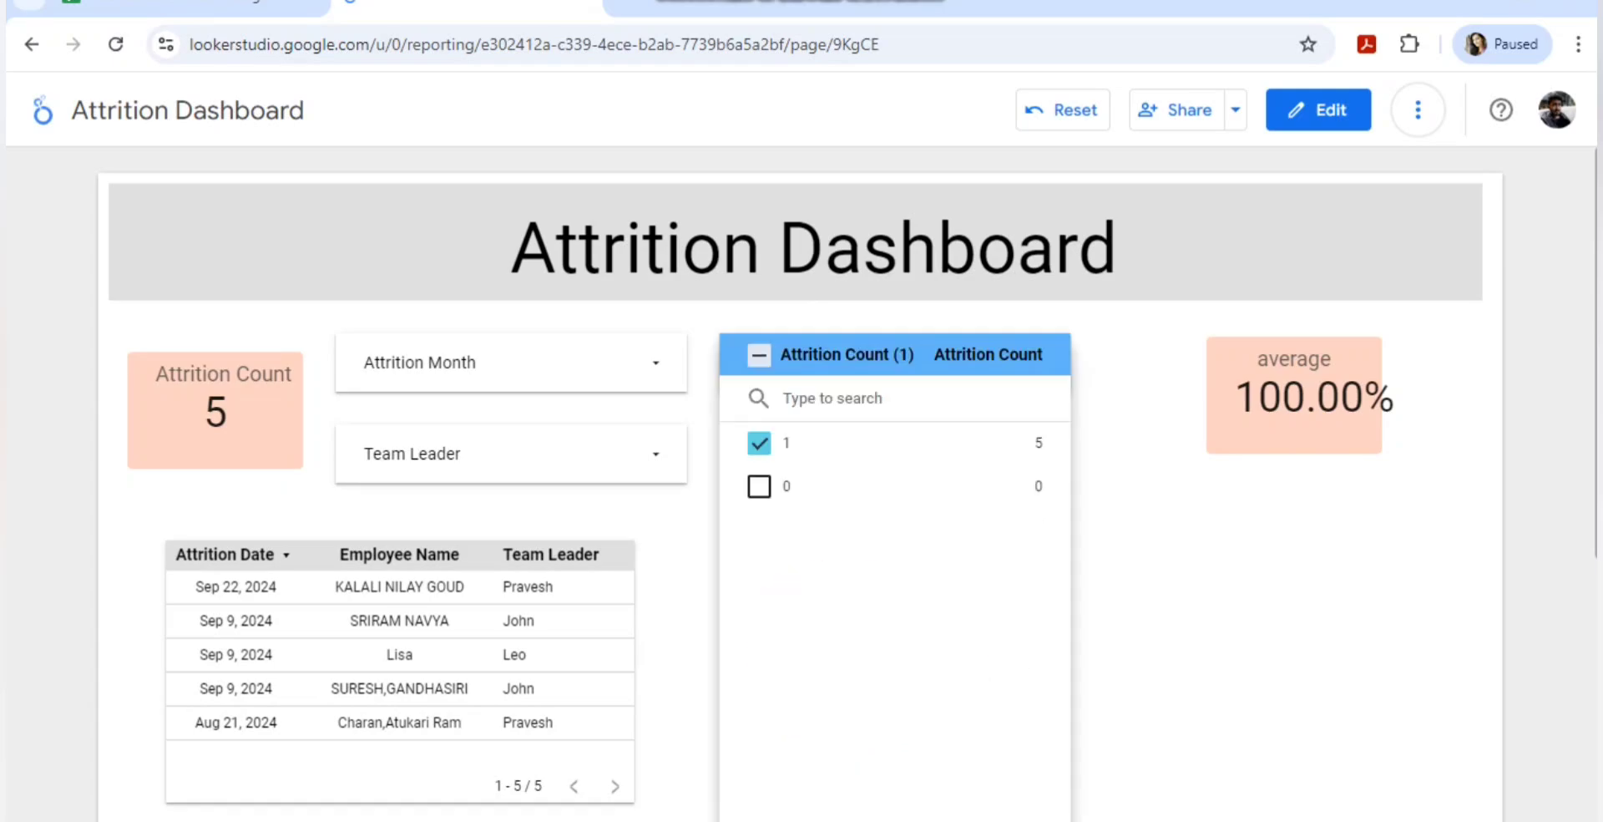
pyautogui.click(759, 486)
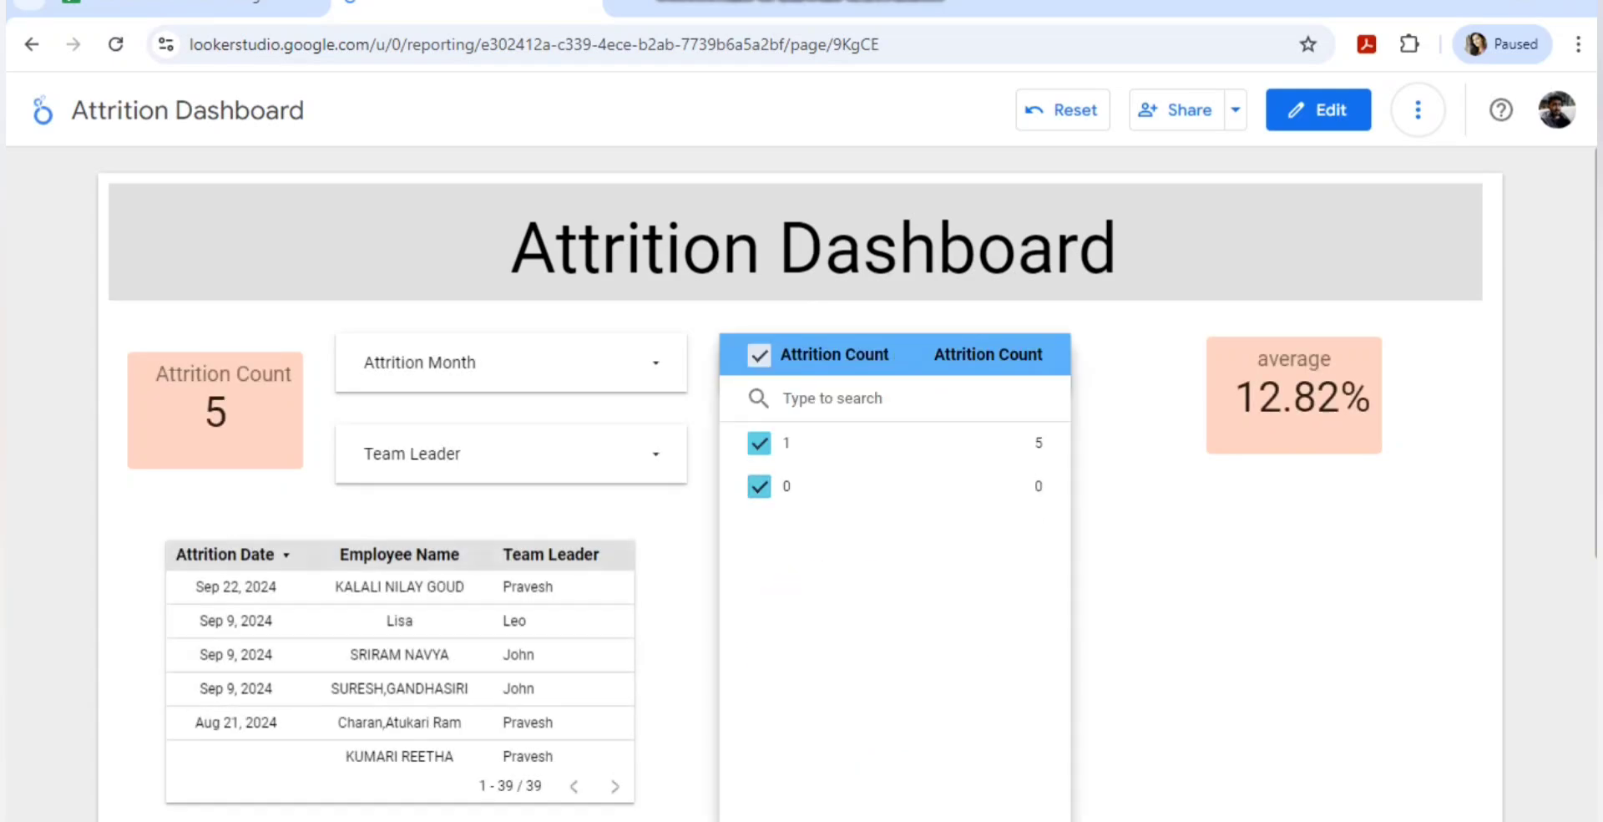
pyautogui.click(1144, 506)
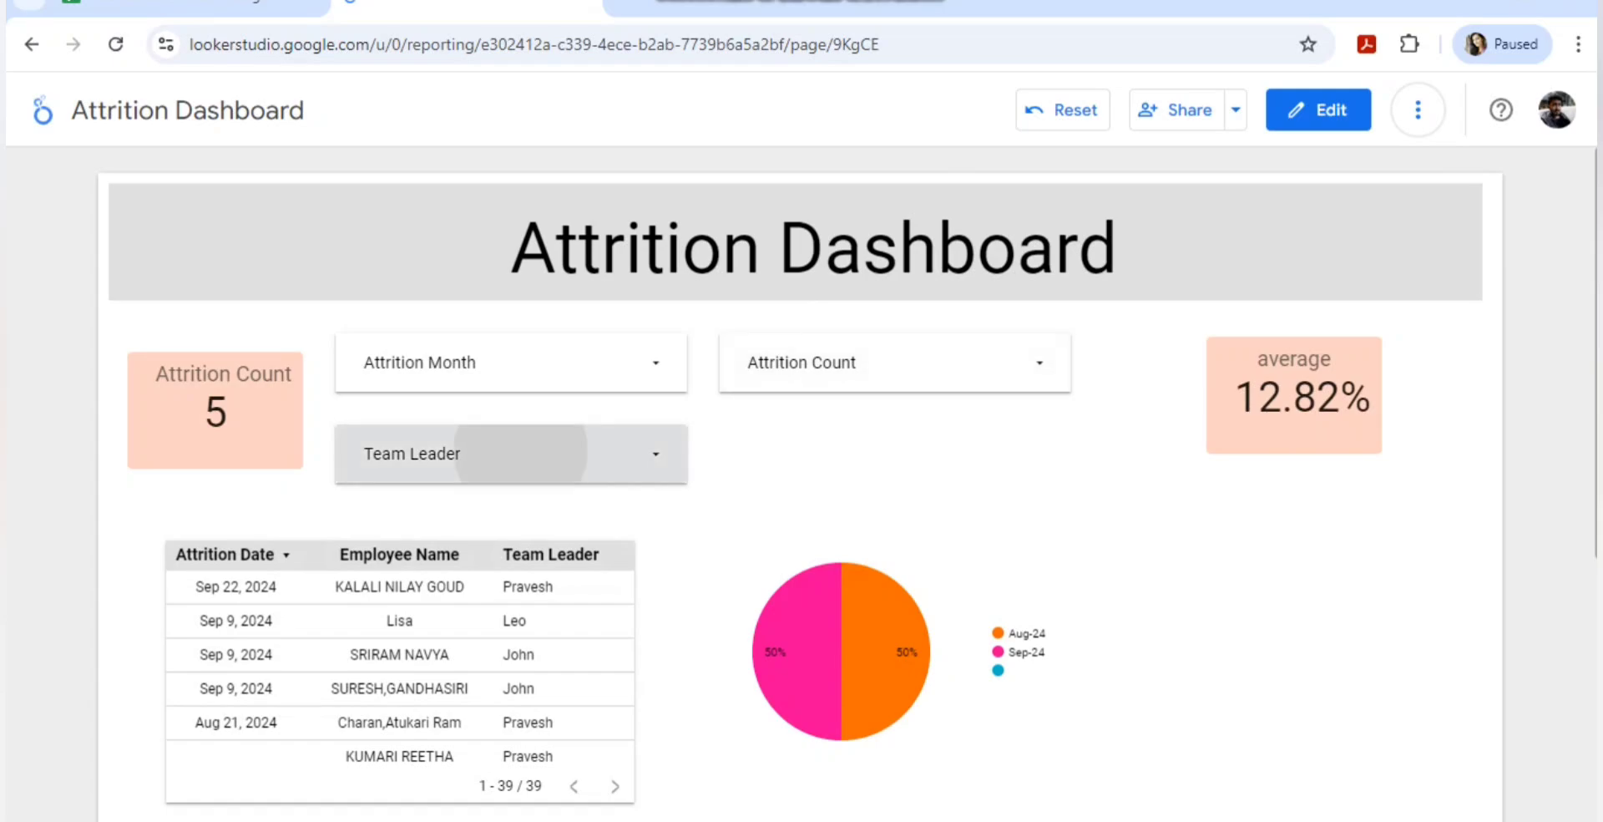
# Check the dashboard filtered to only the first listed team leader, and to only the third one.
pyautogui.click(462, 468)
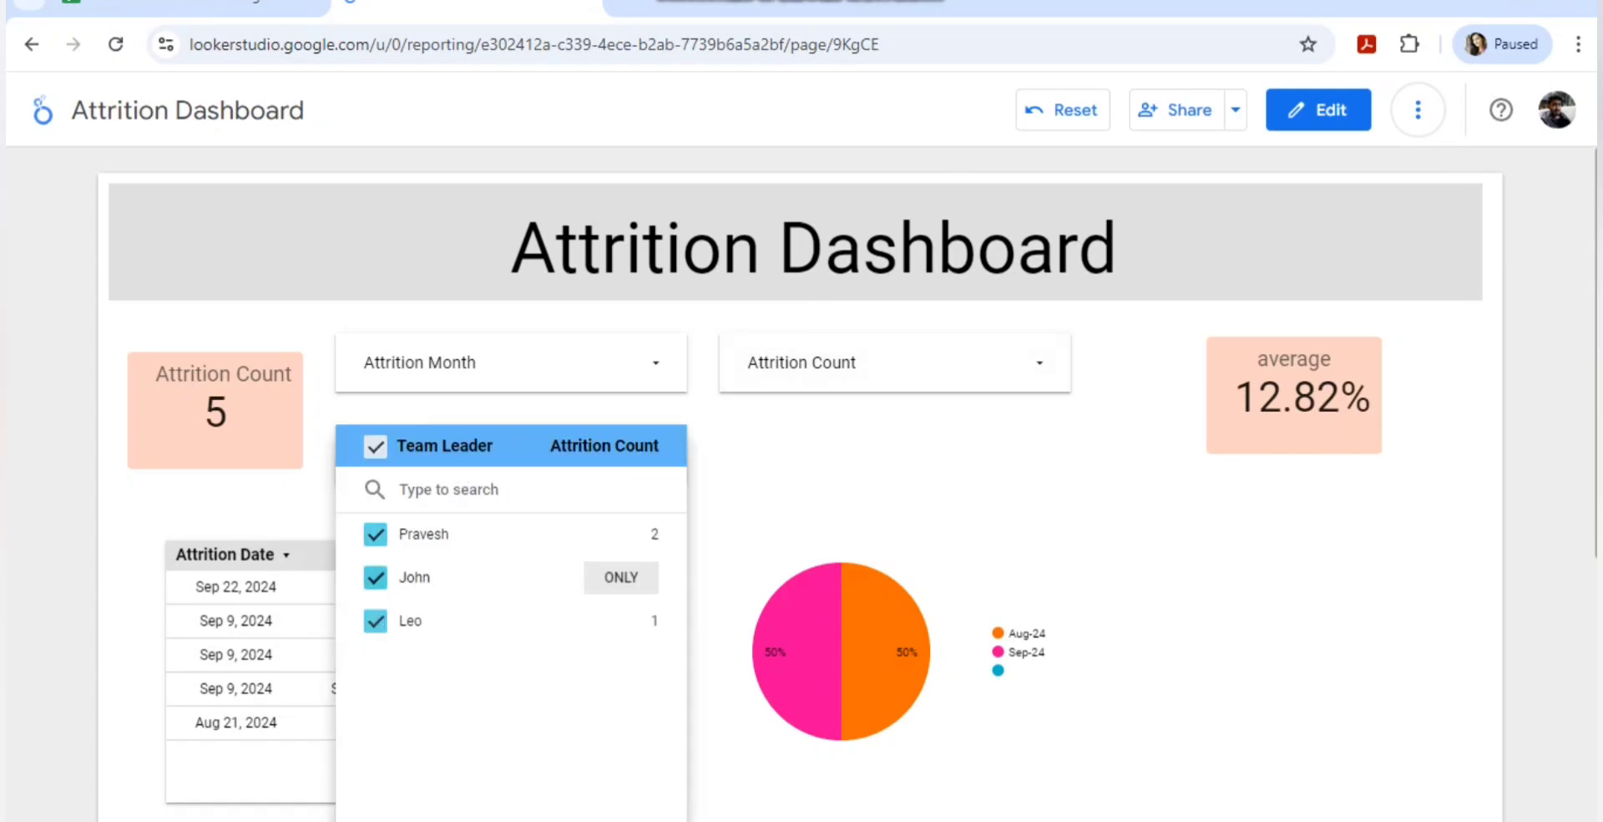
pyautogui.click(622, 534)
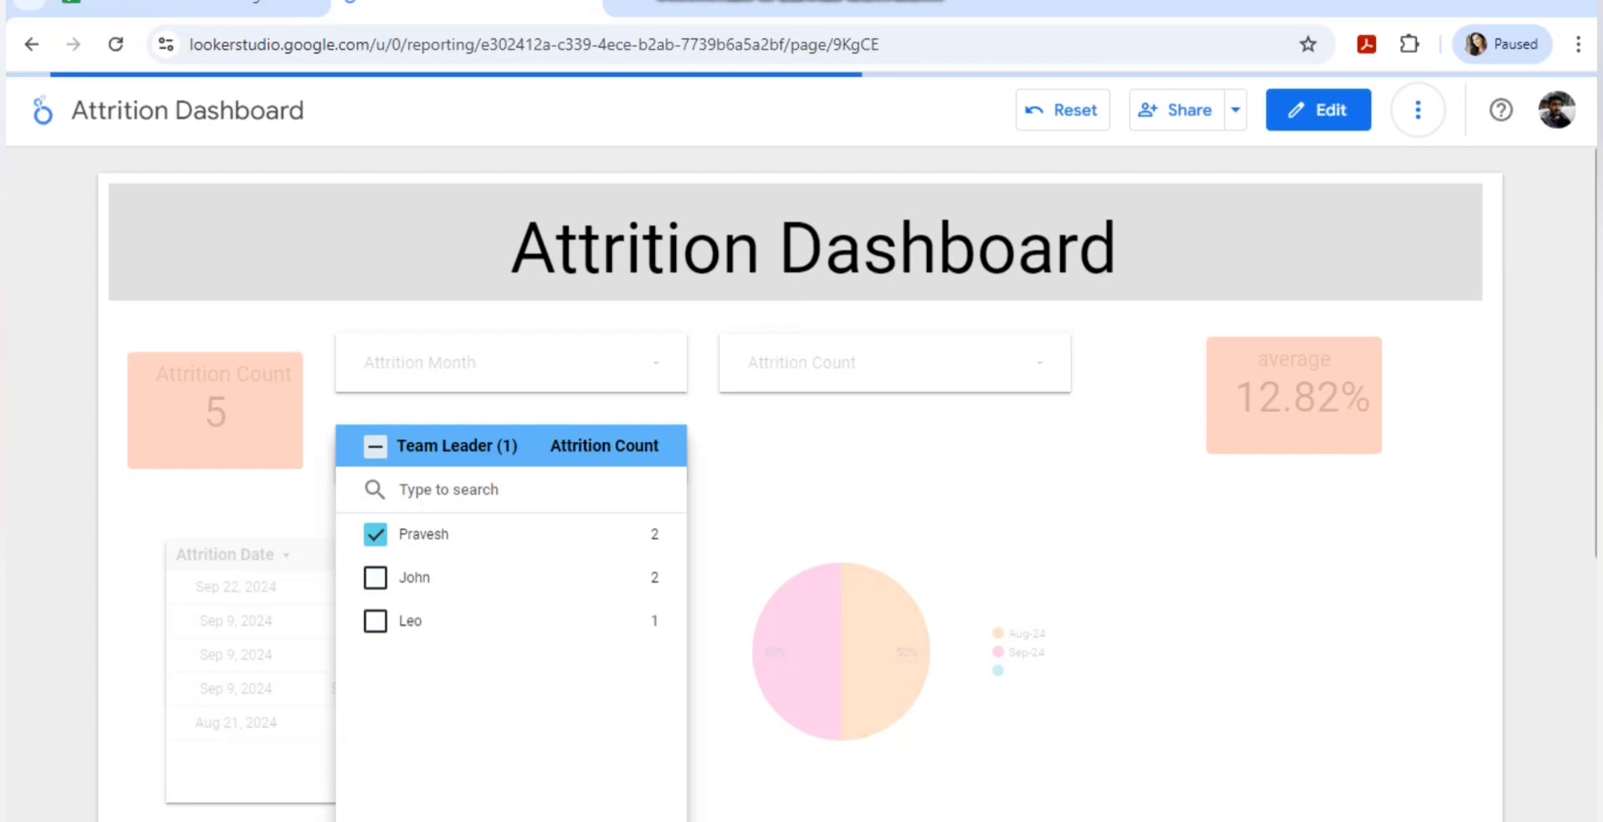
pyautogui.click(772, 543)
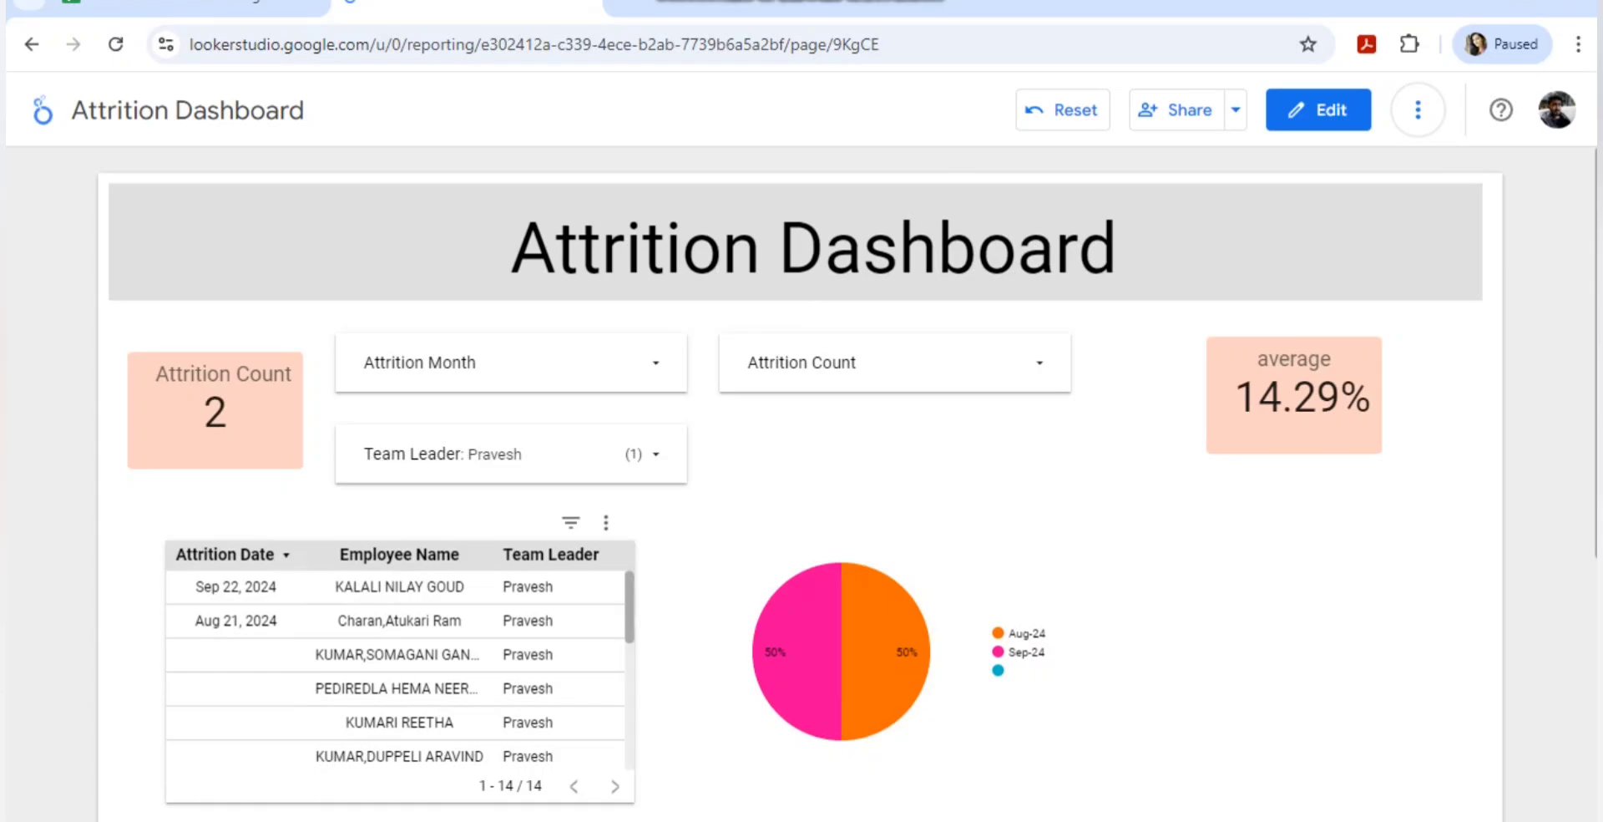
pyautogui.click(501, 454)
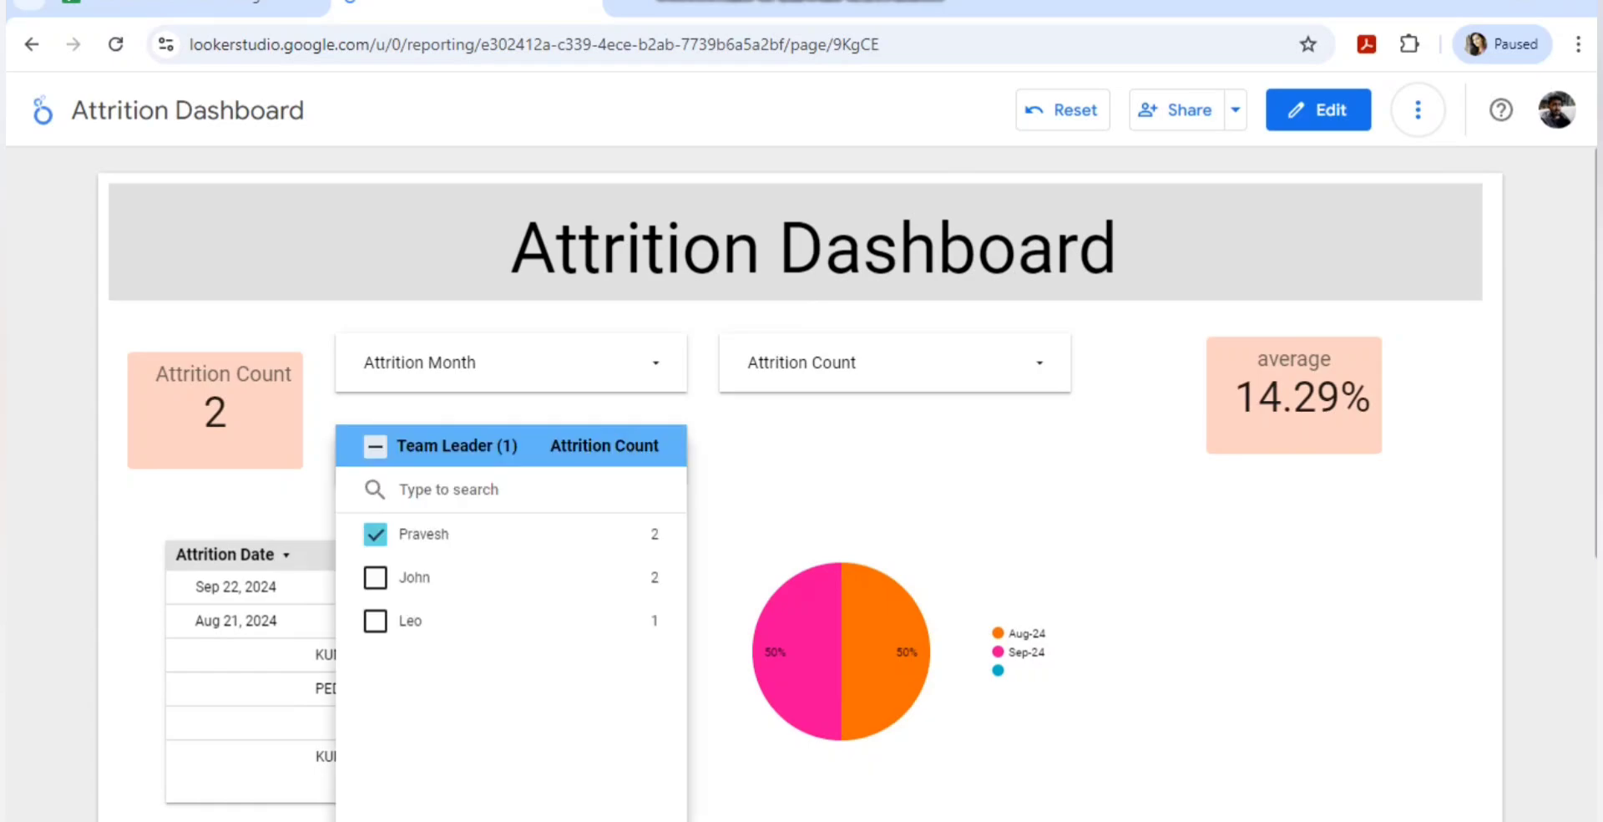
pyautogui.click(621, 621)
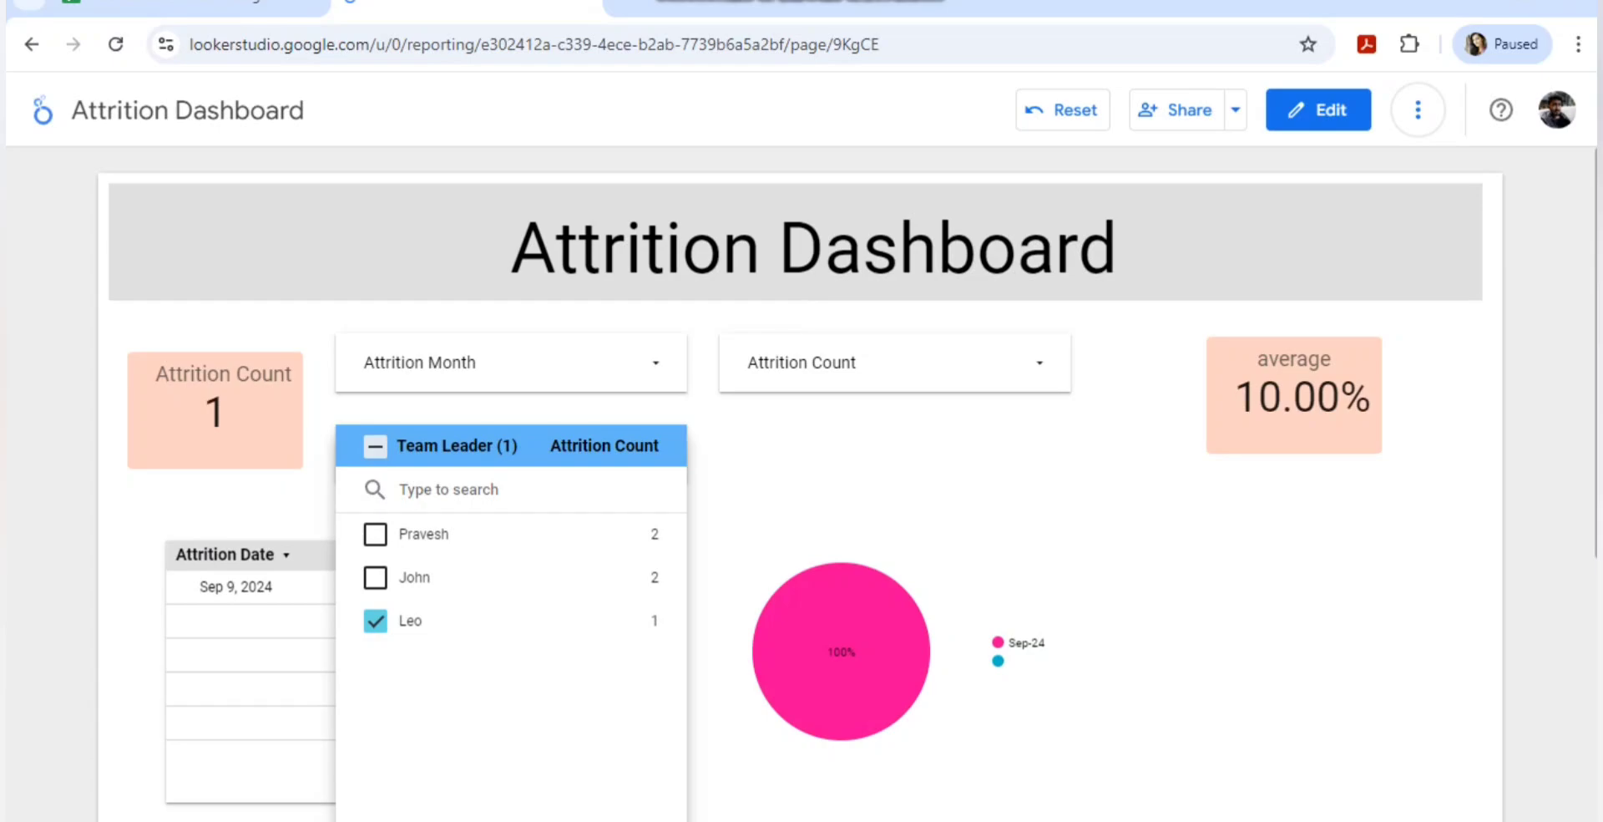
pyautogui.moveTo(720, 576); pyautogui.dragTo(638, 579)
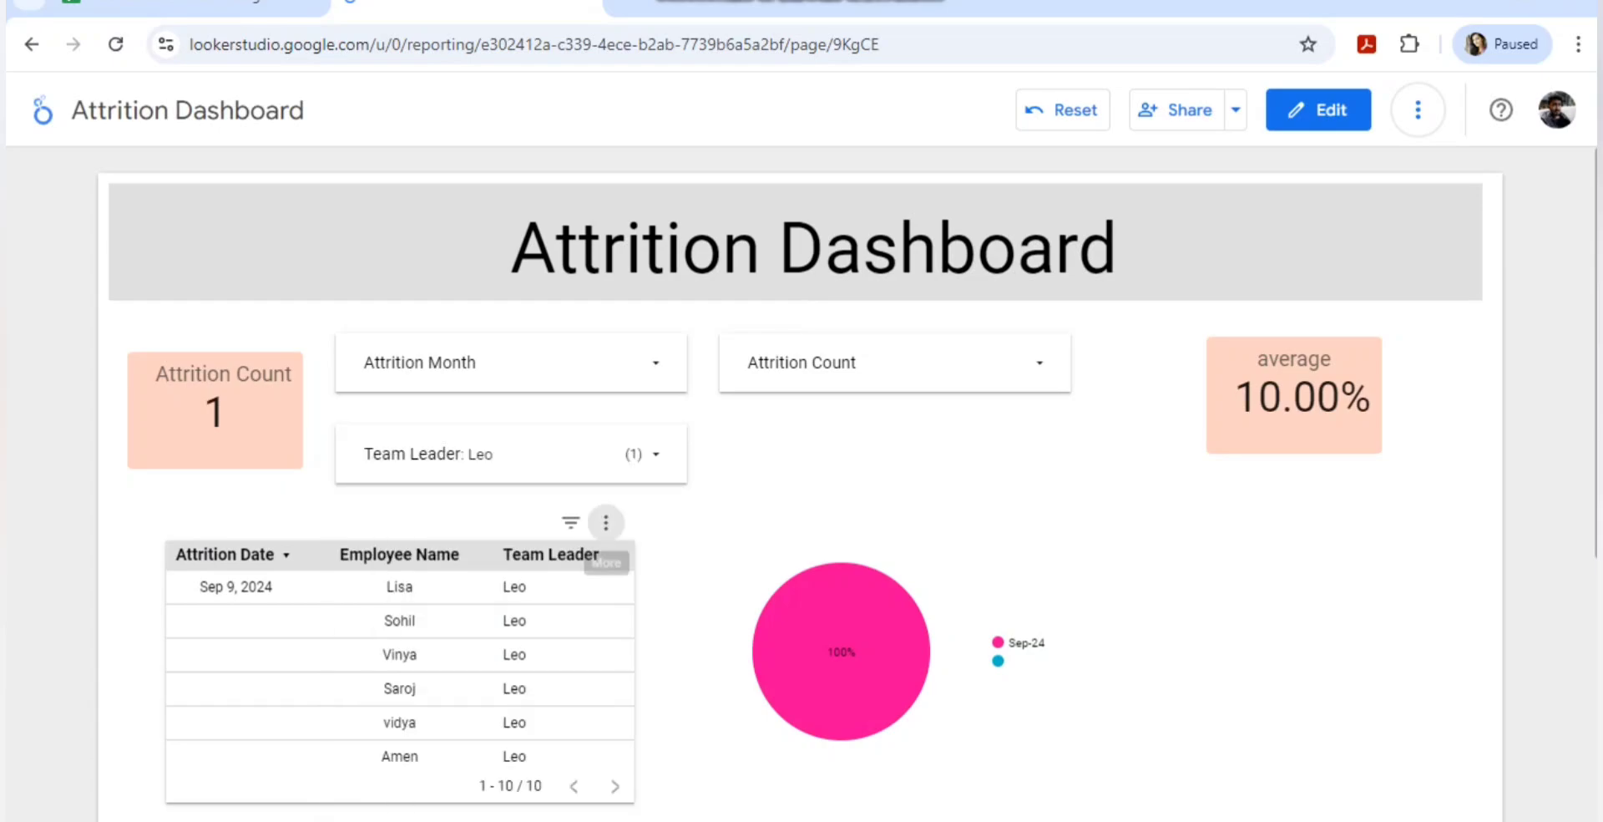
# Check the dashboard filtered to only the second listed team leader, and restore all team leaders in the filter.
pyautogui.click(535, 455)
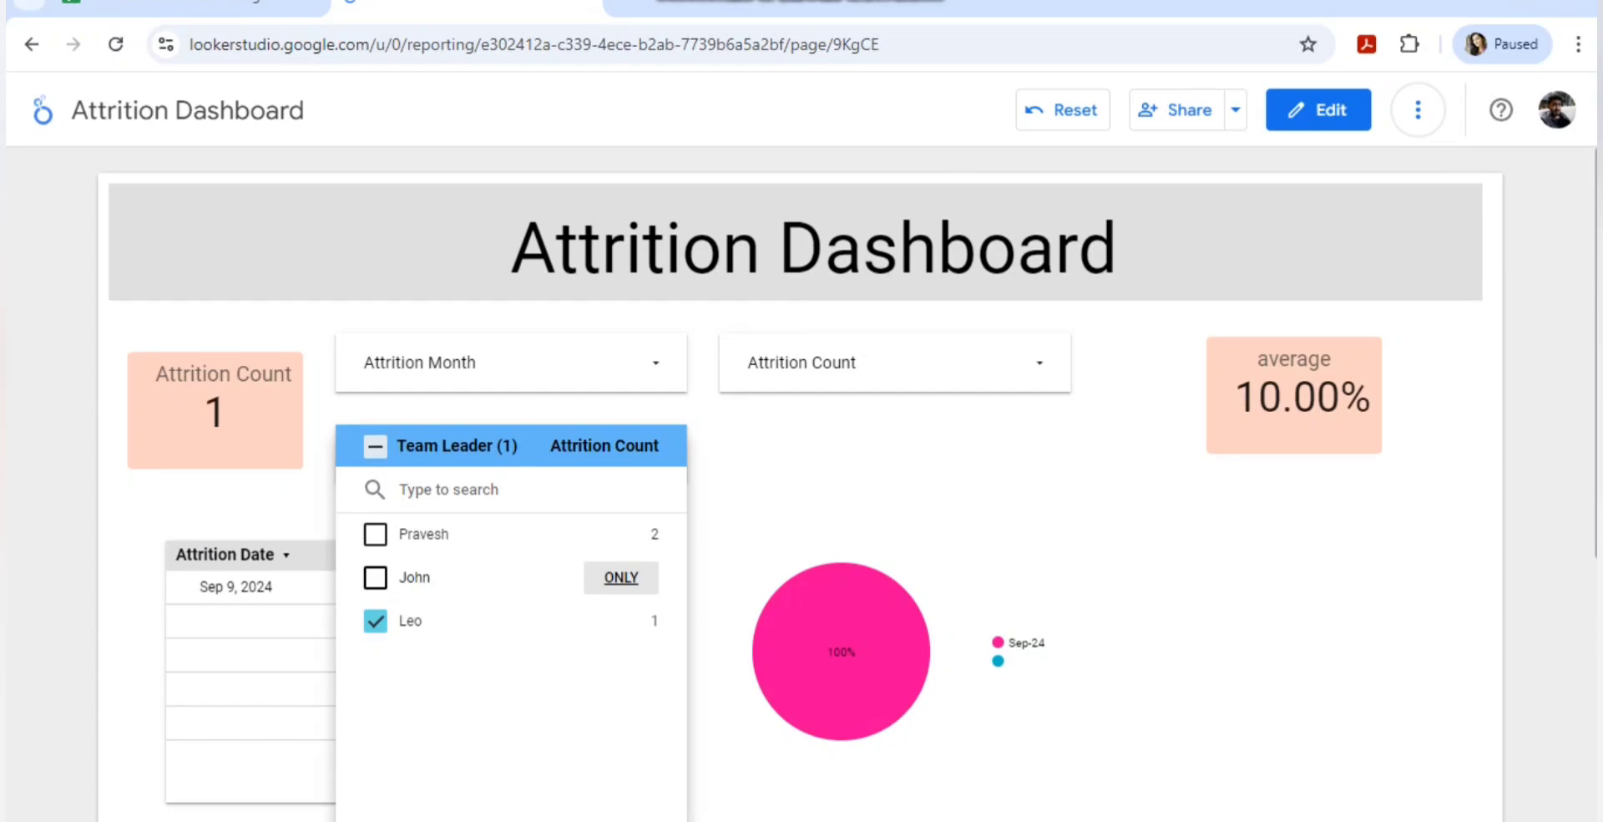
pyautogui.click(621, 577)
pyautogui.press('Escape')
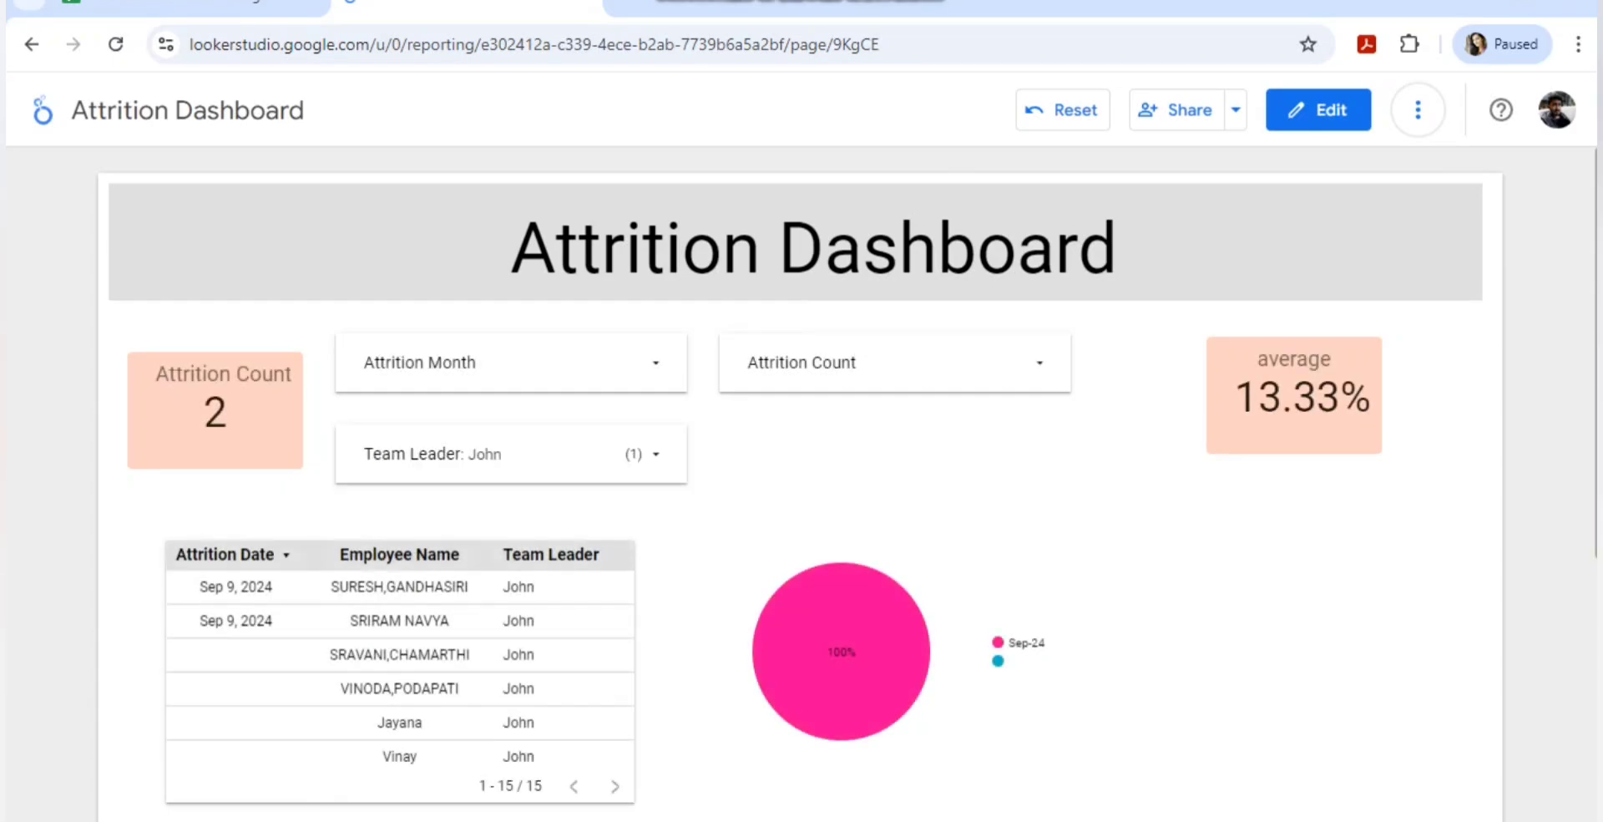
pyautogui.moveTo(843, 660)
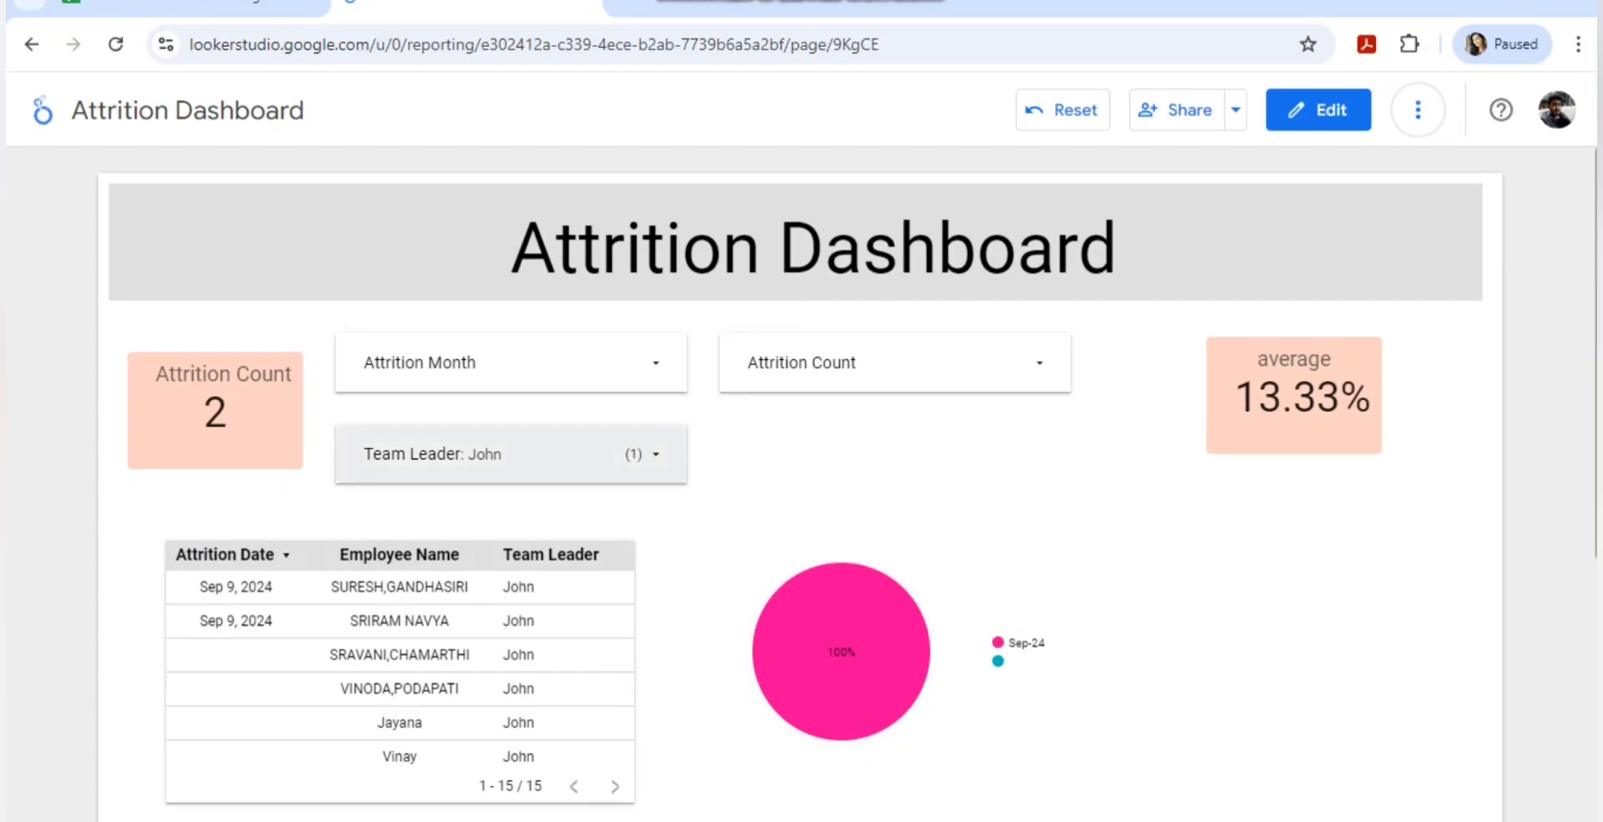
pyautogui.click(577, 453)
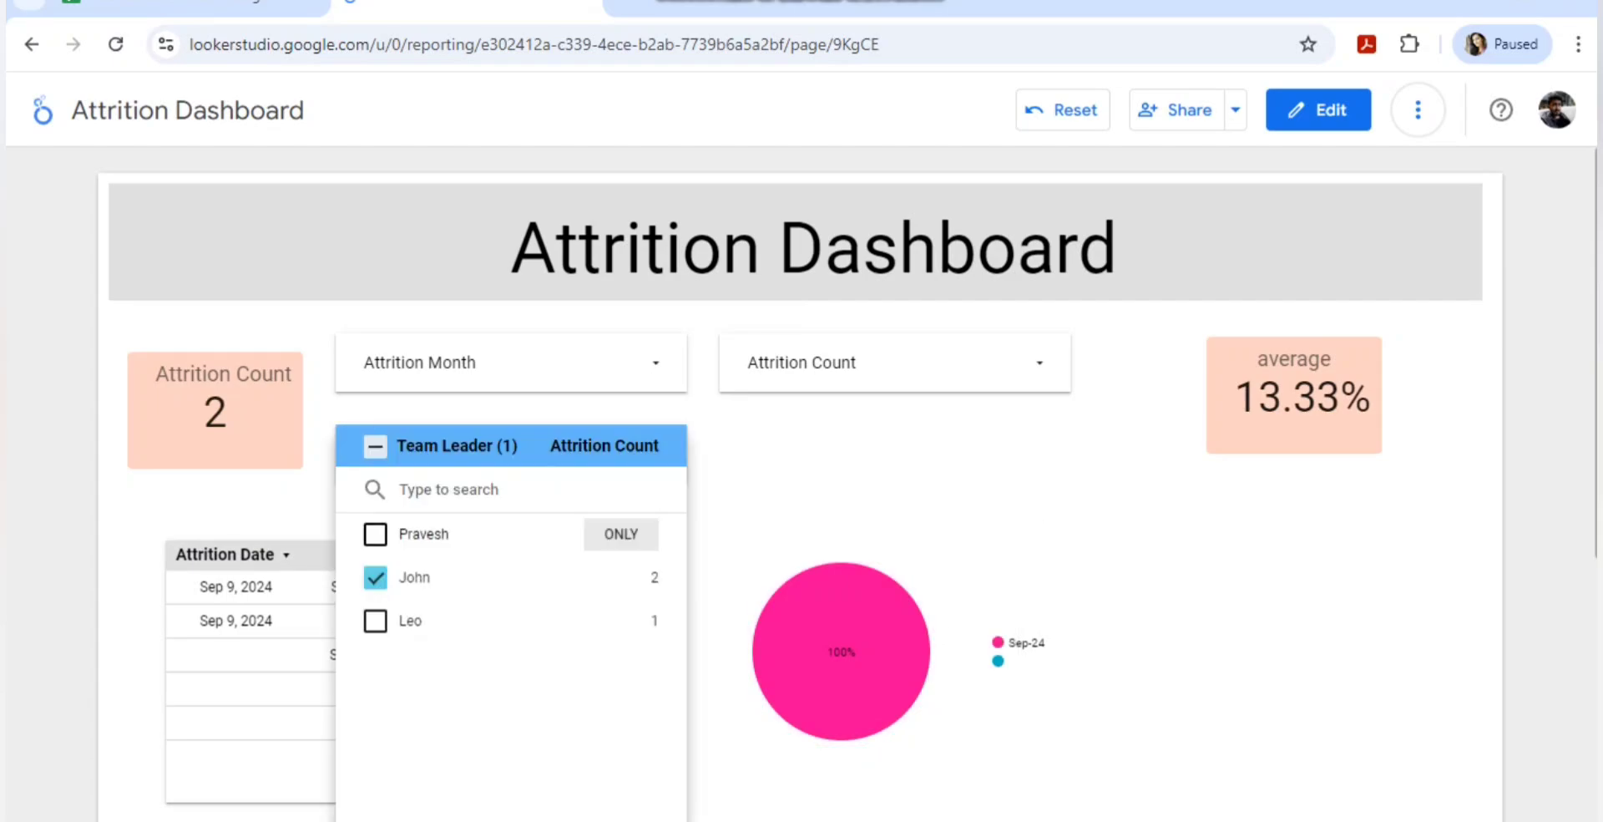
pyautogui.click(376, 446)
pyautogui.click(777, 478)
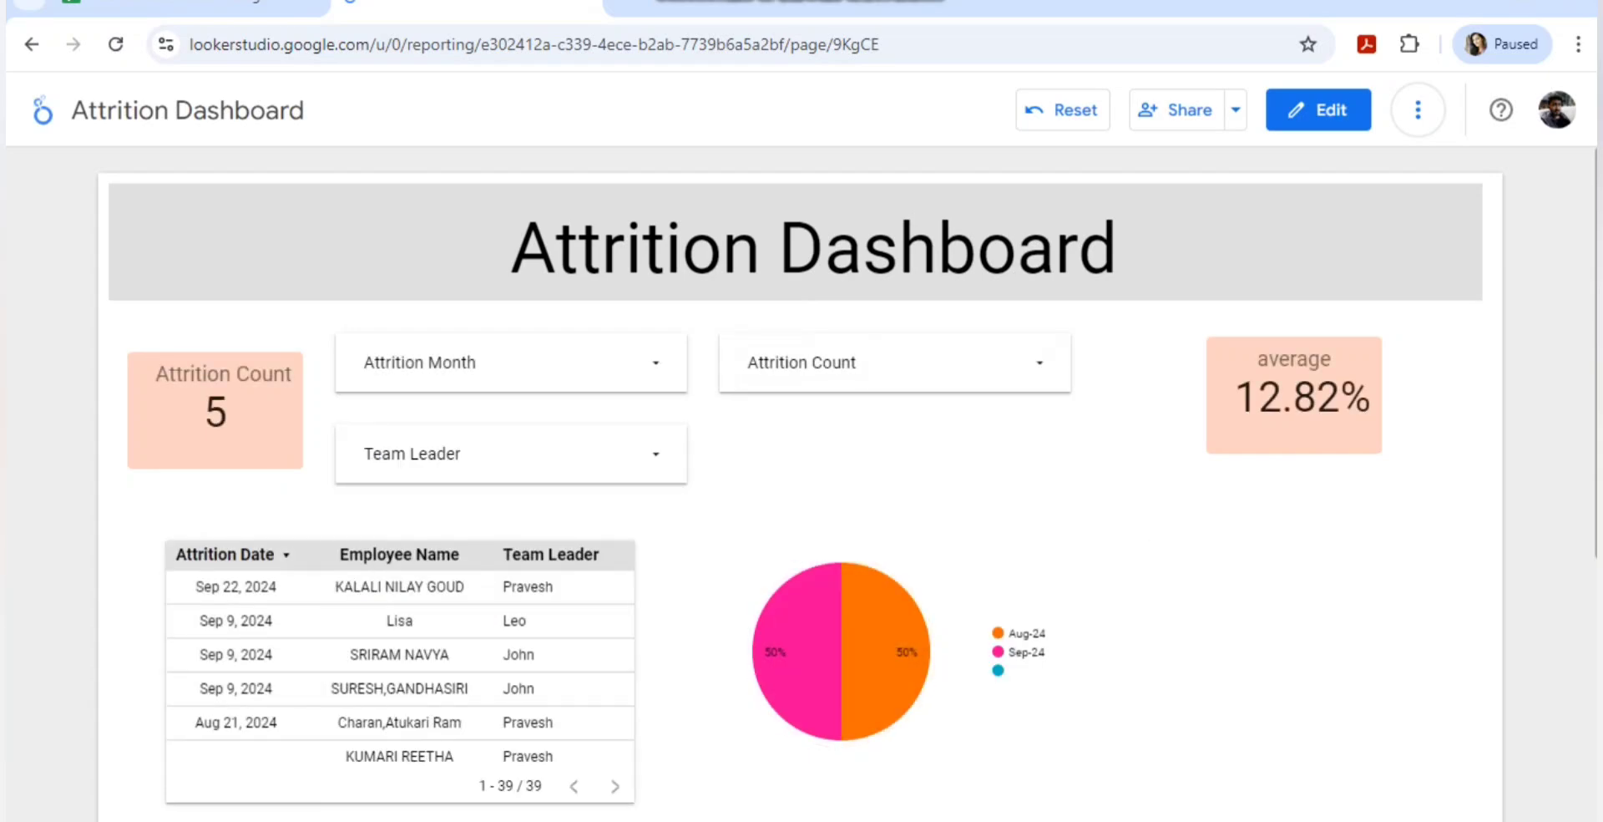
# Return the report to edit mode and remove Attrition Month as the pie chart's date range dimension.
pyautogui.click(1318, 109)
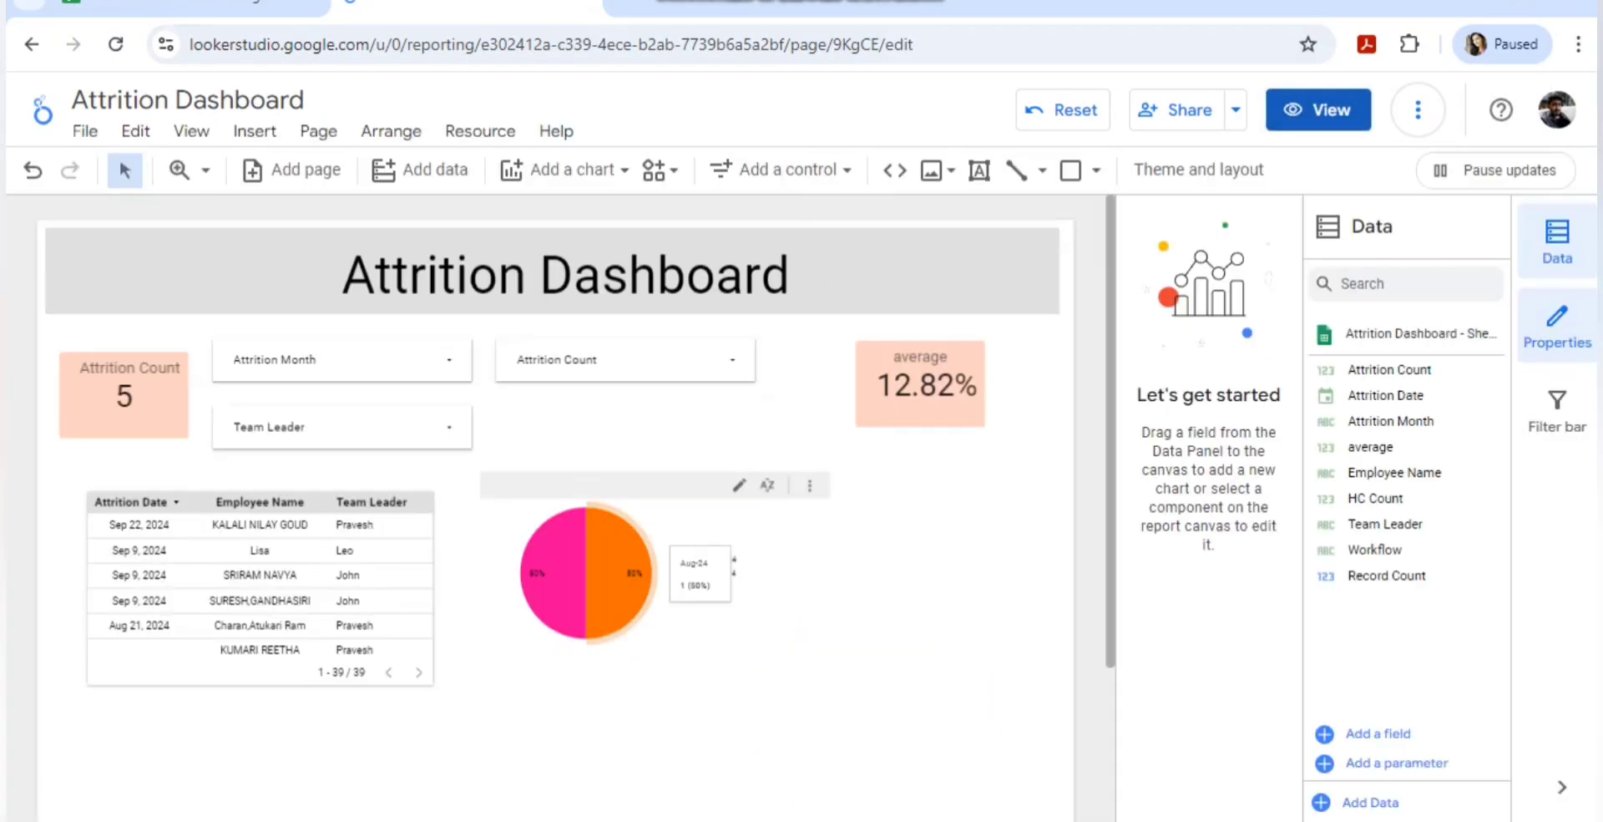
pyautogui.click(619, 573)
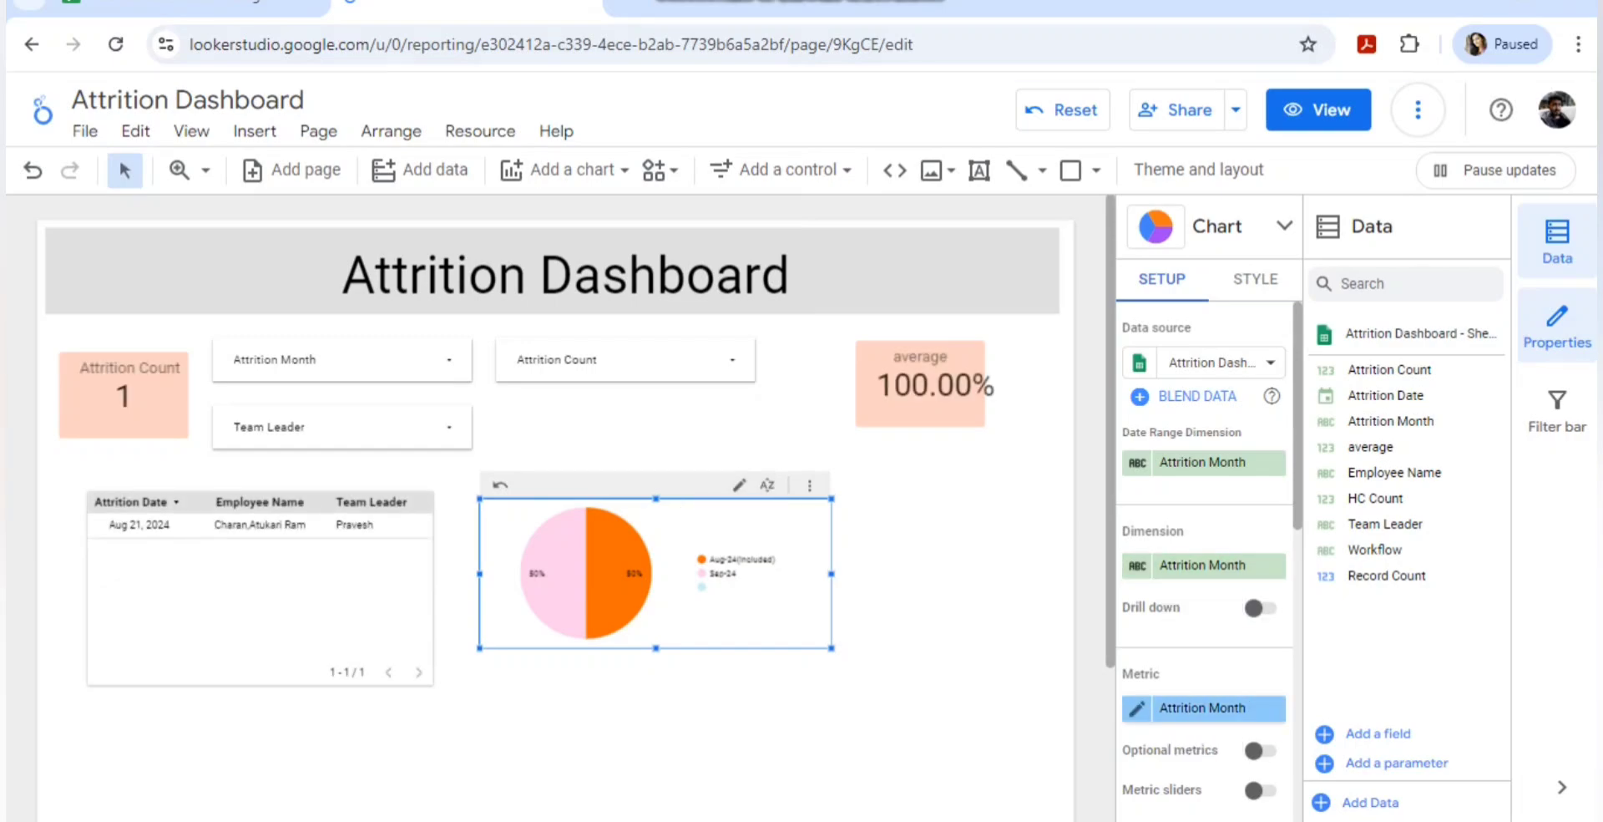
pyautogui.click(1137, 707)
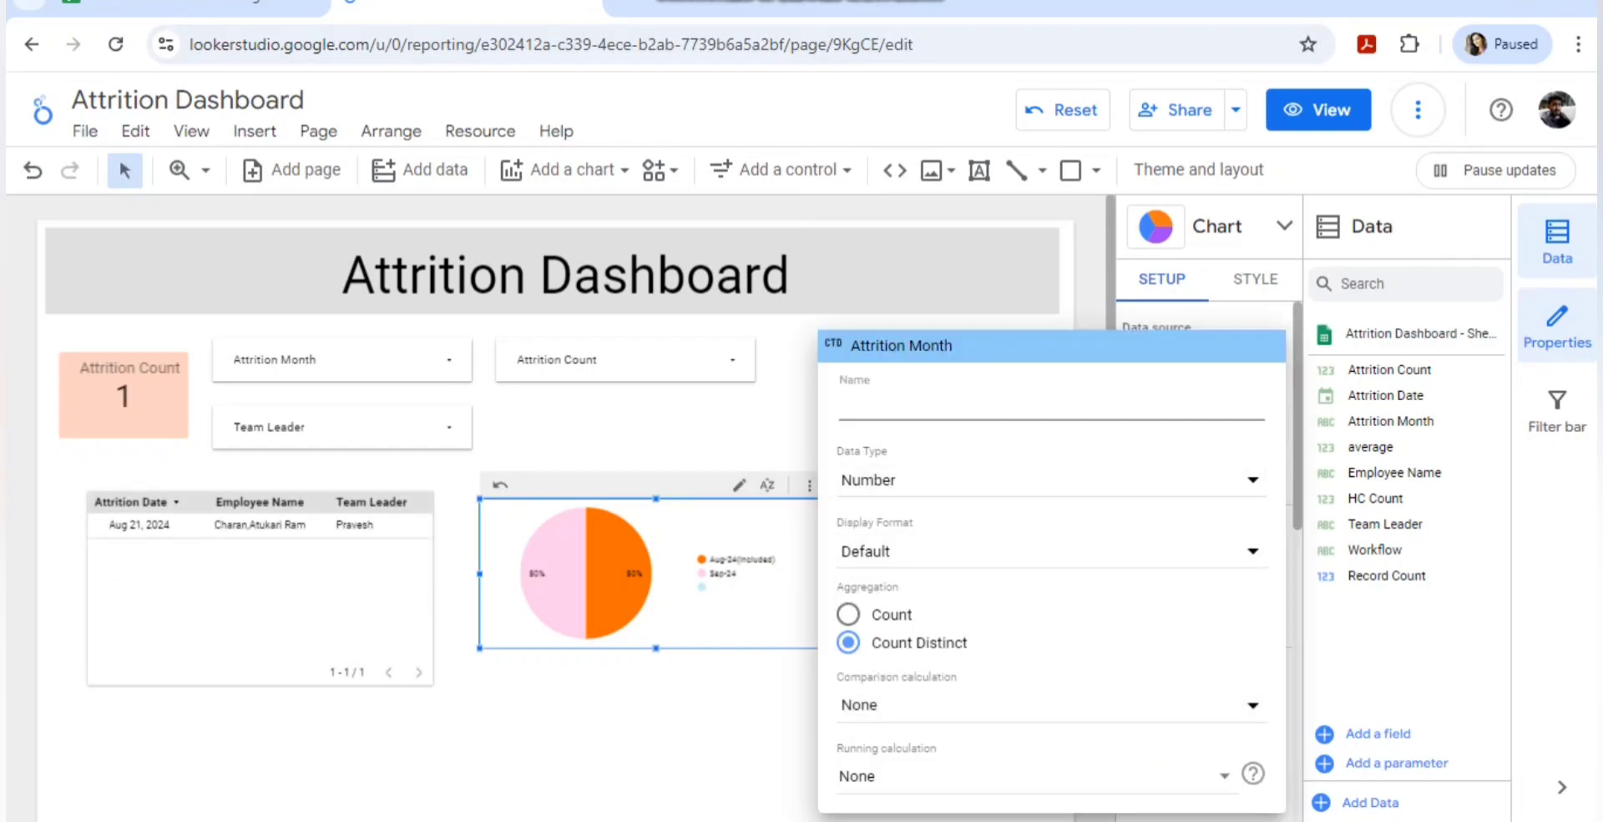
pyautogui.press('Escape')
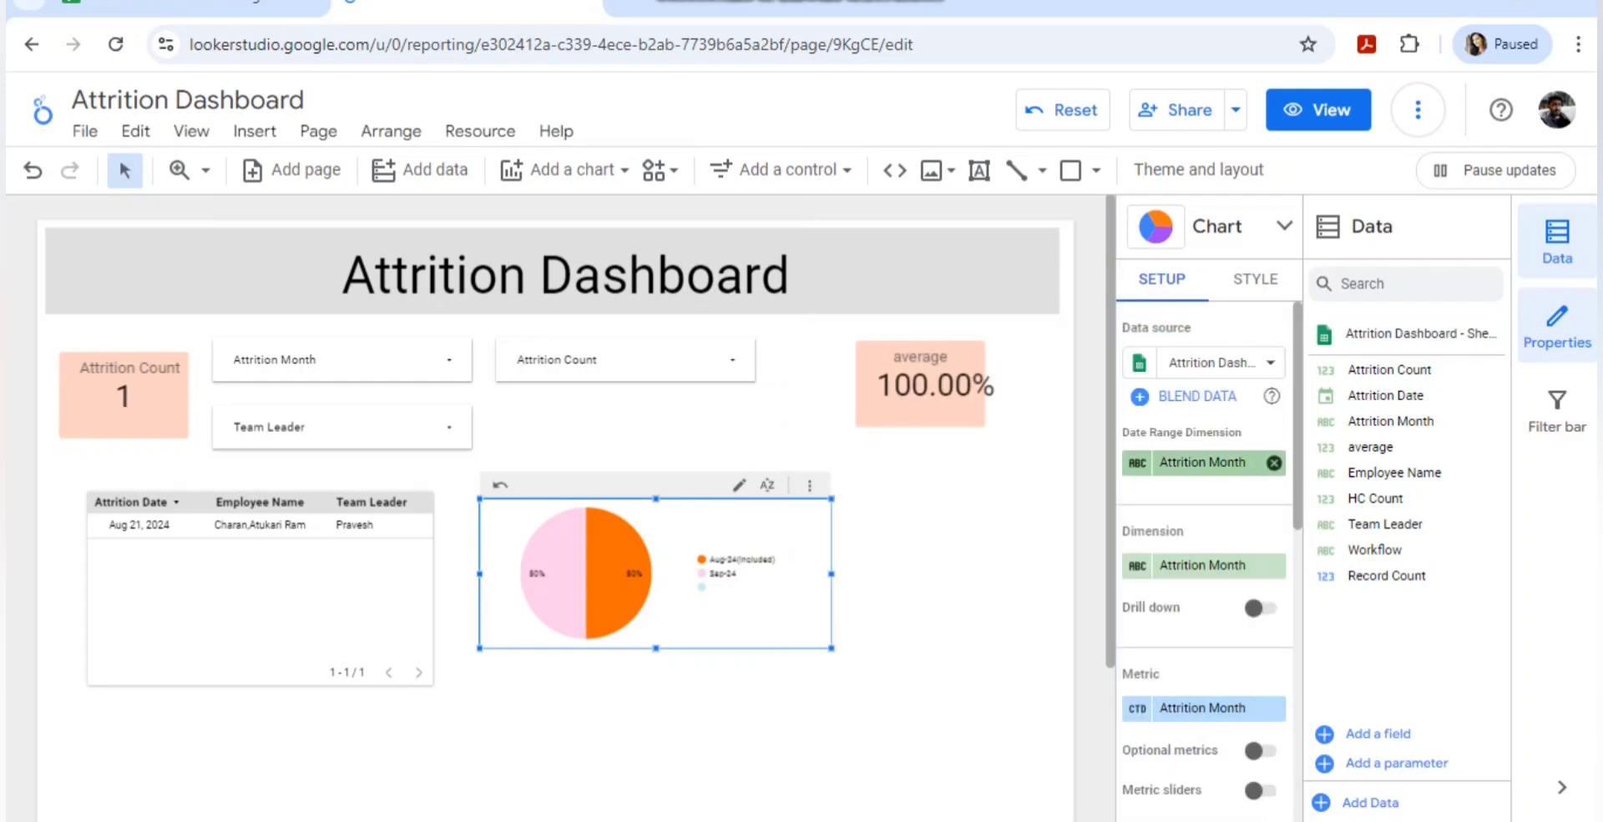
pyautogui.click(1274, 463)
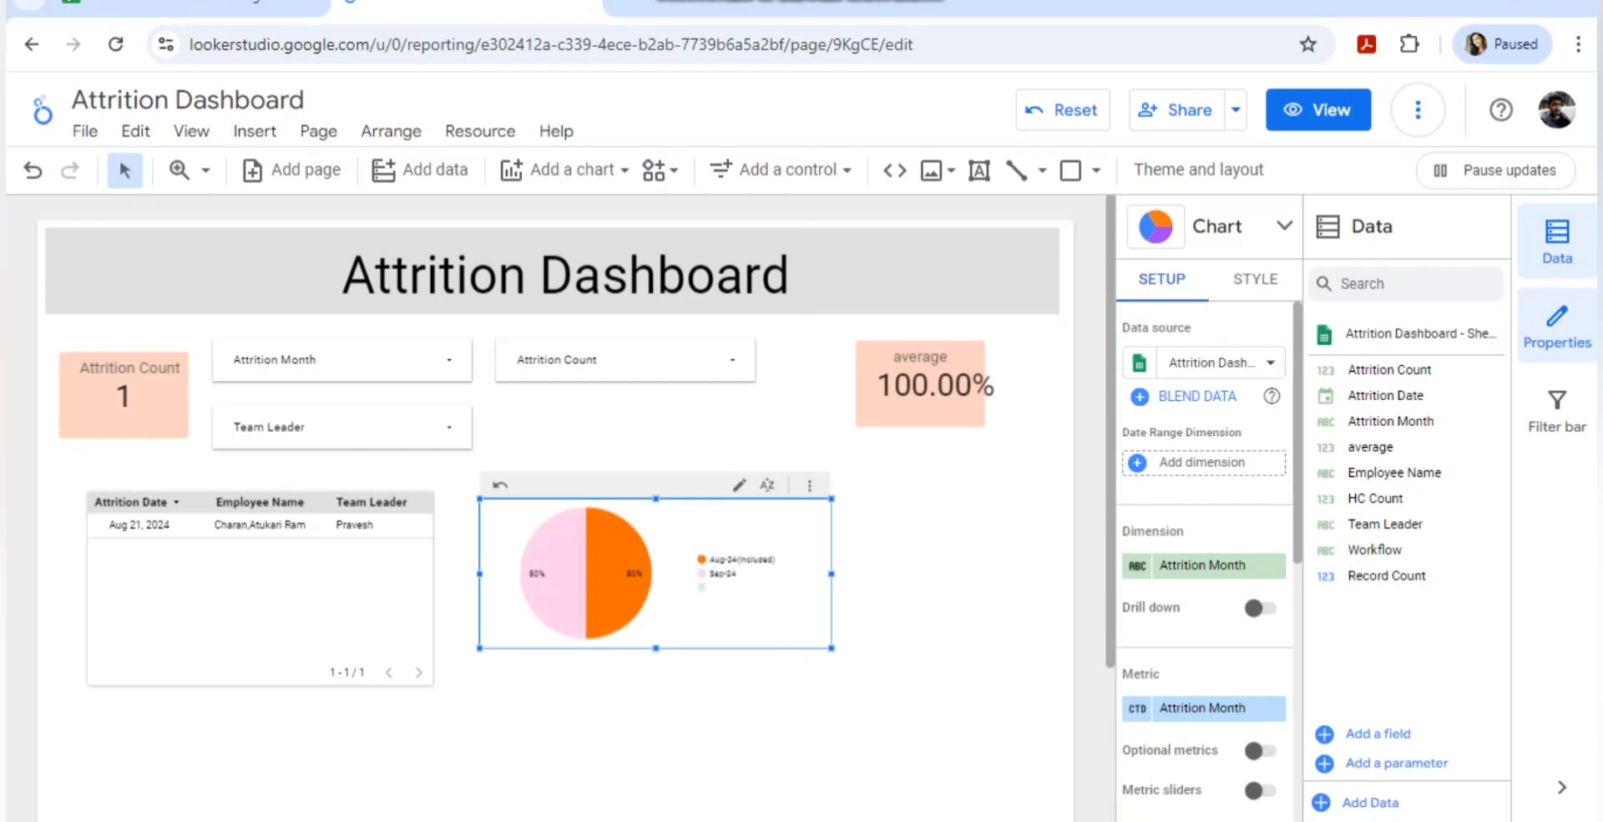
# Examine the pie chart's two month slices and the setup of the Team Leader and Attrition Month filters.
pyautogui.moveTo(622, 574)
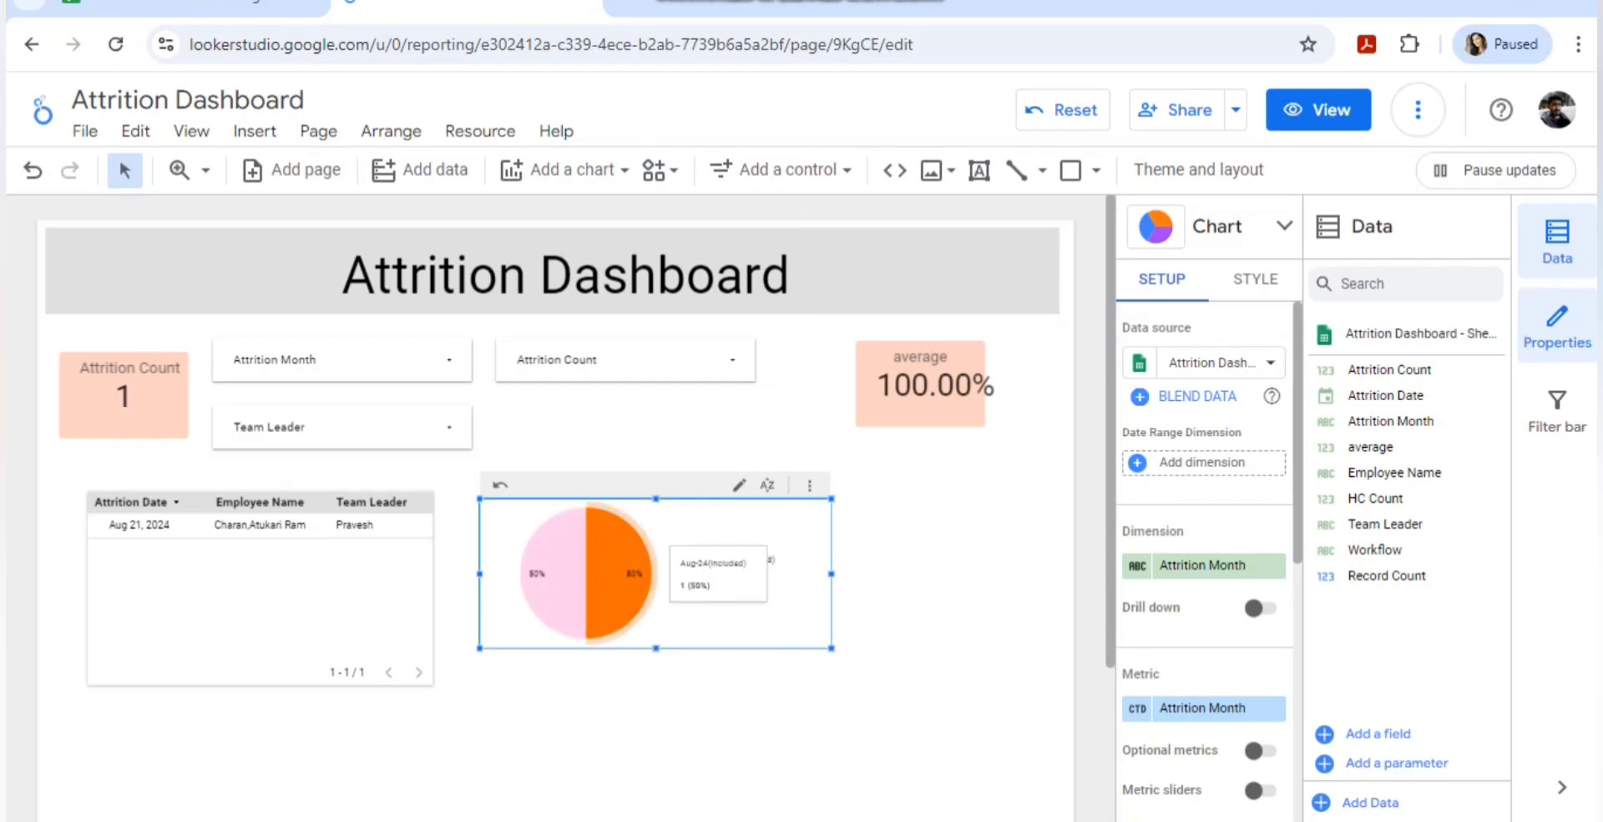
pyautogui.moveTo(553, 575)
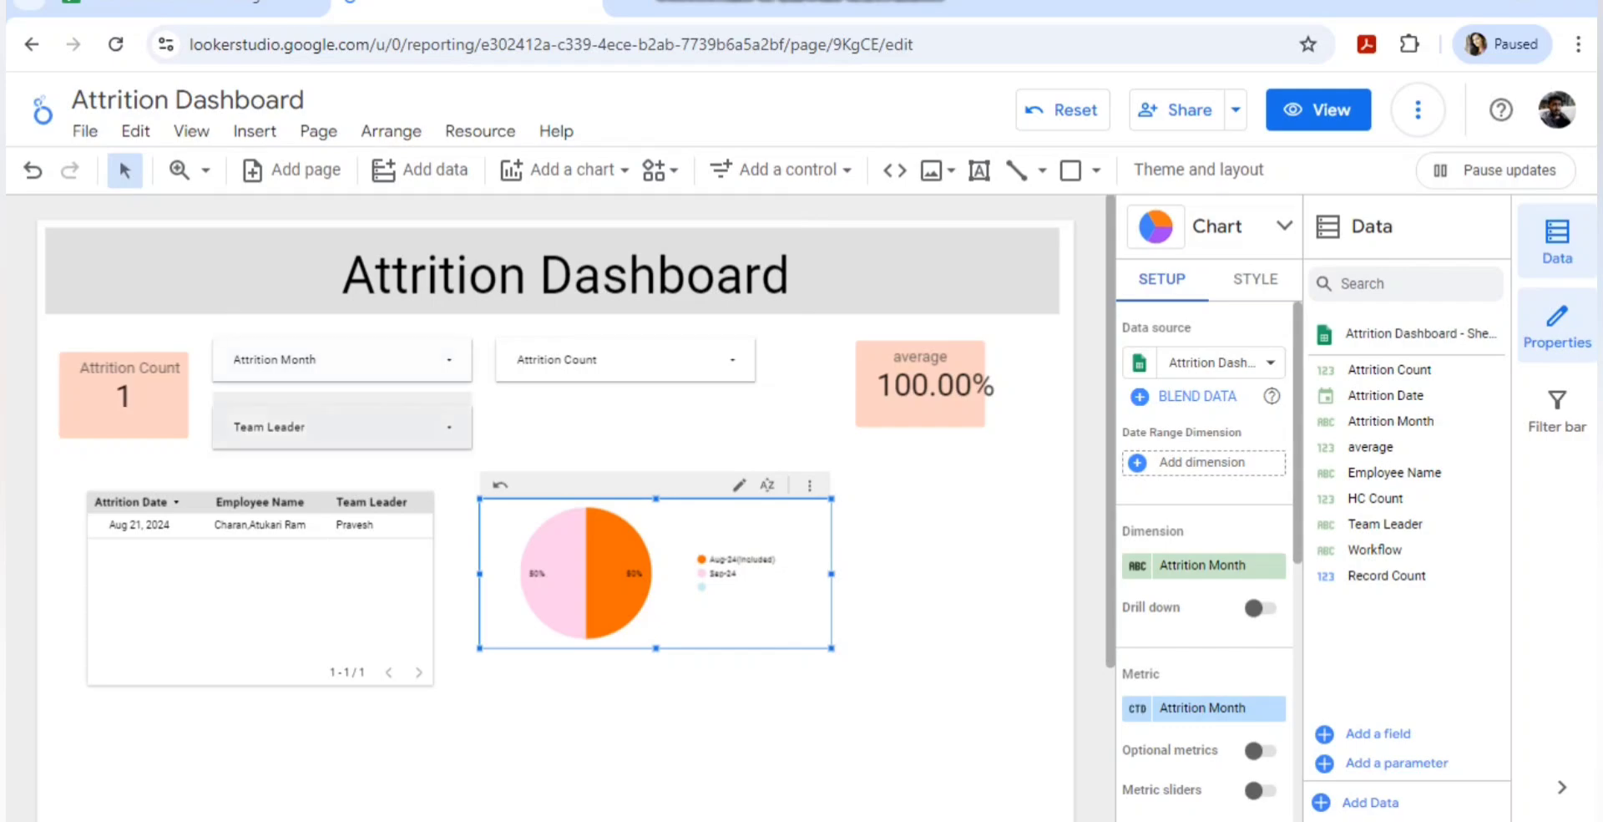
pyautogui.click(363, 427)
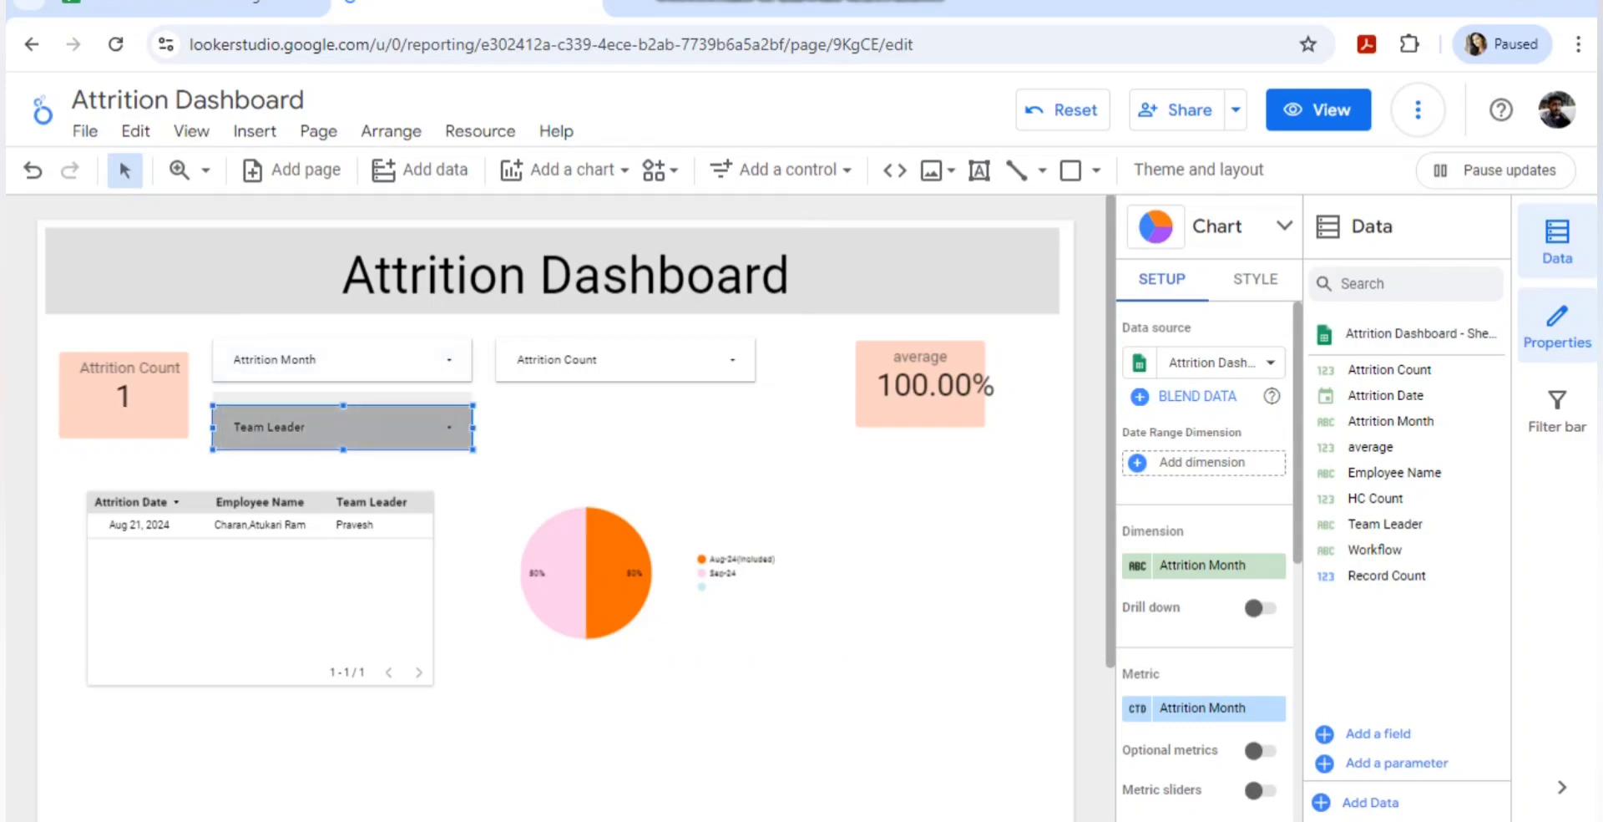
pyautogui.click(359, 360)
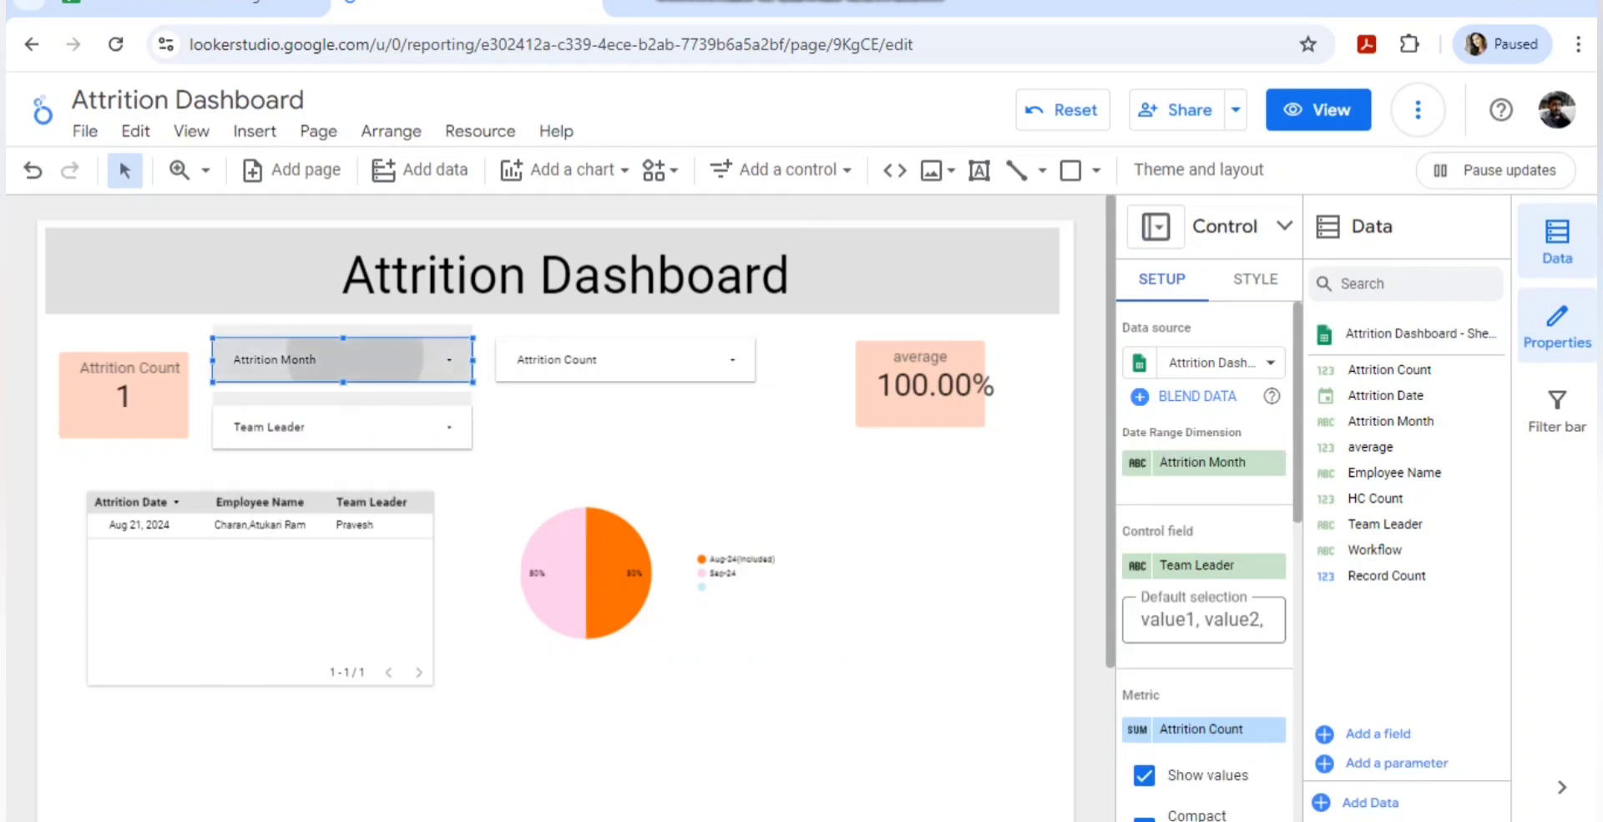
pyautogui.click(603, 360)
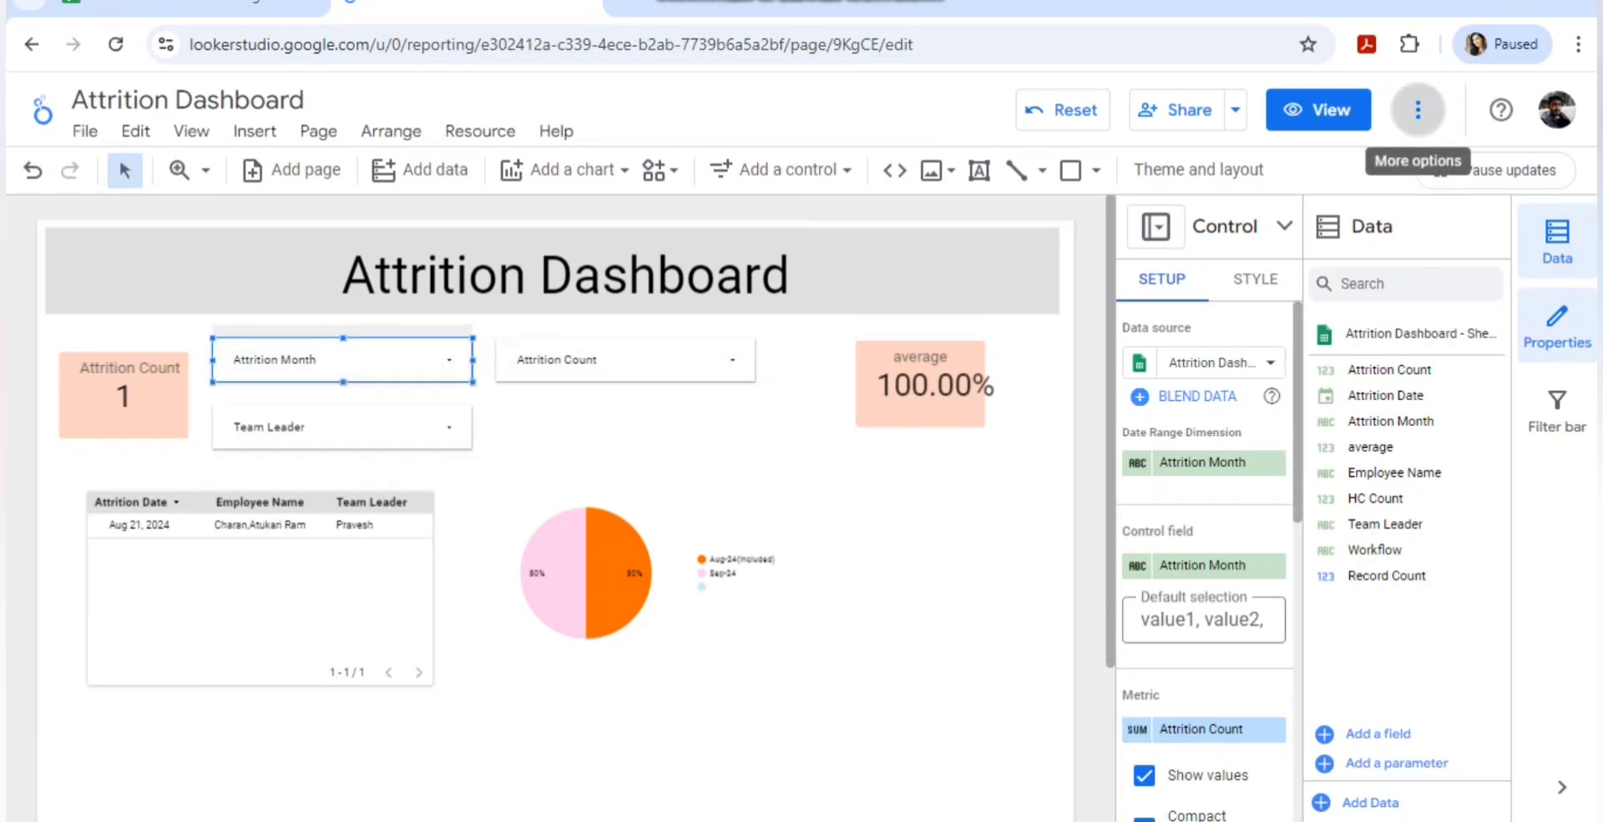
pyautogui.click(1418, 109)
pyautogui.click(1495, 173)
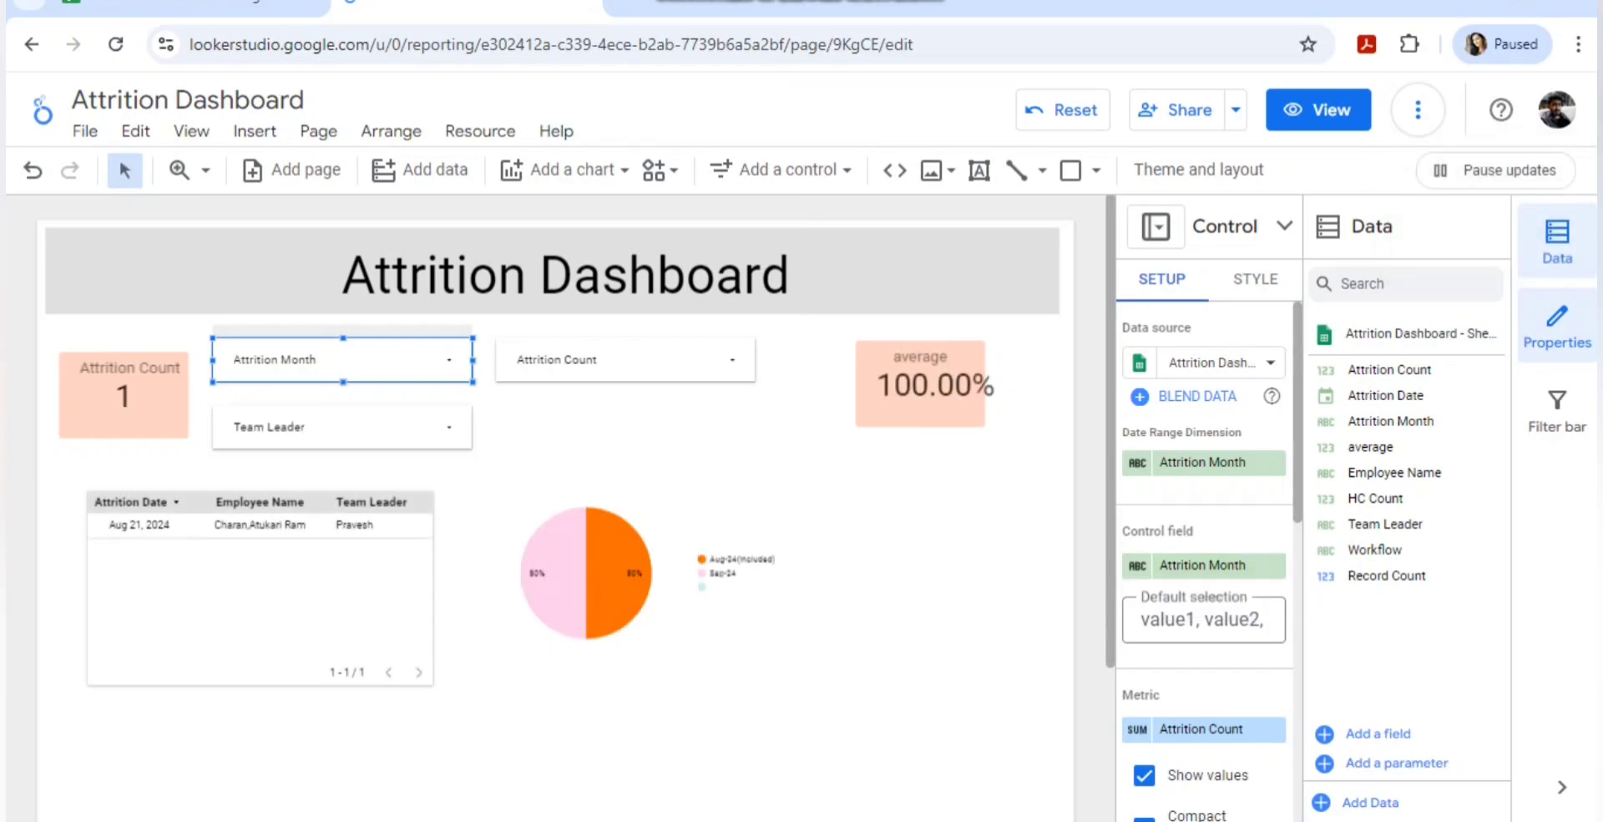
# Reset the report's active selections and delete the pie chart.
pyautogui.hotkey('ctrl', 'z')
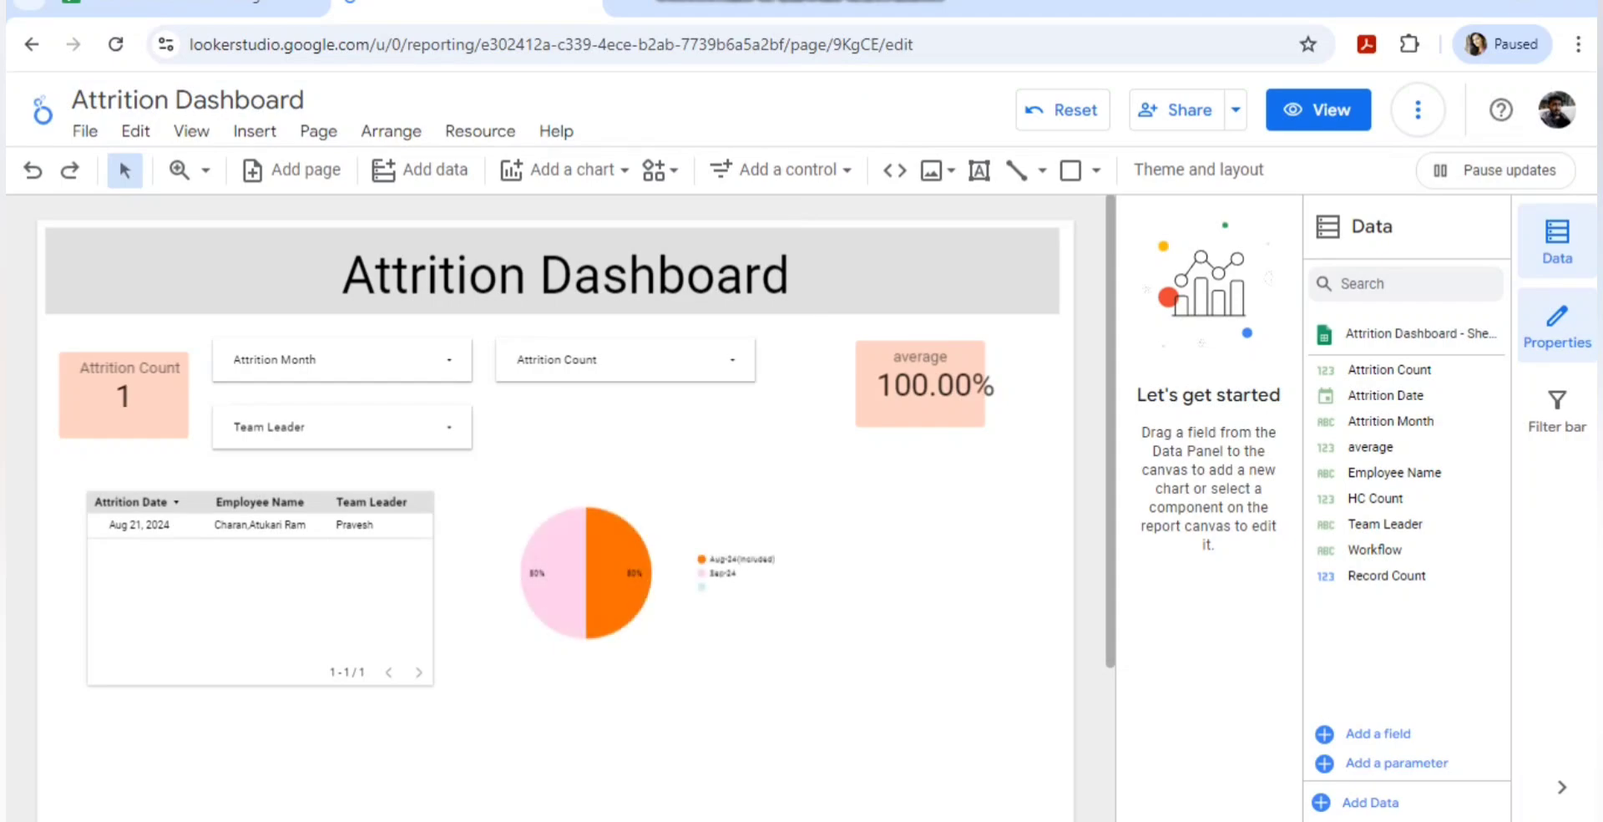
pyautogui.click(1063, 110)
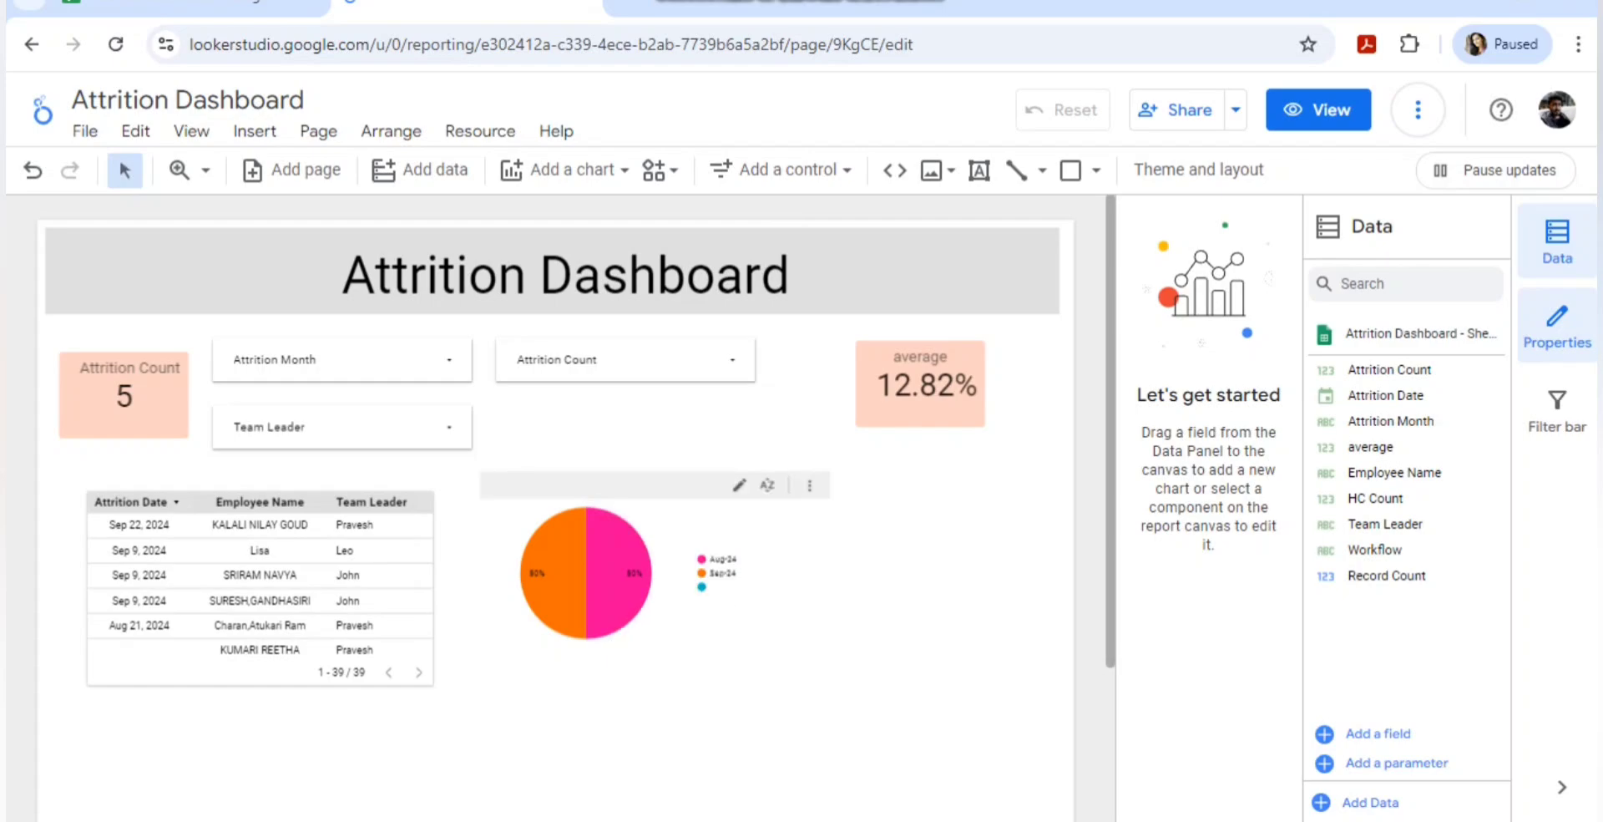
pyautogui.click(668, 574)
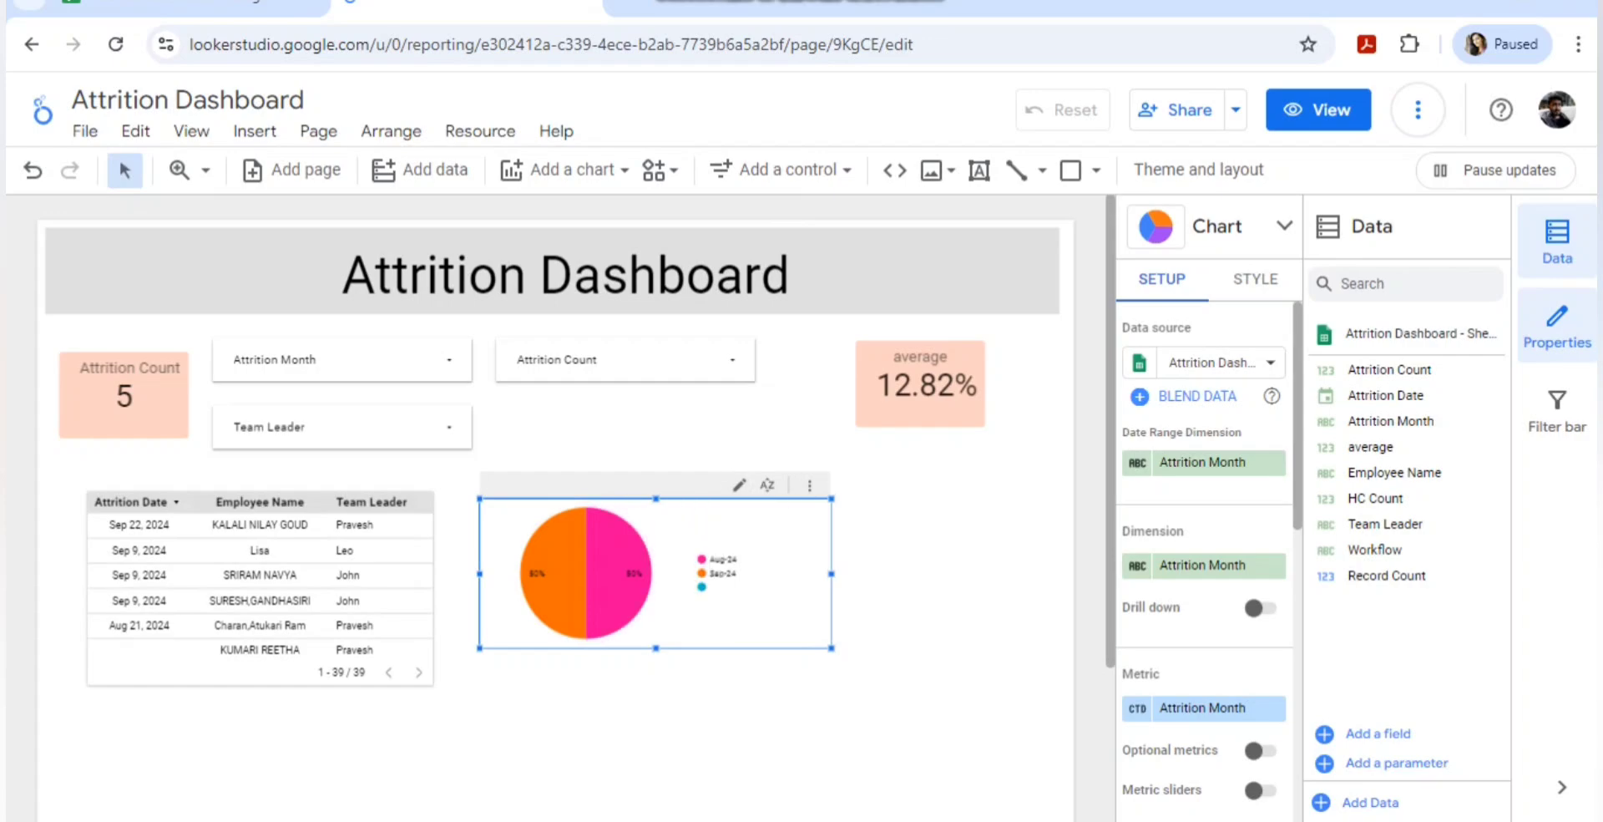
pyautogui.press('Delete')
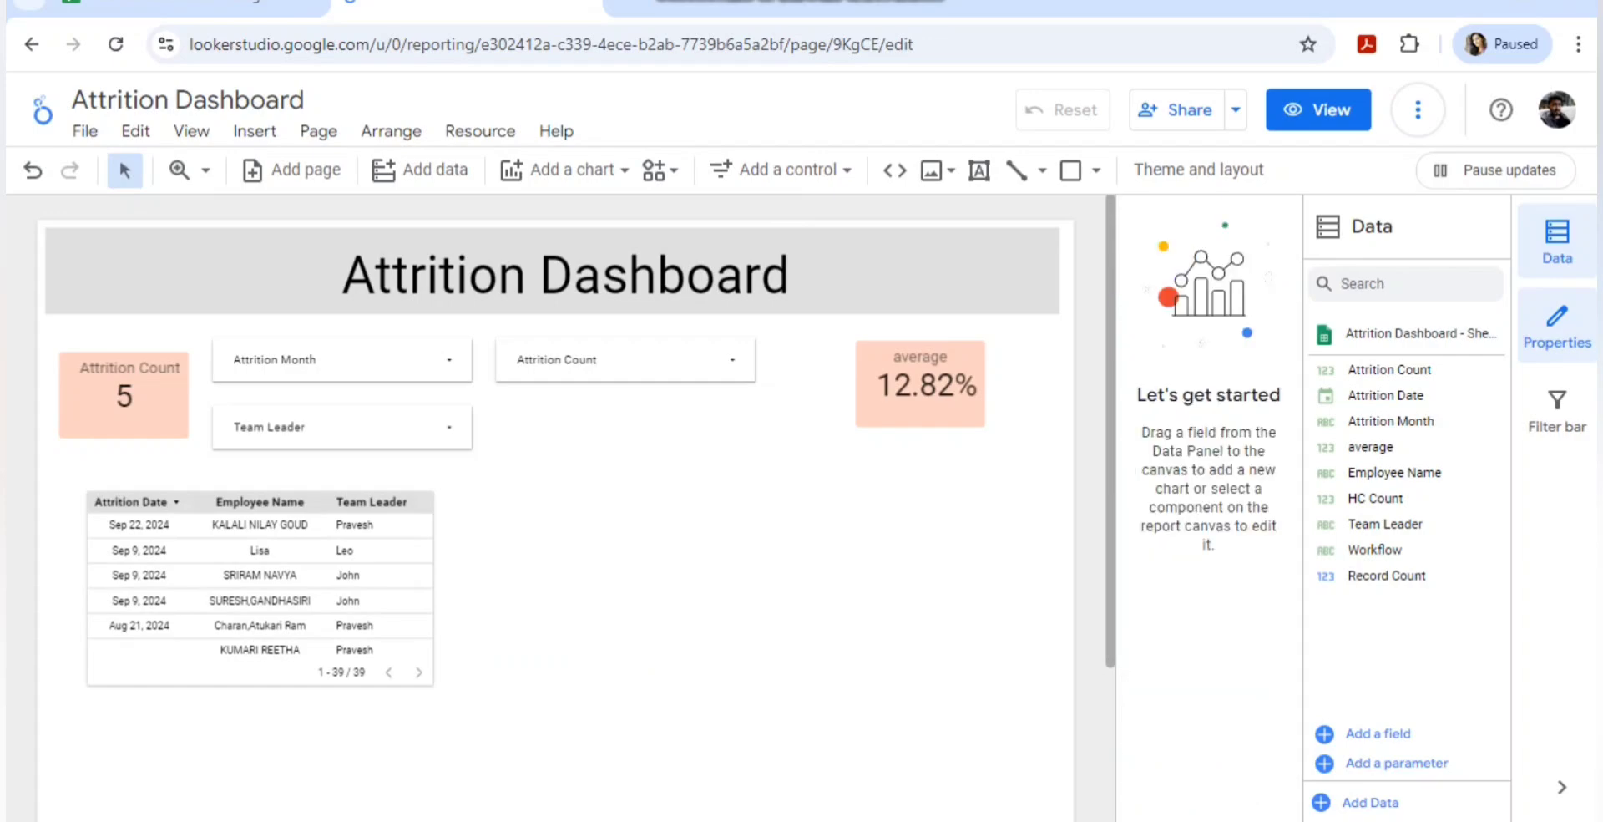
# Move the employee table slightly left and down so it lines up beneath the Attrition Count scorecard.
pyautogui.click(284, 588)
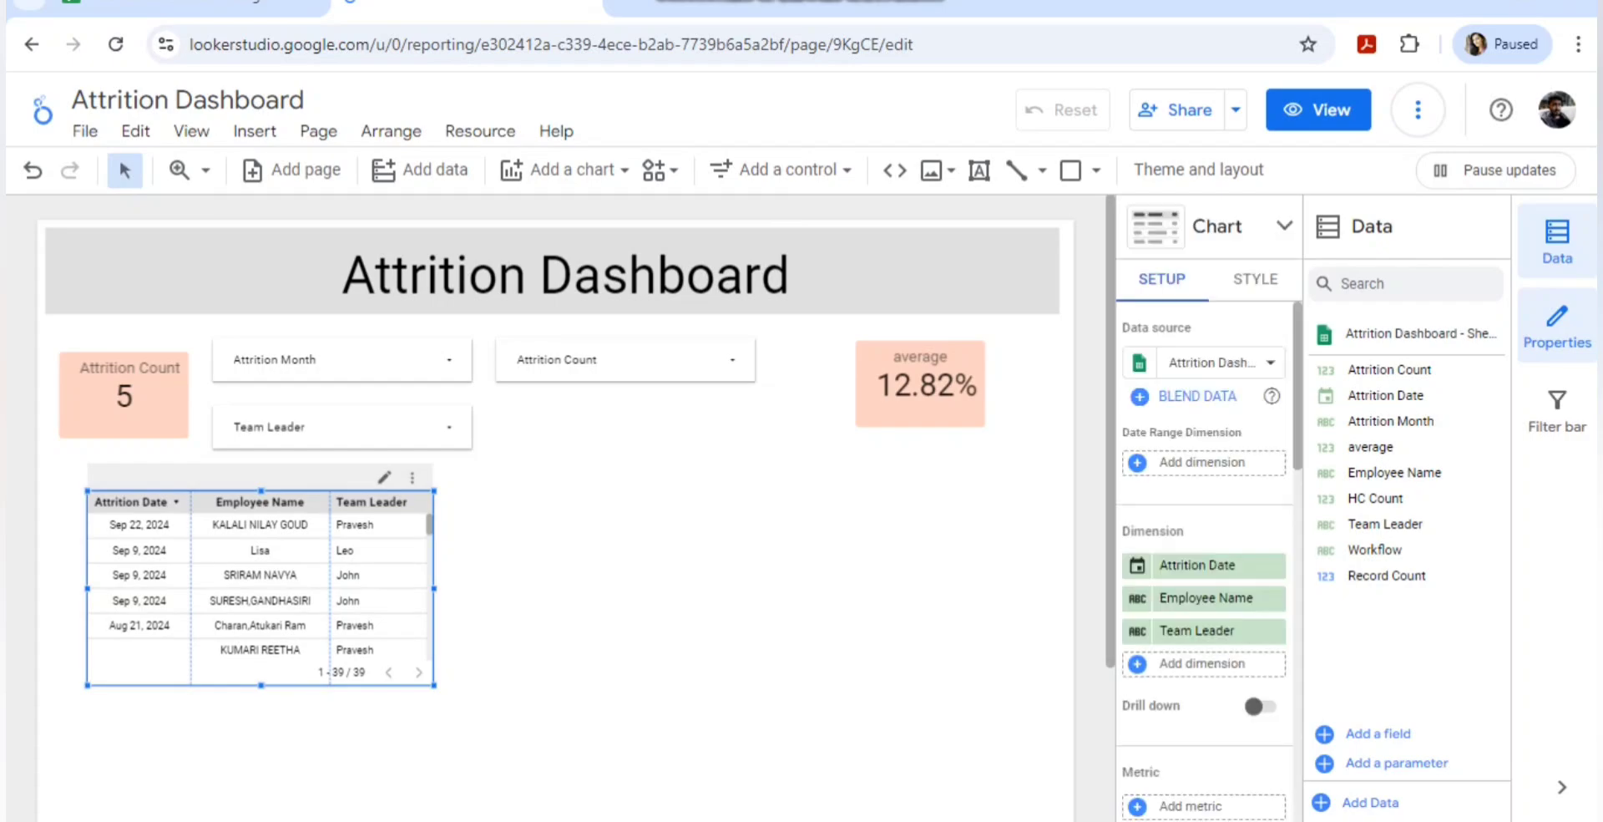
pyautogui.moveTo(260, 586)
pyautogui.mouseDown()
pyautogui.moveTo(535, 602)
pyautogui.moveTo(274, 563)
pyautogui.moveTo(238, 594)
pyautogui.mouseUp()
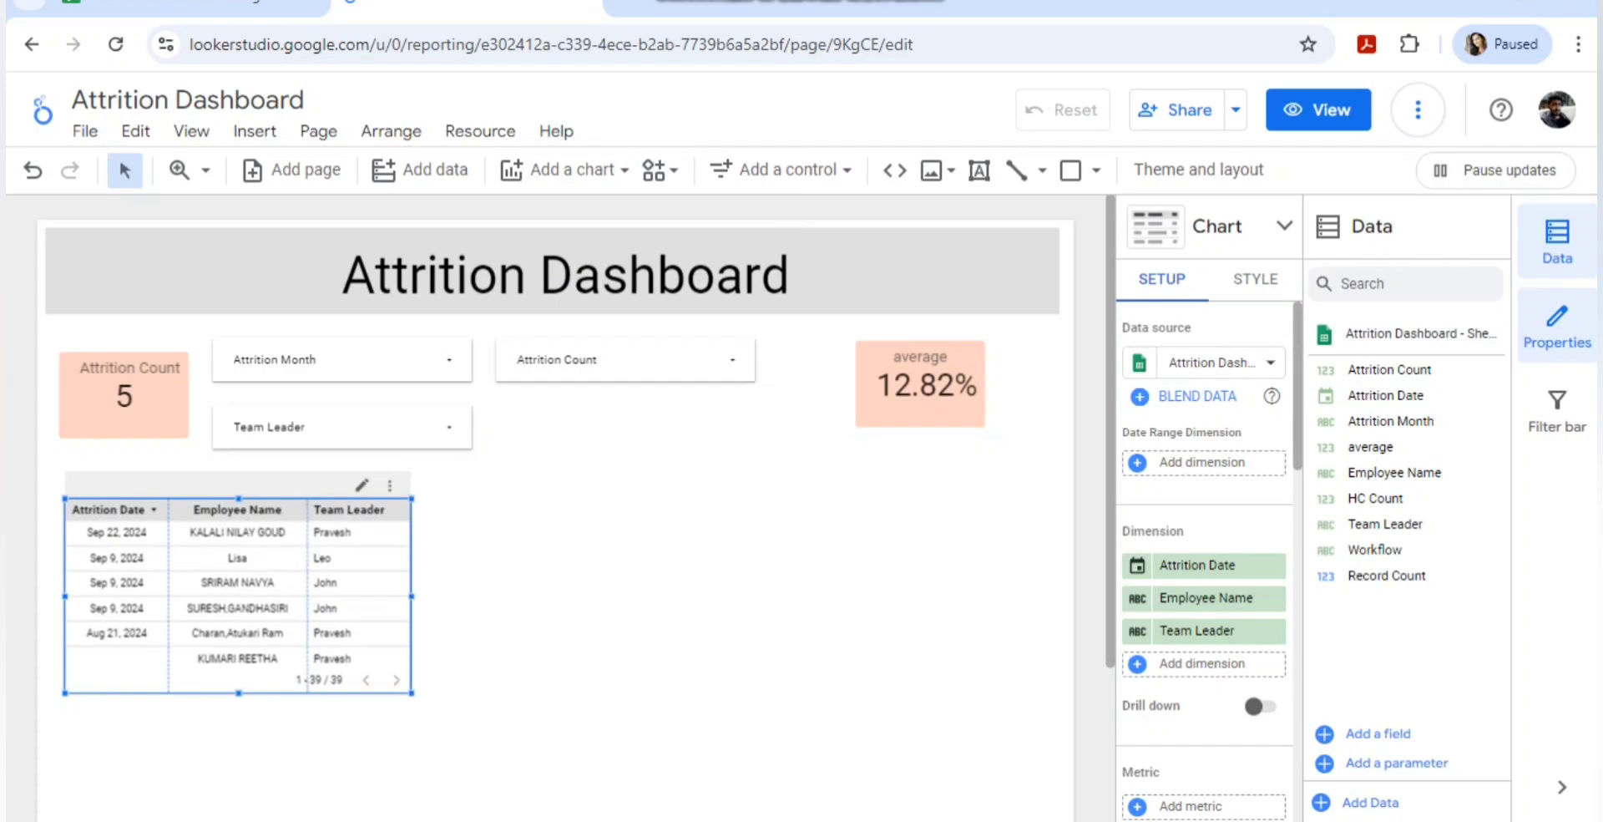
pyautogui.moveTo(239, 595)
pyautogui.mouseDown()
pyautogui.moveTo(488, 624)
pyautogui.moveTo(232, 596)
pyautogui.mouseUp()
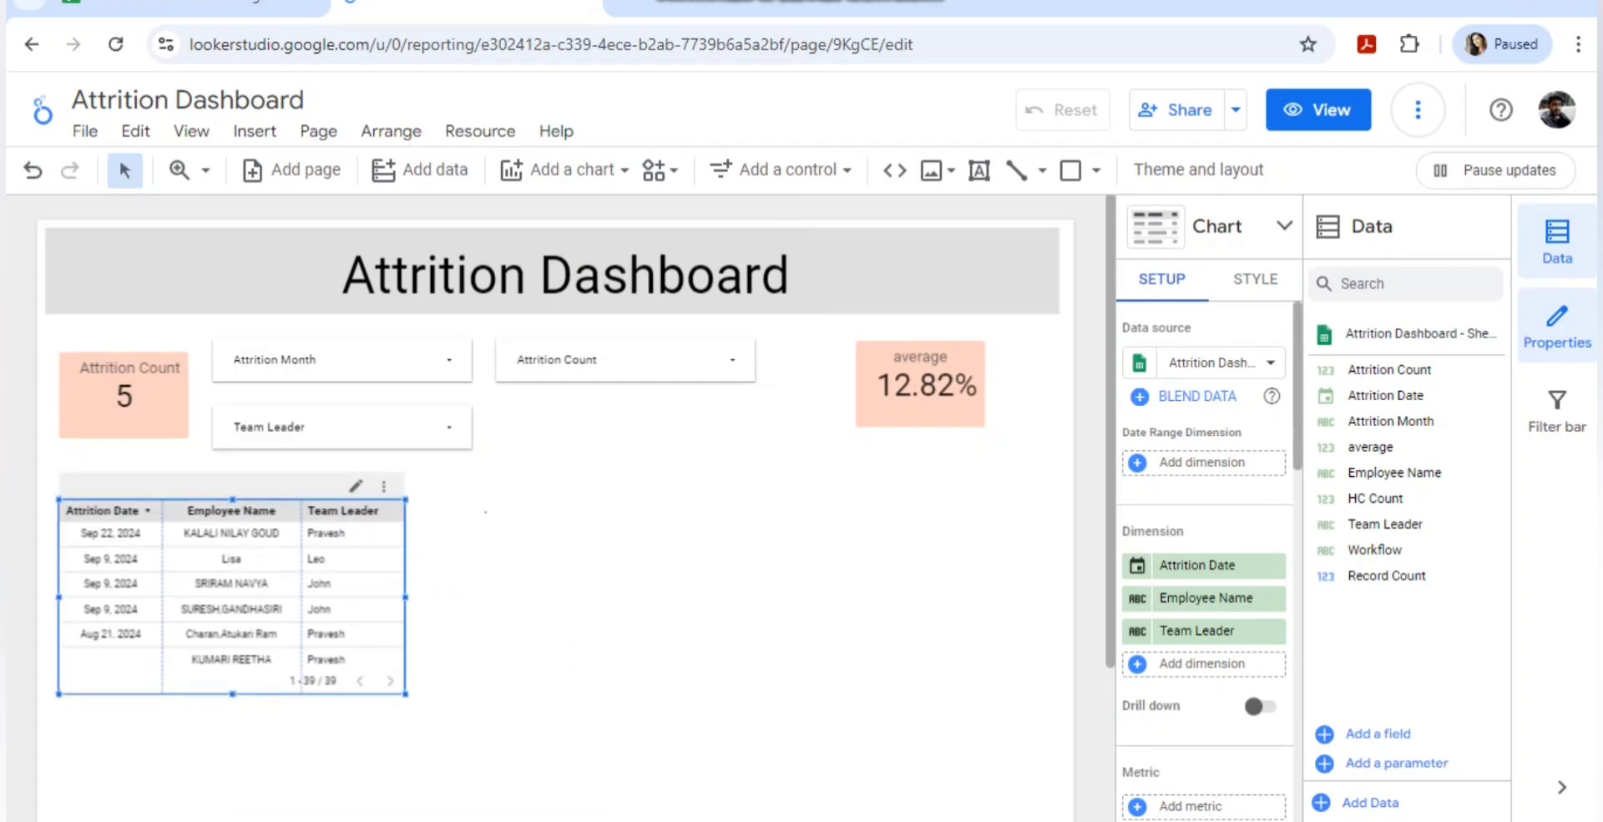
pyautogui.click(485, 512)
# Duplicate the employee table beside the original and remove Employee Name and Team Leader from the copy's dimensions.
pyautogui.click(232, 596)
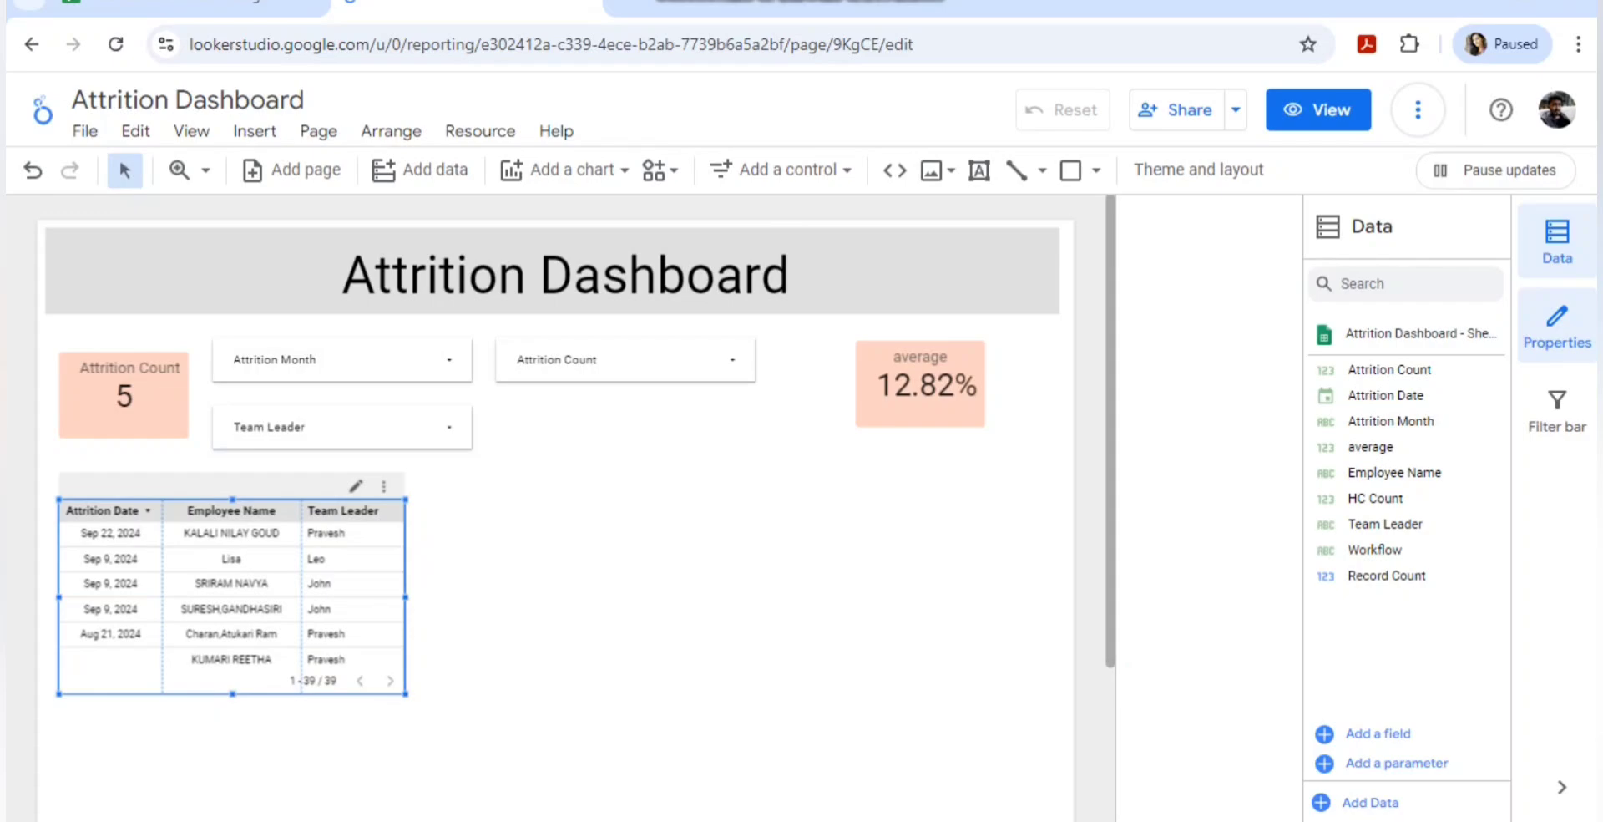
pyautogui.click(385, 486)
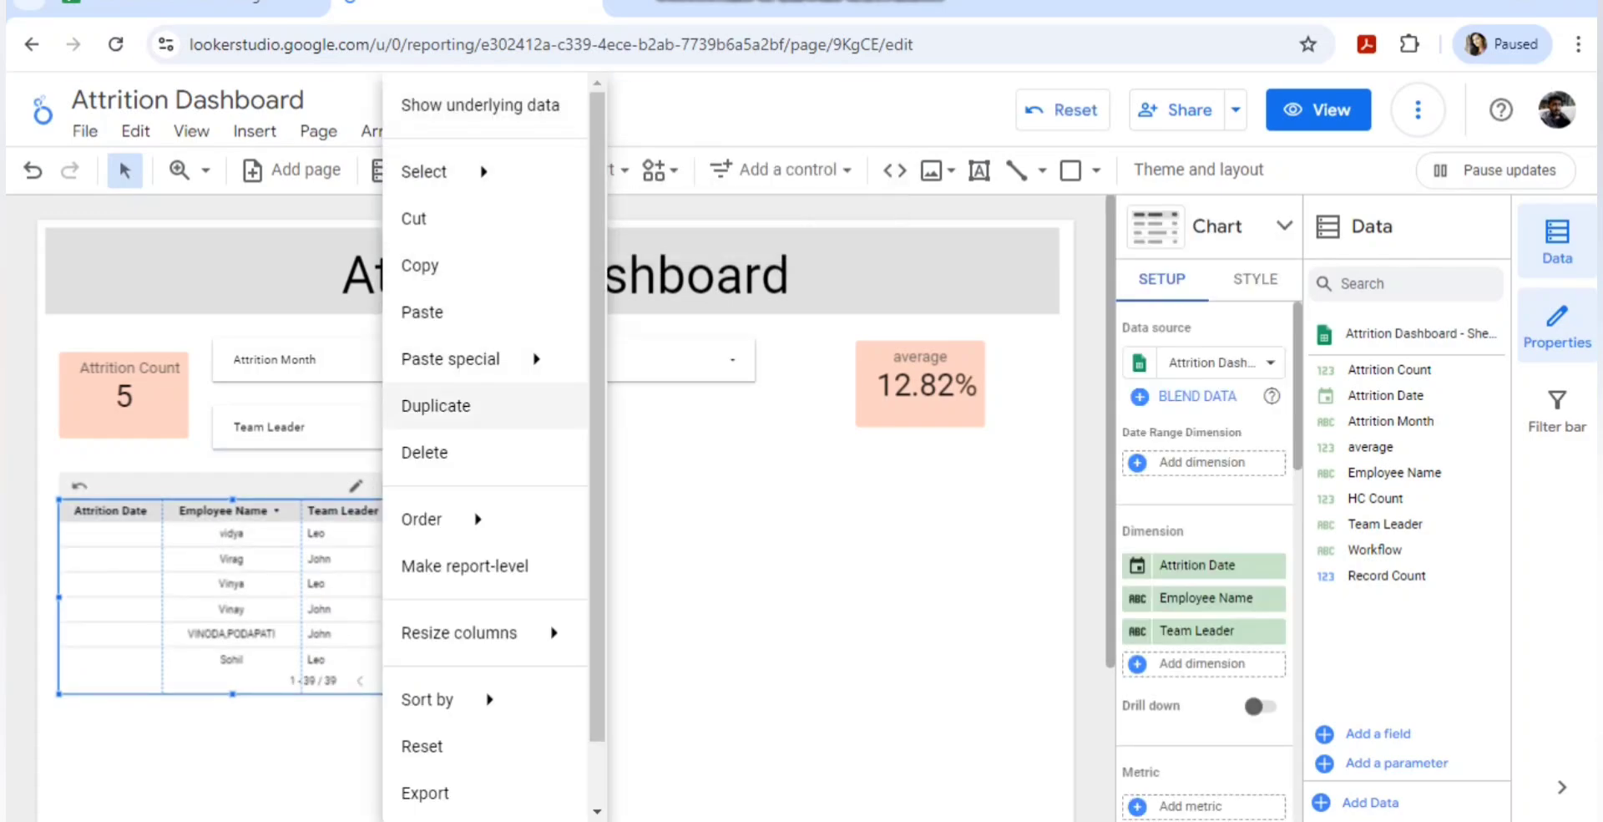
pyautogui.click(451, 405)
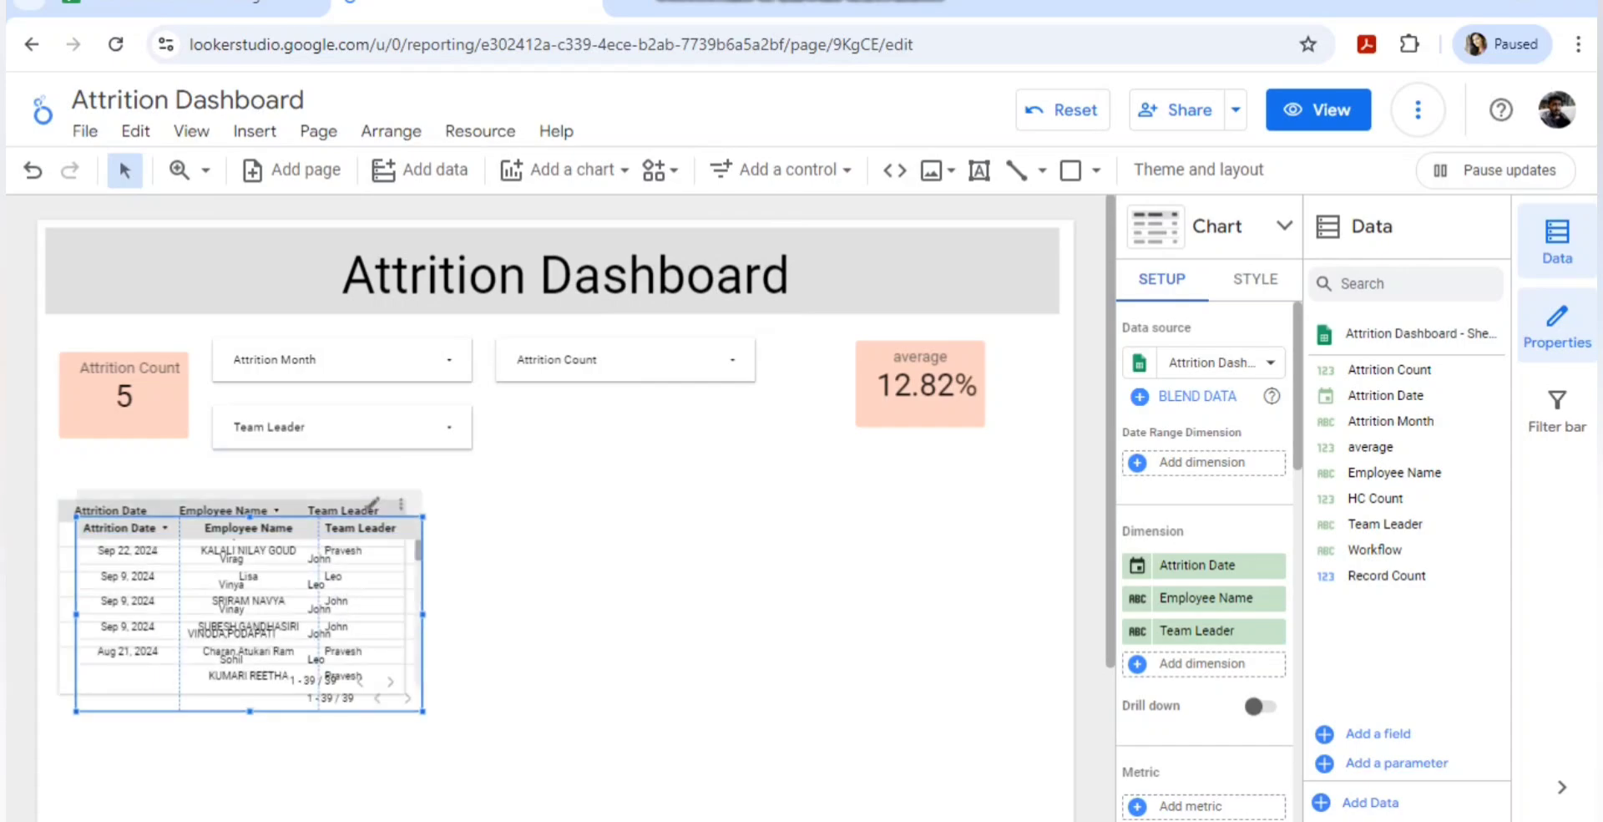
pyautogui.moveTo(250, 614); pyautogui.dragTo(617, 596)
pyautogui.moveTo(616, 535); pyautogui.dragTo(616, 532)
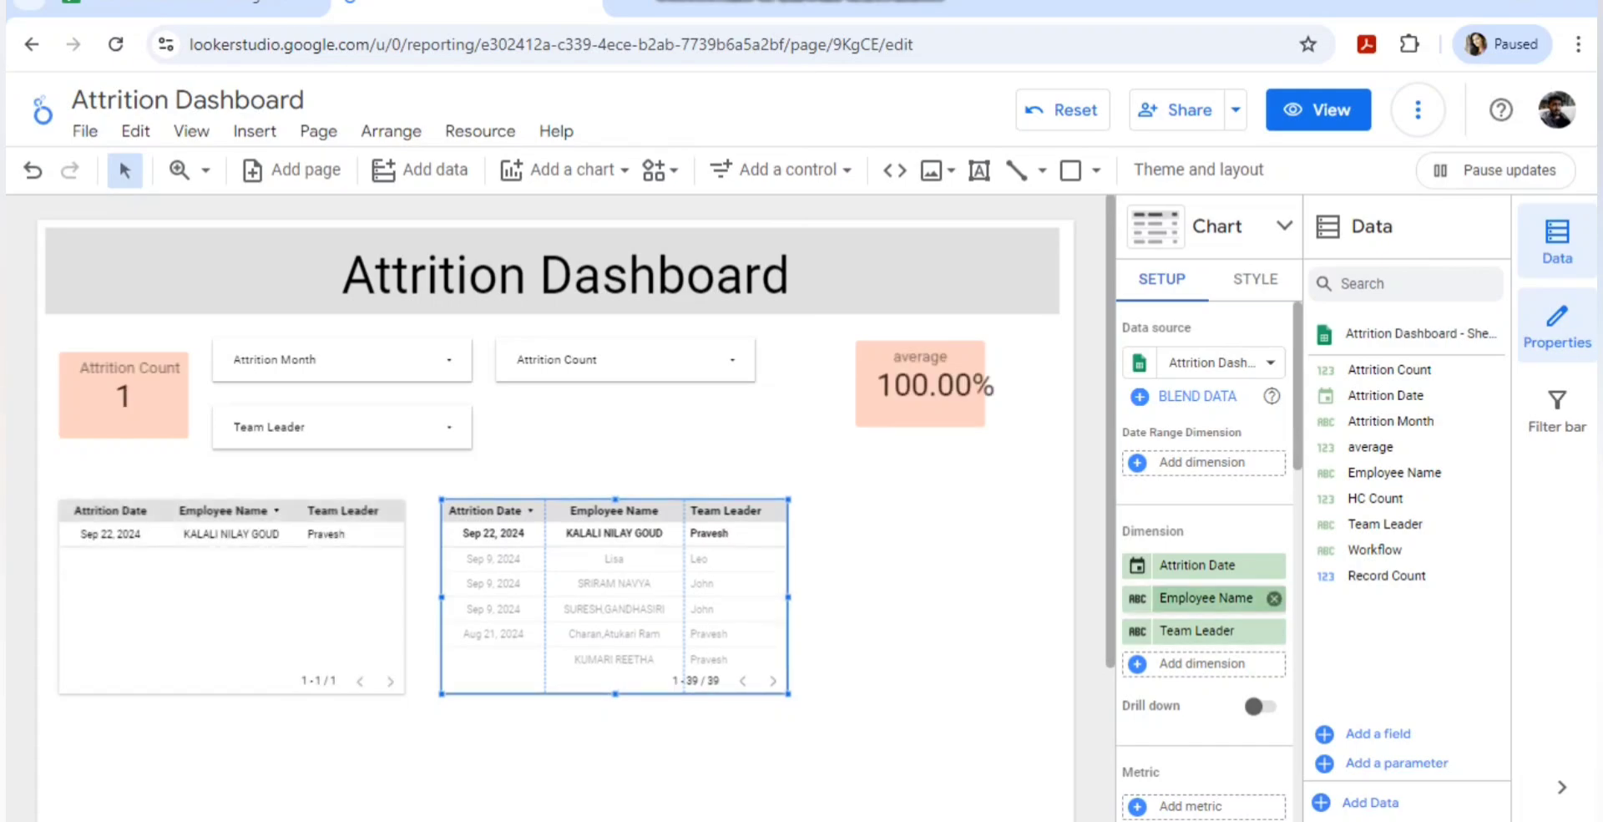
pyautogui.click(1274, 598)
pyautogui.click(1274, 598)
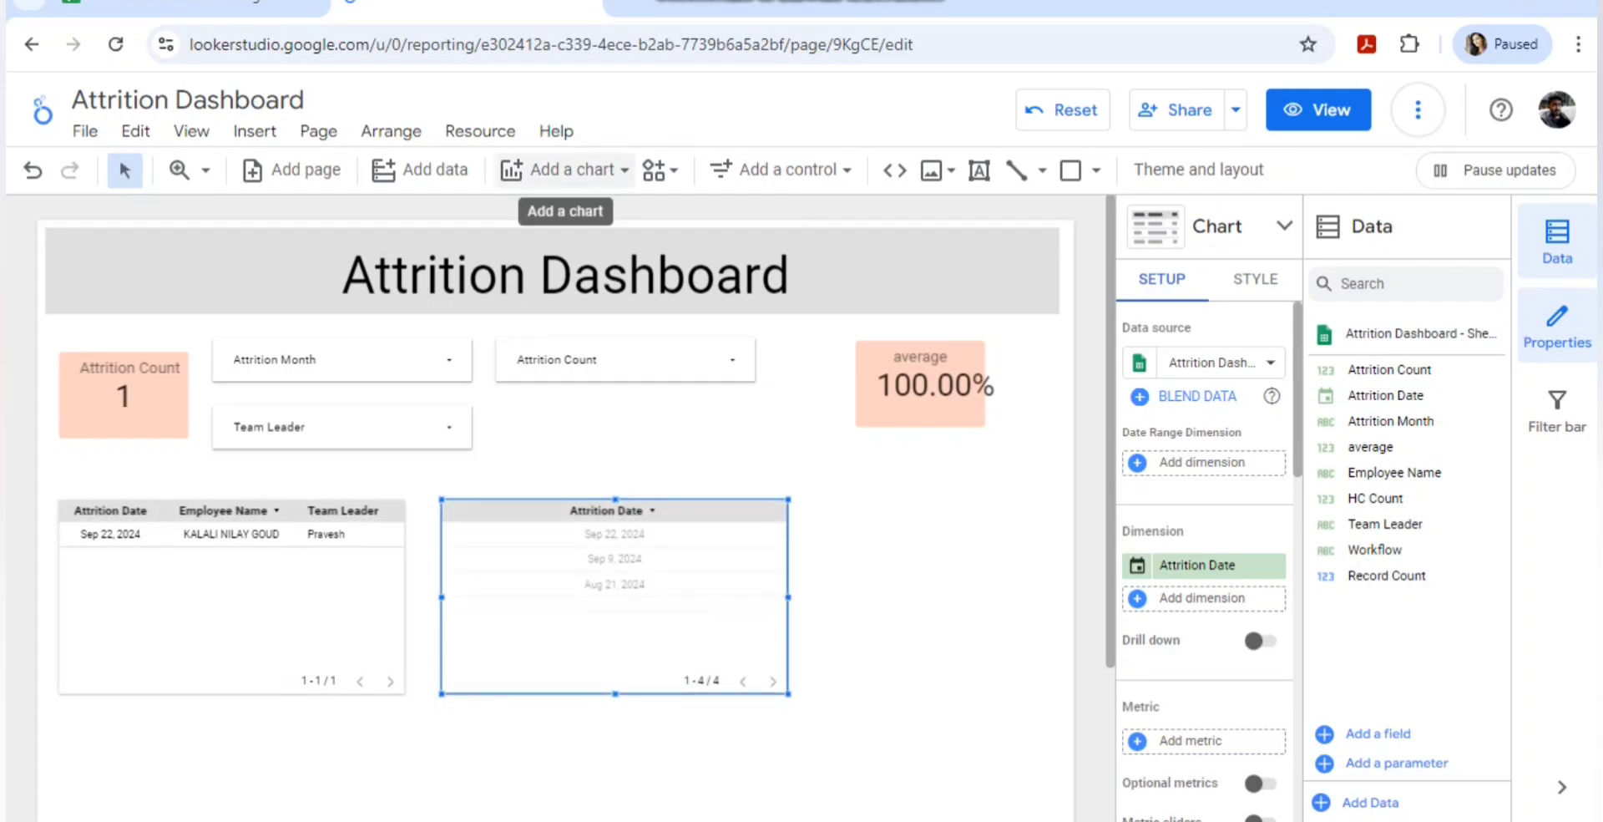
pyautogui.click(564, 170)
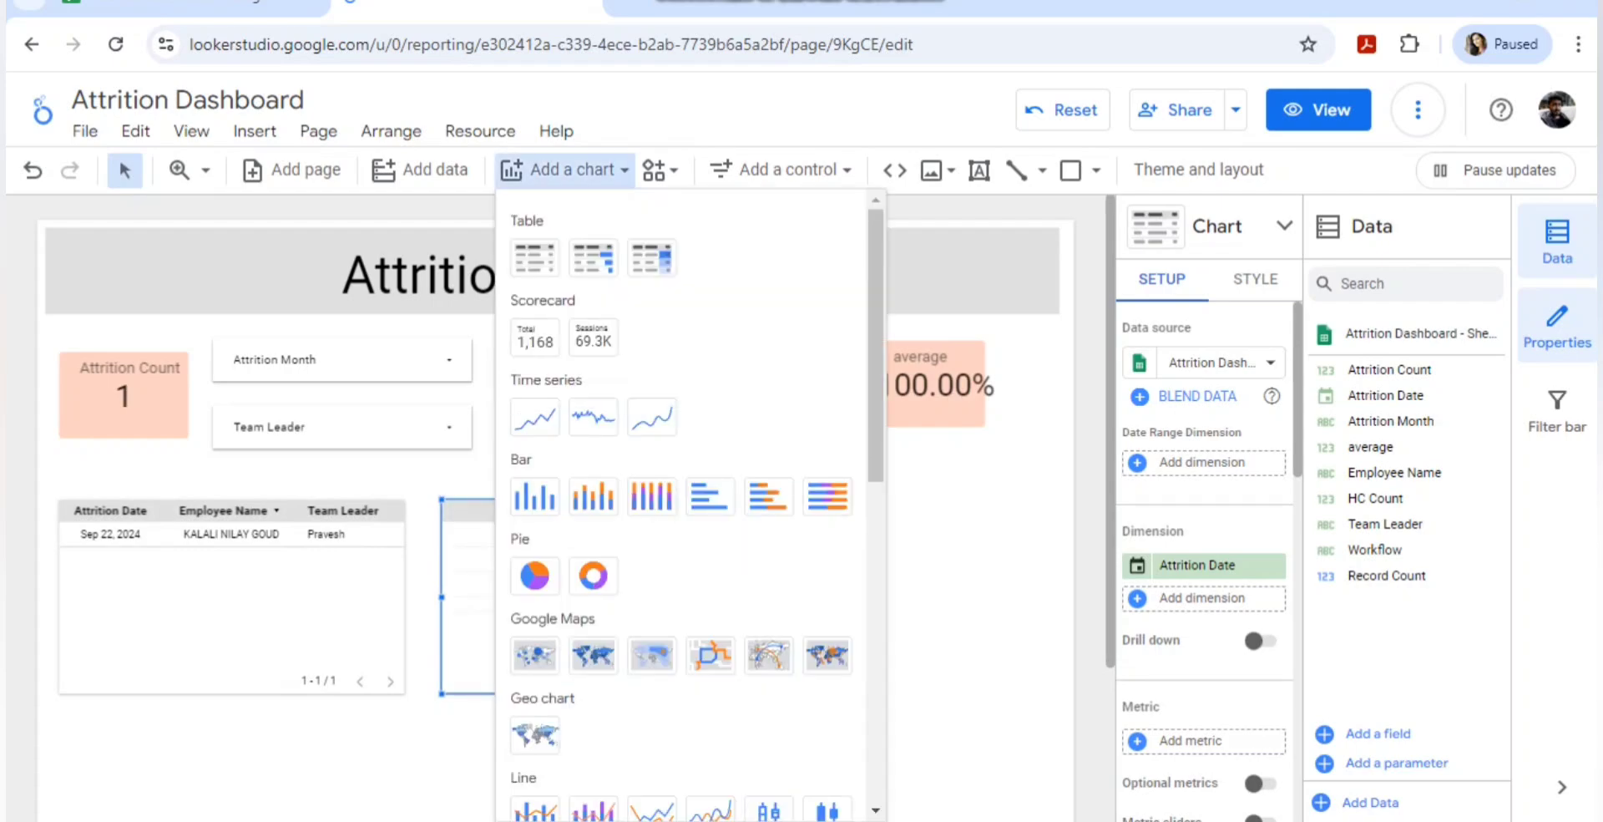
pyautogui.click(534, 574)
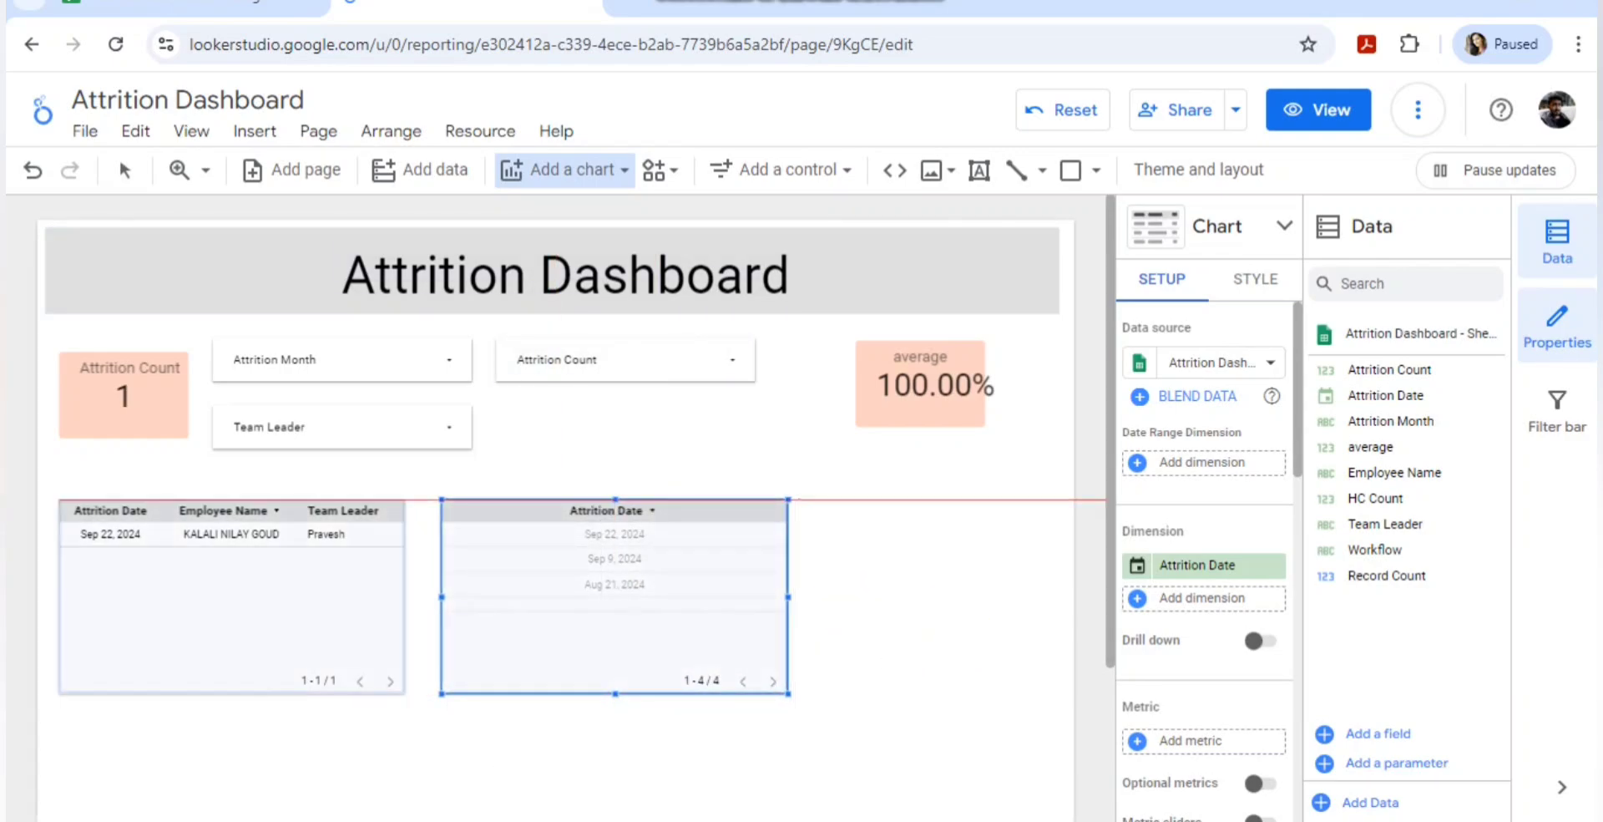
pyautogui.press('Escape')
pyautogui.click(798, 499)
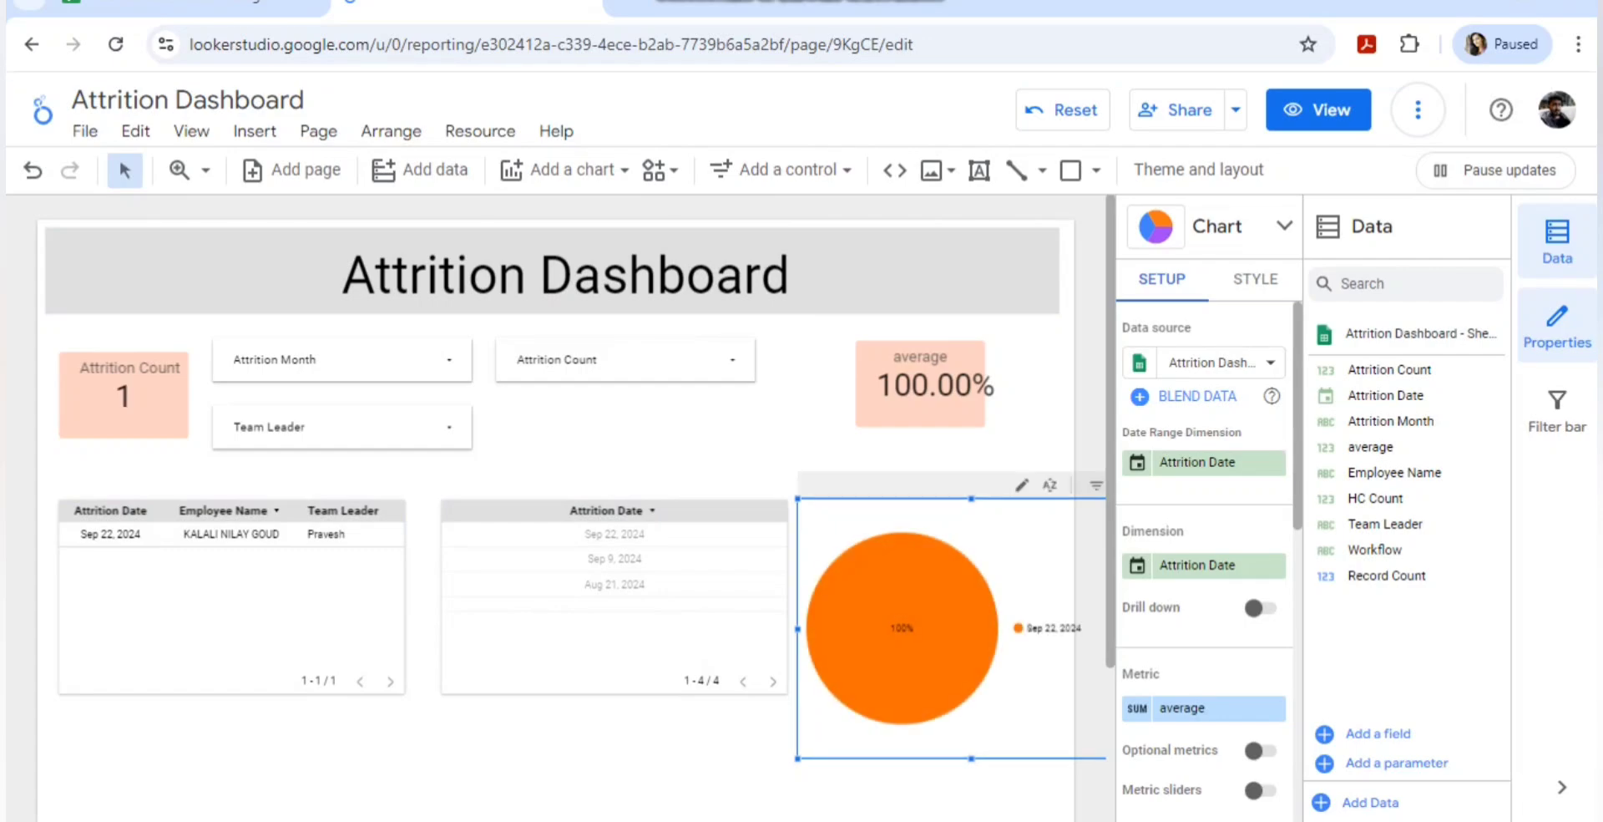
pyautogui.press('Delete')
# Convert the duplicated table to a pie chart and set its dimension to Attrition Month.
pyautogui.click(668, 614)
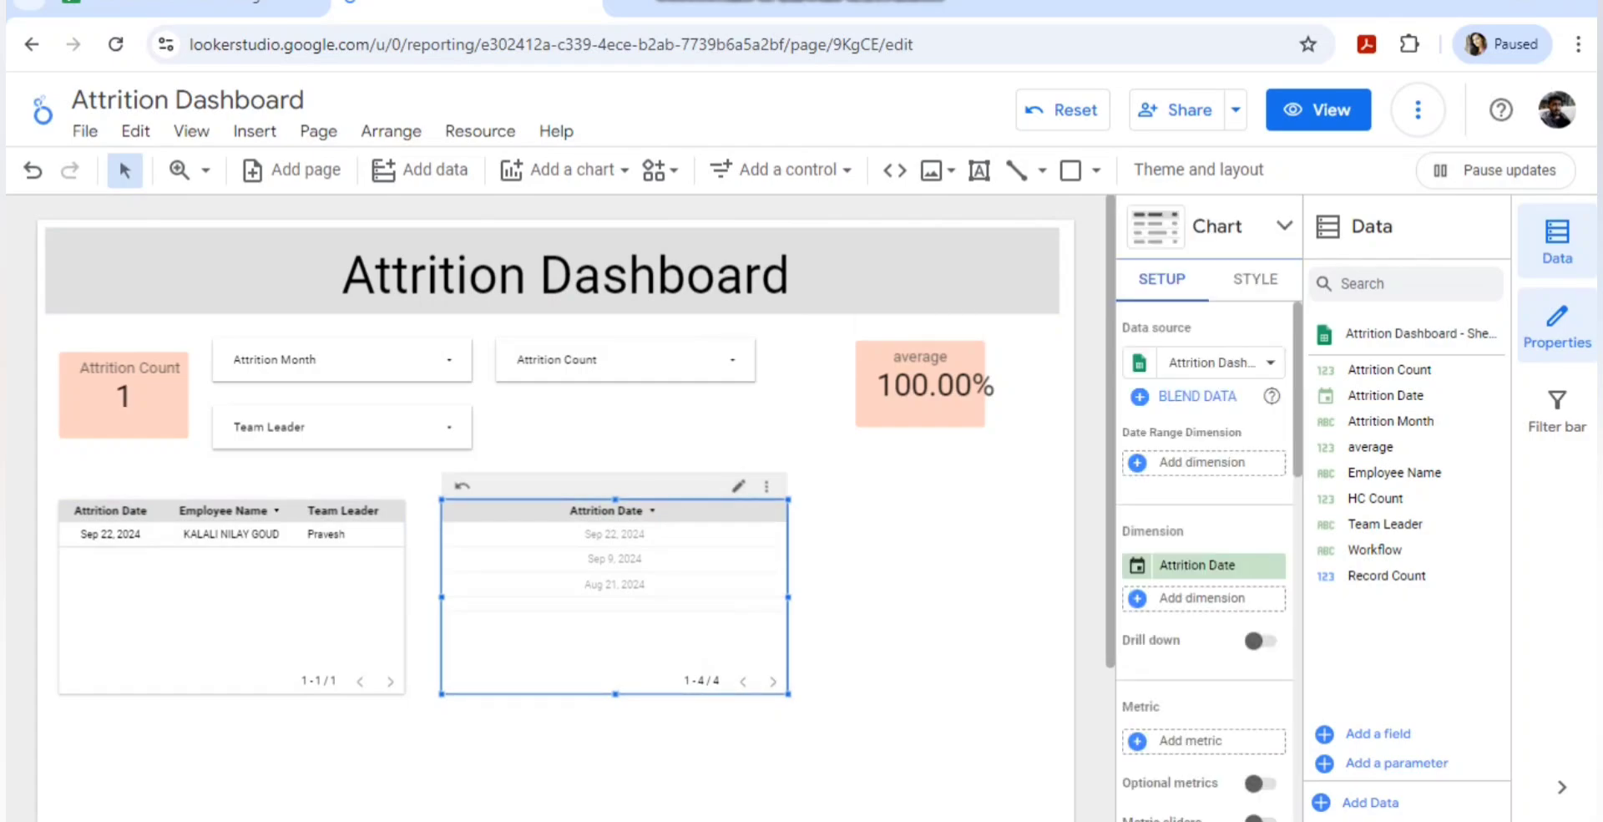
pyautogui.click(1284, 225)
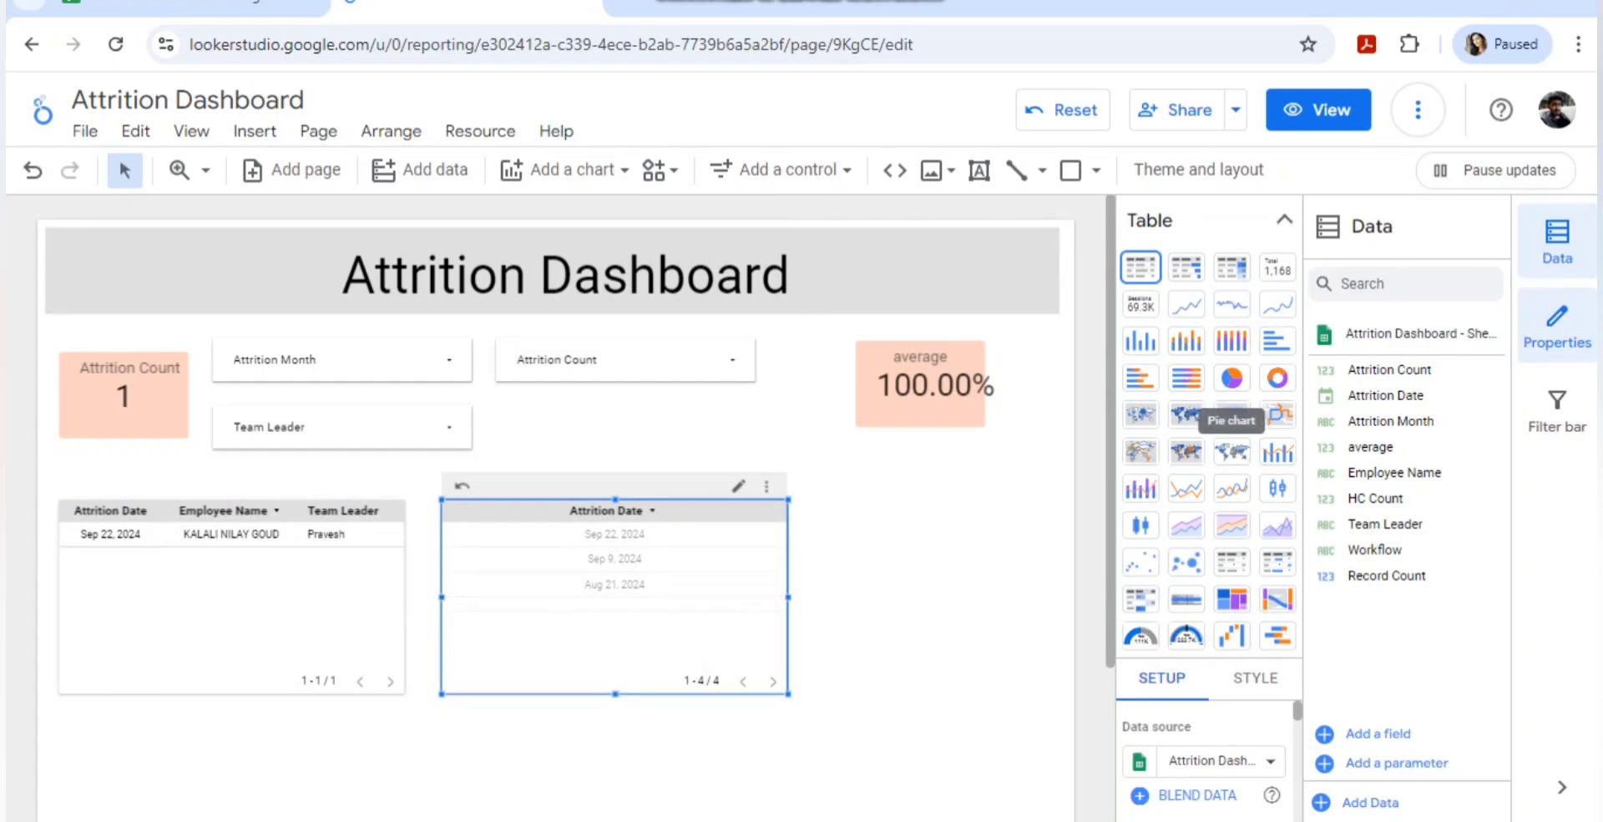
pyautogui.click(1232, 378)
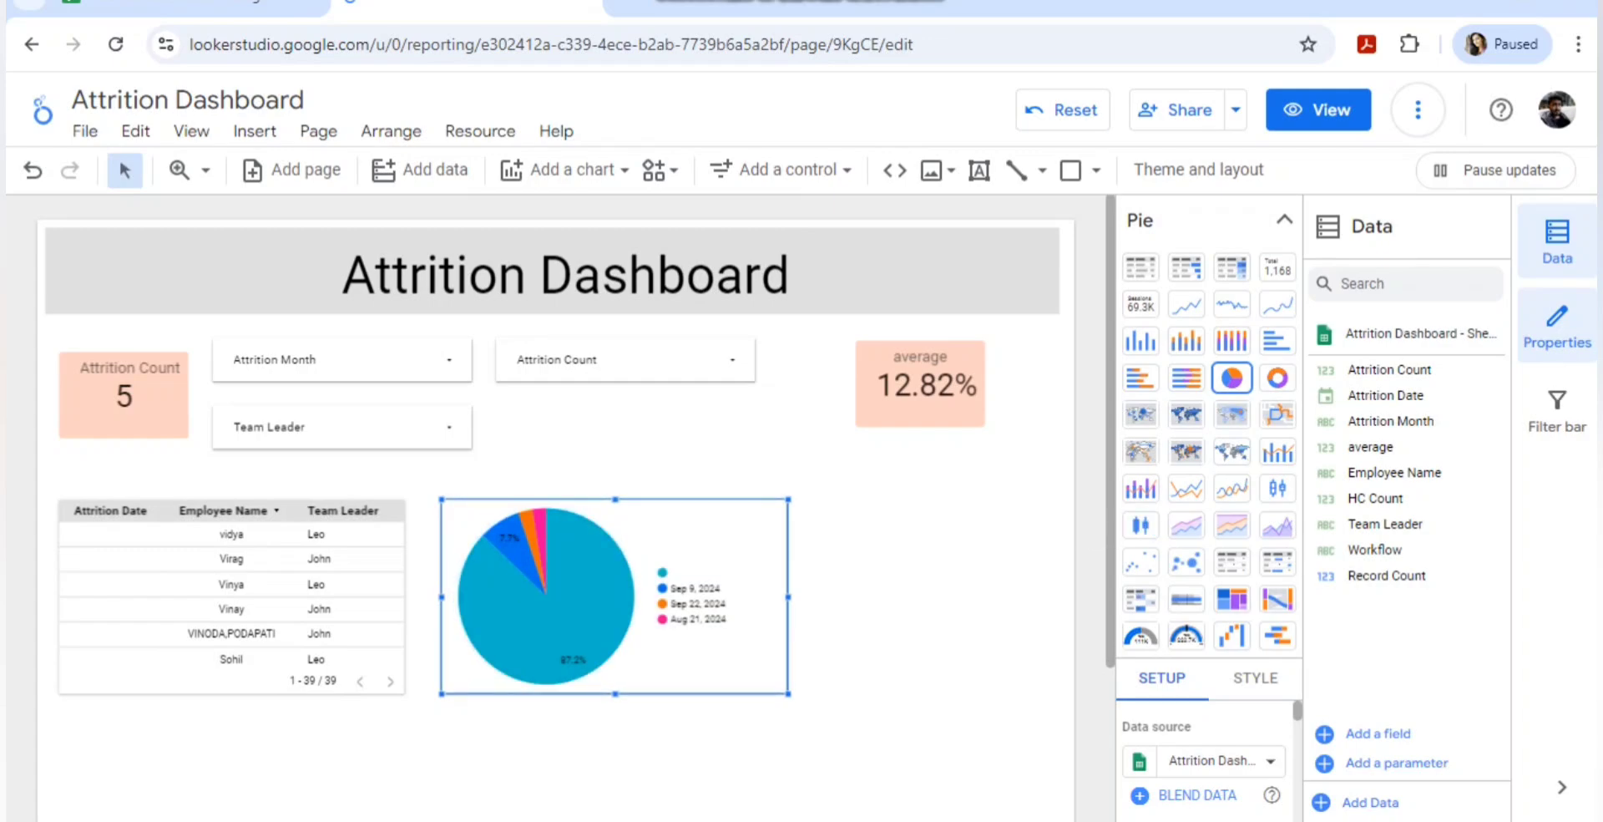
pyautogui.click(1284, 220)
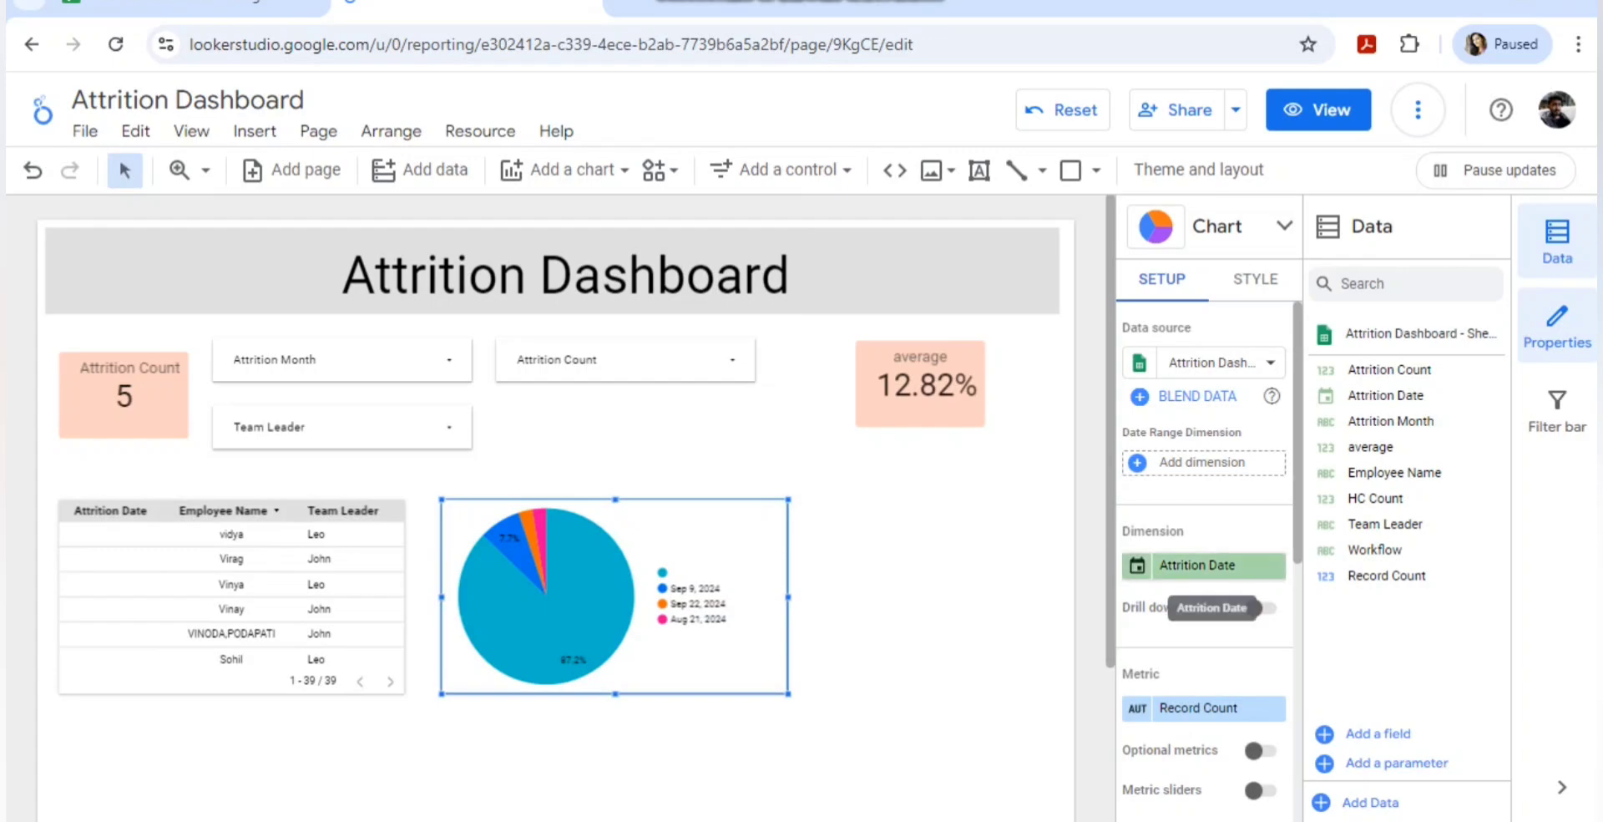
pyautogui.click(1198, 565)
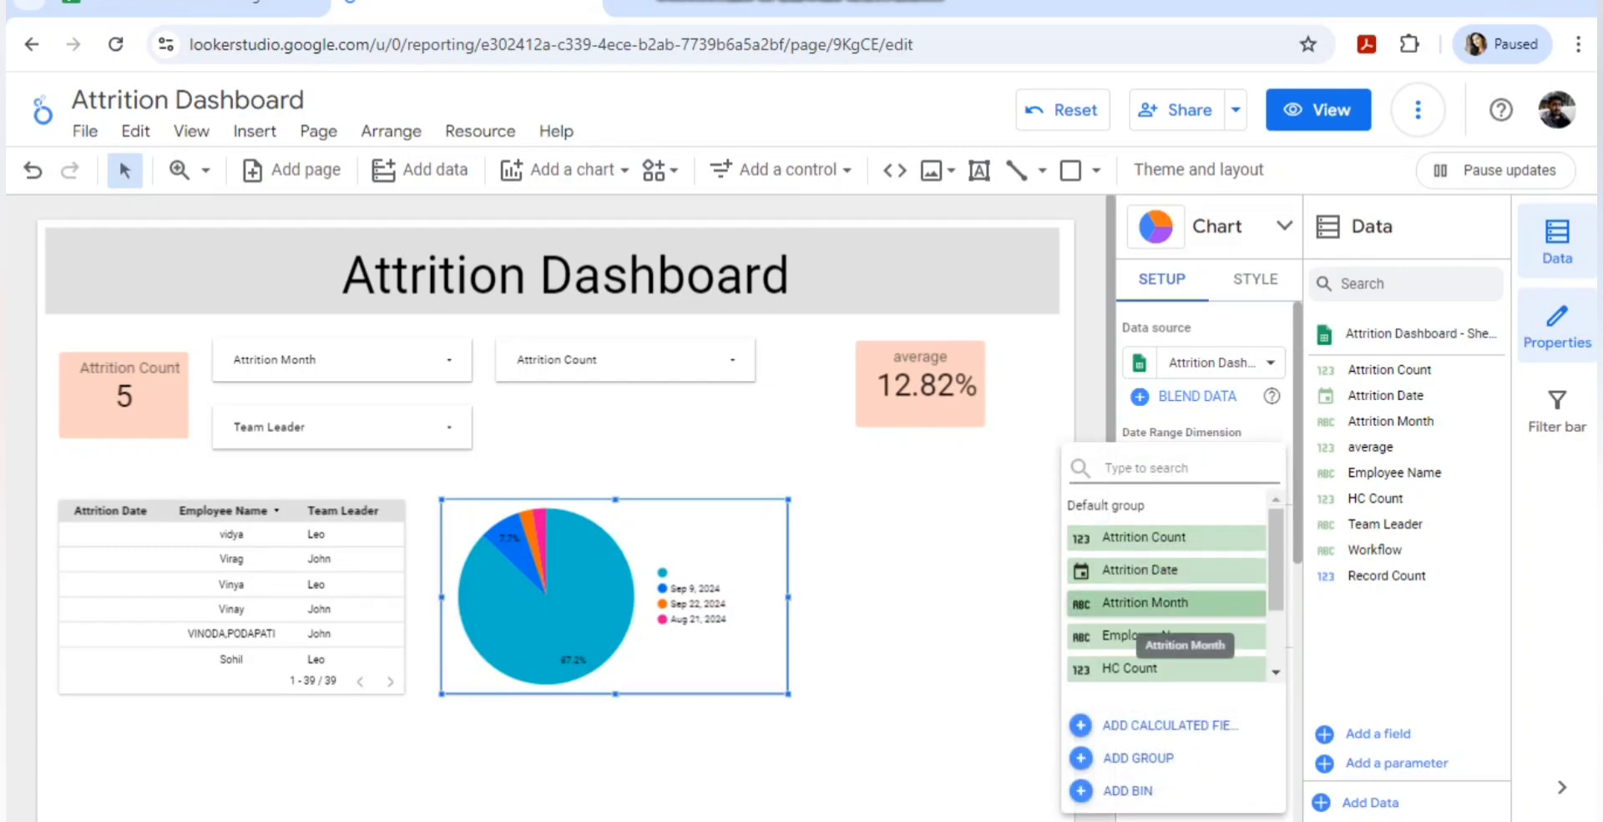
pyautogui.click(1169, 602)
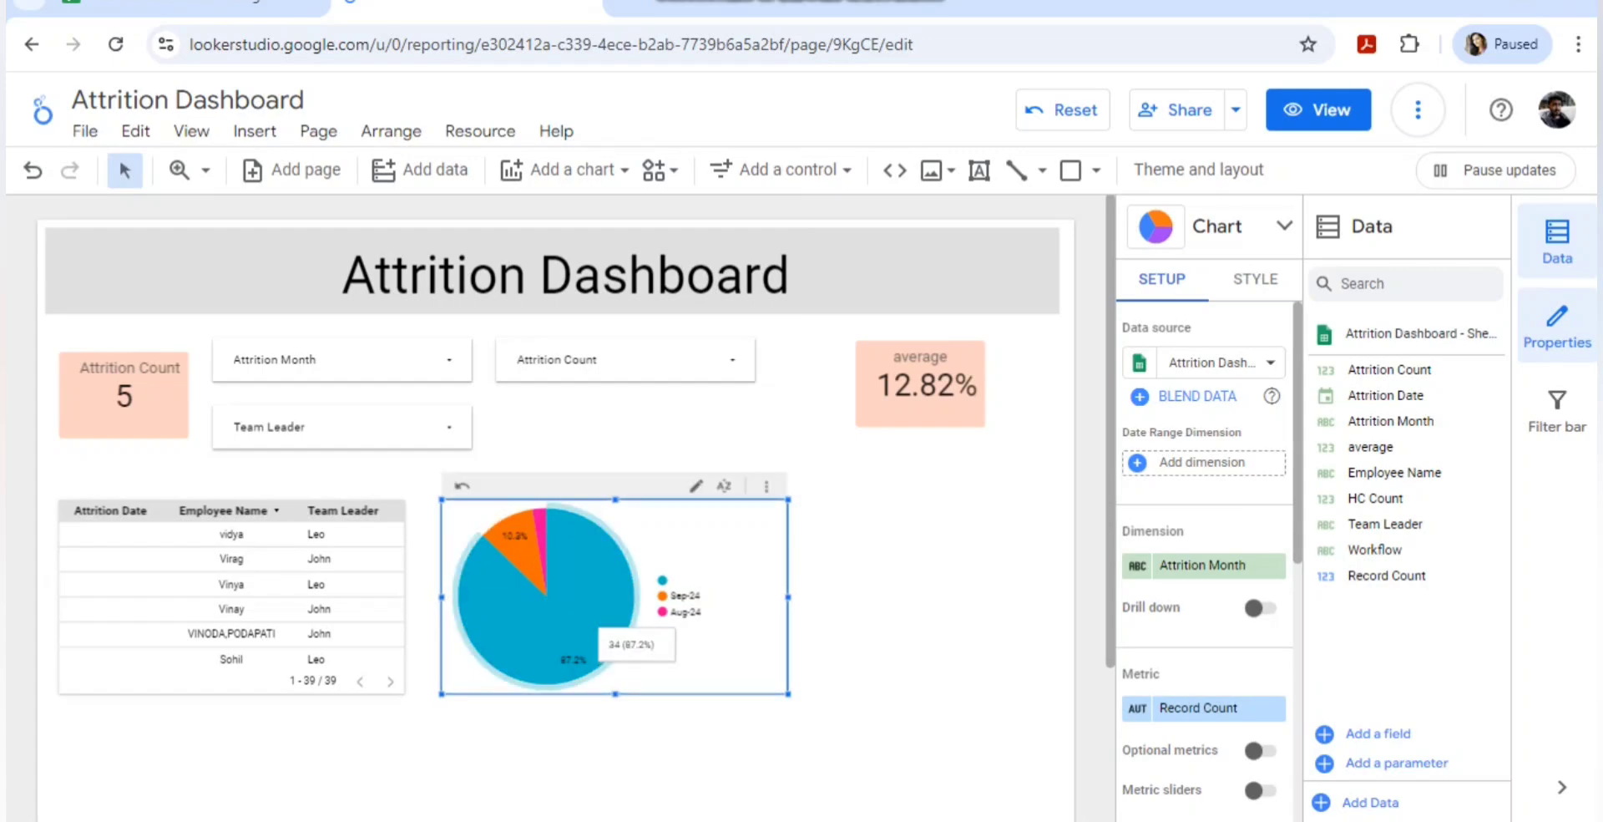
# Exclude value 0 in the Attrition Count filter and check the pie chart's month slices in view mode.
pyautogui.click(603, 360)
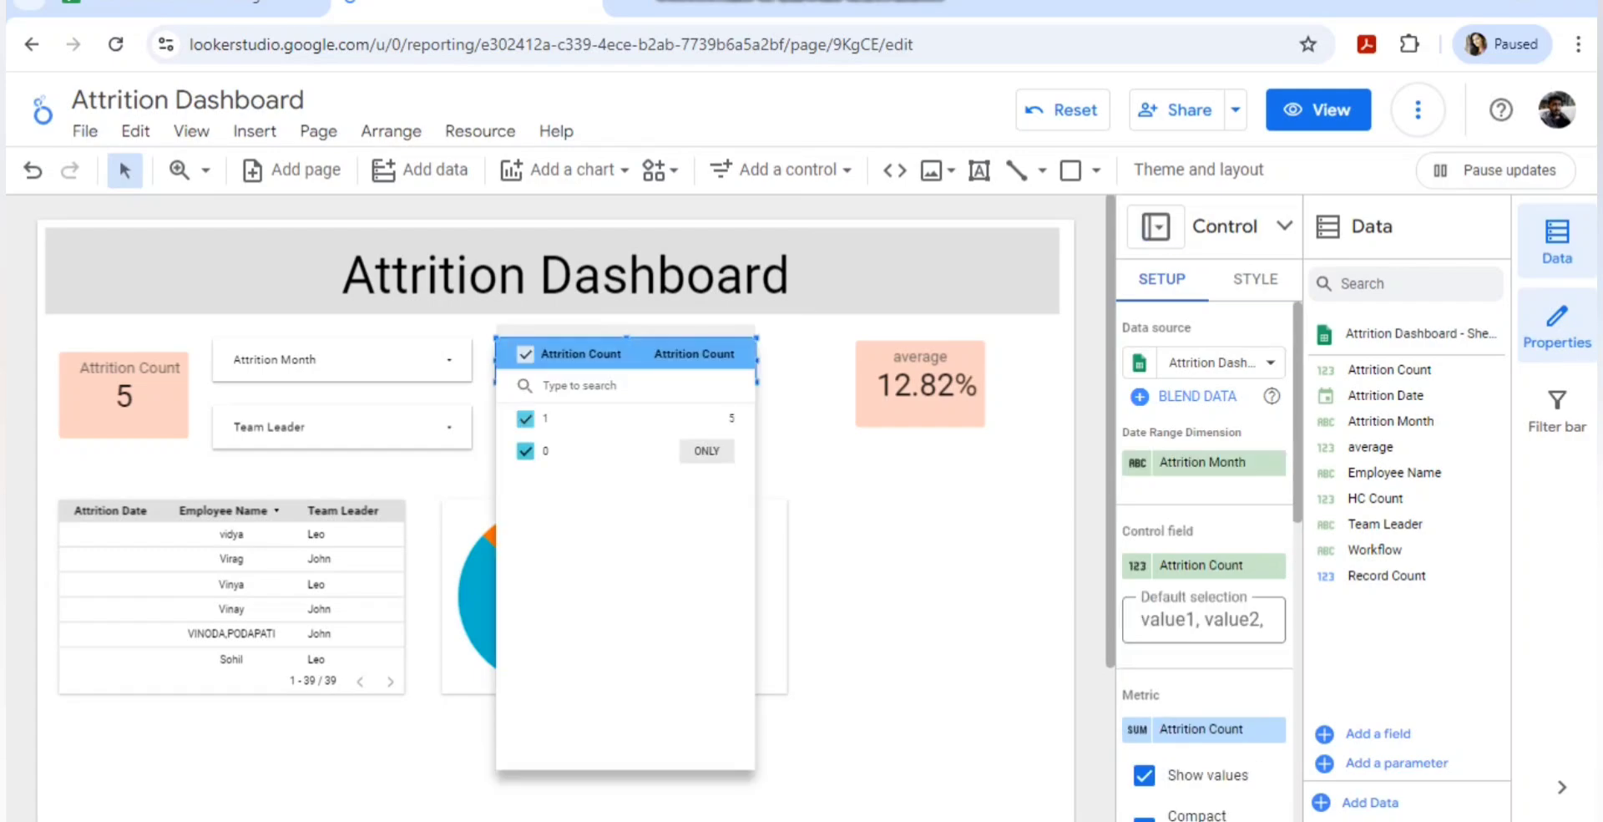
pyautogui.click(526, 451)
pyautogui.press('Escape')
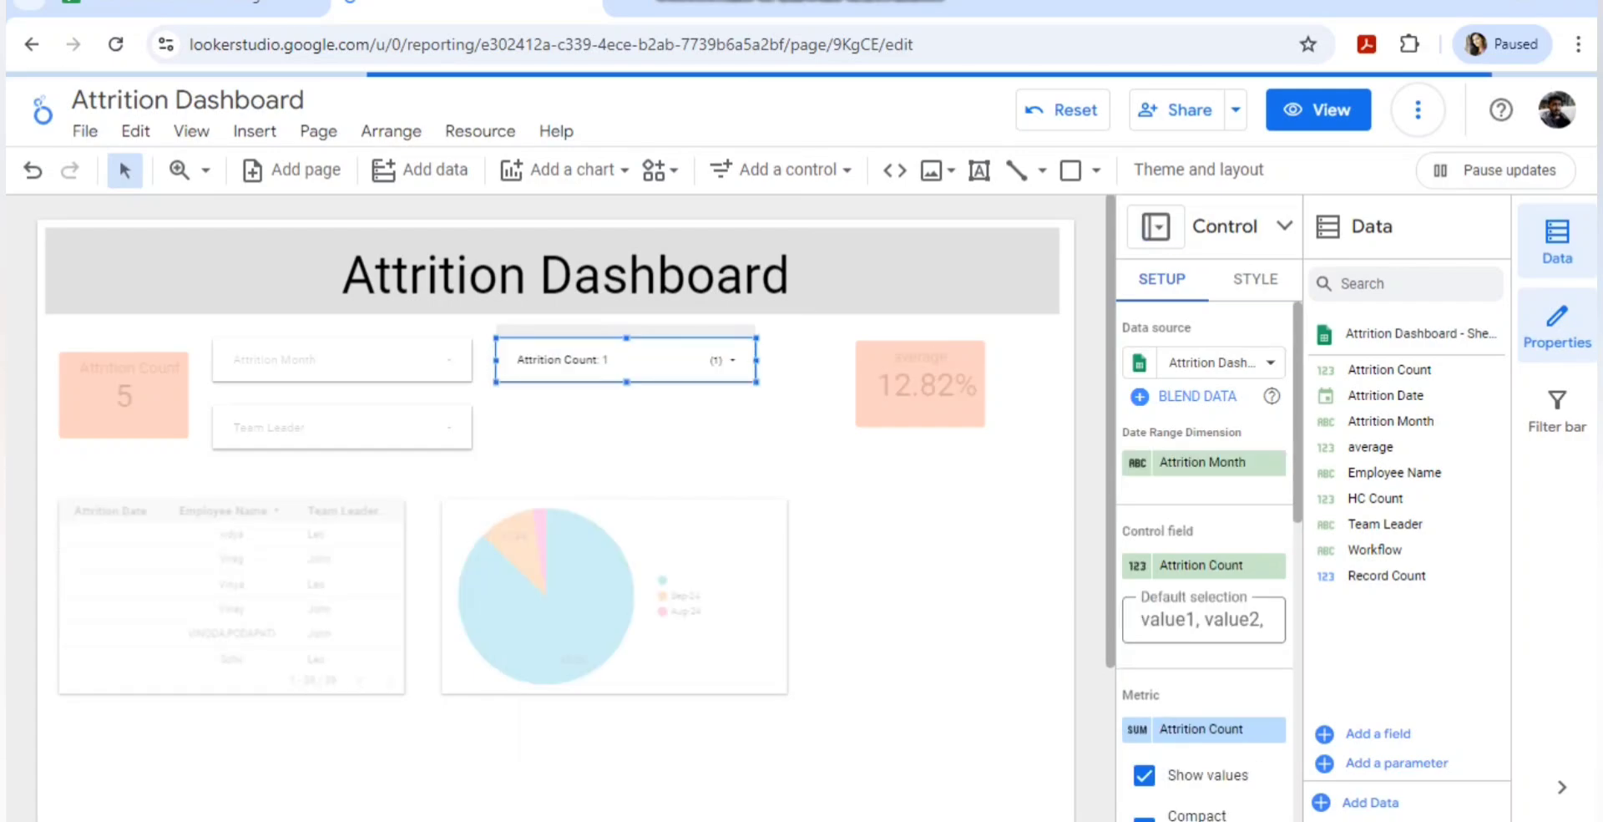
pyautogui.click(1318, 110)
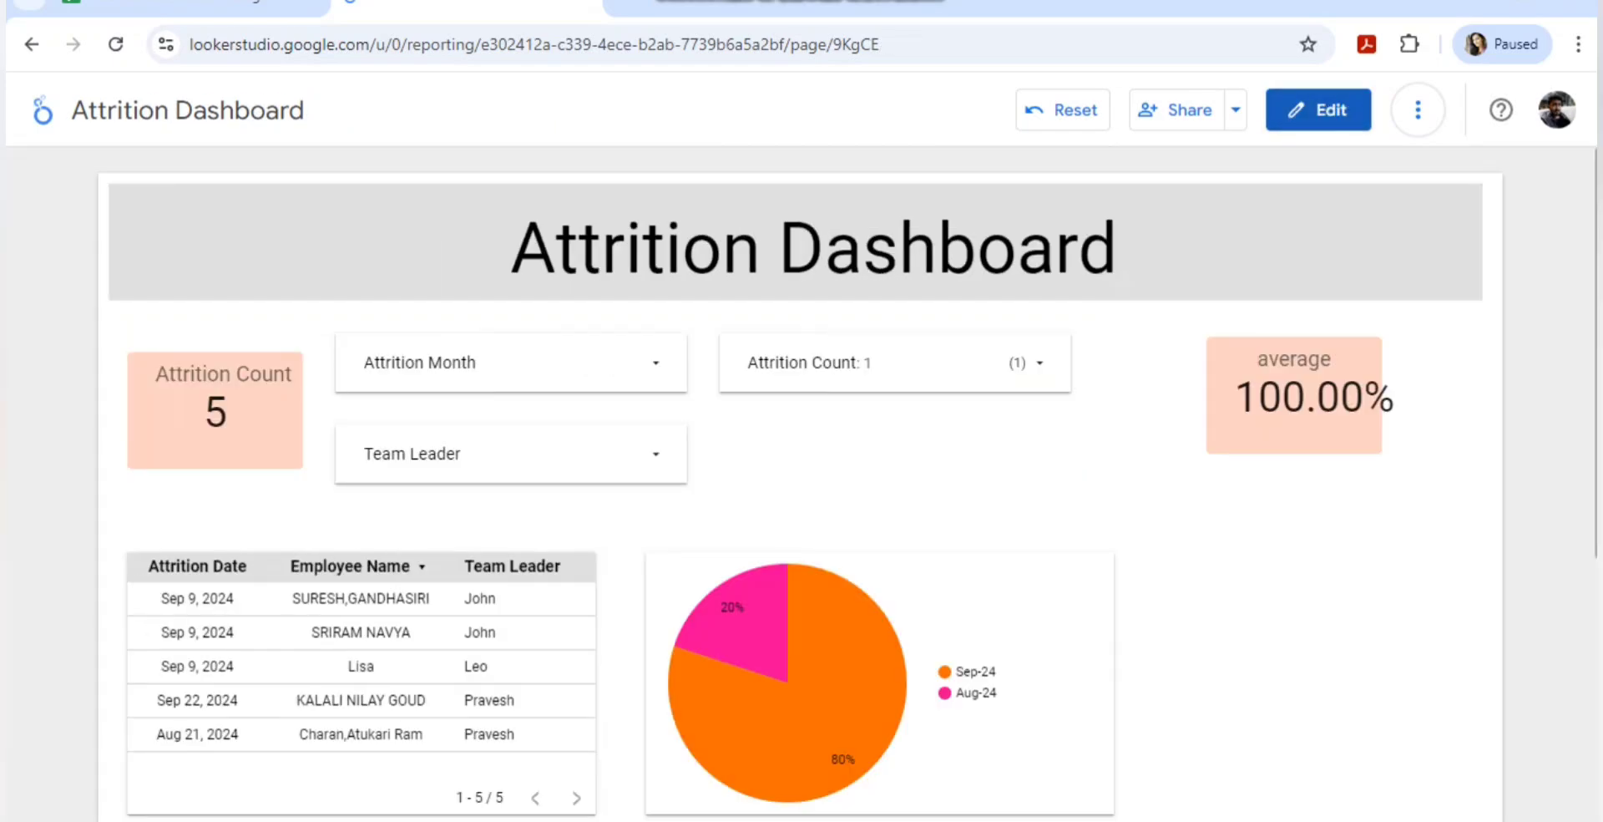
pyautogui.moveTo(732, 604)
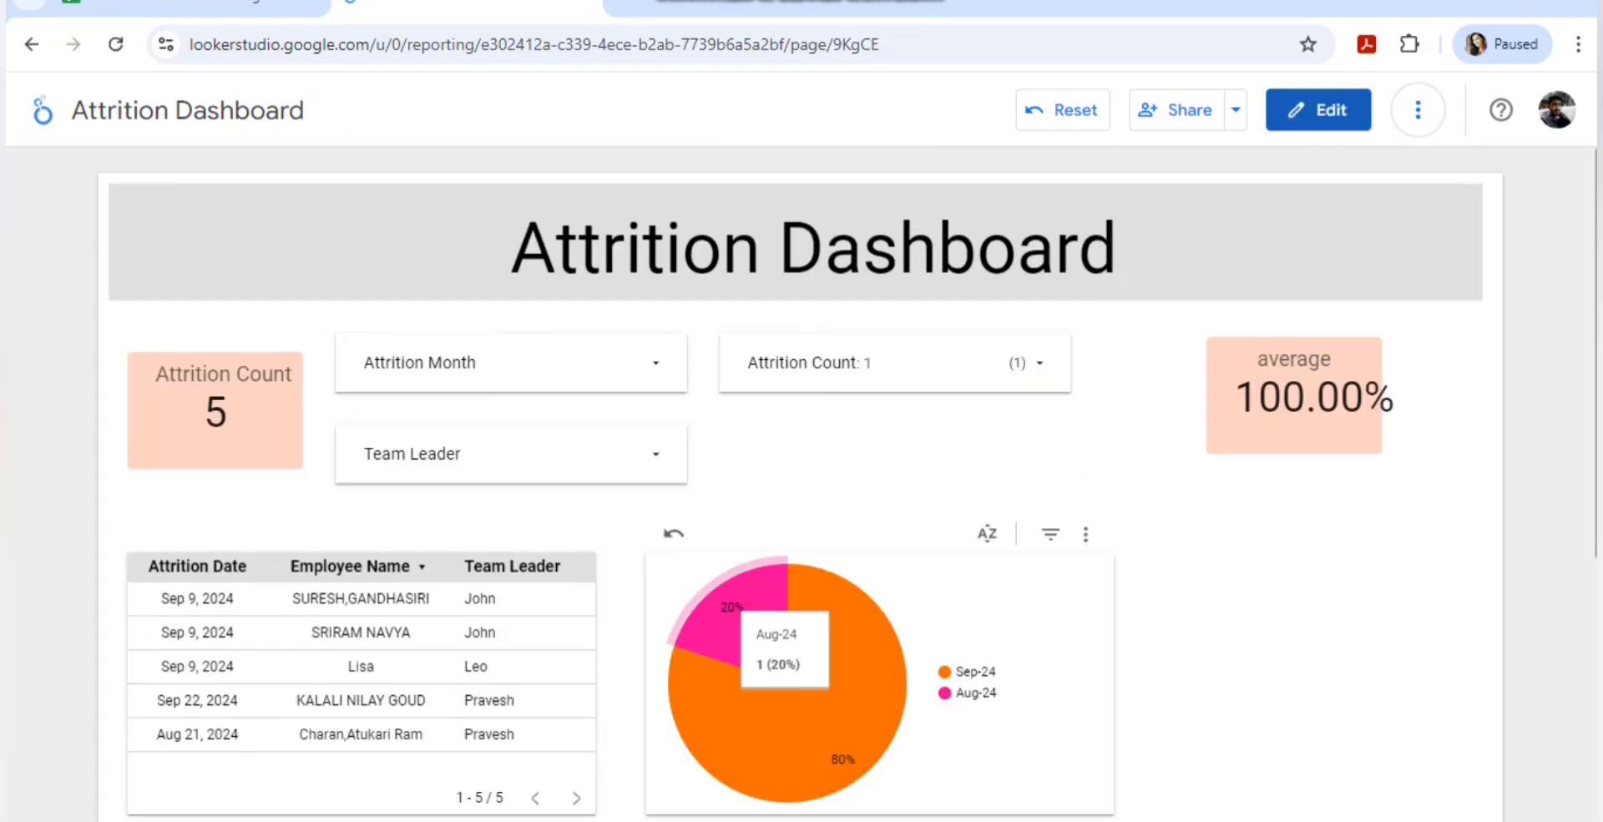
pyautogui.moveTo(872, 675)
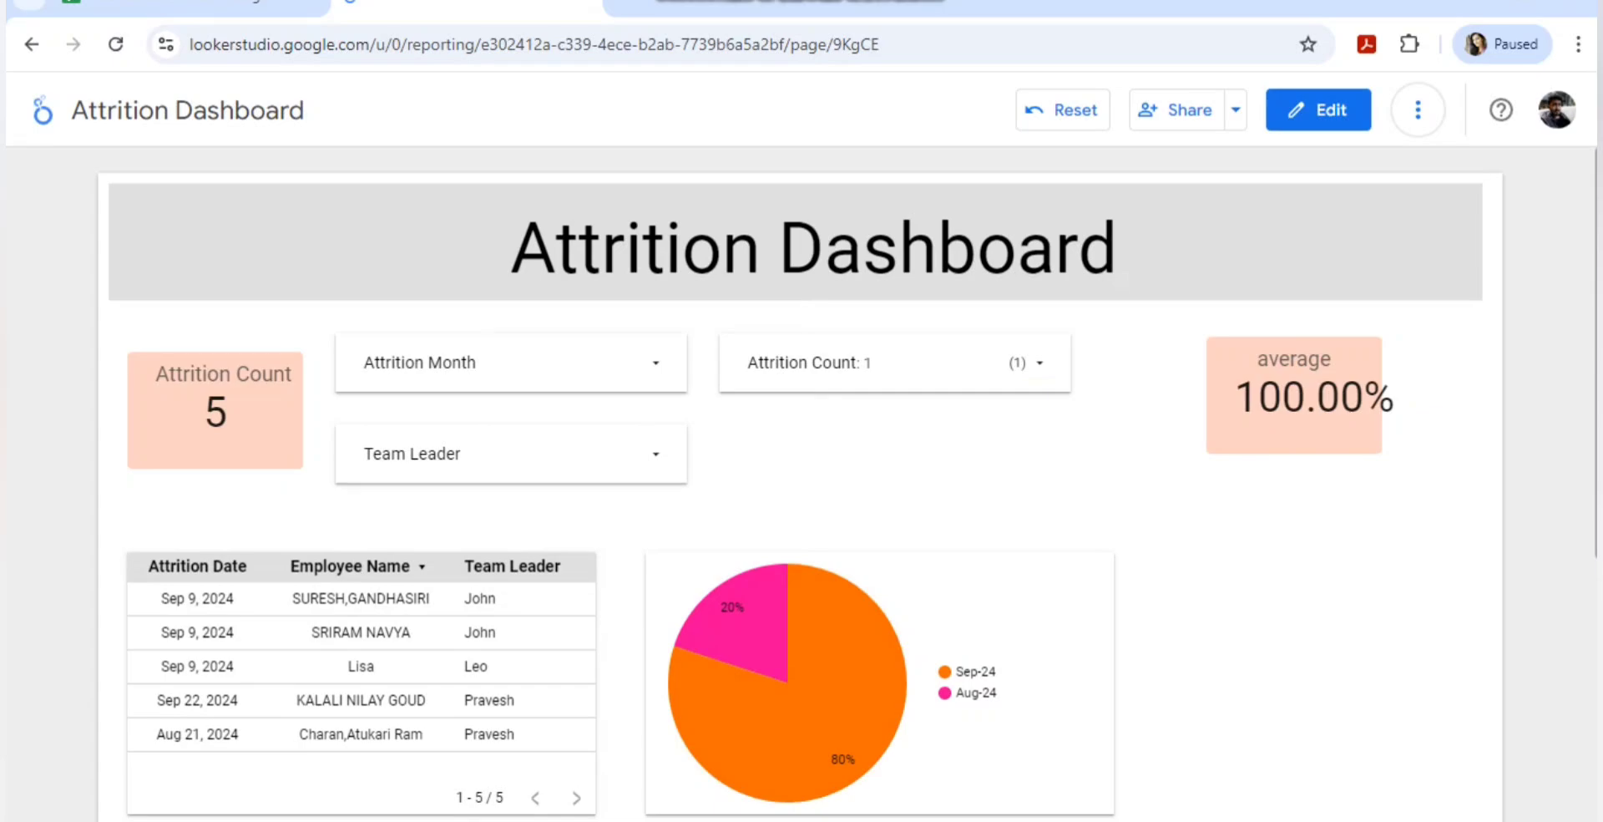
pyautogui.scroll(-1, 801, 484)
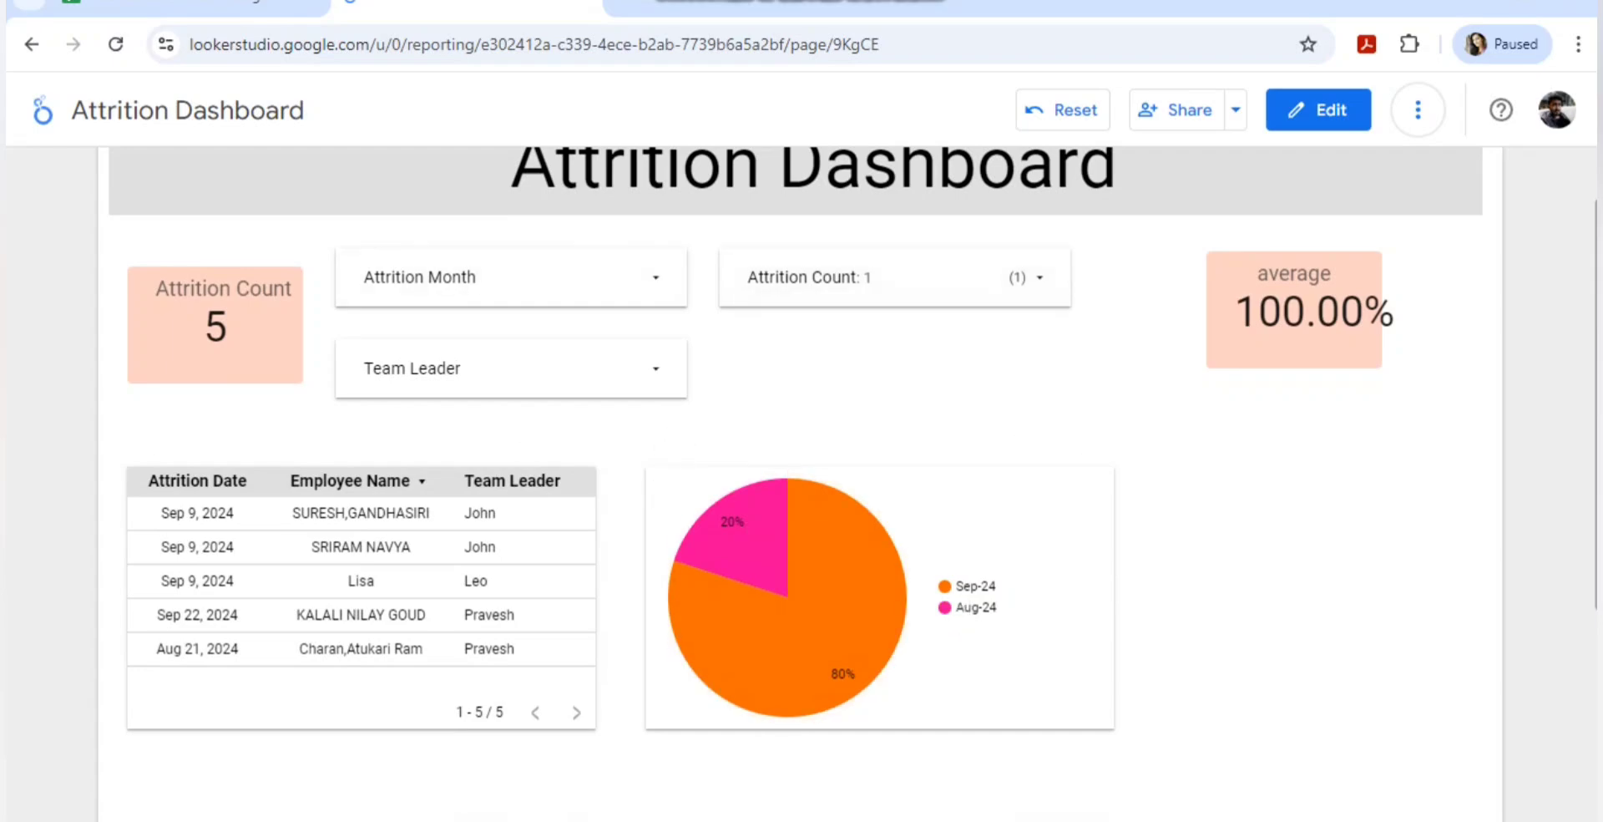
# Return the Attrition Dashboard report to edit mode.
pyautogui.click(1318, 110)
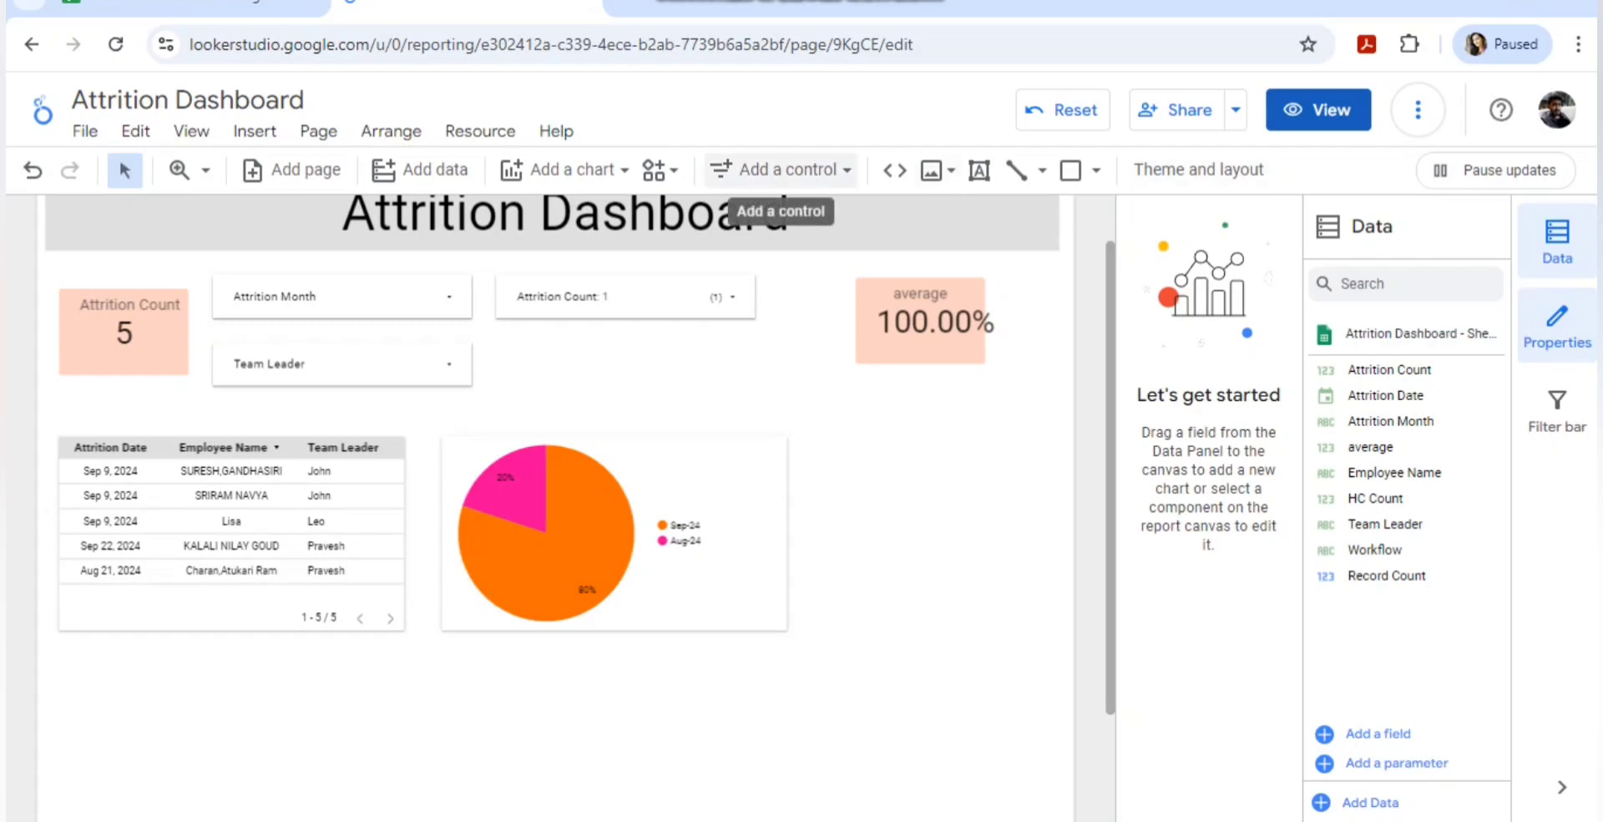
pyautogui.click(563, 170)
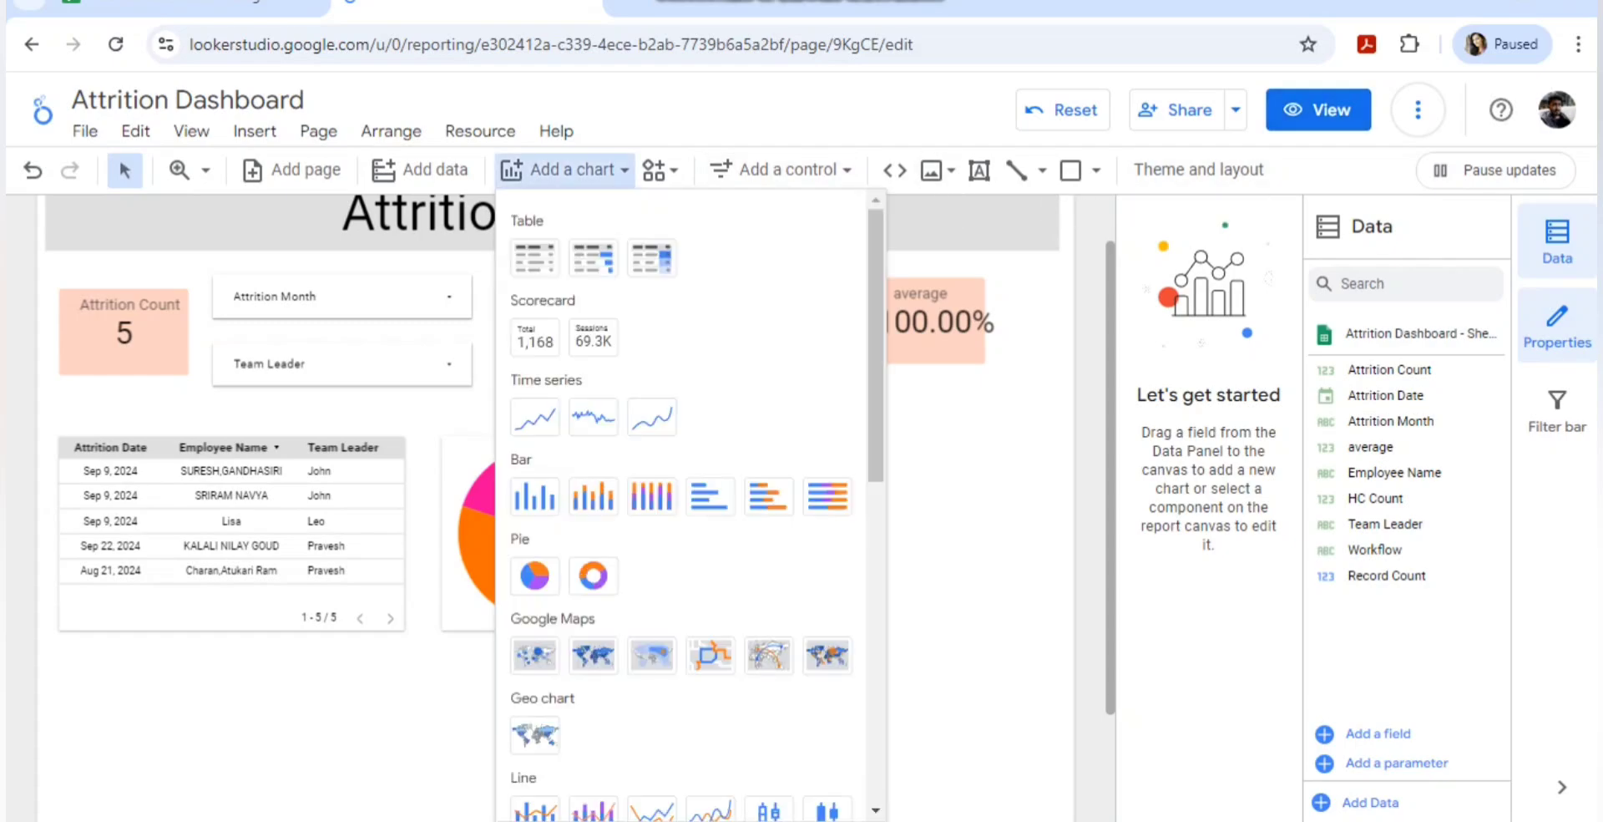
pyautogui.scroll(-2, 693, 501)
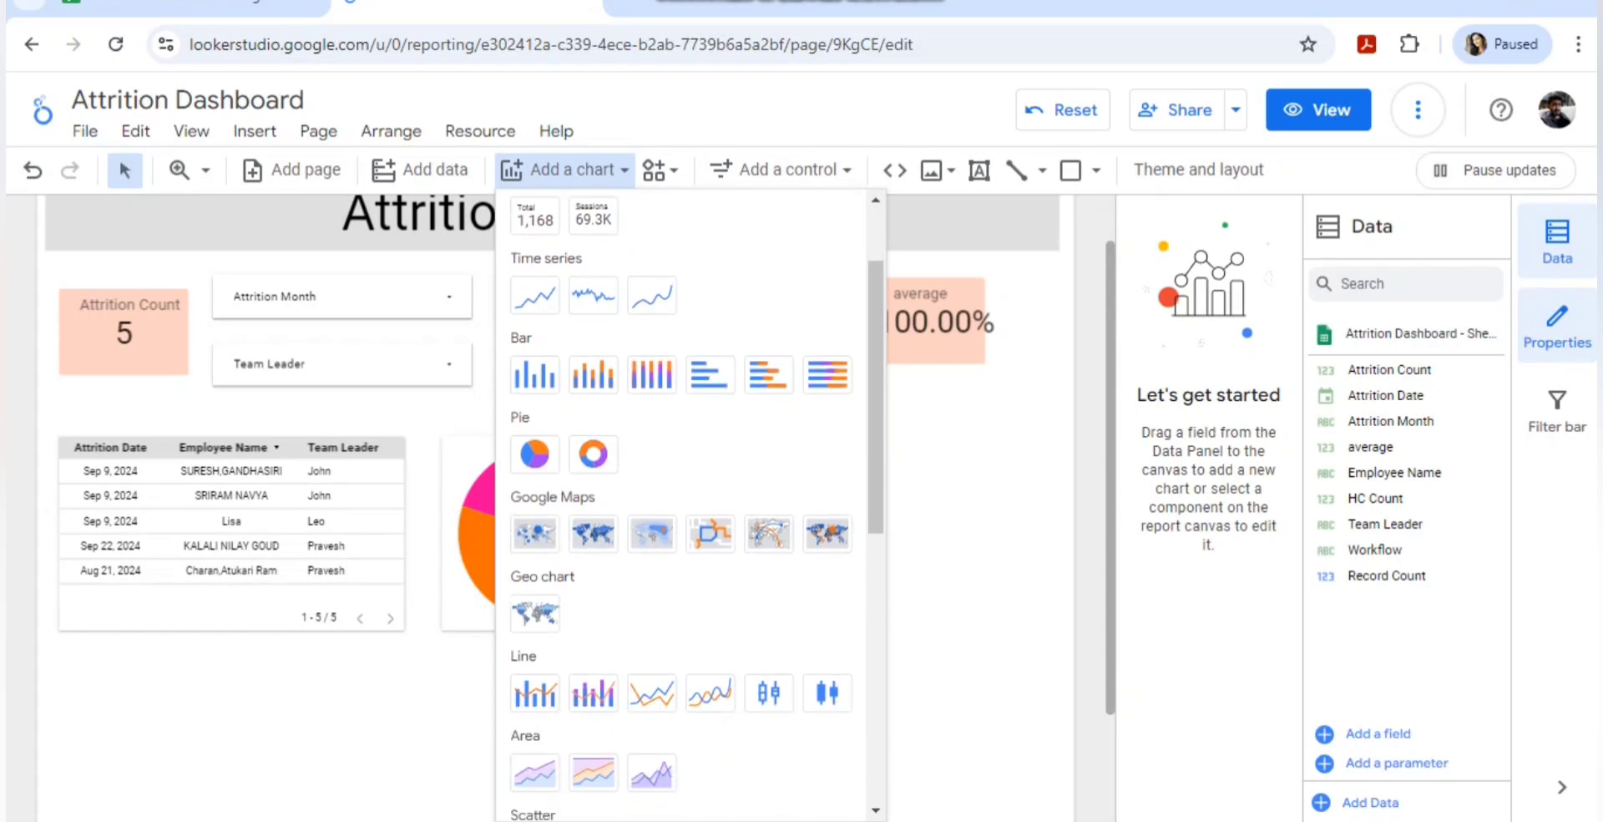
pyautogui.scroll(-1, 592, 426)
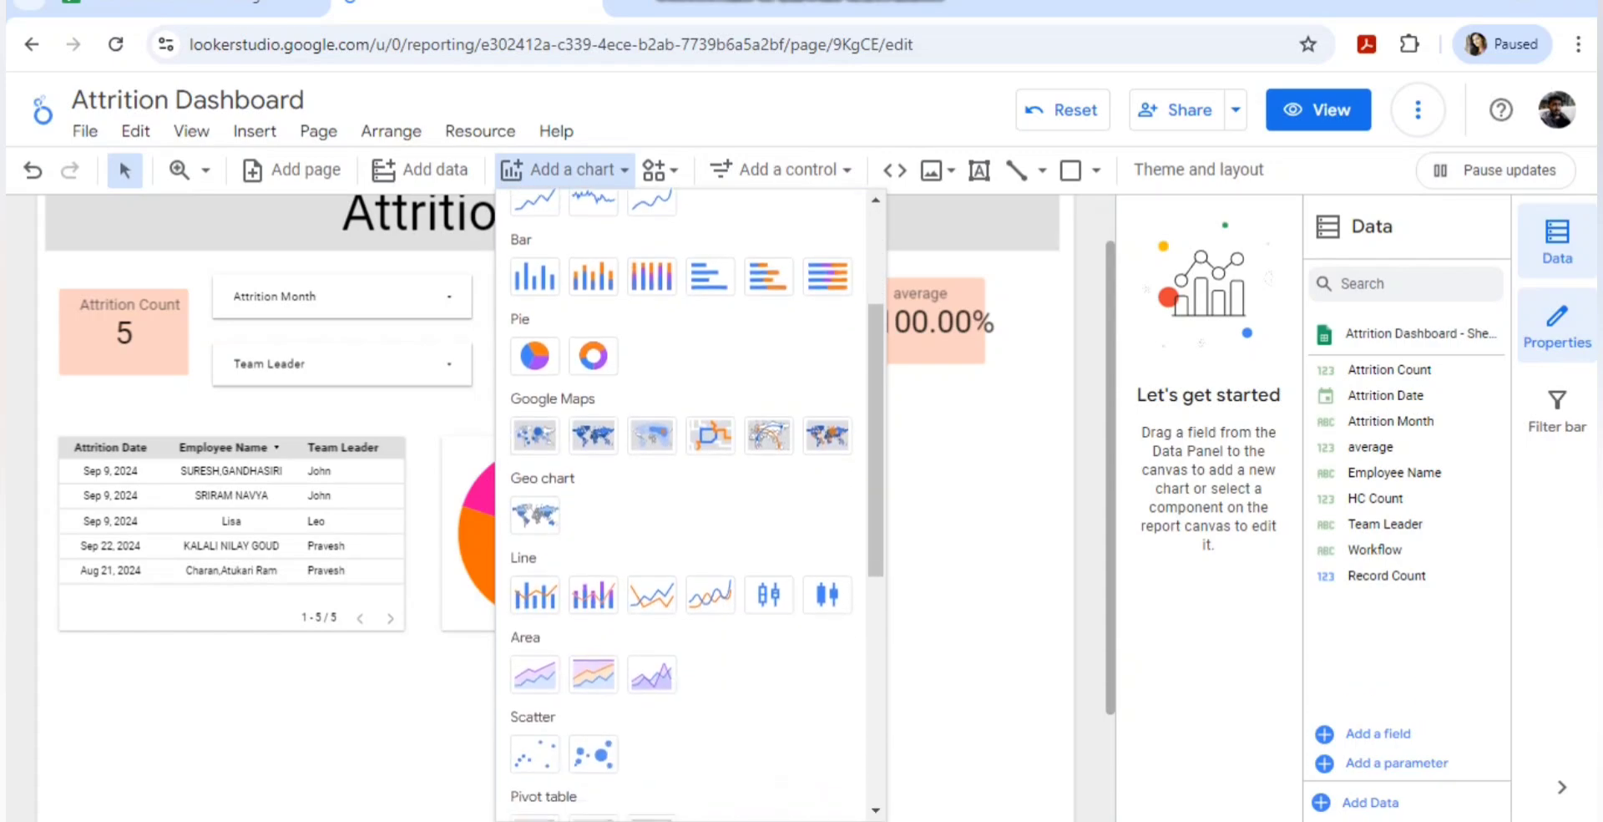
pyautogui.scroll(3, 593, 426)
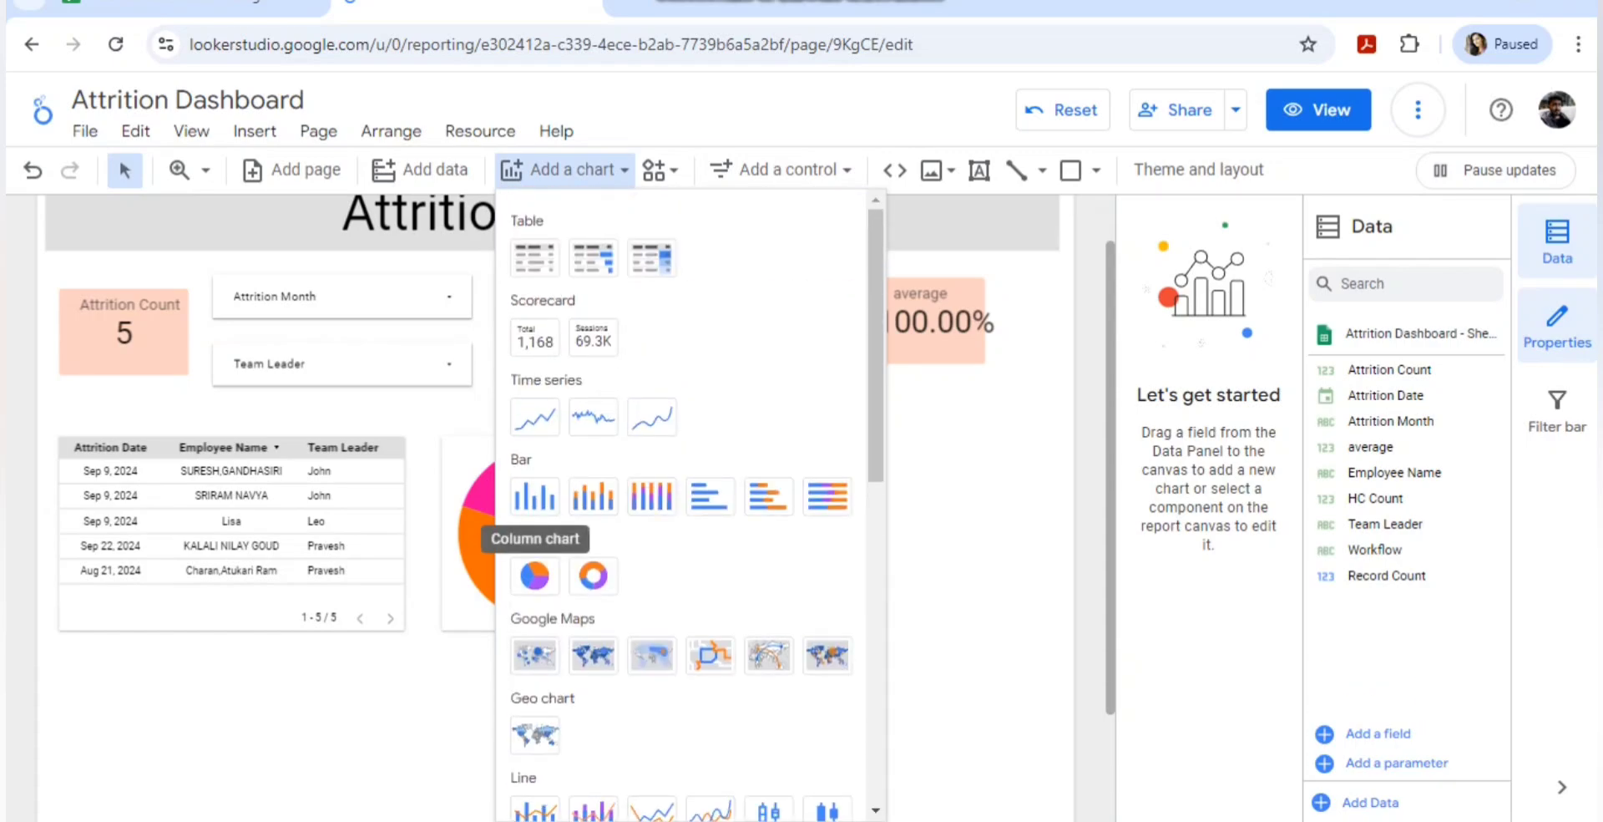
pyautogui.click(534, 497)
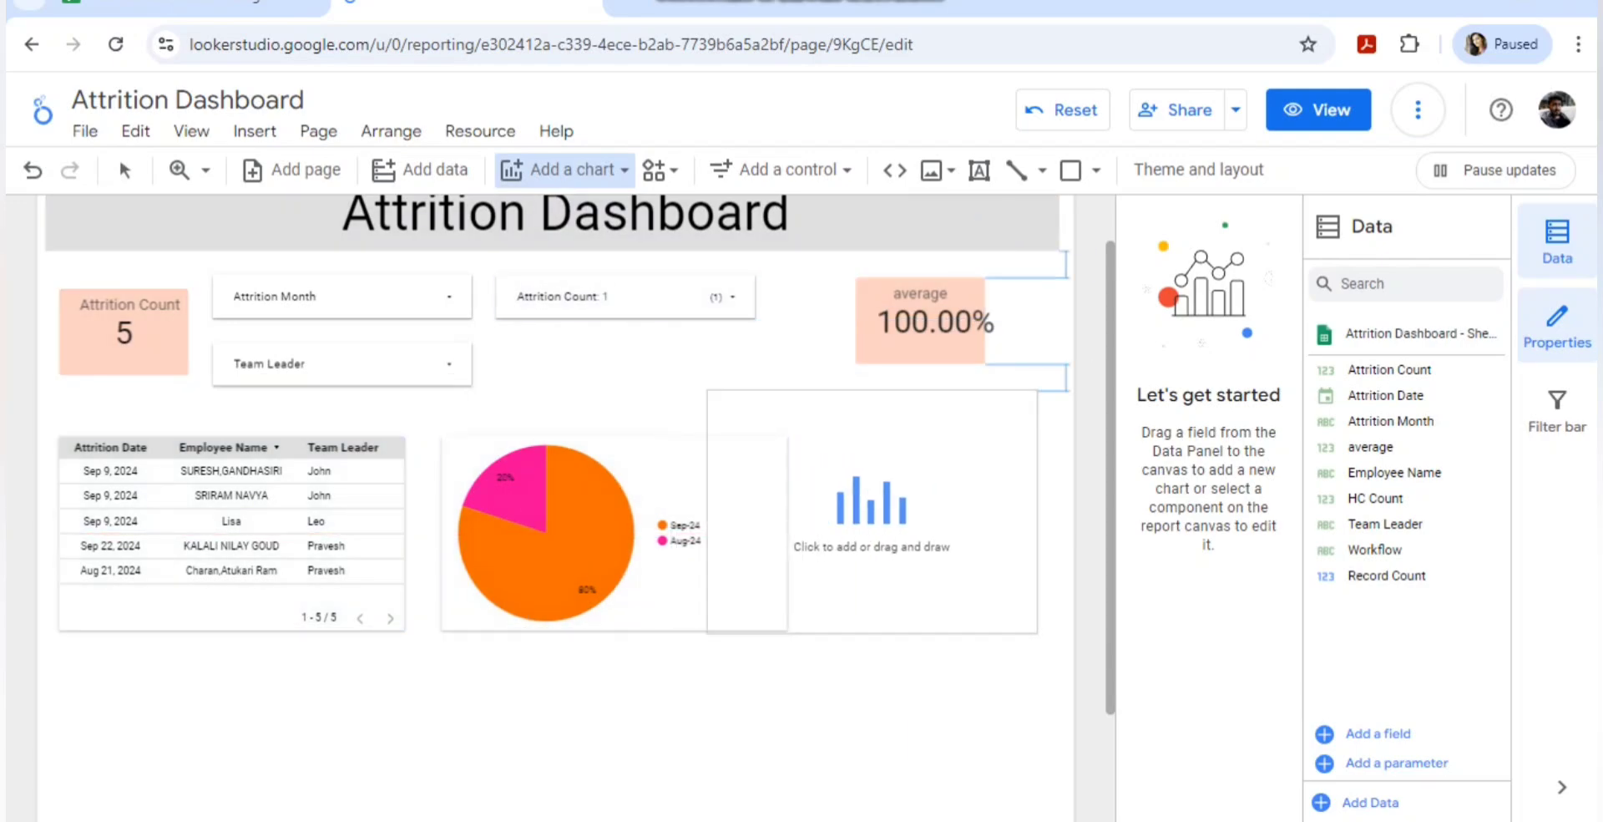
pyautogui.press('Escape')
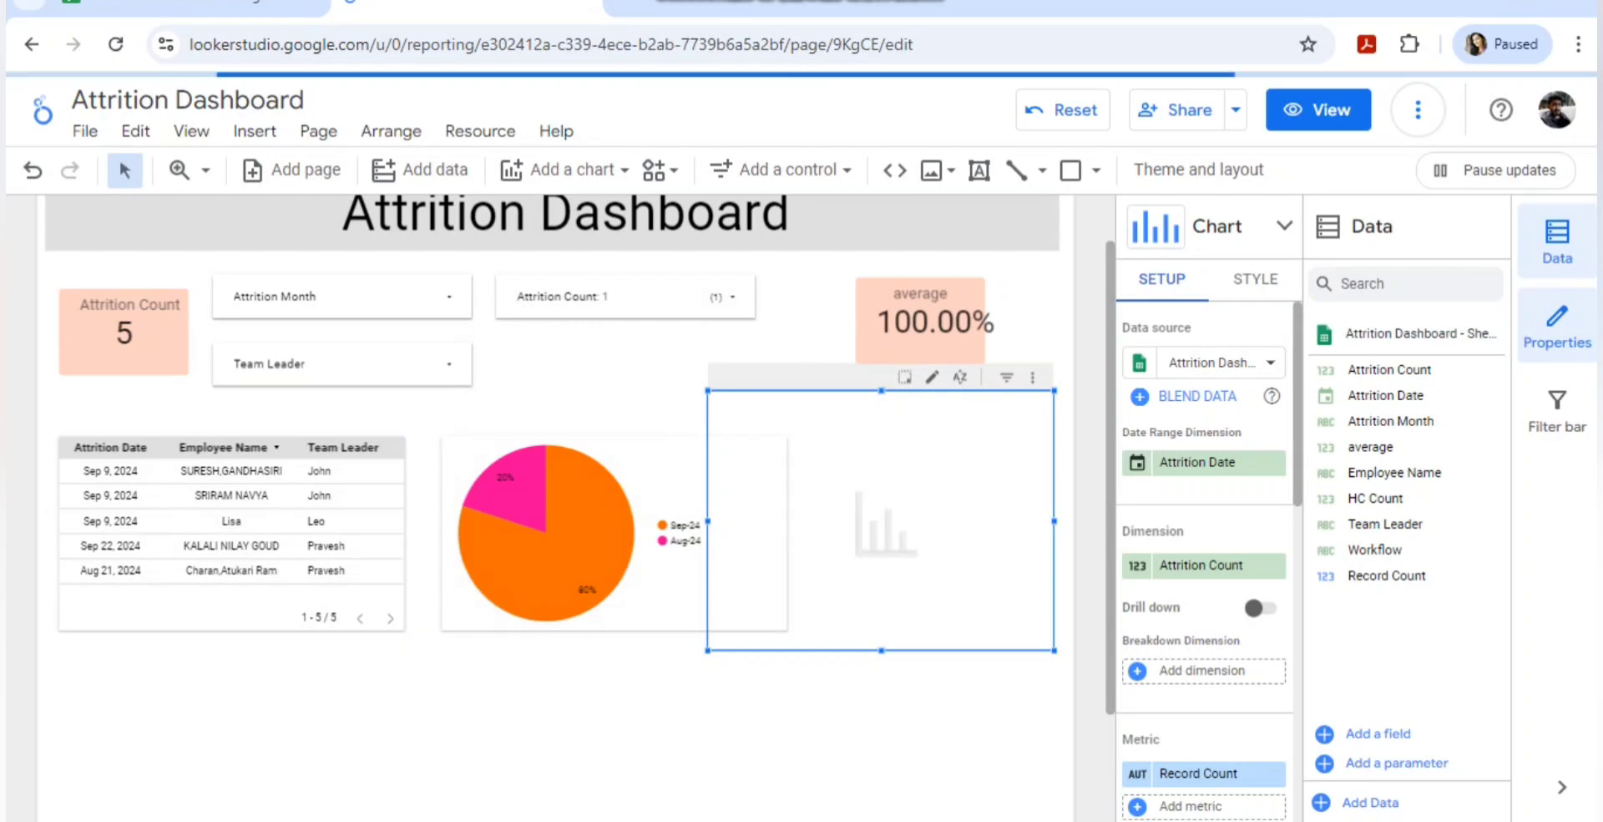
pyautogui.press('Delete')
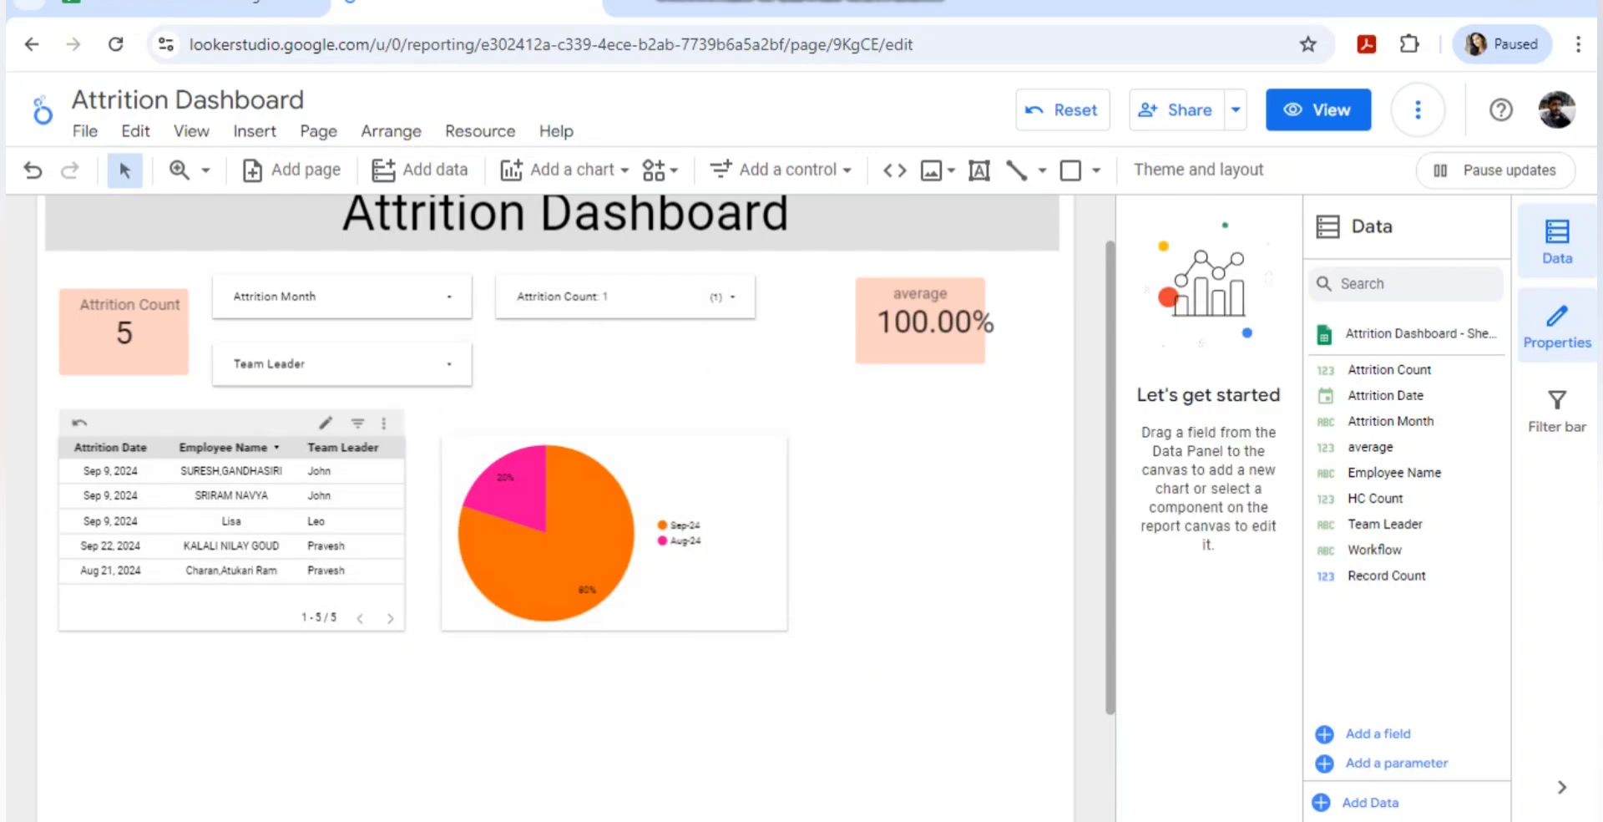
# Duplicate the employee table listing Attrition Date, Employee Name and Team Leader.
pyautogui.click(232, 534)
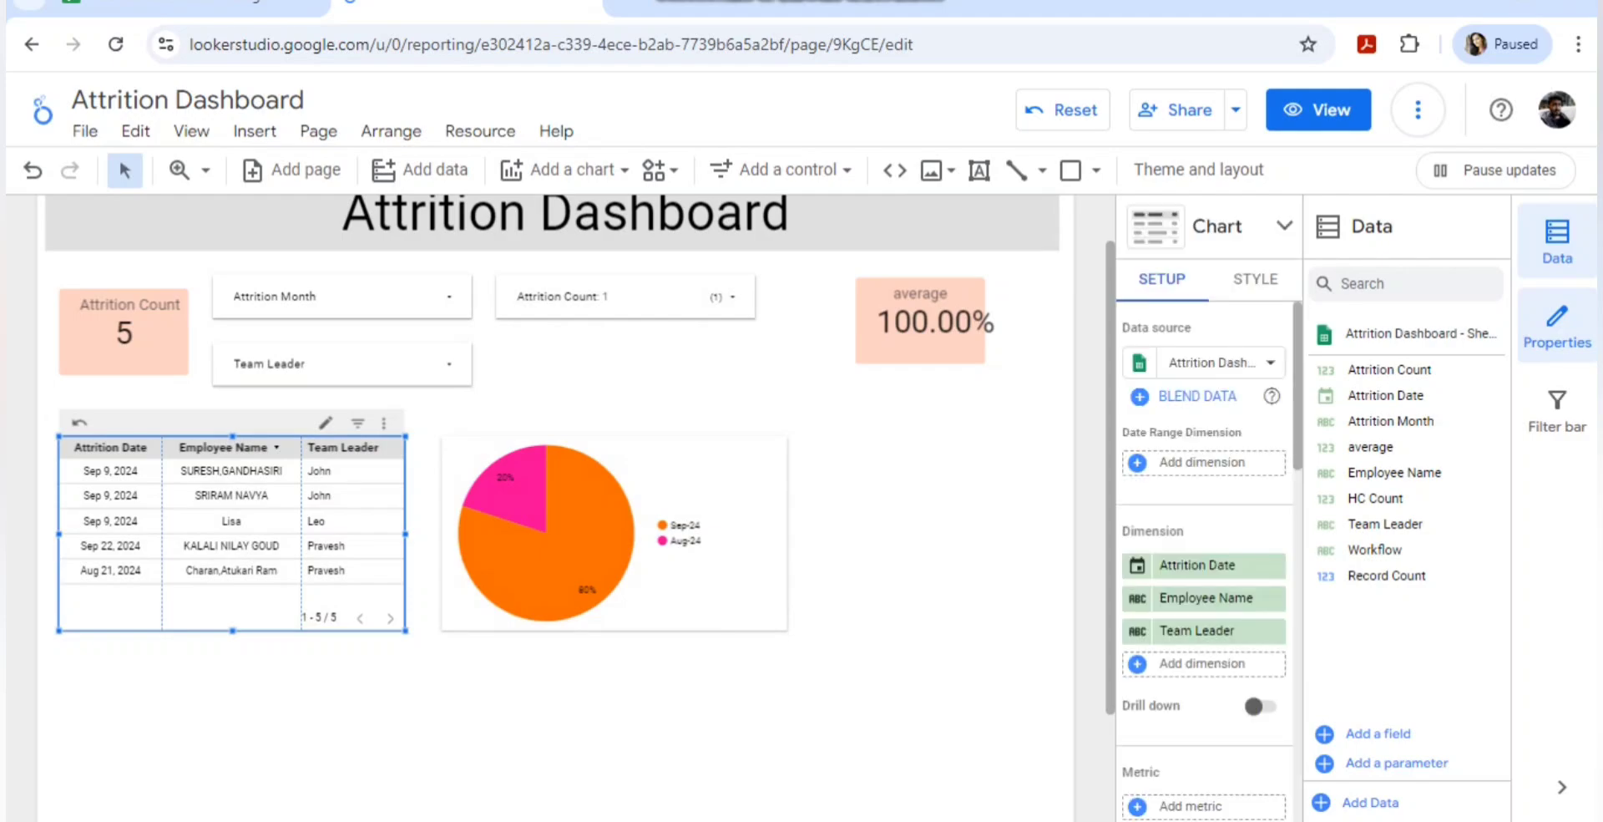
pyautogui.click(383, 422)
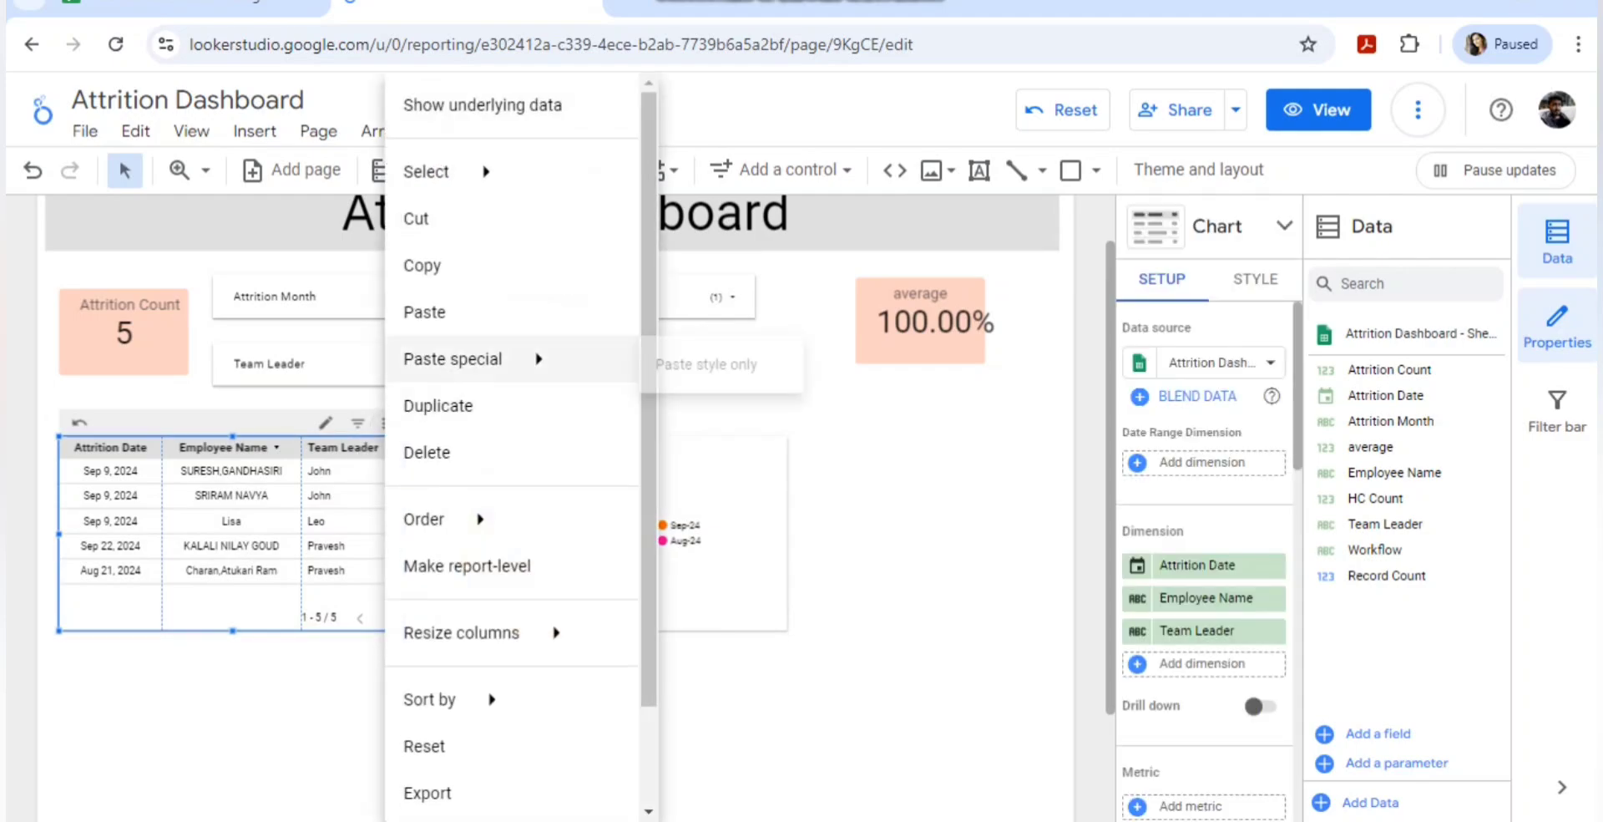
pyautogui.moveTo(443, 171)
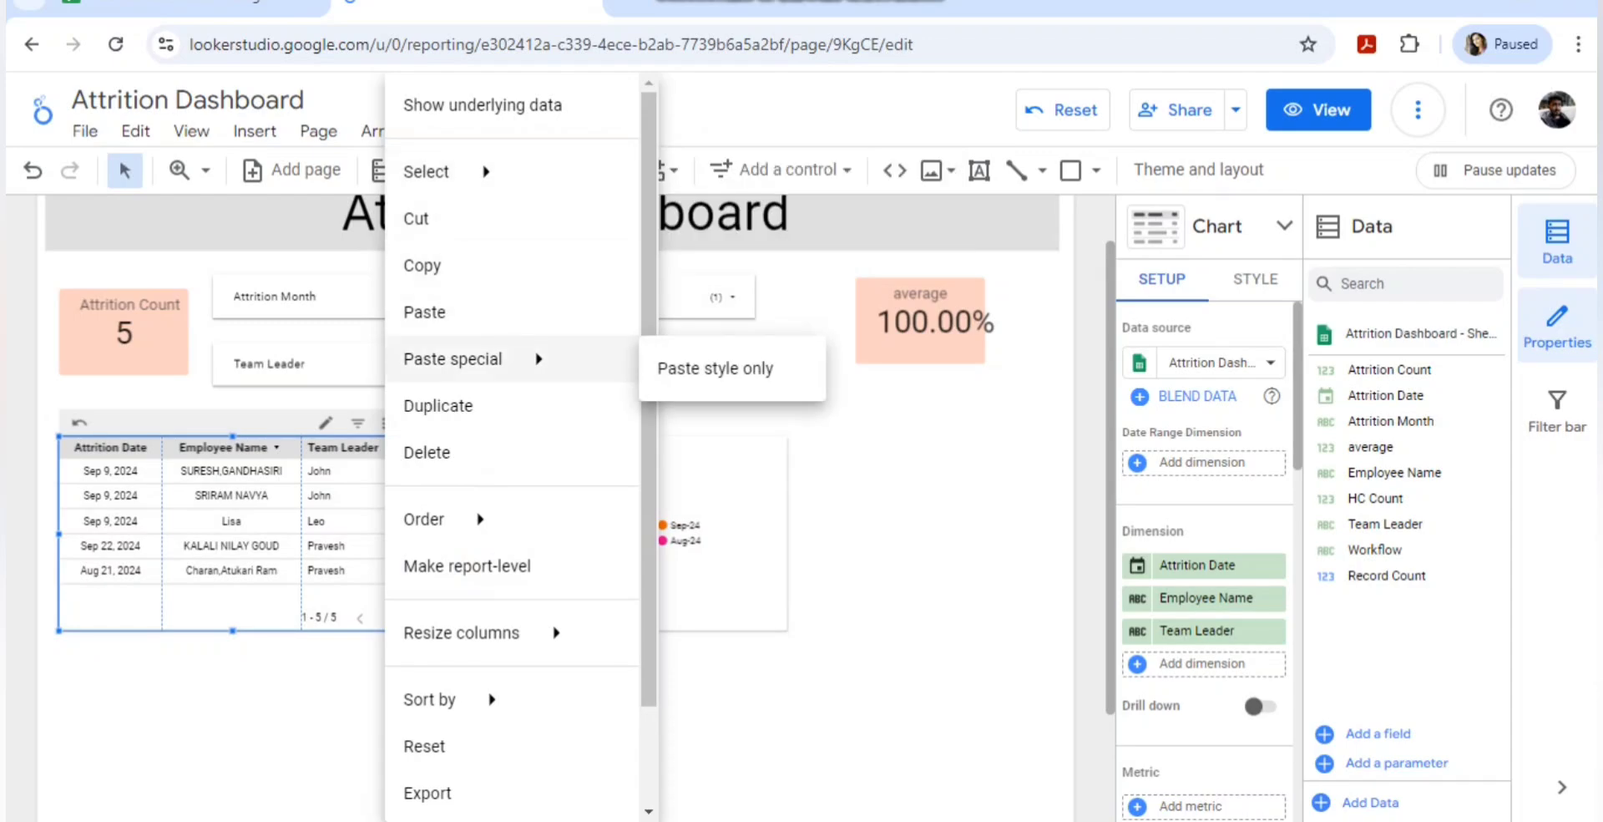
pyautogui.click(510, 406)
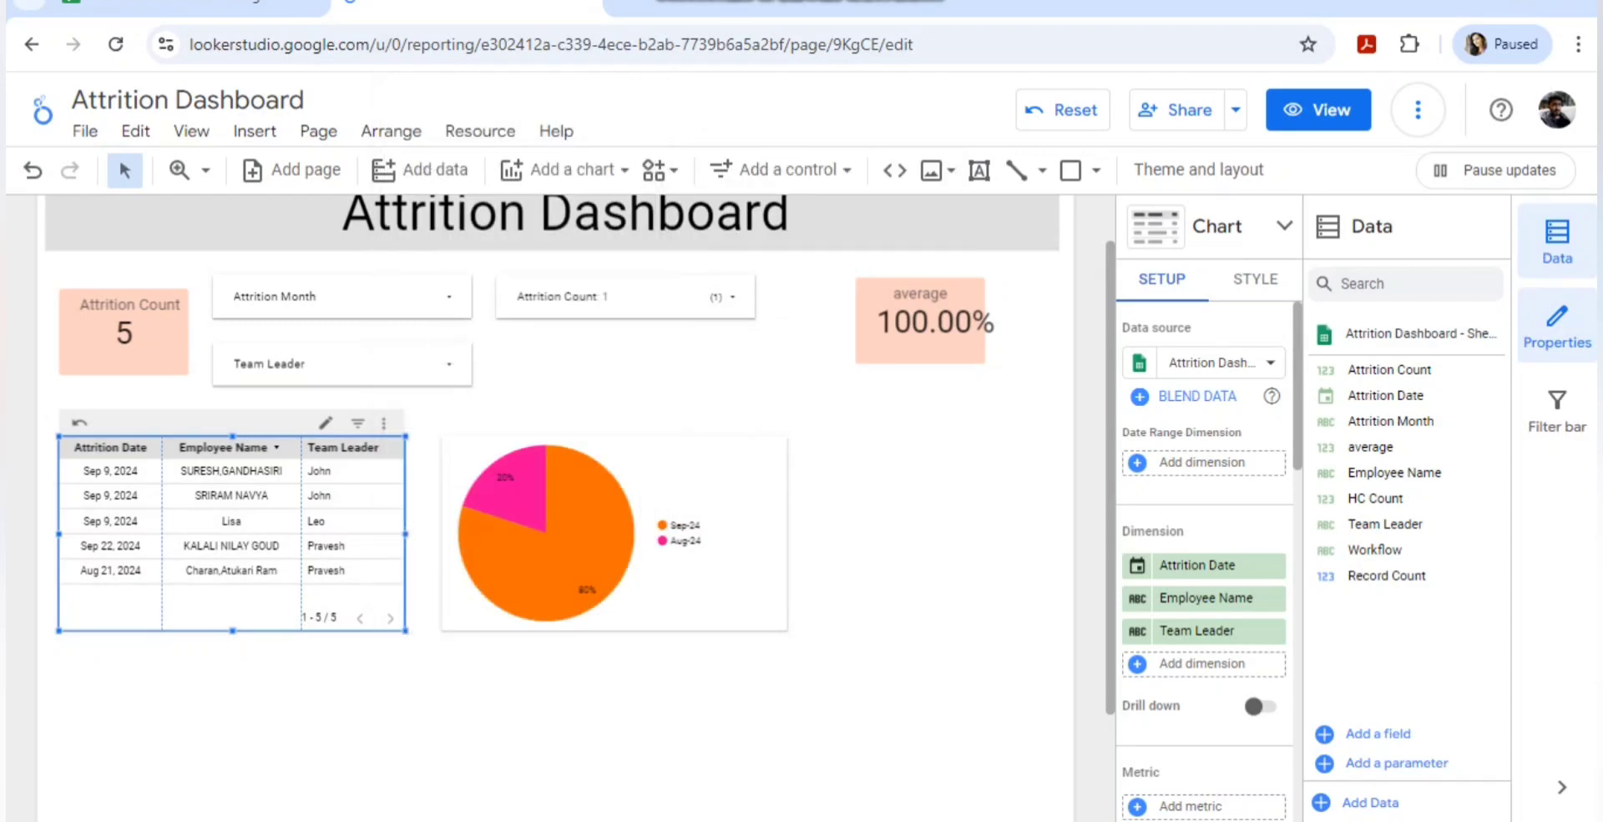
# Set the label font size of the average scorecard to 30px so the percentage fits inside its box.
pyautogui.click(921, 321)
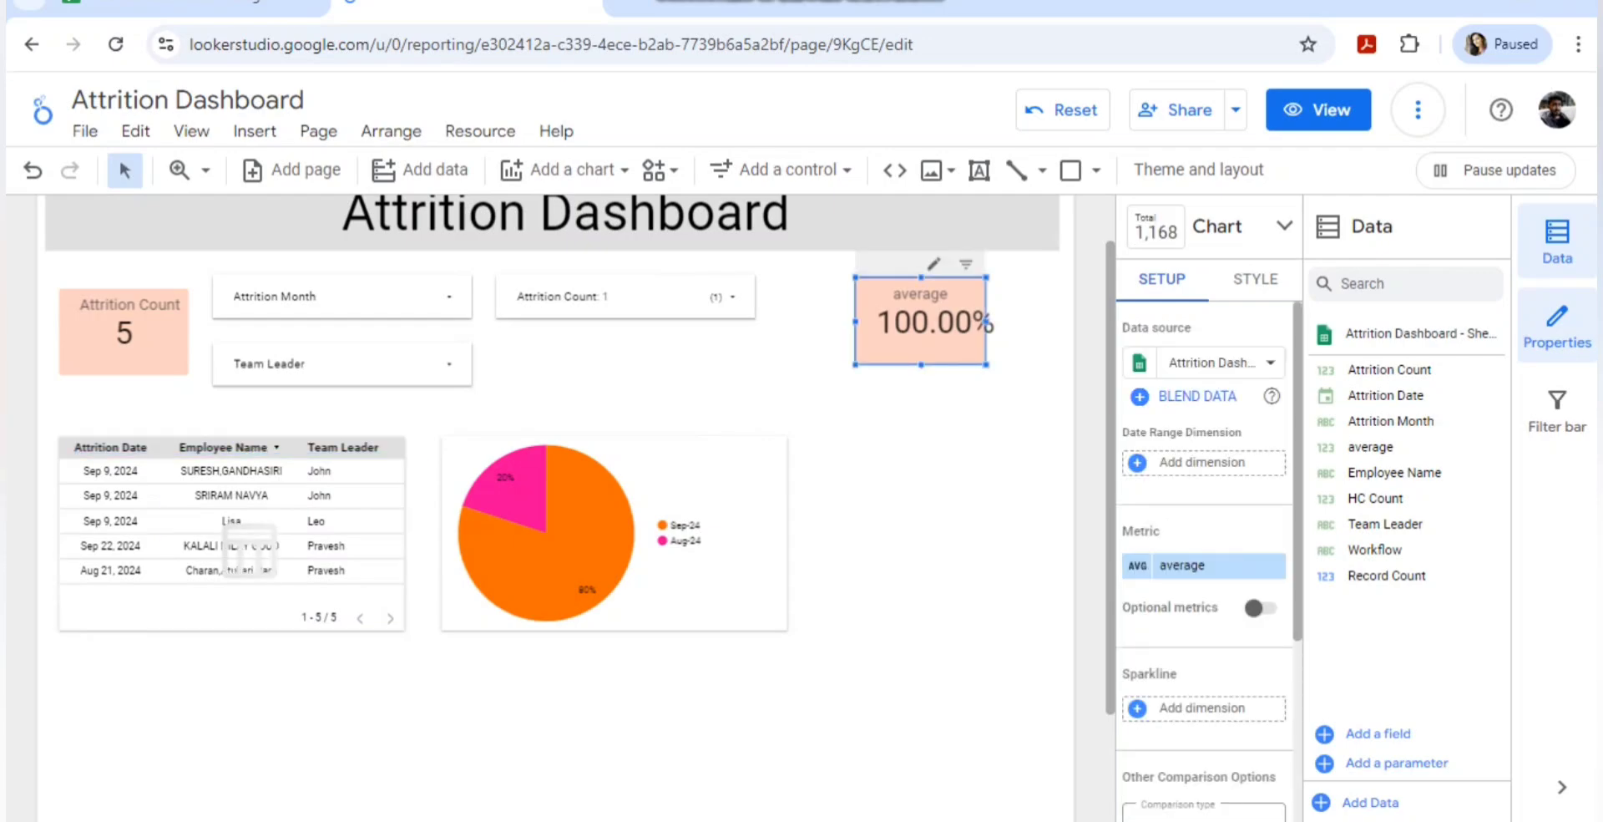
pyautogui.click(1255, 280)
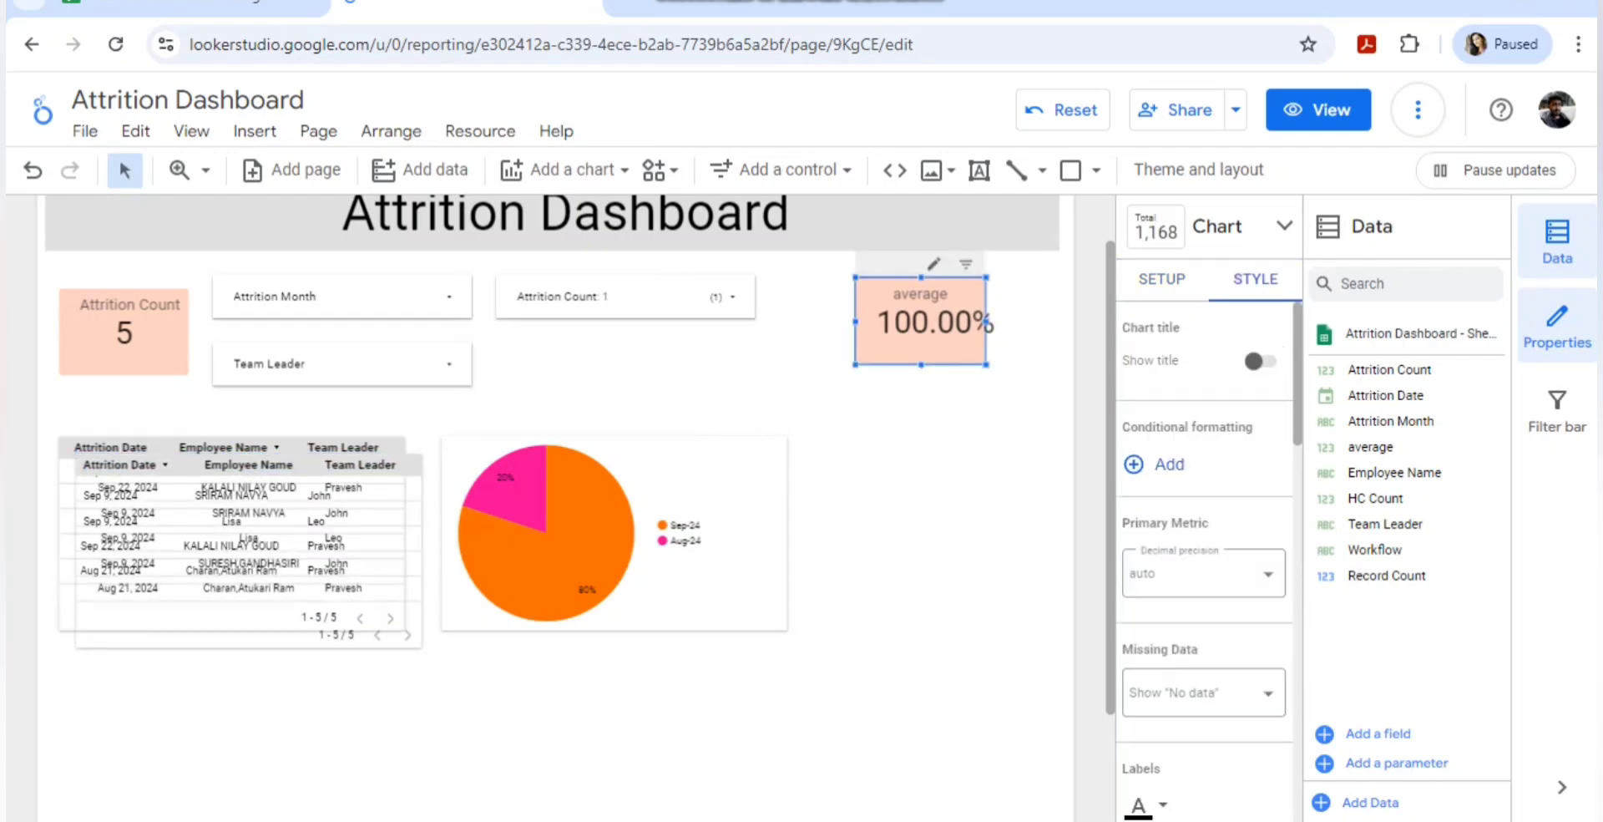
pyautogui.scroll(-5, 1215, 522)
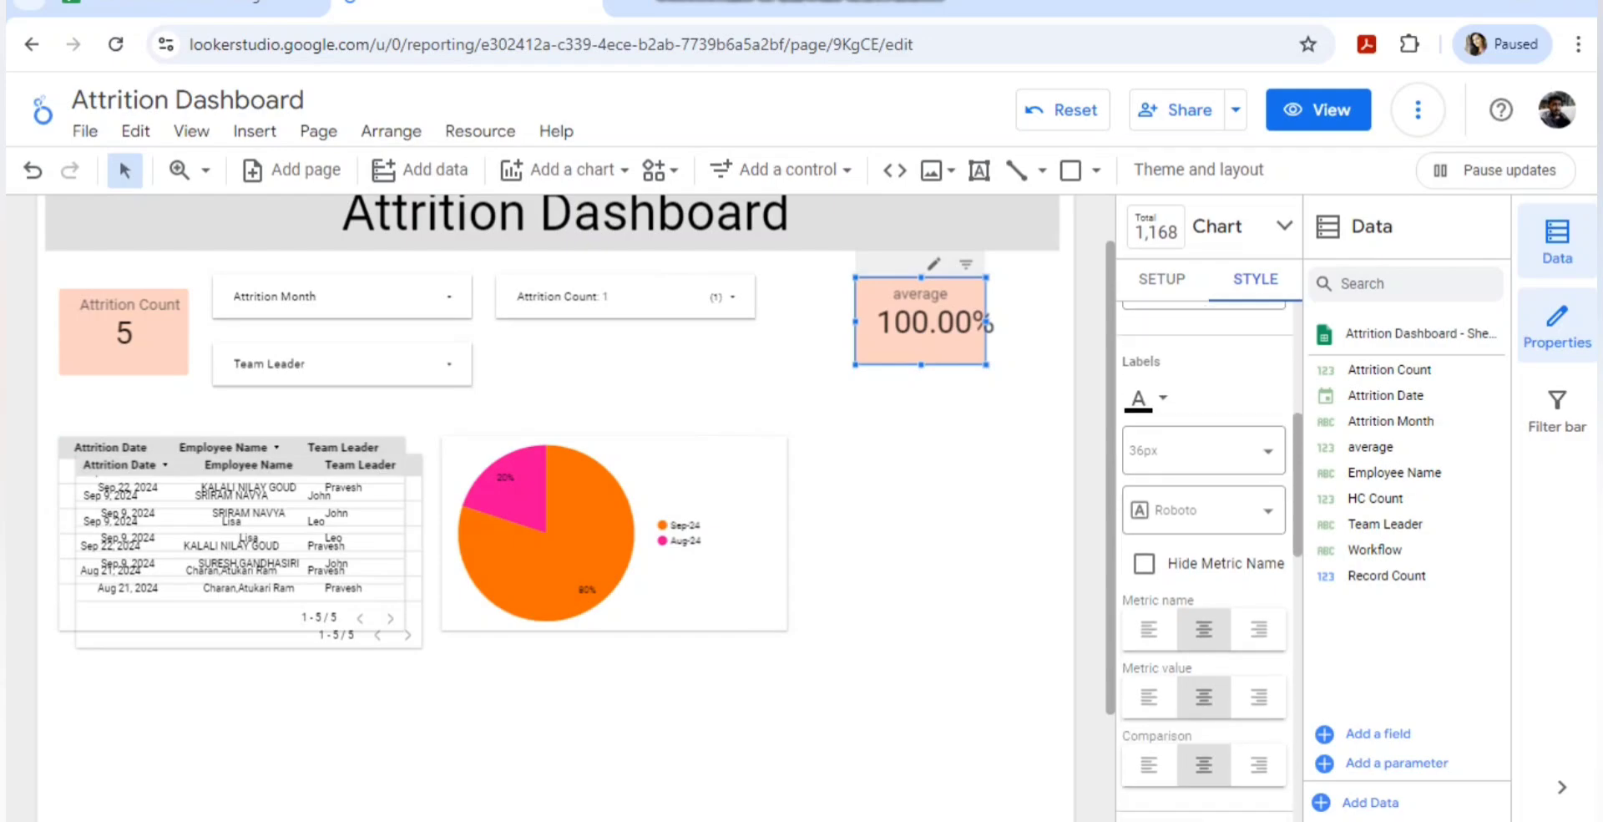
pyautogui.click(1202, 451)
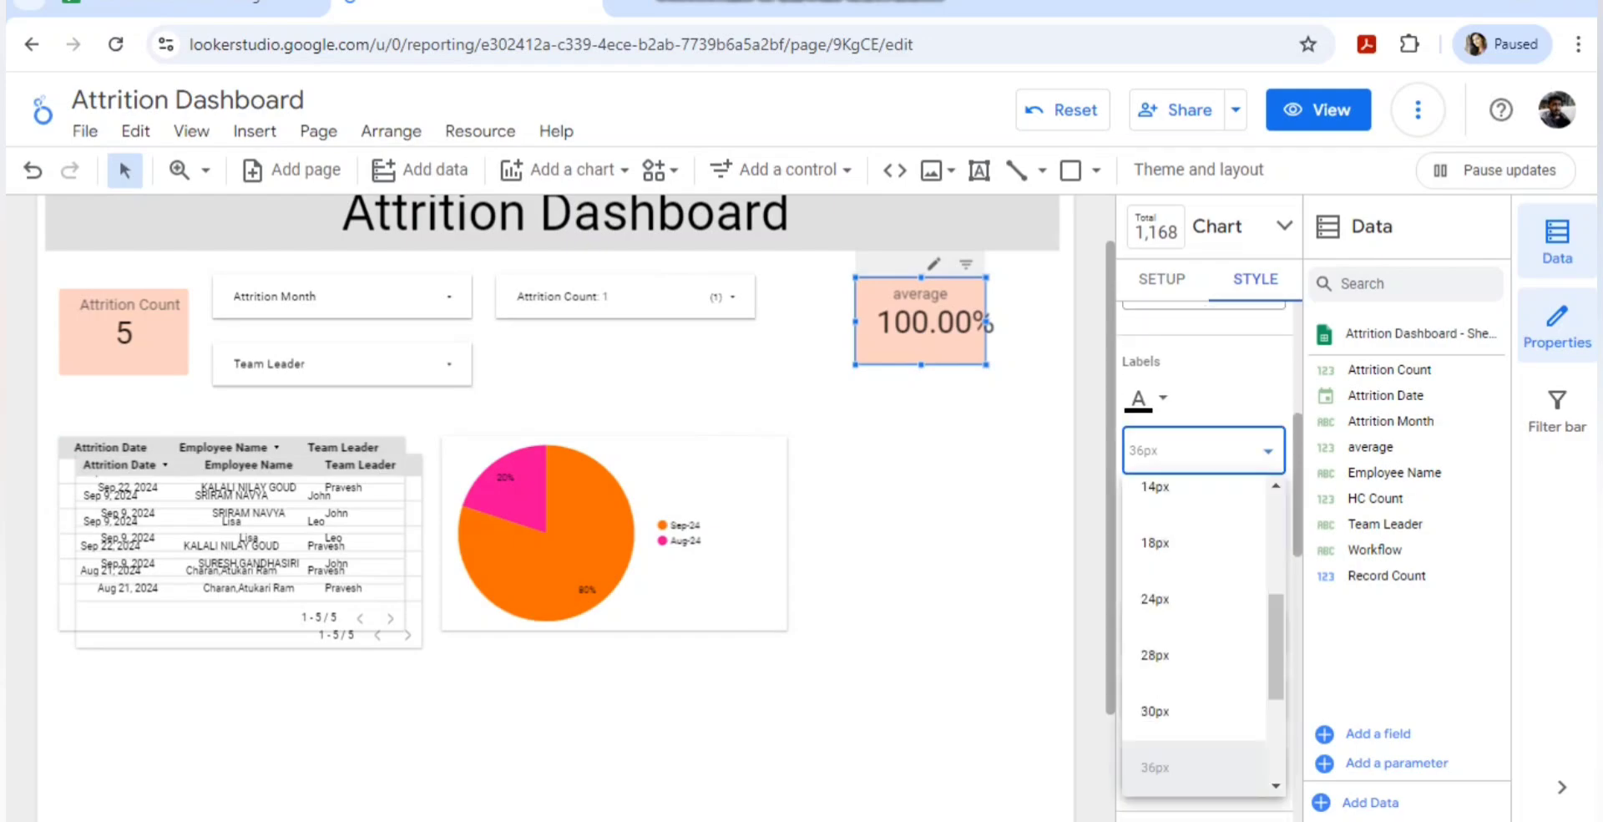
pyautogui.click(1154, 710)
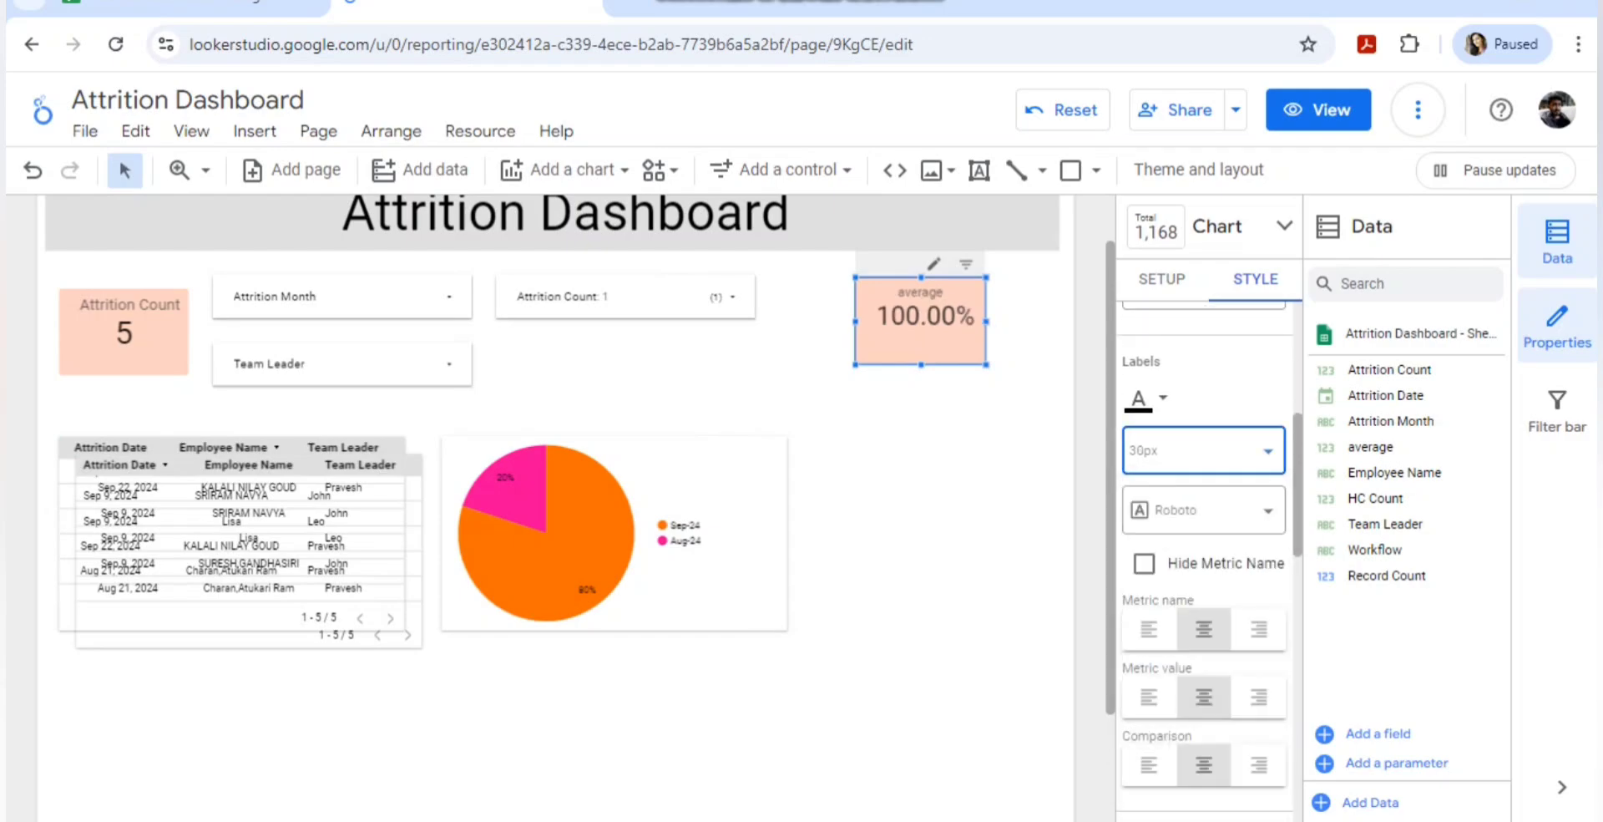
pyautogui.click(882, 568)
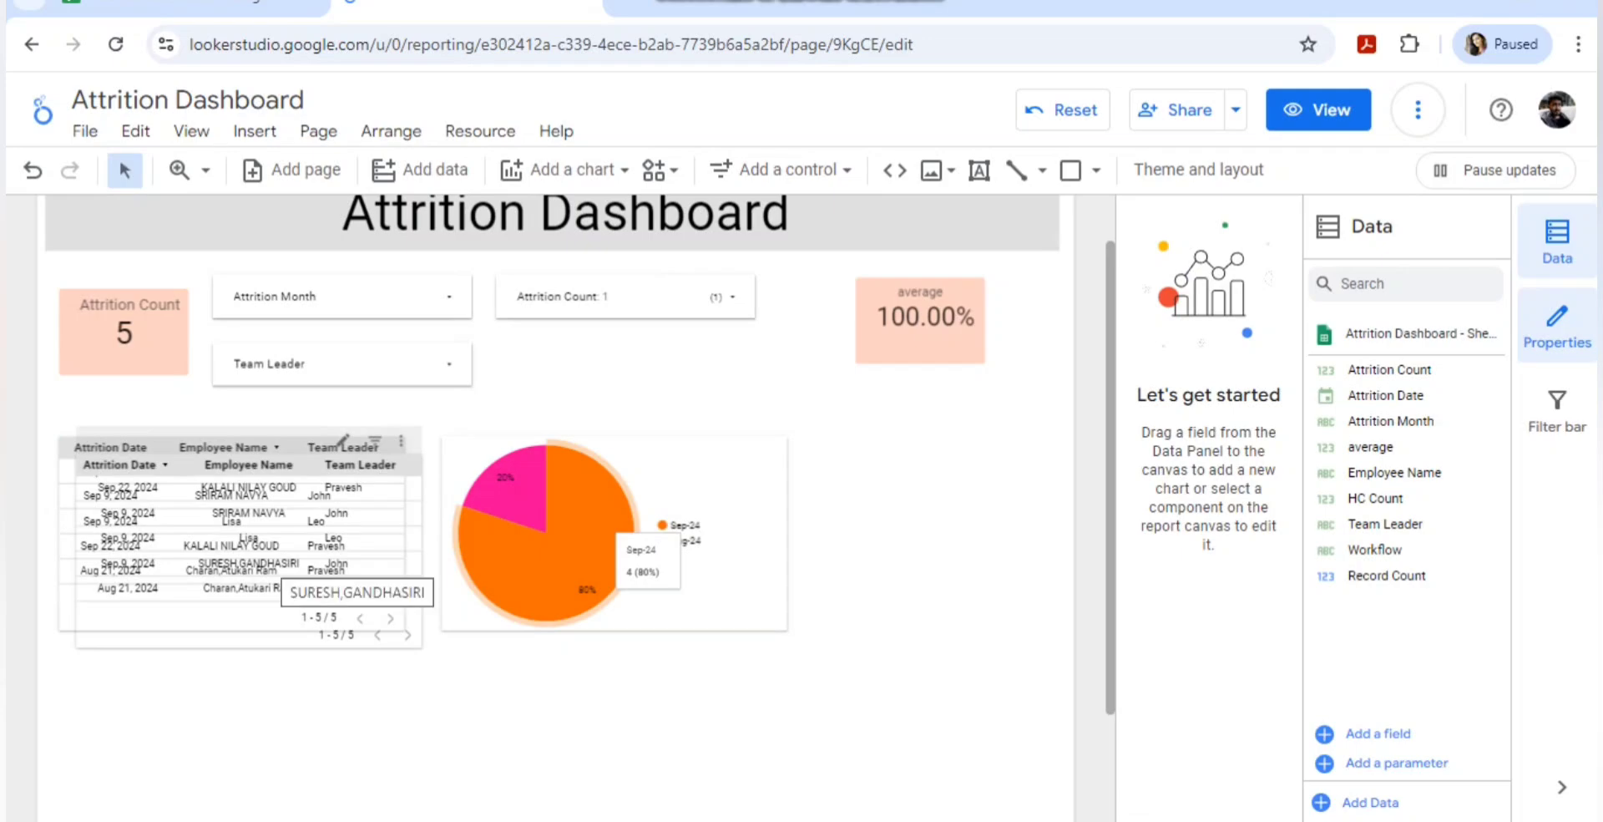
# Move the duplicated table below the original and shift the pie chart right, beneath the average scorecard.
pyautogui.moveTo(280, 562); pyautogui.dragTo(288, 774)
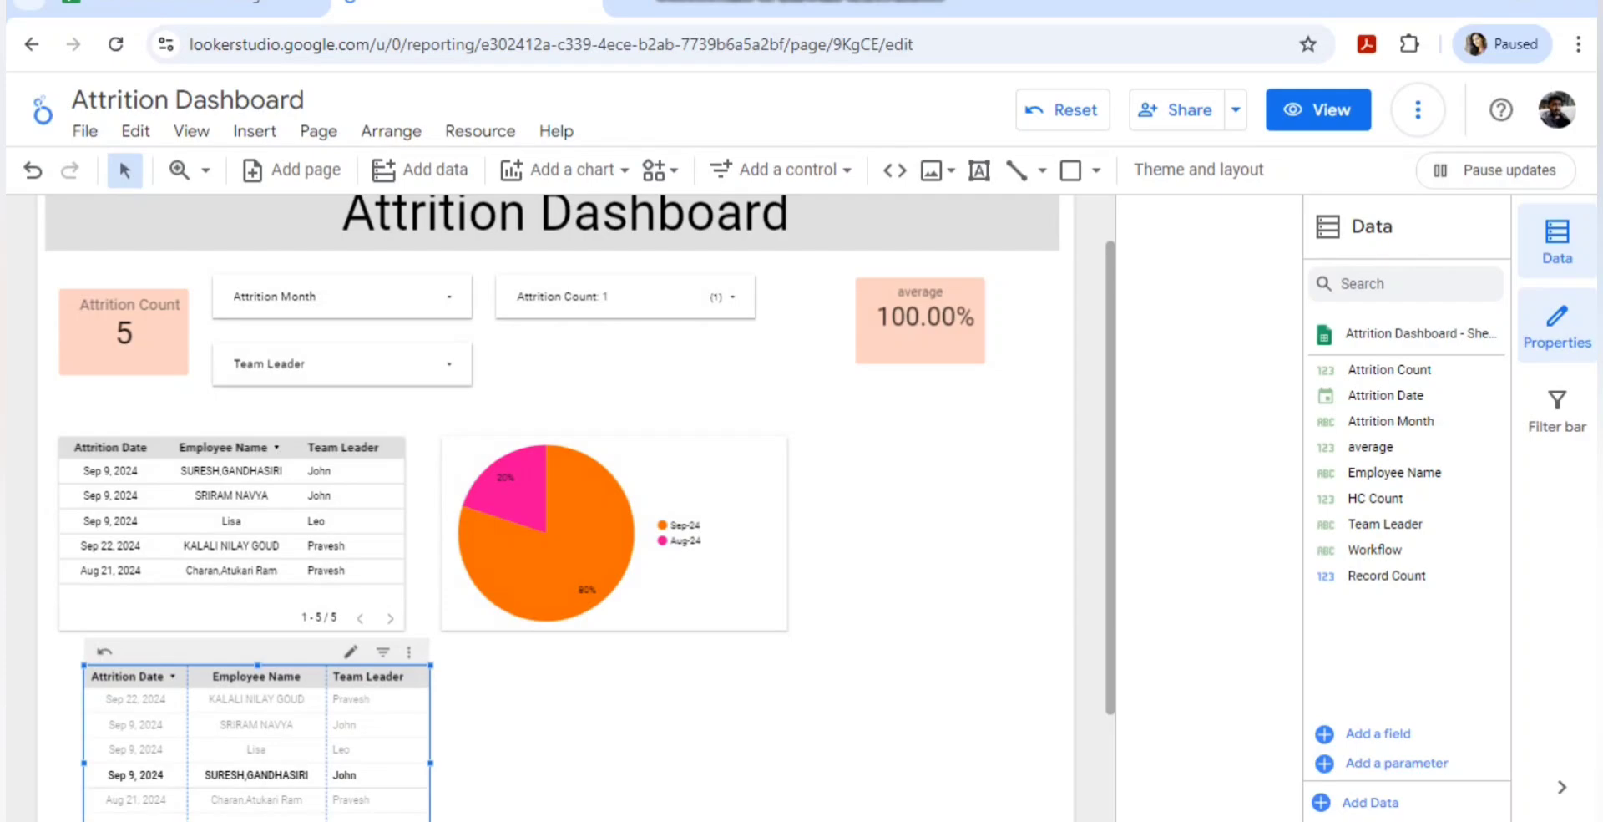
pyautogui.click(615, 535)
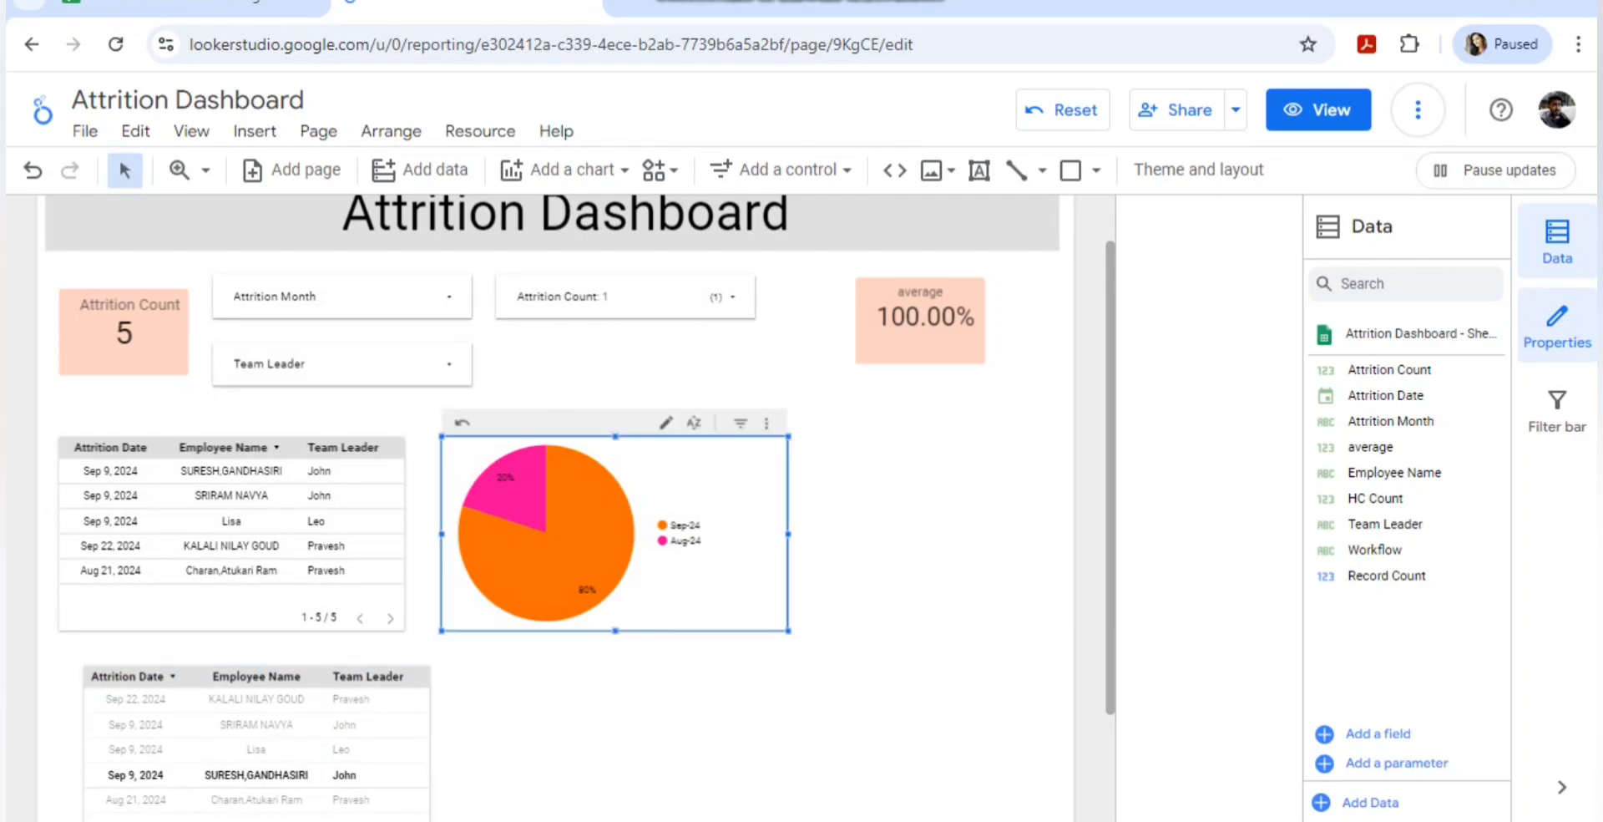
pyautogui.moveTo(615, 535); pyautogui.dragTo(829, 534)
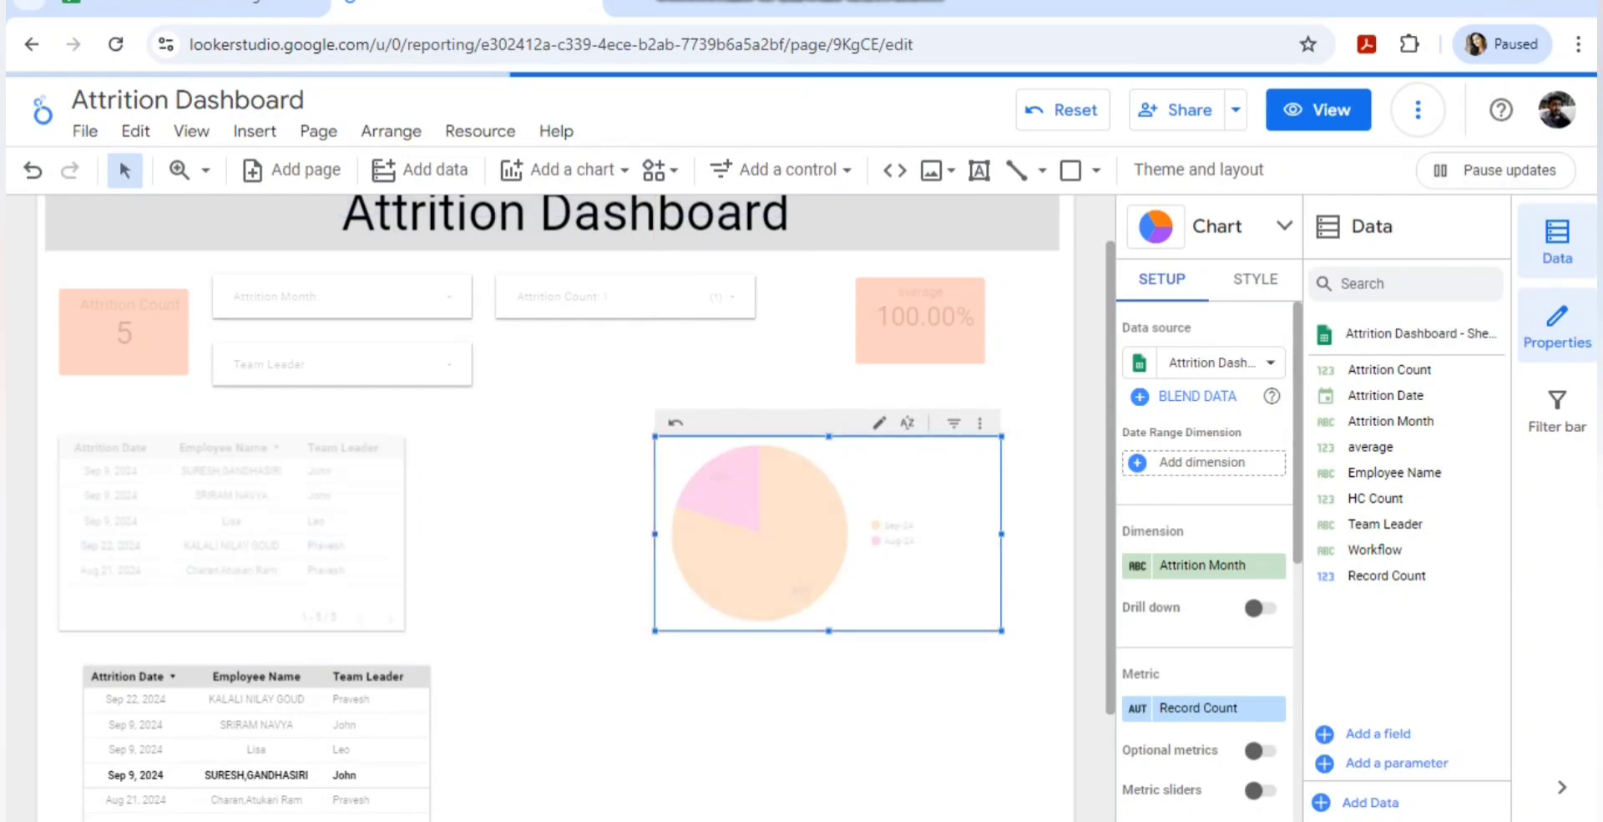
# Move the original employee table slightly right and down so it lines up directly above its duplicate.
pyautogui.click(232, 534)
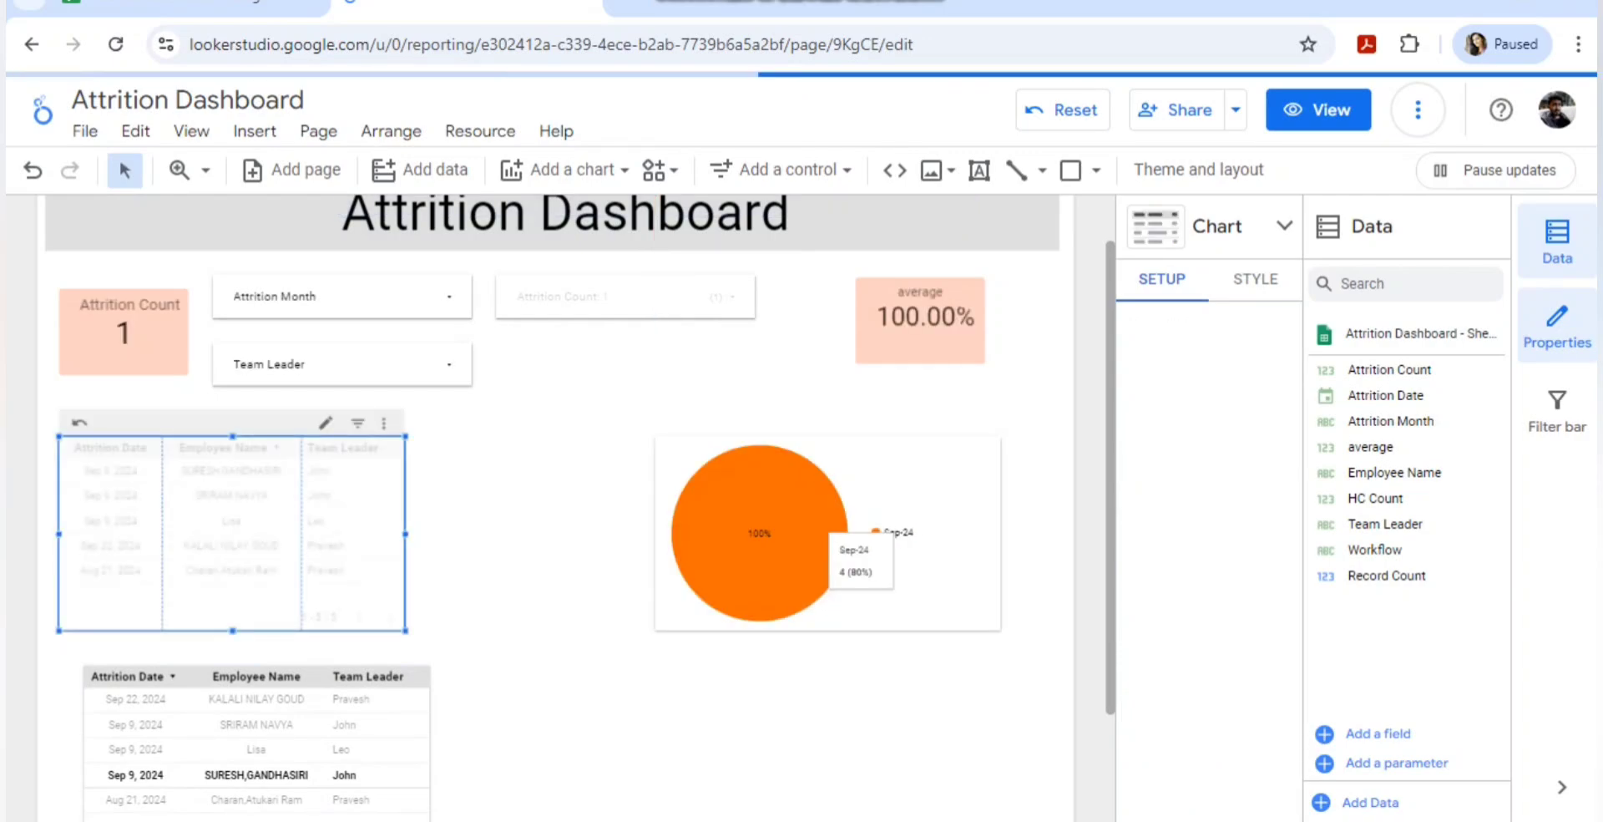
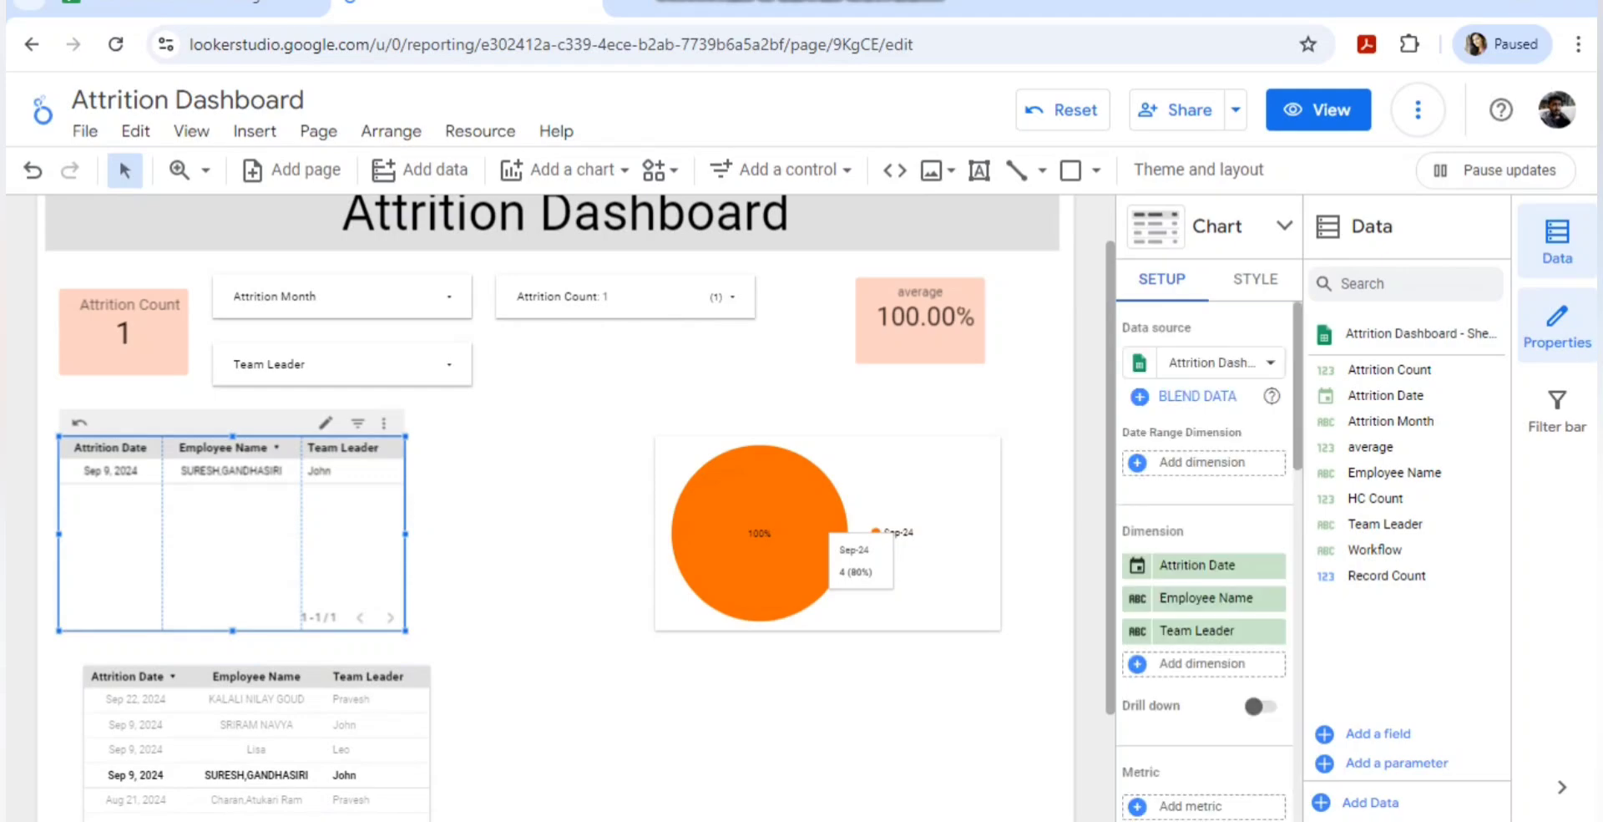
pyautogui.moveTo(234, 534)
pyautogui.mouseDown()
pyautogui.moveTo(299, 535)
pyautogui.moveTo(258, 546)
pyautogui.mouseUp()
pyautogui.click(541, 654)
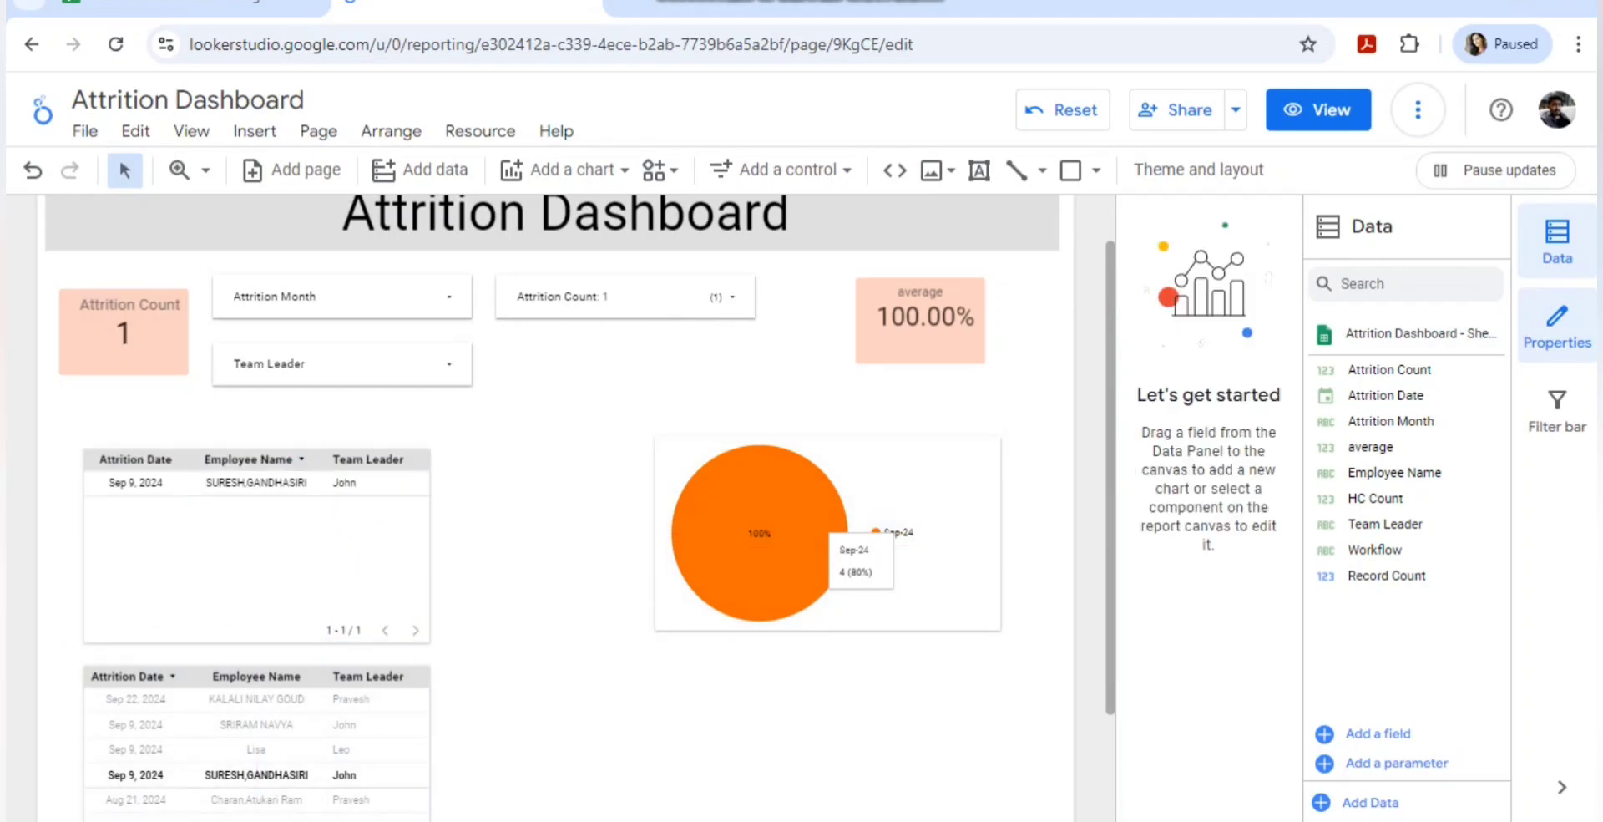
# Clear the selected employee row in the duplicated table and remove Attrition Date and Employee Name from its dimensions.
pyautogui.click(257, 743)
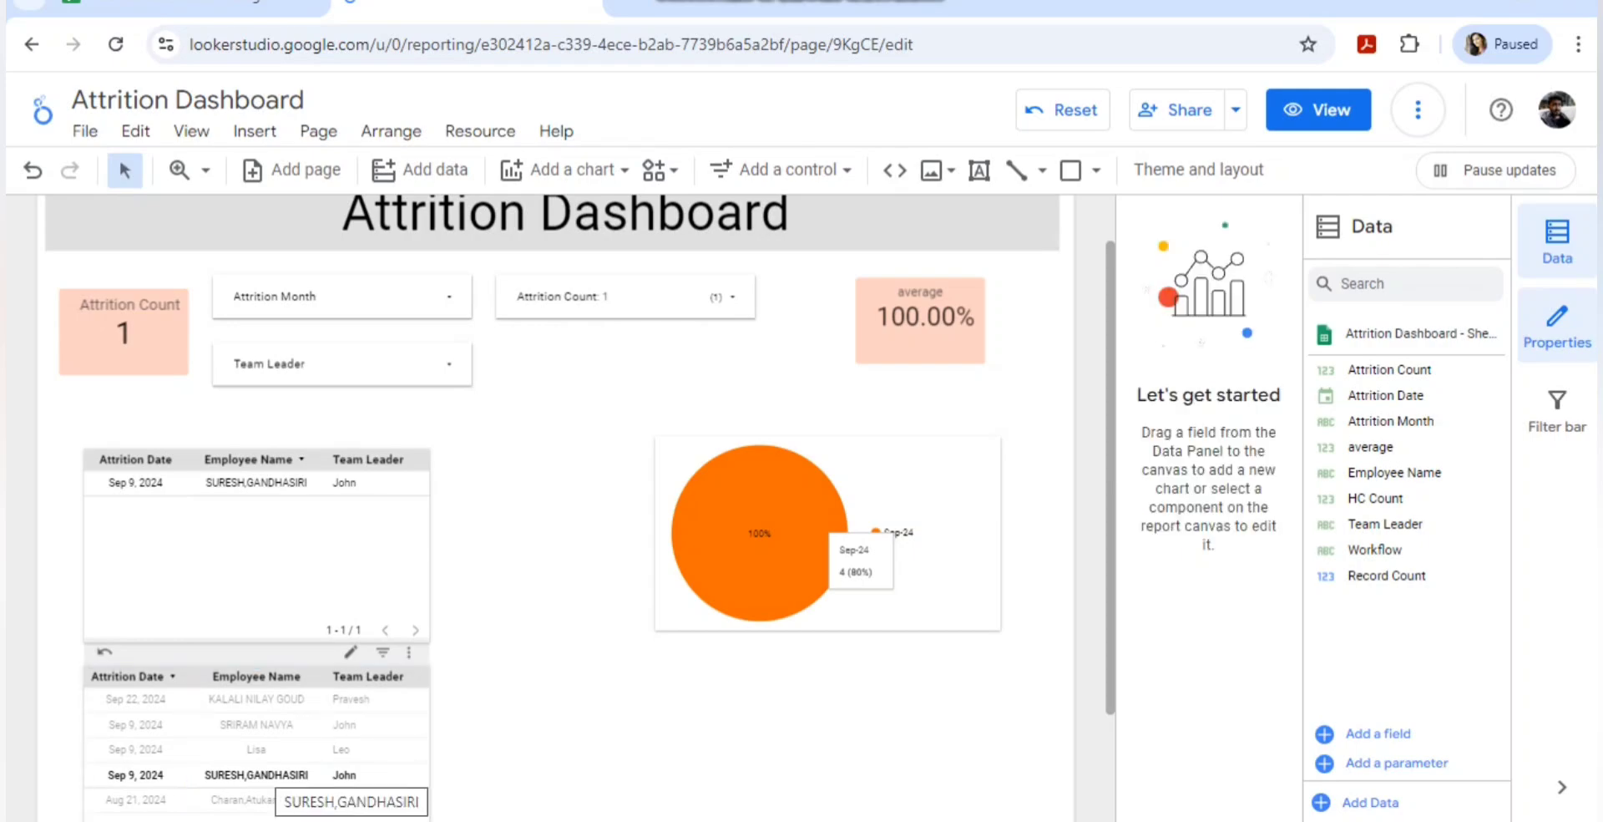
pyautogui.click(274, 774)
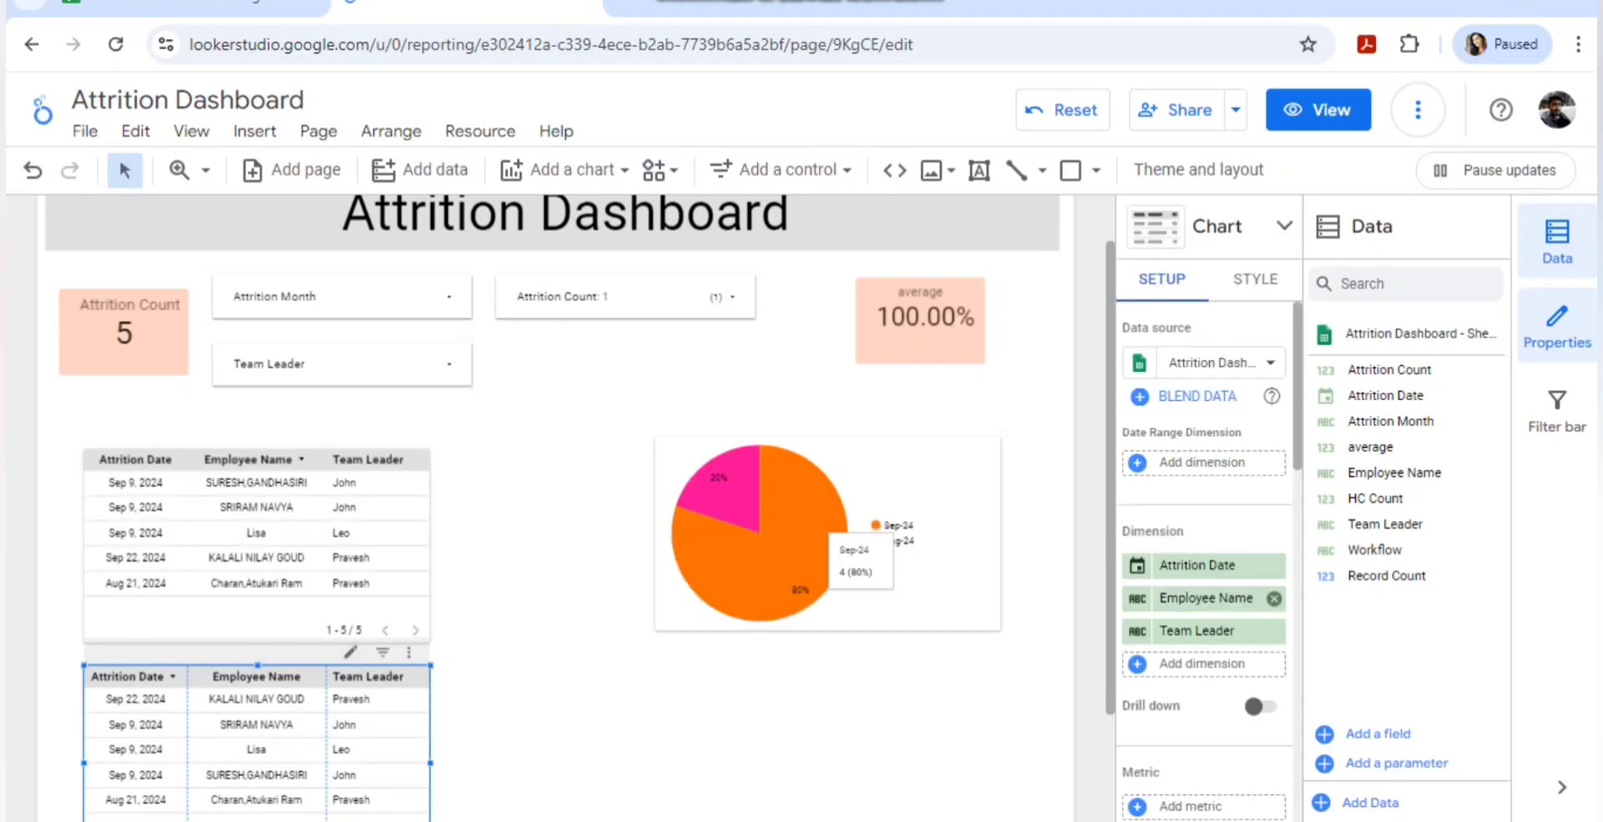
pyautogui.click(1274, 565)
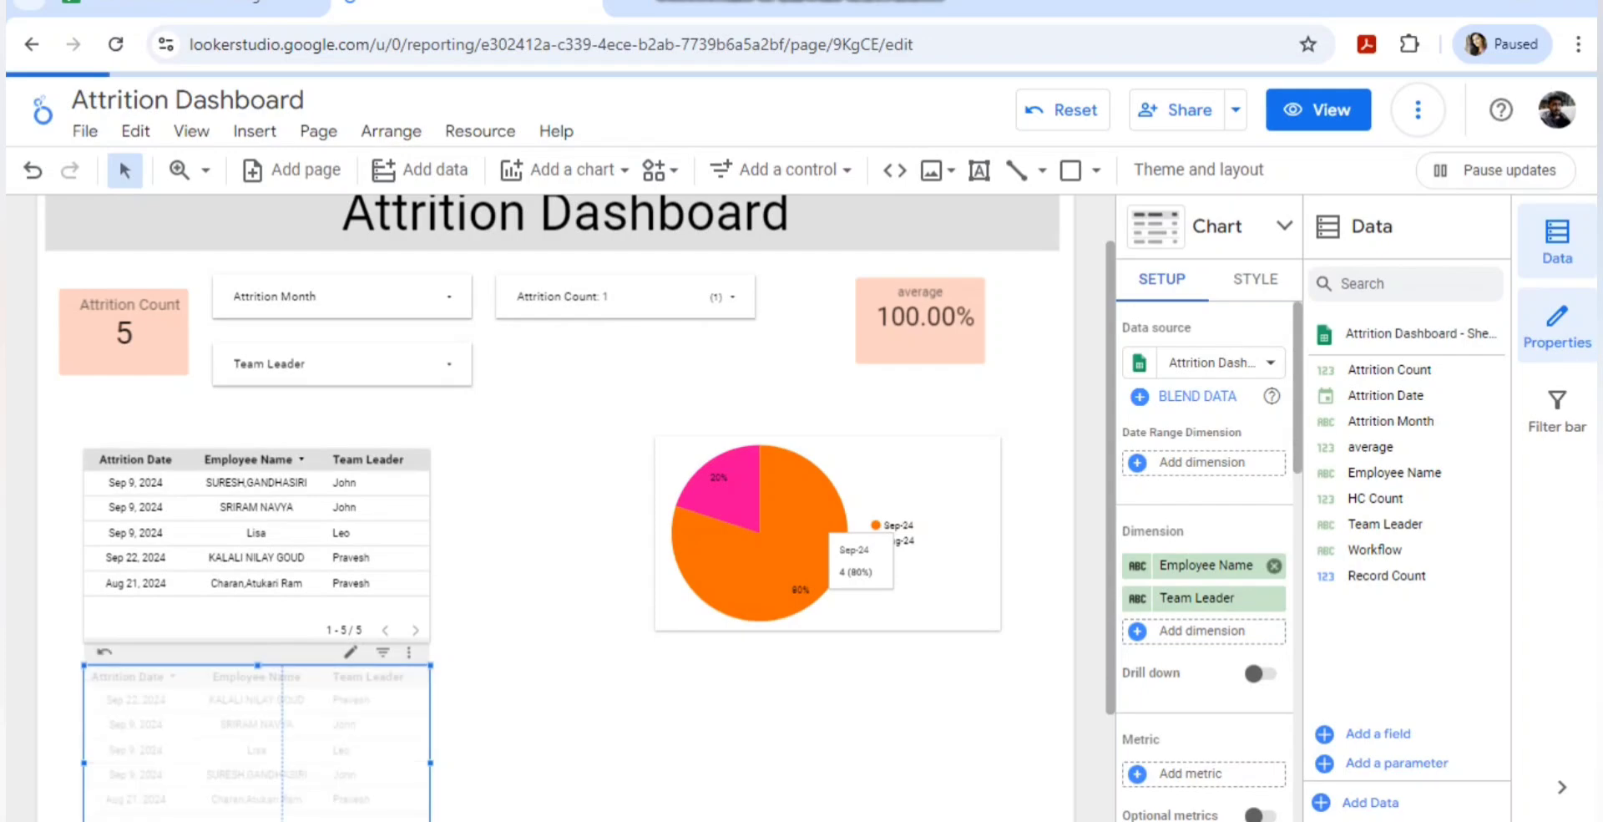
pyautogui.click(1275, 565)
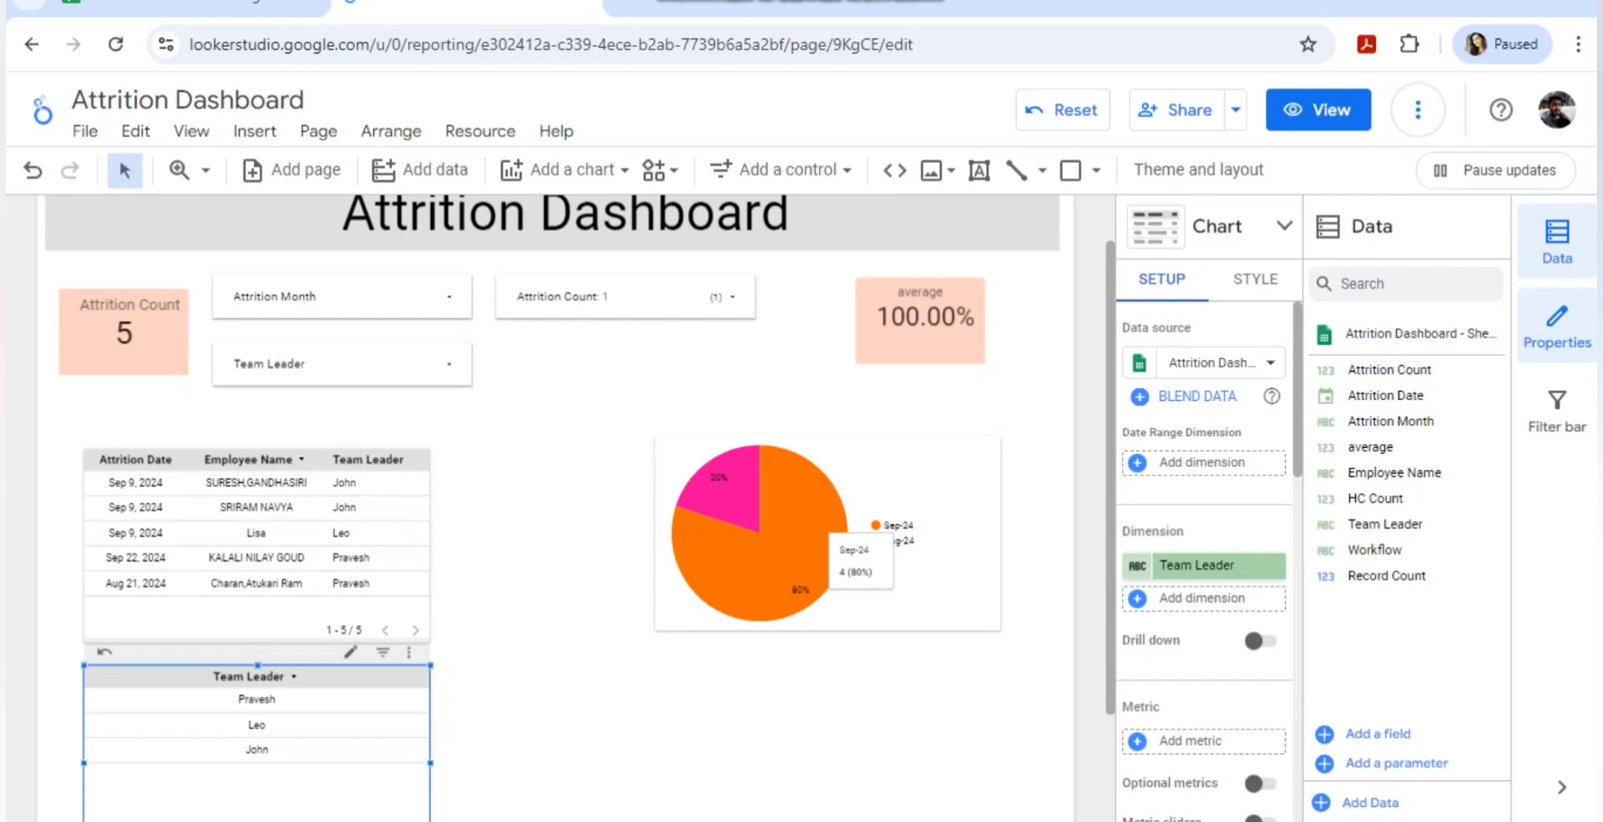
# Replace the duplicated table's Team Leader dimension with Workflow and add Attrition Count as its metric.
pyautogui.click(1194, 598)
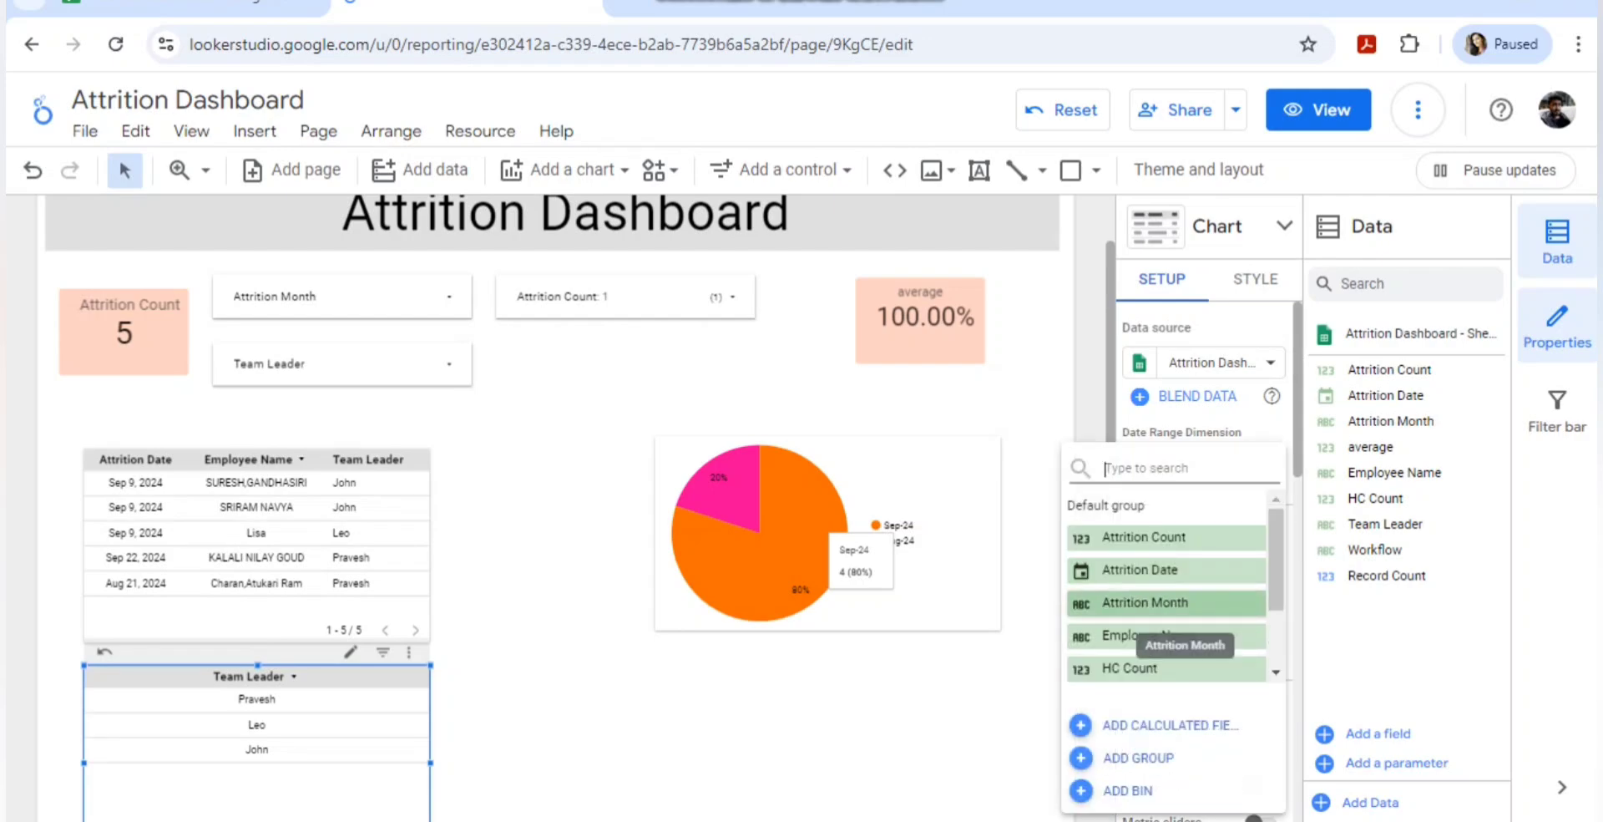
pyautogui.scroll(-3, 1182, 614)
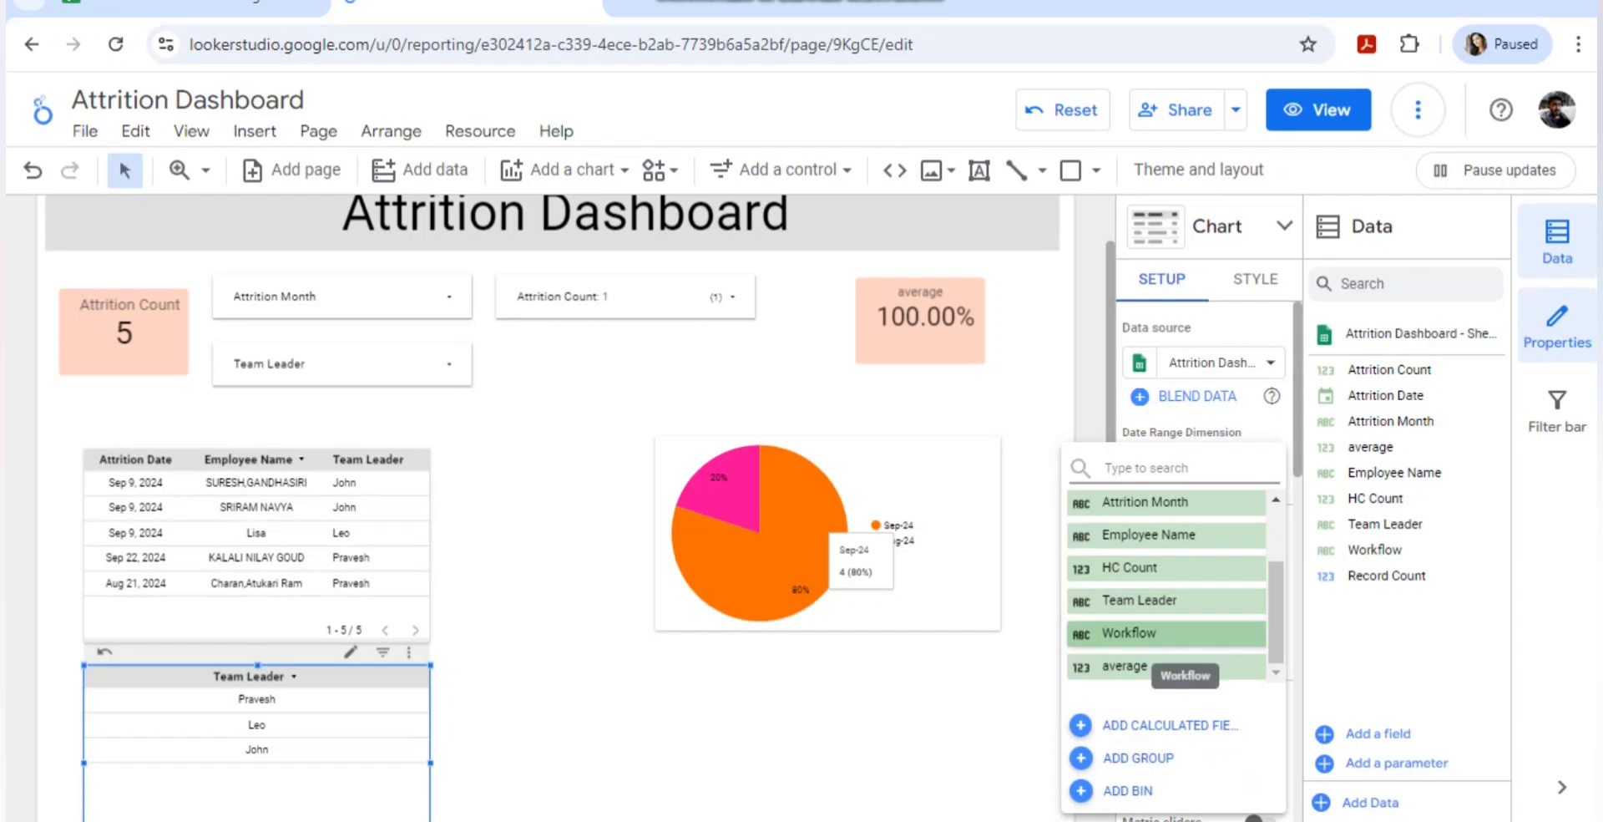
pyautogui.click(1177, 633)
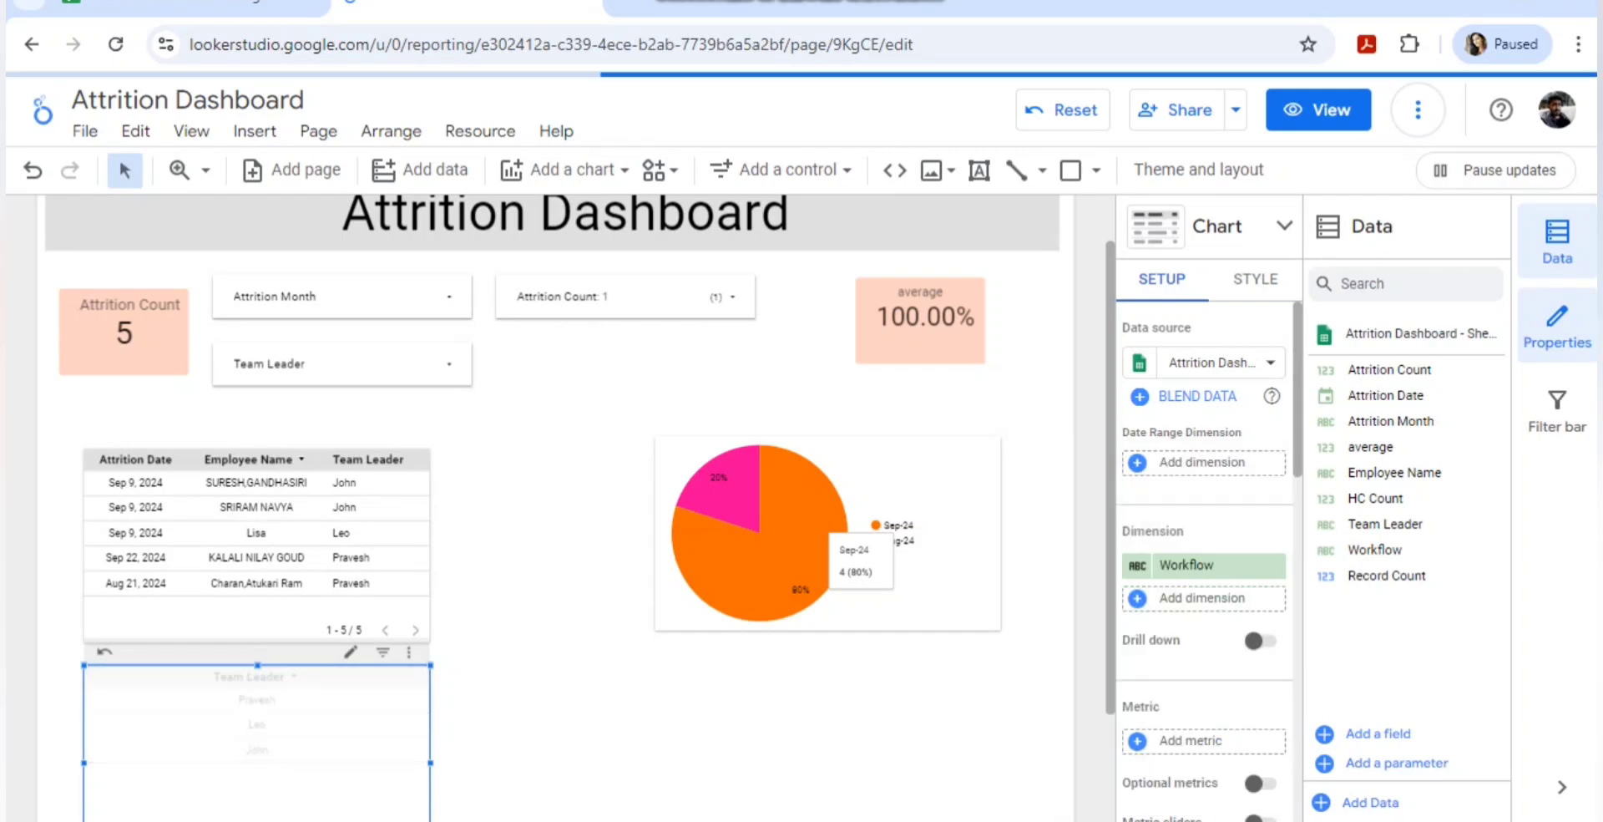
pyautogui.click(1190, 740)
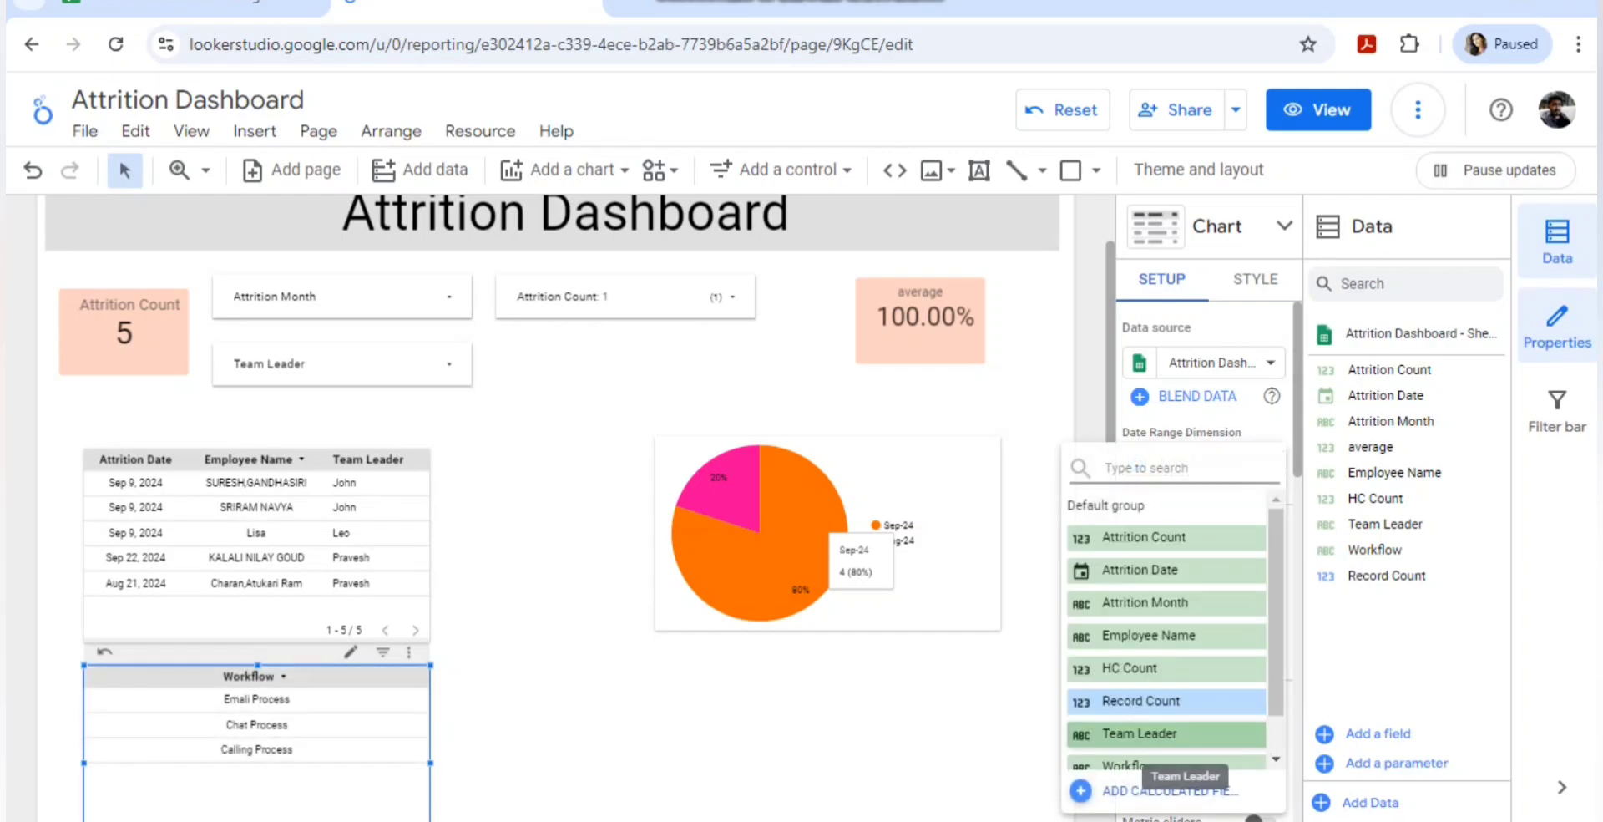
pyautogui.click(1169, 536)
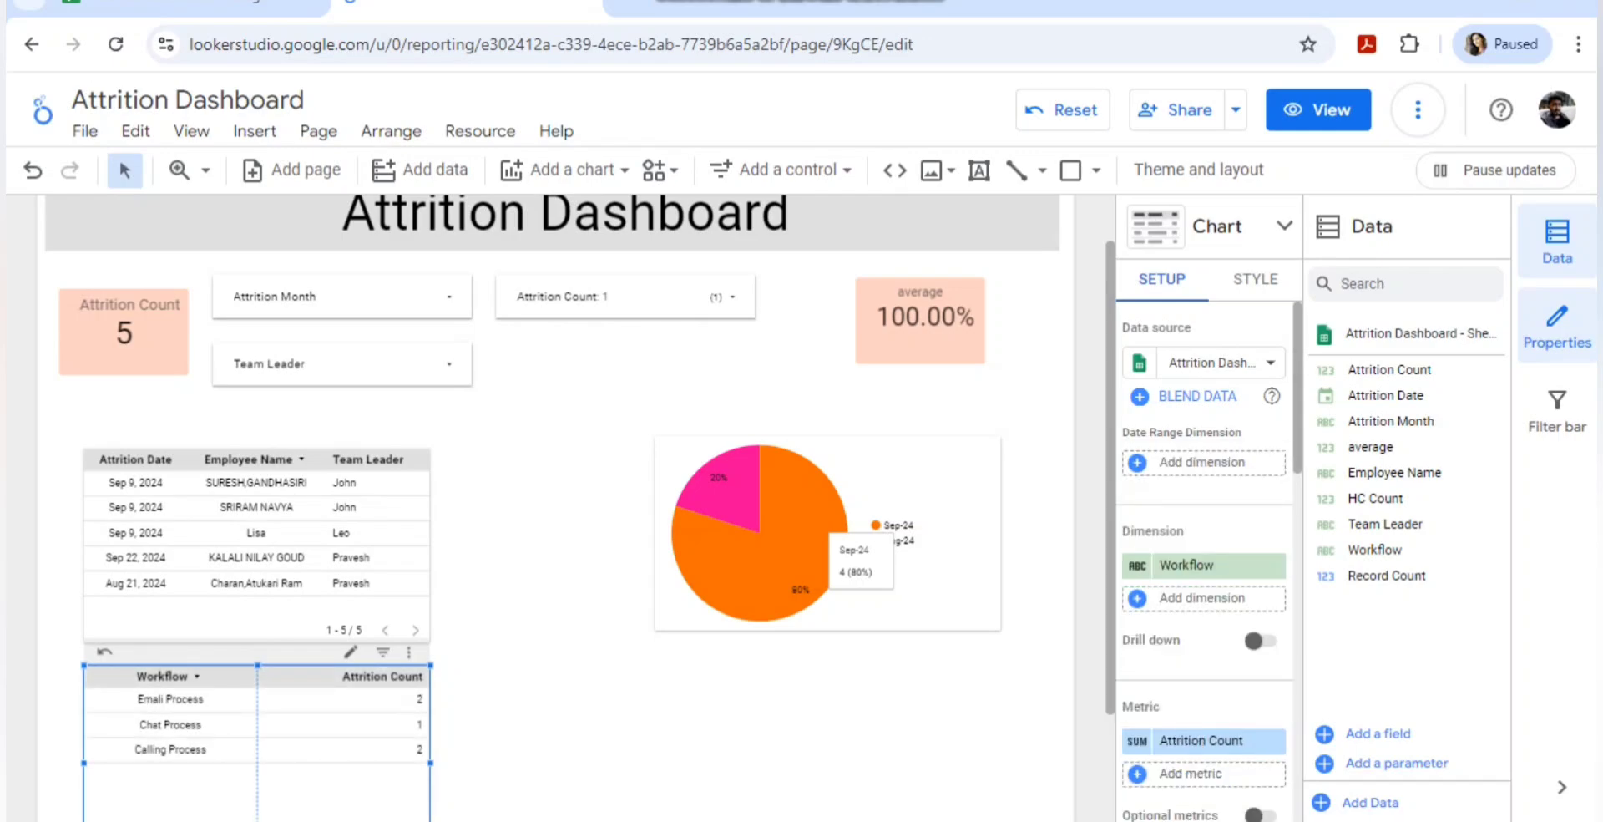
pyautogui.click(553, 692)
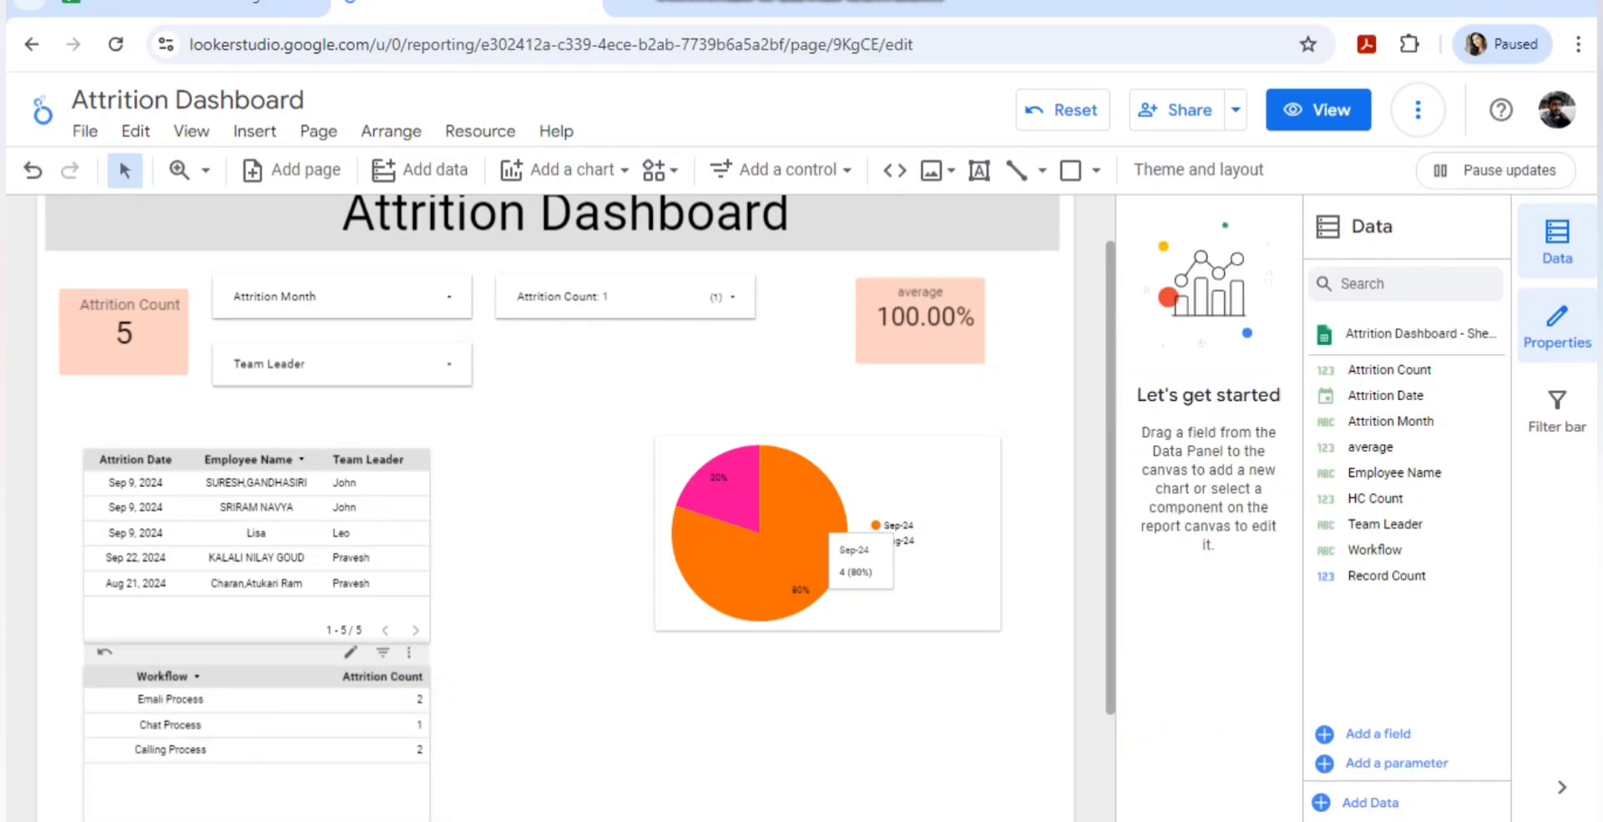
pyautogui.click(359, 709)
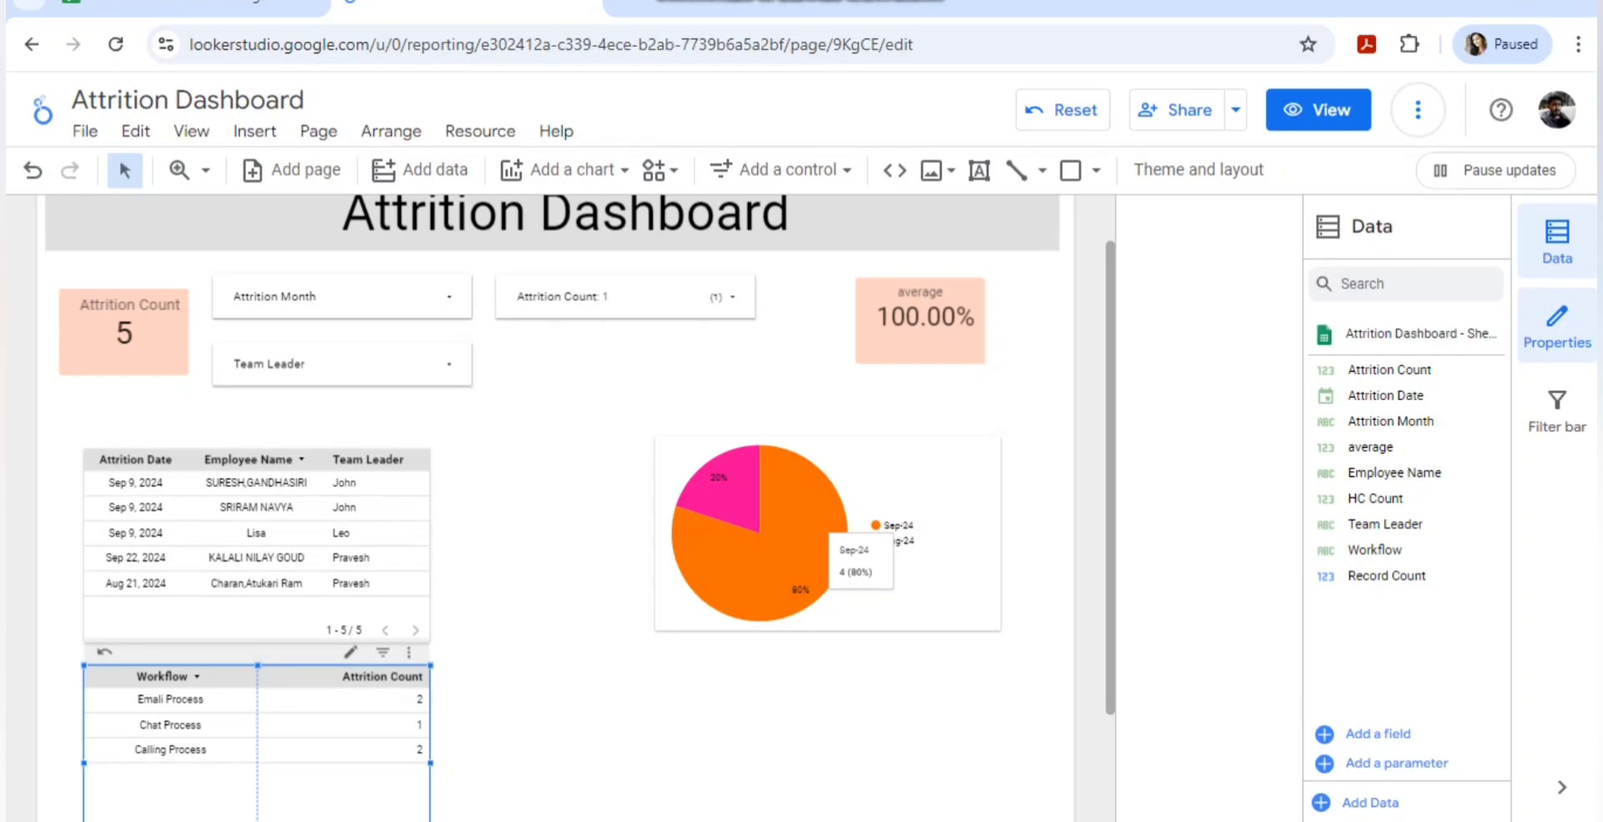
# Switch the report to view mode and review its scorecards, filters, pie chart and both tables.
pyautogui.click(572, 635)
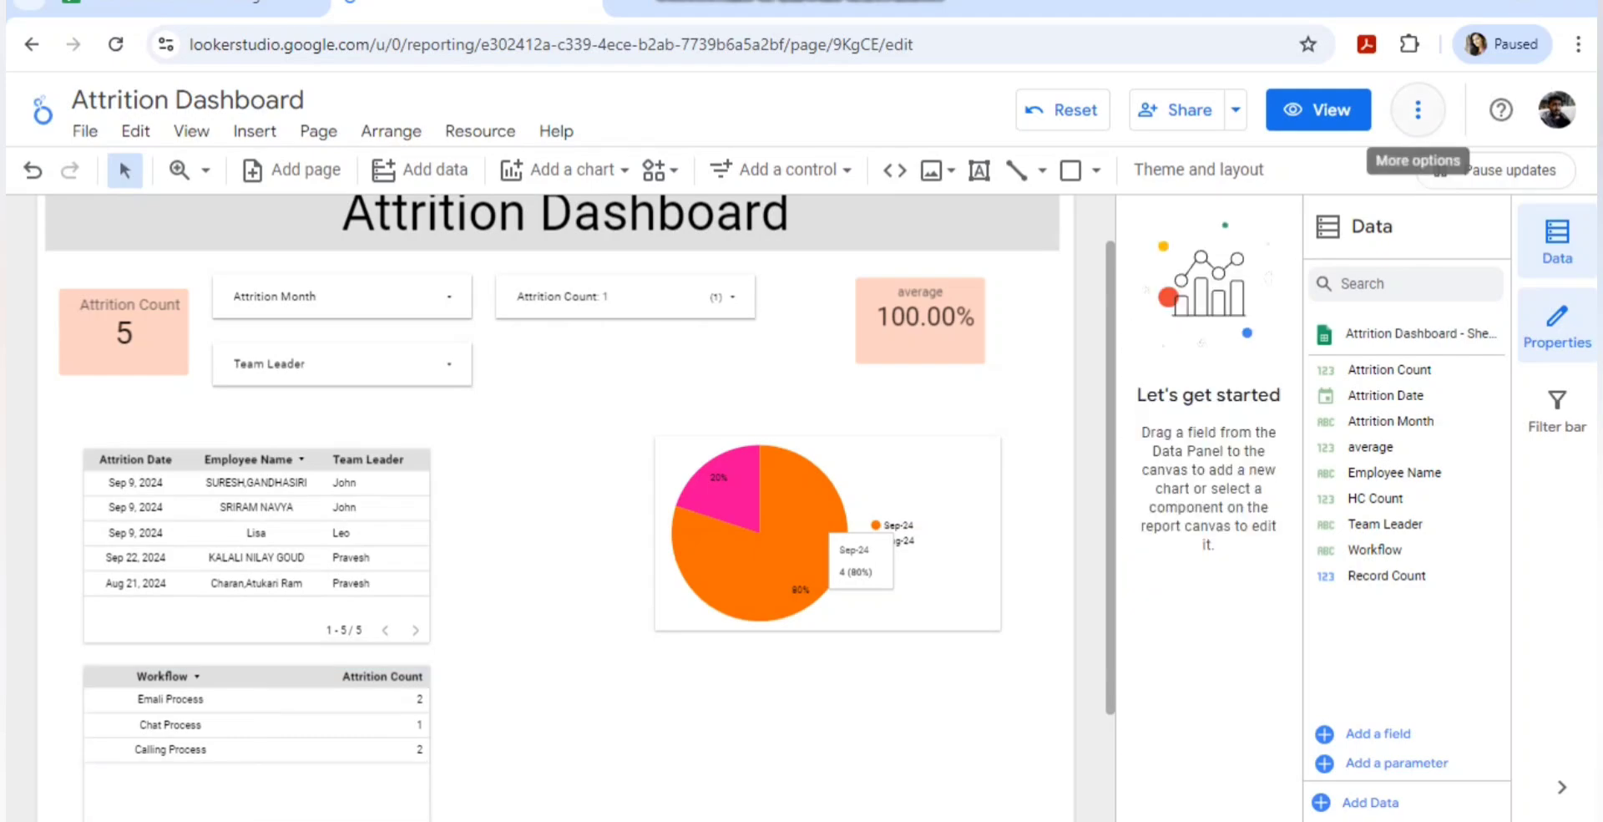
pyautogui.click(1317, 109)
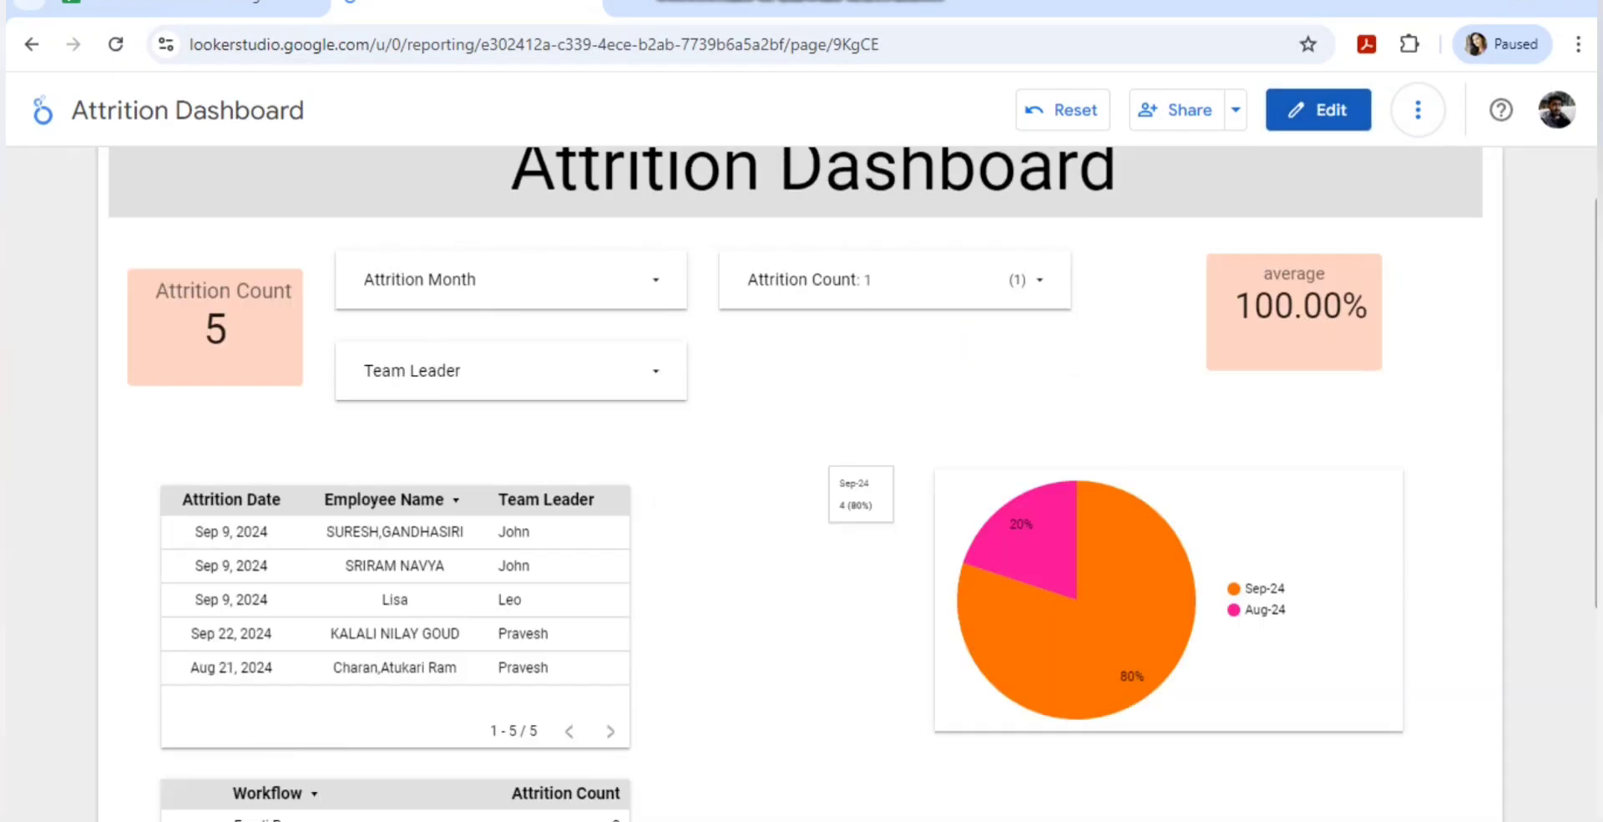
pyautogui.scroll(-4, 794, 485)
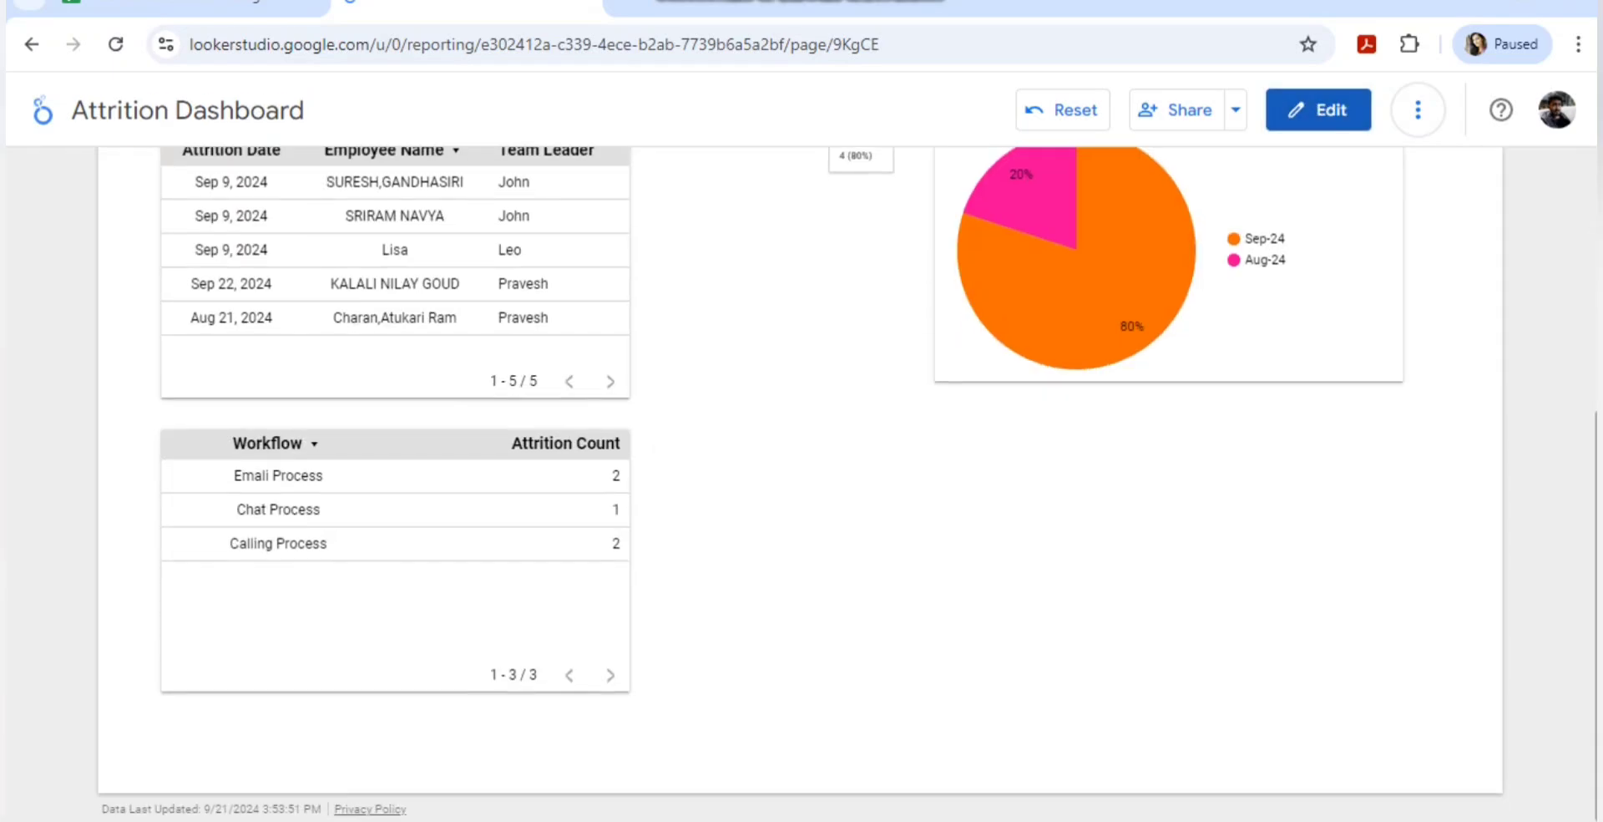
pyautogui.scroll(4, 793, 485)
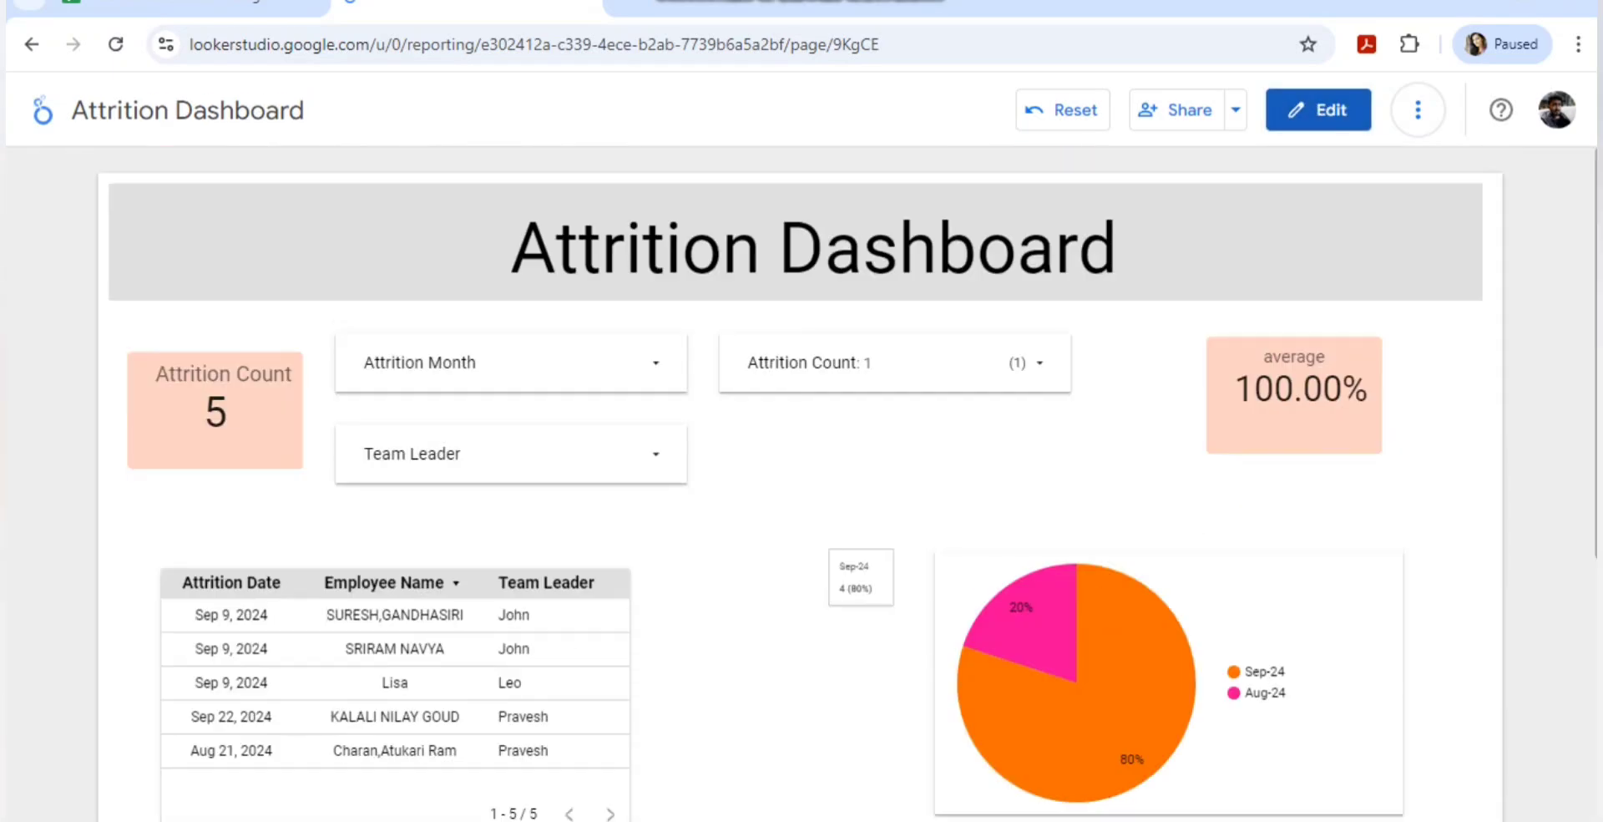
pyautogui.scroll(-4, 793, 484)
pyautogui.scroll(3, 793, 484)
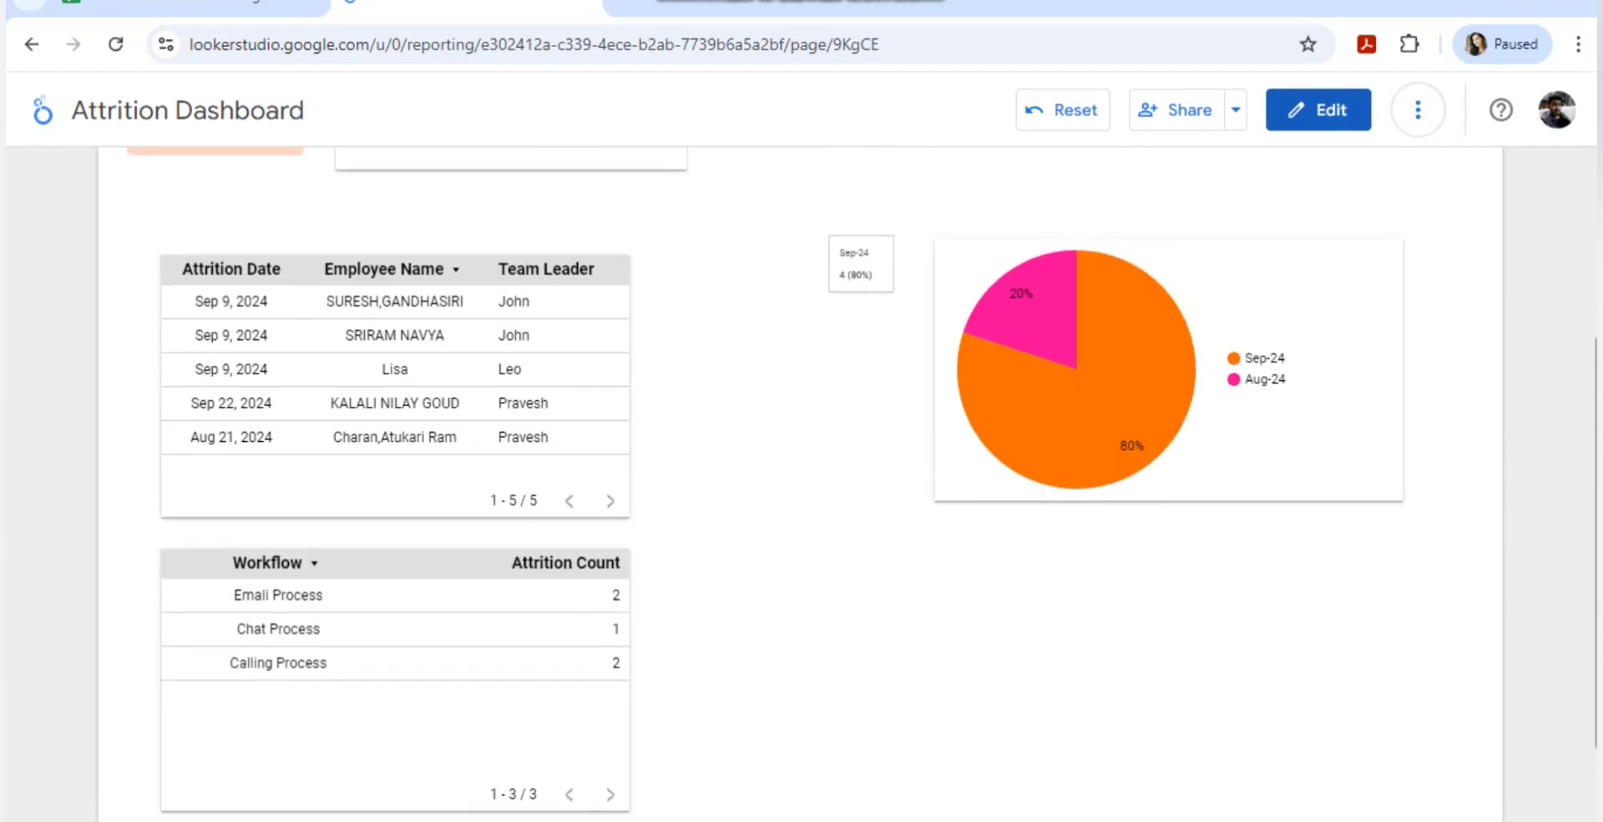
pyautogui.scroll(-3, 793, 484)
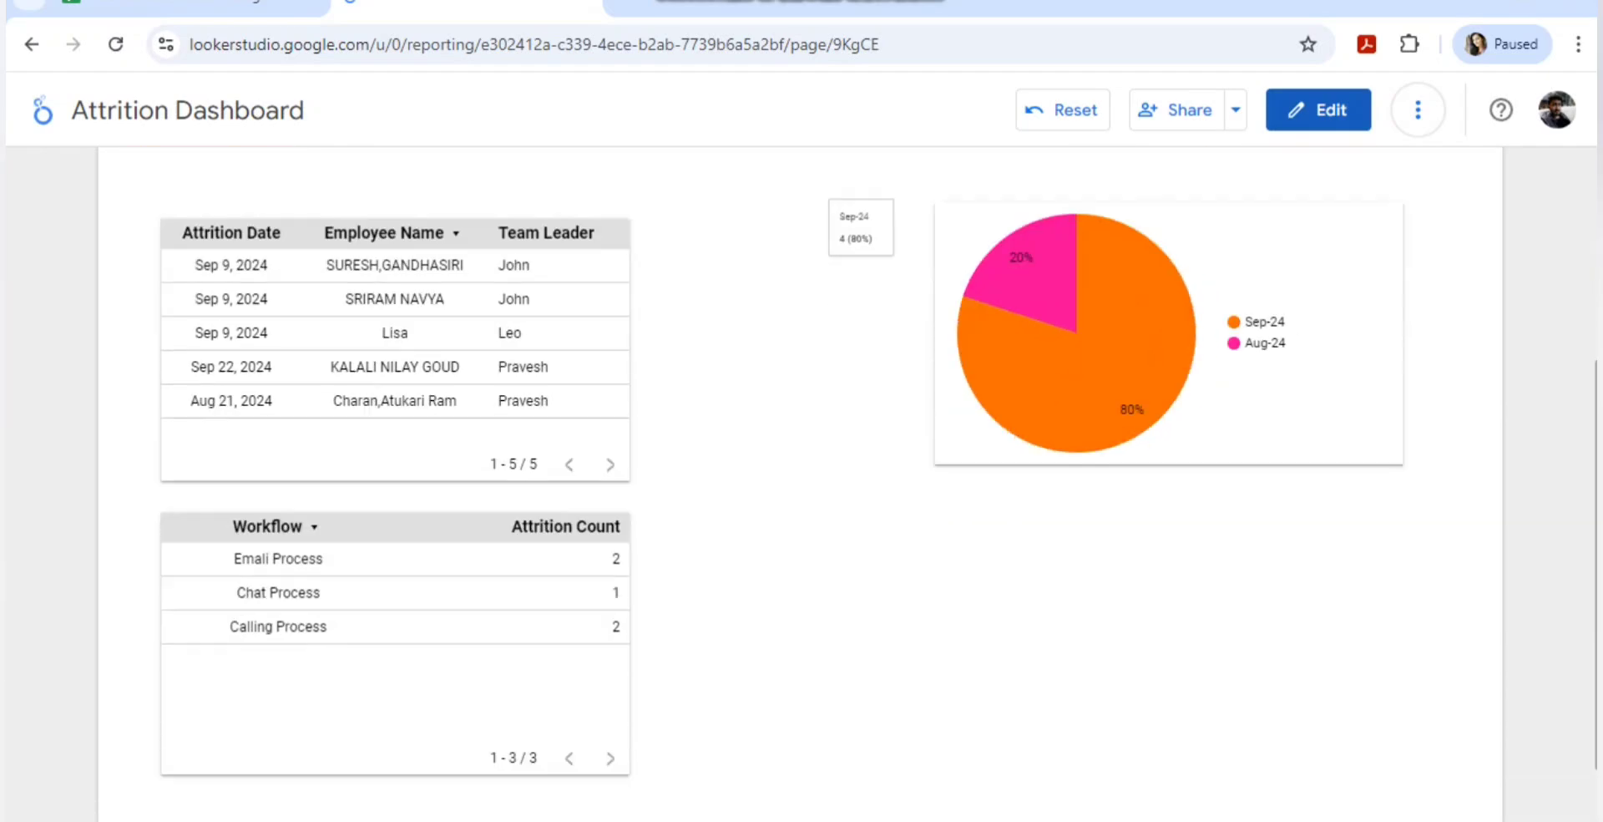
# Cross-filter the dashboard by the Emali Process row of the workflow table and check the scorecards, employee table and pie chart.
pyautogui.click(278, 476)
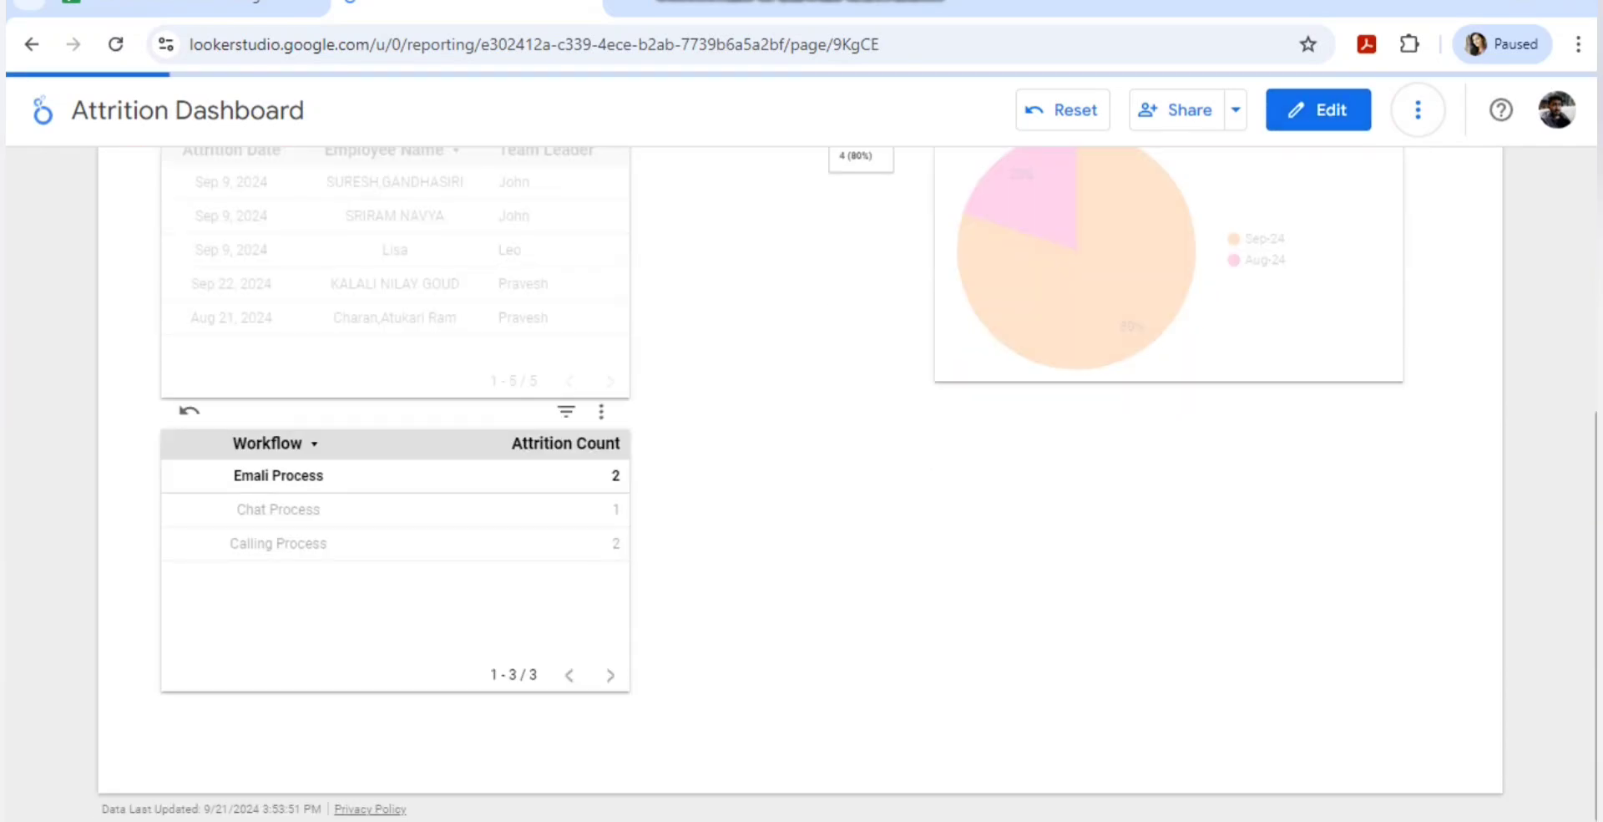
pyautogui.scroll(3, 793, 484)
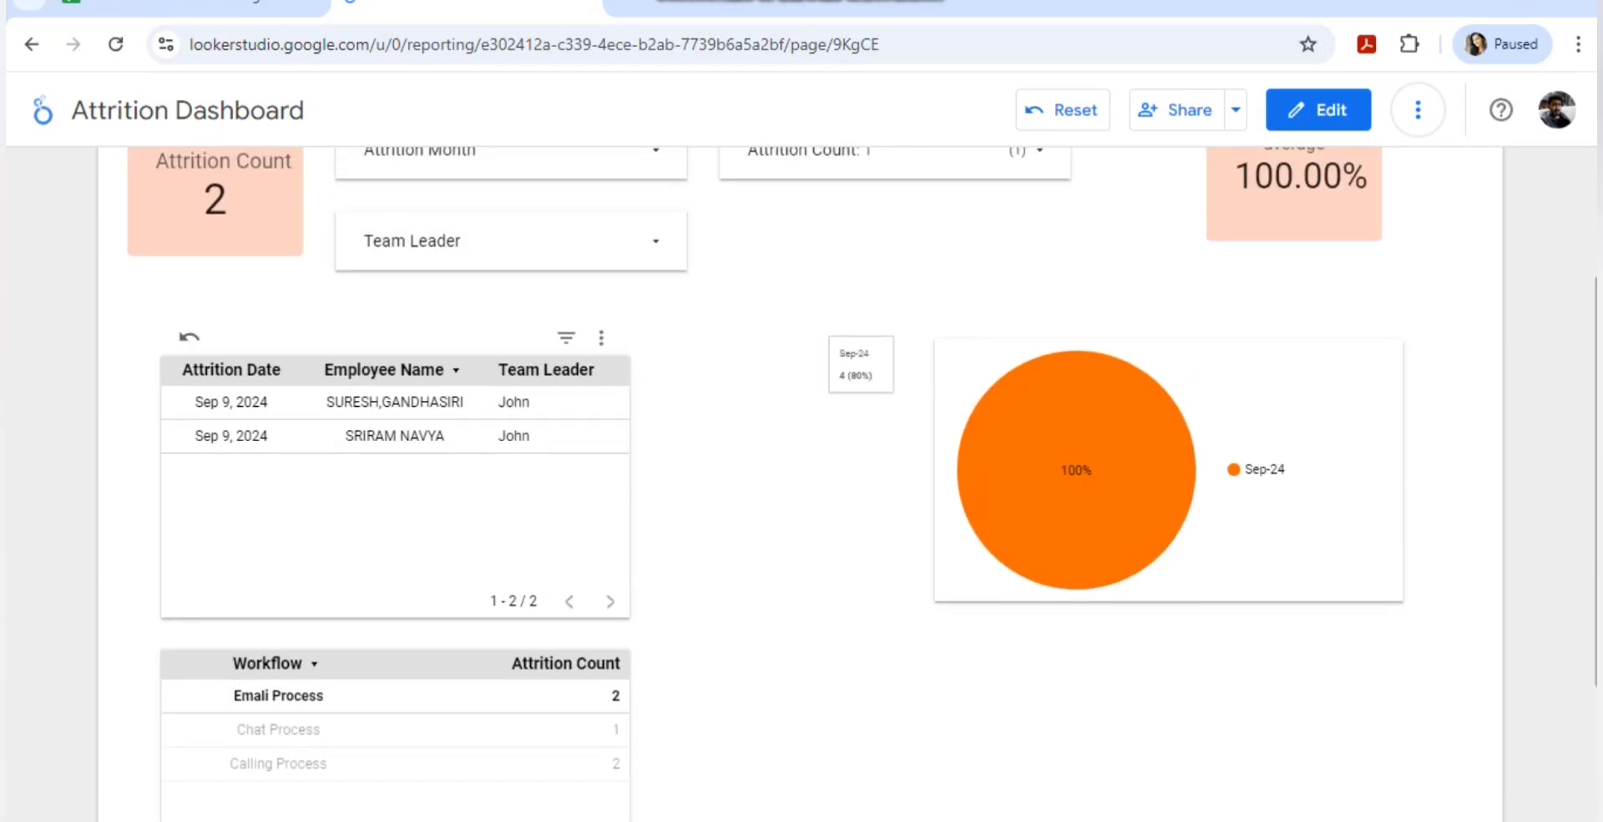
pyautogui.scroll(-2, 793, 484)
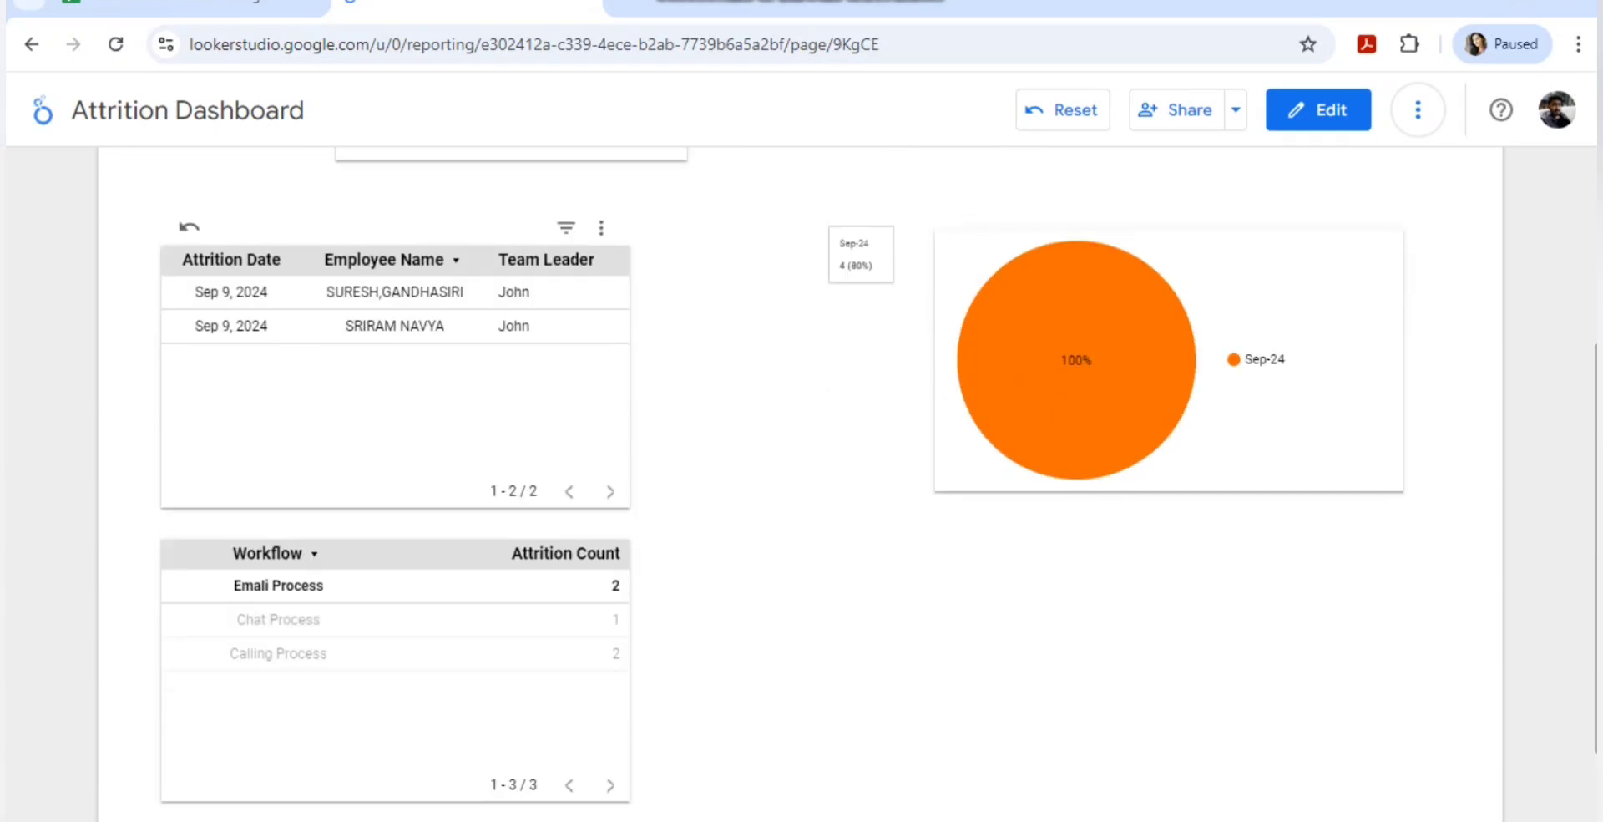
pyautogui.scroll(3, 793, 484)
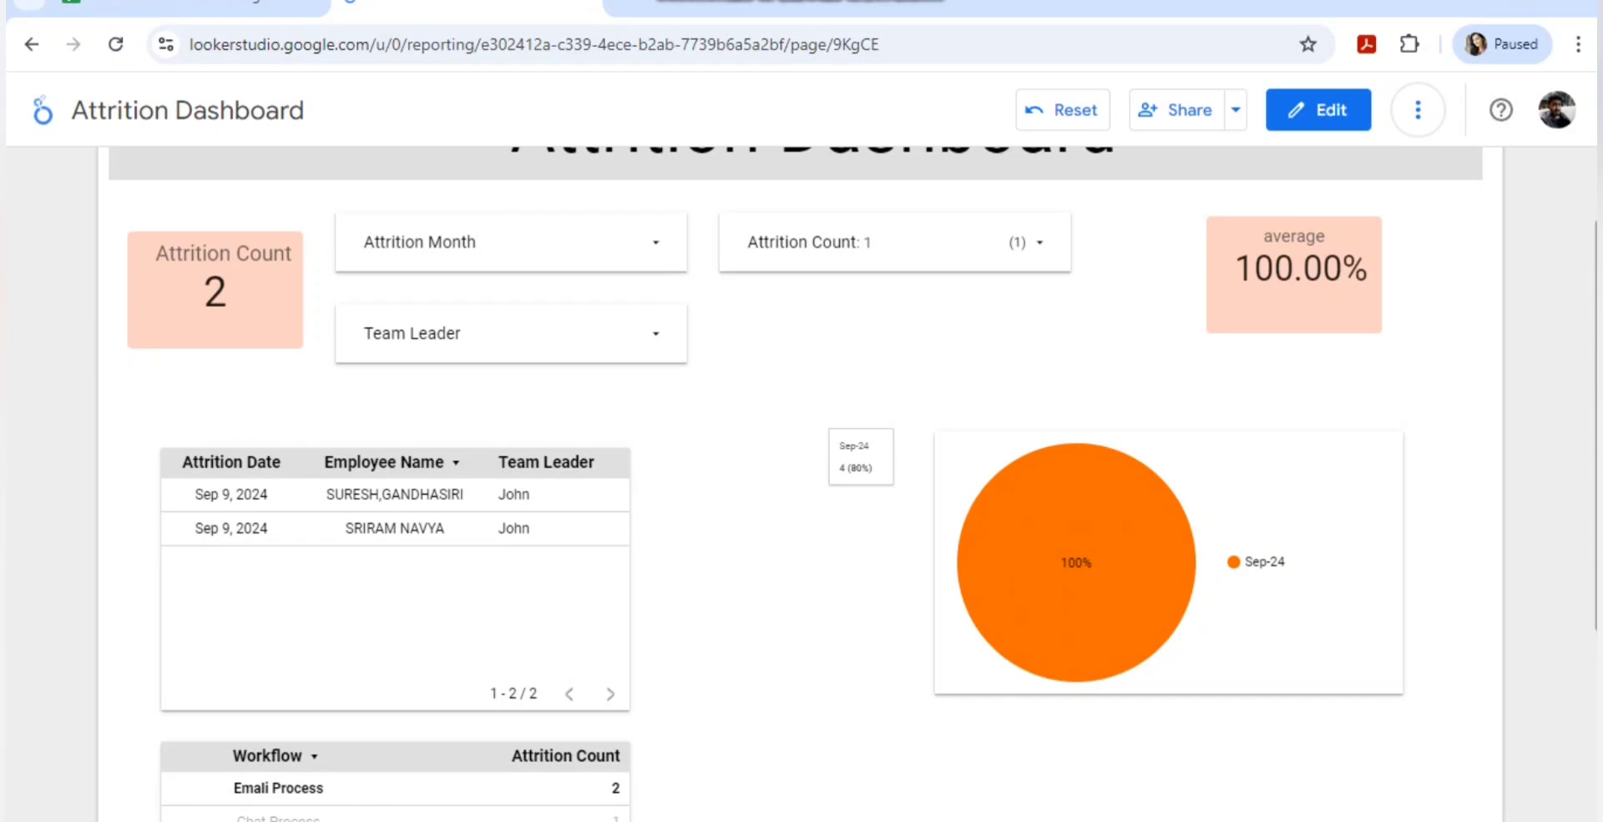
pyautogui.scroll(-3, 802, 484)
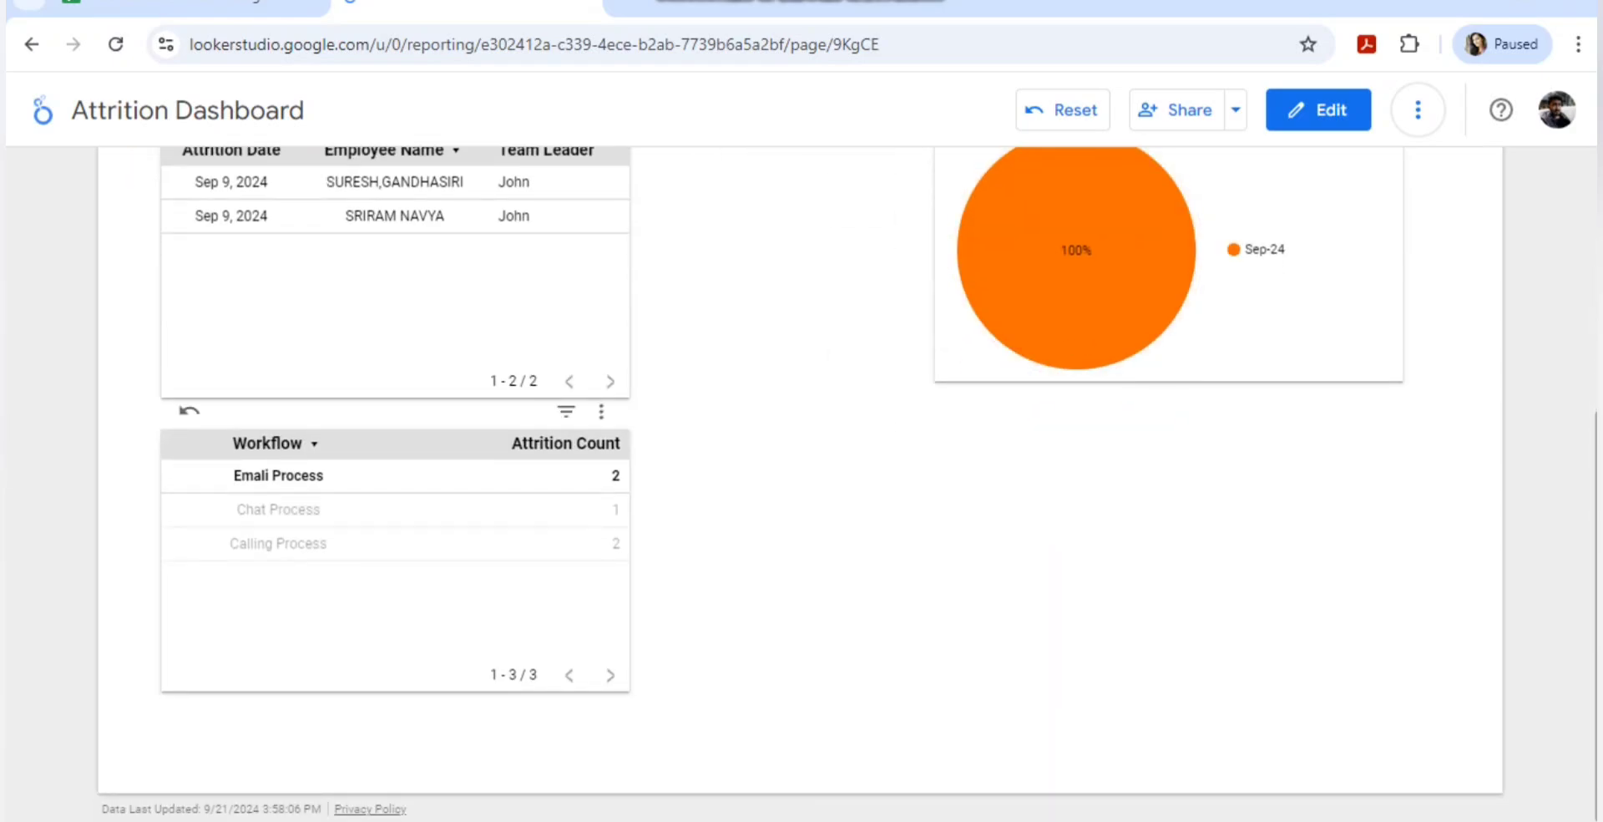
# Cross-filter the dashboard by the Chat Process row of the workflow table and check the other components.
pyautogui.click(278, 509)
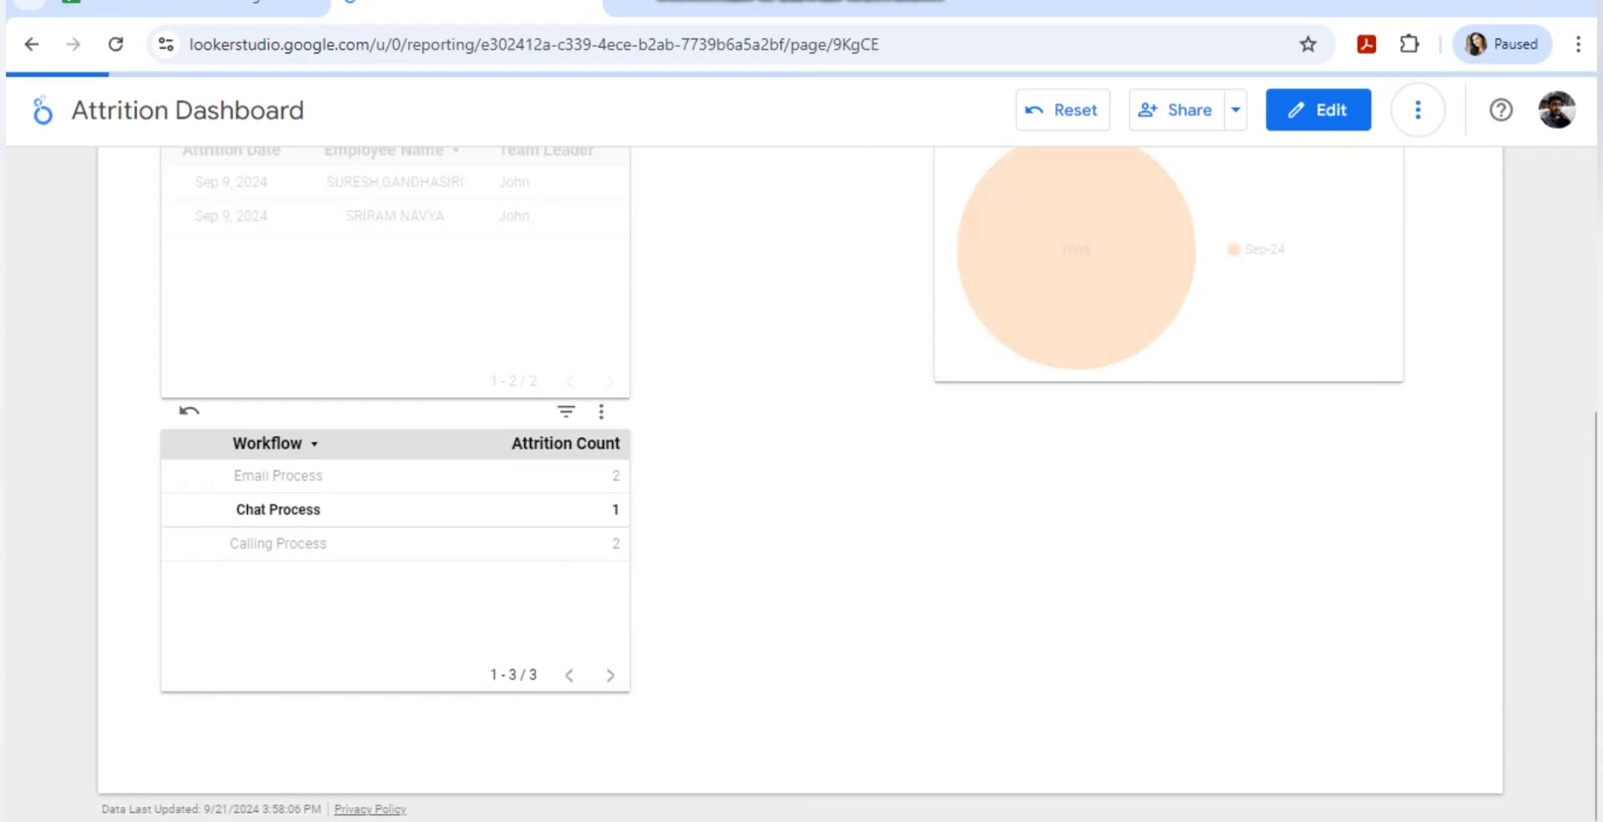
pyautogui.scroll(5, 511, 454)
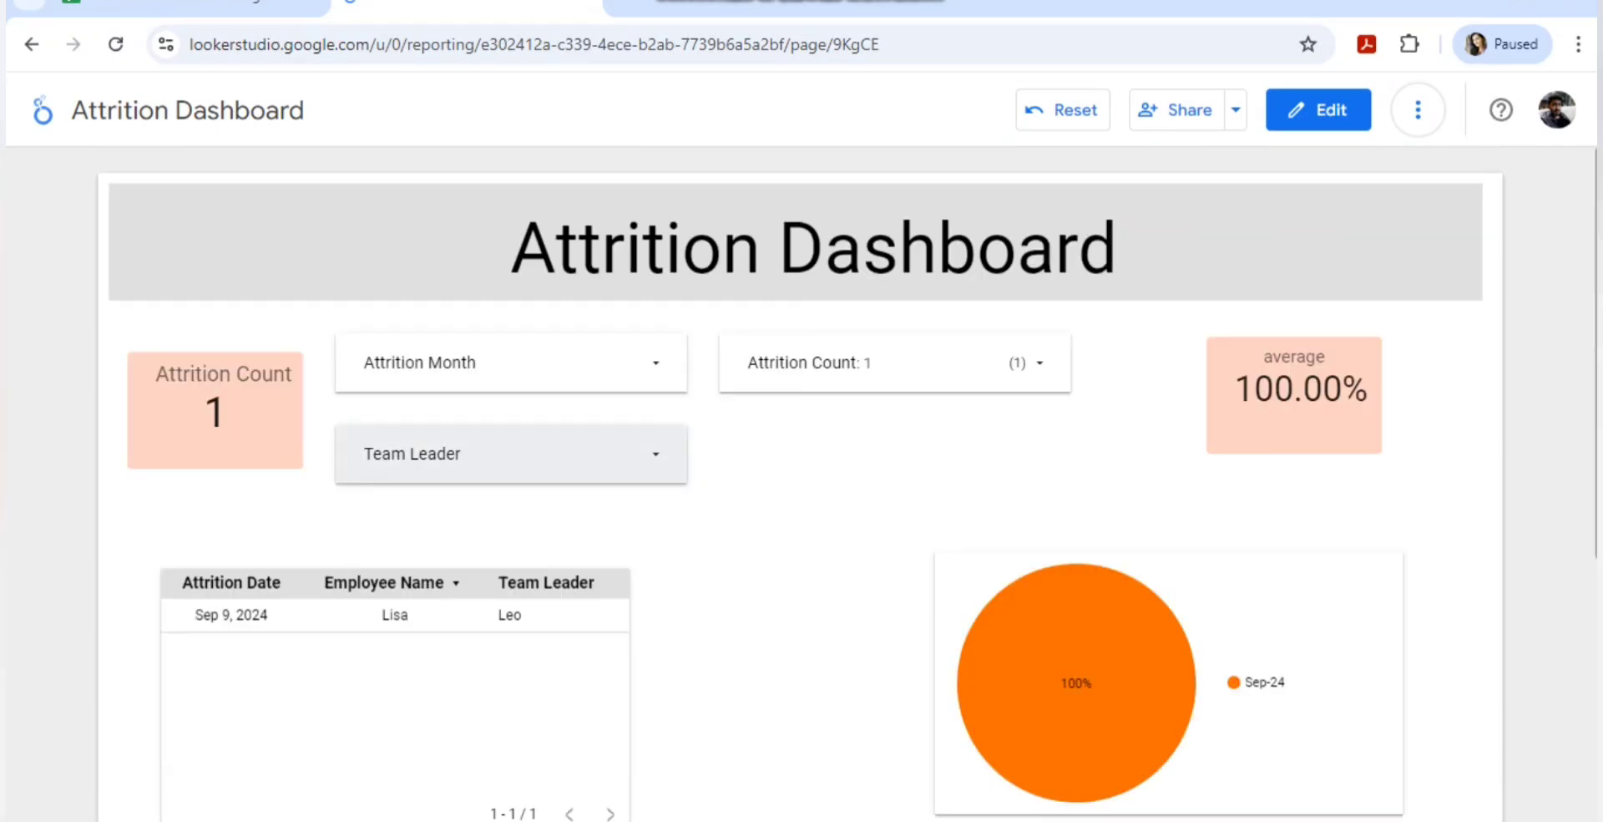
pyautogui.scroll(-5, 511, 454)
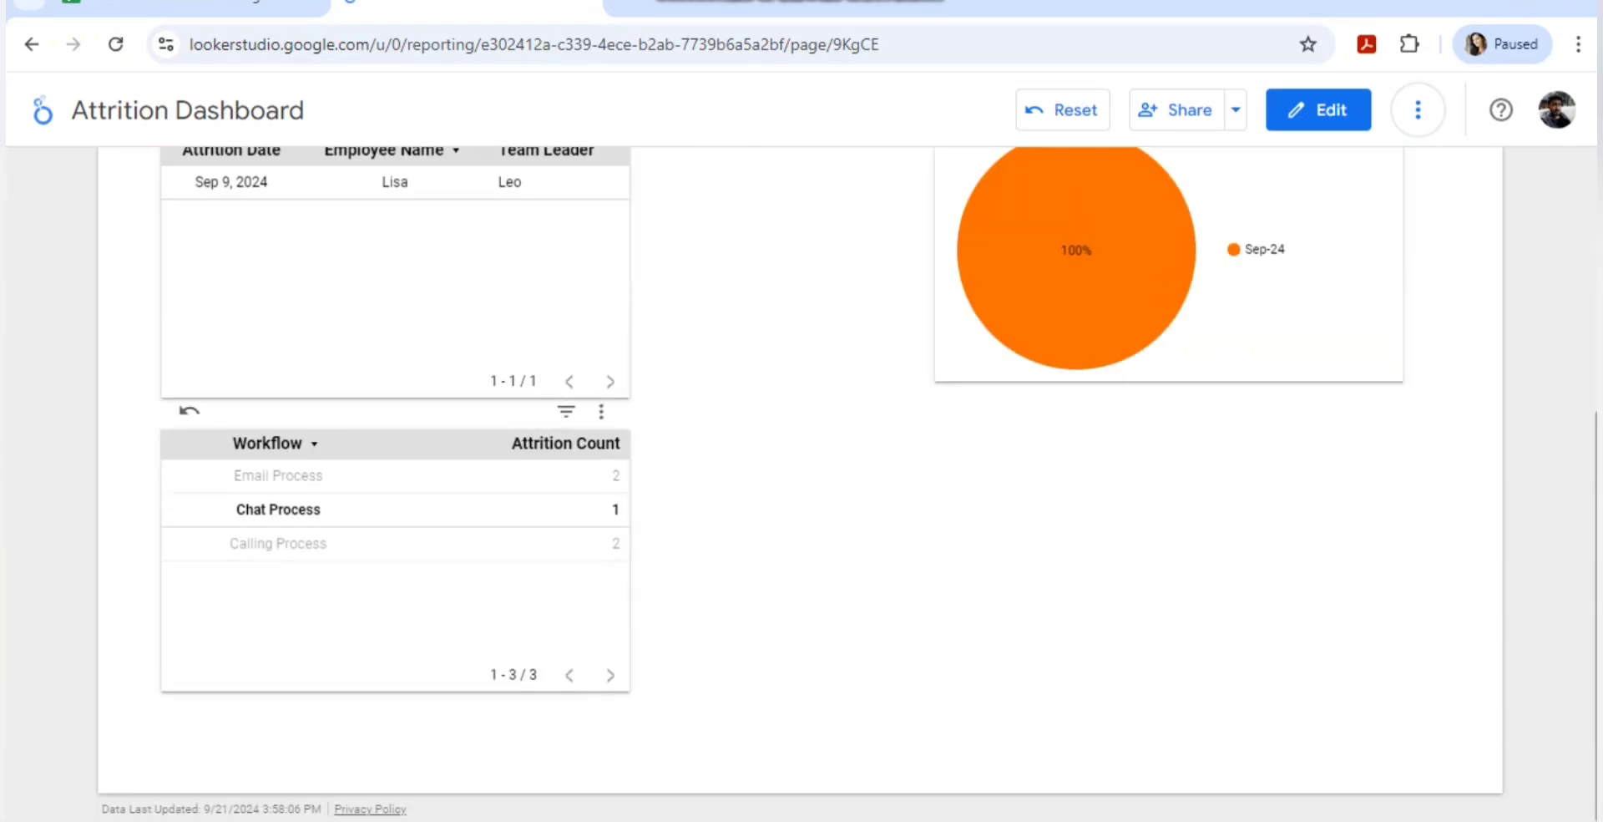
# Clear the Chat Process selection in the workflow table, review the unfiltered dashboard and return the report to edit mode.
pyautogui.click(278, 509)
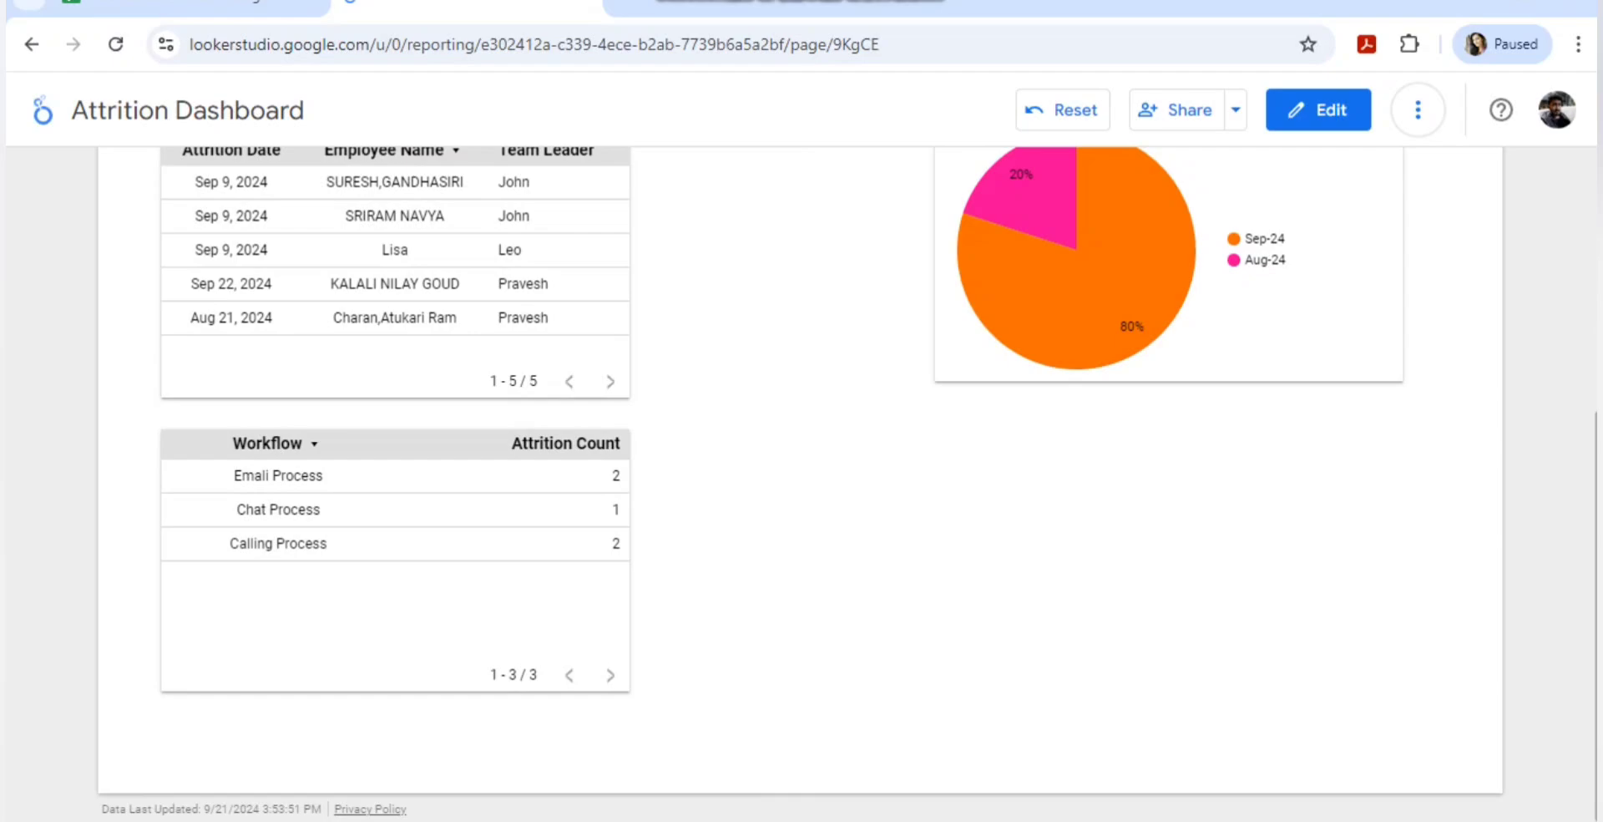
pyautogui.scroll(5, 511, 453)
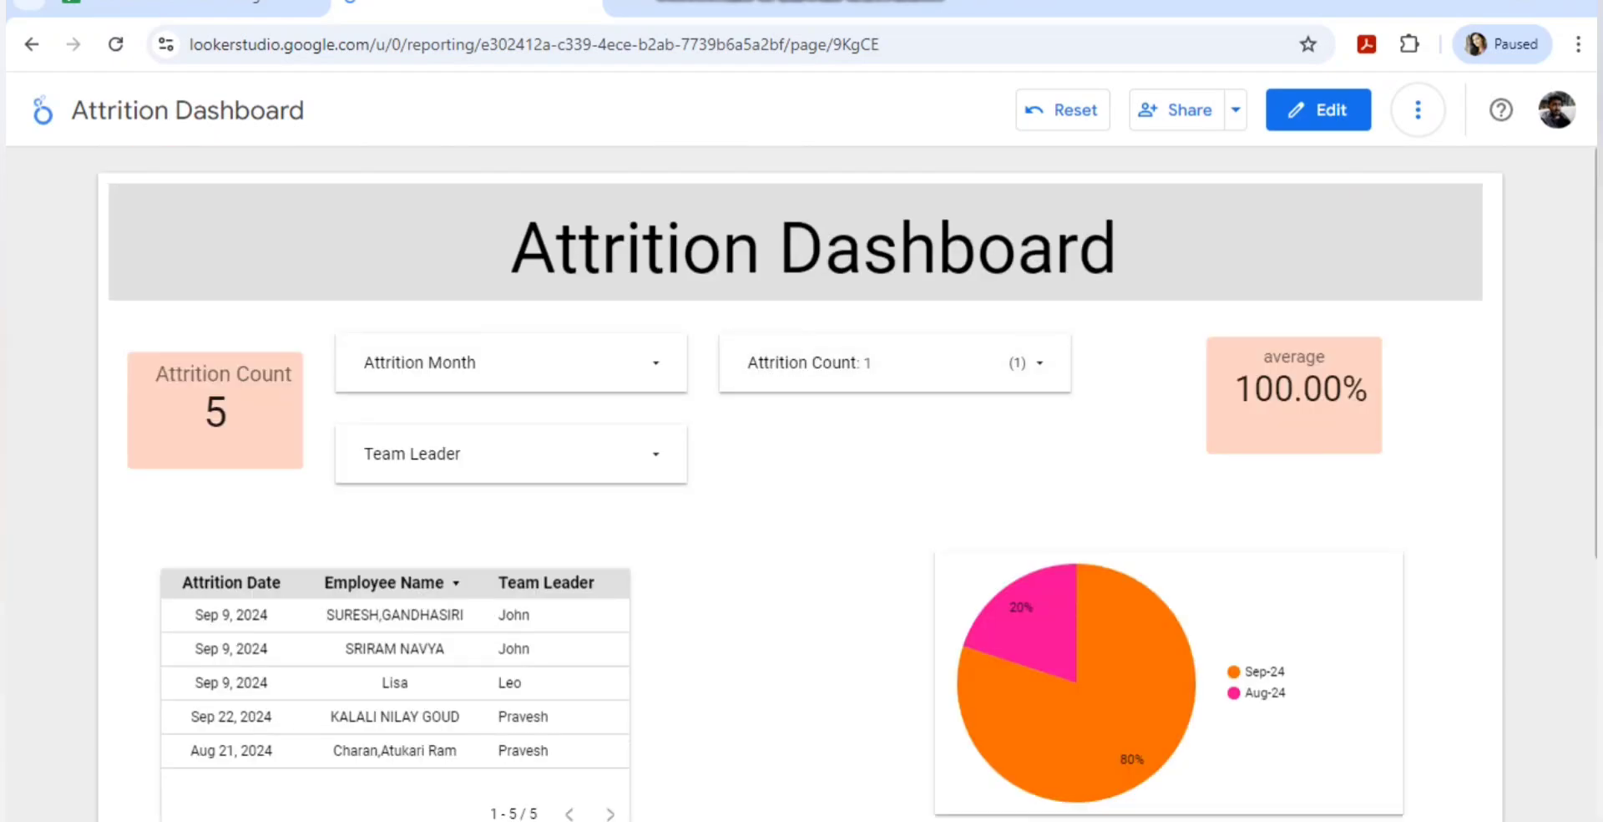
pyautogui.scroll(-4, 800, 484)
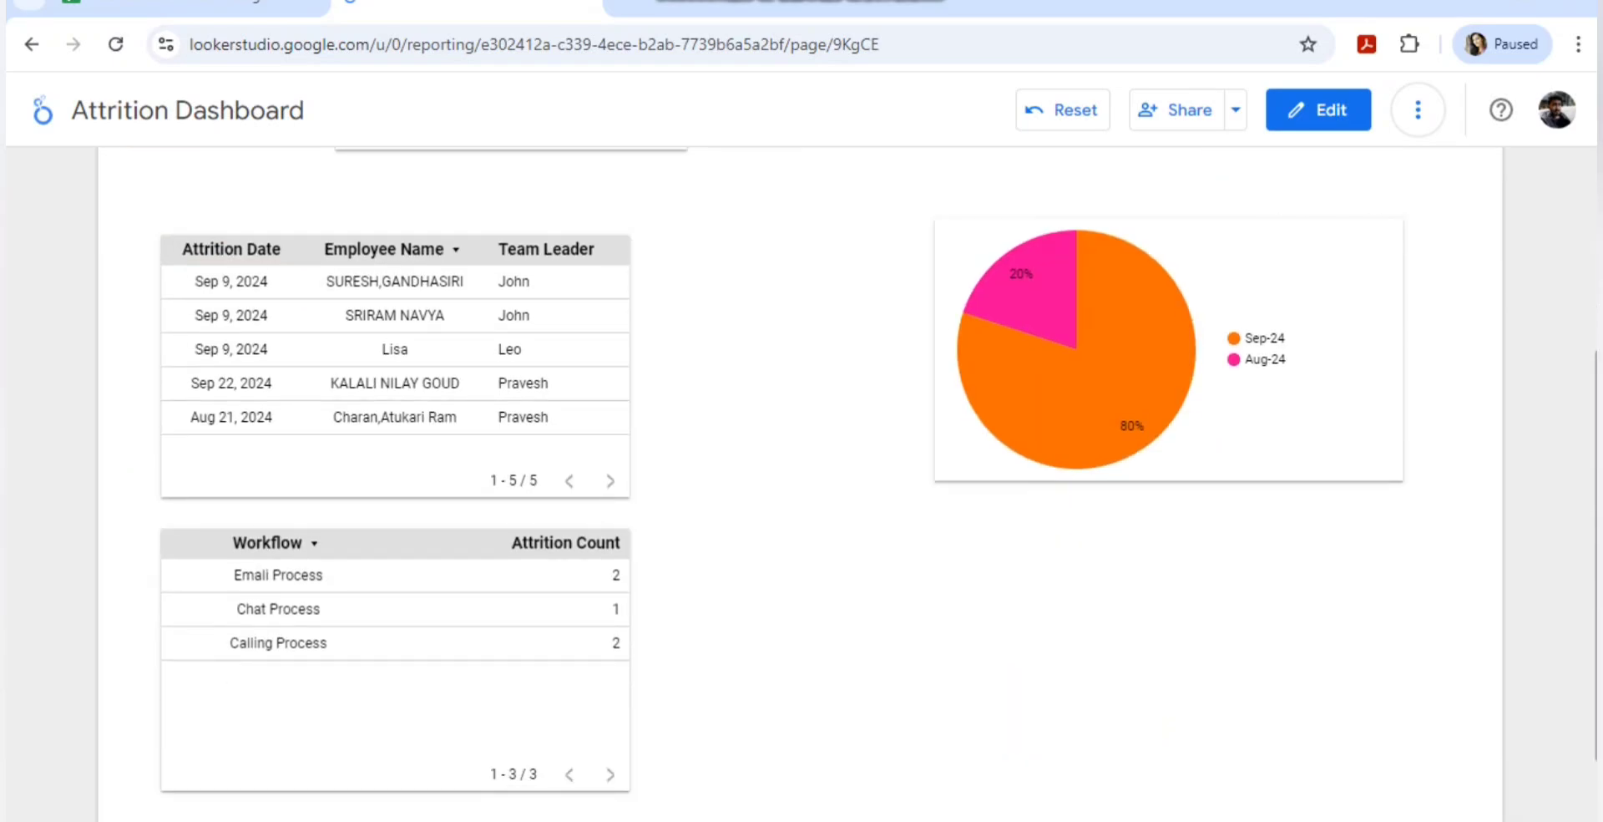
pyautogui.scroll(4, 800, 484)
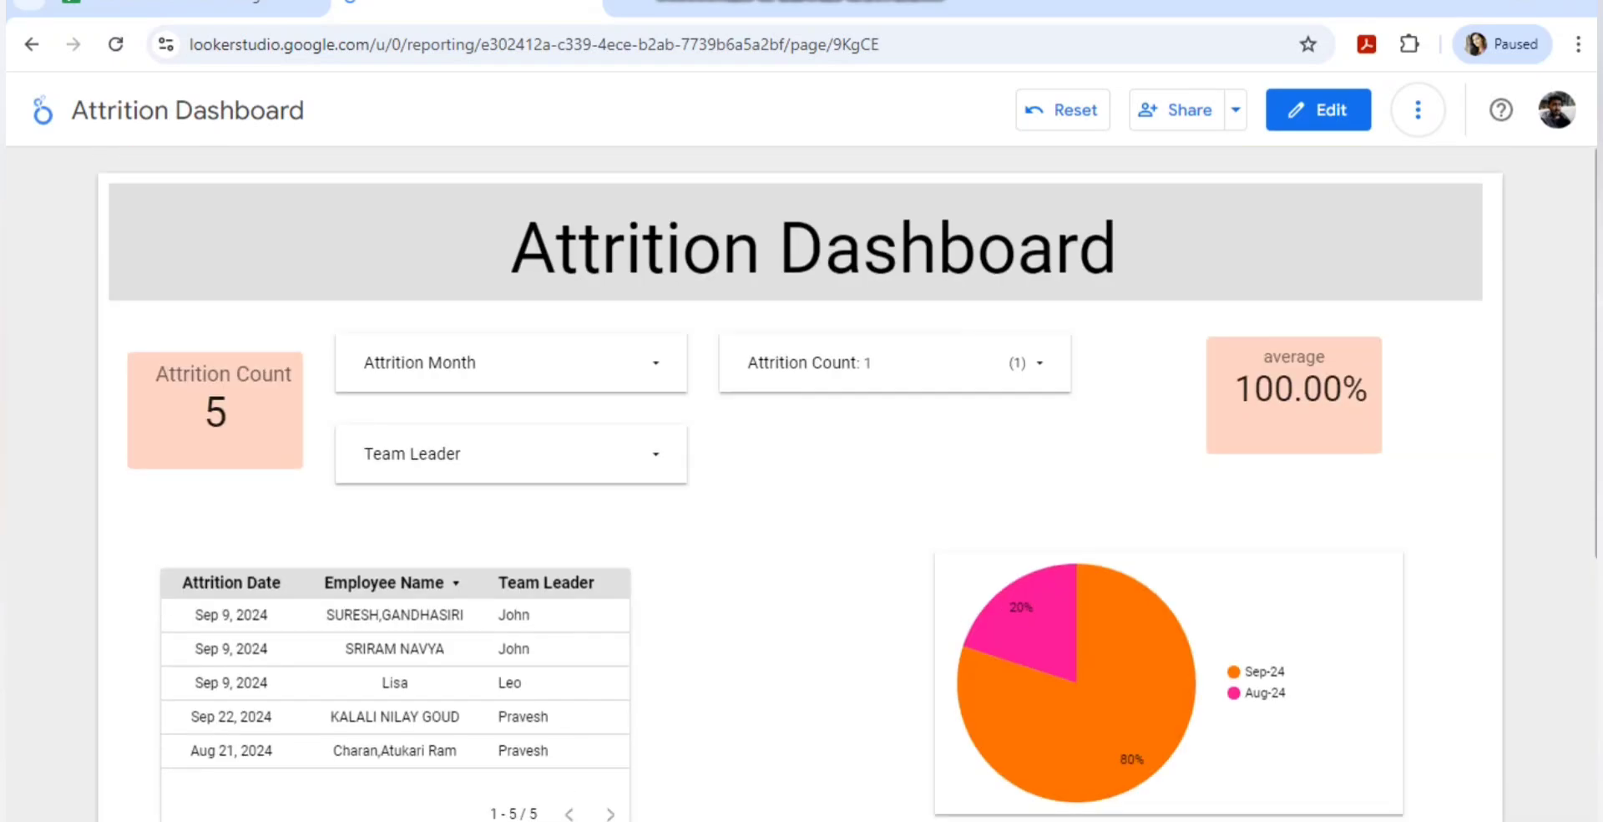
pyautogui.click(1319, 109)
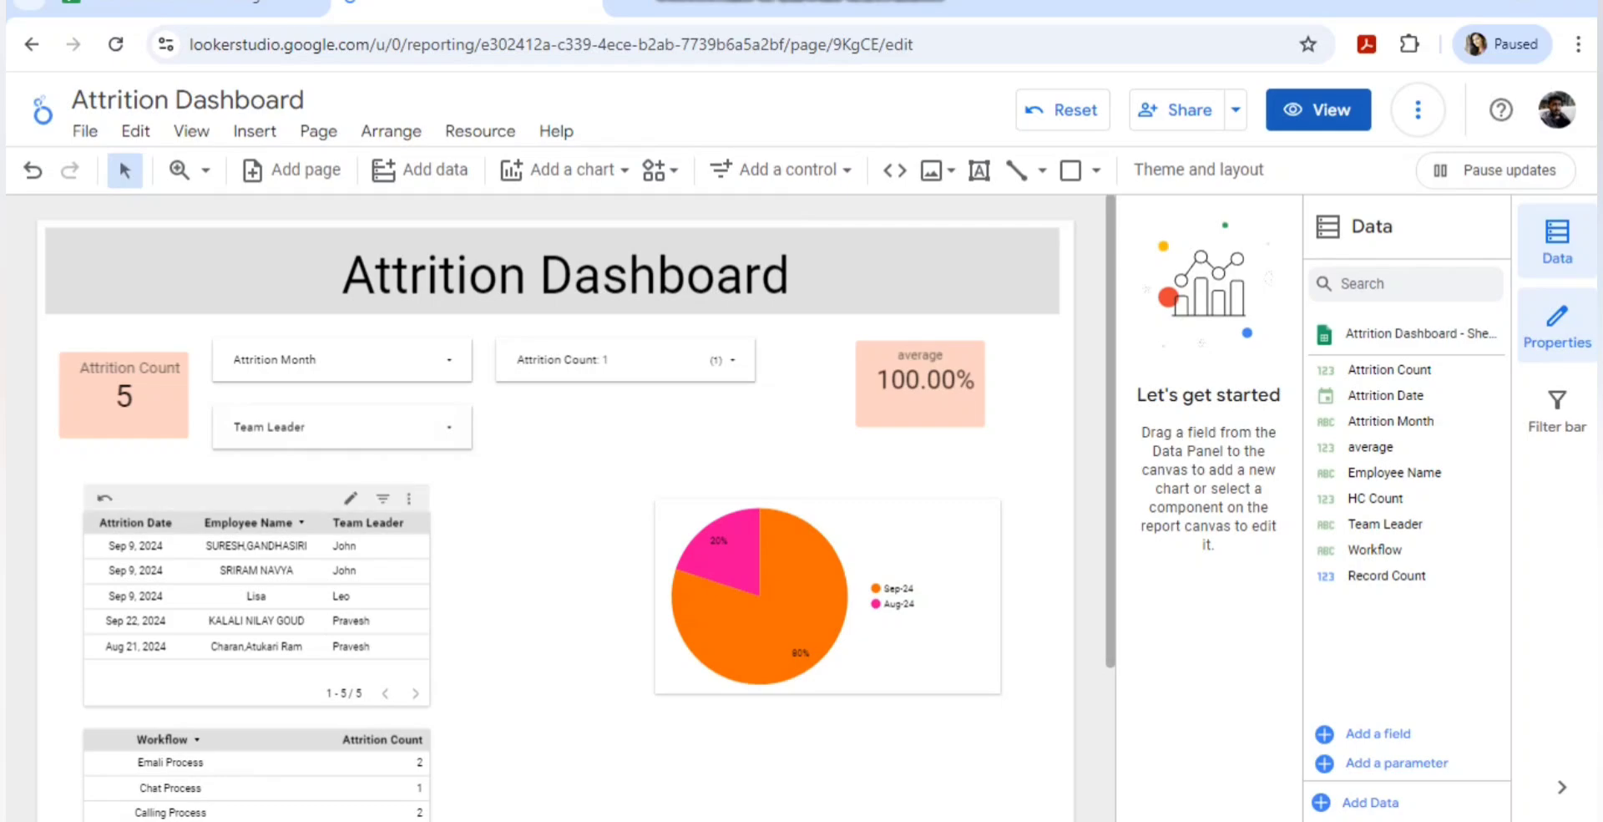
pyautogui.click(365, 426)
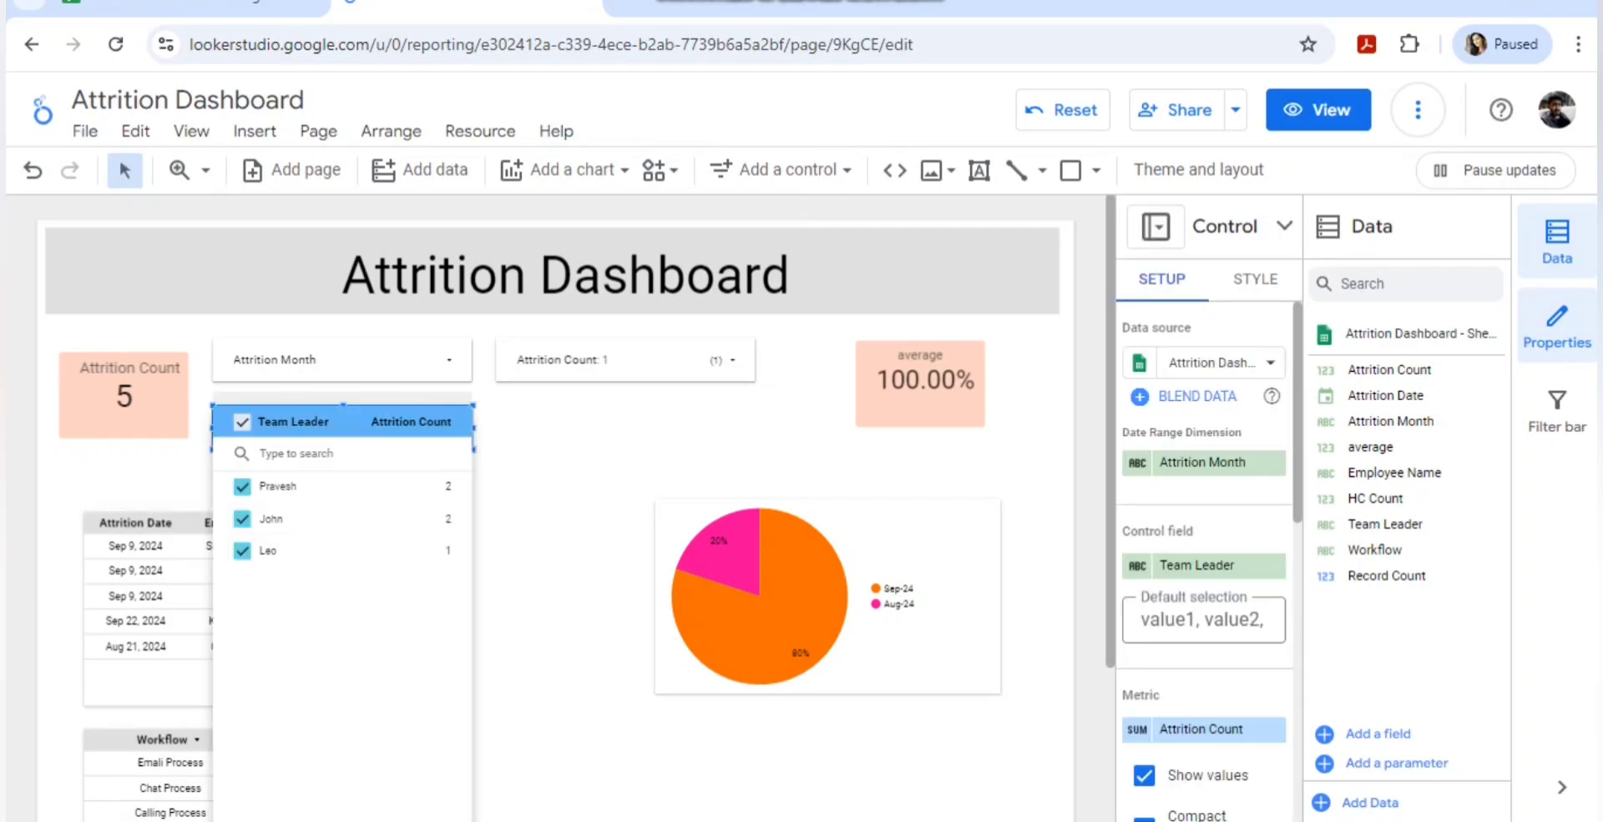
pyautogui.press('Escape')
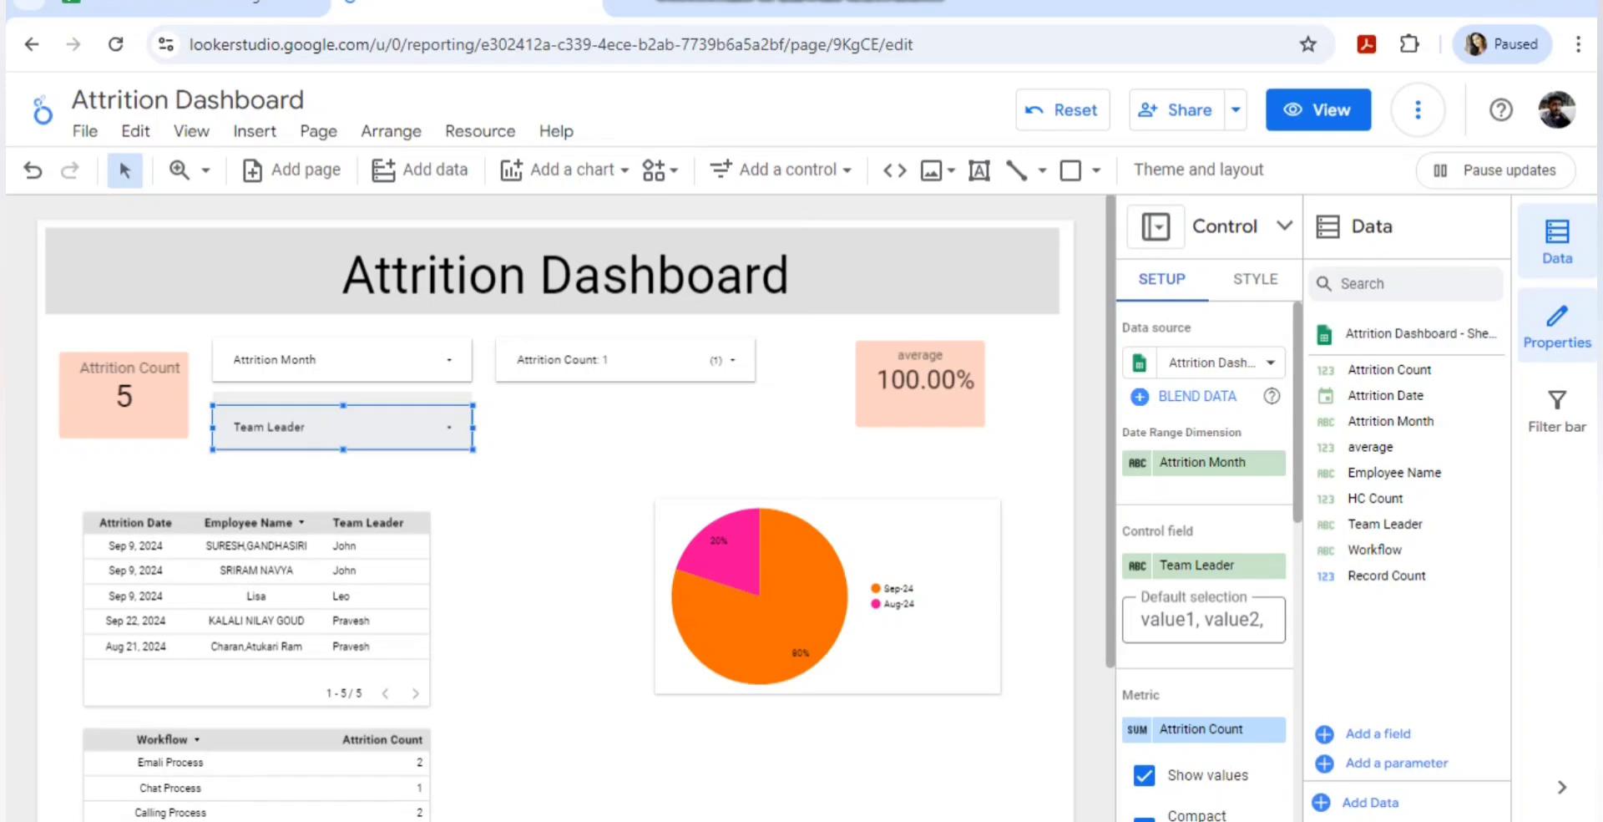
pyautogui.moveTo(365, 427); pyautogui.dragTo(666, 422)
pyautogui.hotkey('ctrl', 'z')
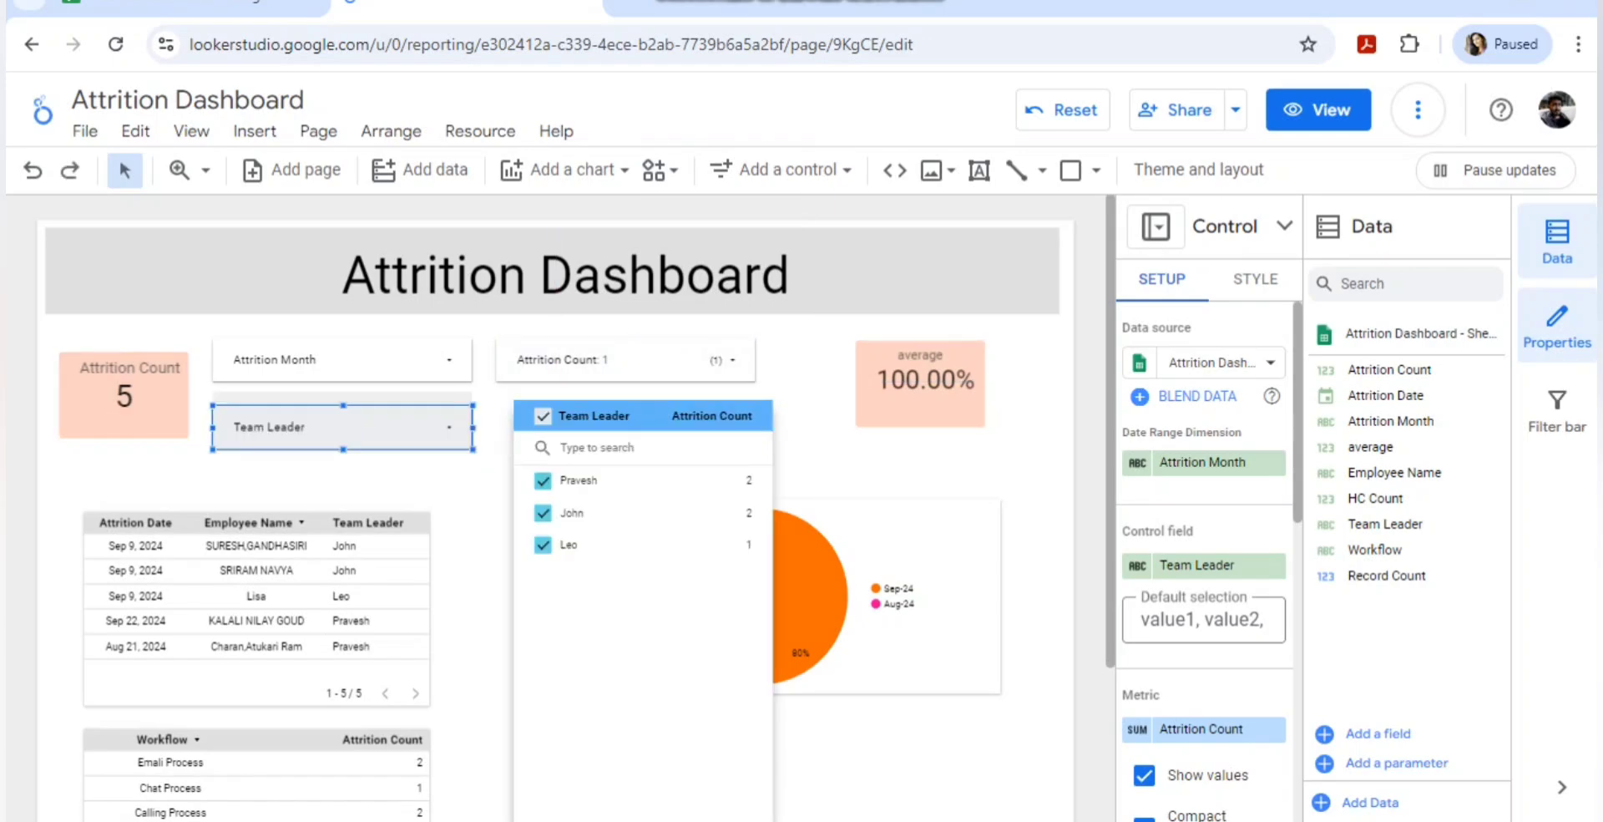
pyautogui.click(375, 427)
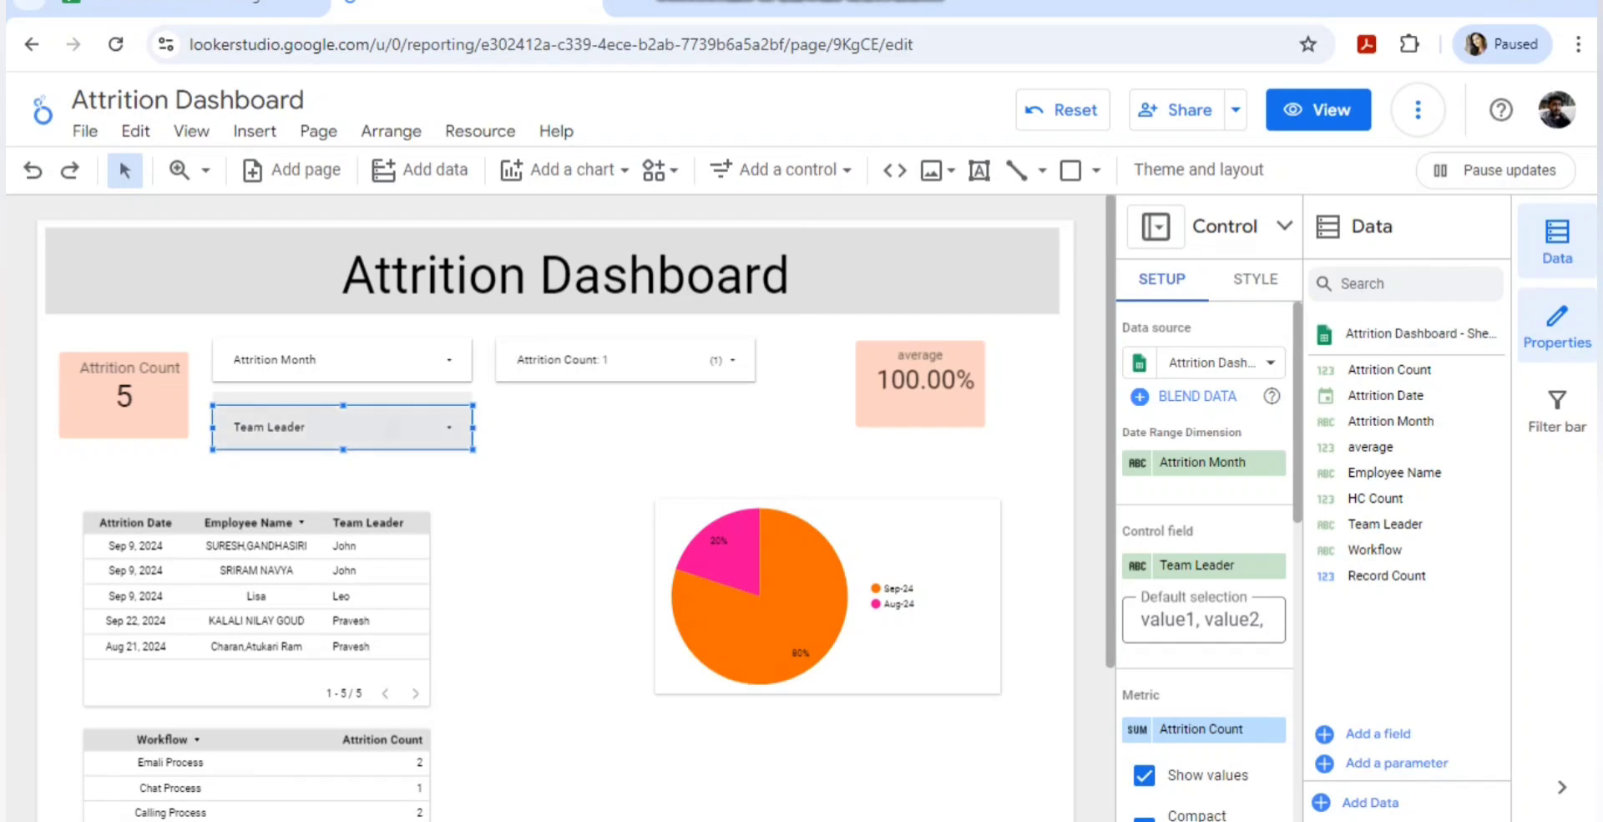
pyautogui.click(376, 426)
pyautogui.click(547, 451)
pyautogui.click(376, 427)
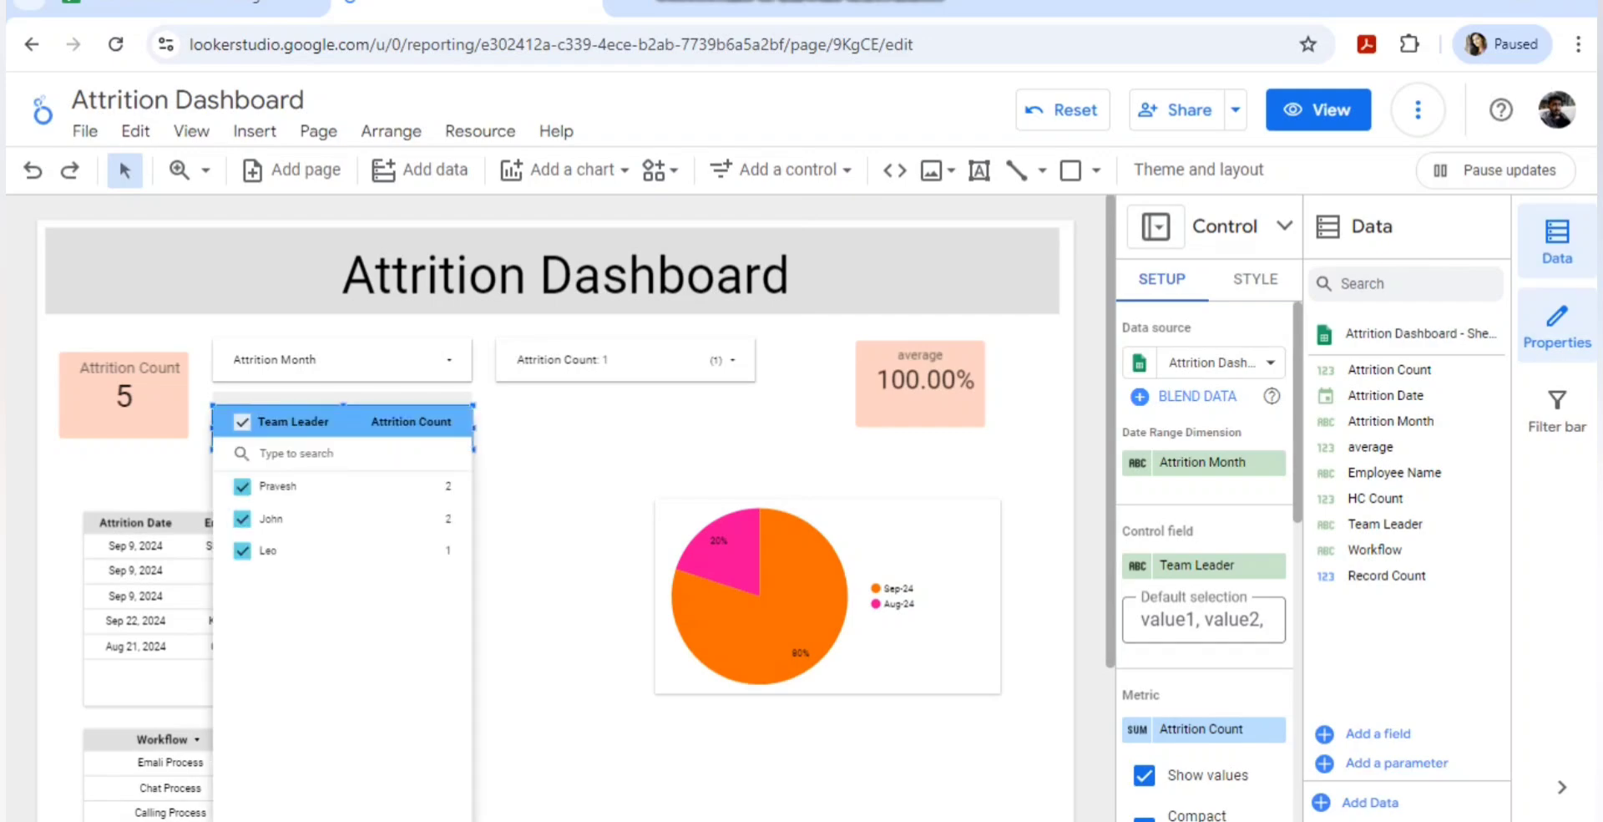
pyautogui.press('Escape')
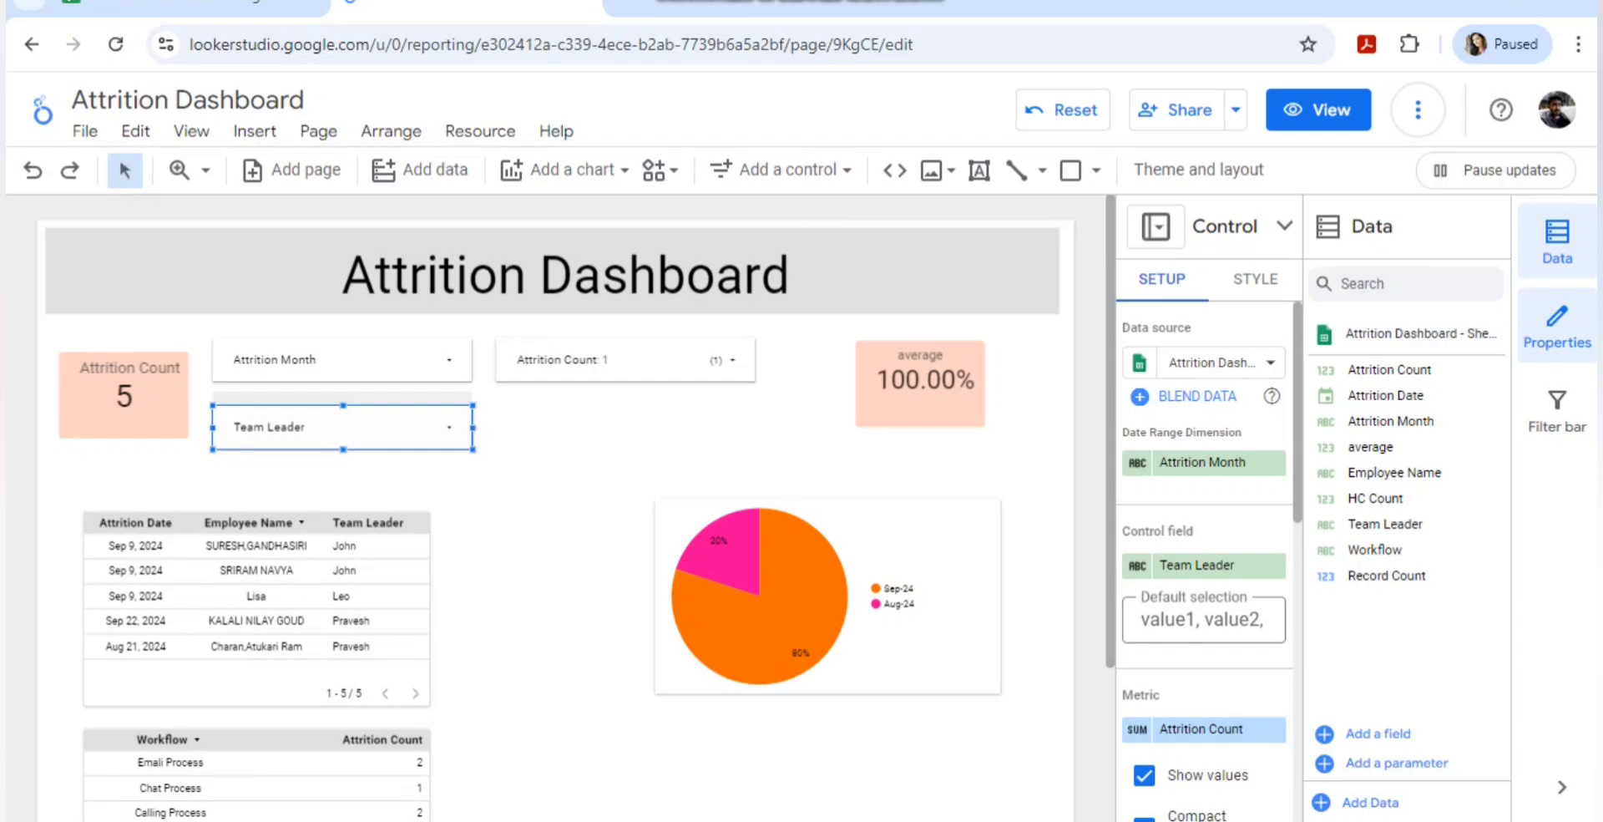
pyautogui.click(418, 428)
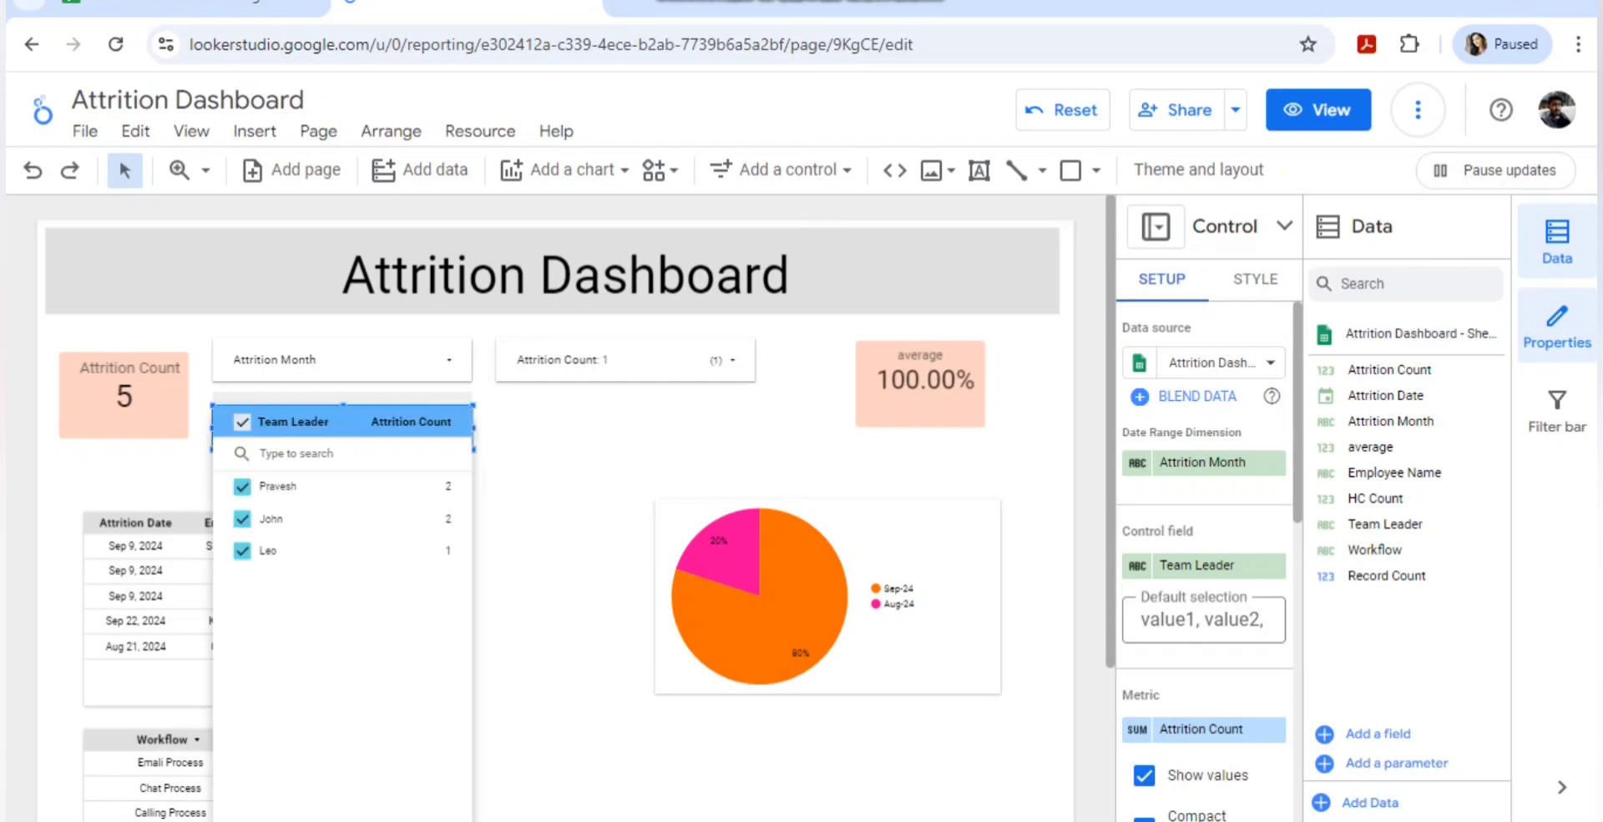
pyautogui.press('Escape')
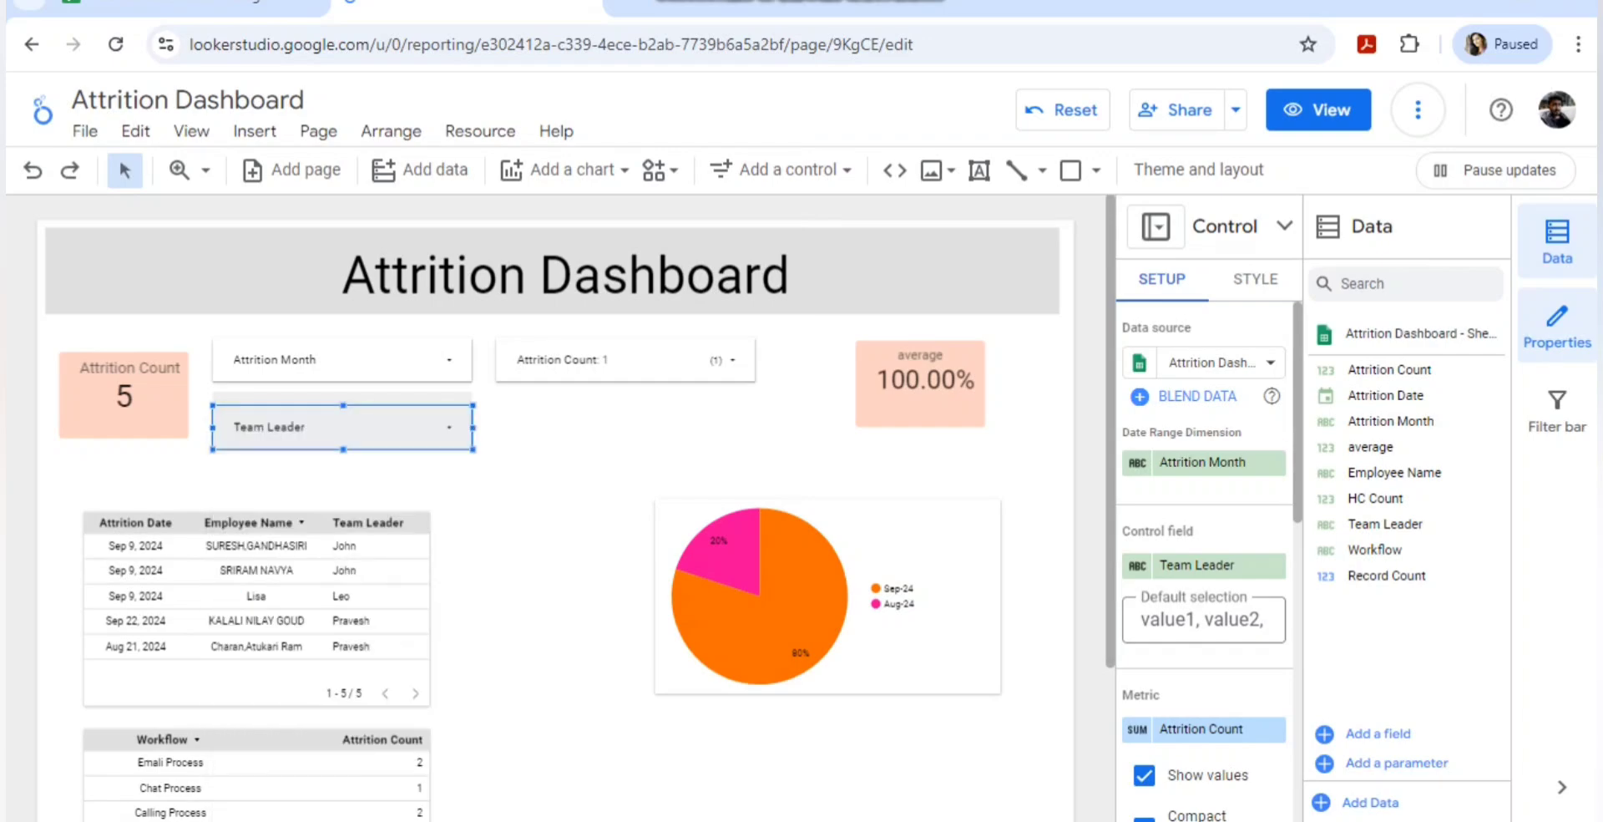
# Duplicate the Team Leader filter control and place the copy beside the original, beneath the Attrition Count filter.
pyautogui.rightClick(425, 428)
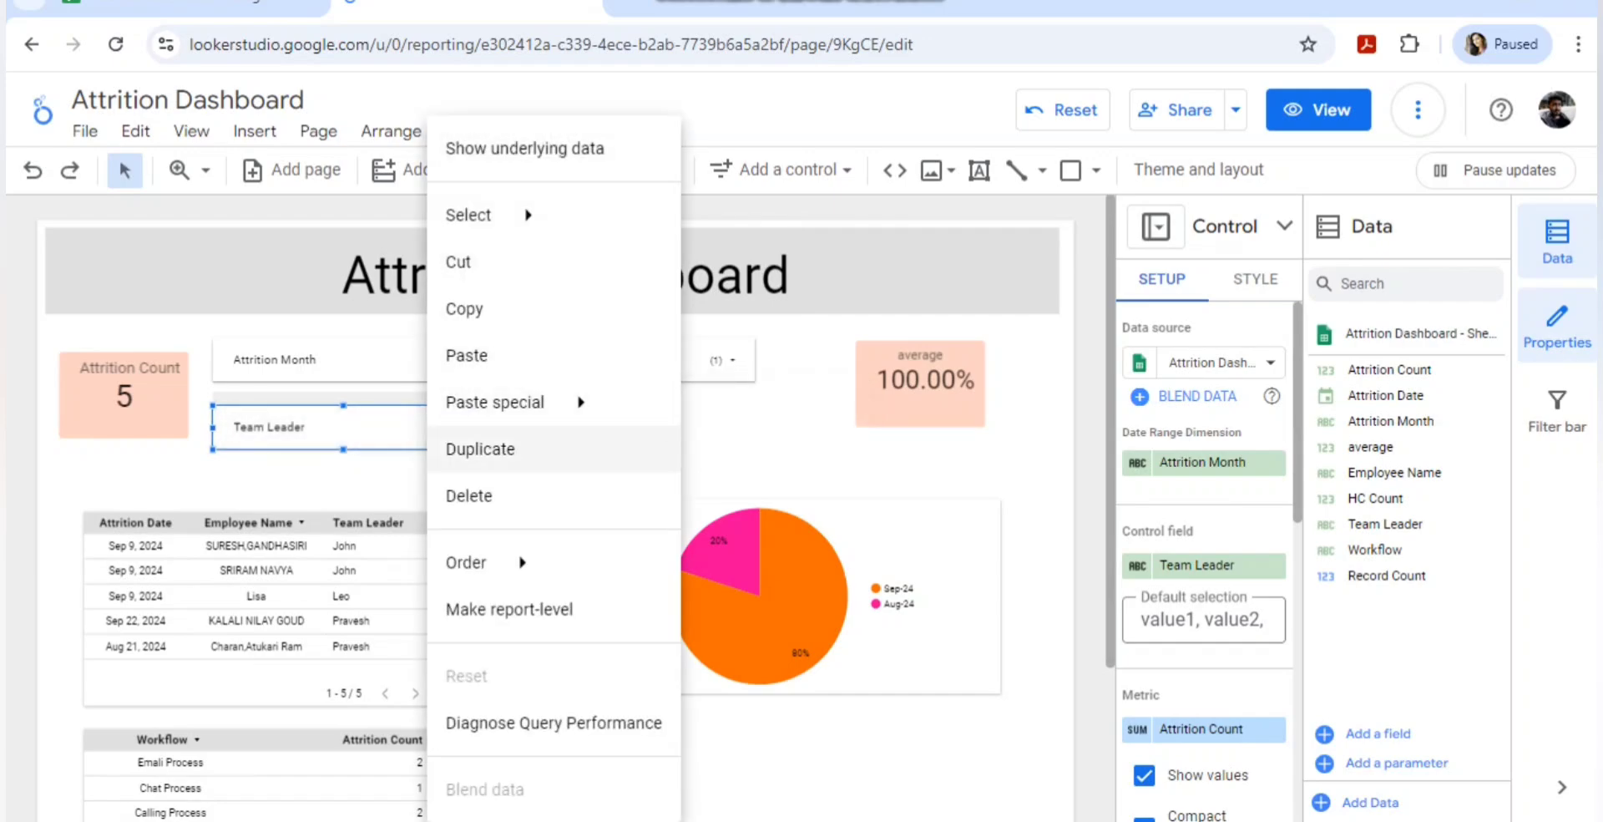
pyautogui.click(568, 449)
pyautogui.moveTo(342, 427); pyautogui.dragTo(634, 426)
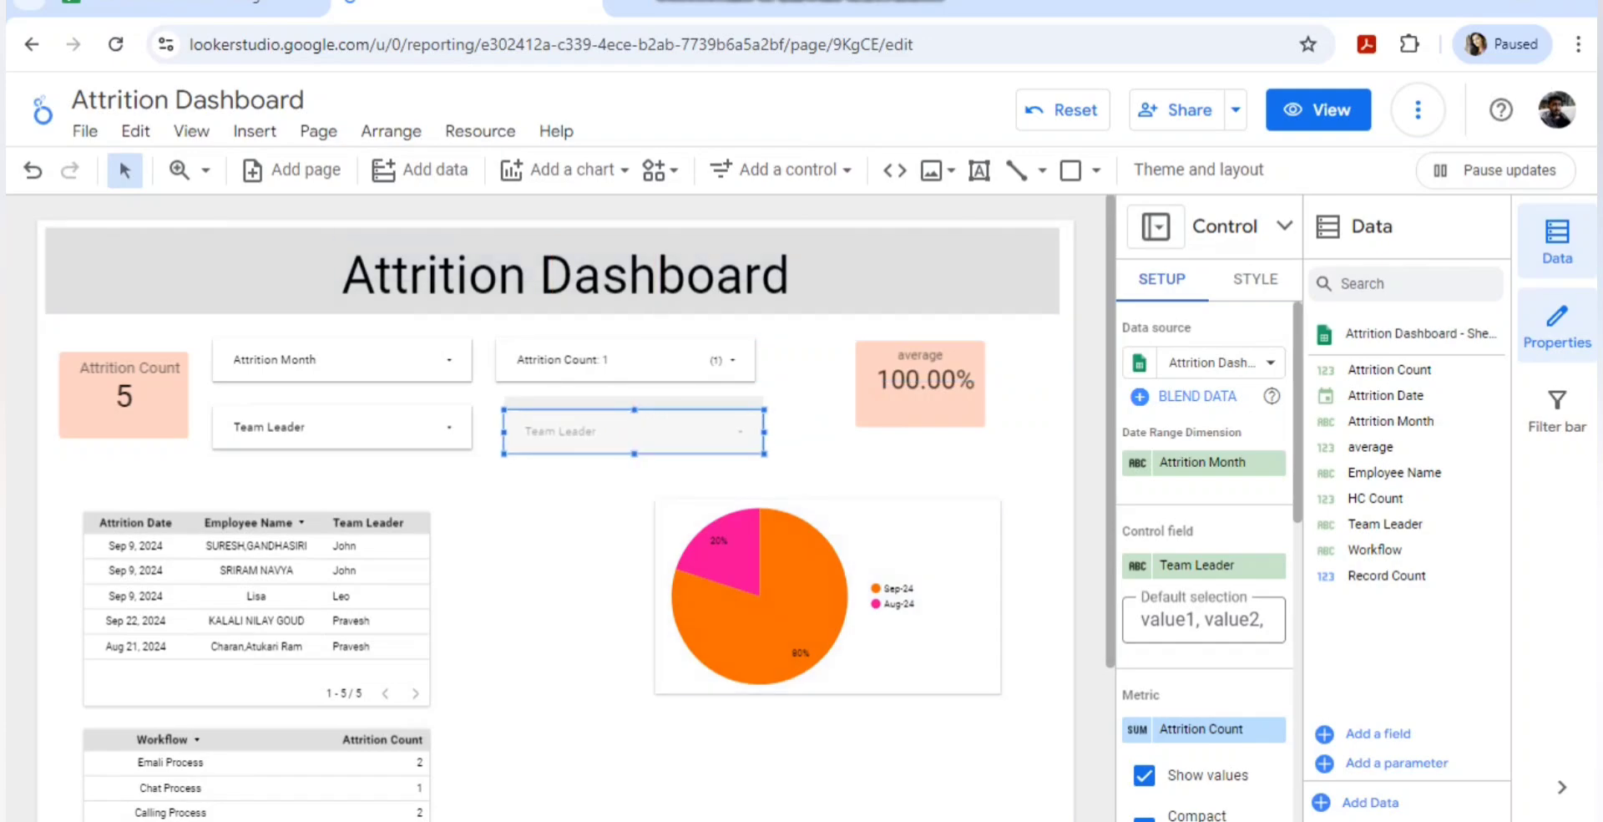
pyautogui.click(618, 427)
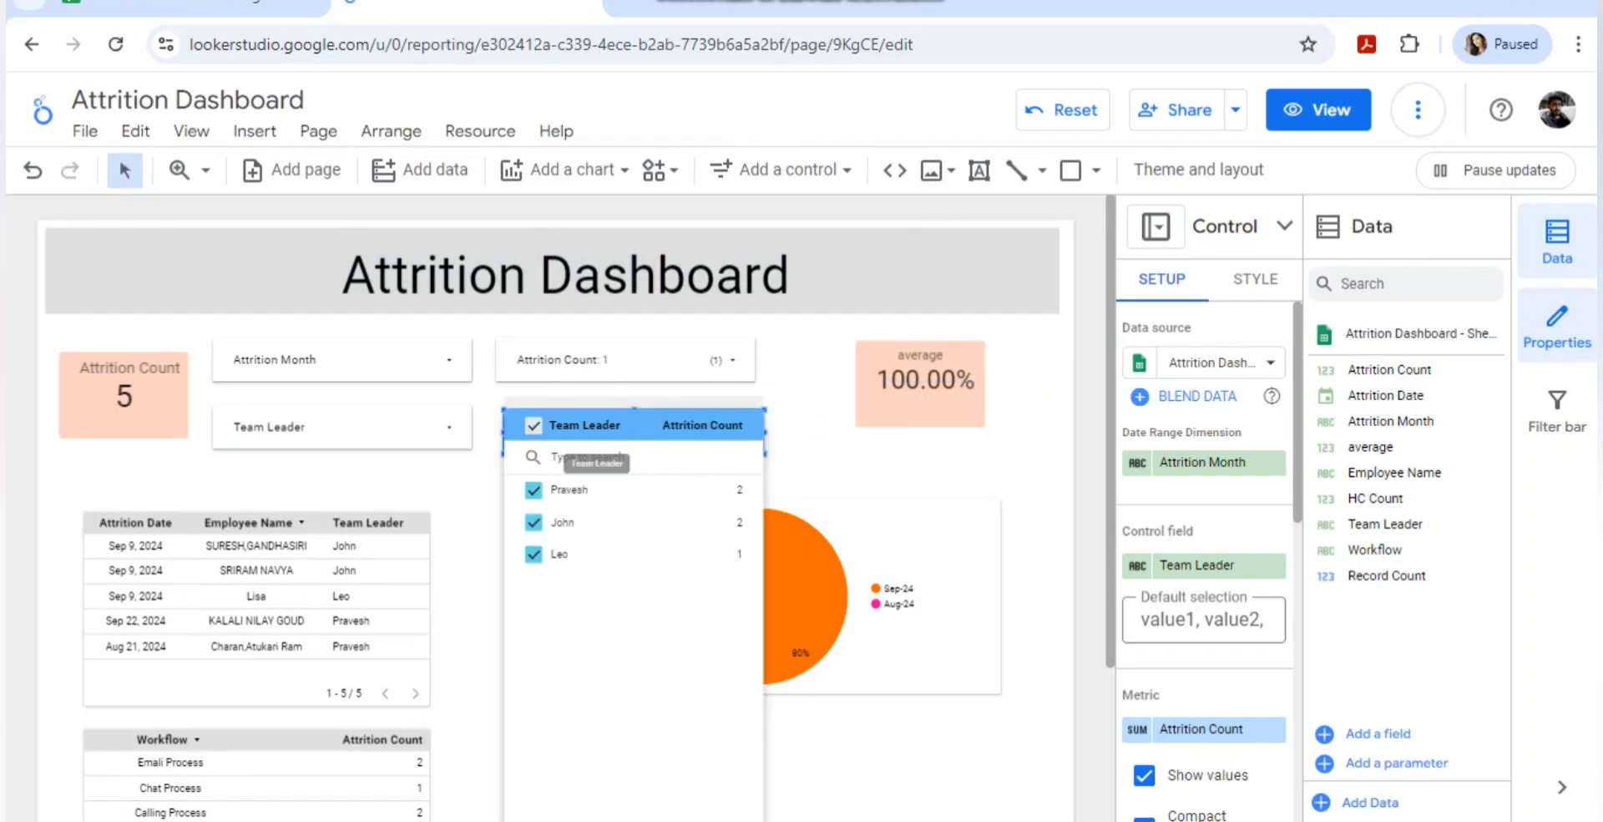
pyautogui.press('Escape')
pyautogui.moveTo(633, 431); pyautogui.dragTo(635, 427)
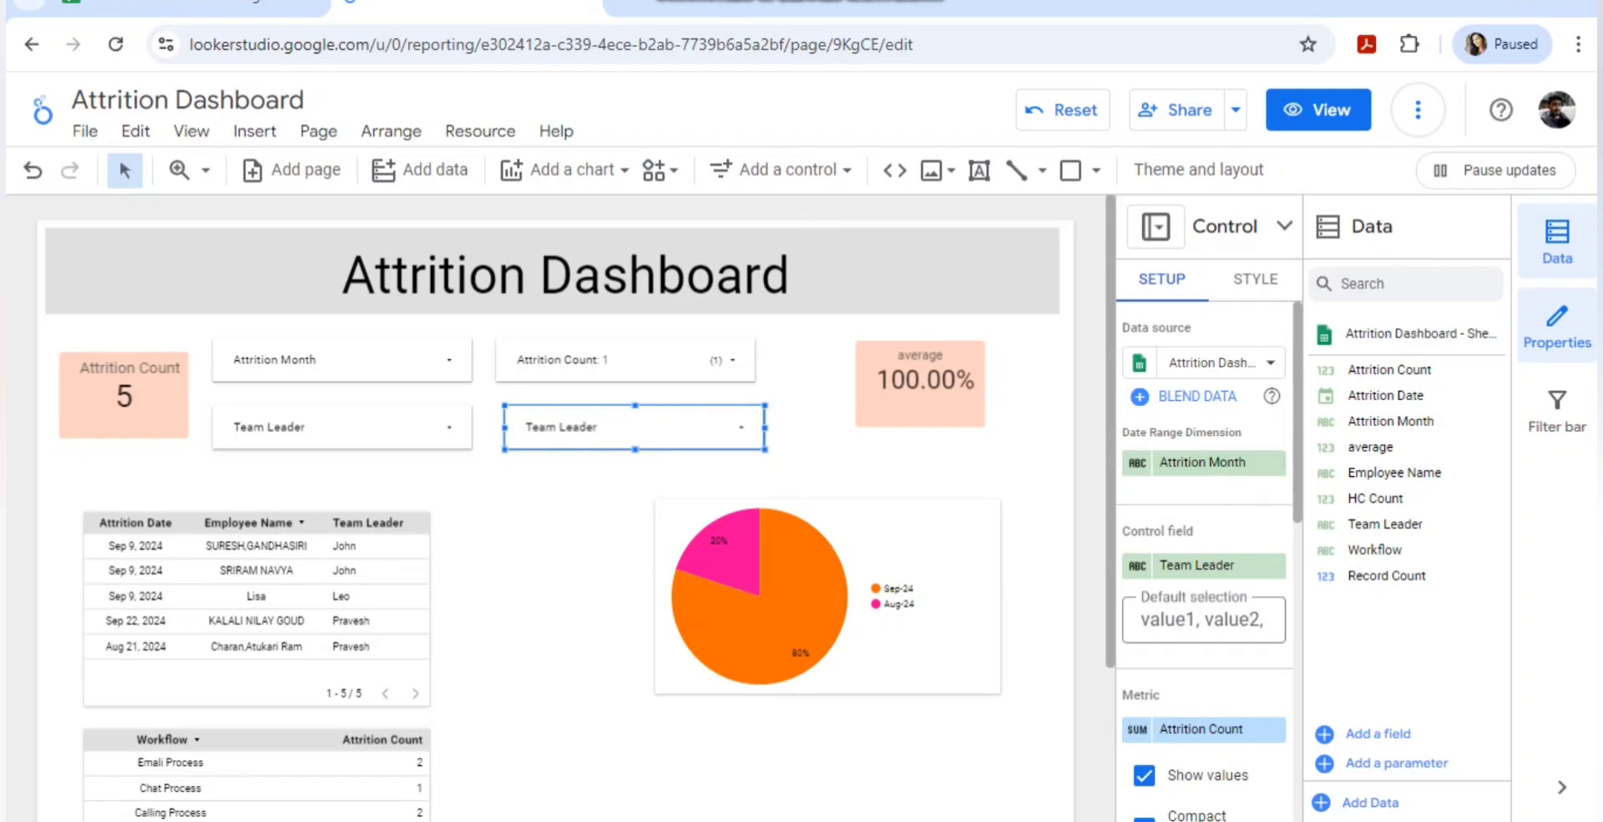
# Change the duplicated filter's control field to Workflow and switch the report to view mode.
pyautogui.click(1196, 565)
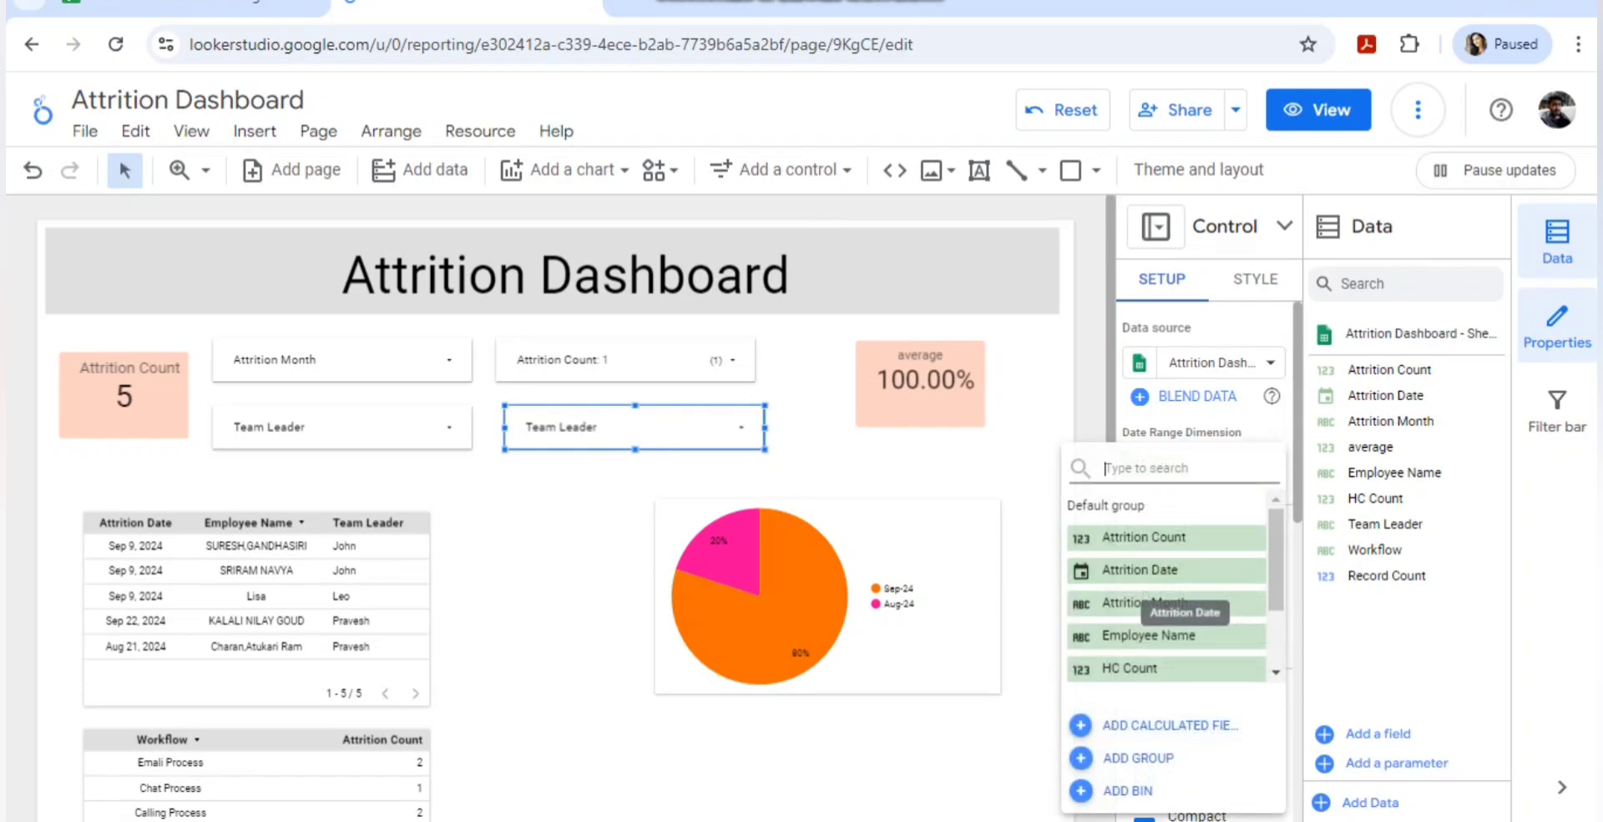
pyautogui.scroll(-3, 1169, 635)
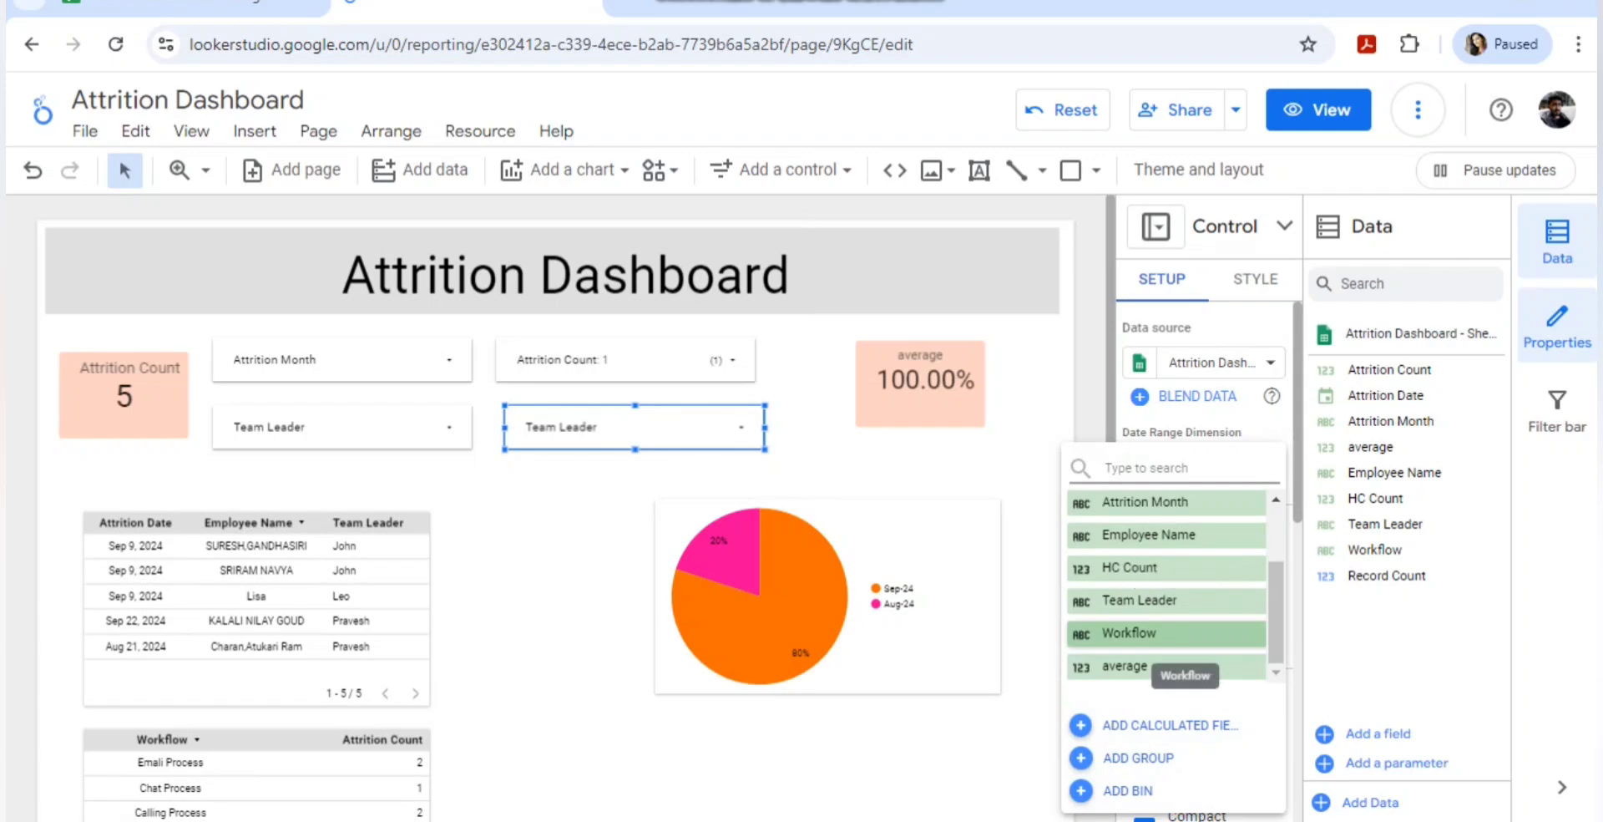
pyautogui.click(1169, 633)
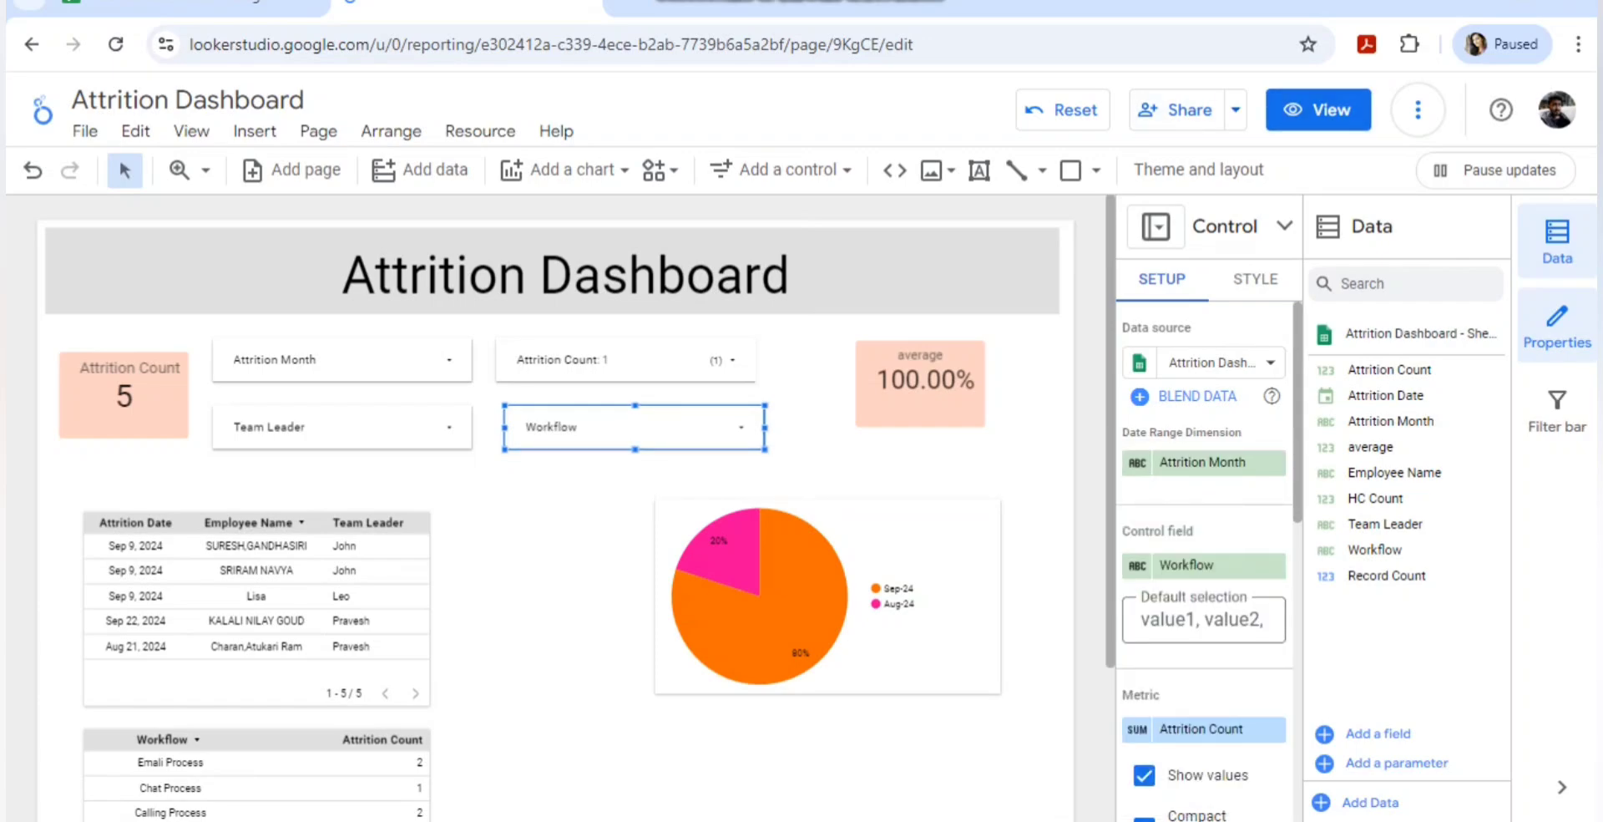
pyautogui.click(1318, 109)
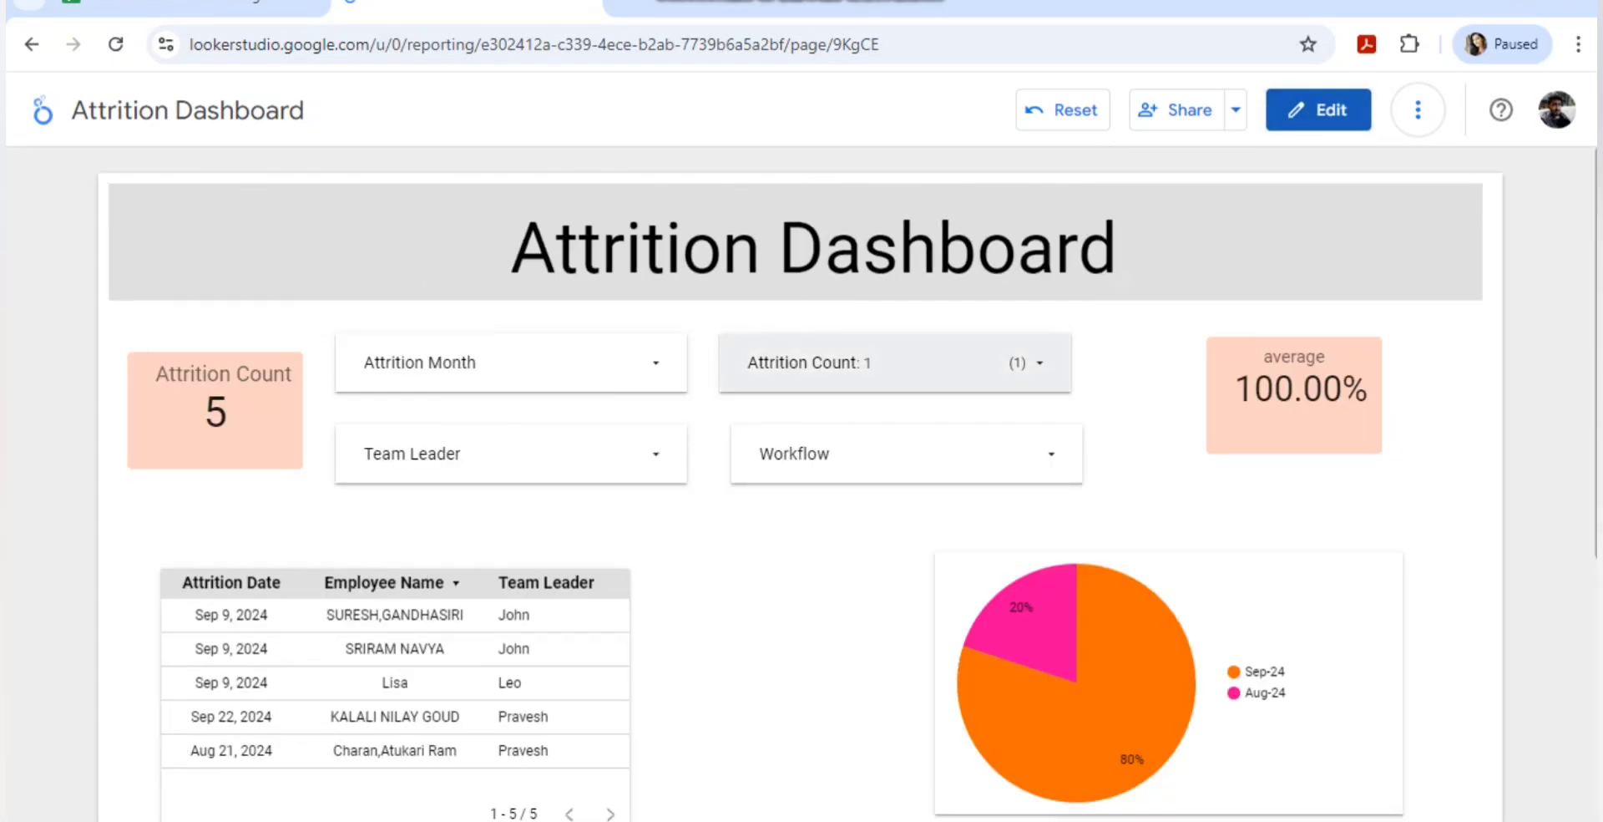
# Review the whole dashboard page in view mode and check the column headers of the source spreadsheet before returning to the report.
pyautogui.scroll(-4, 802, 485)
pyautogui.scroll(5, 802, 484)
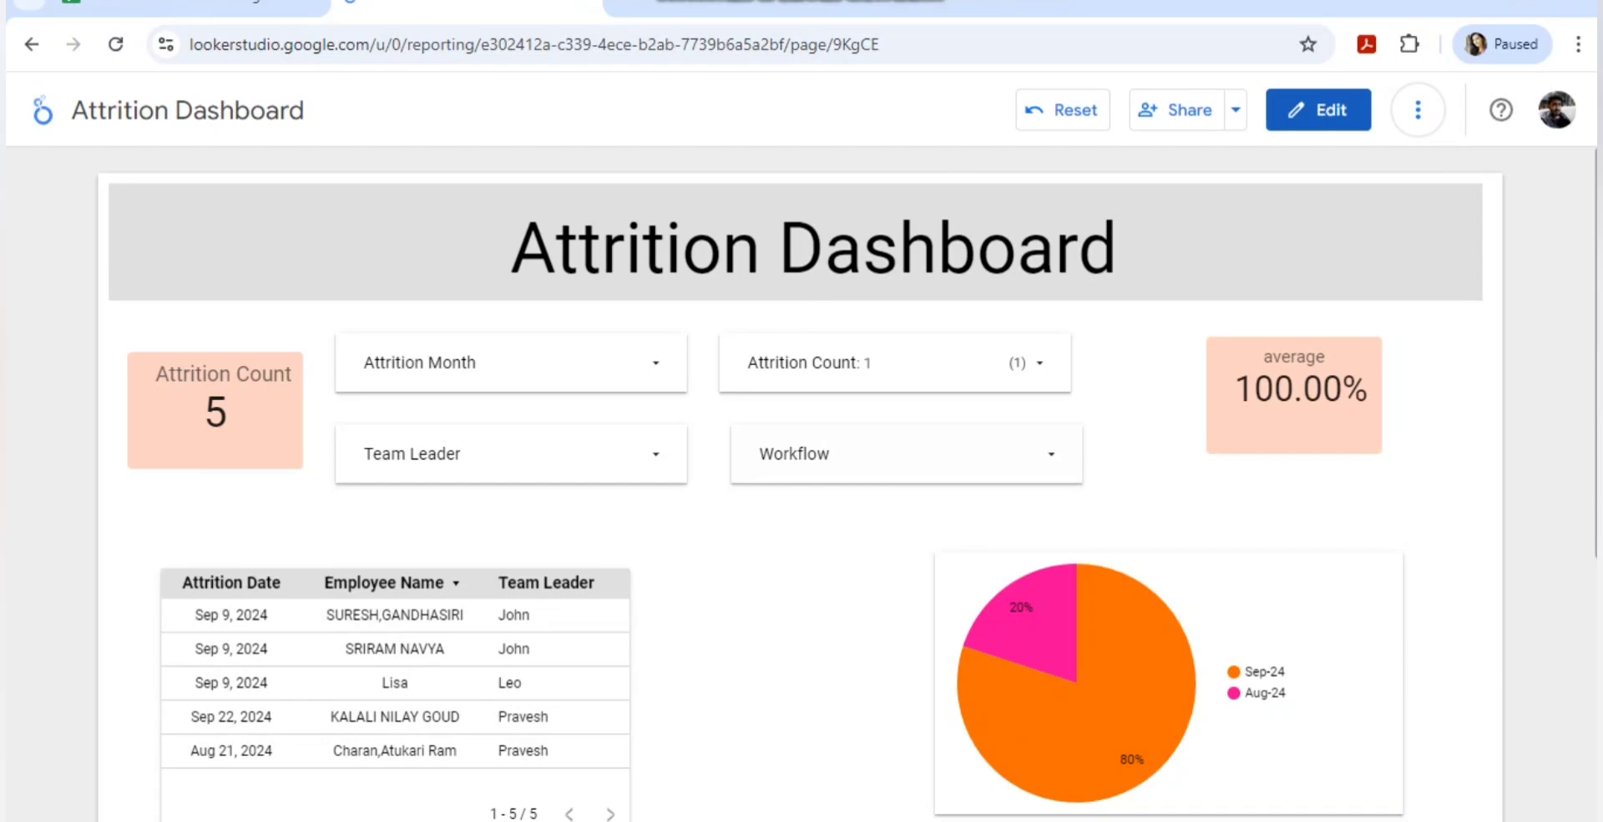
pyautogui.scroll(-5, 802, 484)
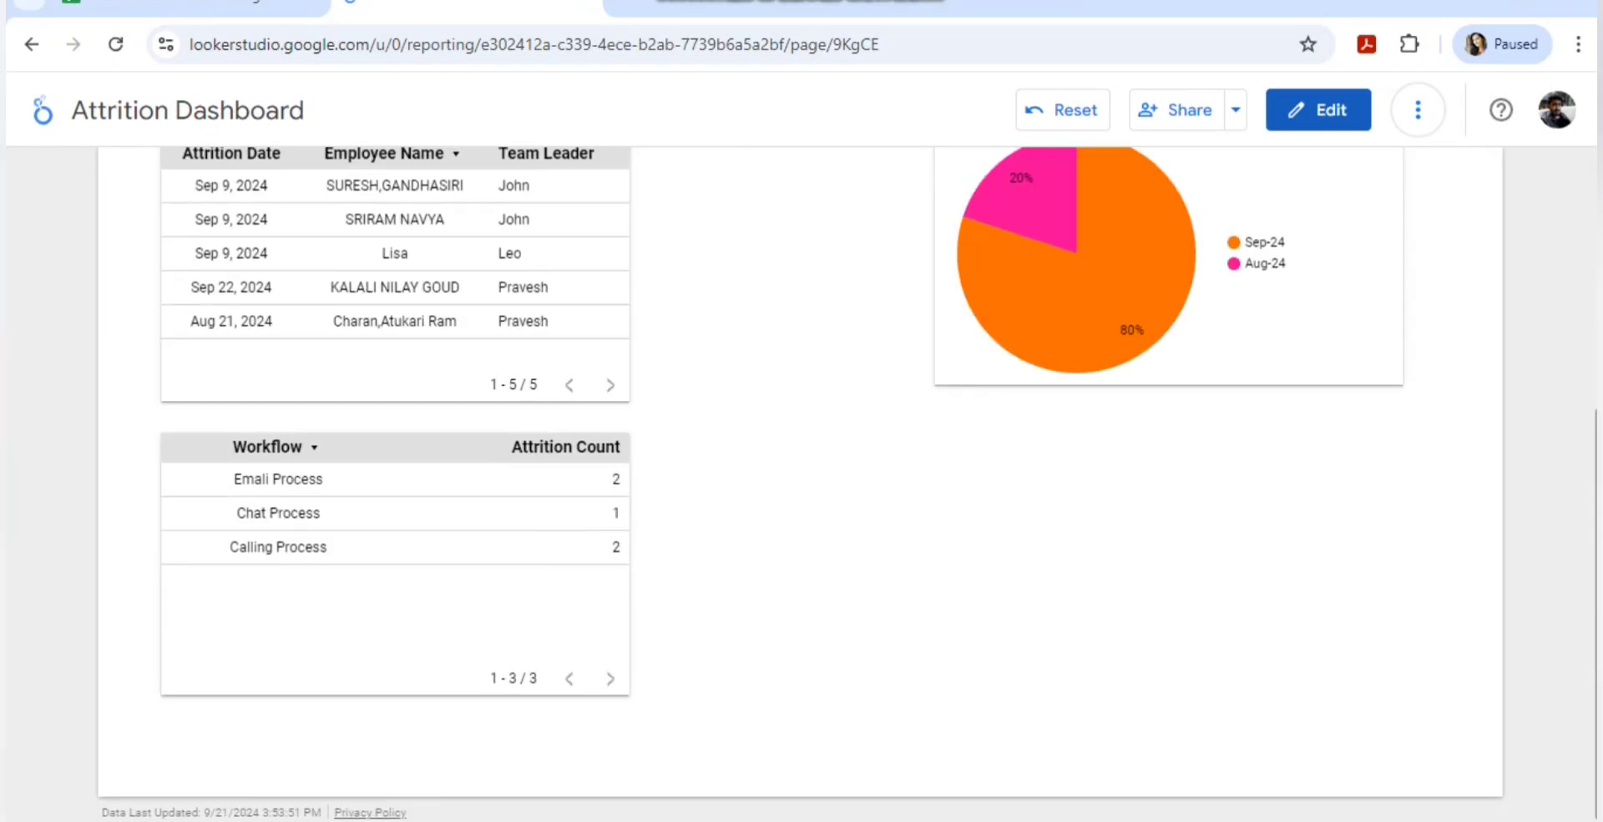
pyautogui.scroll(5, 802, 484)
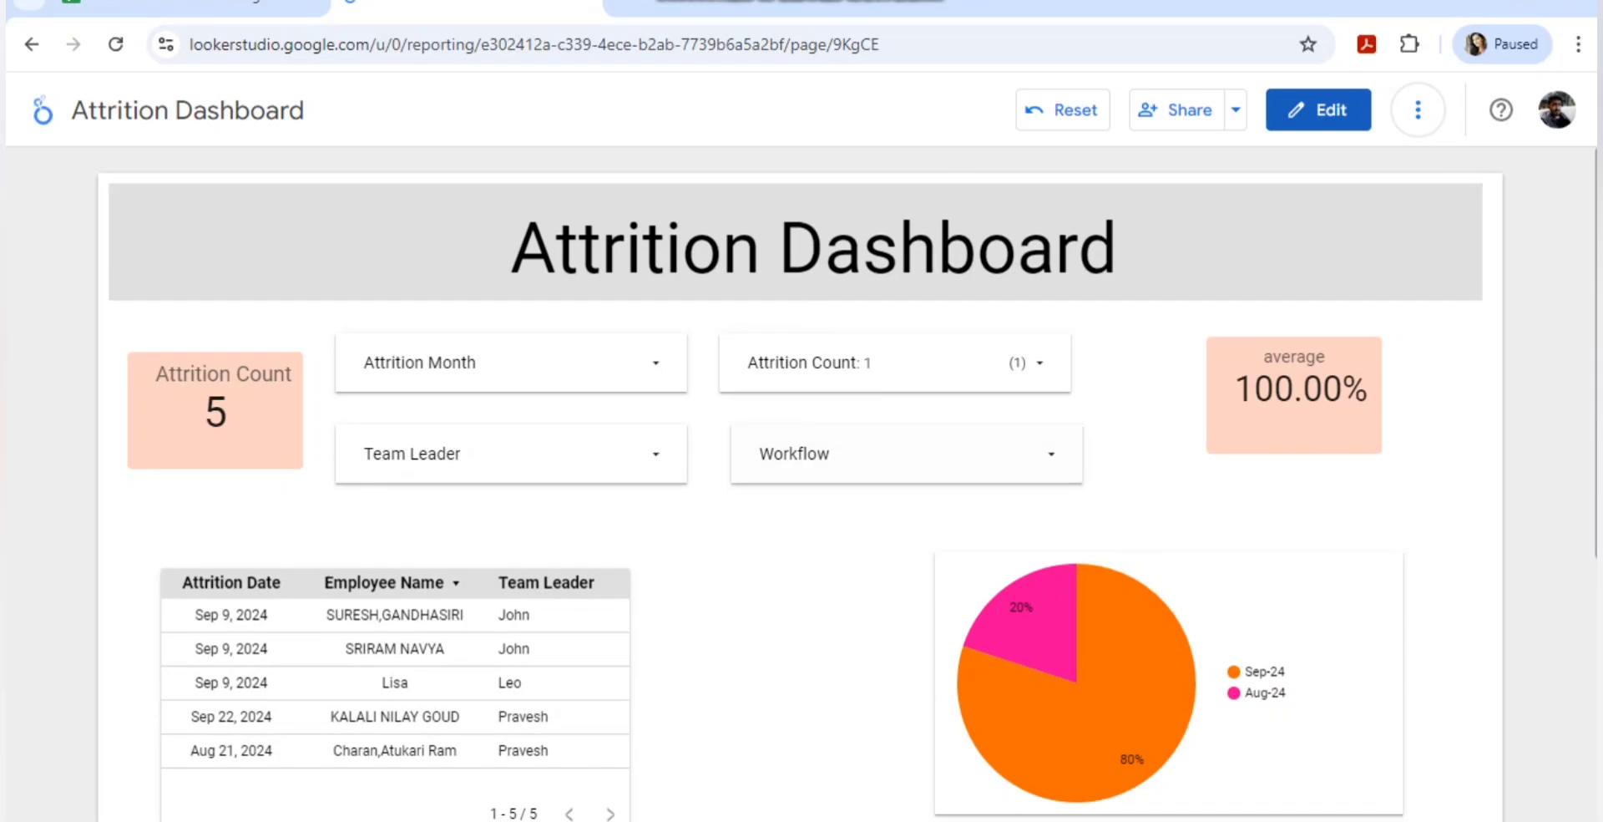
pyautogui.click(188, 3)
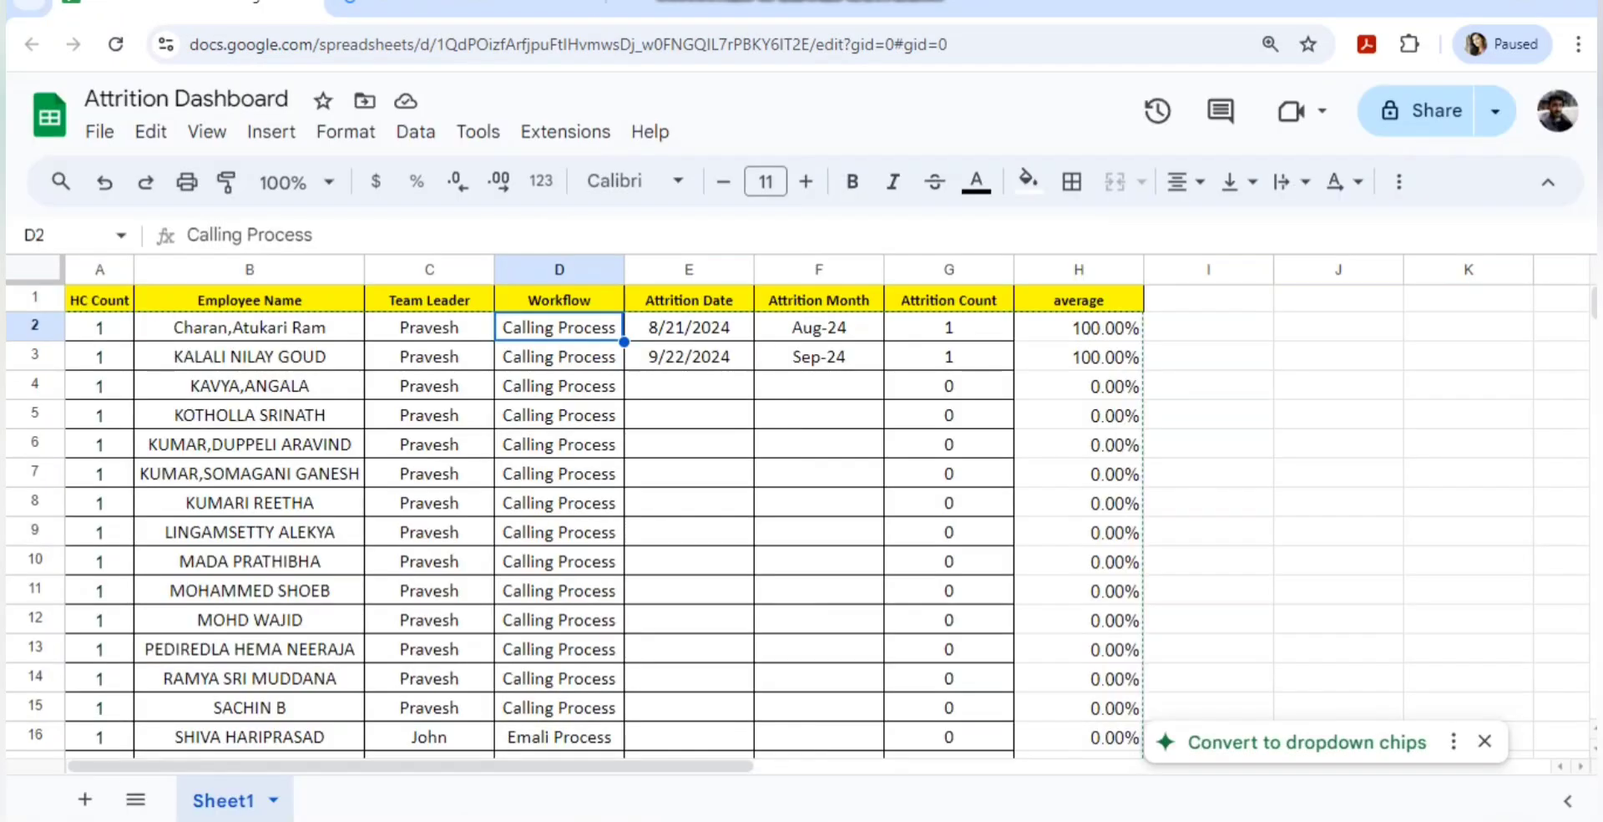
pyautogui.click(1209, 299)
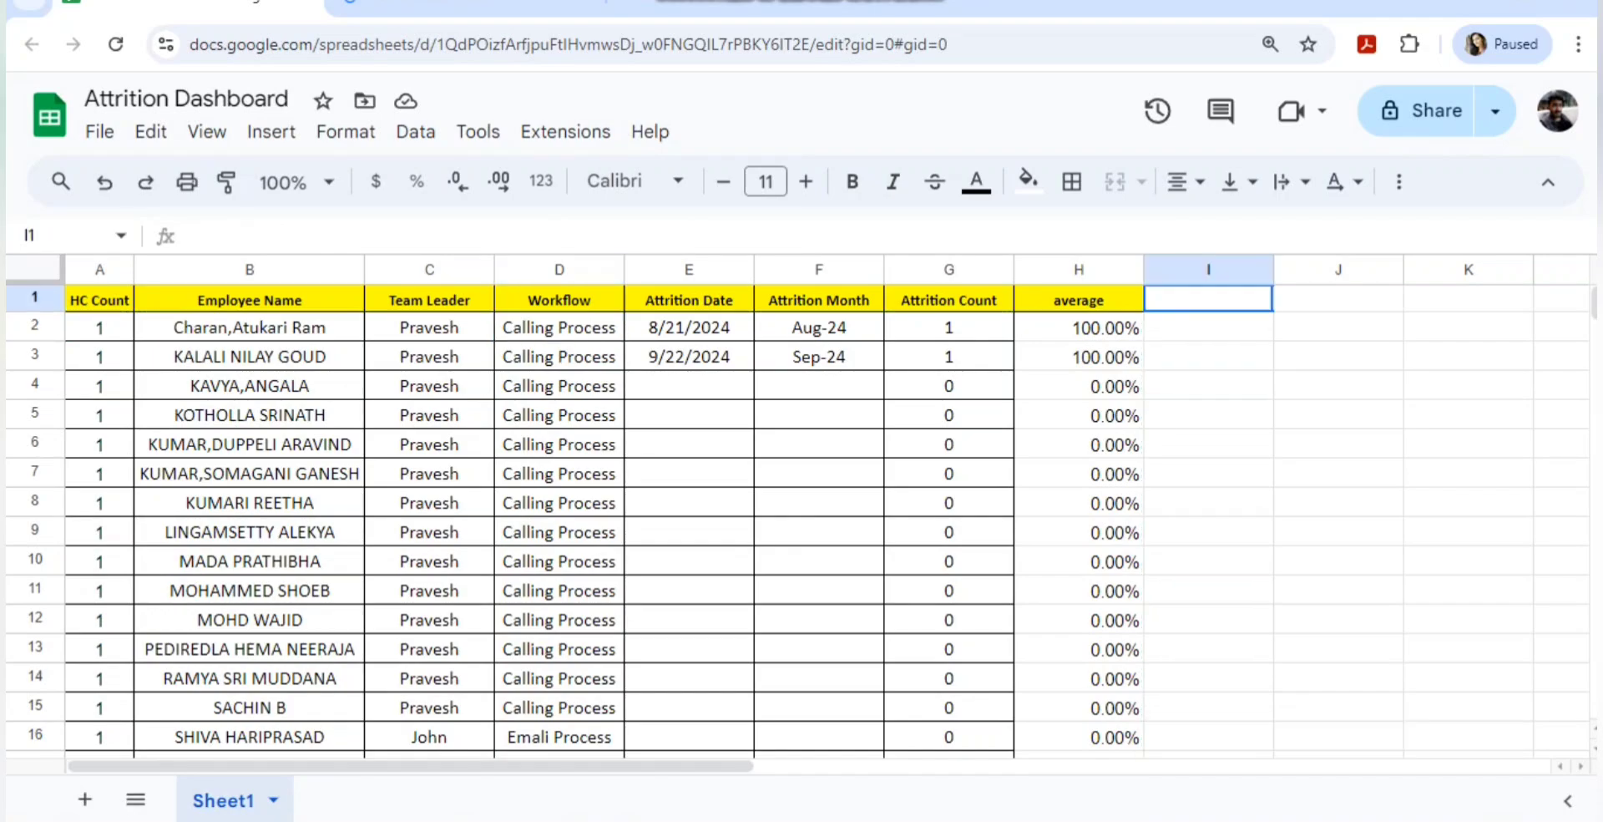
pyautogui.click(1339, 299)
pyautogui.click(1208, 299)
pyautogui.click(1079, 300)
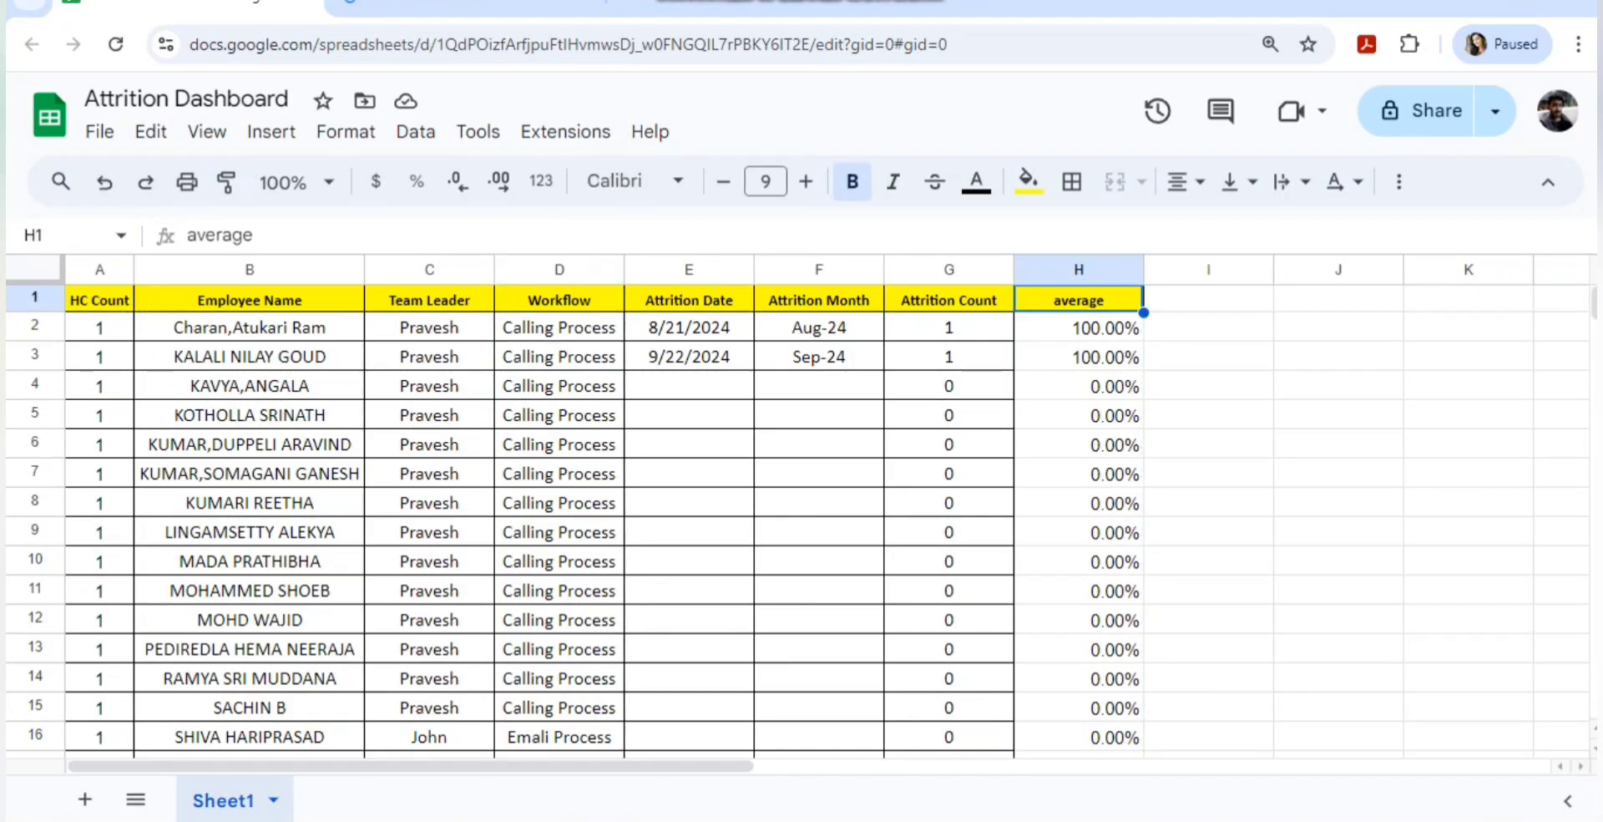
pyautogui.click(467, 5)
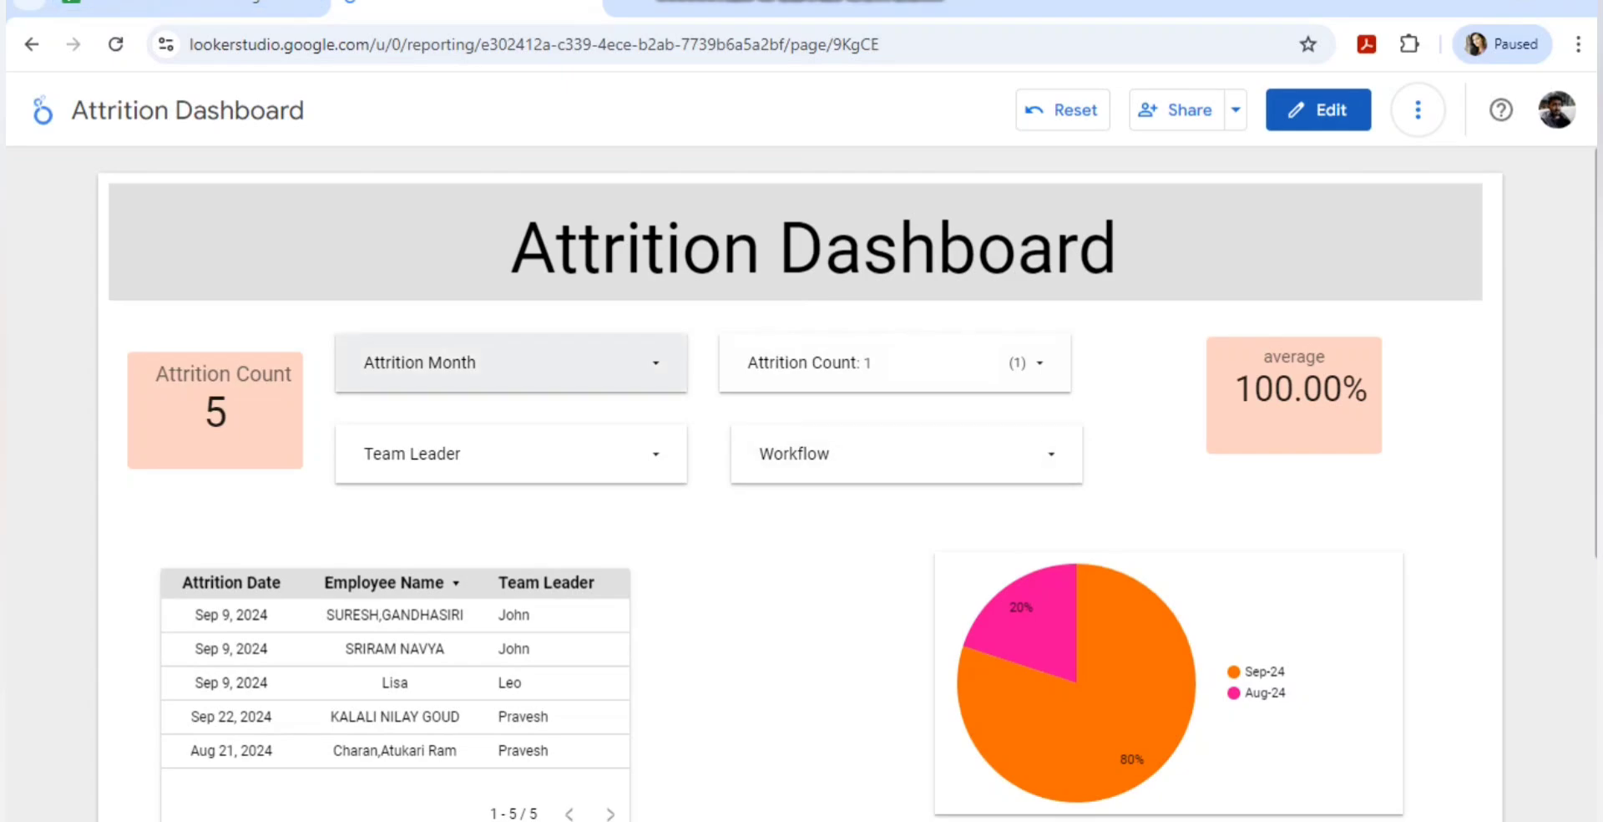
# Put the report into edit mode and rename the first report page as Overall View.
pyautogui.click(1318, 109)
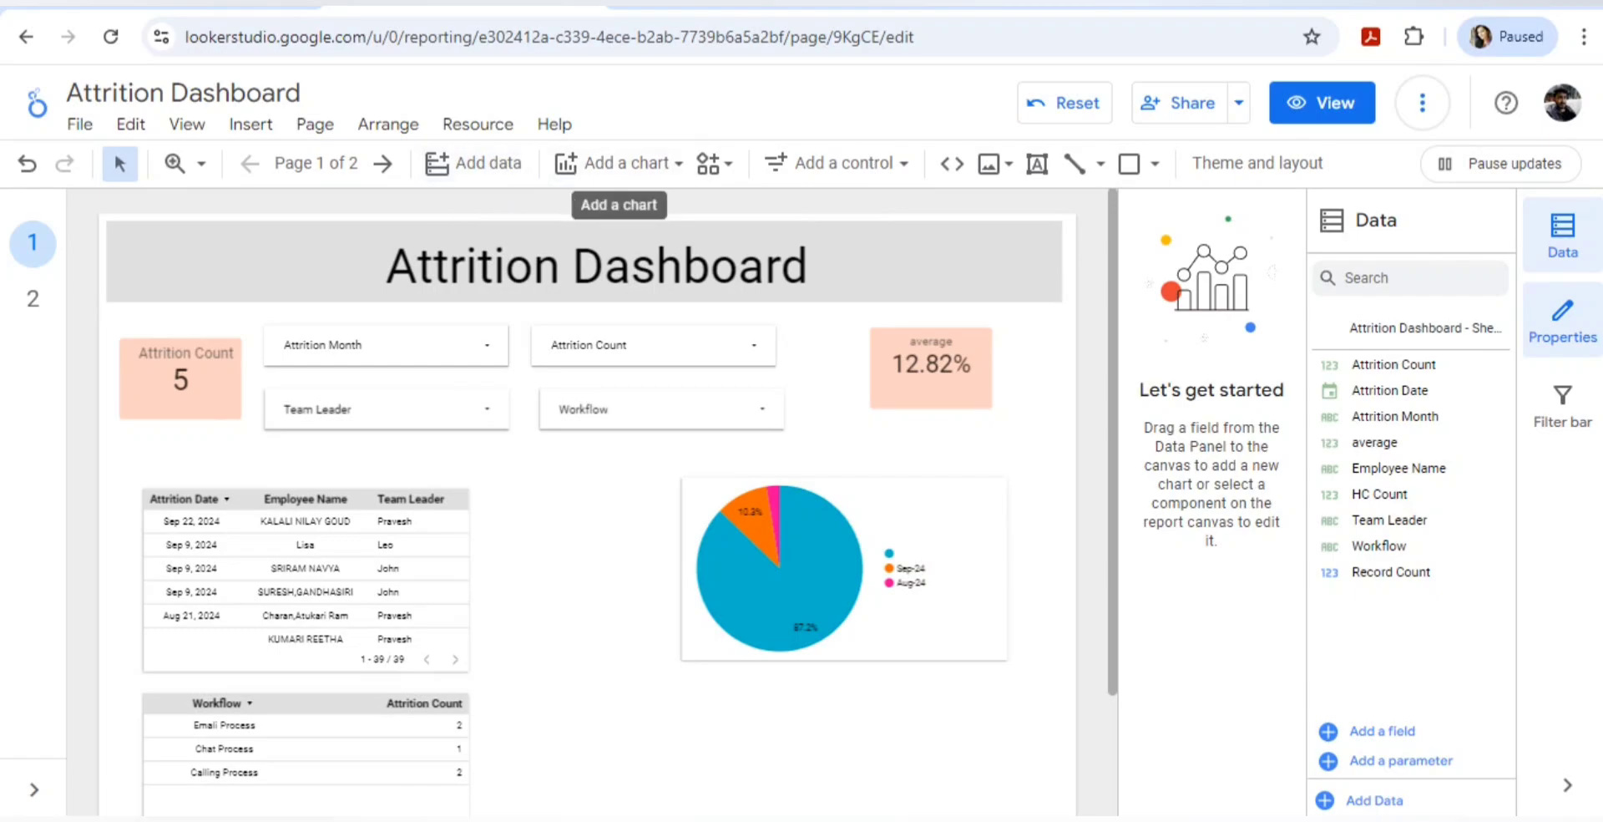
pyautogui.click(315, 163)
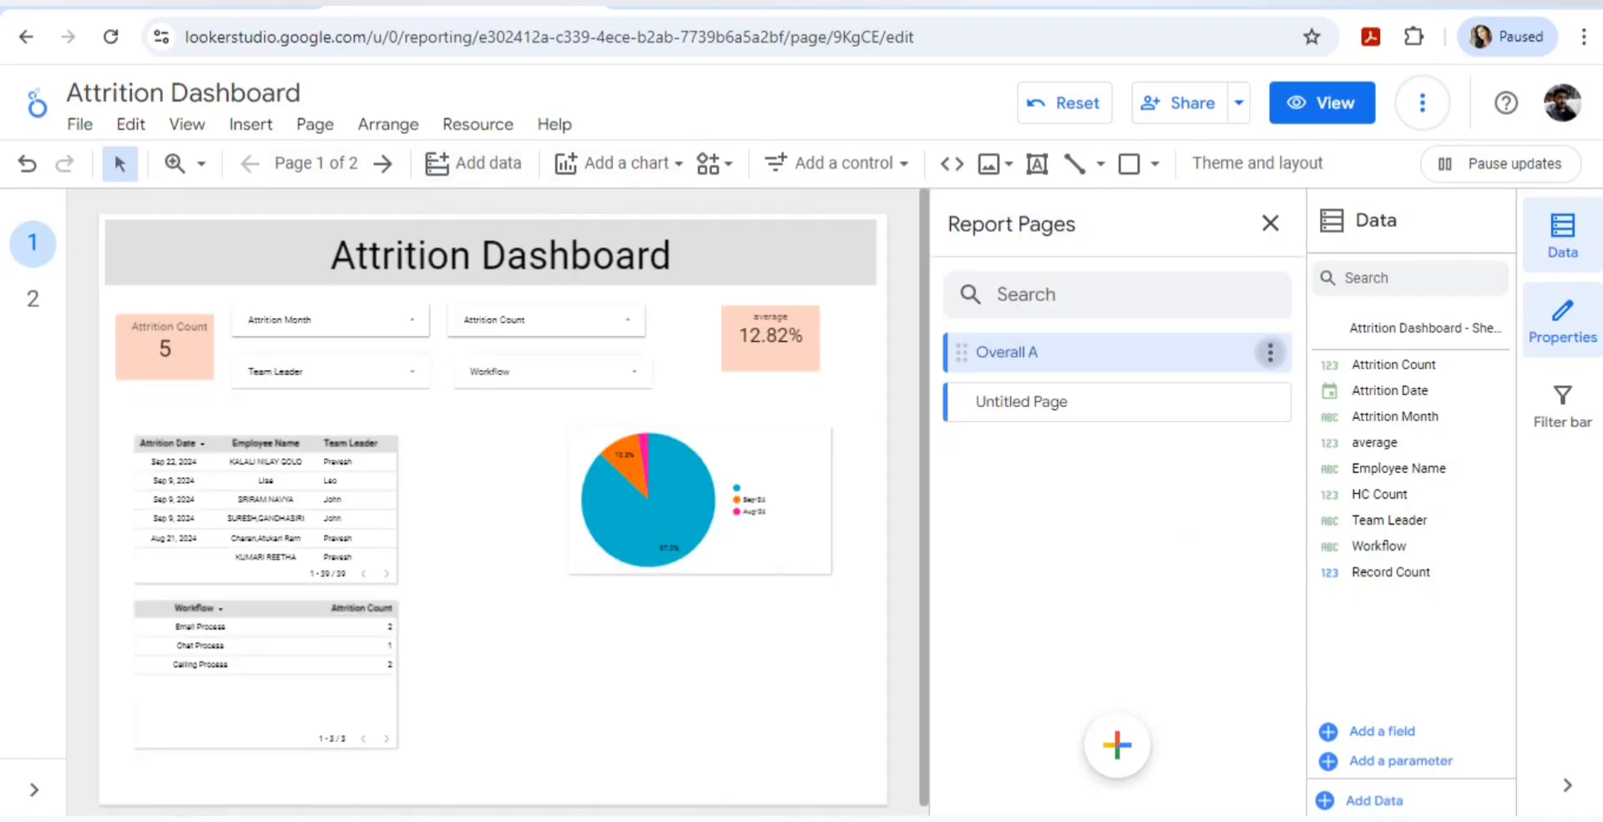
pyautogui.click(1270, 352)
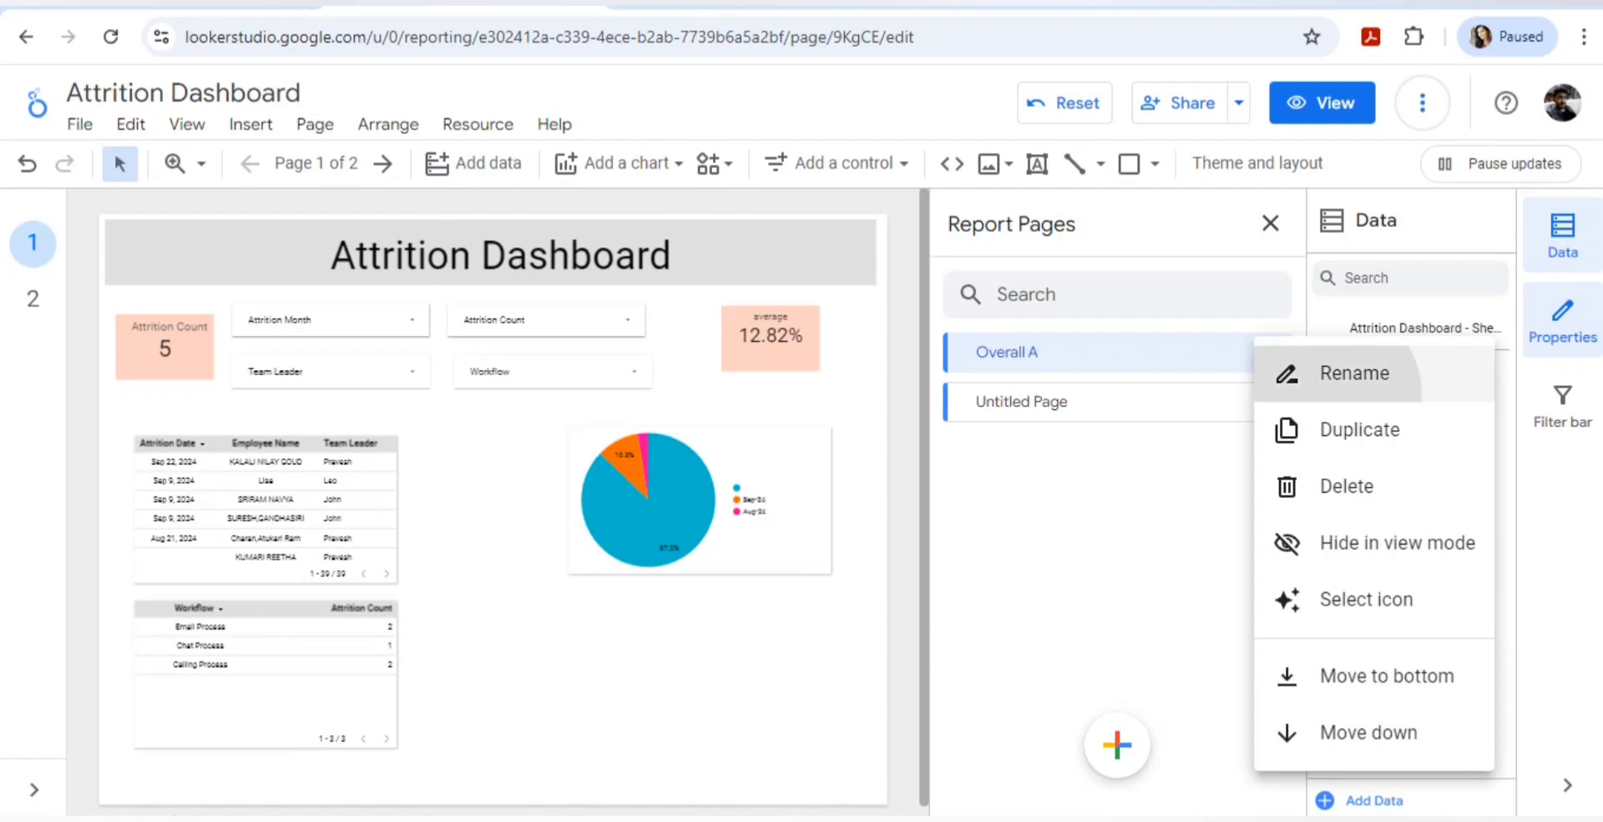
pyautogui.click(1353, 374)
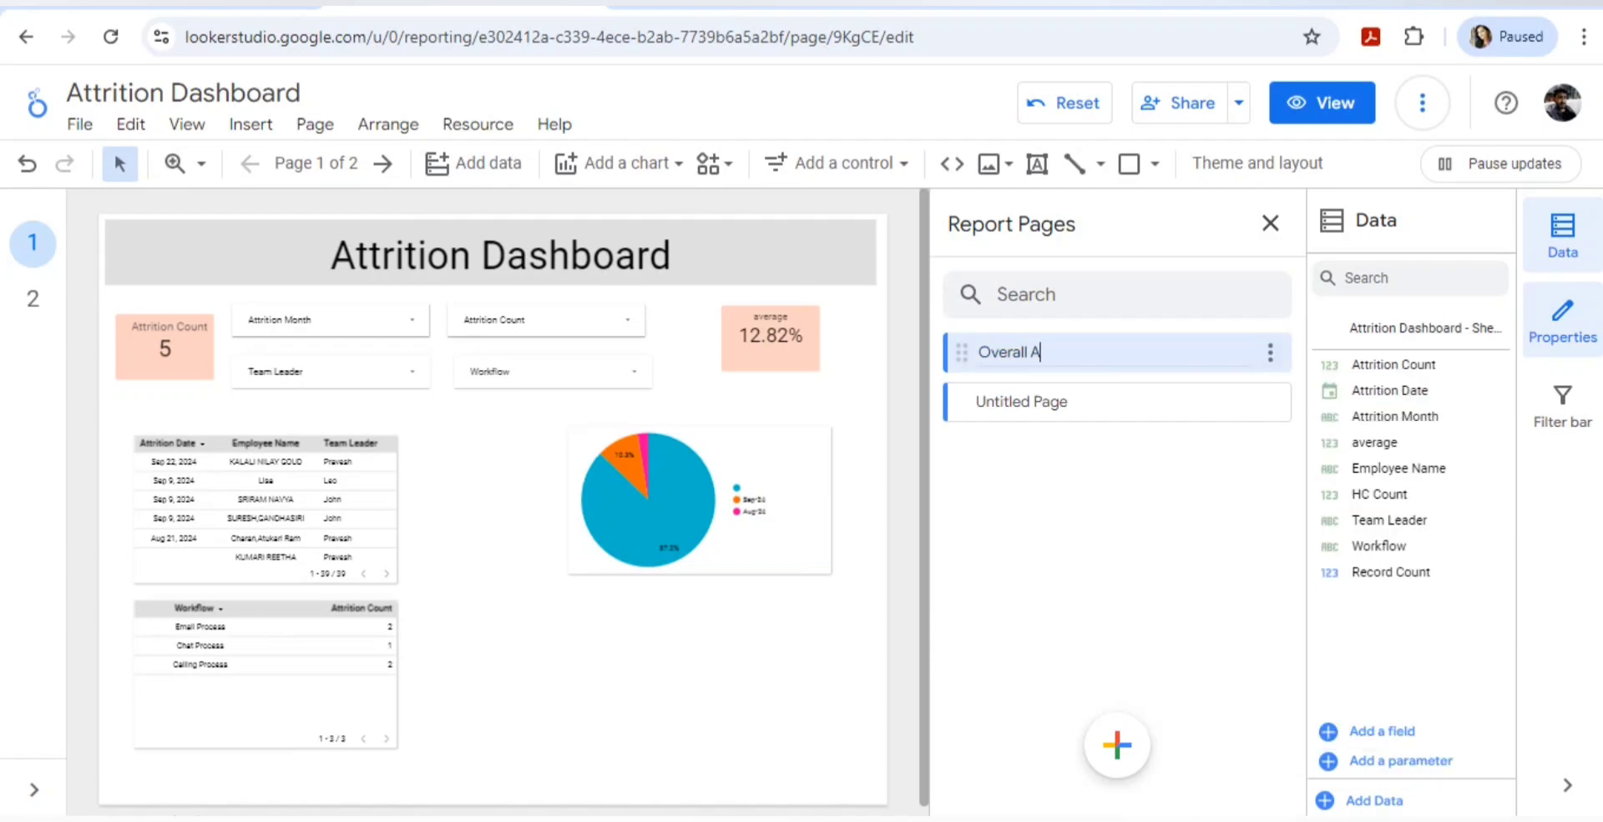
pyautogui.press('BackSpace')
pyautogui.write('A')
pyautogui.press('BackSpace')
pyautogui.write('View')
# Rename the untitled second report page as Site Wise View.
pyautogui.doubleClick(1027, 401)
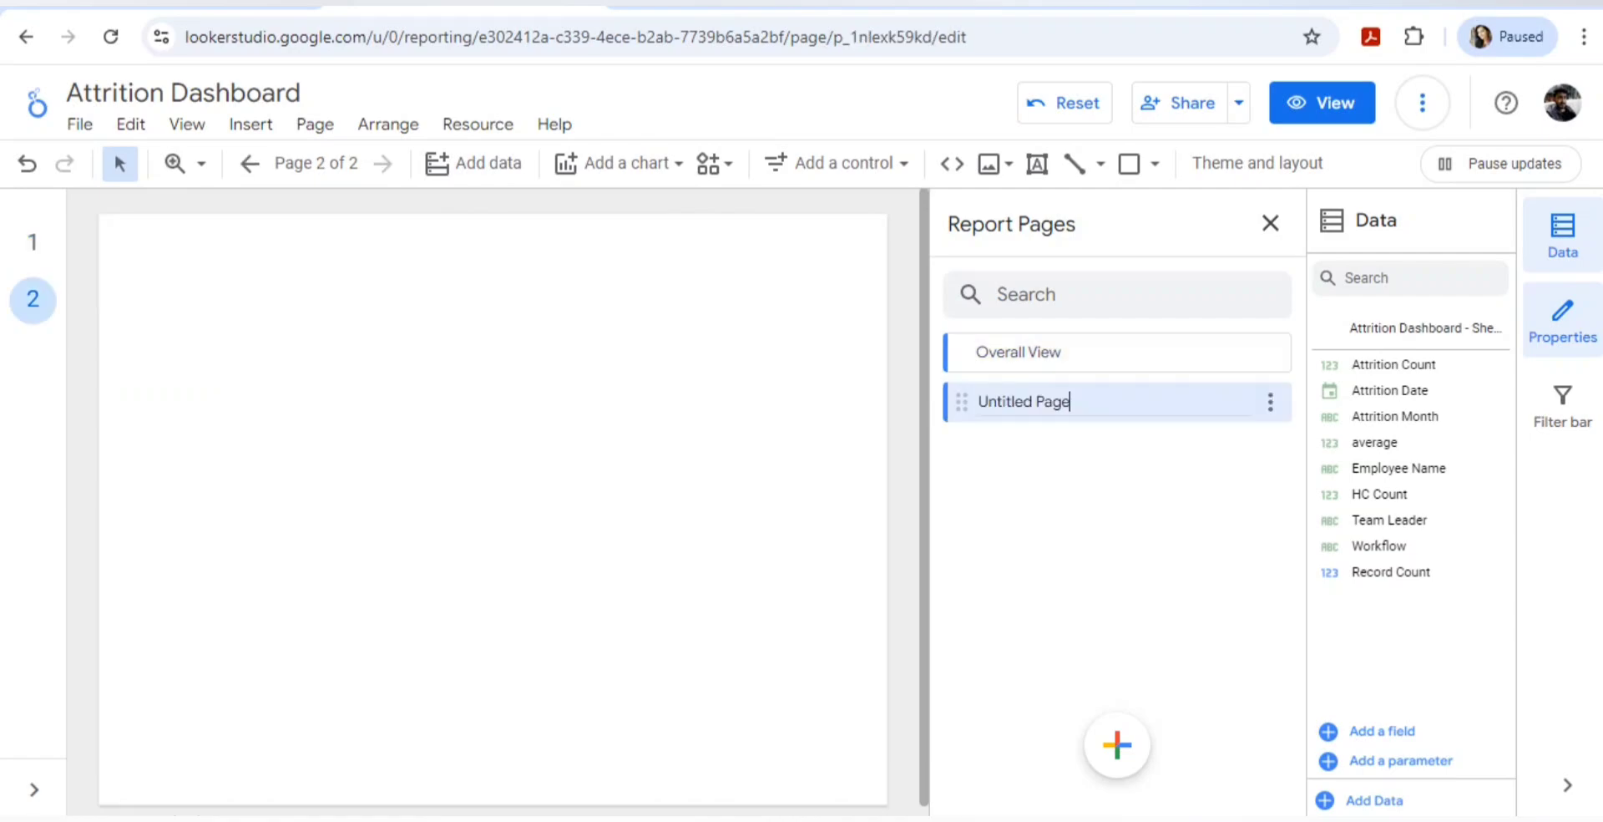
pyautogui.hotkey('ctrl', 'a')
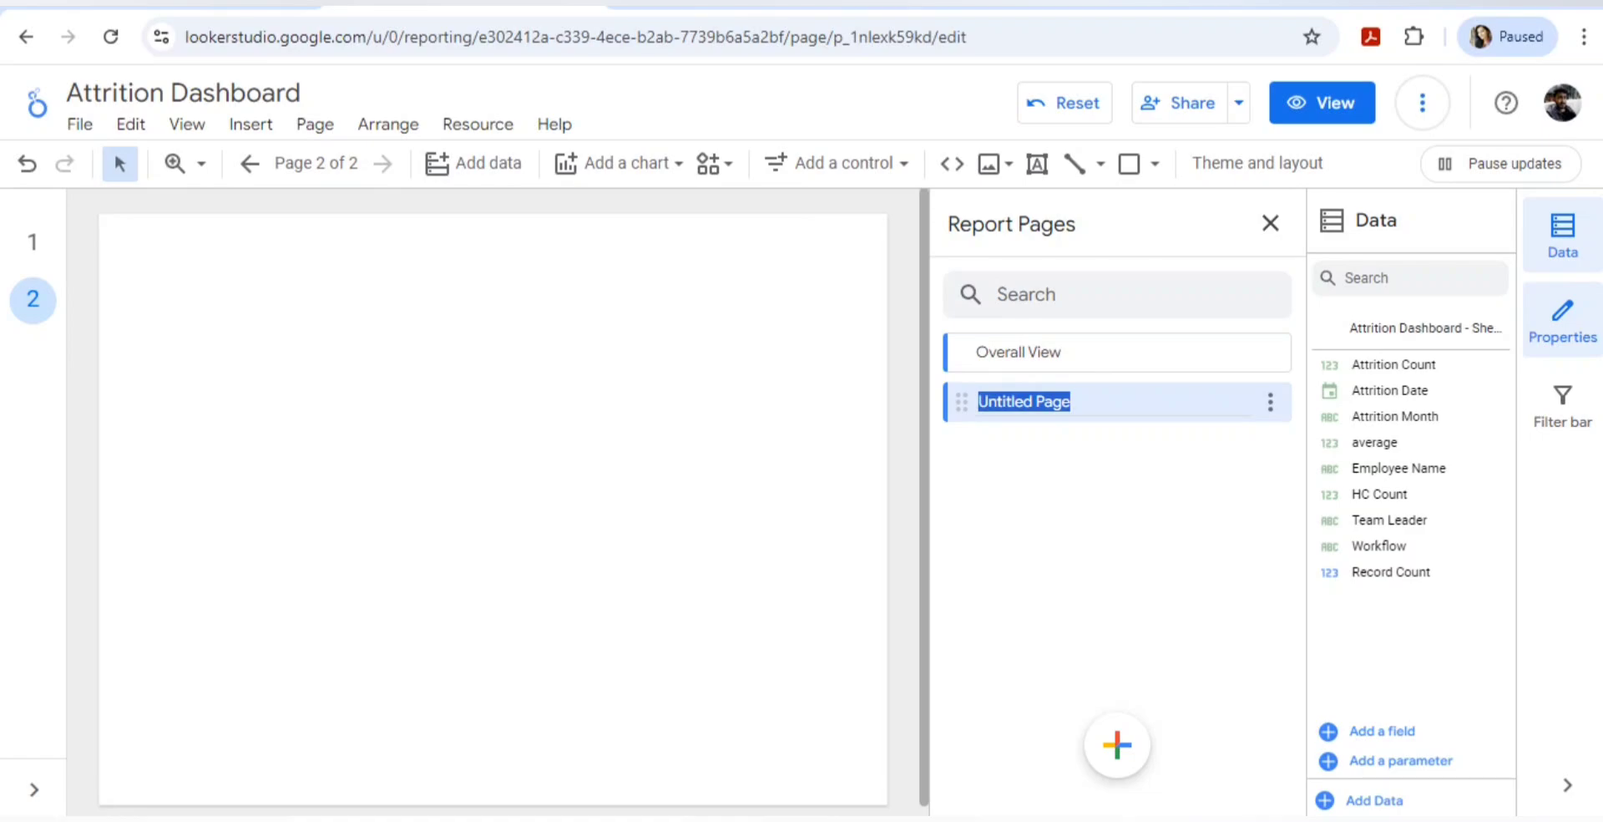
pyautogui.write('ite')
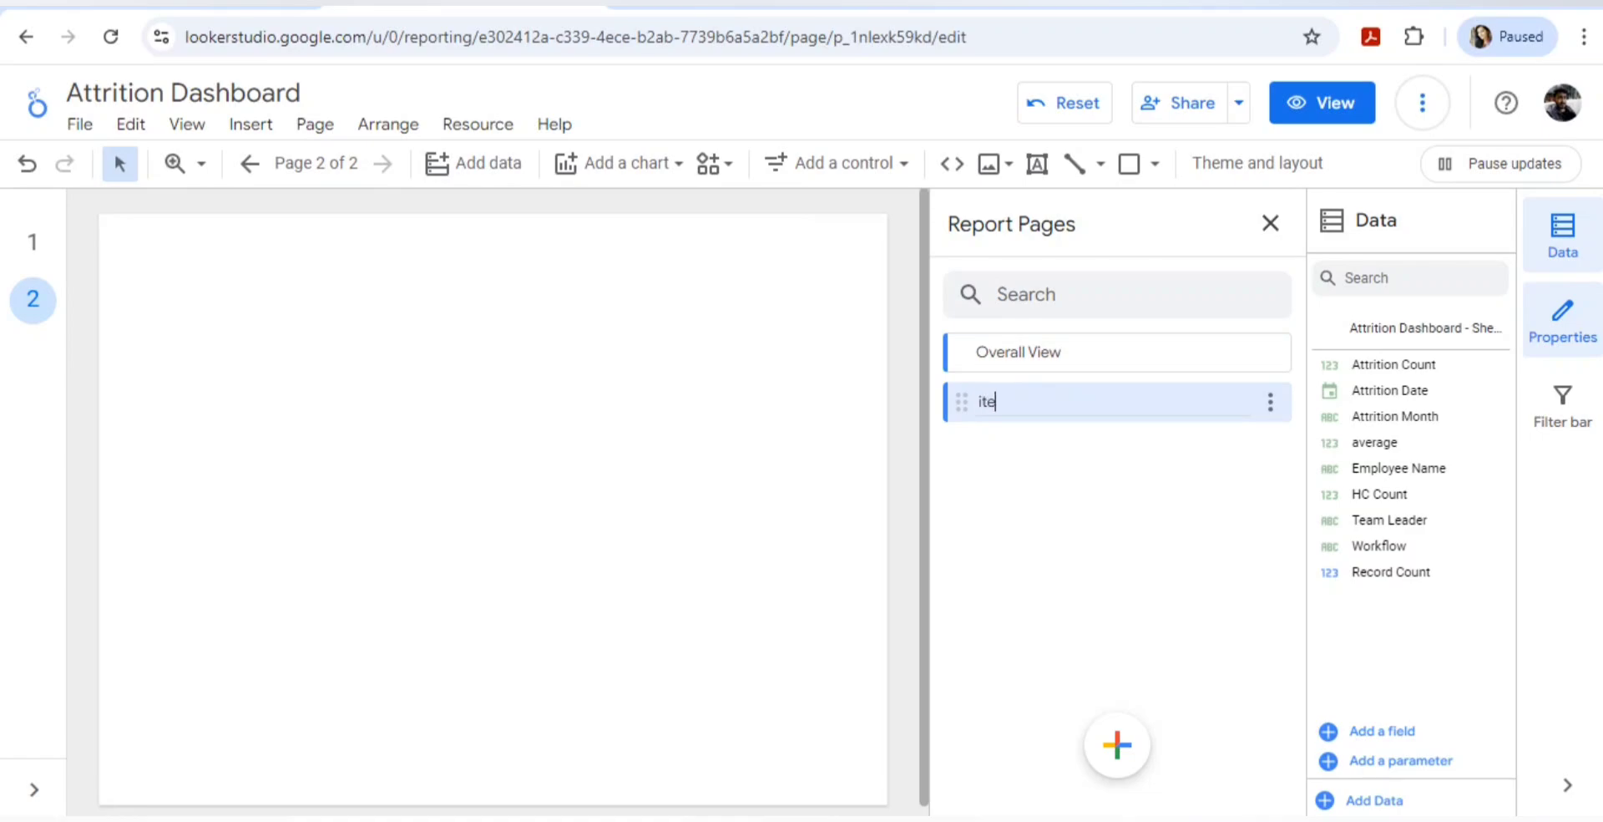
pyautogui.hotkey('ctrl', 's')
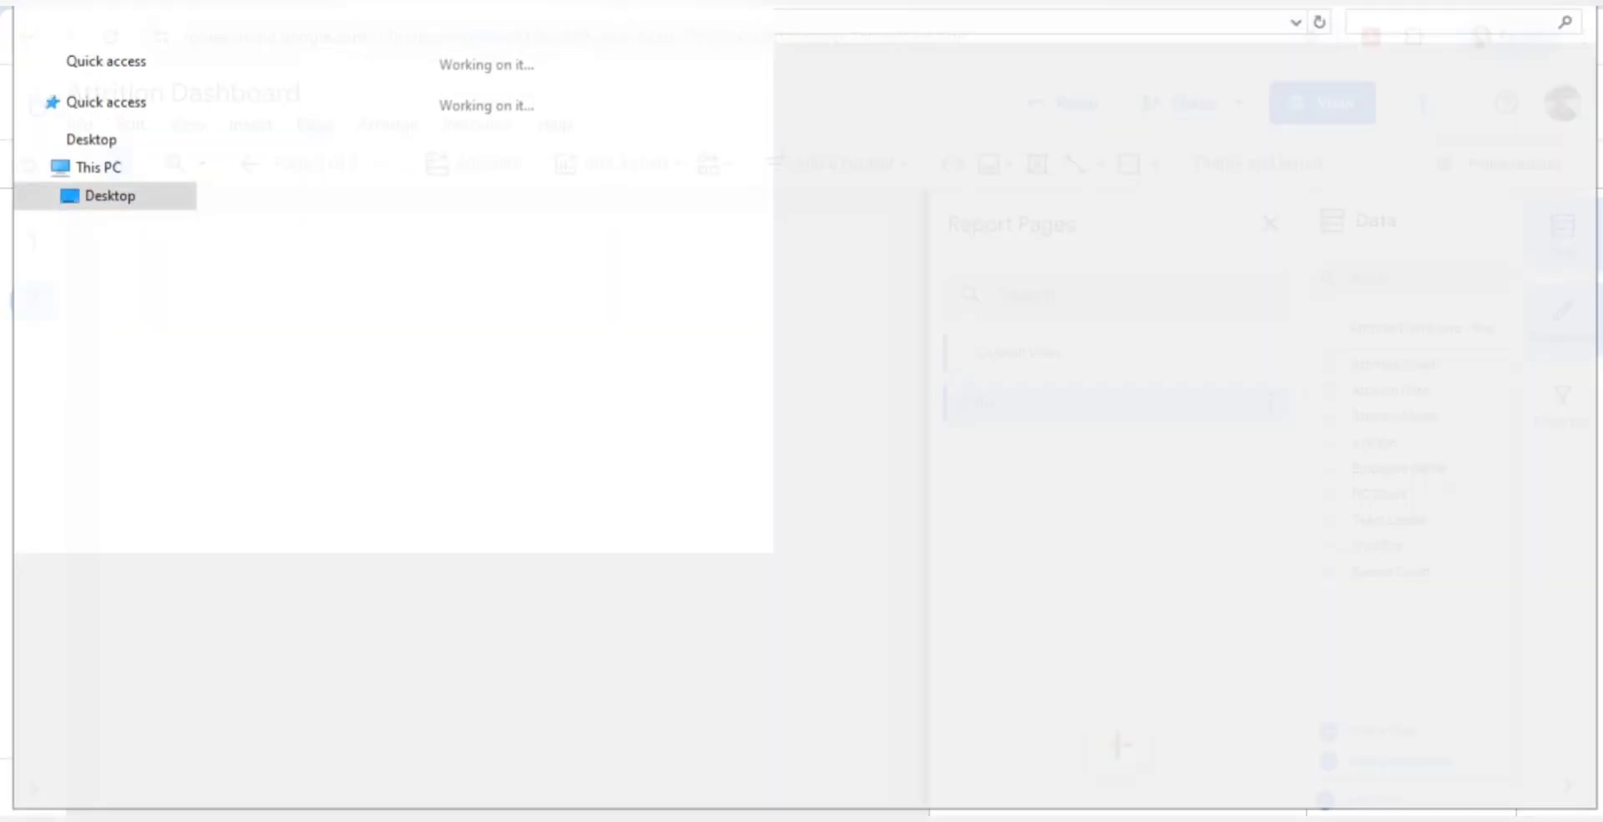
pyautogui.press('Escape')
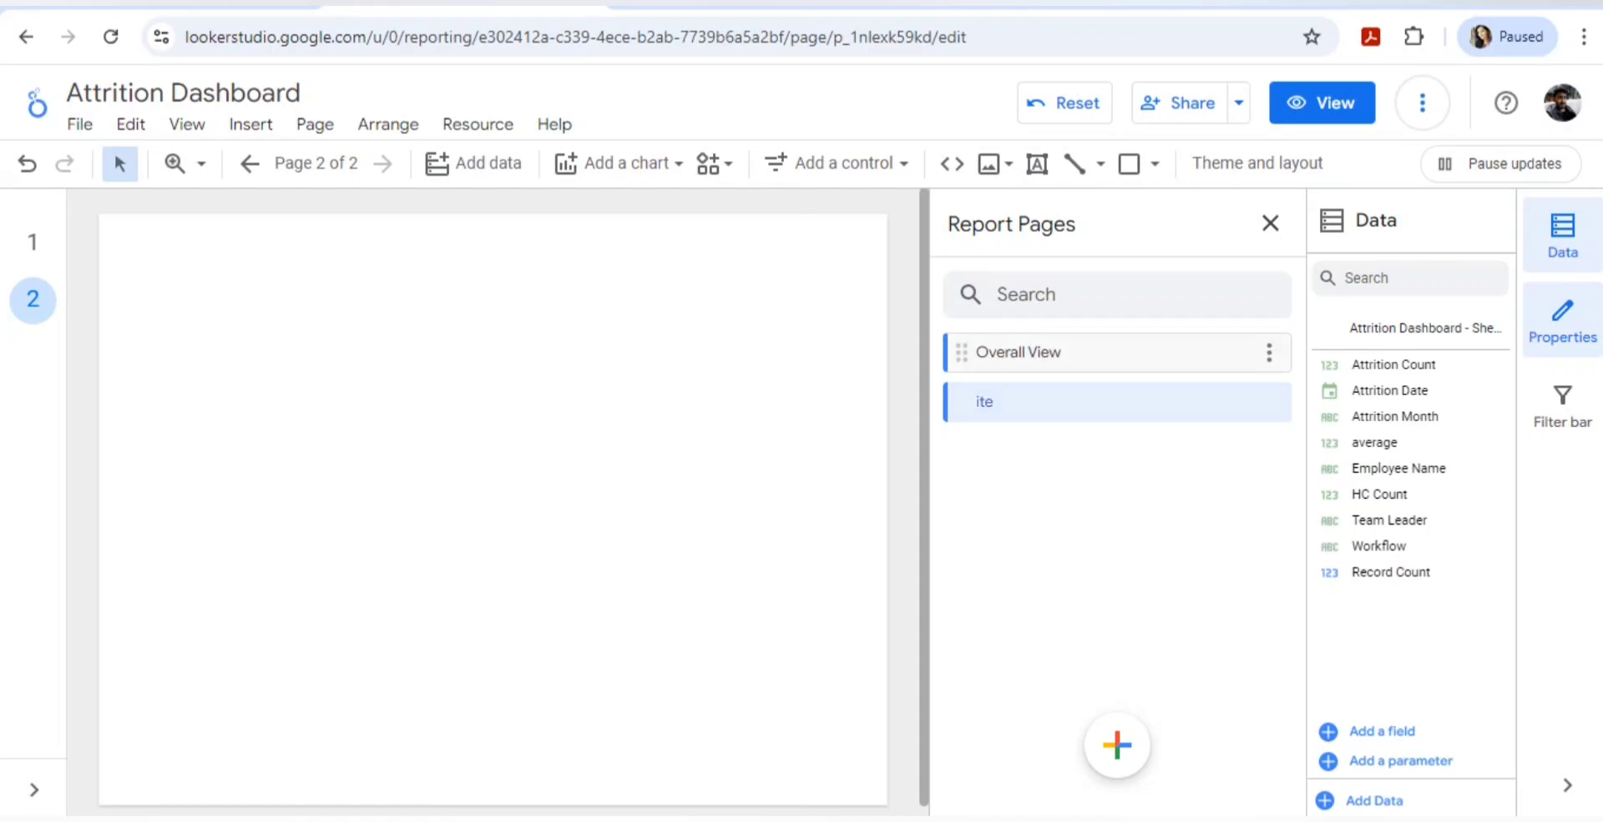
pyautogui.click(1270, 402)
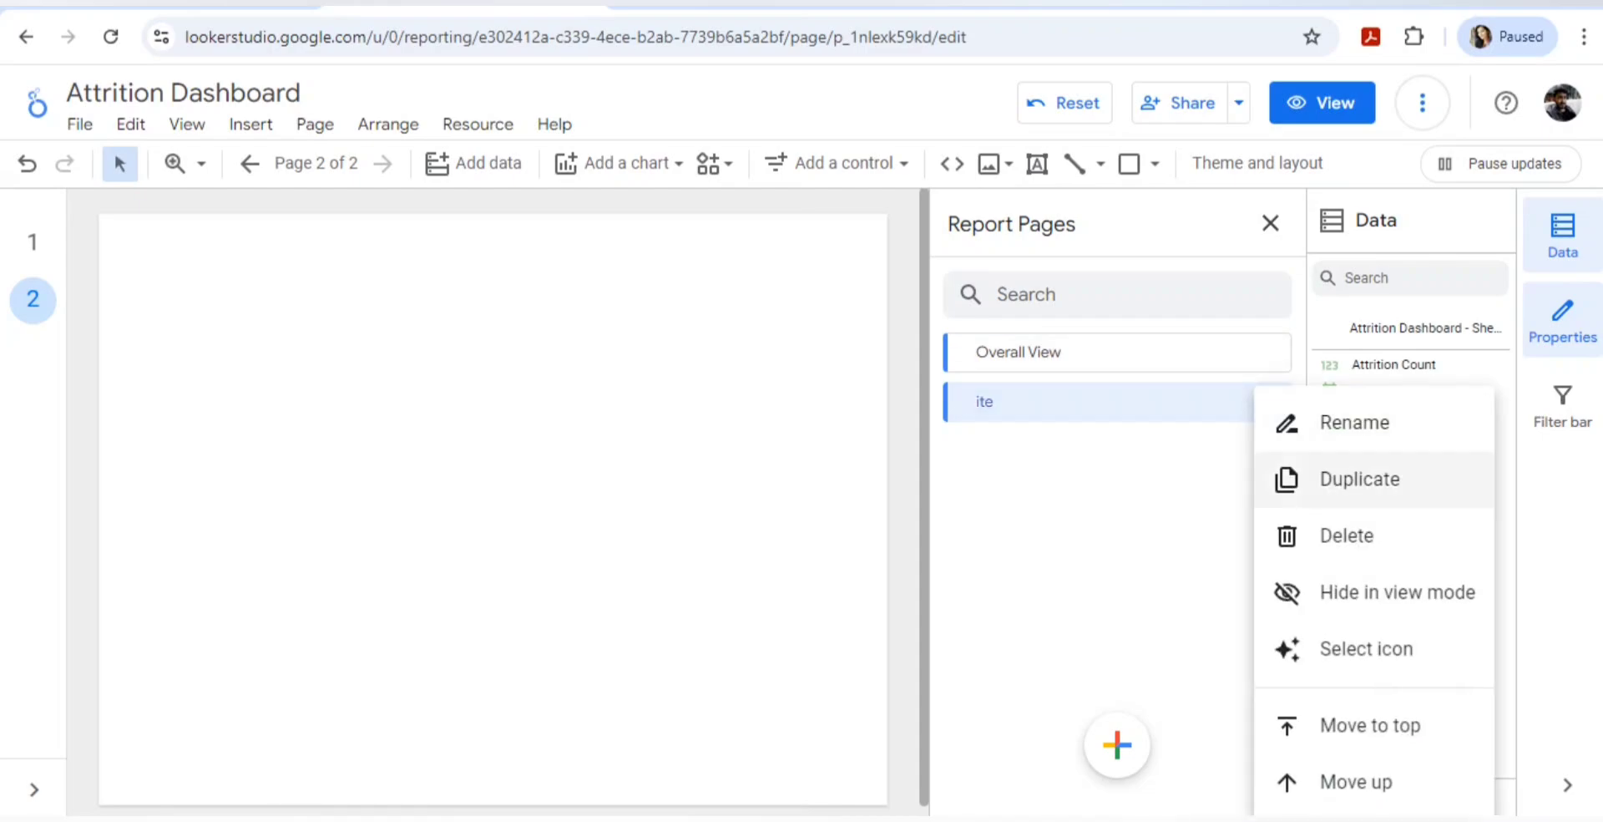
pyautogui.click(1357, 424)
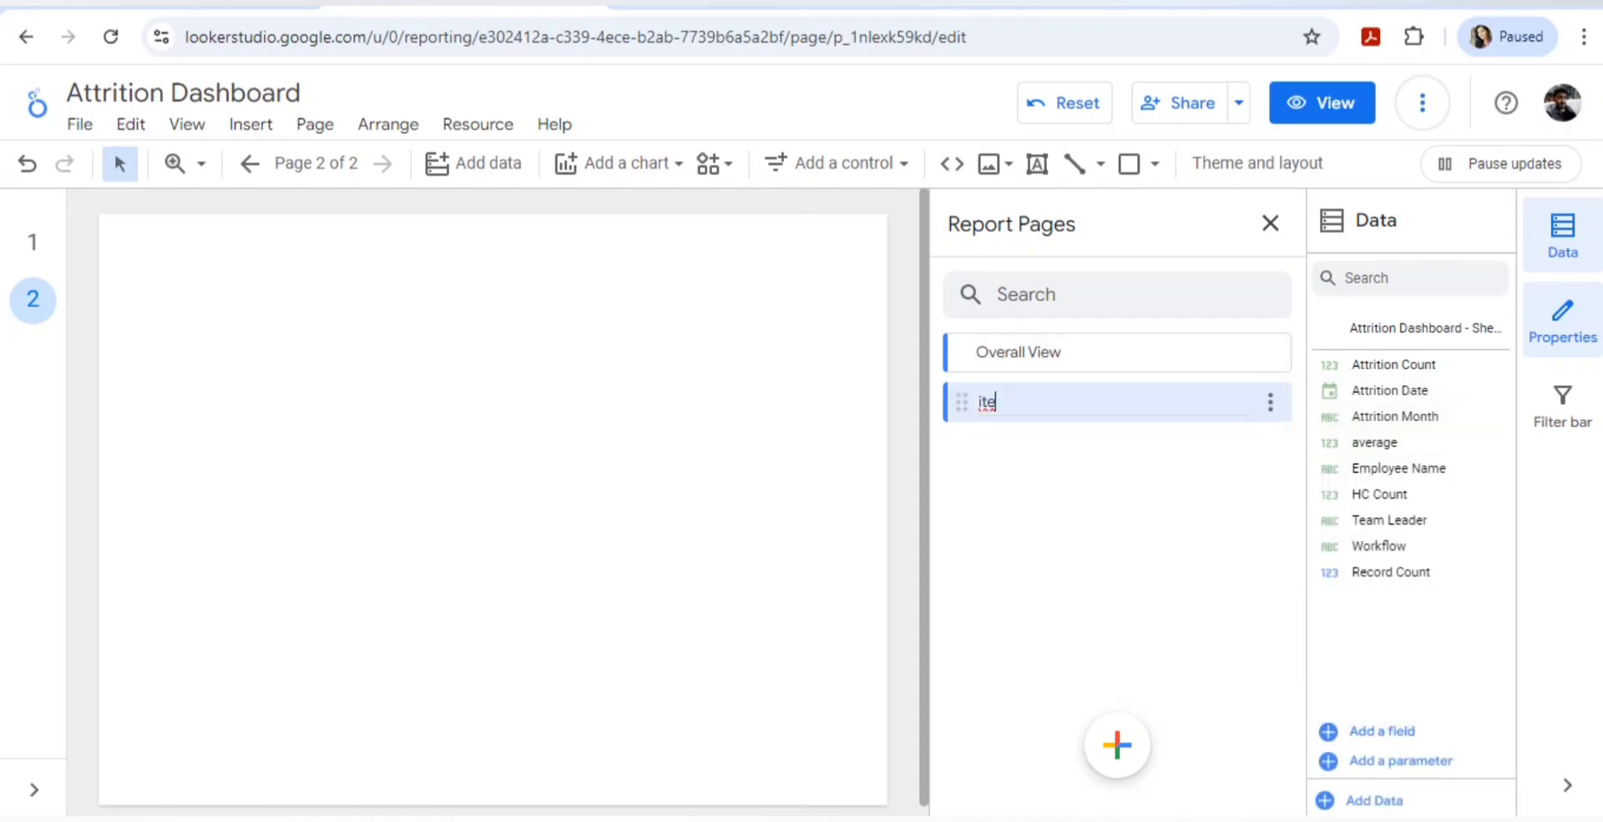
pyautogui.press('BackSpace')
pyautogui.press('BackSpace')
pyautogui.press('BackSpace')
pyautogui.write('Site')
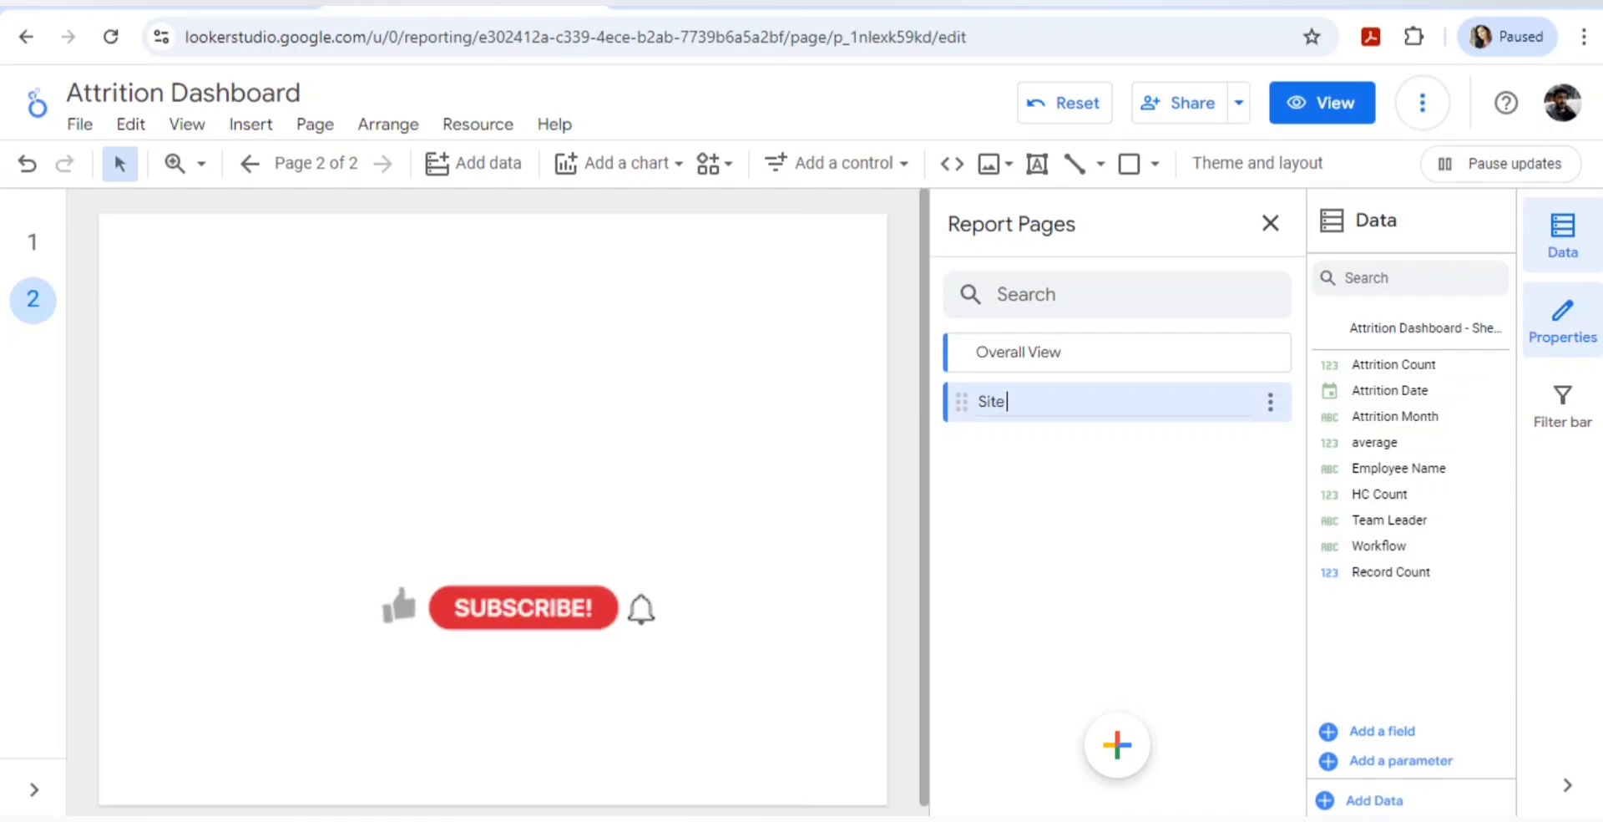
pyautogui.write(' Wise View')
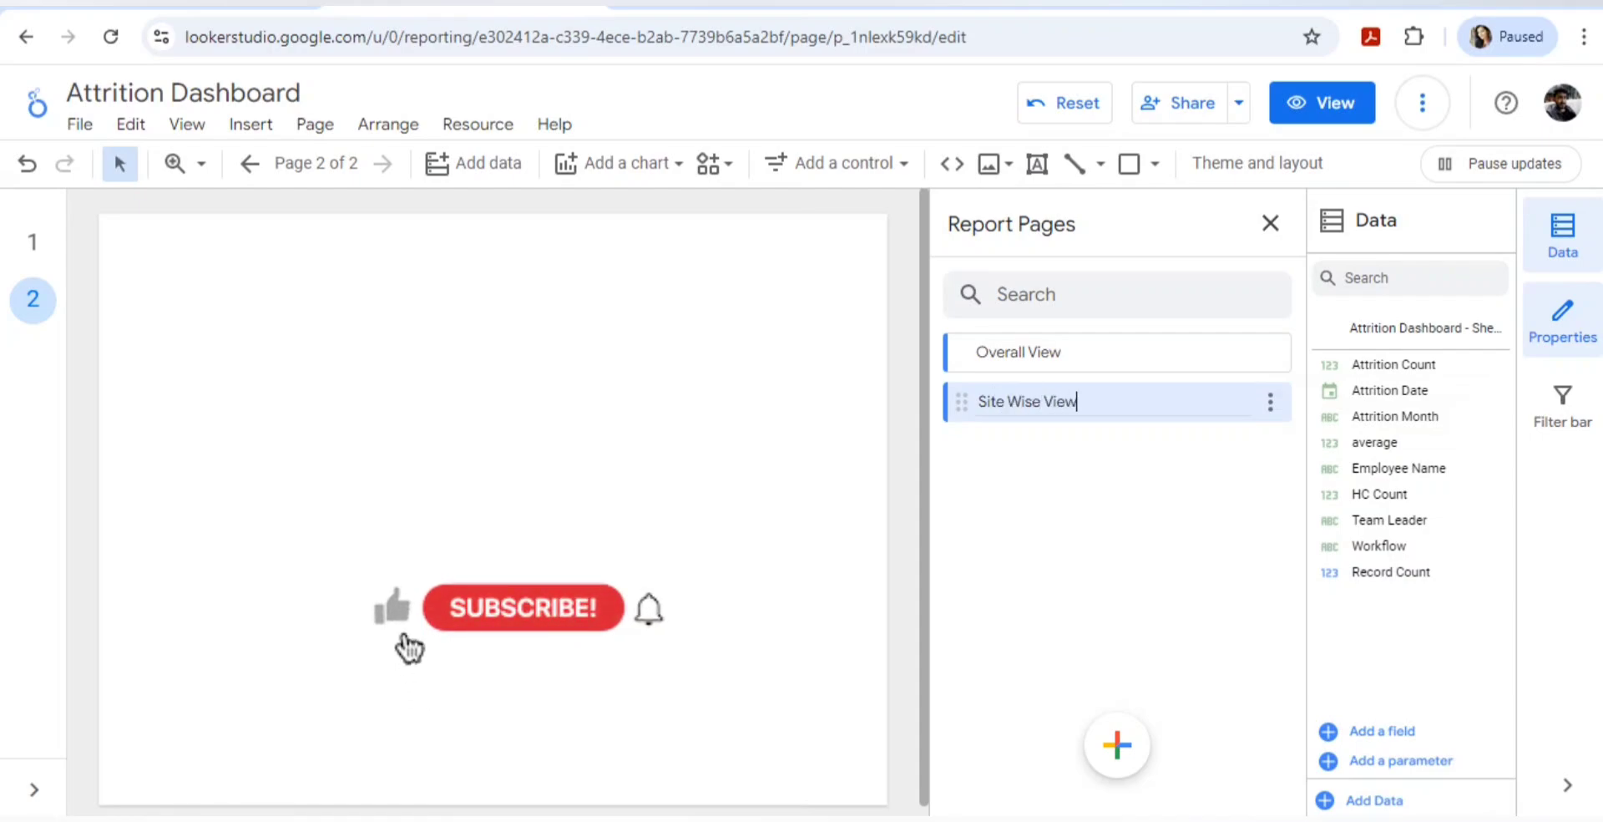
pyautogui.press('Return')
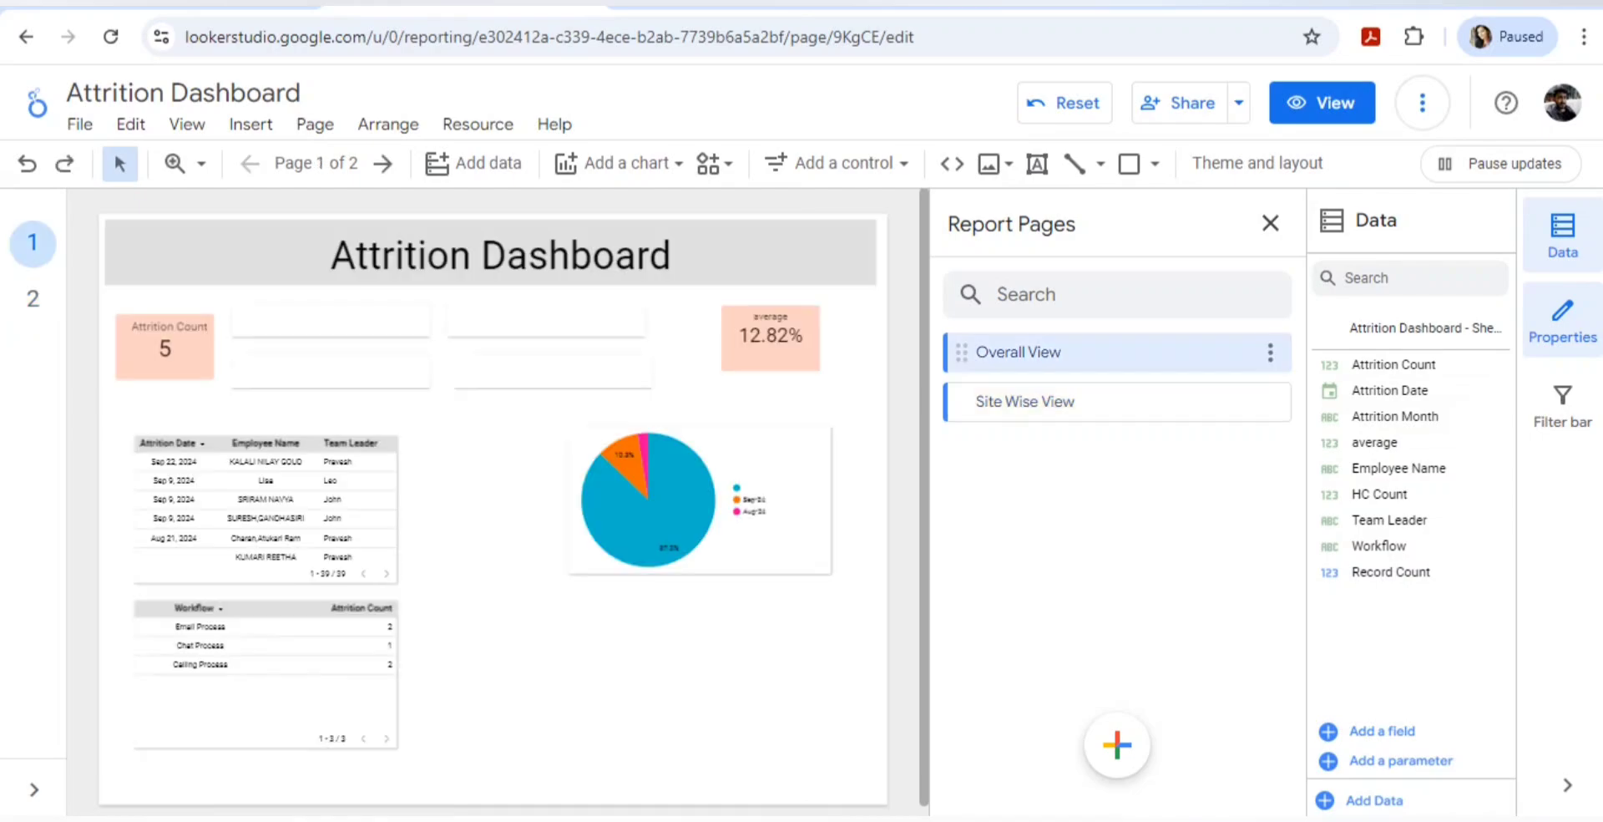
# Duplicate the Overall View page and delete the blank Site Wise View page.
pyautogui.click(1270, 352)
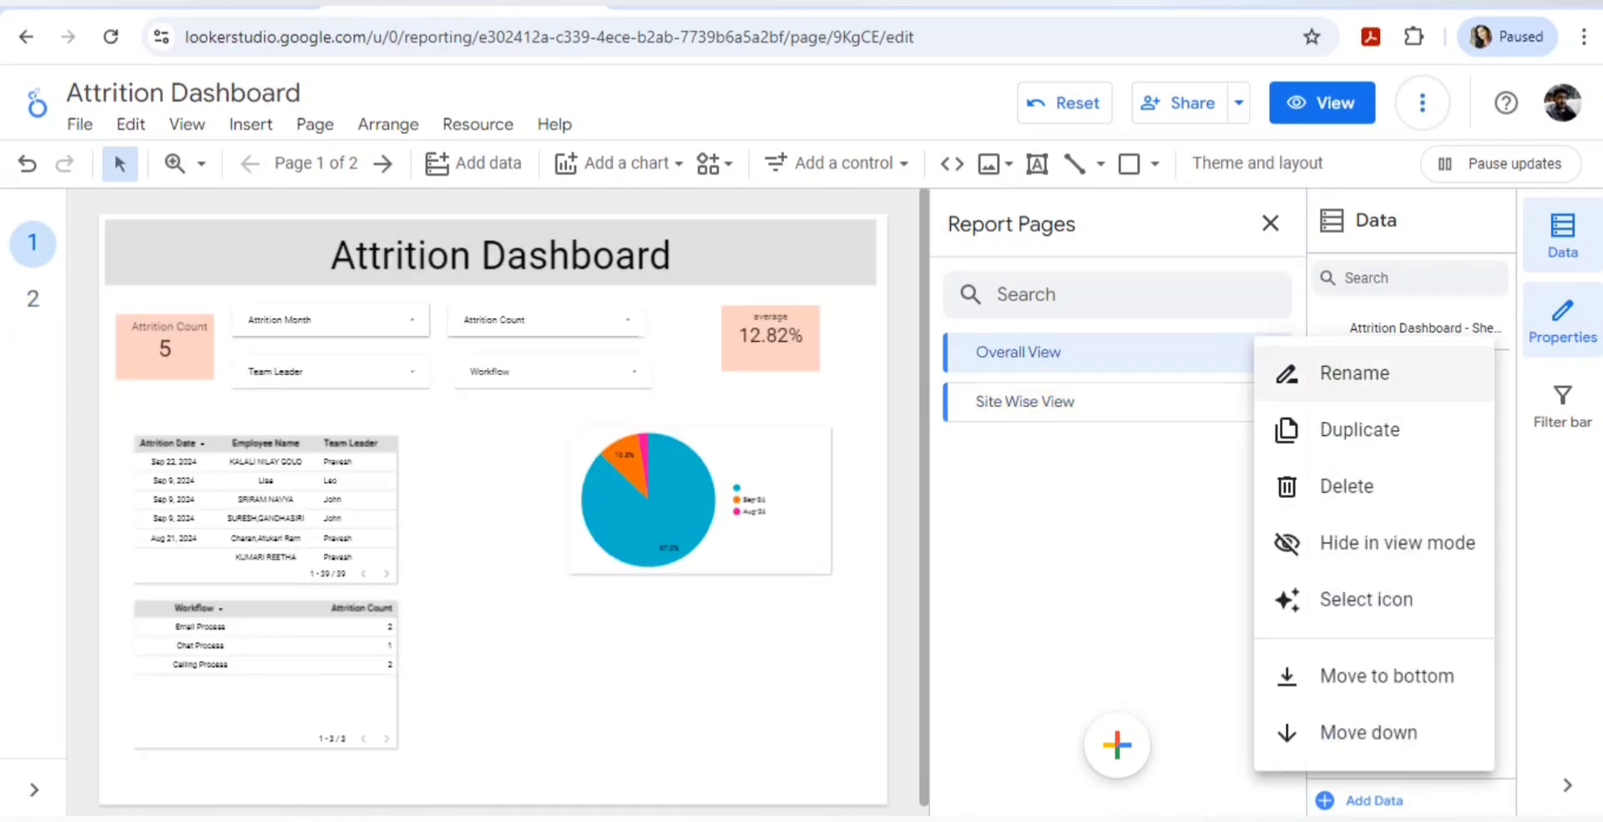
pyautogui.click(1329, 429)
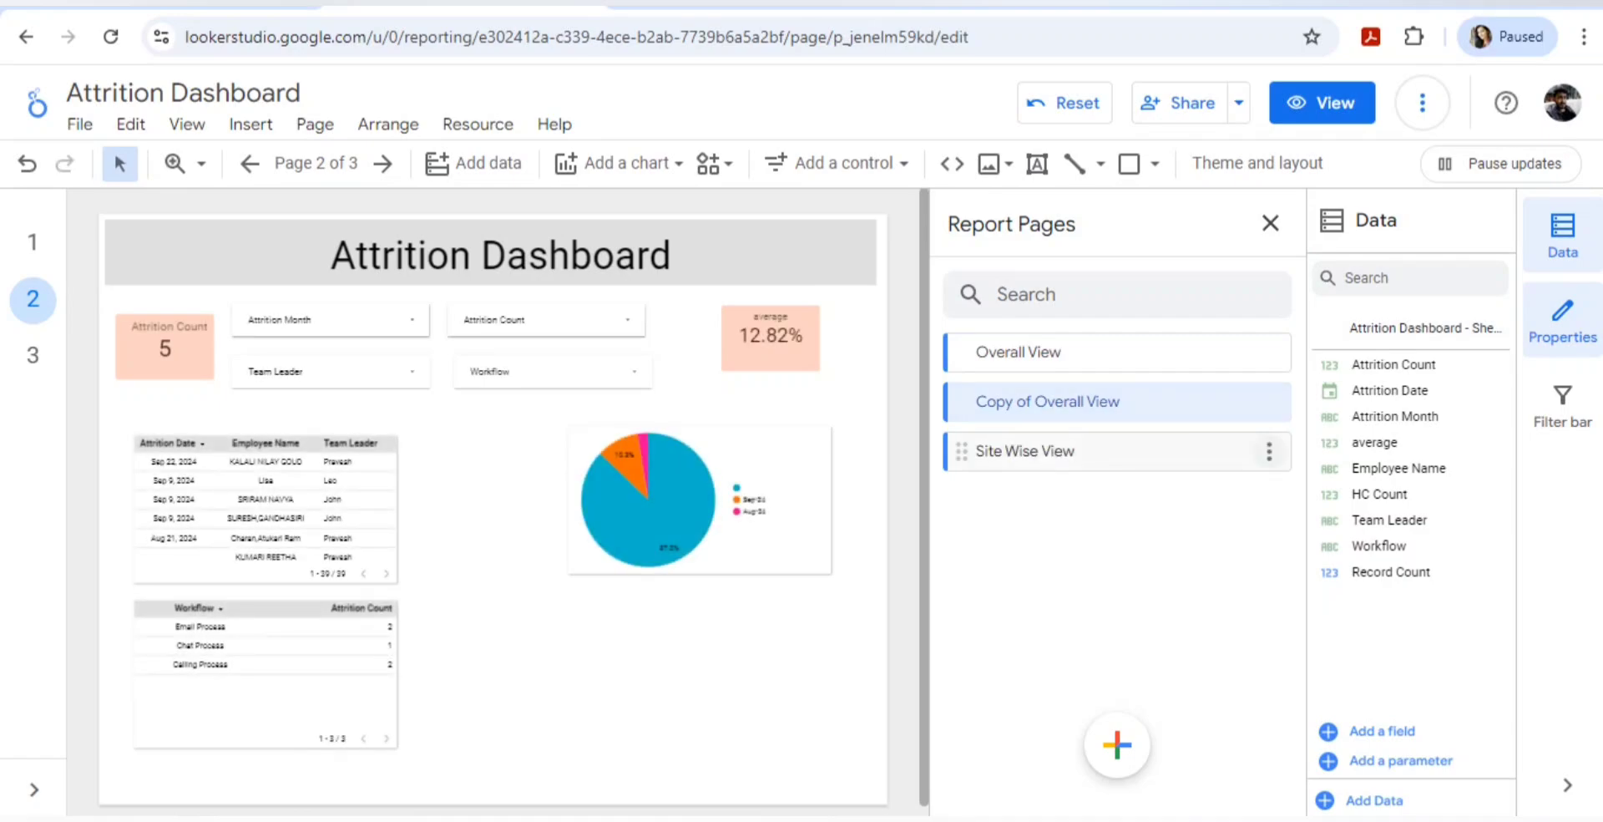
pyautogui.click(1269, 451)
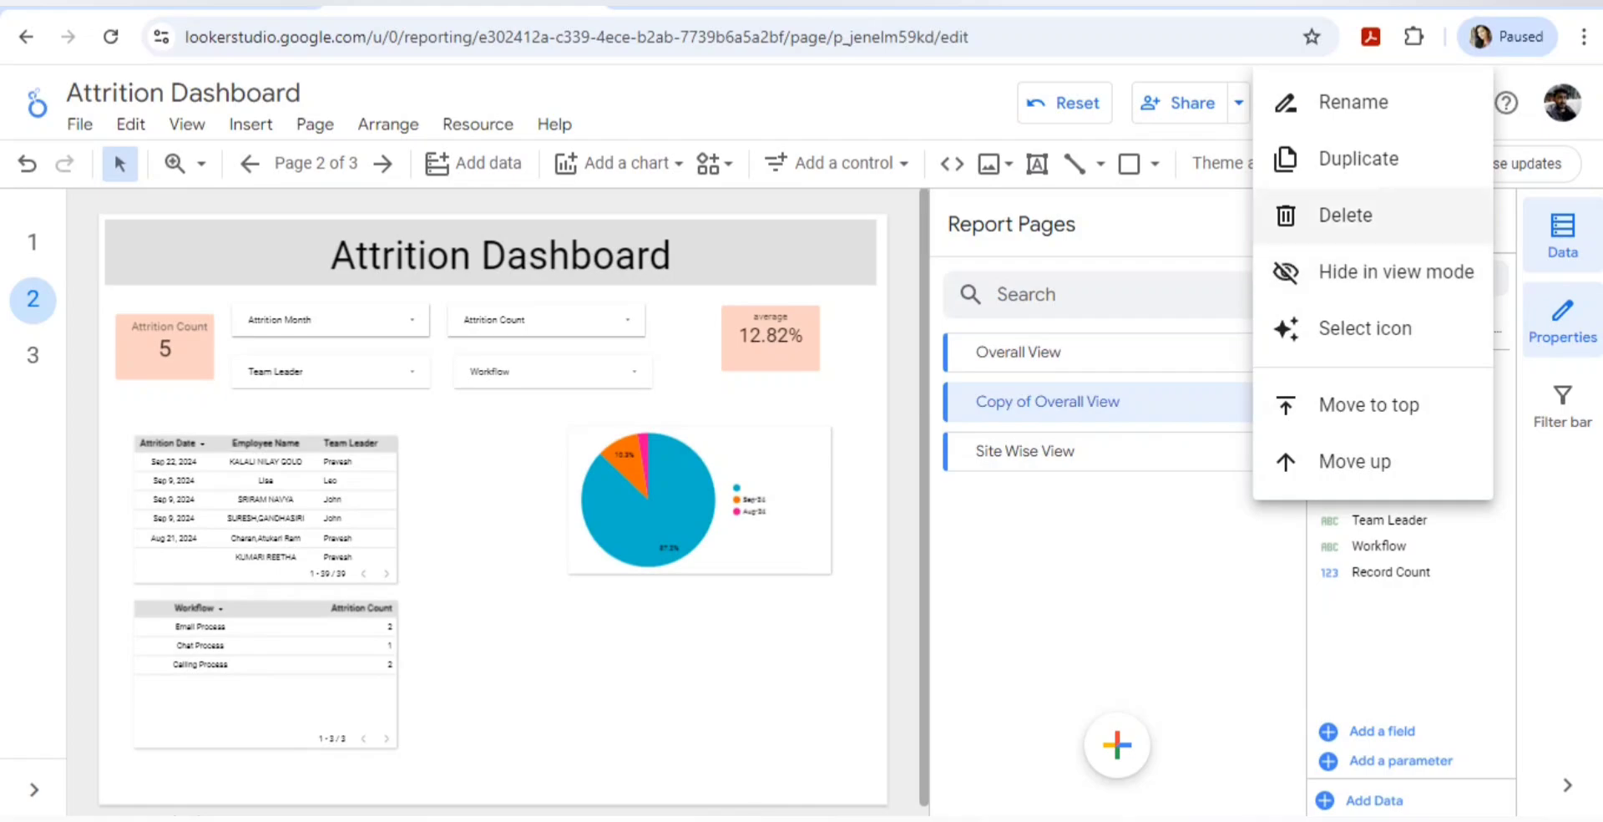
pyautogui.click(1345, 215)
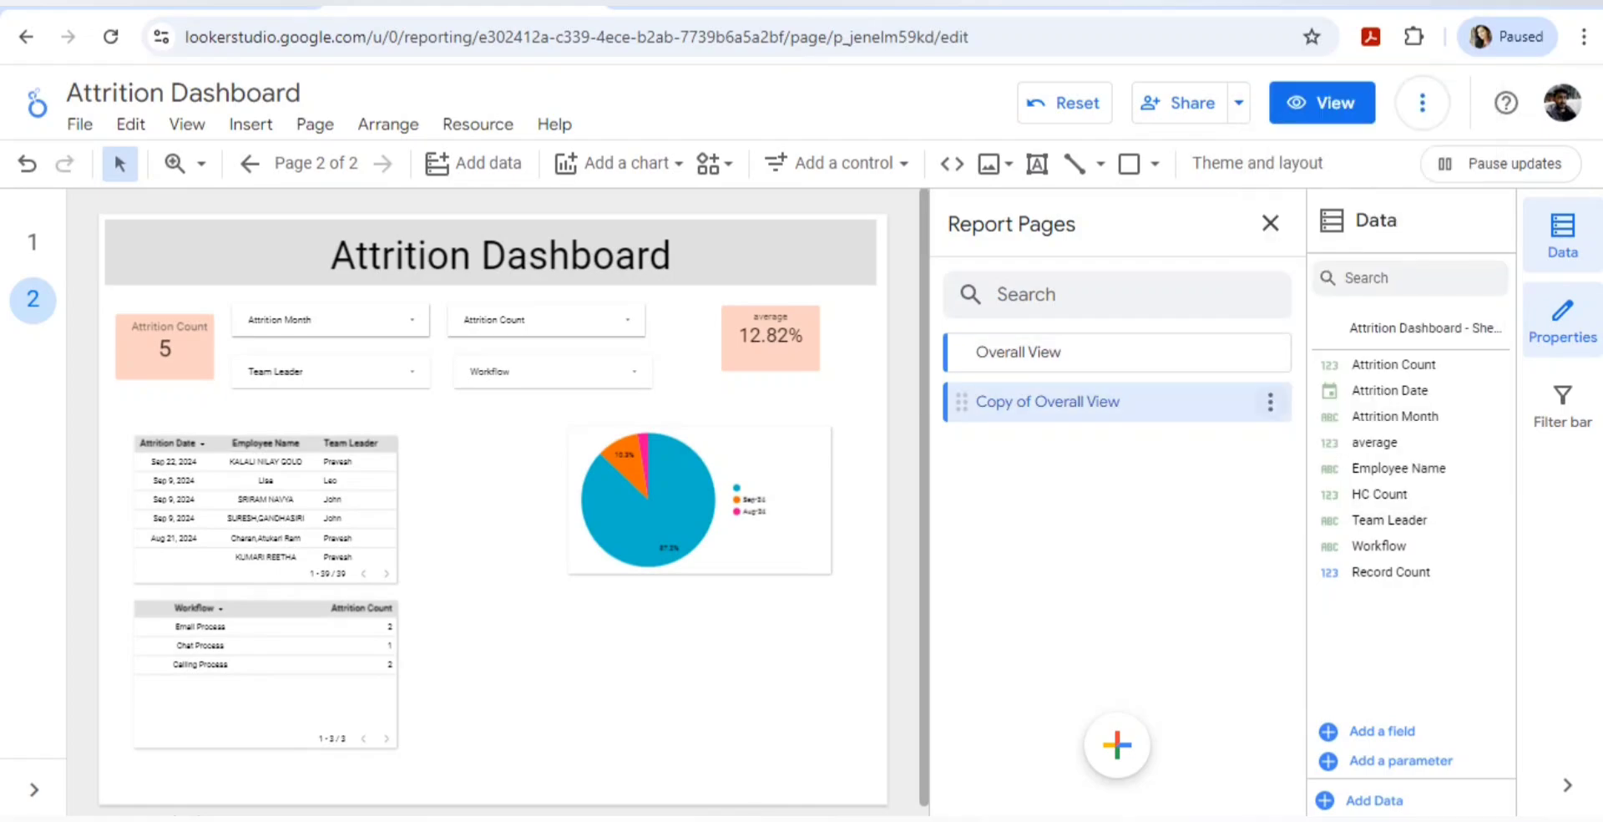
# Rename the copied Overall View page as Site wise view.
pyautogui.click(1269, 402)
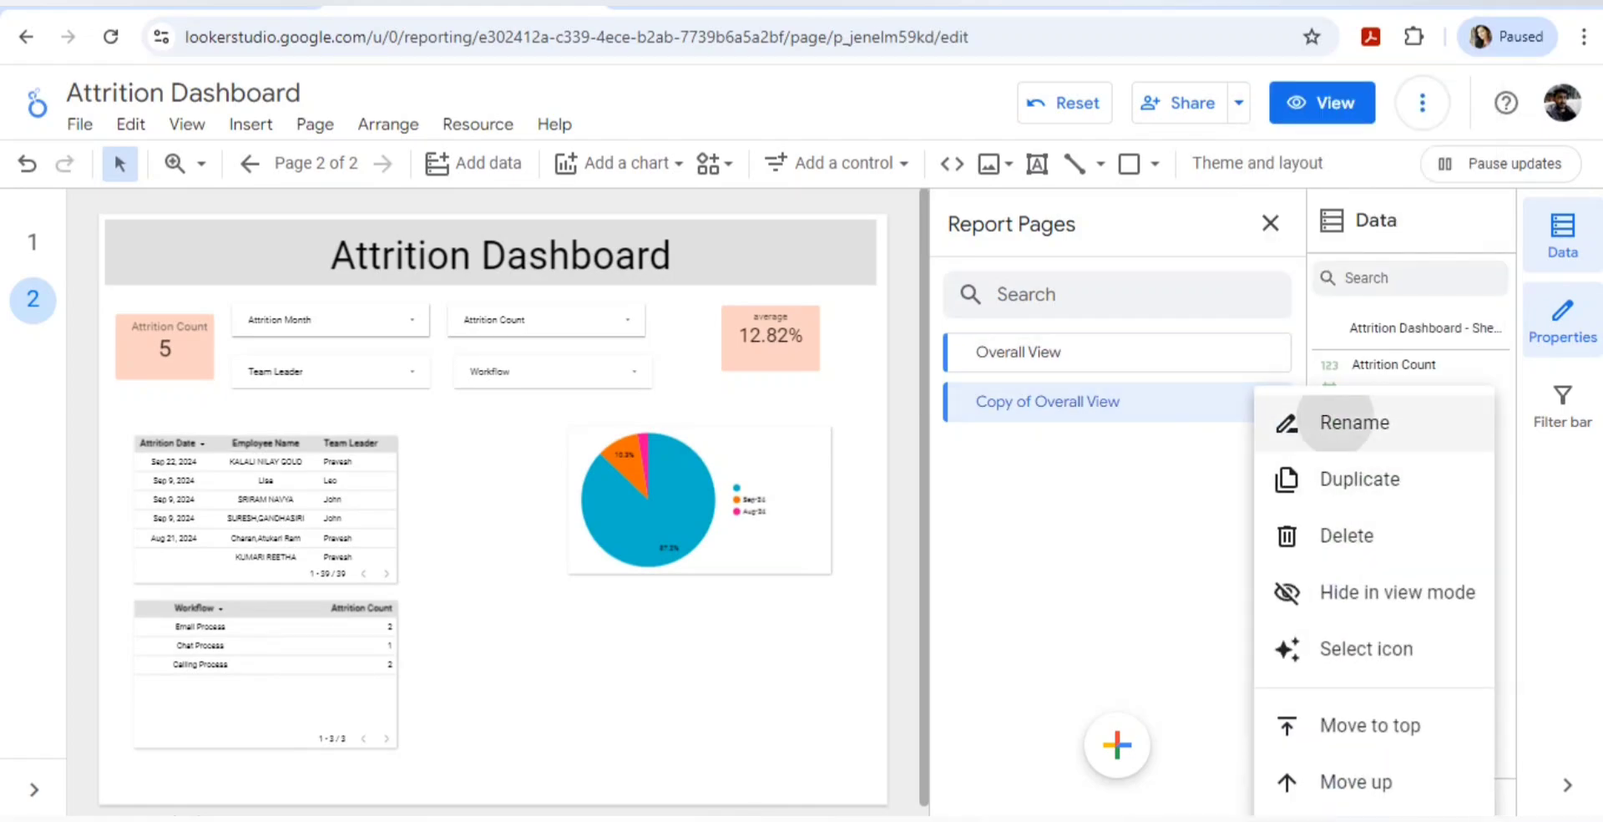
pyautogui.click(1354, 422)
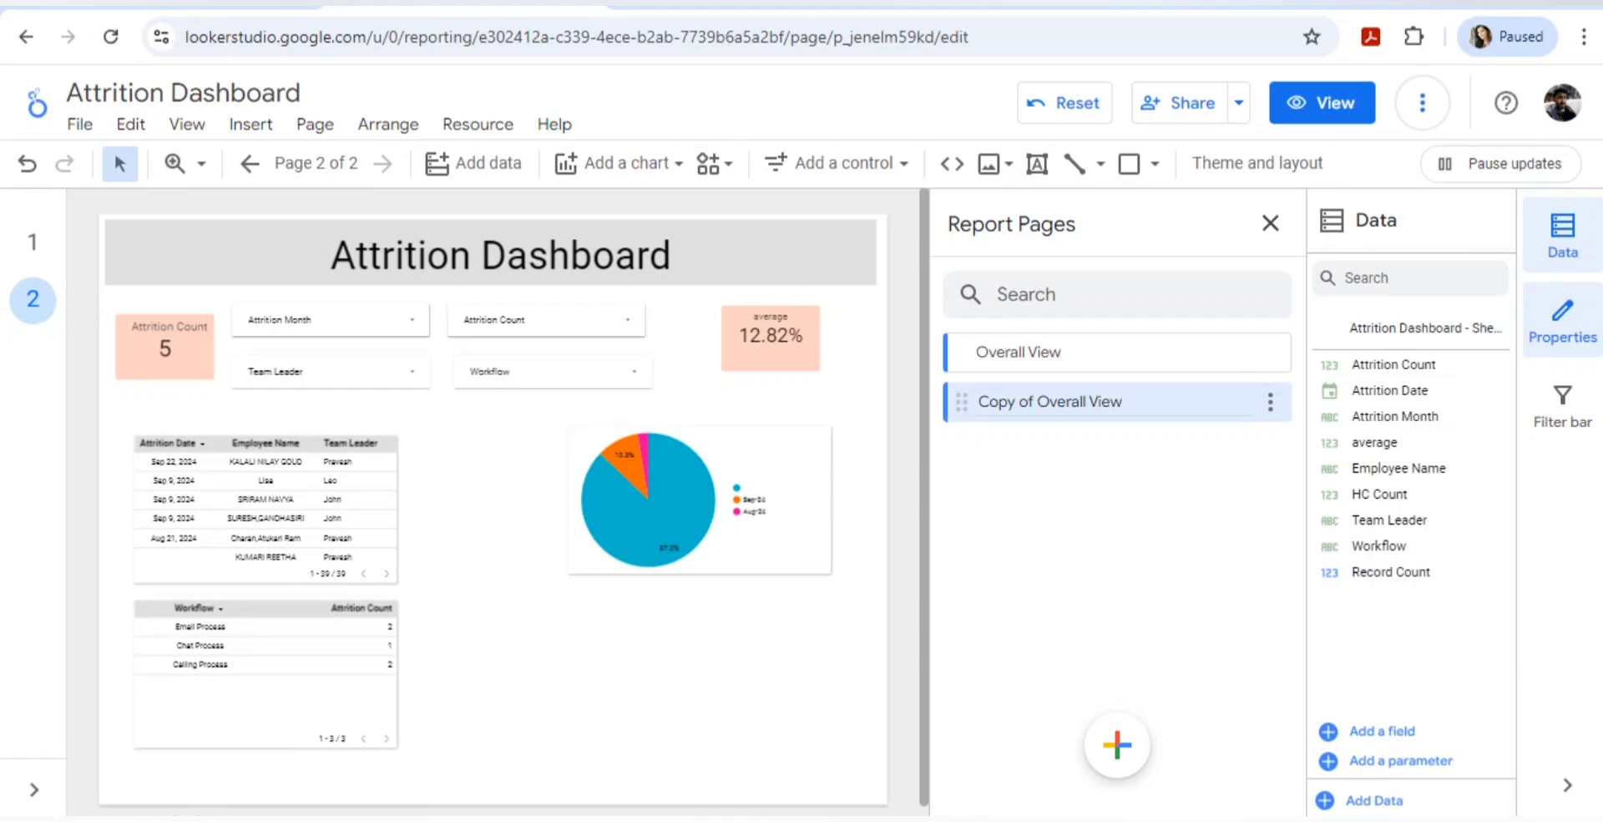
pyautogui.hotkey('ctrl', 'a')
pyautogui.write('Site wise view')
pyautogui.press('Return')
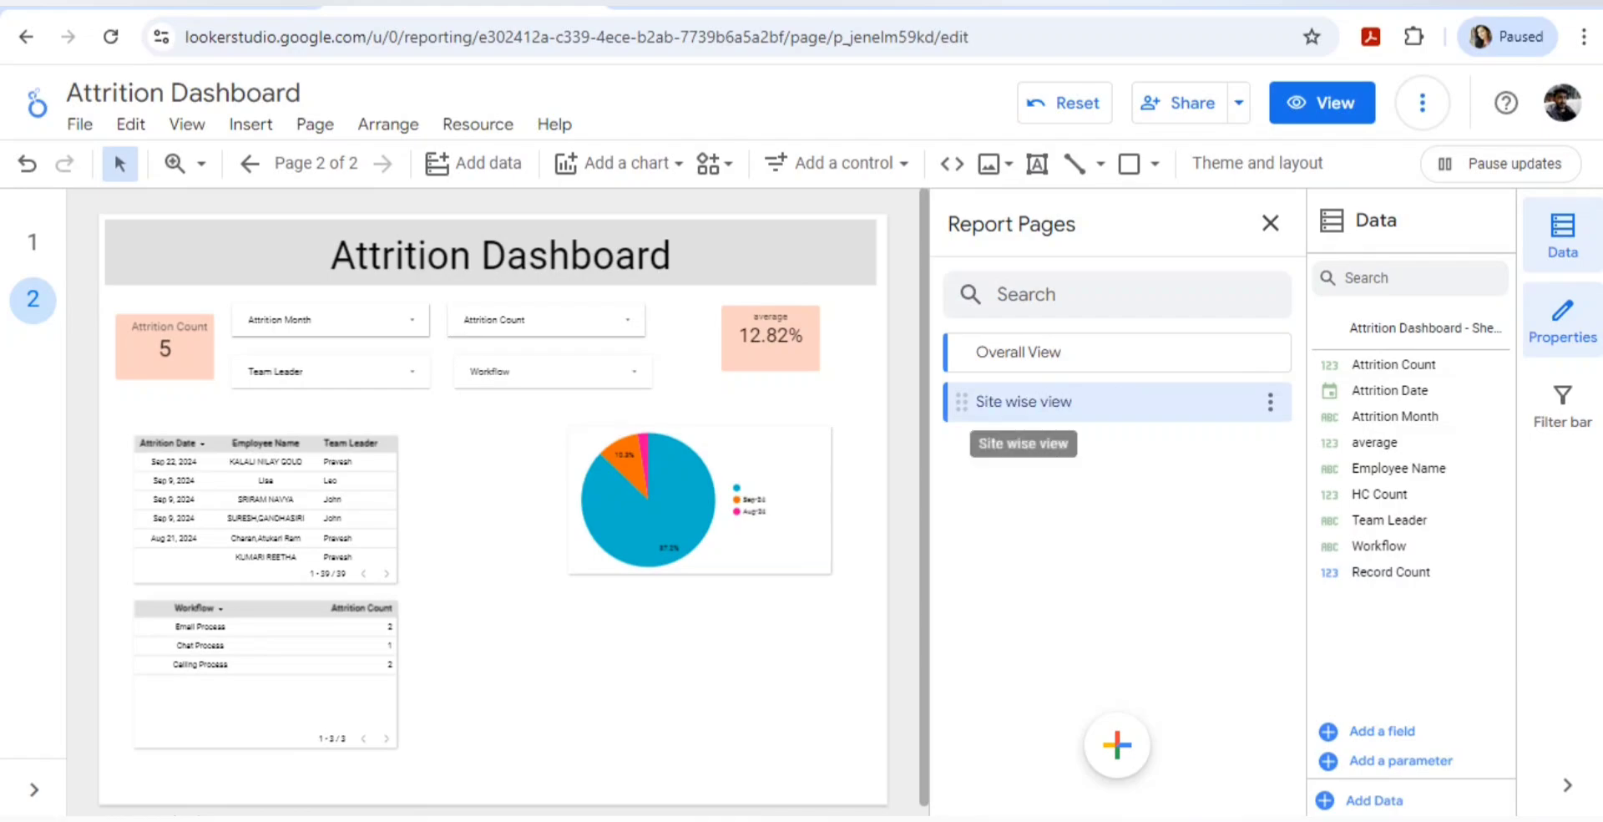
# Replace the heading text on the second report page with Manager View.
pyautogui.click(538, 249)
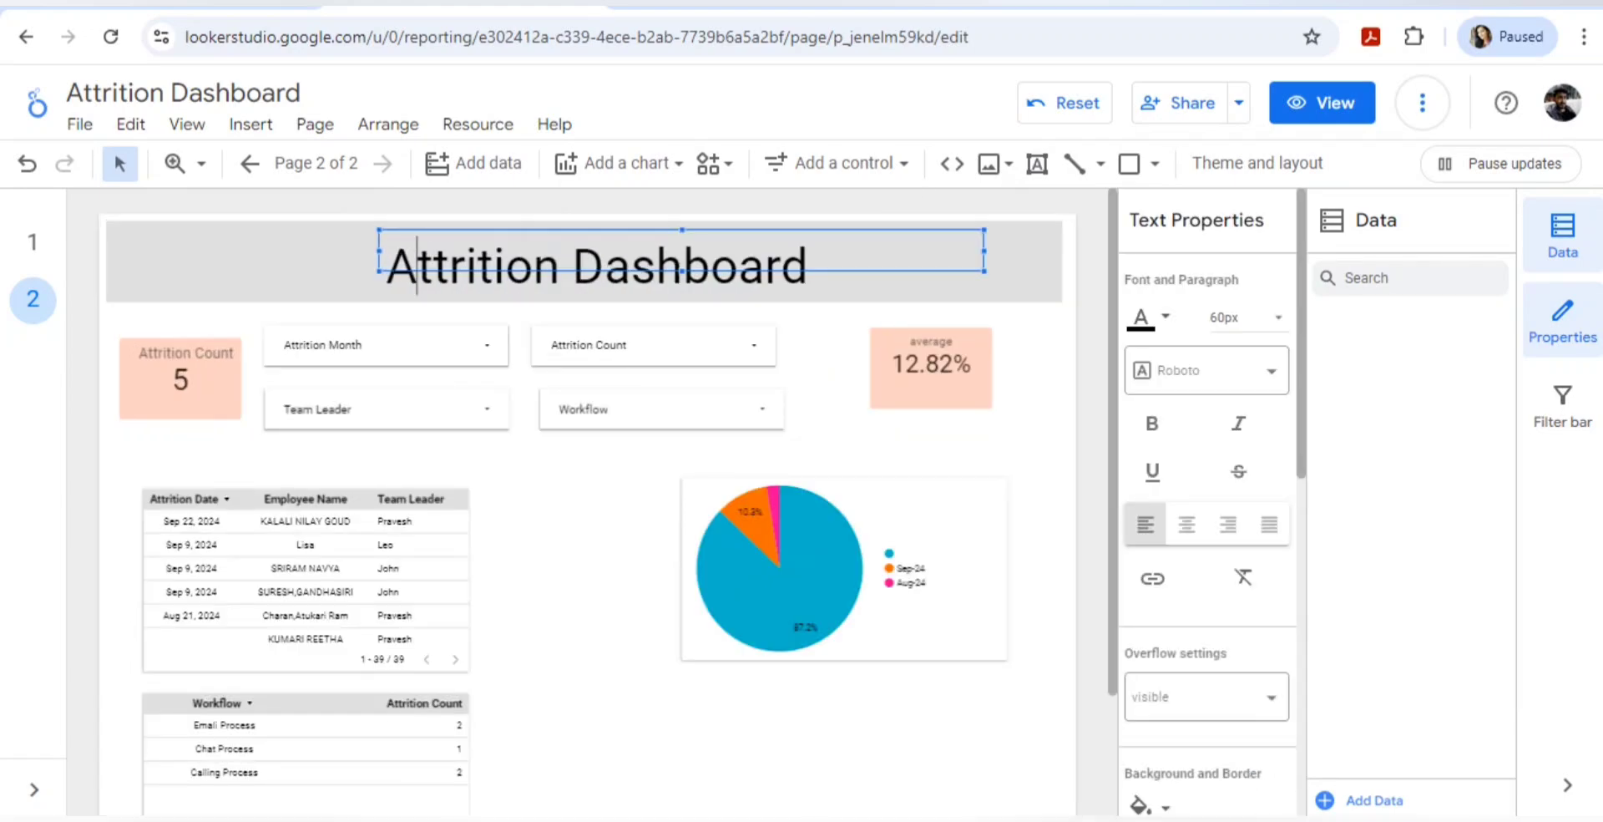
pyautogui.click(32, 243)
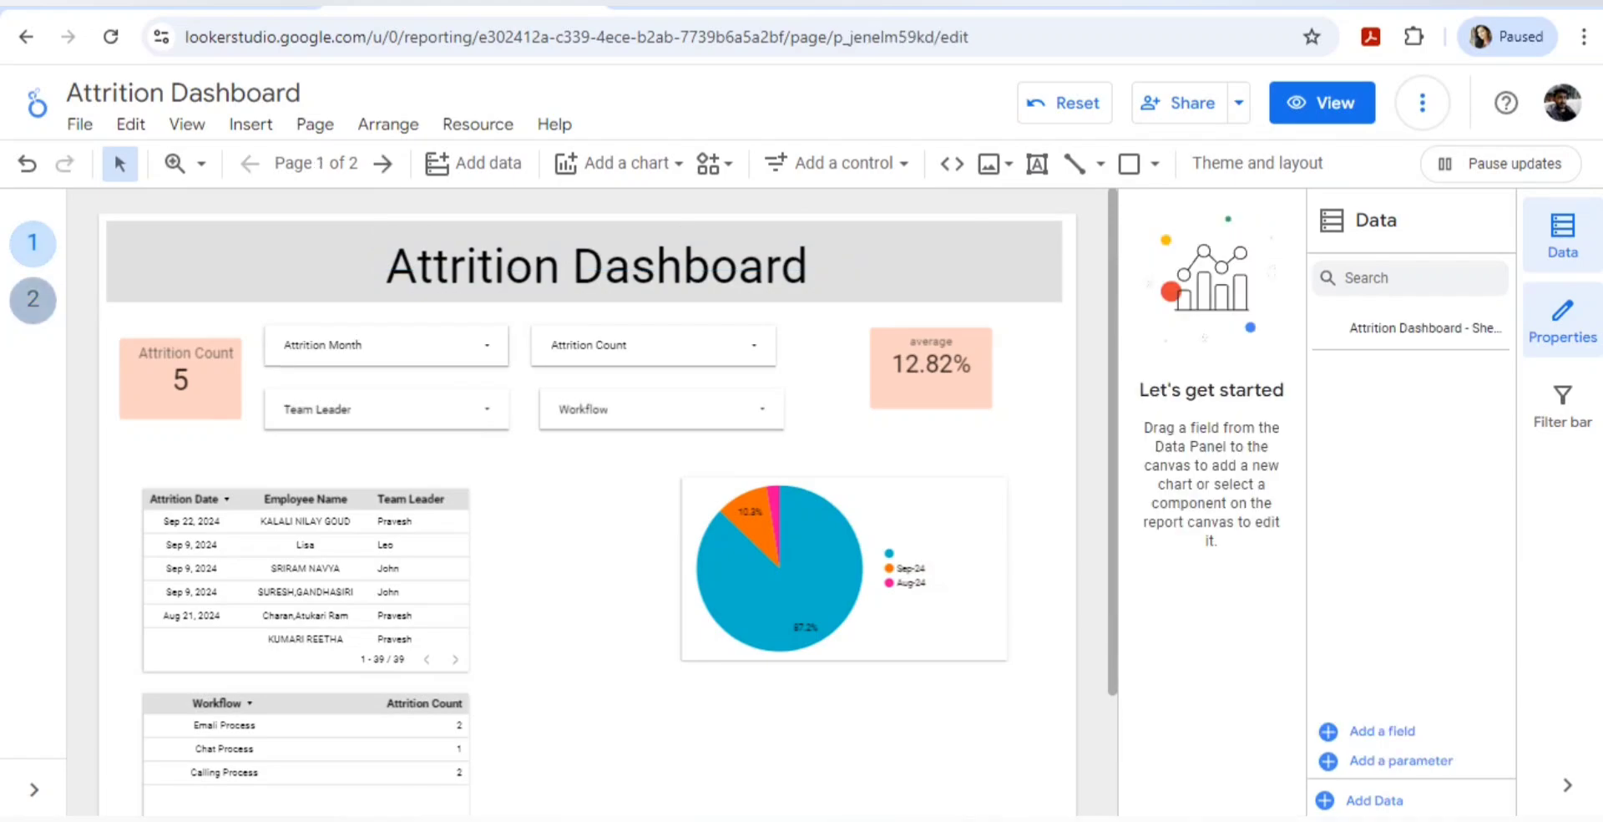
pyautogui.click(598, 257)
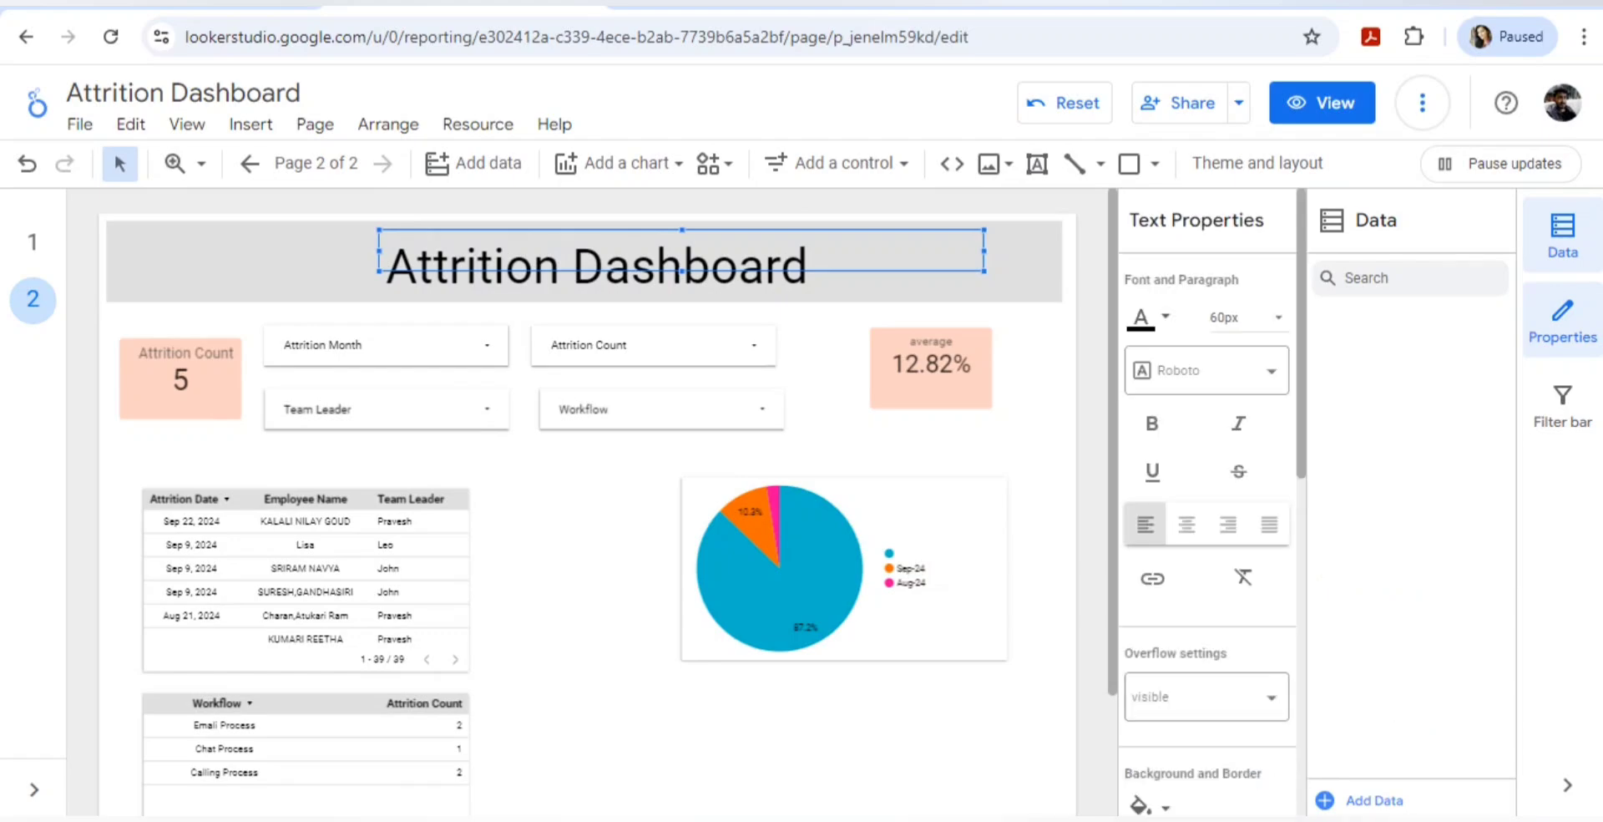
pyautogui.doubleClick(504, 266)
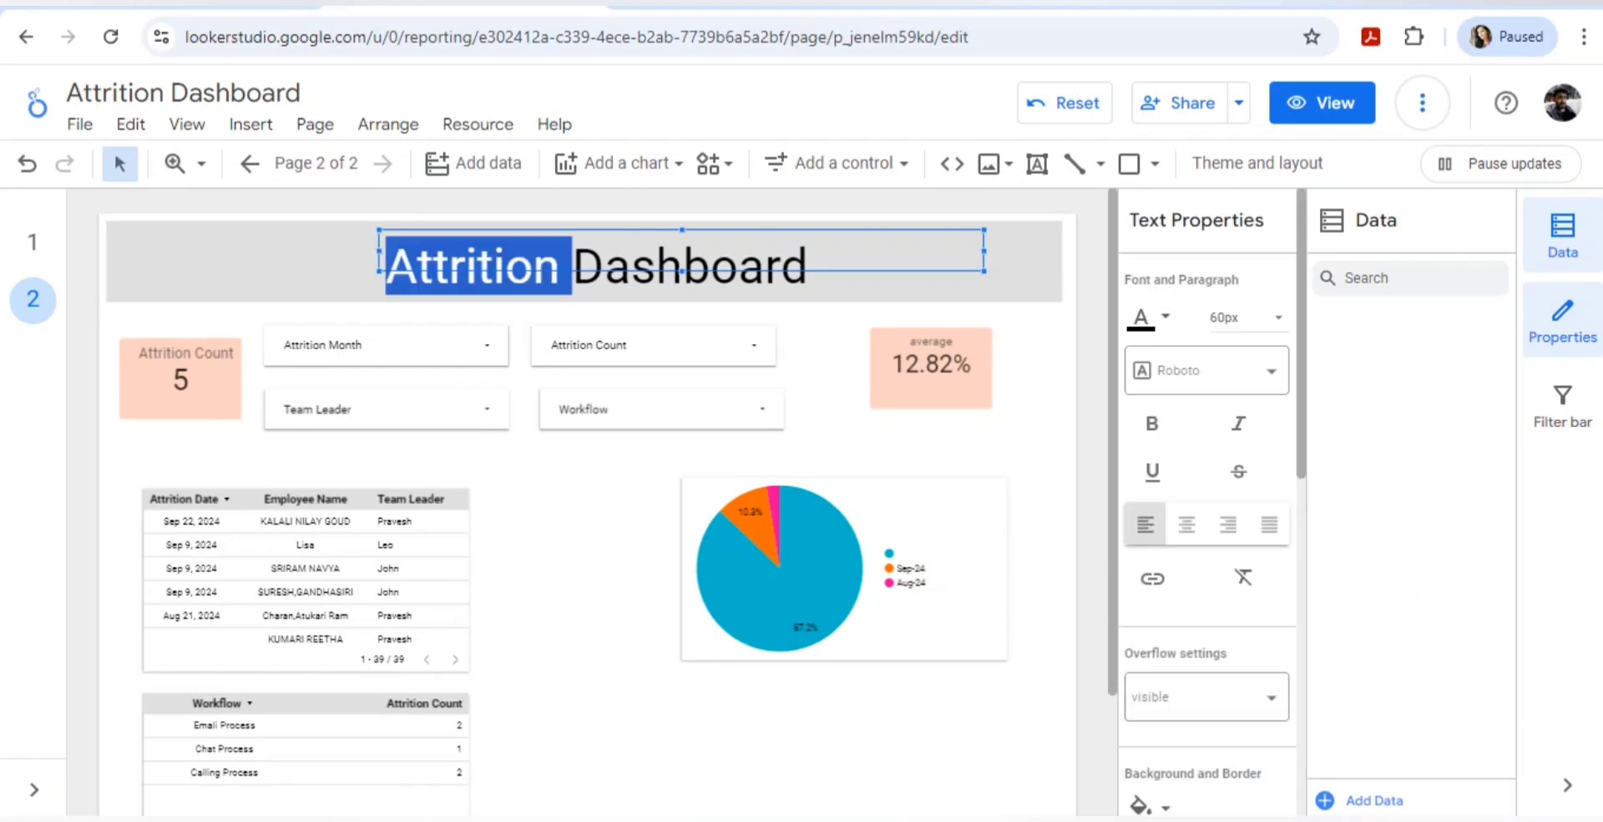
pyautogui.click(32, 243)
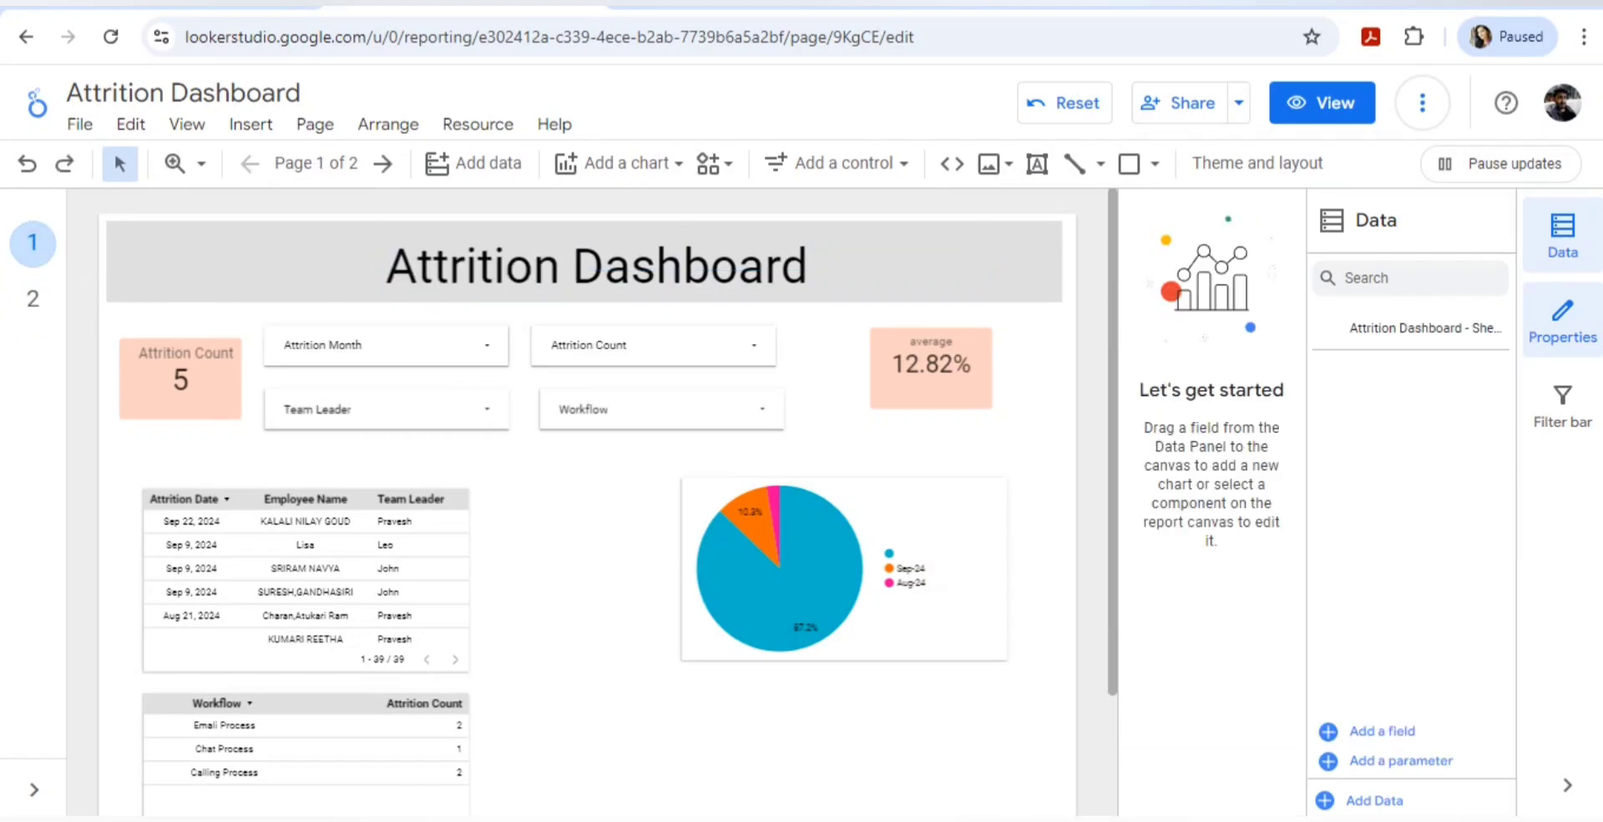
pyautogui.click(32, 299)
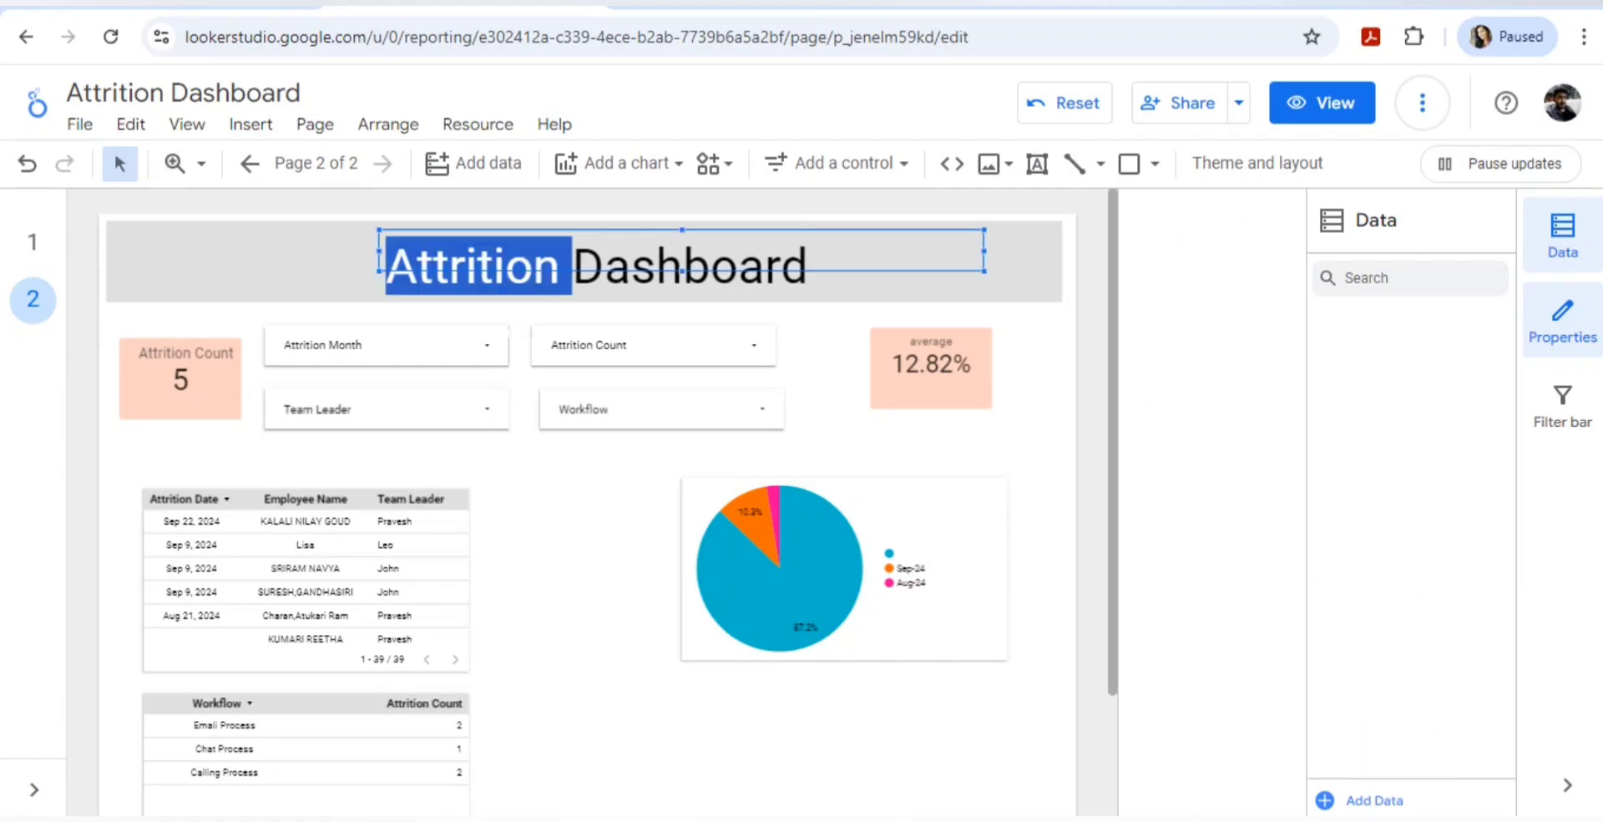
pyautogui.write('Manager ')
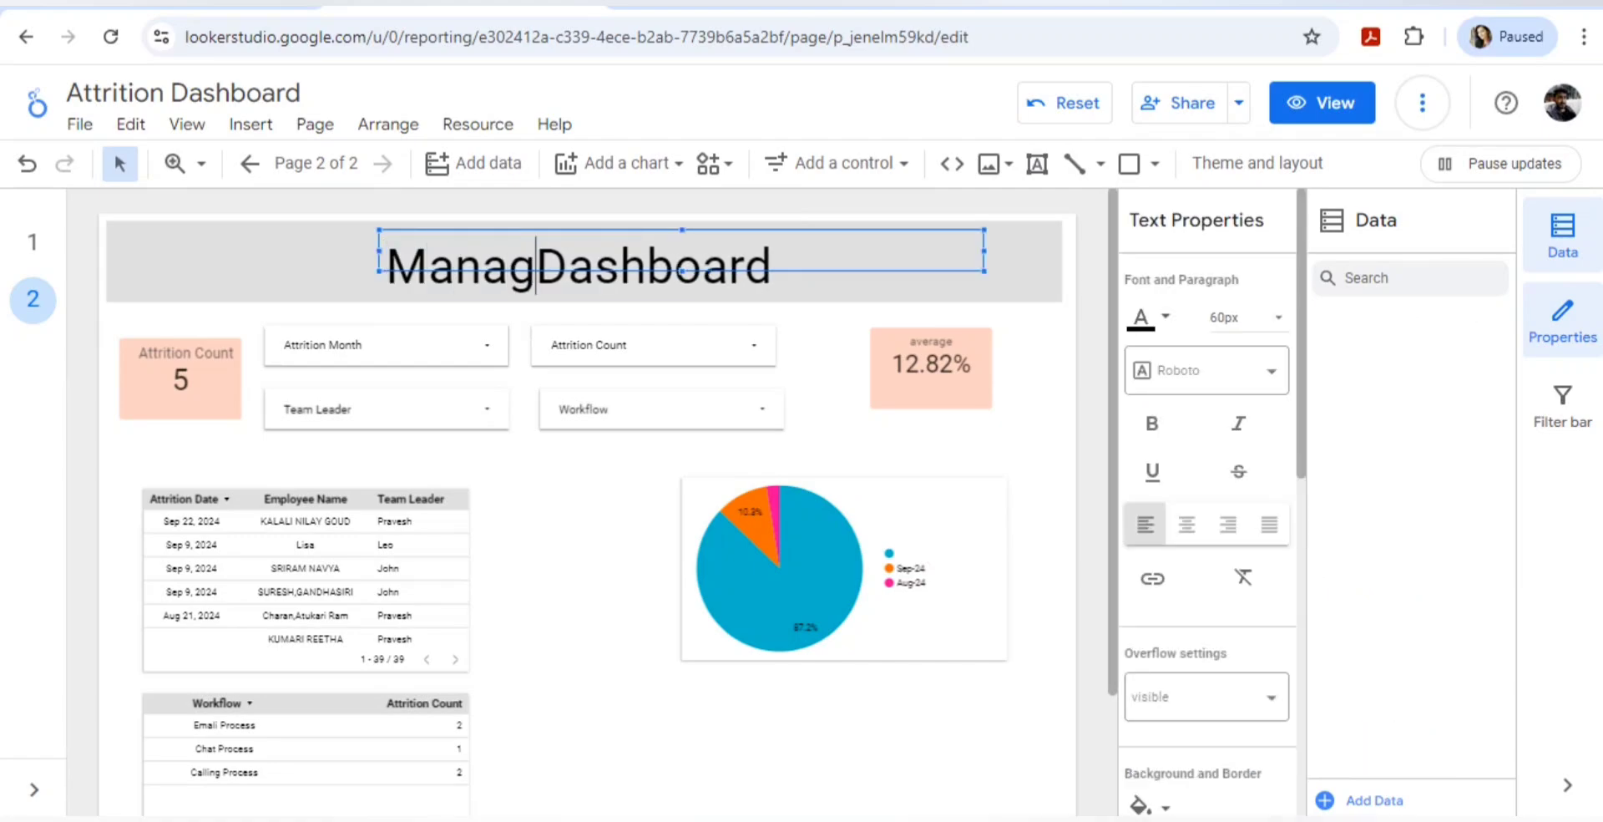
pyautogui.write('View')
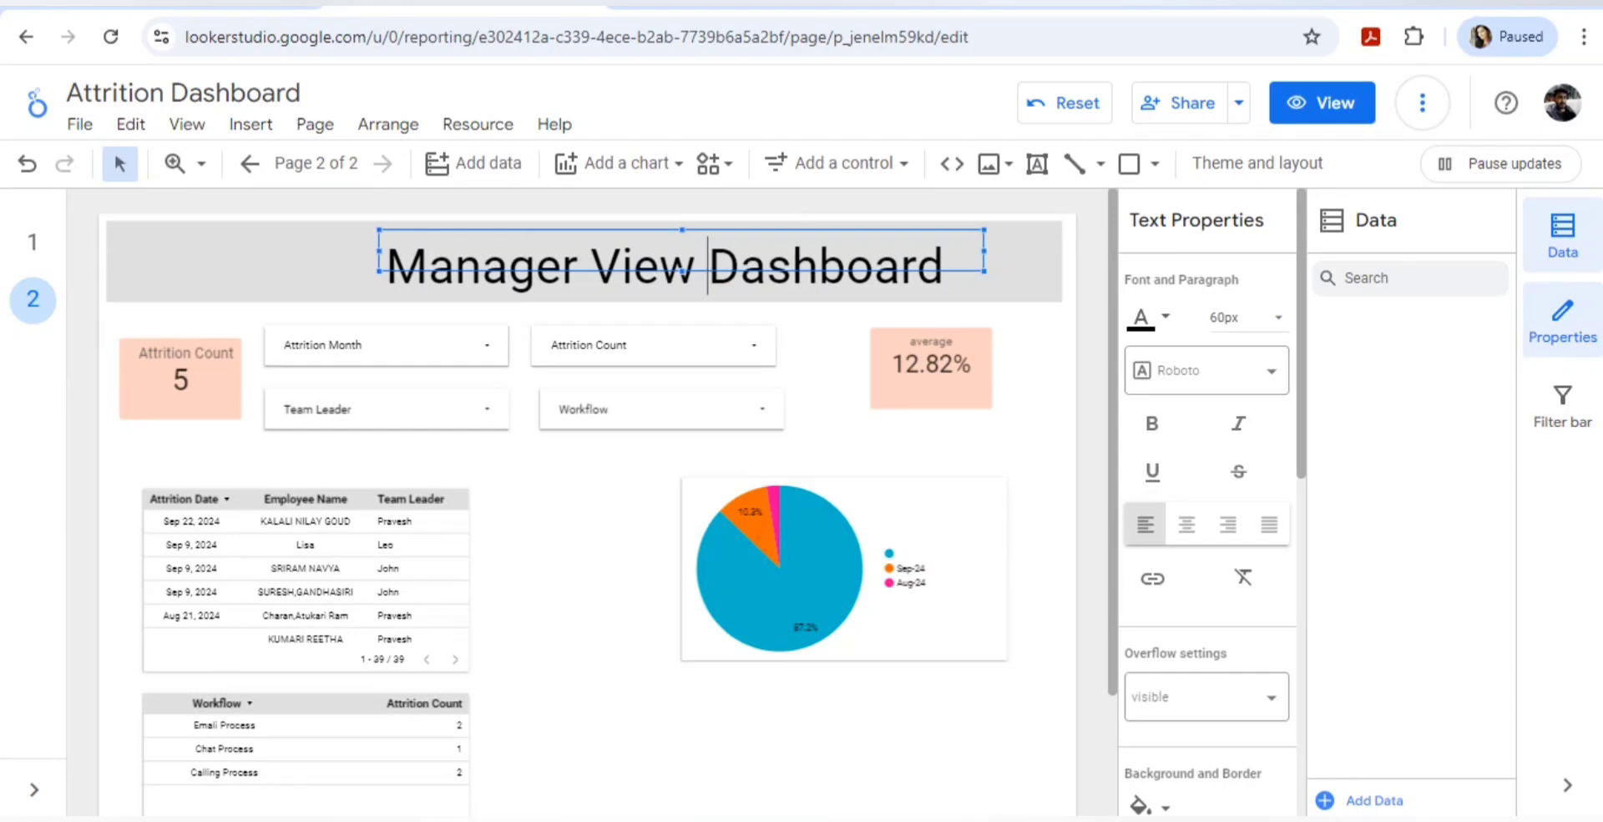
pyautogui.hotkey('shift', 'End')
pyautogui.press('BackSpace')
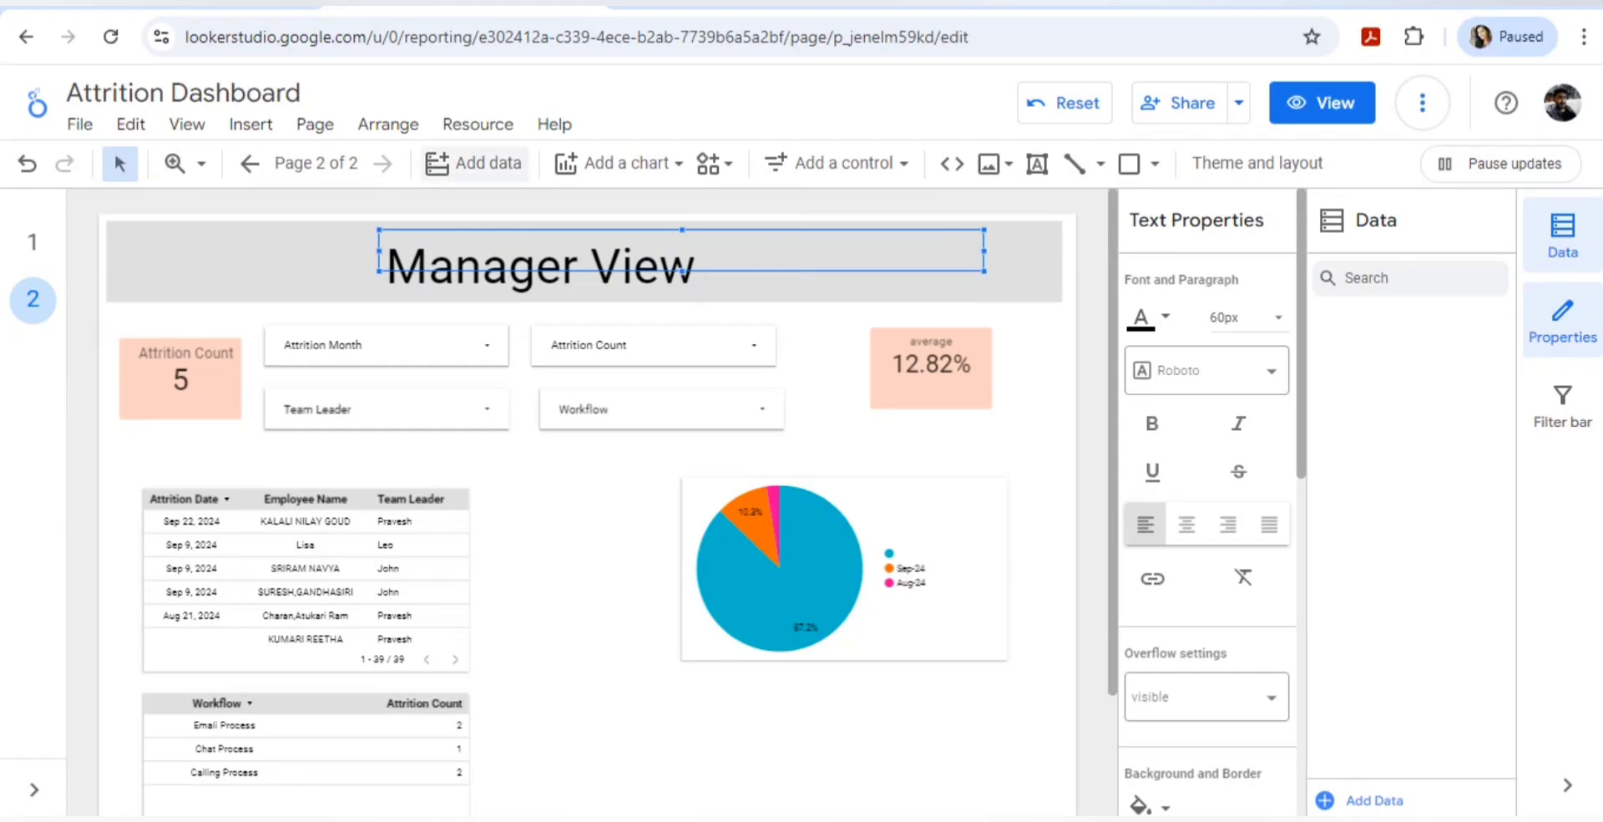
# Preview the report's page names in view mode and return to editing.
pyautogui.click(1323, 105)
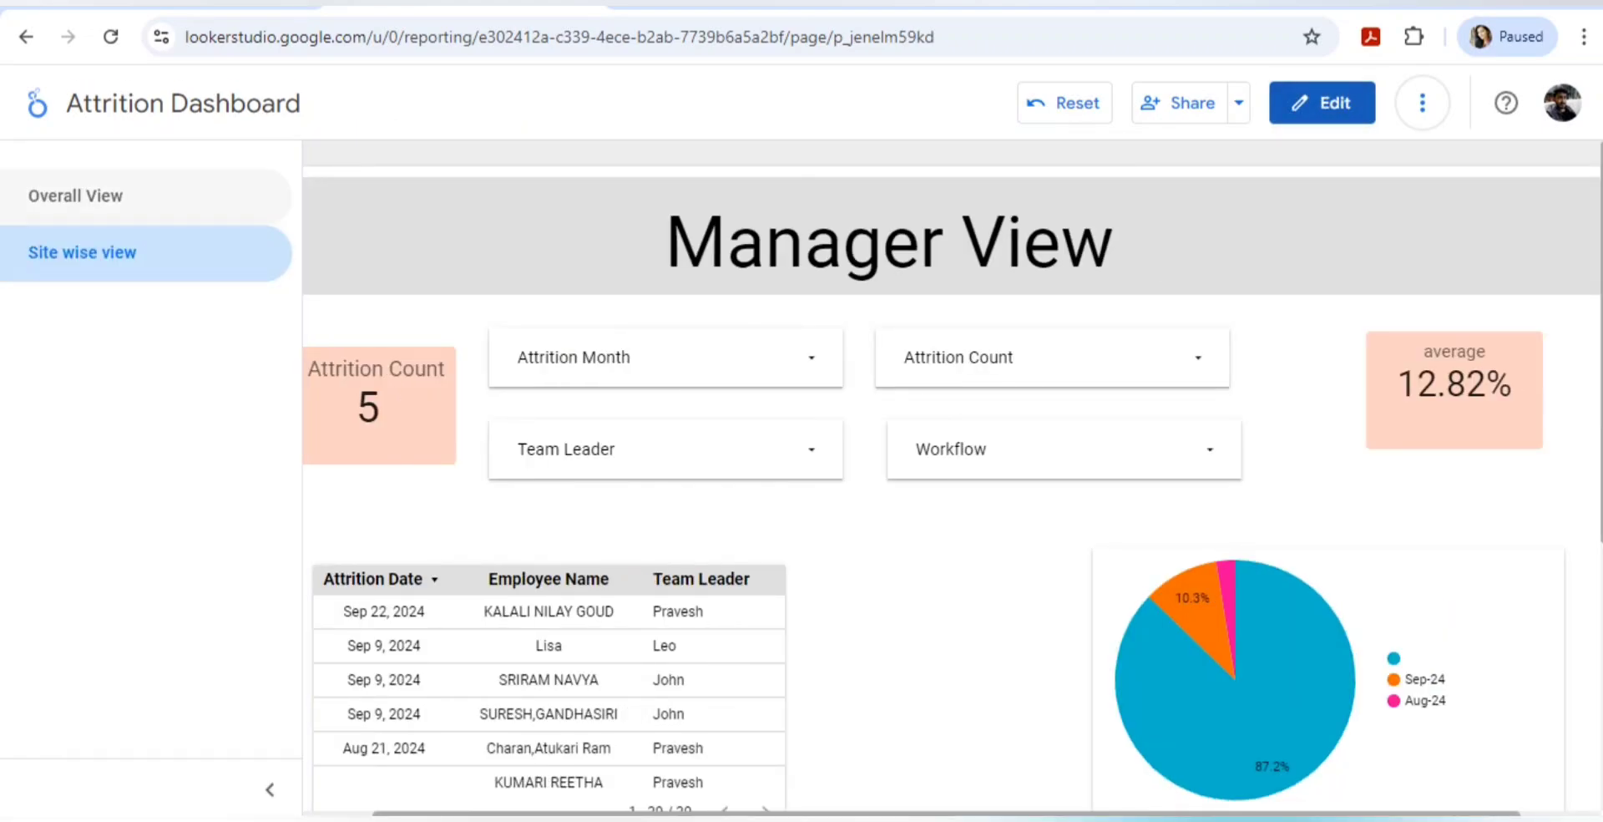
pyautogui.click(163, 197)
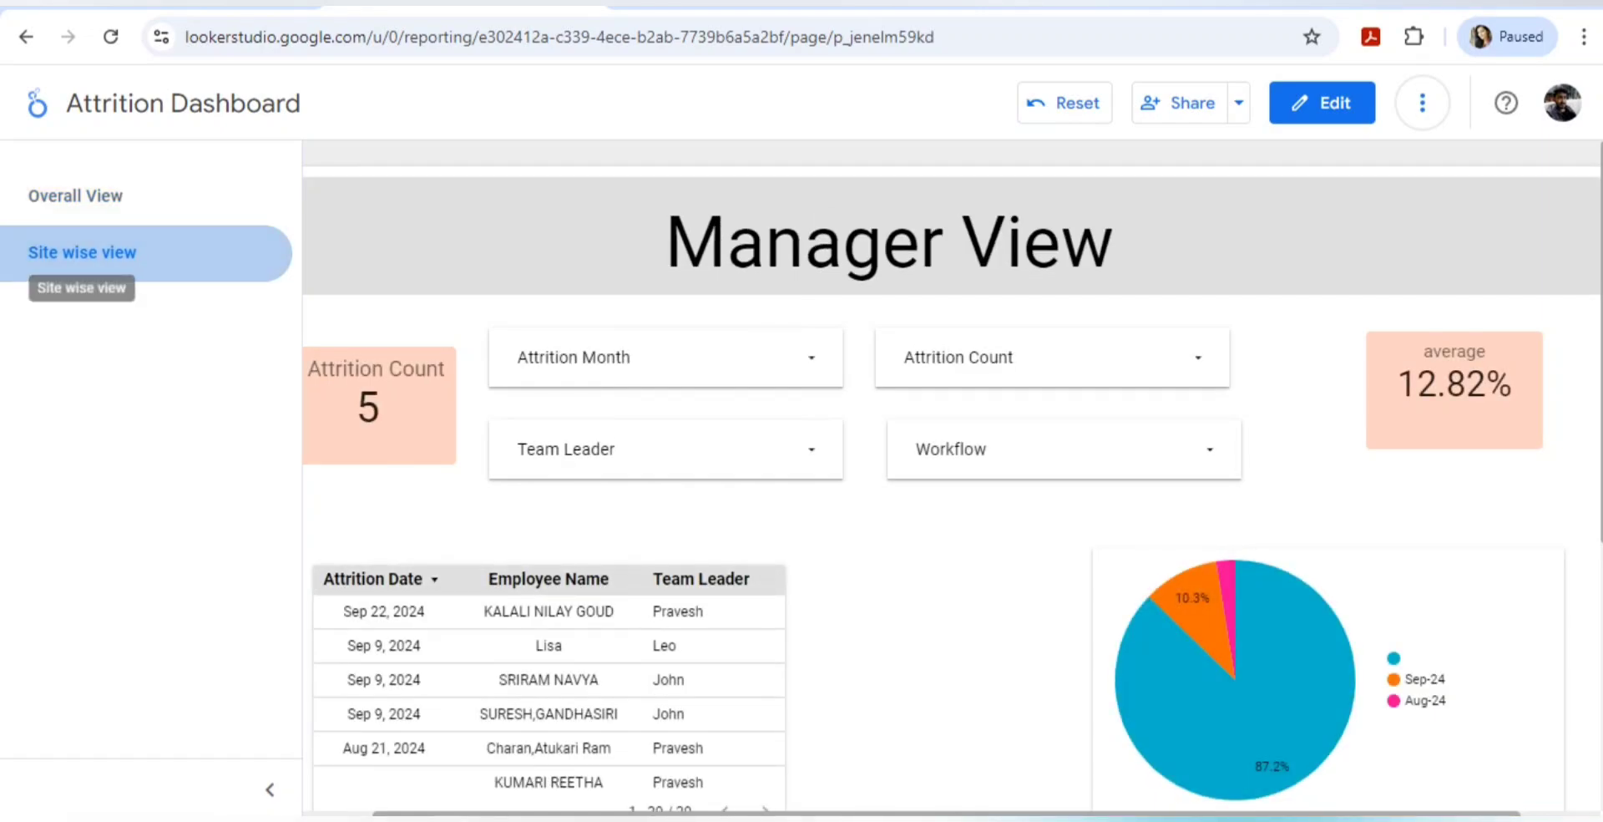
pyautogui.click(1321, 103)
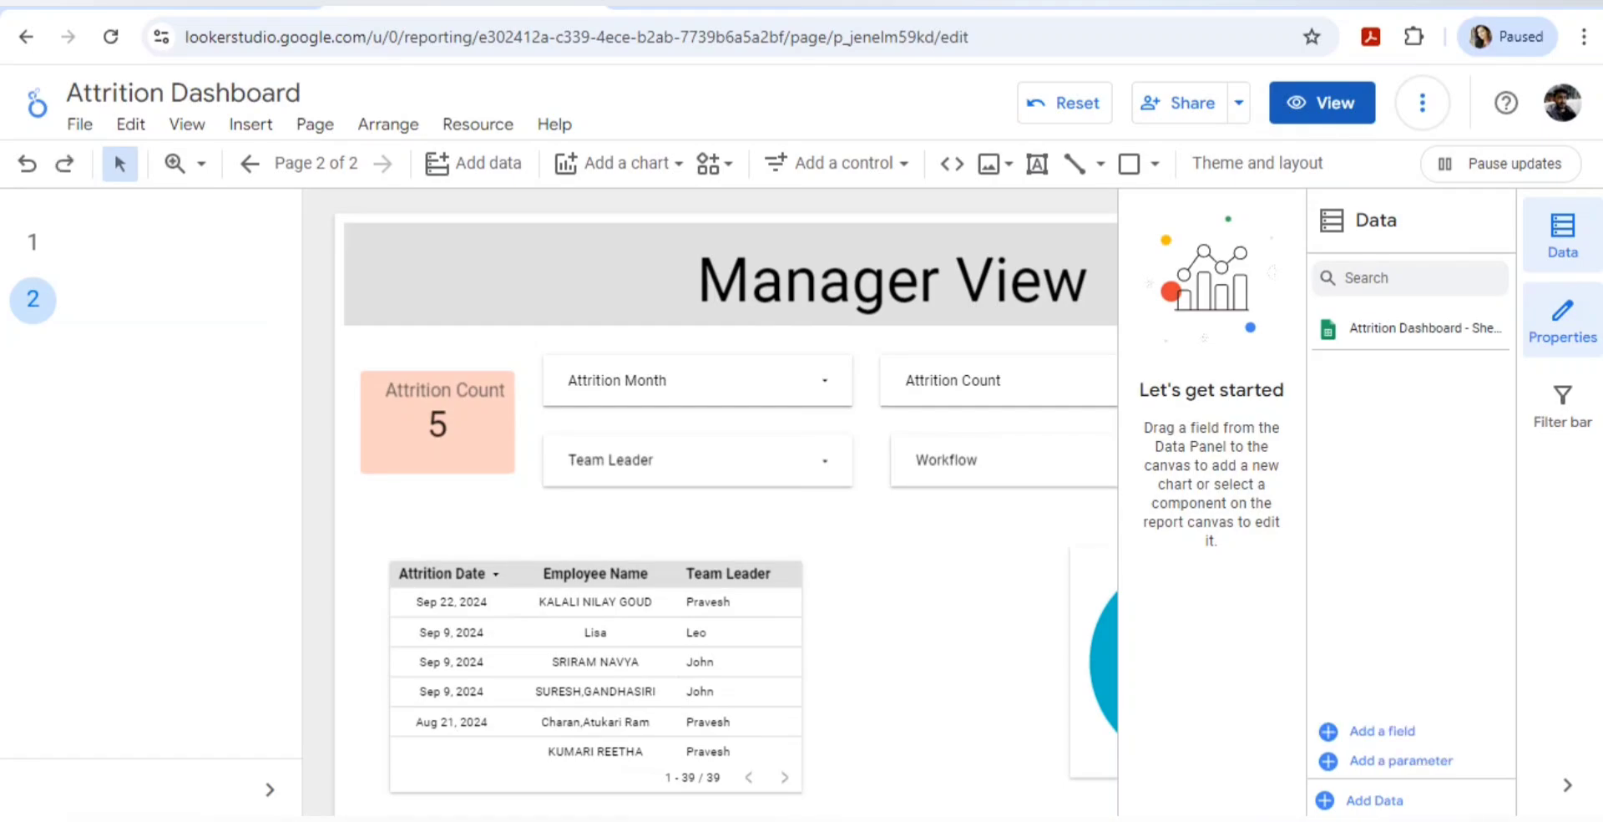
# Rename the Site wise view report page as Manager.
pyautogui.click(316, 163)
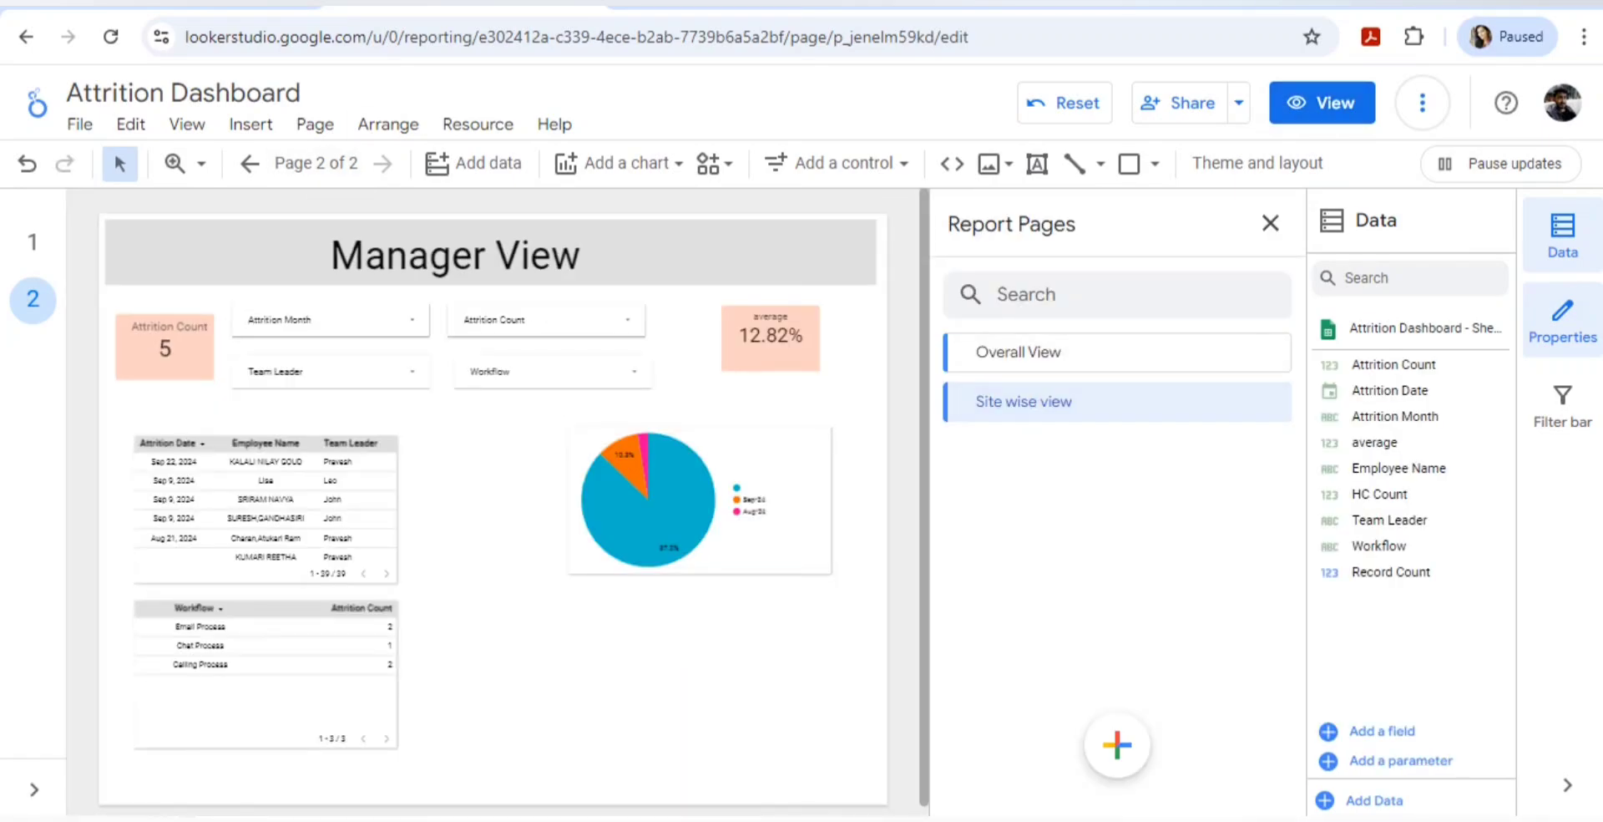
pyautogui.click(1270, 402)
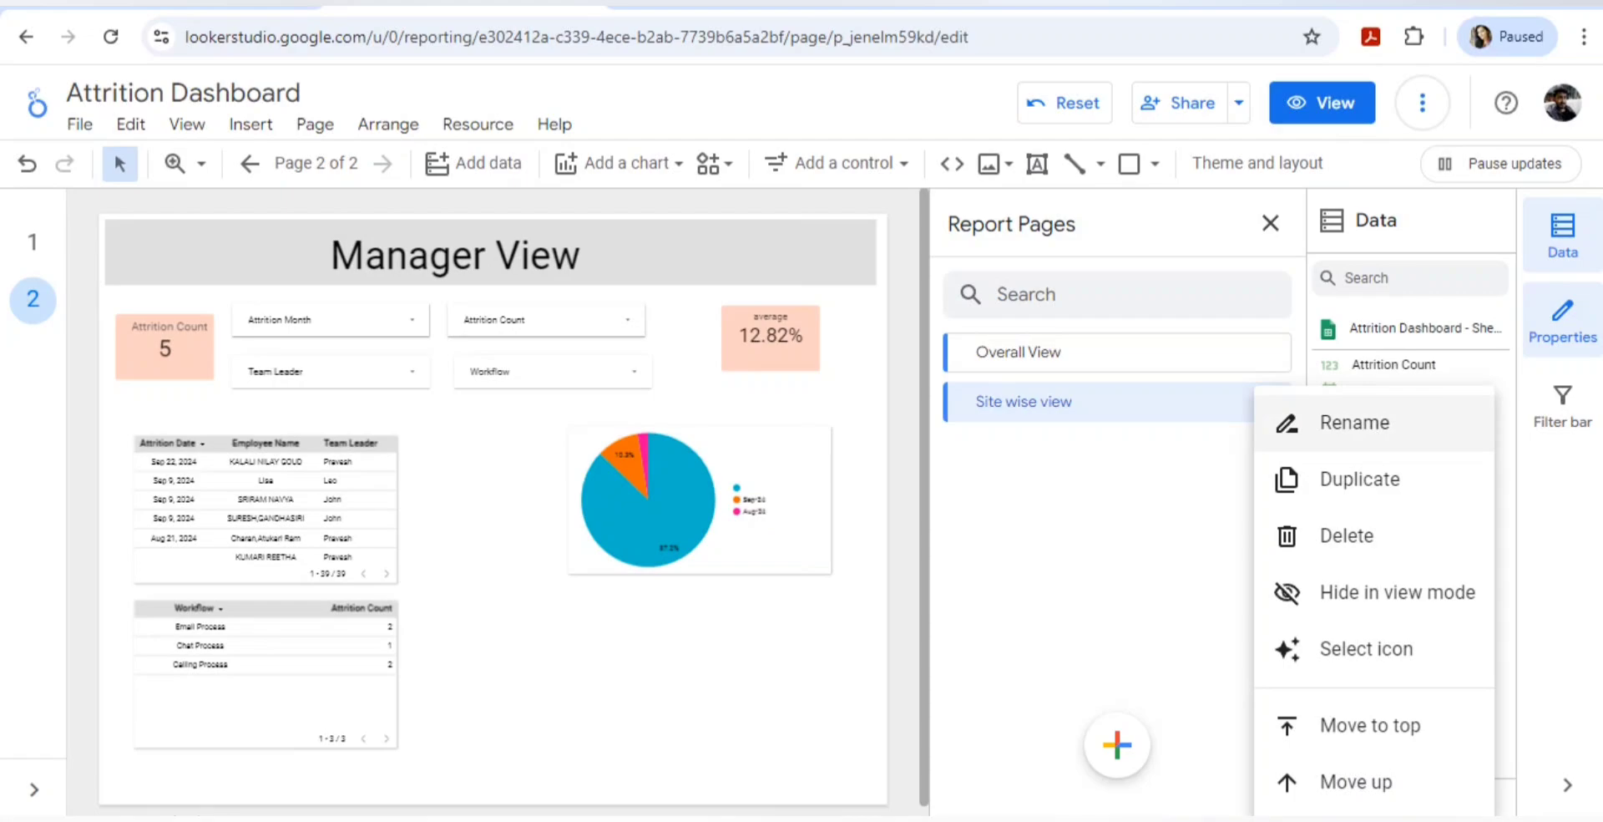
pyautogui.click(1354, 422)
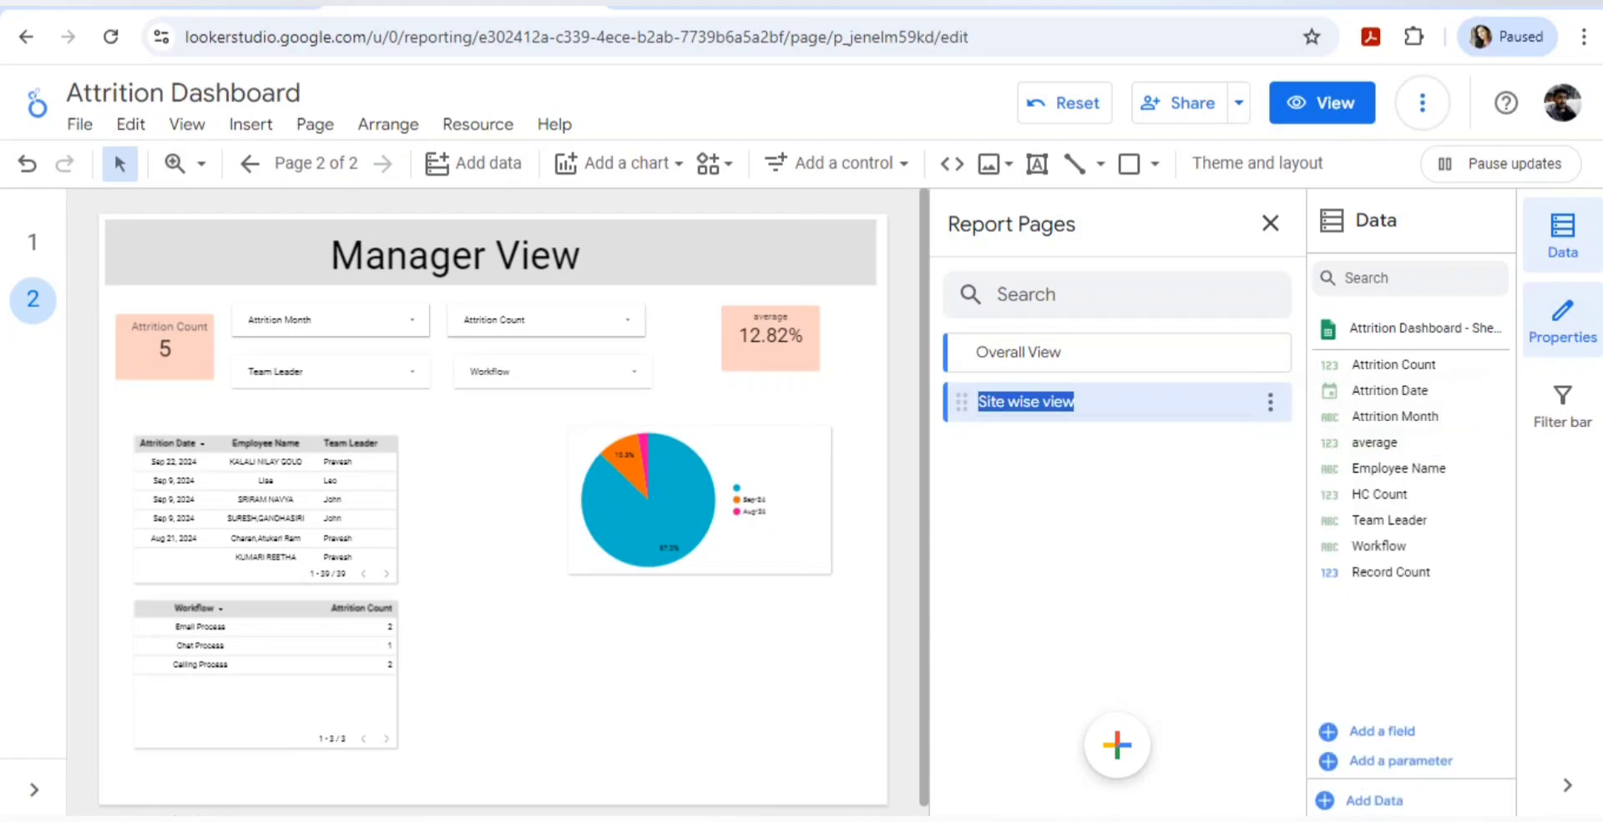
pyautogui.write('Manager')
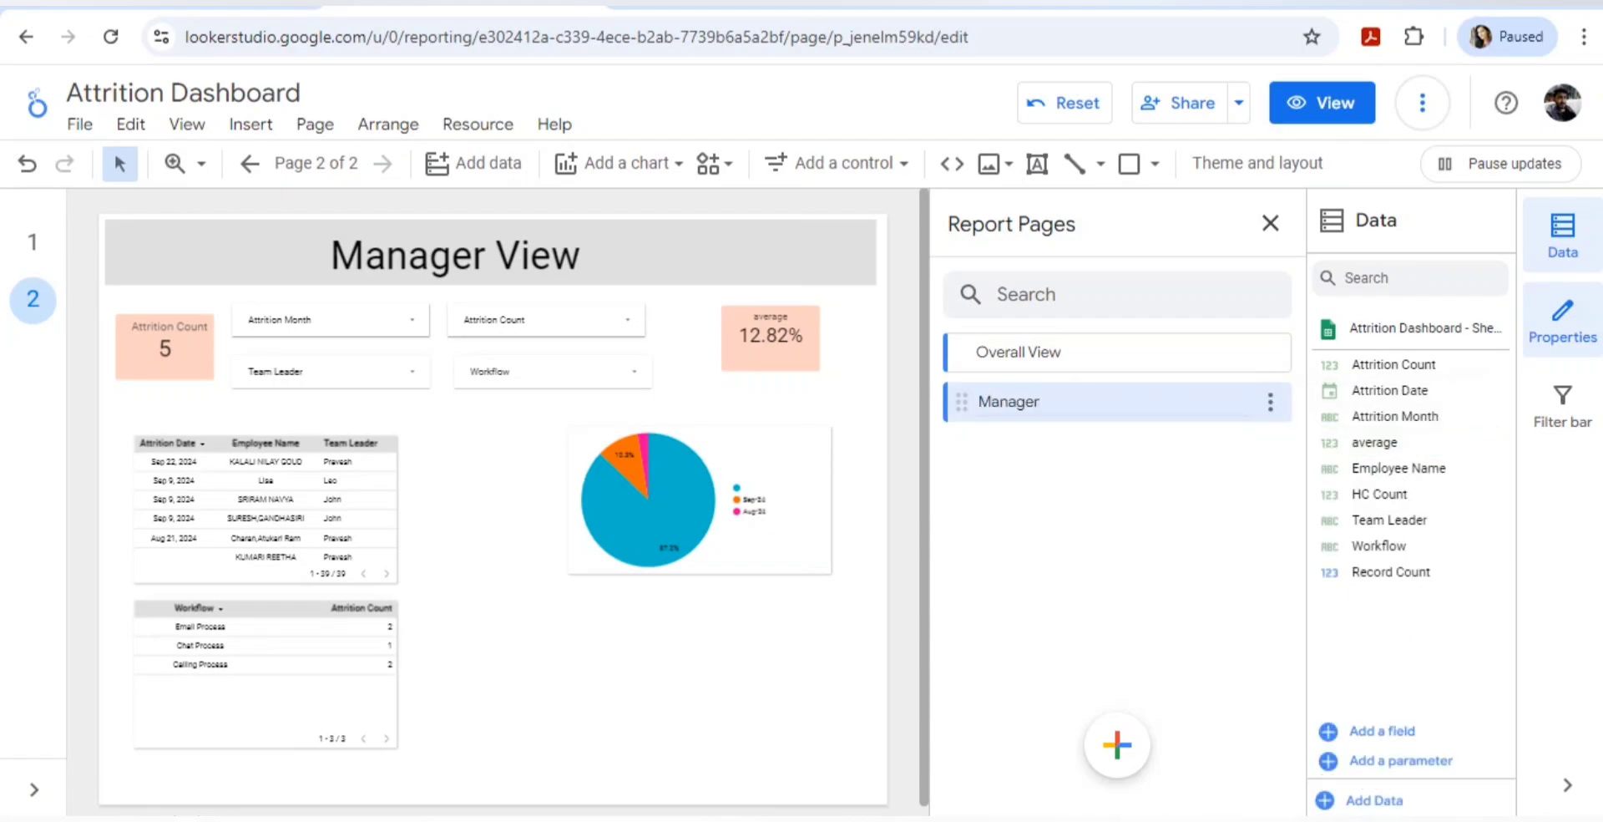
pyautogui.press('Return')
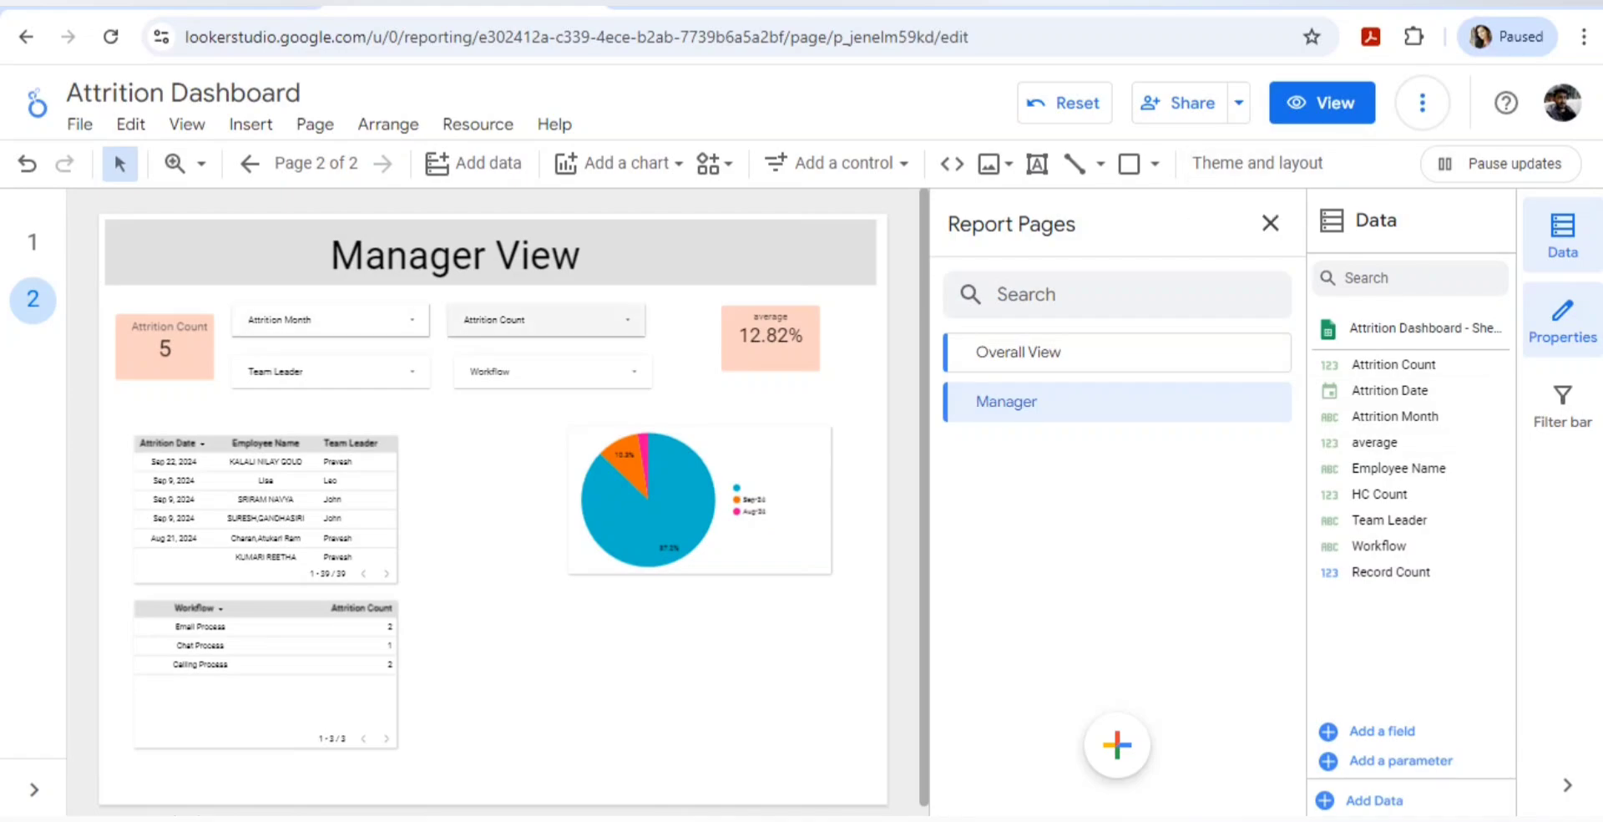
# Preview the renamed page and check the column headers in the Attrition Dashboard spreadsheet in Google Sheets.
pyautogui.click(1322, 103)
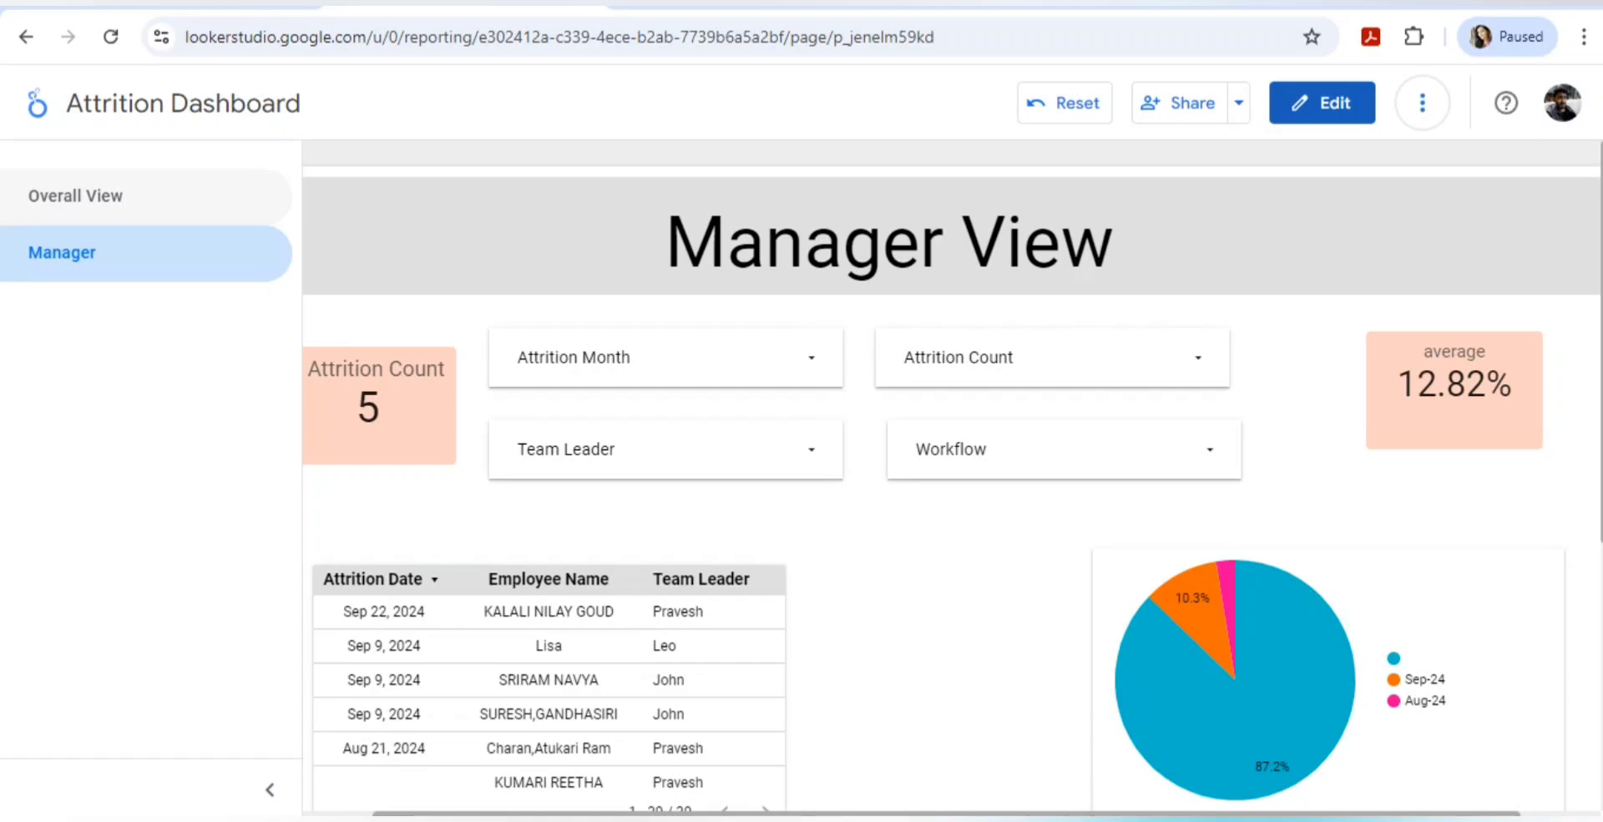
pyautogui.click(180, 3)
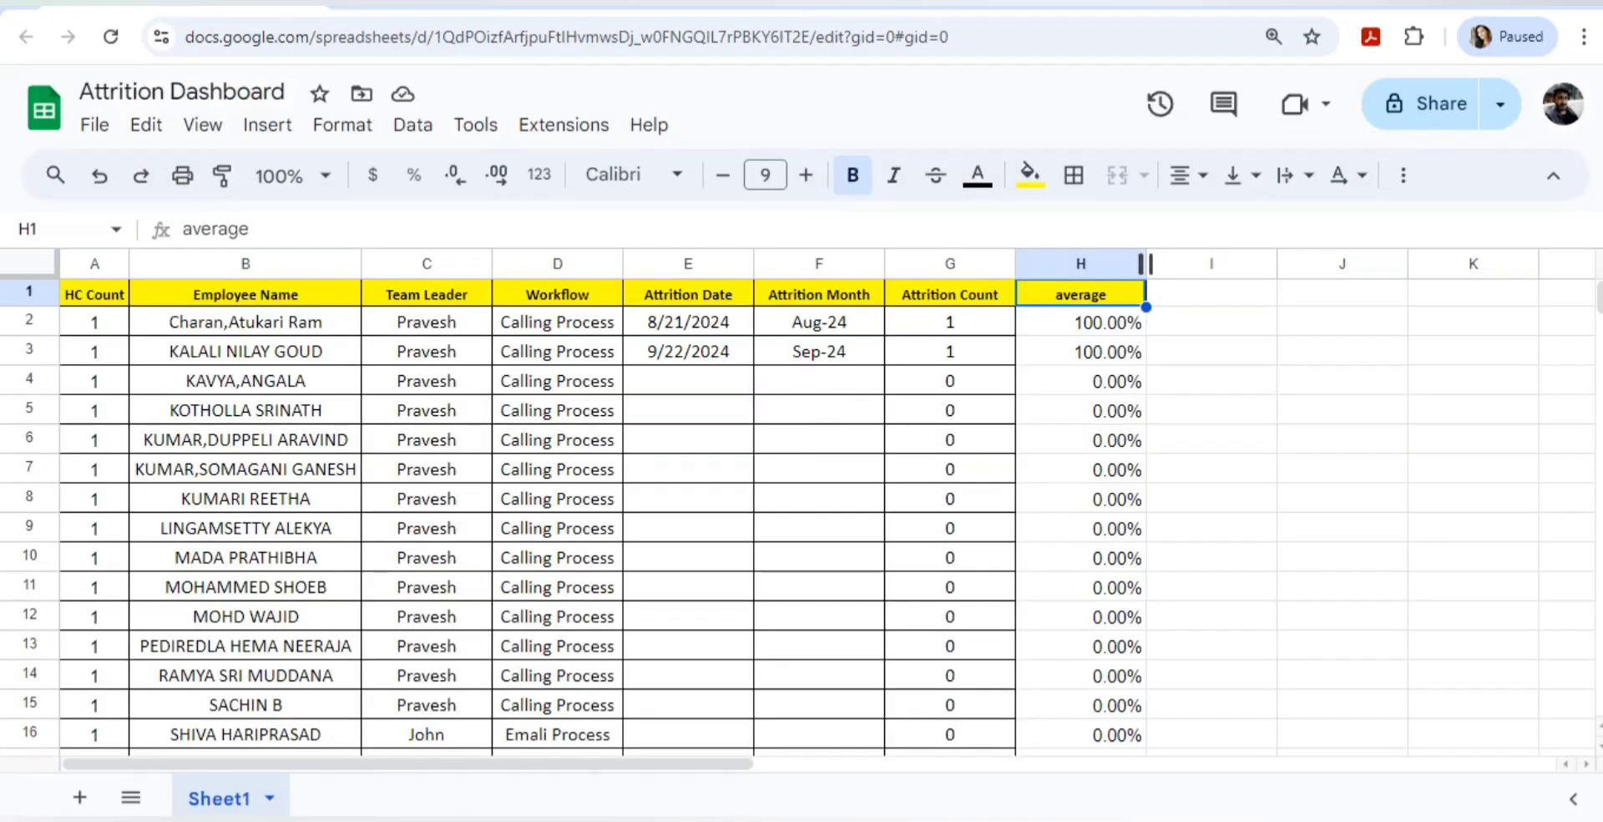
pyautogui.click(557, 294)
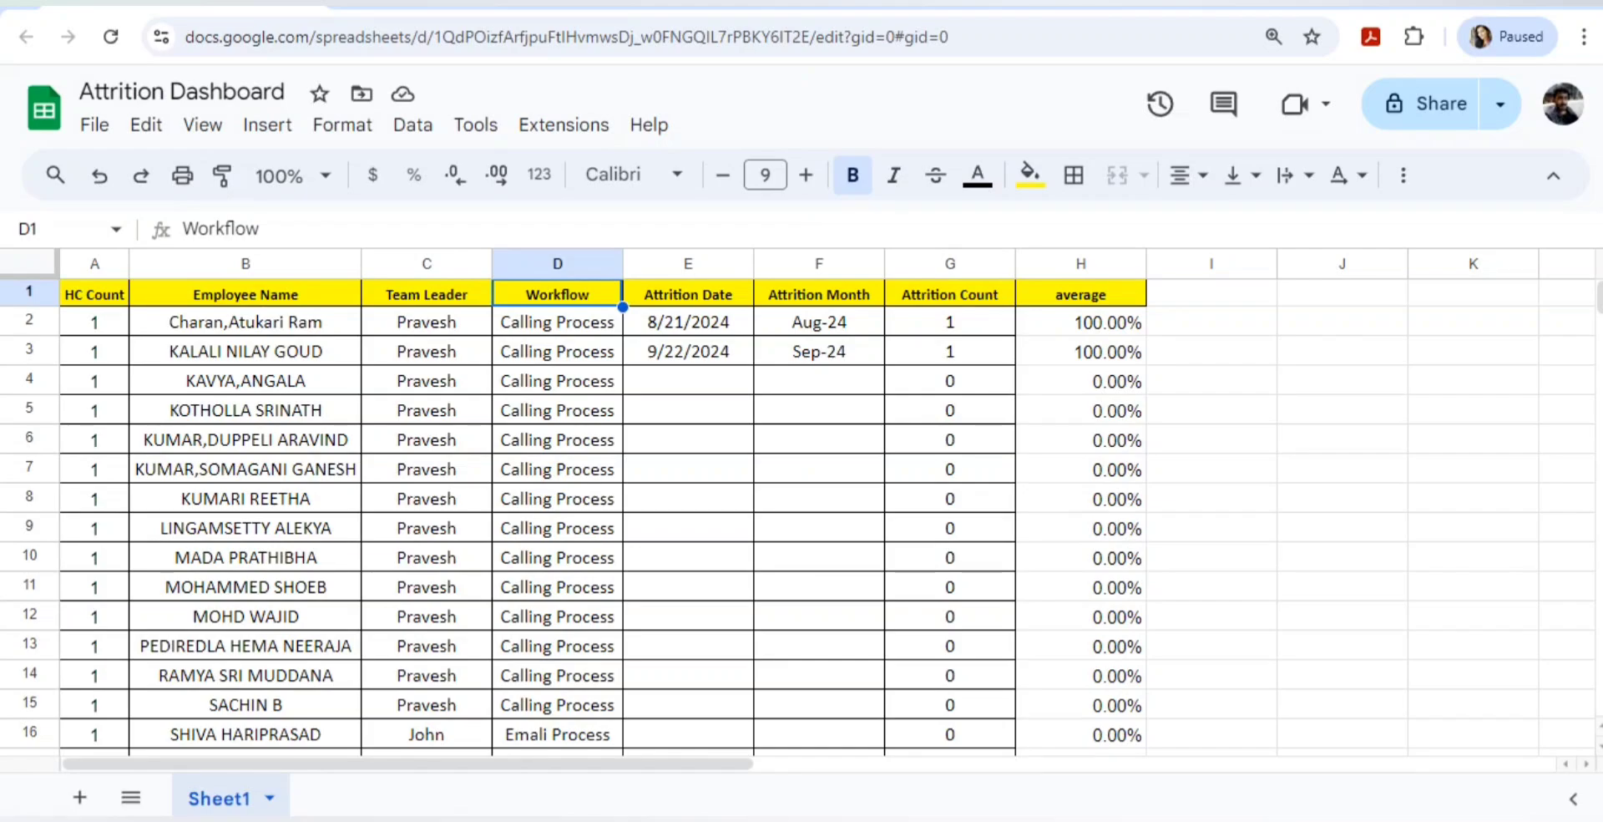
# Return to the Looker Studio report and compare the Overall View page with the Manager page.
pyautogui.click(468, 3)
pyautogui.click(33, 242)
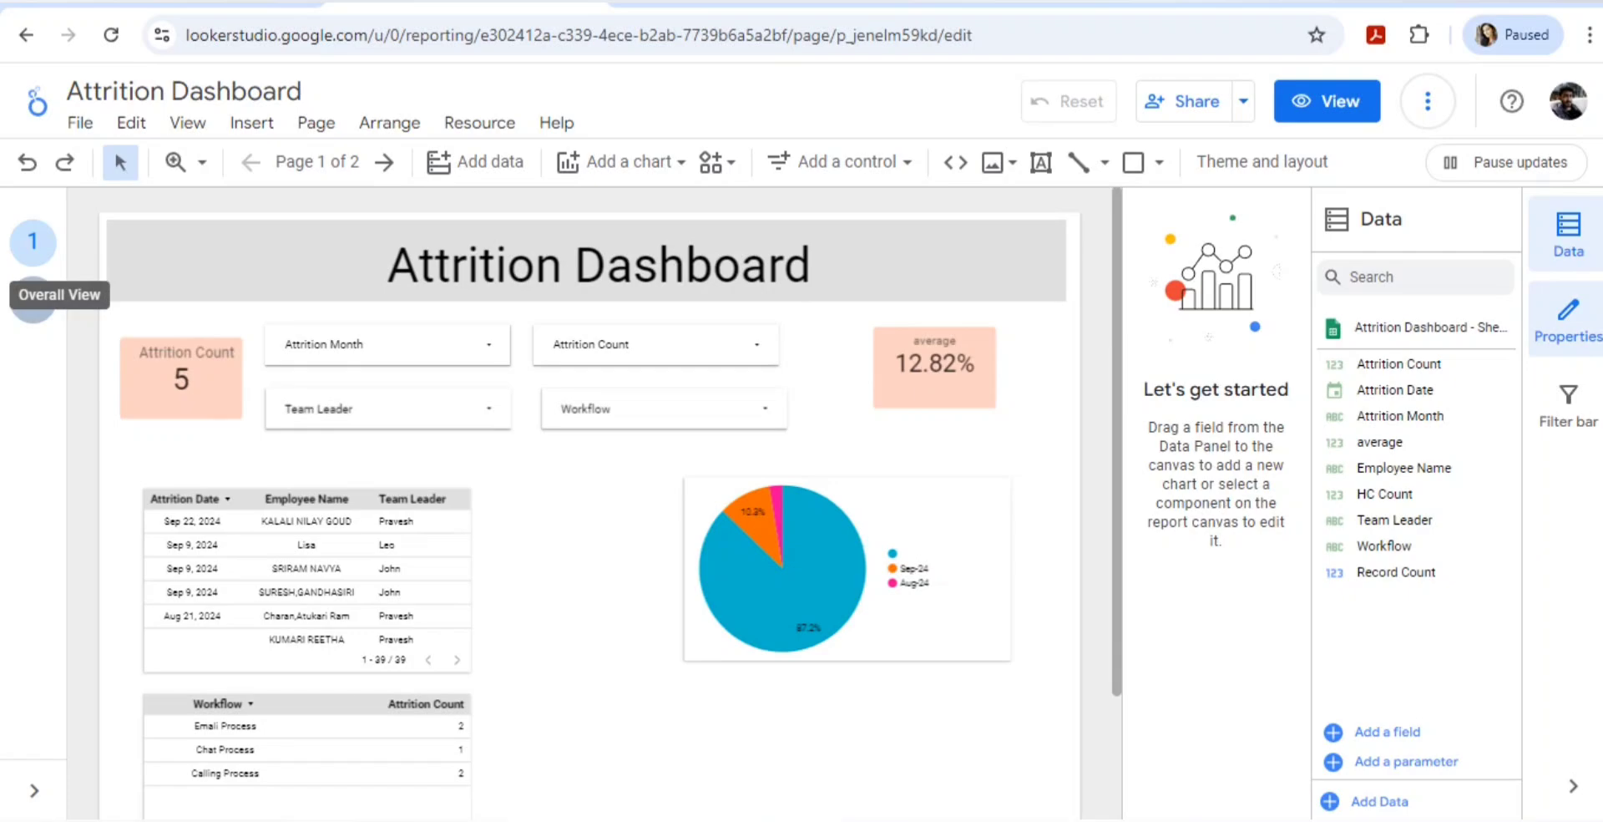
pyautogui.click(33, 300)
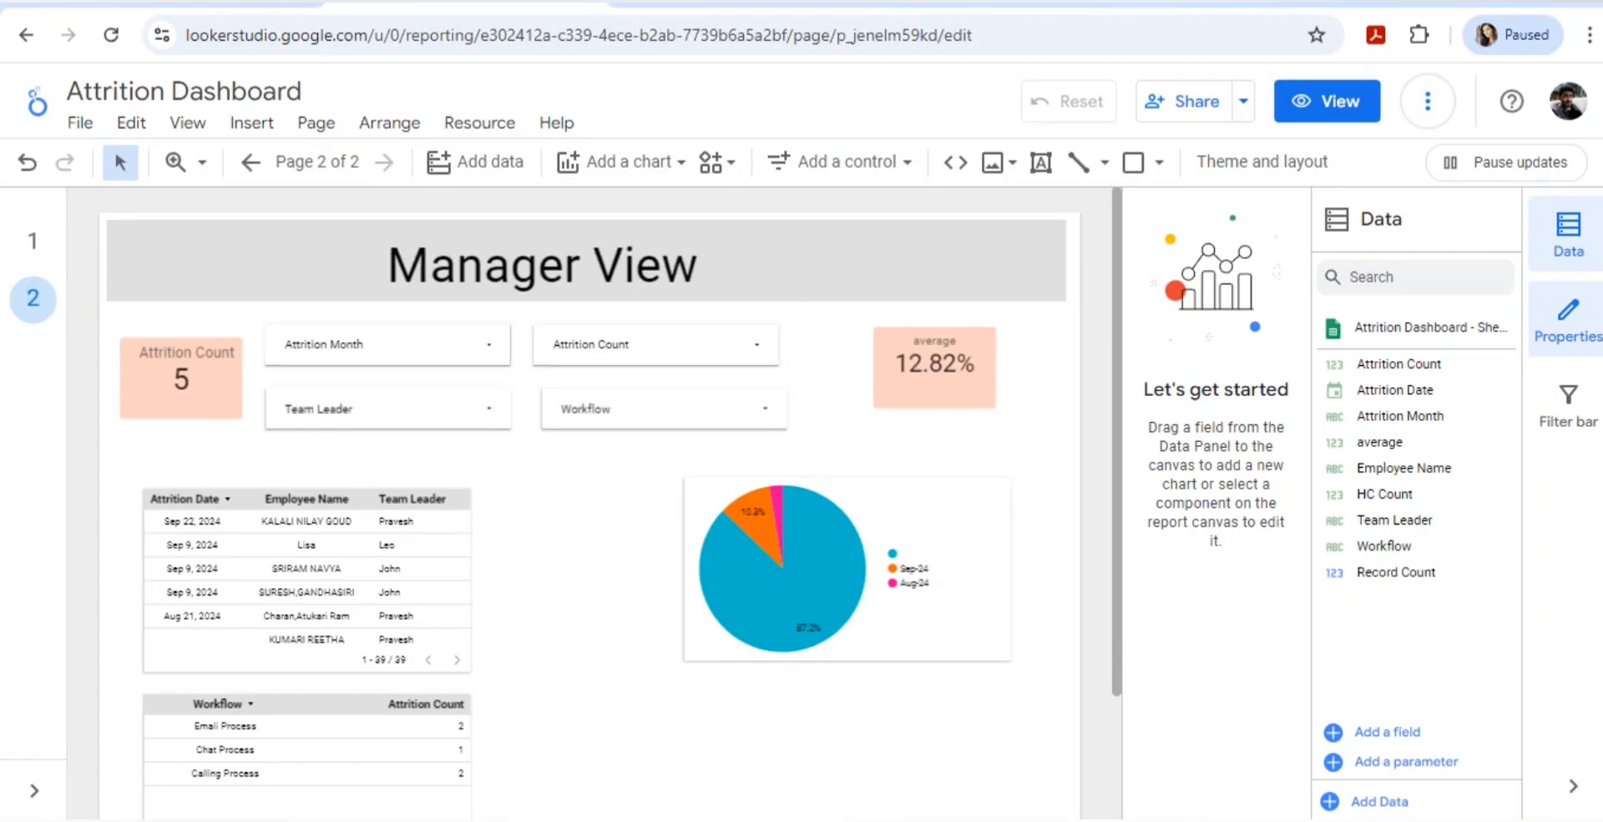
# Switch to the Attrition Dashboard spreadsheet and examine the Manager column from its header down to row 20.
pyautogui.click(179, 4)
pyautogui.click(559, 294)
pyautogui.press('Right')
pyautogui.press('Right')
pyautogui.press('Right')
pyautogui.press('Right')
pyautogui.press('Right')
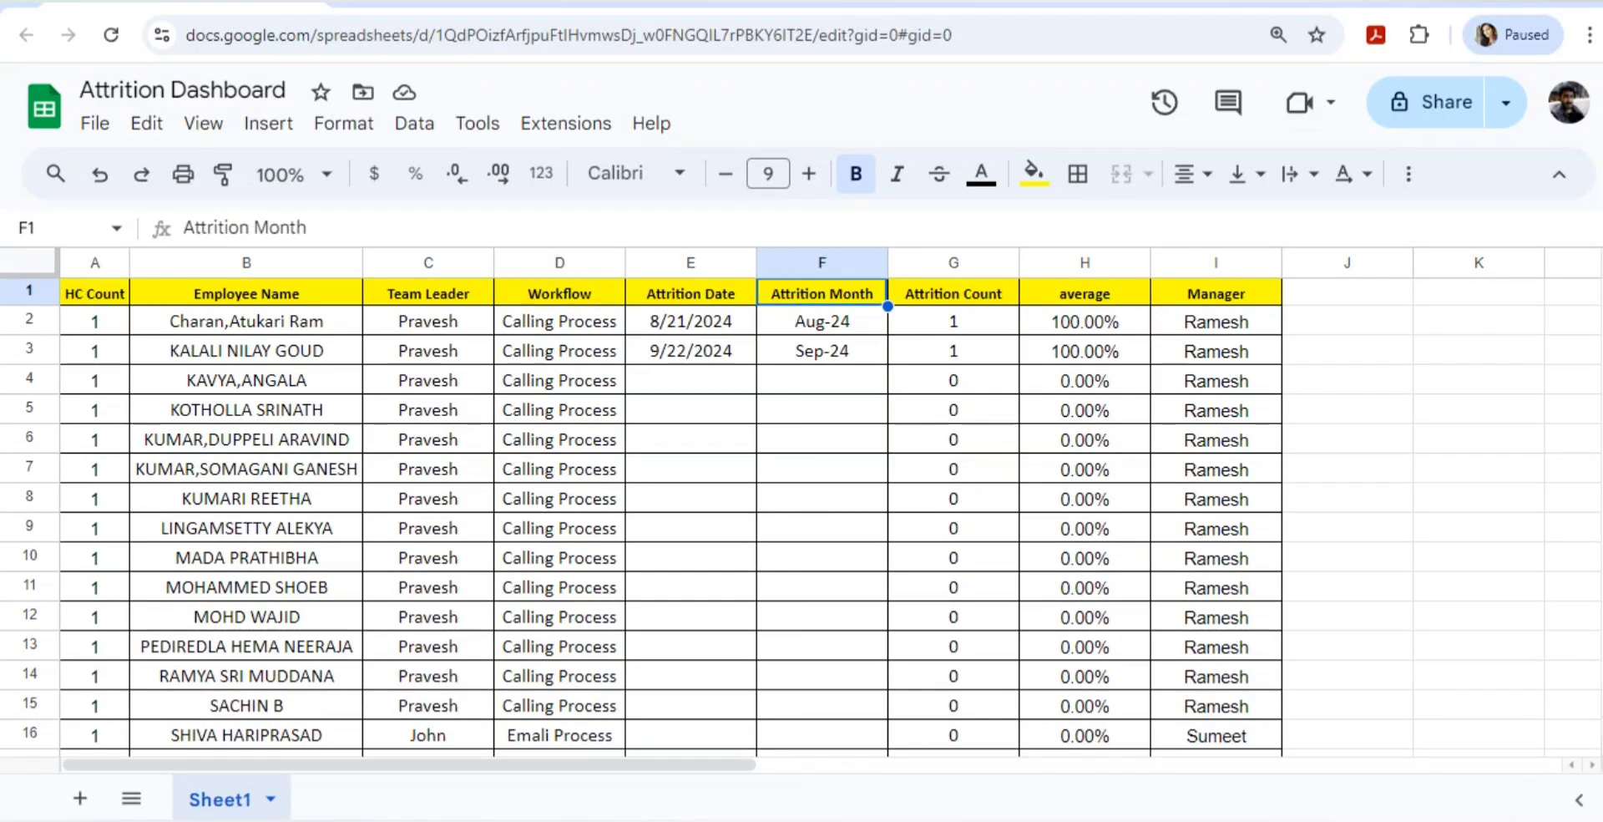
pyautogui.moveTo(1216, 294); pyautogui.dragTo(559, 350)
pyautogui.click(1347, 292)
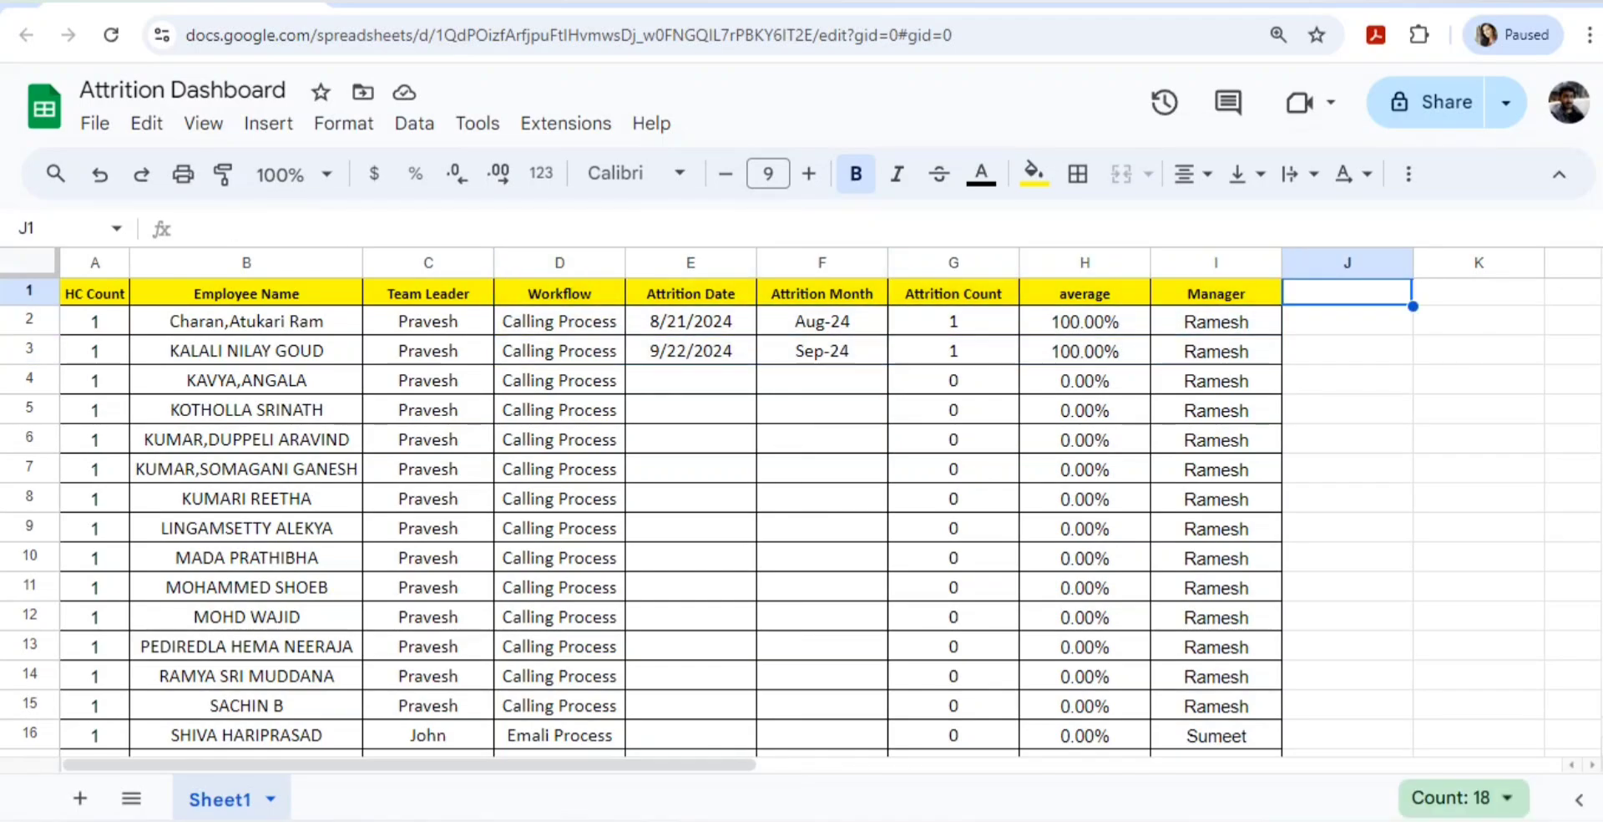
pyautogui.click(1215, 294)
pyautogui.hotkey('shift', 'Down')
pyautogui.hotkey('shift', 'Down')
pyautogui.hotkey('shift', 'Down')
pyautogui.hotkey('shift', 'Down')
pyautogui.hotkey('shift', 'Down')
pyautogui.hotkey('shift', 'Down')
pyautogui.hotkey('shift', 'Down')
pyautogui.hotkey('shift', 'Down')
pyautogui.hotkey('shift', 'Down')
pyautogui.hotkey('shift', 'Down')
pyautogui.hotkey('shift', 'Down')
pyautogui.hotkey('shift', 'Down')
pyautogui.hotkey('shift', 'Down')
pyautogui.hotkey('shift', 'Down')
pyautogui.hotkey('shift', 'Down')
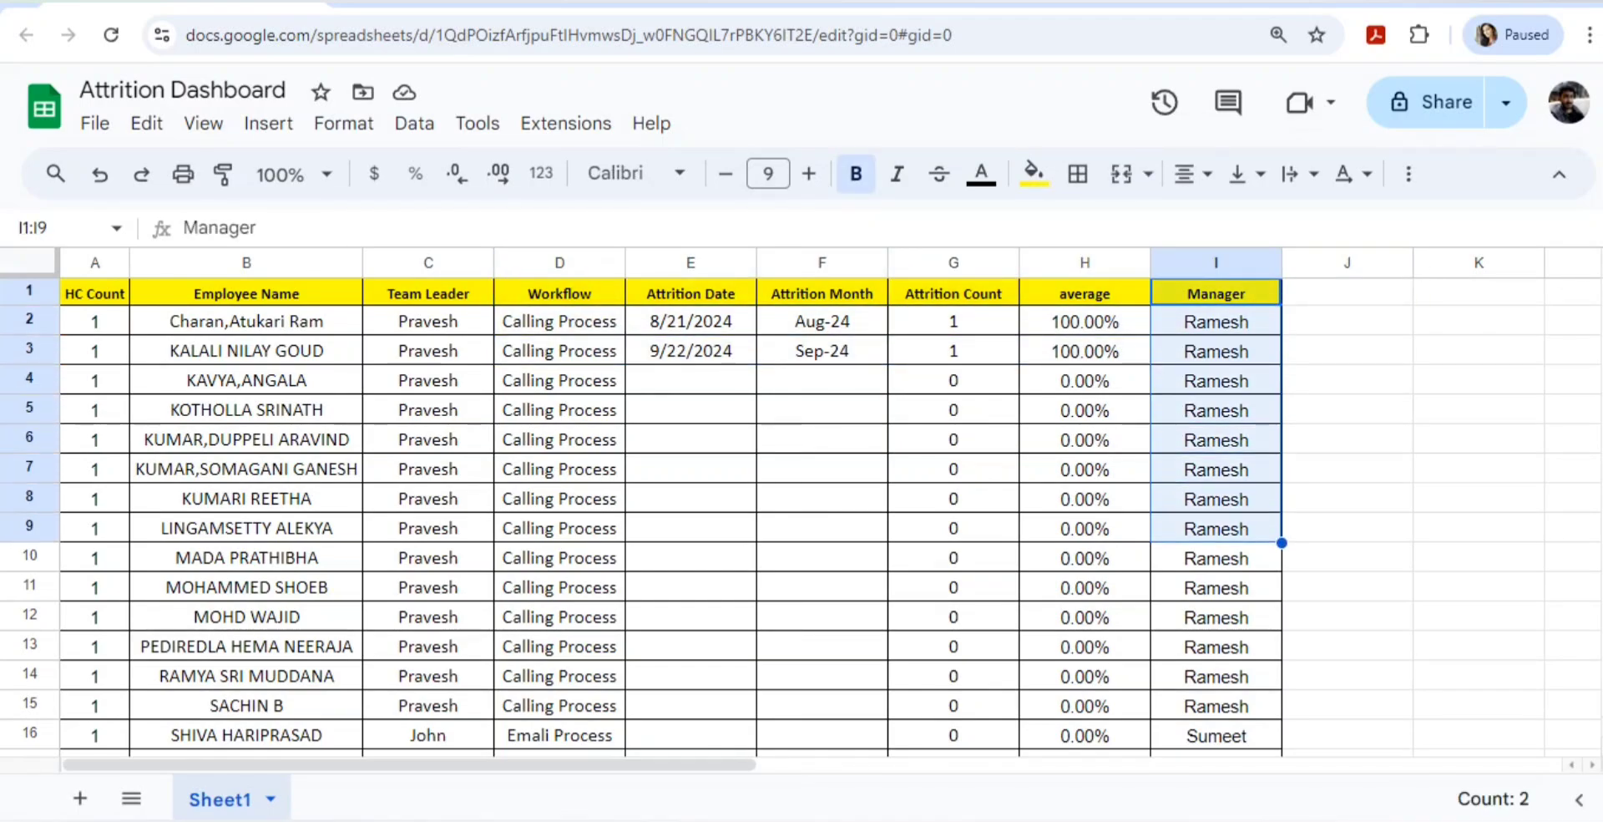
pyautogui.hotkey('shift', 'Down')
pyautogui.hotkey('shift', 'Down')
pyautogui.hotkey('shift', 'Down')
pyautogui.hotkey('shift', 'Down')
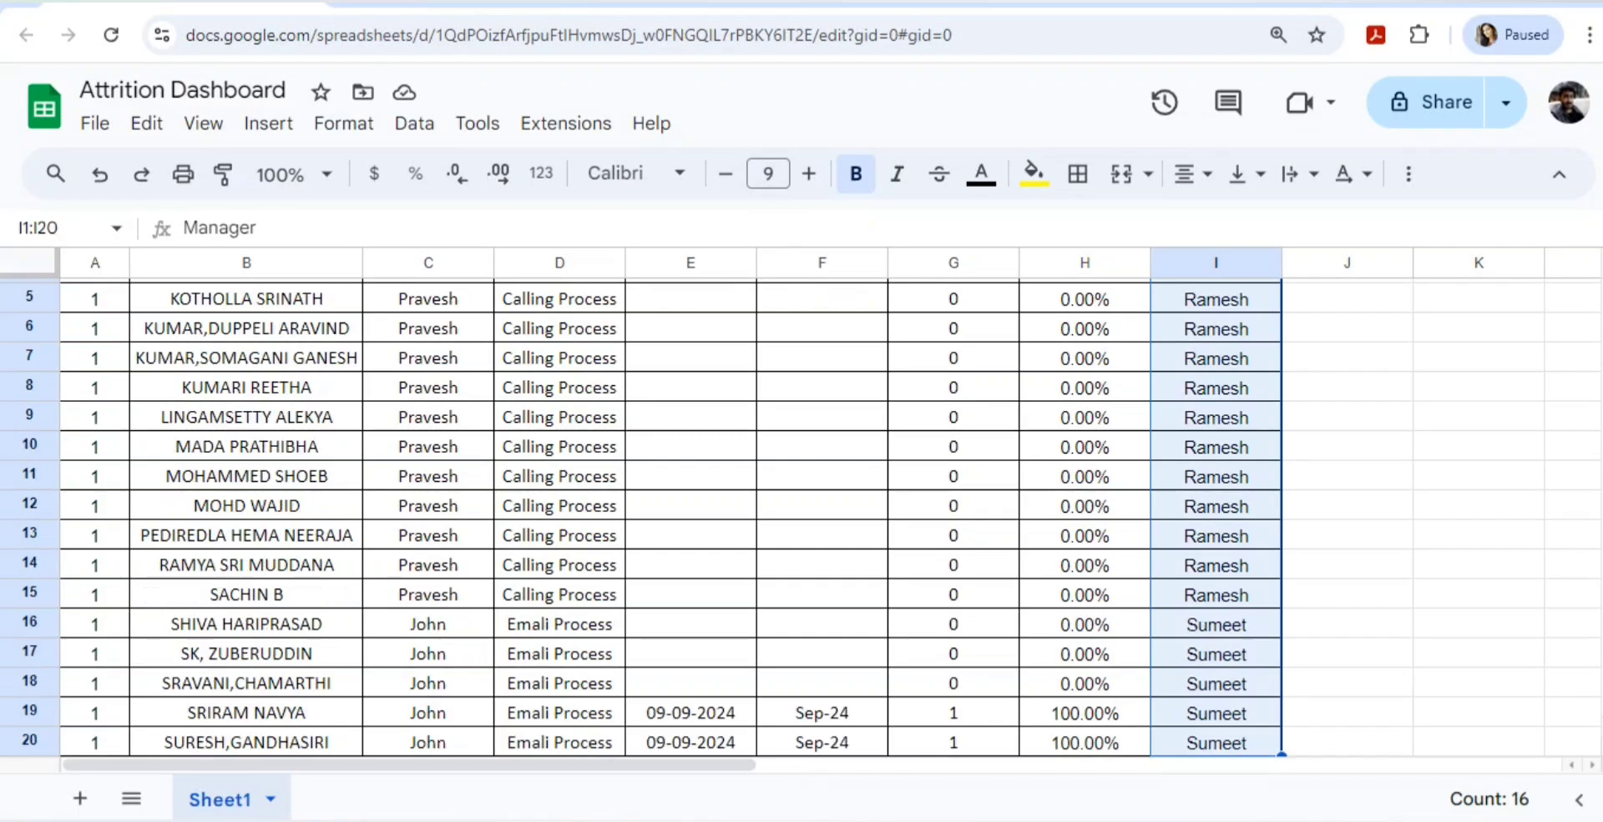
# Switch back to the Looker Studio report and refresh the Sheet1 data source's fields, applying the new Manager field.
pyautogui.hotkey('ctrl', 'Tab')
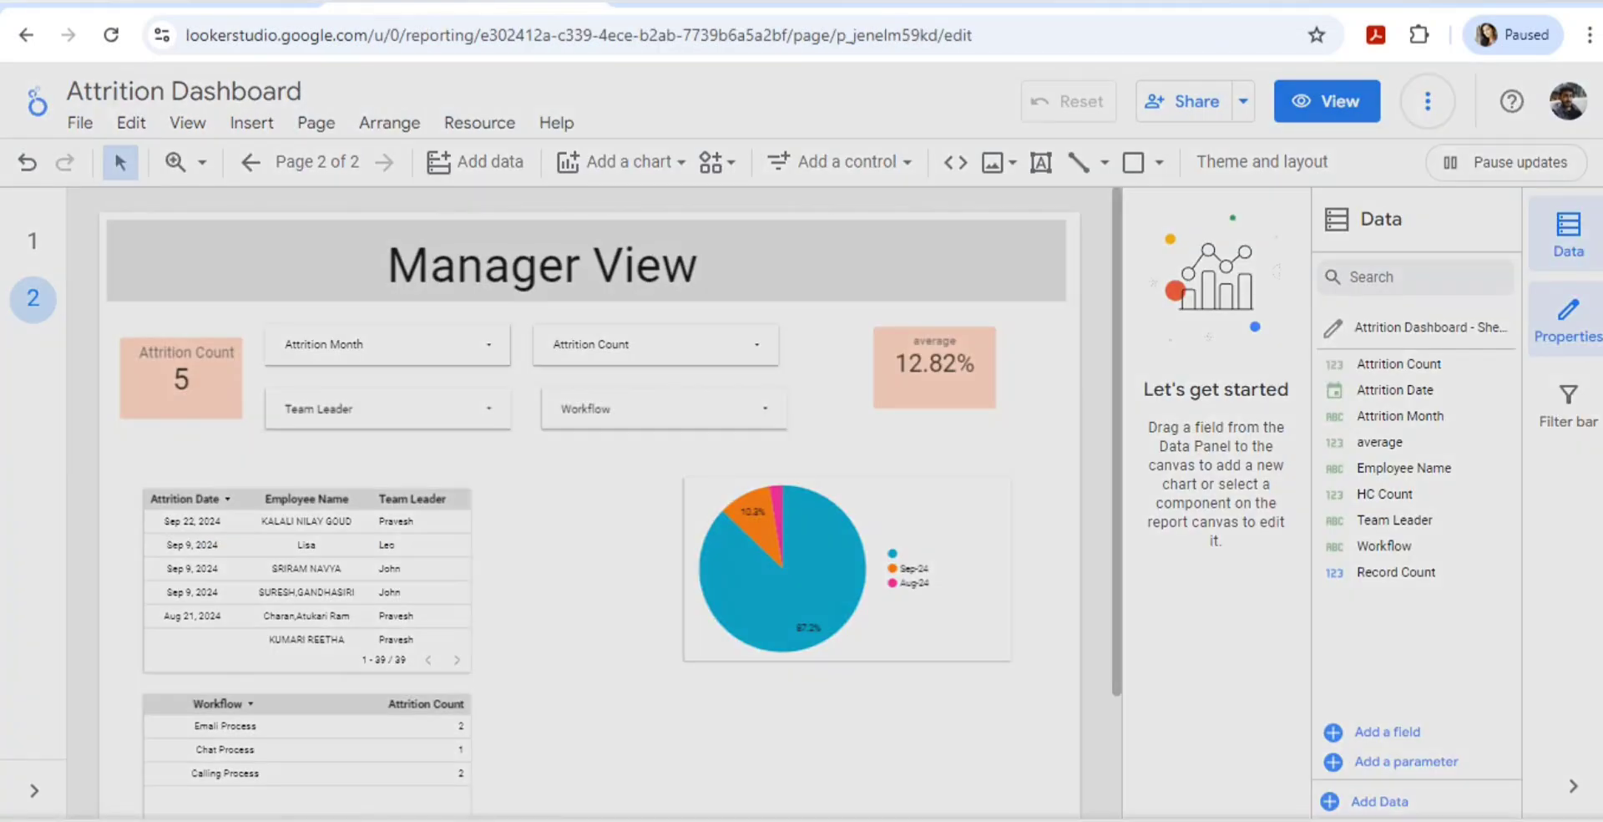
pyautogui.click(1333, 326)
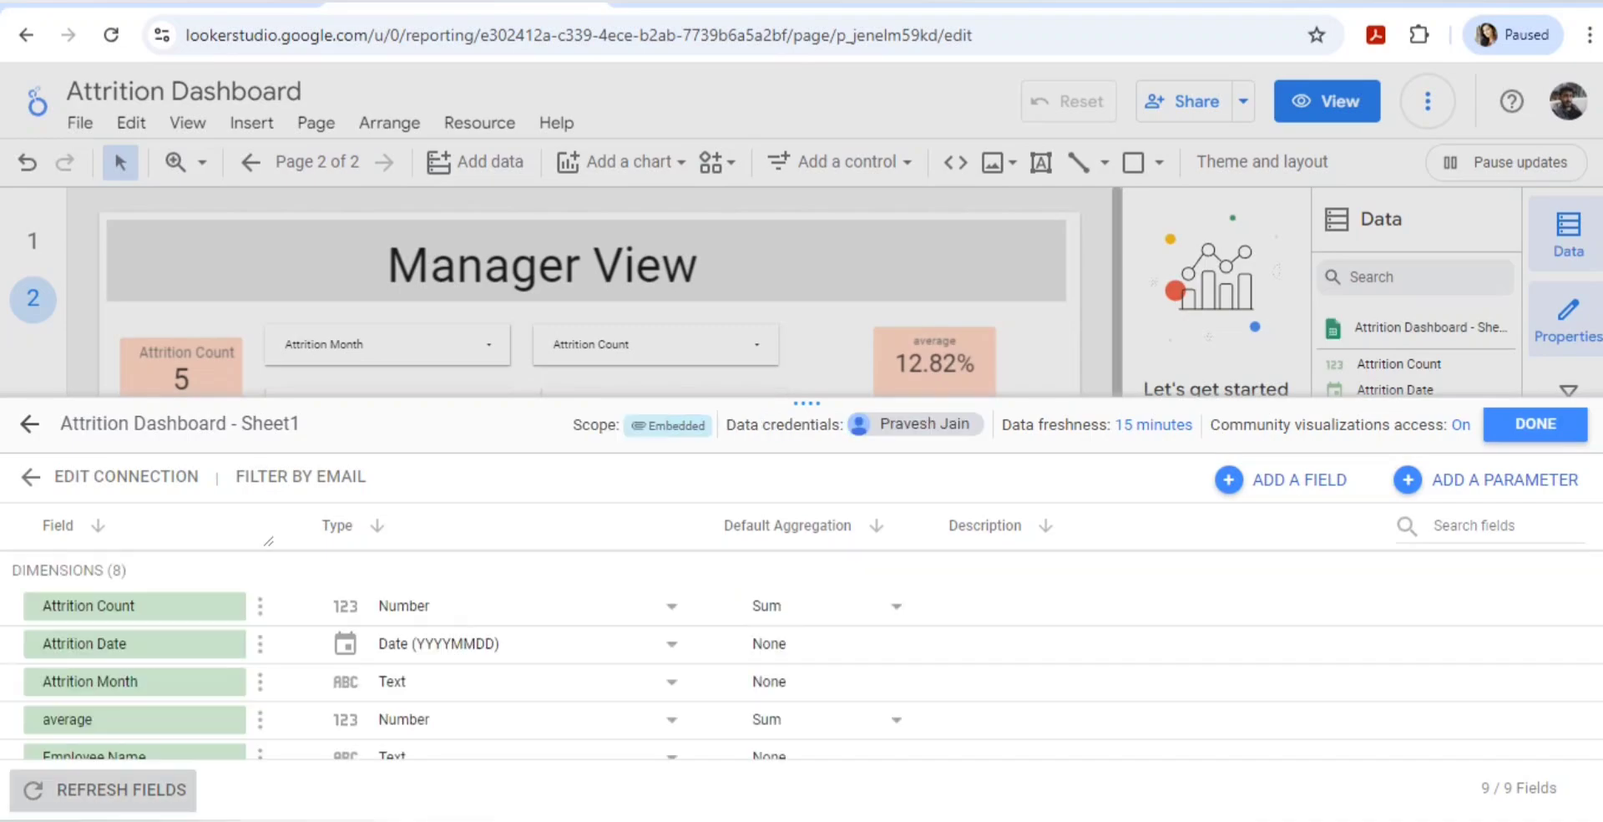
pyautogui.click(121, 790)
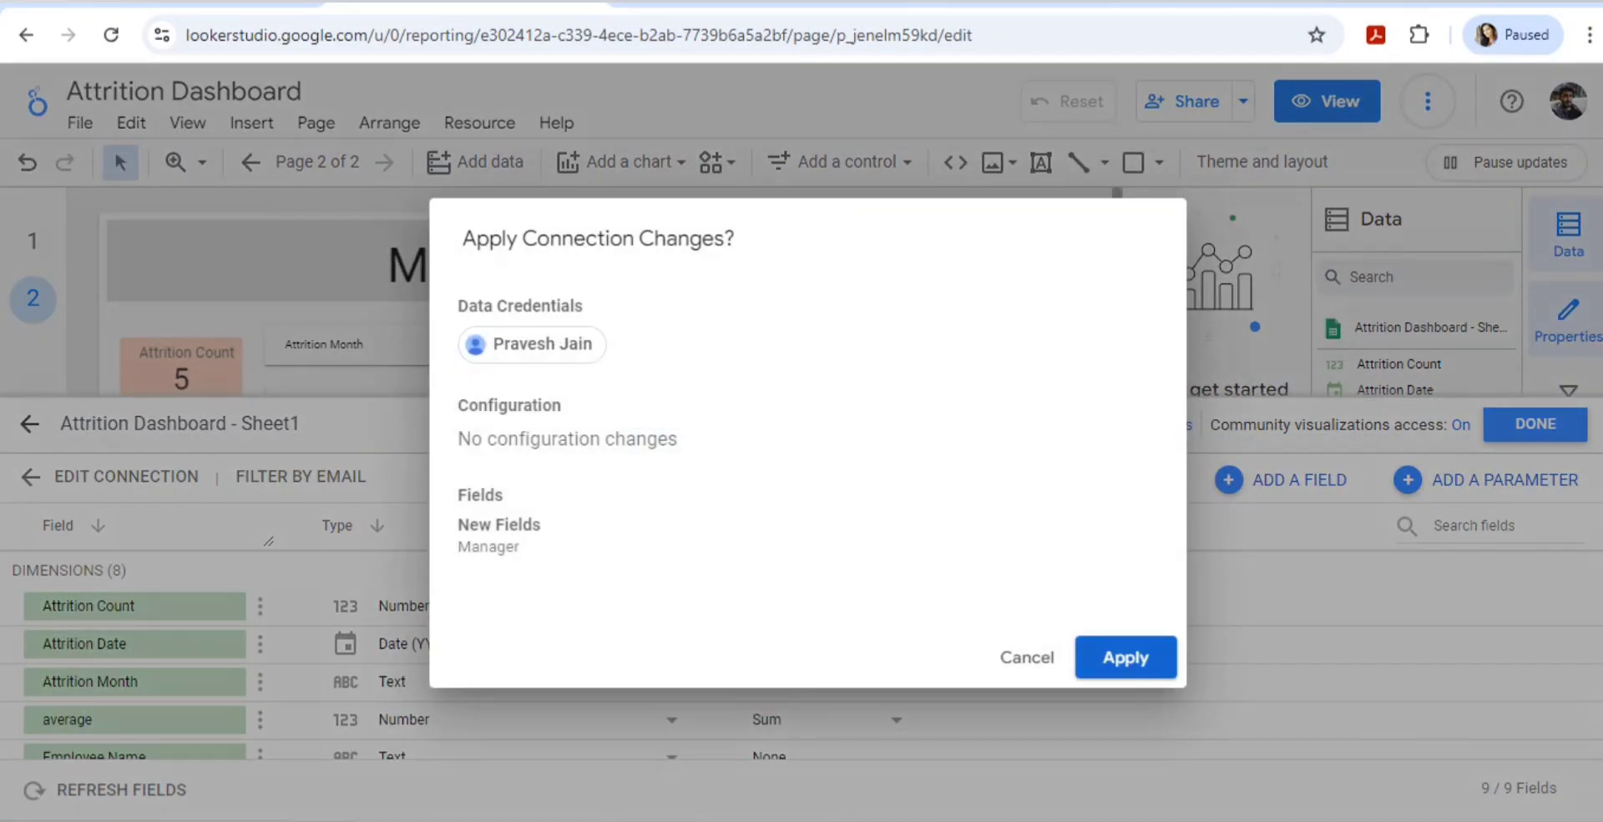
pyautogui.click(1125, 657)
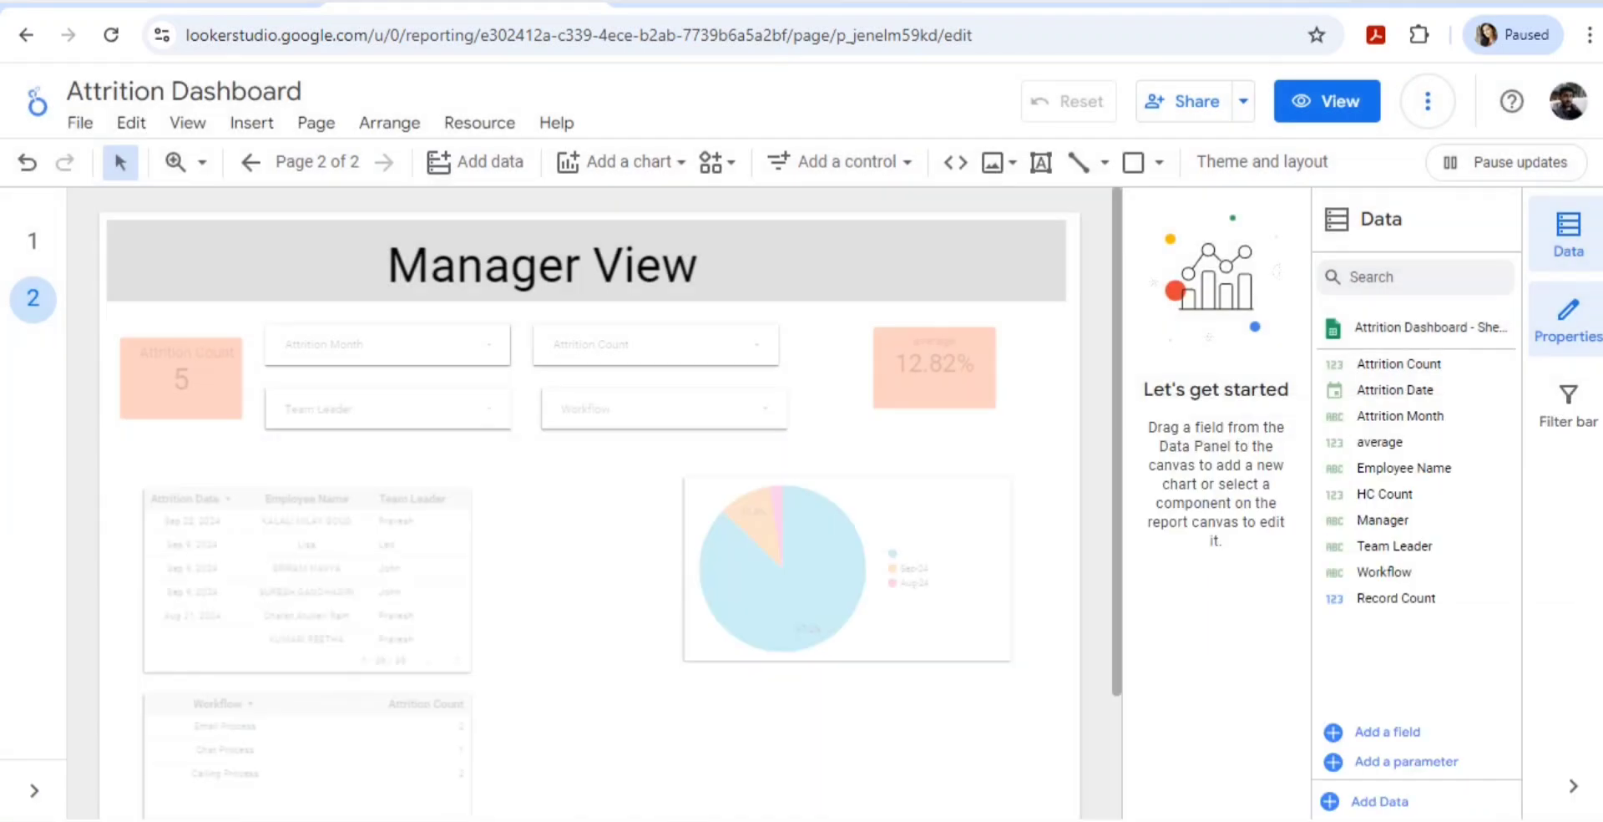
# Change the Team Leader drop-down control's field to Manager on the Manager View page.
pyautogui.click(181, 379)
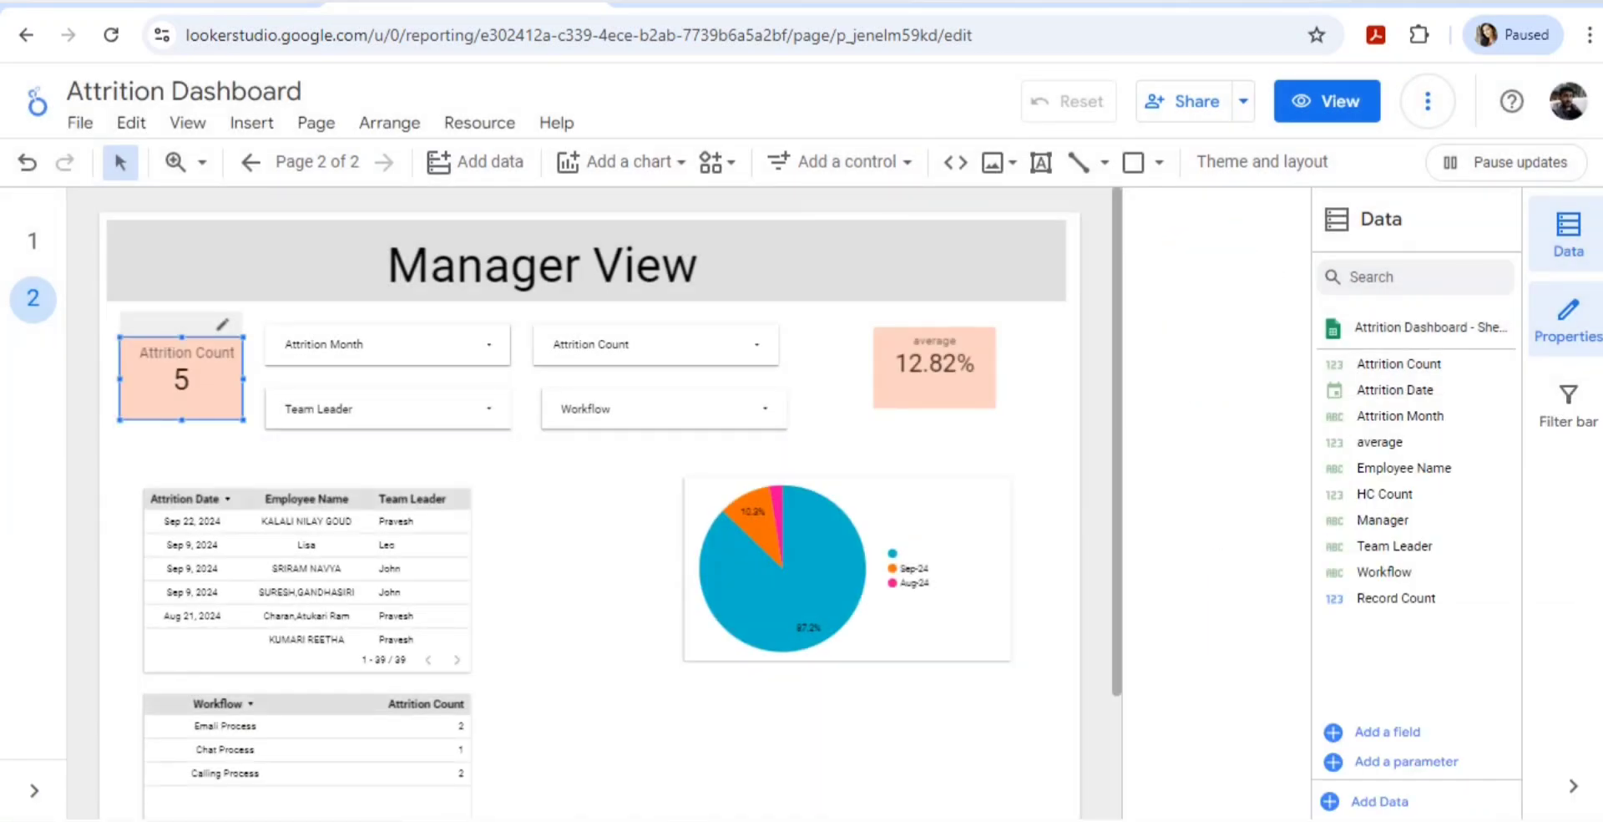
pyautogui.click(934, 368)
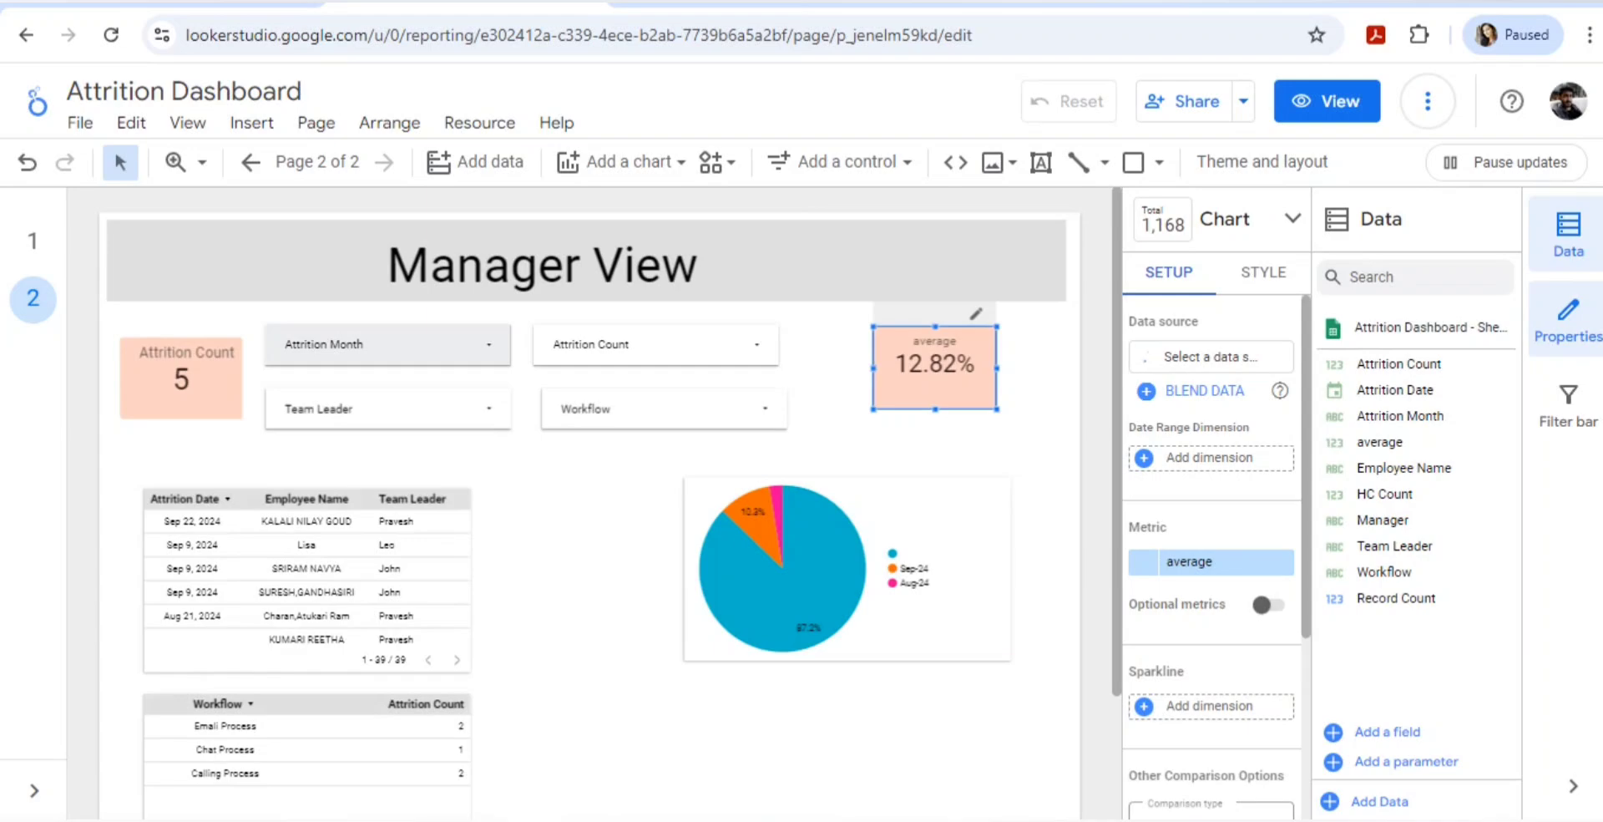
pyautogui.click(368, 409)
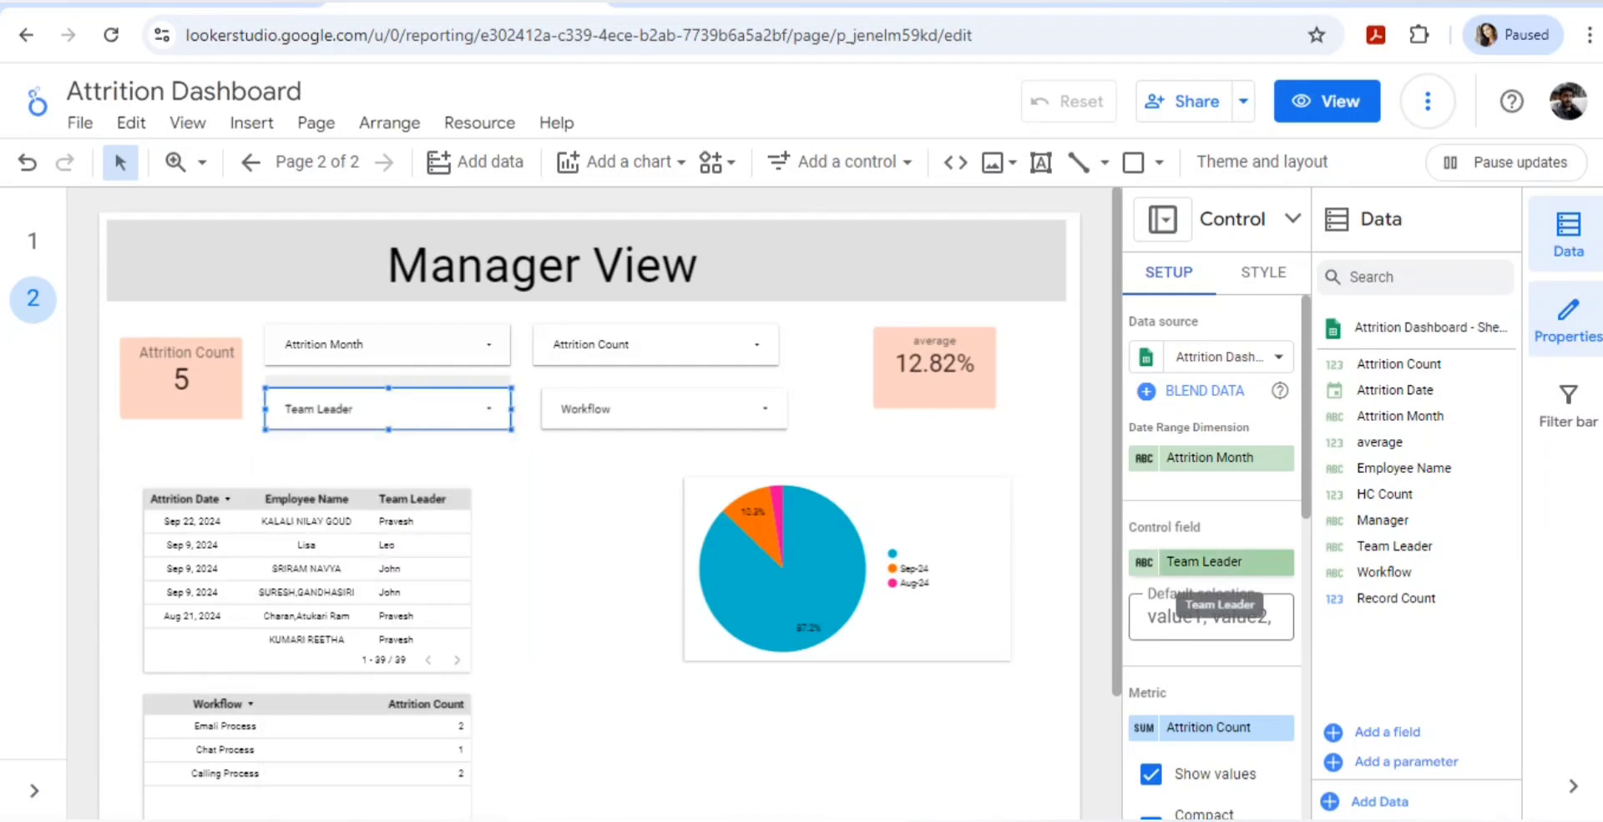
pyautogui.click(1157, 564)
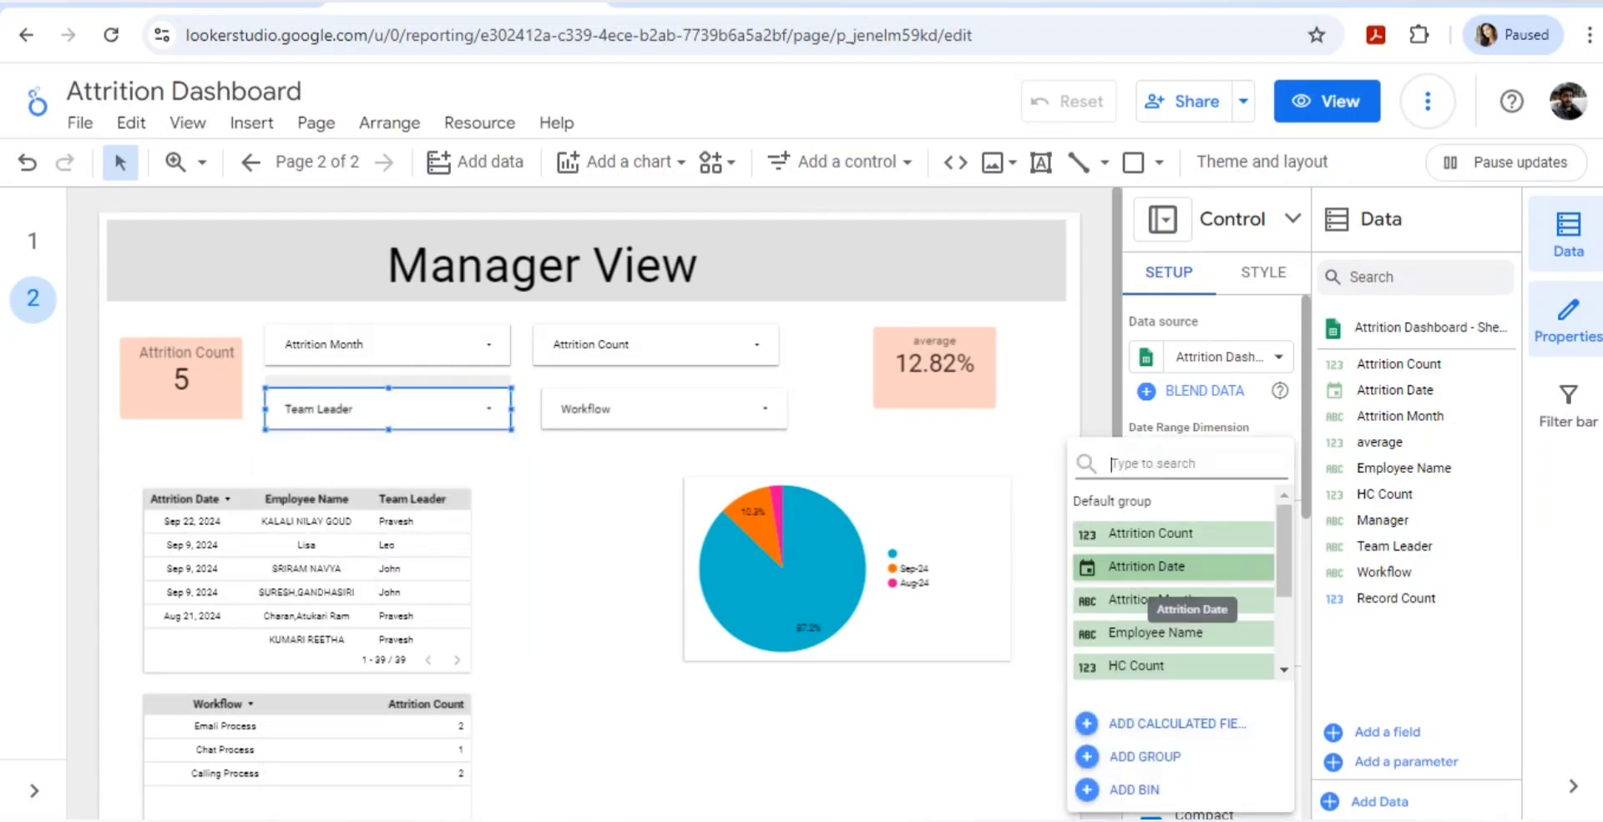
pyautogui.scroll(-3, 1177, 635)
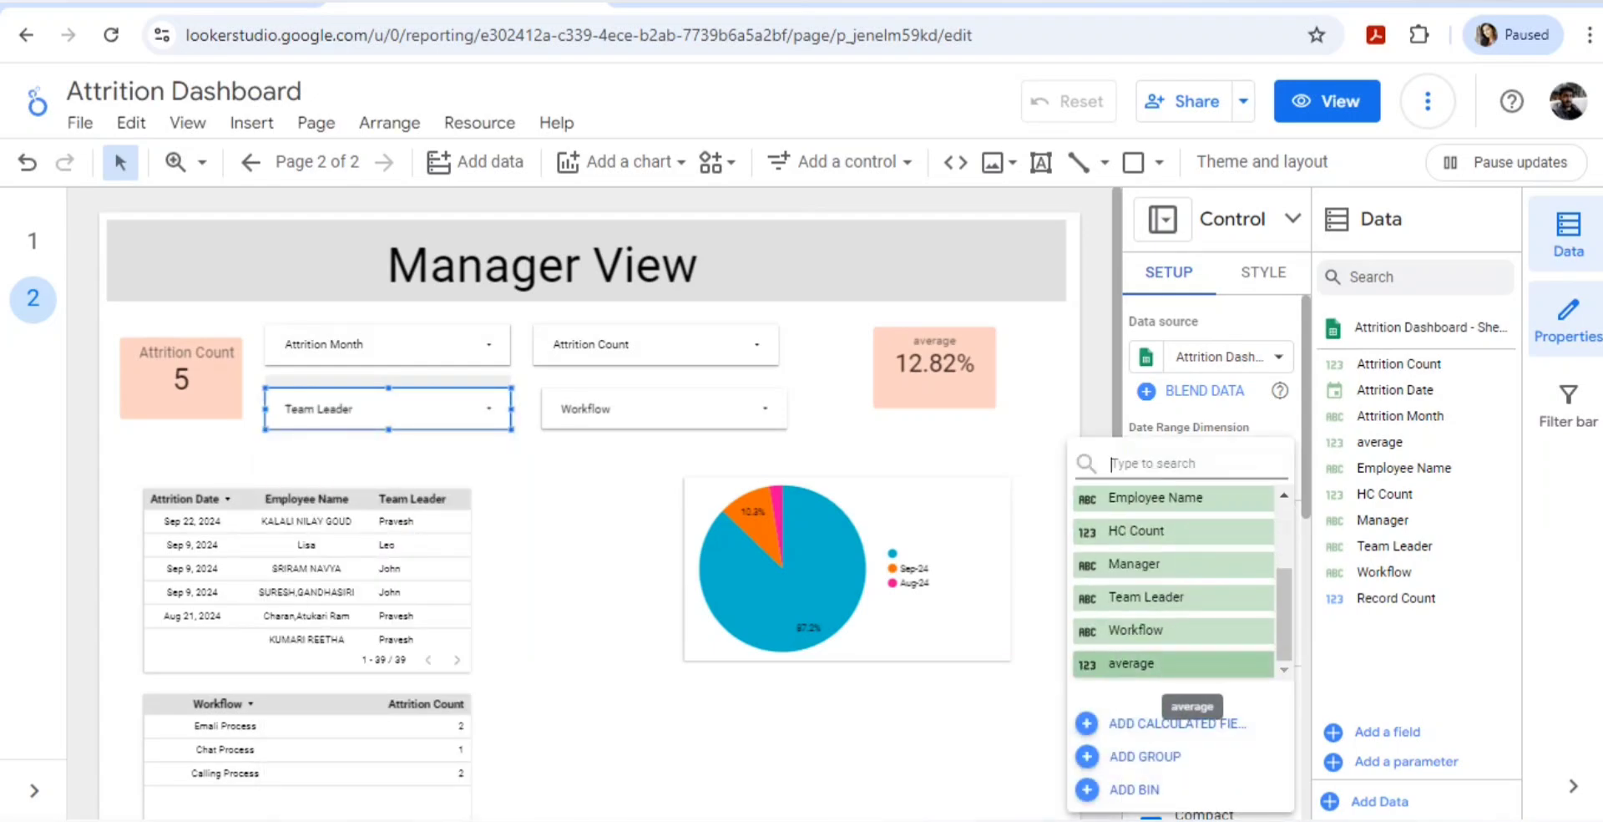
pyautogui.click(1136, 564)
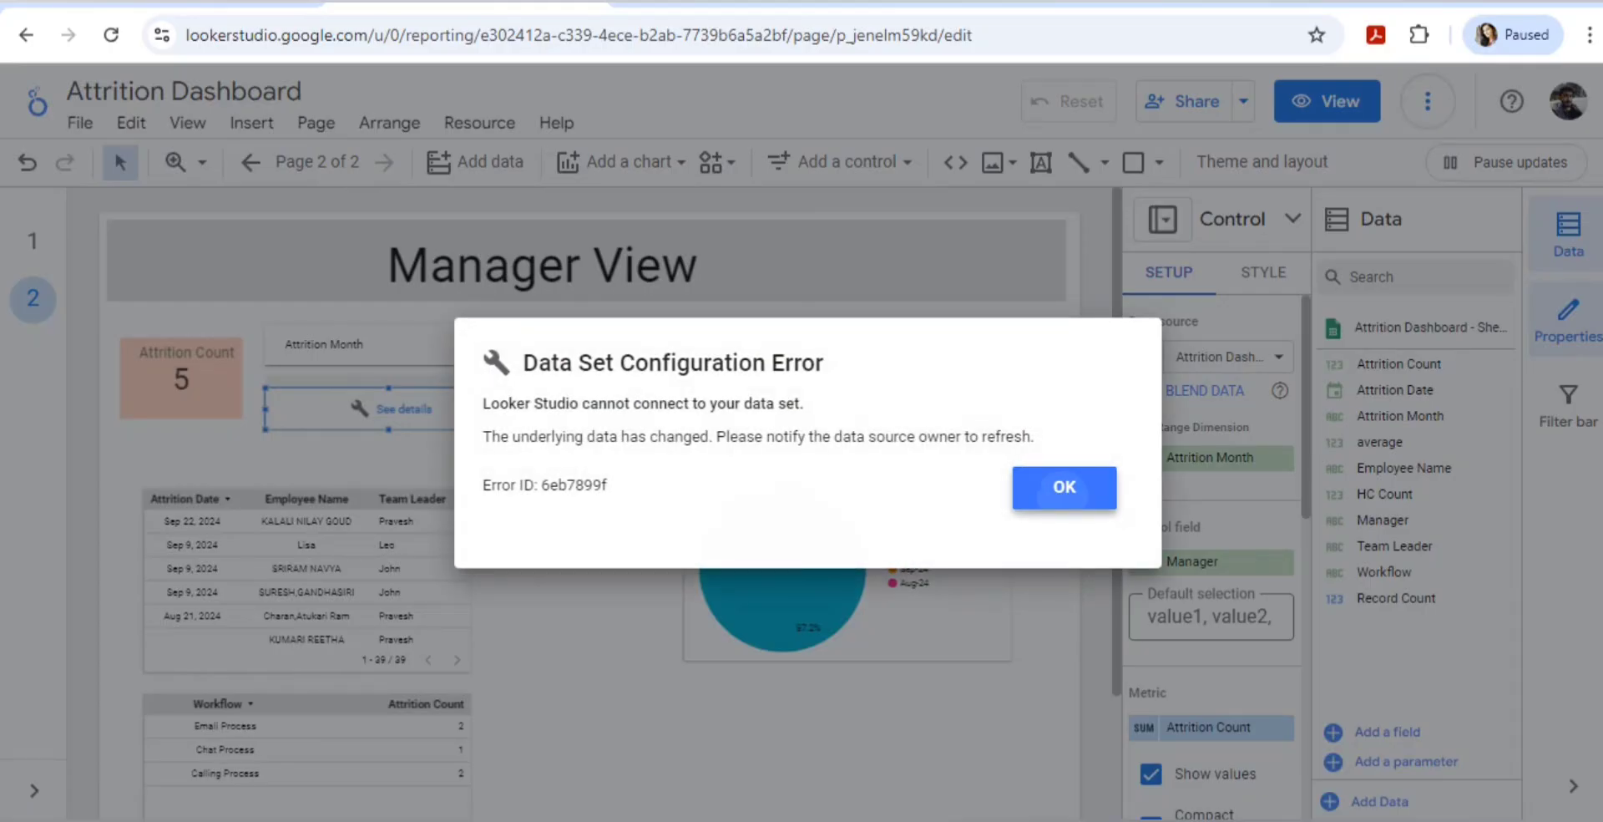
# Dismiss the data set error, reload the report page and refresh the report data.
pyautogui.click(1065, 487)
pyautogui.click(951, 35)
pyautogui.press('Return')
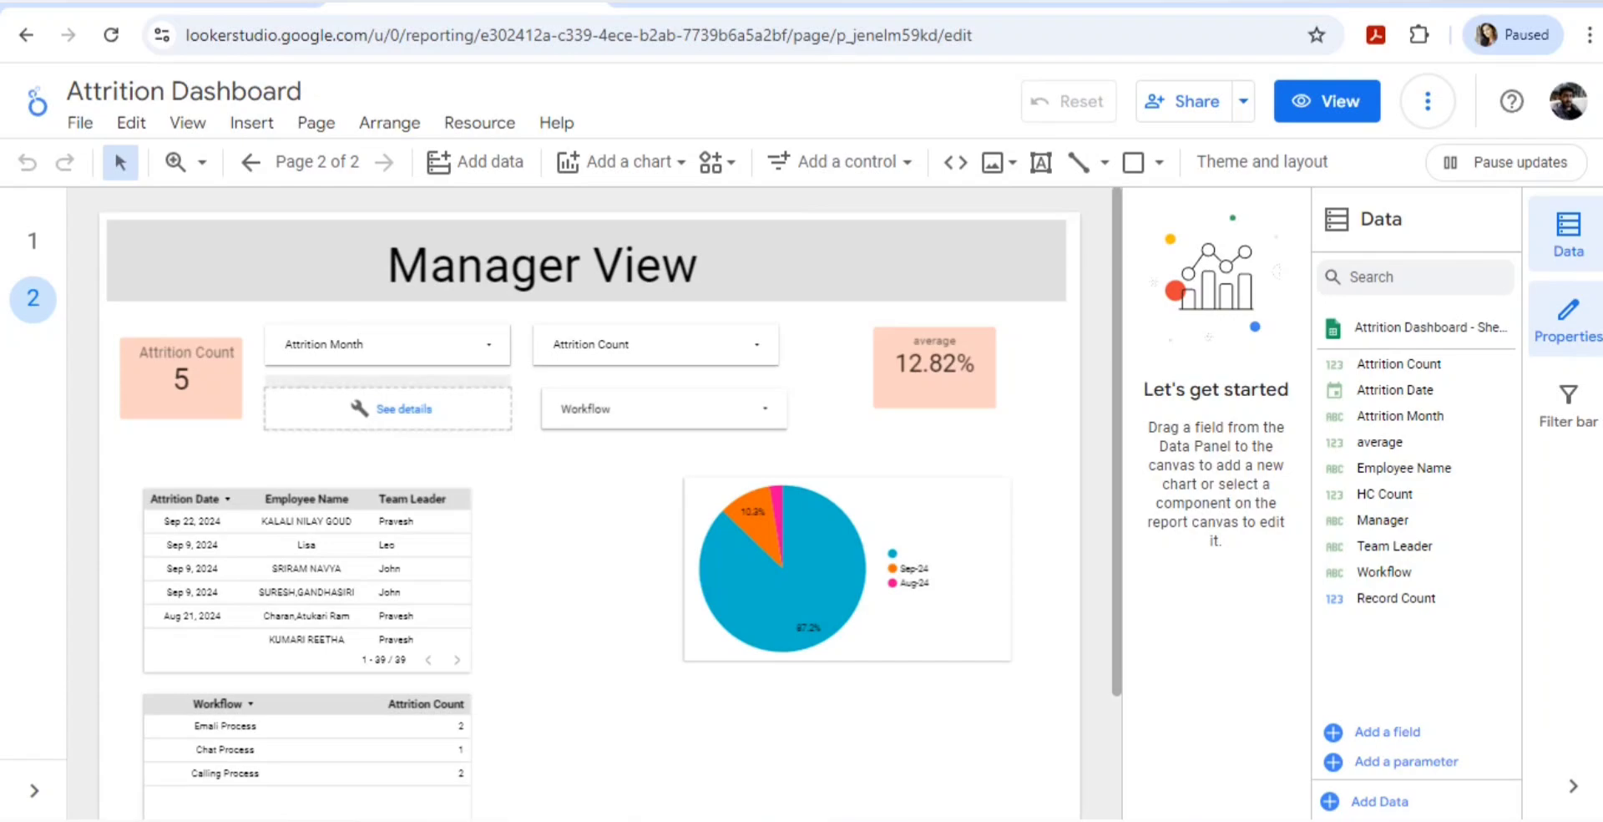
pyautogui.click(393, 410)
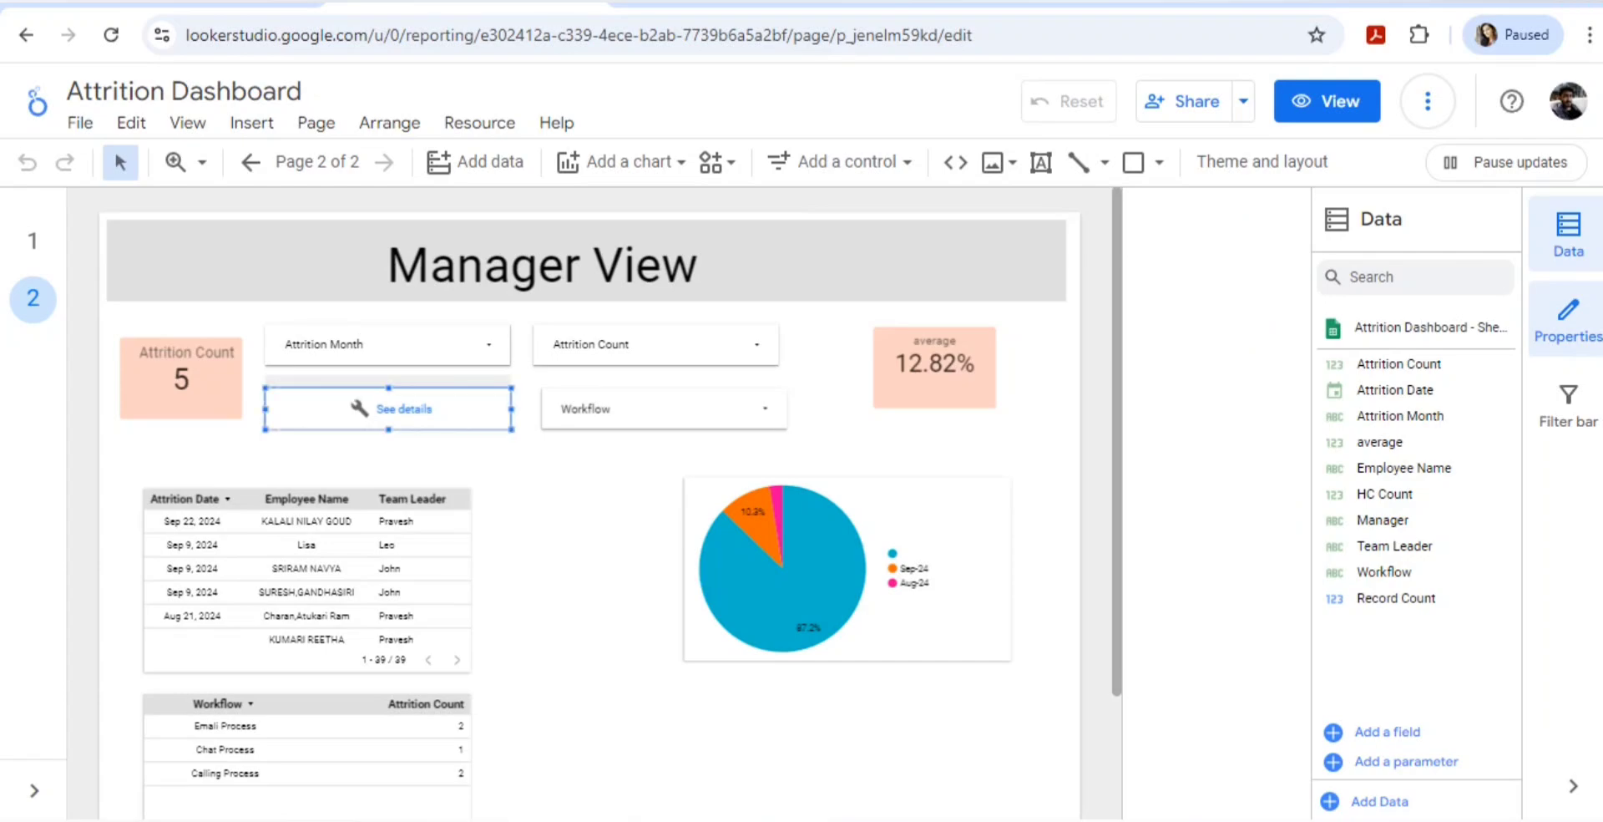
pyautogui.click(1428, 101)
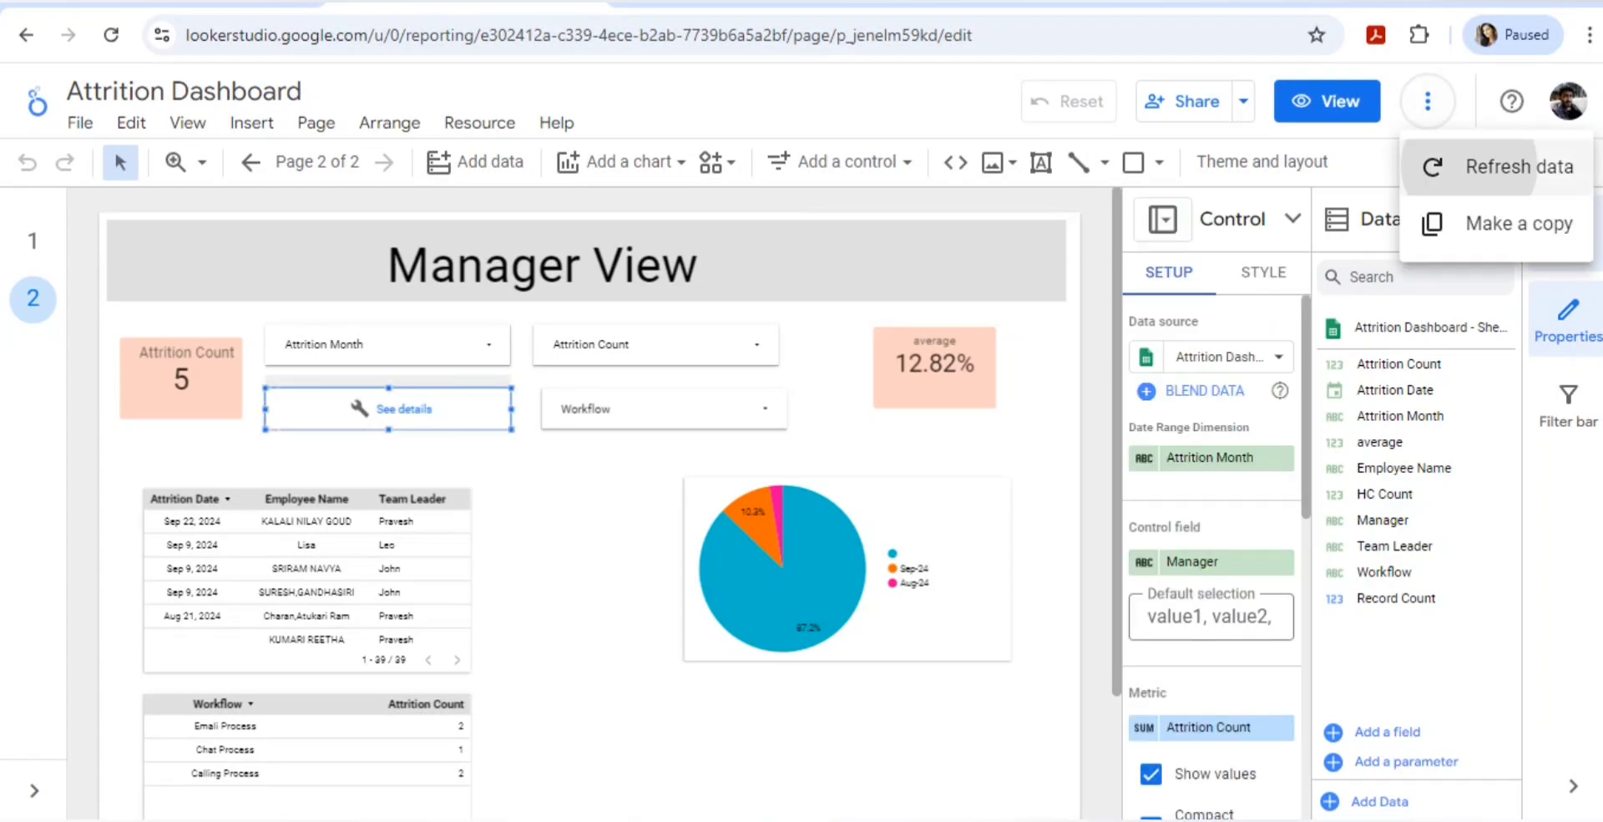
pyautogui.click(1453, 167)
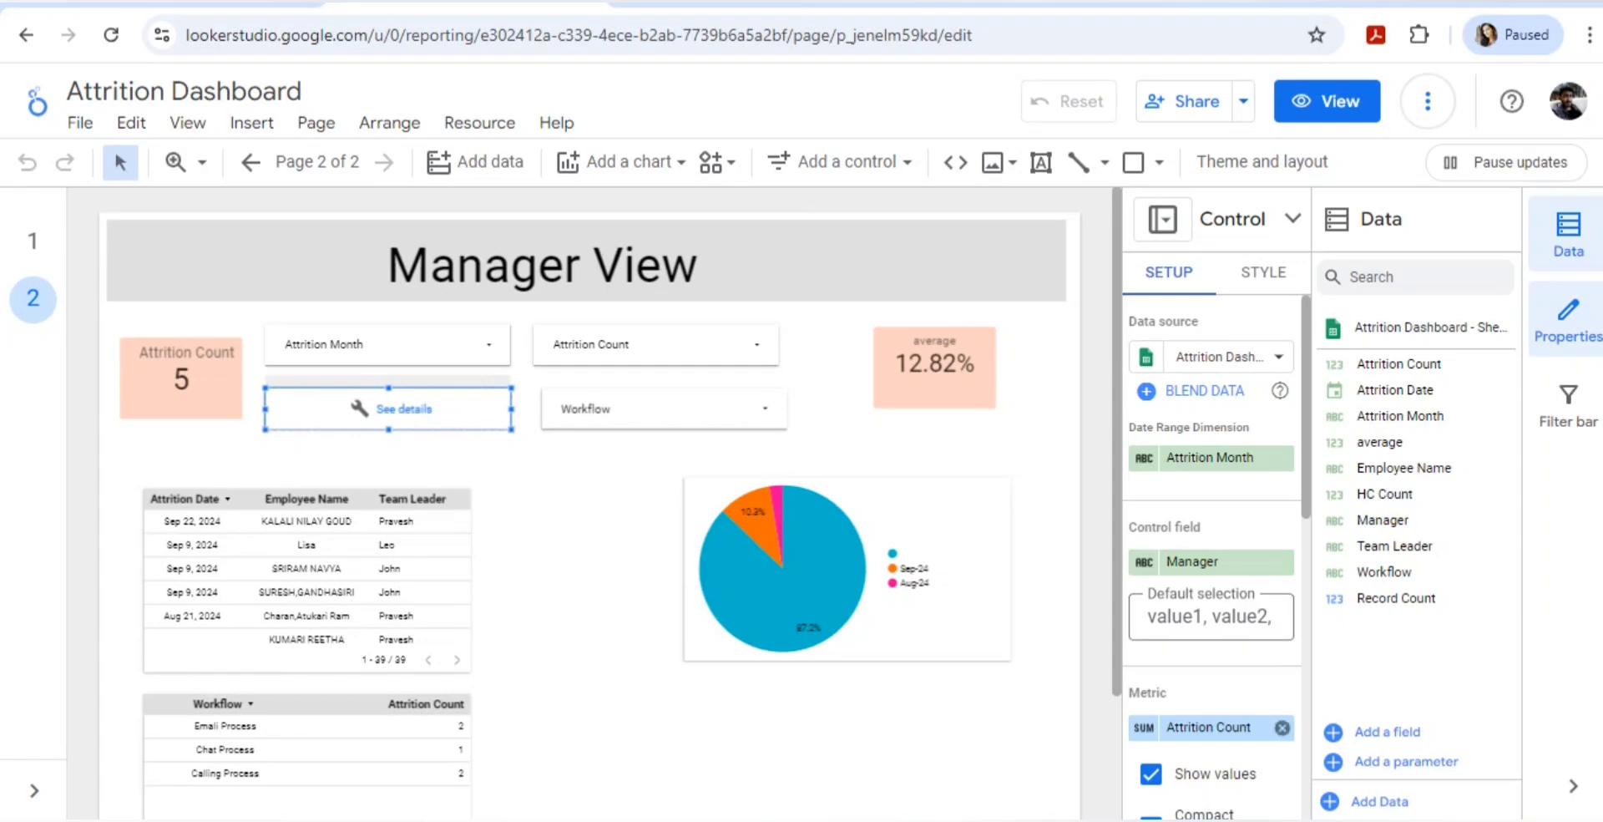
# Remove the Attrition Count metric from the Manager control, reapply Manager as its control field and check its list of values.
pyautogui.click(1281, 727)
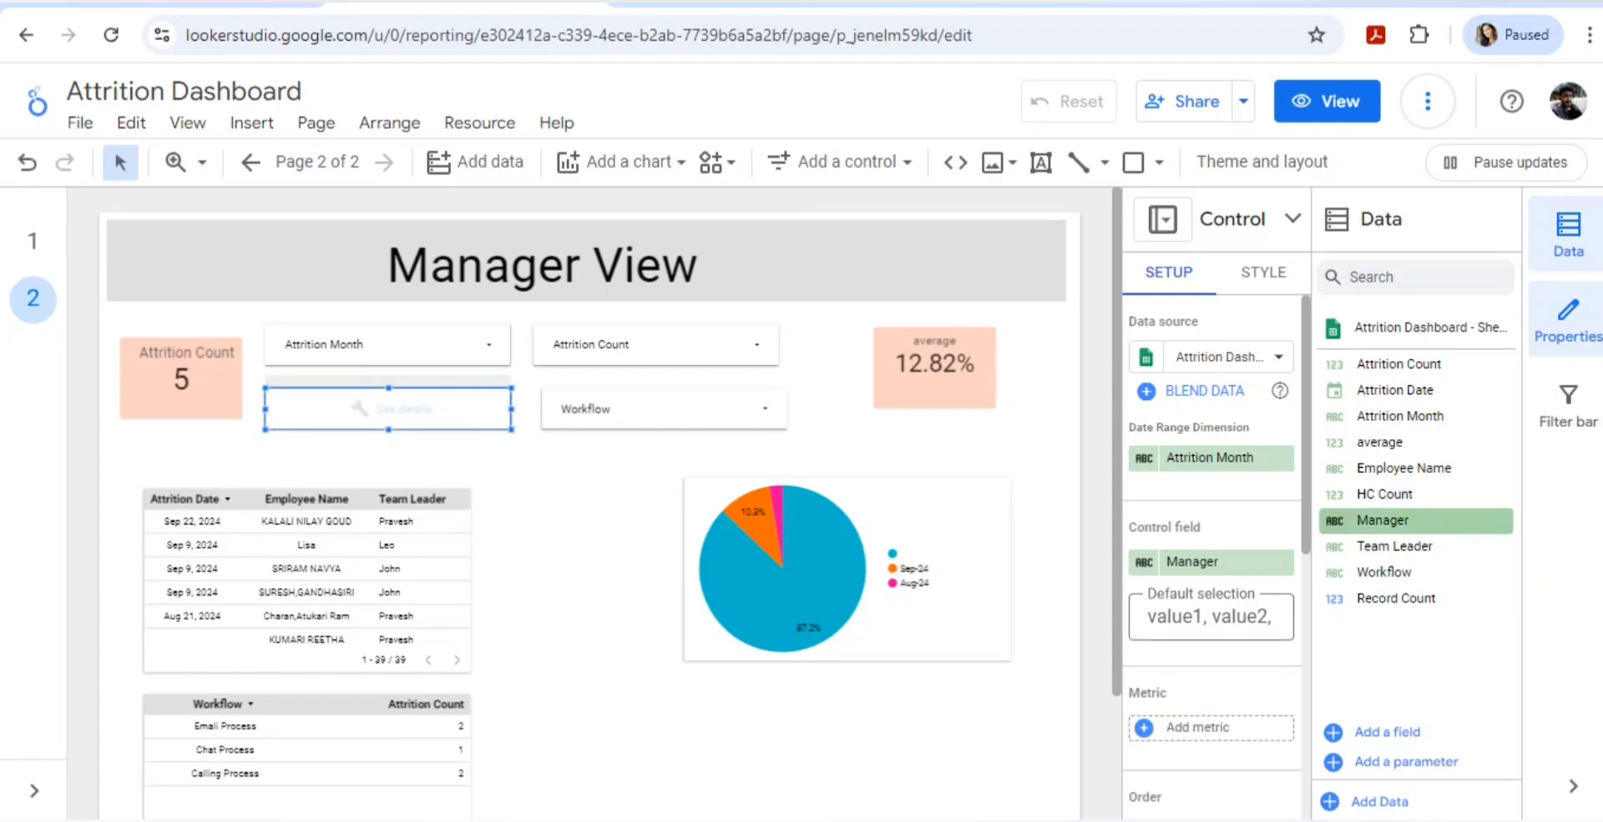
pyautogui.moveTo(1411, 521); pyautogui.dragTo(1253, 564)
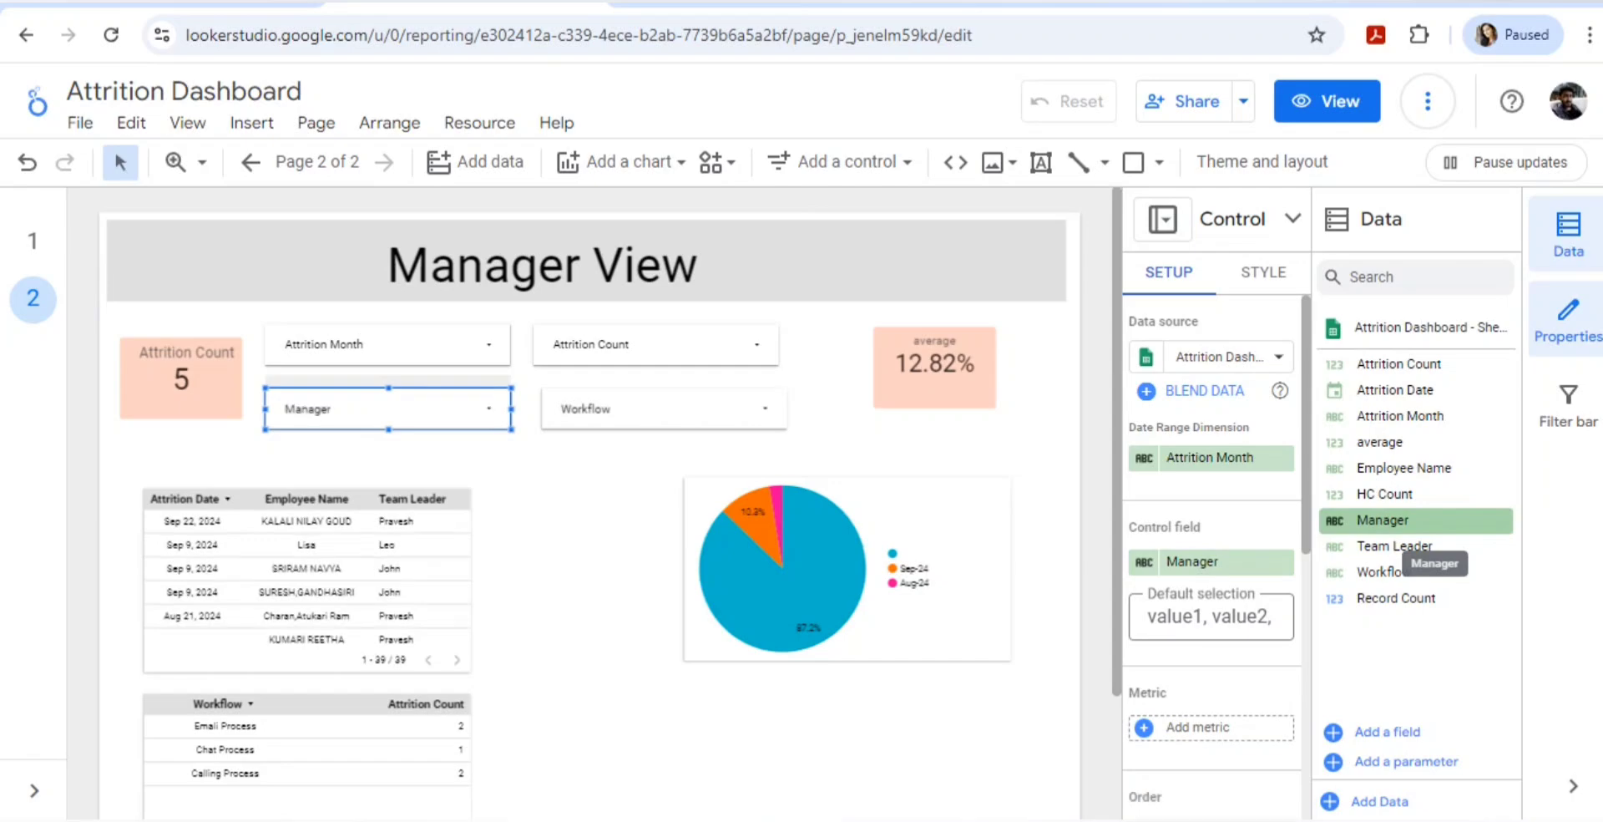
pyautogui.click(437, 410)
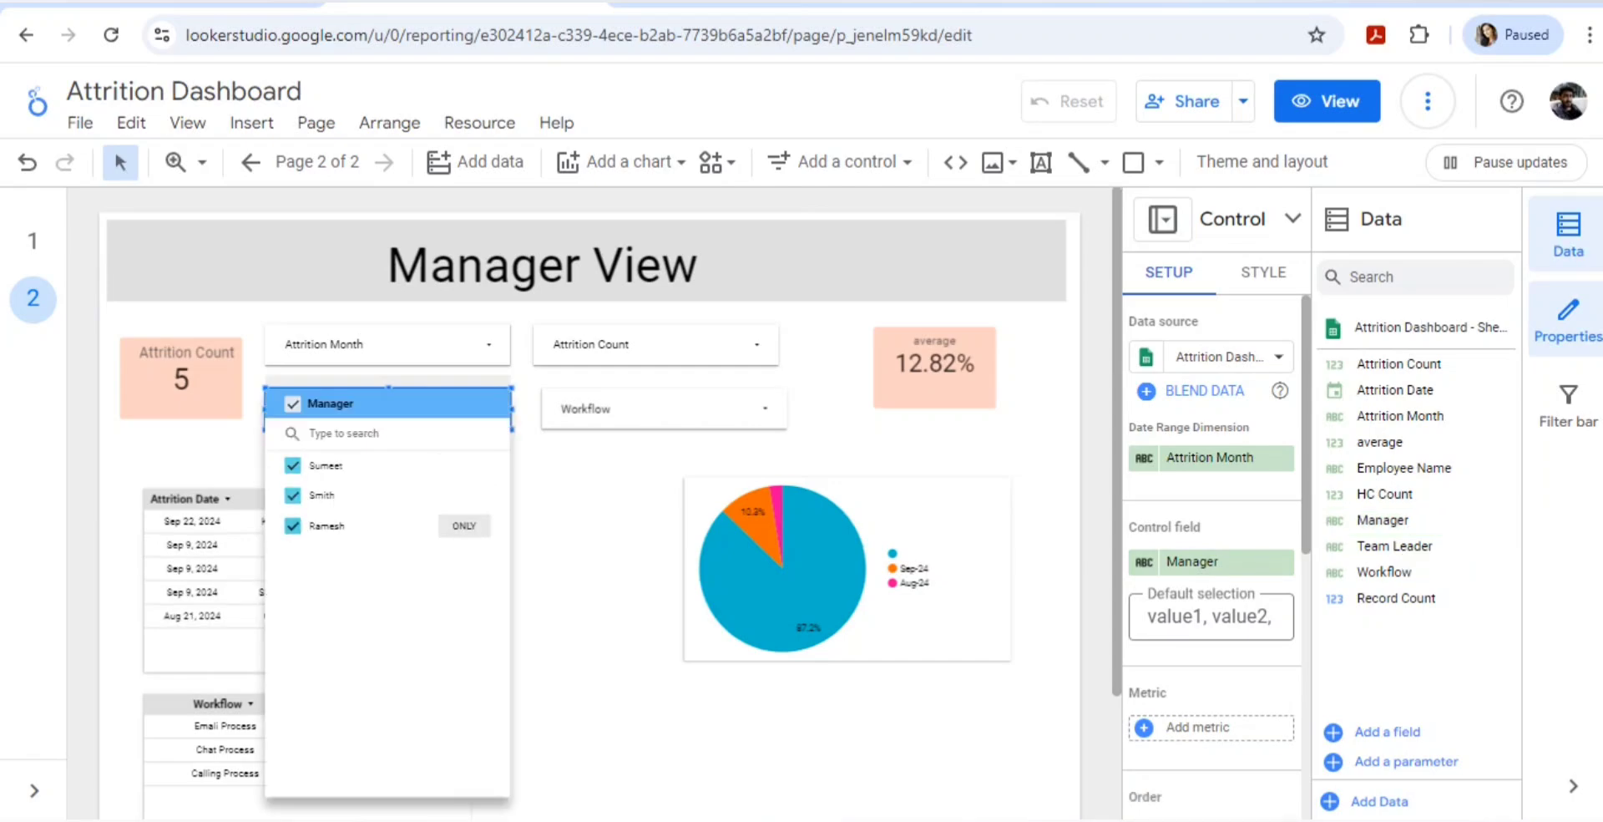
pyautogui.click(604, 543)
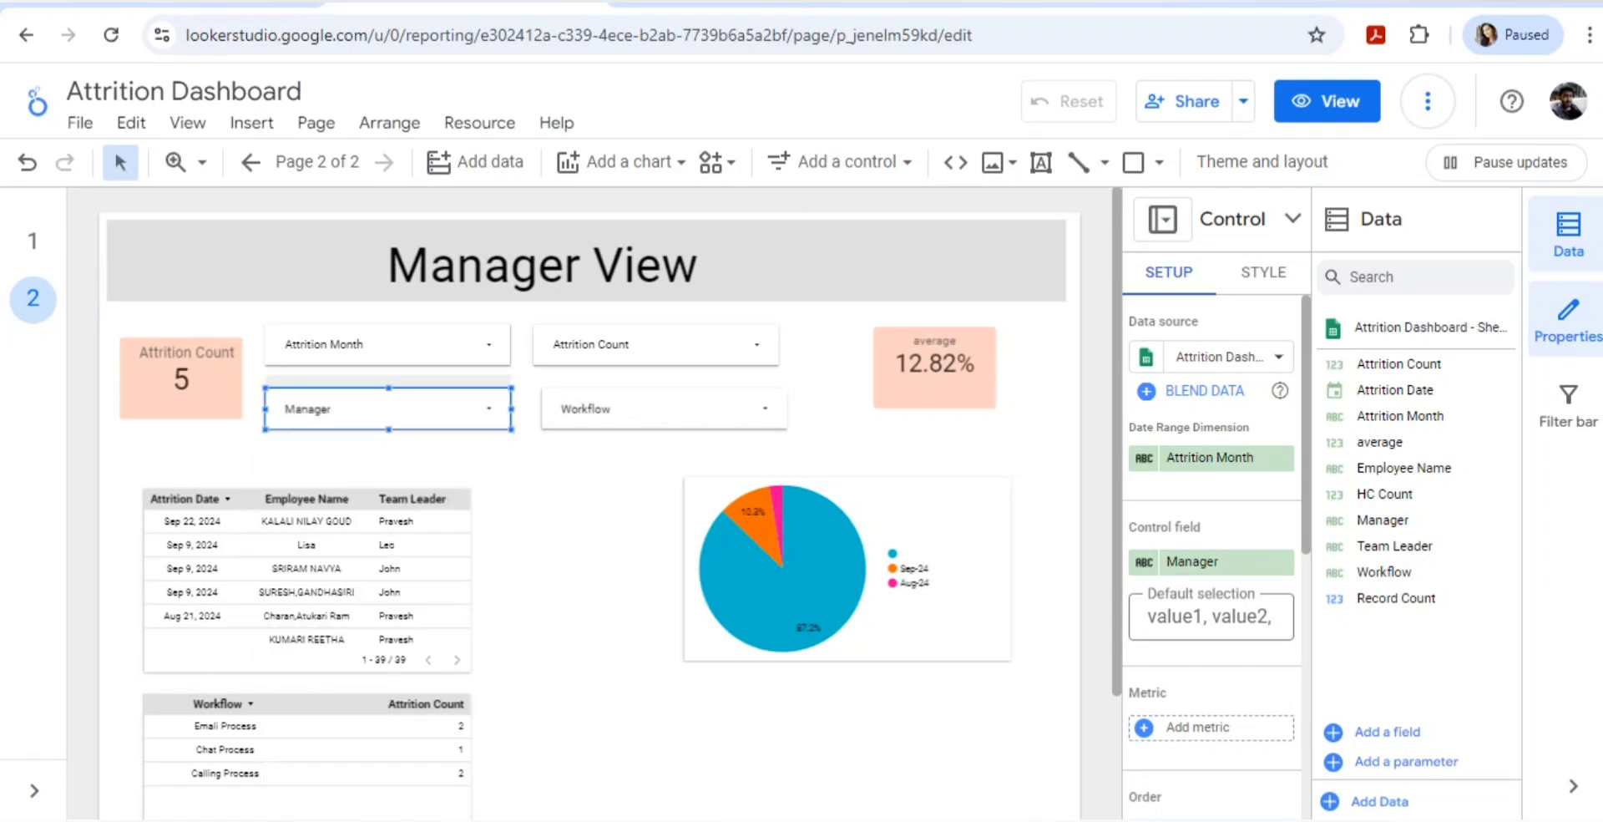
# Convert the Attrition Month pie chart on the Manager View page into a column chart.
pyautogui.click(359, 547)
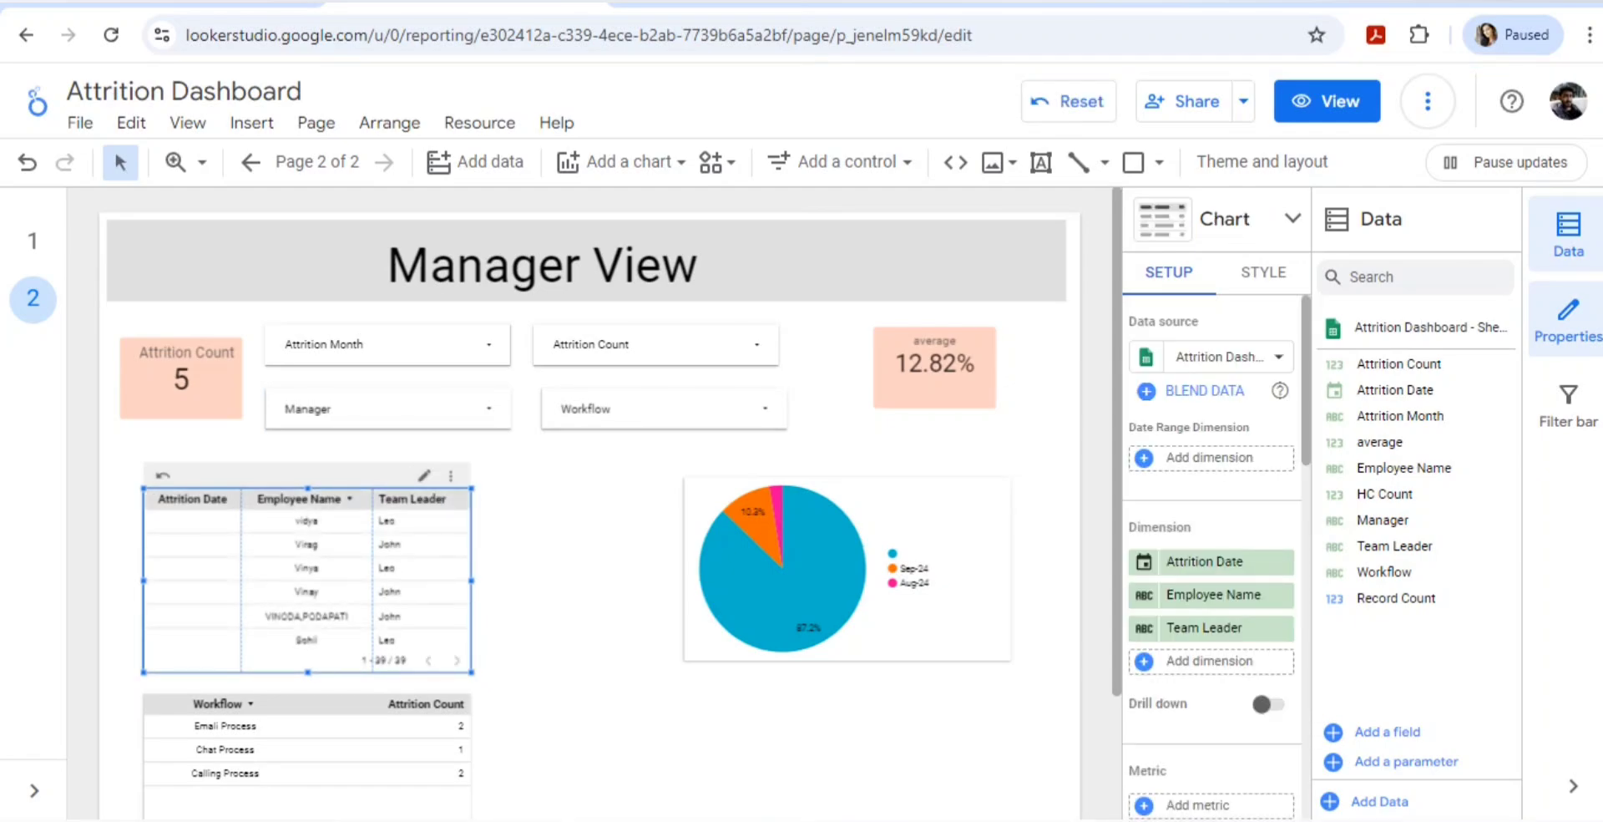
pyautogui.click(827, 564)
pyautogui.press('Delete')
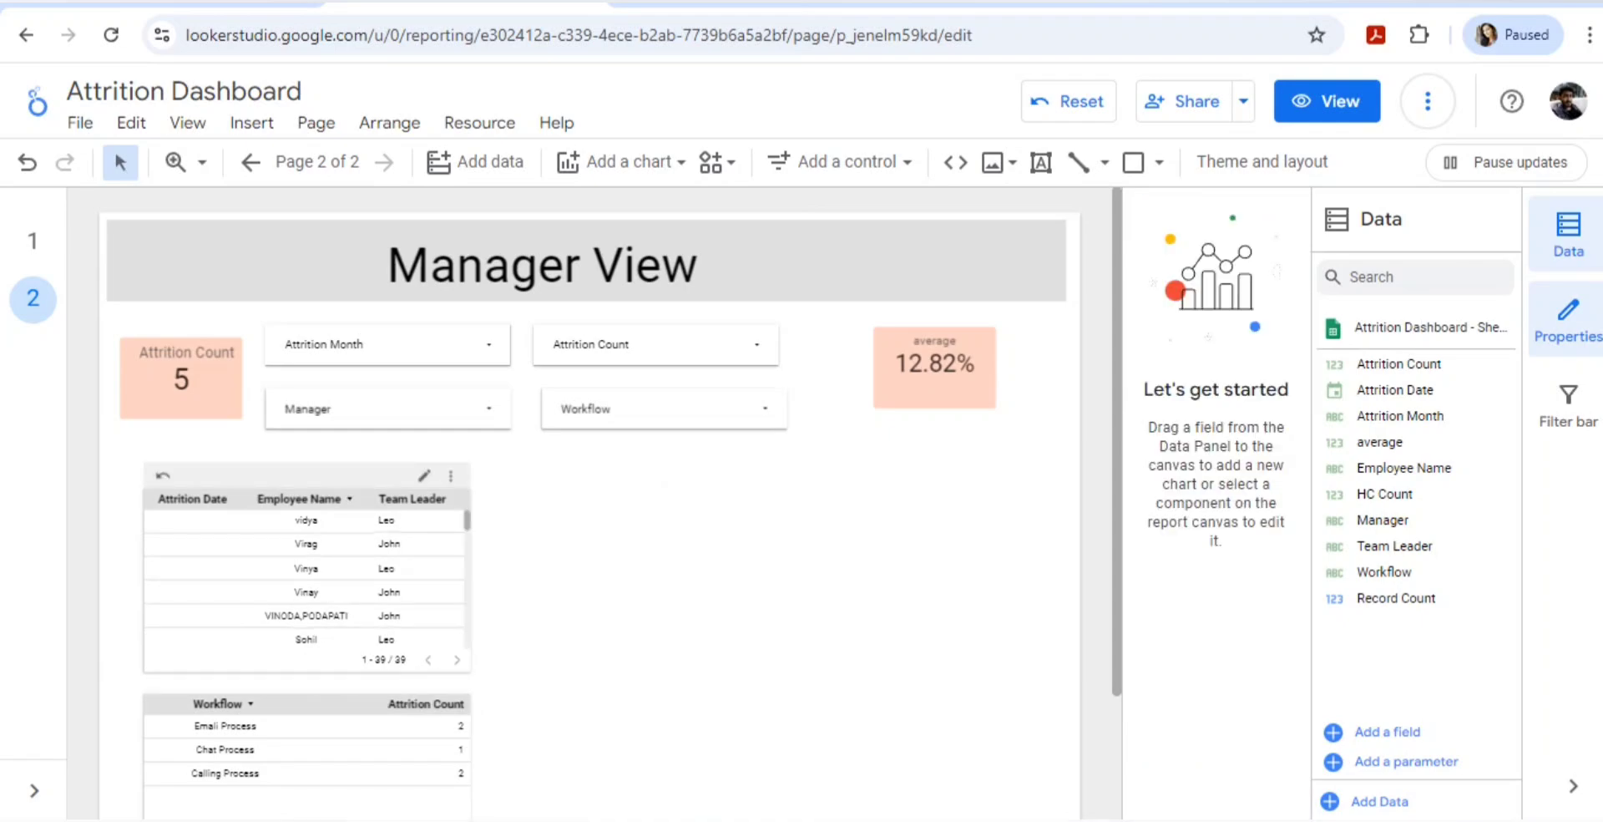
pyautogui.hotkey('ctrl', 'v')
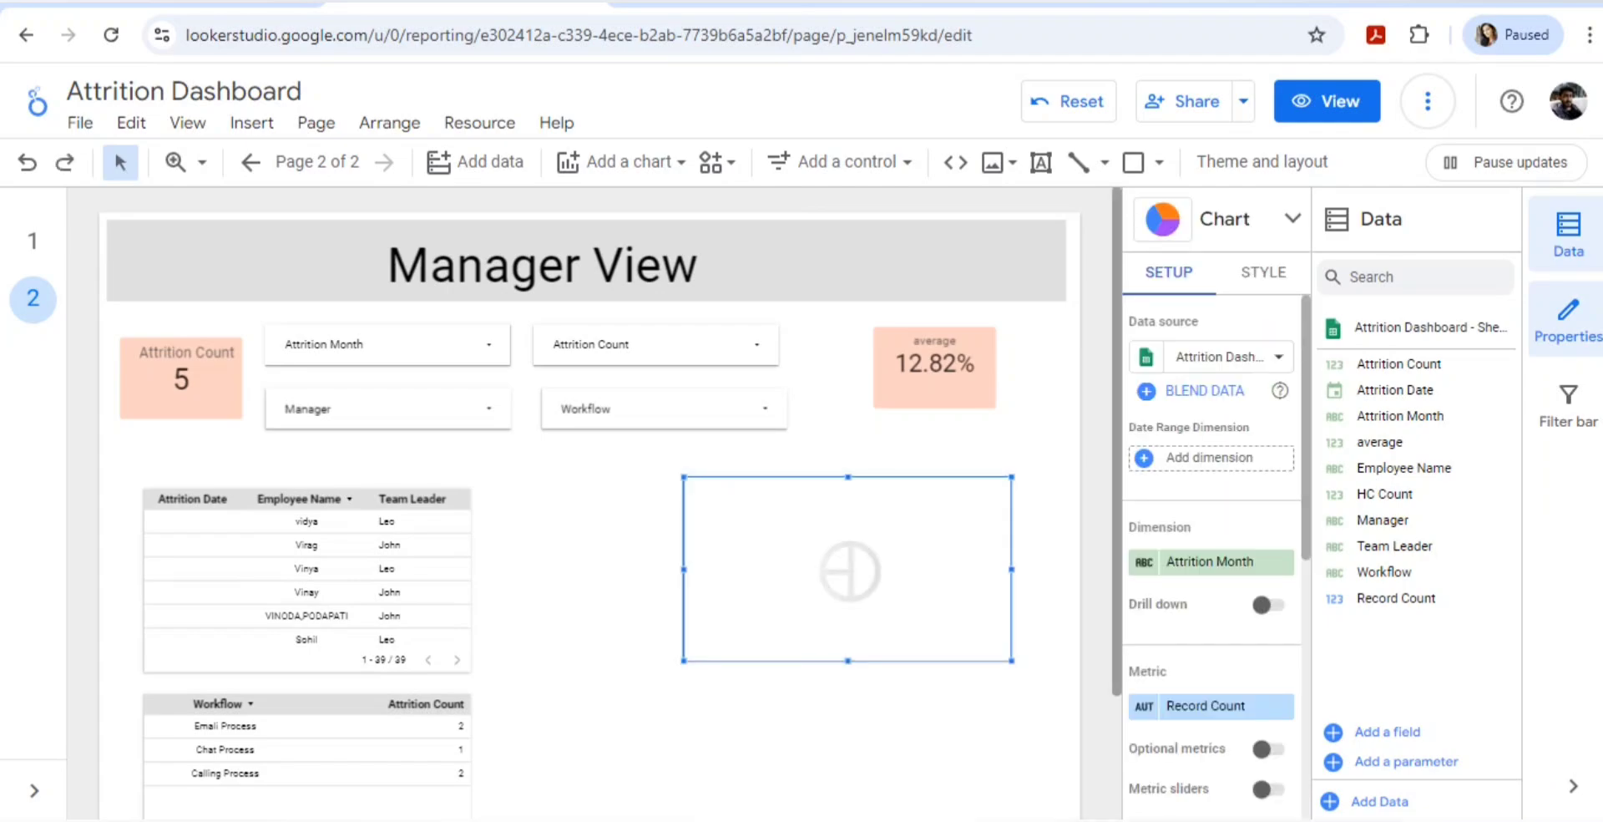
pyautogui.click(1292, 219)
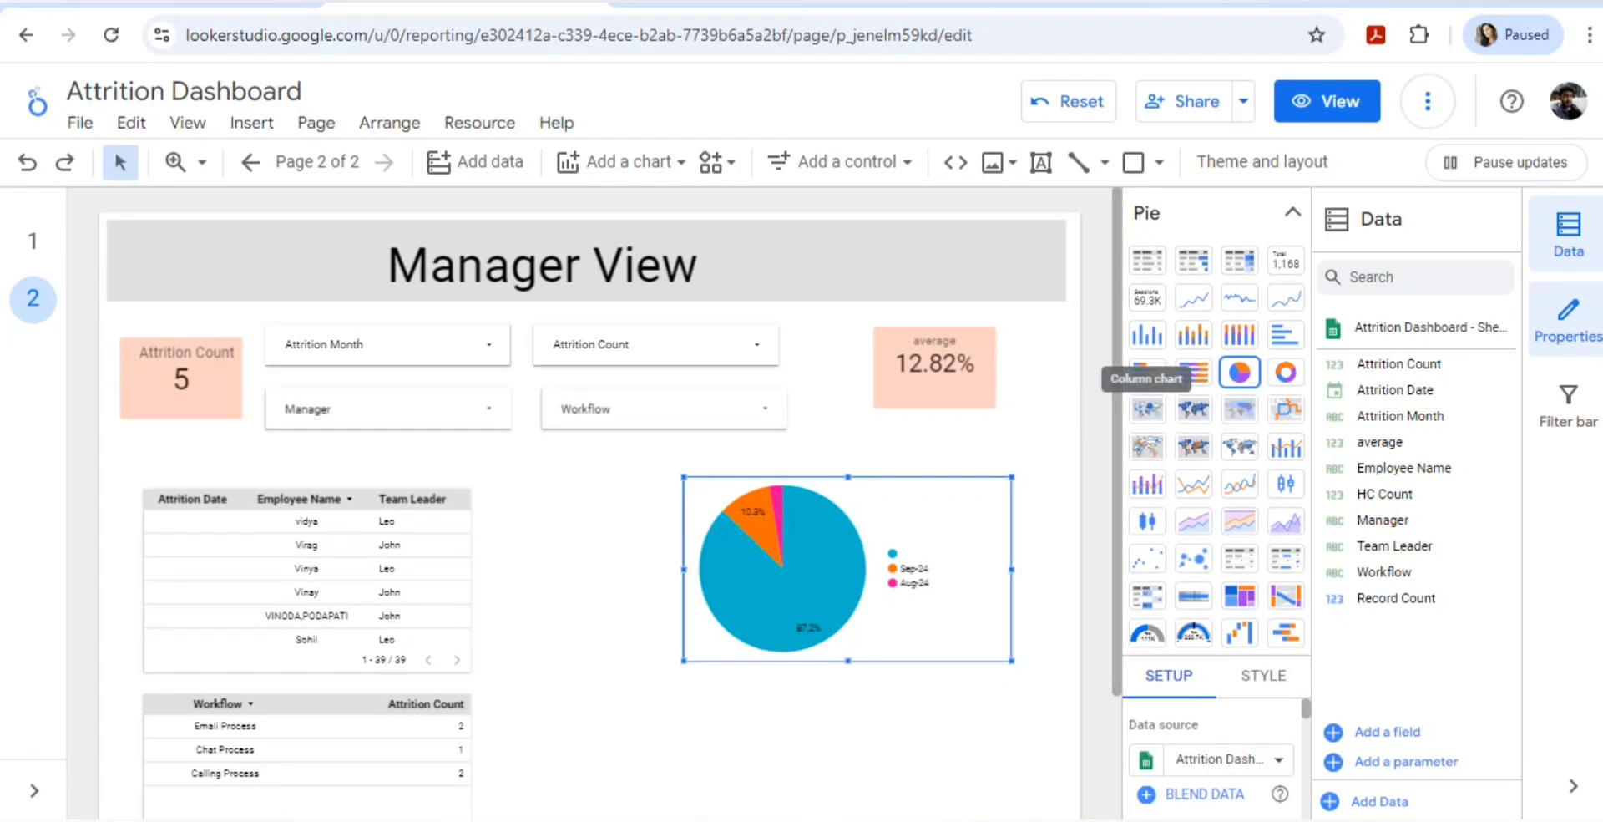
pyautogui.click(1147, 334)
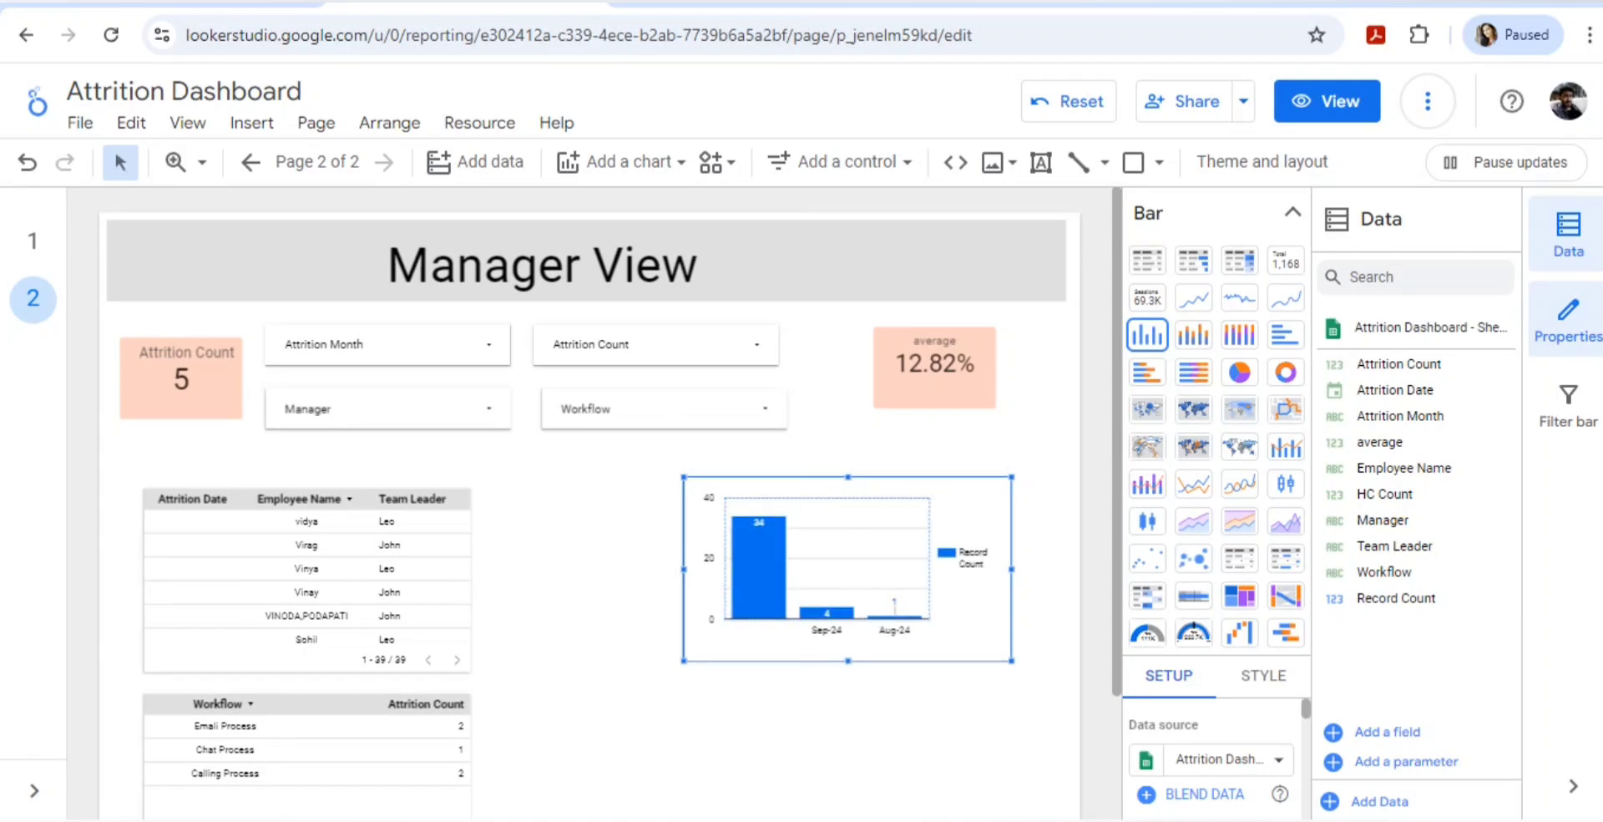
pyautogui.click(1294, 213)
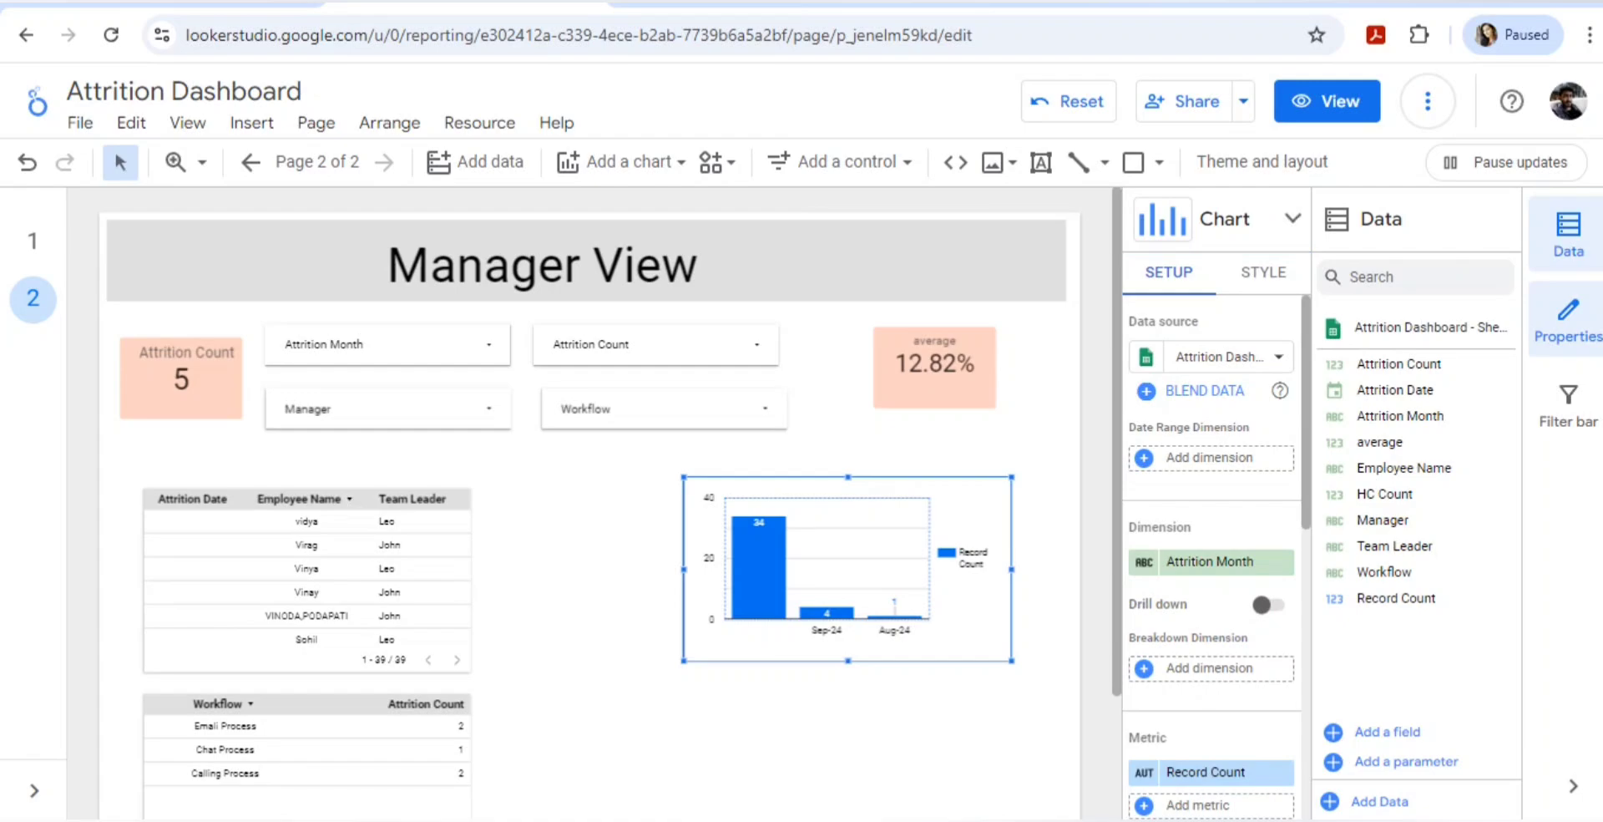
# Set the column chart's dimension to Manager and its metric to Attrition Count.
pyautogui.click(1210, 561)
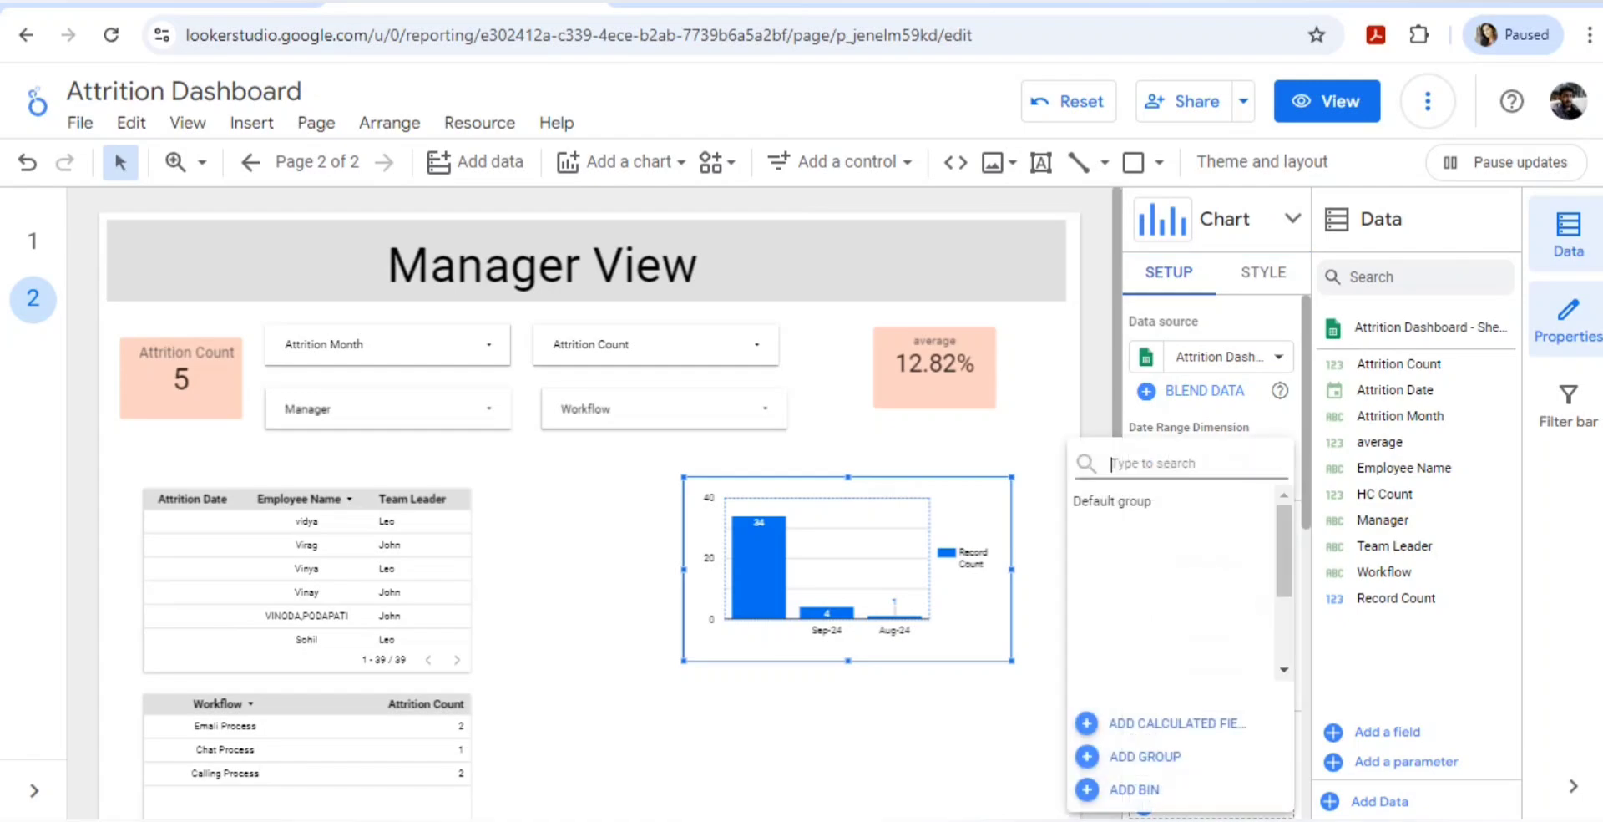
pyautogui.scroll(-2, 1173, 597)
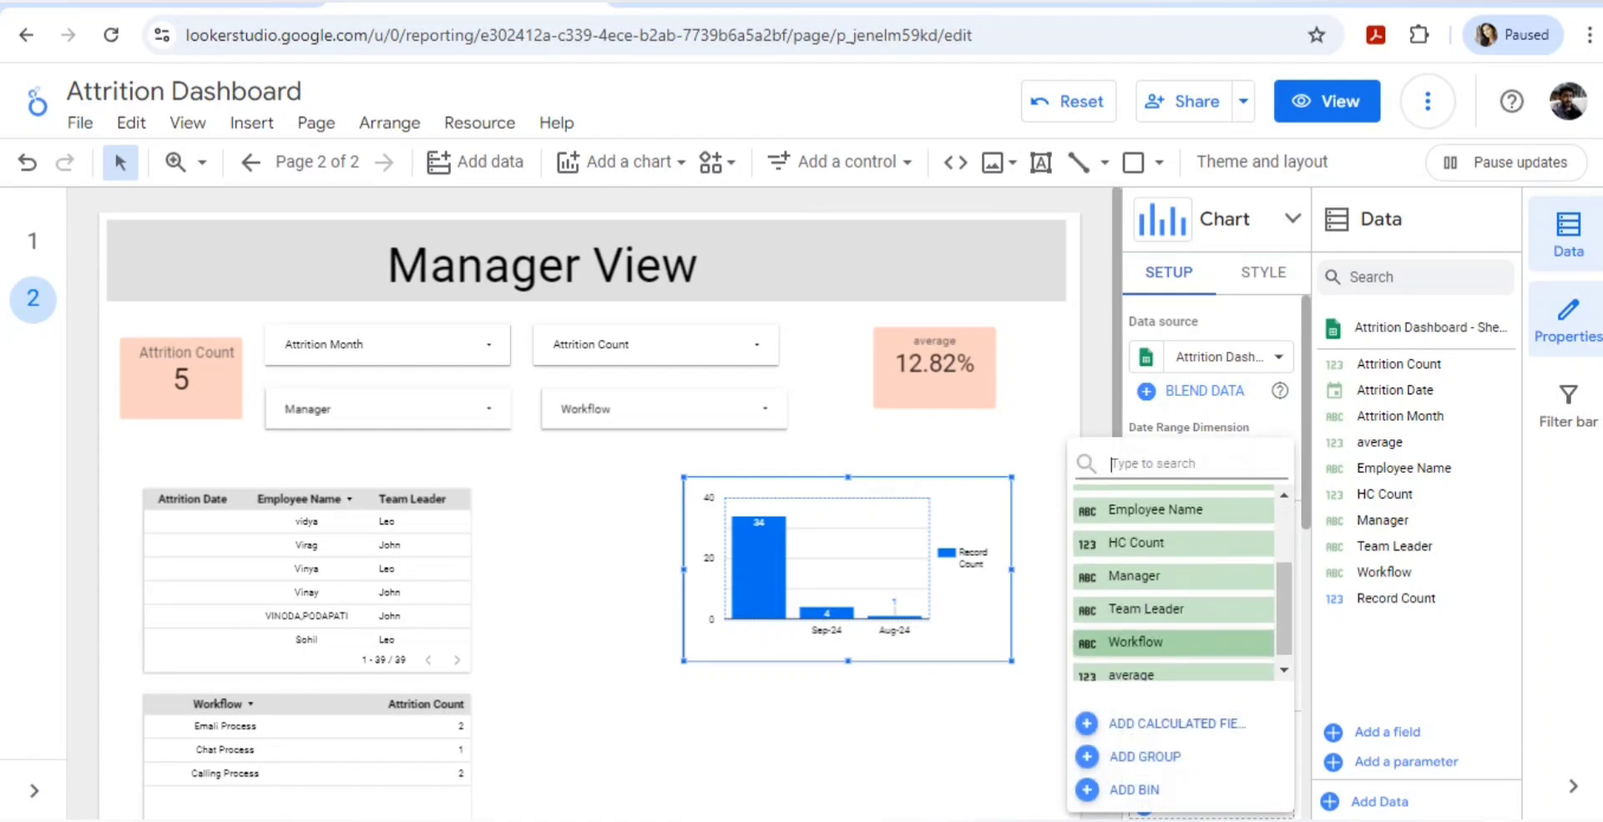
pyautogui.click(1152, 564)
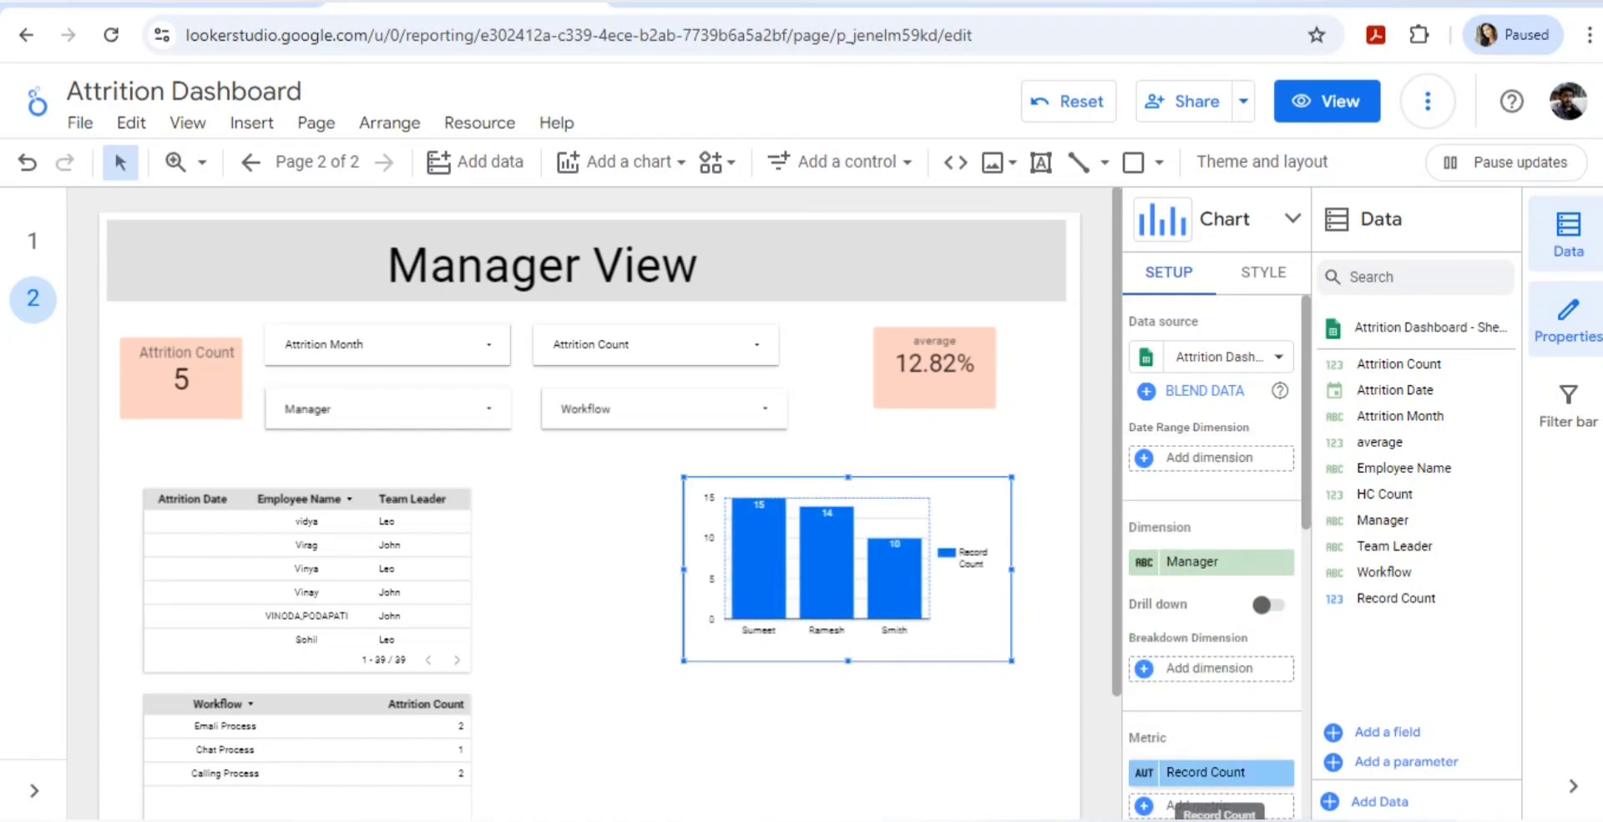
pyautogui.click(1206, 771)
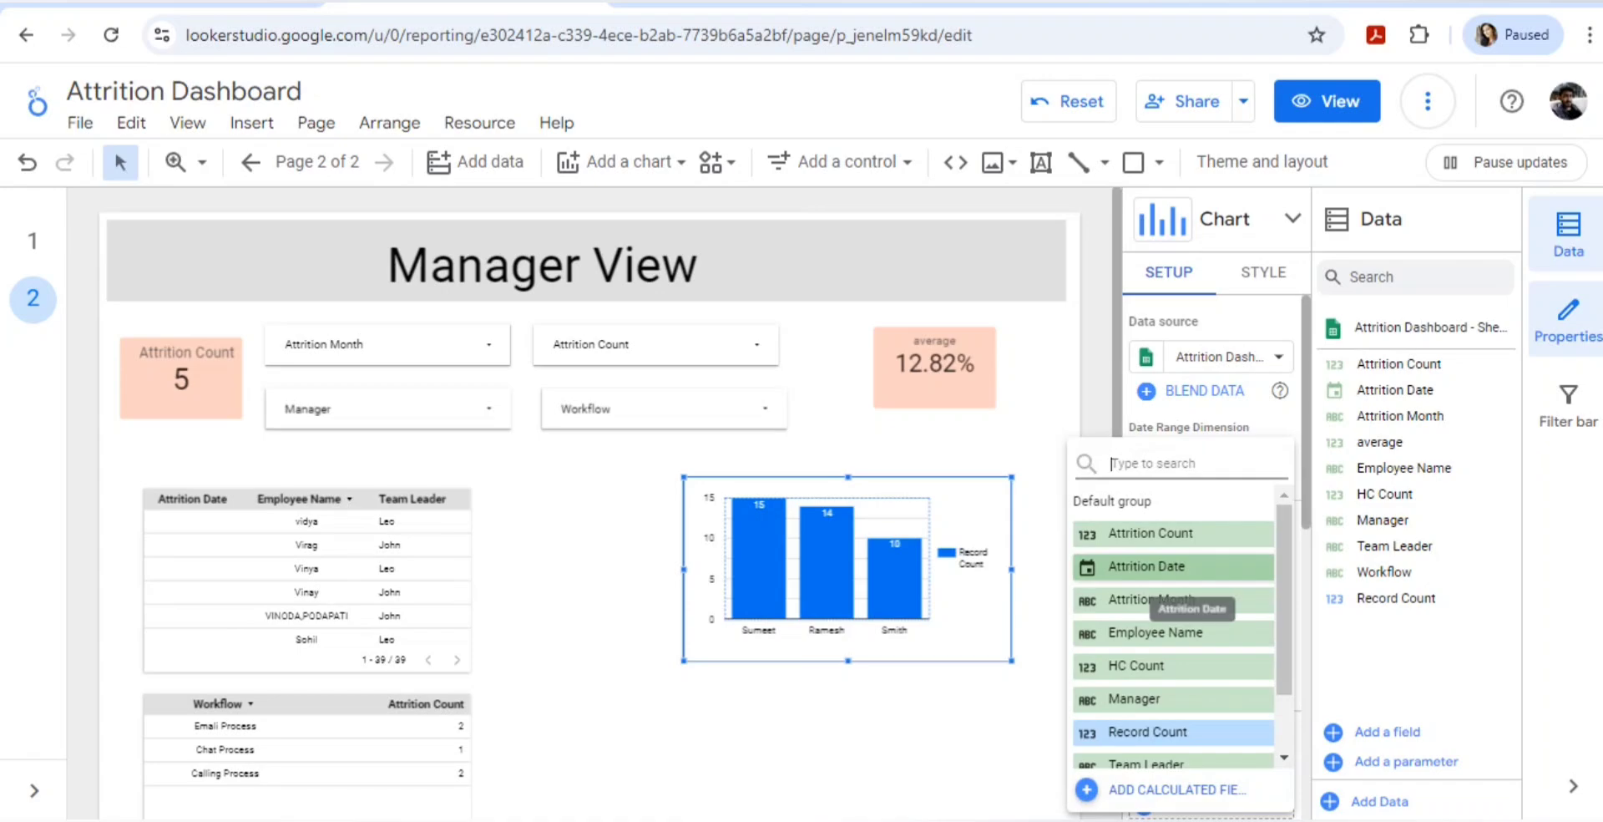
pyautogui.click(1148, 531)
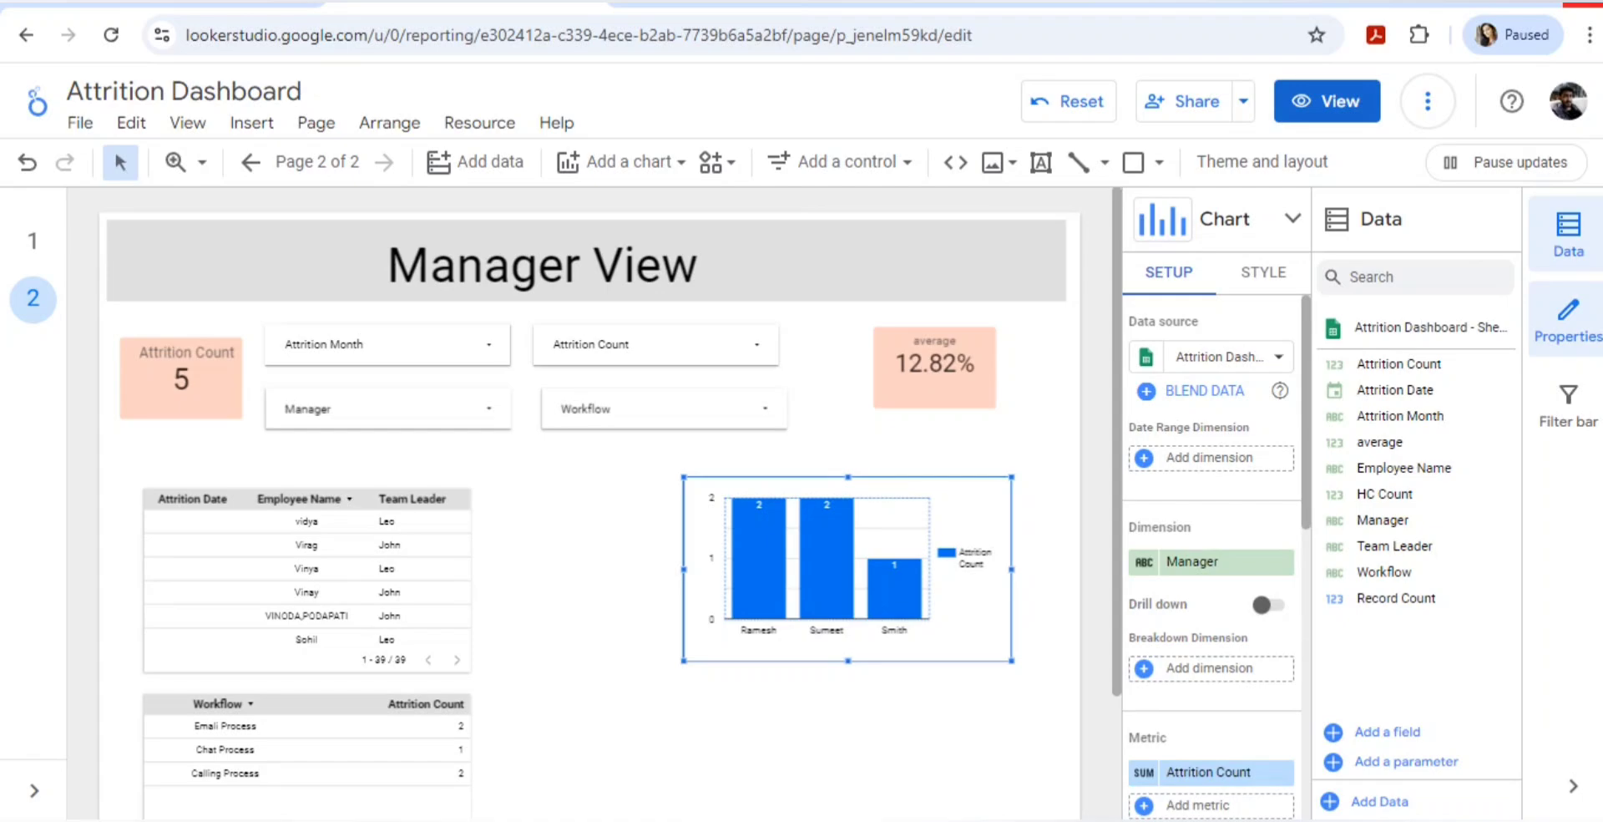
# Preview the Manager View page with the page list collapsed and inspect the Manager and Workflow filter options.
pyautogui.click(1328, 101)
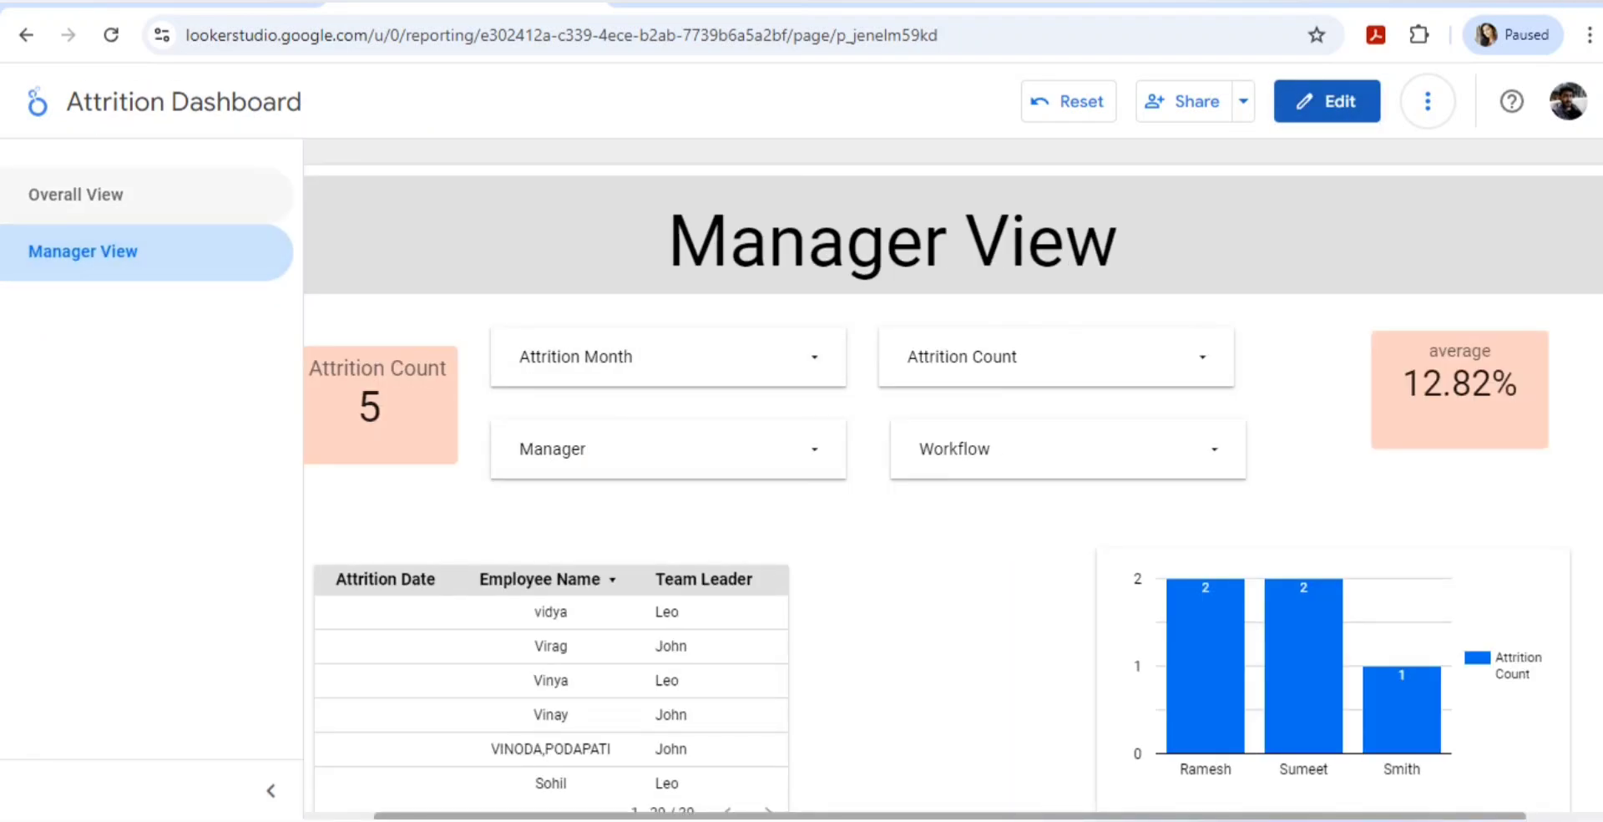
pyautogui.click(75, 193)
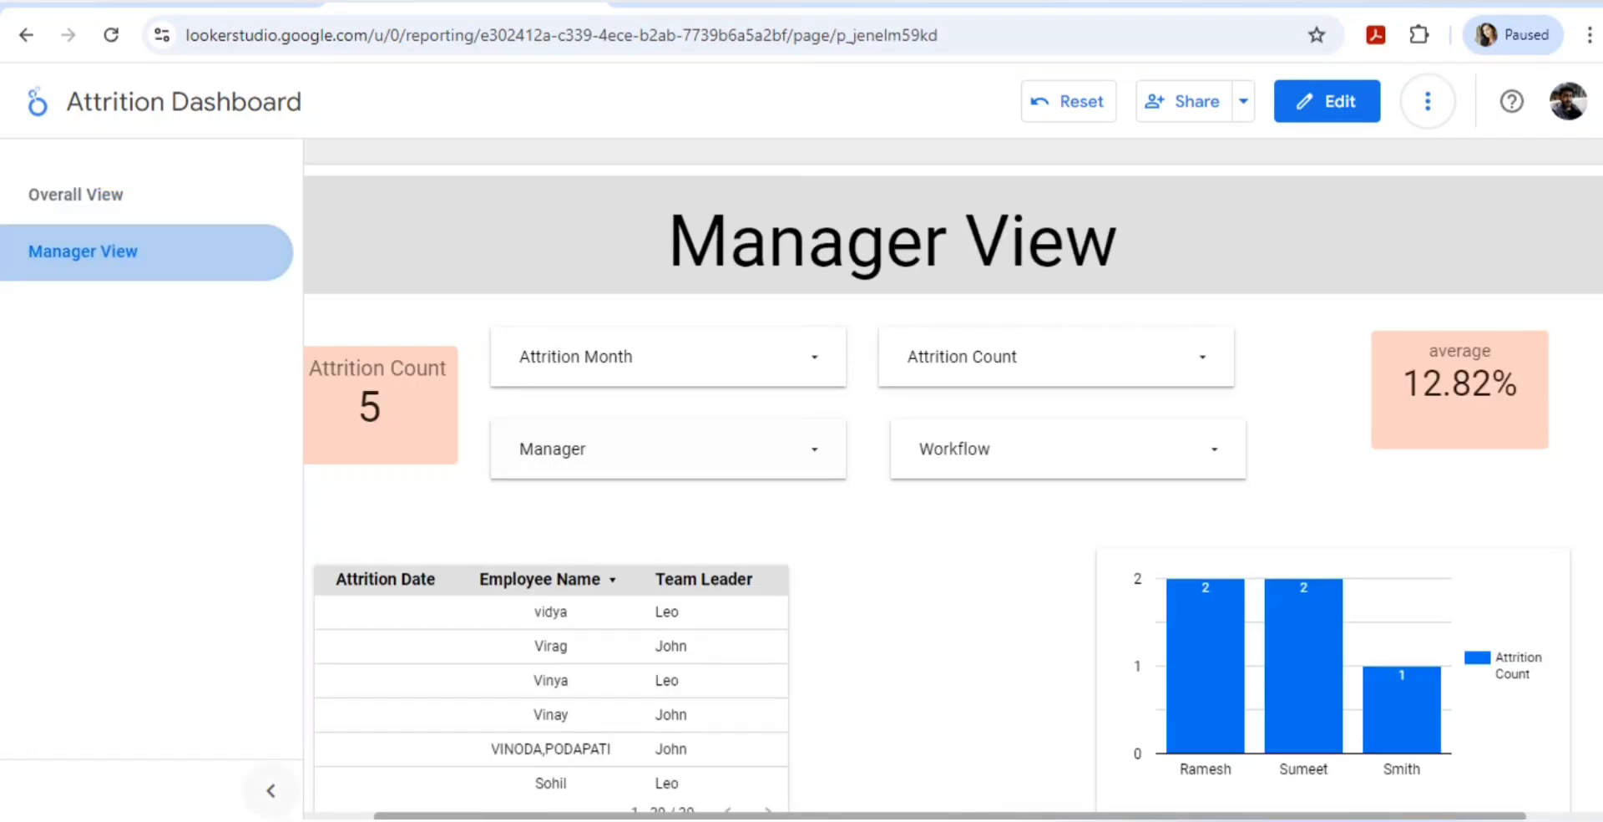
pyautogui.click(271, 790)
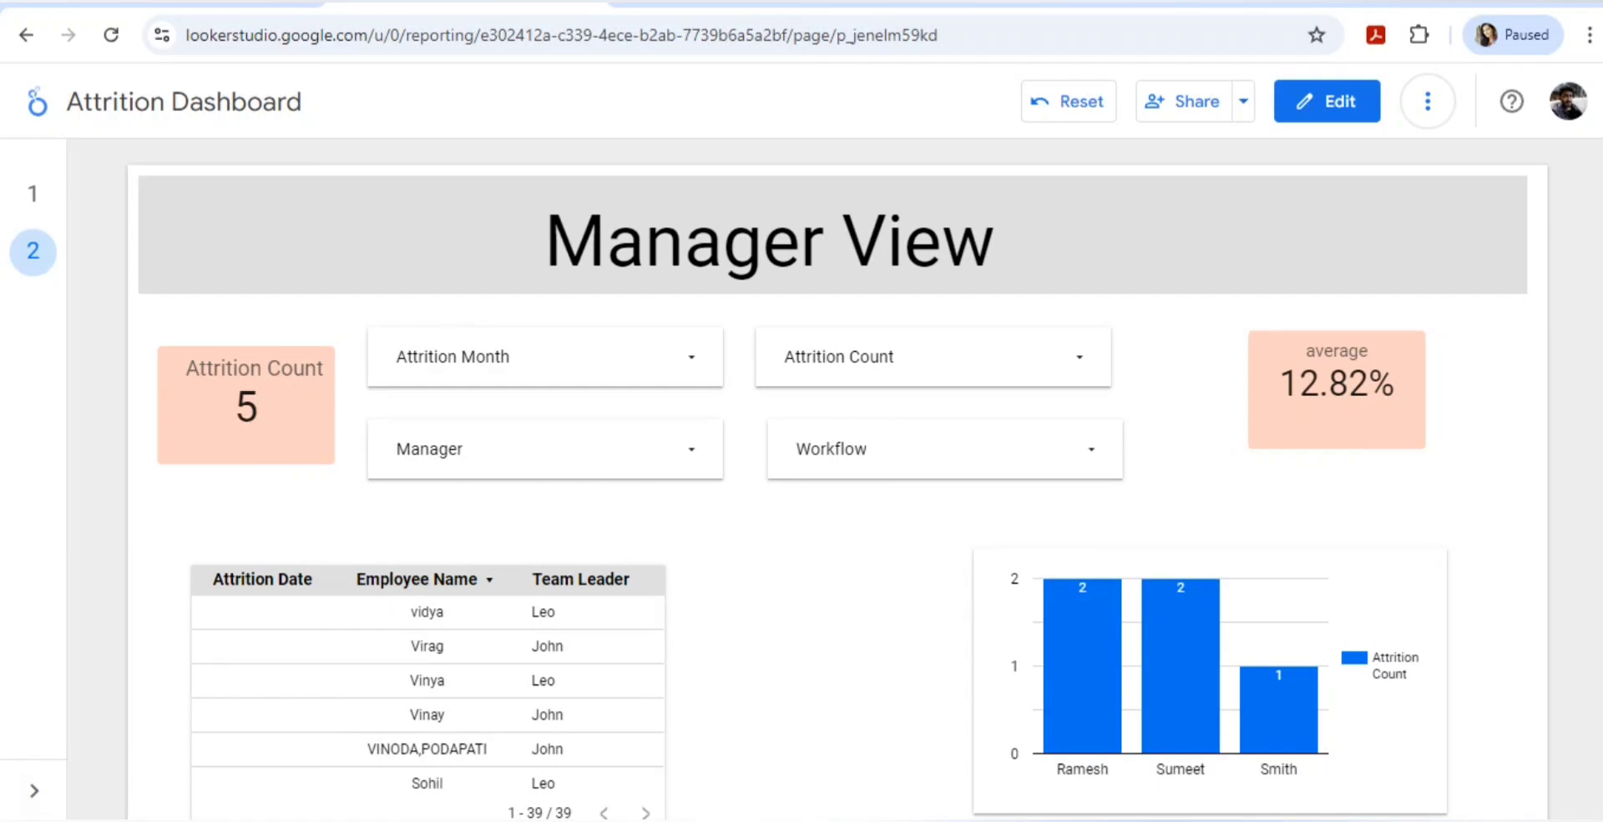
pyautogui.scroll(-1, 837, 484)
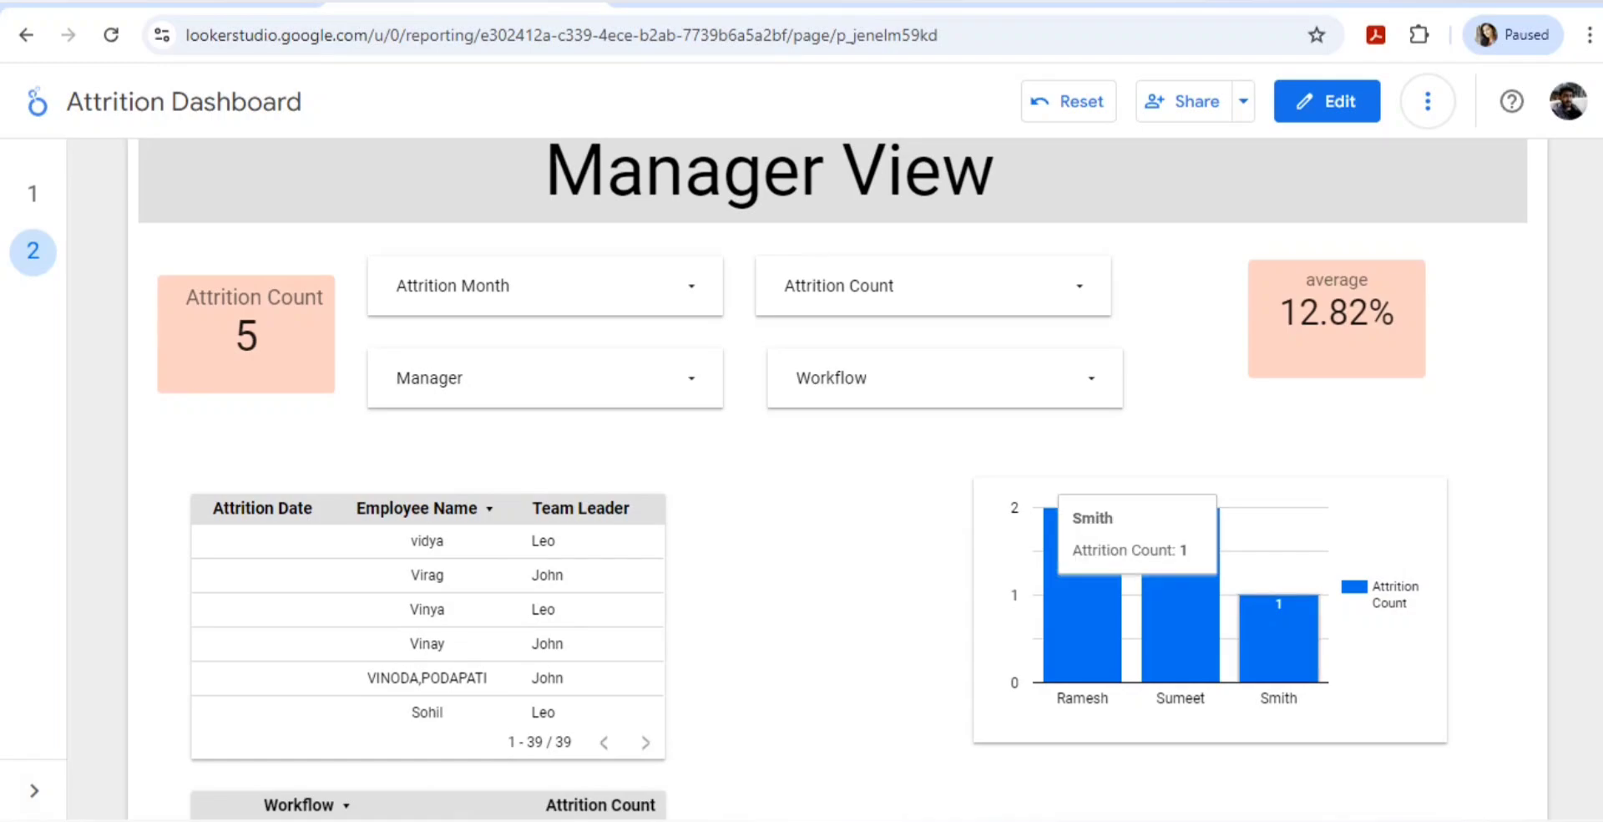
pyautogui.click(542, 378)
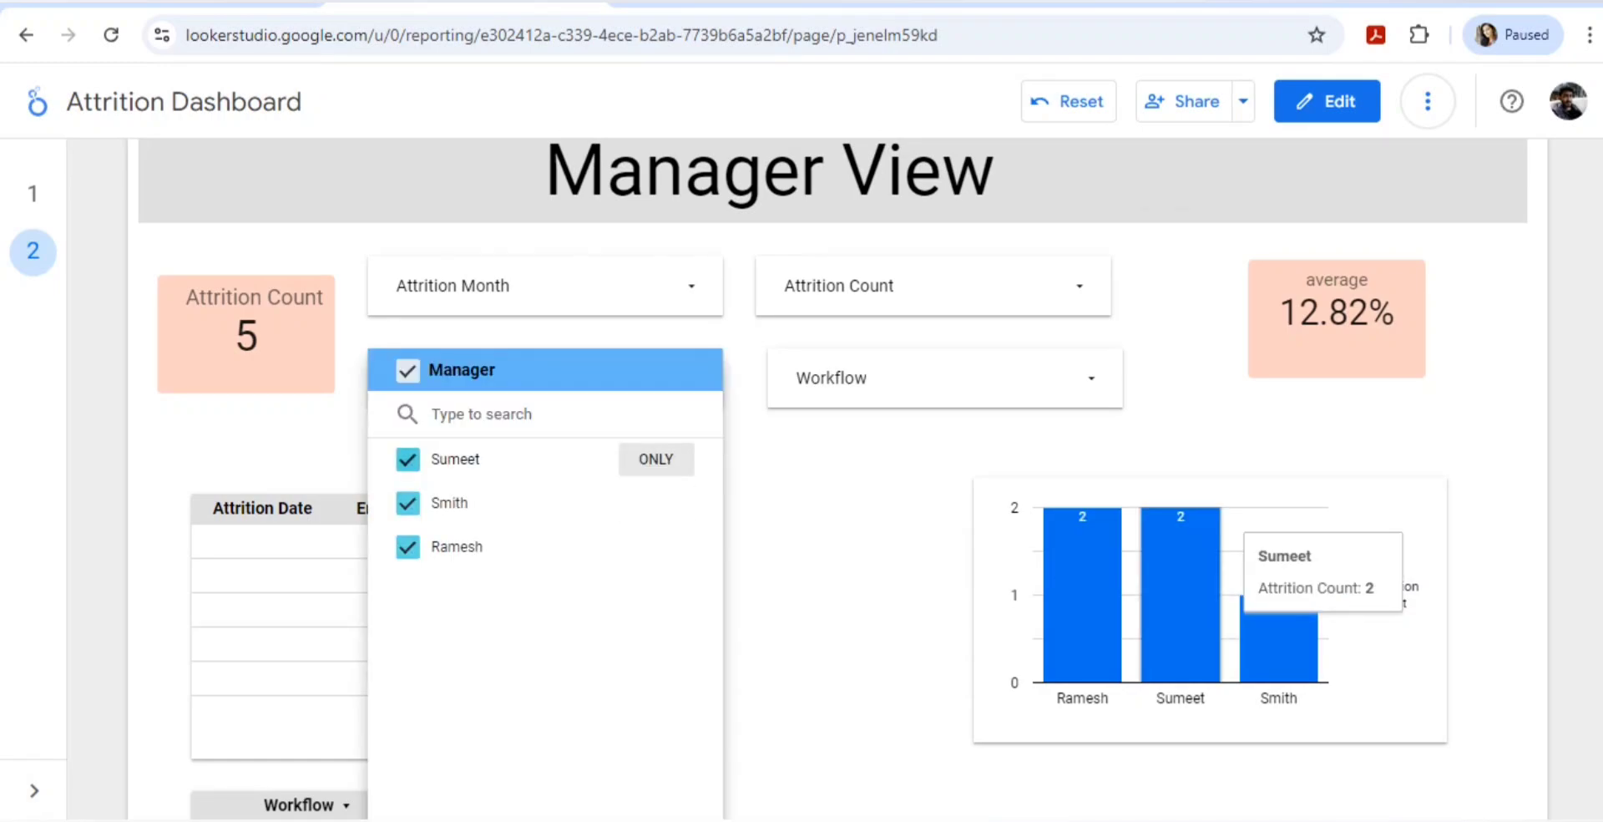
pyautogui.click(918, 378)
pyautogui.click(919, 378)
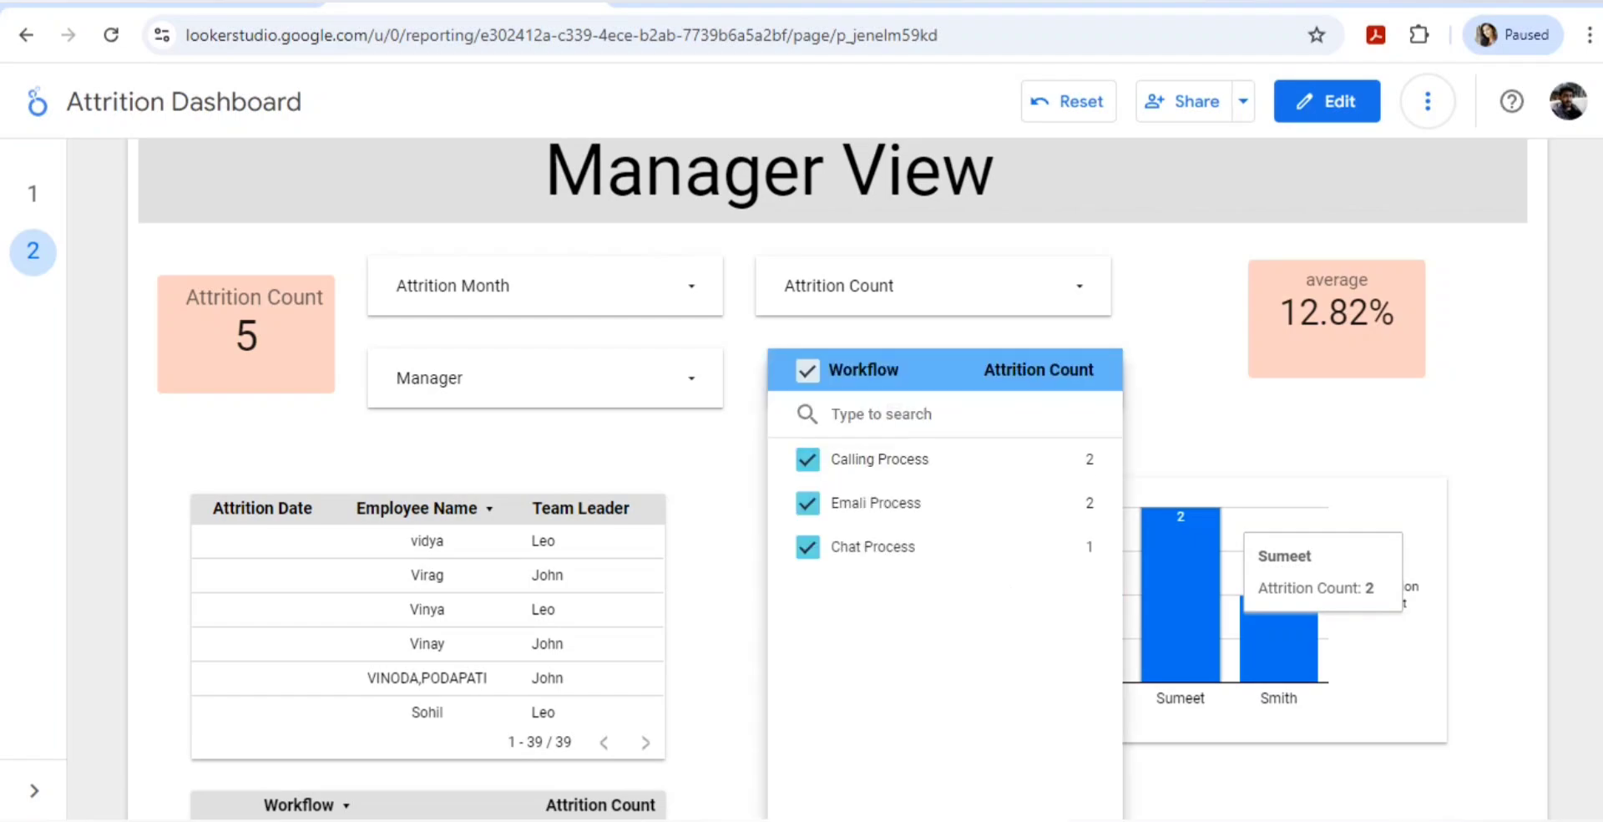
pyautogui.press('Escape')
# Cross-filter the page by Emali Process in the Workflow table and sort the employee table by Attrition Date, descending.
pyautogui.scroll(-2, 832, 478)
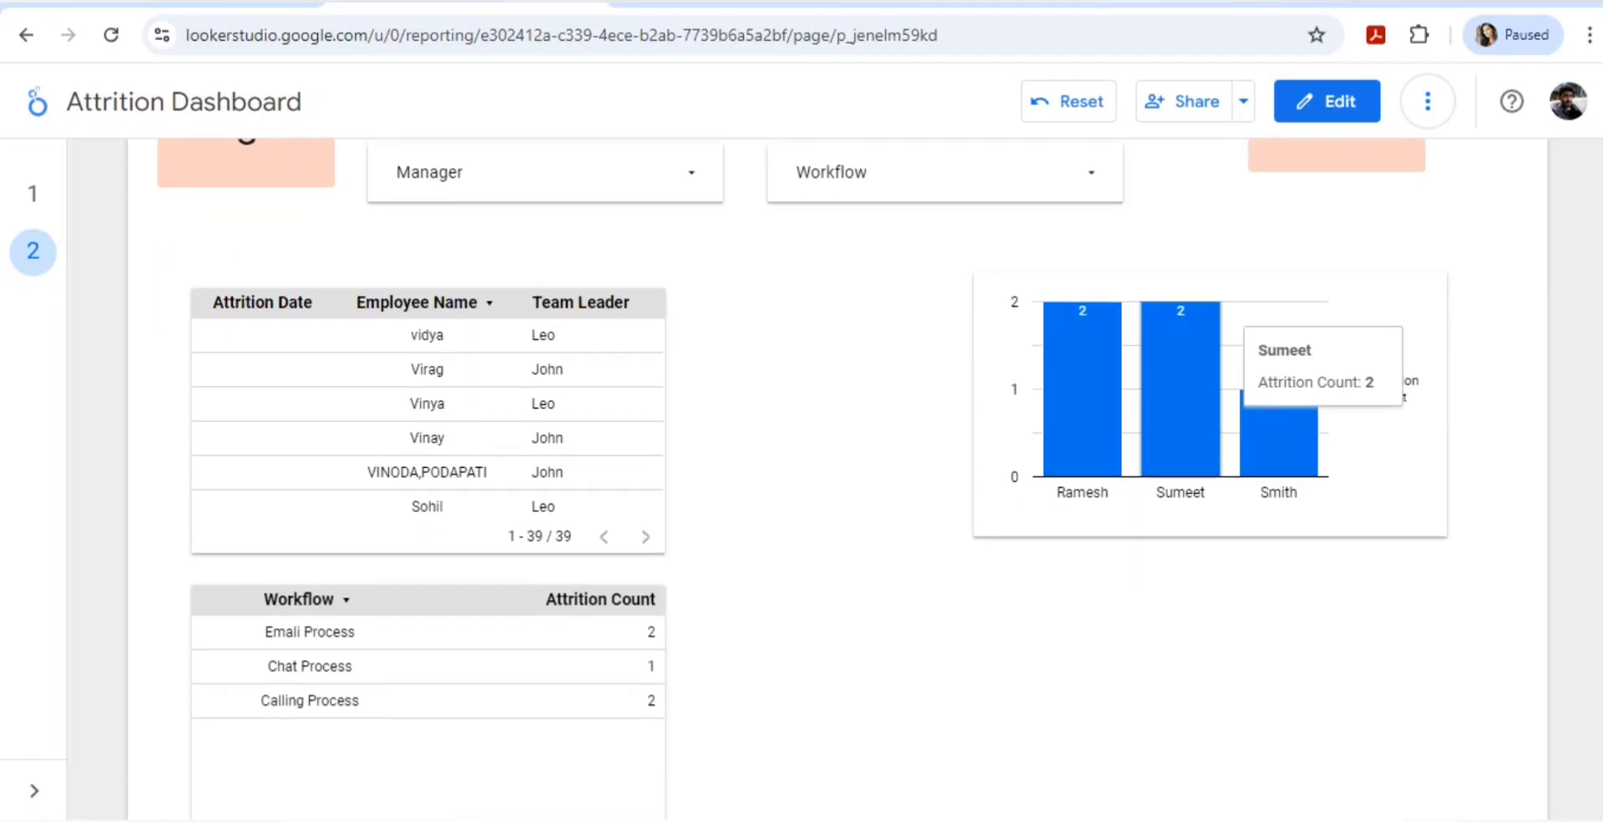
pyautogui.click(309, 628)
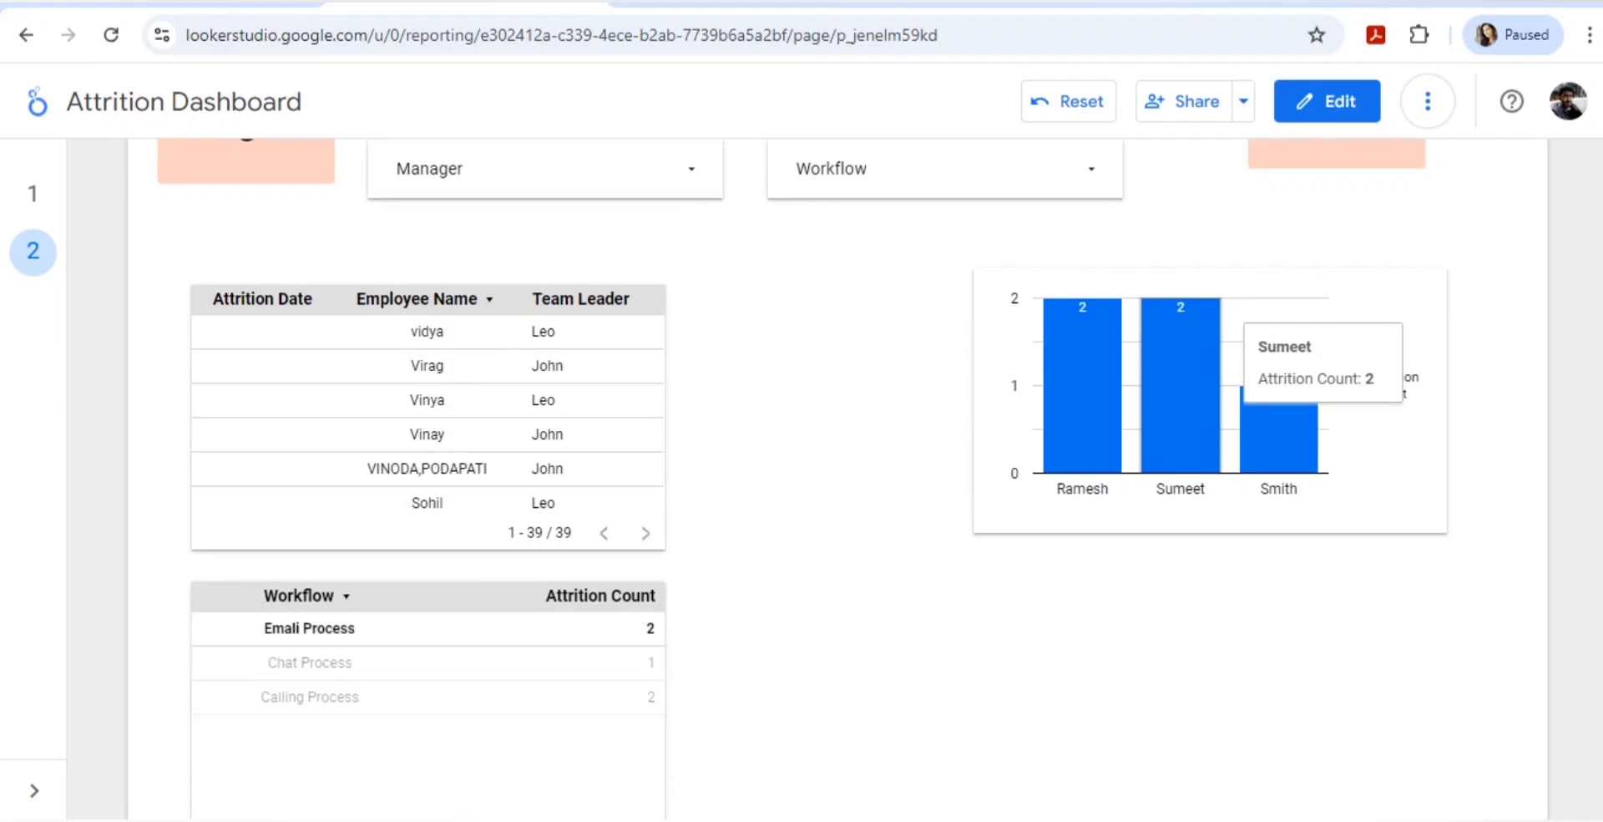
pyautogui.scroll(1, 310, 628)
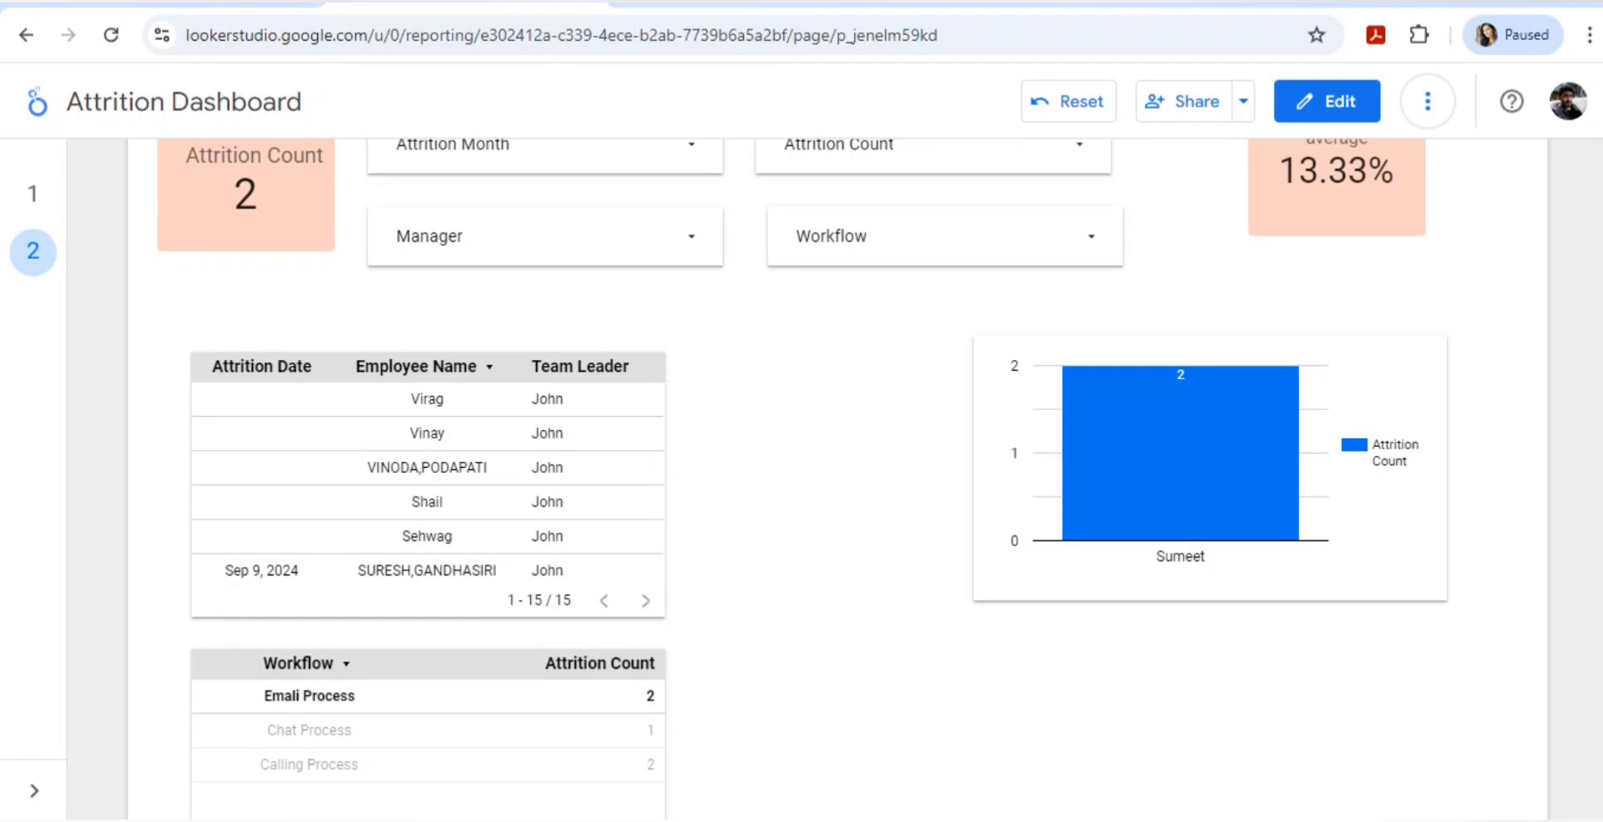
pyautogui.click(261, 366)
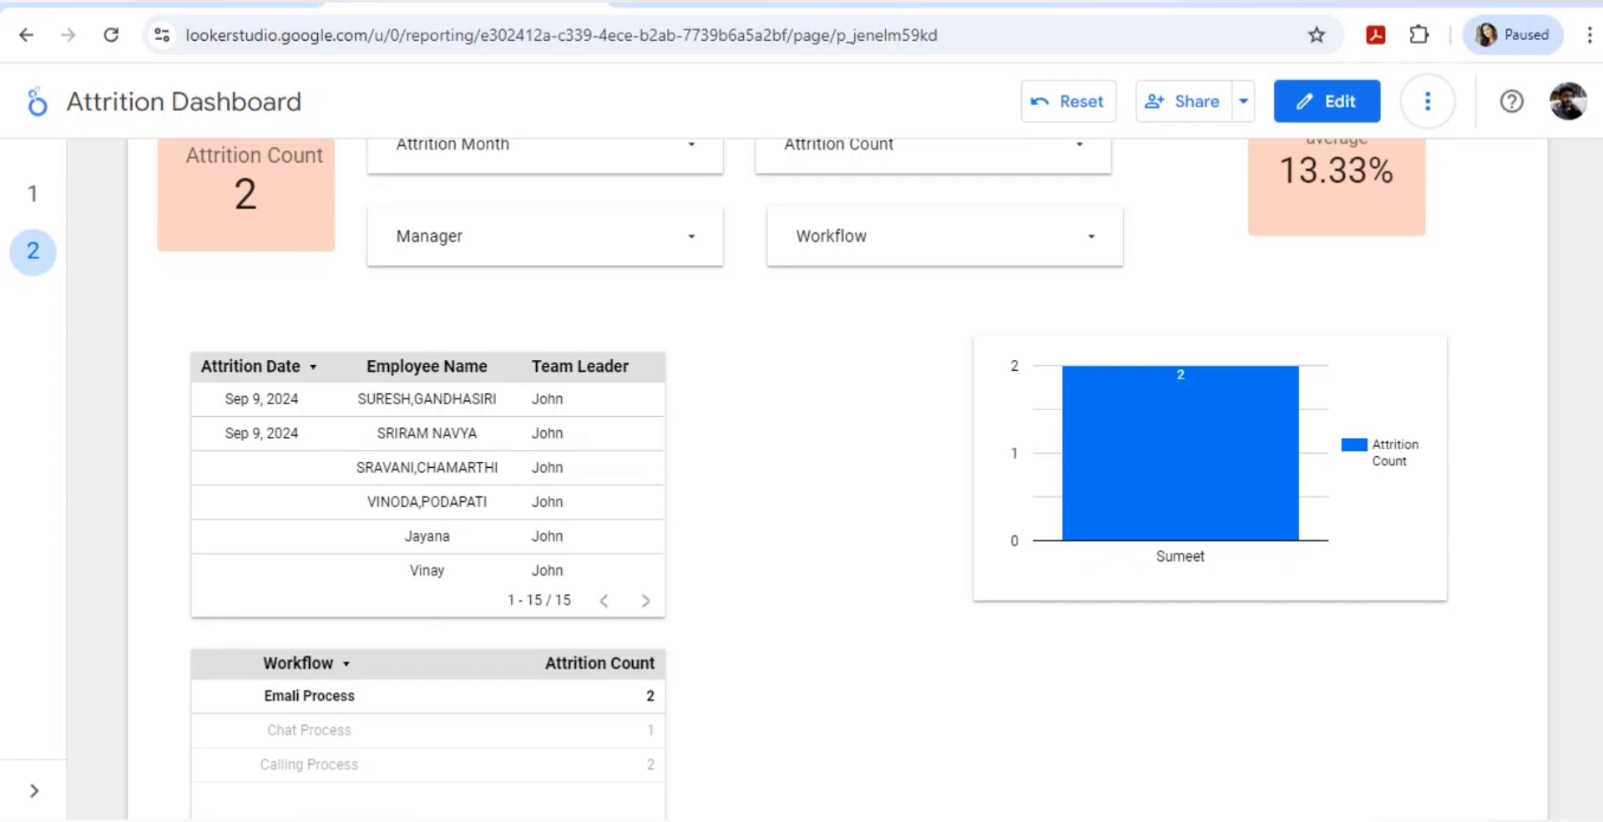
# Look over the Manager View page, return to the Overall View page in edit mode and browse the available chart types.
pyautogui.scroll(-3, 835, 480)
pyautogui.scroll(5, 835, 480)
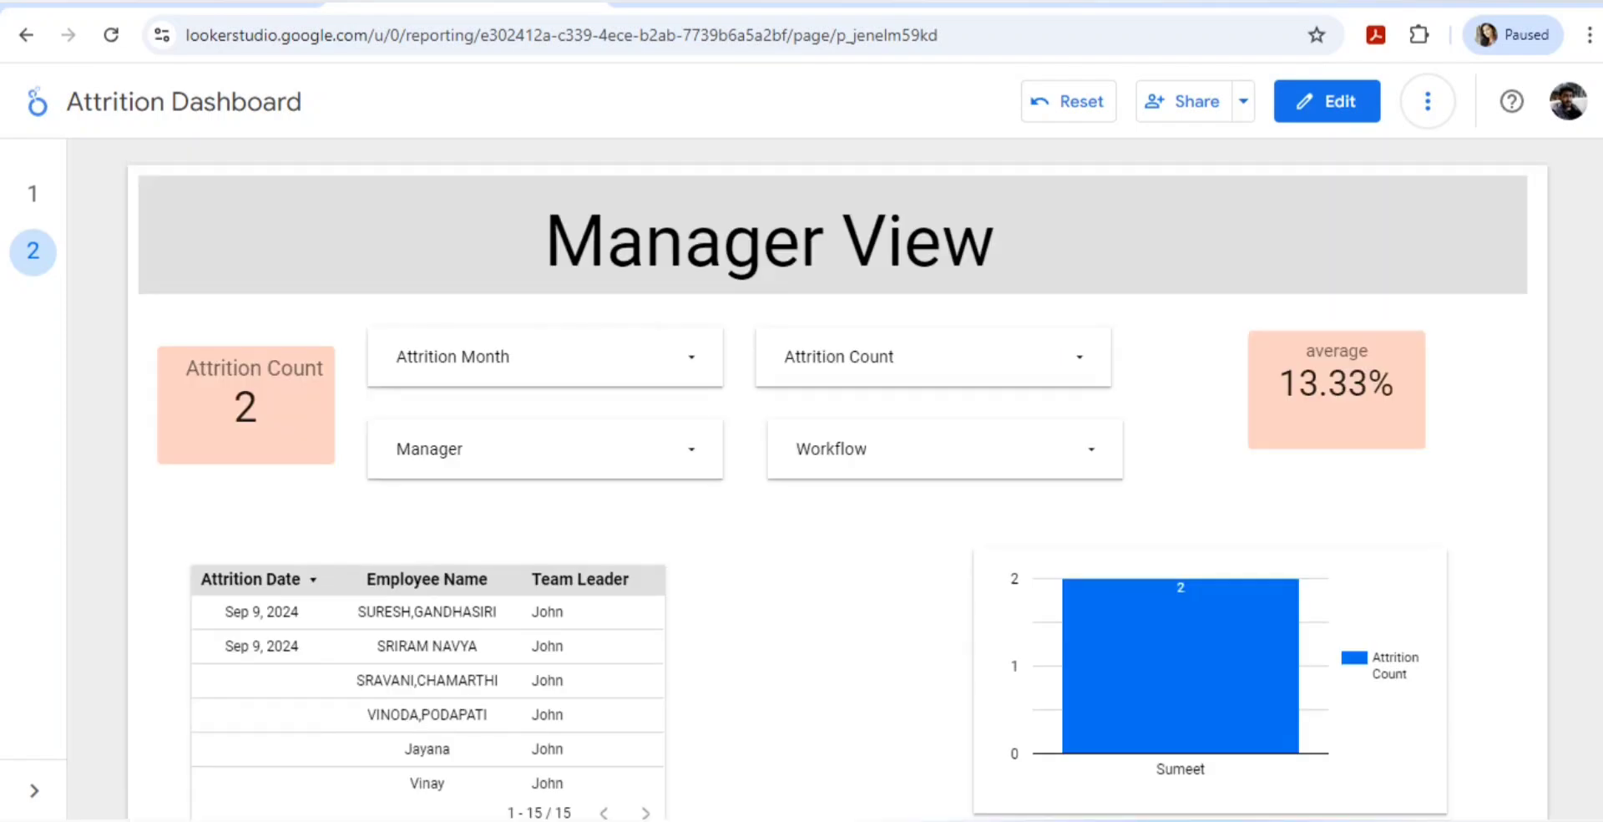
pyautogui.click(33, 193)
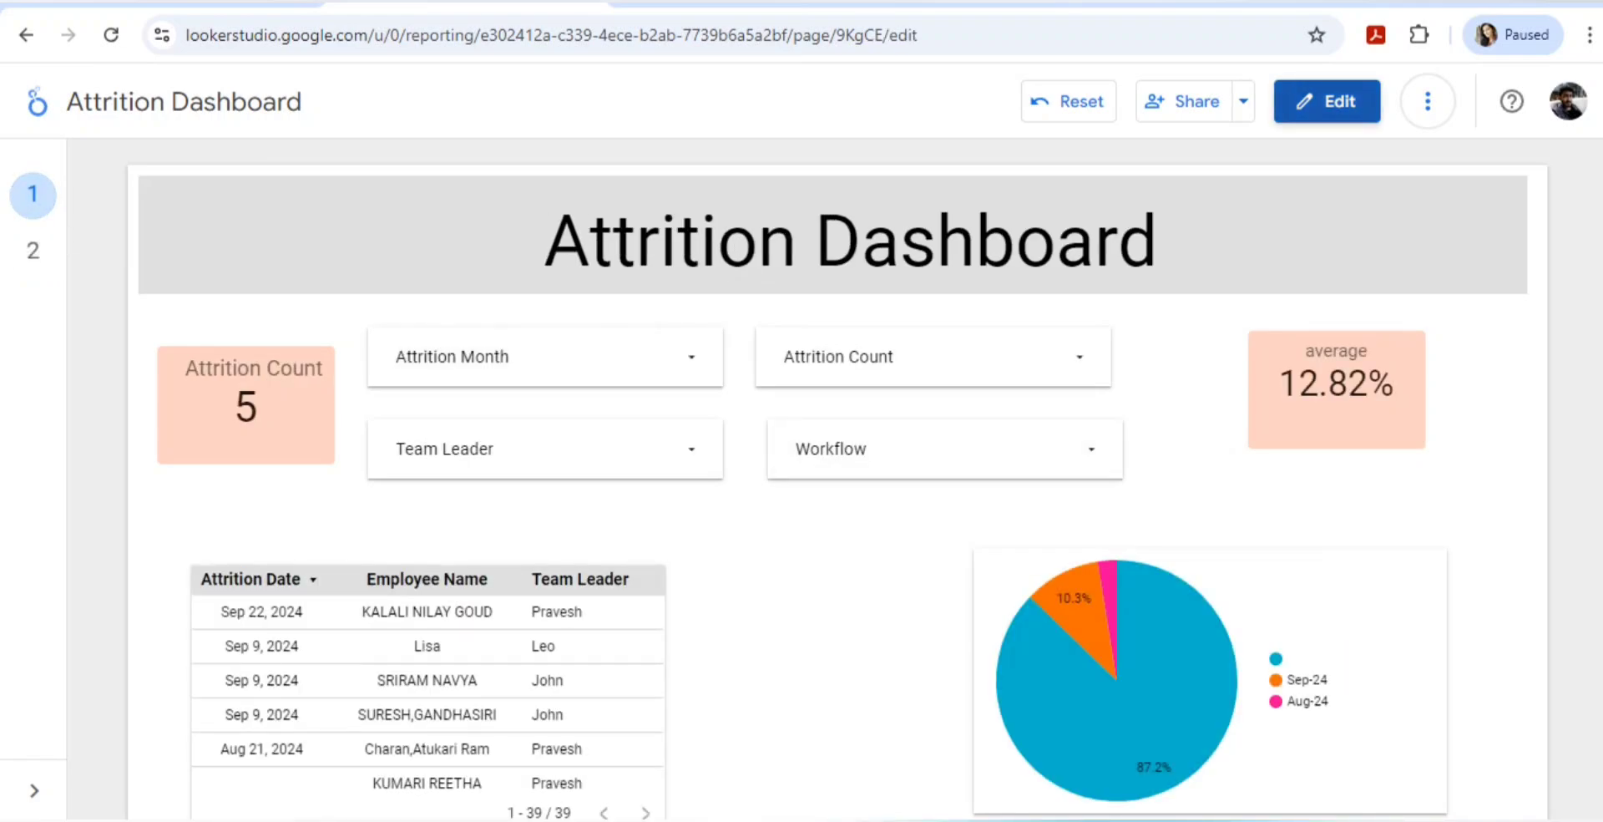
pyautogui.click(1327, 101)
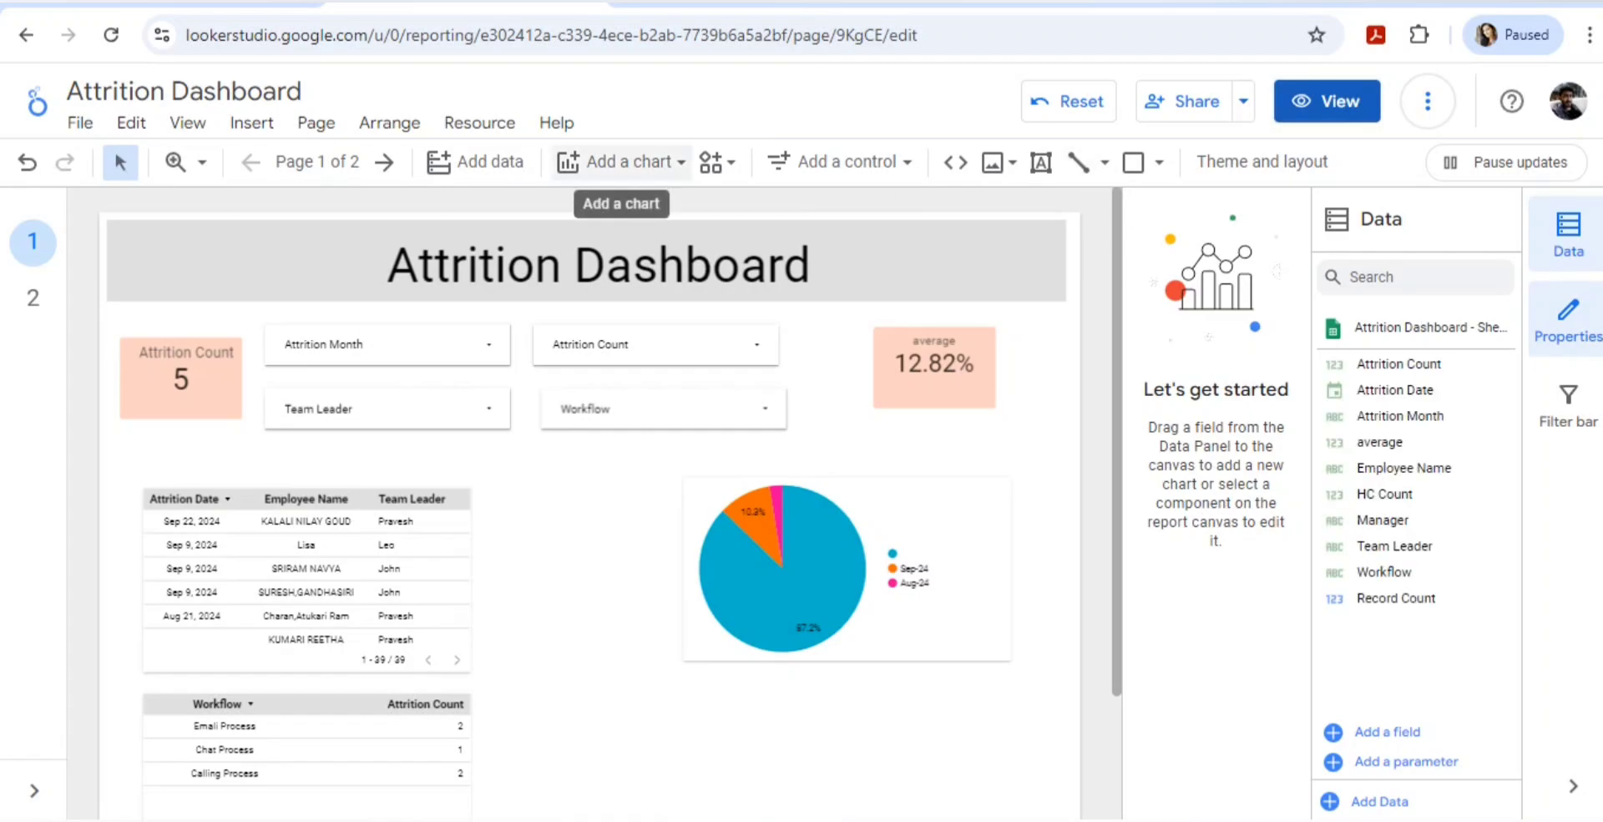
pyautogui.click(618, 161)
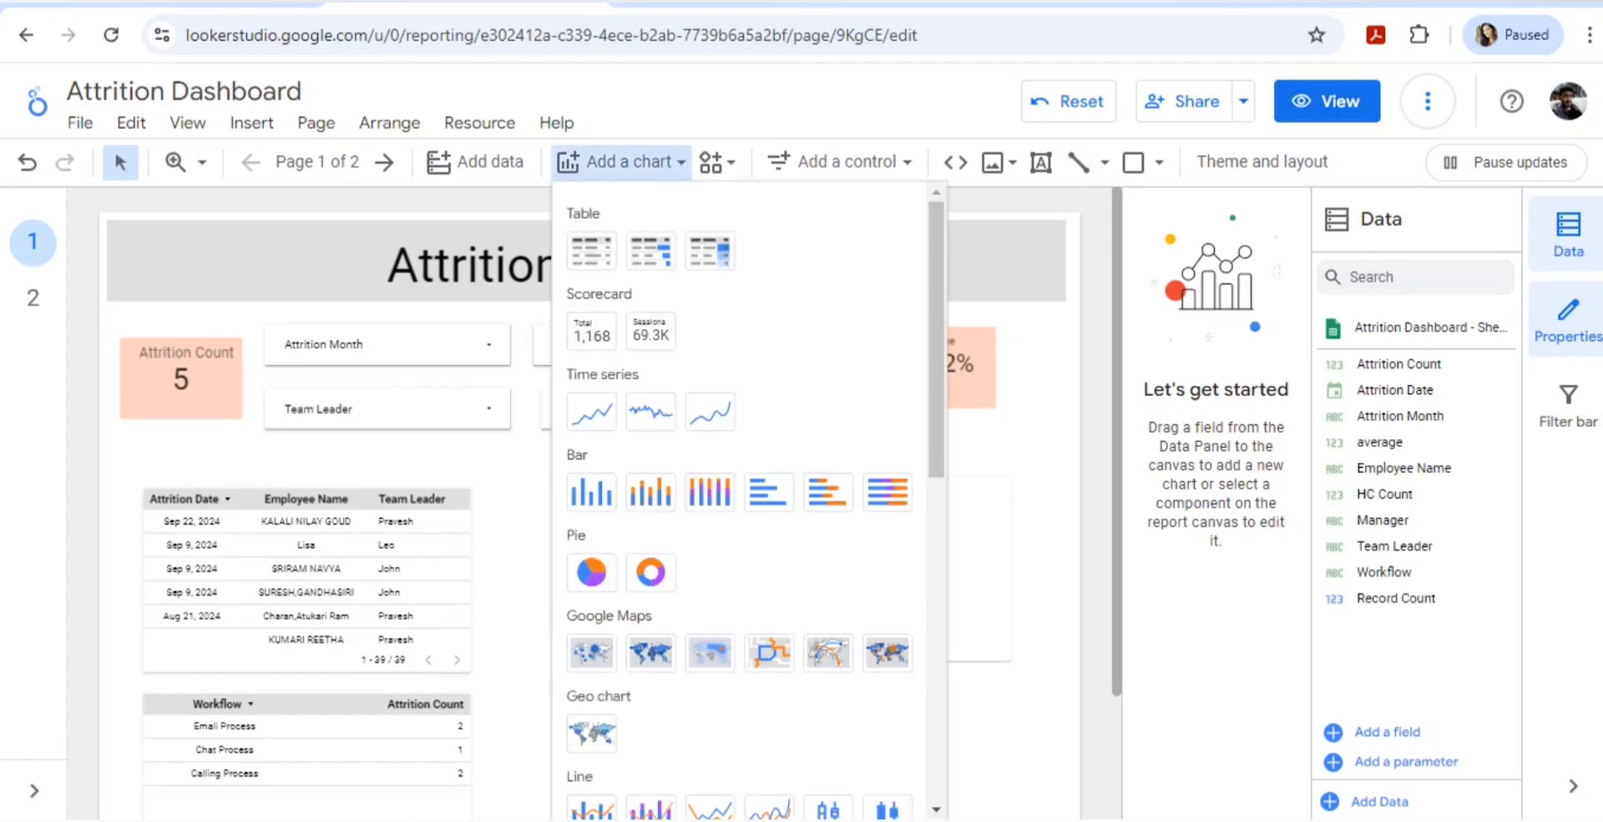
pyautogui.scroll(-9, 651, 451)
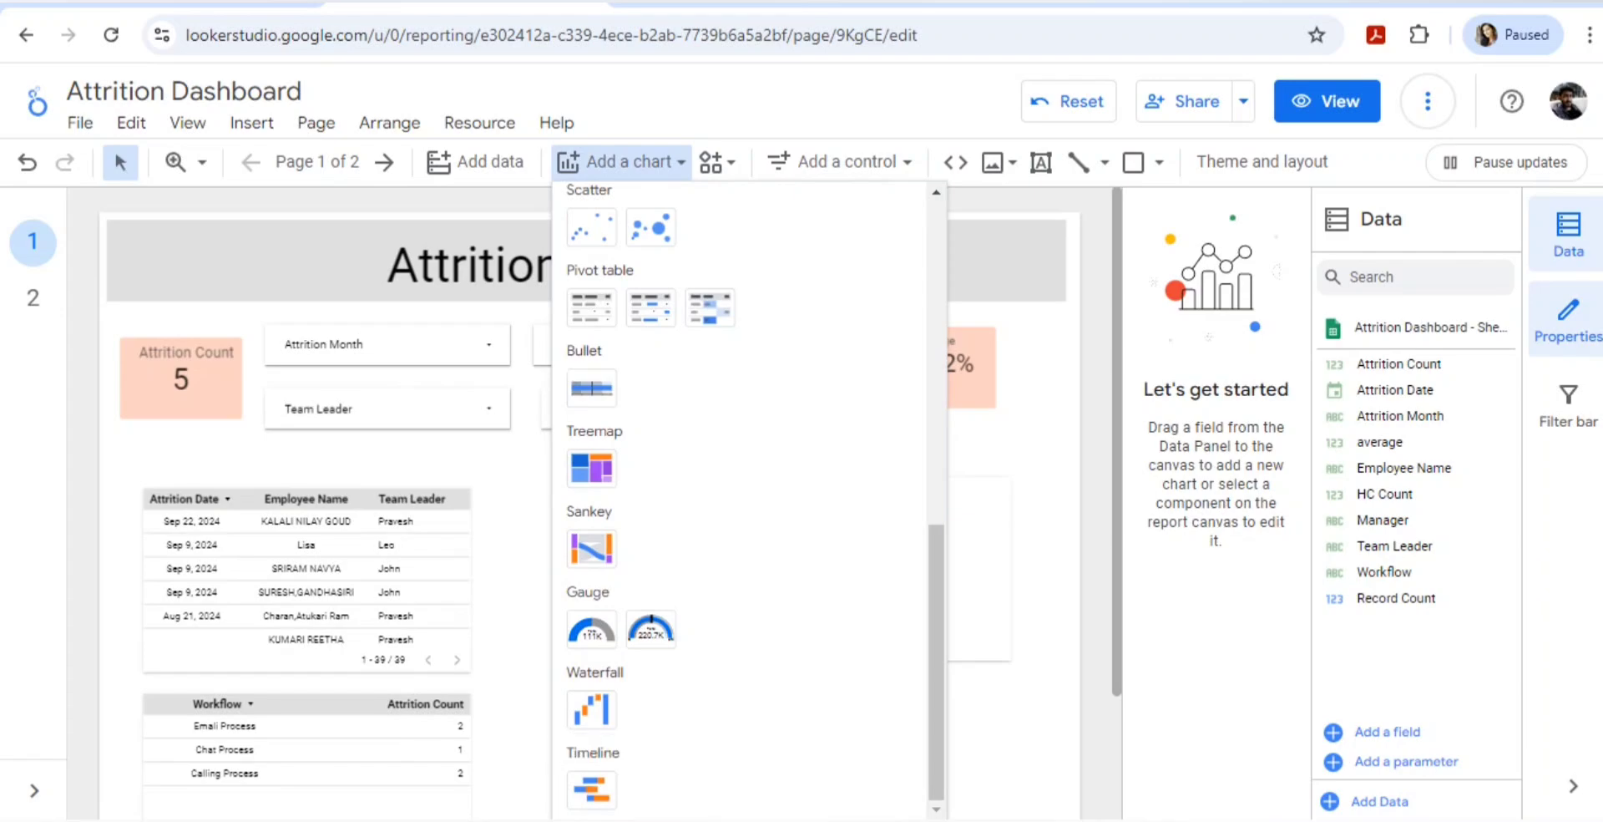
pyautogui.scroll(6, 593, 735)
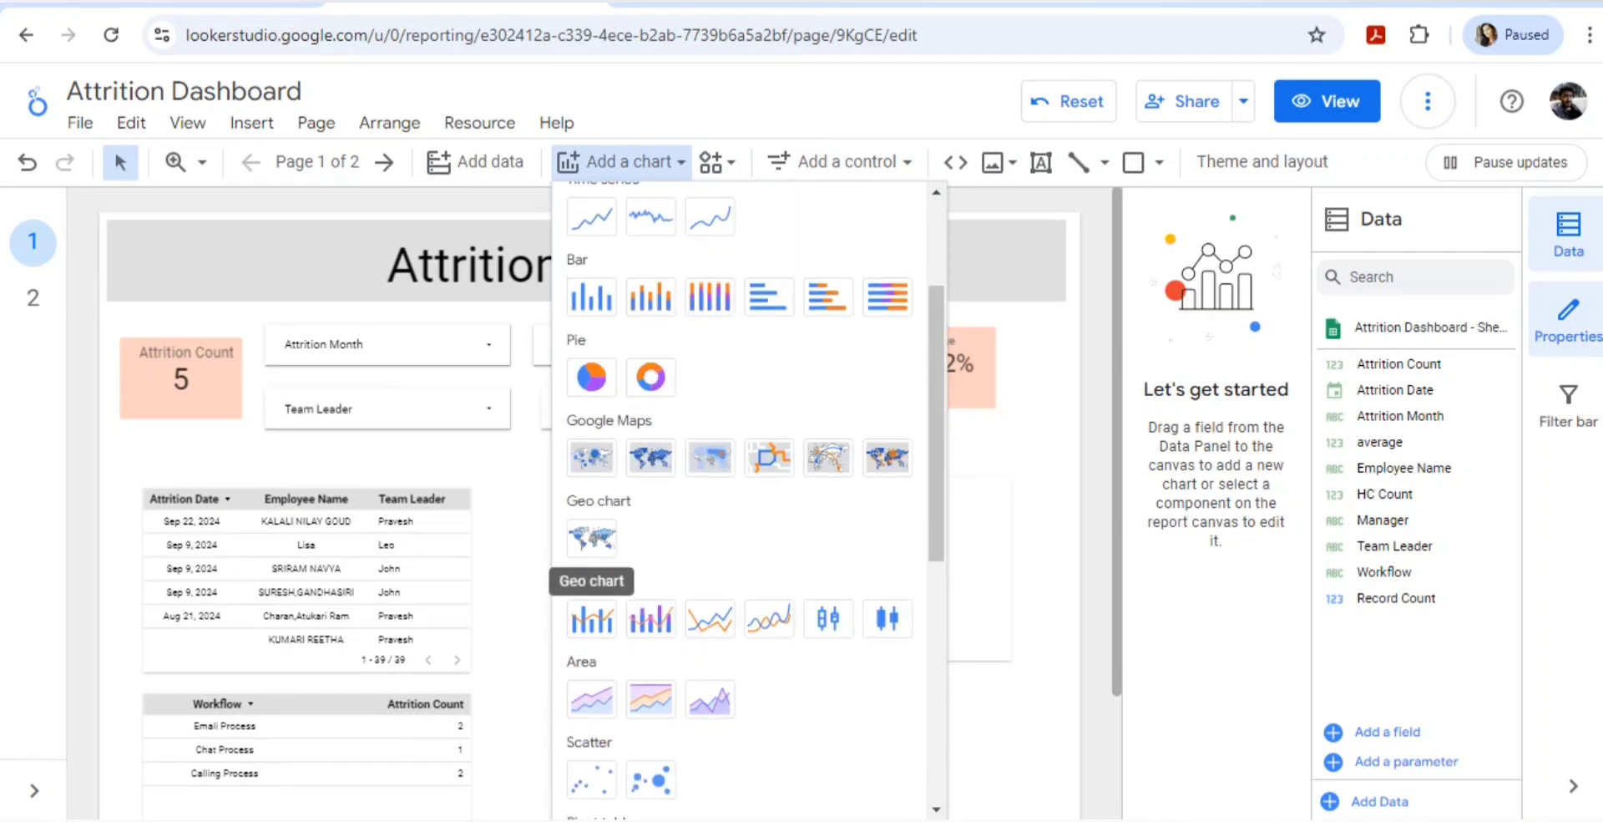
pyautogui.scroll(3, 739, 501)
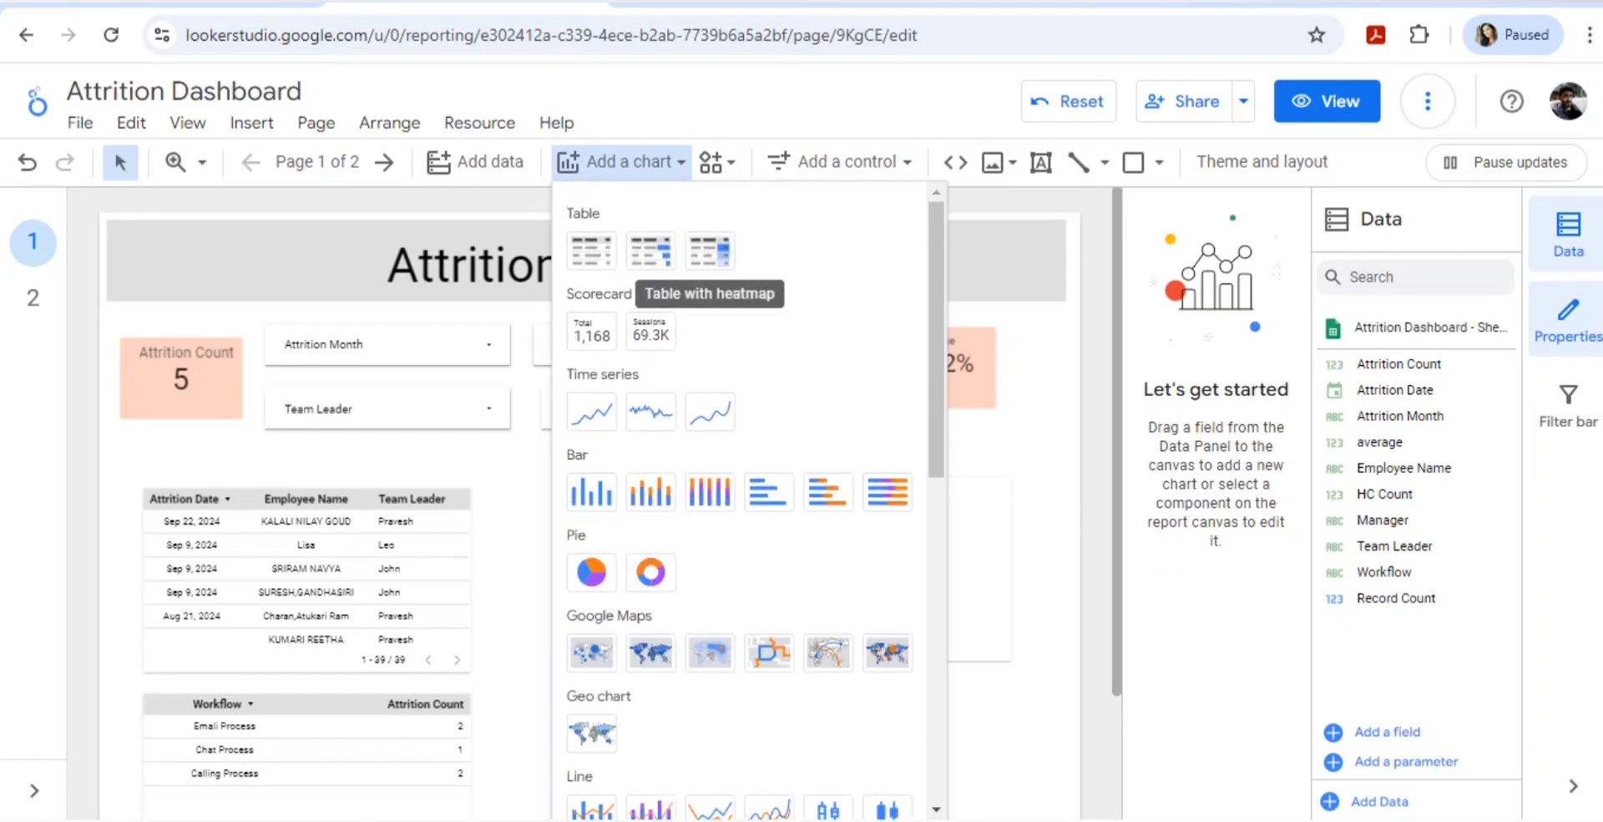
pyautogui.press('Escape')
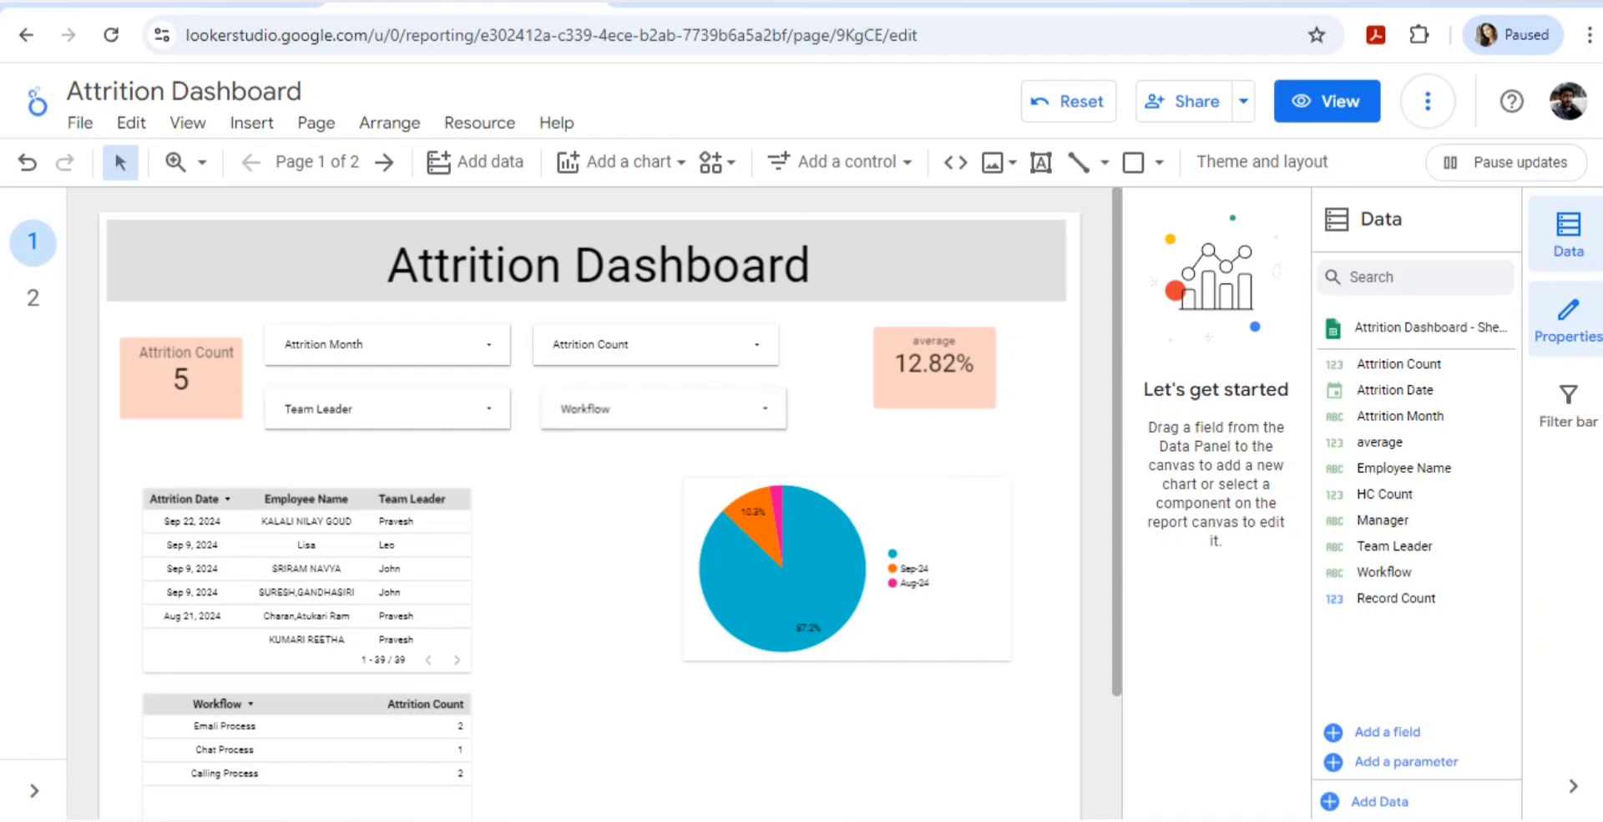
# Switch to the Attrition Dashboard spreadsheet in Google Sheets and review Sheet1 down to its last employee record.
pyautogui.click(183, 4)
pyautogui.scroll(-7, 801, 517)
pyautogui.scroll(9, 802, 518)
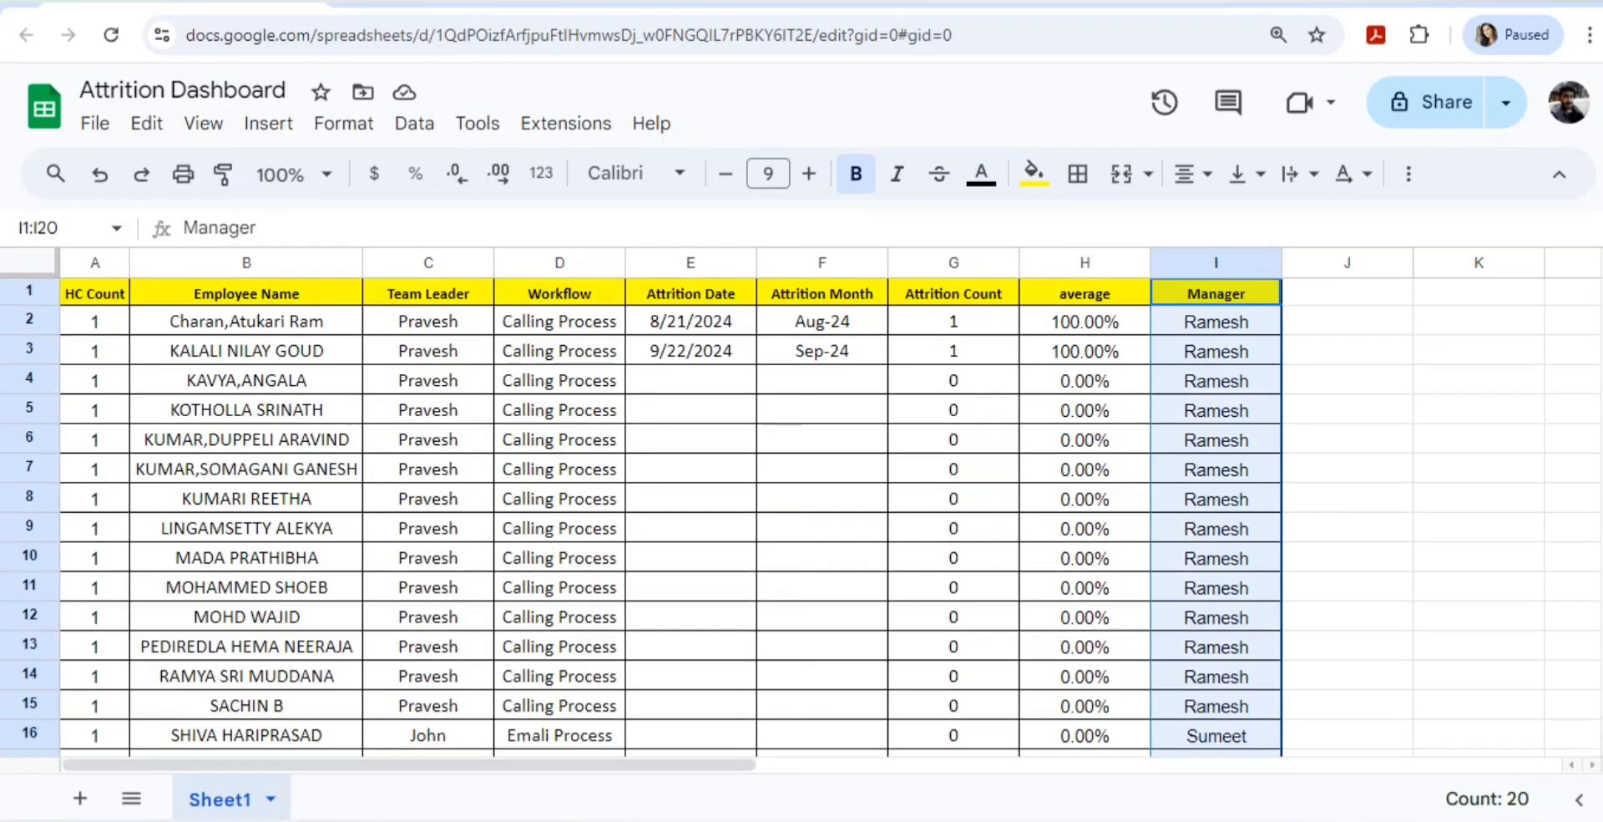
pyautogui.scroll(-8, 801, 517)
pyautogui.scroll(-3, 801, 517)
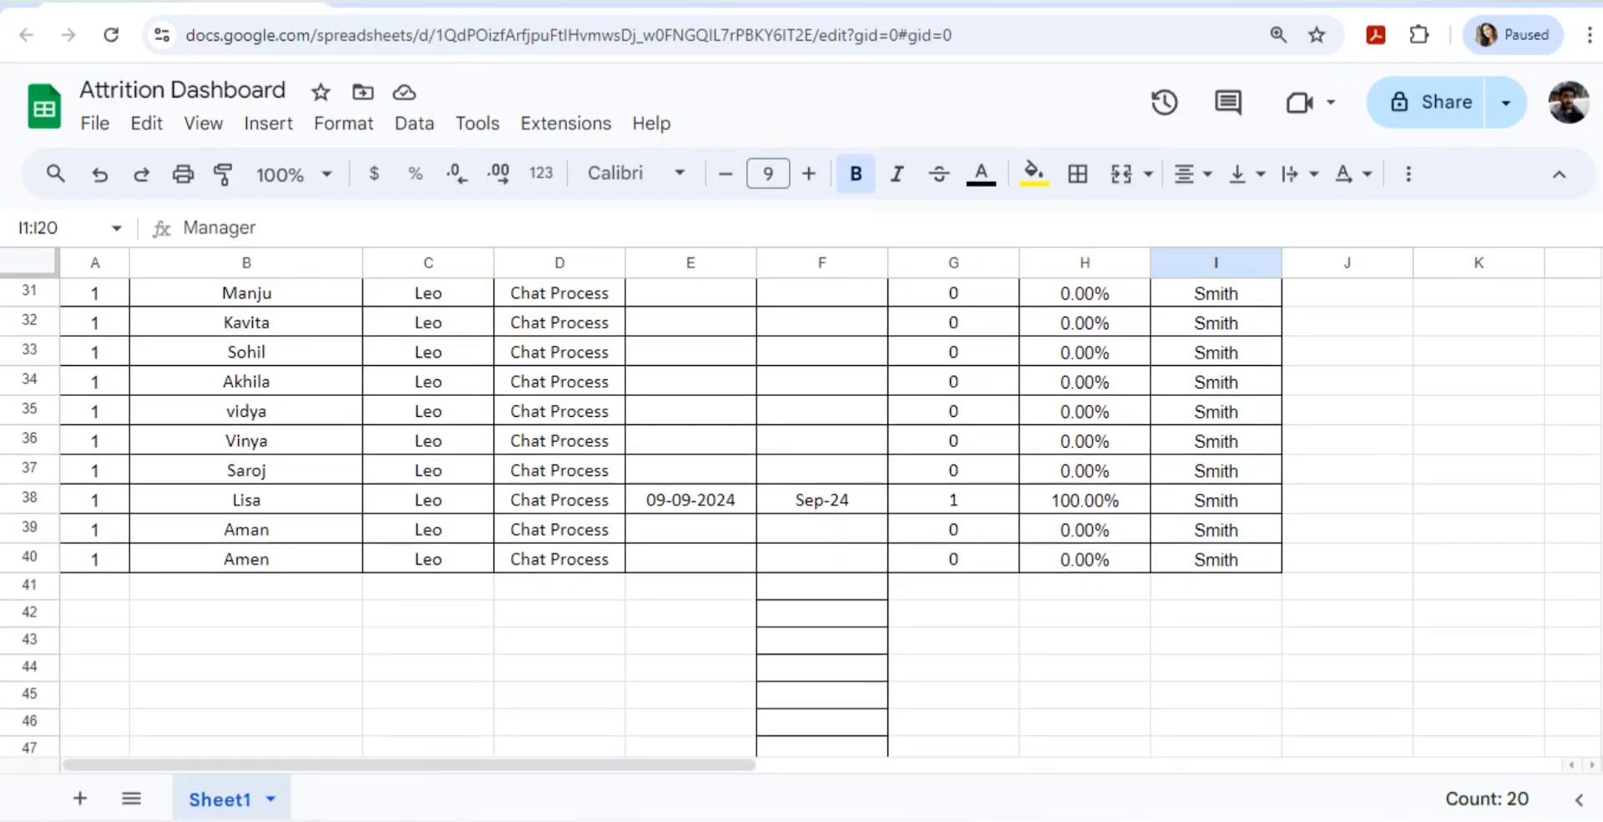
# Duplicate the last employee record, A40:I40, into row 41.
pyautogui.click(246, 462)
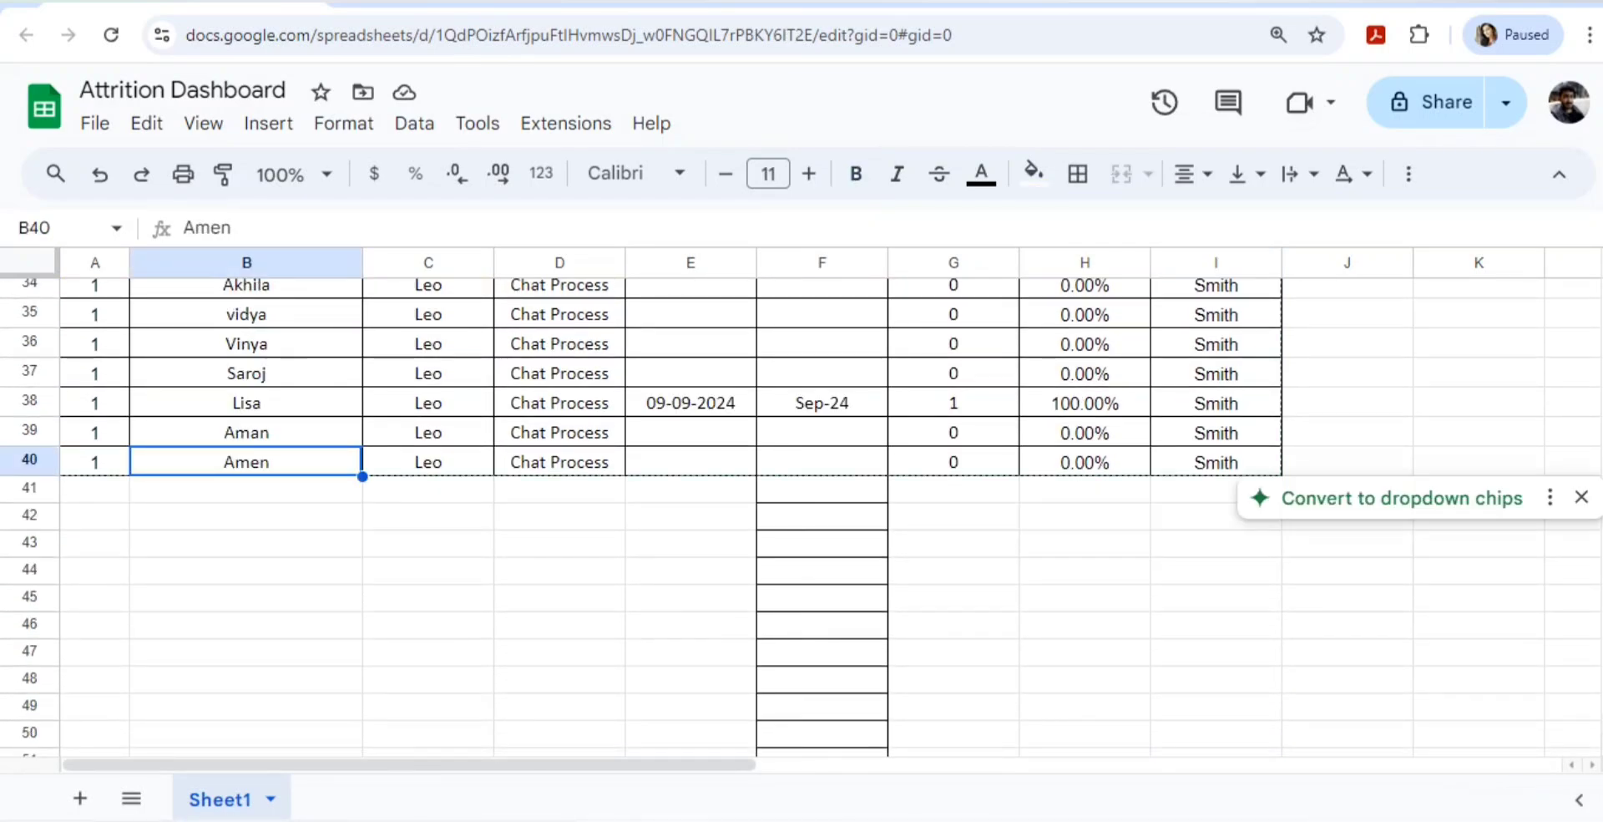
pyautogui.press('Left')
pyautogui.hotkey('shift', 'Right')
pyautogui.hotkey('shift', 'Right')
pyautogui.hotkey('shift', 'Right')
pyautogui.hotkey('shift', 'Right')
pyautogui.hotkey('shift', 'Right')
pyautogui.hotkey('shift', 'Right')
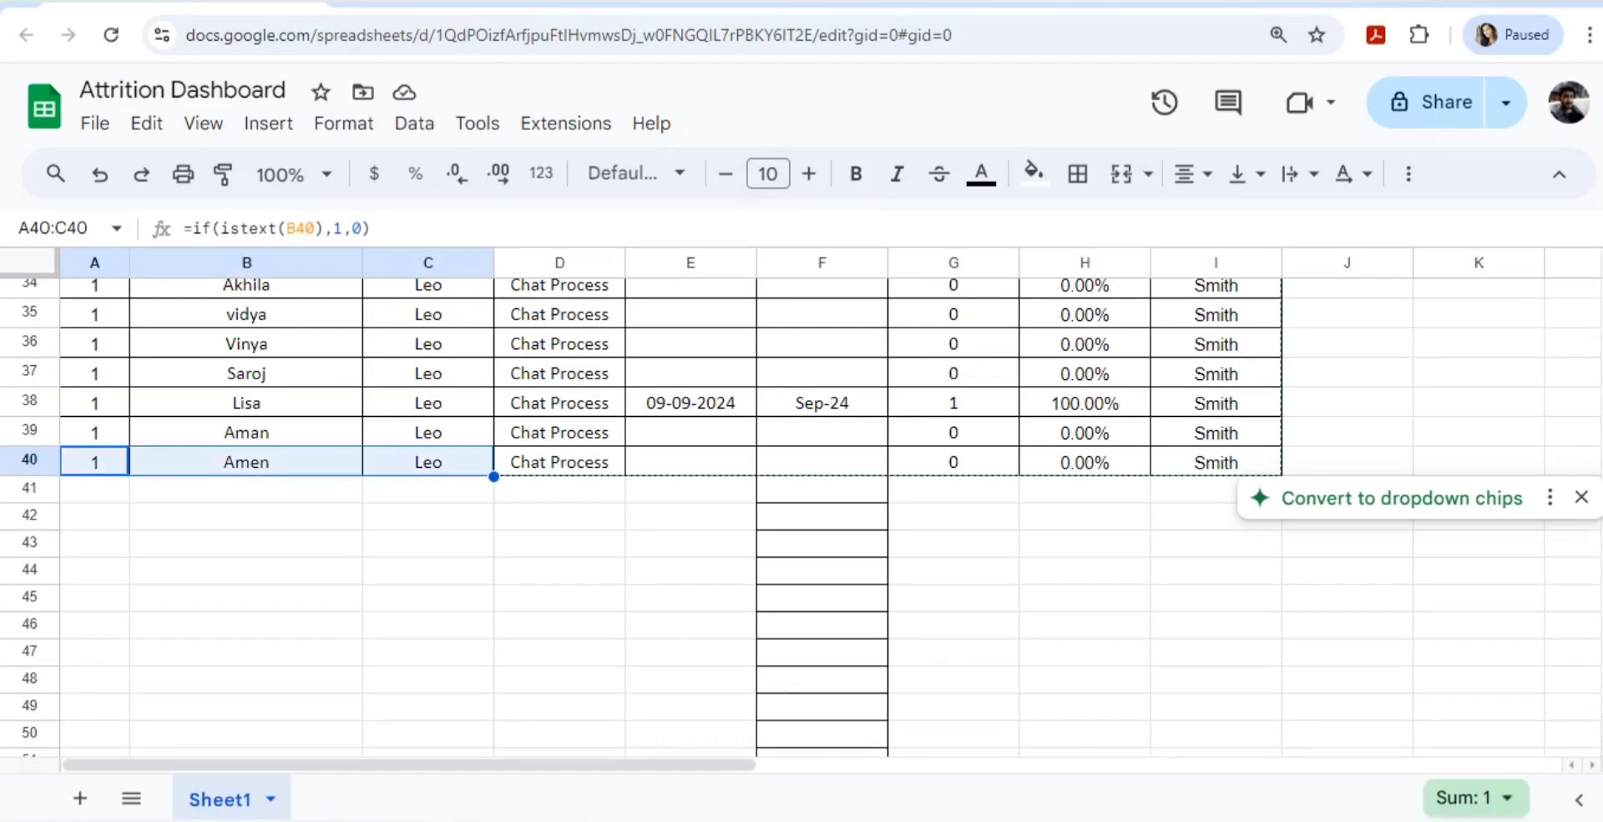
pyautogui.hotkey('shift', 'Right')
pyautogui.hotkey('shift', 'Right')
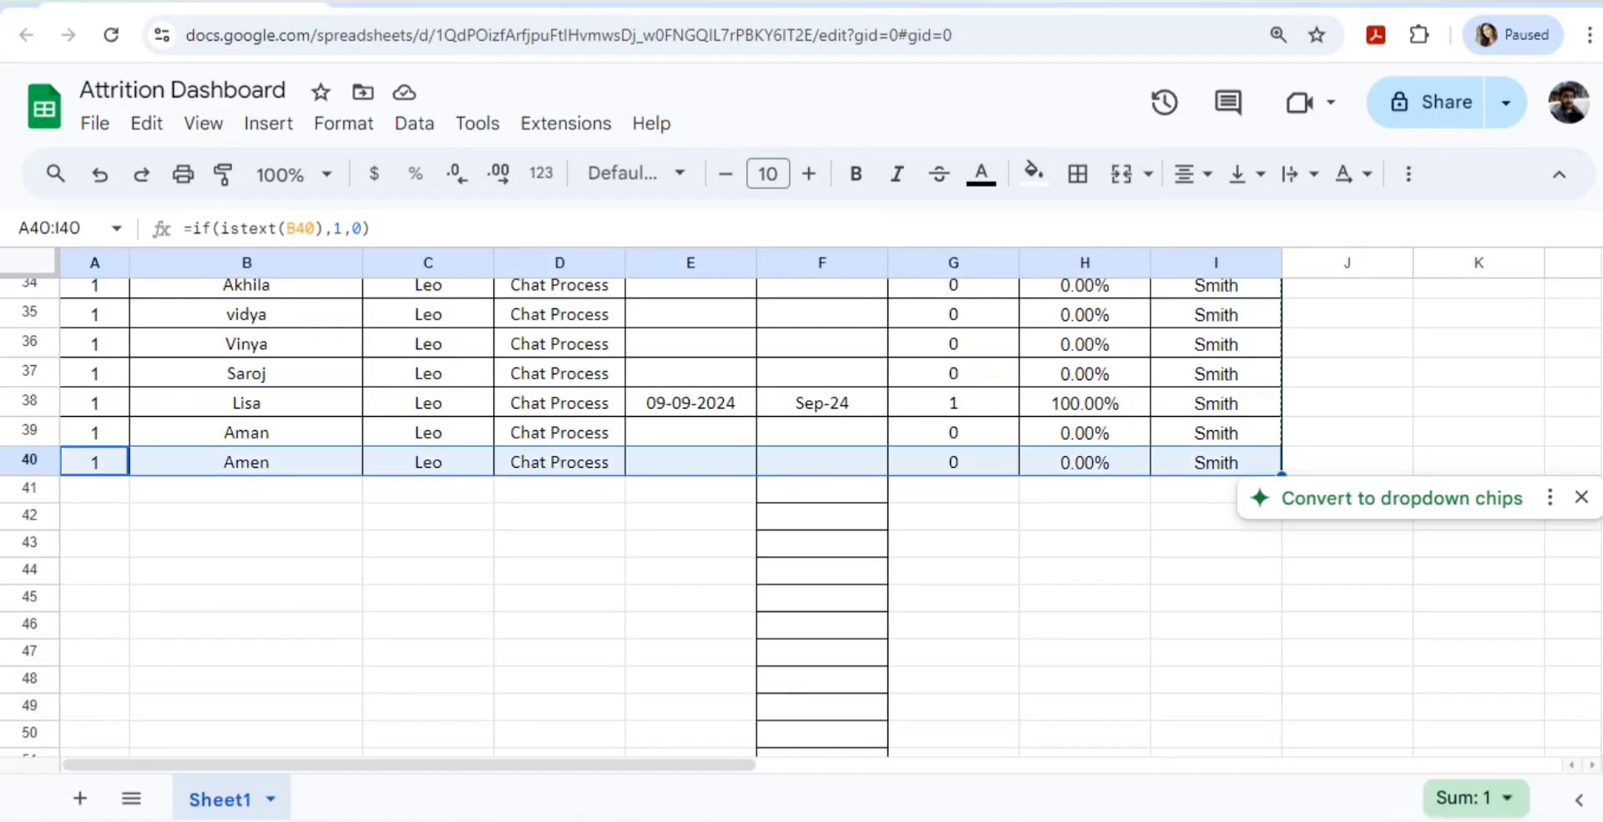
pyautogui.hotkey('ctrl', 'c')
pyautogui.press('Down')
pyautogui.hotkey('ctrl', 'v')
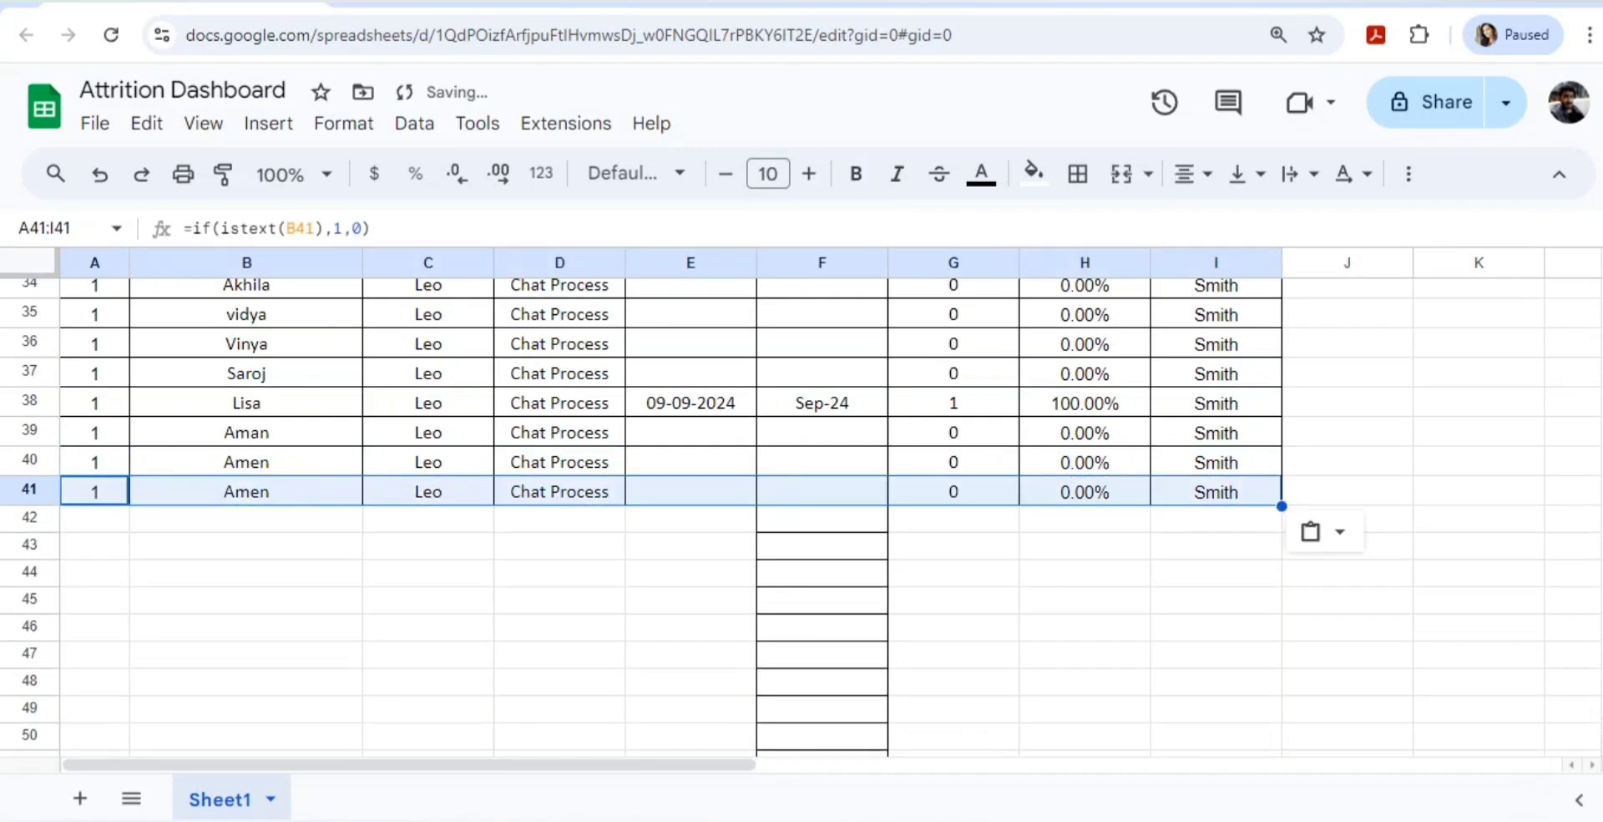
# Replace the employee name in B41 and the team leader name in C41 with those of the new record.
pyautogui.press('Right')
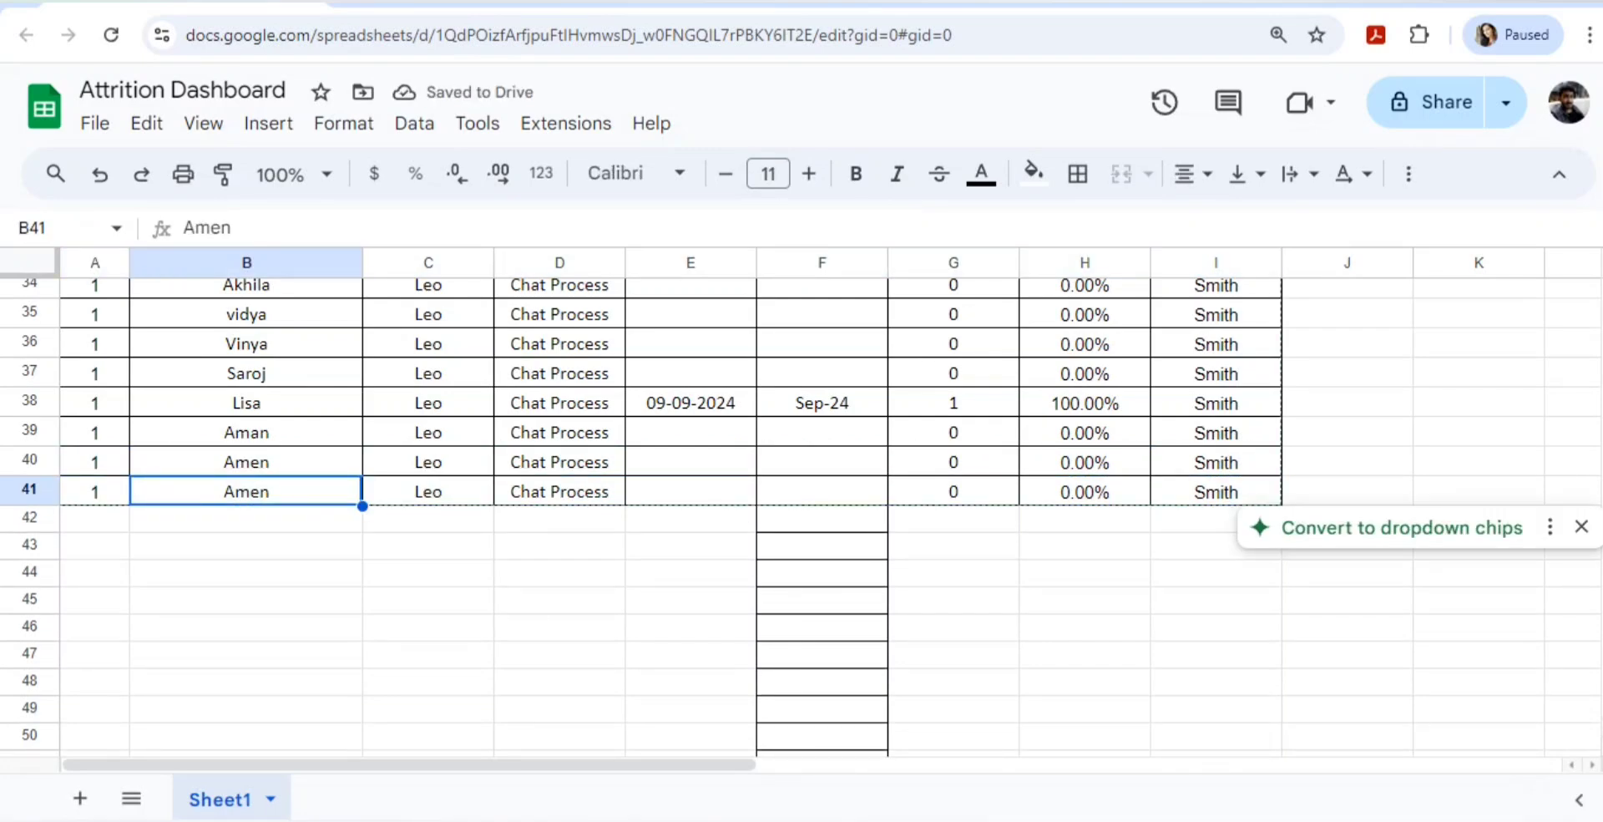
pyautogui.write('Sony')
pyautogui.press('Tab')
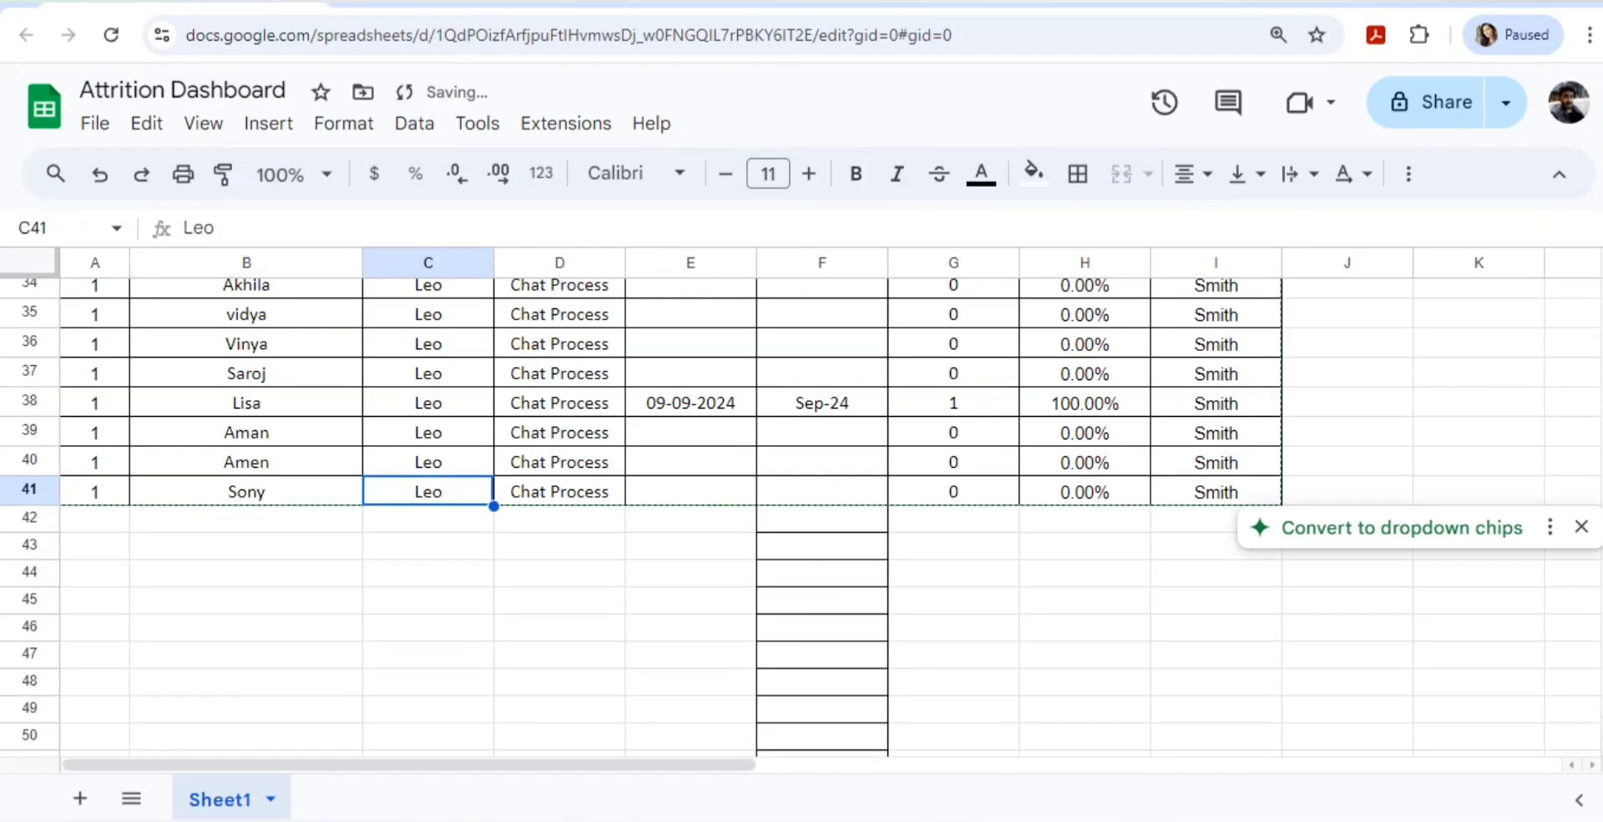
pyautogui.write('Prem')
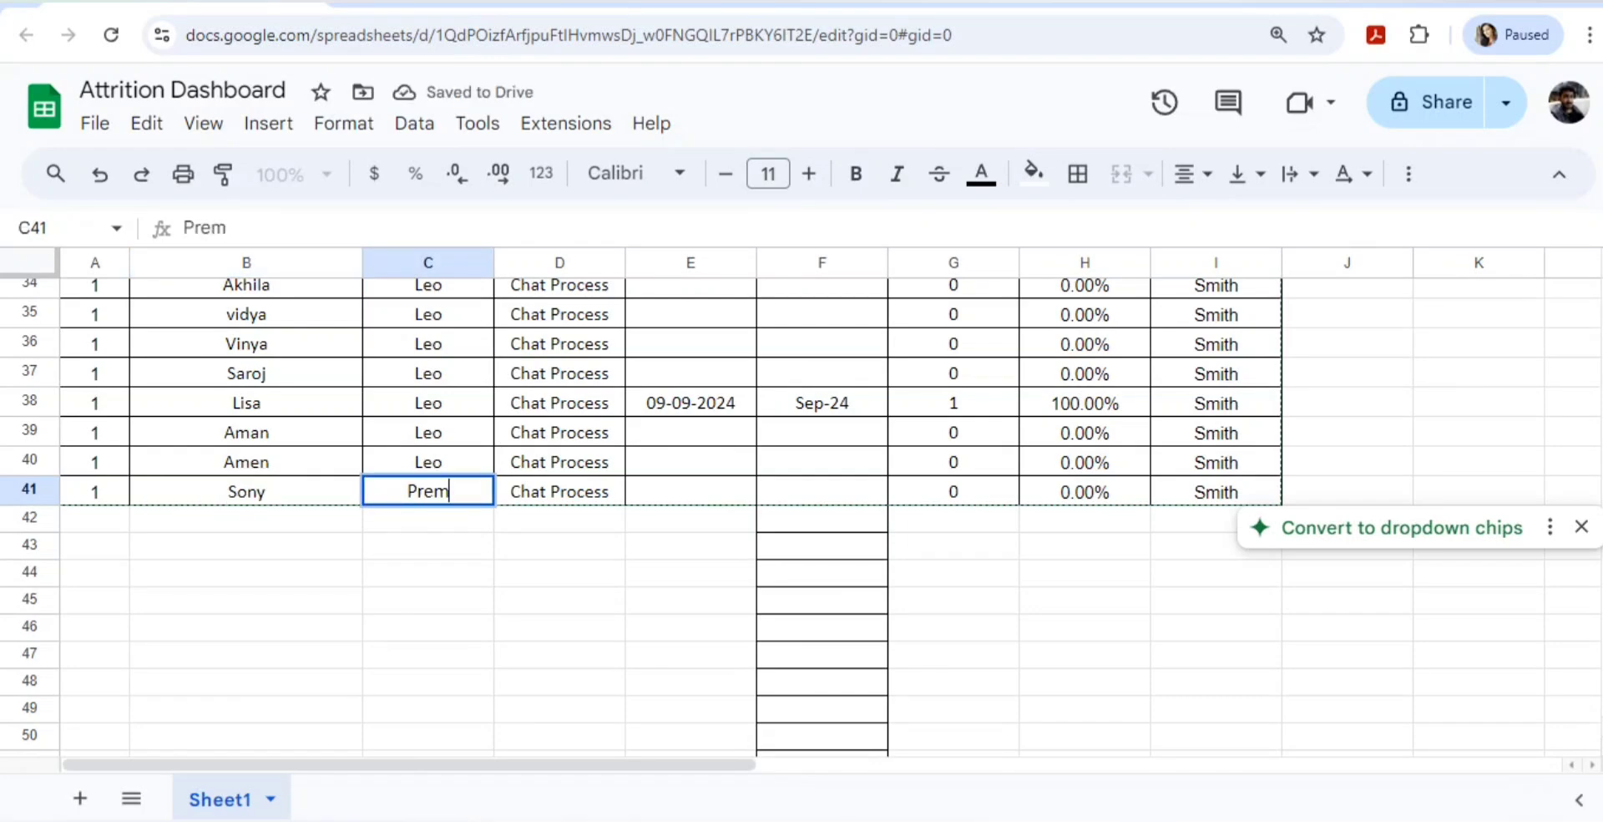
pyautogui.press('Tab')
pyautogui.press('Left')
pyautogui.press('Right')
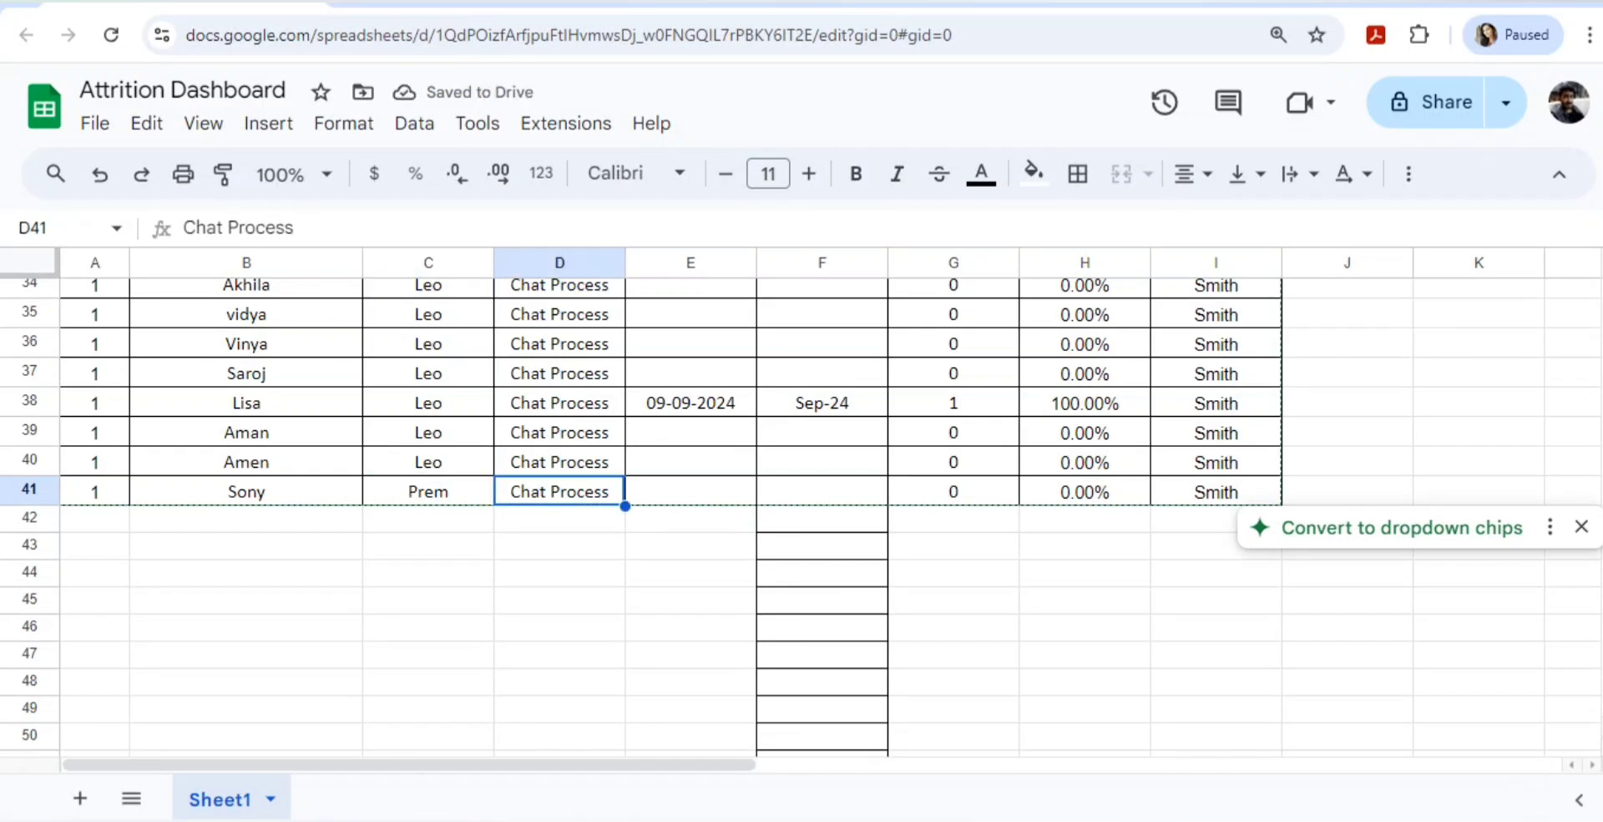
# Set the workflow in D41 to Outbound Process and the attrition date in E41 to 9/21/2024.
pyautogui.write('Outbound')
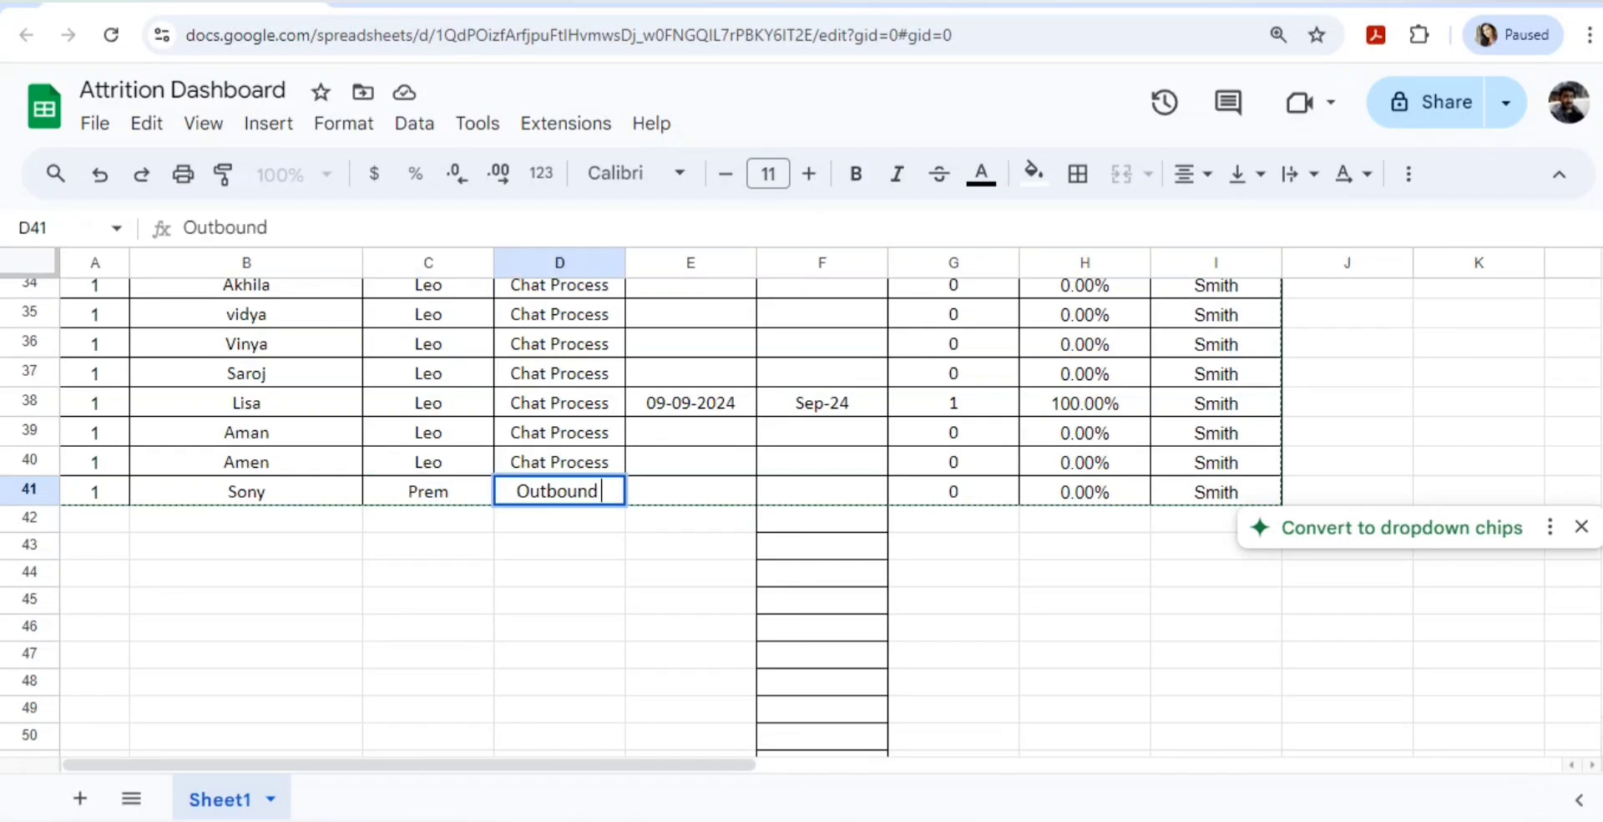
pyautogui.write(' Process')
pyautogui.press('Tab')
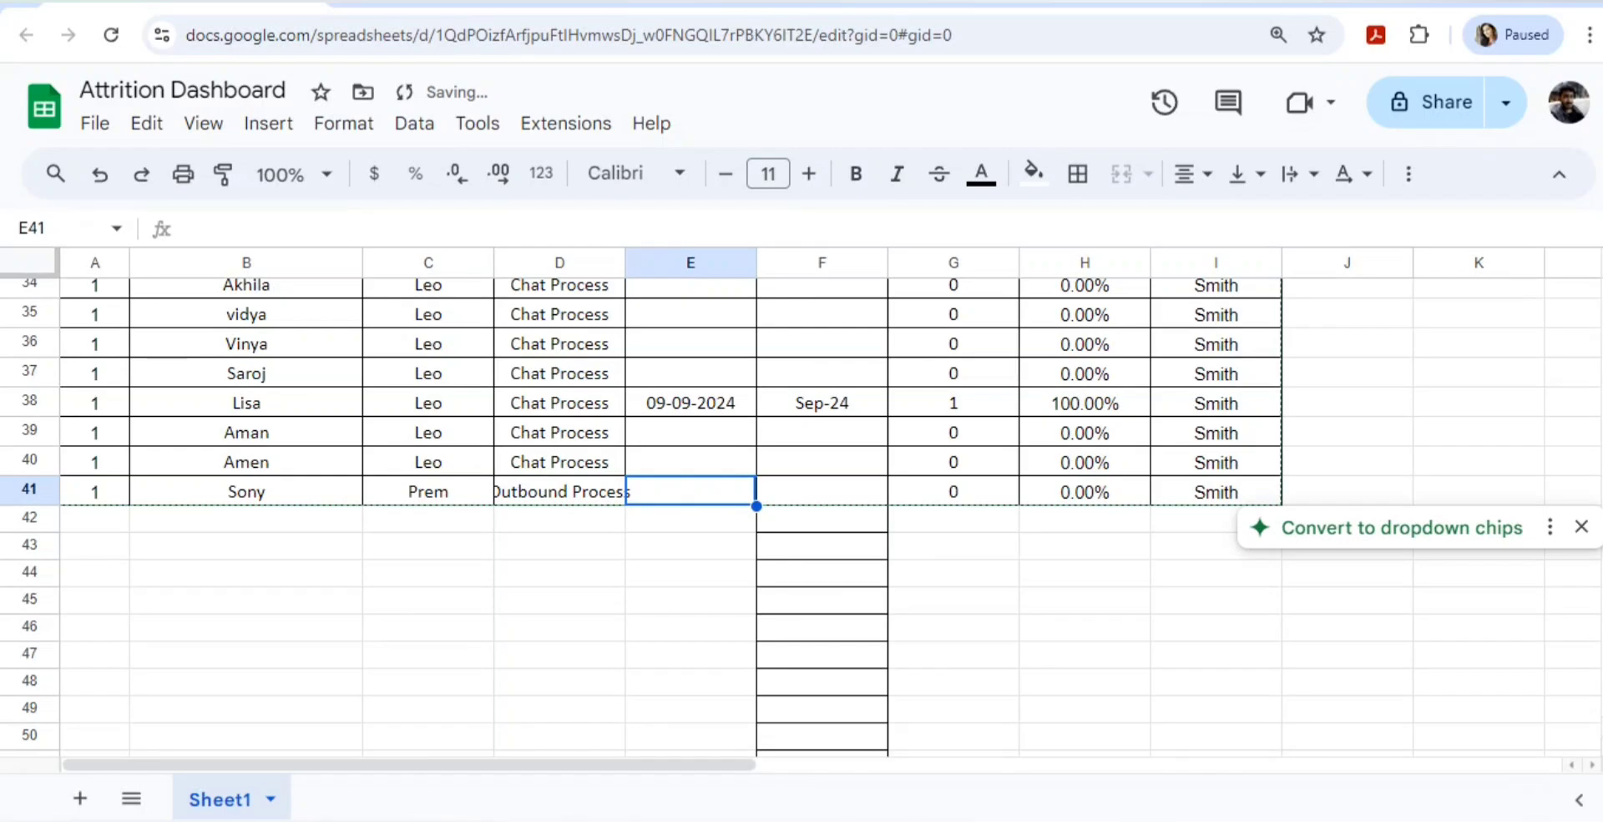
pyautogui.press('Left')
pyautogui.press('Right')
pyautogui.hotkey('ctrl', ';')
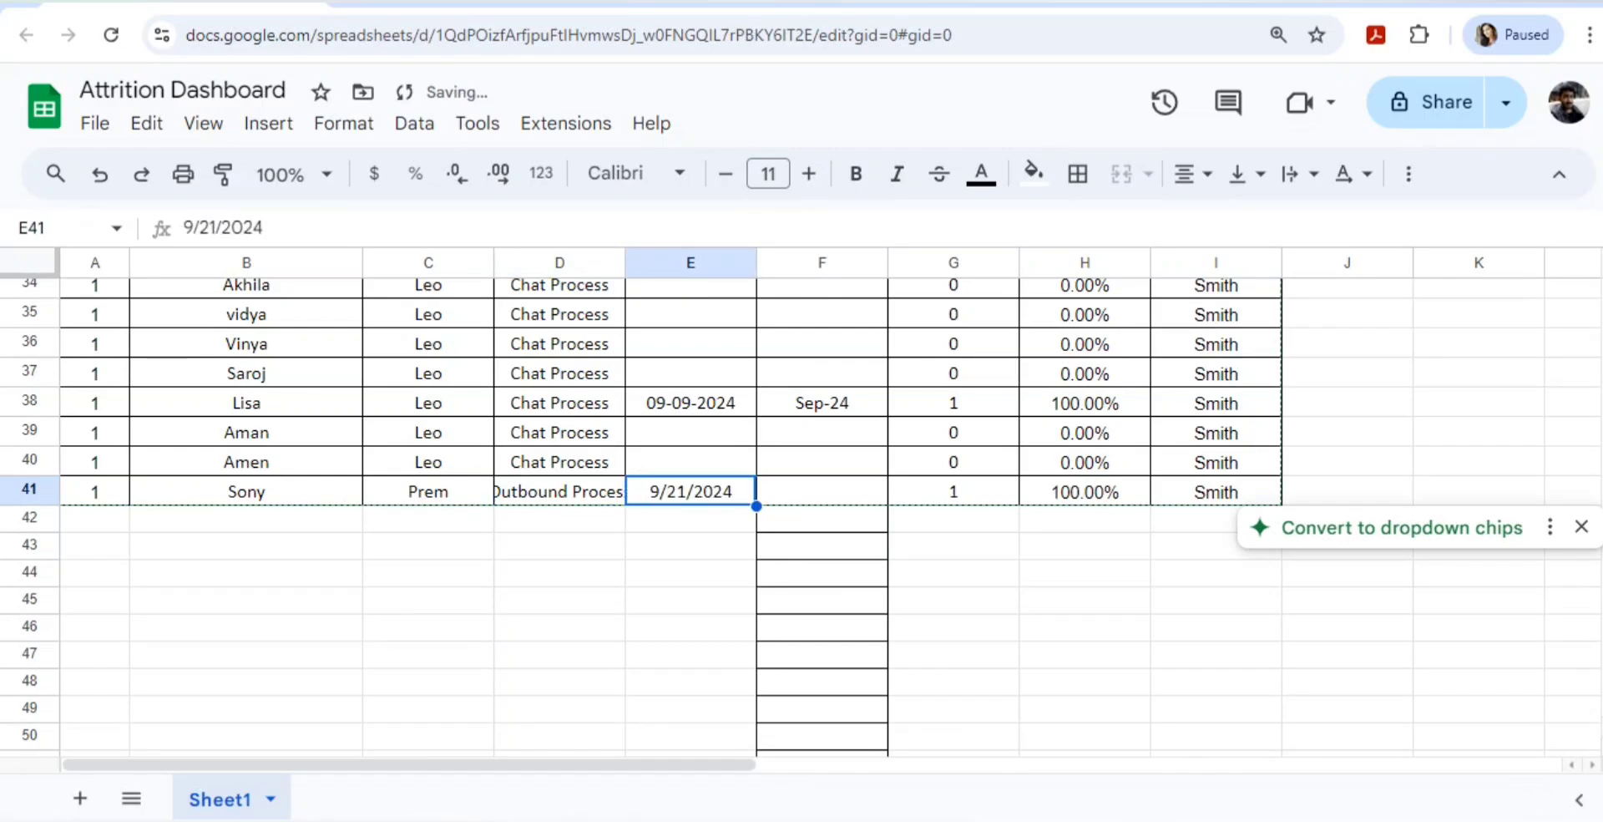
# Copy the attrition month Sep-24 from F38 into F41.
pyautogui.press('Right')
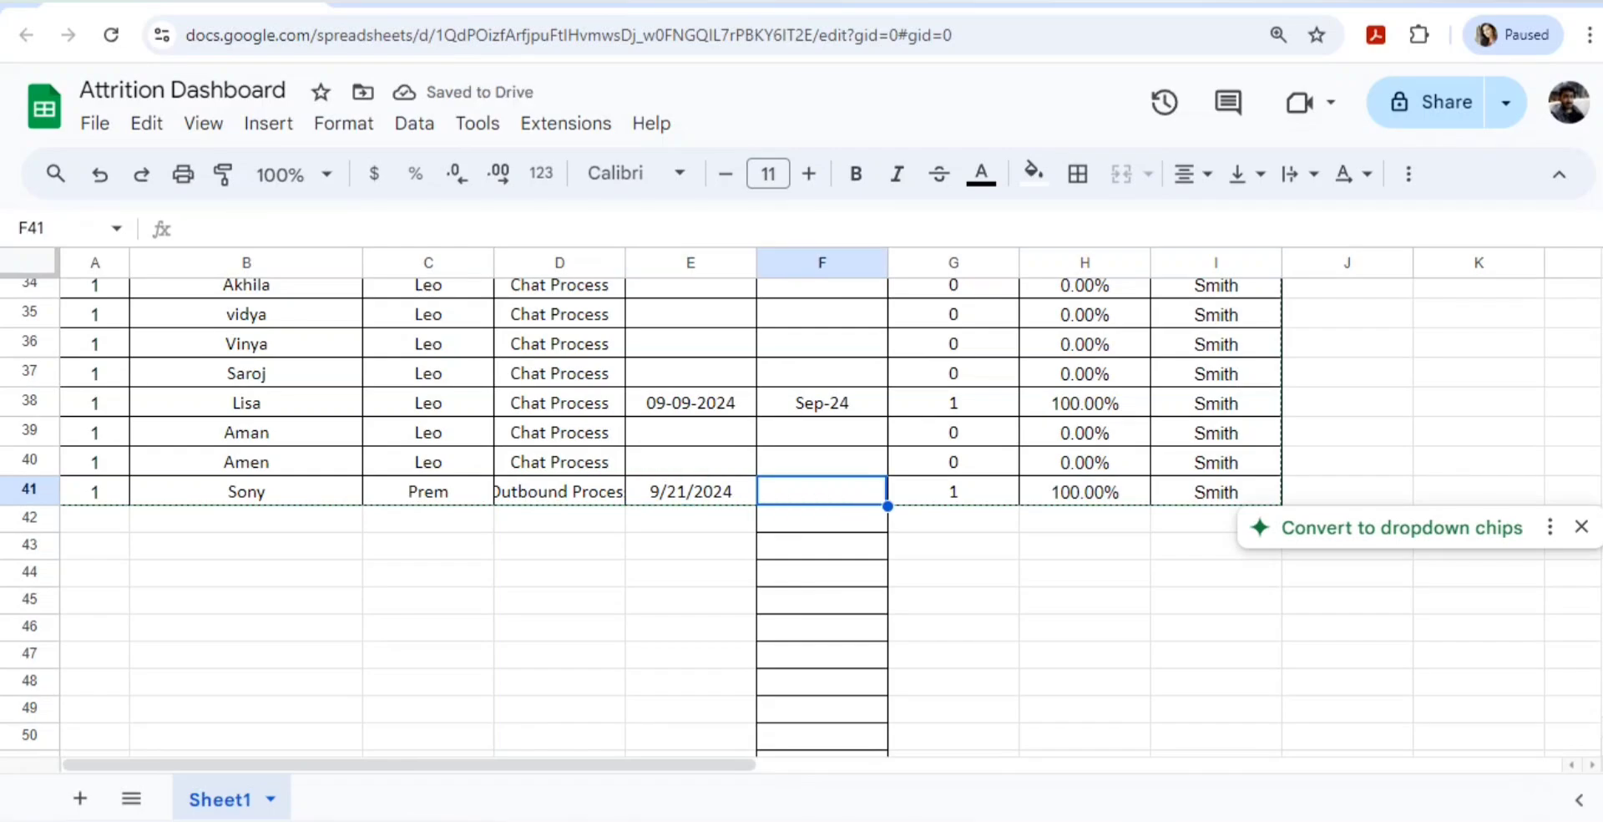
pyautogui.press('Up')
pyautogui.press('Up')
pyautogui.press('Up')
pyautogui.hotkey('ctrl', 'c')
pyautogui.press('Left')
pyautogui.press('Down')
pyautogui.press('Down')
pyautogui.press('Down')
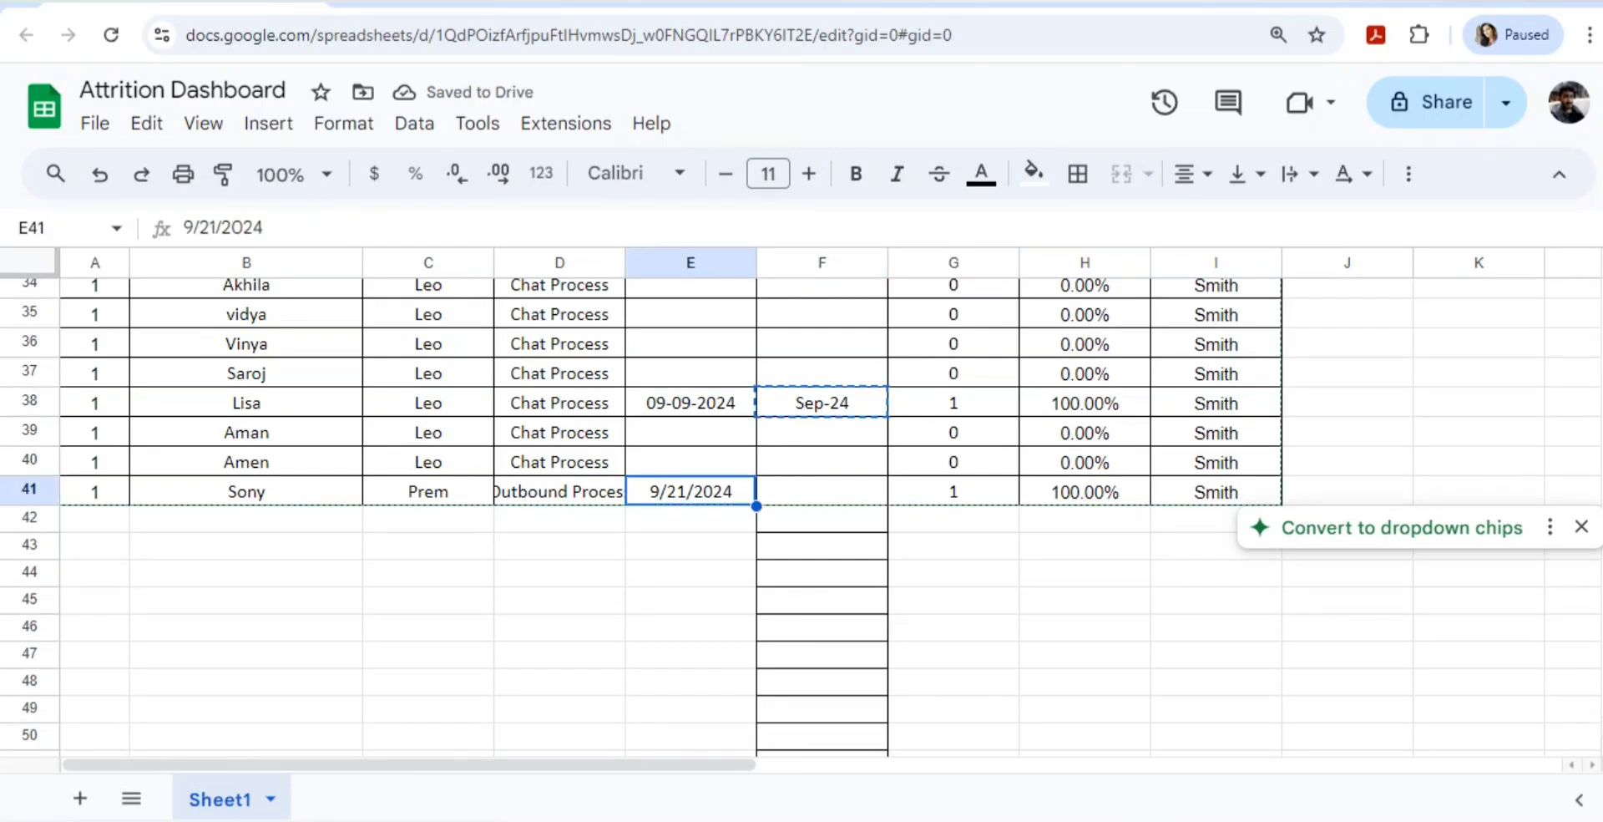
pyautogui.press('Right')
pyautogui.hotkey('ctrl', 'v')
pyautogui.press('Right')
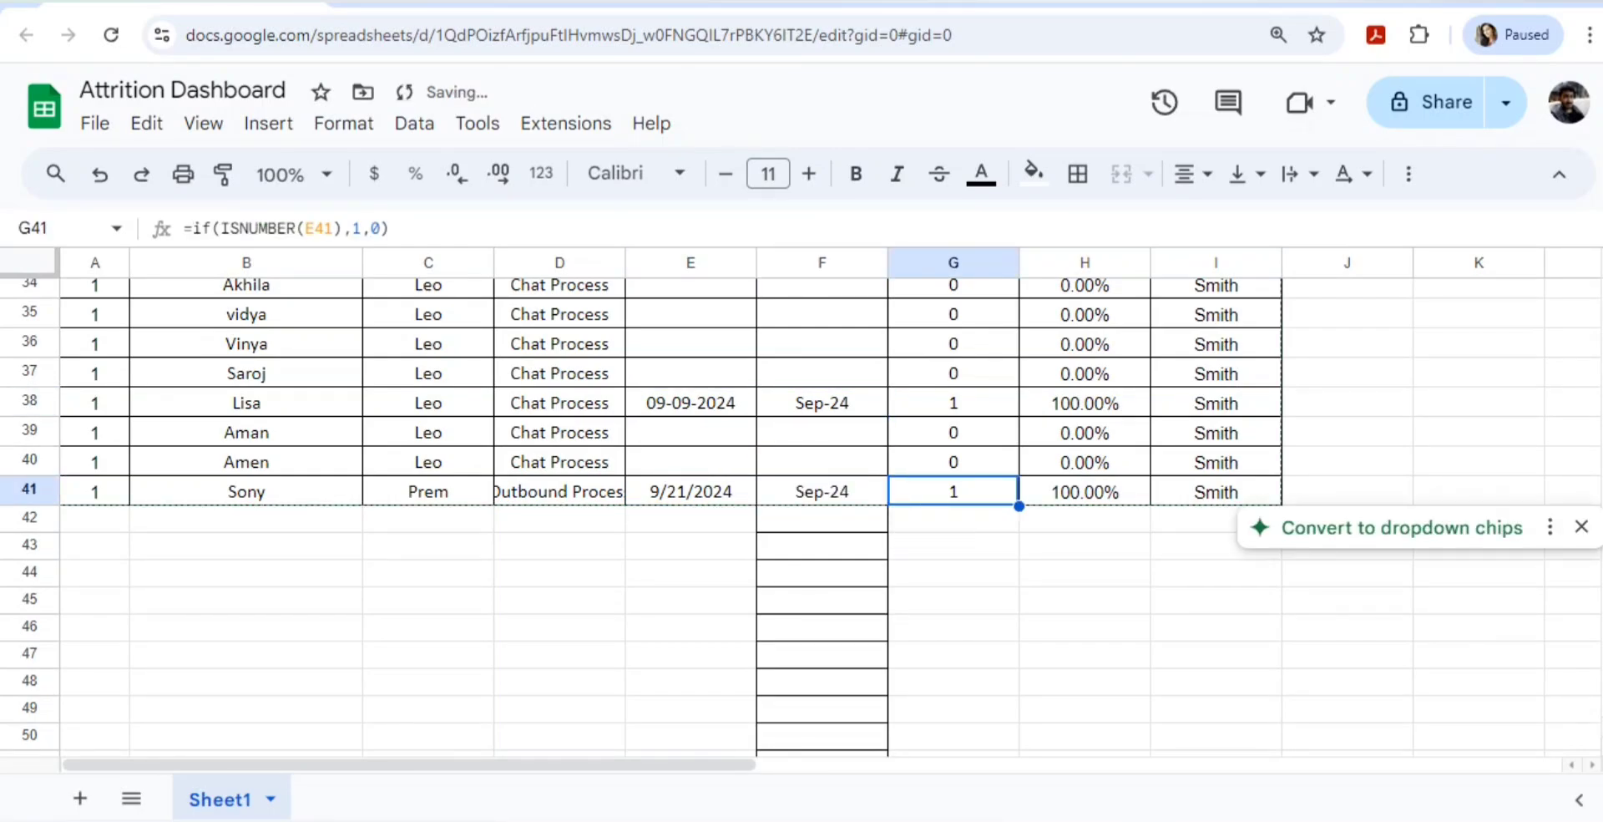
# Replace the manager name in I41 with the new manager's name, capitalizing only its first letter.
pyautogui.press('Left')
pyautogui.press('Left')
pyautogui.press('Right')
pyautogui.press('Right')
pyautogui.press('Right')
pyautogui.press('Right')
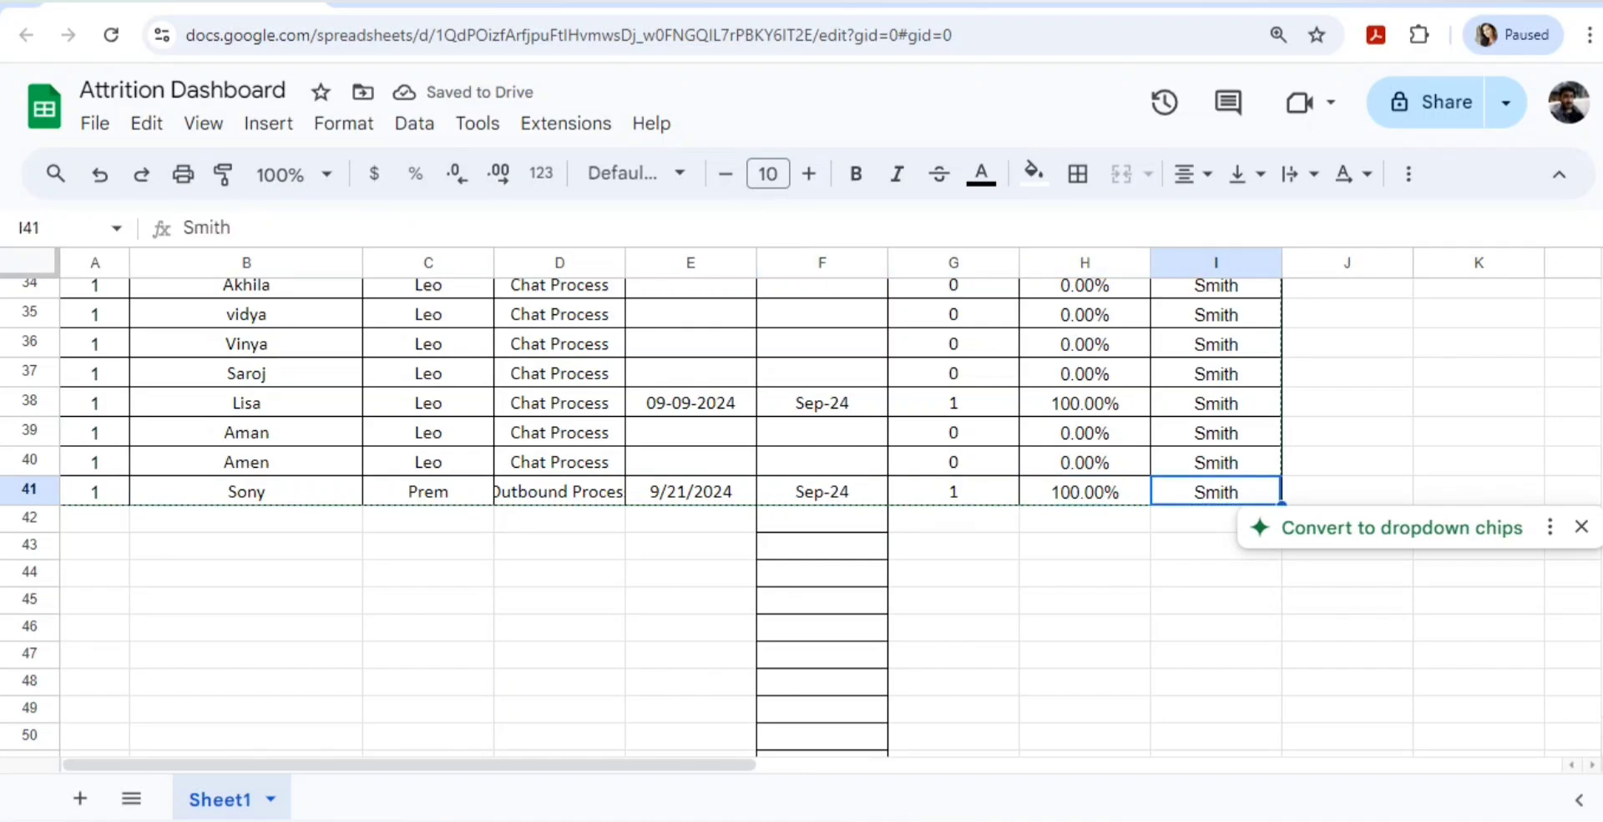
pyautogui.write('vINEET')
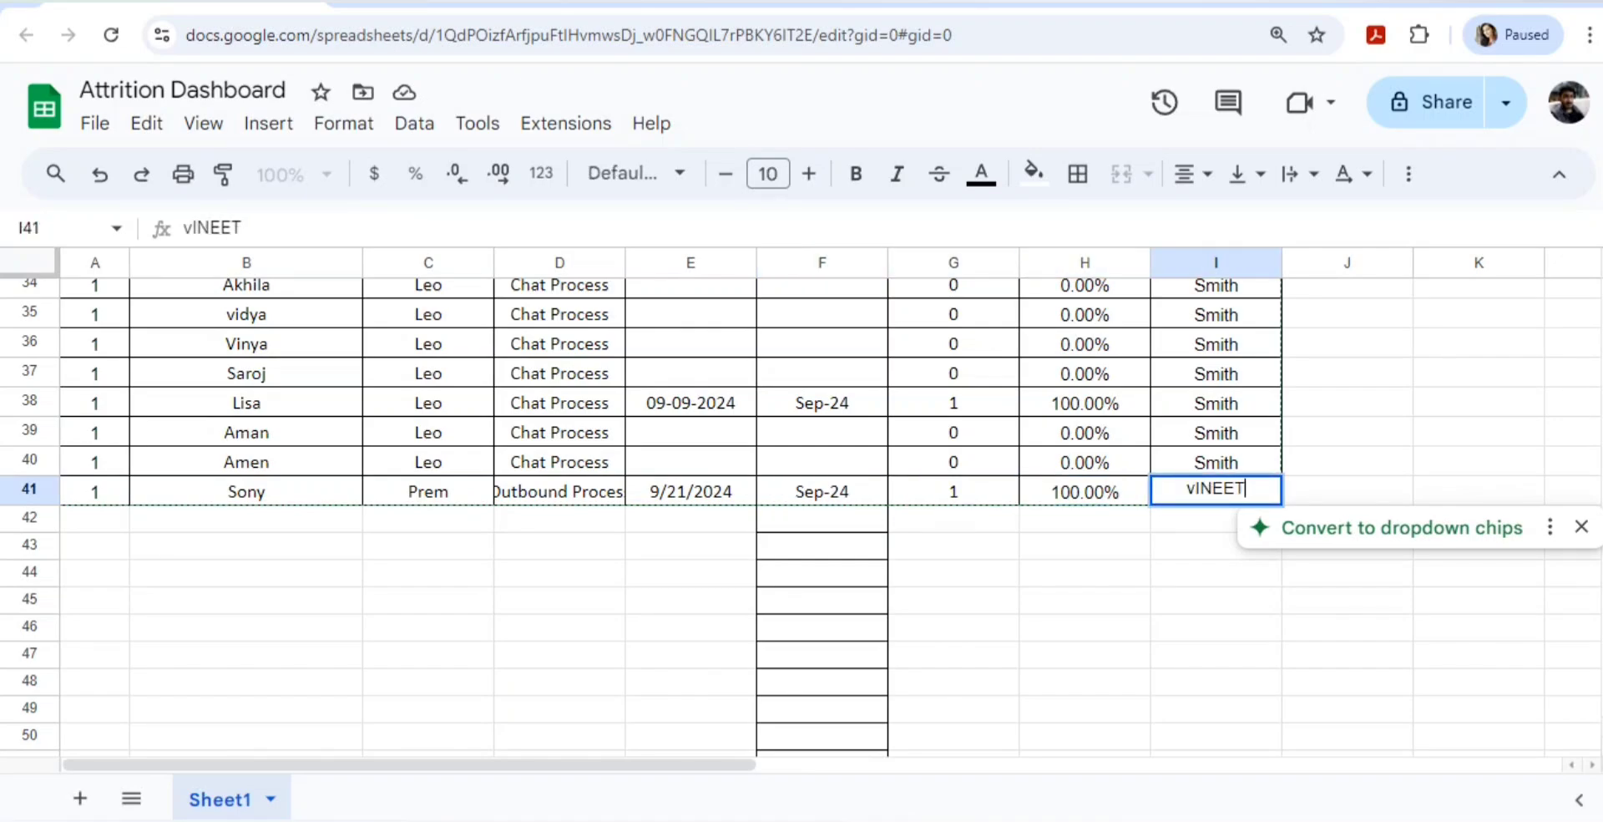
pyautogui.press('Right')
pyautogui.press('Left')
pyautogui.write('Vineet')
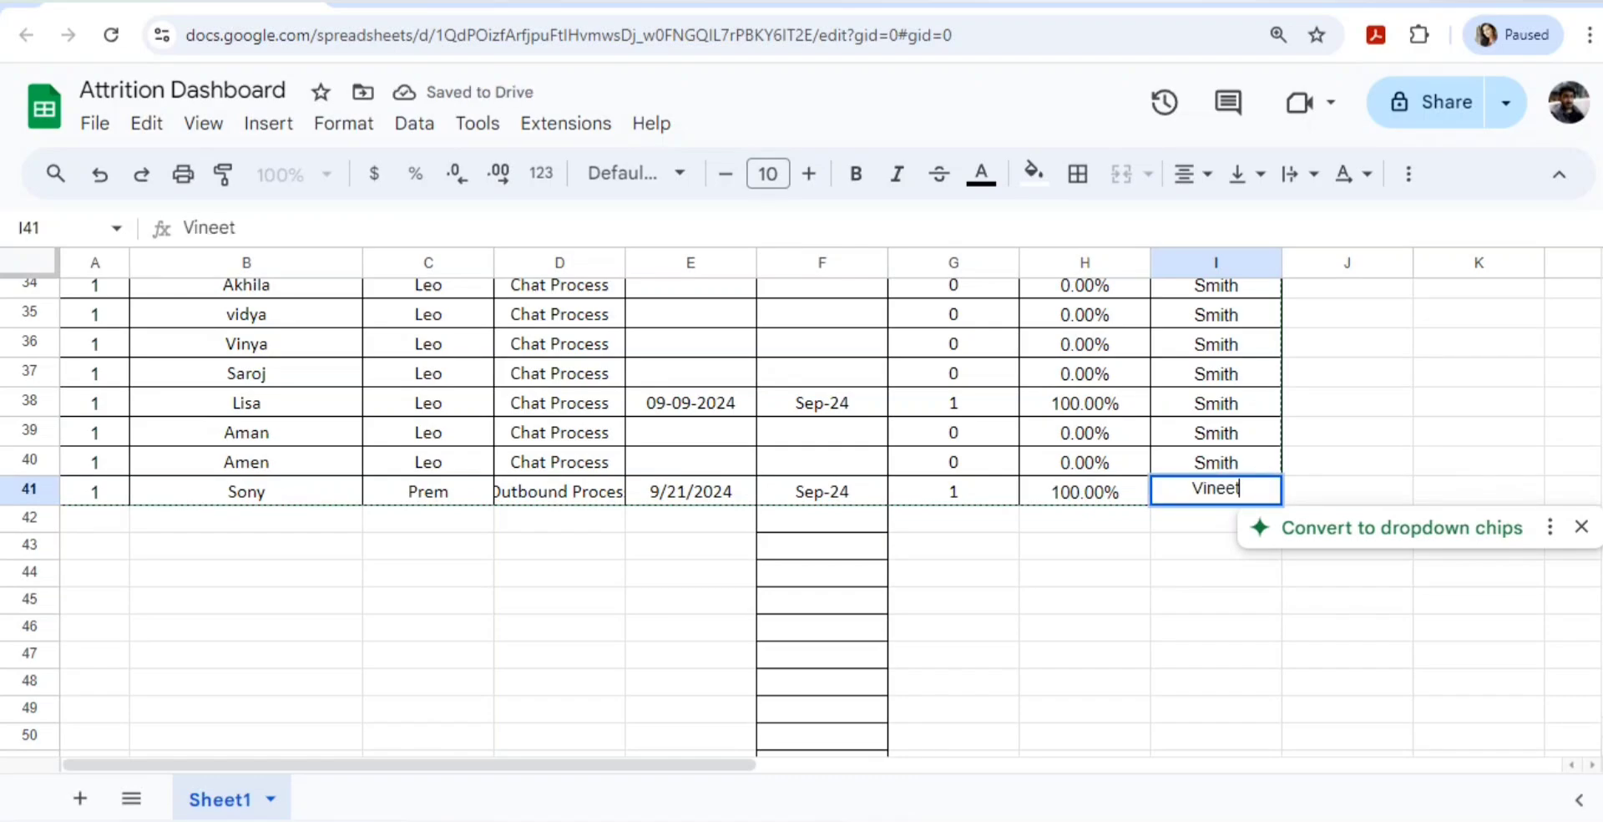
pyautogui.press('Right')
pyautogui.press('Left')
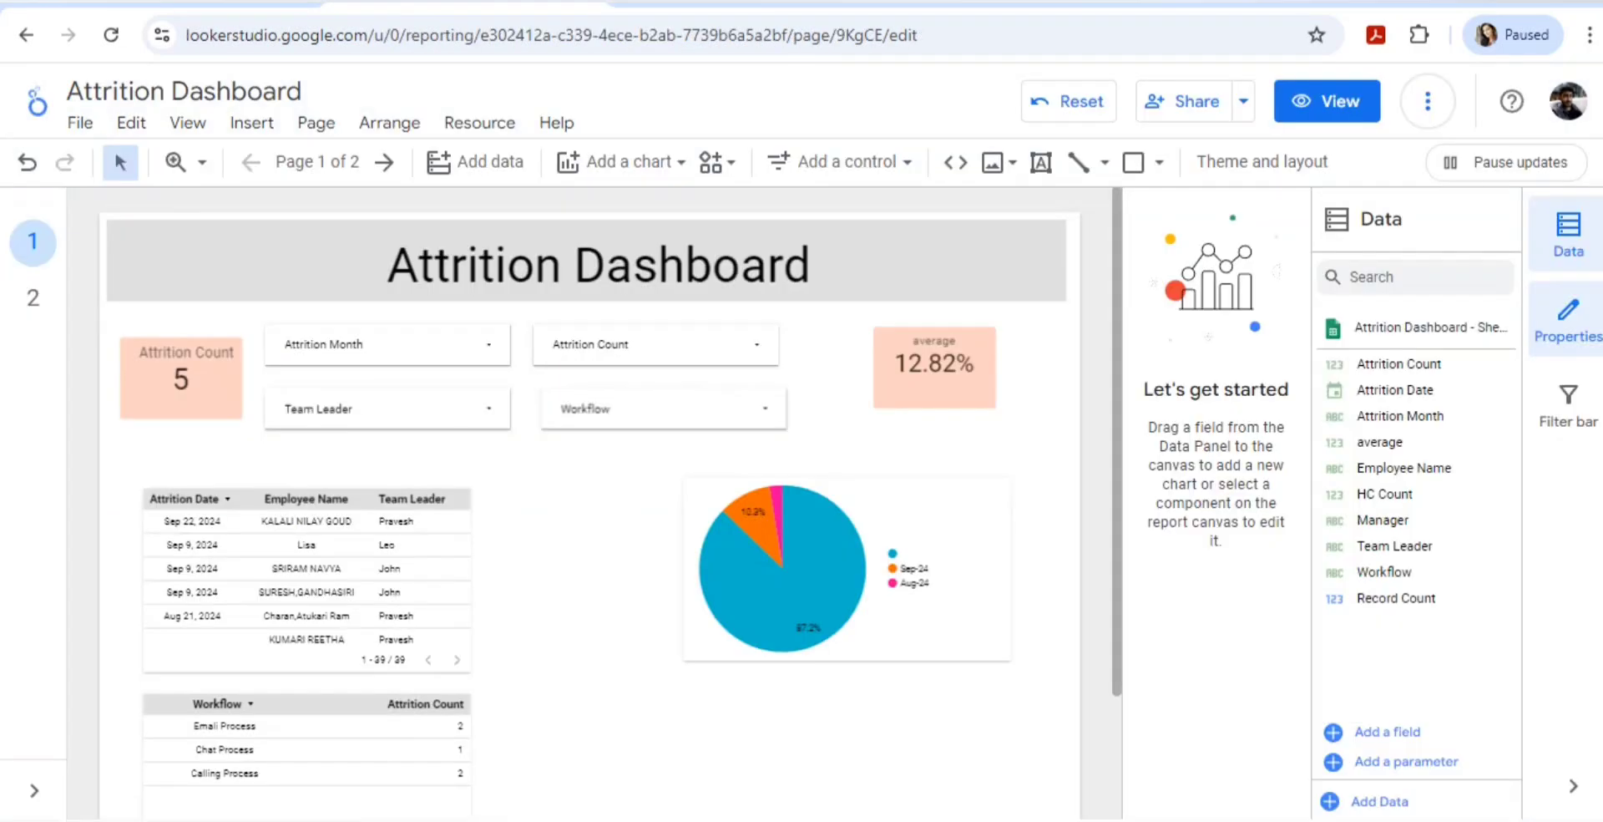
# Switch back to the Looker Studio report, refresh its data and inspect the Workflow filter's options on the Overall View page.
pyautogui.click(1428, 101)
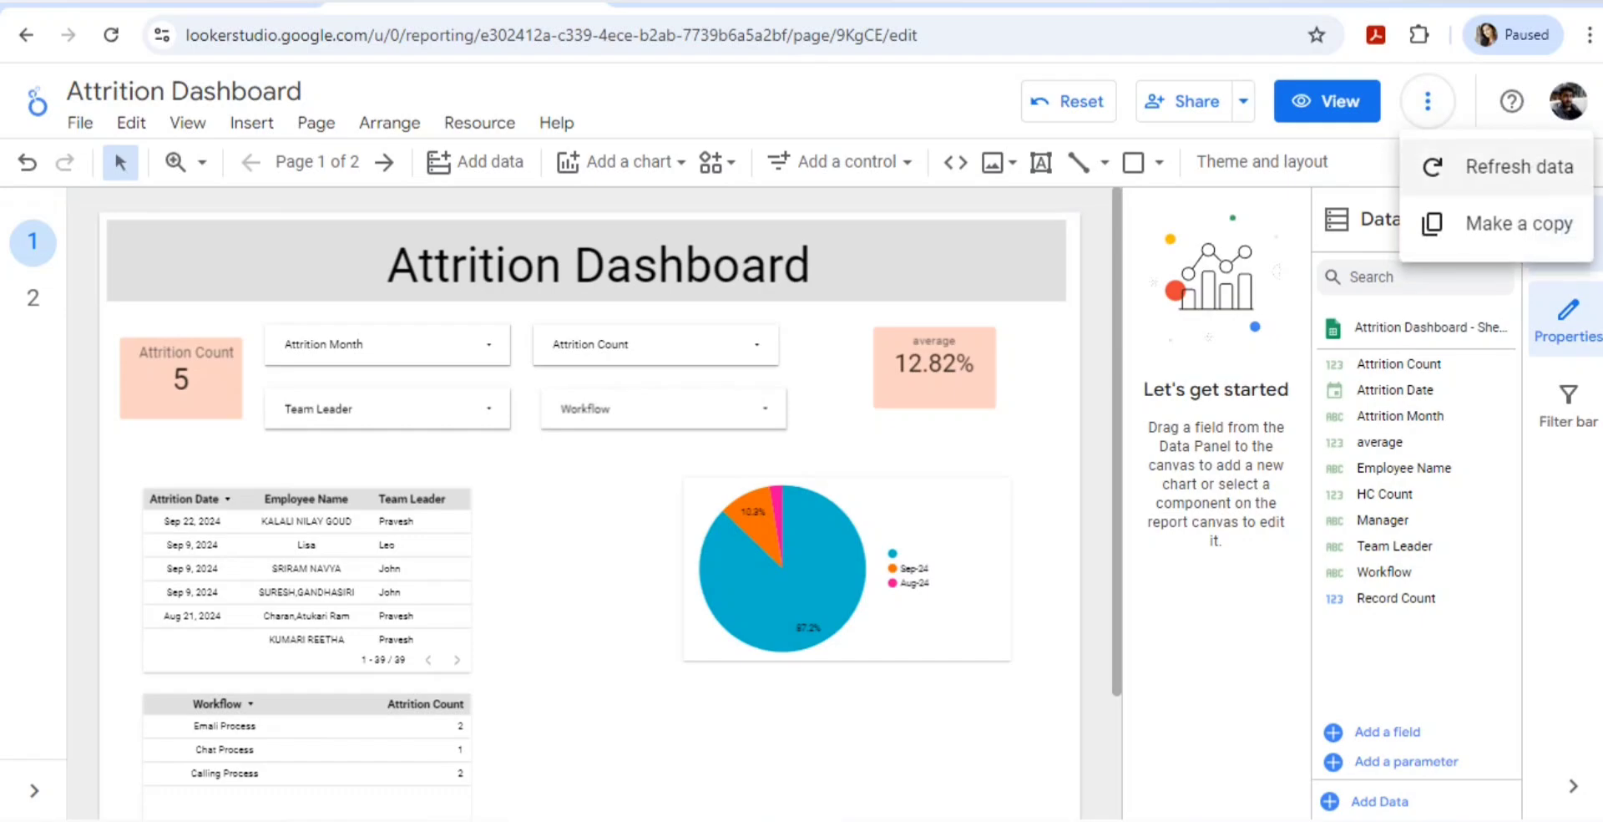
pyautogui.click(1432, 165)
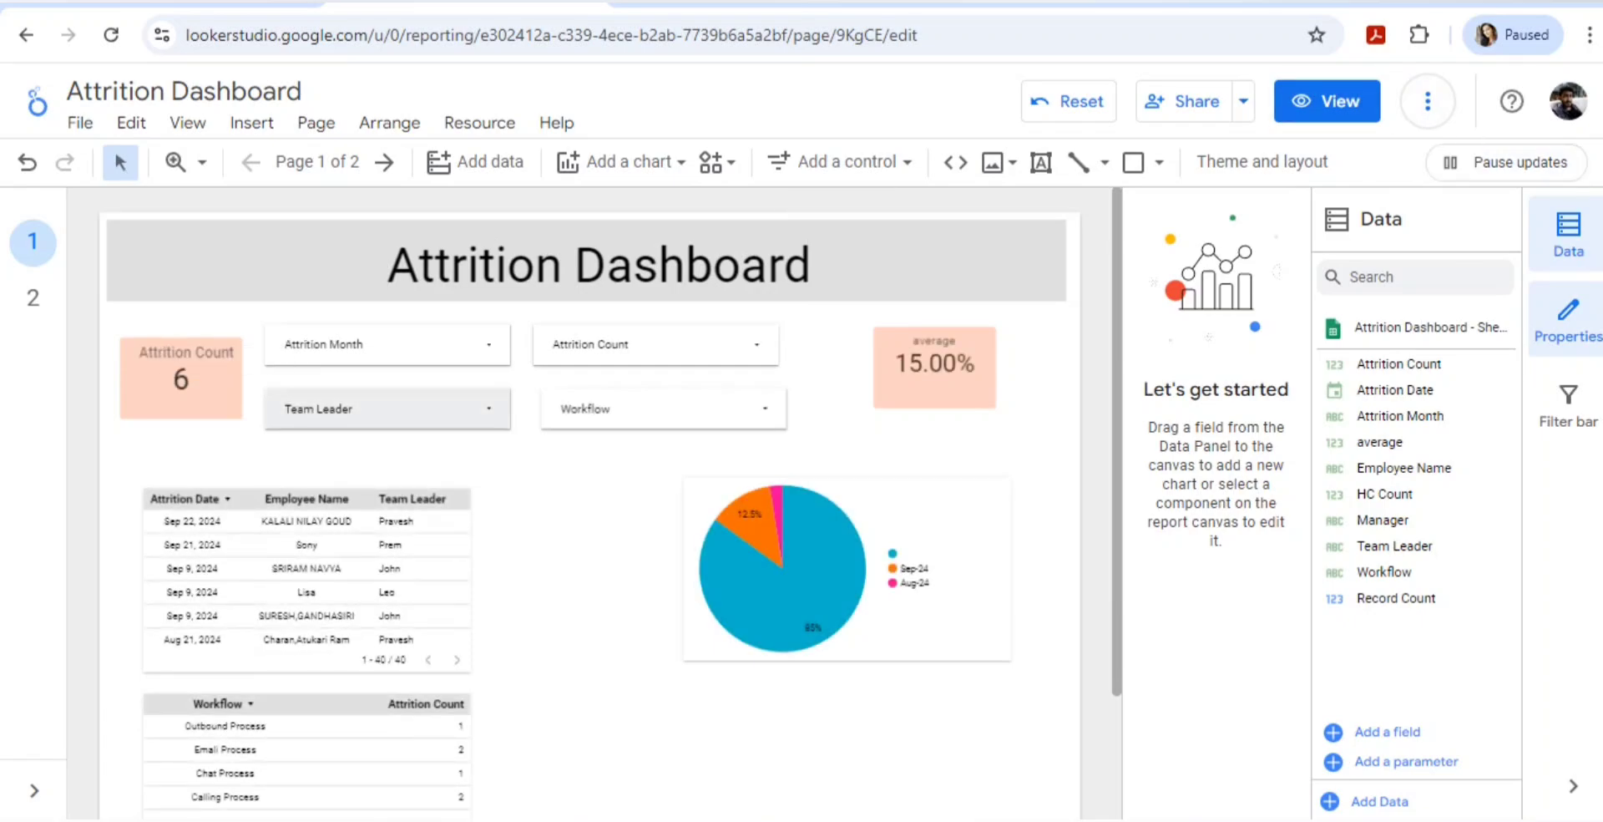
pyautogui.click(418, 344)
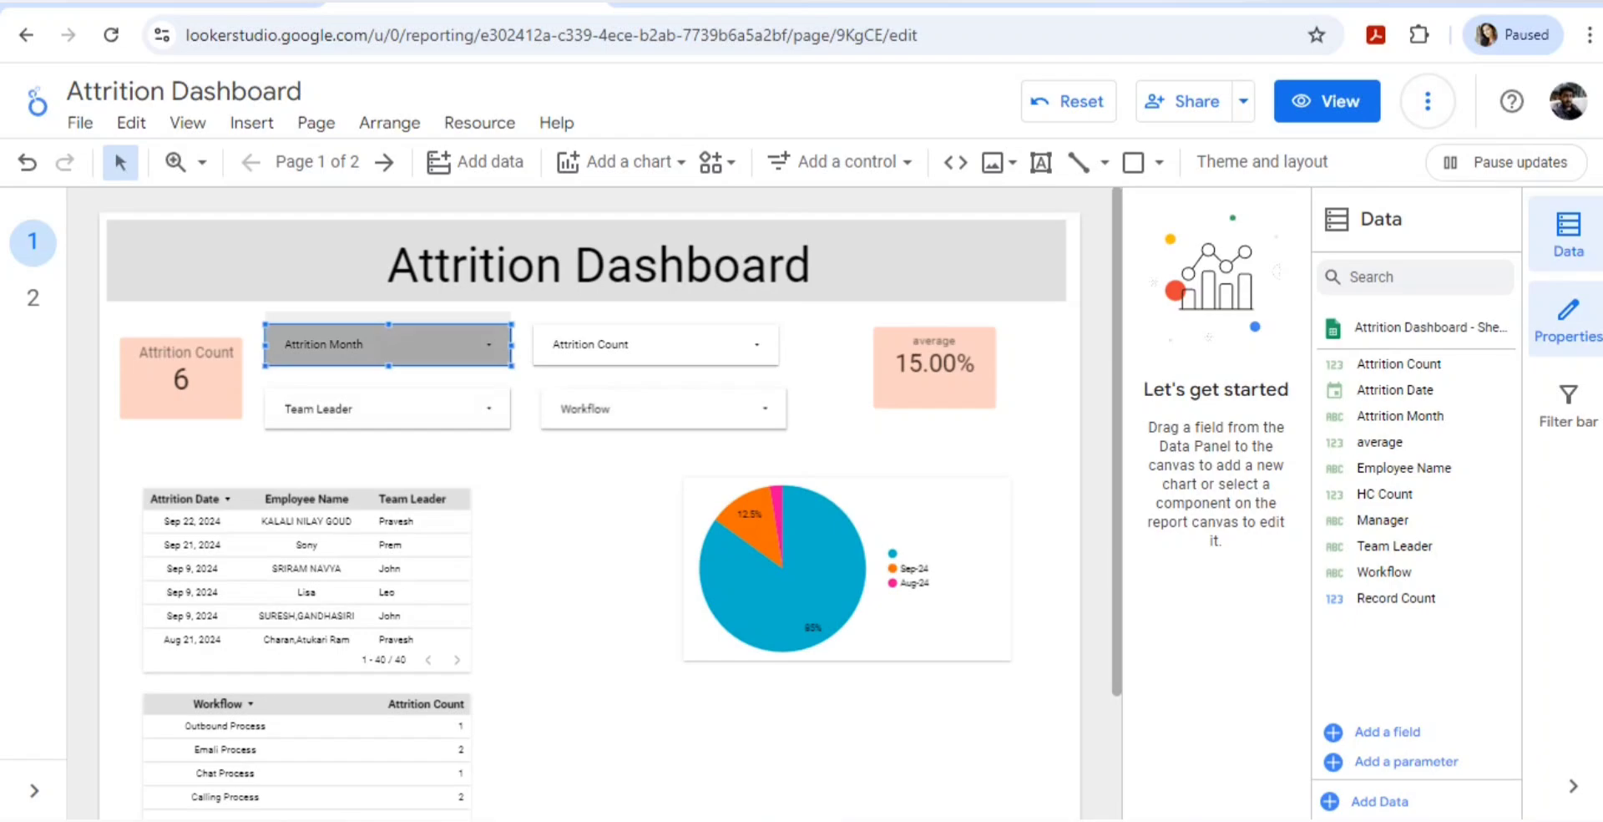
pyautogui.click(635, 409)
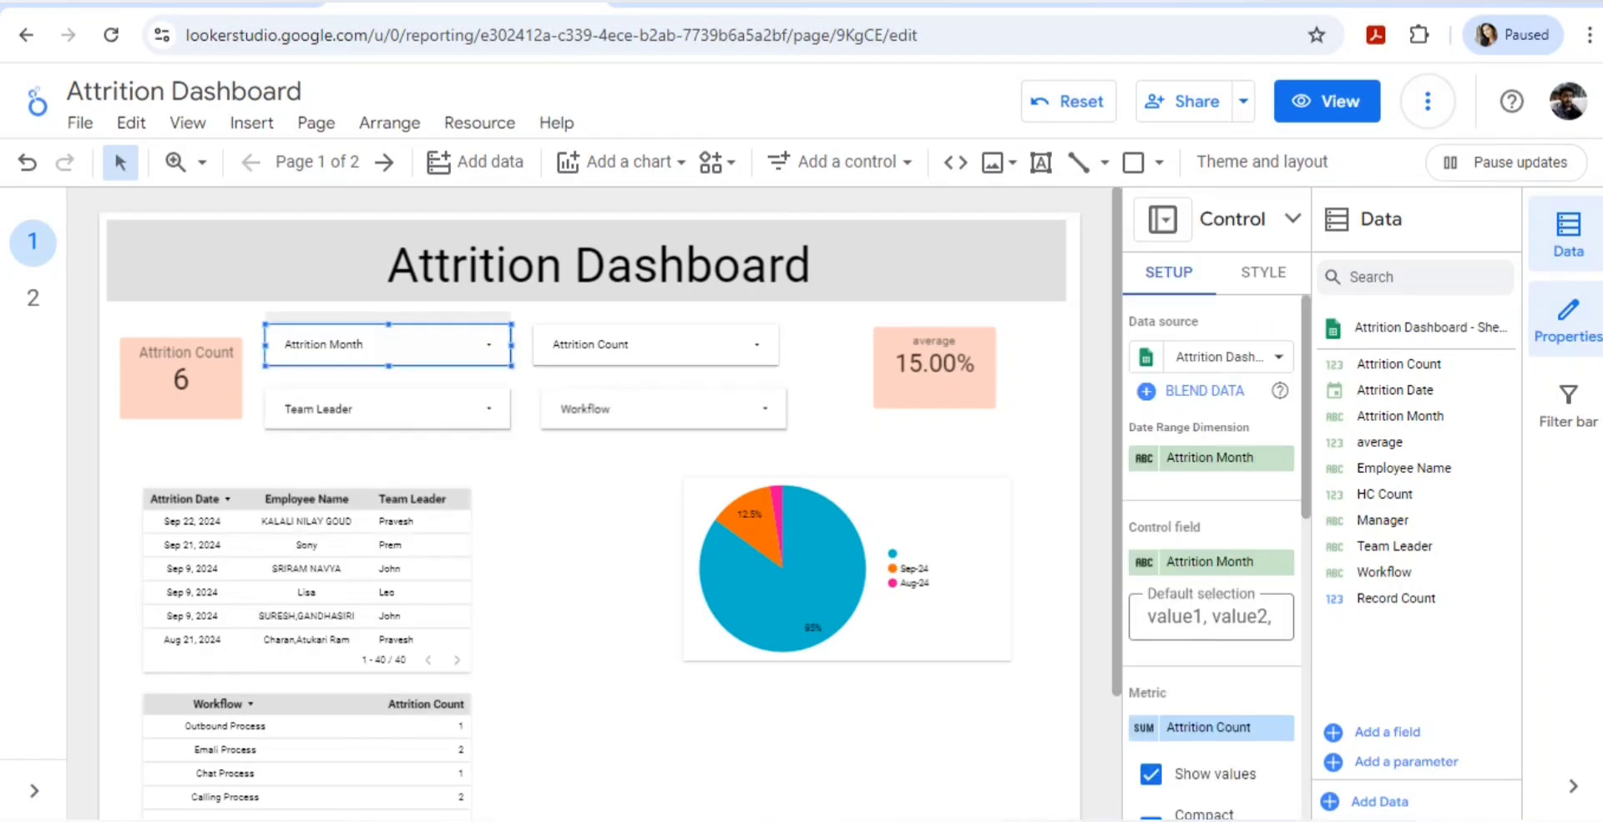
pyautogui.click(634, 409)
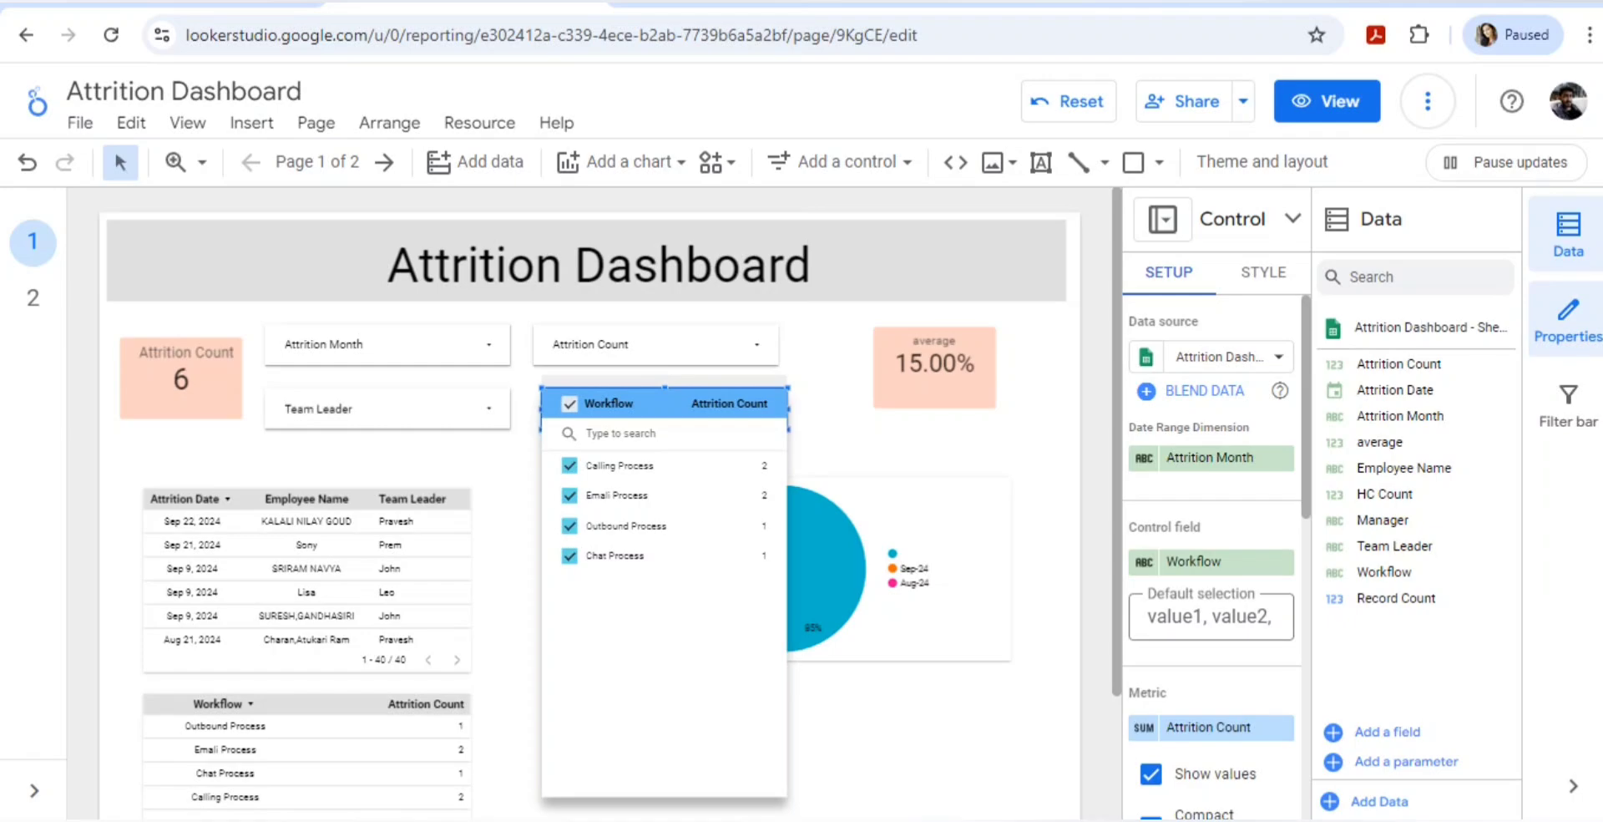
# Preview the Overall View page in view mode with the page list collapsed.
pyautogui.click(1327, 101)
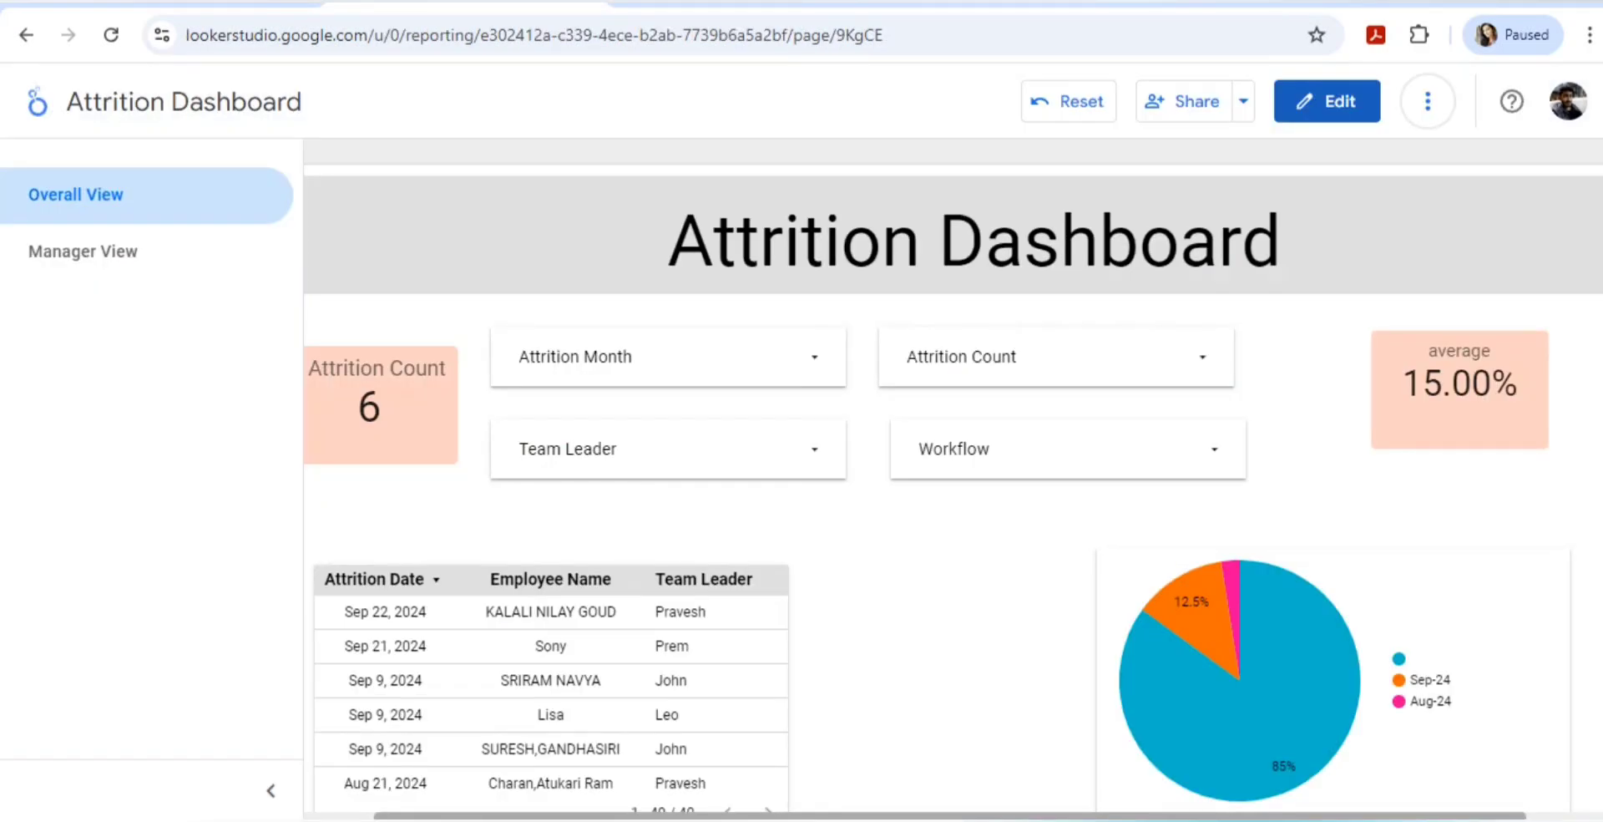
pyautogui.click(270, 790)
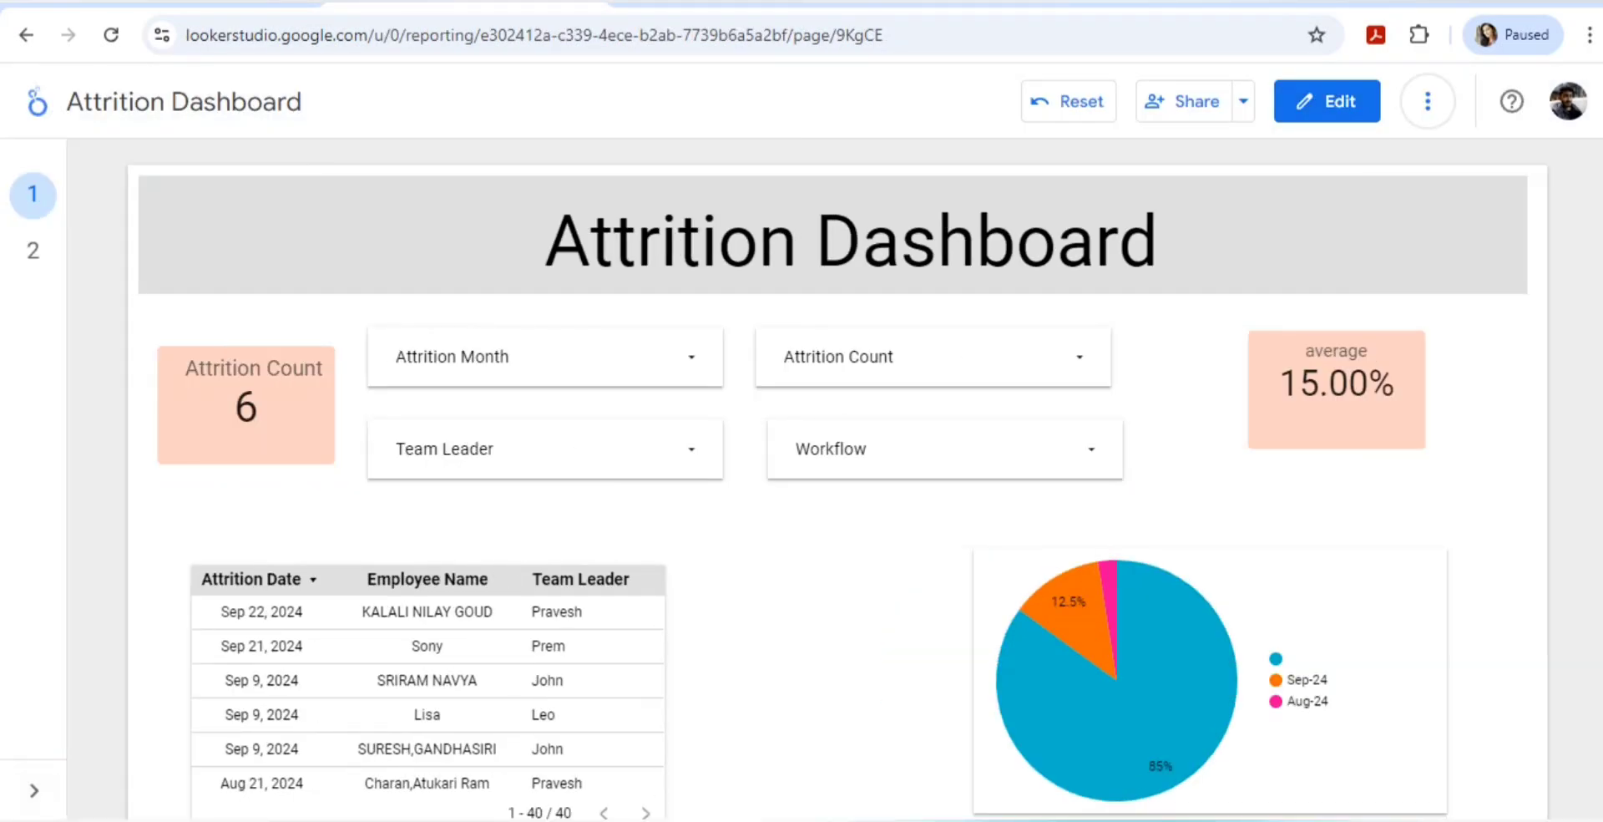
# Review the Overall View page from its filters and scorecards down to the employee table, pie chart and workflow table.
pyautogui.scroll(-1, 835, 484)
pyautogui.scroll(-4, 835, 479)
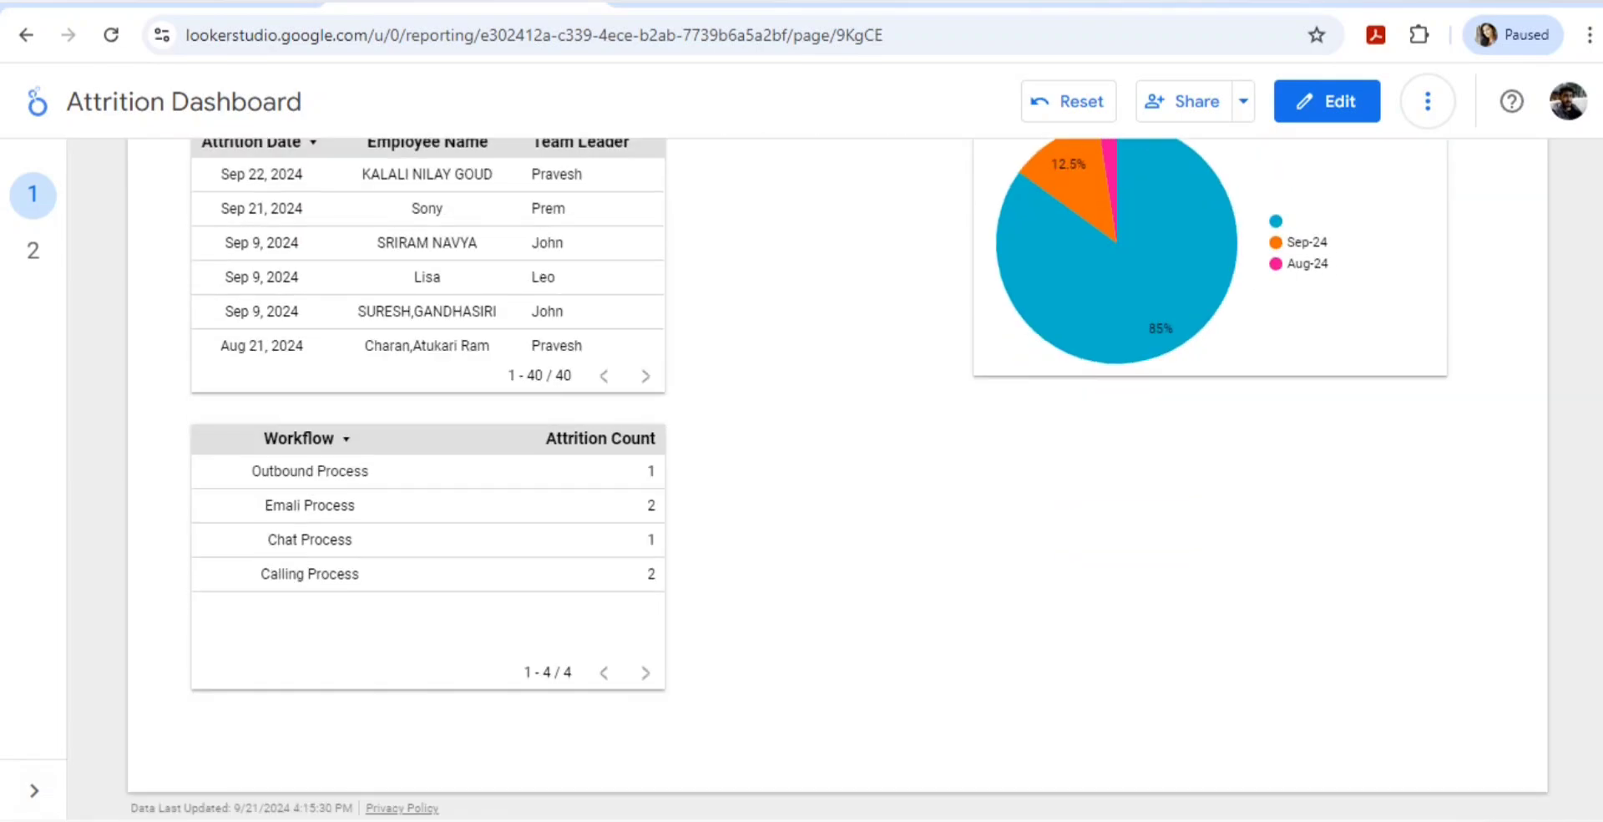
pyautogui.scroll(5, 835, 480)
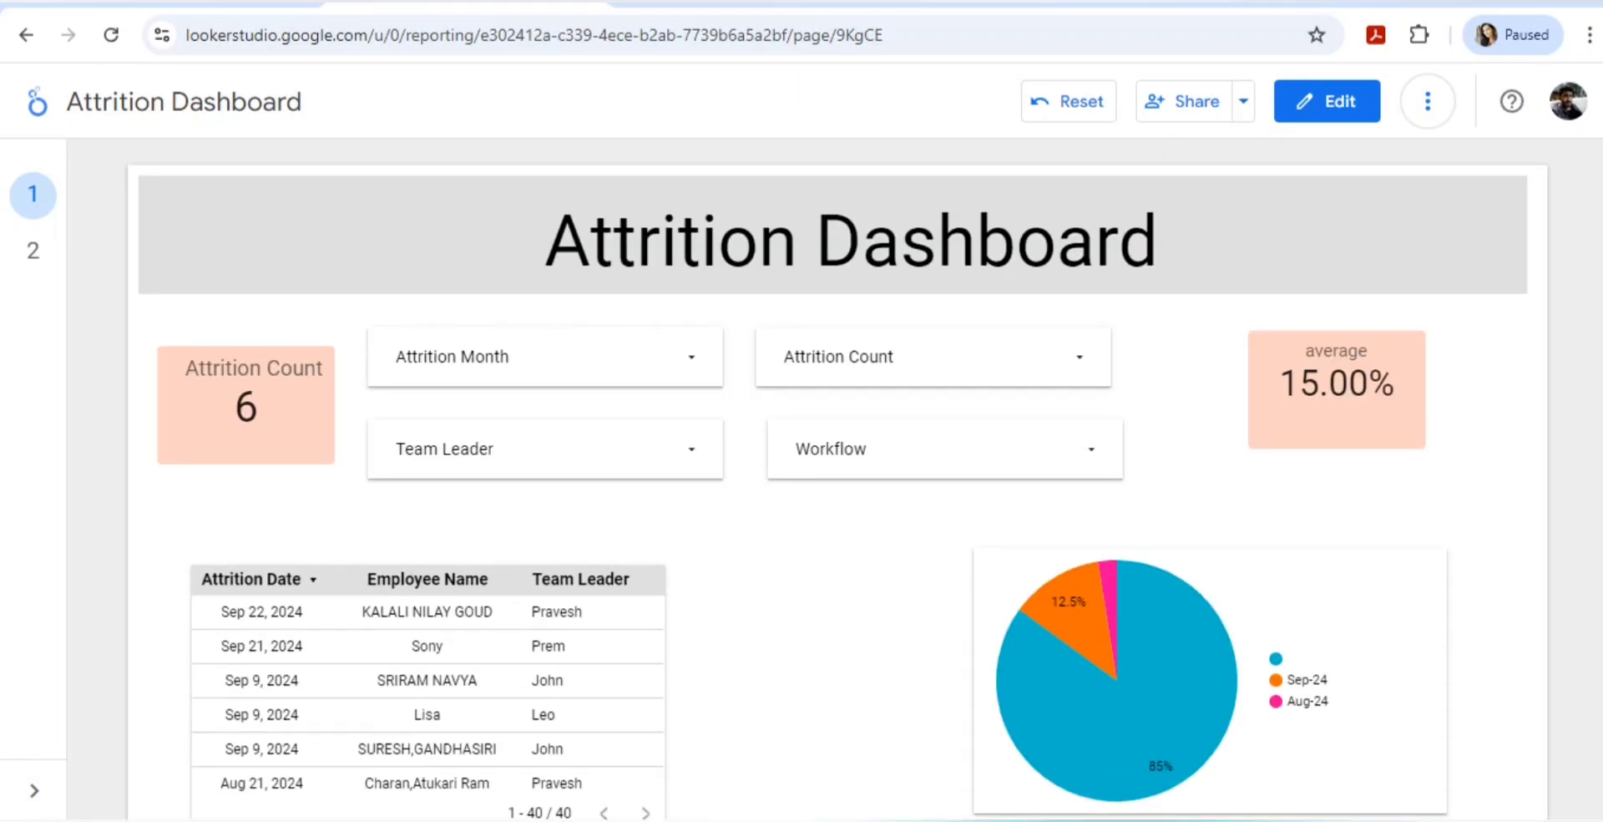
pyautogui.scroll(-4, 835, 480)
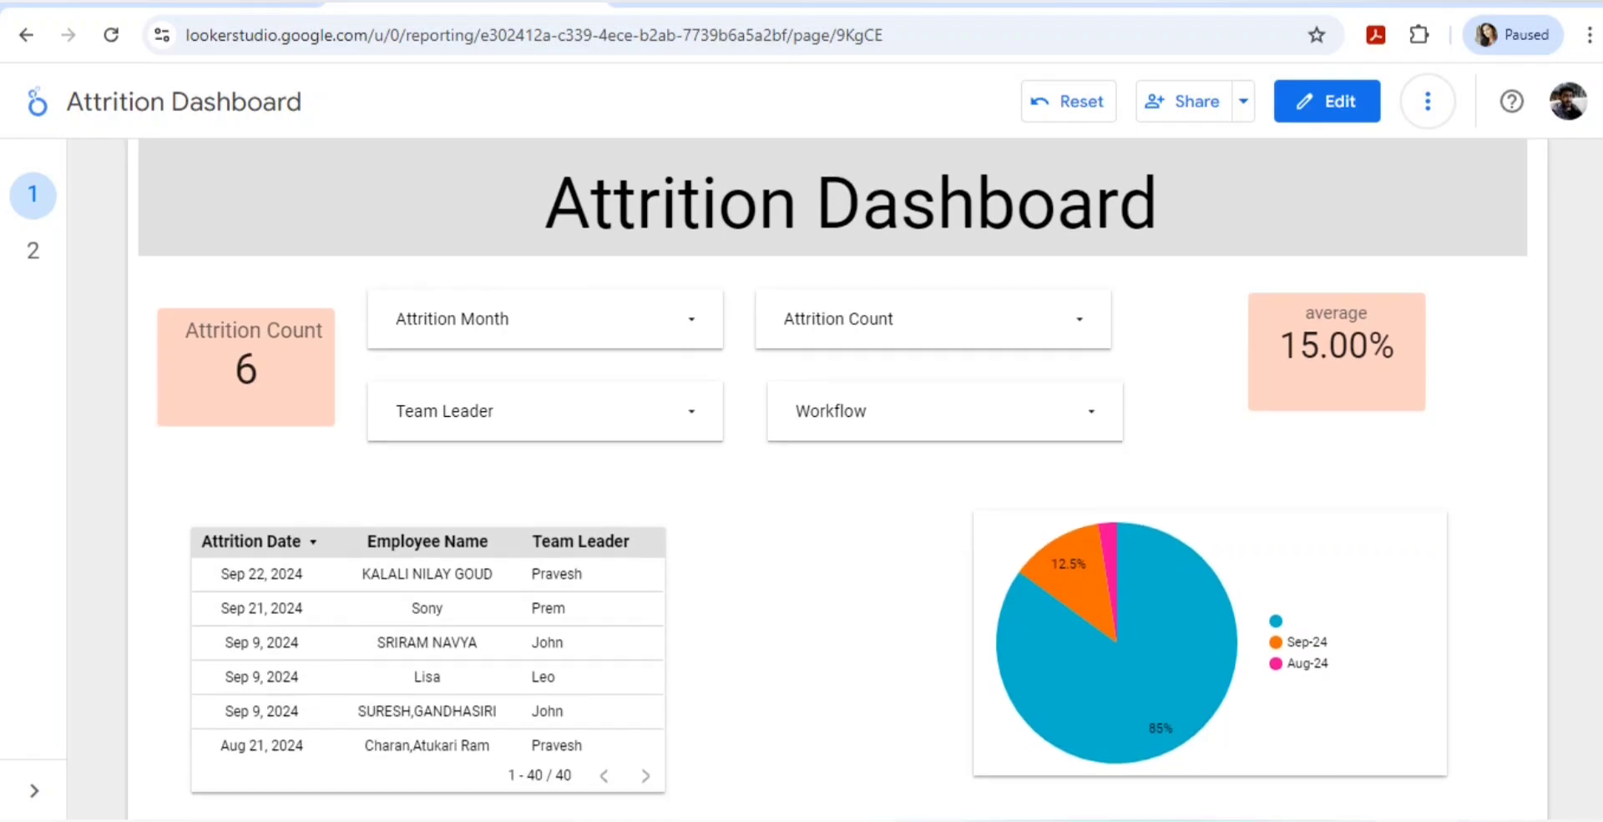
pyautogui.scroll(4, 835, 480)
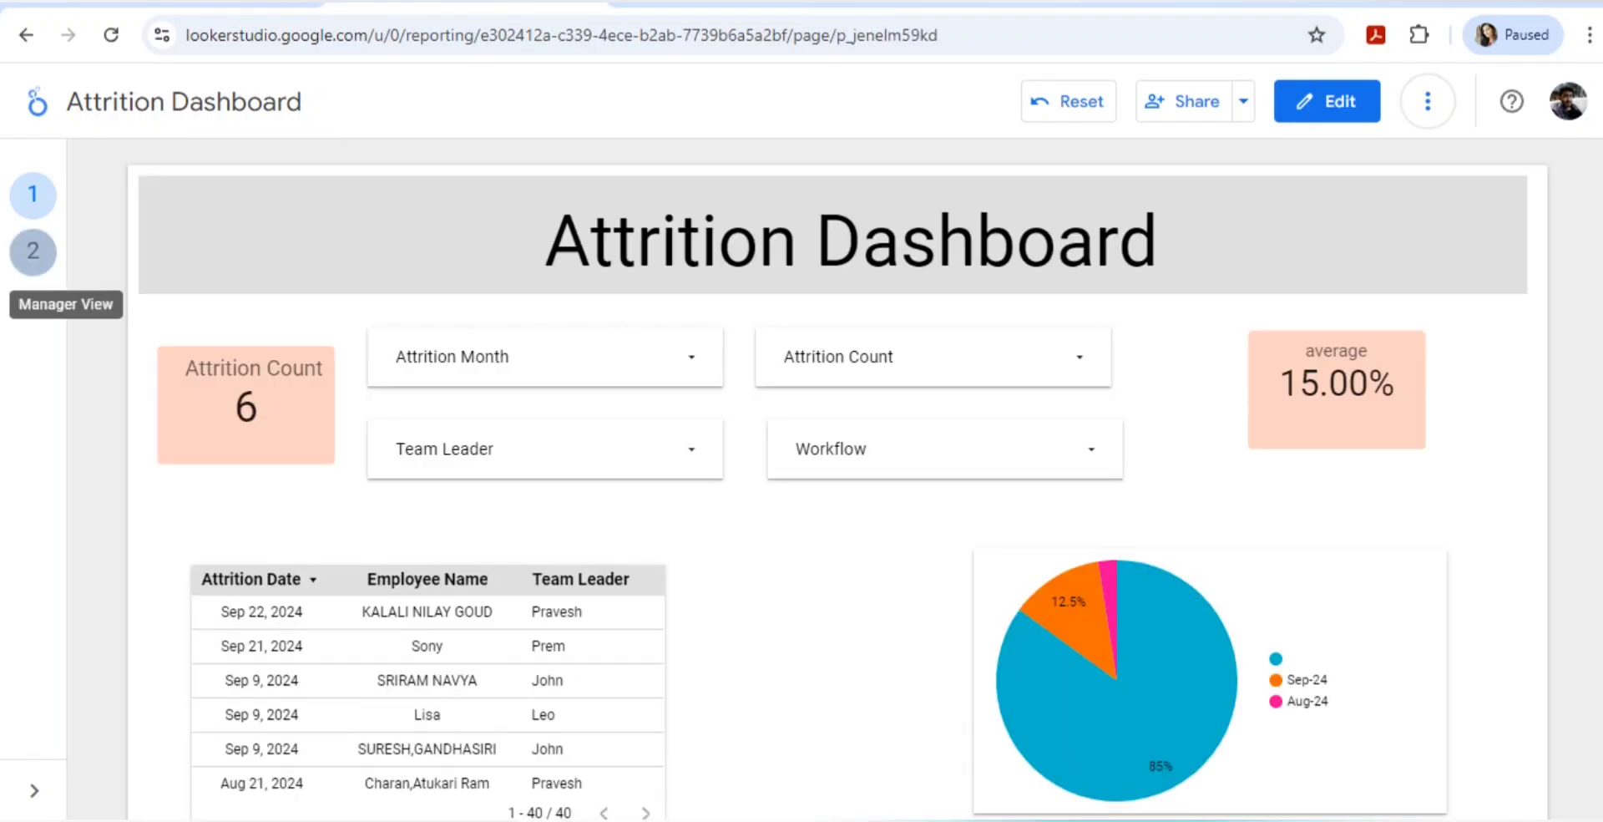
# Open the Manager View page and review its scorecards, filters, employee and workflow tables, and bar chart.
pyautogui.click(33, 251)
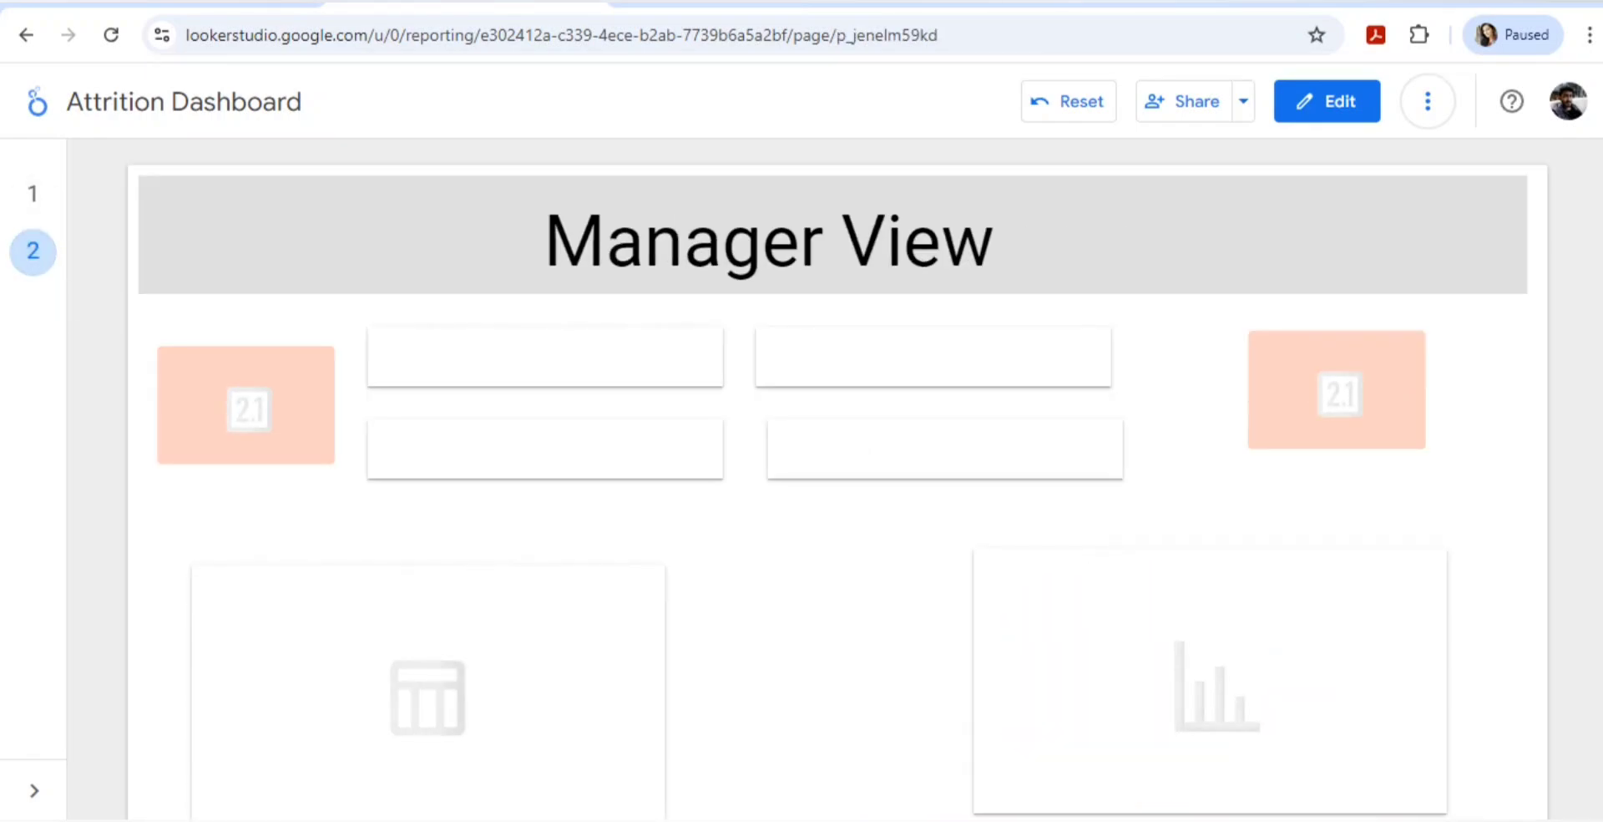
pyautogui.scroll(-4, 835, 480)
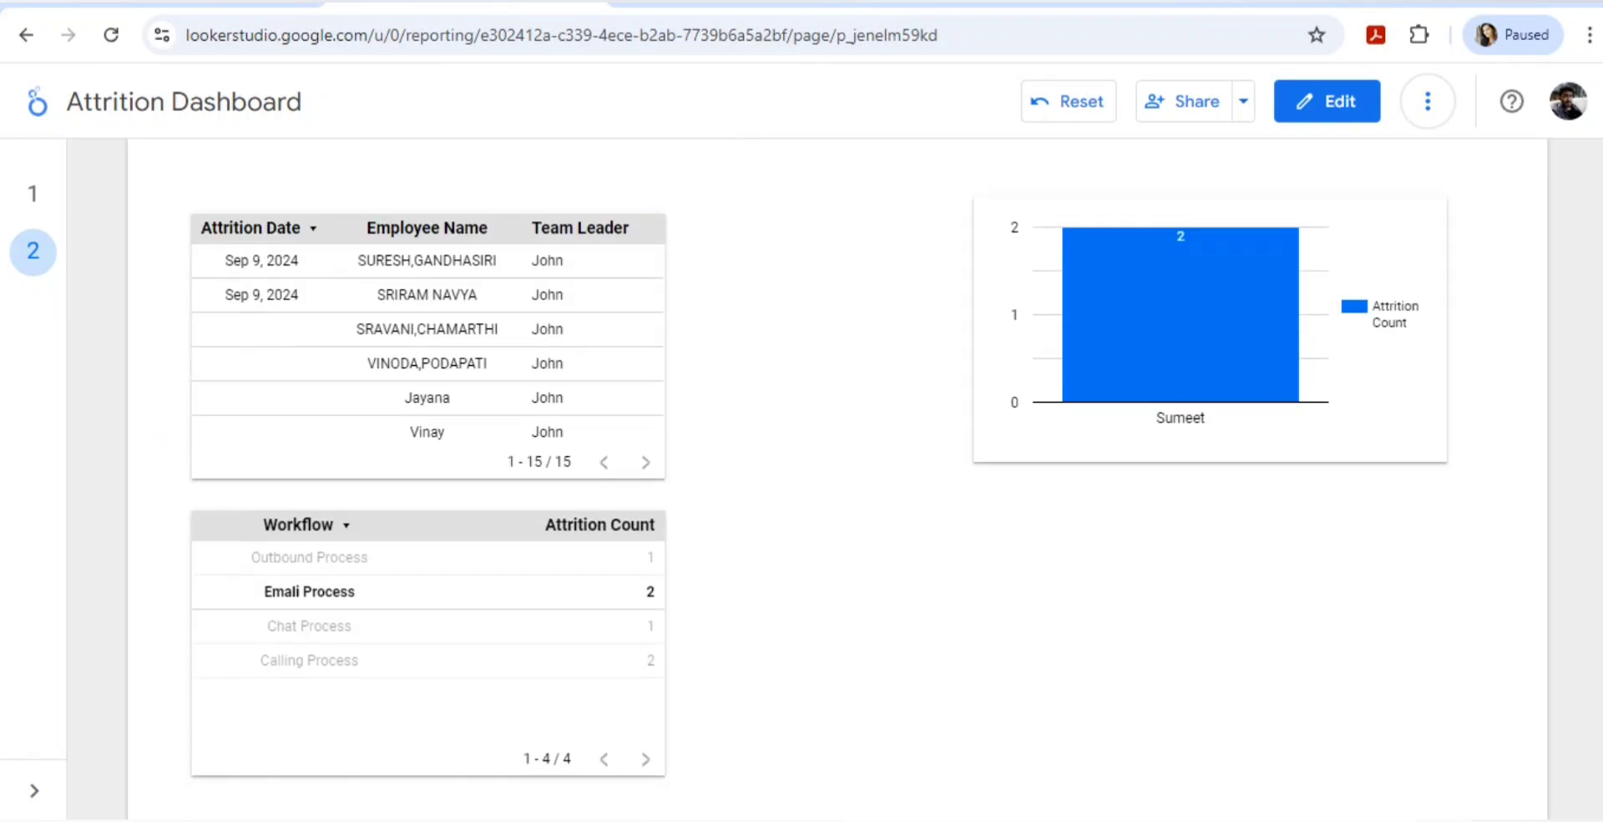
pyautogui.scroll(4, 835, 481)
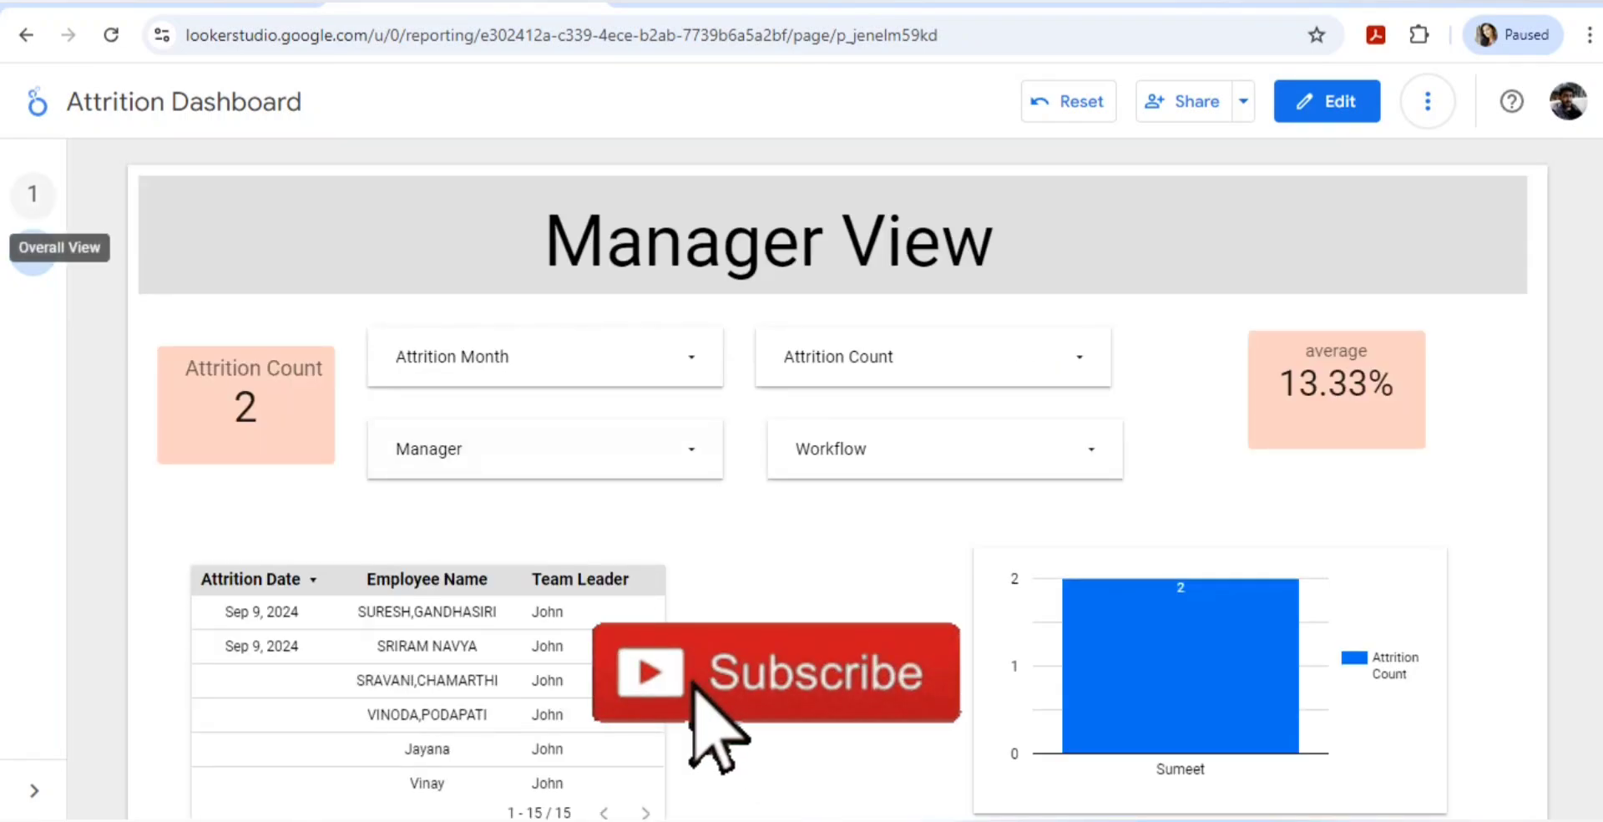
# Inspect the Manager View page with the page list expanded, and return to Overall View with the list collapsed.
pyautogui.click(33, 790)
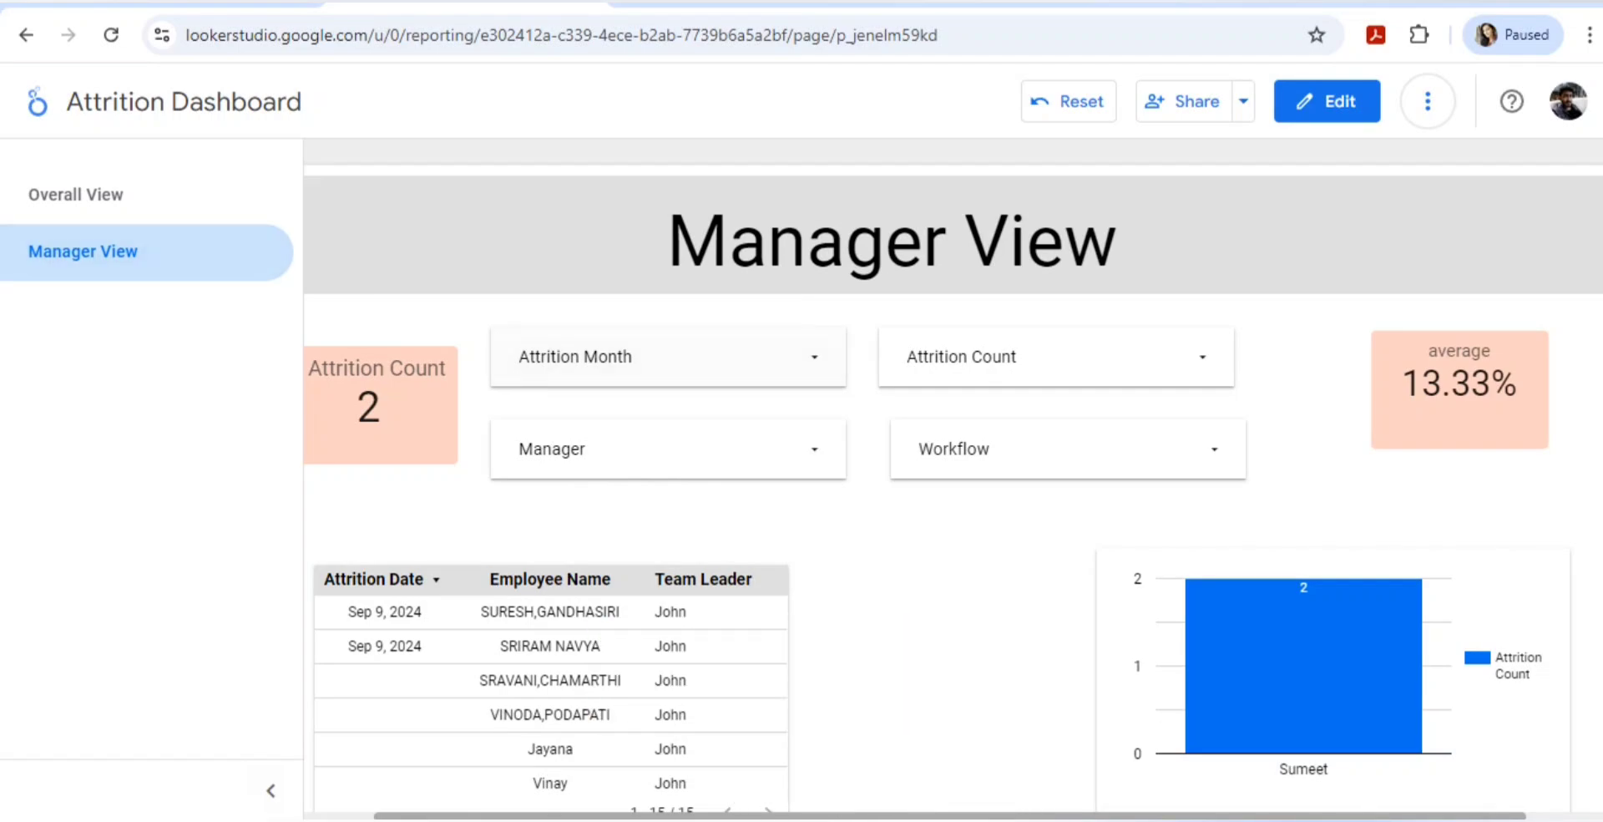
pyautogui.scroll(-5, 952, 479)
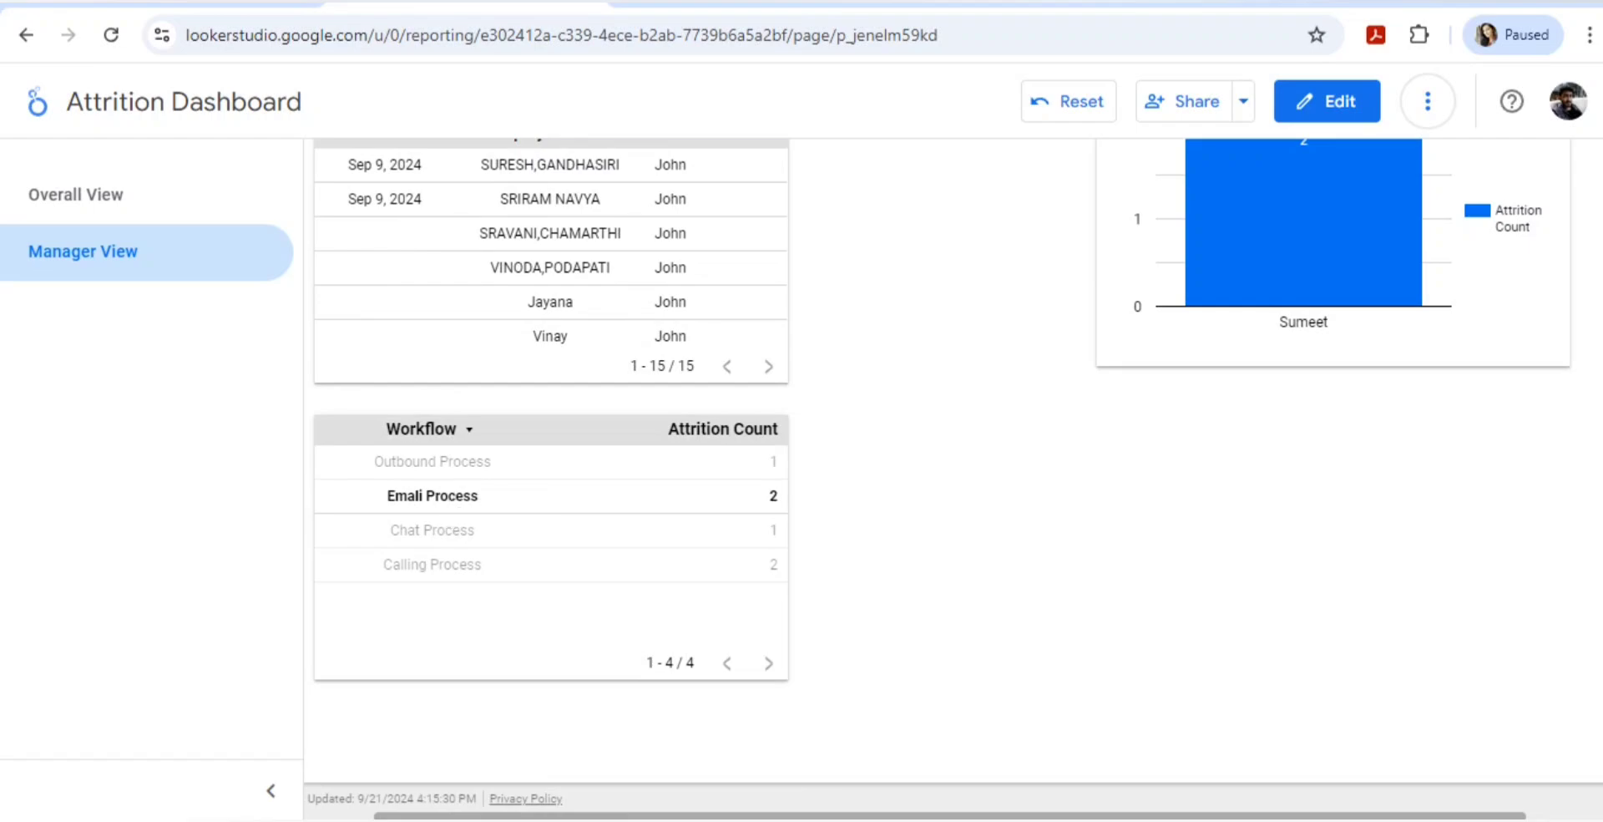
pyautogui.scroll(5, 953, 479)
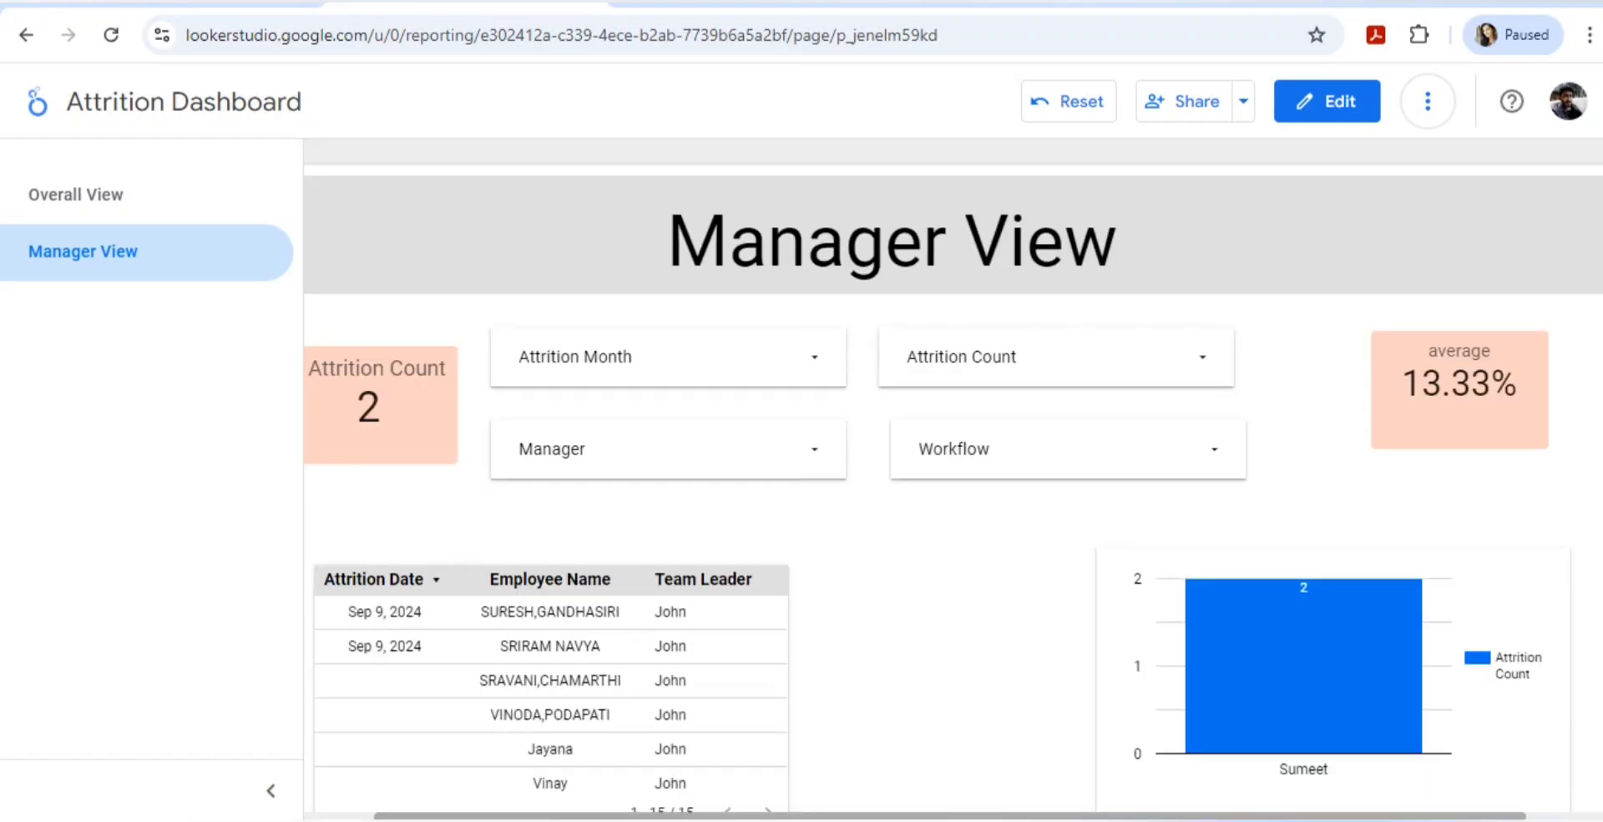
pyautogui.click(84, 195)
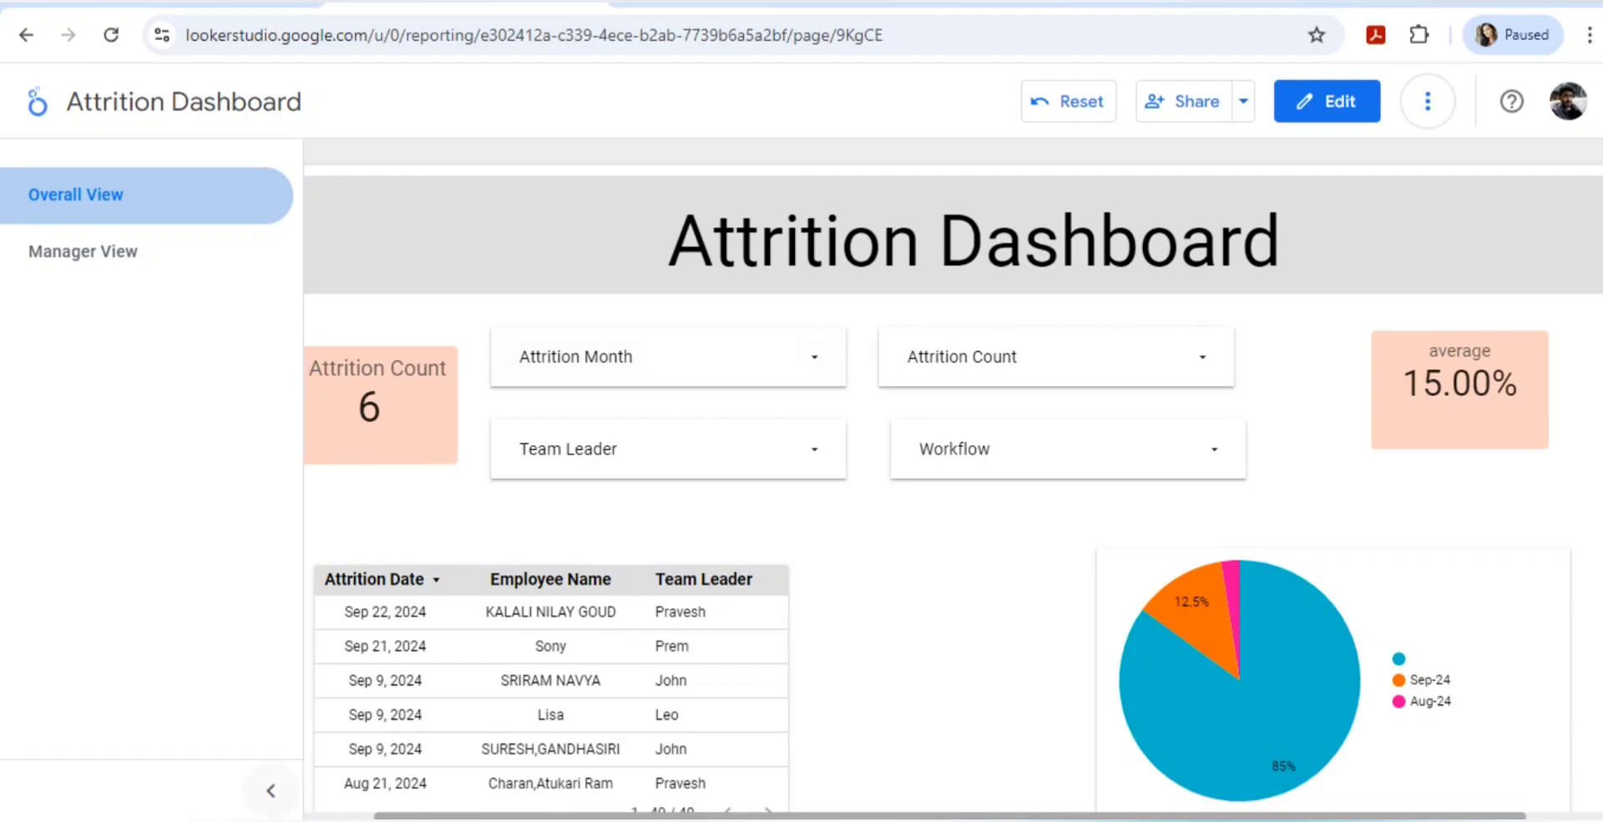
pyautogui.click(271, 789)
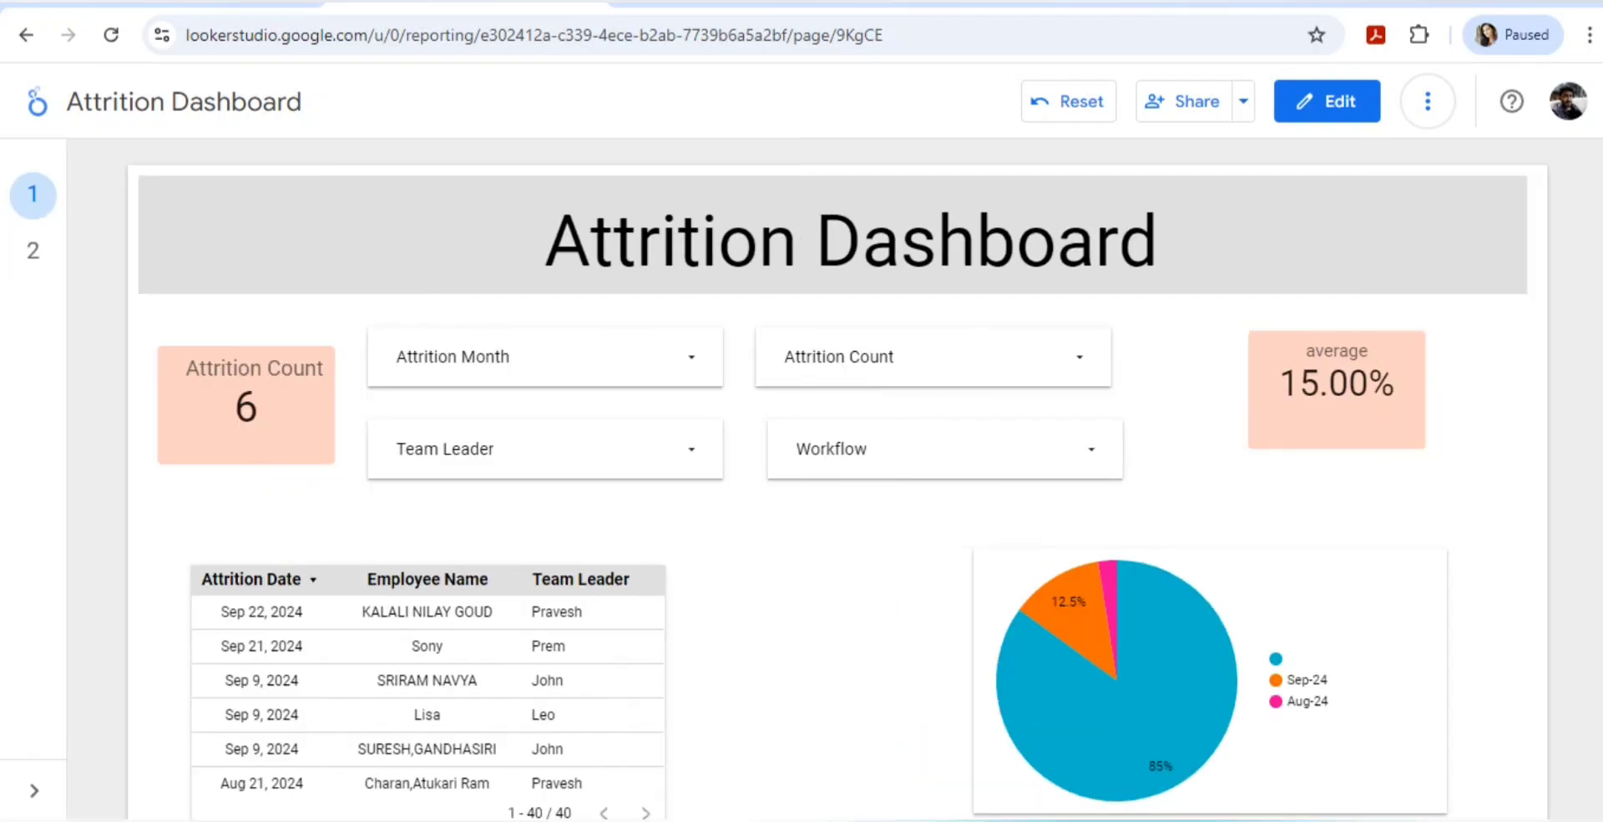